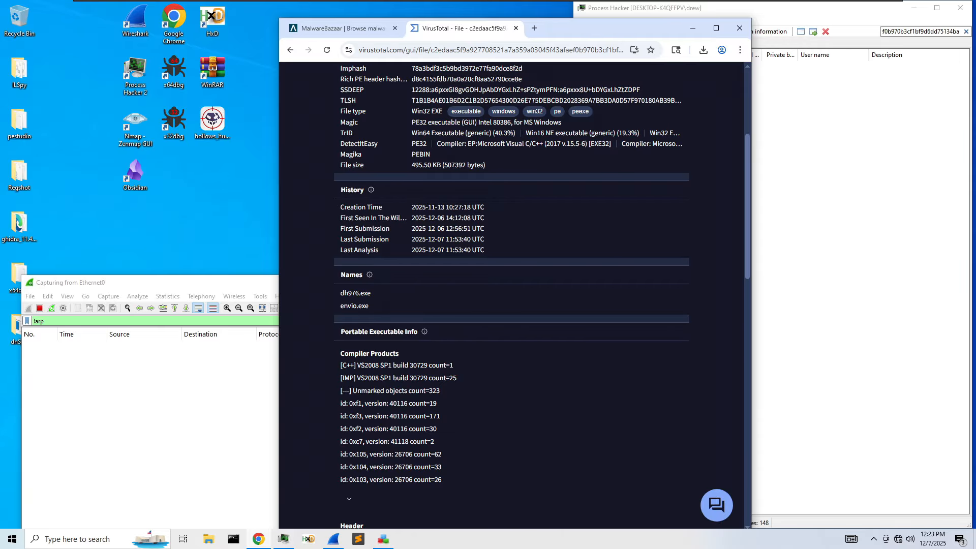
- Expand the KERNEL32.dll and USER32.dll imported functions in VirusTotal's Imports section
scroll(477, 283, down, 6)
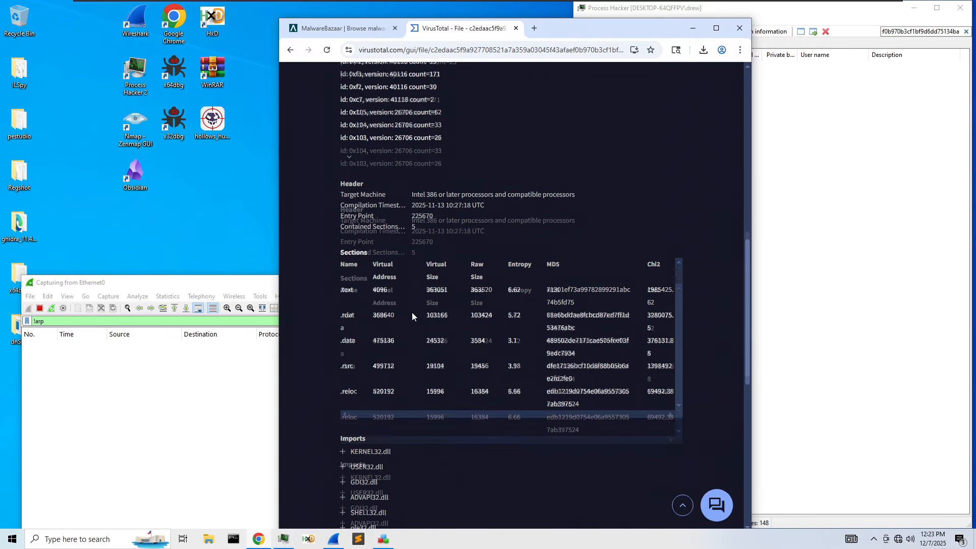
scroll(412, 316, down, 7)
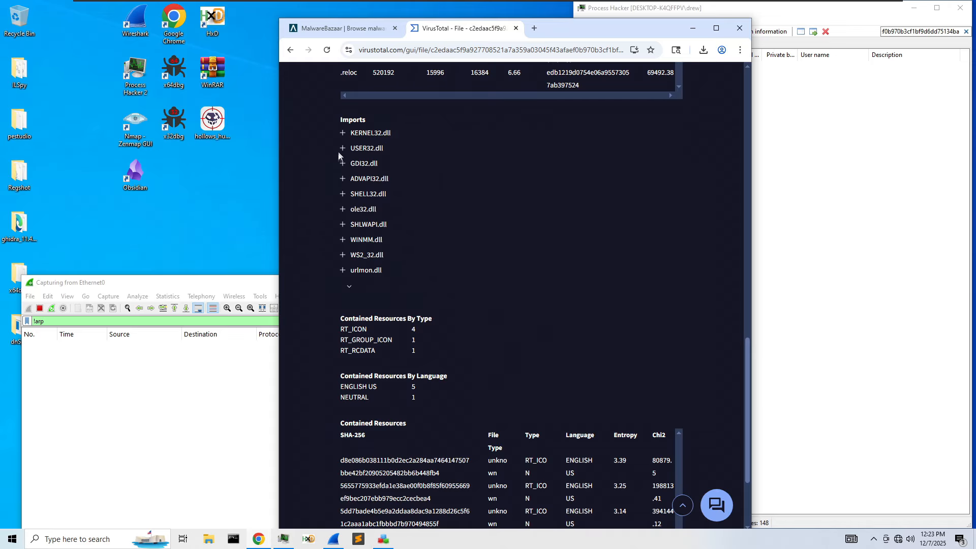
click(344, 134)
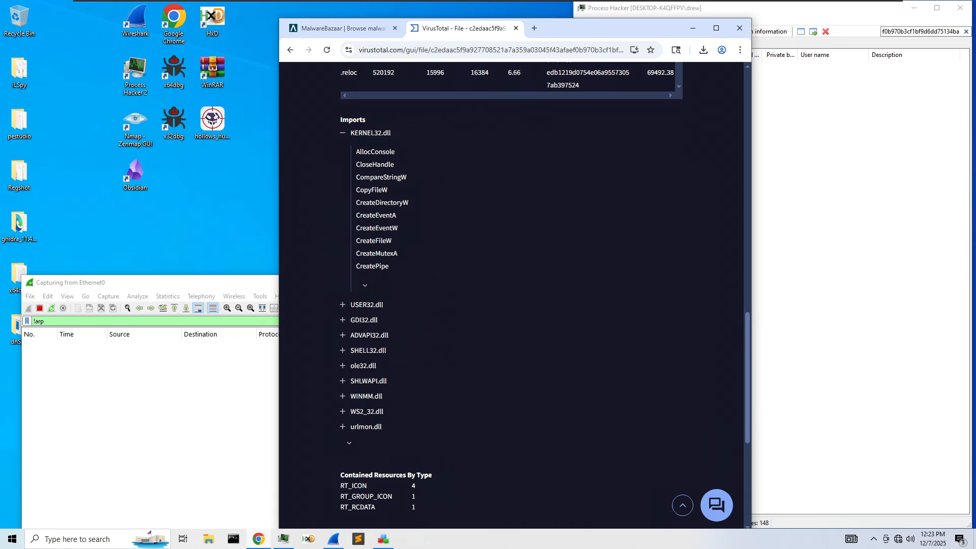
scroll(338, 257, down, 1)
click(339, 257)
- Expand the SHELL32.dll imported functions, then minimise the VirusTotal browser
scroll(338, 257, down, 1)
scroll(347, 278, down, 2)
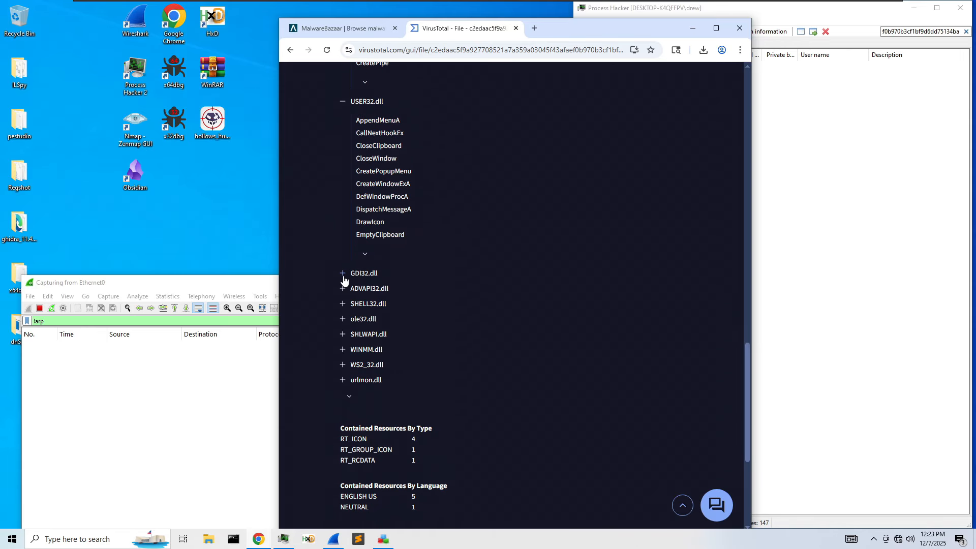
scroll(344, 279, down, 3)
scroll(345, 270, up, 2)
scroll(344, 266, down, 2)
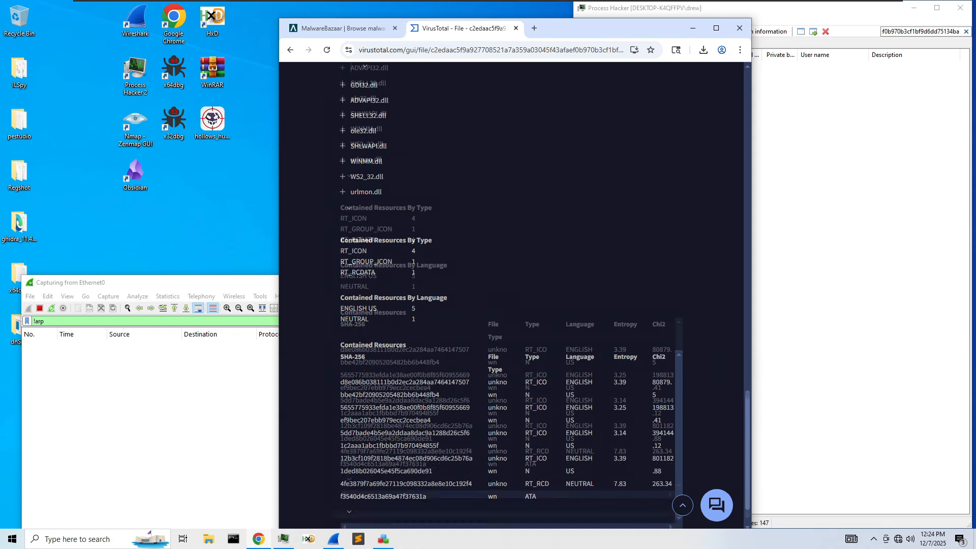
scroll(453, 207, up, 2)
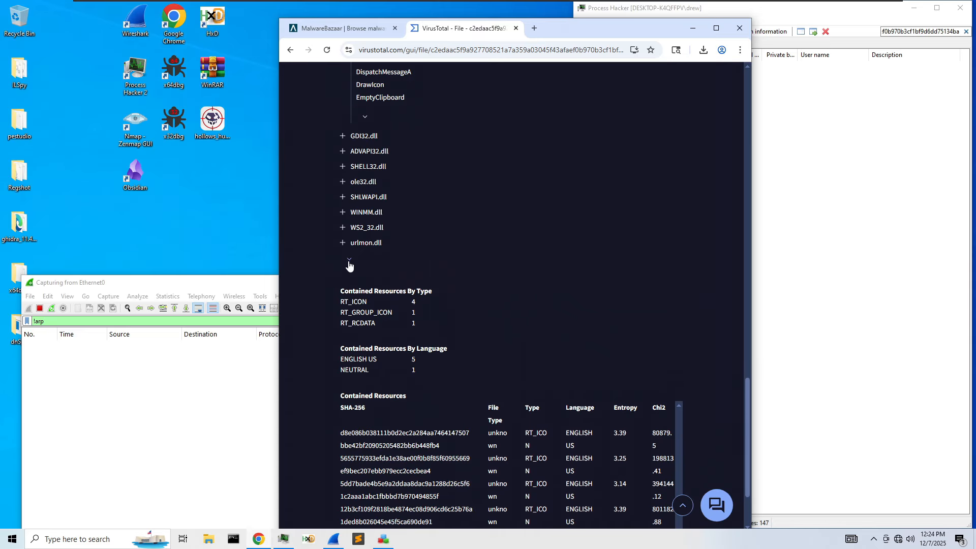
scroll(350, 272, up, 1)
scroll(350, 293, up, 3)
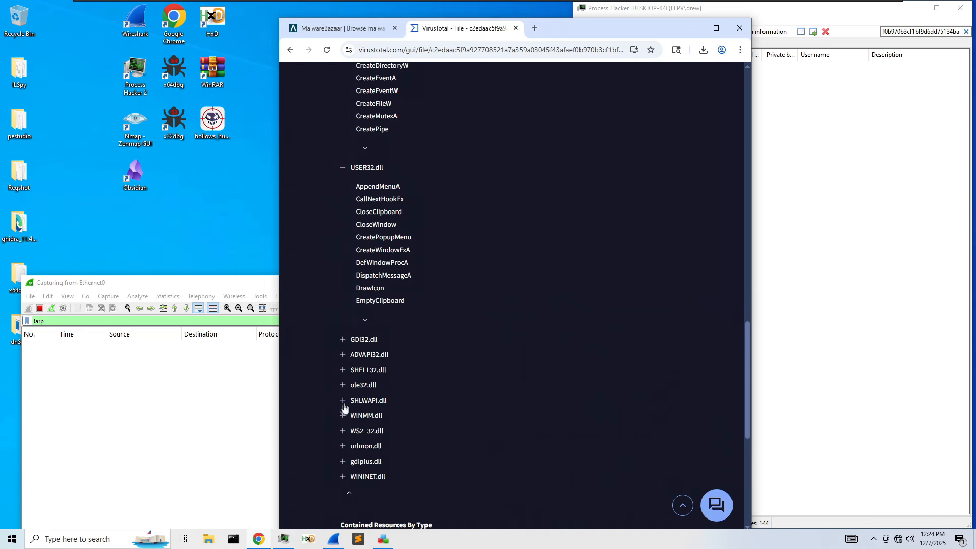
click(341, 371)
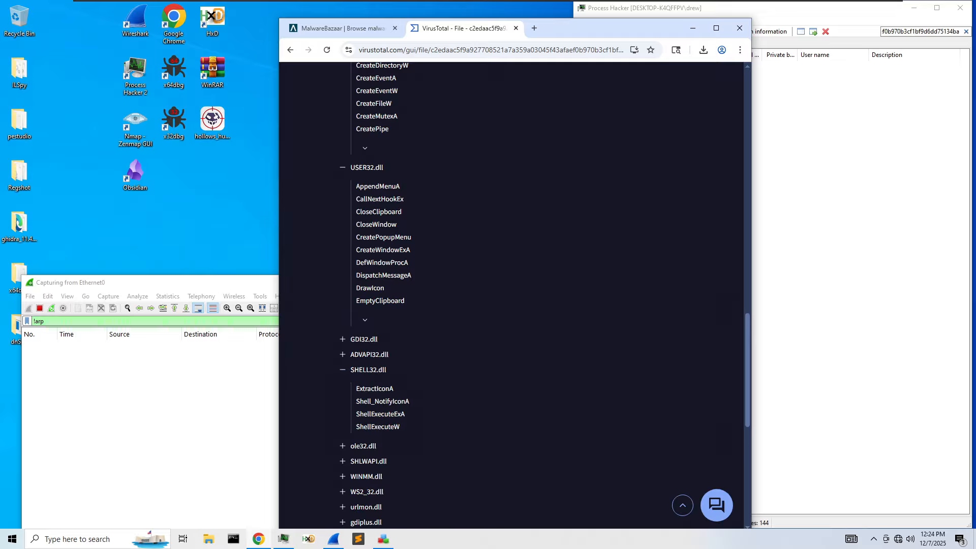
click(692, 28)
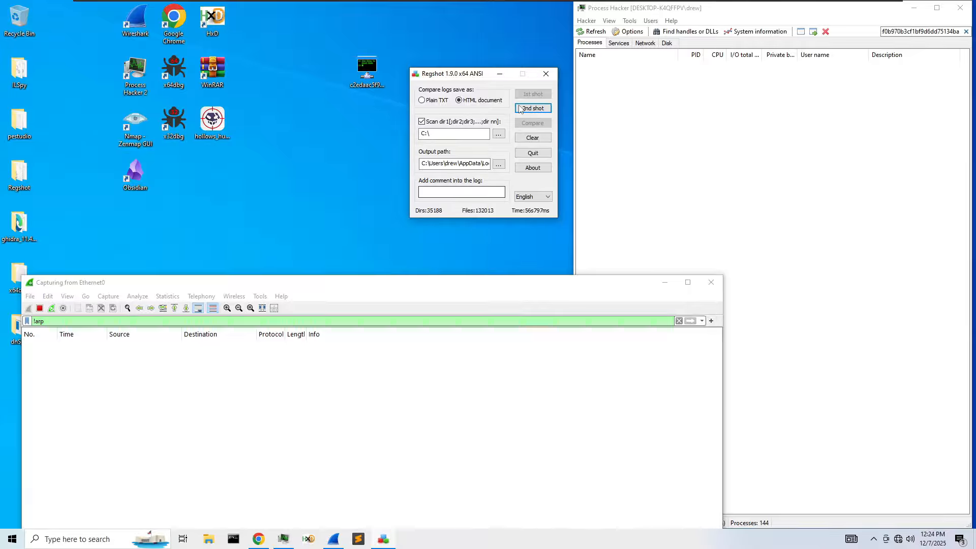
- Launch the sample from the desktop and let it run past the SmartScreen warning
drag(354, 289, 299, 112)
double_click(367, 68)
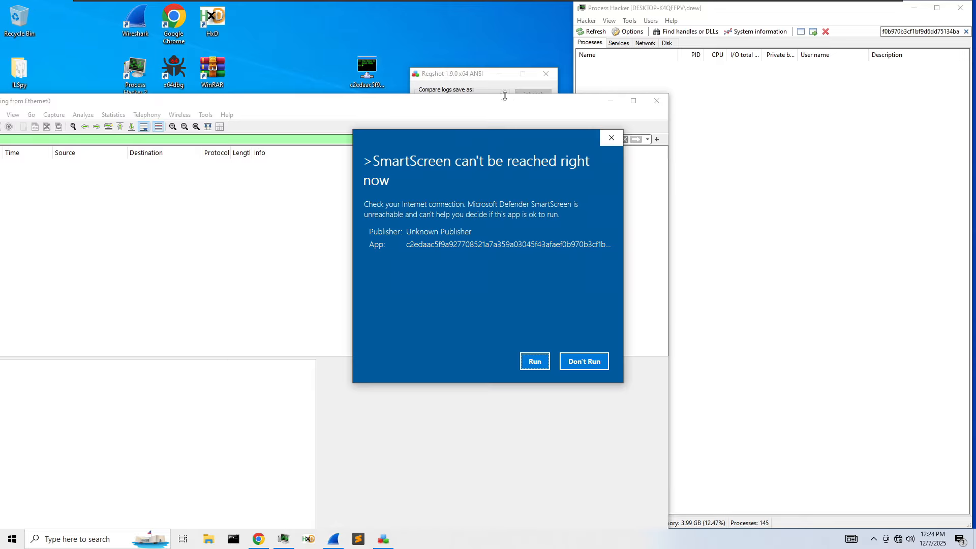
click(534, 361)
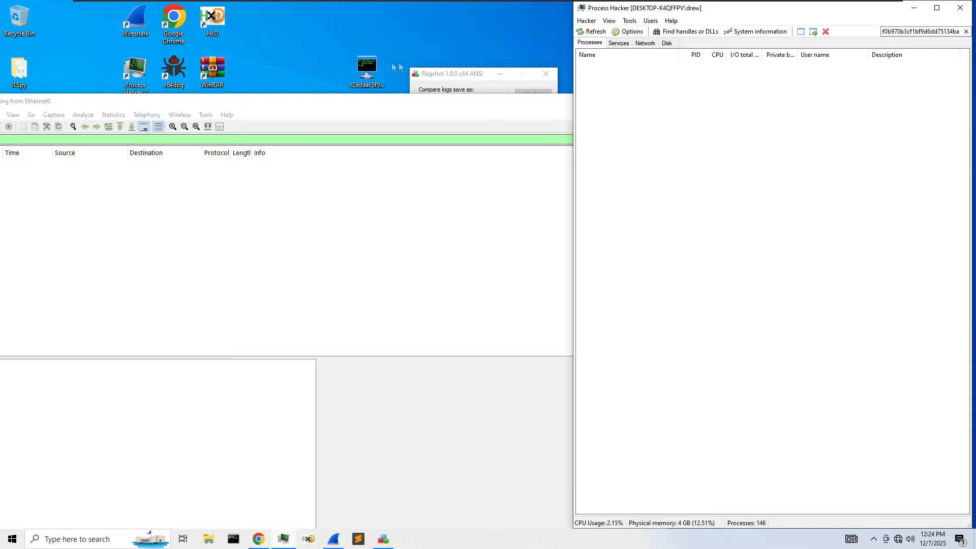
- Confirm in the network flyout and settings that there is no internet, then clear Process Hacker's filter
drag(294, 102, 436, 108)
click(639, 86)
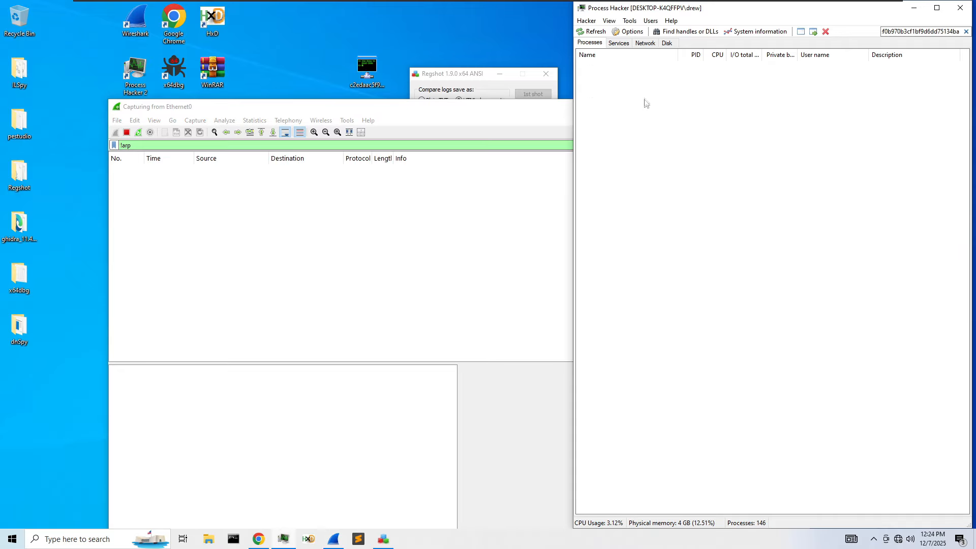
click(897, 538)
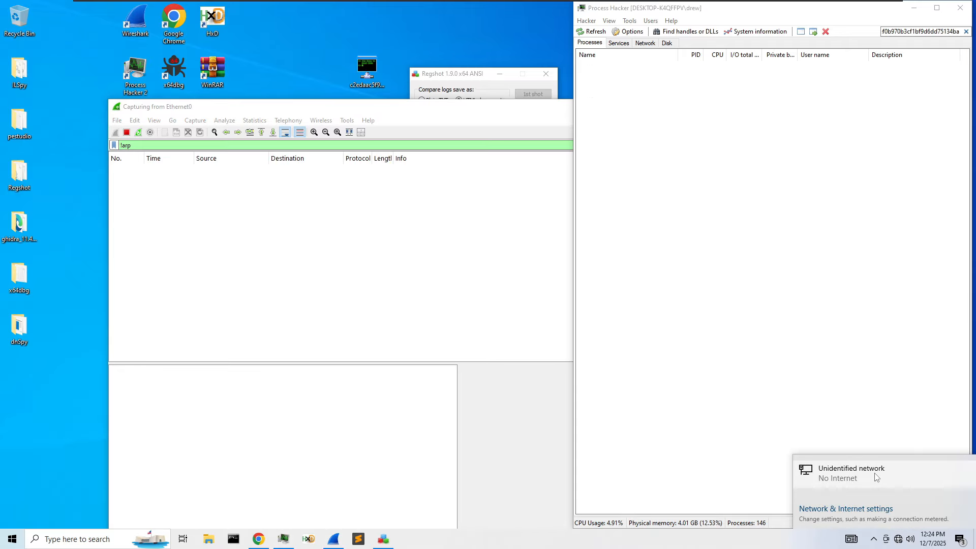
click(876, 477)
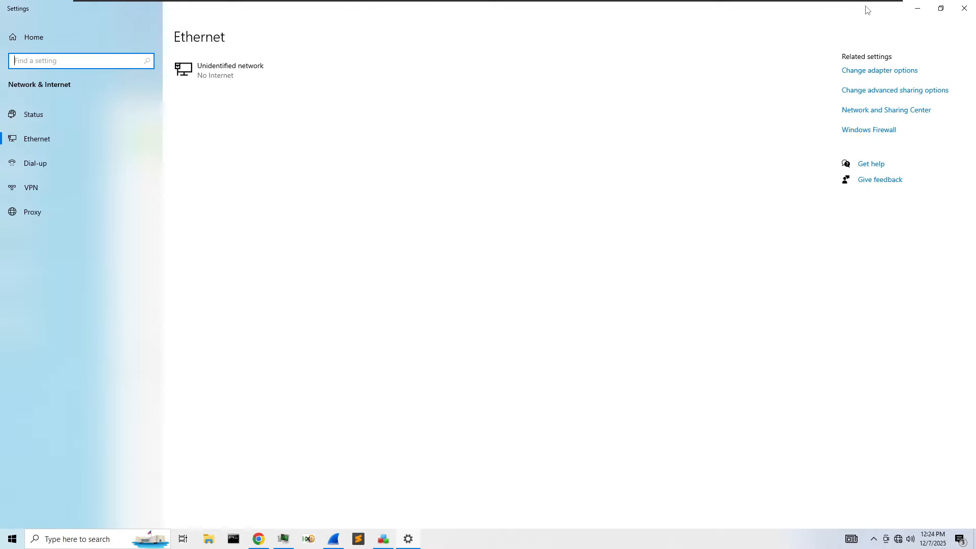
click(964, 8)
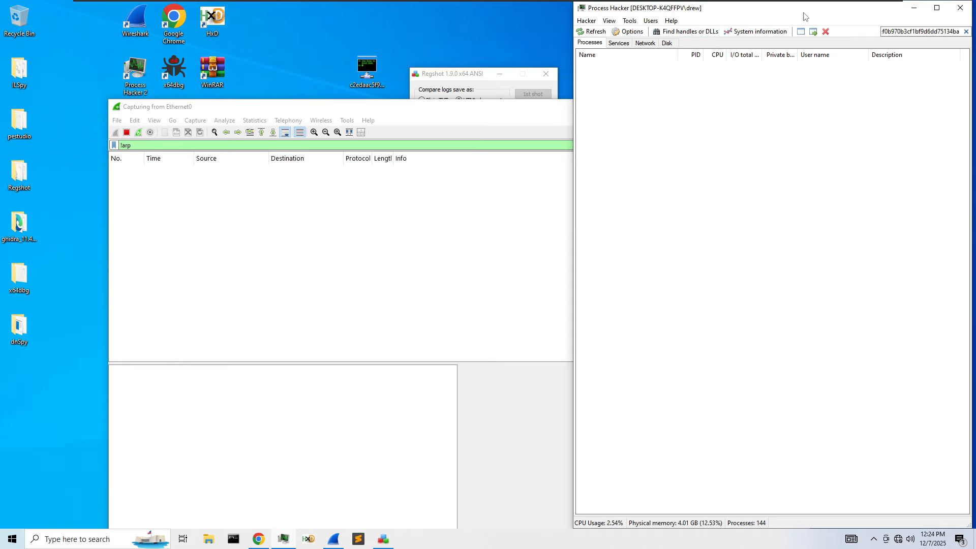
click(966, 32)
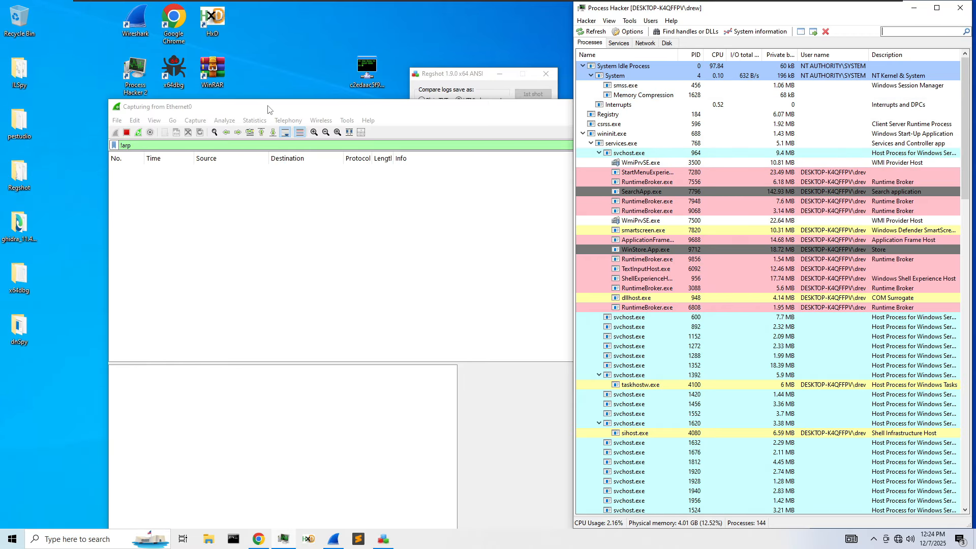
- Open a Command Prompt and change into the Desktop folder
drag(268, 107, 430, 38)
click(238, 543)
drag(245, 65, 547, 112)
text(cd Desktop)
key(Return)
key(Return)
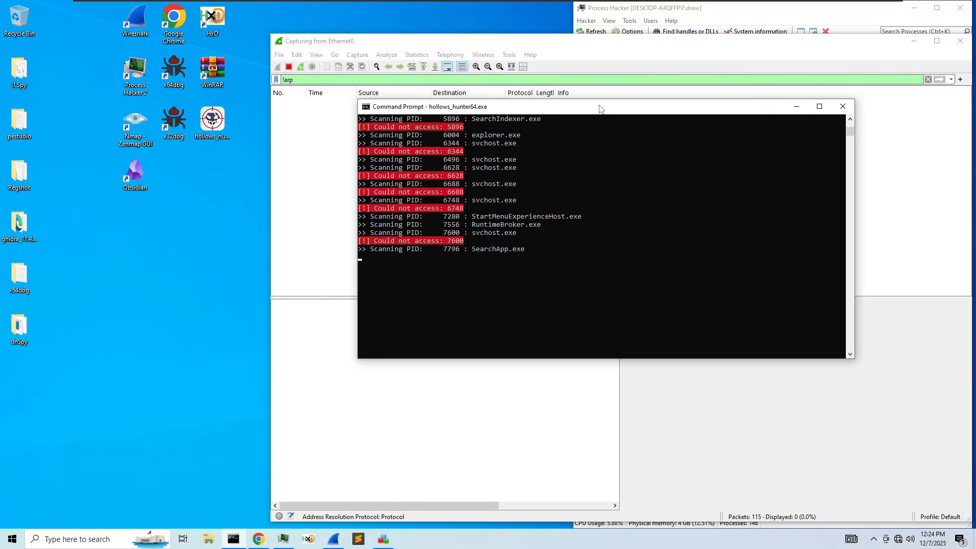
- Copy the sample's hash file name and filter Process Hacker's process list by it
drag(602, 106, 297, 103)
drag(510, 46, 385, 205)
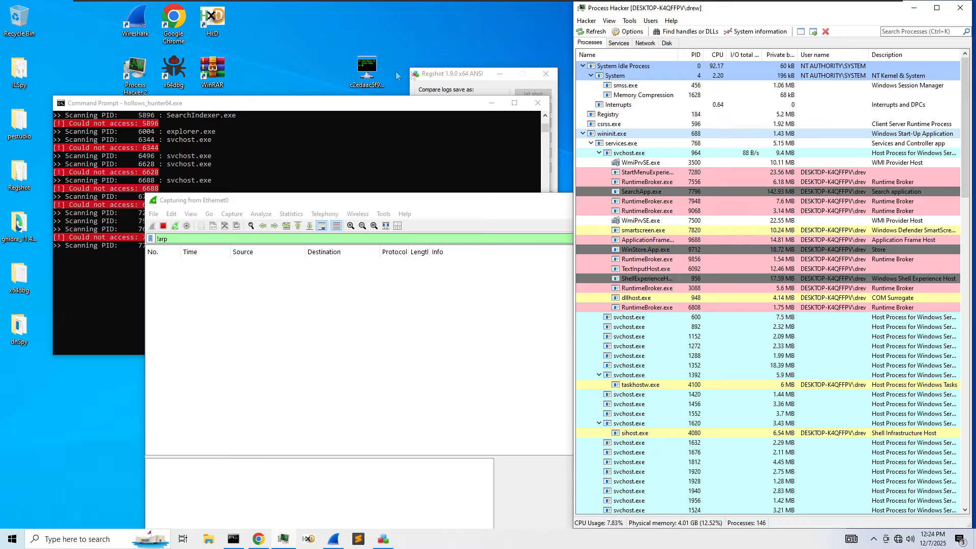
right_click(367, 72)
click(418, 305)
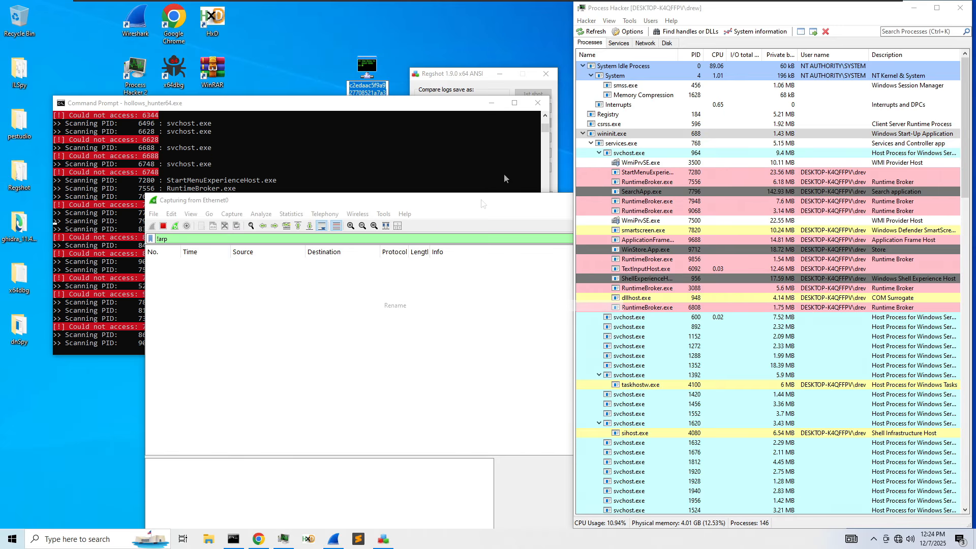
key(ctrl+c)
click(899, 32)
key(ctrl+v)
- Clear the process filter and drop the sample's full path onto the console prompt
double_click(922, 34)
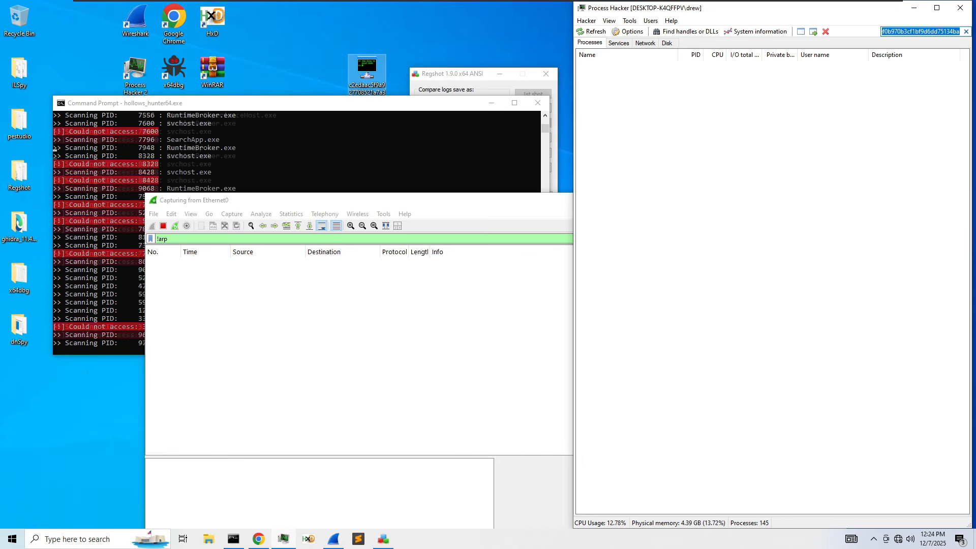
key(BackSpace)
mouse_move(283, 106)
mouse_down()
mouse_move(263, 106)
mouse_move(277, 97)
mouse_up()
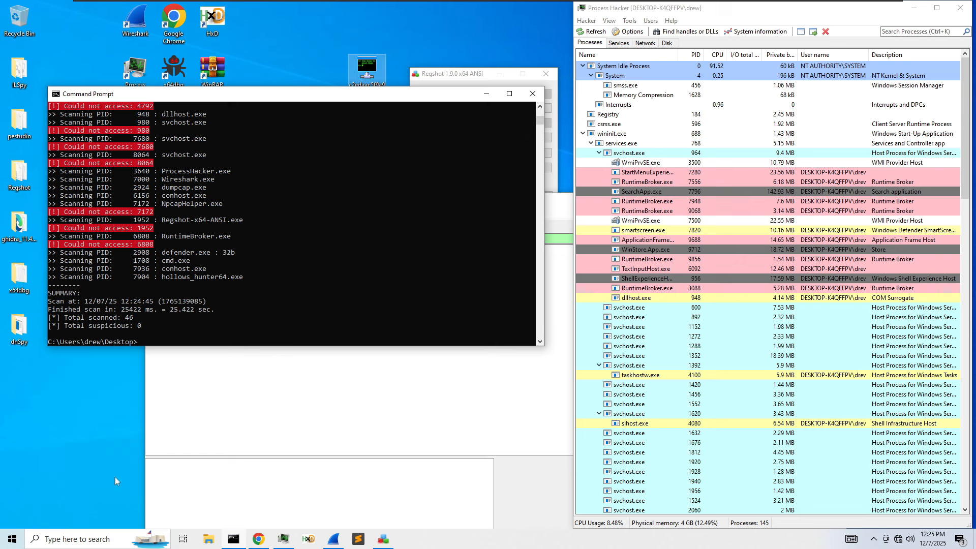
drag(366, 69, 258, 242)
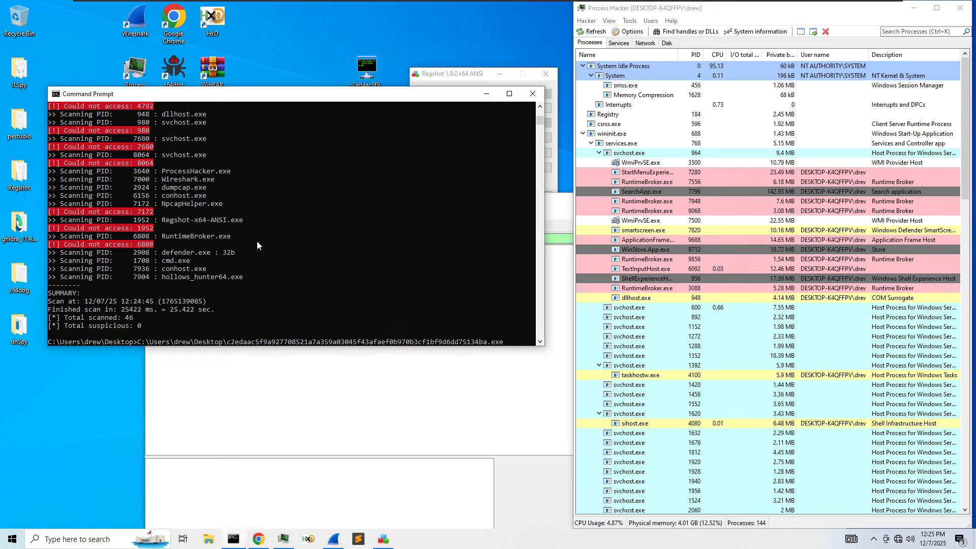
- Rerun the sample, then open defender.exe's folder C:\ProgramData\defender from Process Hacker
key(Return)
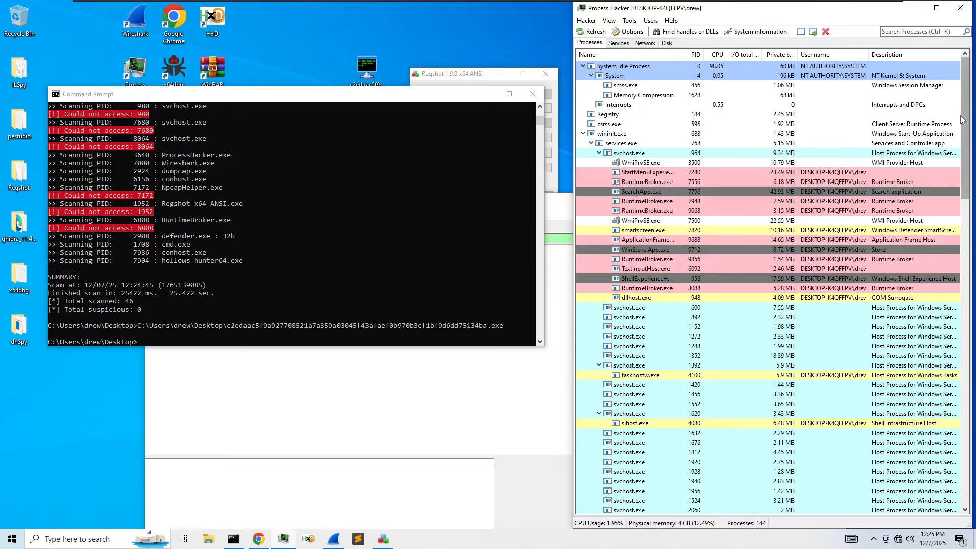
drag(964, 117, 938, 444)
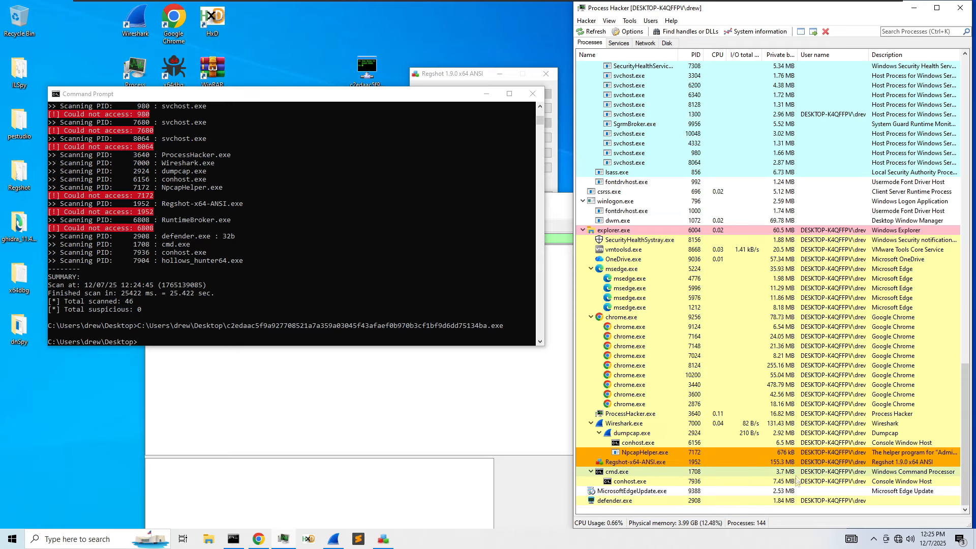
right_click(694, 502)
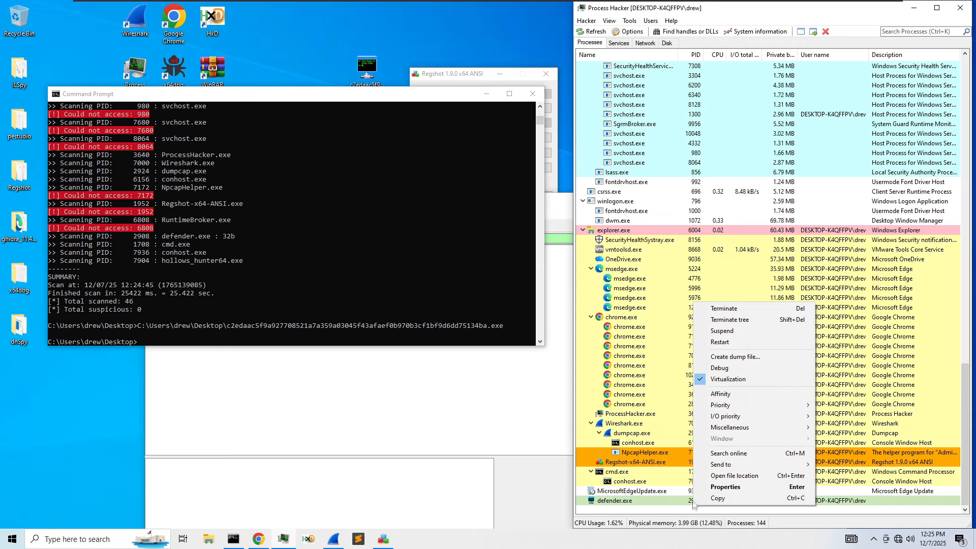
click(738, 471)
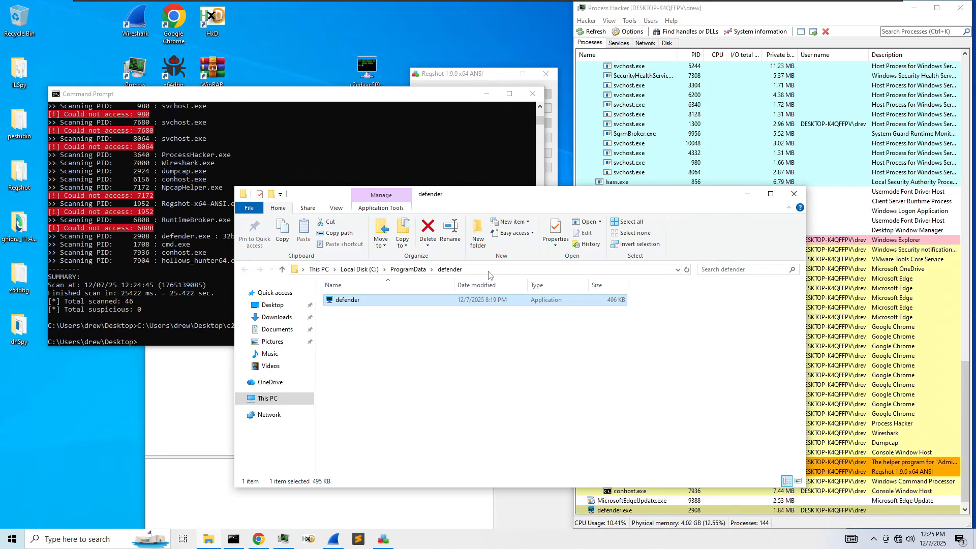
- Review the defender file's Properties: Compatibility, Security, Details and Previous Versions, then close it
right_click(410, 300)
click(455, 291)
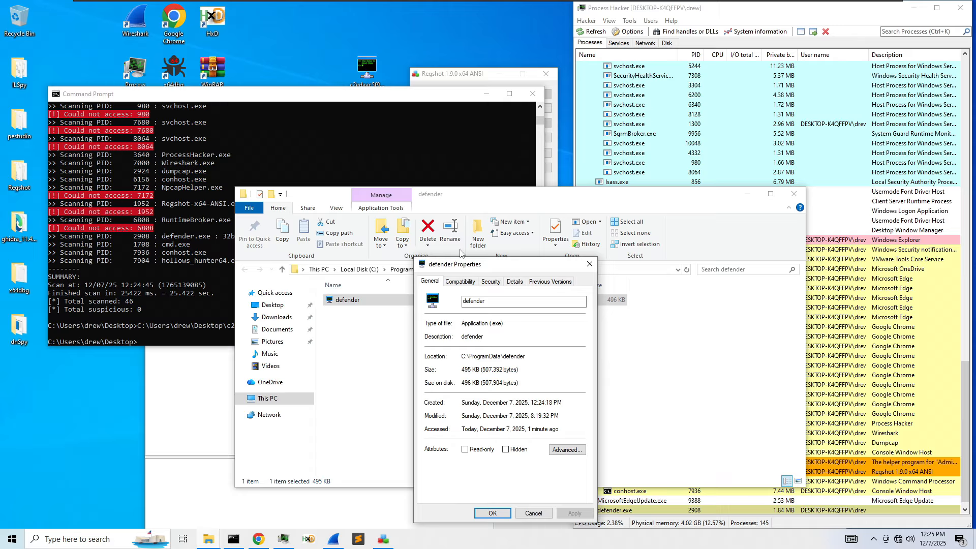
click(460, 283)
click(481, 285)
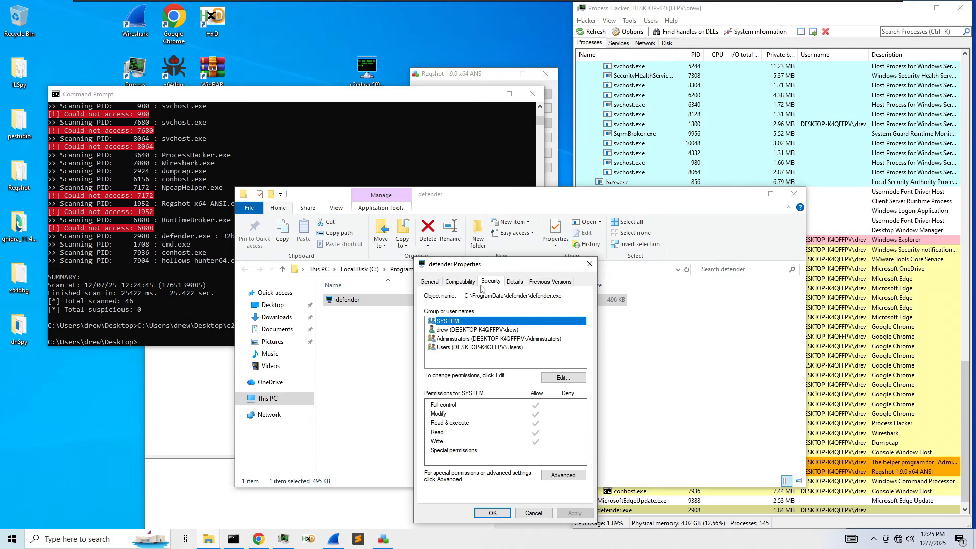
click(521, 285)
click(549, 284)
click(590, 264)
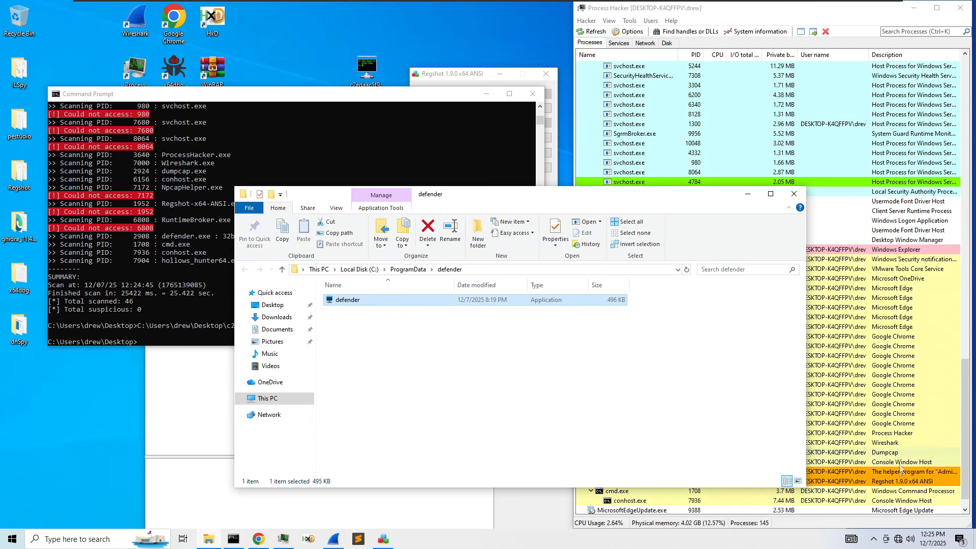
- Scroll Process Hacker to the defender.exe row and dismiss the Windows search panel
click(901, 468)
scroll(658, 457, down, 1)
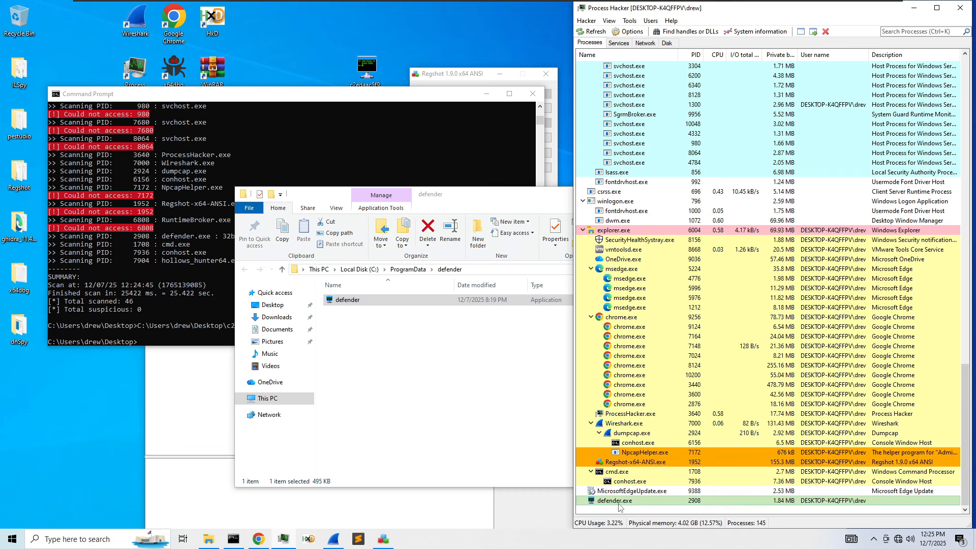
click(76, 539)
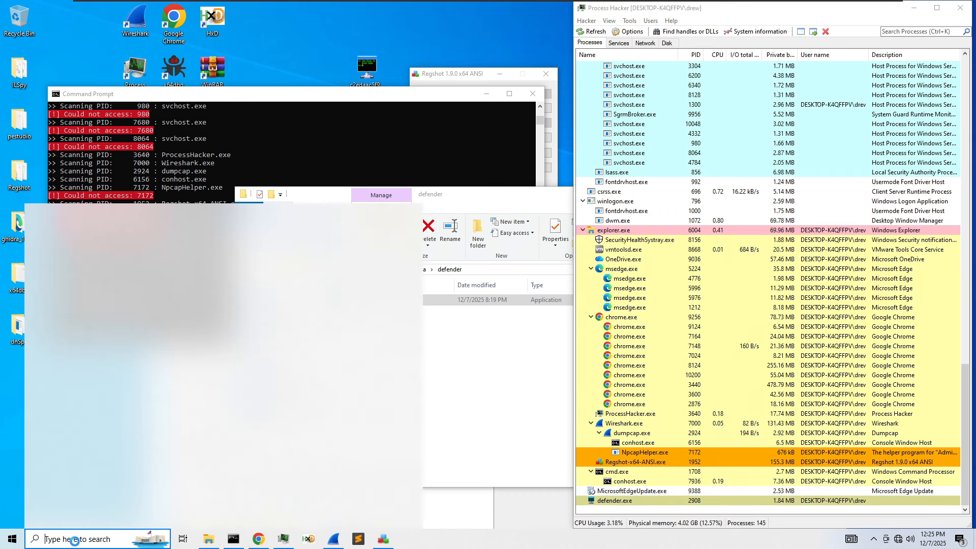
click(76, 539)
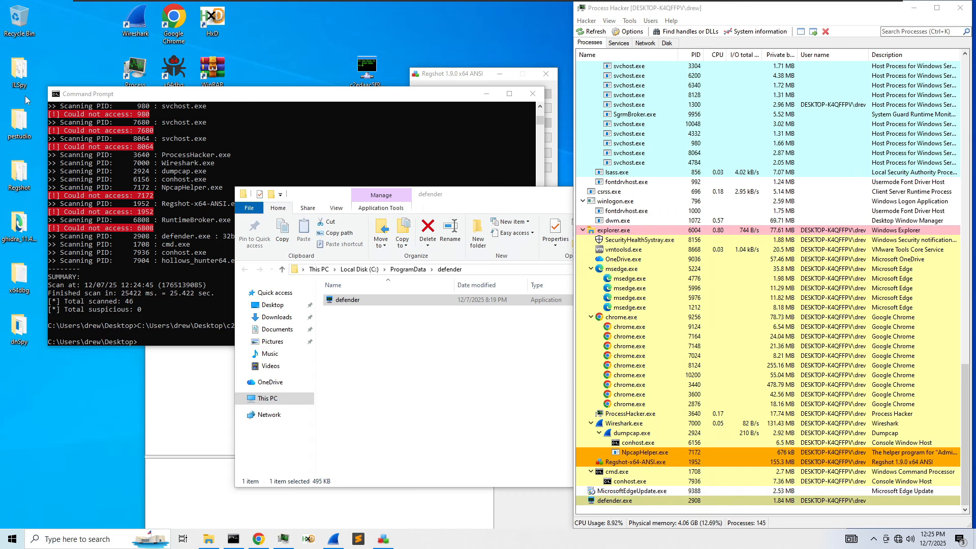
- Launch pestudio and load defender.exe into it from the defender folder
double_click(18, 119)
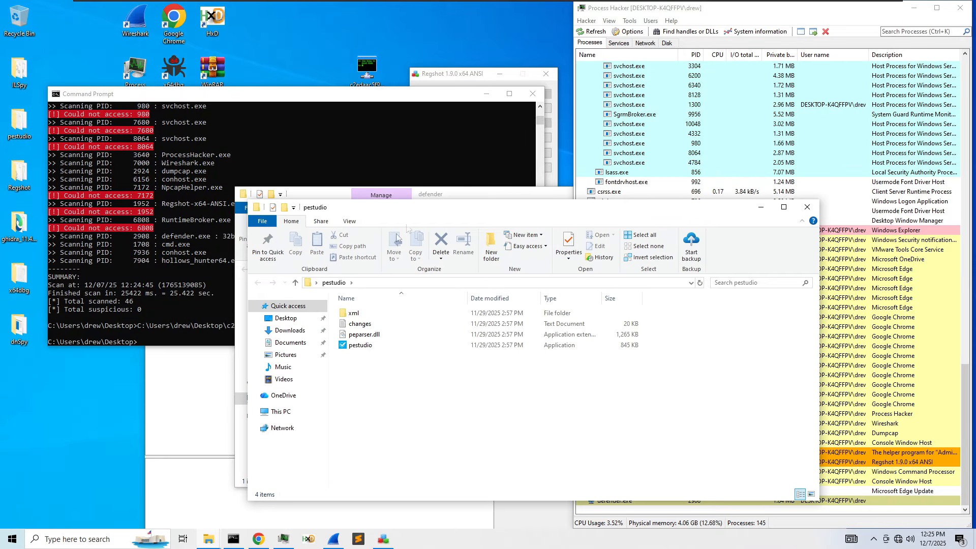
double_click(371, 345)
click(806, 206)
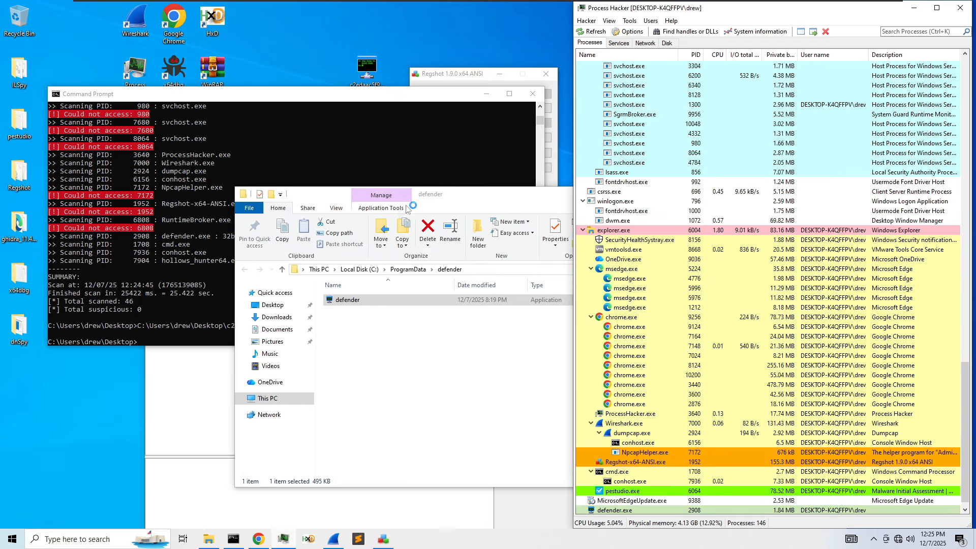
drag(514, 198, 541, 144)
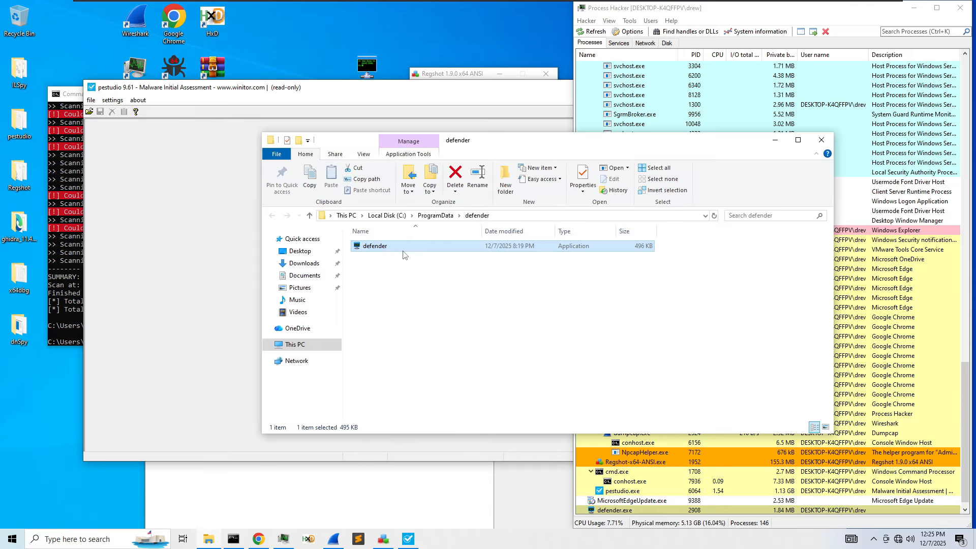
drag(401, 250, 185, 218)
click(214, 248)
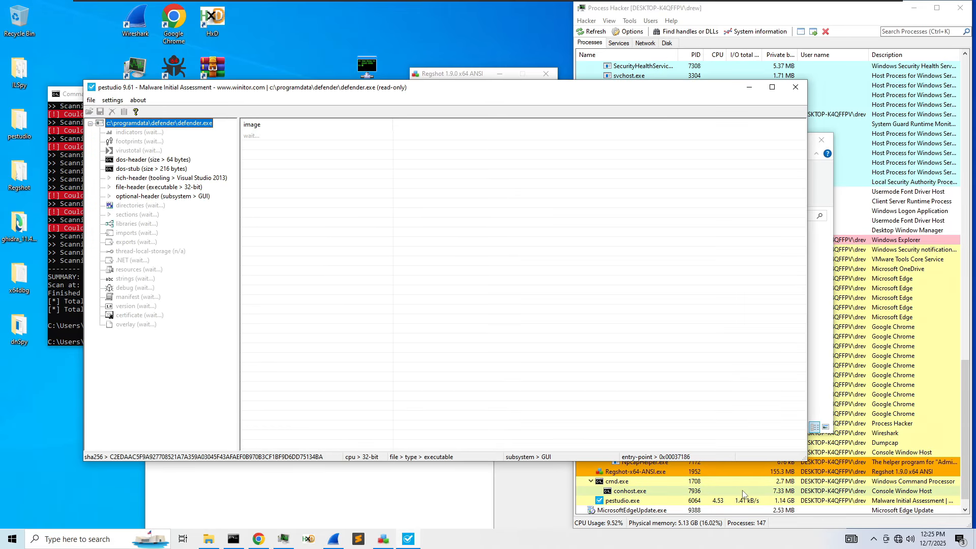
- Filter Process Hacker's process list to defender.exe
click(810, 107)
click(625, 500)
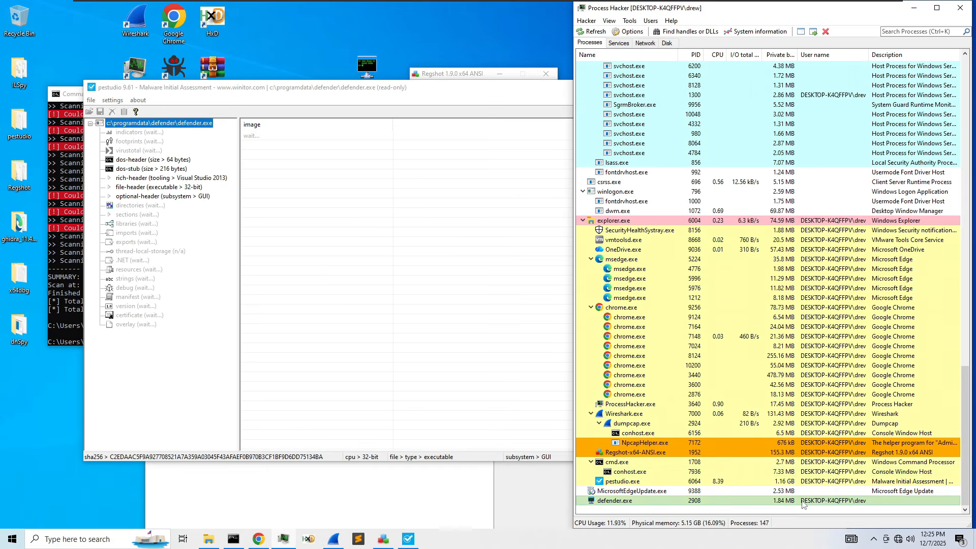
click(915, 31)
text(defen)
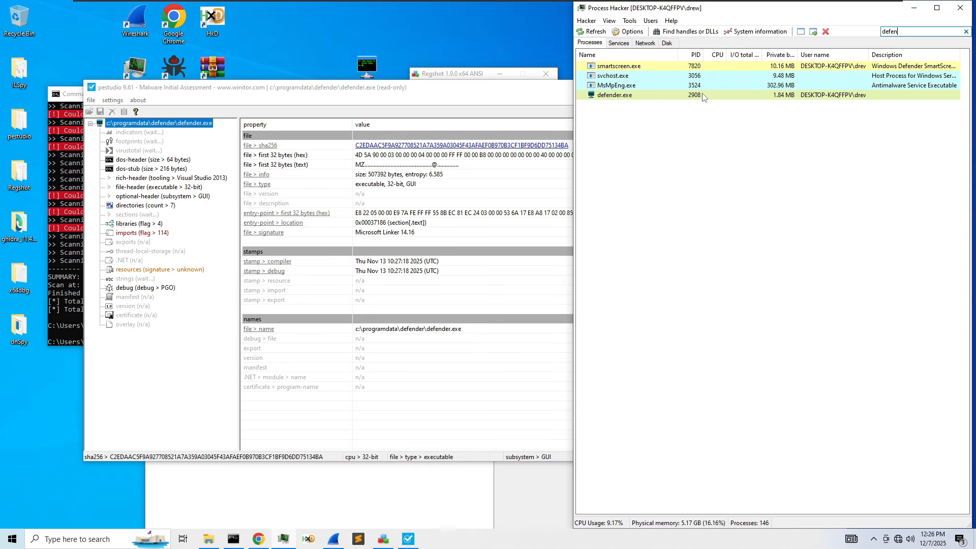
text(der.exe)
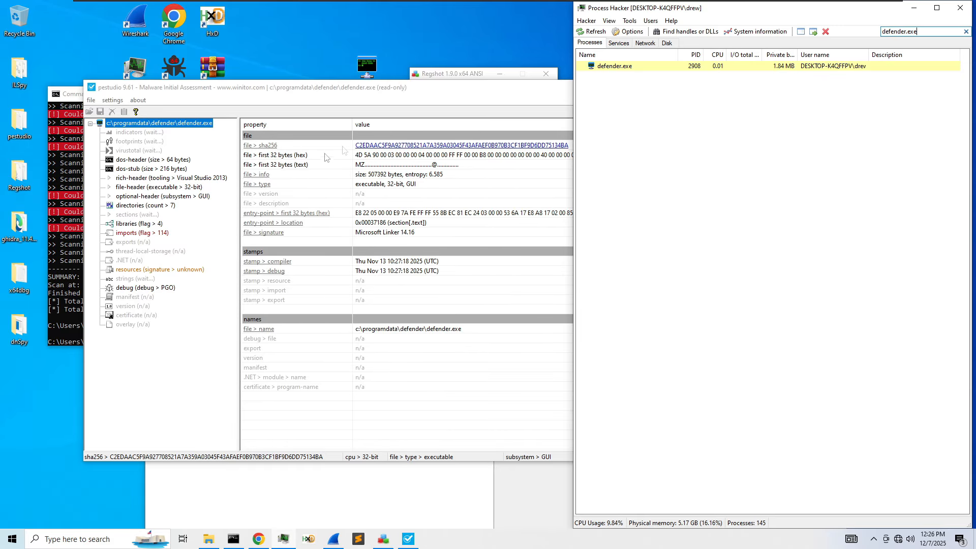
- View defender.exe's dos-header and dos-stub details in pestudio
click(404, 205)
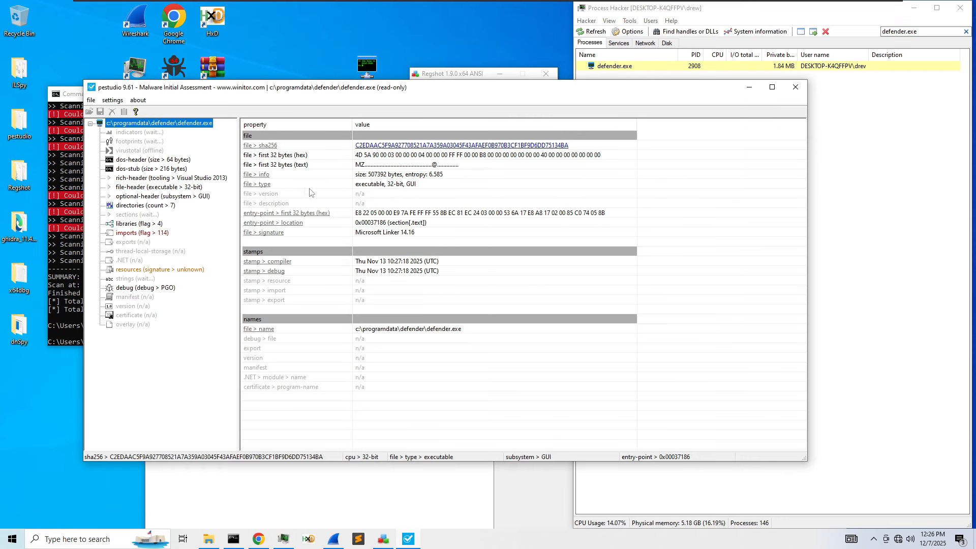
click(191, 163)
click(173, 170)
- Check the rich-header, file-header and compiler stamp against VirusTotal's Nov 13 compile time
click(171, 178)
click(171, 187)
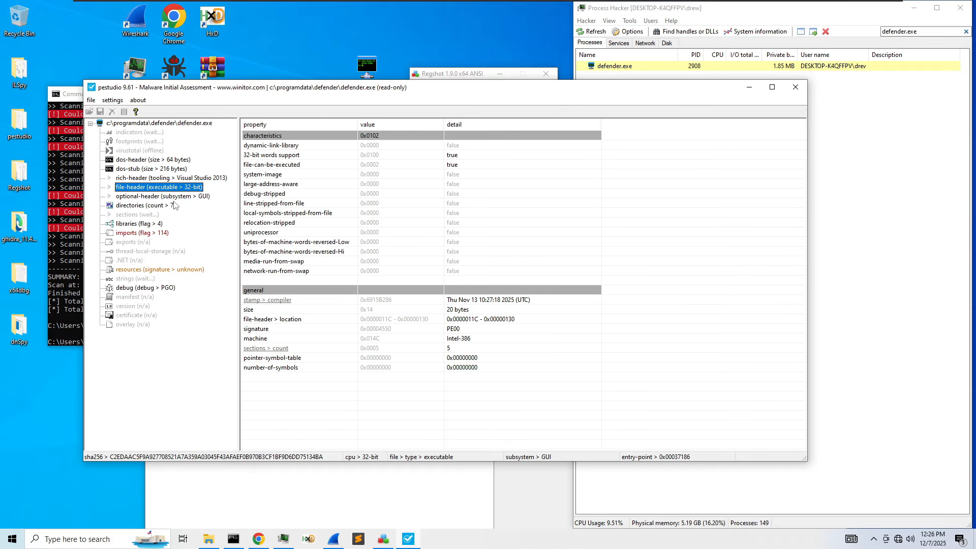
click(478, 304)
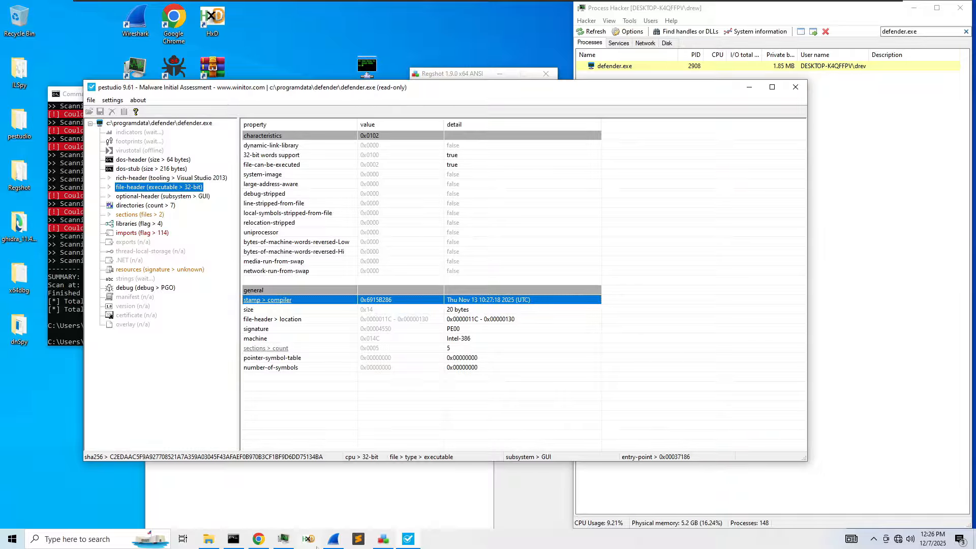
click(265, 542)
scroll(411, 146, up, 15)
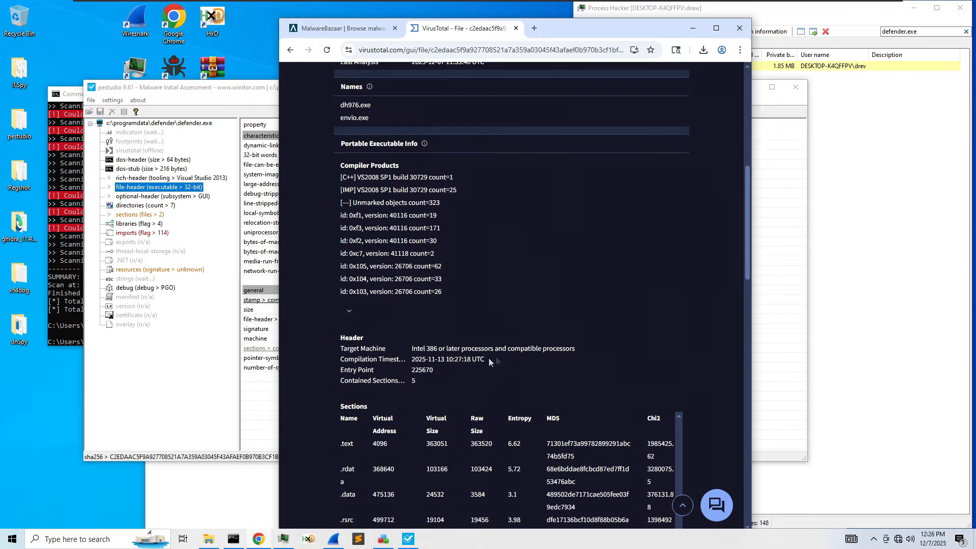
click(692, 28)
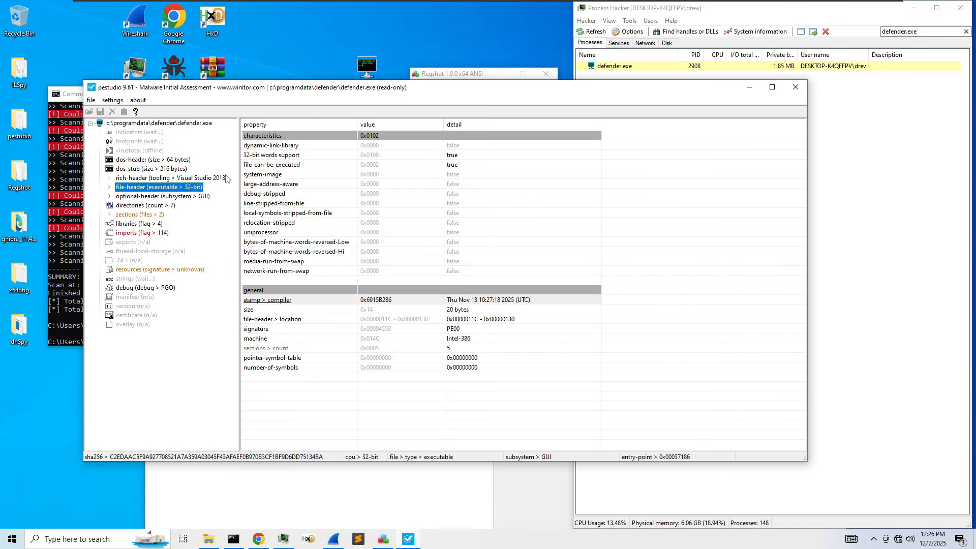
- List defender.exe's sha256 footprints in pestudio and compare them with the VirusTotal report
click(145, 132)
click(145, 141)
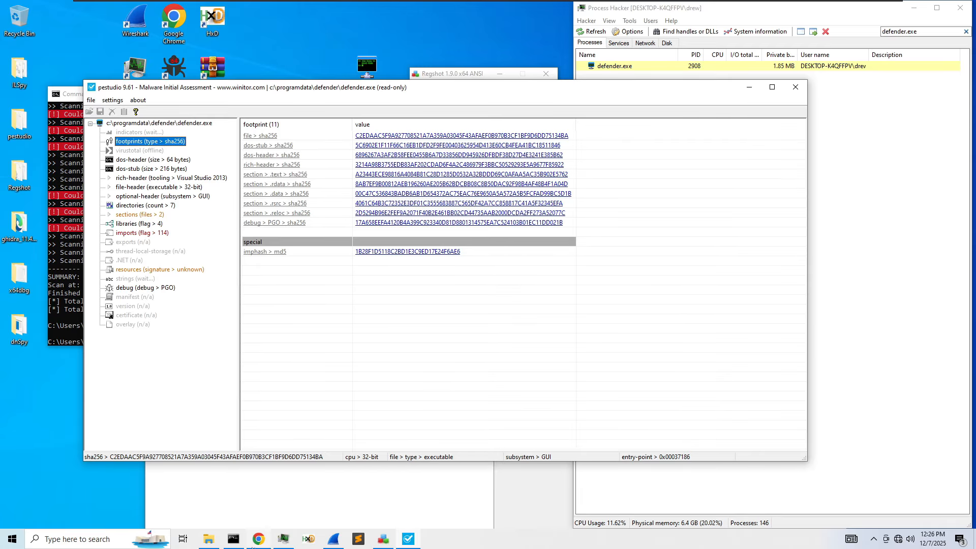
click(259, 539)
scroll(428, 294, up, 7)
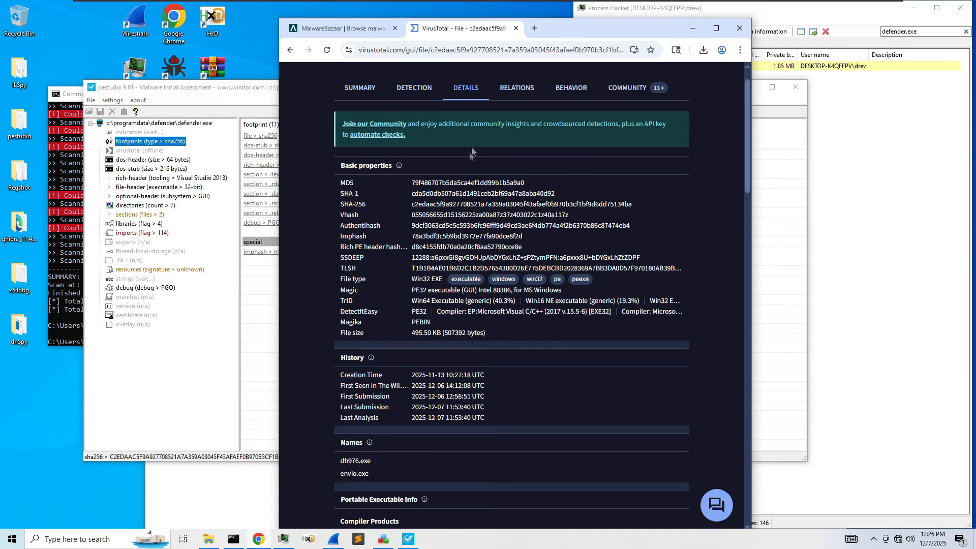
drag(658, 26, 915, 46)
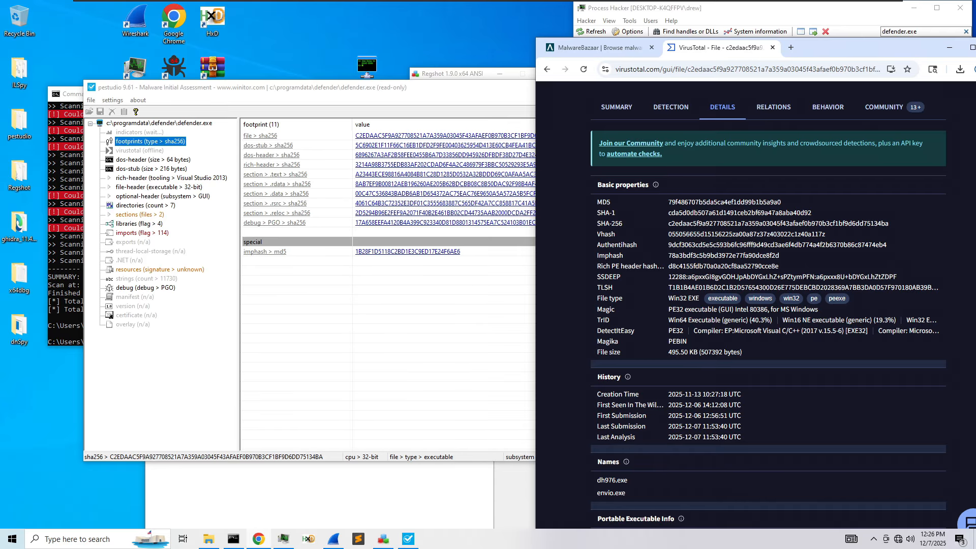
drag(426, 92, 342, 83)
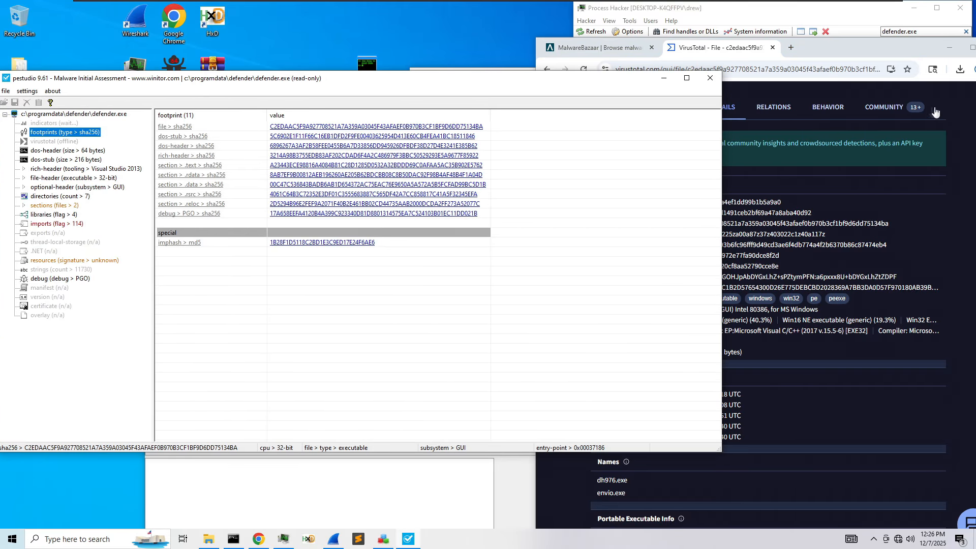
drag(942, 55, 651, 95)
click(673, 87)
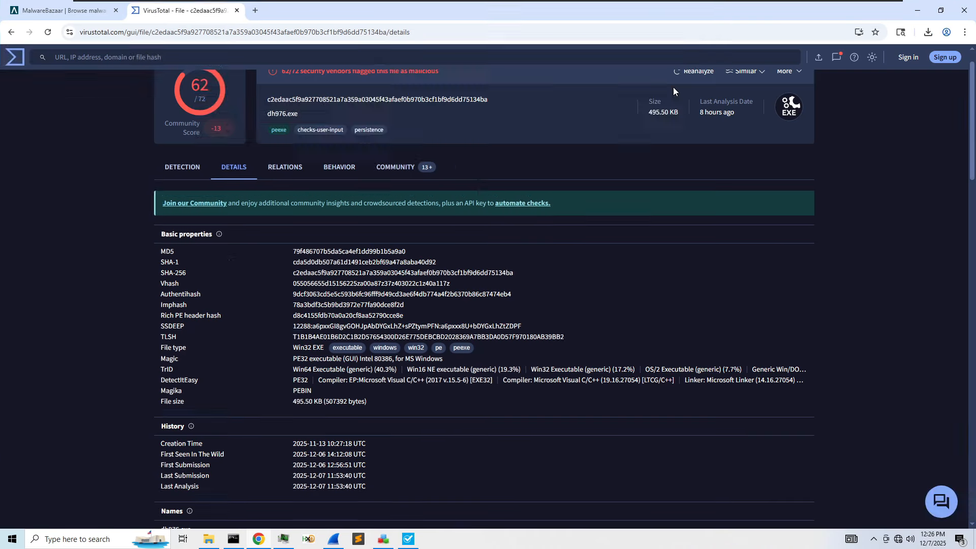
click(918, 12)
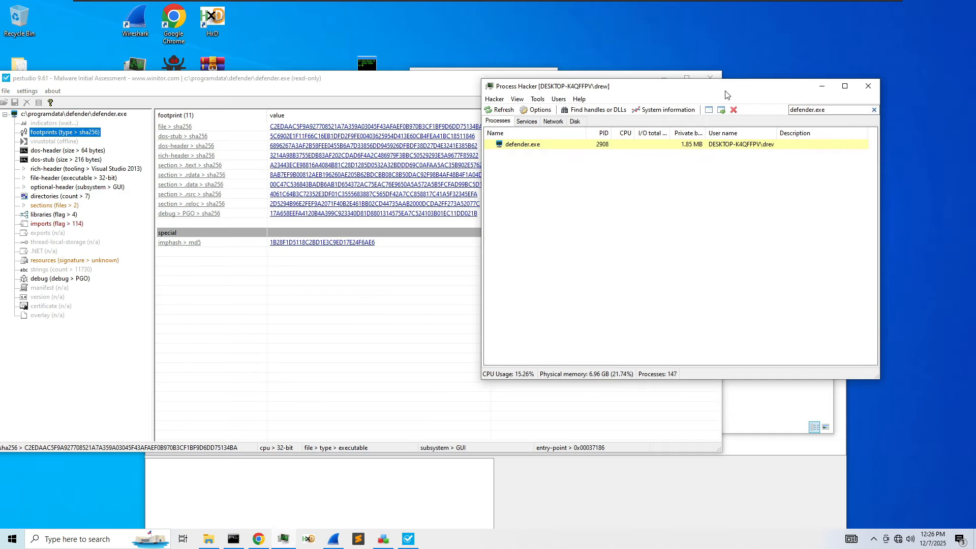
- Check Process Hacker's services, network and disk views, returning to the process list
click(594, 497)
drag(356, 204, 480, 263)
click(644, 211)
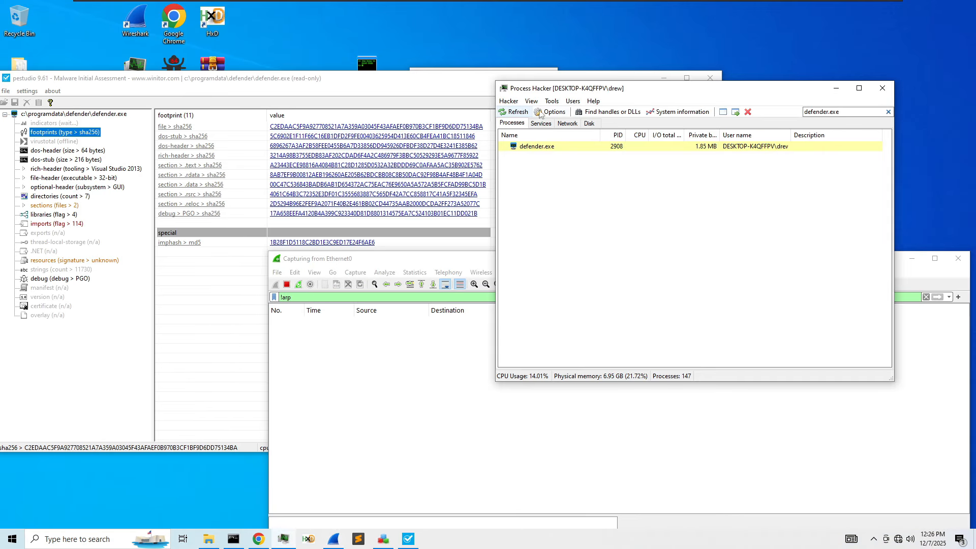
click(541, 123)
click(567, 124)
click(589, 123)
click(568, 125)
click(511, 124)
- Create a memory dump of defender.exe saved to the Desktop
right_click(571, 148)
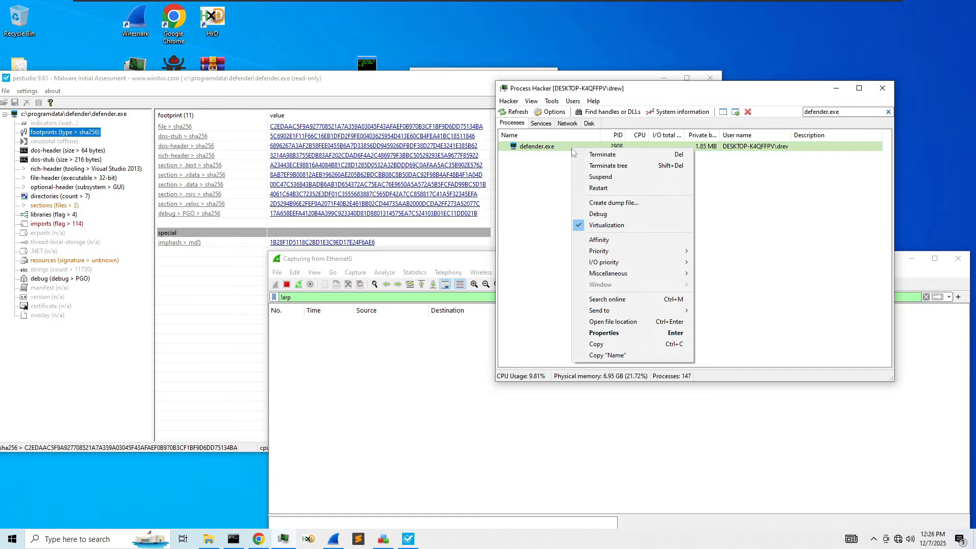
click(607, 203)
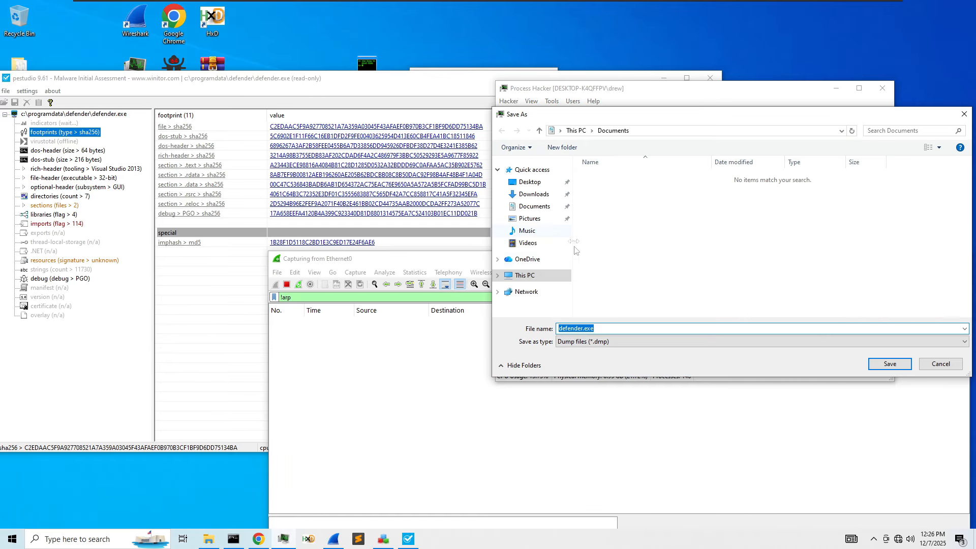
click(530, 182)
click(873, 366)
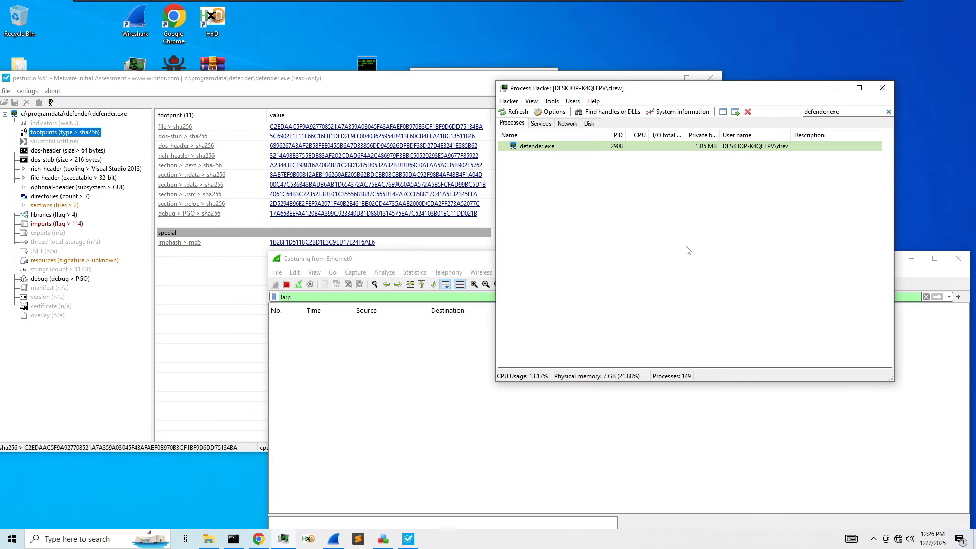
- View the sample's imported functions in pestudio, then close pestudio
click(616, 415)
drag(515, 262, 494, 79)
click(94, 283)
click(71, 224)
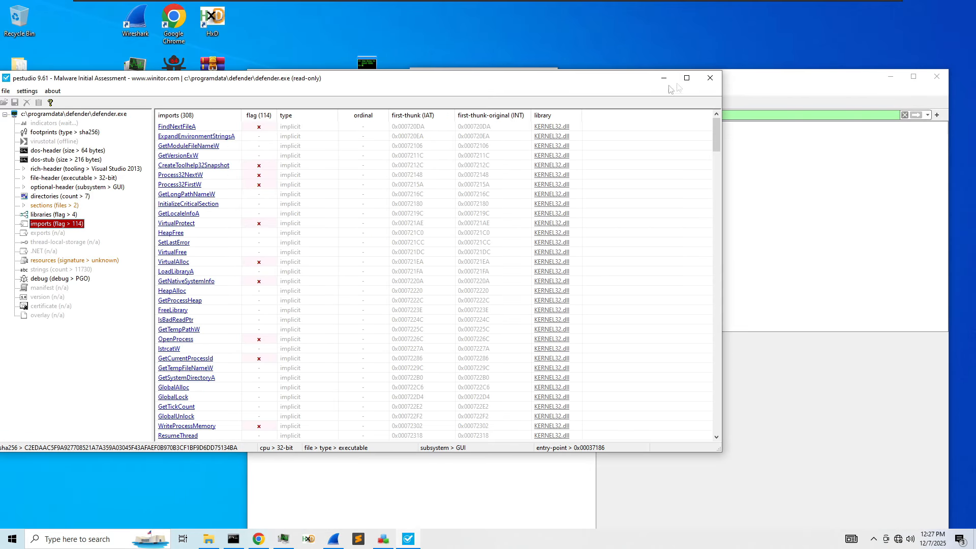
click(710, 78)
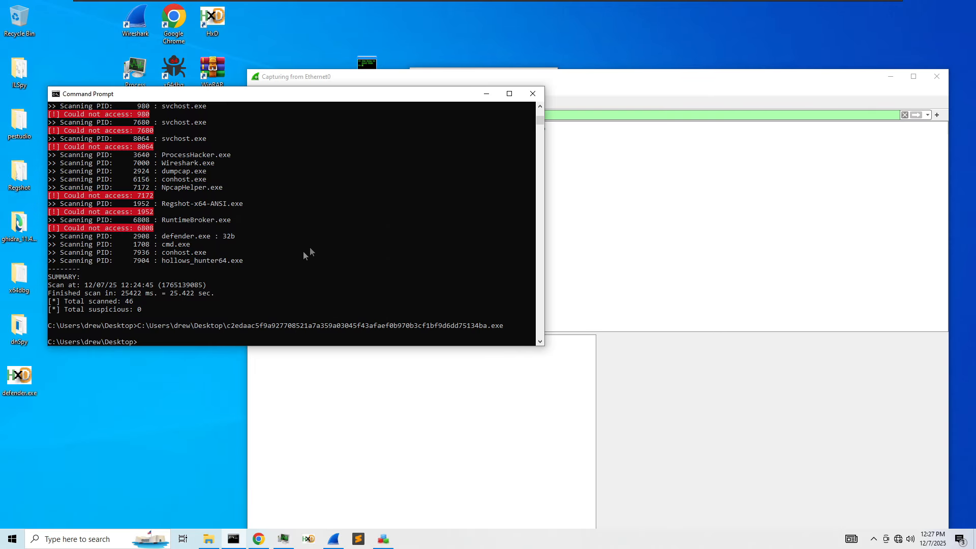
- Minimise the command prompt, close the defender folder and bring Wireshark fully into view
click(488, 93)
drag(487, 76, 595, 301)
click(439, 283)
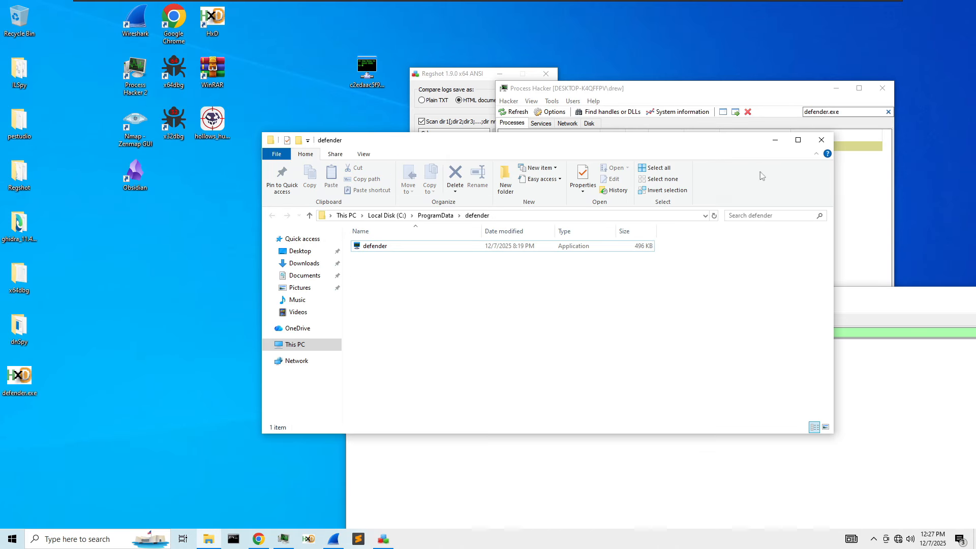
click(821, 140)
drag(682, 298, 569, 257)
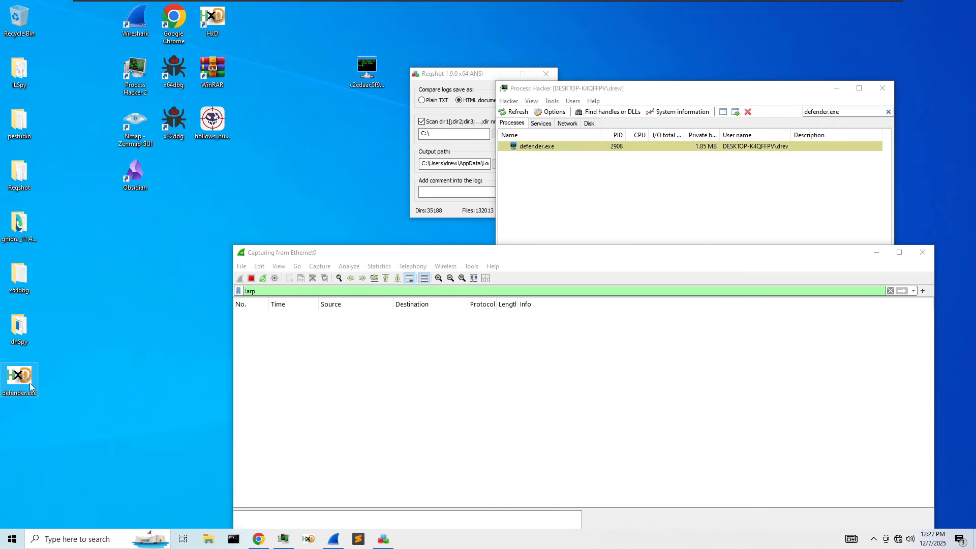
right_click(121, 261)
click(146, 371)
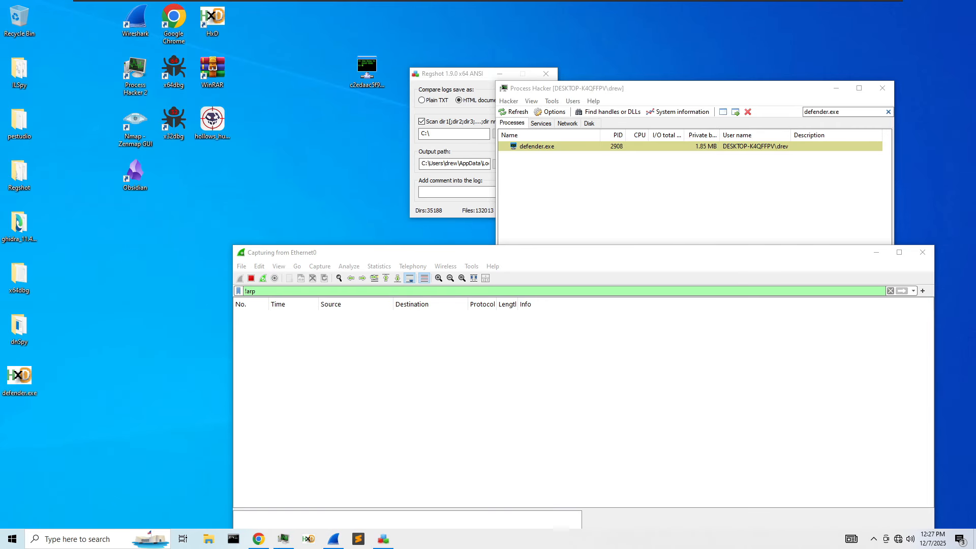
- From the Desktop folder, run strings -n 5 on defender.exe.dmp
click(233, 540)
text(cd Desktop)
key(Return)
text(strings def)
key(Tab)
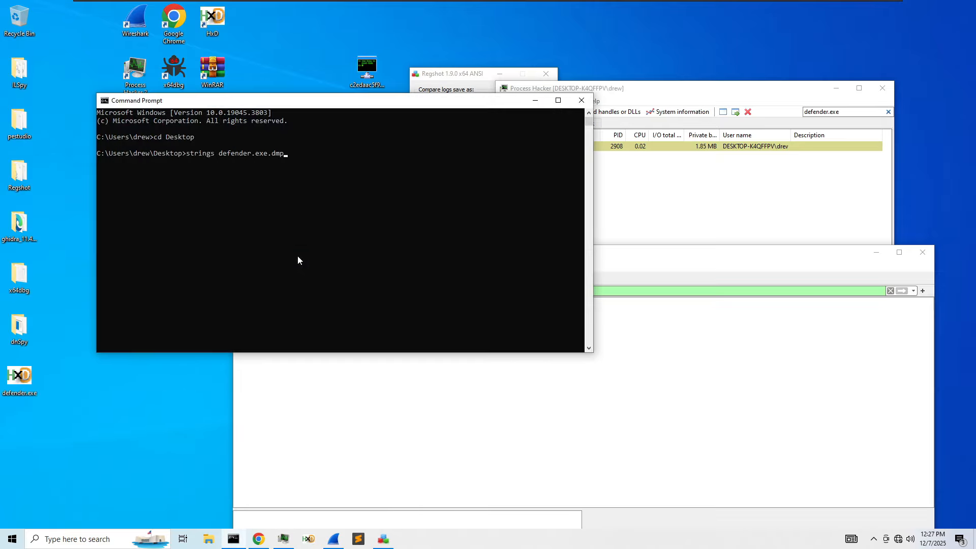
key(Left)
key(Left)
text(-n 5)
key(Return)
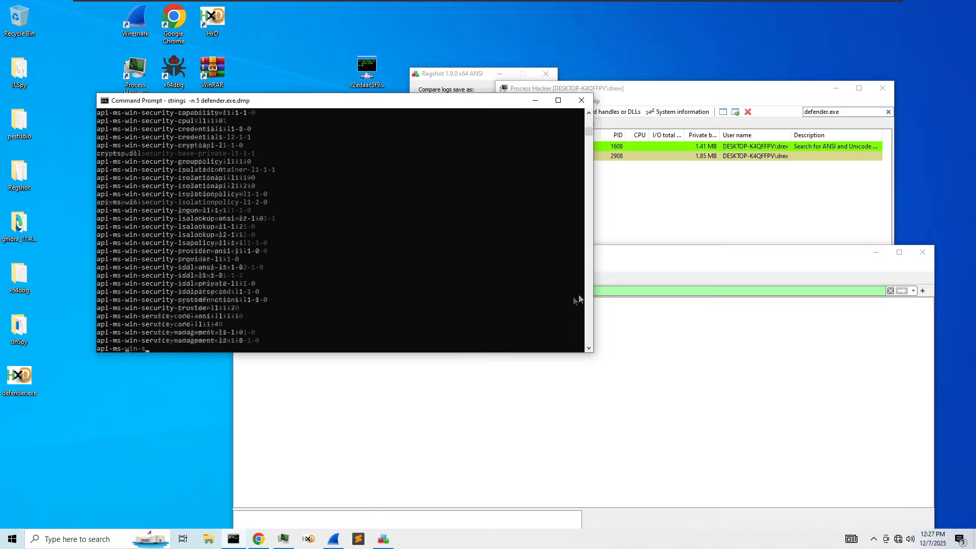
- Inspect the scrolling strings output in an enlarged console, then stop the command
click(701, 209)
click(408, 240)
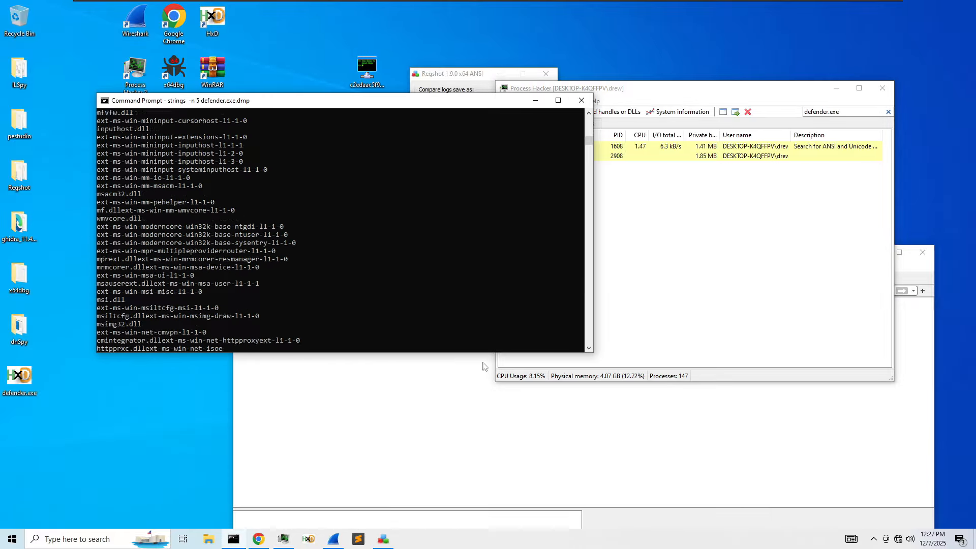
click(477, 348)
click(464, 333)
right_click(464, 334)
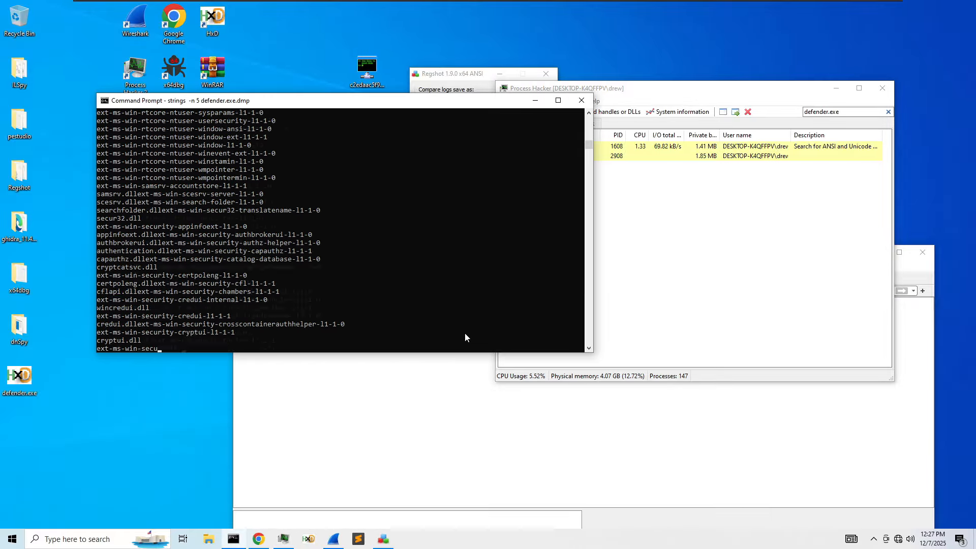
drag(593, 352, 676, 438)
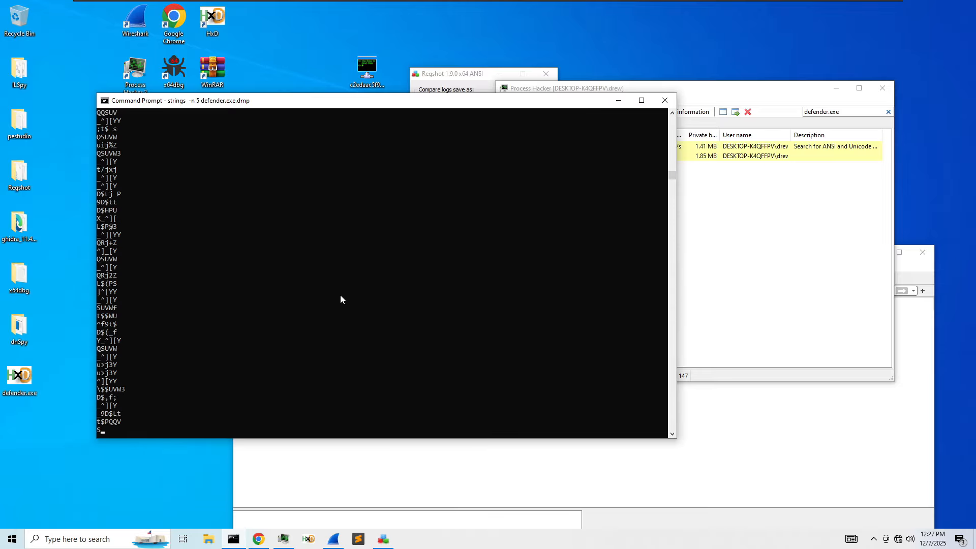
key(ctrl+c)
- Rerun the strings command, appending its output to strings.txt
key(Up)
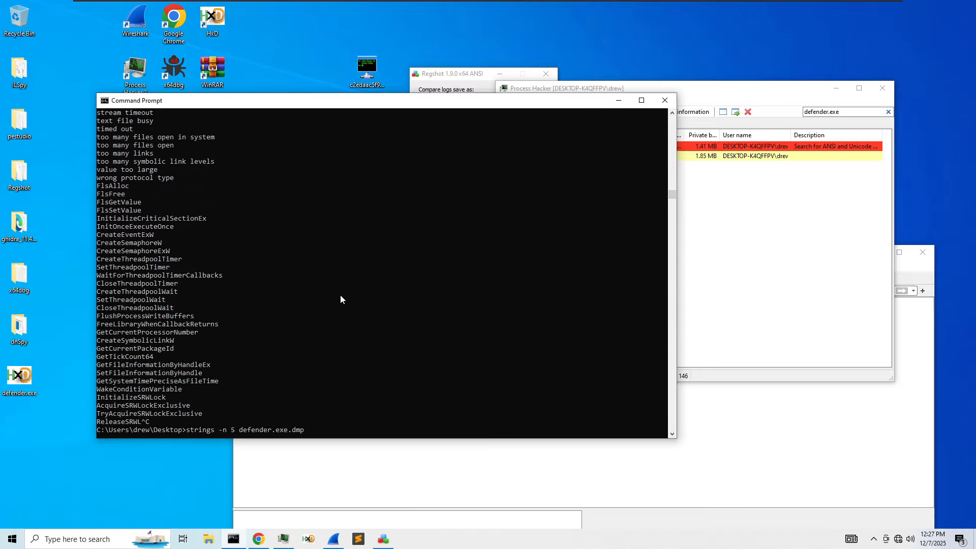
text(>> strings.txt)
key(Return)
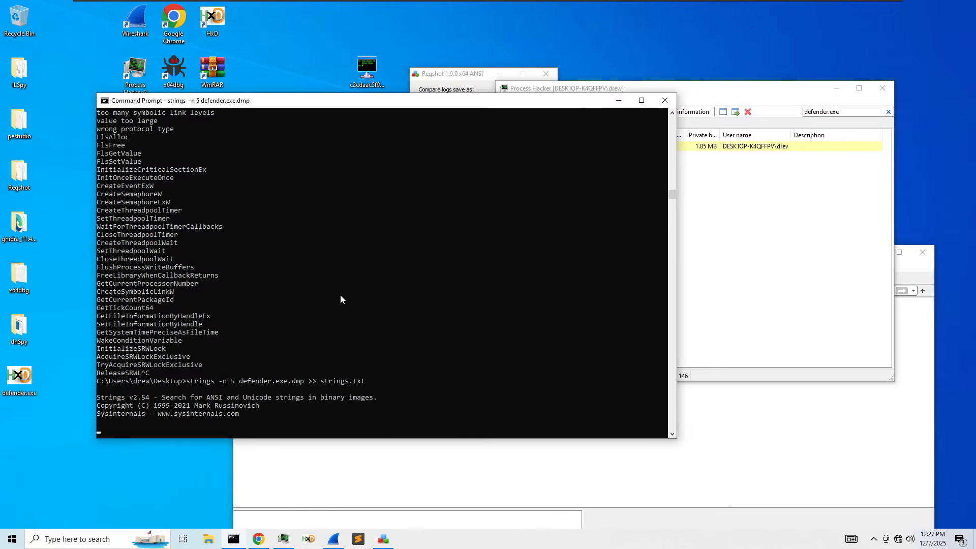
- Open strings.txt from the desktop in Sublime Text and maximize the editor window
click(22, 432)
double_click(23, 432)
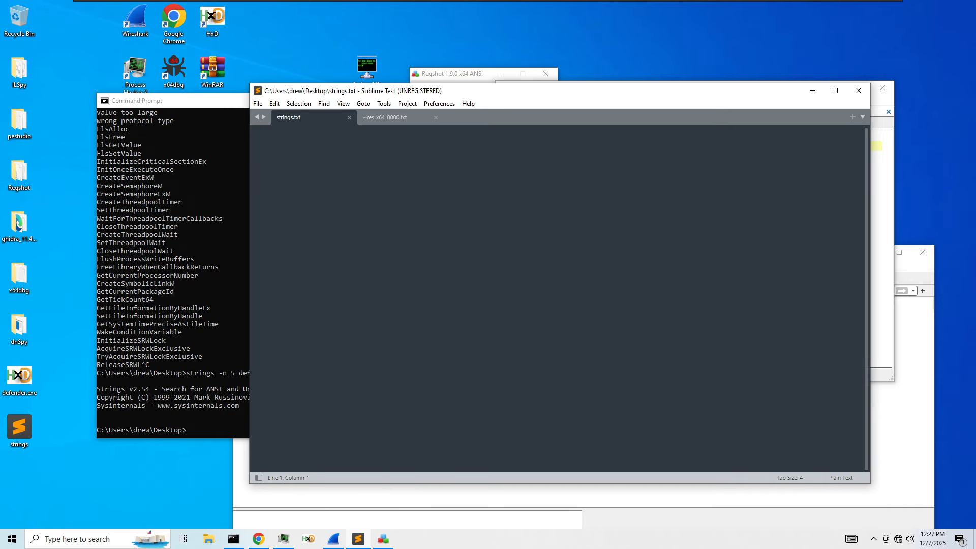
double_click(505, 92)
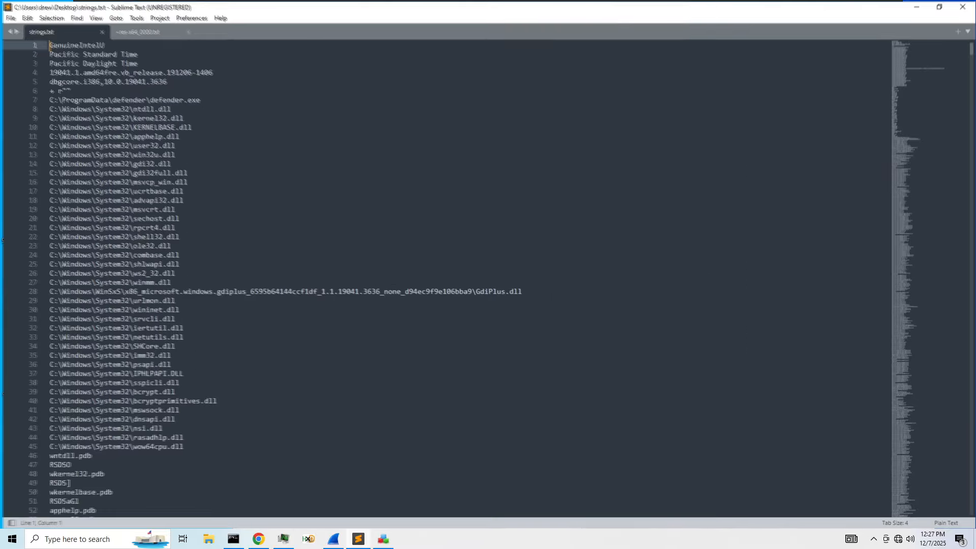
click(478, 190)
key(ctrl+f)
text(htt)
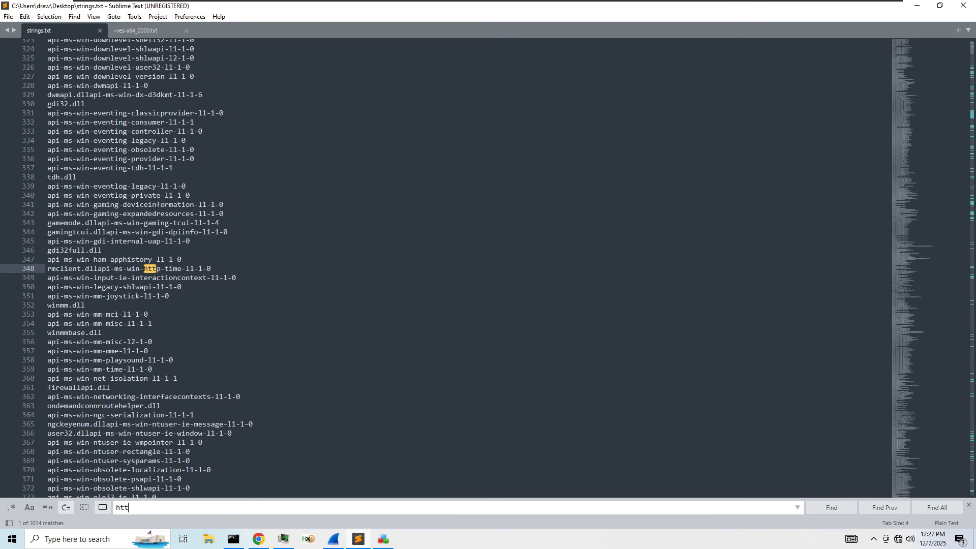
text([")
key(BackSpace)
key(BackSpace)
text(p://)
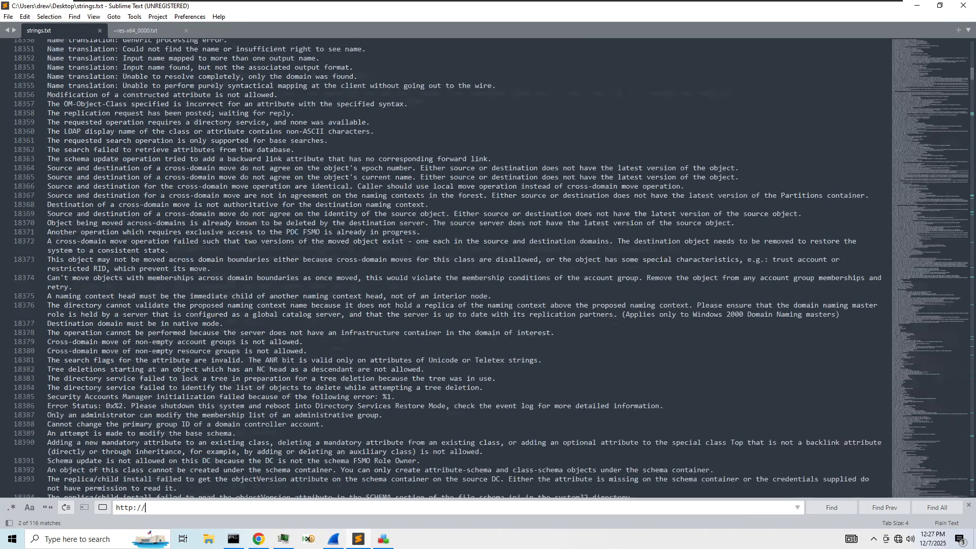
key(Return)
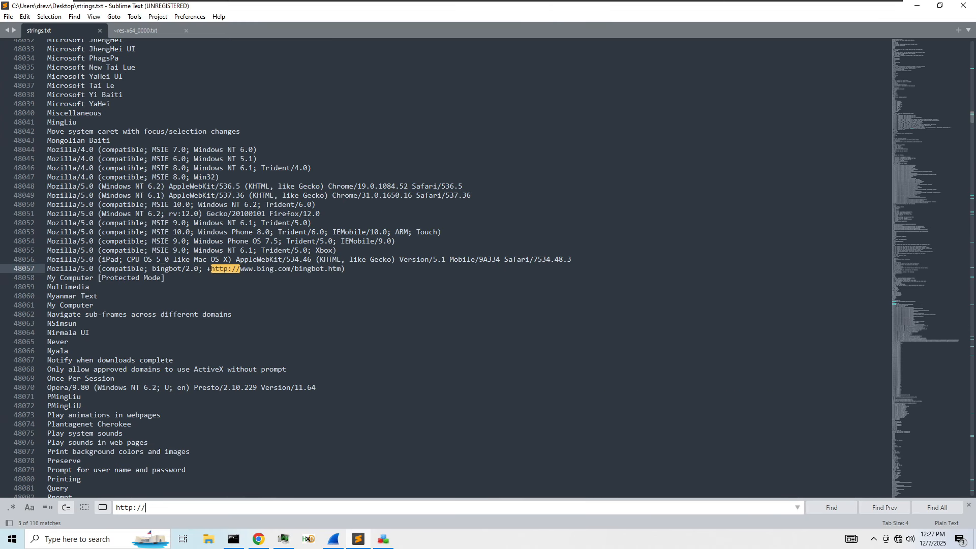
key(Return)
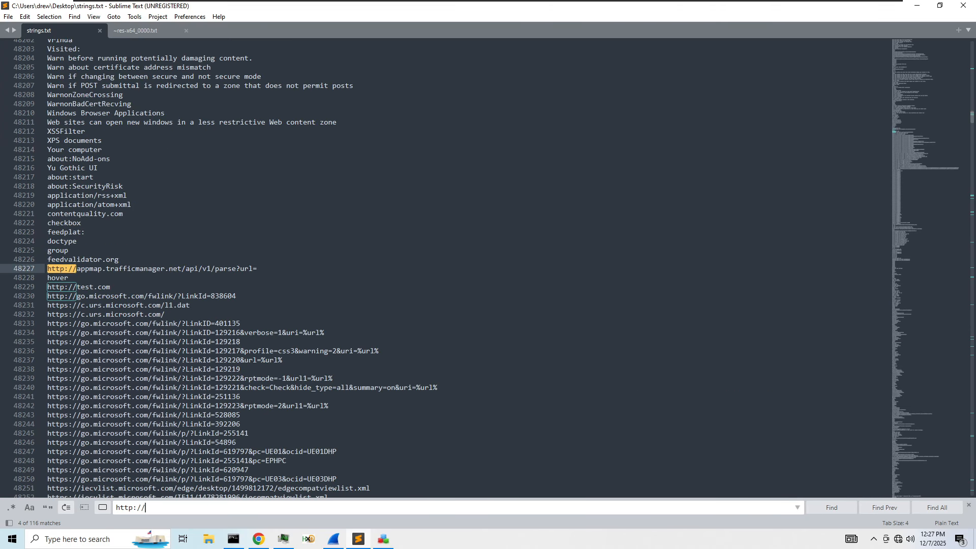
key(Return)
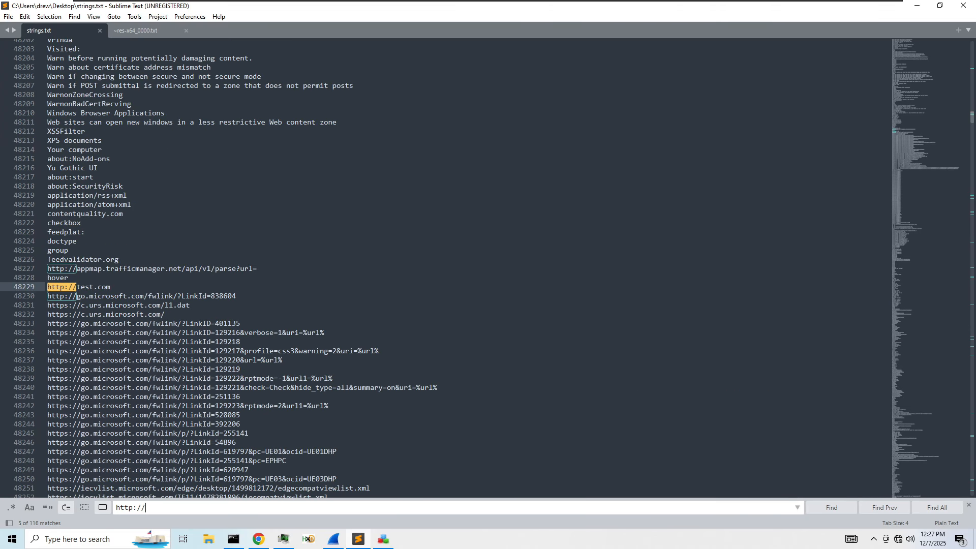
key(Return)
key(Return)
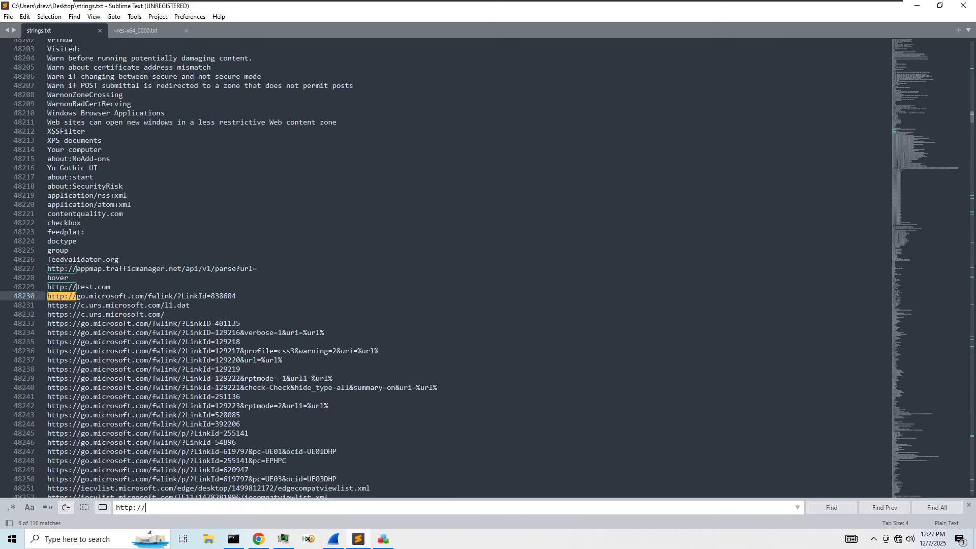
key(Return)
key(Return)
key(Return)
key(Return)
key(Return)
key(Return)
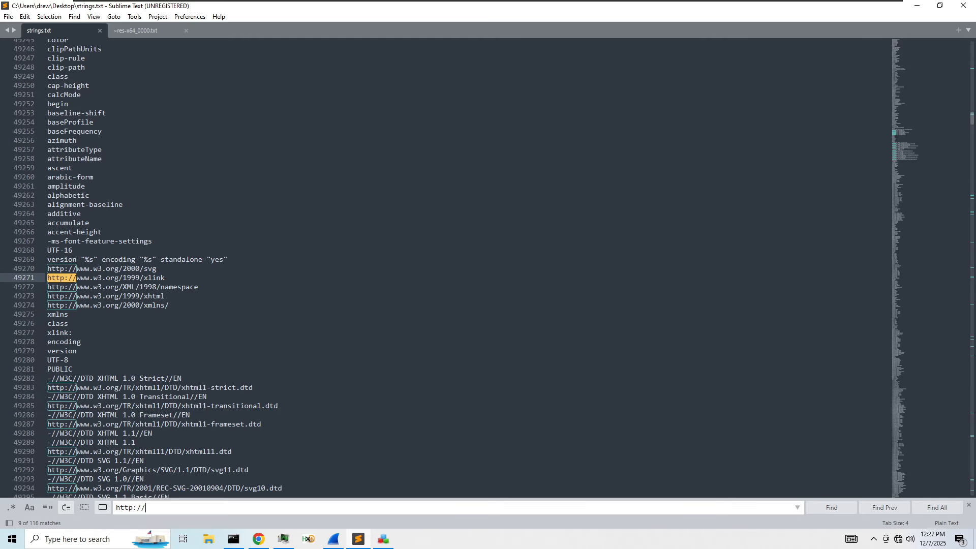
key(Return)
key(Return)
key(Return)
key(Return)
key(Return)
key(Return)
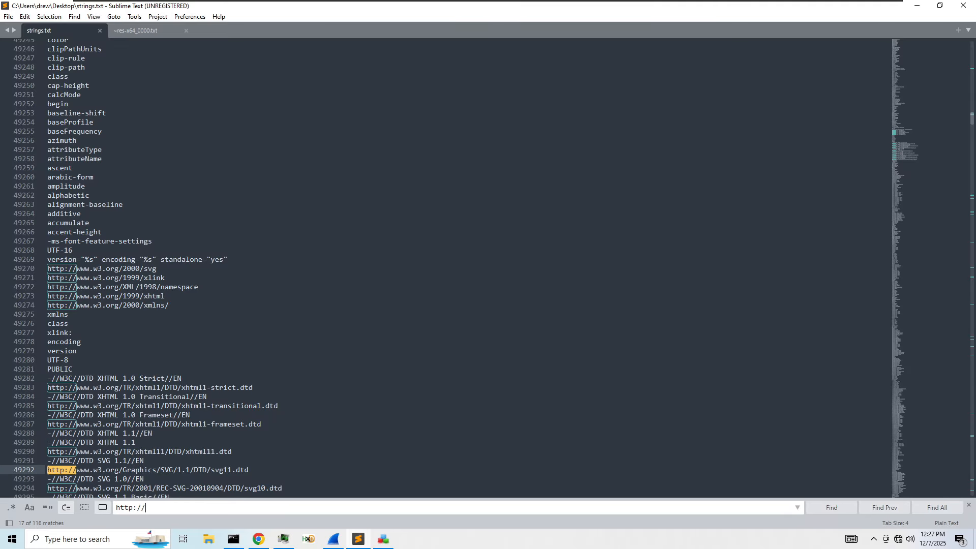
key(Return)
key(Return)
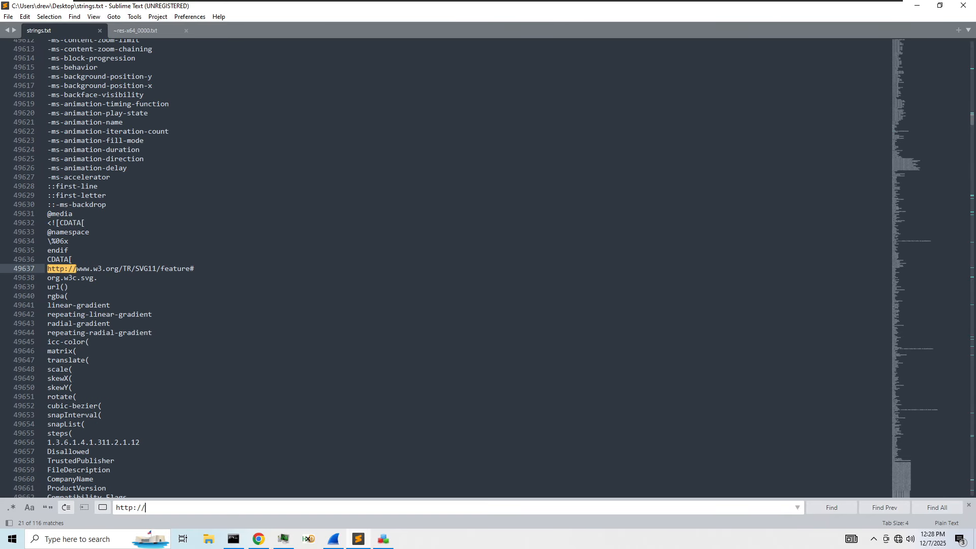
key(Return)
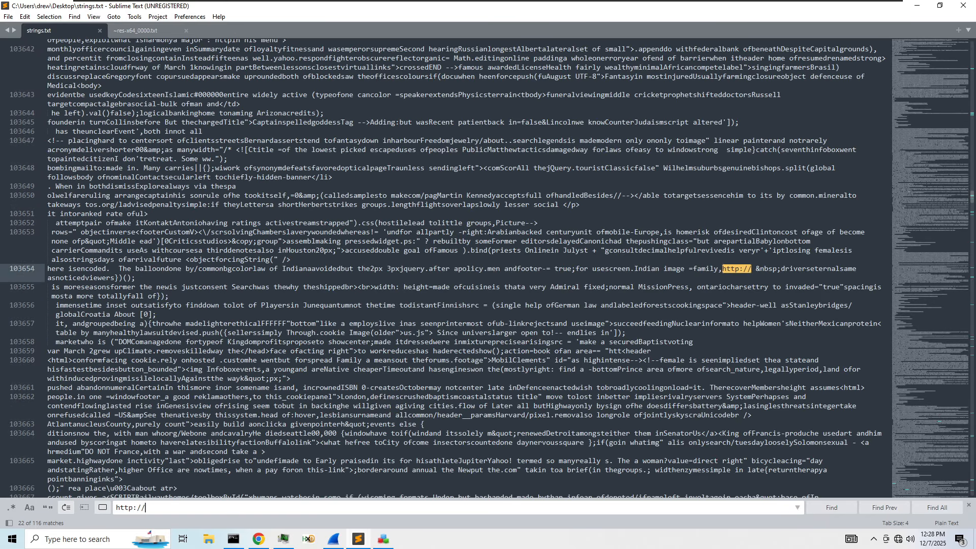
key(Return)
key(Return)
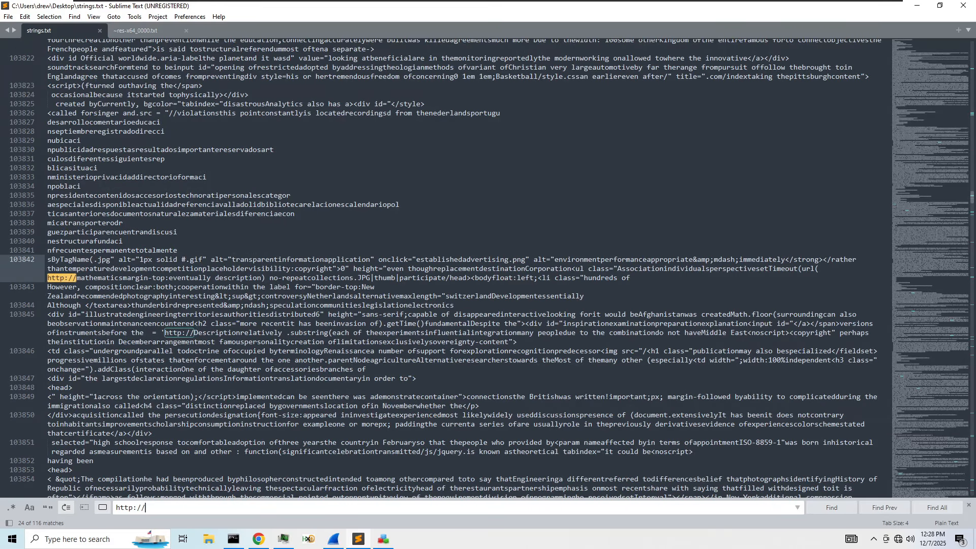
key(Return)
key(Return)
key(Return)
key(Return)
key(Return)
key(Return)
key(Return)
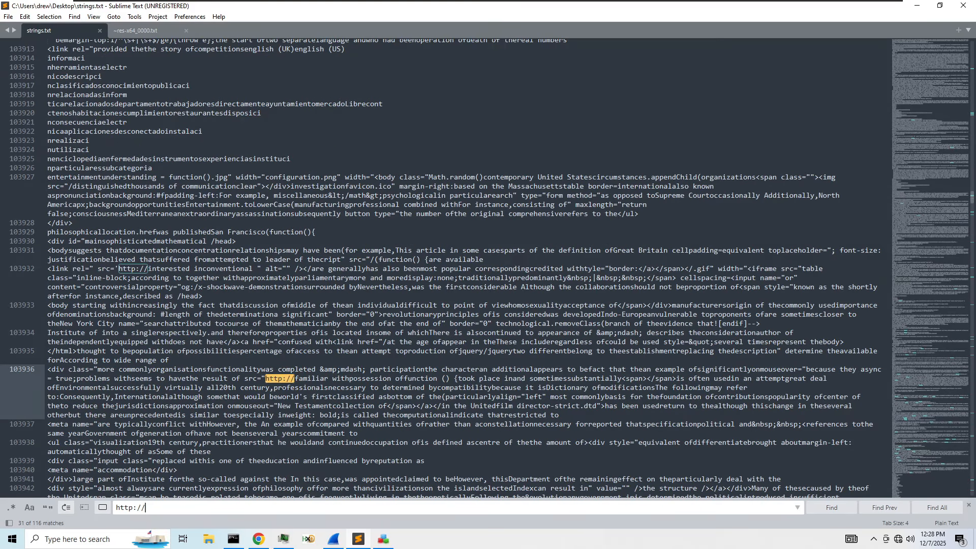
key(Return)
- Bring the sample's VirusTotal details page in Chrome back to the front
key(alt+Tab)
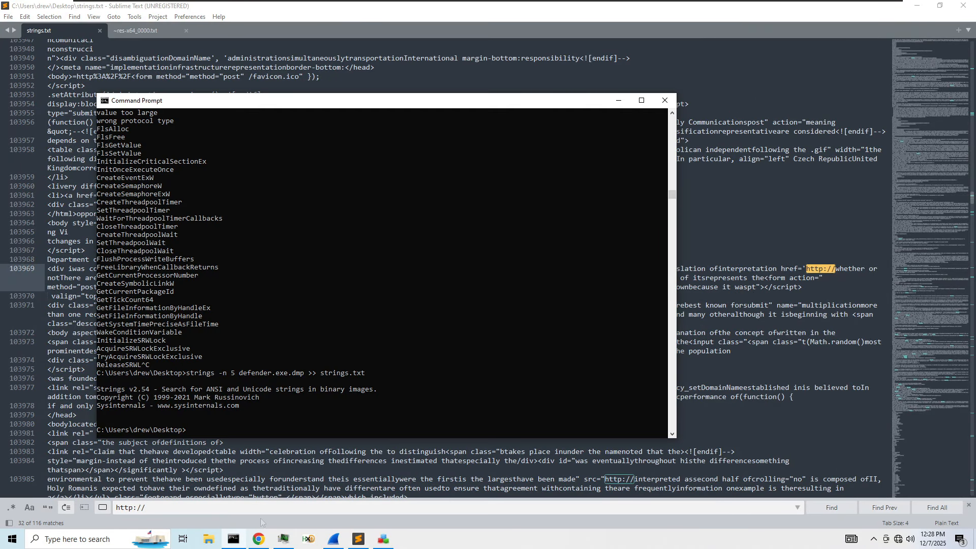
scroll(208, 307, up, 5)
scroll(208, 305, up, 6)
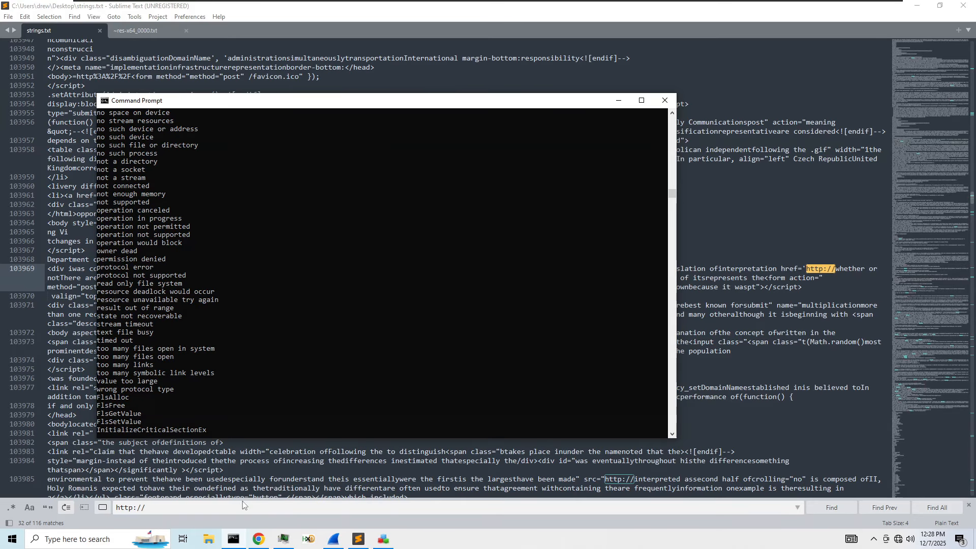
click(259, 539)
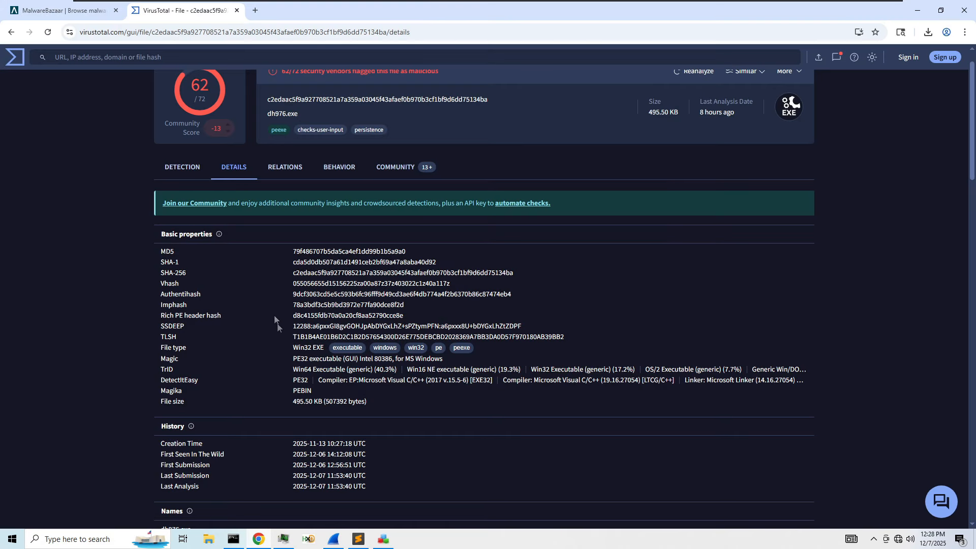
- Copy the contacted domain envio25.xyz from VirusTotal and search strings.txt for it
click(282, 170)
drag(221, 301, 179, 300)
key(ctrl+c)
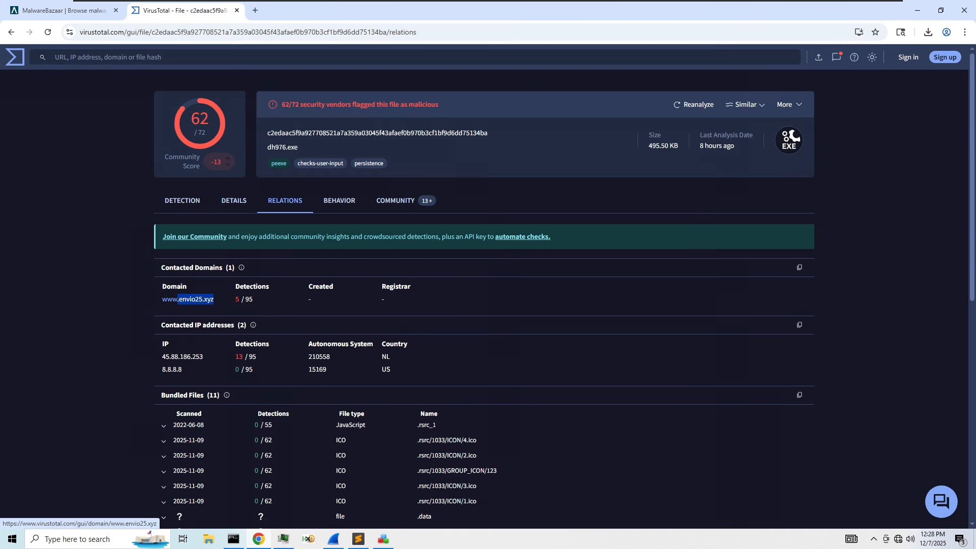
click(358, 539)
key(ctrl+a)
key(ctrl+v)
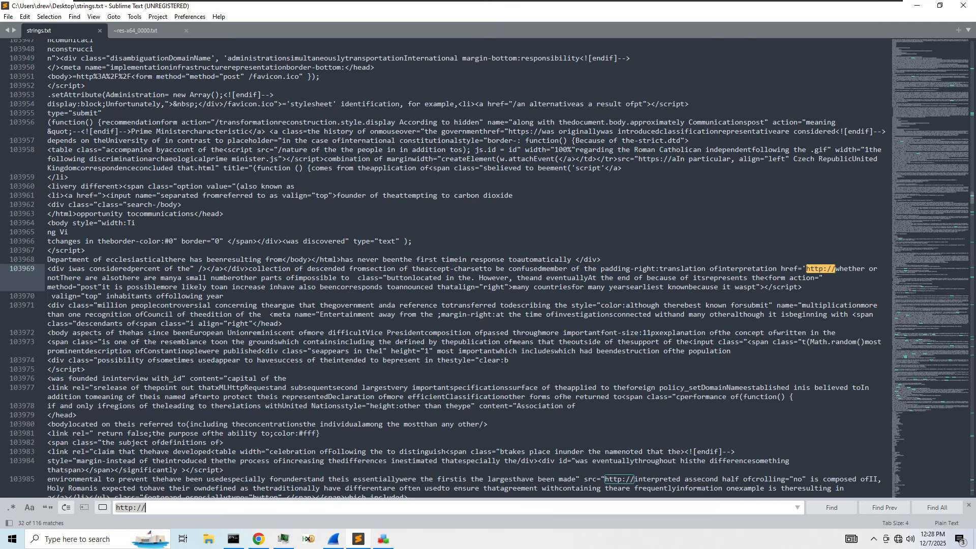
key(Return)
key(Return)
key(Return)
key(Return)
key(Return)
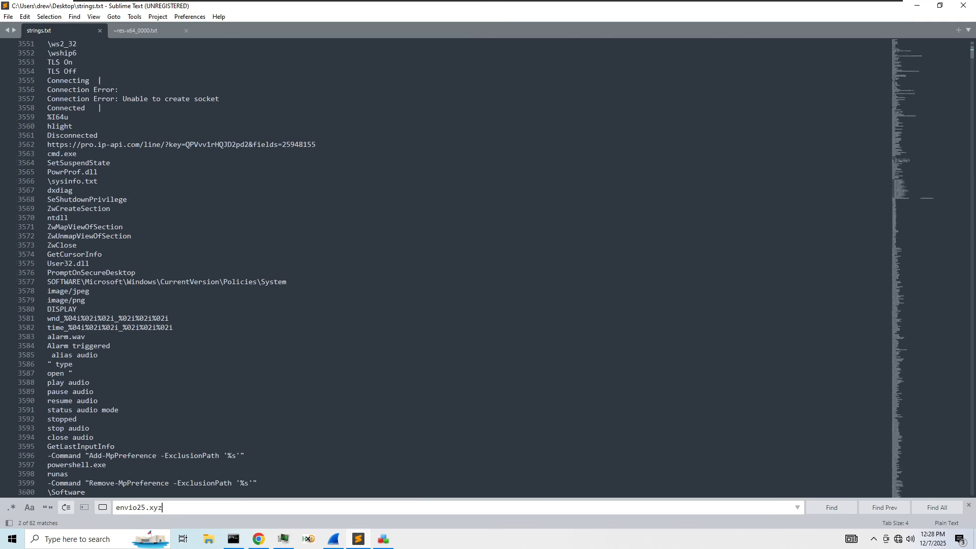
key(Return)
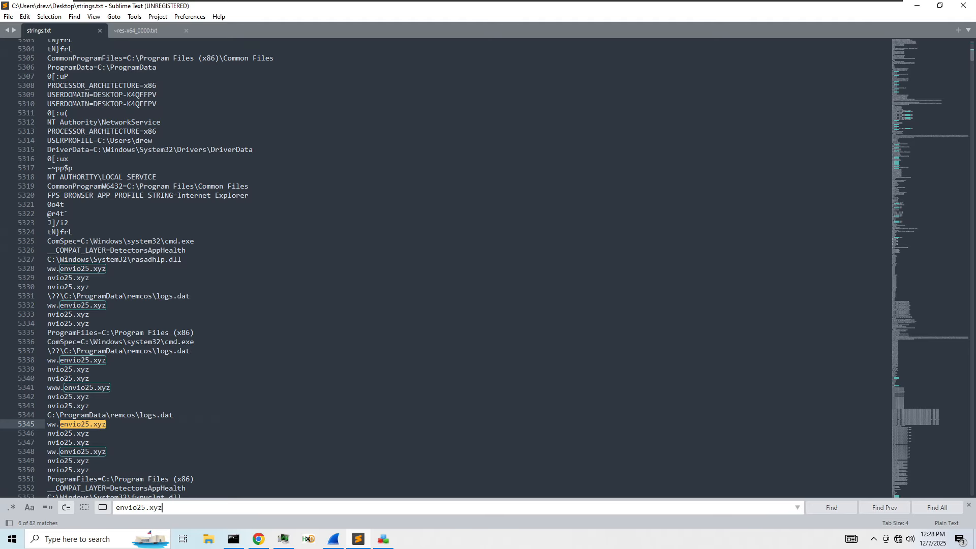
- Copy the C:\ProgramData\remcos\logs.dat path and open its containing folder through Windows search
scroll(179, 367, down, 2)
drag(177, 362, 48, 360)
key(ctrl+c)
click(82, 539)
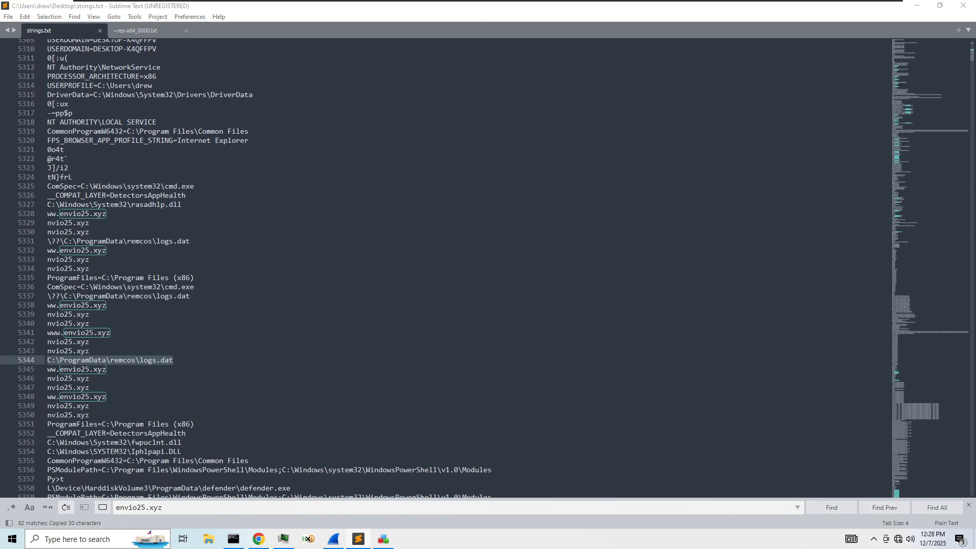
key(ctrl+v)
click(254, 387)
- Open logs.dat in HxD Hex Editor, scroll through its bytes, and close HxD
right_click(465, 246)
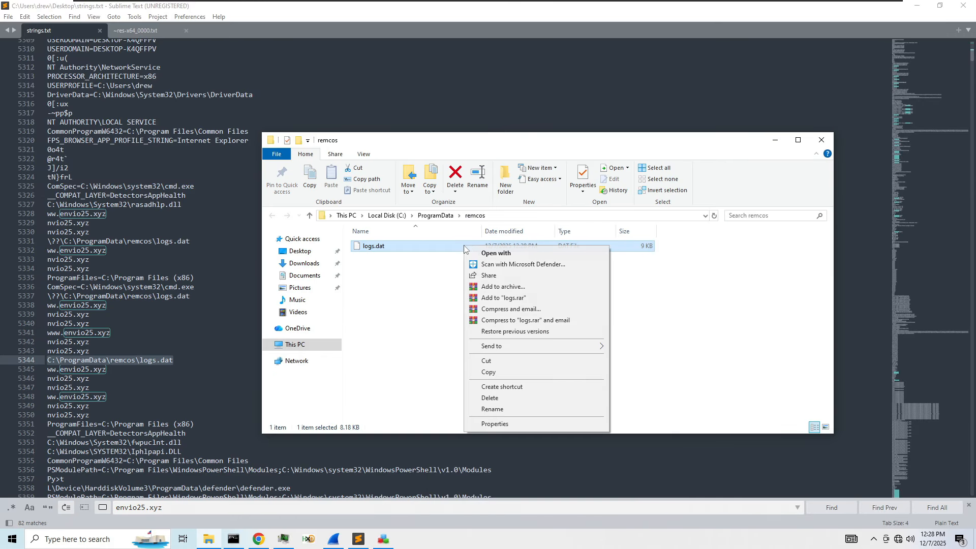
click(496, 253)
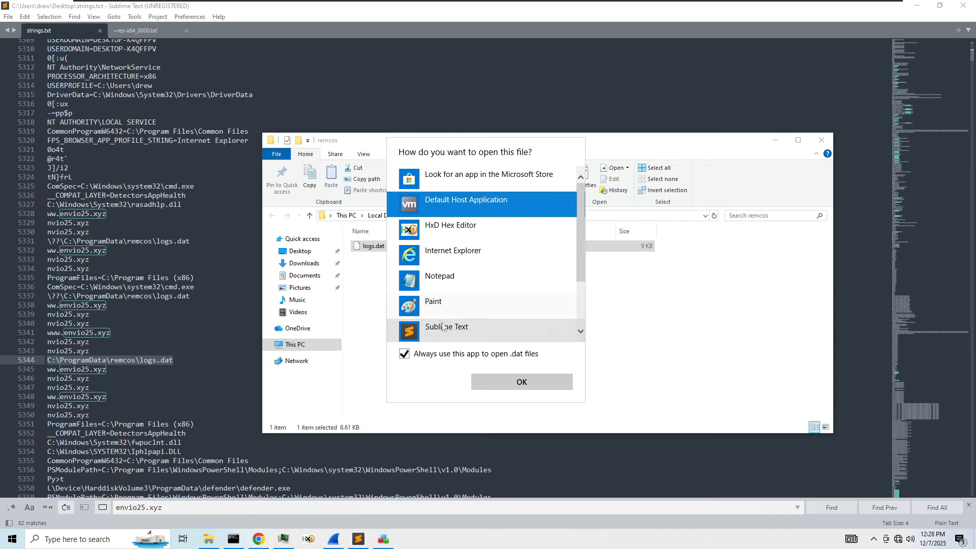
key(Escape)
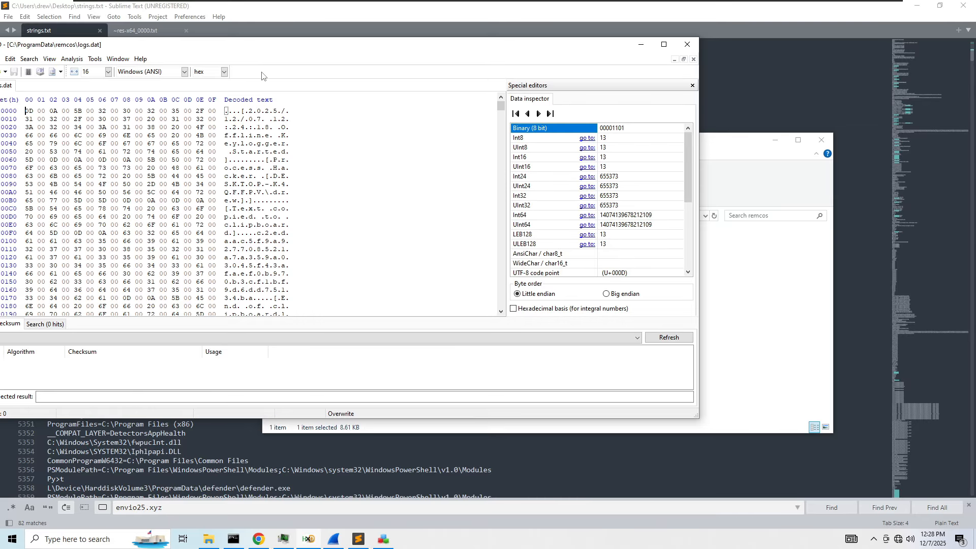
scroll(309, 156, down, 5)
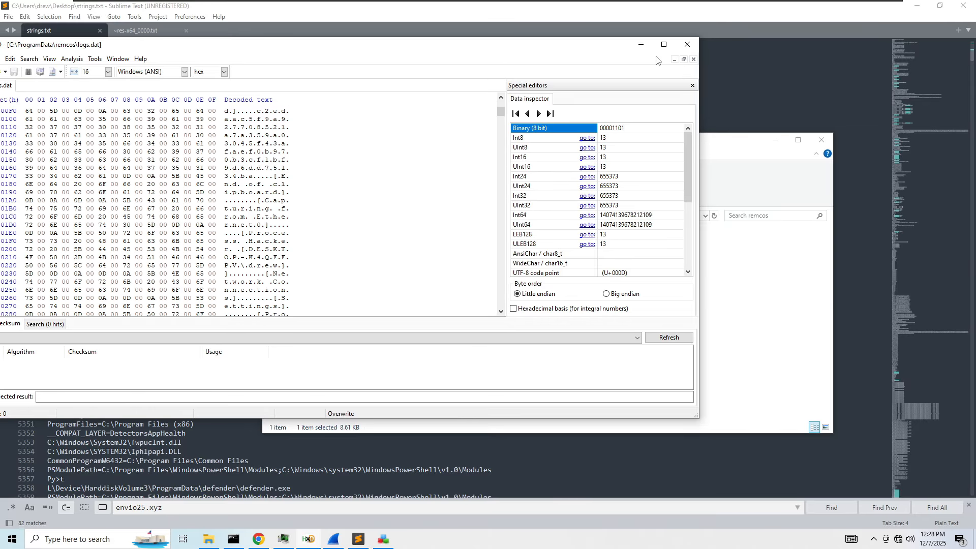
scroll(342, 210, down, 8)
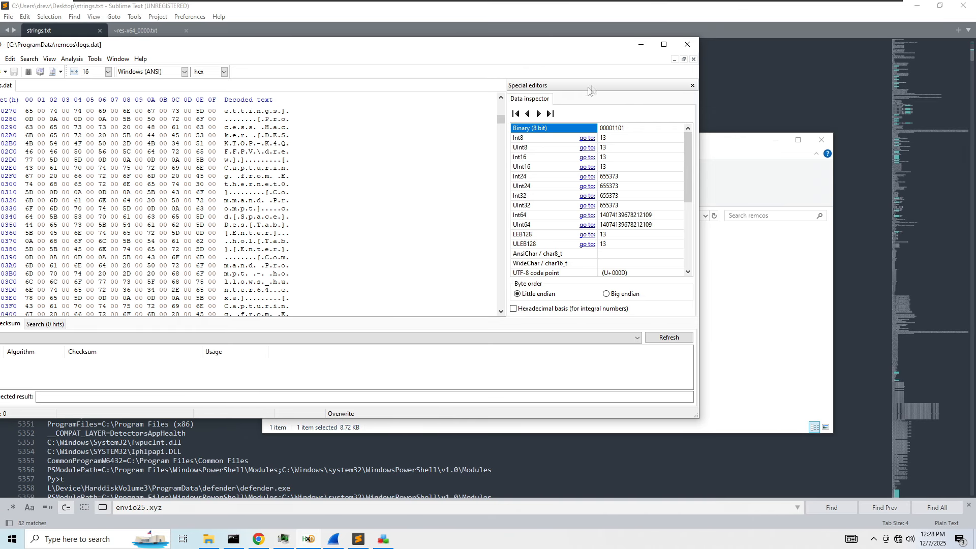
click(687, 44)
- Open logs.dat with Sublime Text, chosen from More apps in the Open with dialog
right_click(472, 246)
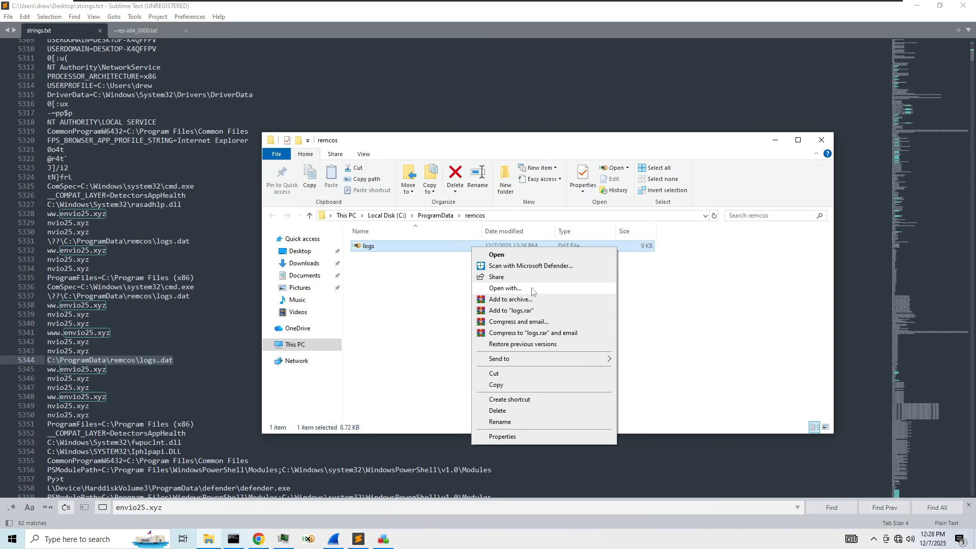
click(504, 288)
click(416, 227)
click(442, 325)
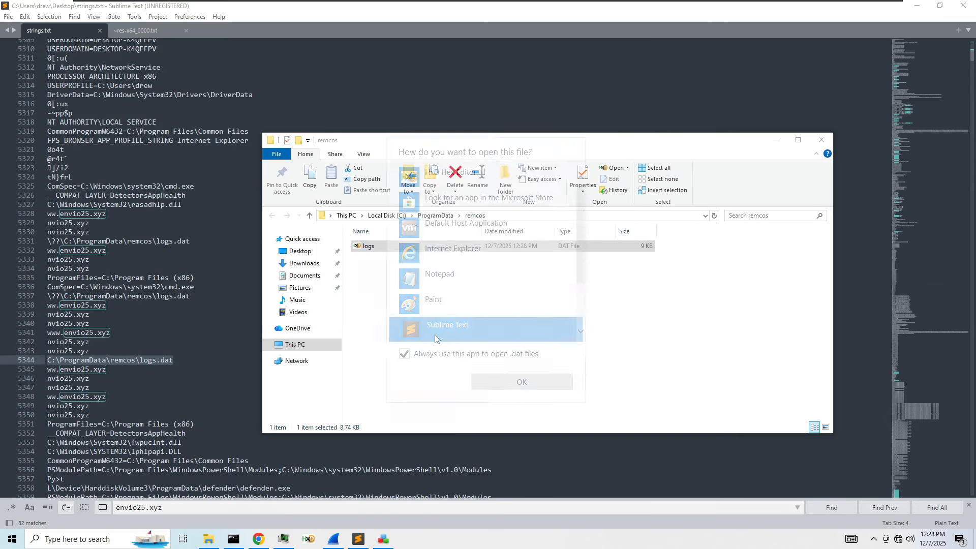
click(522, 381)
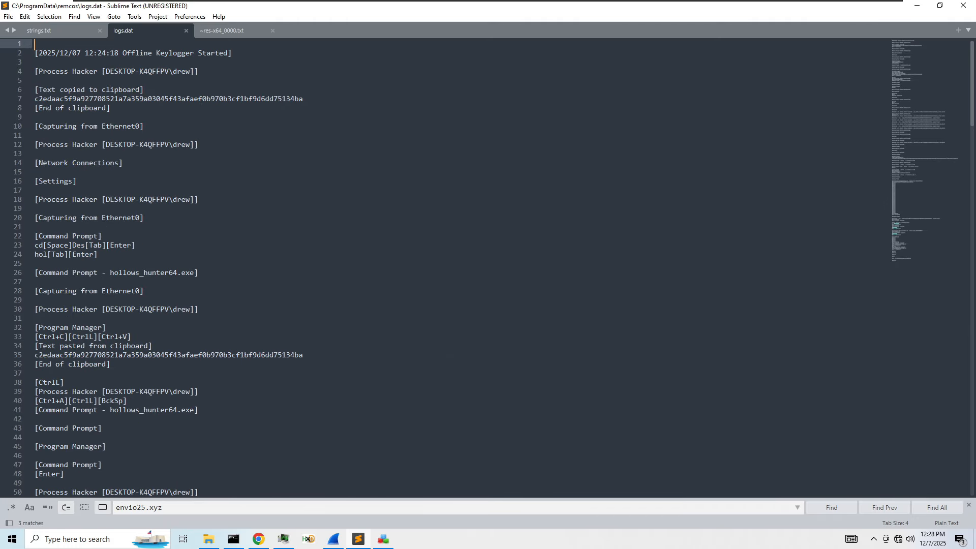
- Scroll through the logs.dat keylogger record, then jump back to its top
scroll(488, 269, down, 6)
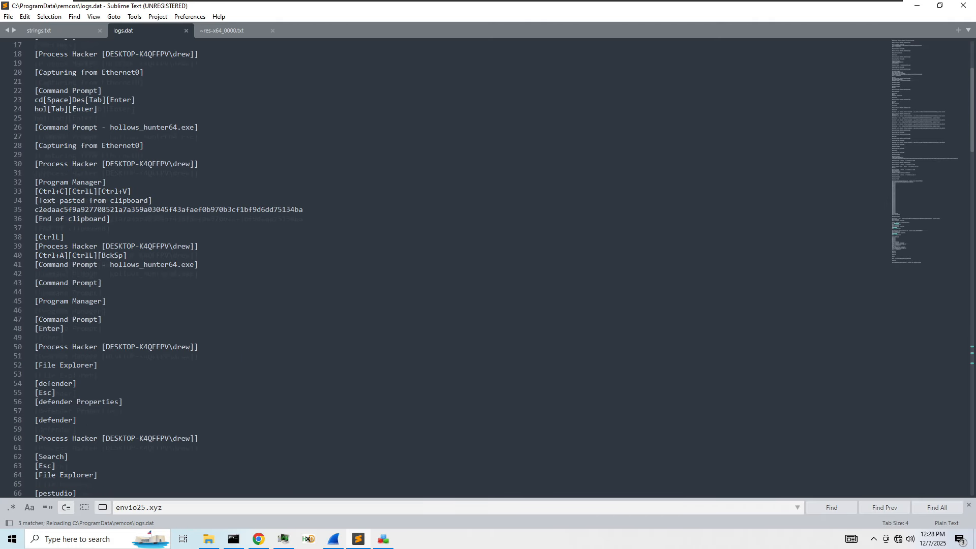
scroll(488, 268, down, 5)
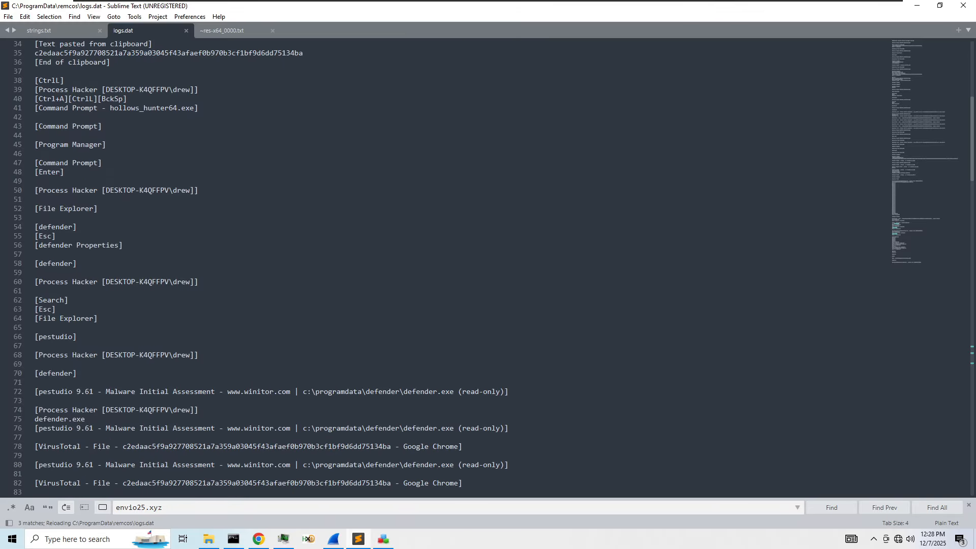
scroll(487, 268, down, 4)
scroll(488, 268, down, 9)
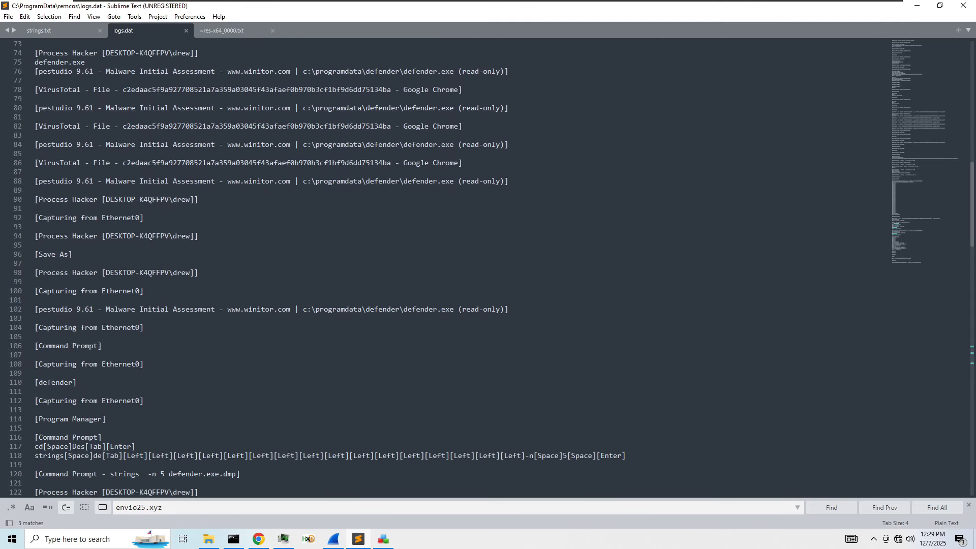
scroll(488, 269, down, 8)
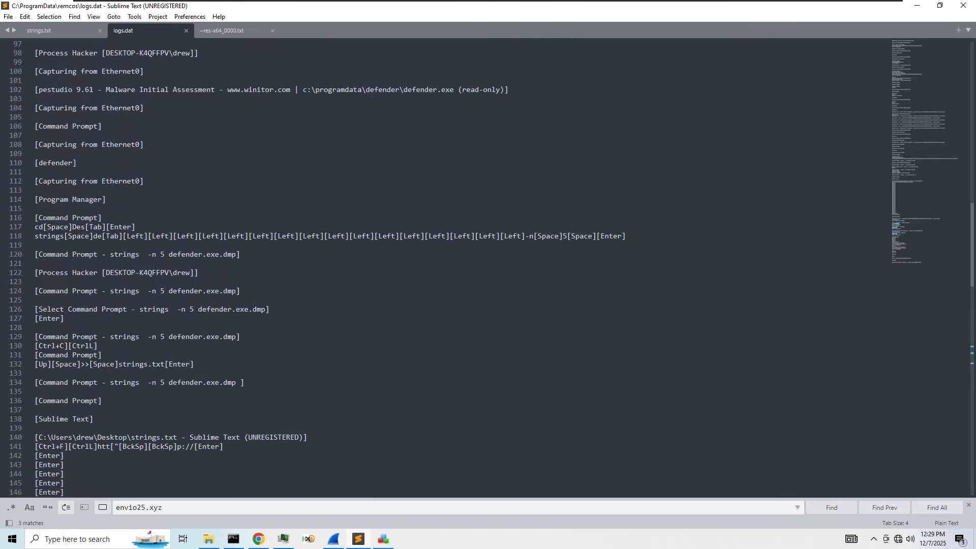
scroll(487, 268, down, 9)
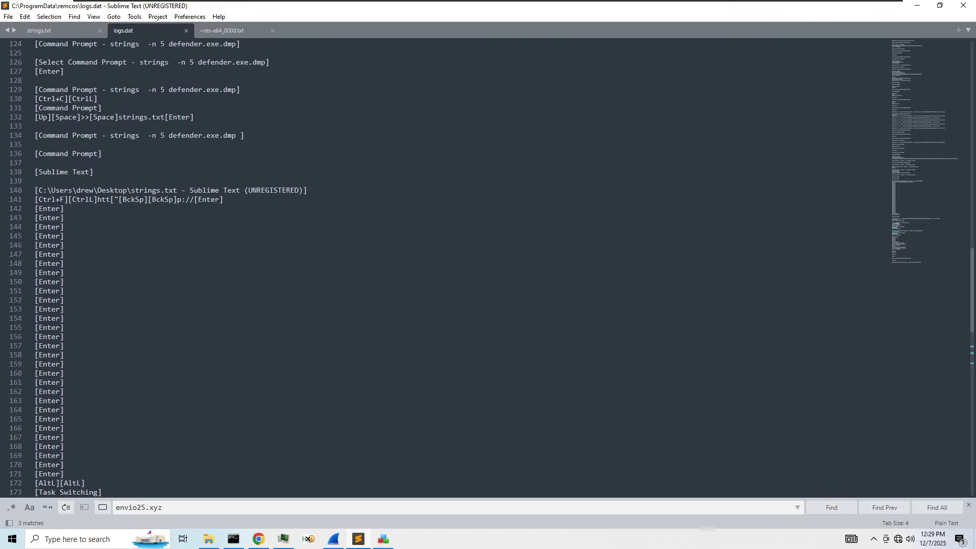
scroll(488, 269, down, 13)
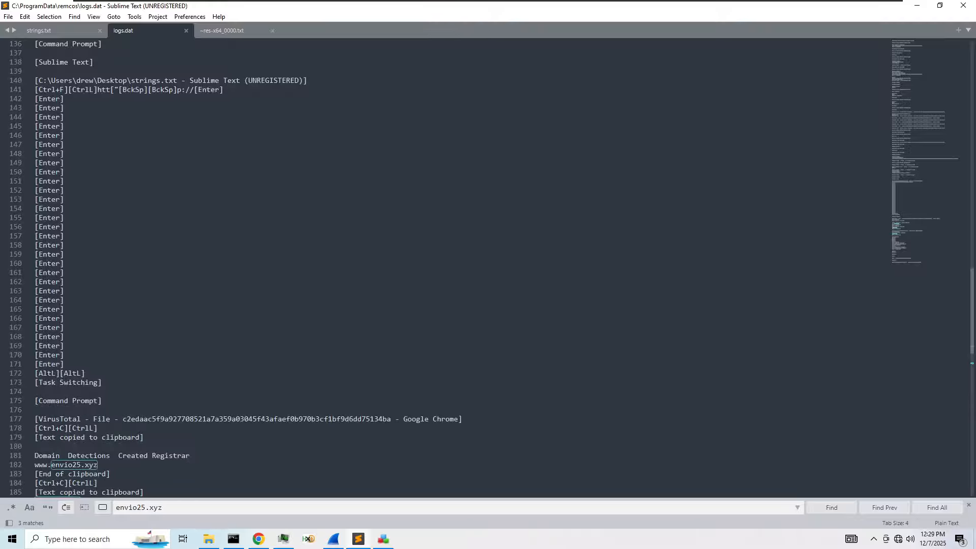
scroll(901, 154, down, 3)
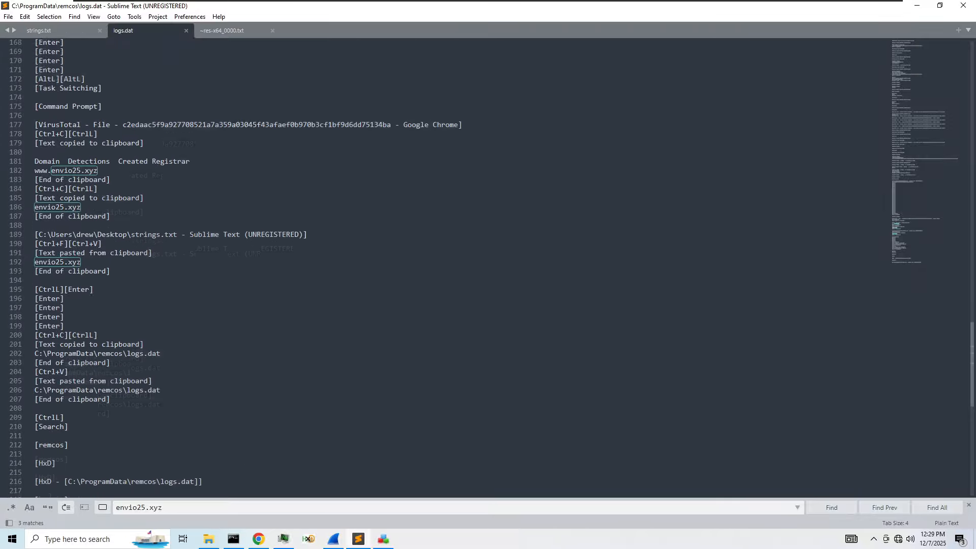
scroll(911, 252, down, 4)
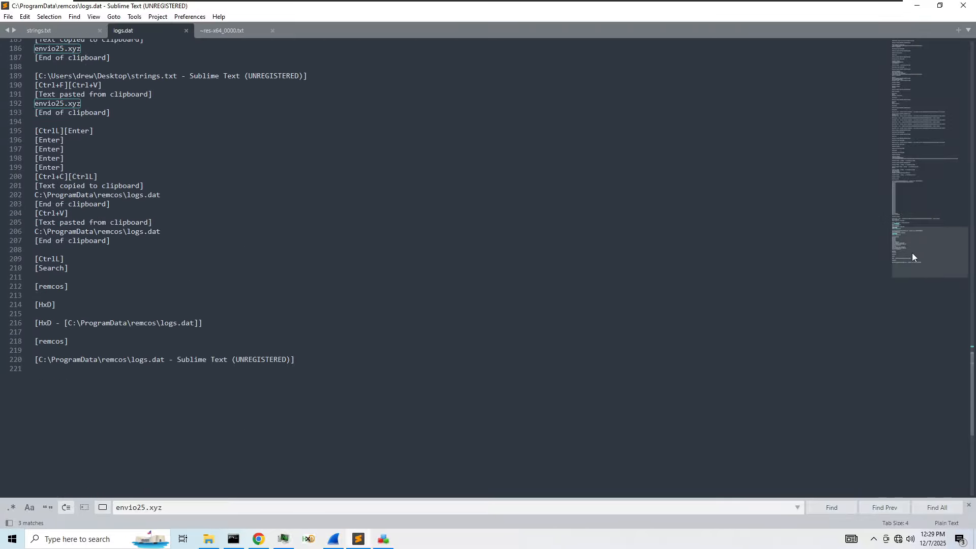
drag(912, 252, 923, 38)
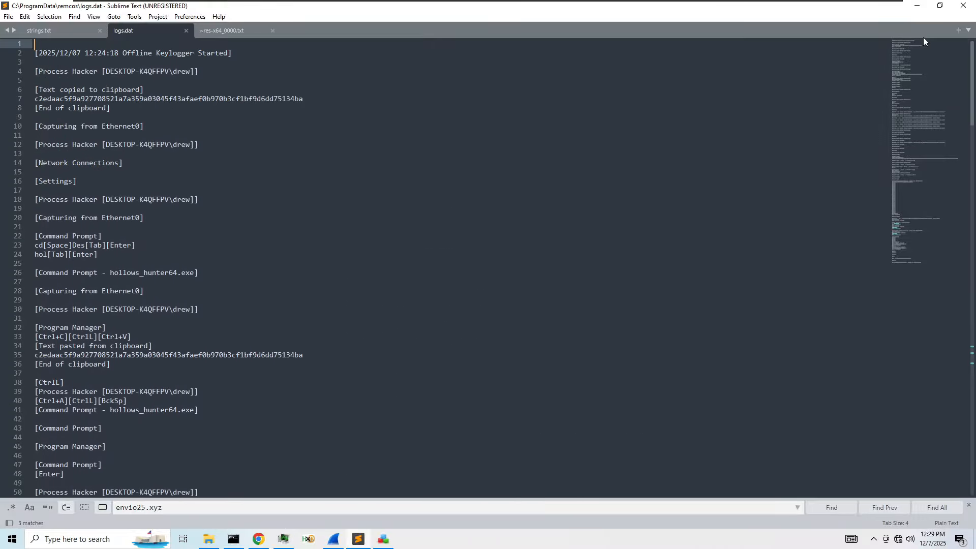
- Select the Offline Keylogger Started line, then close logs.dat to return to strings.txt
click(233, 61)
key(shift+Up)
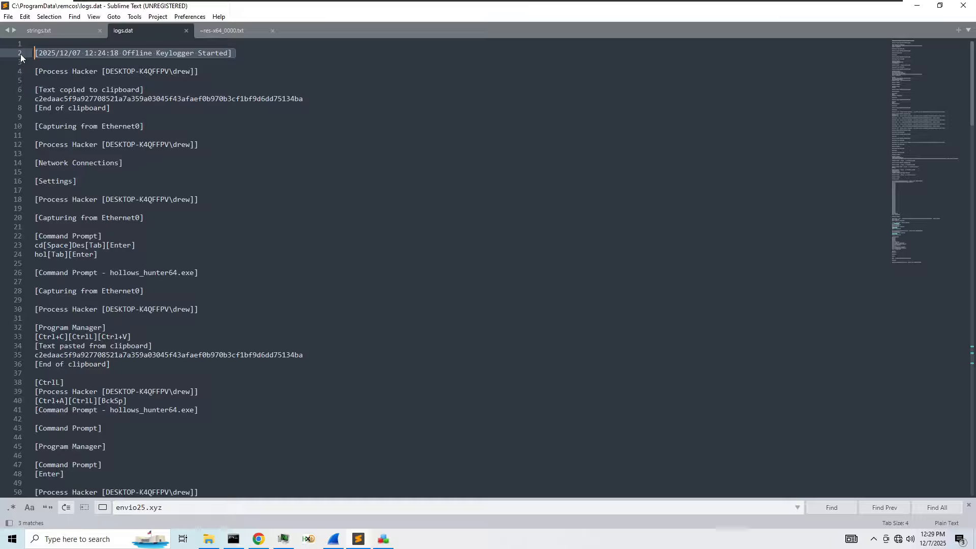
click(185, 31)
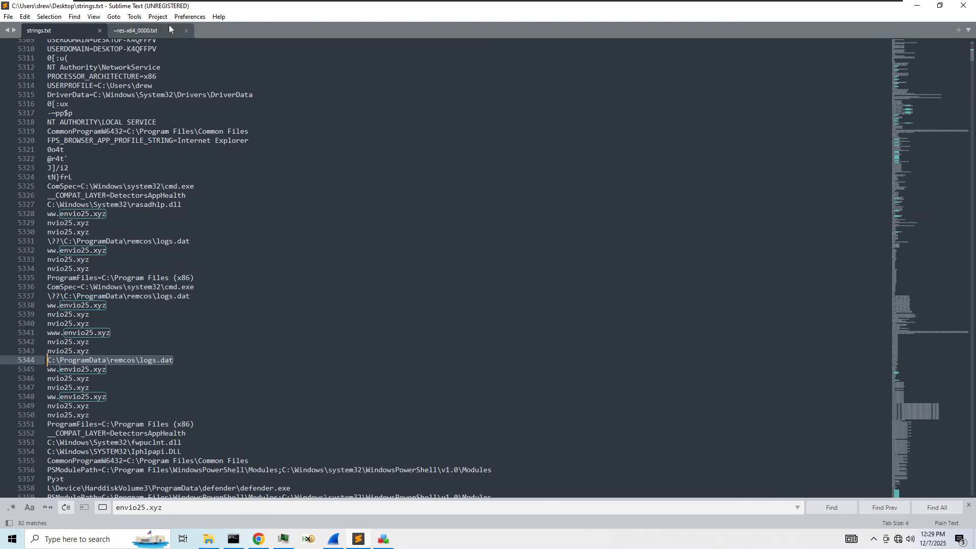
- Review the further envio25.xyz lines below the logs.dat path in strings.txt
drag(264, 4, 413, 1)
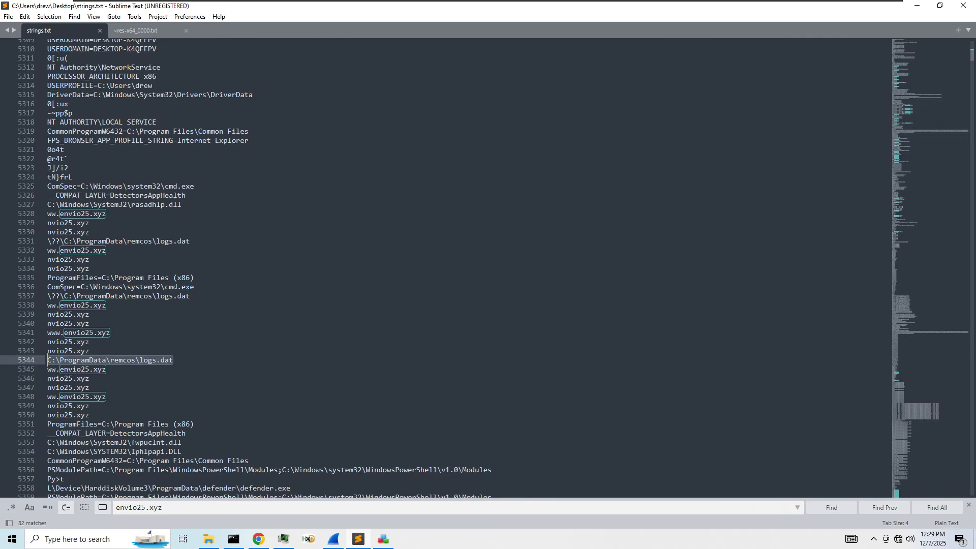
click(185, 357)
scroll(447, 269, down, 2)
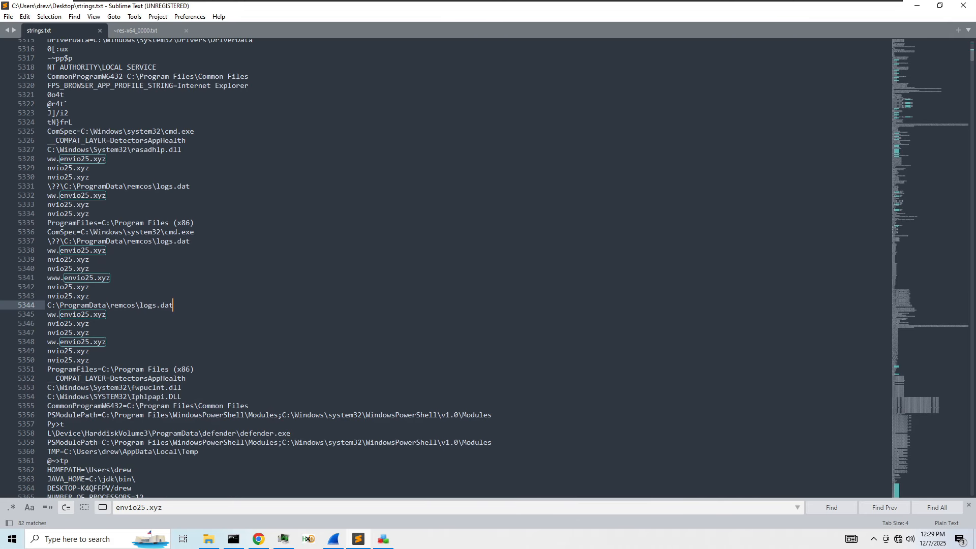
scroll(447, 268, down, 4)
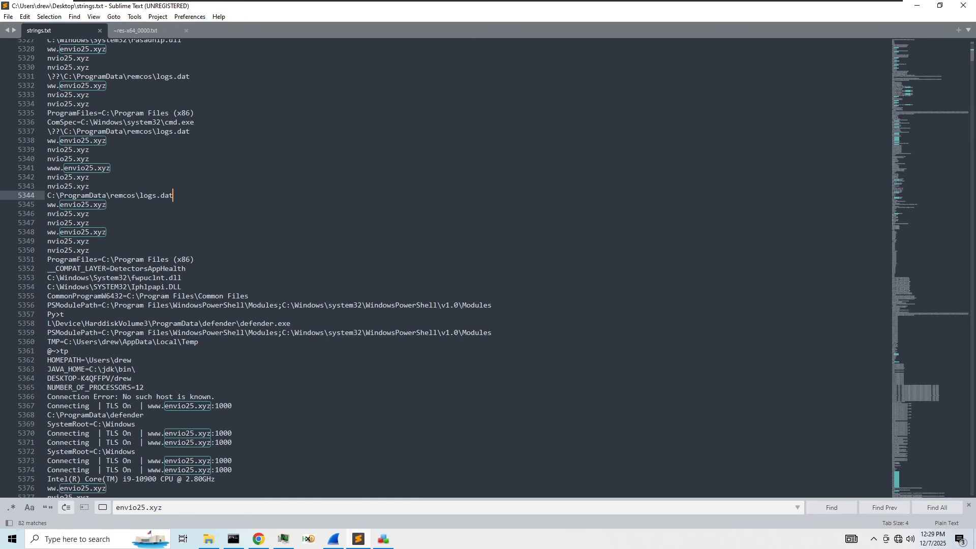
drag(89, 250, 47, 241)
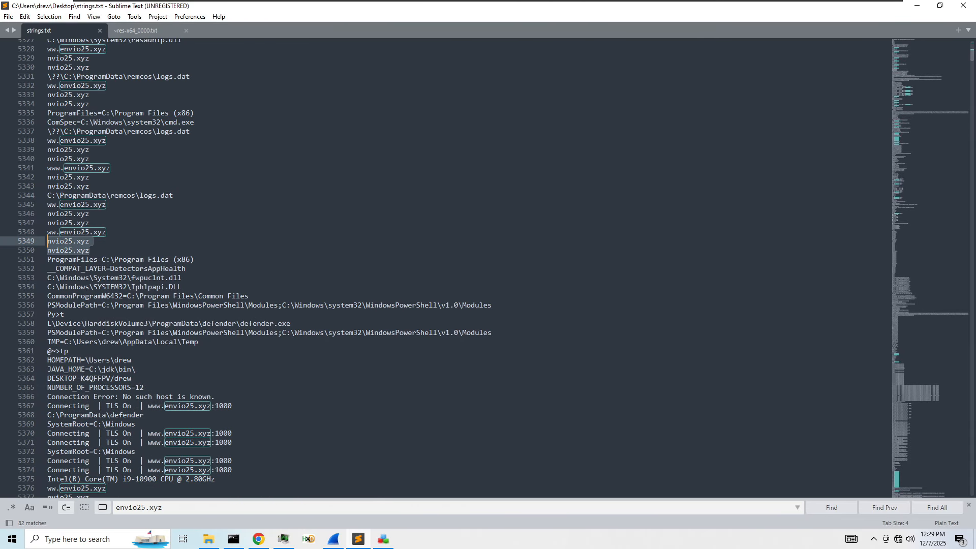
click(90, 241)
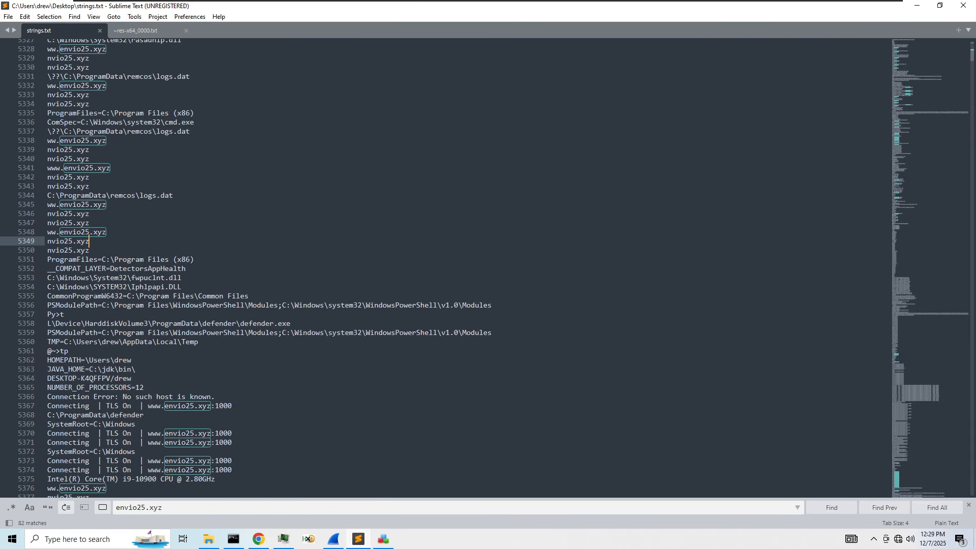
scroll(447, 269, down, 5)
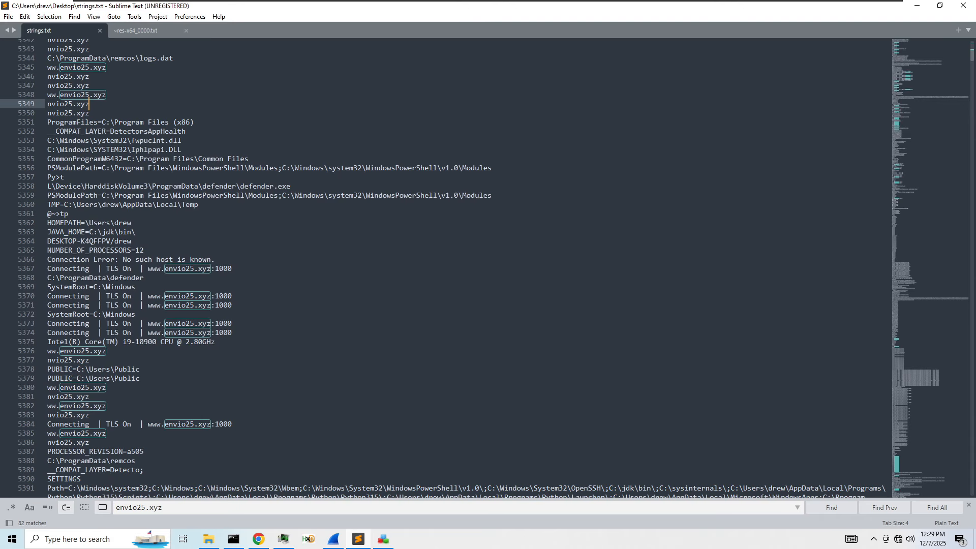
scroll(447, 268, down, 2)
- Clear Wireshark's !arp display filter and scroll through all captured packets, including ARP broadcasts for 10.0.0.1
click(334, 539)
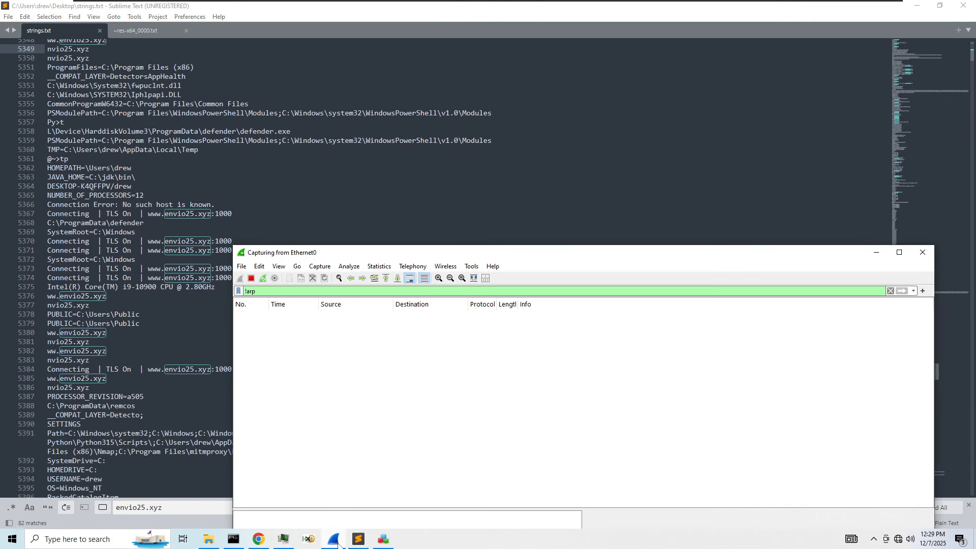
drag(258, 292, 243, 291)
key(BackSpace)
key(Return)
scroll(468, 385, up, 4)
scroll(468, 389, up, 11)
drag(308, 257, 315, 118)
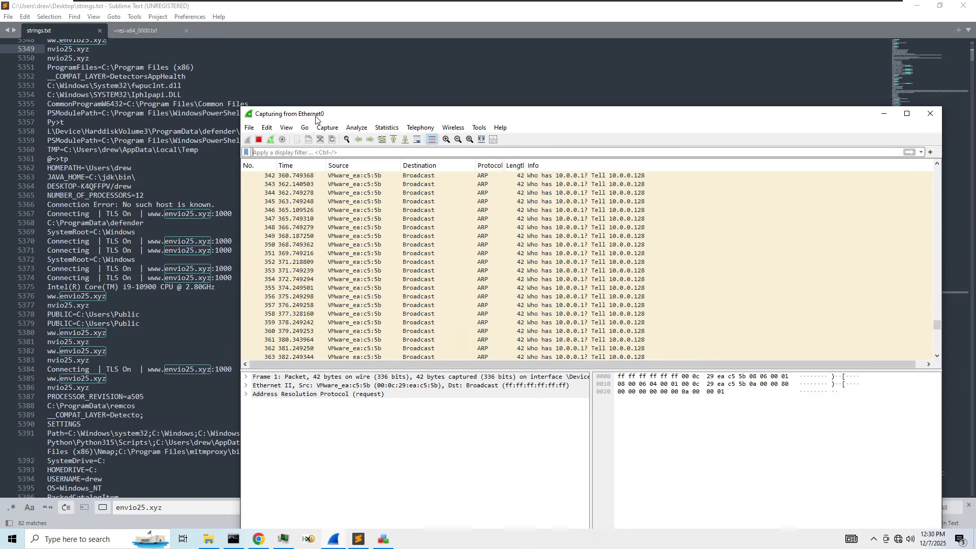
scroll(127, 264, down, 6)
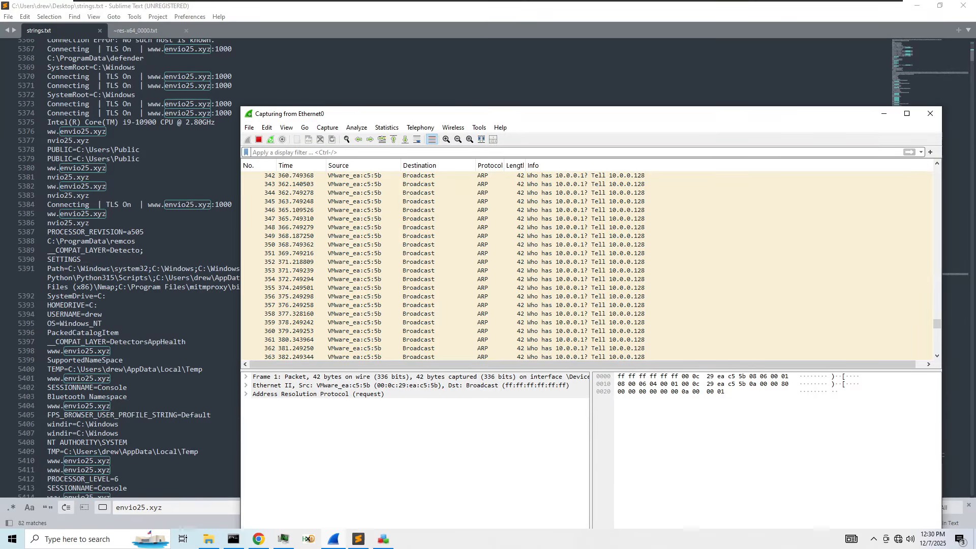
scroll(127, 264, down, 5)
scroll(127, 264, down, 4)
scroll(127, 264, down, 5)
scroll(127, 265, down, 6)
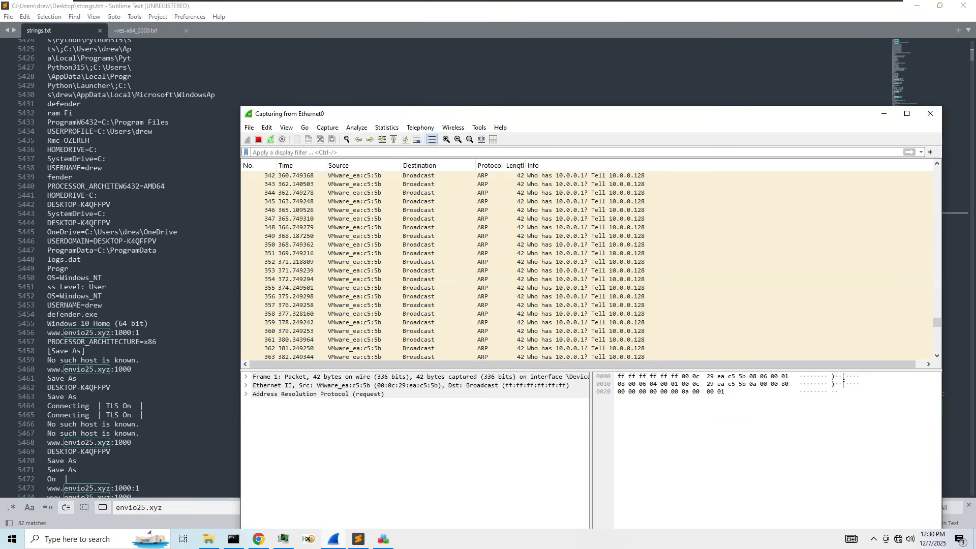
scroll(127, 264, down, 12)
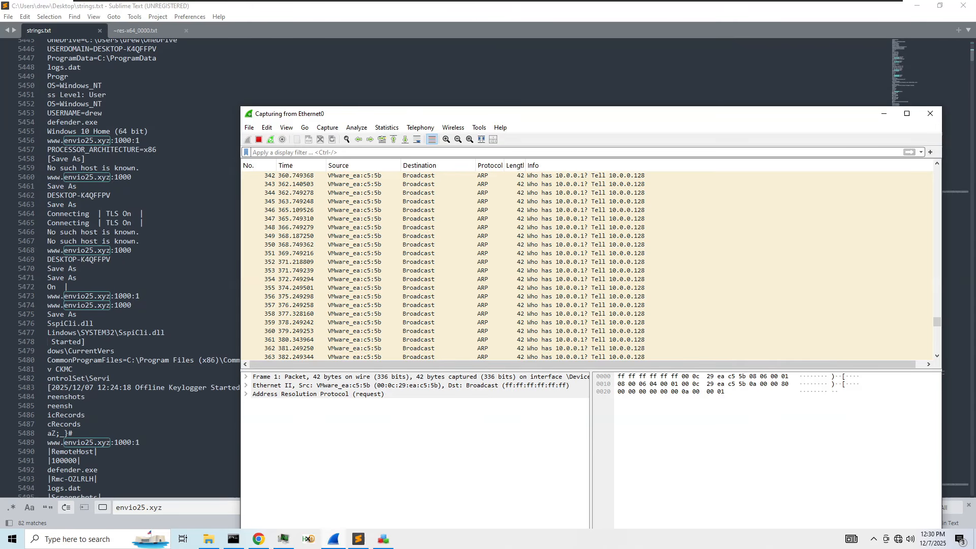
- Search strings.txt for the word remcos and step through its matches
double_click(60, 387)
key(ctrl+f)
key(Return)
key(Return)
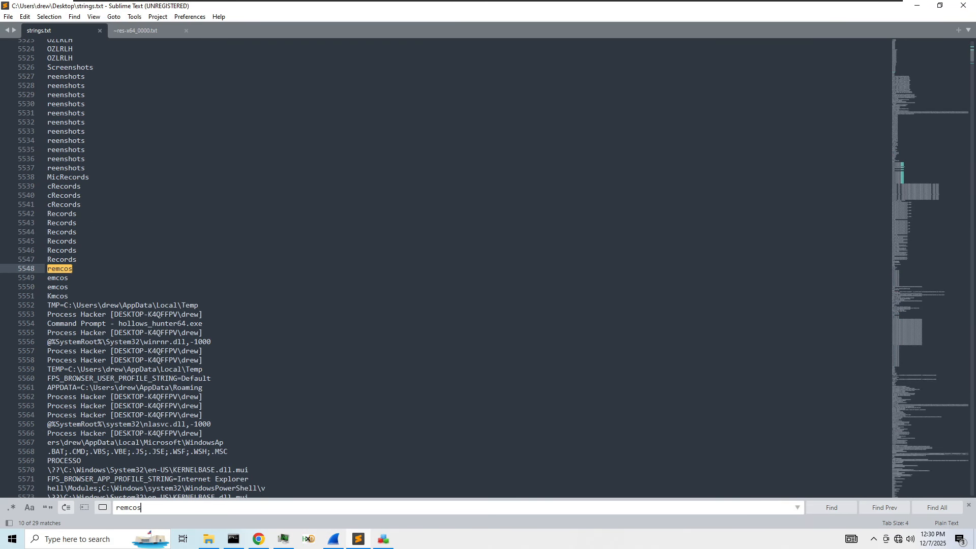
key(Return)
key(Return)
key(Return)
key(Return)
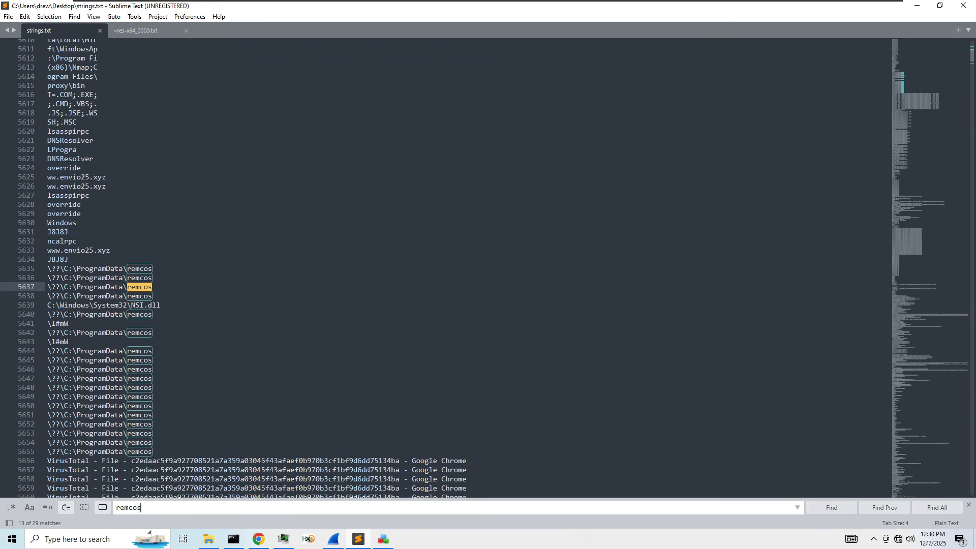
- Check the C:\ProgramData\remcos folder's logs file and hidden items, then return to strings.txt
key(alt+Tab)
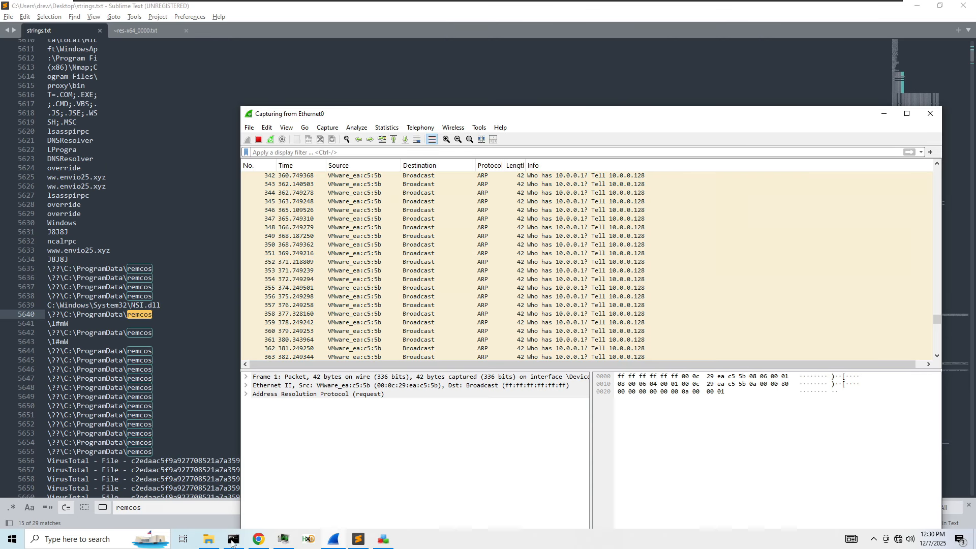
click(208, 539)
click(478, 216)
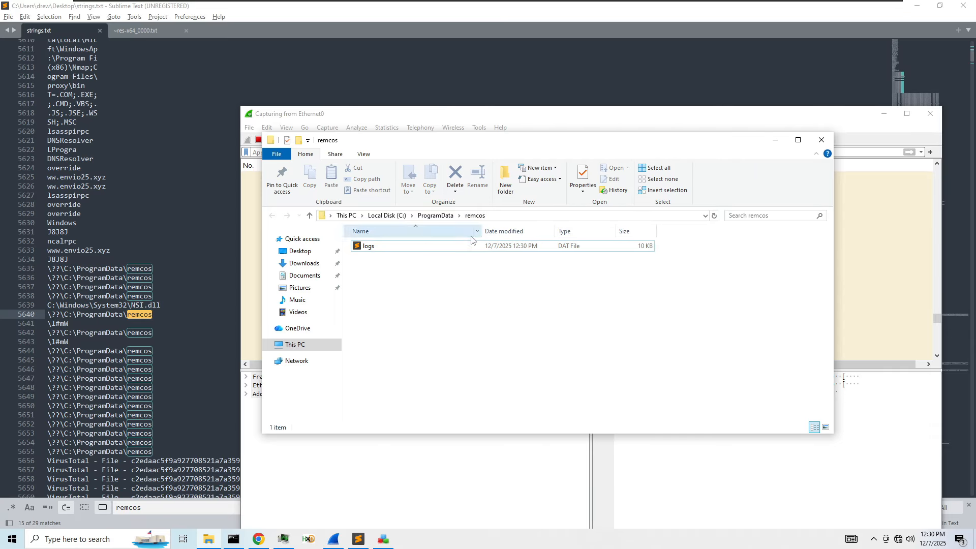
right_click(451, 283)
click(362, 153)
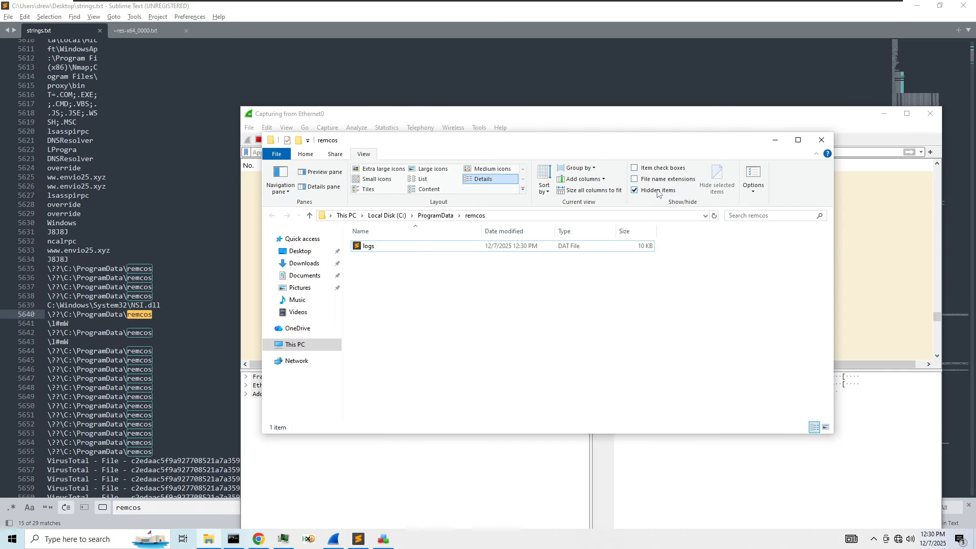
click(781, 142)
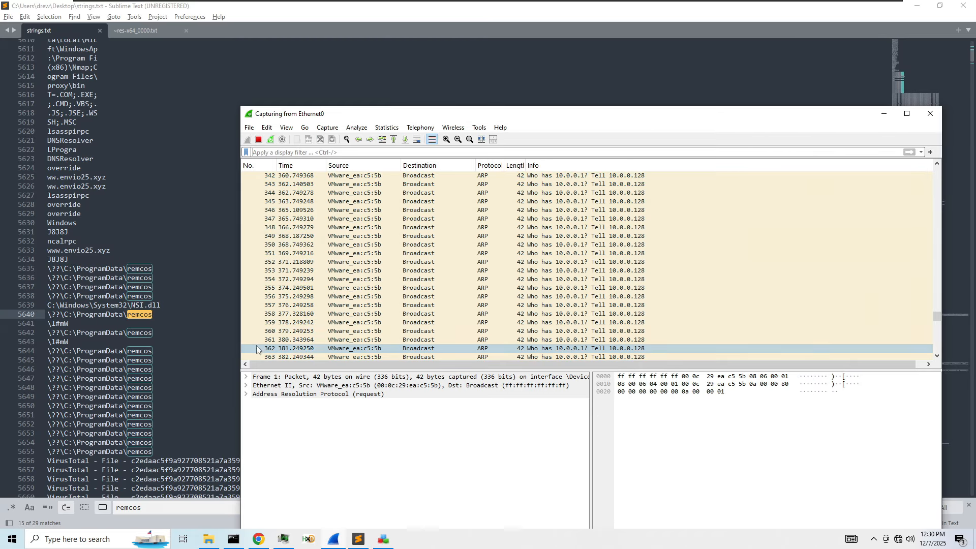
scroll(165, 359, down, 6)
click(164, 360)
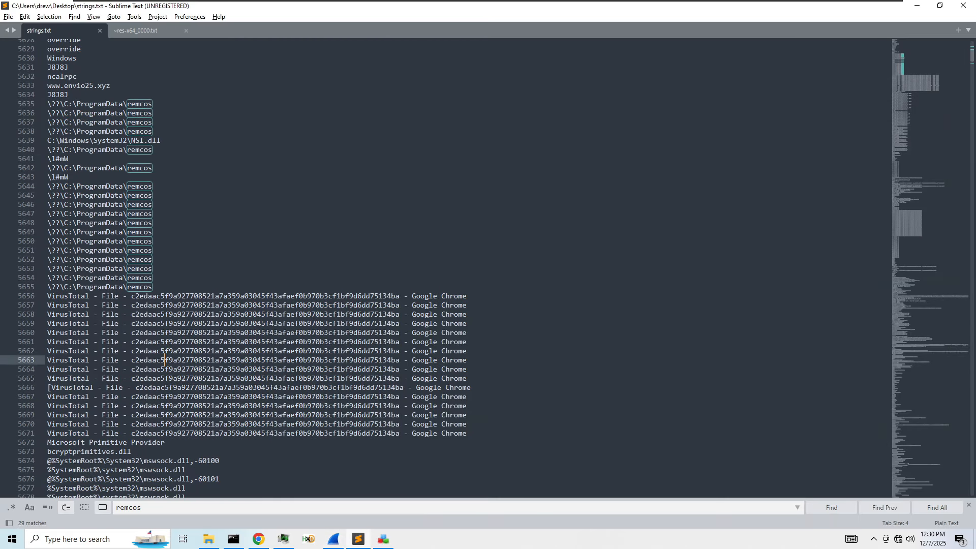
scroll(165, 360, down, 8)
scroll(165, 360, down, 20)
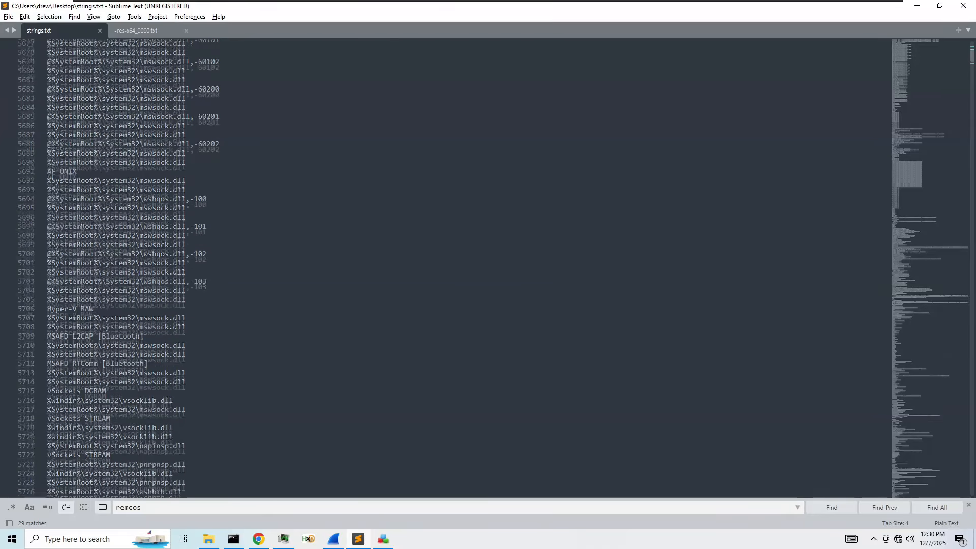
drag(110, 250, 46, 249)
scroll(47, 249, down, 3)
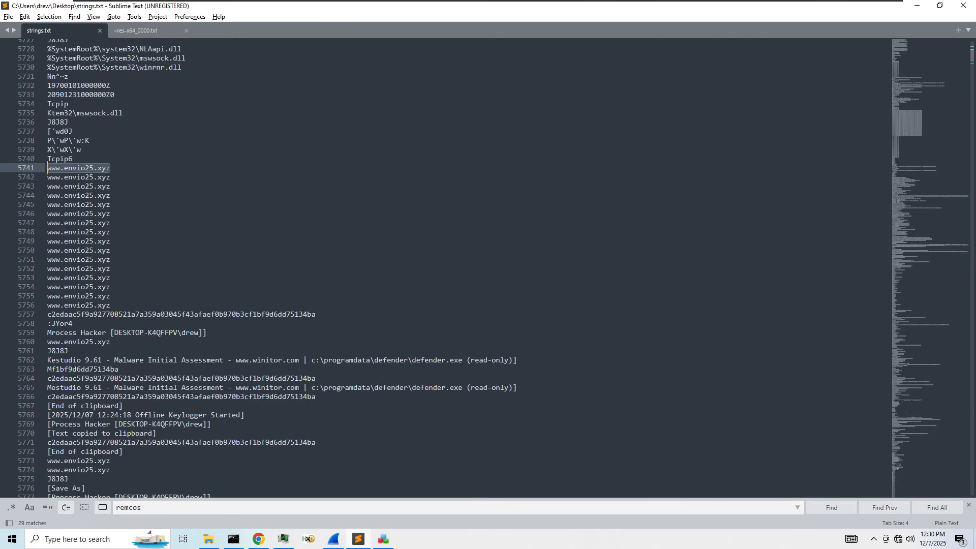
drag(207, 332, 46, 333)
scroll(47, 333, down, 9)
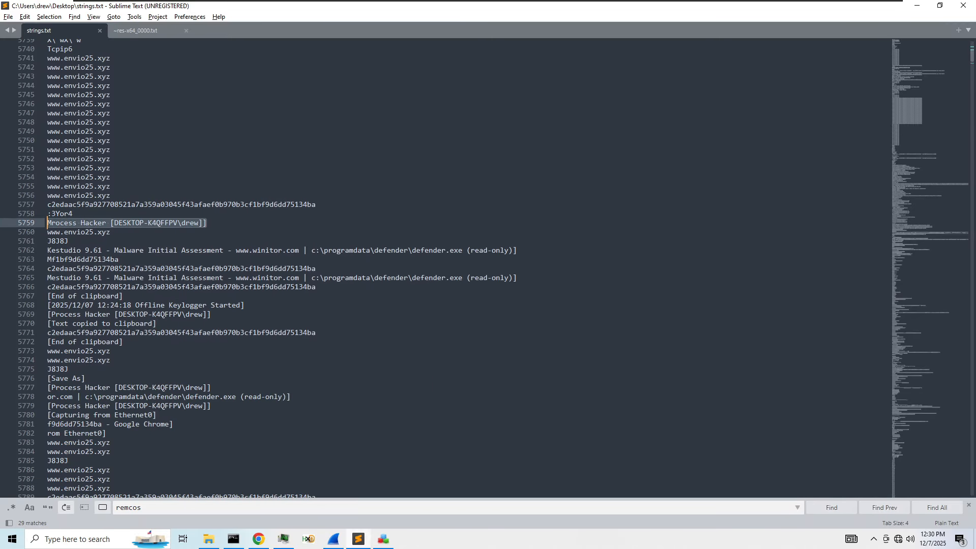
drag(110, 314, 76, 223)
click(157, 278)
click(211, 268)
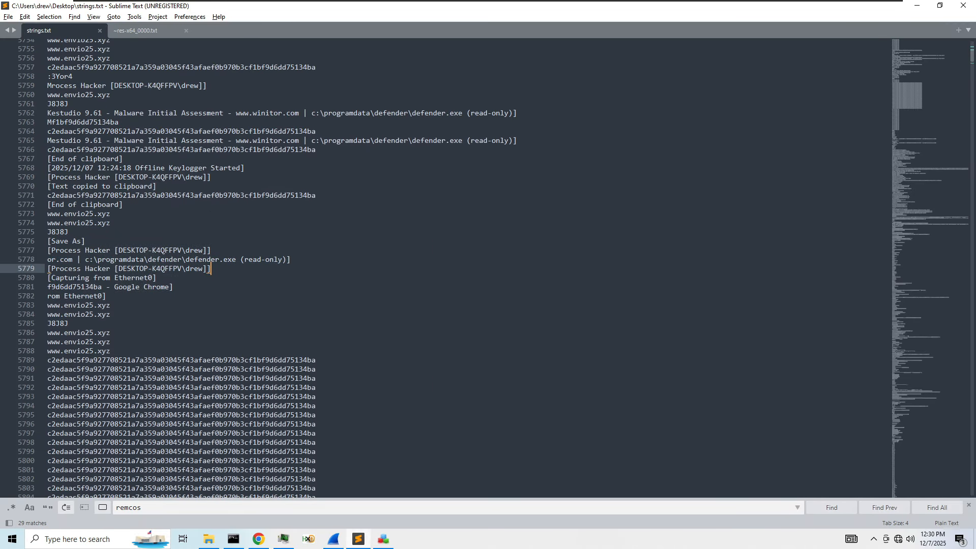
drag(212, 268, 48, 268)
- Scroll further down through the rest of strings.txt
scroll(47, 269, down, 4)
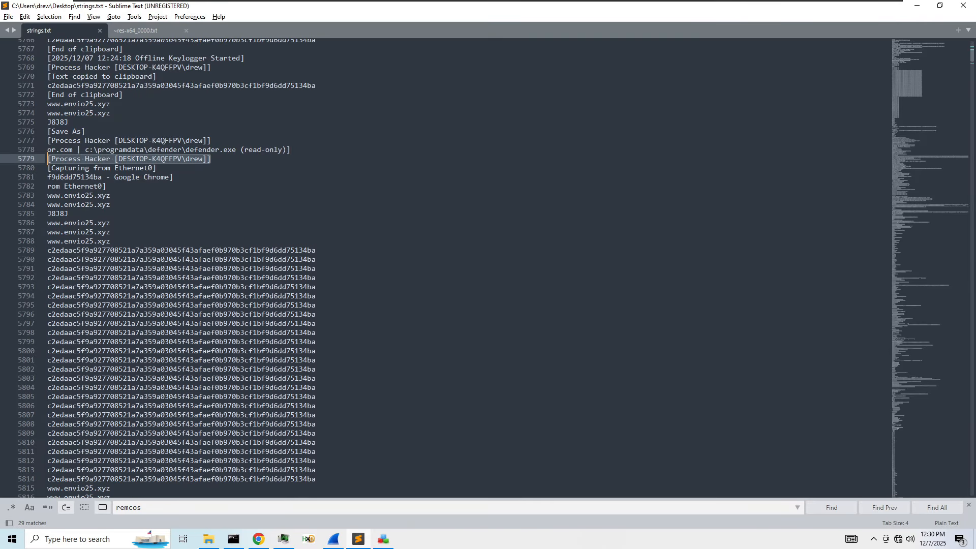
scroll(47, 268, down, 5)
drag(316, 341, 20, 97)
scroll(21, 98, down, 5)
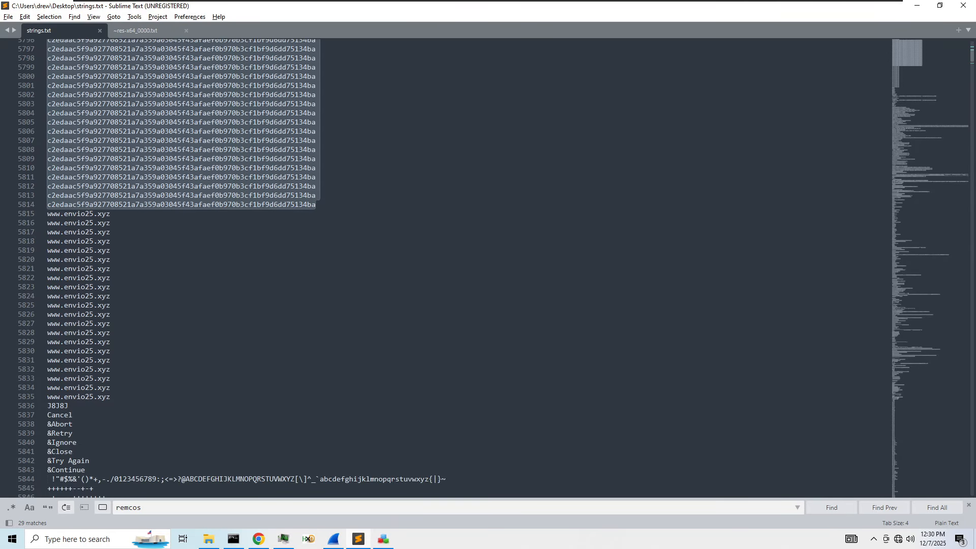
scroll(458, 268, down, 4)
scroll(457, 268, down, 7)
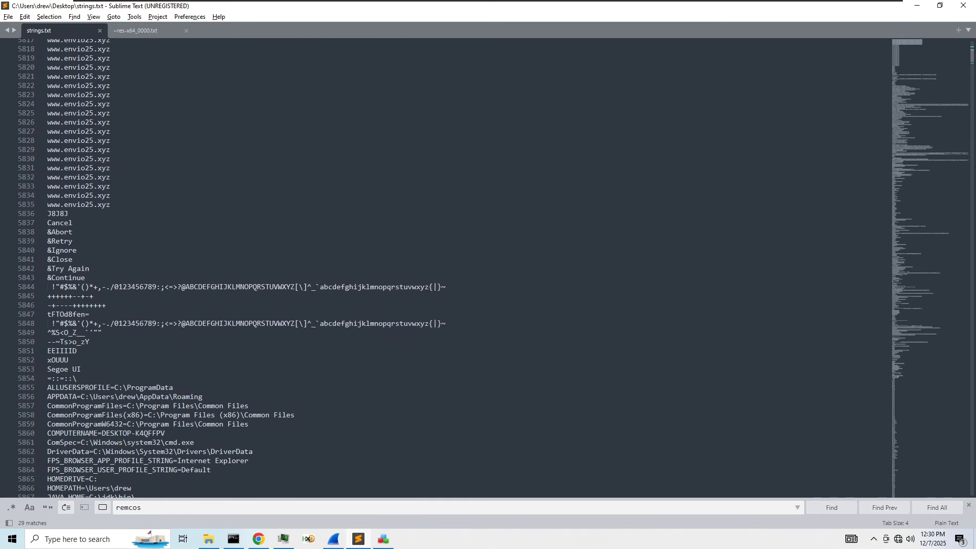
scroll(457, 268, down, 4)
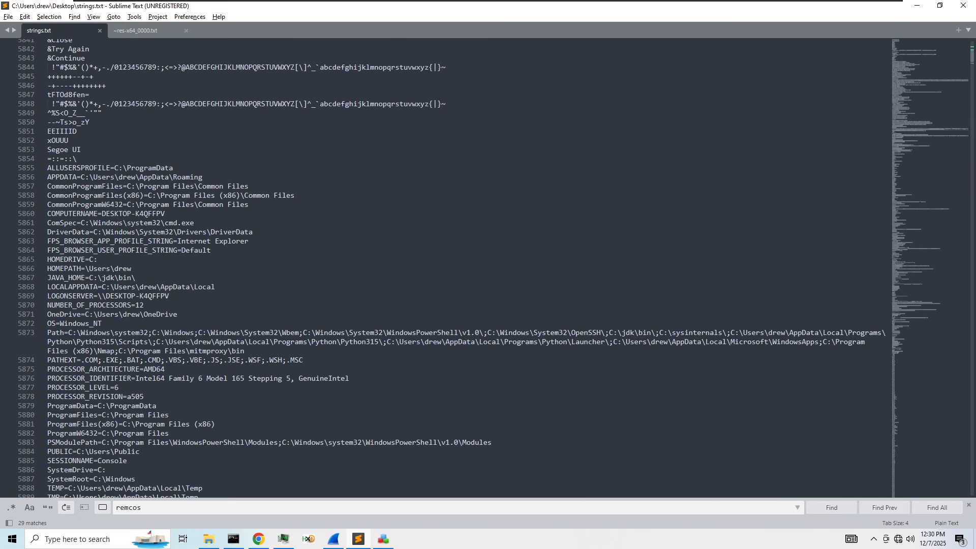
scroll(457, 268, down, 6)
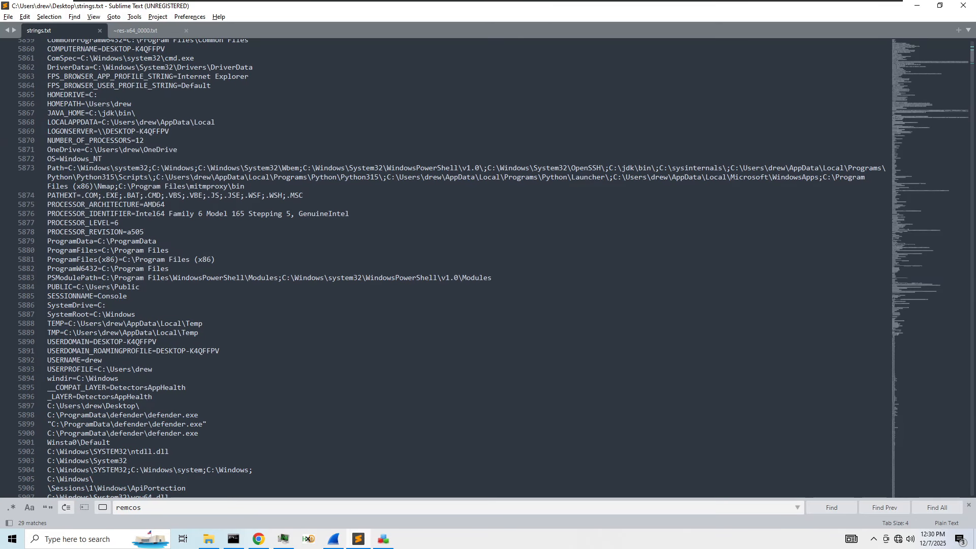
scroll(457, 268, down, 4)
scroll(458, 268, down, 12)
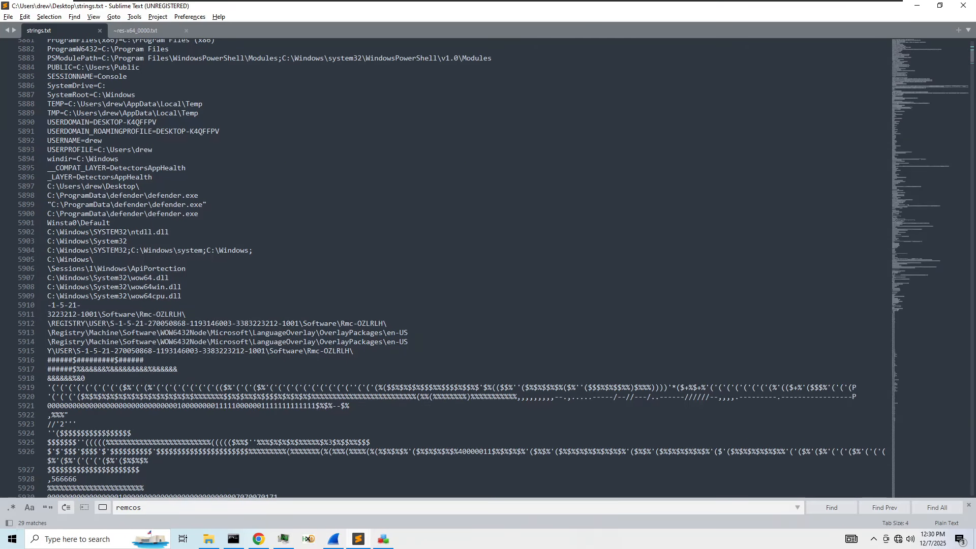
mouse_move(912, 78)
mouse_down()
mouse_move(905, 101)
mouse_move(898, 90)
mouse_up()
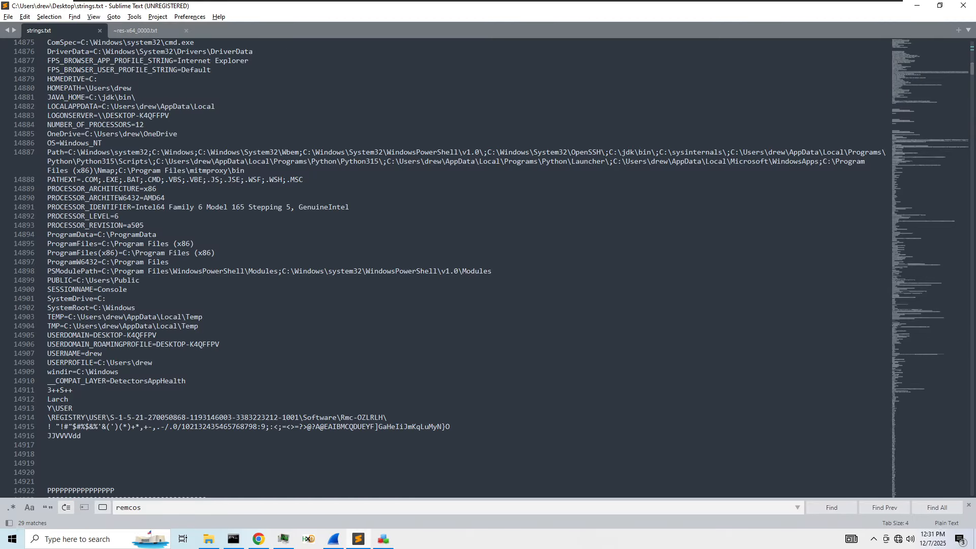
click(118, 216)
key(ctrl+f)
text(http[)
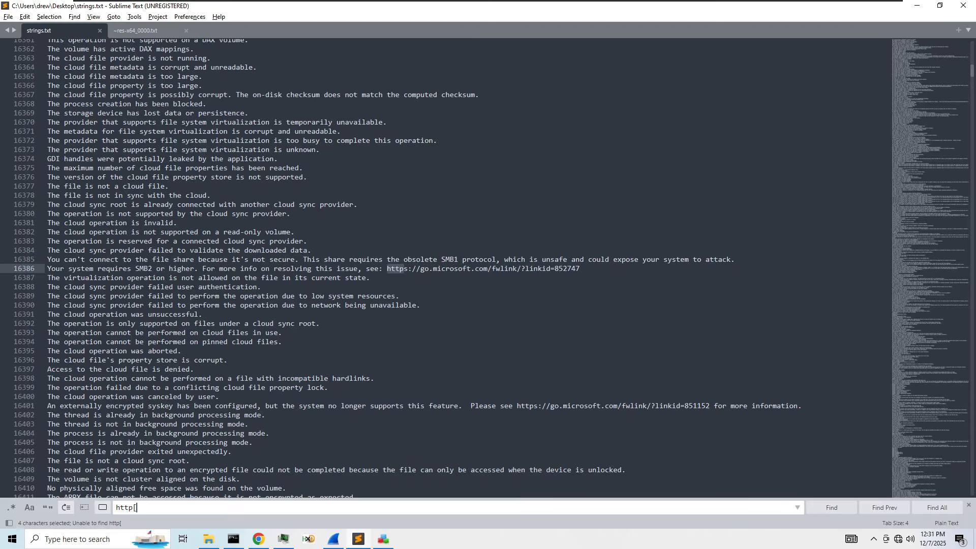
key(BackSpace)
text(://)
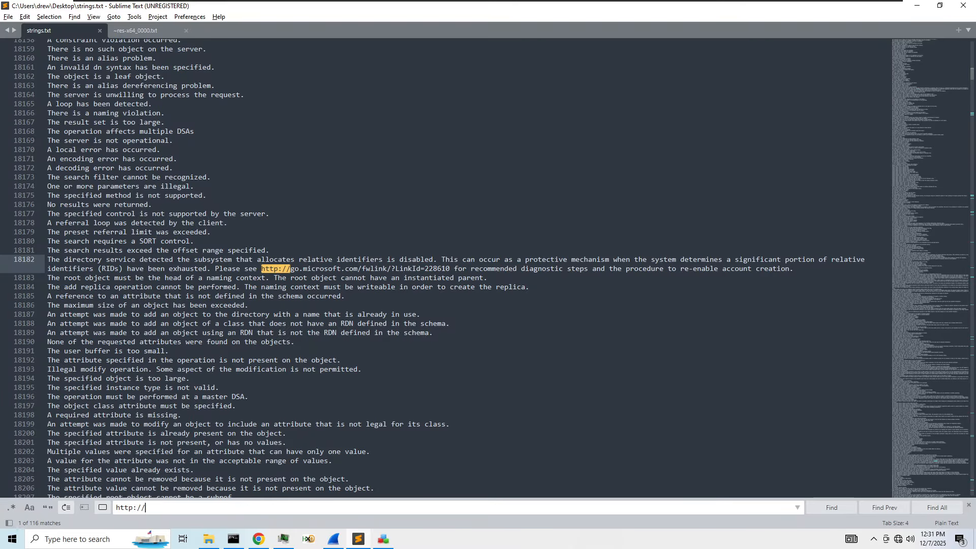
key(alt+Tab)
click(178, 376)
right_click(201, 301)
click(239, 413)
key(alt+Tab)
key(ctrl+v)
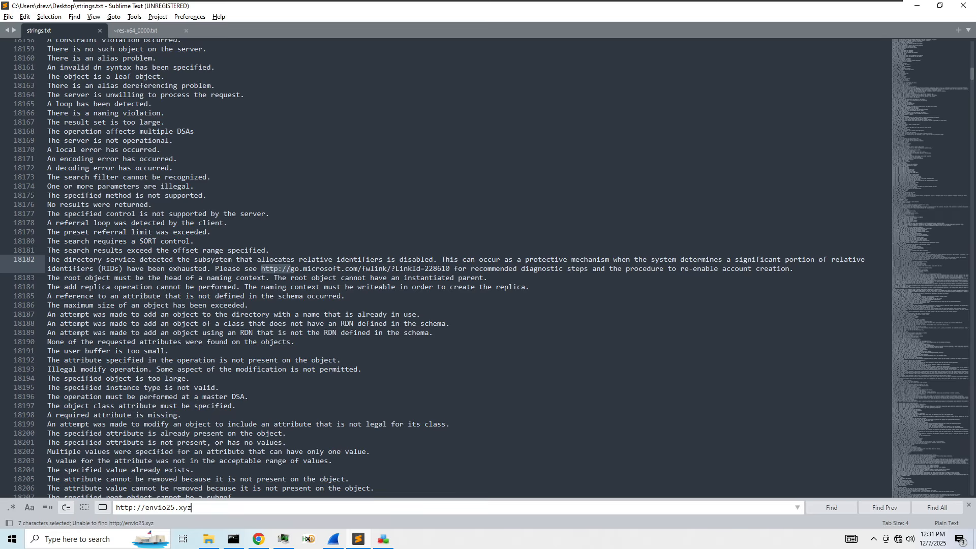
drag(145, 507, 115, 507)
key(BackSpace)
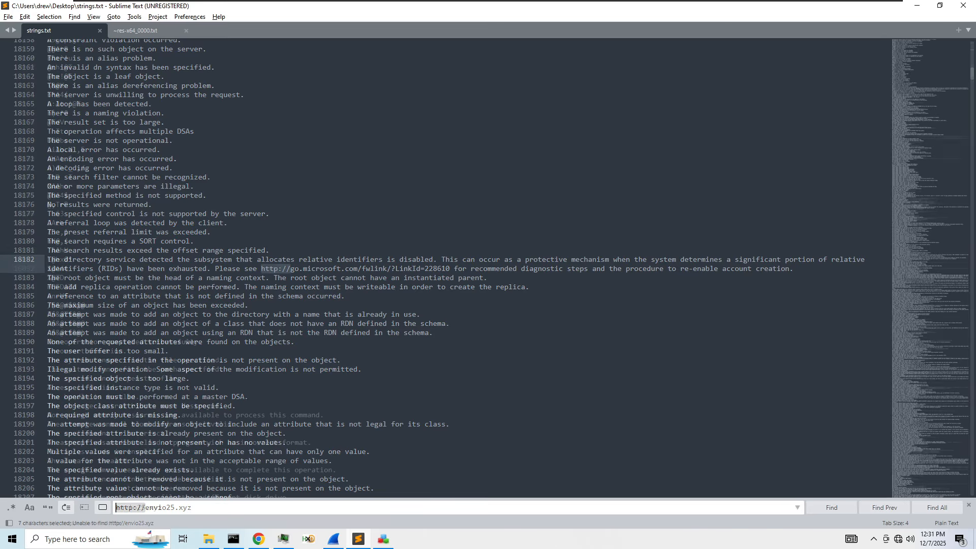
text(/)
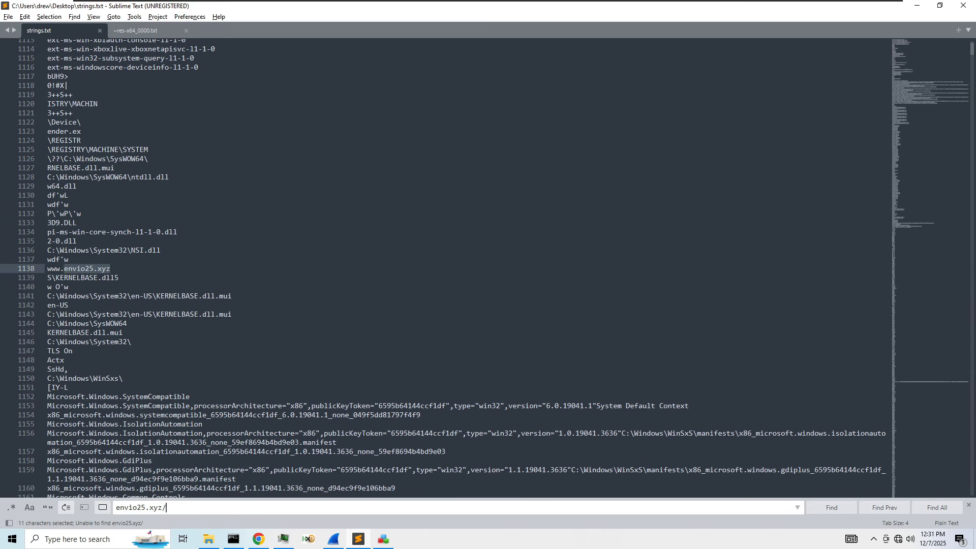
- Search strings.txt for ftp and step through the matches
key(ctrl+a)
text(ftp)
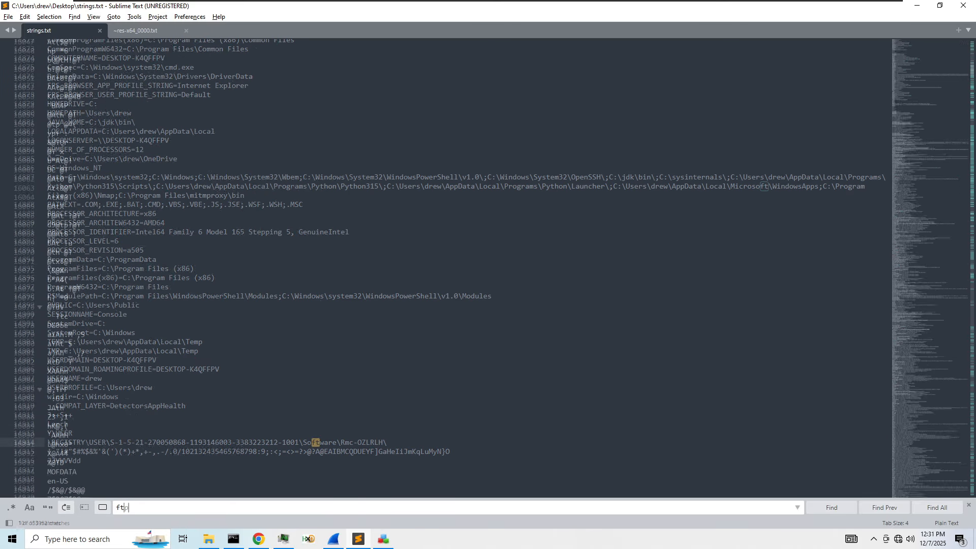
key(Return)
key(Return)
key(Return)
key(Return)
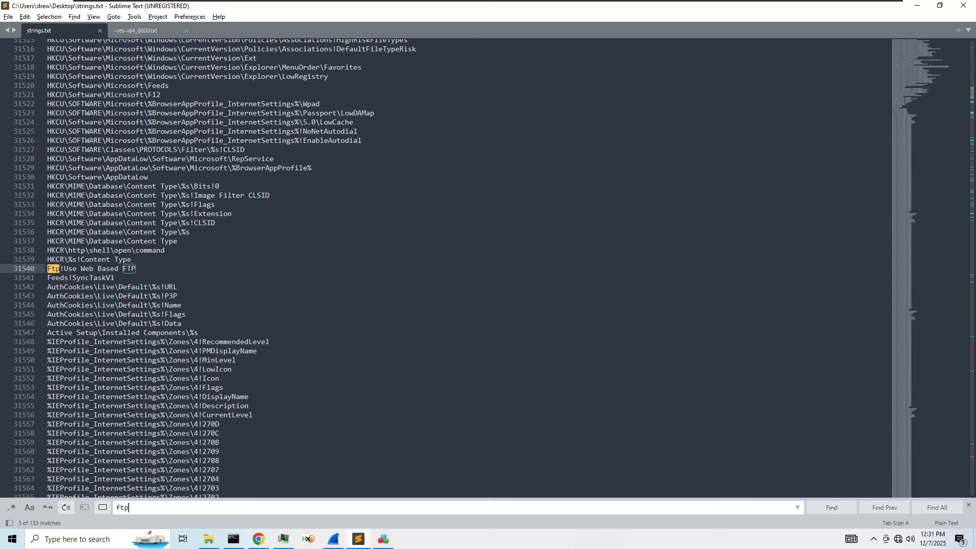
key(Return)
key(Return)
key(Return)
key(Return)
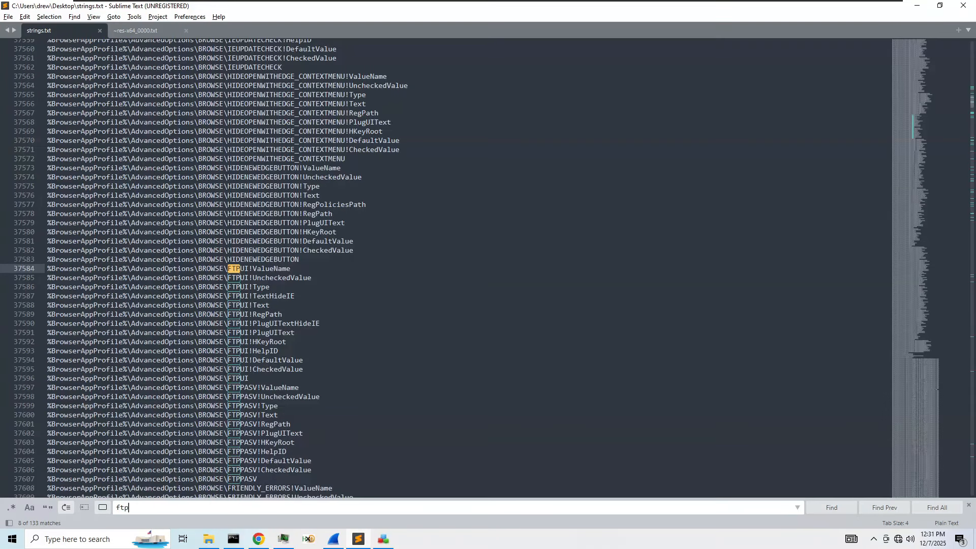
- Search for .dat, step through a few matches, then Find All to select all 415
key(ctrl+a)
text(.dat)
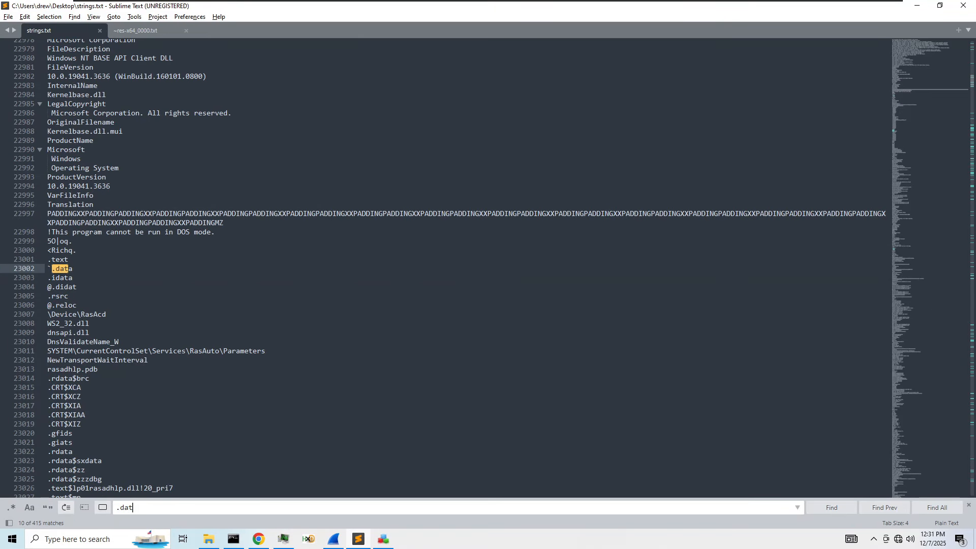
key(Return)
key(Return)
key(Return)
key(Return)
key(Return)
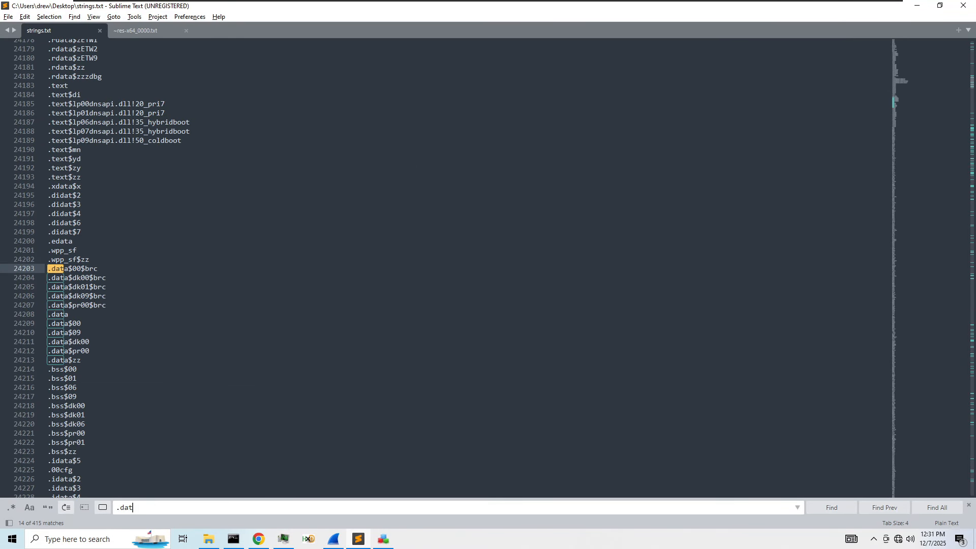
key(Return)
key(Return)
key(Return)
key(Return)
key(Return)
key(Return)
key(Return)
key(Return)
key(Return)
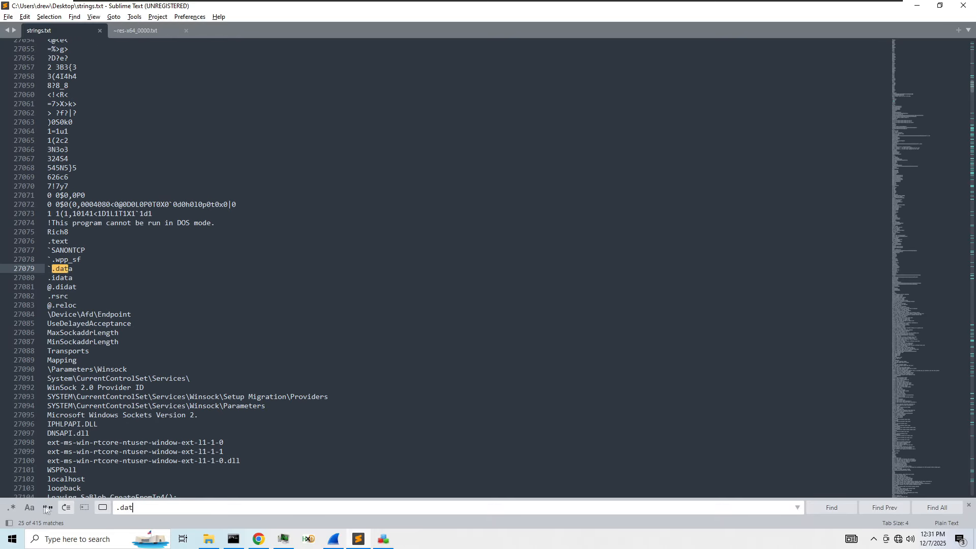
click(14, 509)
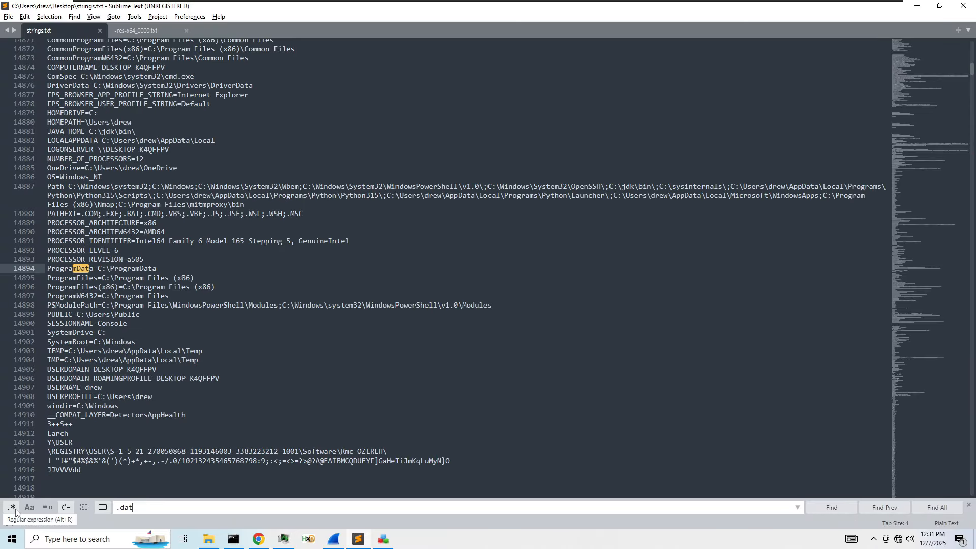
click(13, 510)
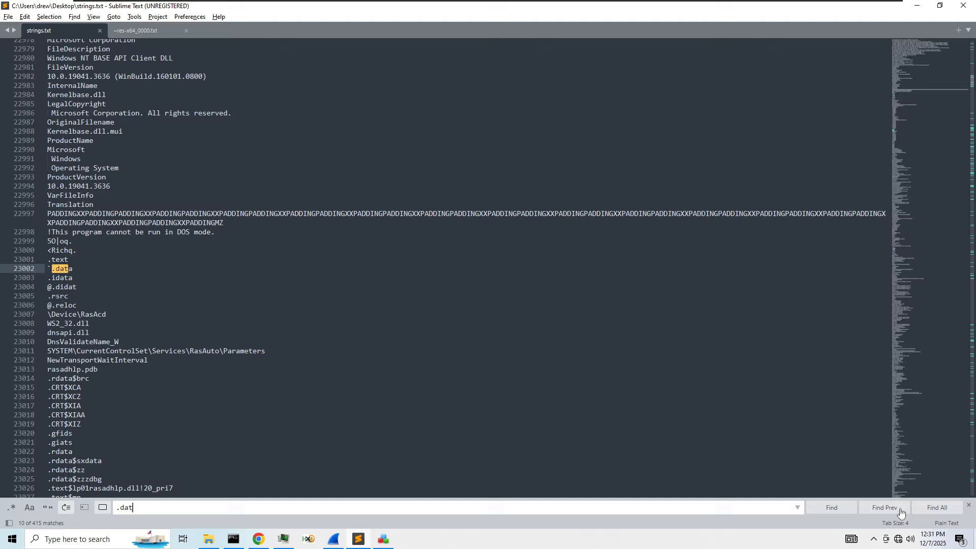
click(936, 508)
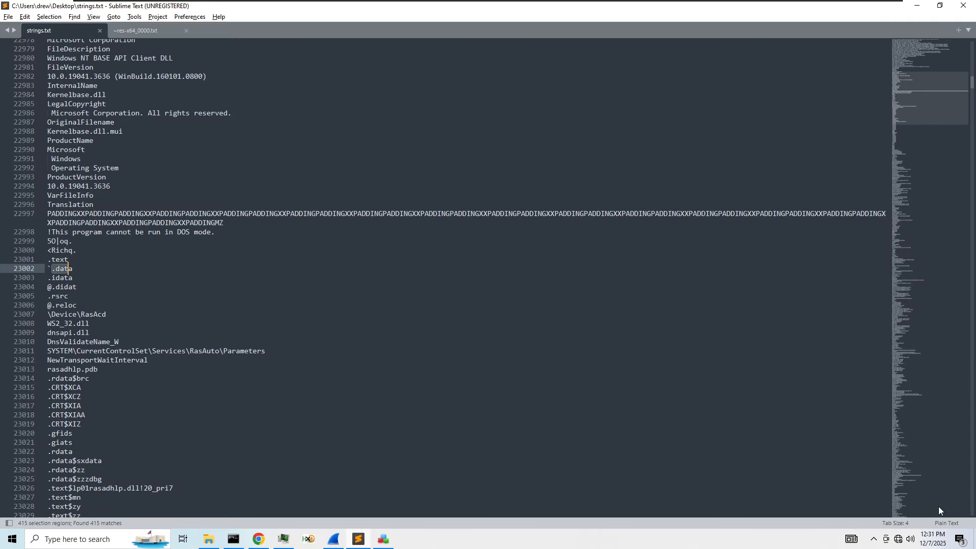
- Select the defender.exe path on line 7, then close both strings.txt and ~res-x64_0000.txt
drag(907, 111, 897, 144)
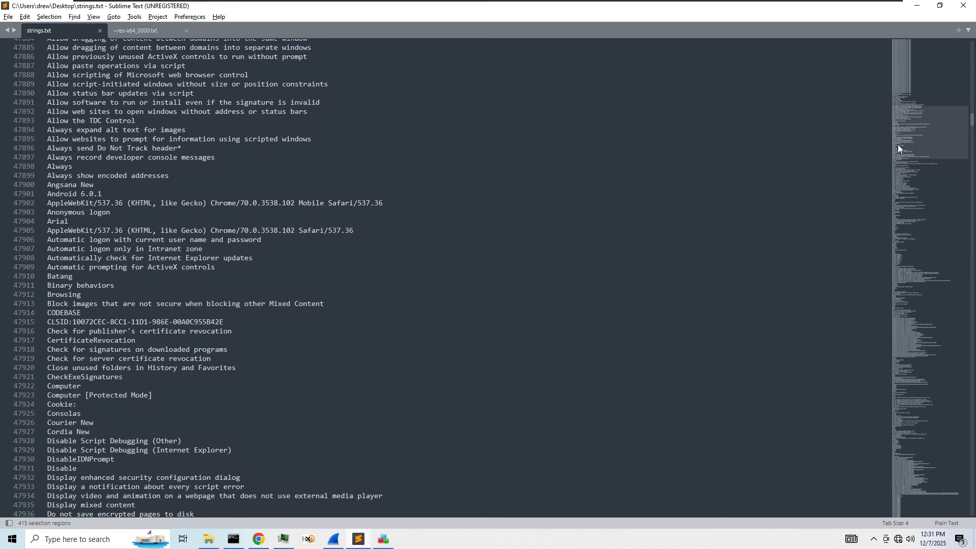
drag(898, 145, 920, 68)
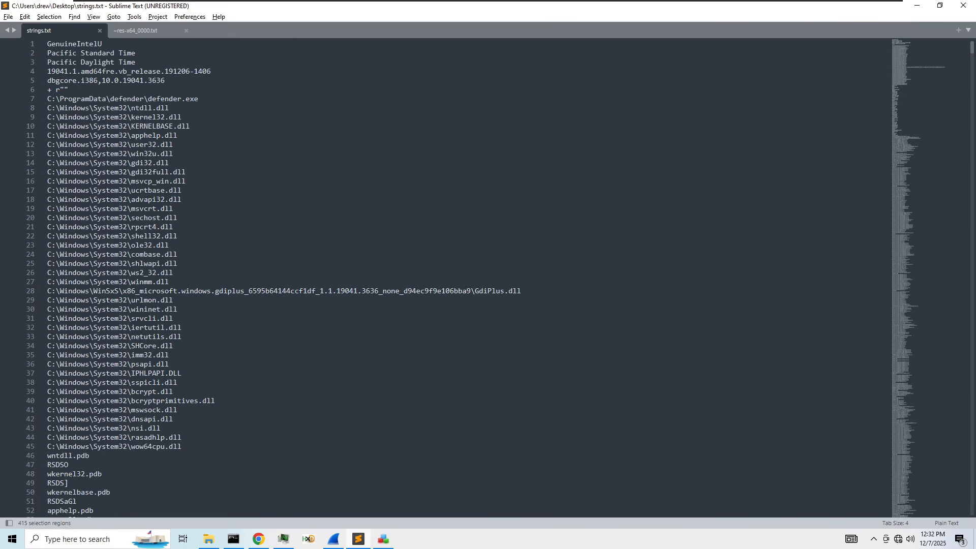
drag(199, 99, 47, 99)
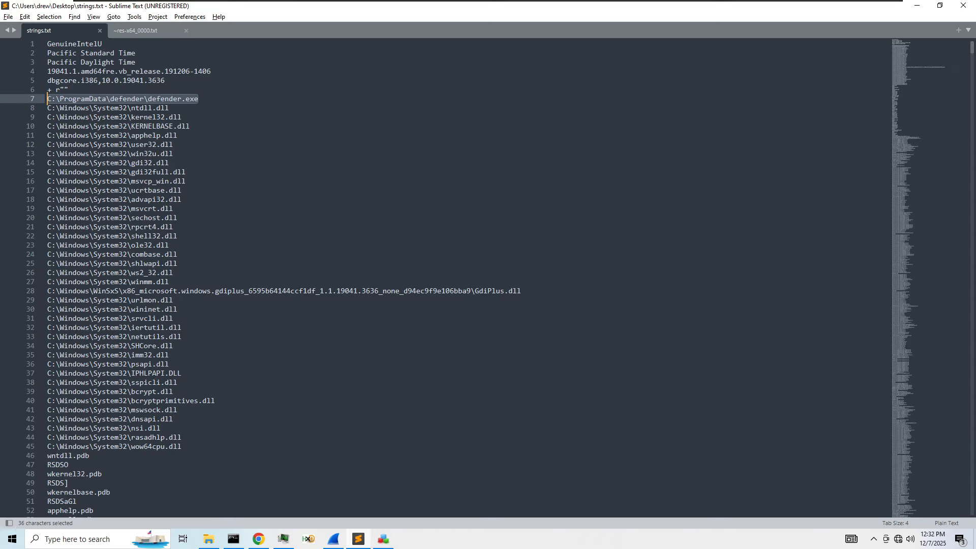
click(99, 30)
click(99, 30)
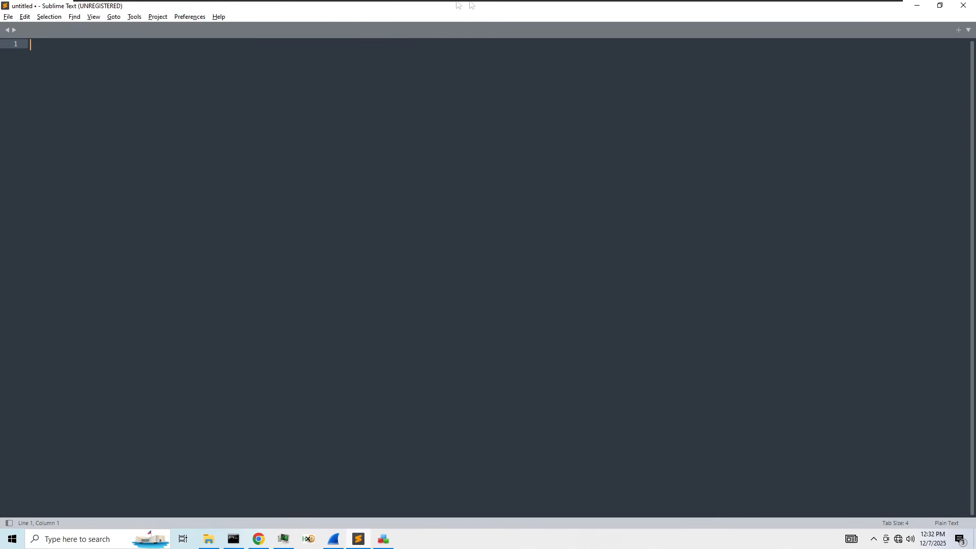
- Close the empty Sublime Text window and launch a new Wireshark instance, approving its permission prompt
double_click(354, 11)
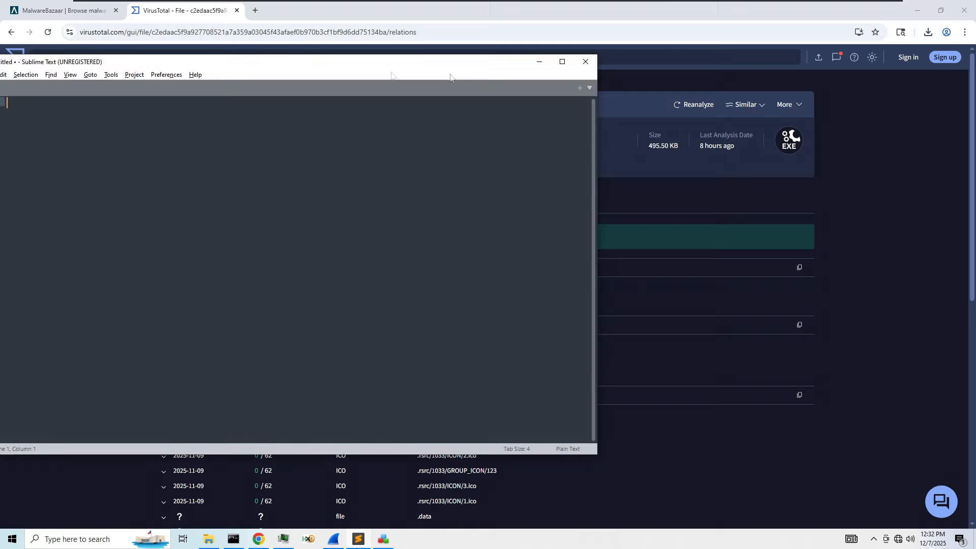
click(582, 63)
click(334, 538)
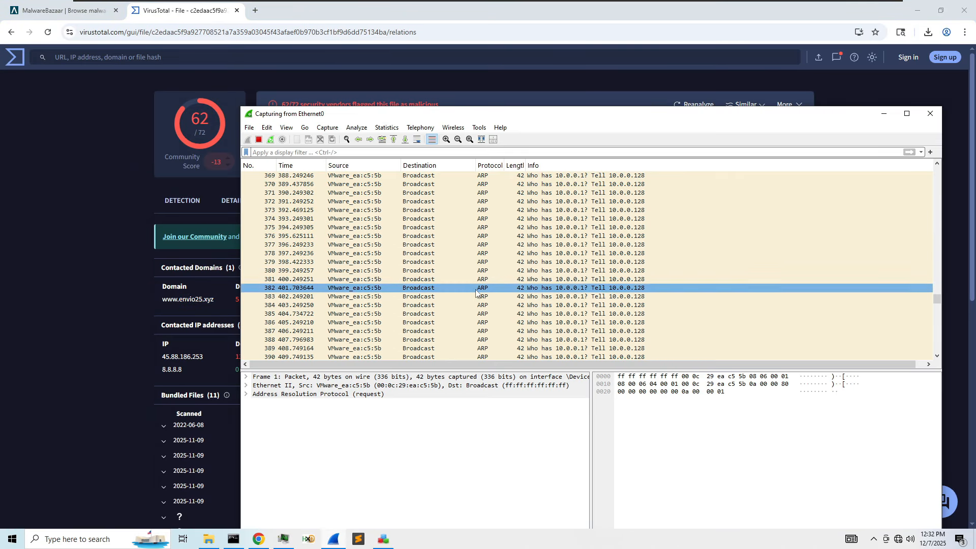
click(905, 9)
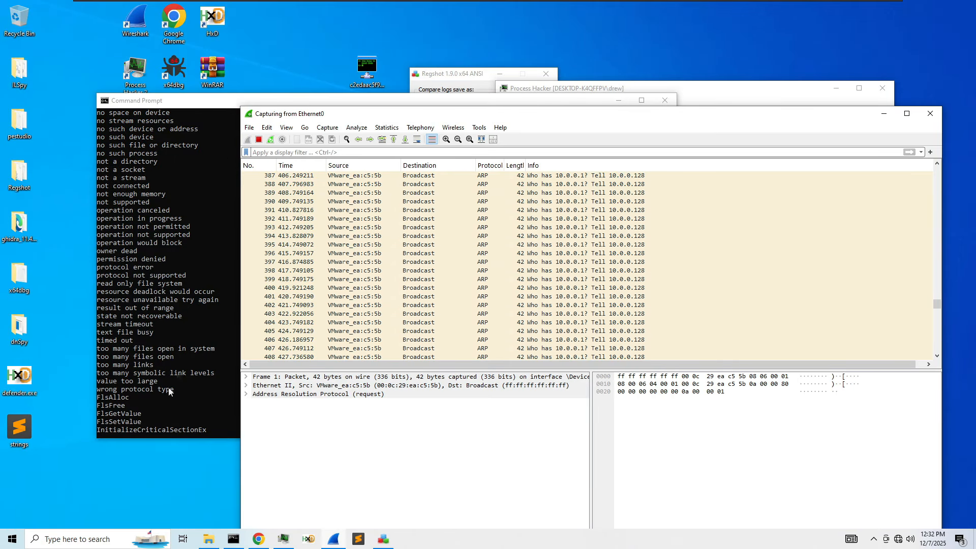
click(77, 539)
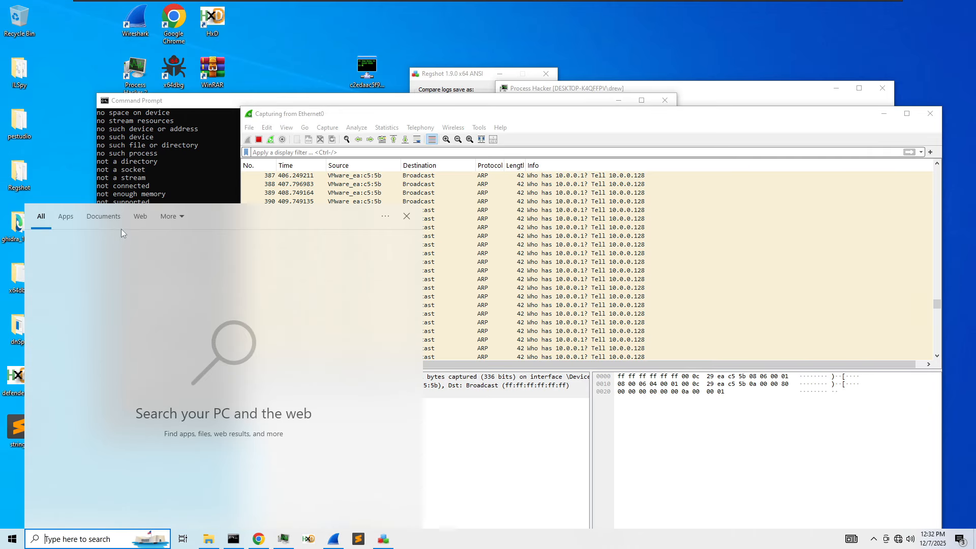
click(62, 351)
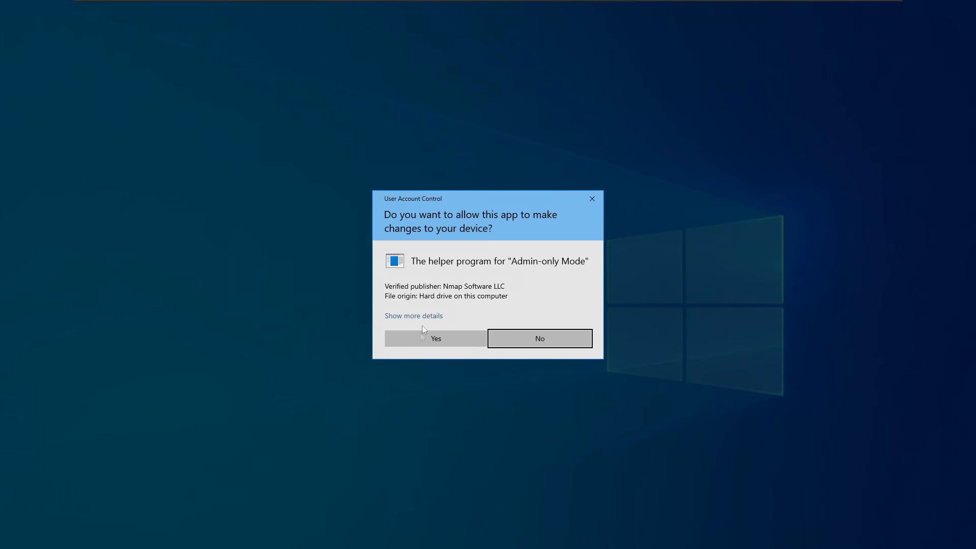
click(420, 333)
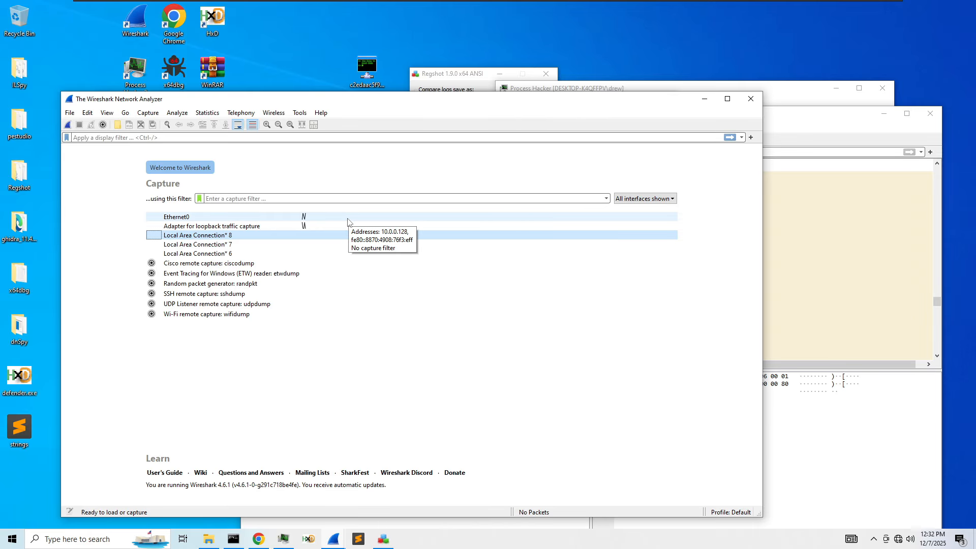
- Apply the !arp display filter to the Ethernet0 capture to hide ARP packets
click(805, 279)
scroll(806, 288, down, 10)
drag(936, 319, 937, 359)
drag(938, 322, 934, 360)
click(365, 153)
text(!arp)
key(Return)
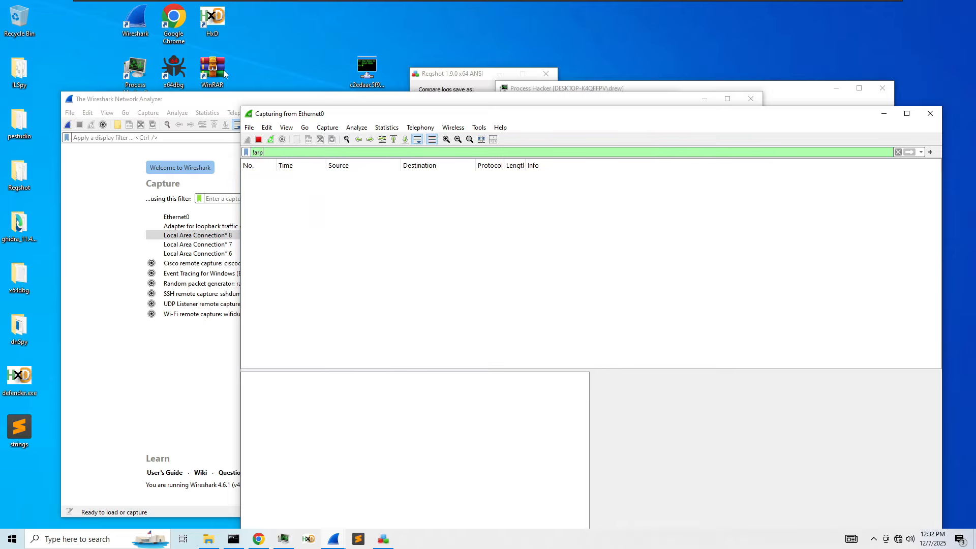
- Start a capture on the loopback adapter and filter it with !icmp
click(239, 224)
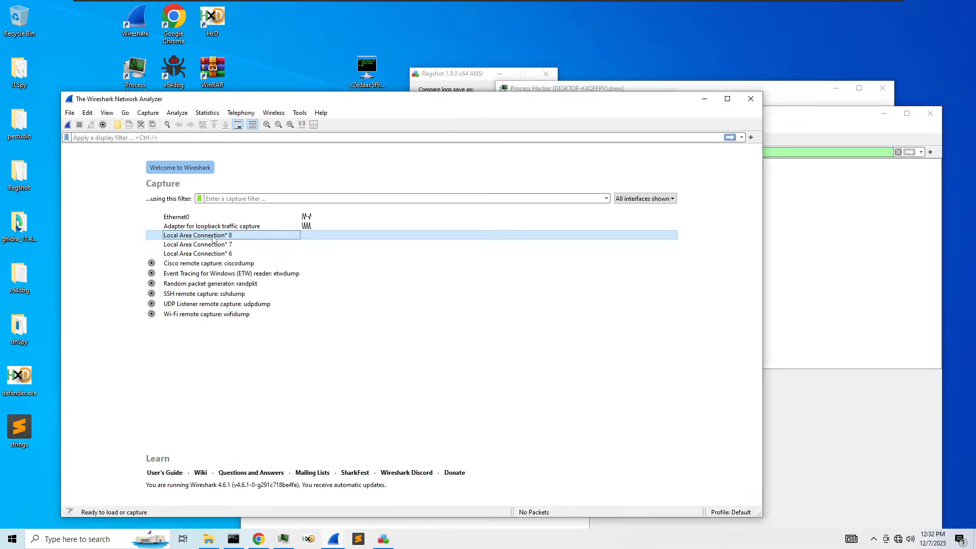
double_click(243, 229)
click(431, 337)
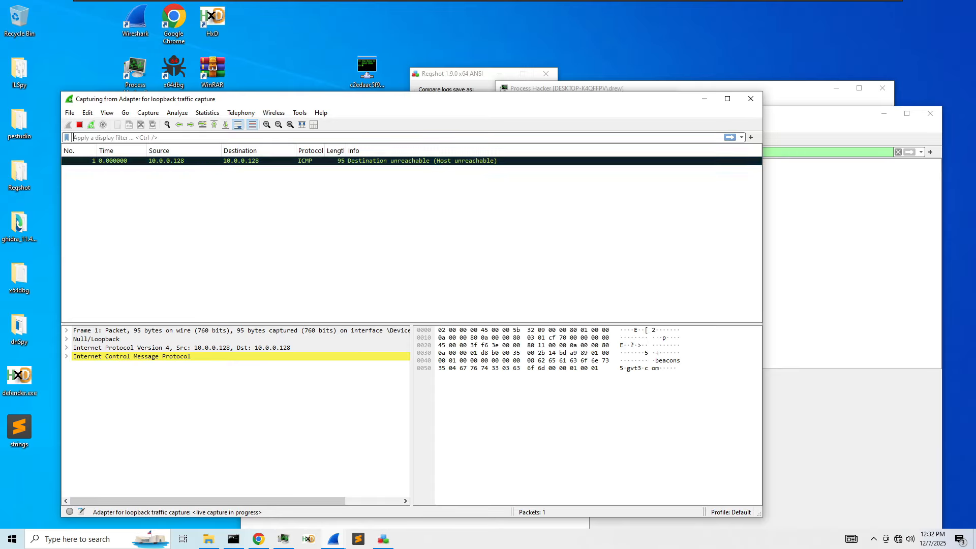
click(241, 138)
text(!icmp)
key(Return)
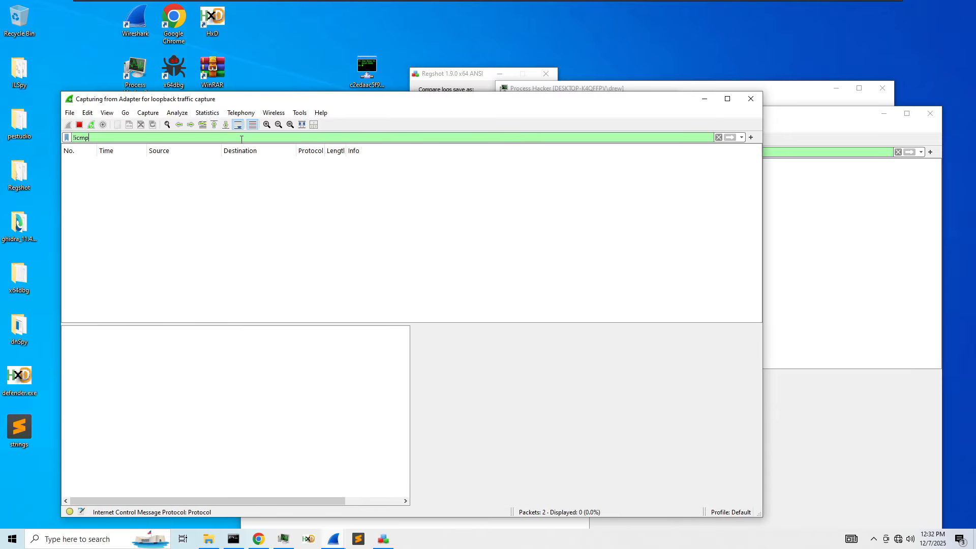
- Move the loopback and Ethernet0 capture windows lower on the screen
drag(308, 105, 493, 206)
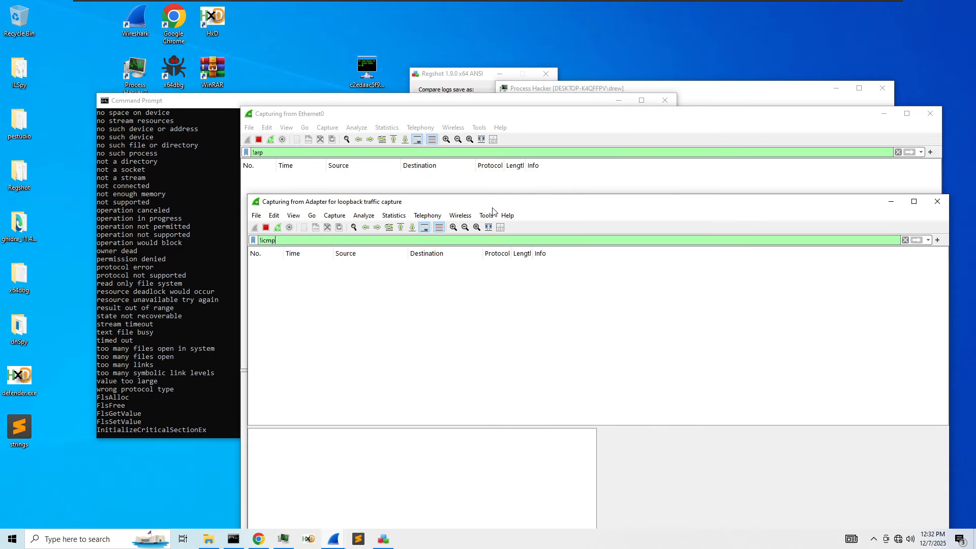
drag(521, 122, 539, 294)
click(673, 157)
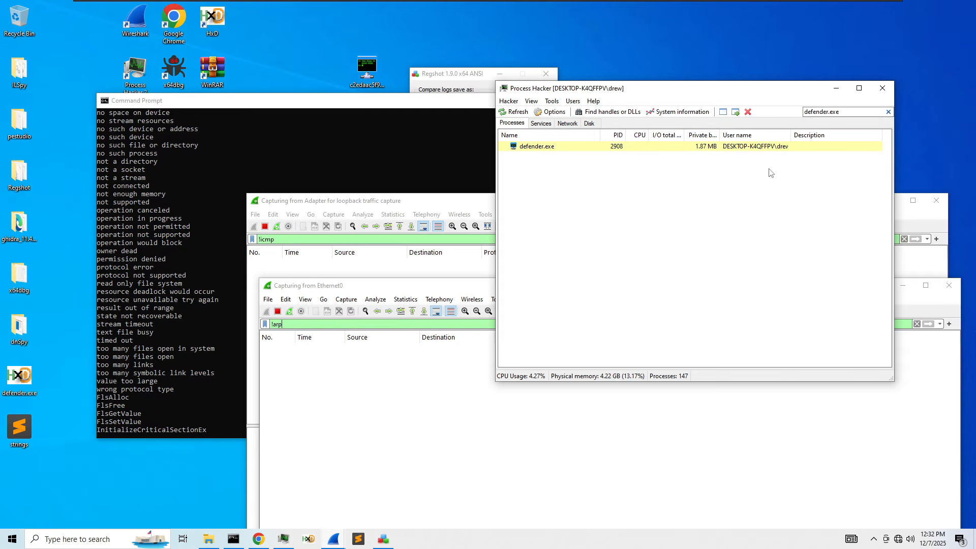
- Close the Command Prompt window while leaving defender.exe running
right_click(615, 147)
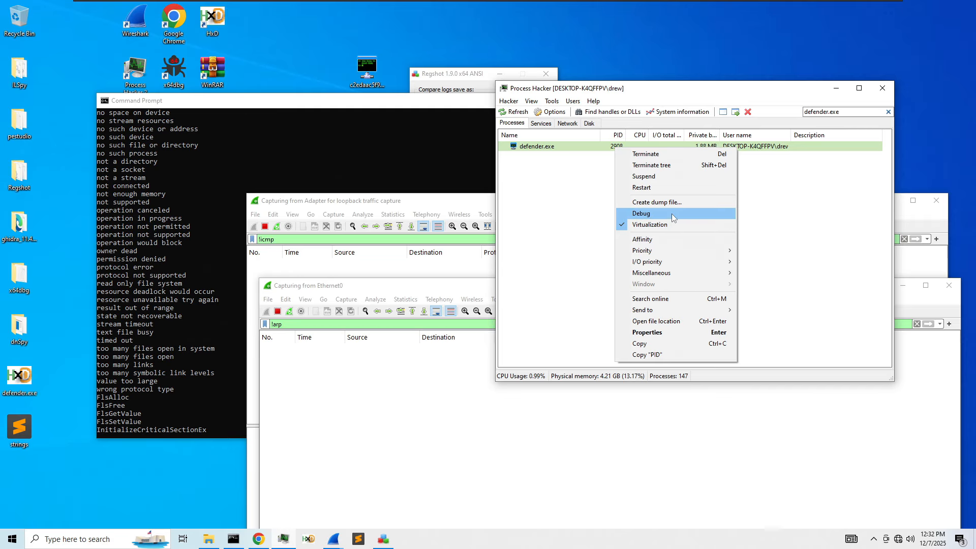
click(207, 383)
scroll(222, 372, down, 15)
scroll(230, 367, up, 15)
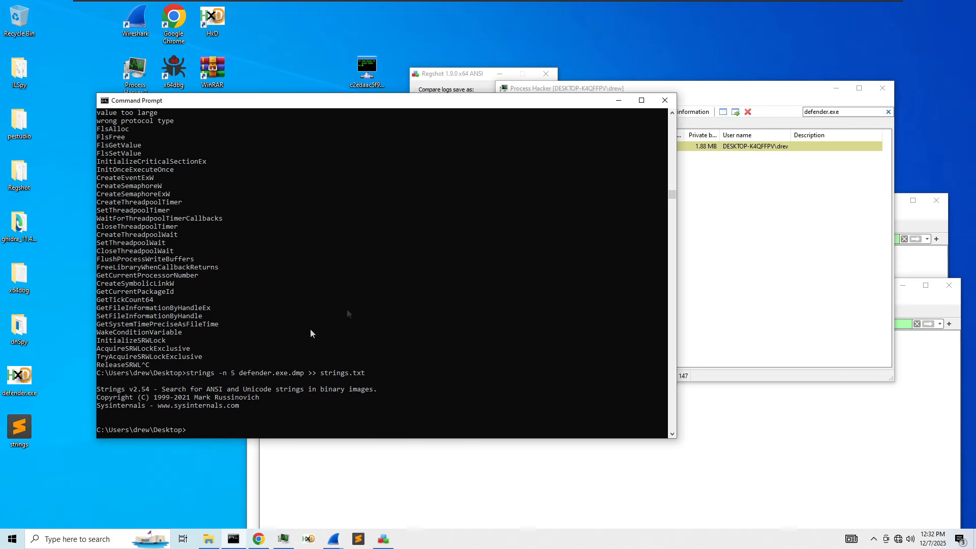
click(664, 102)
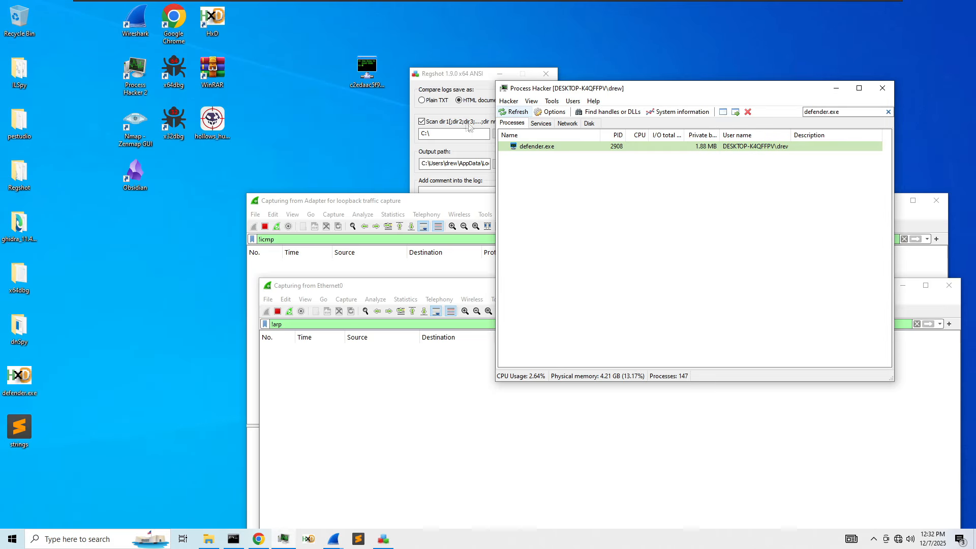
- Take Regshot's 2nd shot without saving it
click(491, 107)
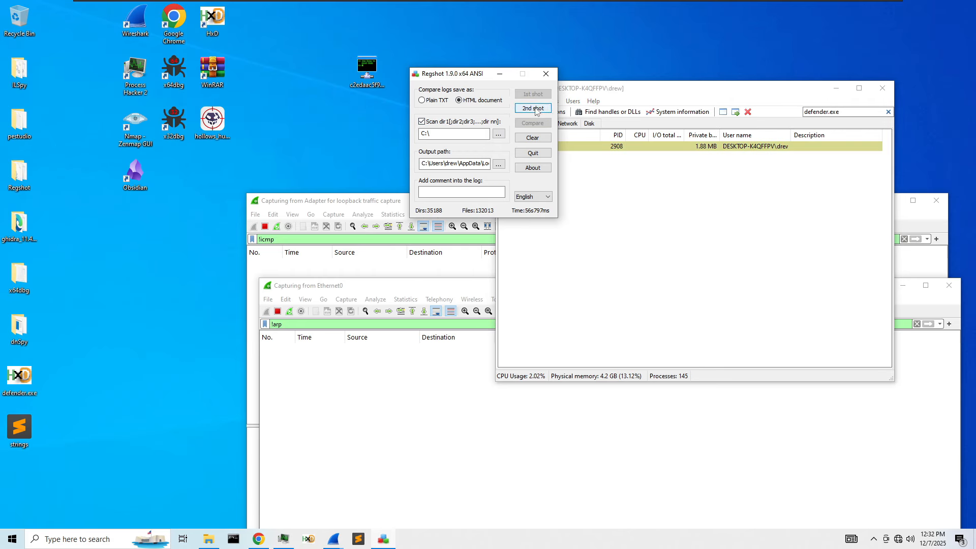
click(535, 111)
click(546, 115)
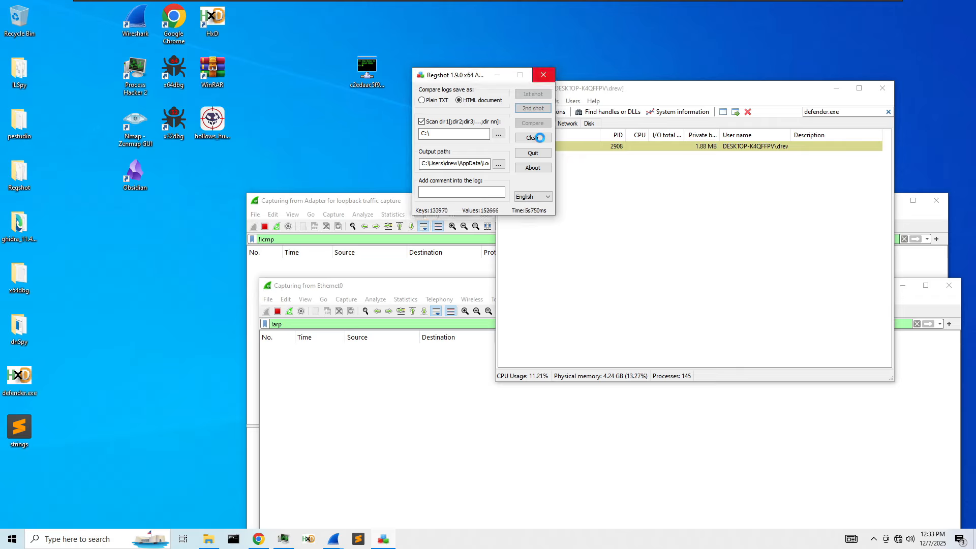
double_click(135, 173)
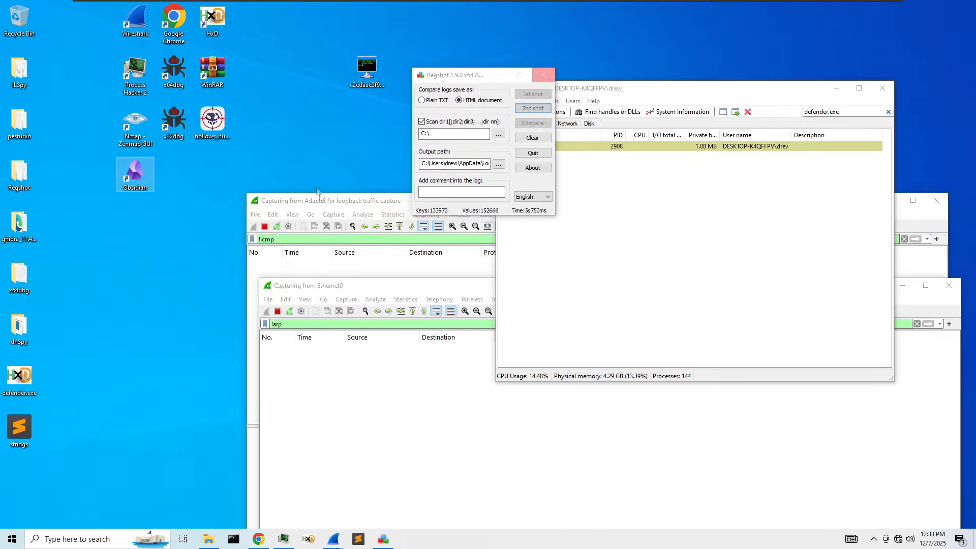
- Create a new Obsidian vault named 'vault' in the Documents folder
click(647, 264)
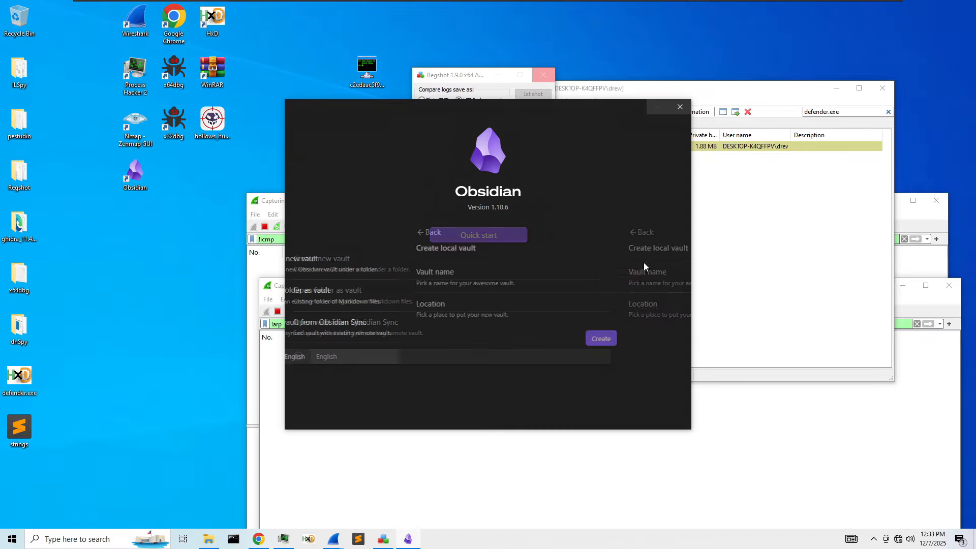
text(vault)
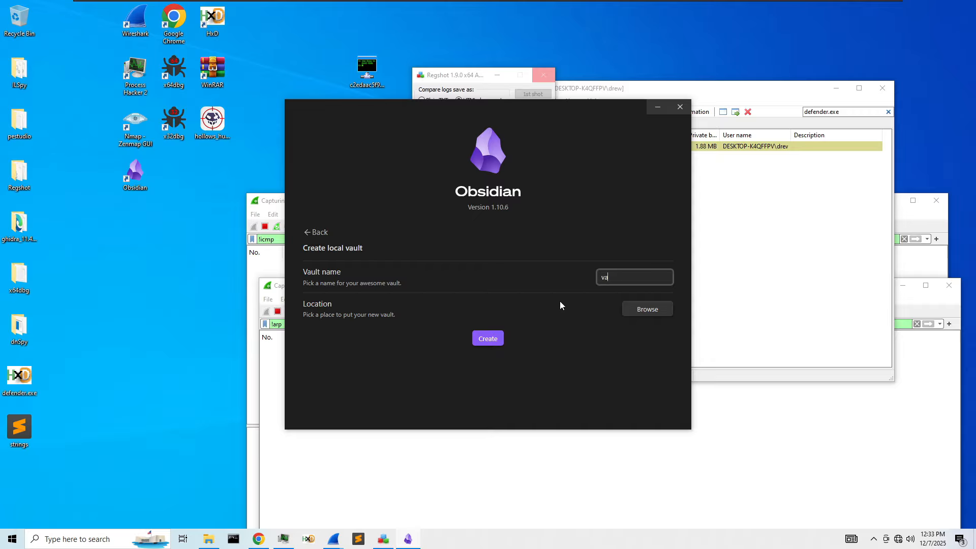
click(488, 338)
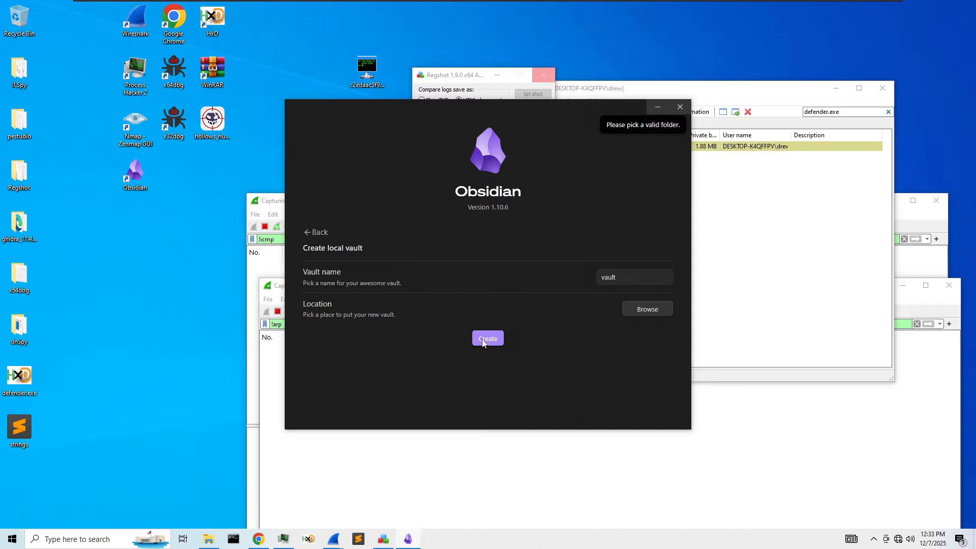
click(630, 309)
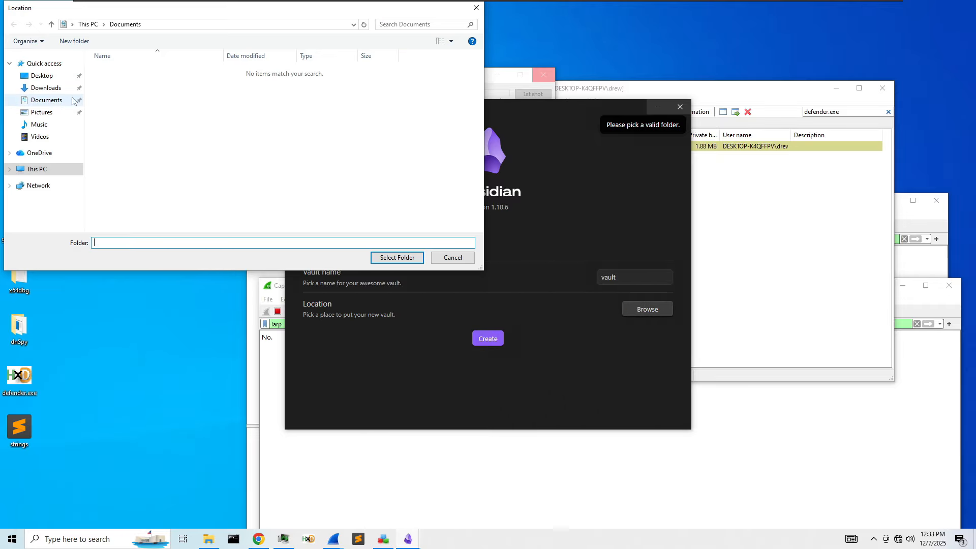
click(51, 100)
click(397, 258)
click(488, 338)
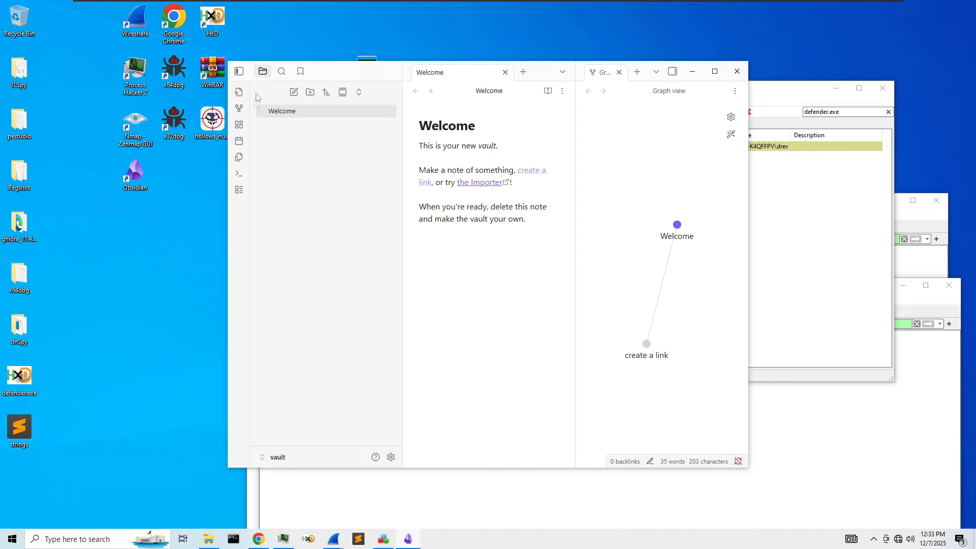
- Set Obsidian's base color scheme to Dark and close the Graph view pane
click(391, 457)
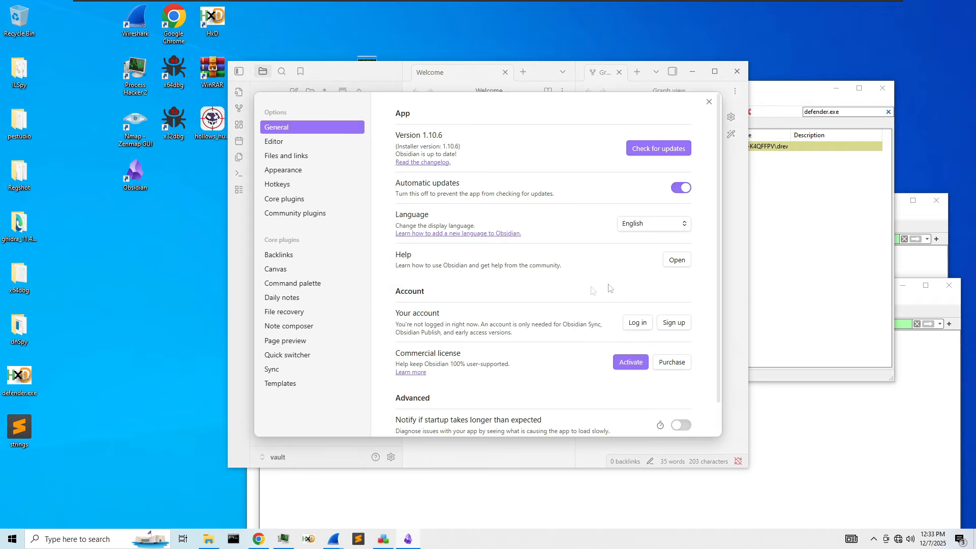
click(286, 155)
click(283, 170)
click(656, 118)
click(660, 131)
click(729, 305)
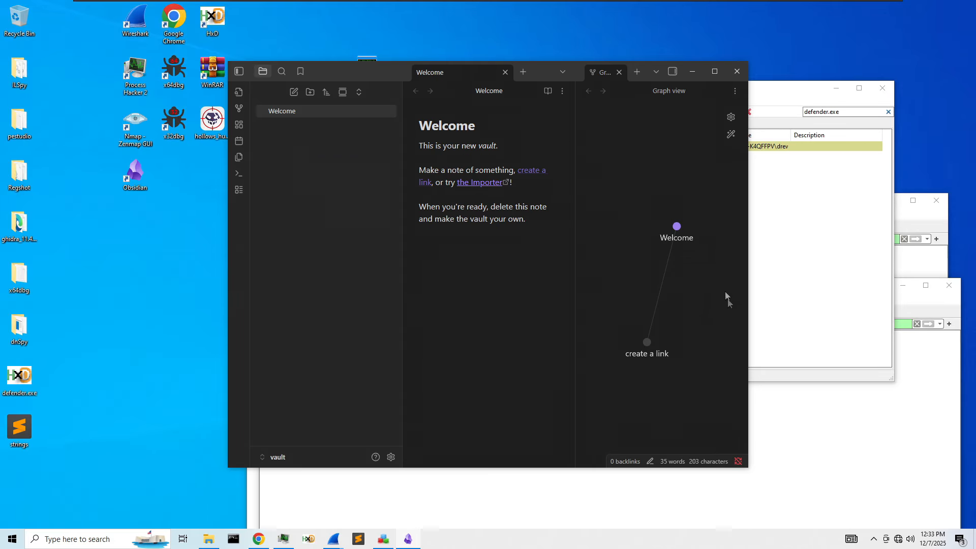
click(620, 73)
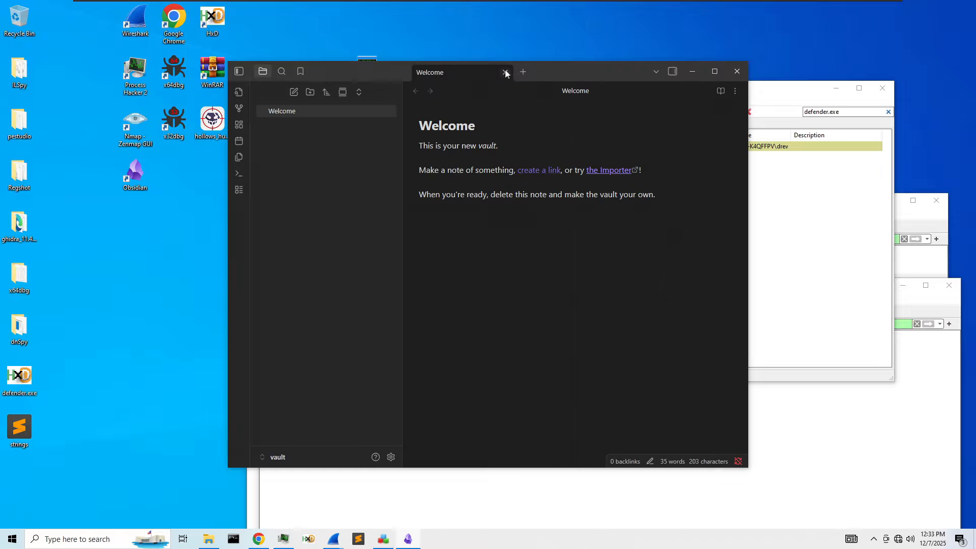
- Add a new note and title it with the sample file's hash copied from its filename
right_click(279, 146)
click(300, 154)
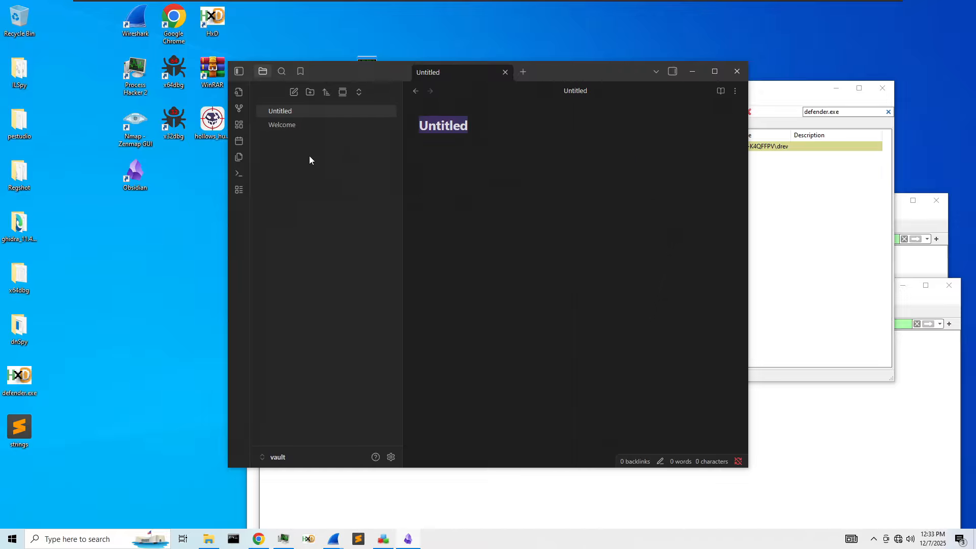
drag(501, 94, 468, 152)
right_click(358, 76)
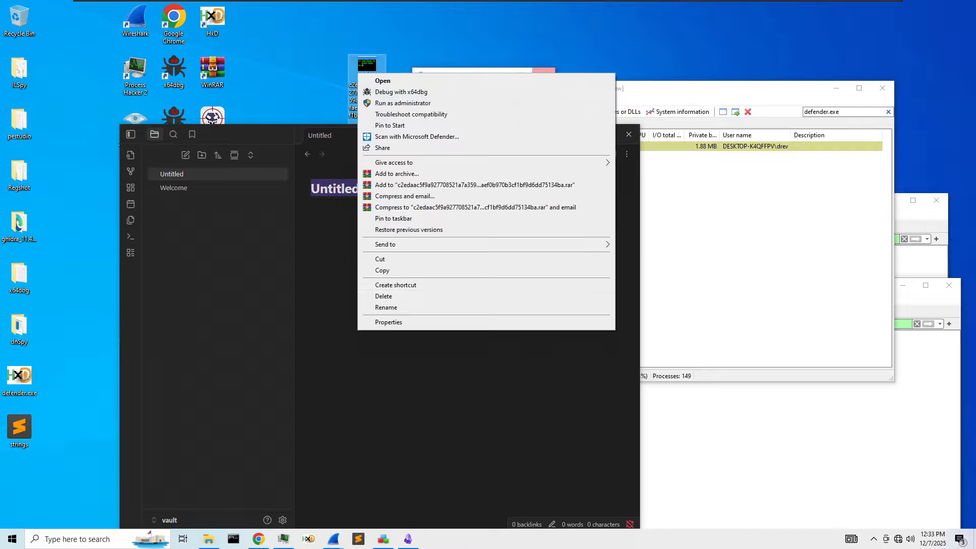
click(387, 308)
double_click(336, 188)
text(c2edaac5f9a927708521a7a359a03045f43afaef0b970b3cf1bf9d6dd75134ba)
key(Return)
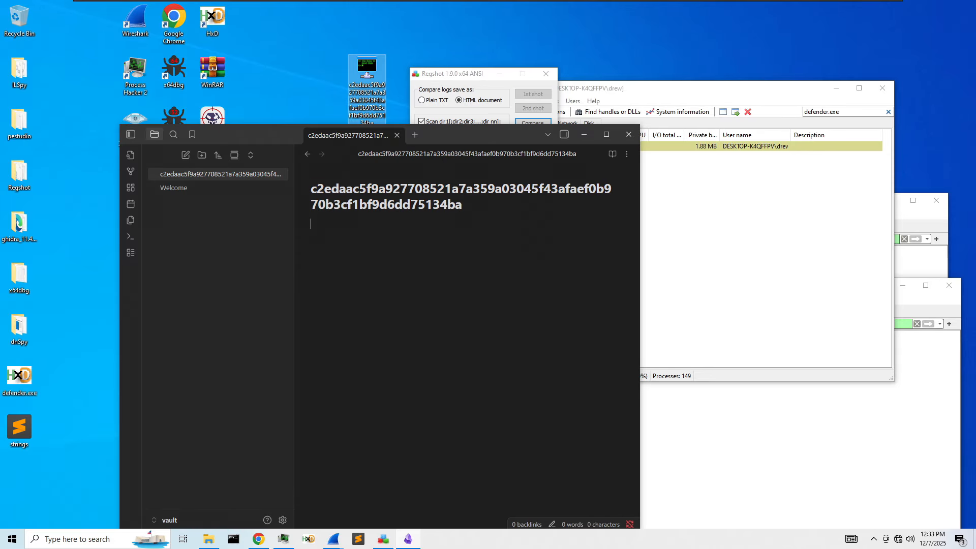
drag(458, 77, 547, 67)
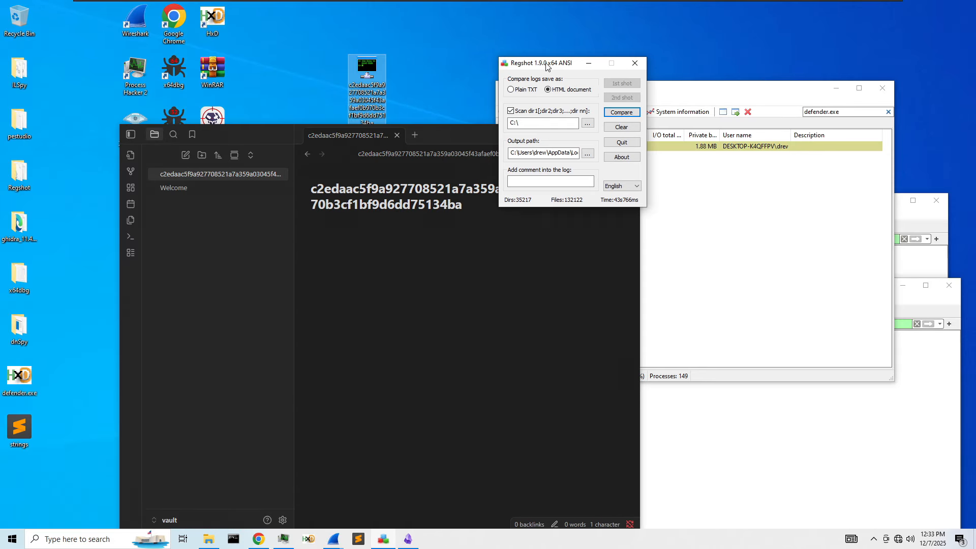
- Run Regshot's Compare on the two registry snapshots
click(623, 115)
click(625, 119)
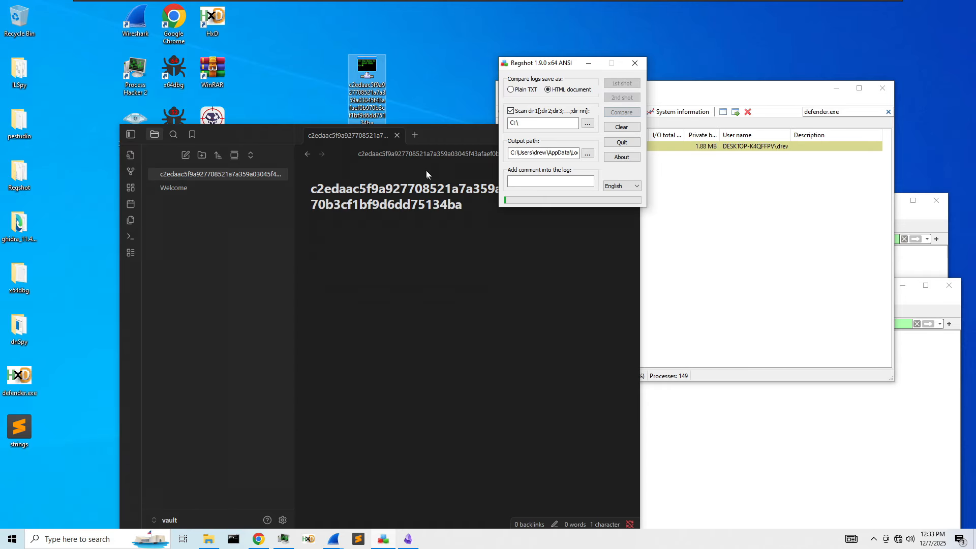
click(695, 146)
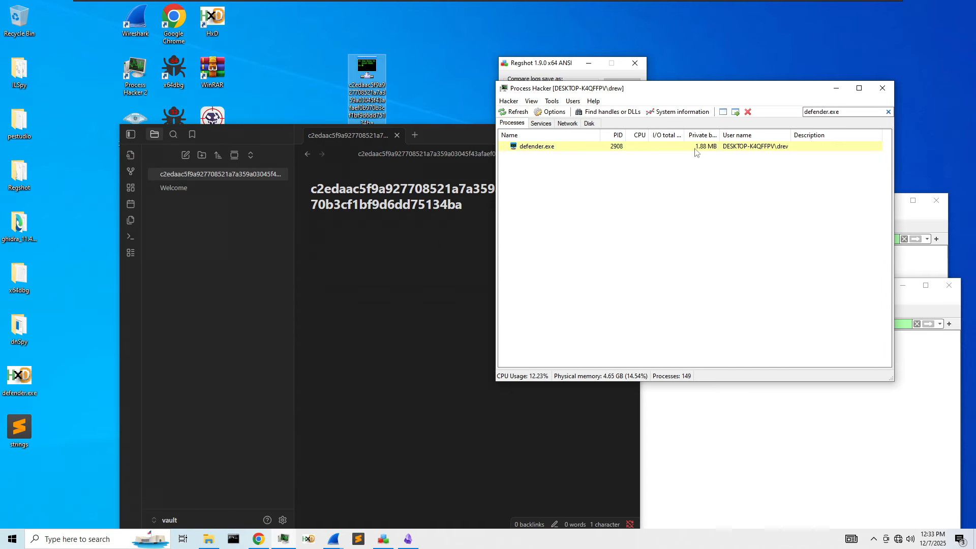
right_click(695, 147)
- Type a '# Dumped Files' heading followed by an empty ``` code block in the note
click(447, 231)
text(# )
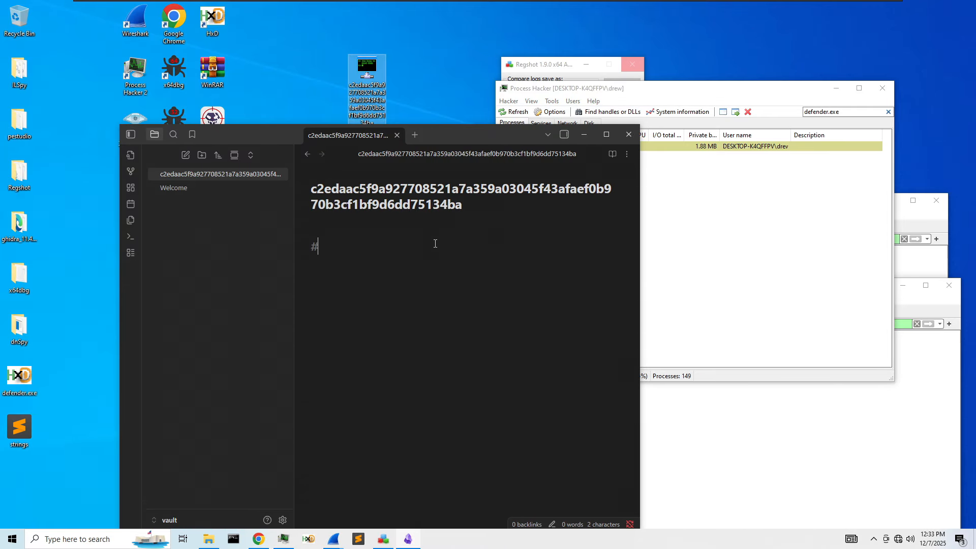
text(Dumped Files)
key(Return)
text(```)
key(Return)
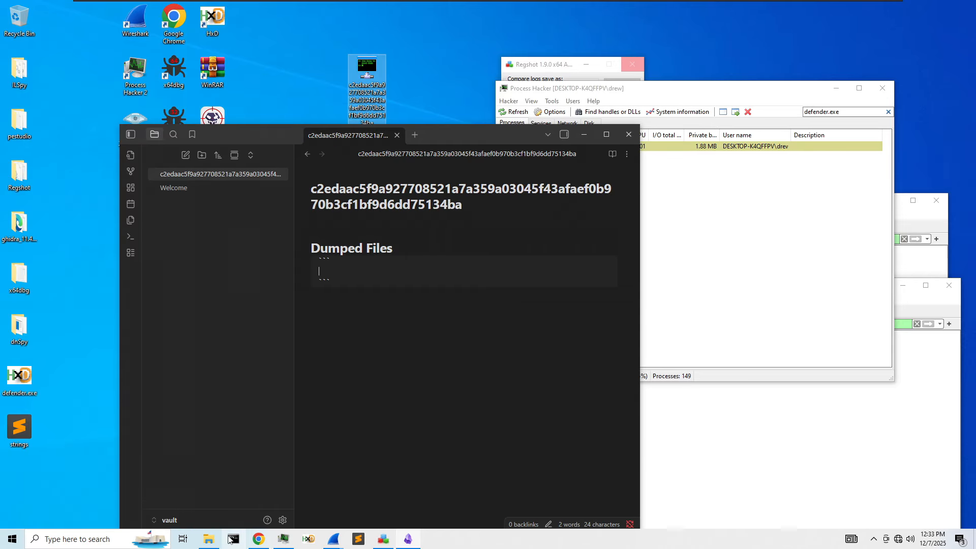
click(208, 539)
key(alt+Tab)
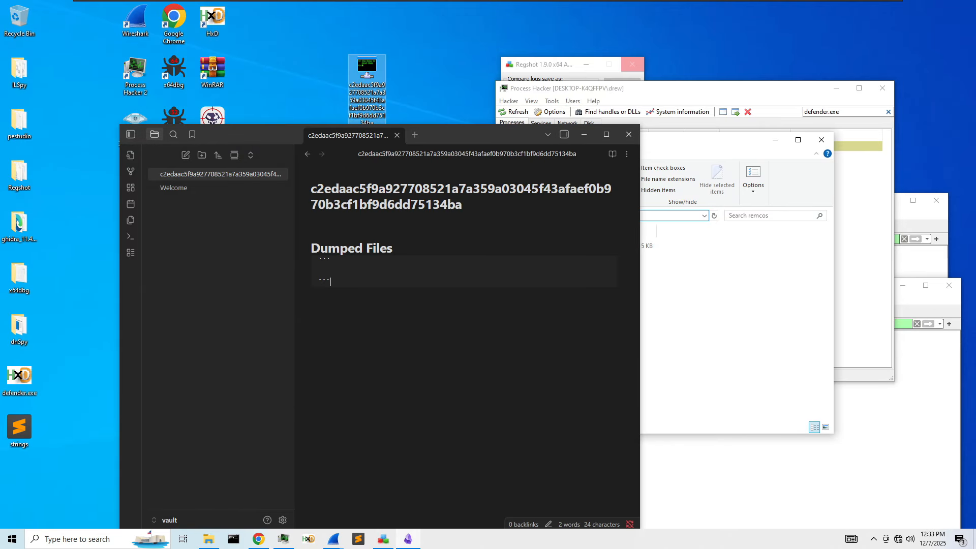
key(alt+Tab)
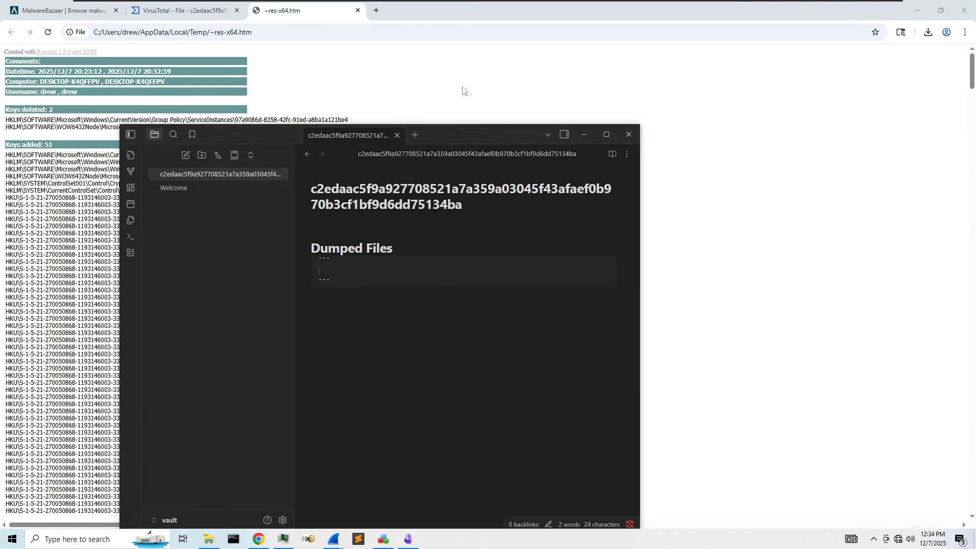
- Paste the remcos folder path and the defender.exe path from Files added into the code block
text(C:\ProgramData\remcos)
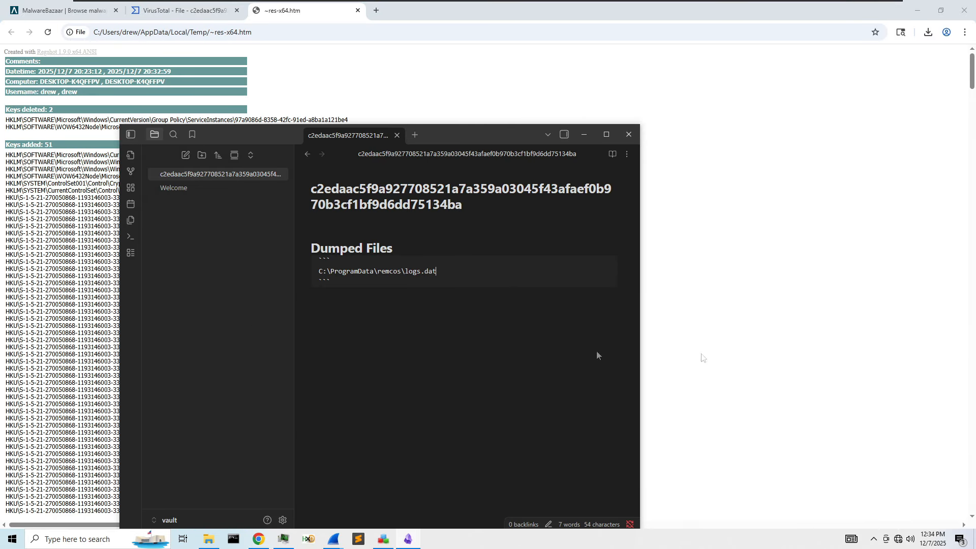
key(alt+Tab)
scroll(226, 325, down, 6)
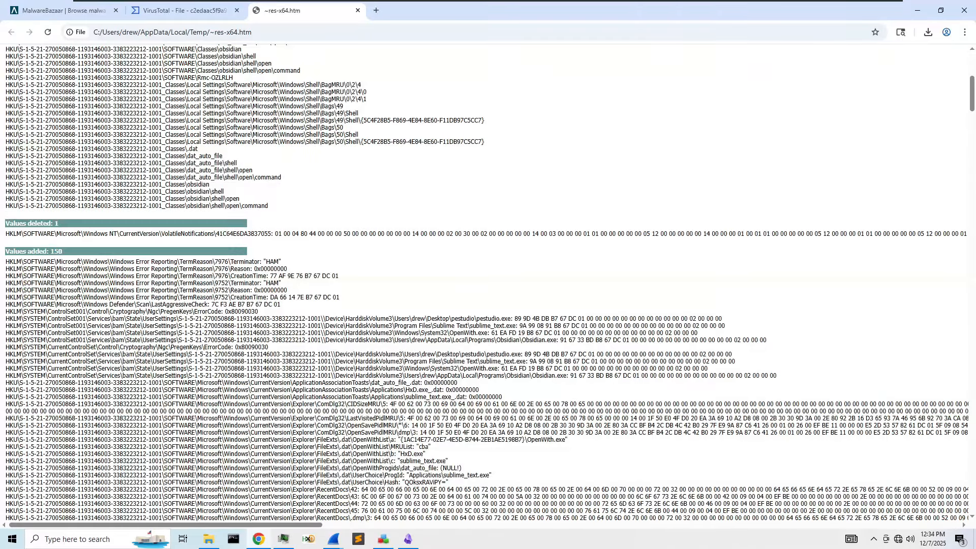
scroll(488, 285, down, 20)
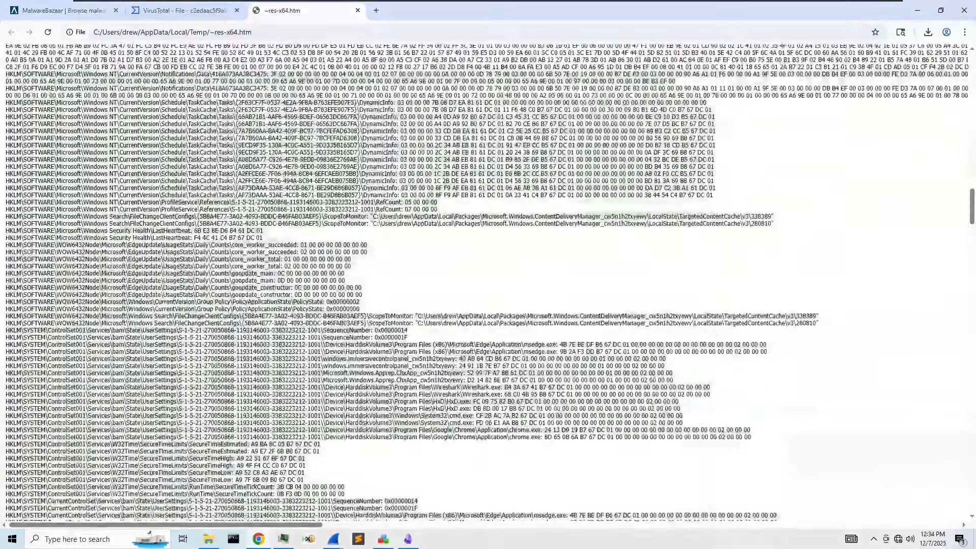
scroll(488, 282, down, 20)
scroll(488, 282, down, 15)
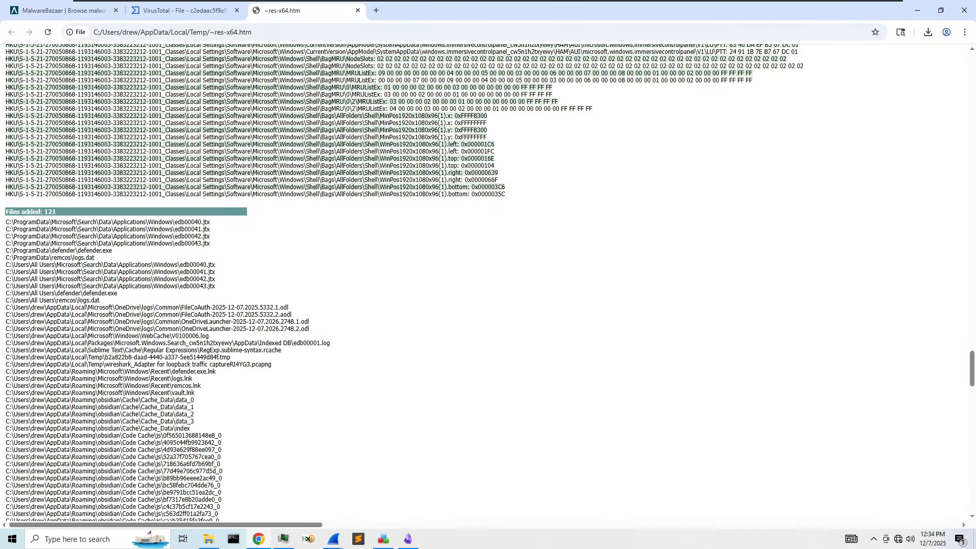
drag(12, 222, 191, 222)
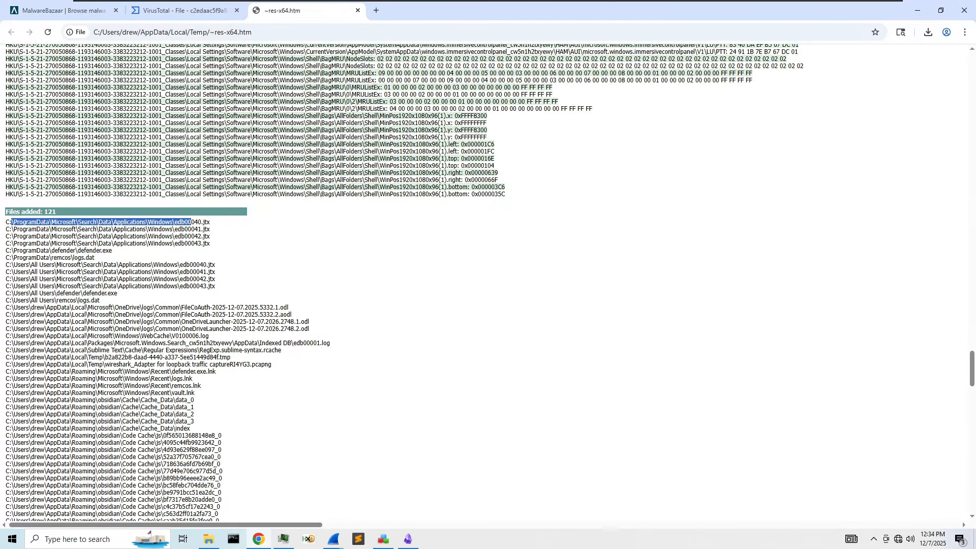
drag(98, 258, 15, 252)
click(103, 257)
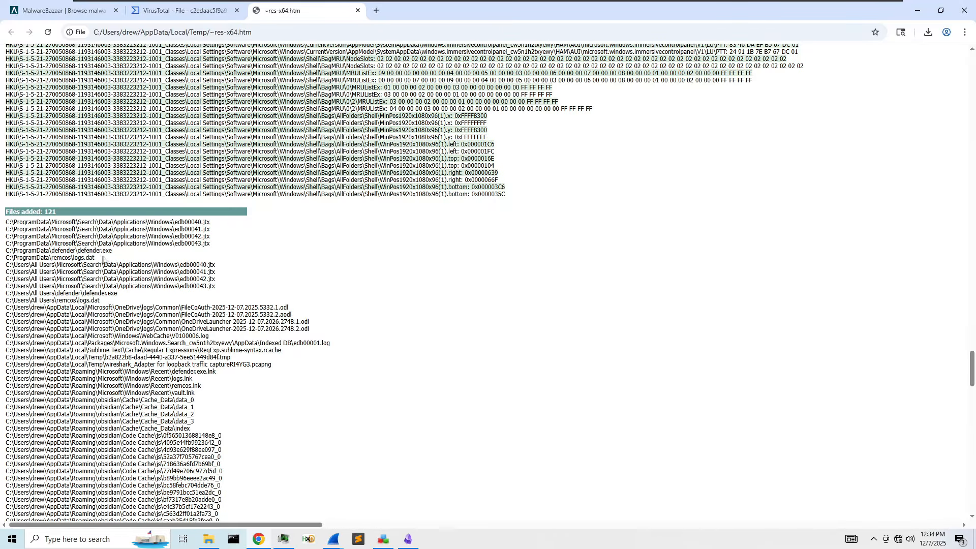
drag(116, 252, 9, 251)
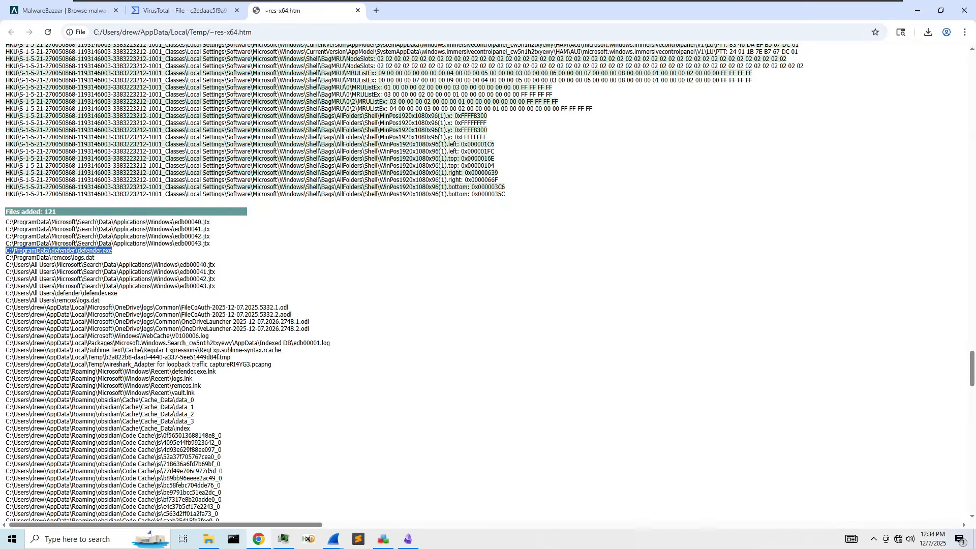
key(alt+Tab)
key(Return)
text(C:\ProgramData\defender\defender.exe)
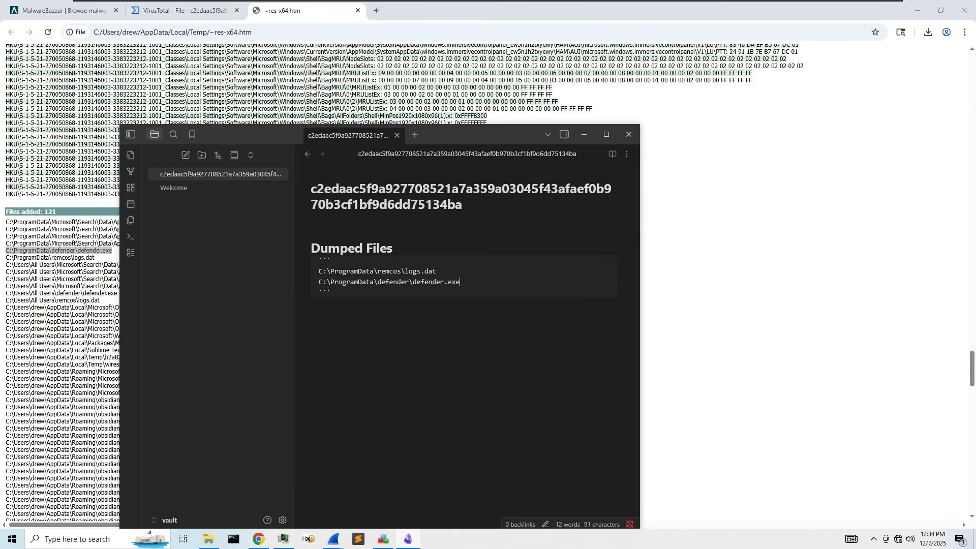
- Copy the WebCache V0100006.log path from the report into Windows search
click(694, 289)
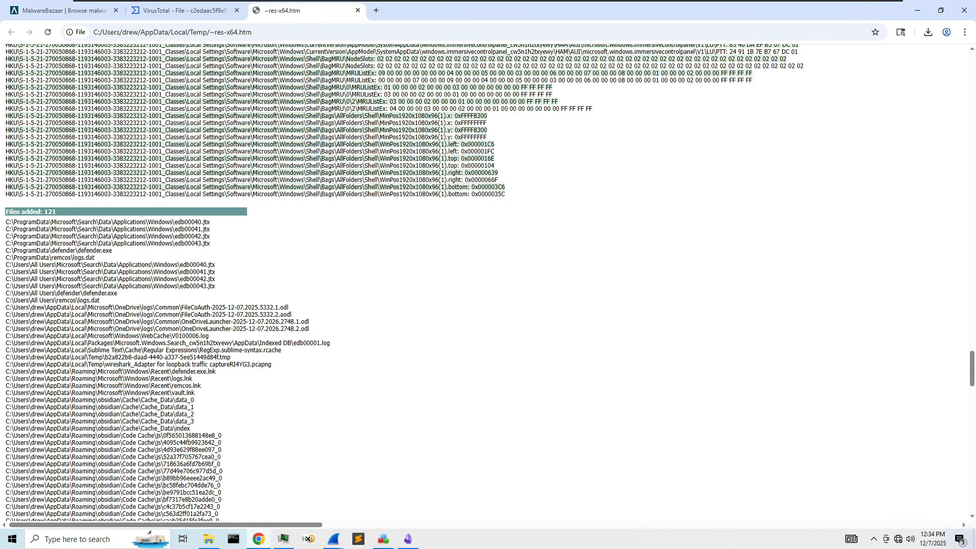
drag(211, 338, 9, 336)
key(ctrl+c)
click(76, 539)
key(ctrl+v)
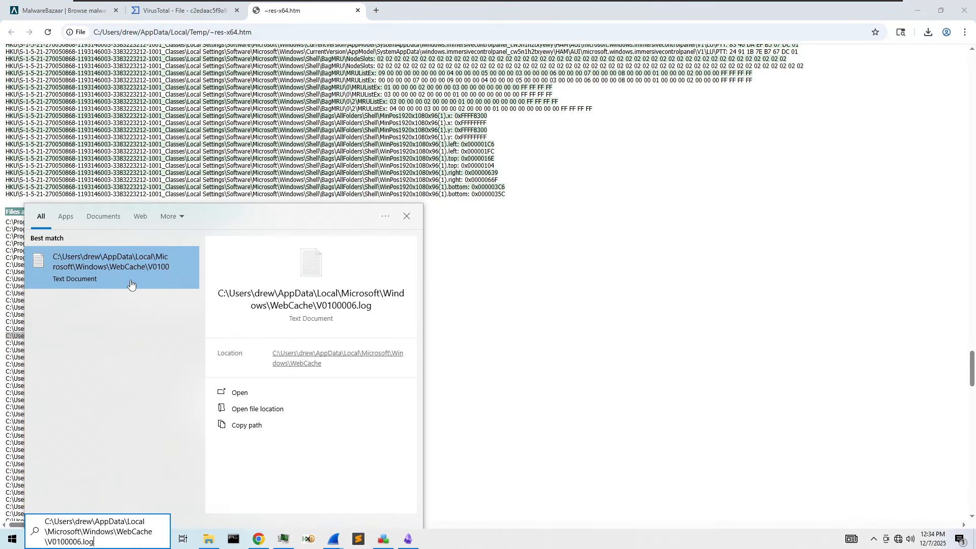
- Open and close the V0100006.log file, then scroll the report back through the added files
click(130, 283)
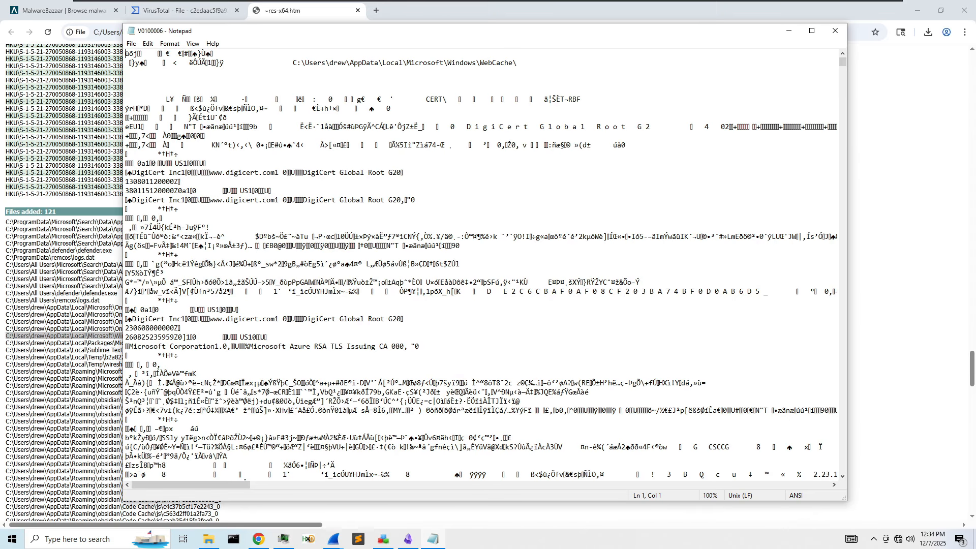
click(835, 30)
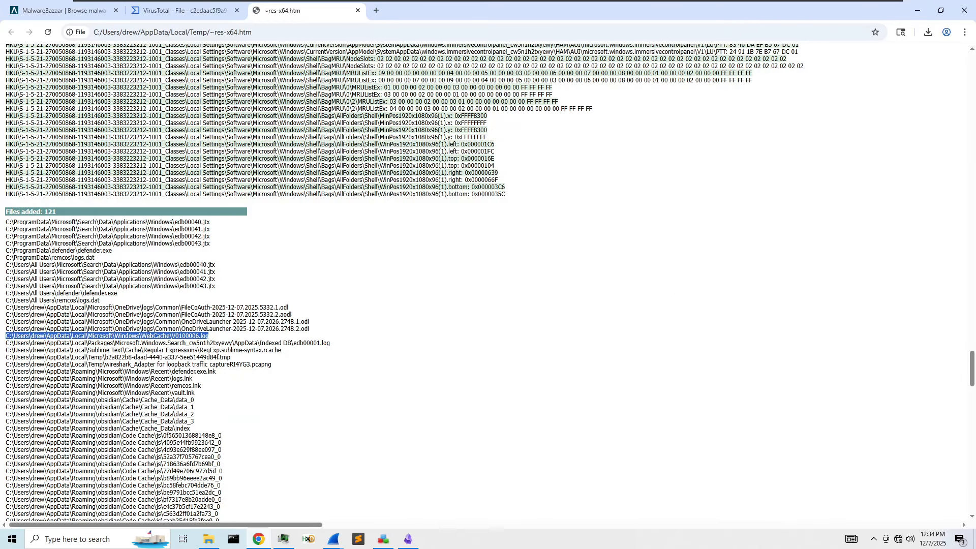
scroll(234, 313, down, 1)
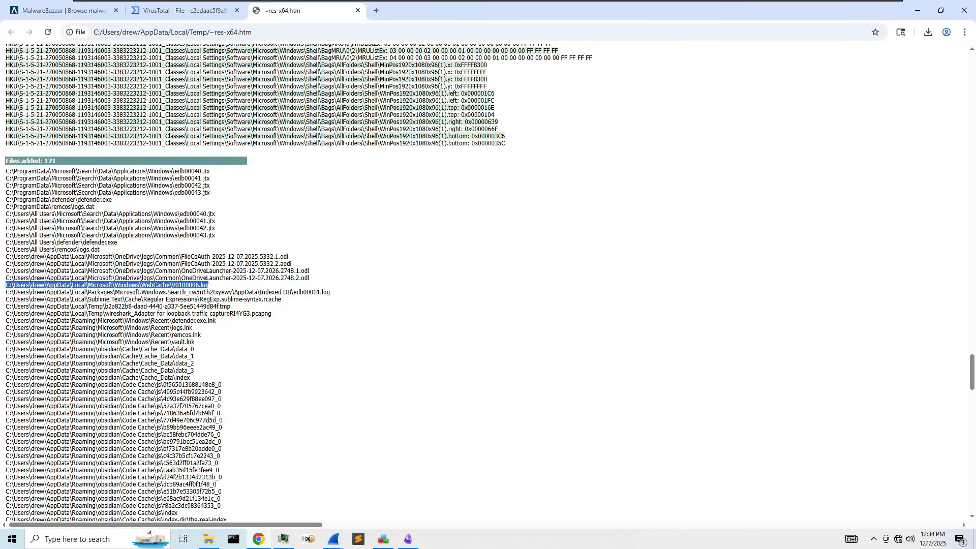
scroll(275, 318, down, 2)
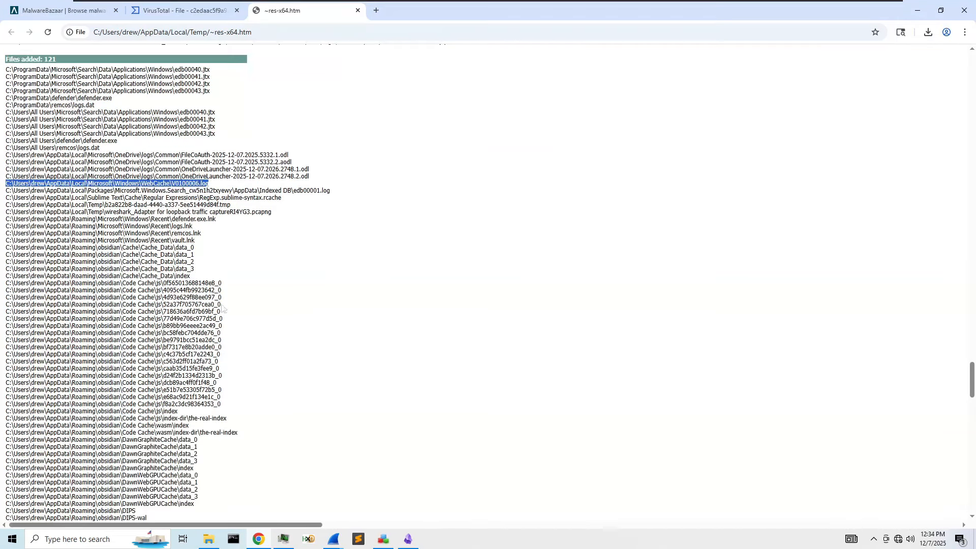
scroll(213, 281, down, 4)
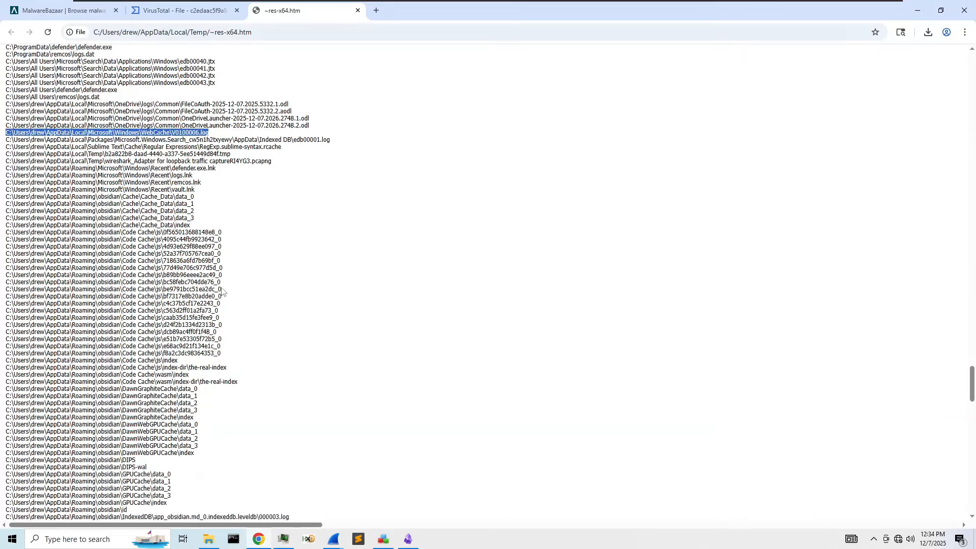
scroll(175, 347, down, 1)
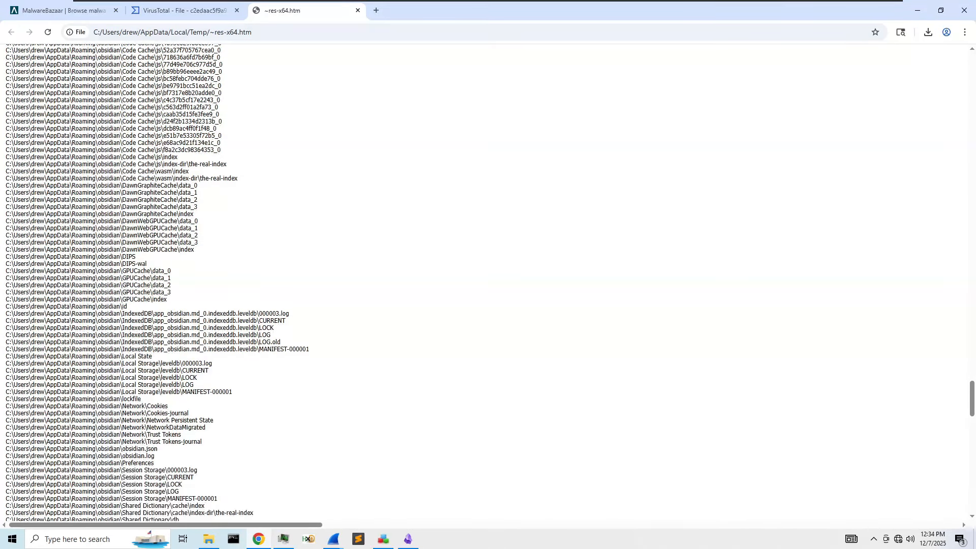
scroll(184, 278, up, 1)
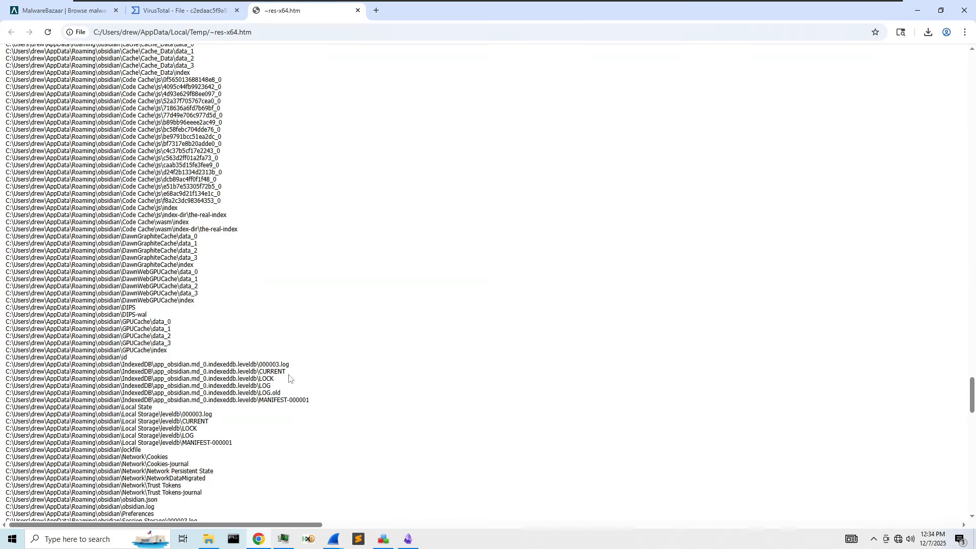
scroll(283, 356, down, 1)
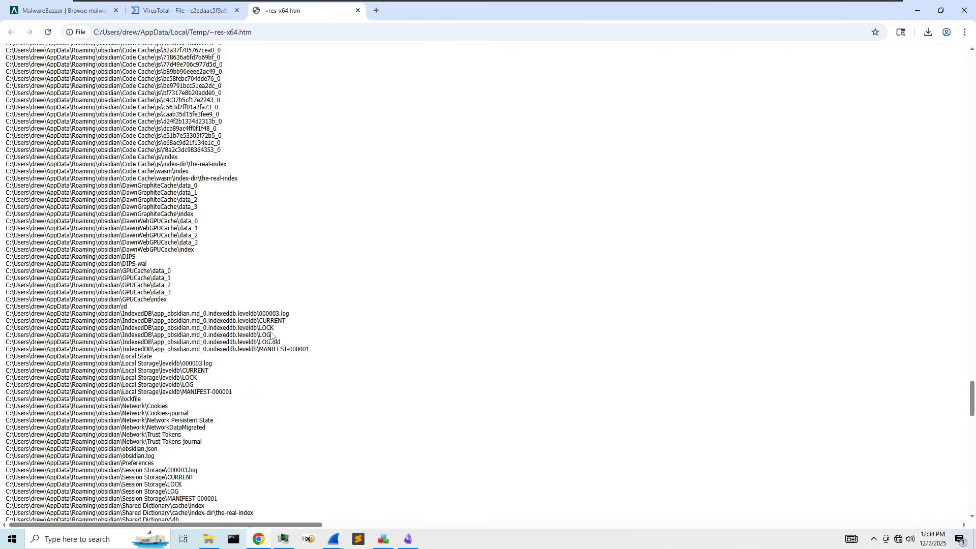
scroll(271, 334, down, 1)
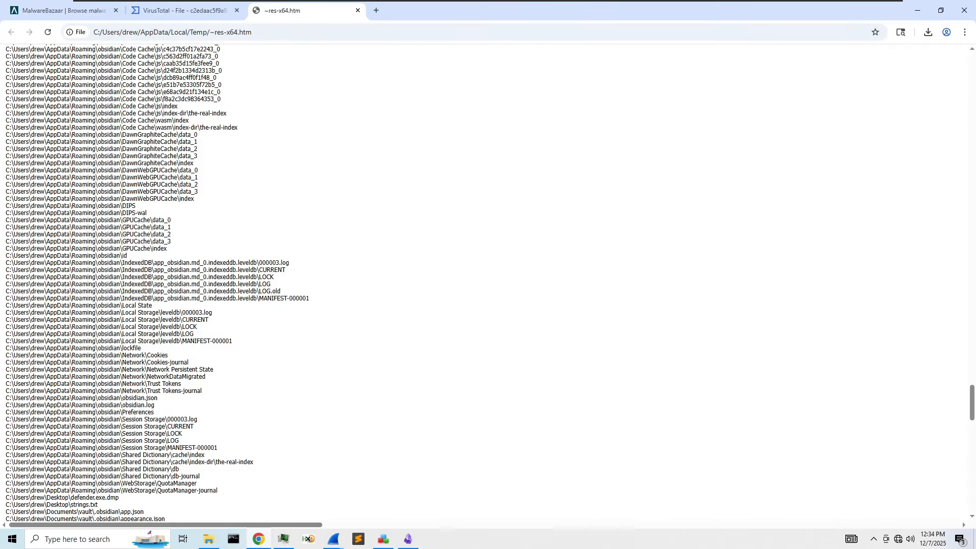
scroll(157, 283, down, 4)
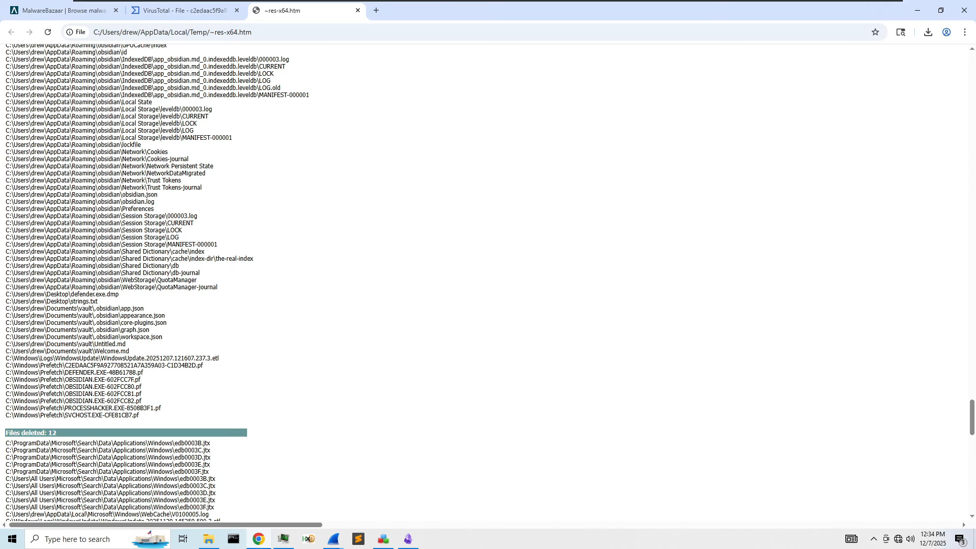
scroll(157, 282, up, 11)
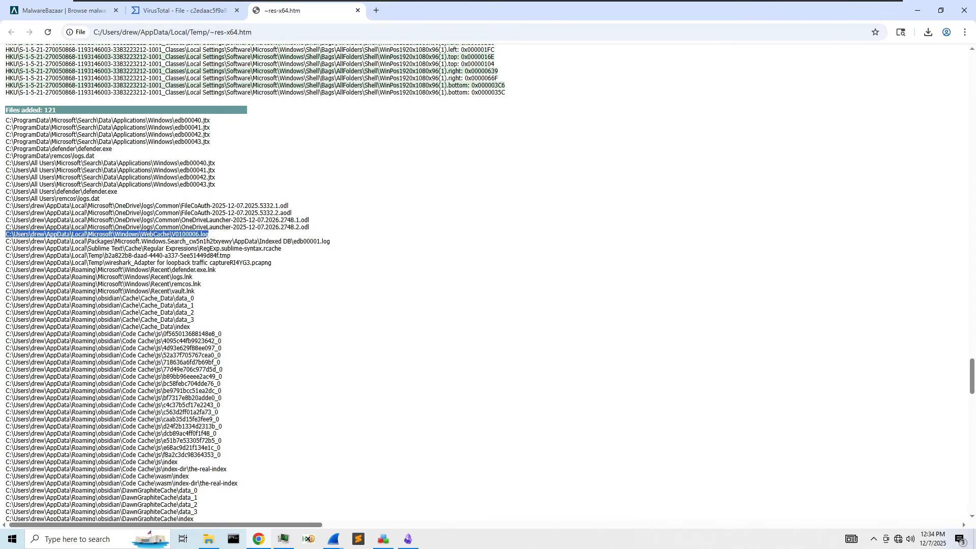
click(198, 295)
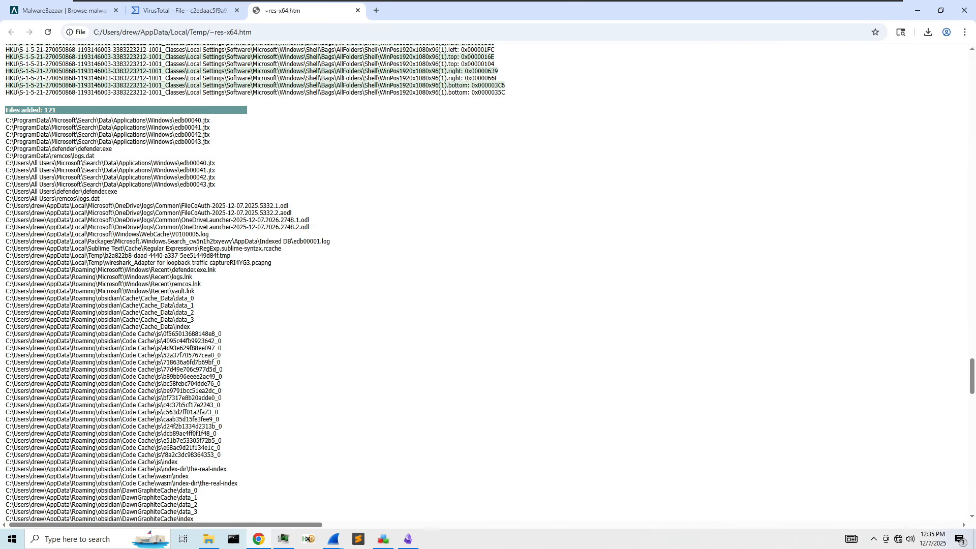
scroll(282, 283, up, 1)
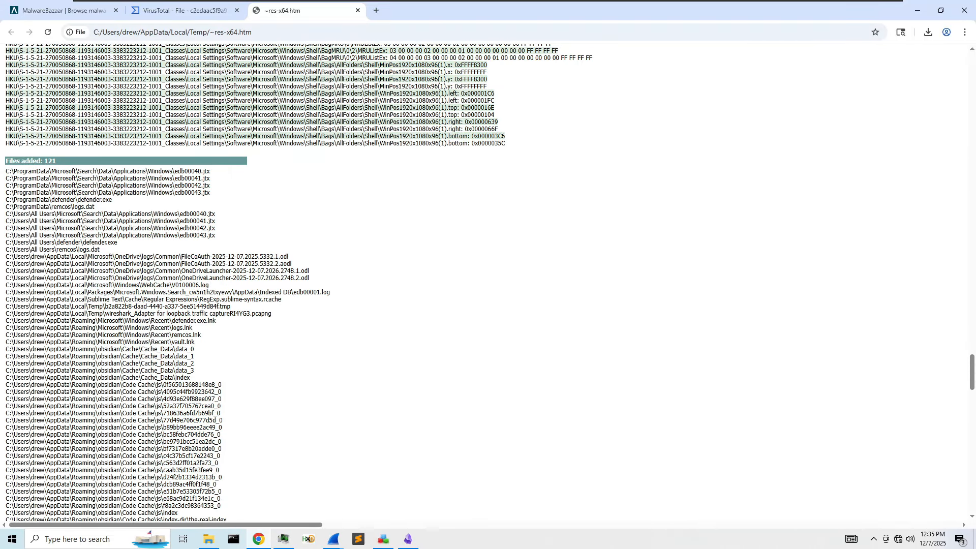
- Open C:\Users\All Users\remcos\logs.dat in Sublime Text, review its logged keystrokes, then close it
triple_click(90, 250)
key(ctrl+c)
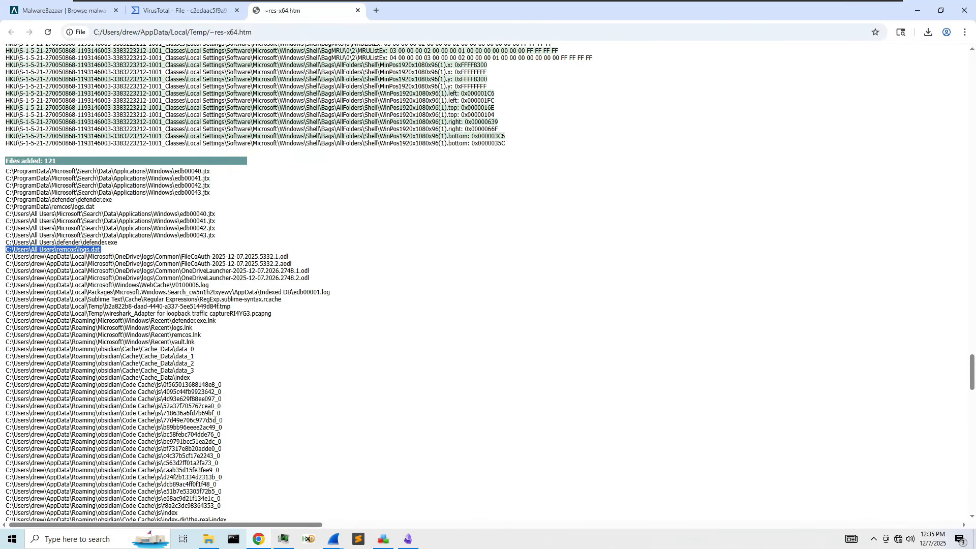
click(97, 539)
key(ctrl+v)
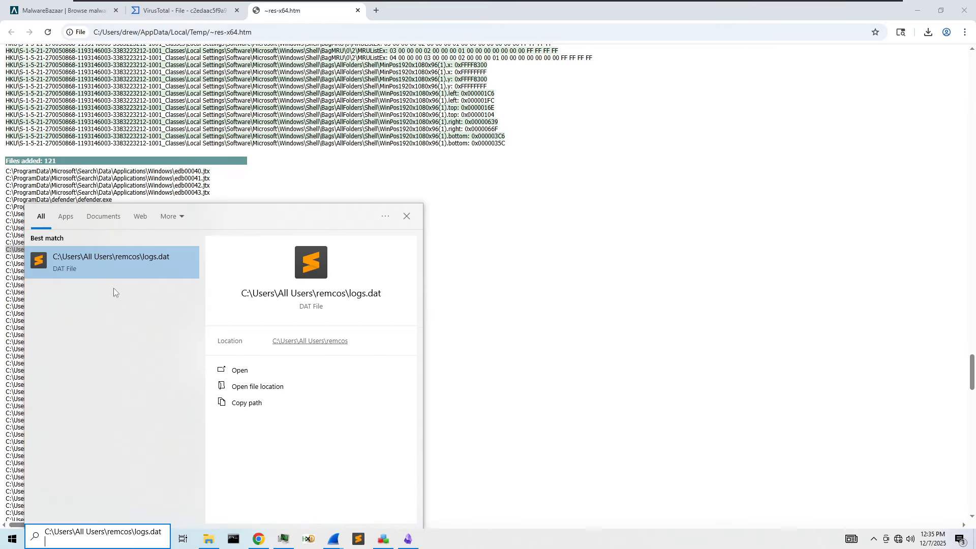
click(148, 262)
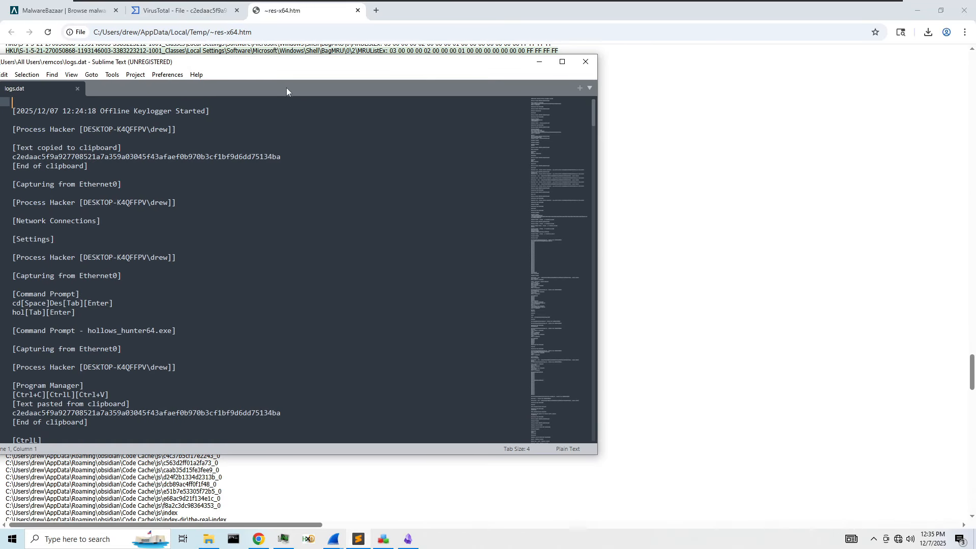
drag(556, 166, 539, 441)
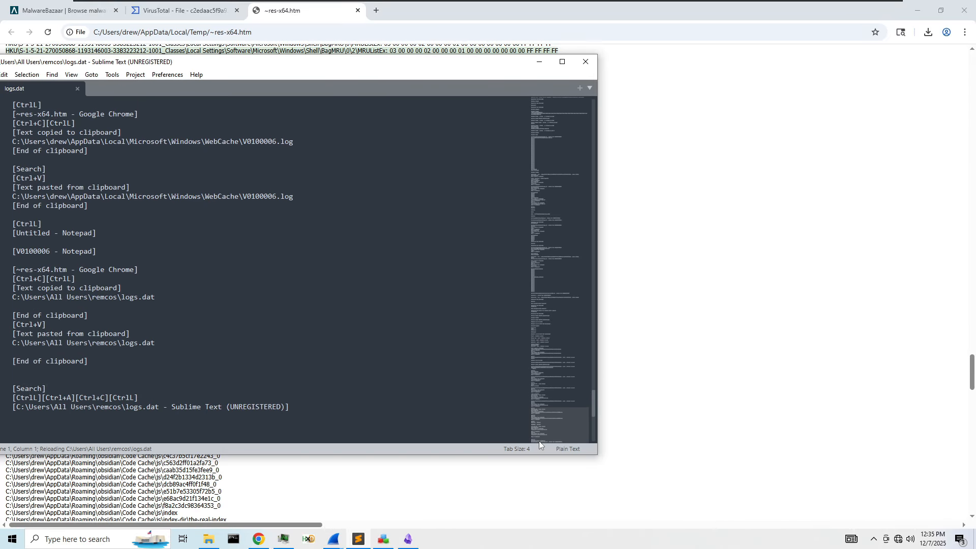
click(585, 61)
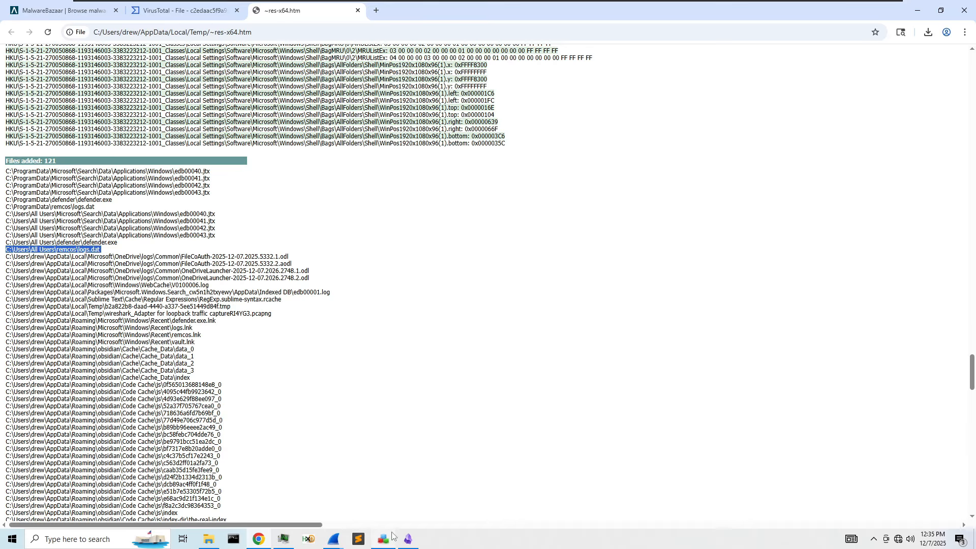
- Paste the logs.dat path into Dumped Files and start a '## Domains' heading with a code fence
click(408, 538)
key(ctrl+v)
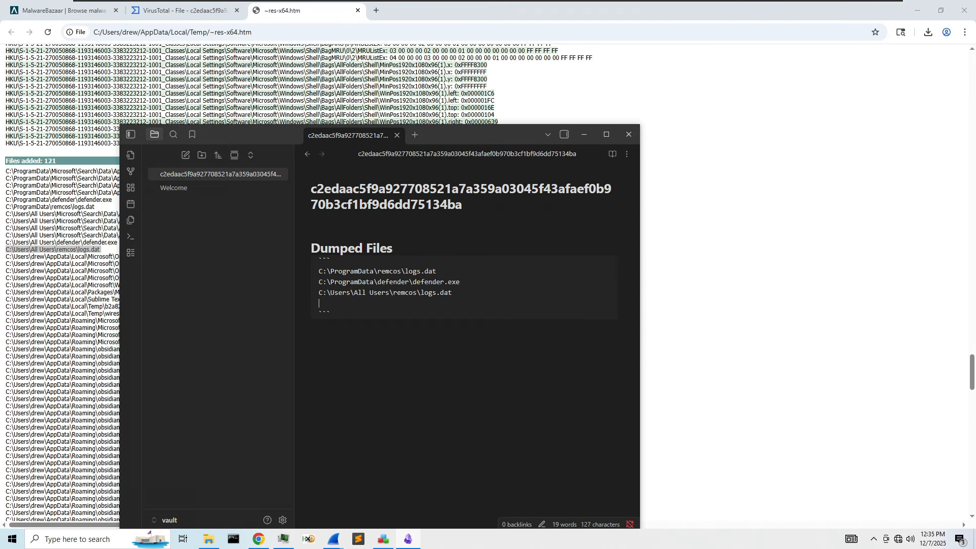
key(Return)
text(## Domains)
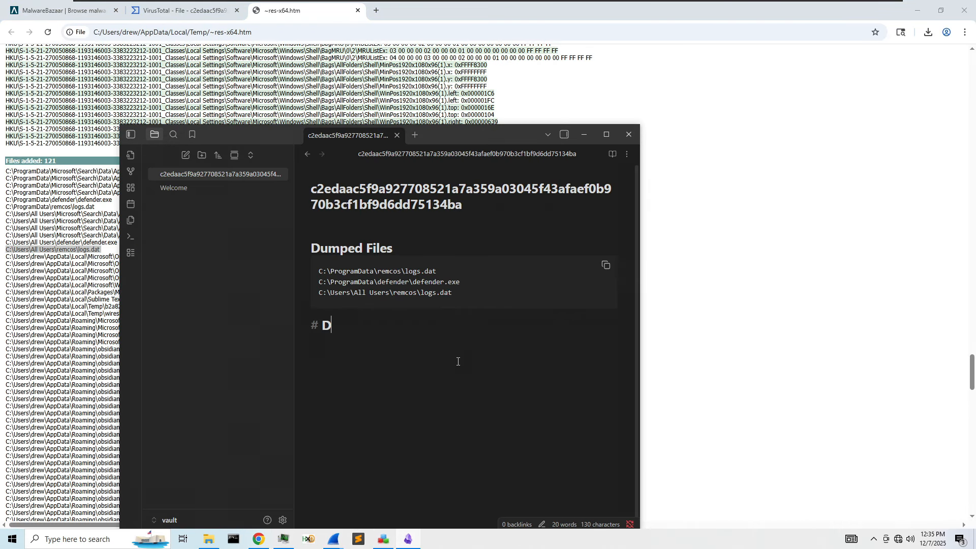
key(Return)
text(`)
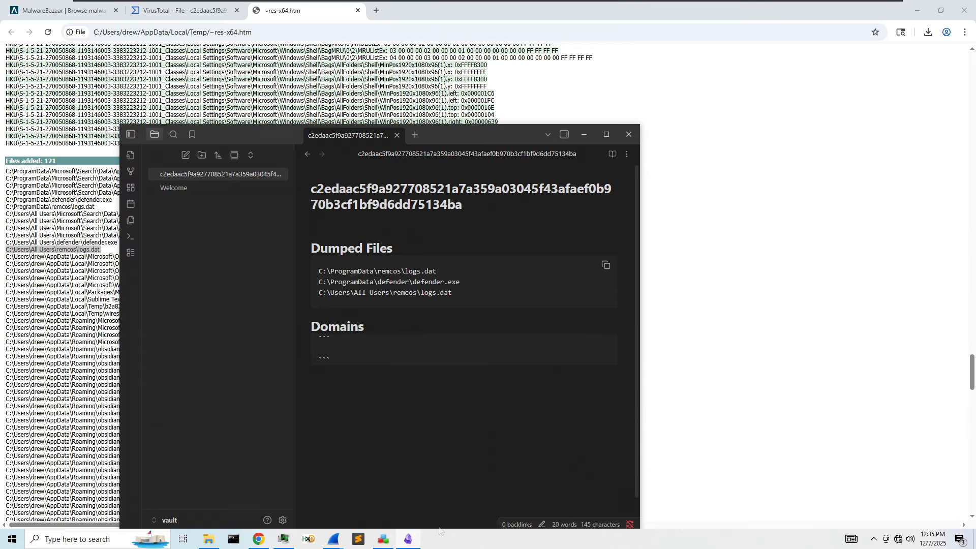
mouse_move(330, 542)
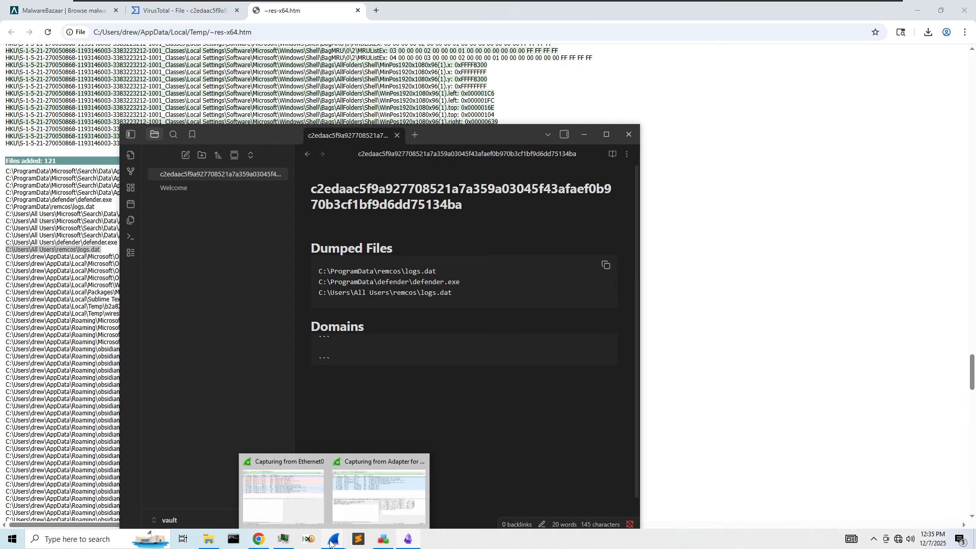
click(358, 516)
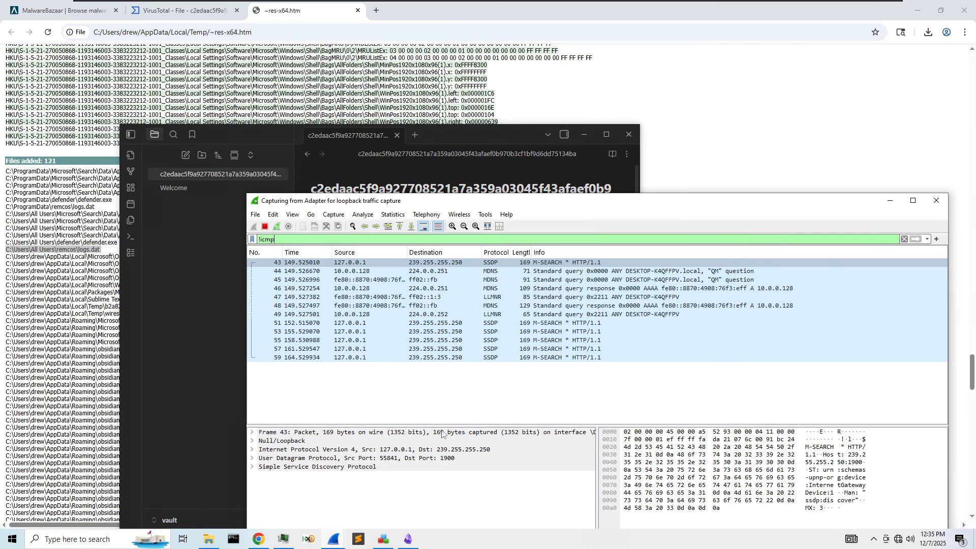
- Switch to the !arp-filtered Ethernet0 capture and drag its window up and to the right
mouse_move(334, 539)
click(296, 508)
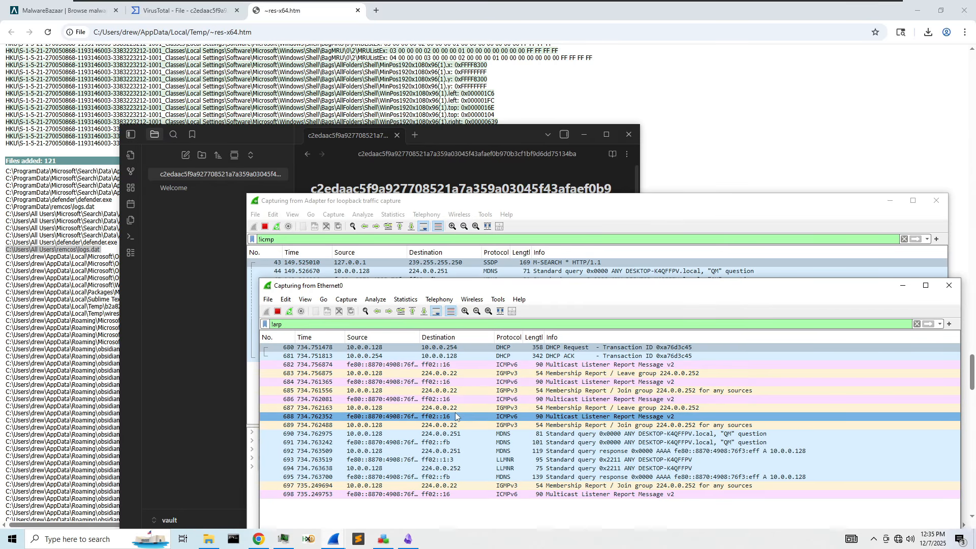
drag(525, 288, 498, 162)
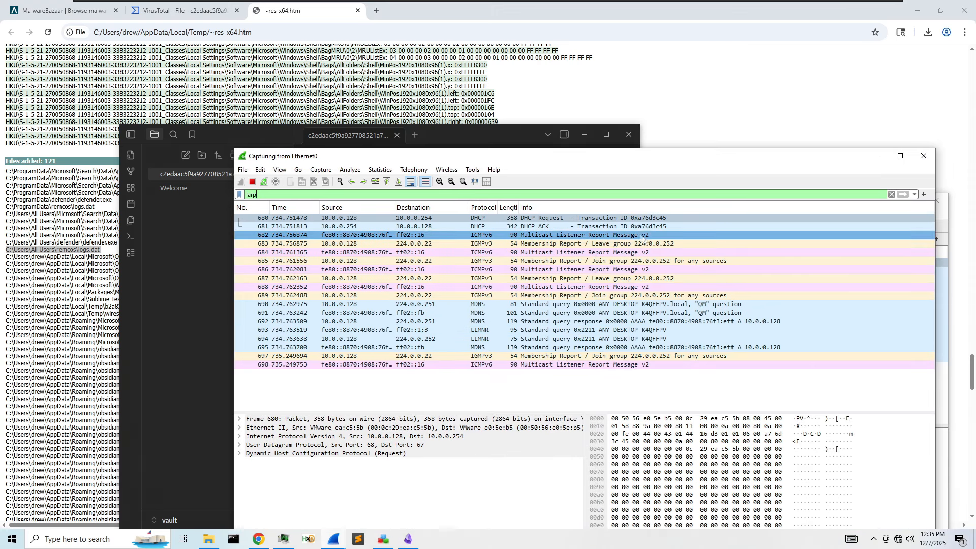
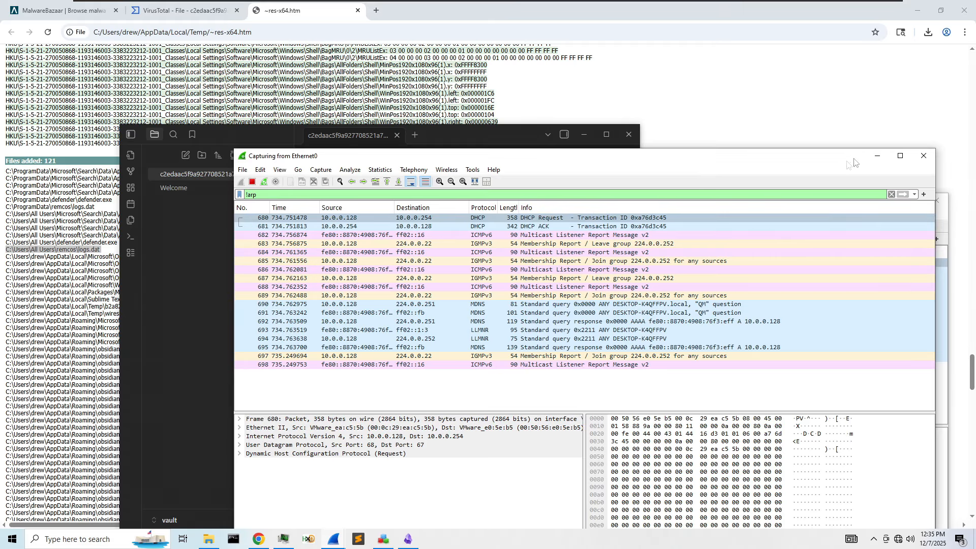
- Hide the Ethernet0 capture and Chrome, then open strings.txt from the desktop and shift it right
click(878, 156)
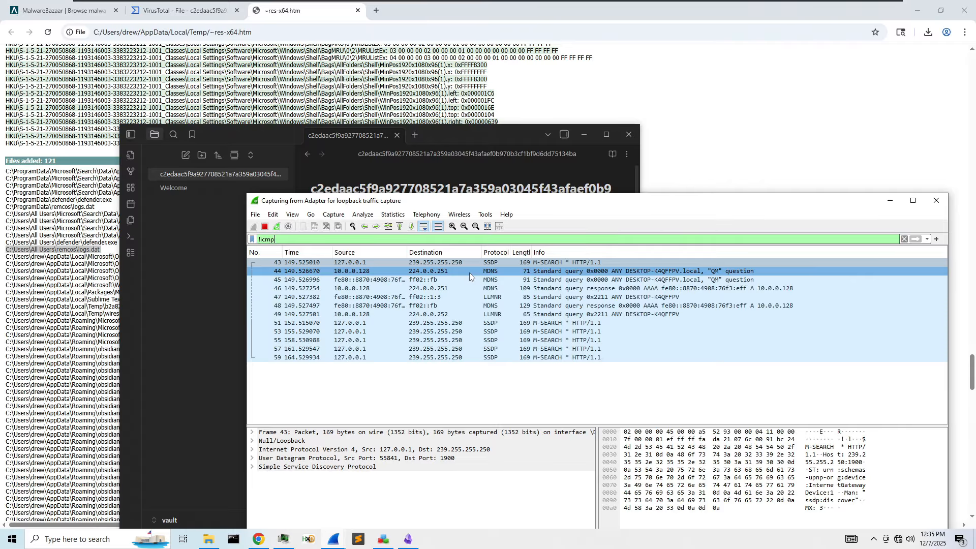
click(203, 293)
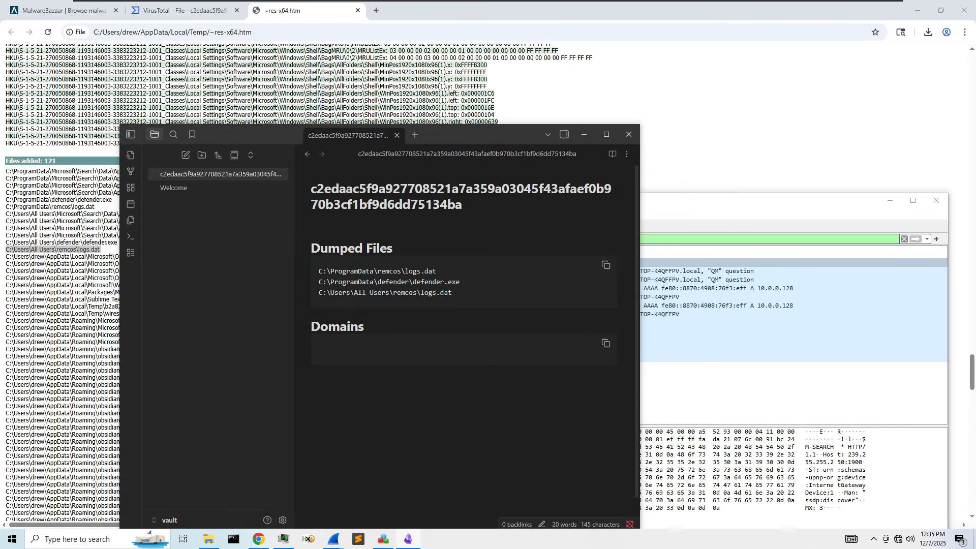
click(917, 10)
double_click(19, 429)
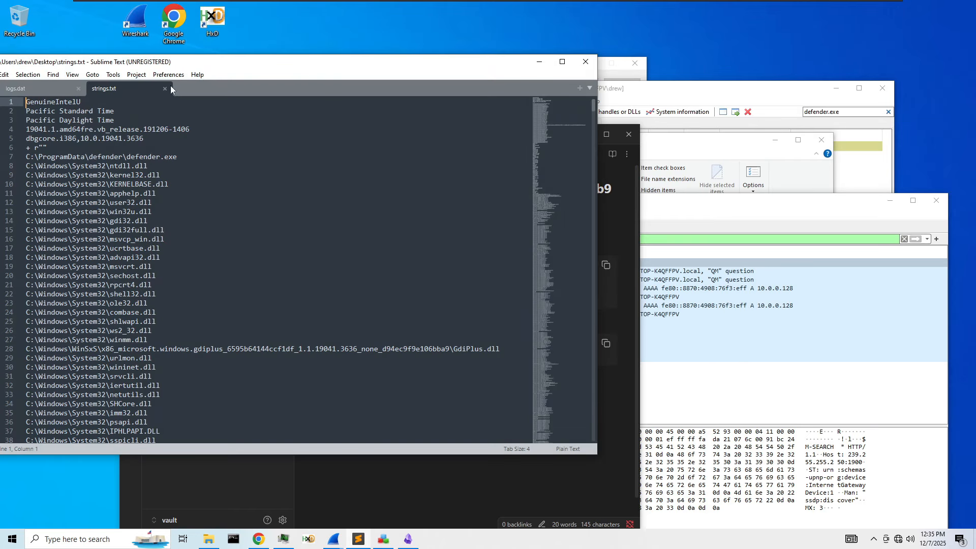
click(198, 74)
click(168, 184)
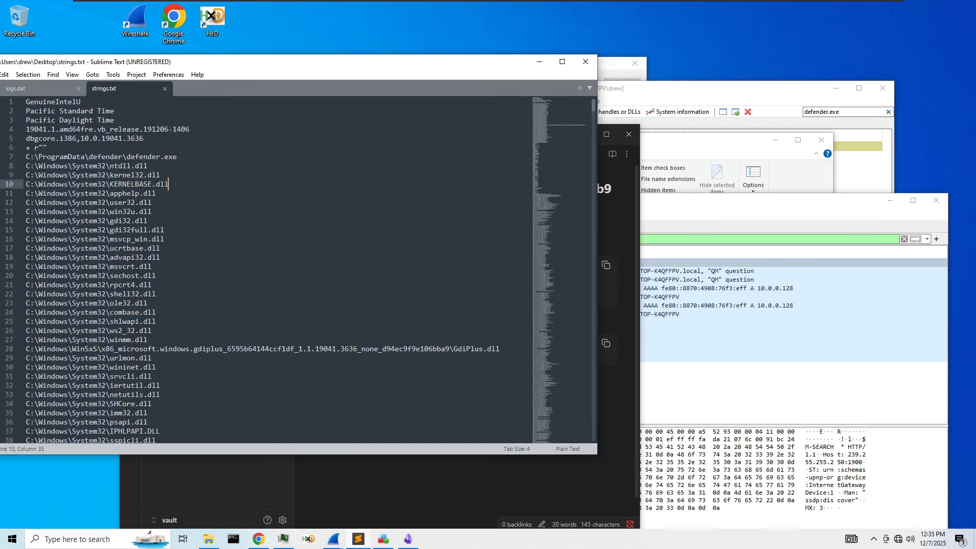
drag(217, 63, 508, 61)
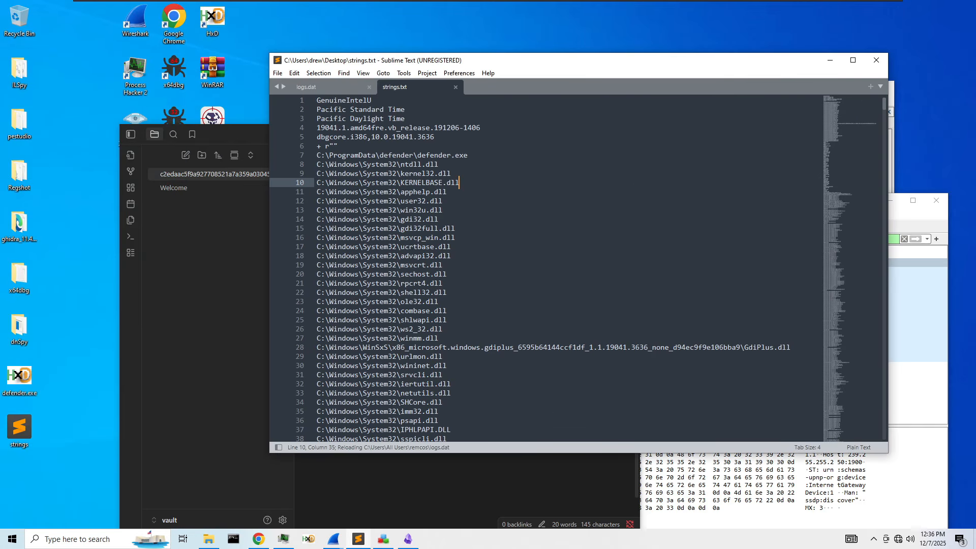
key(ctrl+f)
click(259, 539)
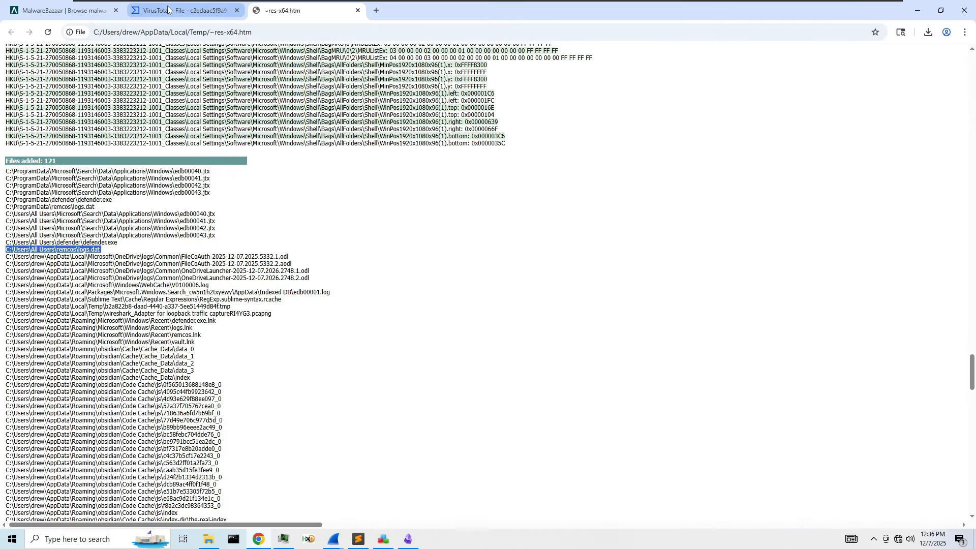
click(181, 10)
drag(215, 300, 160, 301)
click(139, 303)
drag(207, 357, 164, 357)
click(218, 302)
drag(218, 300, 161, 299)
key(ctrl+c)
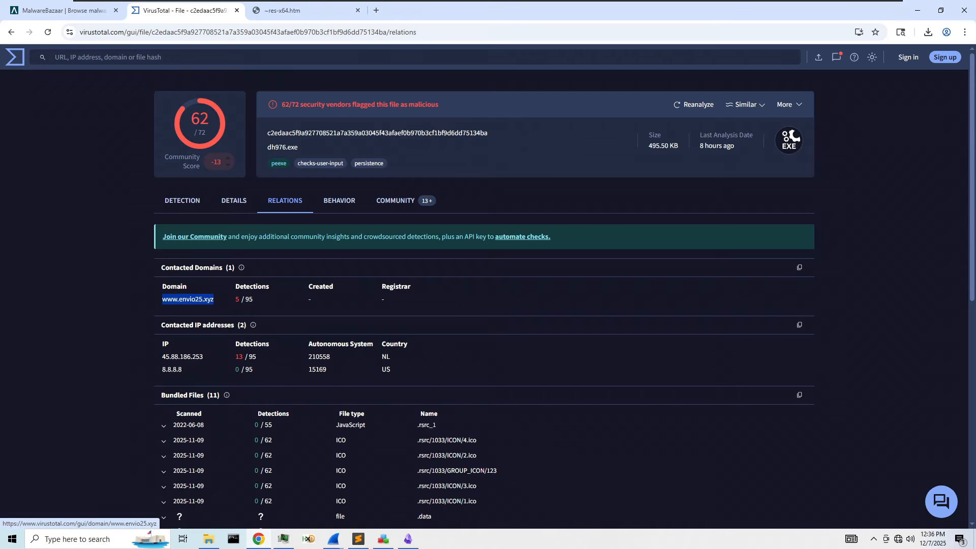
key(alt+Tab)
key(ctrl+f)
click(406, 540)
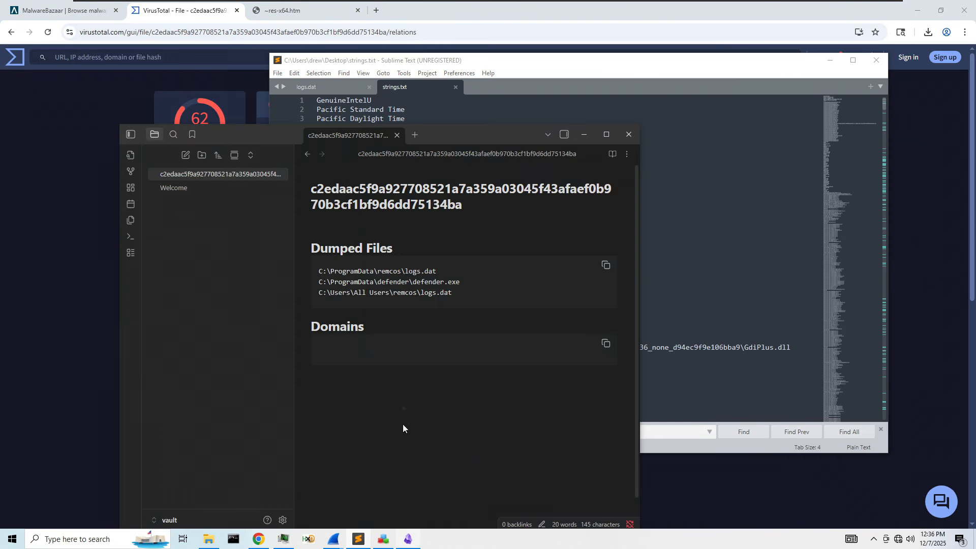
text([www.envio25.xyz](https://www.virustotal.com/gui/domain/www.envio25.xyz))
key(ctrl+z)
key(ctrl+shift+v)
key(alt+Tab)
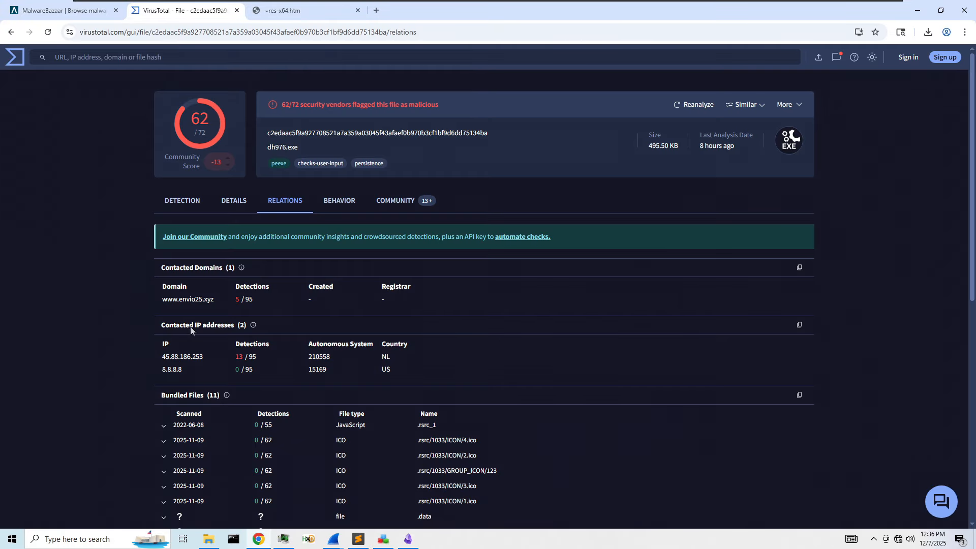
- Copy the IP 45.88.186.253 and rename the heading to 'Contacted Domains and IP Addresses'
drag(204, 357, 162, 357)
key(ctrl+c)
key(alt+Tab)
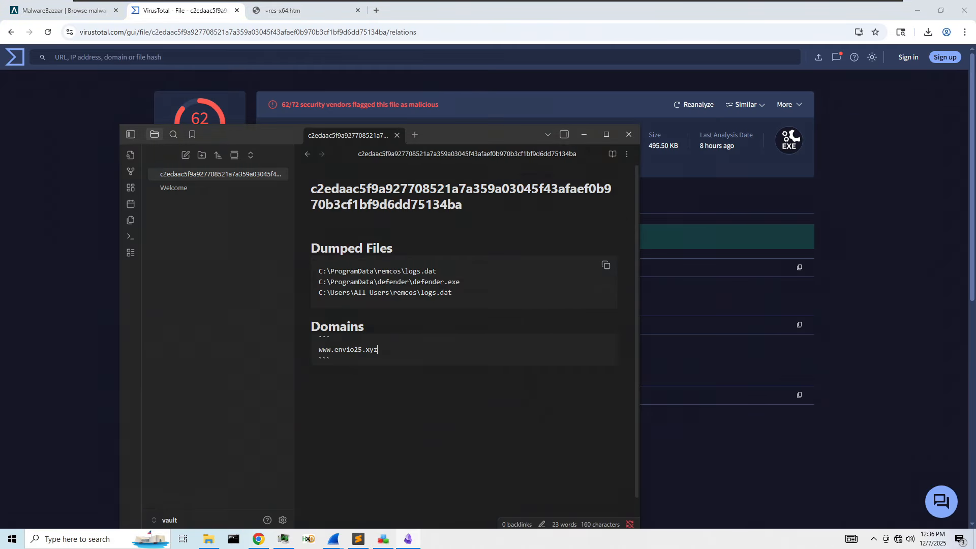
double_click(354, 327)
text(Contacted Domains and )
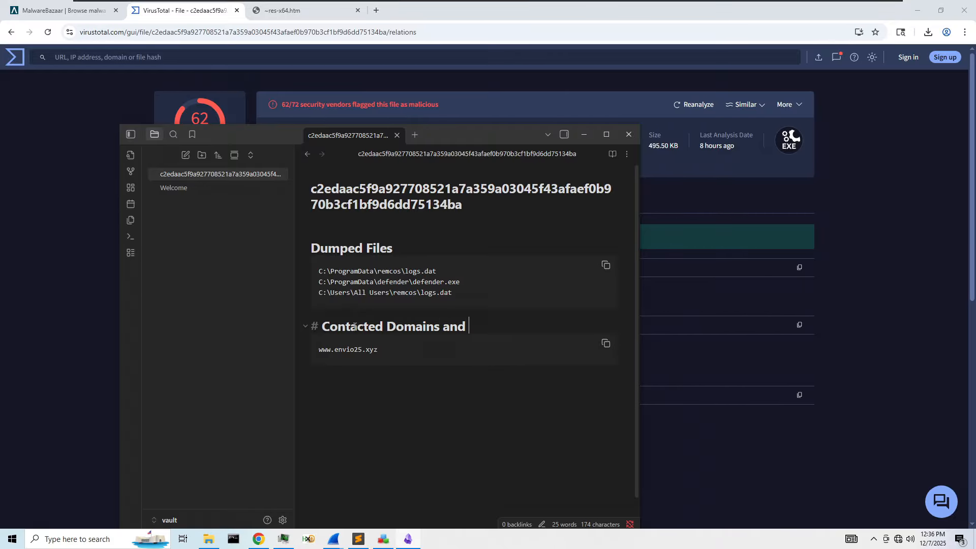
text(IP Addresses)
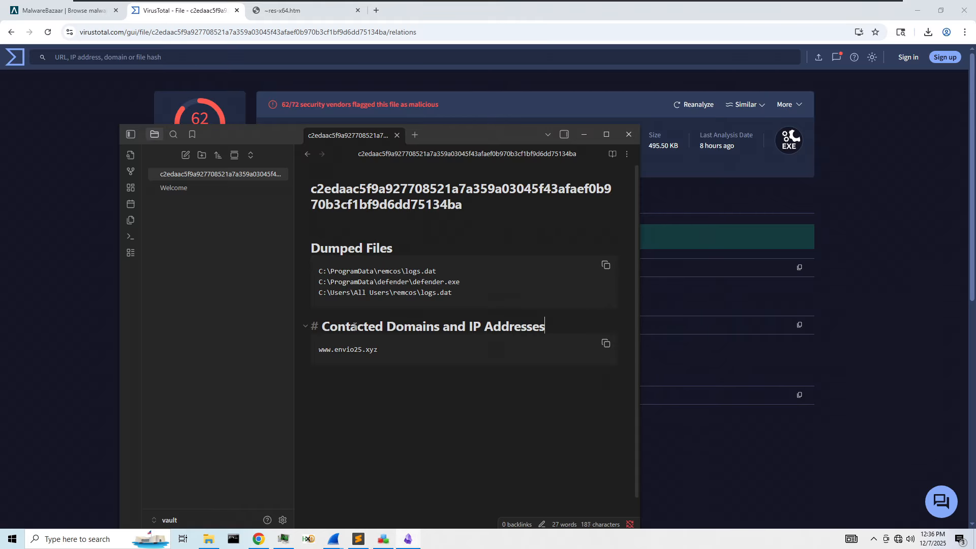
- Add 45.88.186.253 as plain text on a new line below the domain
key(Right)
key(Return)
text([45.88.186.253](https://www.virustotal.com/gui/ip-address/45.88.186.253))
key(ctrl+z)
key(ctrl+shift+v)
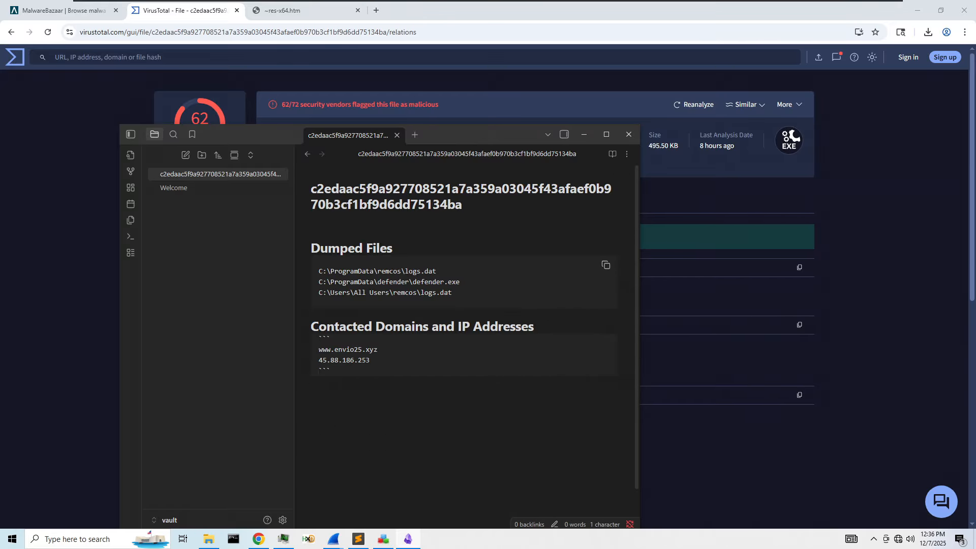
- Search strings.txt for 45.88.186.253, then clear and dismiss the search
key(shift+Home)
key(ctrl+c)
click(358, 538)
key(ctrl+f)
key(ctrl+v)
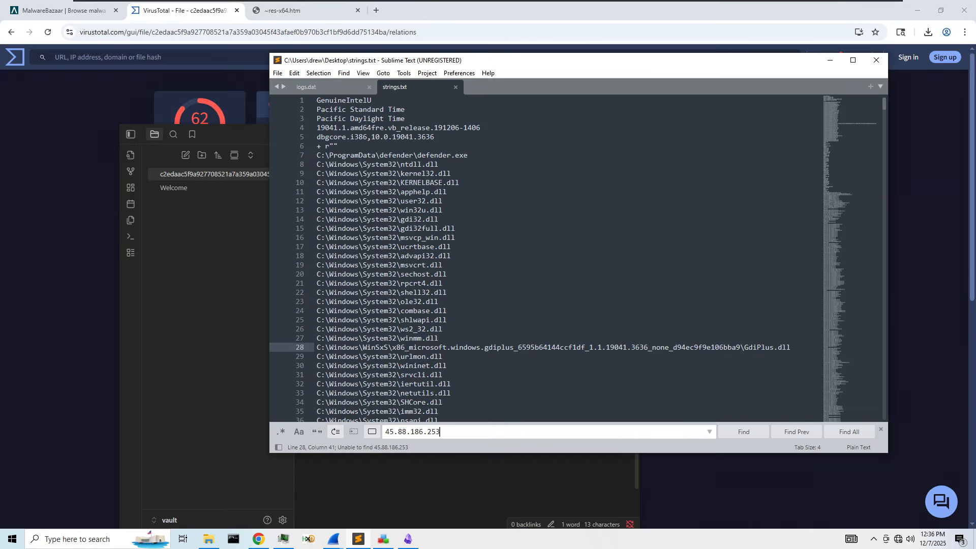
key(BackSpace)
key(BackSpace)
key(BackSpace)
key(BackSpace)
key(BackSpace)
key(BackSpace)
key(BackSpace)
key(BackSpace)
key(BackSpace)
key(BackSpace)
key(BackSpace)
key(BackSpace)
key(BackSpace)
key(Escape)
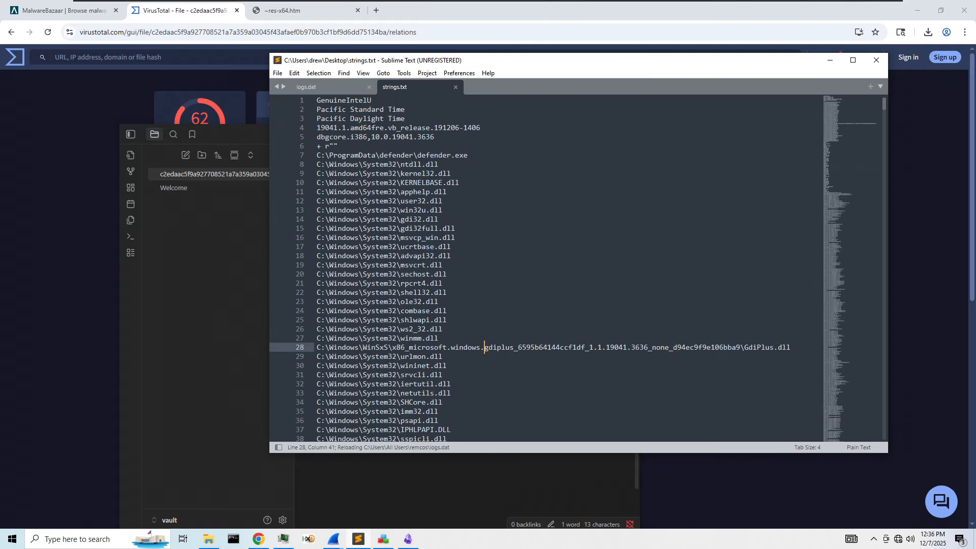
- Close strings.txt, logs.dat and Sublime Text, and minimize Chrome
click(454, 87)
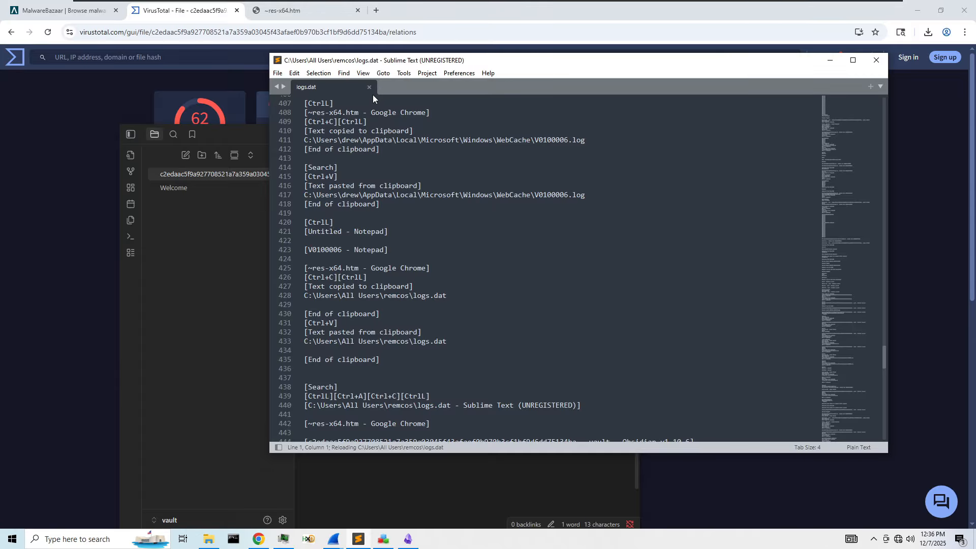
click(370, 87)
click(875, 60)
click(917, 10)
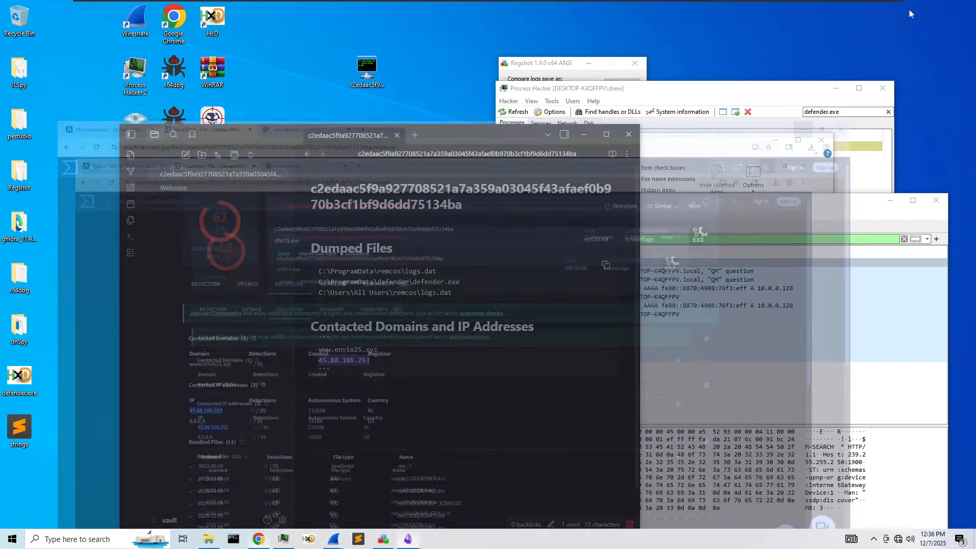
- Create a dump file of the defender.exe process named defender2 on the Desktop
drag(708, 204, 470, 82)
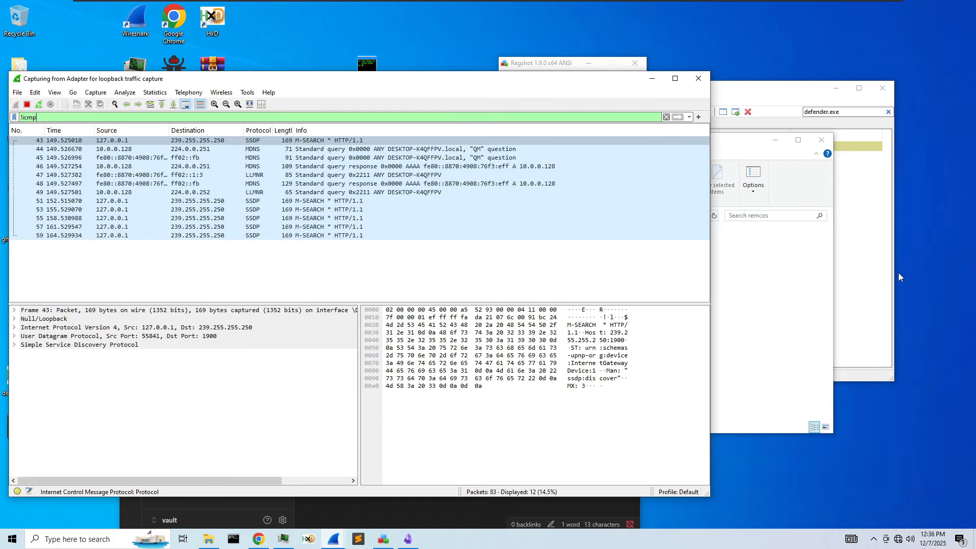
click(798, 335)
click(813, 130)
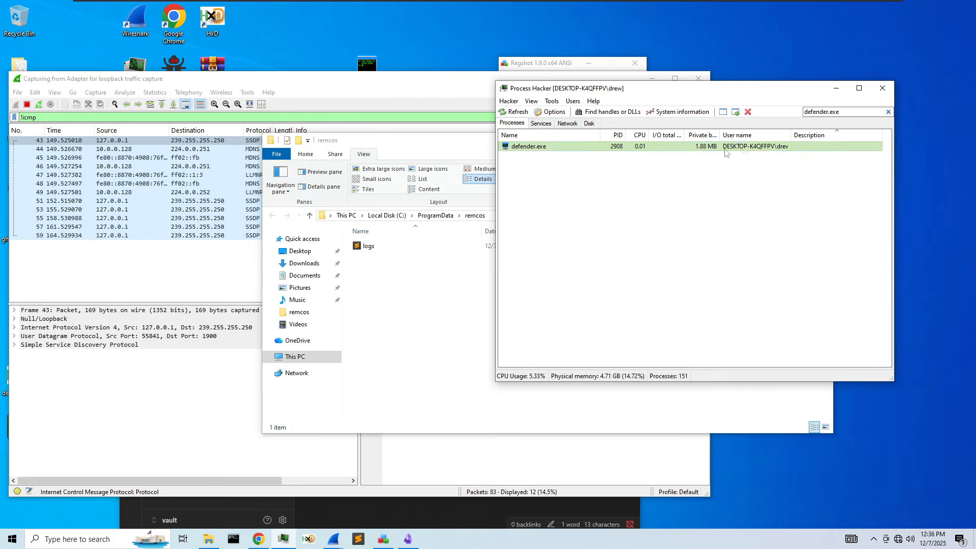
right_click(669, 149)
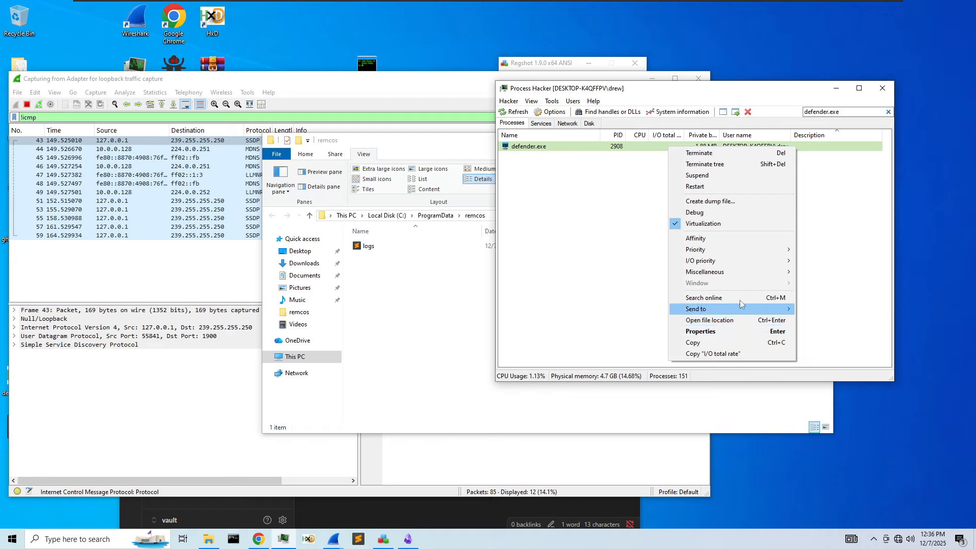
click(710, 200)
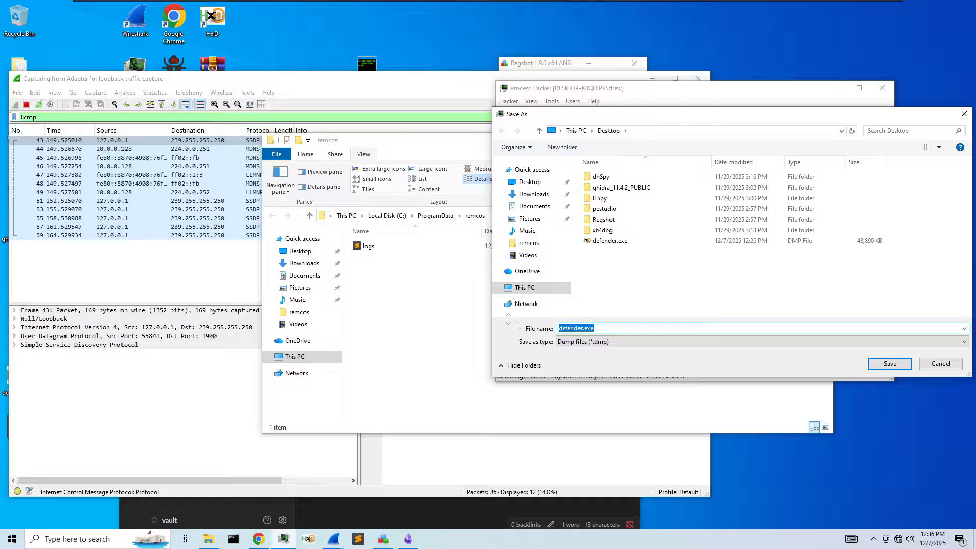
text(defender2)
key(Return)
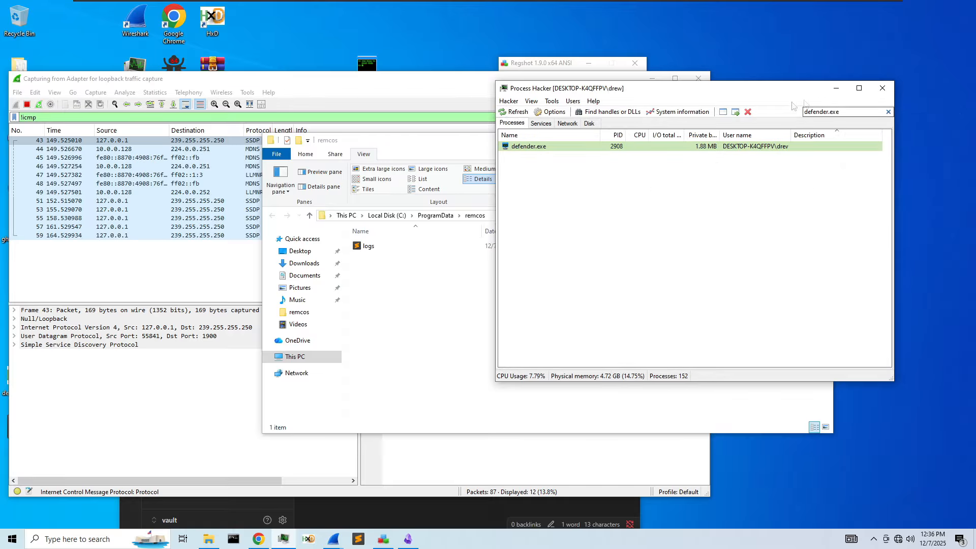
- Minimize Process Hacker, reposition the capture window, and bring up a command prompt
click(836, 88)
drag(343, 83, 642, 60)
click(234, 539)
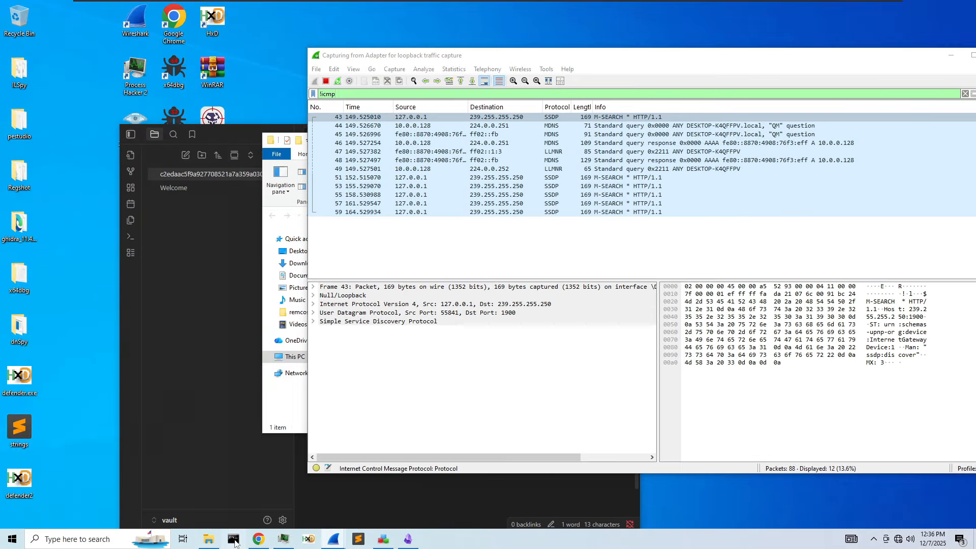
- Run cd Desktop and strings -n 5 defender2.dmp >> strings2.txt, then open strings2.txt
text(cd De)
key(Tab)
key(Return)
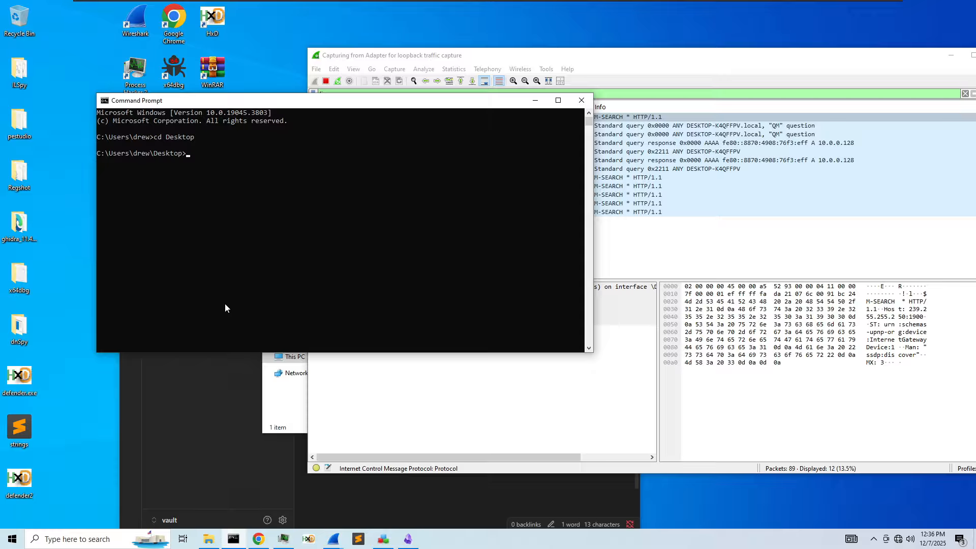
text(strings -n 5 def)
key(Tab)
key(Tab)
text(xt)
key(Return)
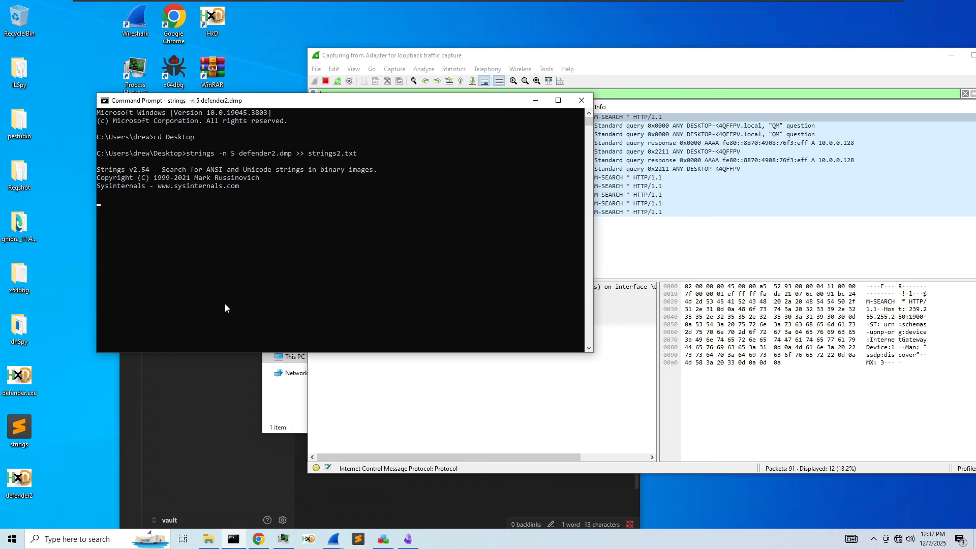
double_click(58, 22)
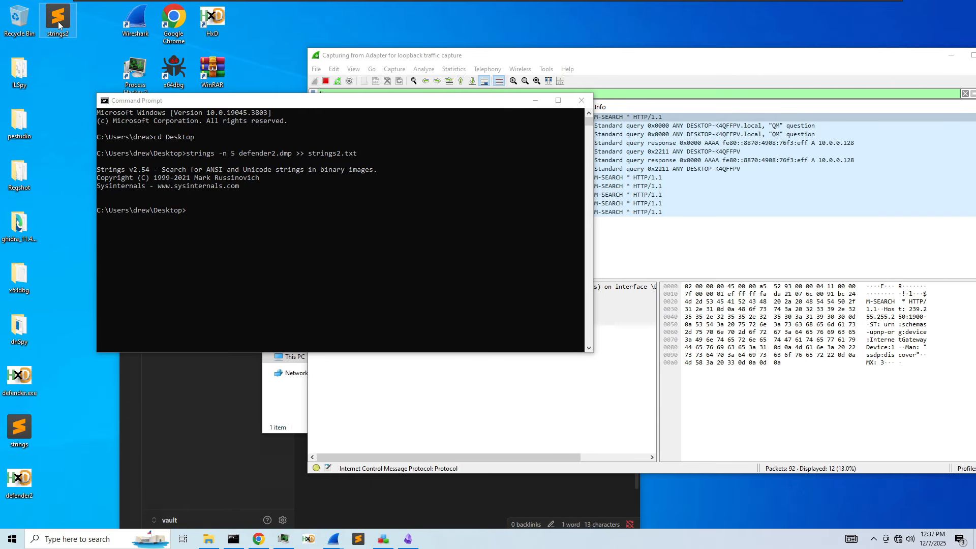
- Search strings2.txt for .zip and step through the matches
drag(856, 122, 853, 163)
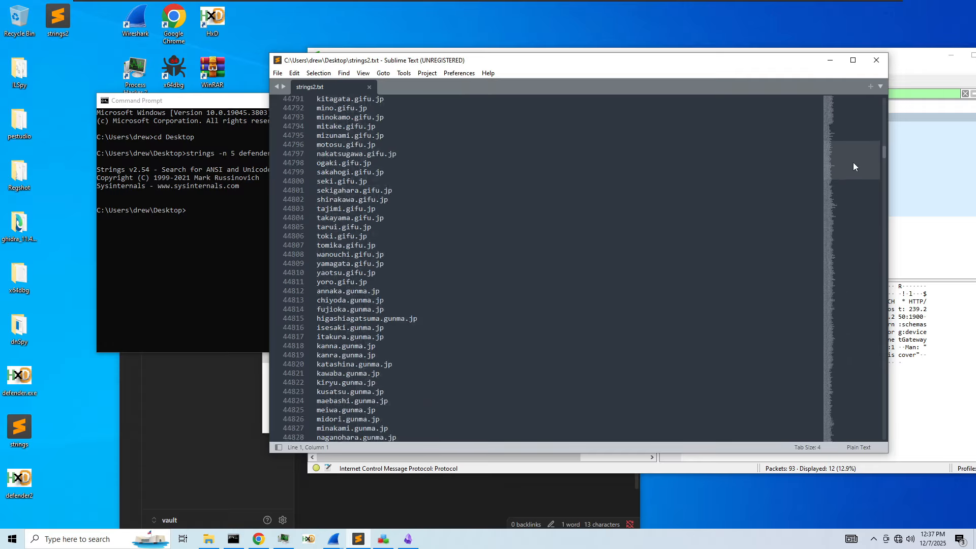
key(ctrl+f)
text(zip)
key(Home)
text(.)
key(Return)
key(Return)
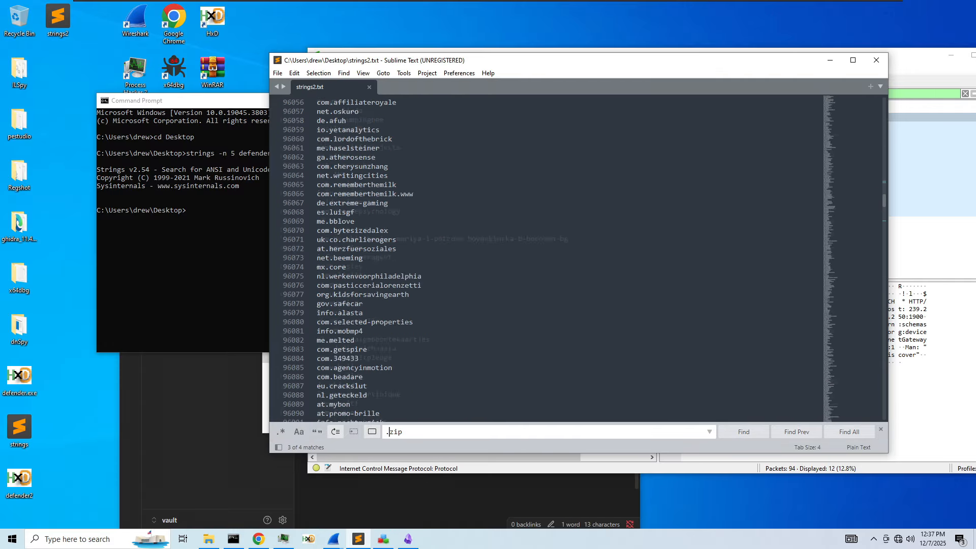
key(Return)
key(Return)
key(Return)
key(Return)
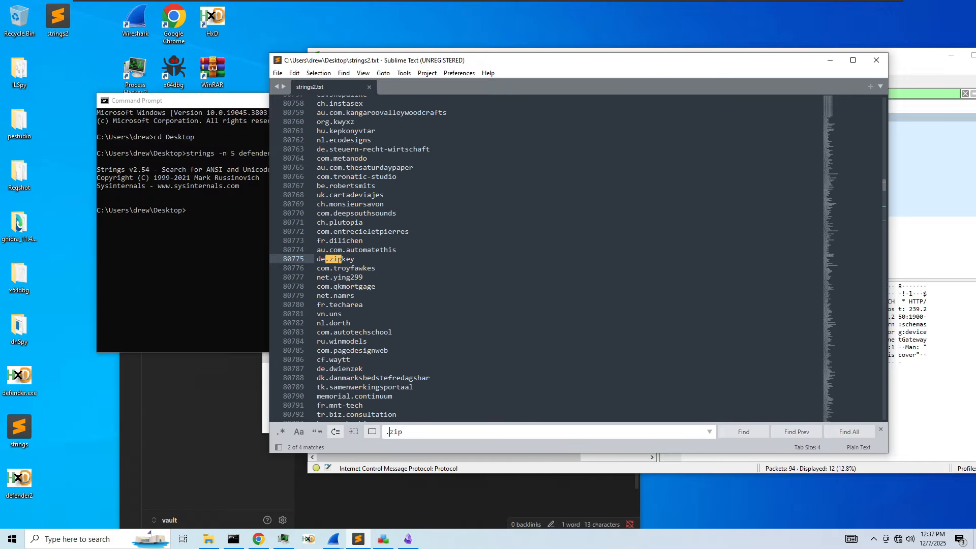
key(Return)
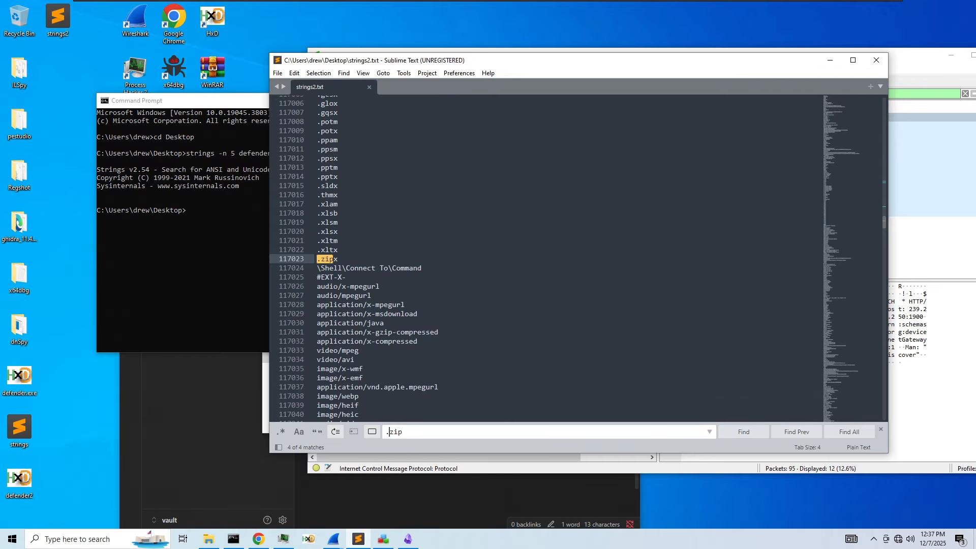
- Copy the C2 IP from the Obsidian note and search strings2.txt for 45.88.186.253
scroll(546, 258, down, 15)
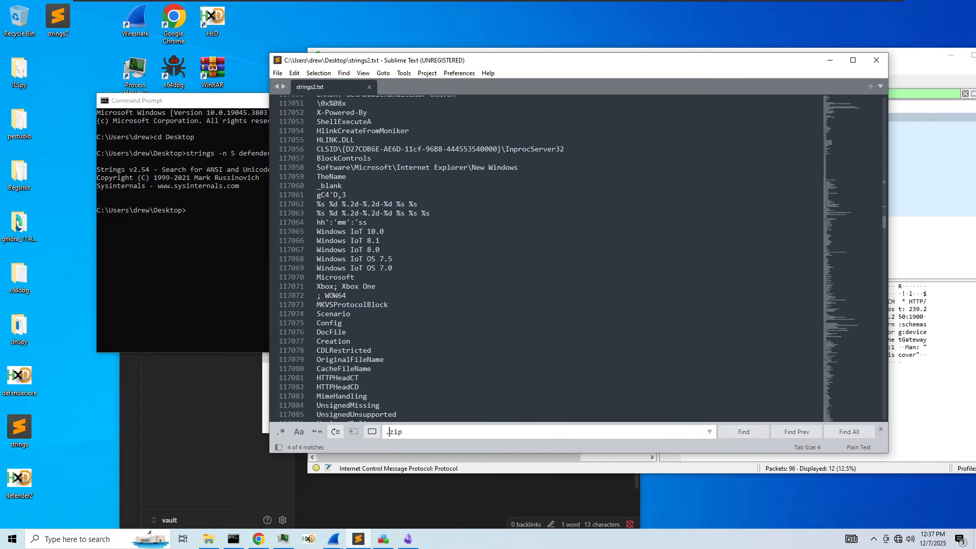
scroll(856, 201, down, 6)
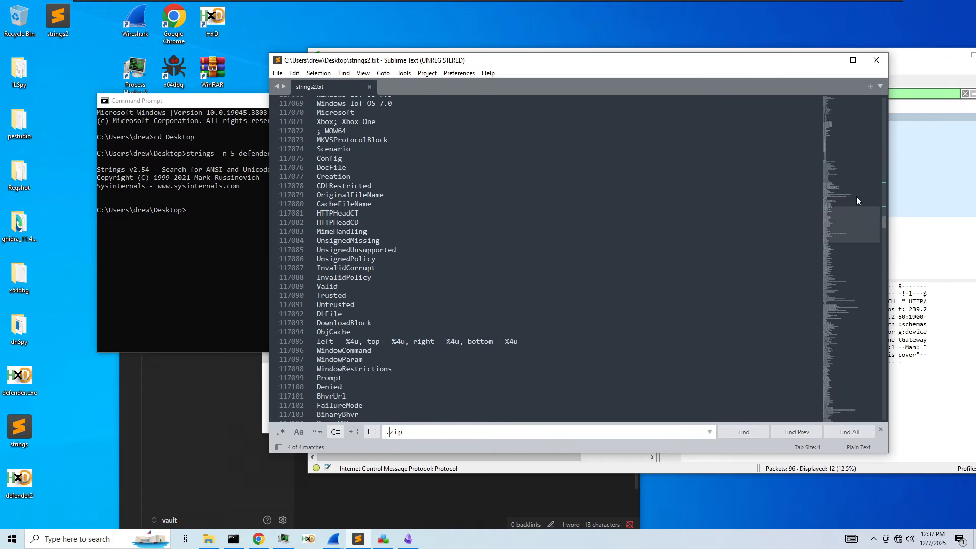
drag(849, 207, 849, 374)
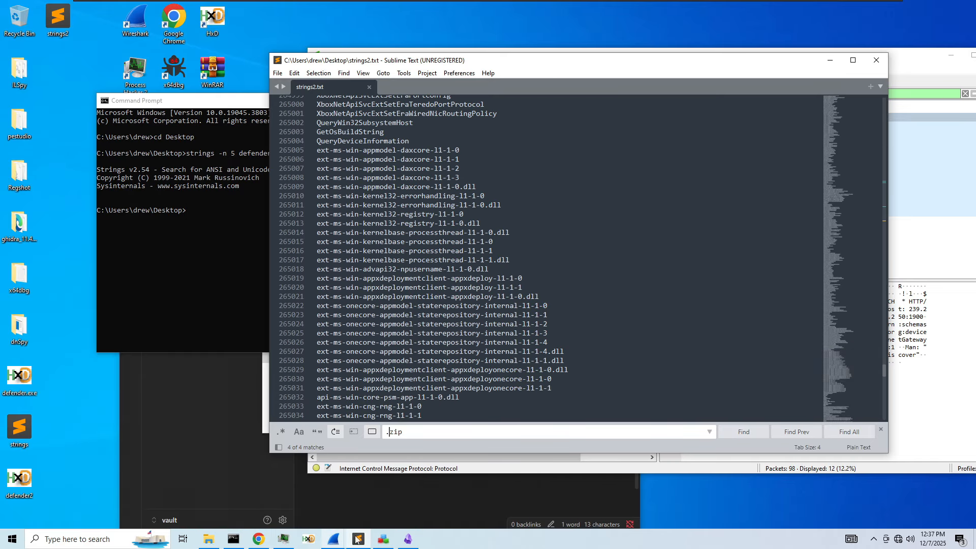
click(404, 538)
key(ctrl+c)
click(681, 369)
key(ctrl+f)
key(ctrl+v)
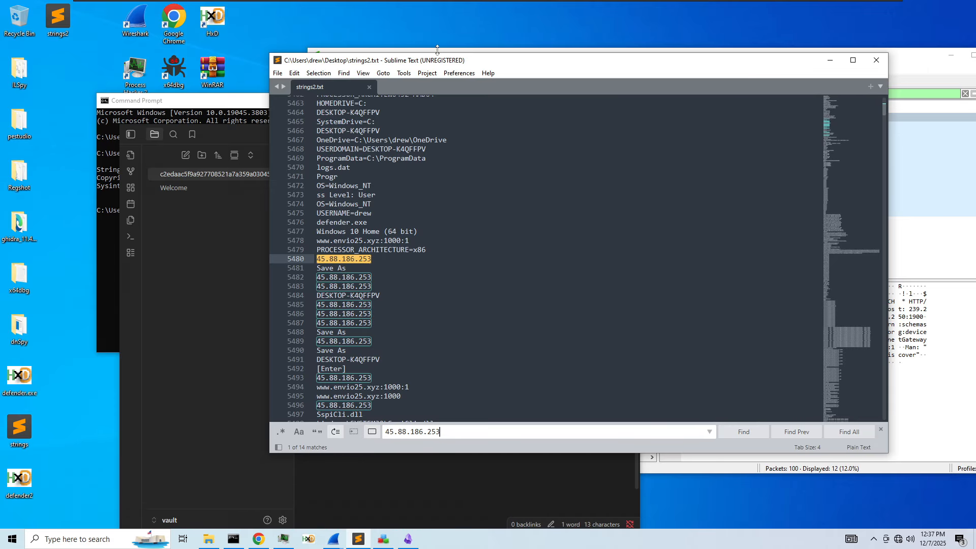
- Search strings.txt for .zip and 45.88.186.253, then close it without saving
double_click(19, 430)
click(418, 201)
text(f32.dll)
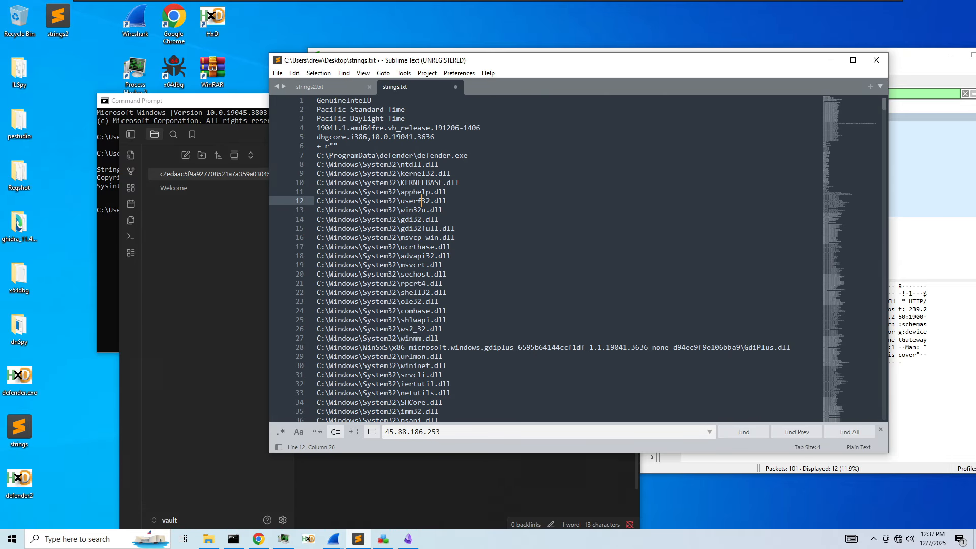
key(ctrl+f)
text(.zip)
click(418, 201)
key(ctrl+f)
key(ctrl+v)
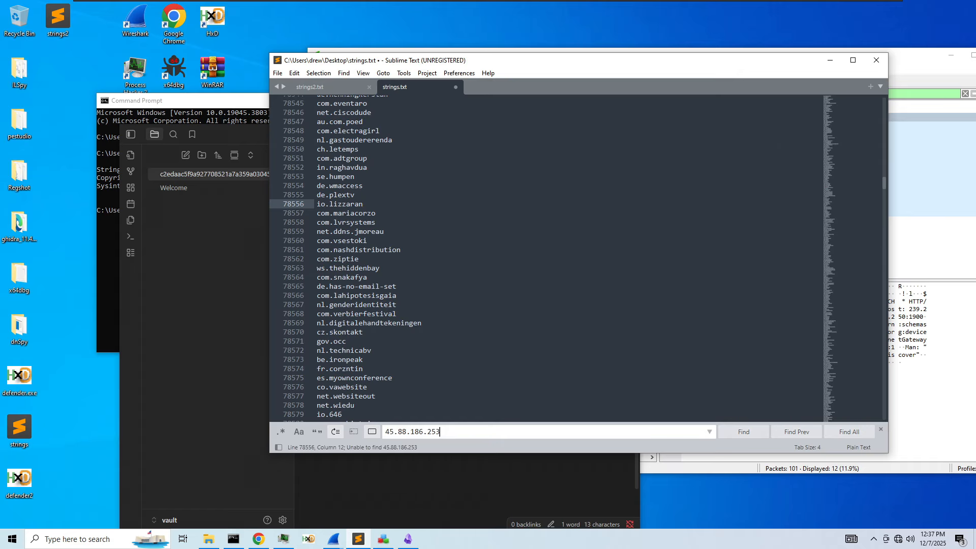
click(455, 88)
click(504, 306)
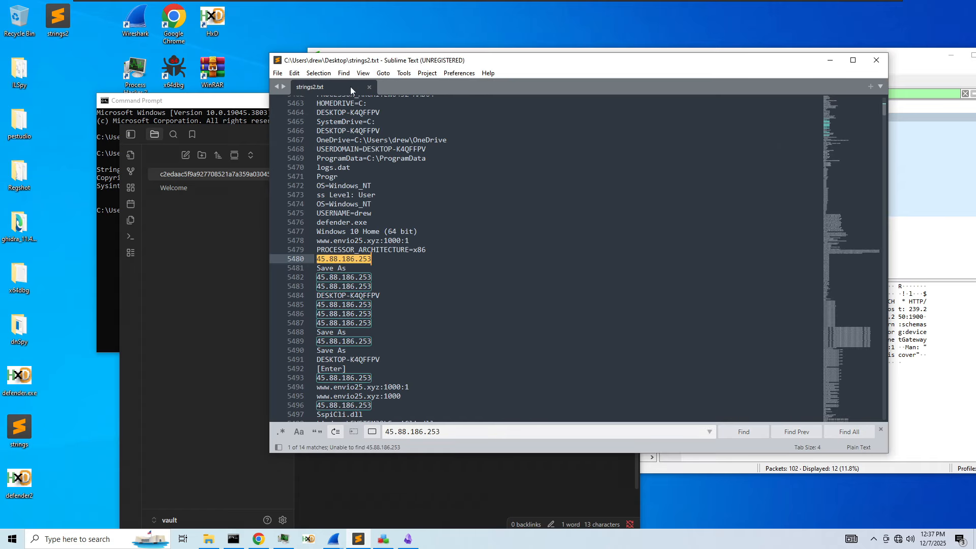
- Return to strings2.txt and scroll through its 14 IP matches
scroll(546, 259, down, 3)
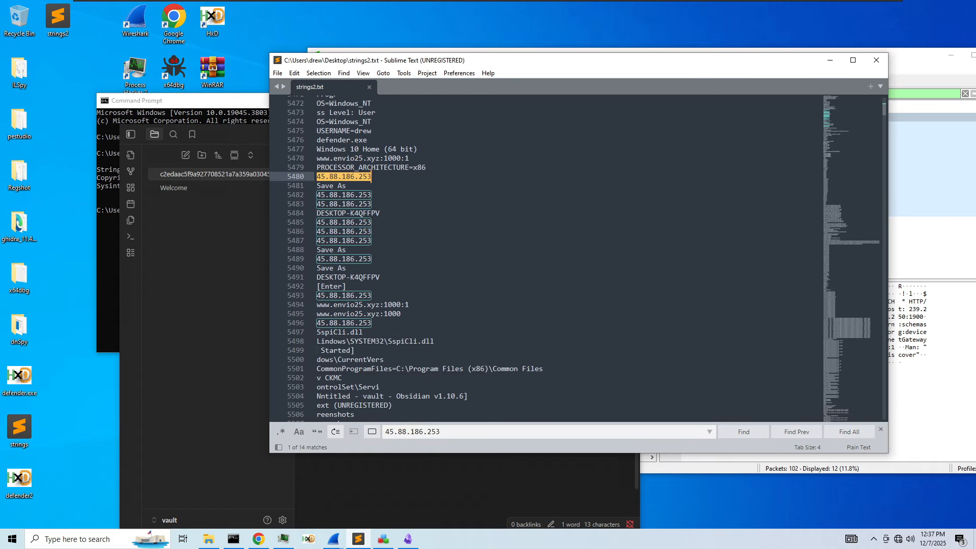
click(368, 288)
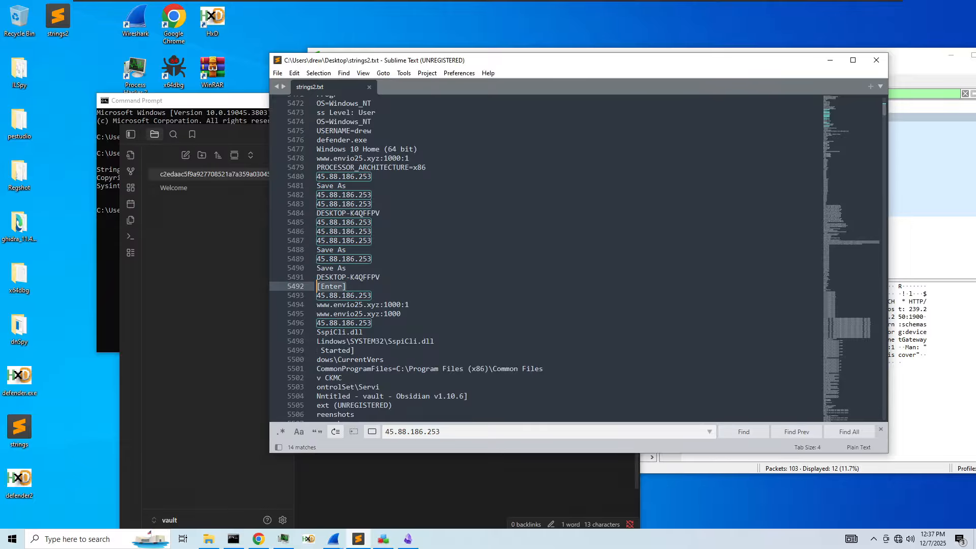
scroll(574, 258, up, 1)
click(926, 184)
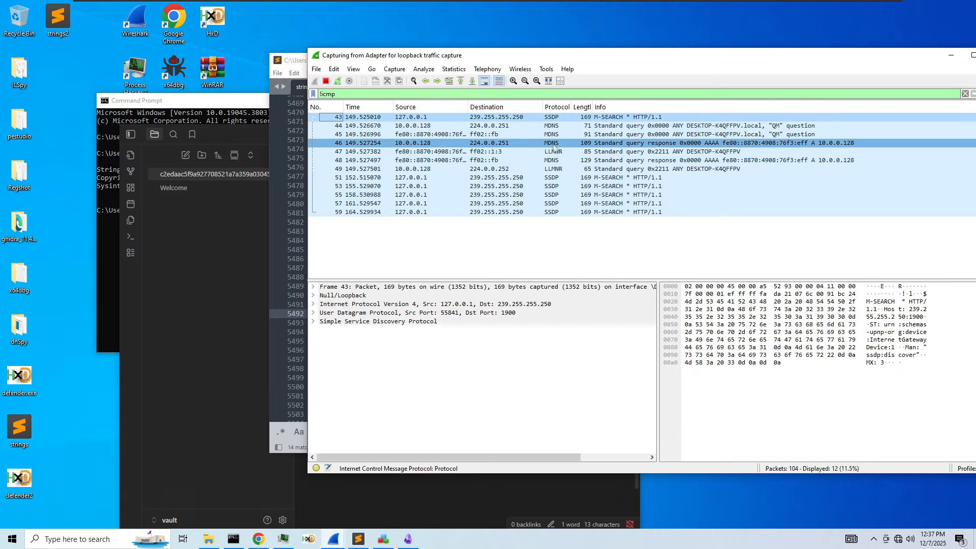
- Replace the loopback capture's !icmp filter with ip.addr == 45.88.186.253, which shows no packets
drag(495, 51, 495, 97)
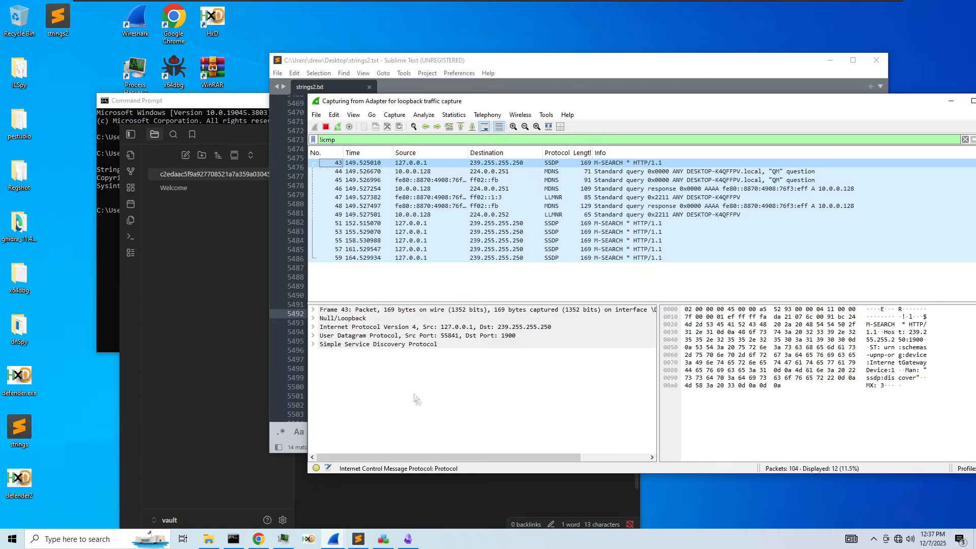
click(460, 140)
key(ctrl+a)
key(BackSpace)
key(Return)
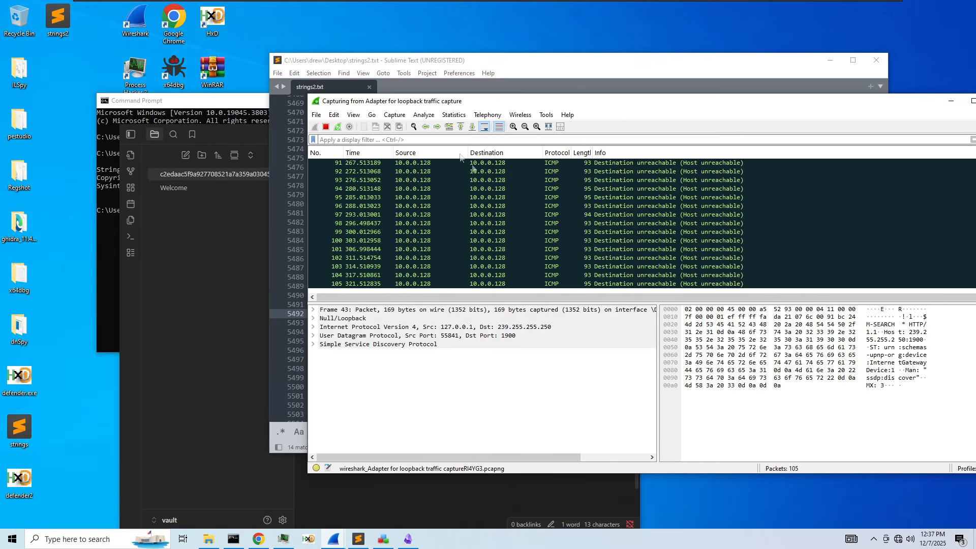
text(ip.addr)
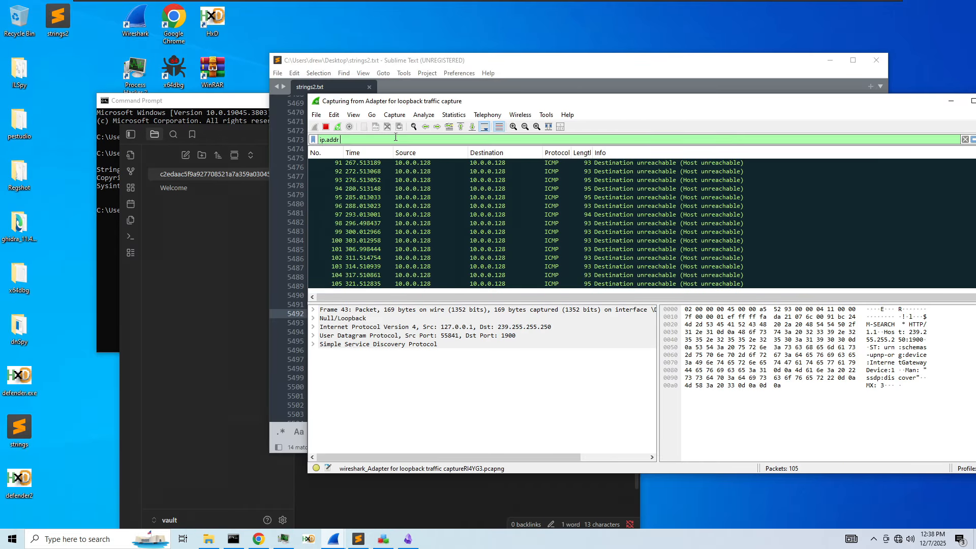
key(ctrl+v)
key(Return)
key(ctrl+a)
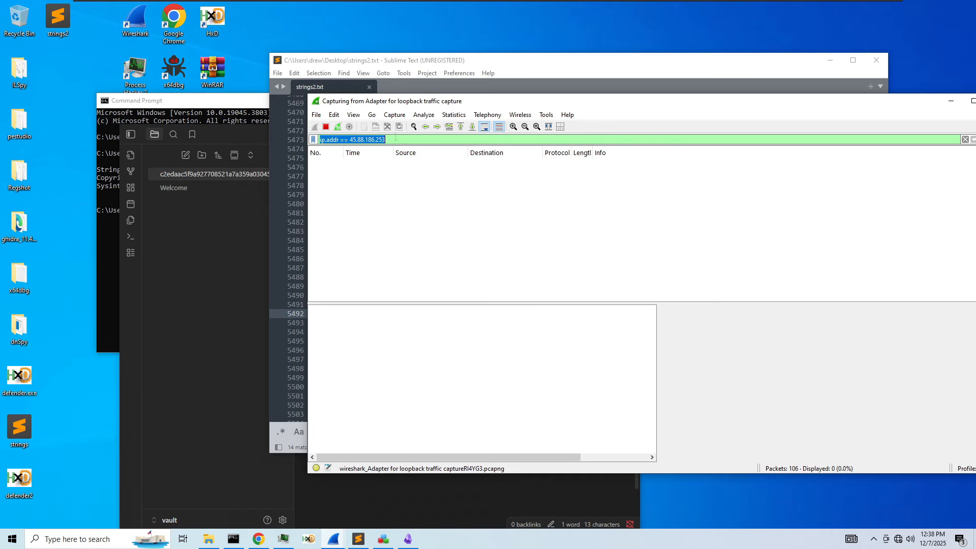
- Apply the same IP filter to the Ethernet0 capture, then change it to !arp
mouse_move(349, 538)
click(281, 495)
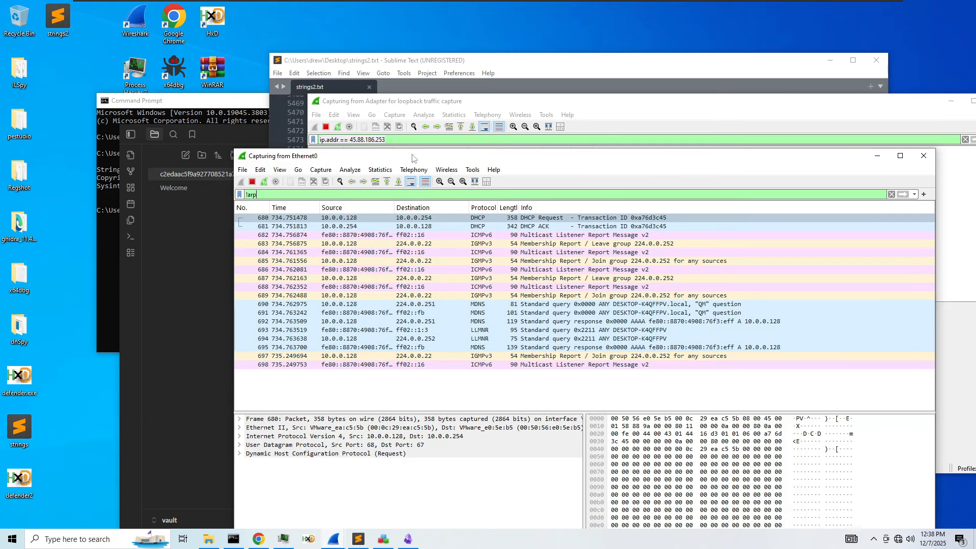
key(Return)
key(ctrl+a)
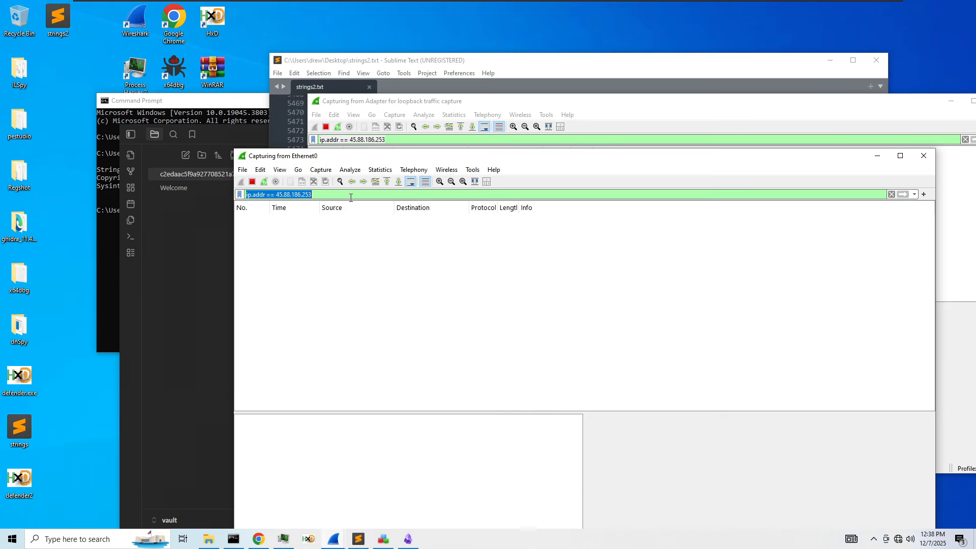
text(!ARP)
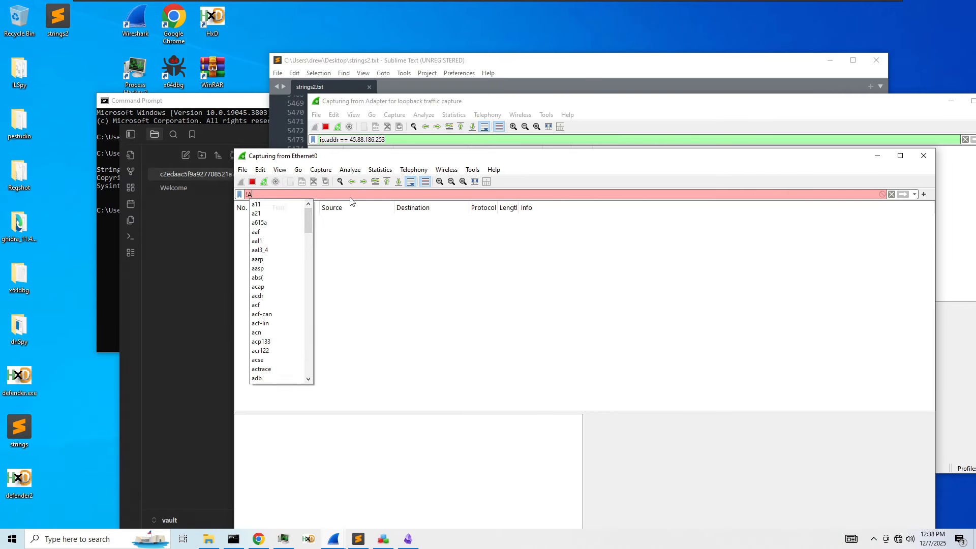
key(BackSpace)
key(BackSpace)
key(BackSpace)
text(arp)
key(Return)
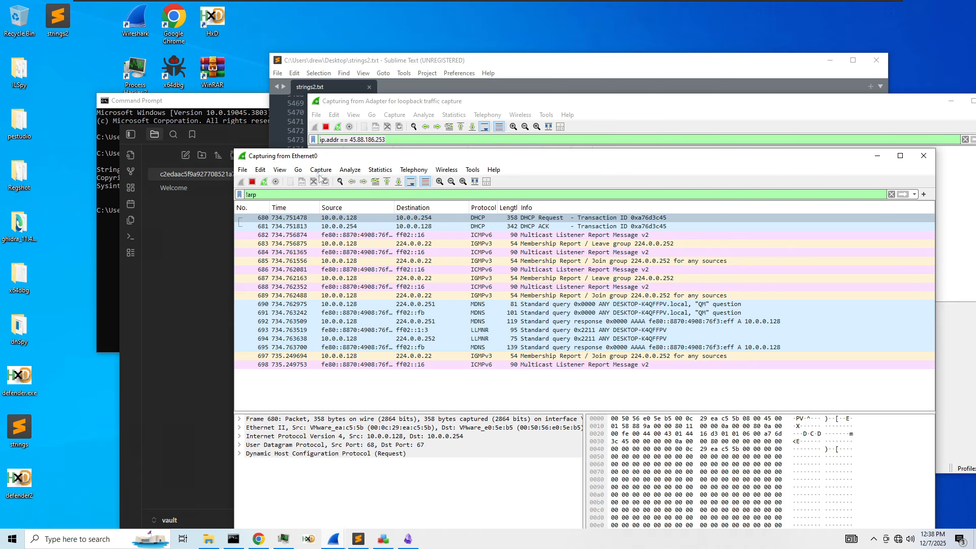
click(429, 61)
- Scroll strings2.txt past the Screenshots entry on line 5517 down to line 5574
scroll(546, 258, down, 3)
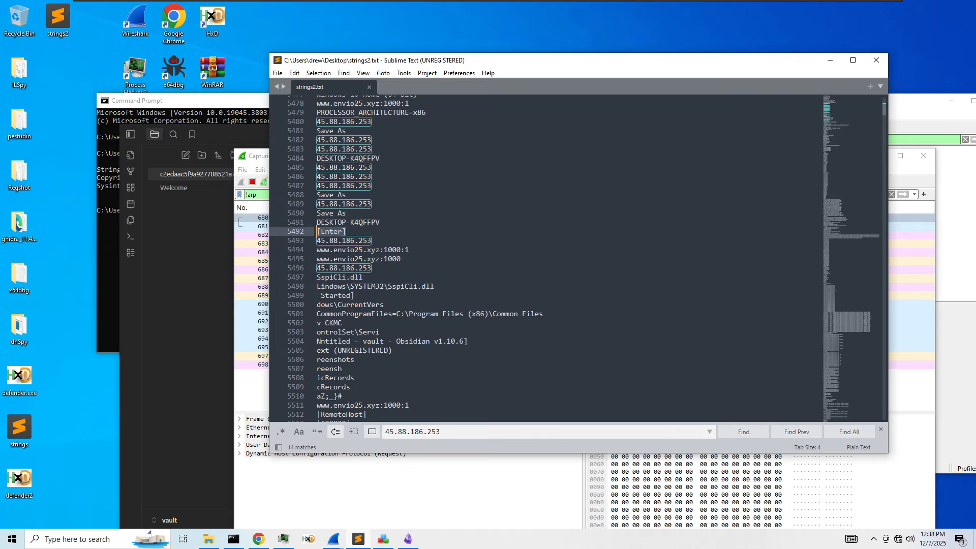
scroll(546, 258, down, 8)
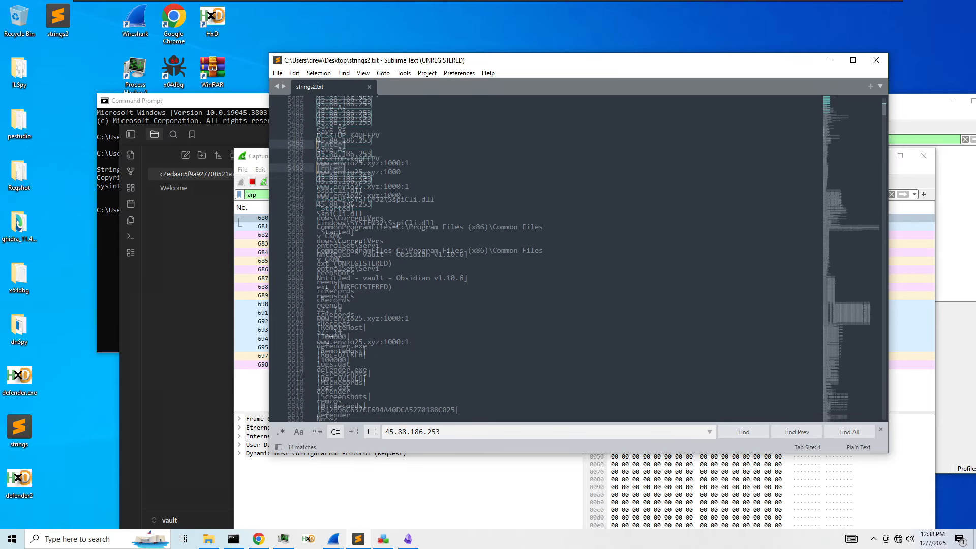
double_click(351, 242)
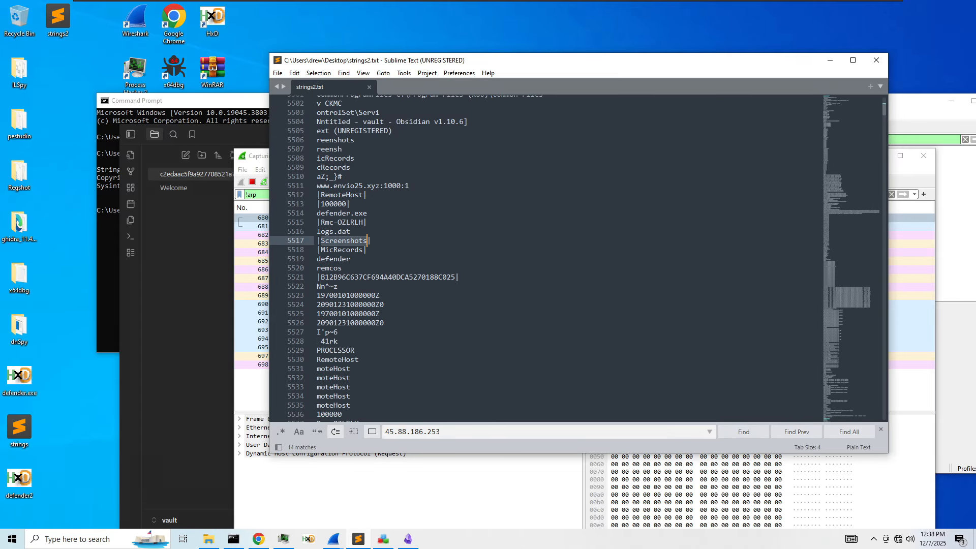
scroll(546, 259, down, 10)
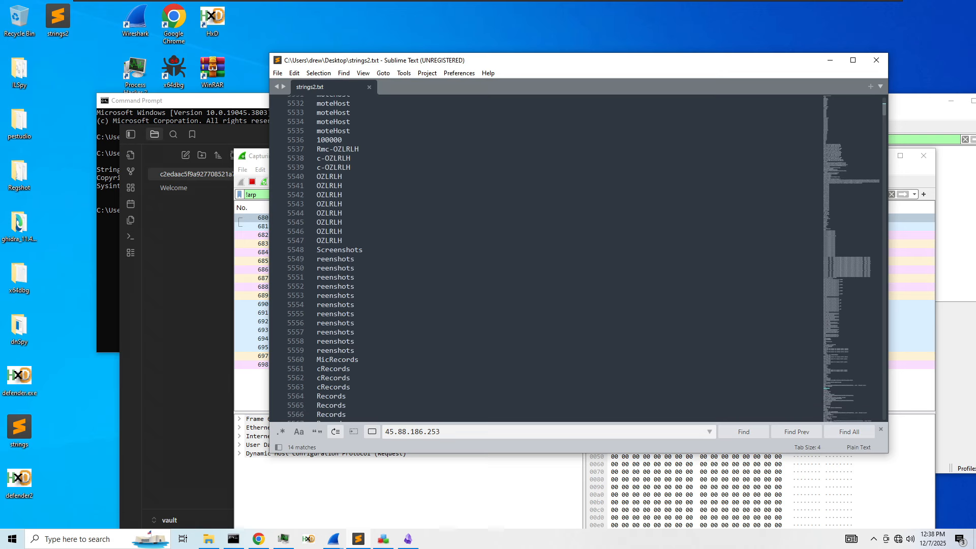
scroll(546, 258, down, 6)
drag(468, 323, 302, 328)
key(ctrl+c)
click(442, 359)
- Copy the AppData\Local\Temp path from line 5574 and paste it into Windows Search
drag(472, 332, 317, 324)
drag(334, 323, 468, 324)
key(ctrl+c)
click(77, 539)
key(ctrl+v)
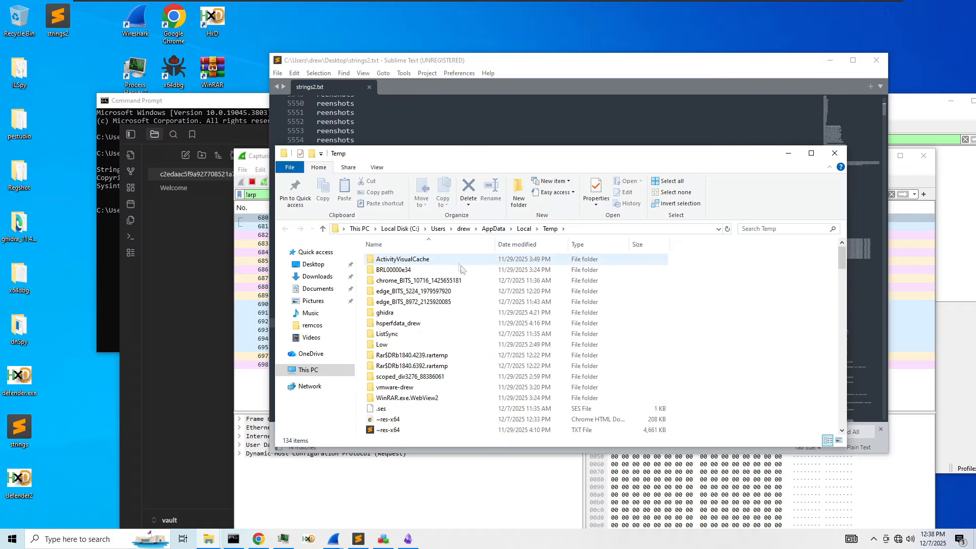
- Sort the Temp folder newest first and open wct777F.tmp with Sublime Text
scroll(439, 347, down, 5)
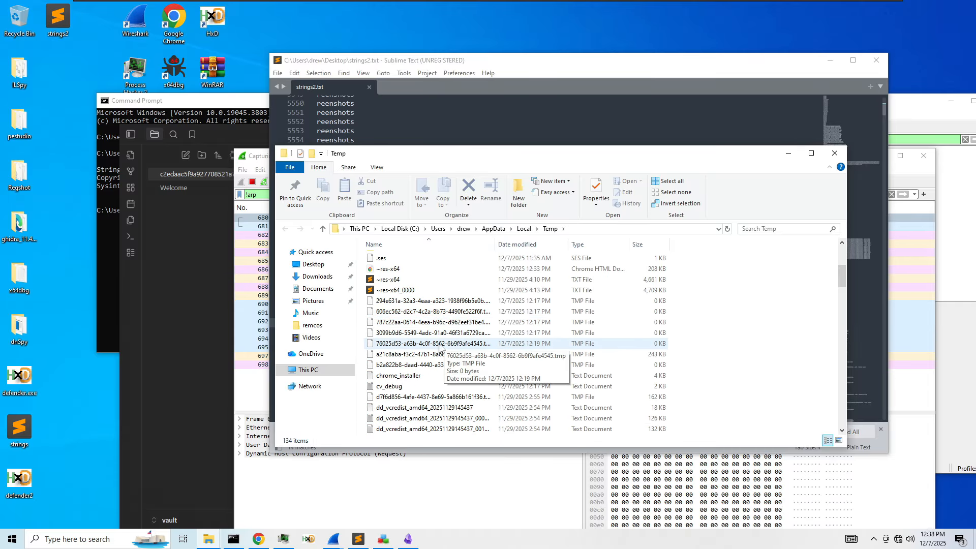
scroll(439, 347, down, 18)
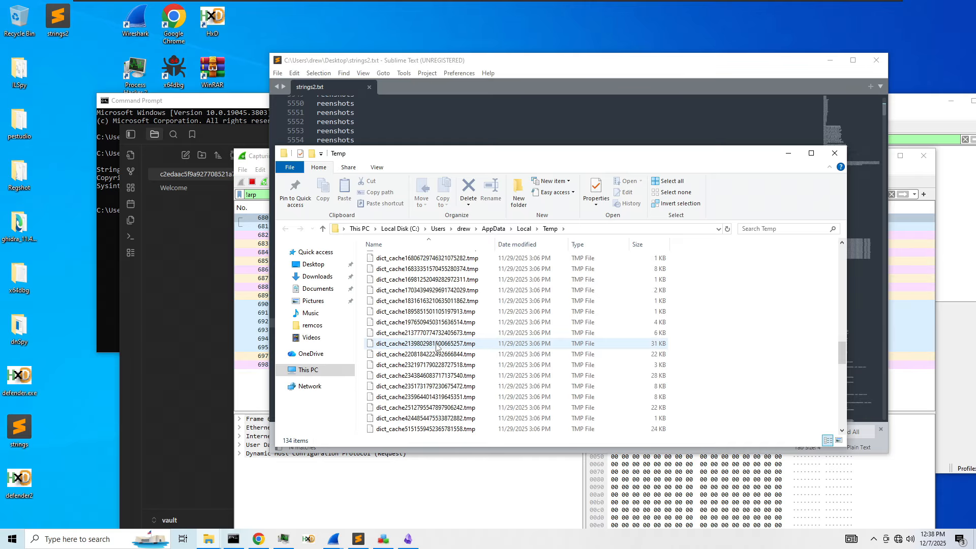
scroll(436, 347, down, 15)
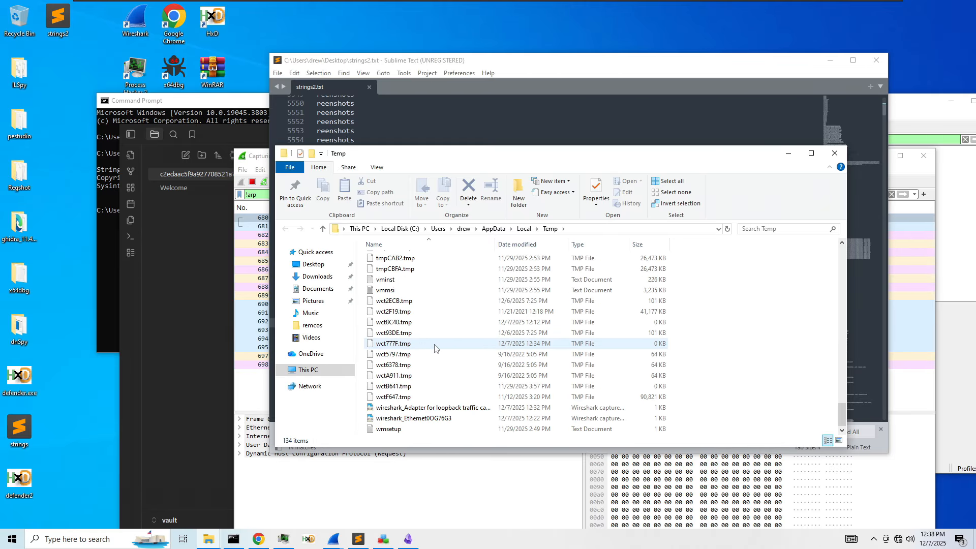
scroll(434, 356, up, 1)
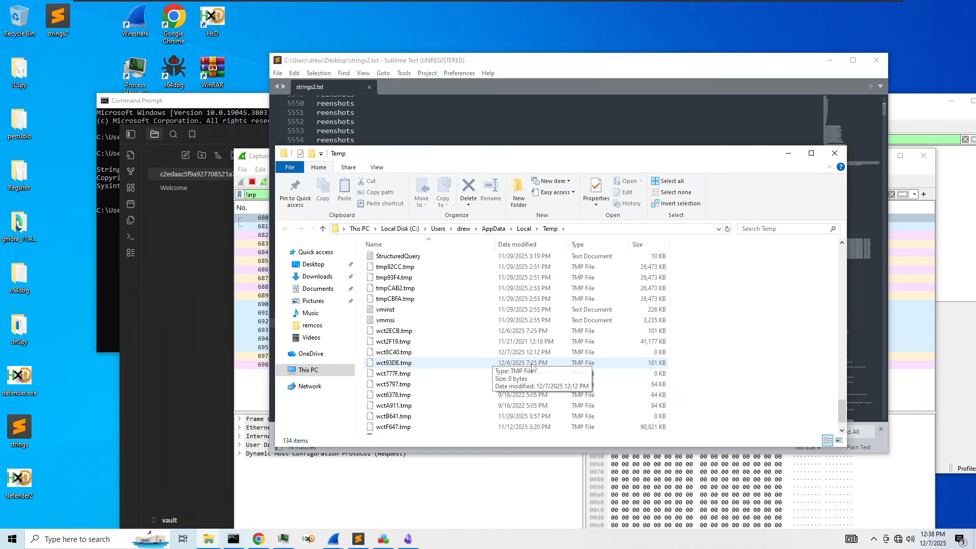
click(529, 244)
click(518, 260)
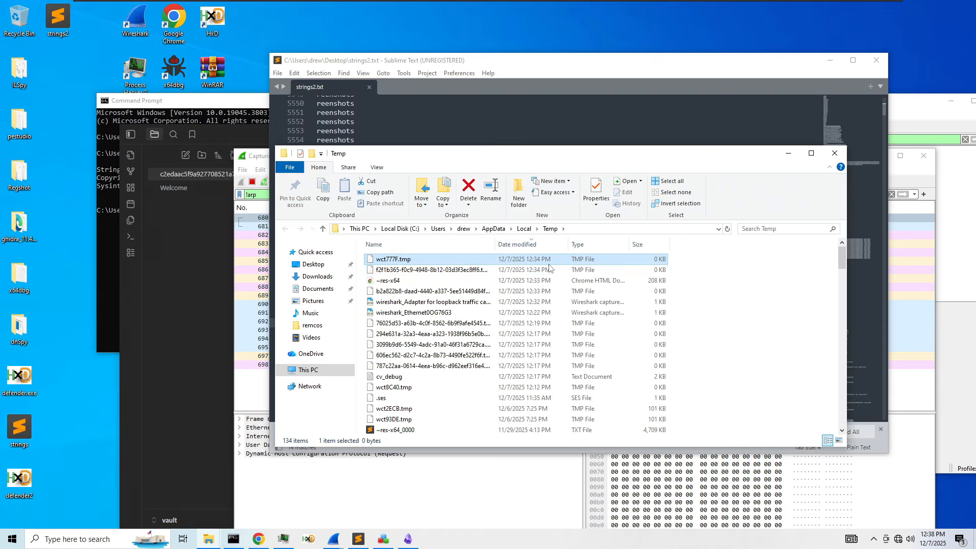
right_click(549, 265)
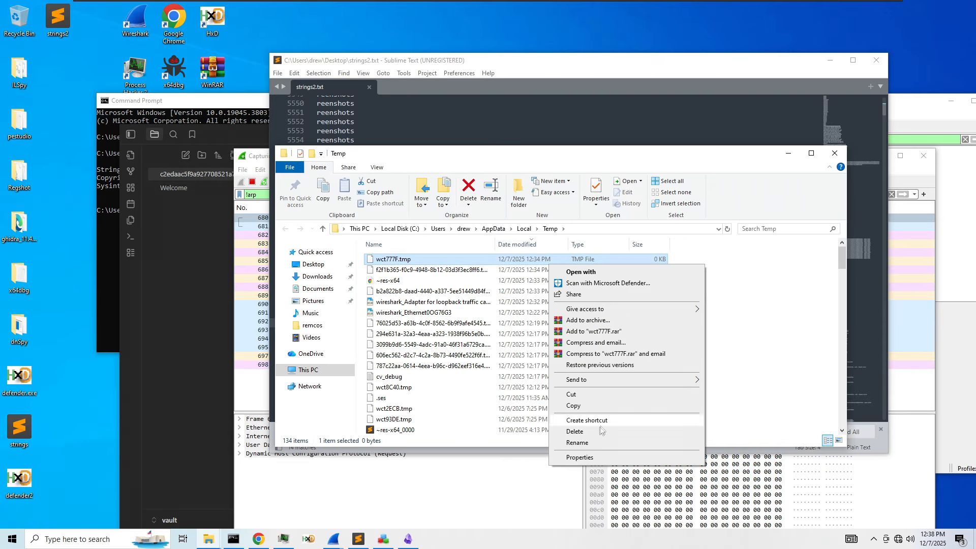
click(580, 272)
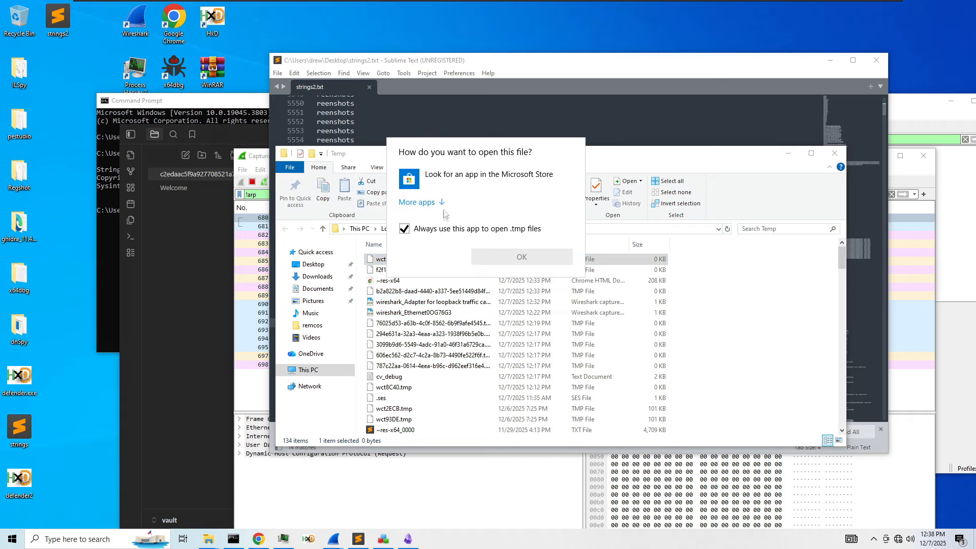
double_click(409, 331)
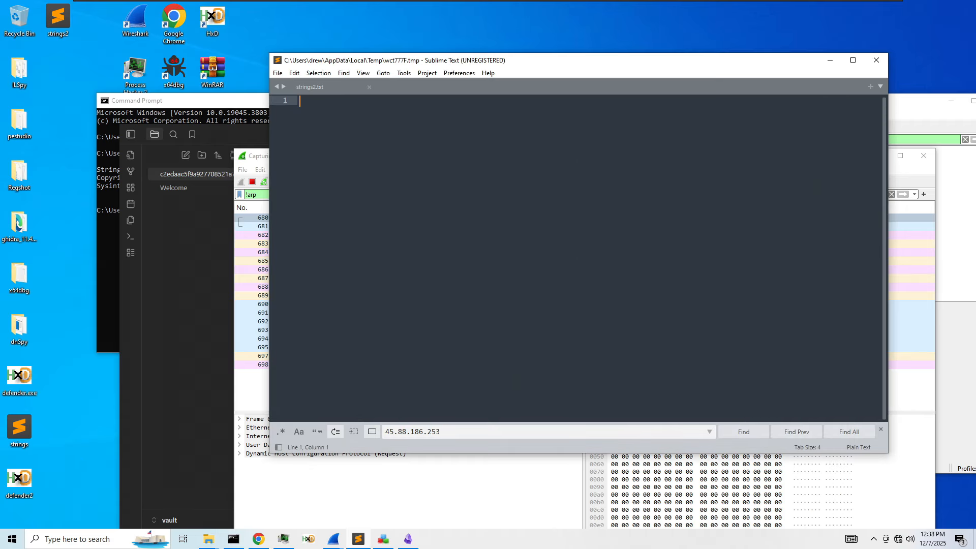
- Close the empty wct777F file and inspect then close temp file f2f1b365-f0c9-4948-8b12-03d3f3ec8ff6
click(456, 87)
drag(447, 60, 757, 144)
double_click(454, 271)
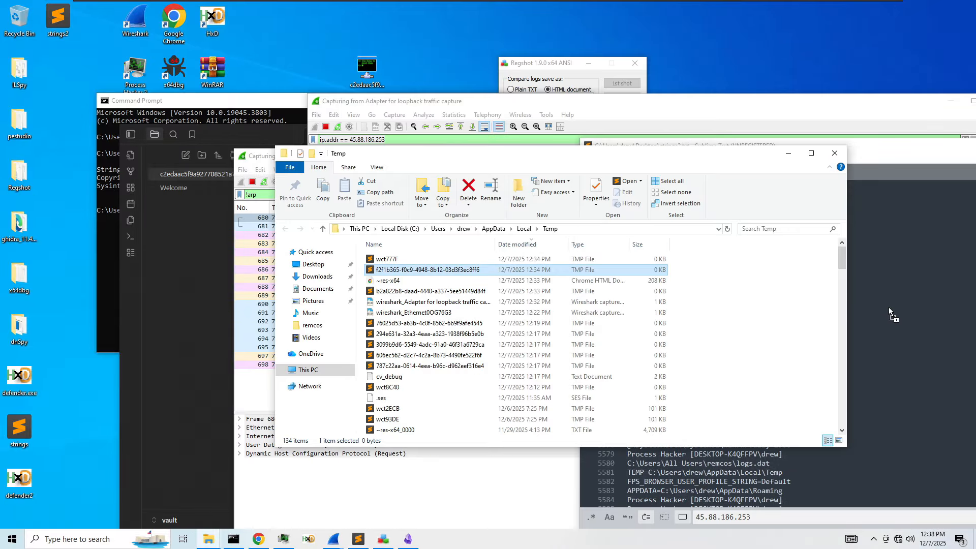
click(810, 173)
- Open the Regshot report ~res-x64.htm and scroll through its deleted and added registry keys
drag(387, 281, 941, 284)
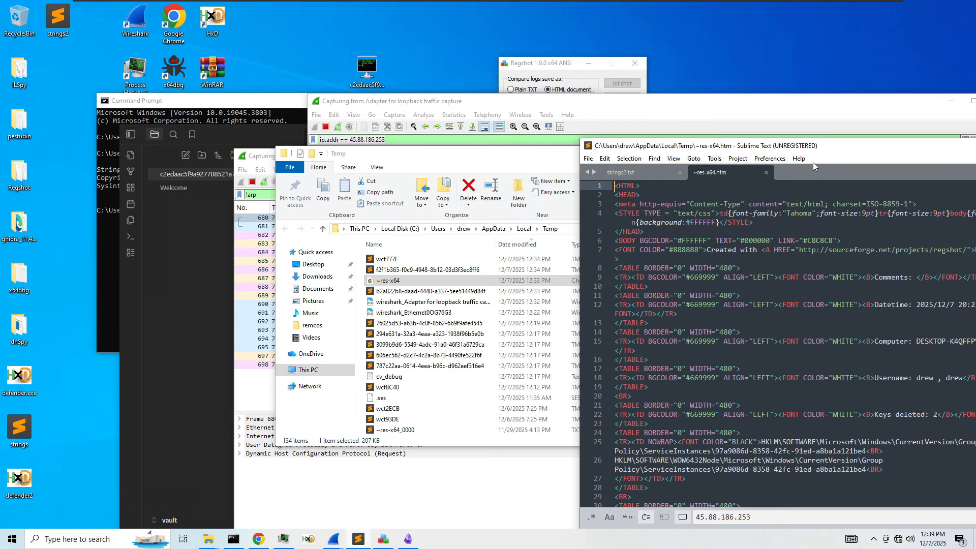
drag(777, 148, 532, 127)
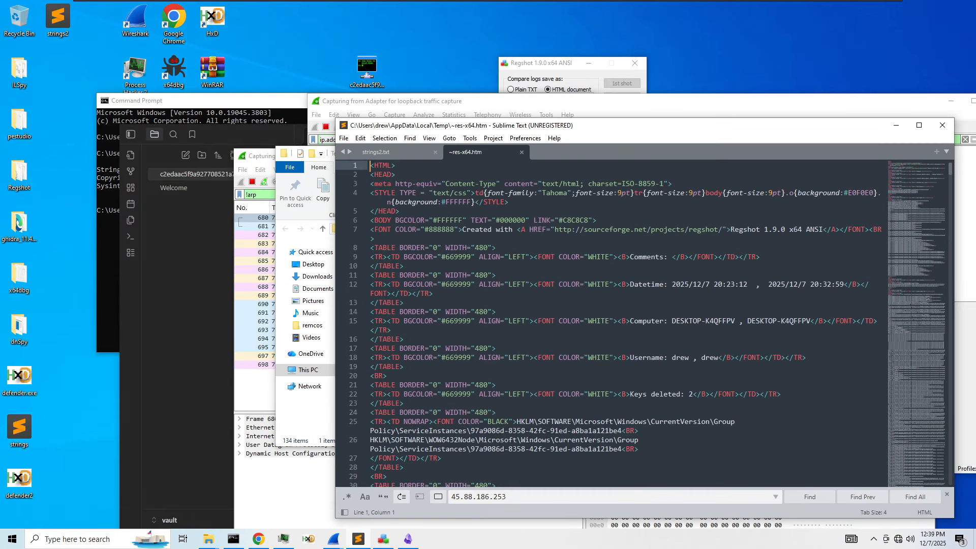
scroll(609, 325, down, 5)
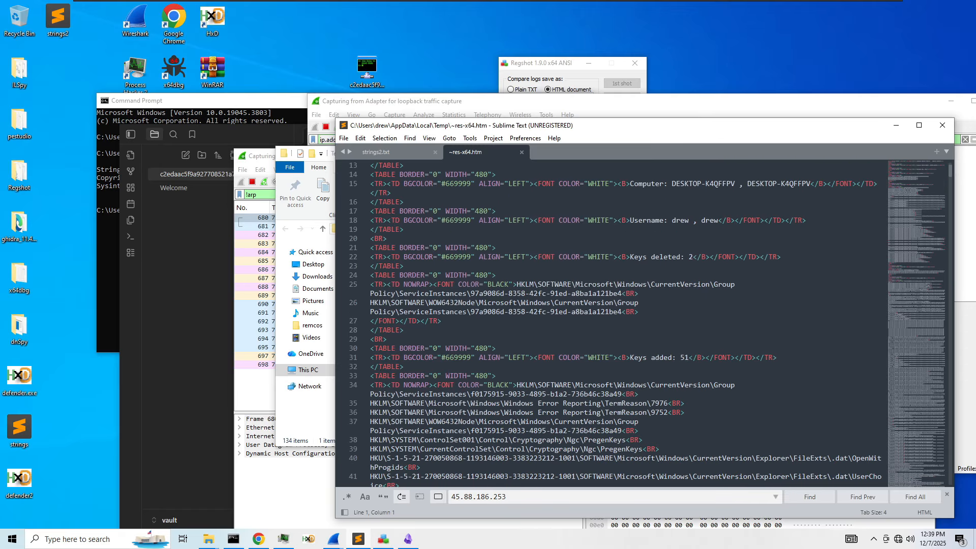
scroll(610, 325, down, 10)
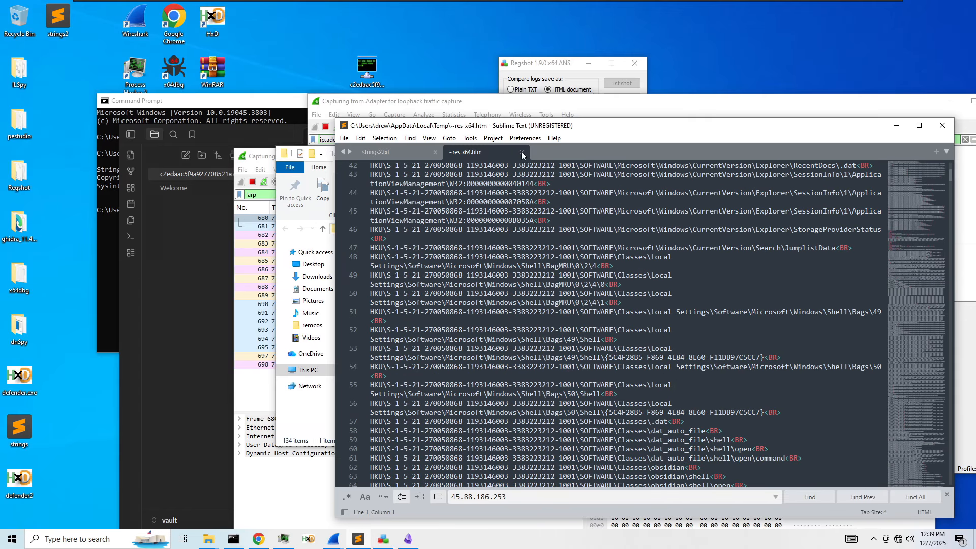
- Close the Regshot report and open temp file b2a822b8-daad-4440-a337-5ee51449d84f in Sublime Text
click(522, 152)
drag(430, 123, 599, 111)
drag(441, 291, 516, 288)
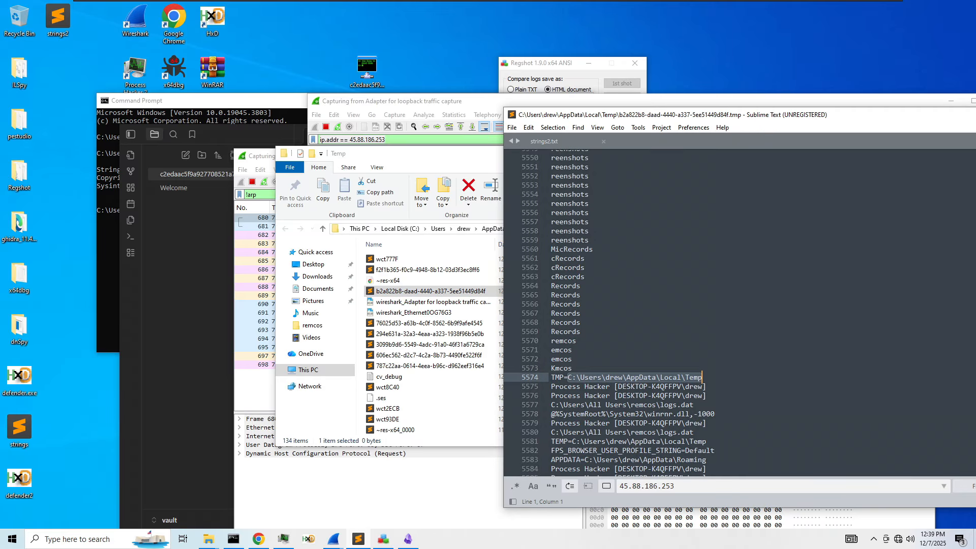
- Set HxD as the app for the b2a822b8 temp file; it fails because the file is in use
click(741, 141)
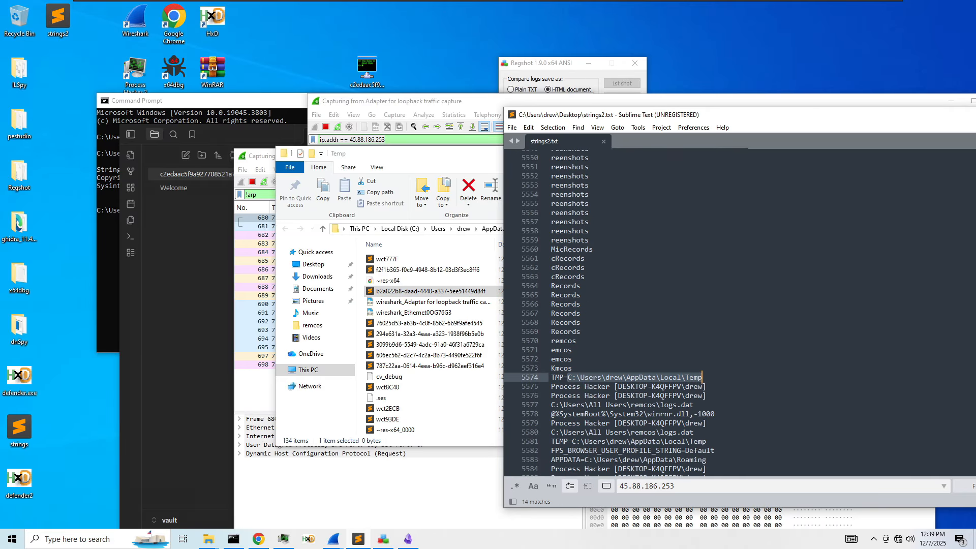
right_click(447, 292)
click(495, 333)
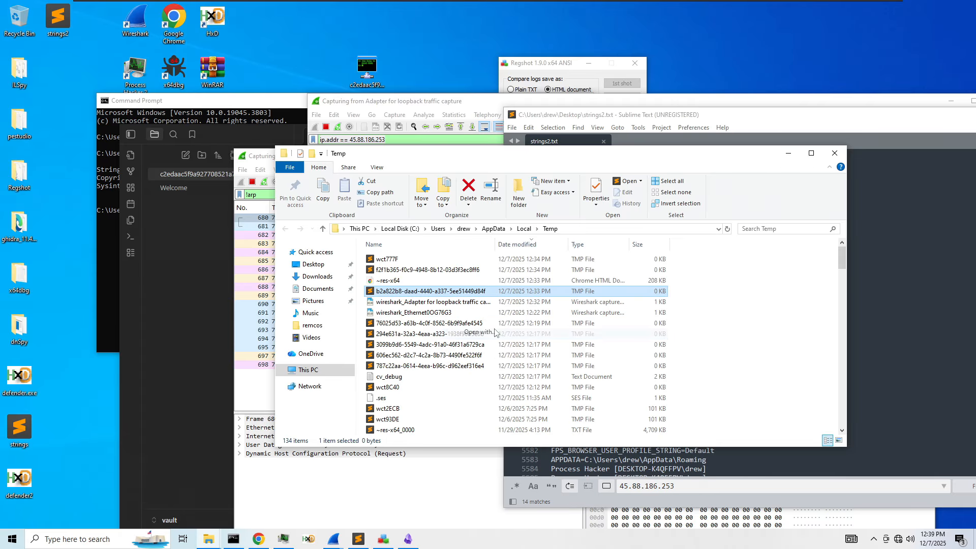
click(420, 225)
double_click(447, 252)
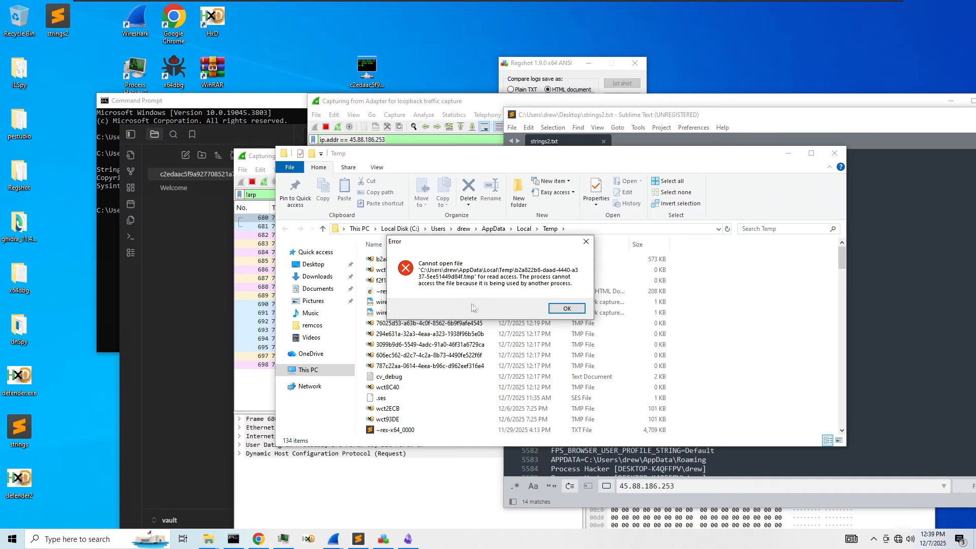
click(562, 311)
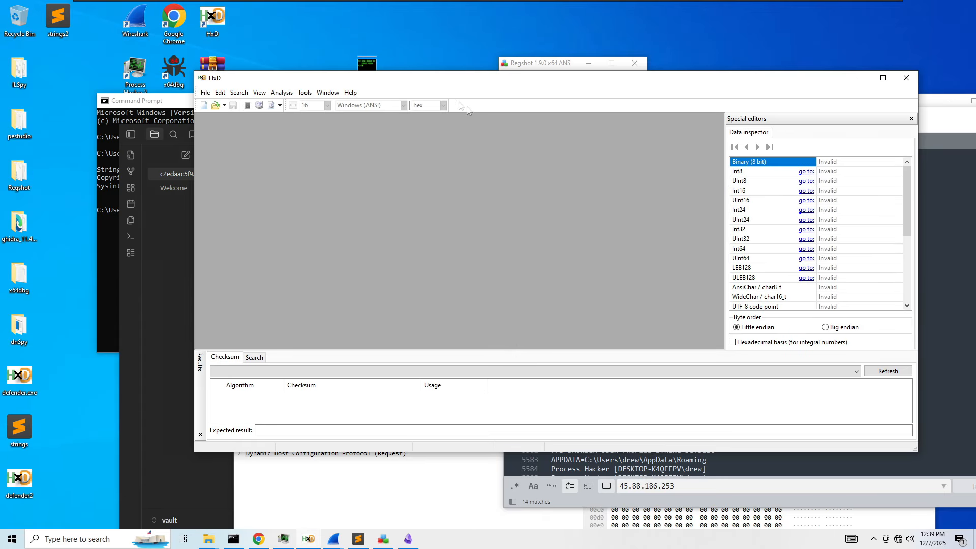
click(906, 77)
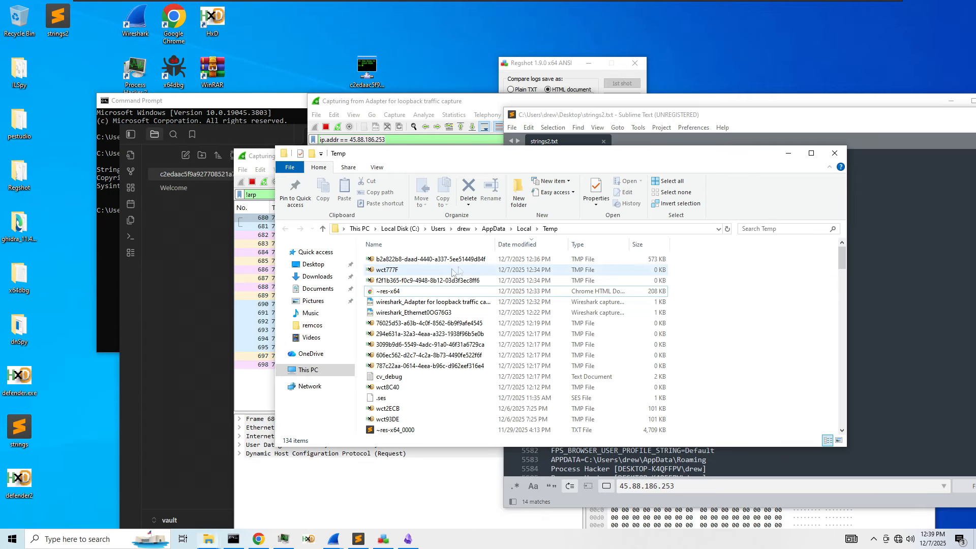
- Try opening the f2f1b365 temp file in HxD and dismiss its in-use error
double_click(423, 282)
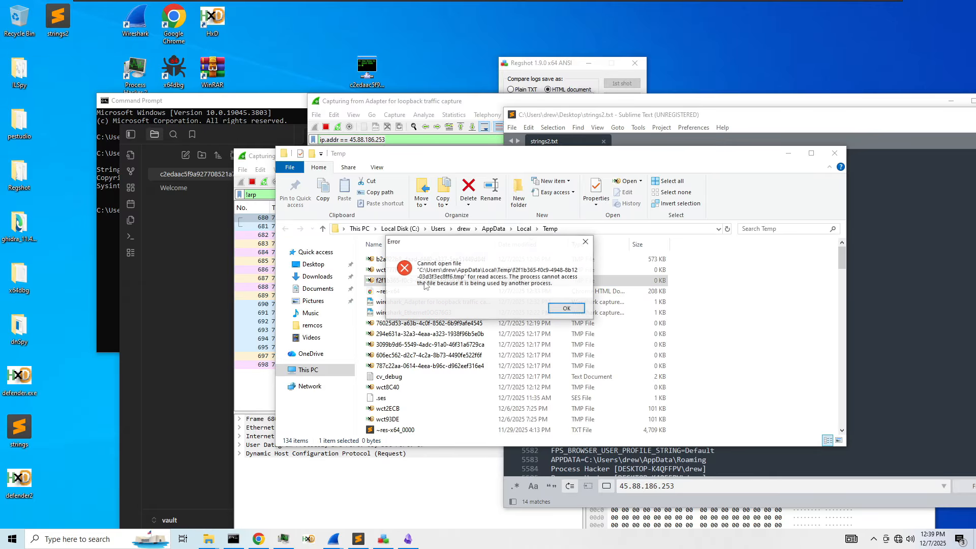
click(564, 309)
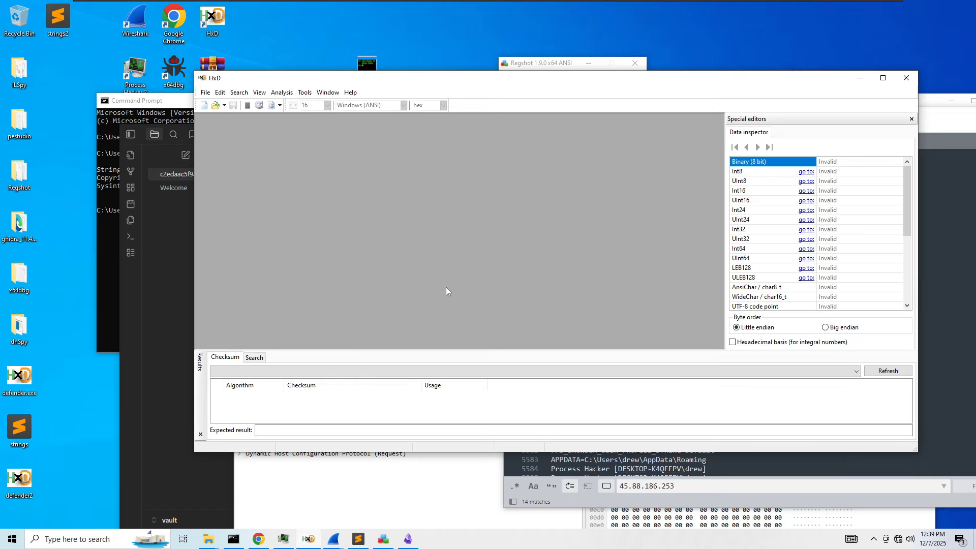
click(906, 77)
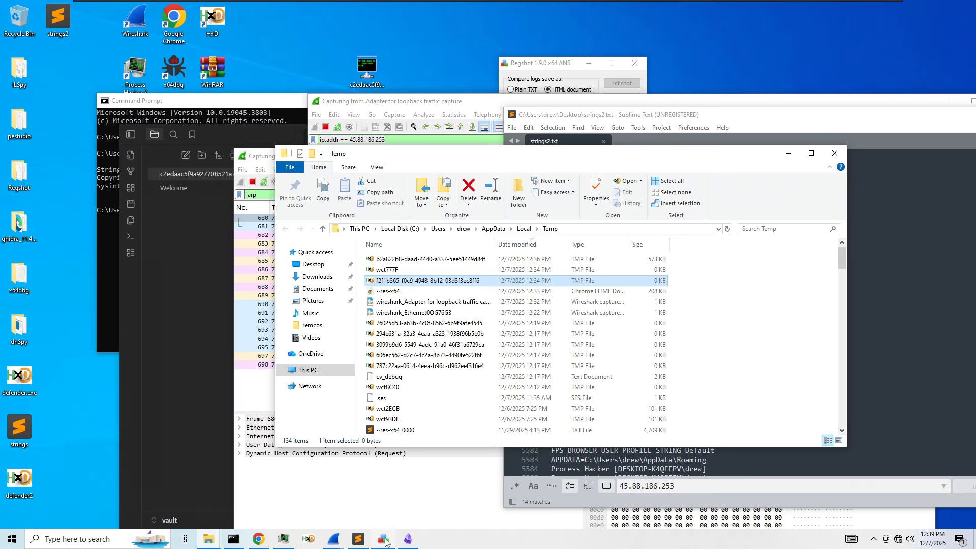
- Check Process Hacker's disk, network and services views, then open defender.exe's properties
click(291, 543)
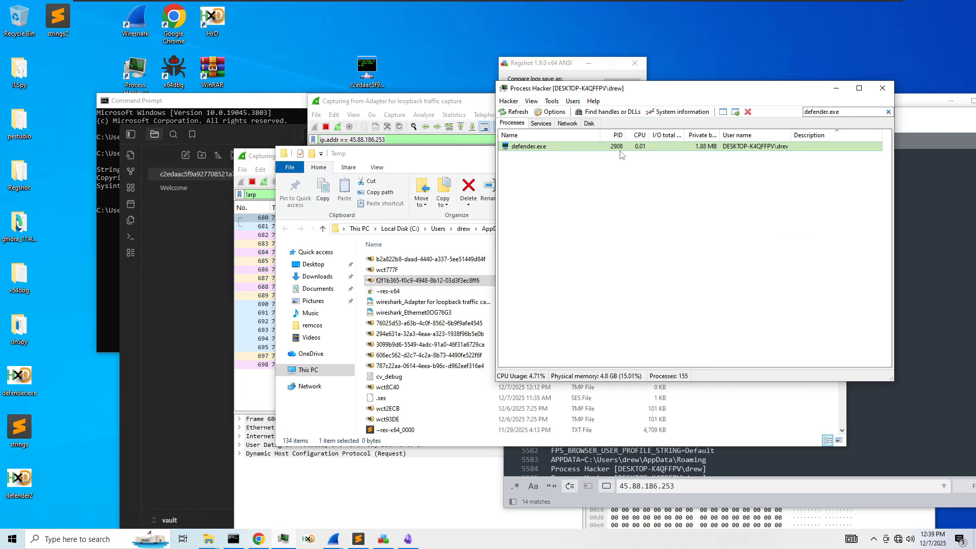
click(589, 124)
click(567, 124)
click(540, 123)
click(512, 124)
right_click(567, 147)
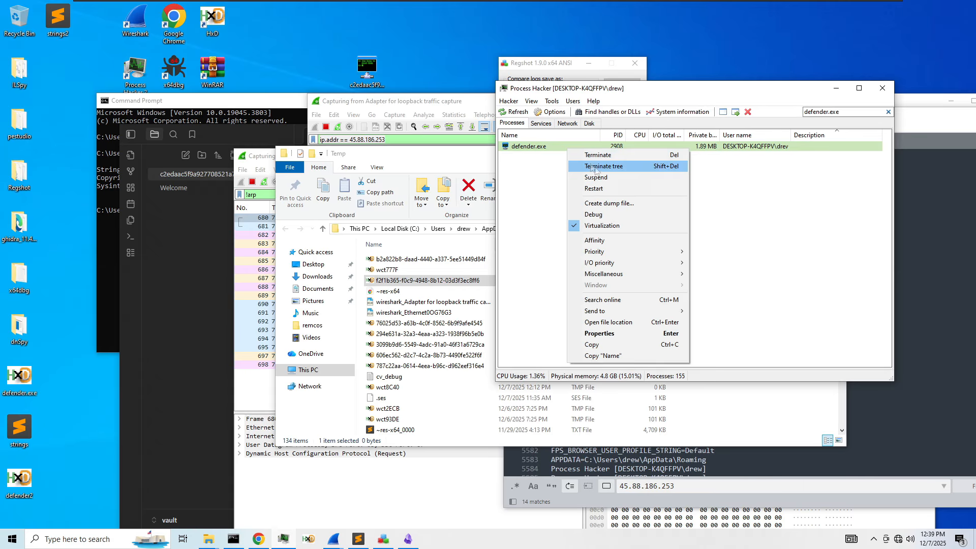
click(614, 334)
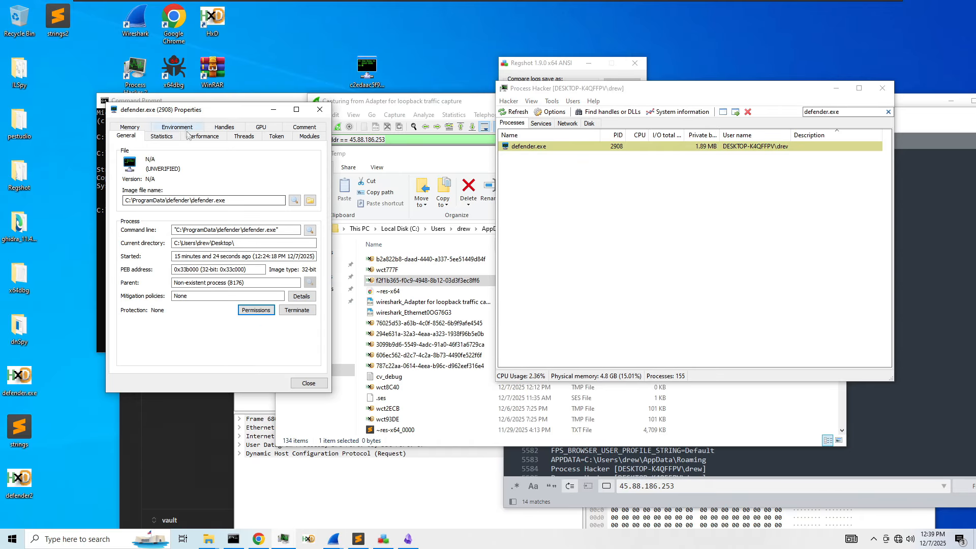
- Review defender.exe's performance, threads, modules, memory, environment, handles and GPU tabs
click(202, 137)
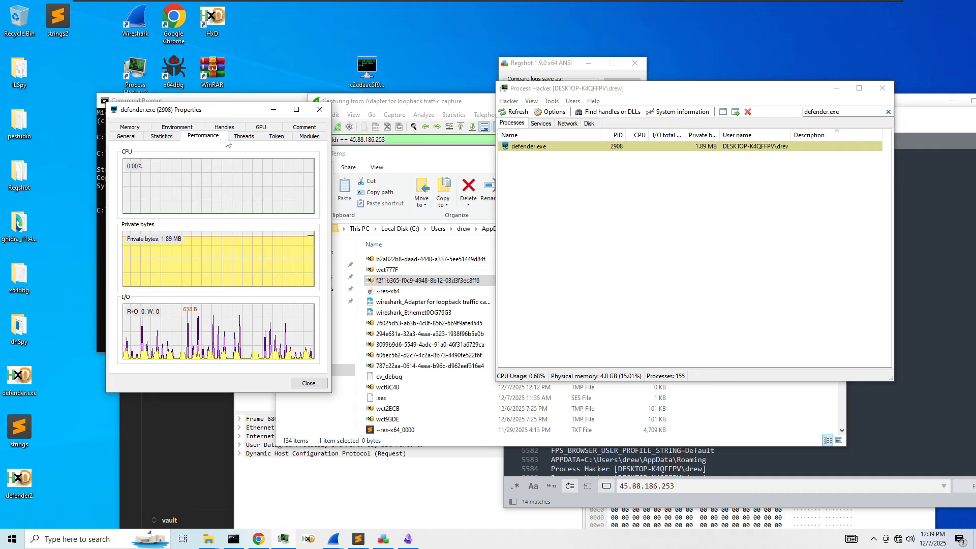
click(242, 137)
drag(332, 176, 539, 176)
click(260, 127)
click(277, 128)
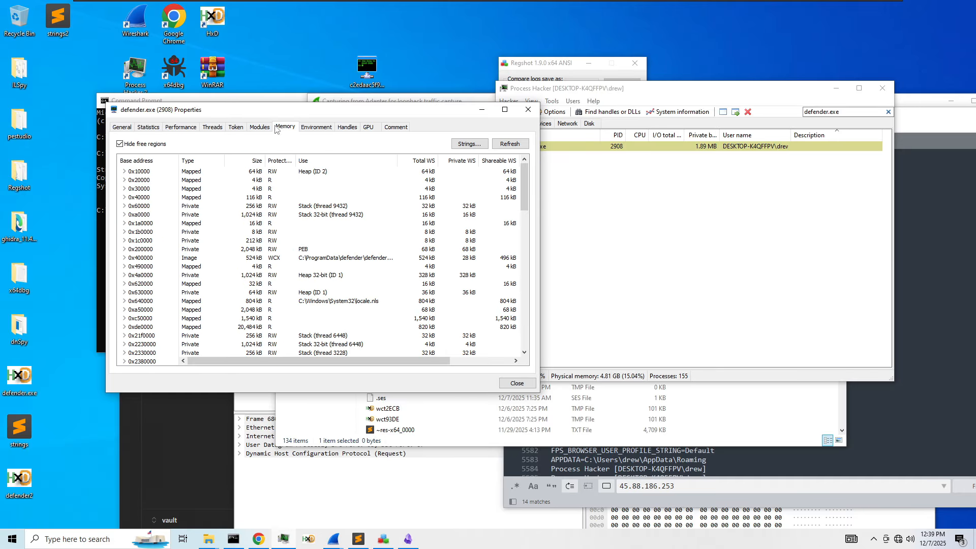
click(319, 132)
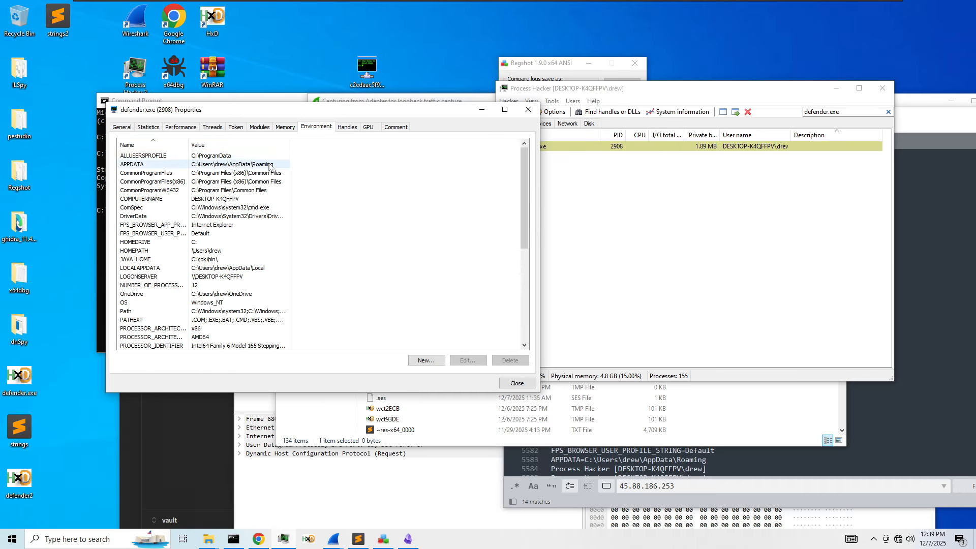
scroll(269, 188, down, 10)
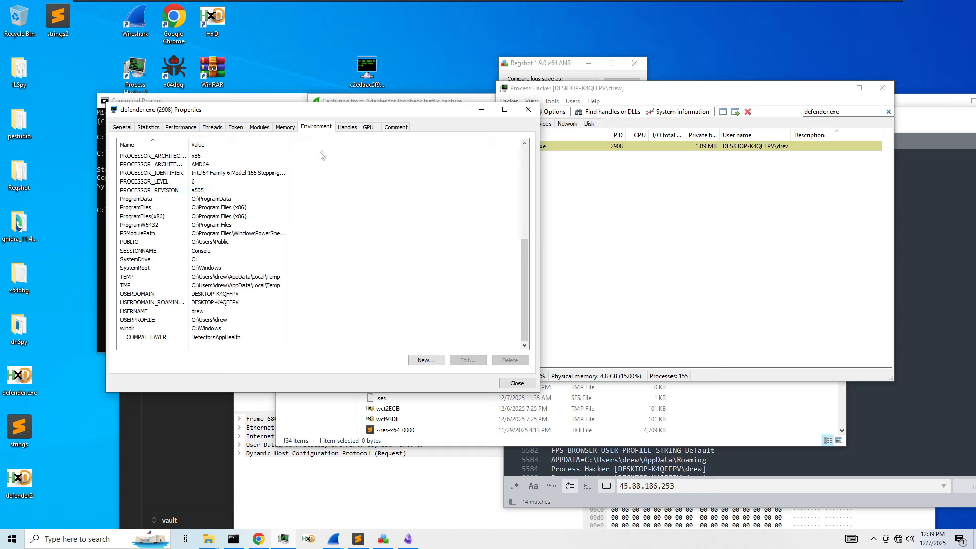
click(347, 127)
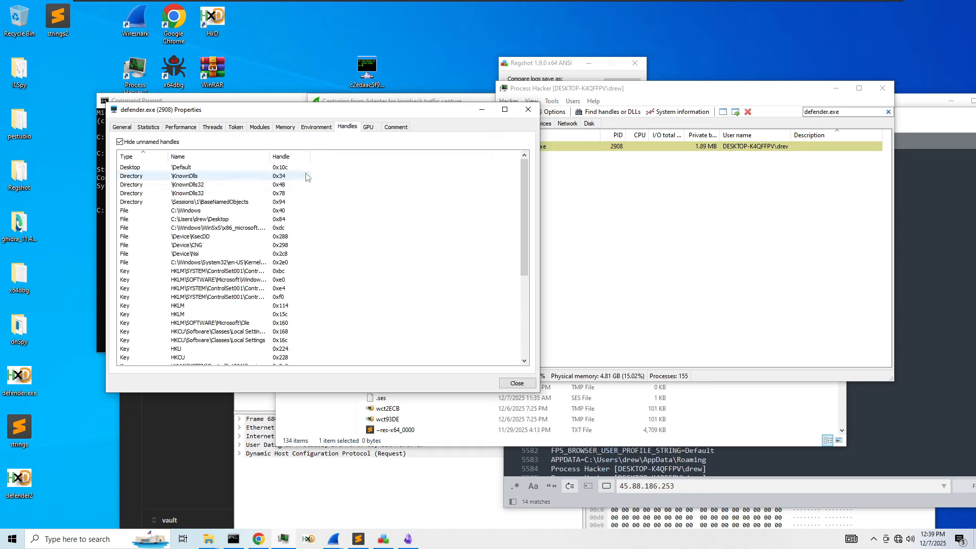
click(368, 127)
- Revisit modules and memory, inspect token privileges, statistics and general details, then close the properties
click(285, 127)
click(260, 127)
scroll(264, 214, down, 8)
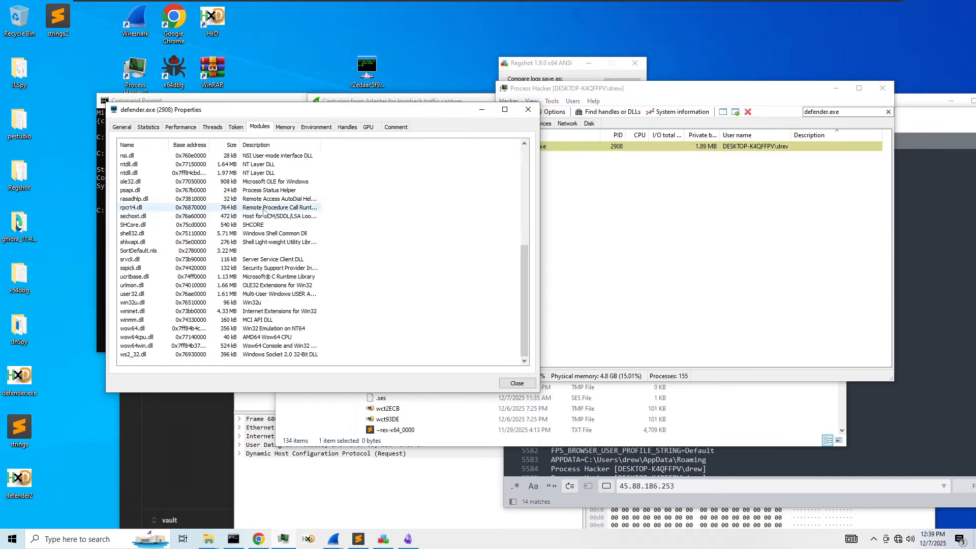
click(235, 128)
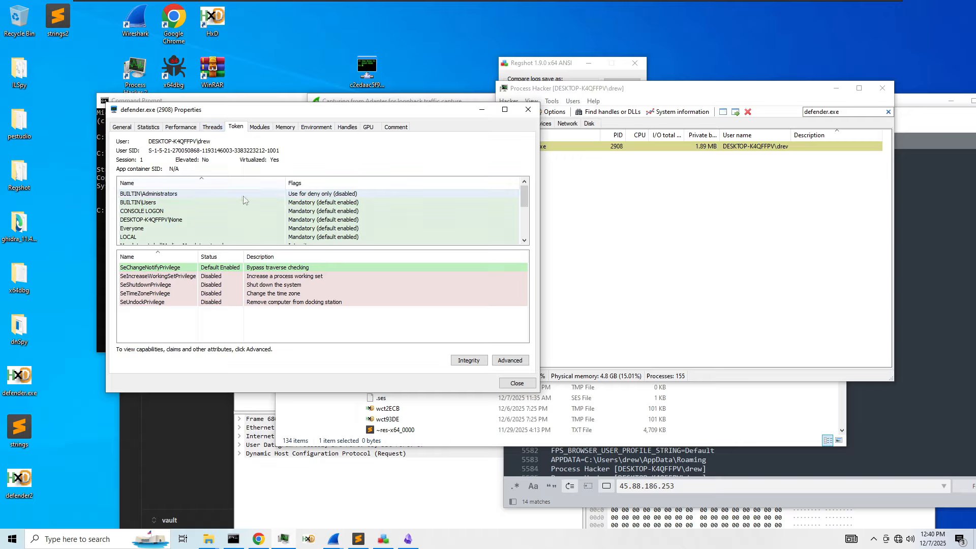
scroll(261, 224, down, 3)
click(213, 127)
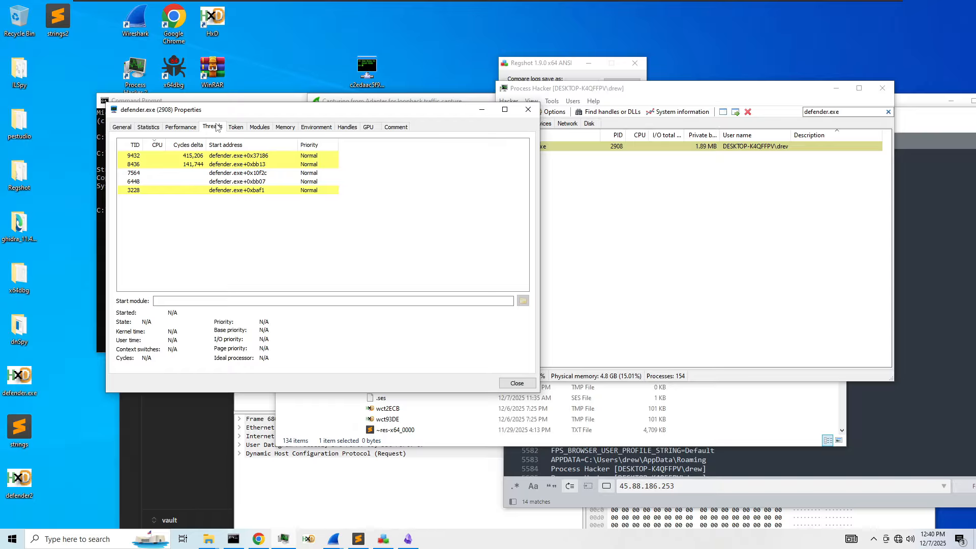
click(179, 127)
click(153, 130)
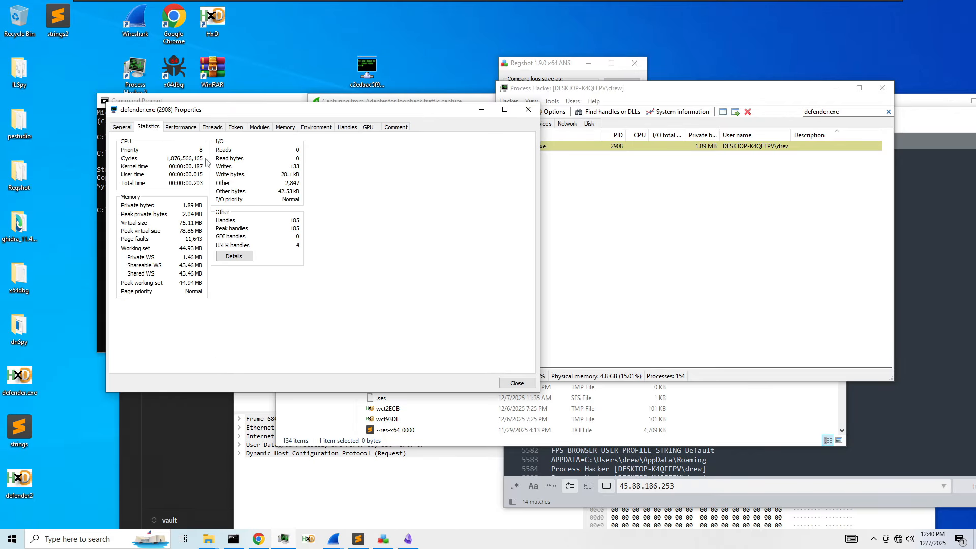
click(123, 128)
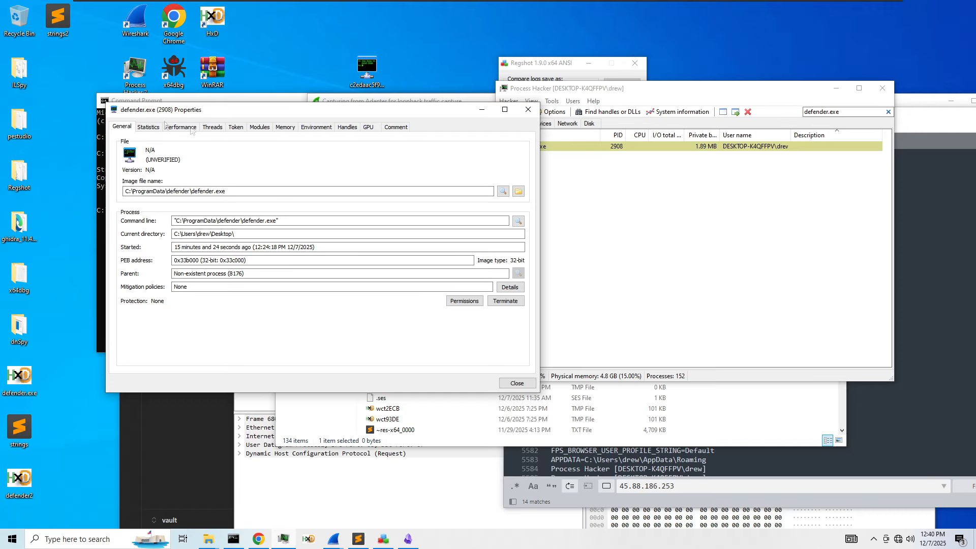
click(518, 384)
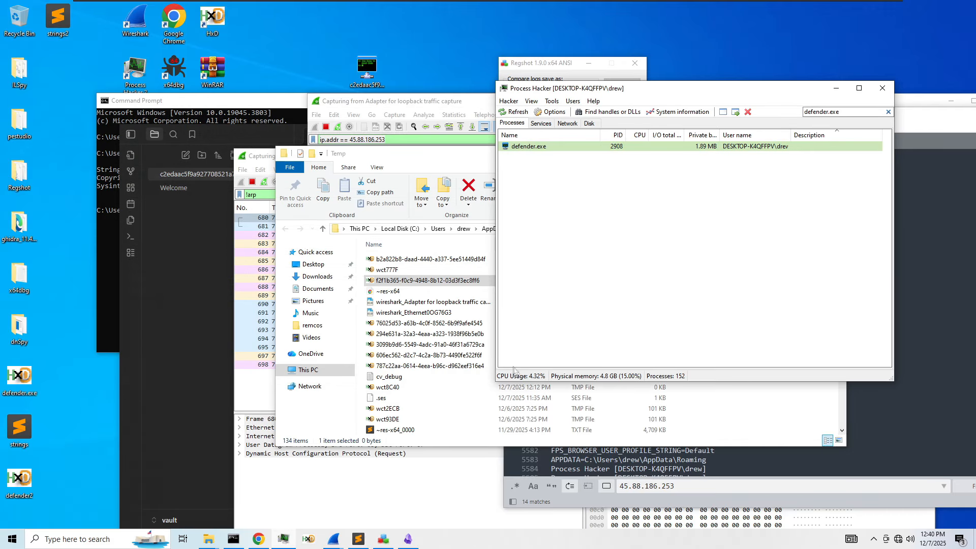
- Refresh the Temp folder and open the newest b2a822b8 temp file in Sublime Text, then close it
click(448, 286)
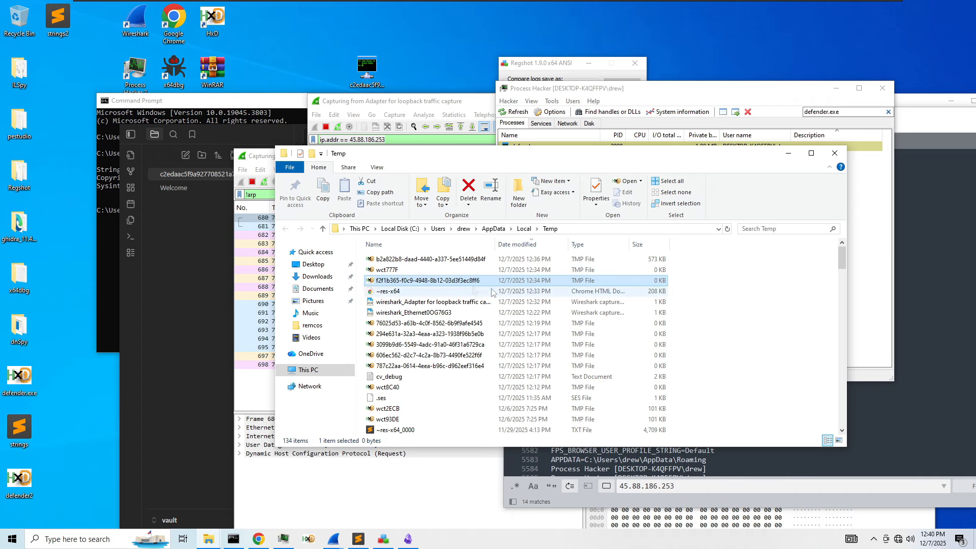
right_click(717, 302)
click(740, 342)
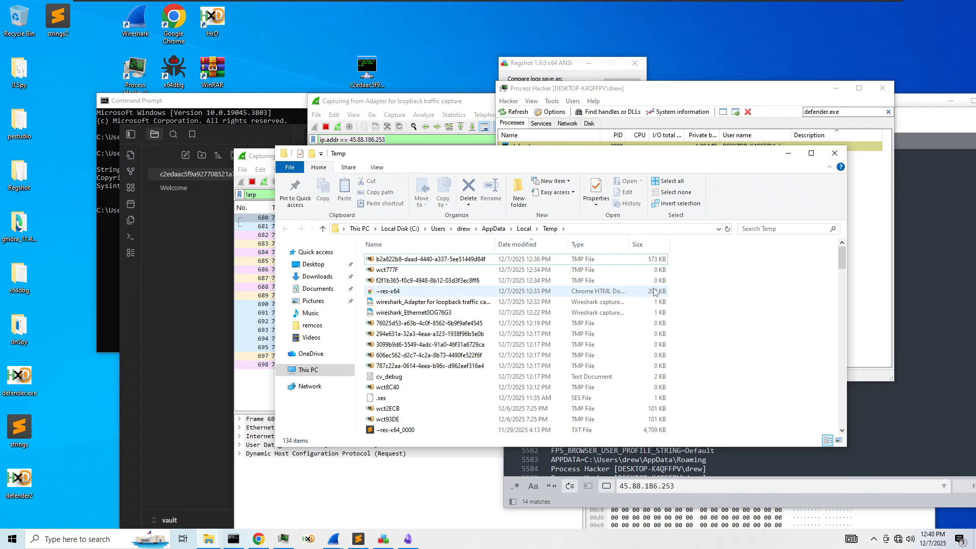
click(652, 259)
click(887, 387)
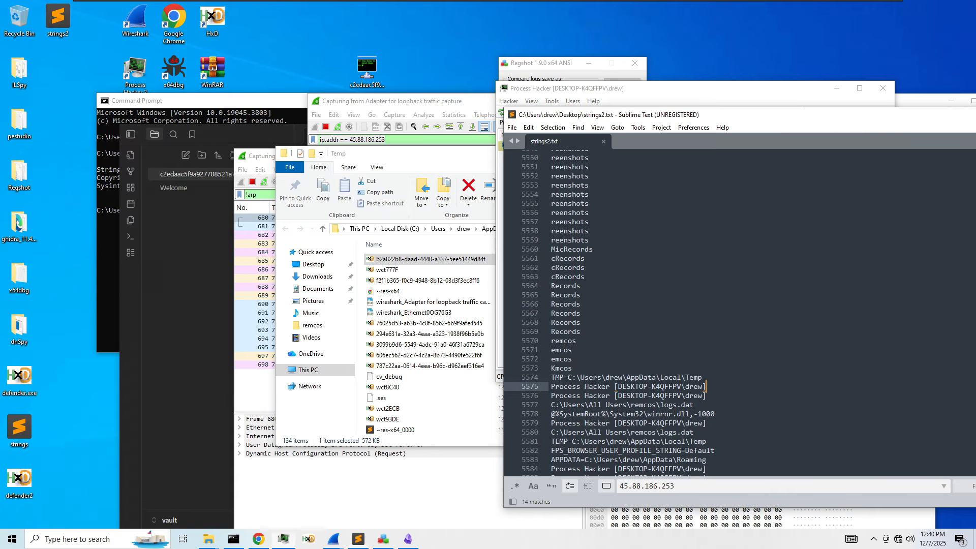
drag(429, 259, 630, 239)
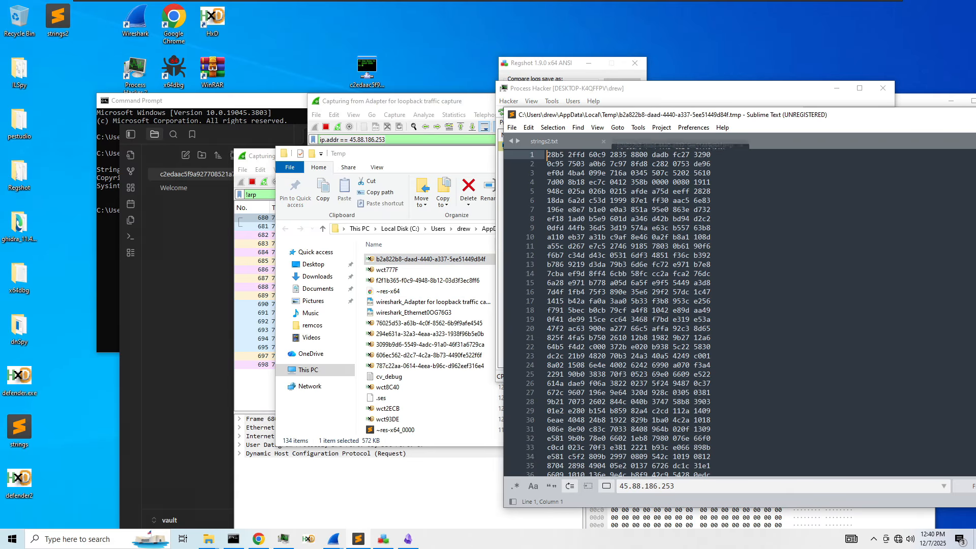
click(741, 142)
- Open the Desktop copy of the b2a822b8 temp file in HxD and scroll through its bytes
click(424, 261)
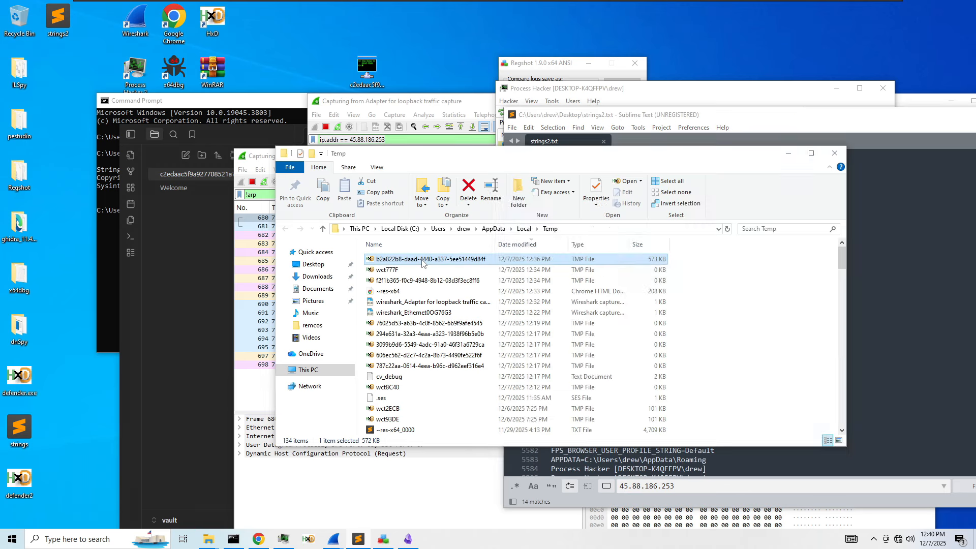
click(310, 57)
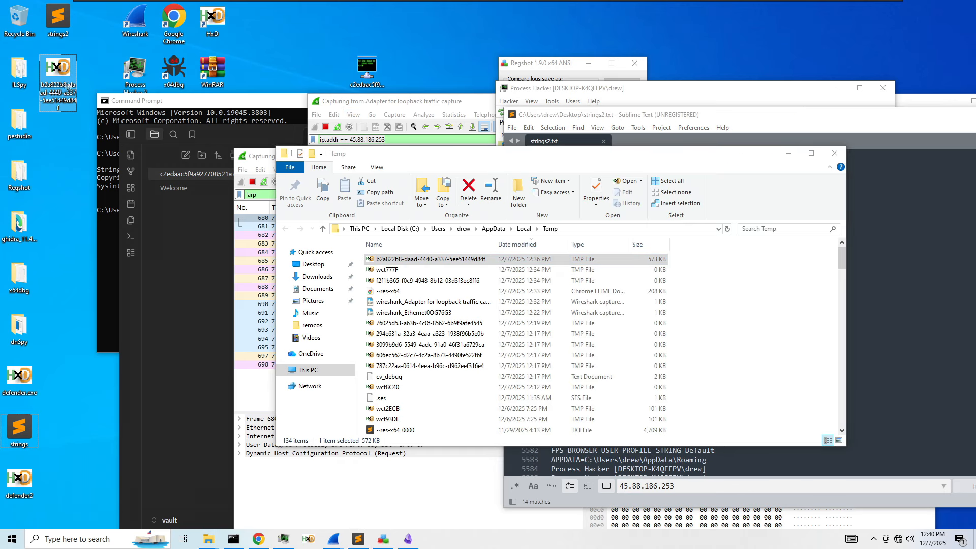
double_click(58, 68)
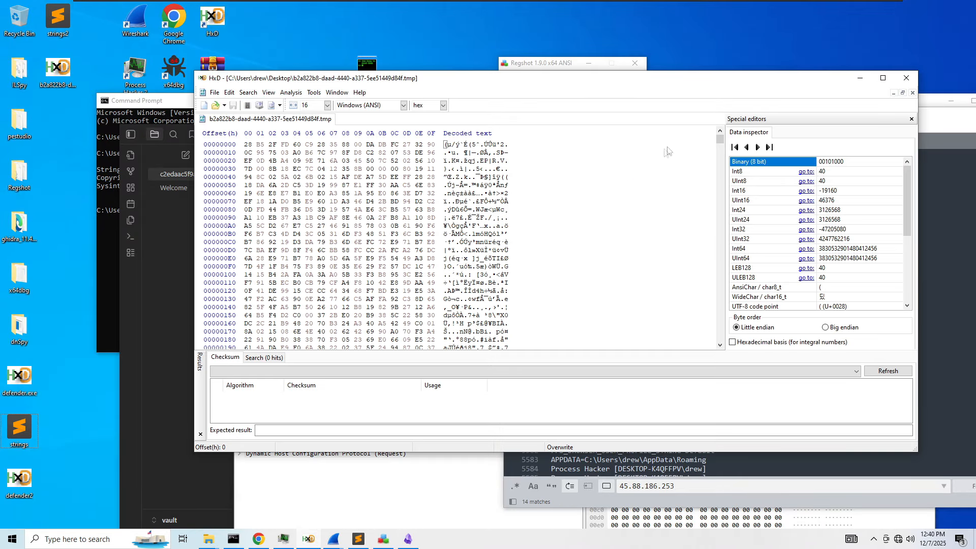
drag(720, 138, 721, 344)
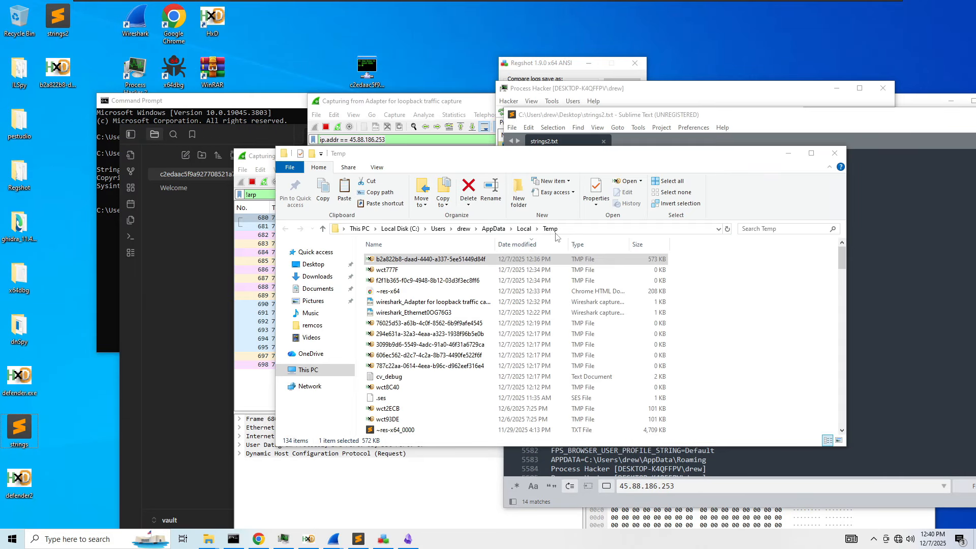
click(907, 78)
right_click(446, 265)
click(476, 467)
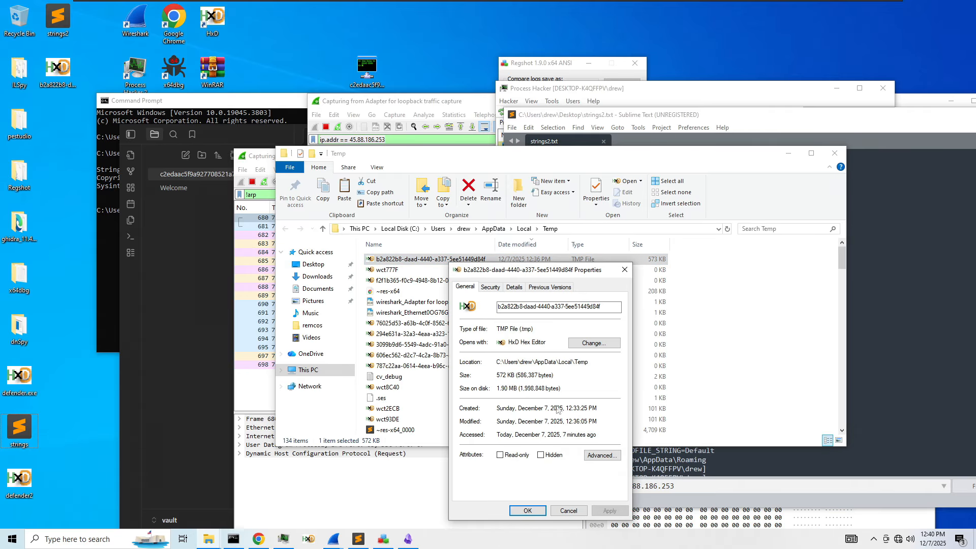
click(490, 287)
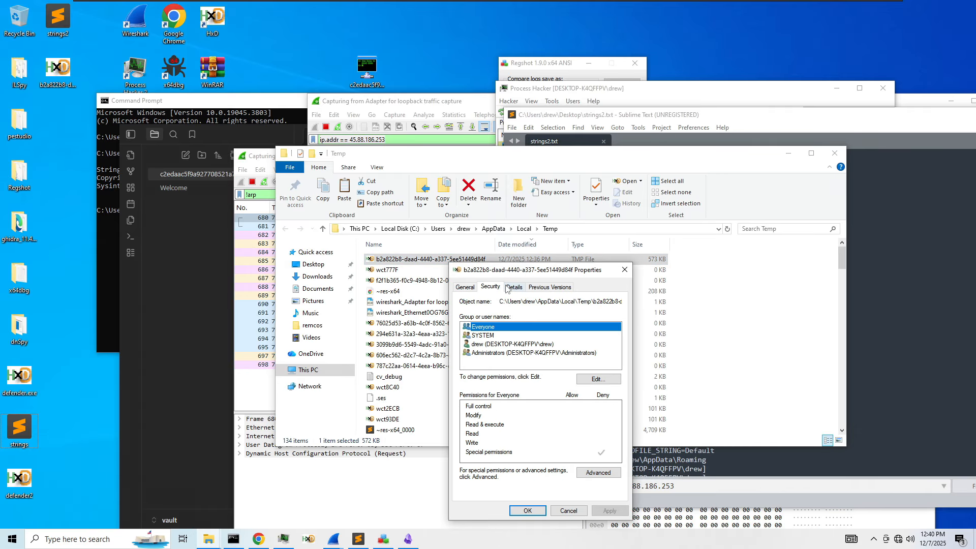
click(510, 288)
click(538, 288)
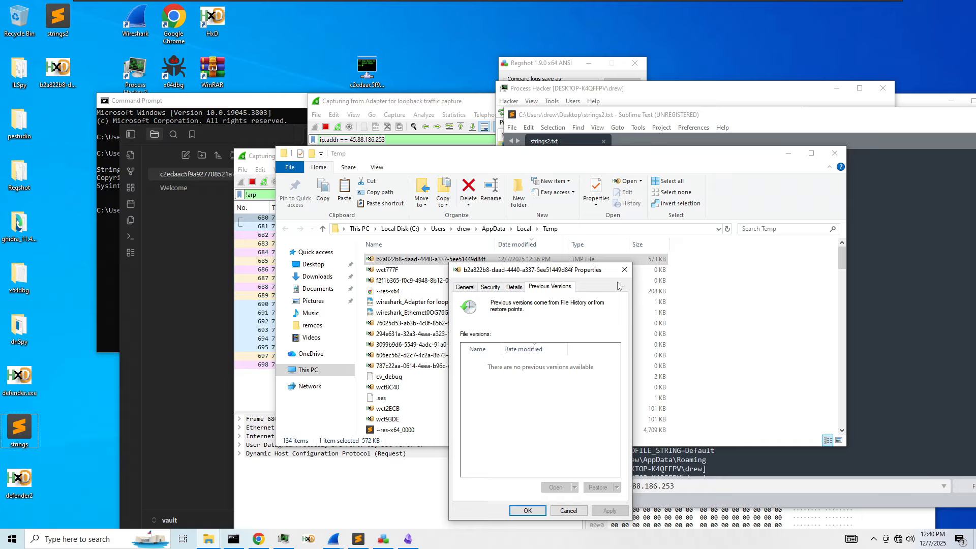
click(624, 269)
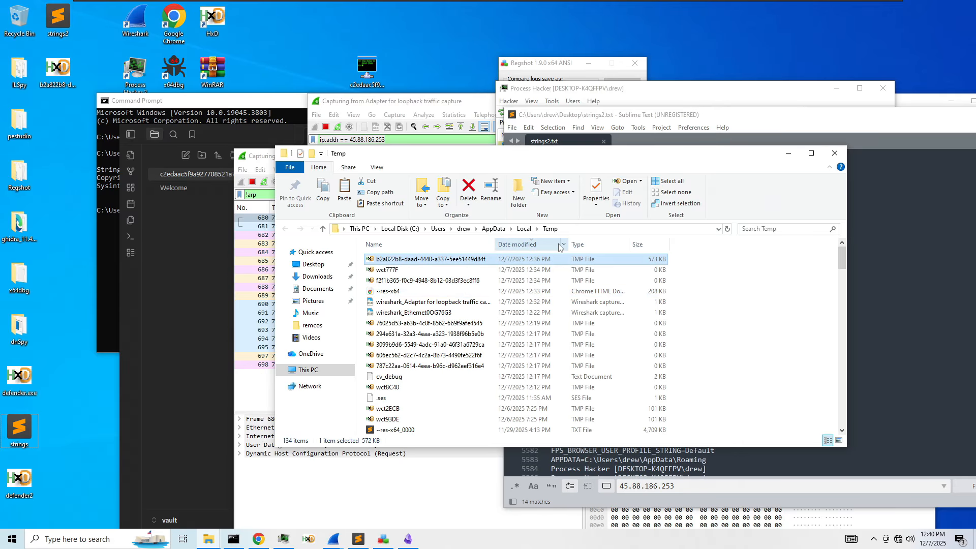
- Run strings on the b2a822b8 temp file, then rerun it with -n 5
click(103, 222)
text(strings)
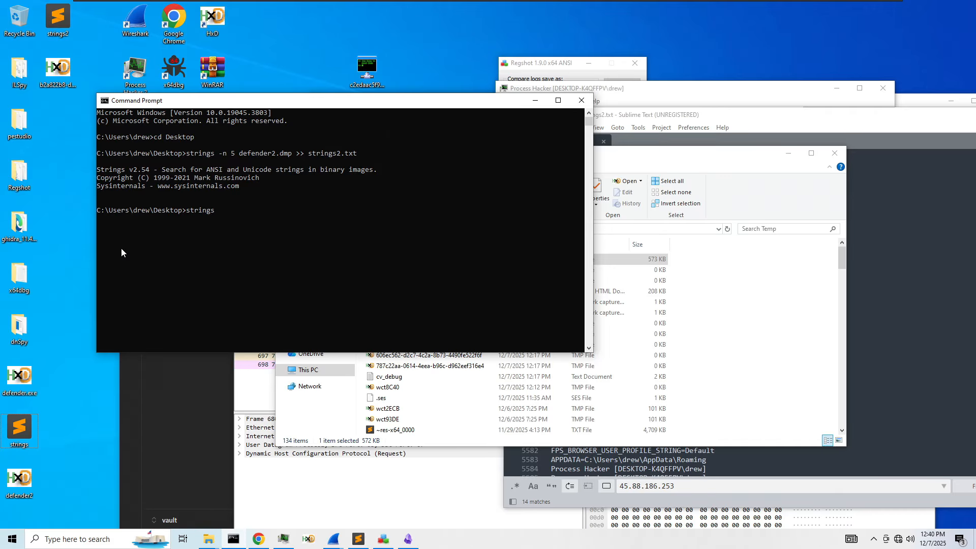
key(Tab)
key(Return)
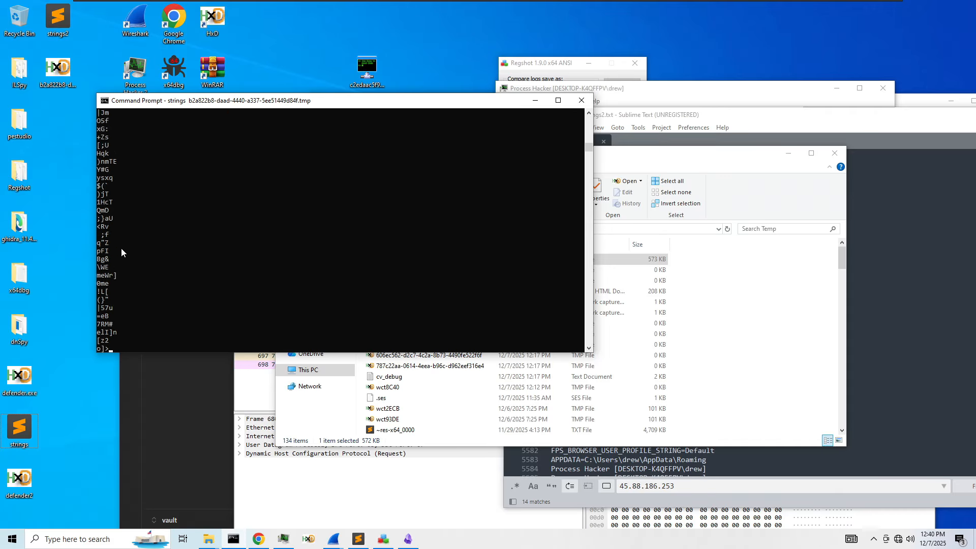
key(ctrl+c)
key(Up)
text(-n 5)
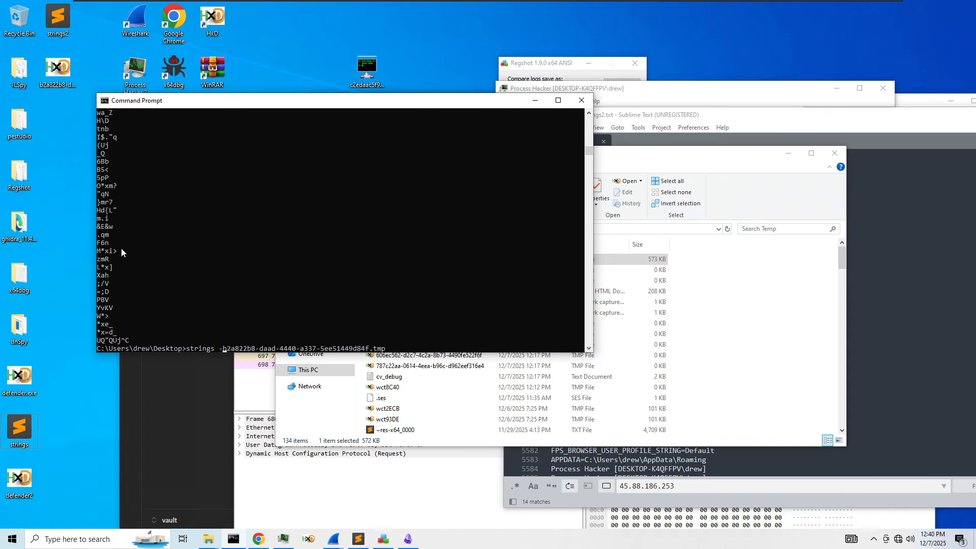
key(Return)
key(ctrl+c)
- Rerun strings with -n 8, scroll through the output, and close the console
key(Up)
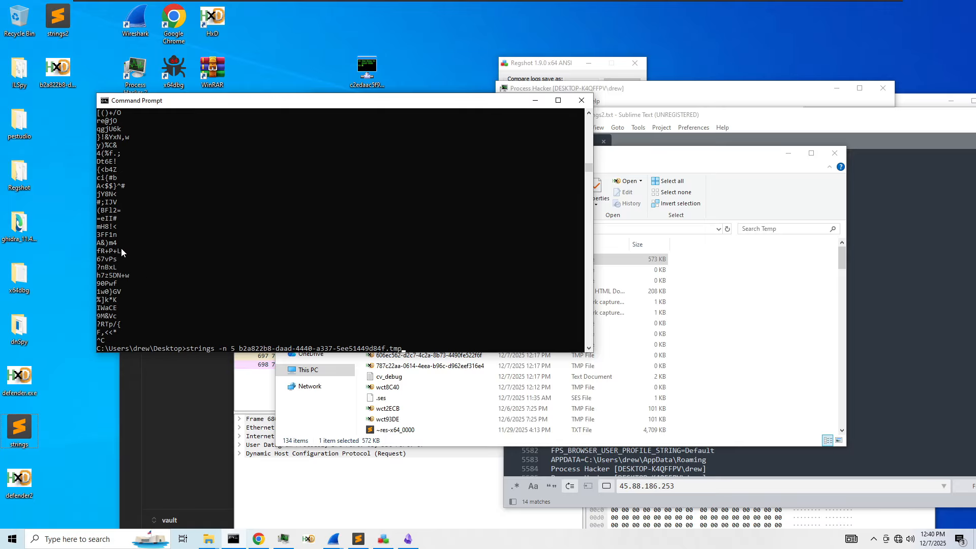
key(BackSpace)
text(8)
key(Return)
key(ctrl+c)
key(Return)
scroll(130, 246, up, 5)
scroll(130, 245, up, 10)
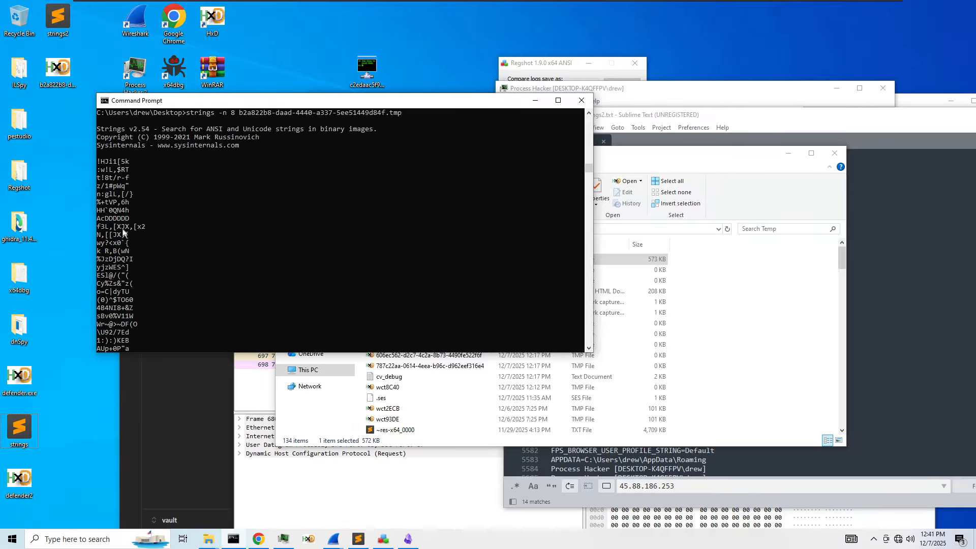
scroll(124, 233, up, 9)
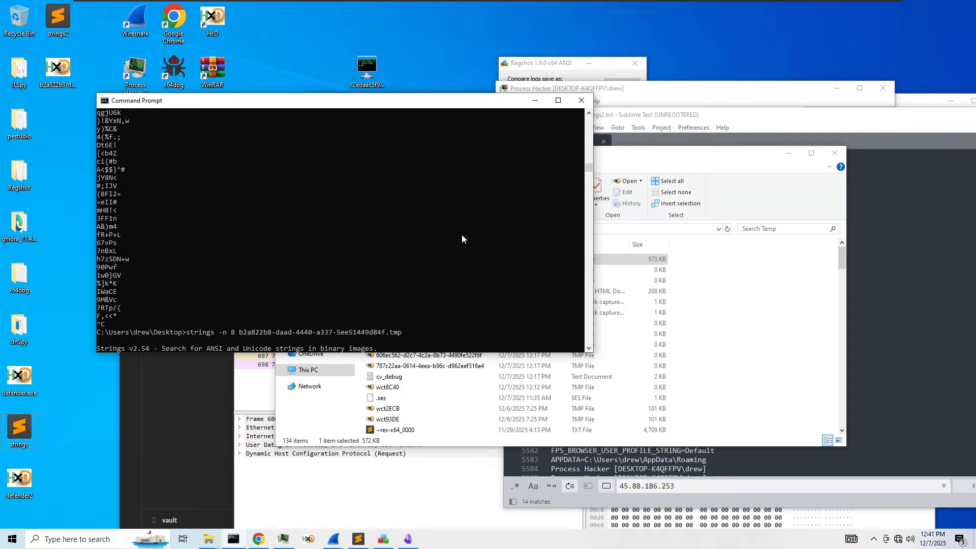
scroll(462, 239, down, 7)
click(581, 100)
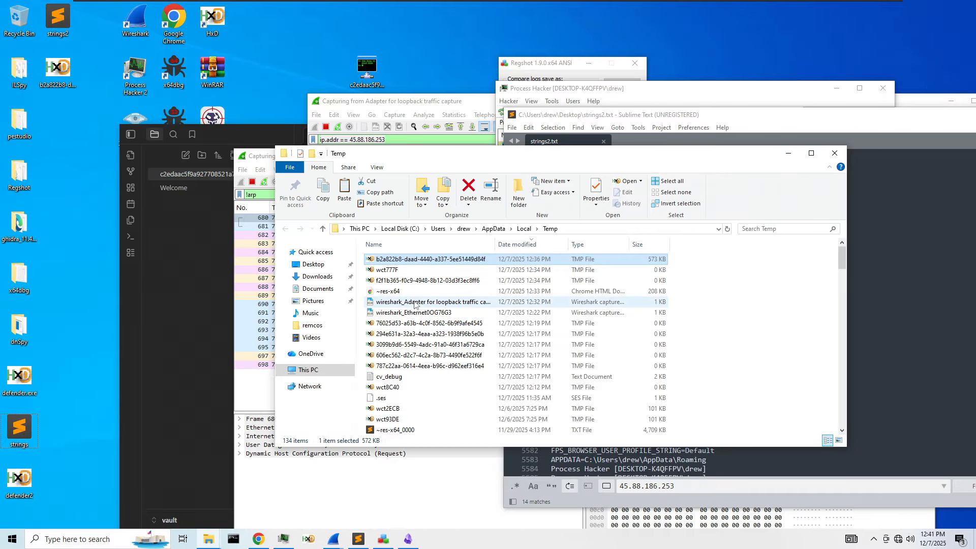
- Clear and retake Regshot's 2nd shot (110531 keys, 127927 values), then move the window left
click(384, 540)
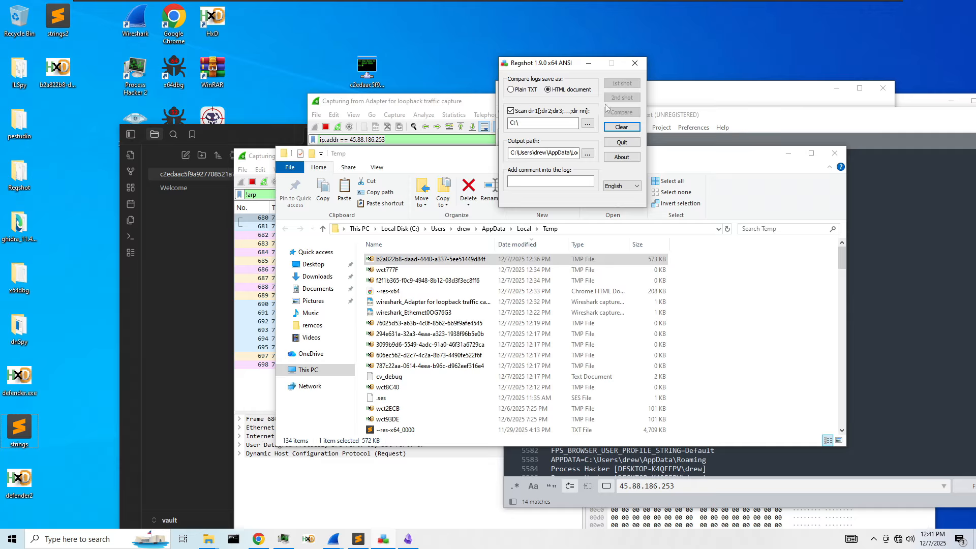
click(626, 129)
click(643, 159)
click(623, 97)
click(631, 104)
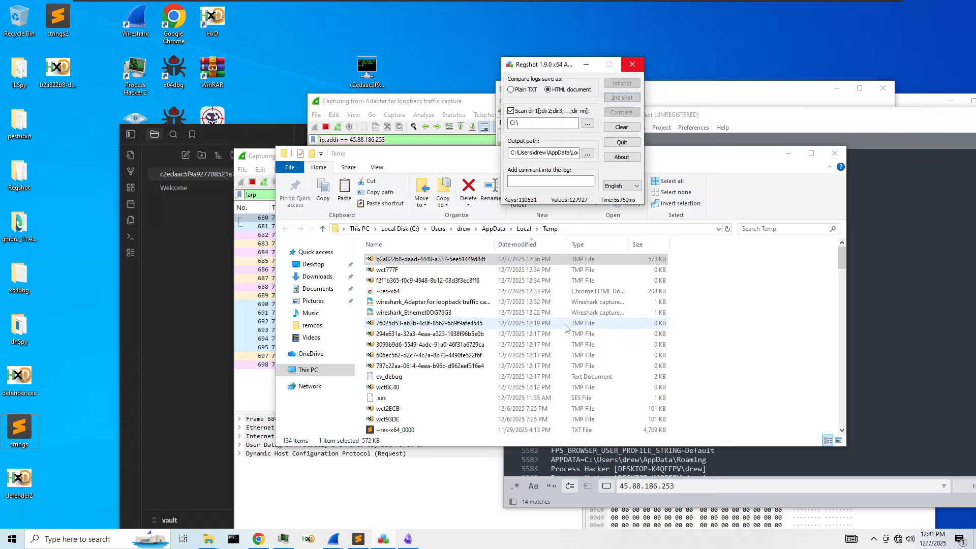
drag(549, 65, 226, 70)
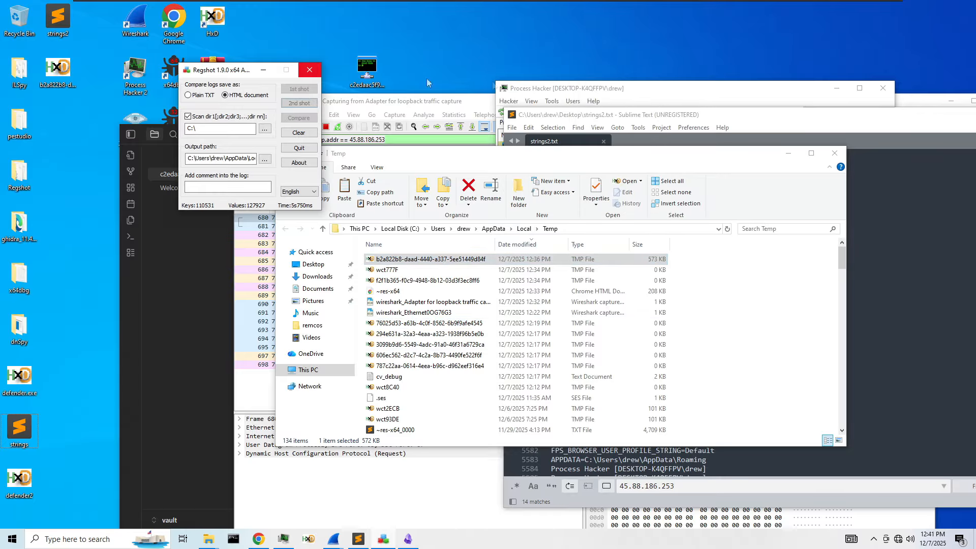
drag(639, 116, 403, 88)
- Scroll through strings2.txt and find the next 45.88.186.253 occurrence
scroll(437, 244, down, 4)
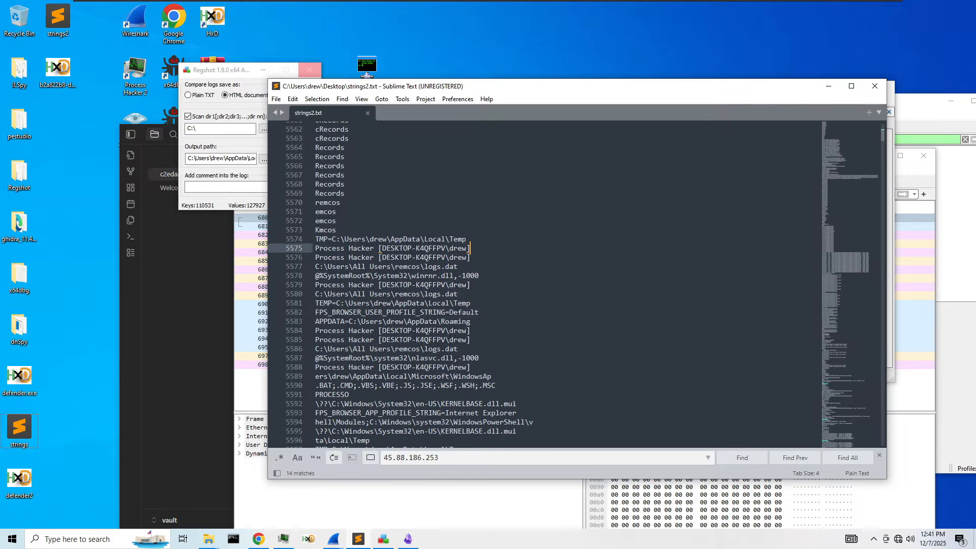
scroll(470, 248, down, 4)
scroll(469, 248, down, 5)
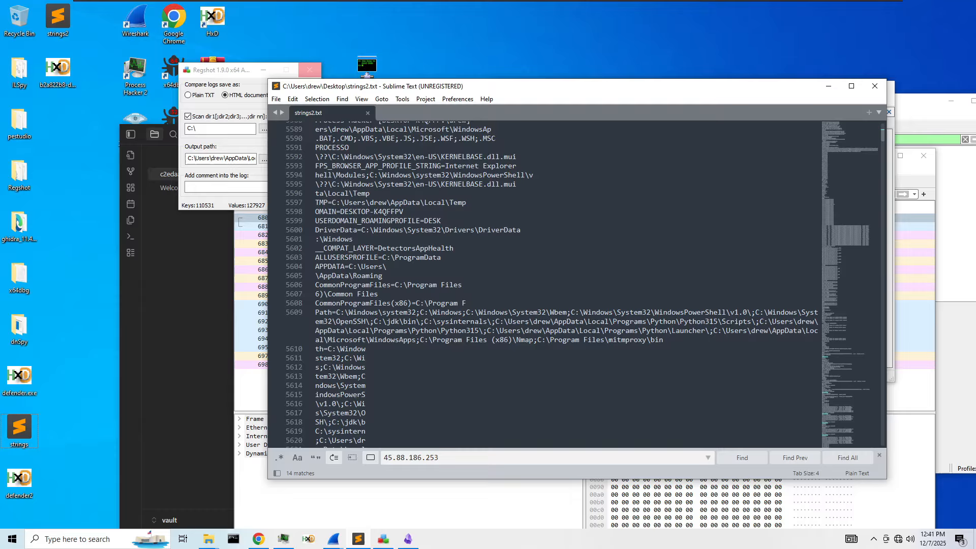
scroll(470, 248, down, 17)
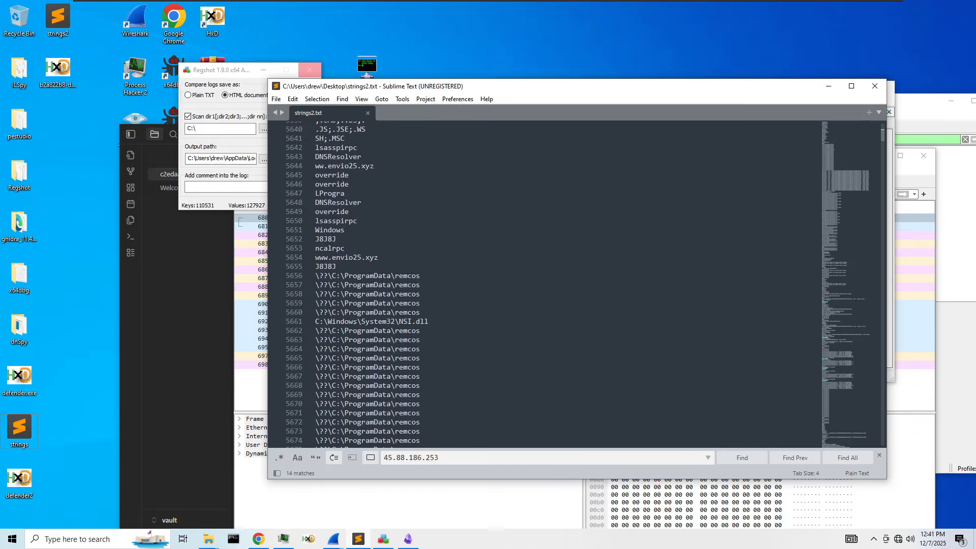
drag(379, 258, 315, 258)
scroll(325, 259, down, 5)
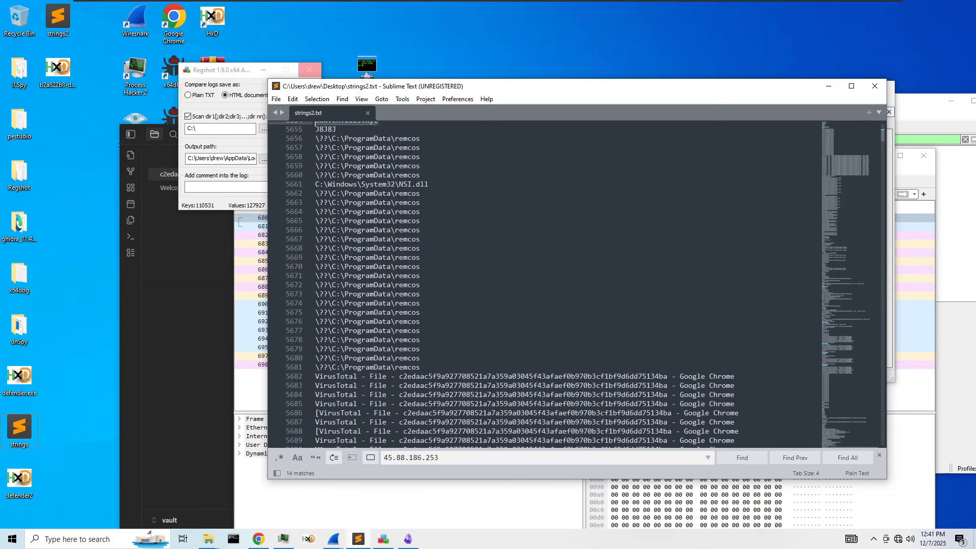
scroll(576, 285, down, 5)
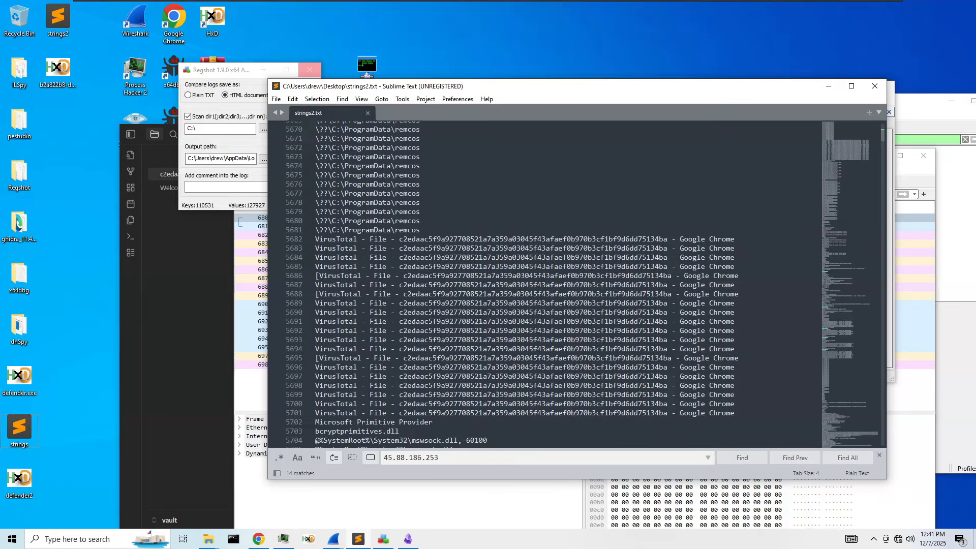
scroll(470, 284, down, 8)
scroll(469, 284, down, 5)
scroll(470, 285, down, 7)
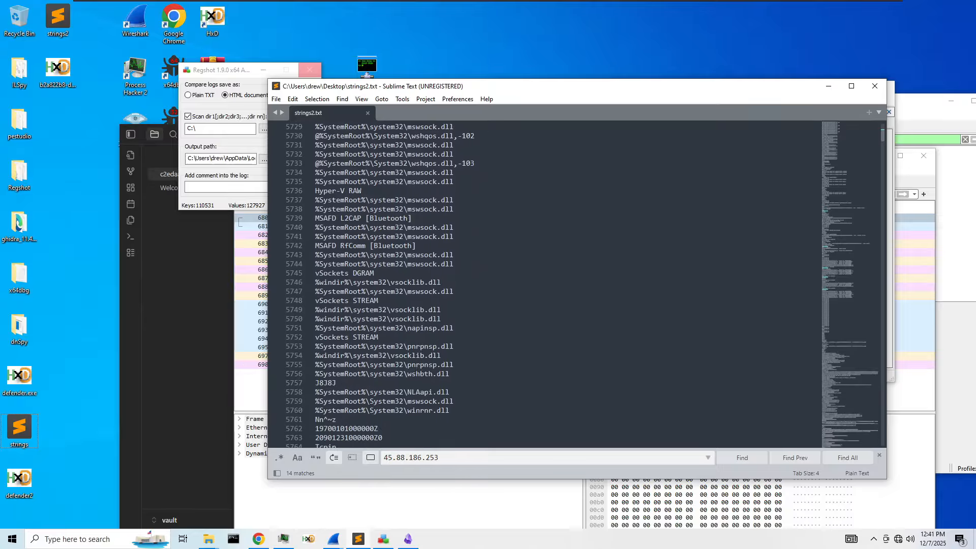
drag(851, 142, 848, 245)
click(520, 457)
key(Return)
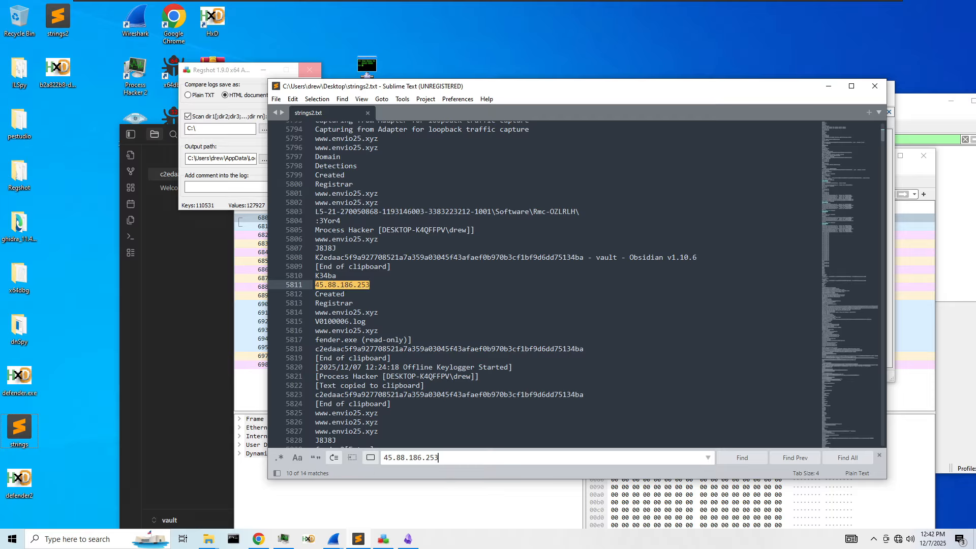
scroll(544, 285, down, 2)
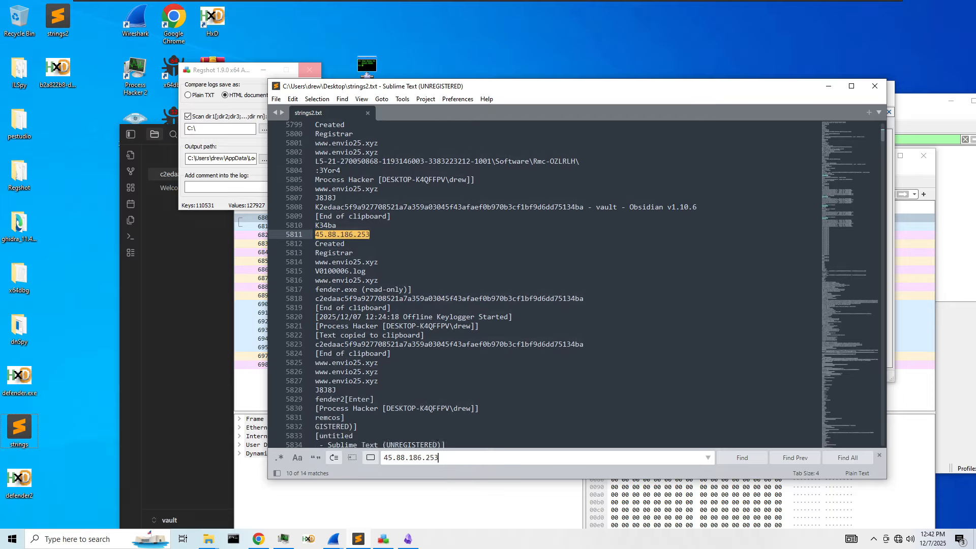
- Start Regshot's comparison of the two registry snapshots
click(219, 171)
click(307, 120)
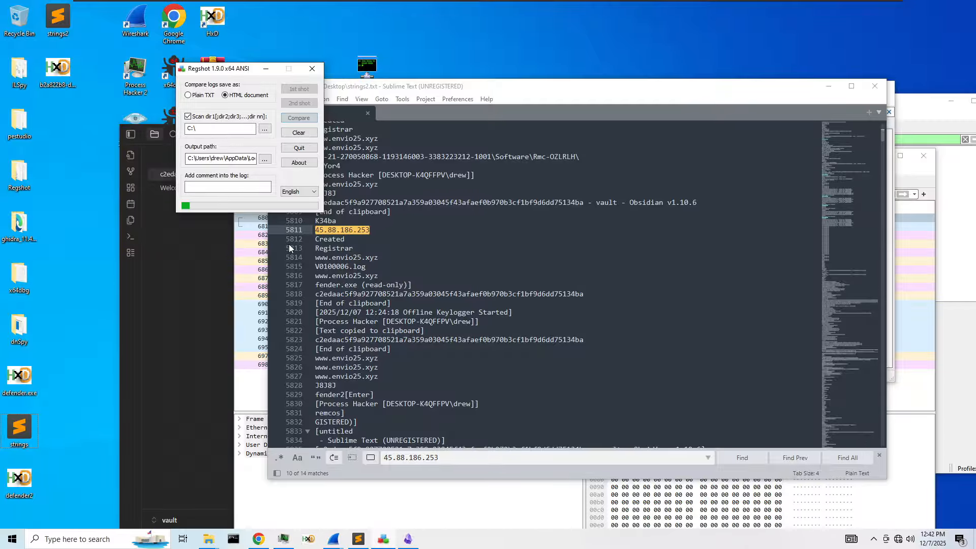
click(412, 359)
scroll(412, 359, down, 6)
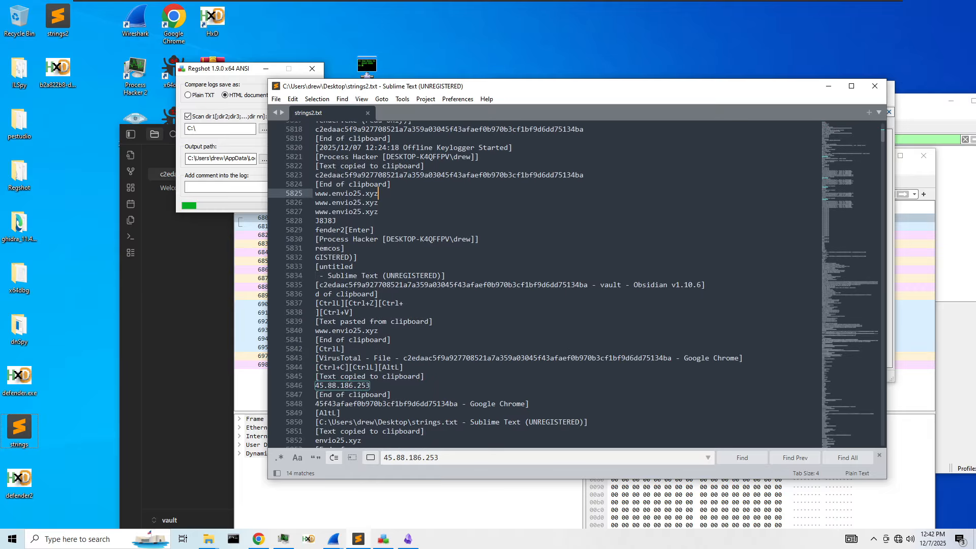
scroll(544, 284, down, 2)
- Select and review the lines around the 45.88.186.253 matches in strings2.txt
click(379, 339)
drag(370, 330, 316, 321)
click(379, 349)
scroll(370, 329, up, 1)
scroll(370, 333, up, 6)
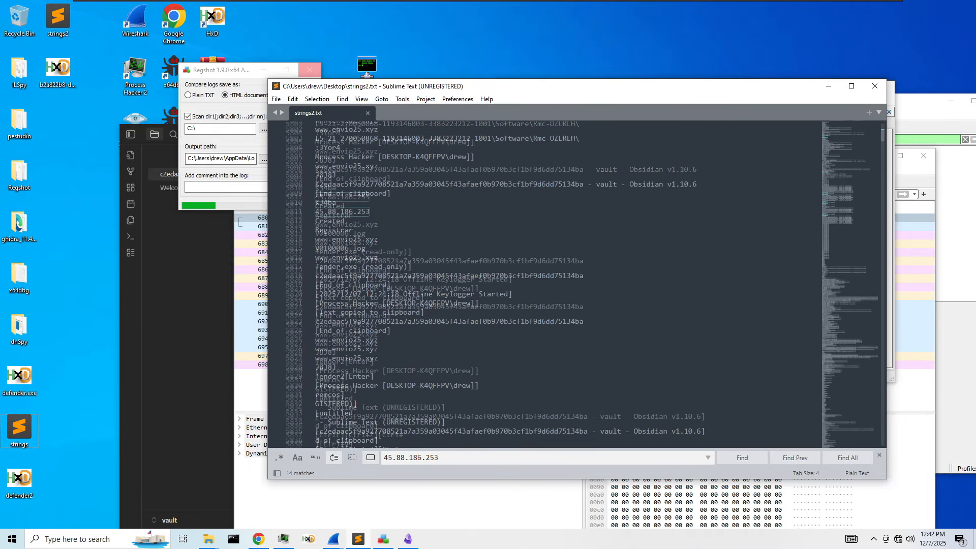
drag(370, 230, 291, 235)
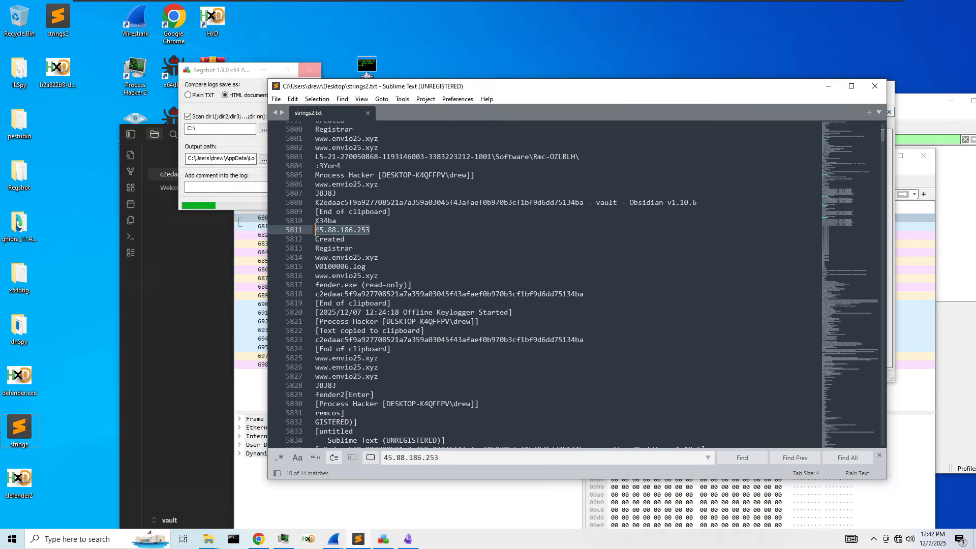
scroll(544, 284, up, 2)
click(337, 276)
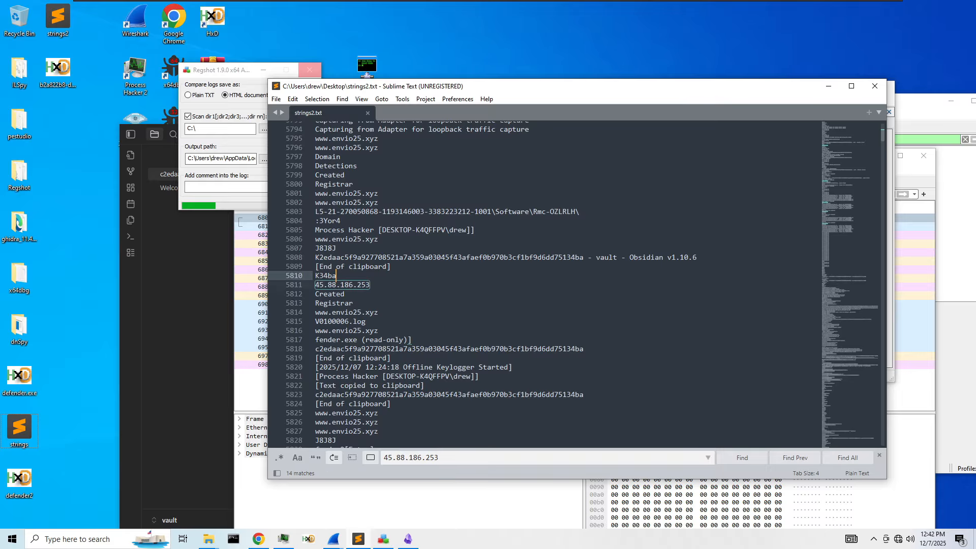
scroll(336, 305, down, 4)
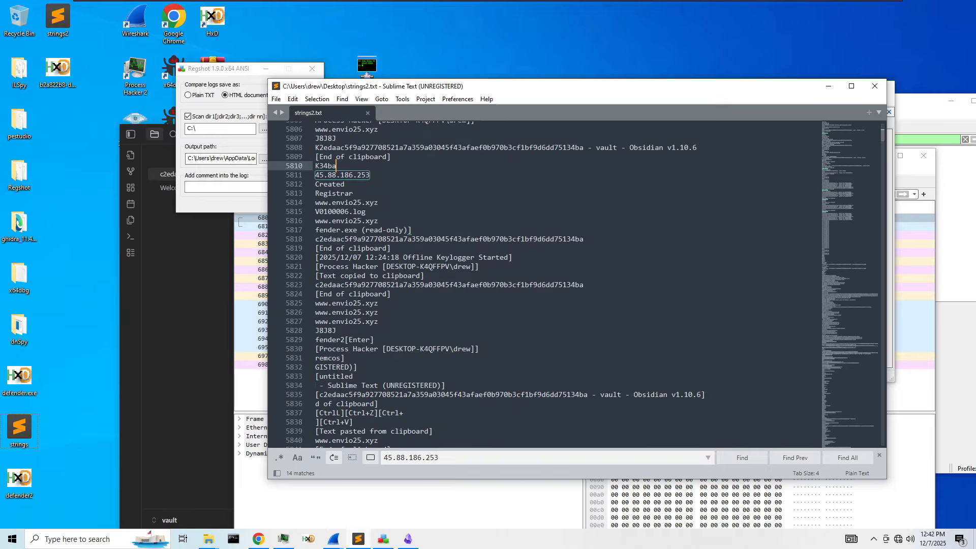
scroll(336, 306, down, 2)
scroll(336, 305, down, 15)
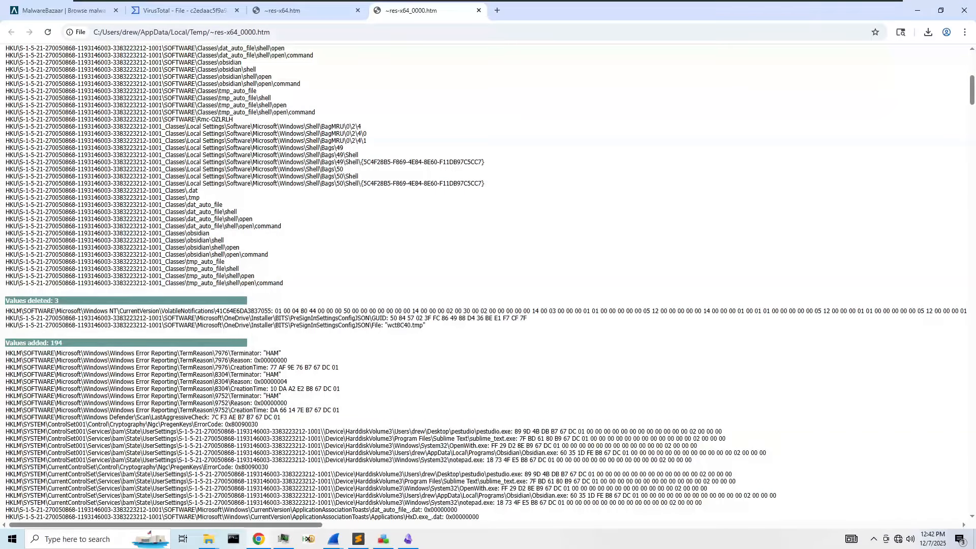
- Scroll the Regshot report down to the 'Files added: 143' section
scroll(253, 330, down, 15)
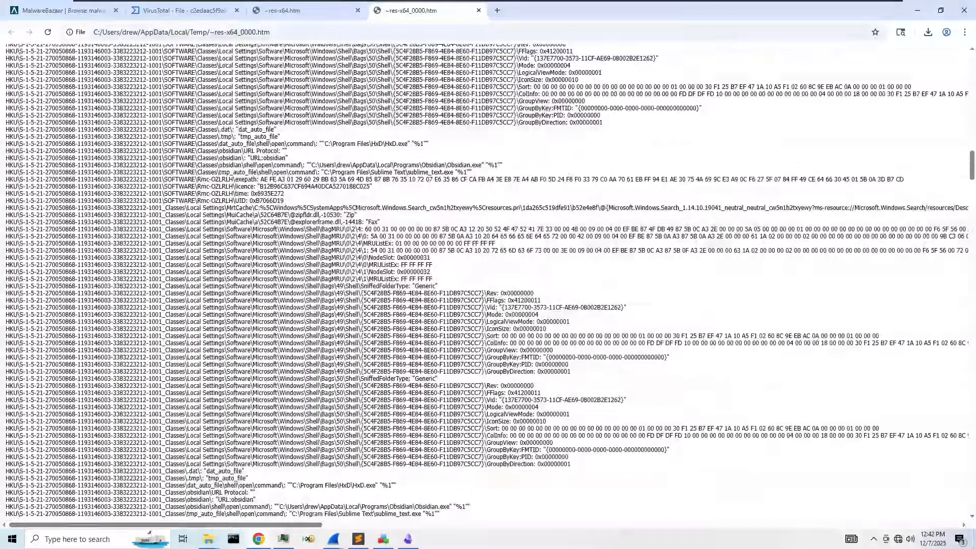
scroll(252, 331, down, 15)
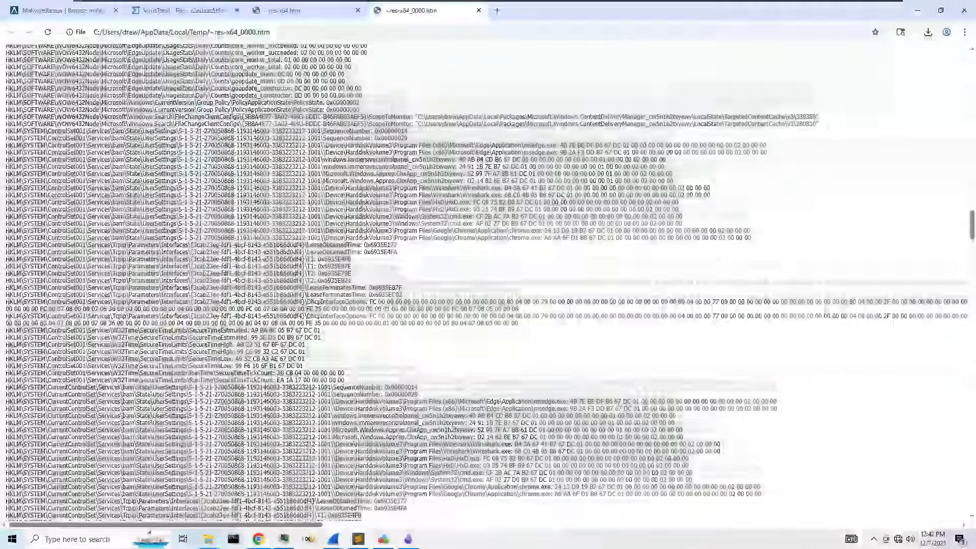
scroll(427, 416, down, 15)
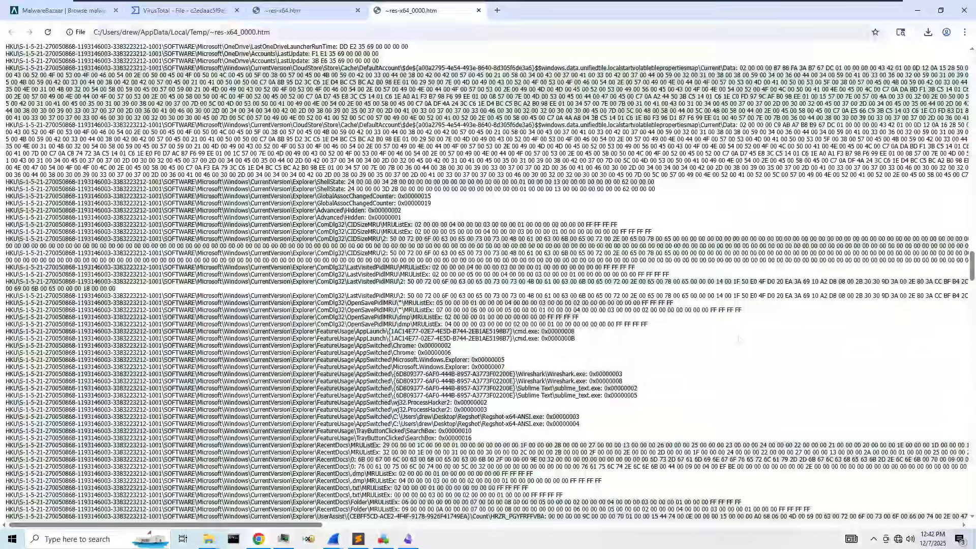
drag(971, 266, 958, 382)
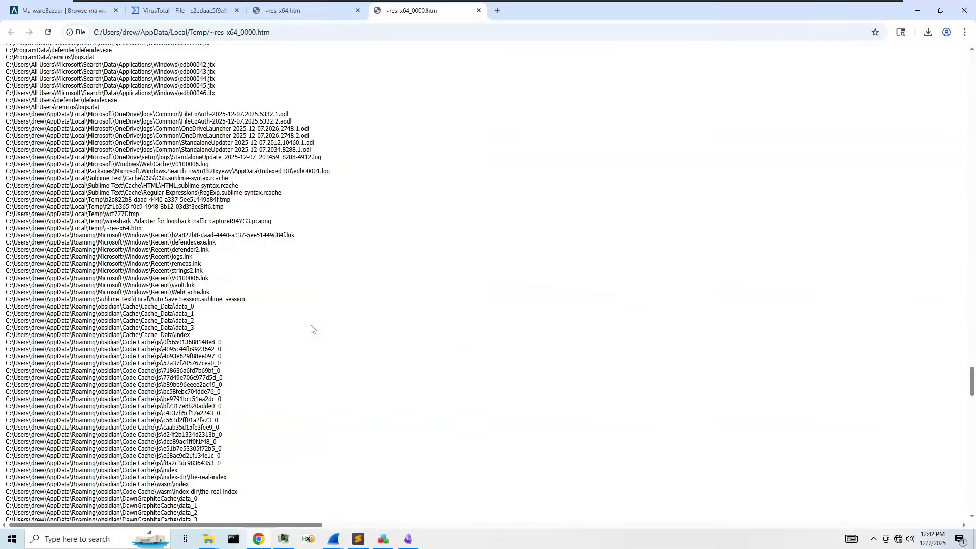
scroll(311, 327, up, 4)
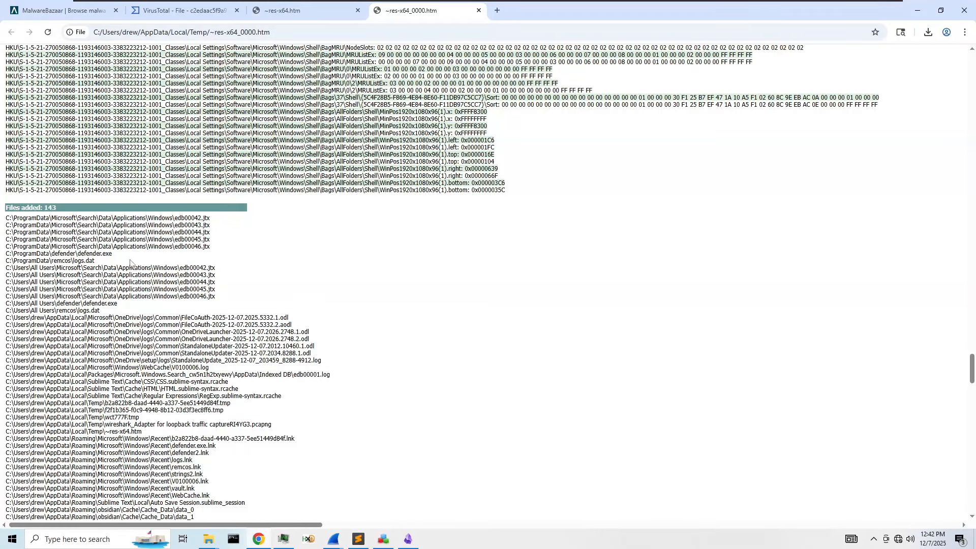
scroll(130, 263, down, 2)
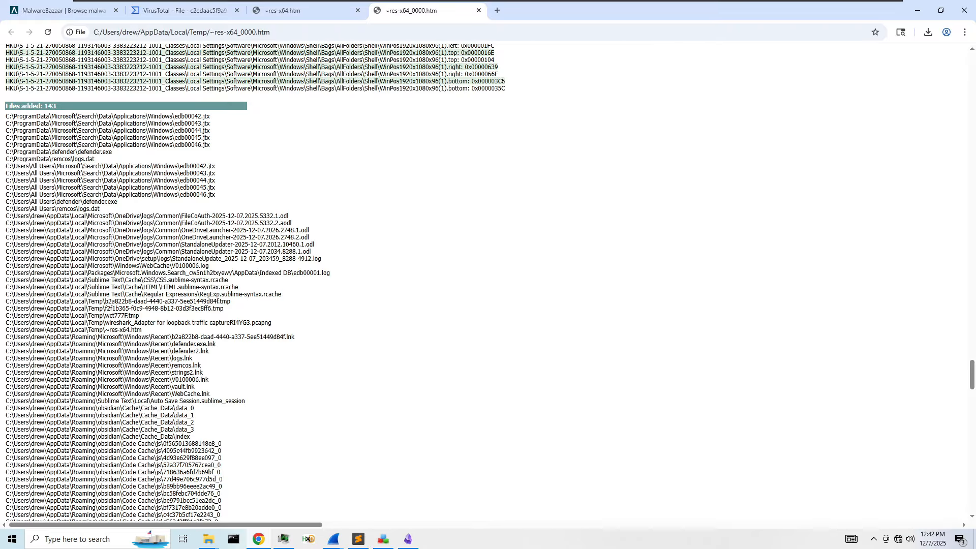
- Select the two Temp .tmp paths, including wct777F.tmp, and continue to 'Files deleted: 14'
drag(141, 318, 36, 315)
click(224, 312)
drag(224, 312, 7, 303)
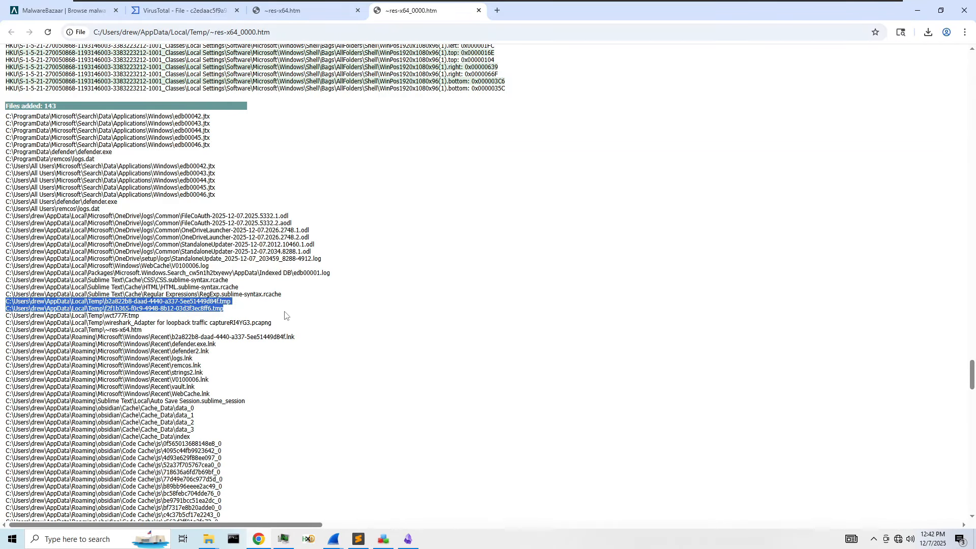
scroll(283, 316, down, 6)
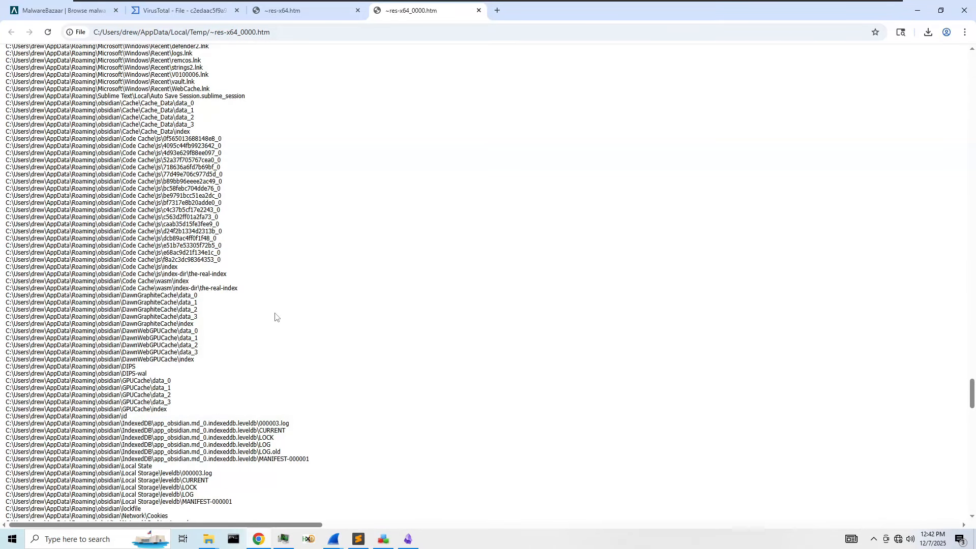
scroll(275, 317, down, 4)
scroll(266, 323, down, 4)
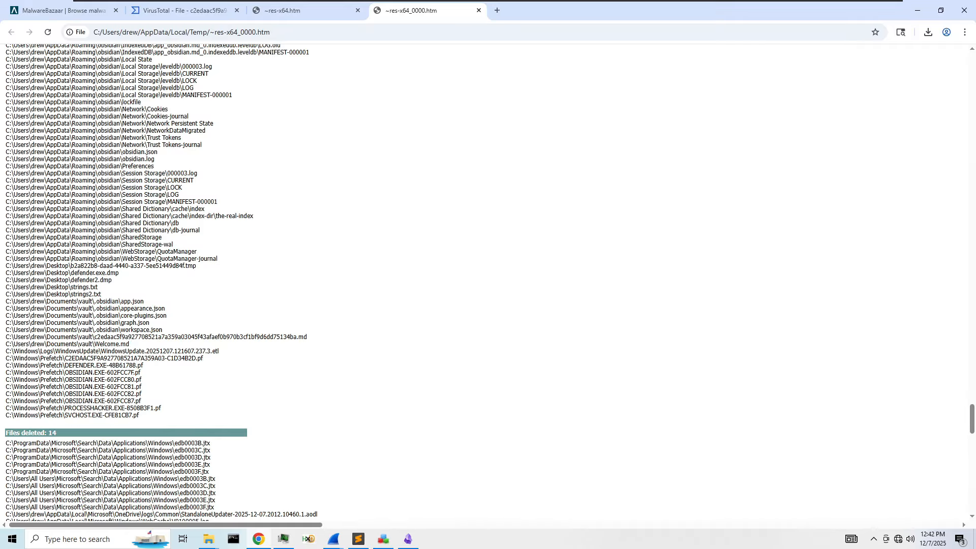
scroll(226, 284, down, 5)
- Search the Regshot report for 'Startup', then 'Start', then 'defender.'
key(ctrl+f)
text(Startup)
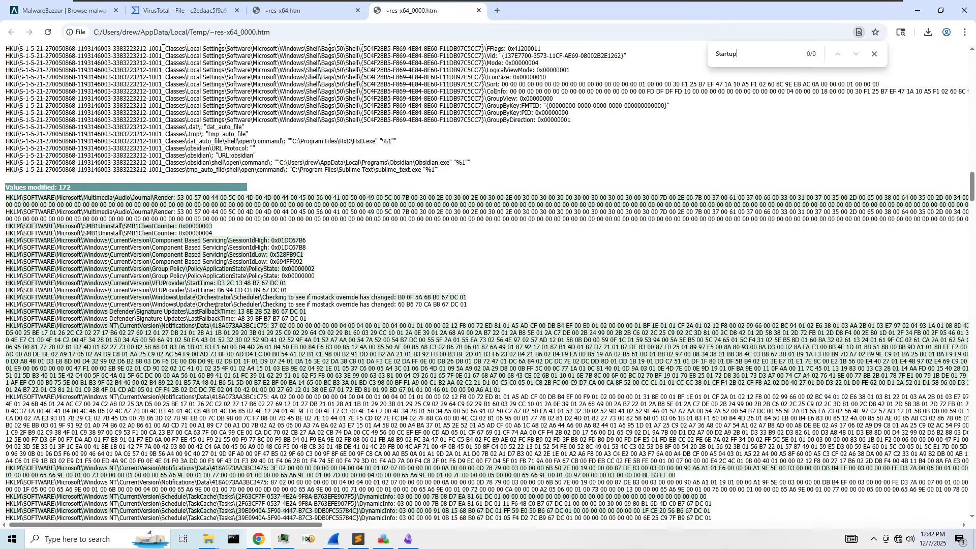
key(ctrl+a)
key(BackSpace)
text(Start)
key(Return)
key(Return)
key(Return)
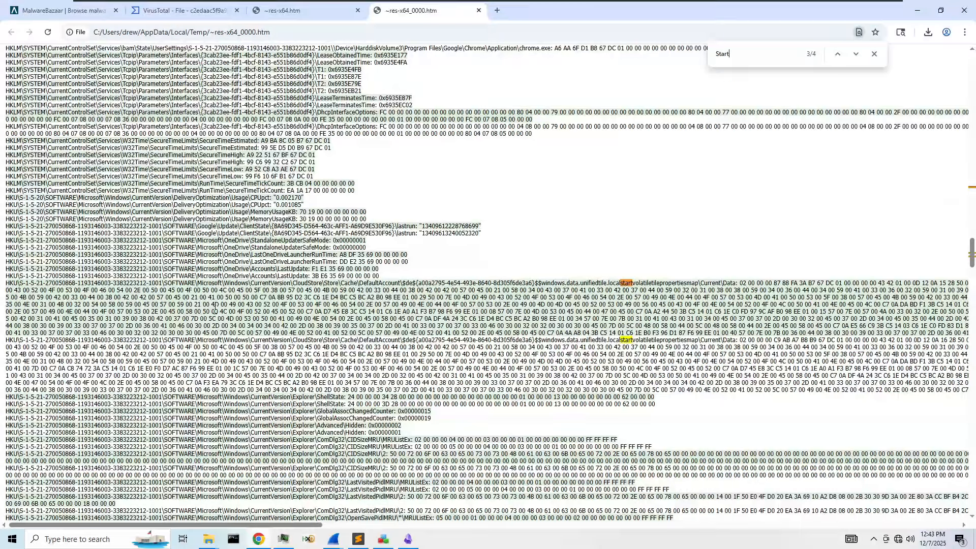
key(ctrl+a)
text(defender.)
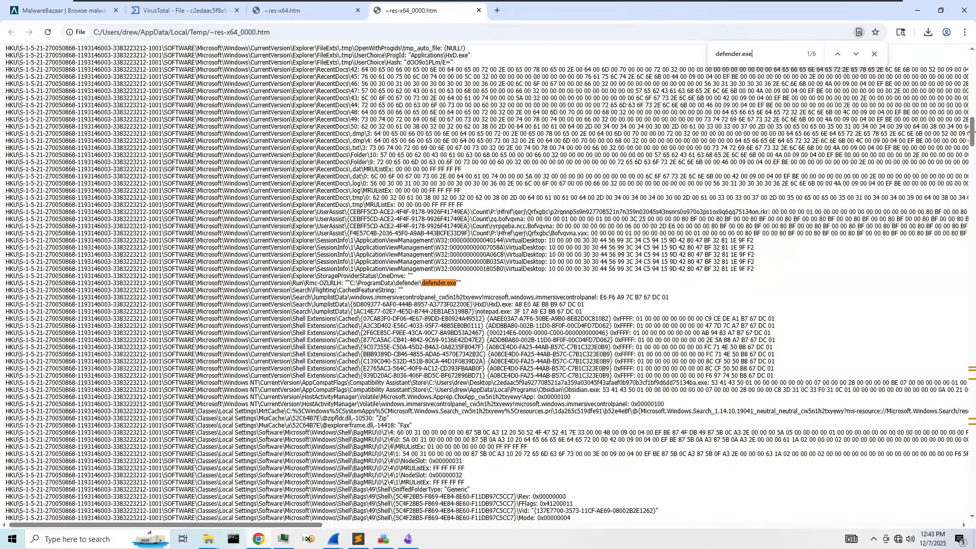
- Locate the Rmc-OZLRLH Run-key value launching defender.exe, then step to the third defender.exe match
triple_click(386, 283)
scroll(487, 283, up, 10)
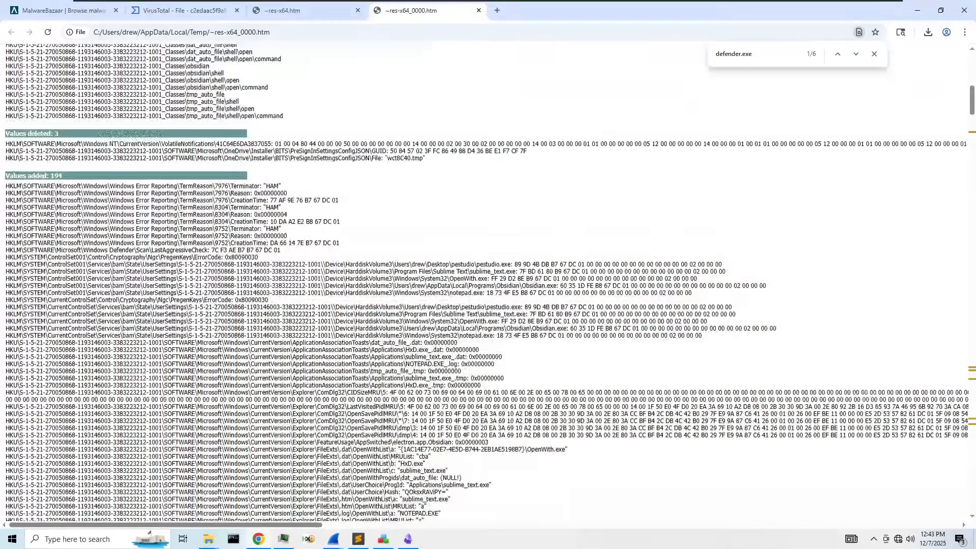
scroll(486, 283, down, 7)
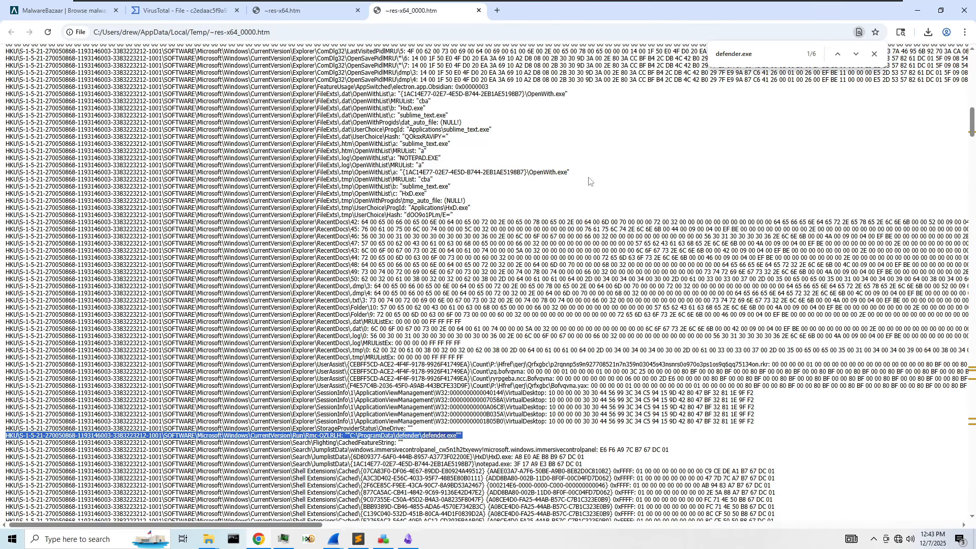
click(775, 54)
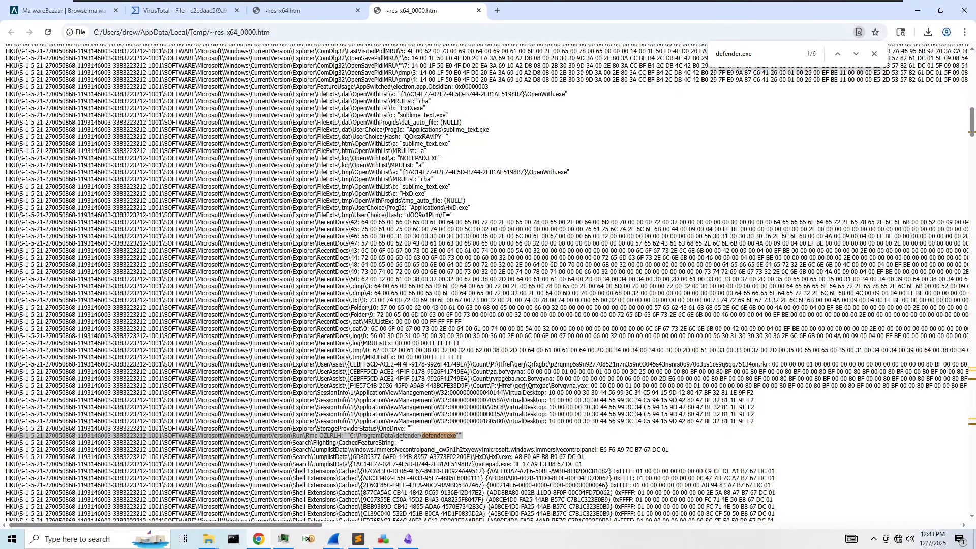
key(Return)
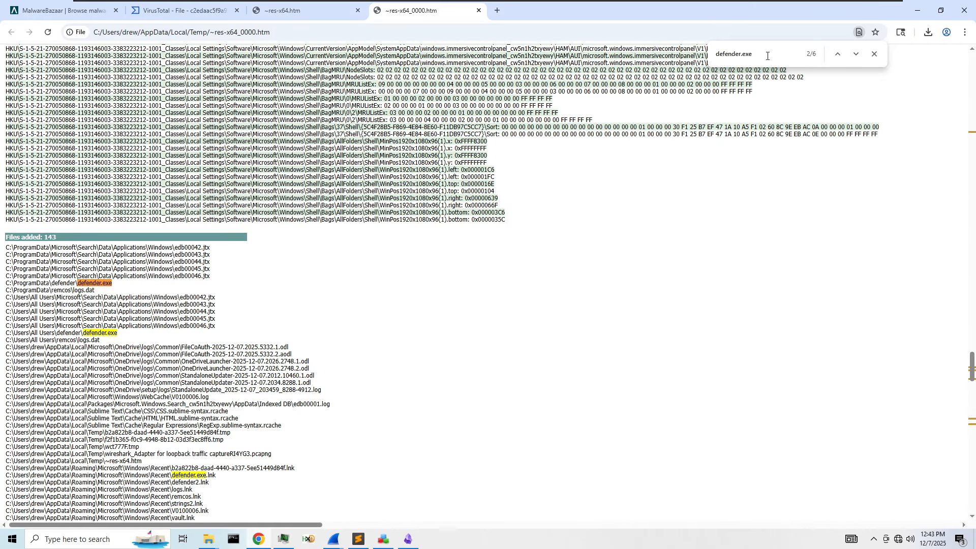
key(Return)
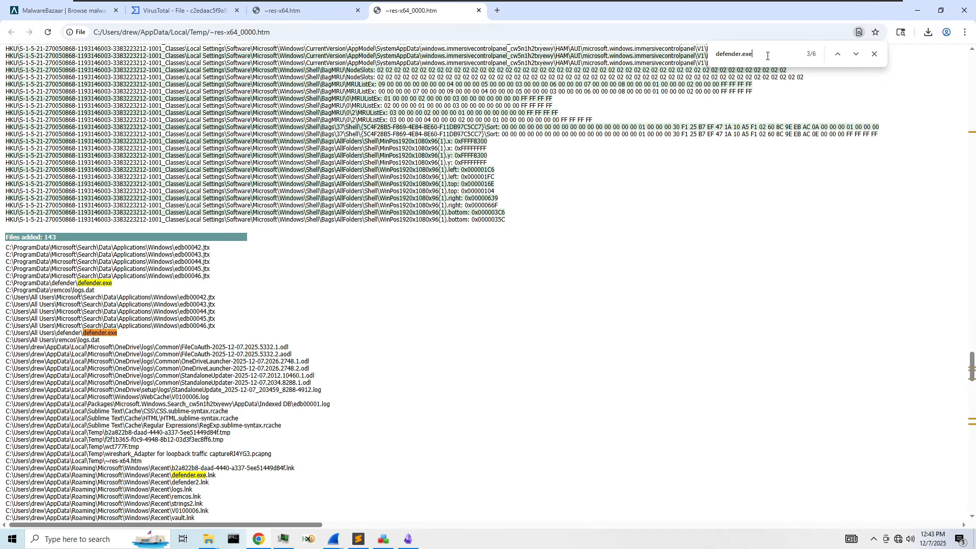
- Copy the All Users defender.exe path into the note's Dumped Files list in Obsidian
triple_click(69, 332)
key(ctrl+c)
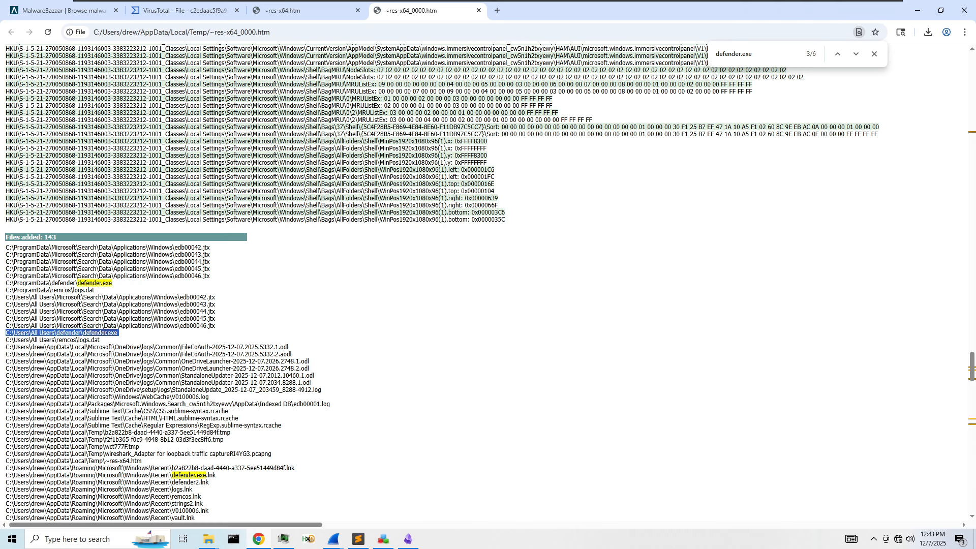
click(358, 539)
click(410, 539)
click(460, 293)
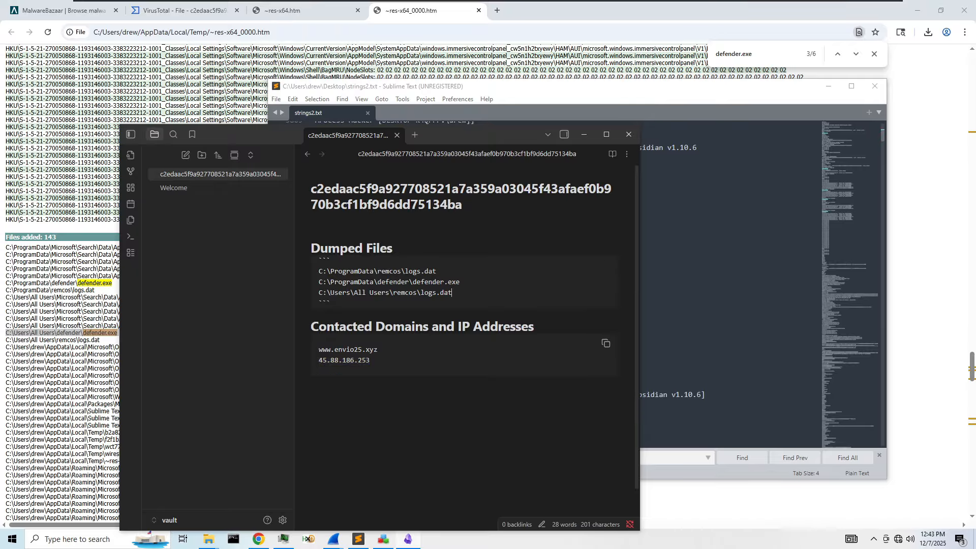
key(Return)
key(ctrl+v)
- Review the remaining defender.exe matches, including the DEFENDER.EXE prefetch file, cycling back to the first
click(754, 53)
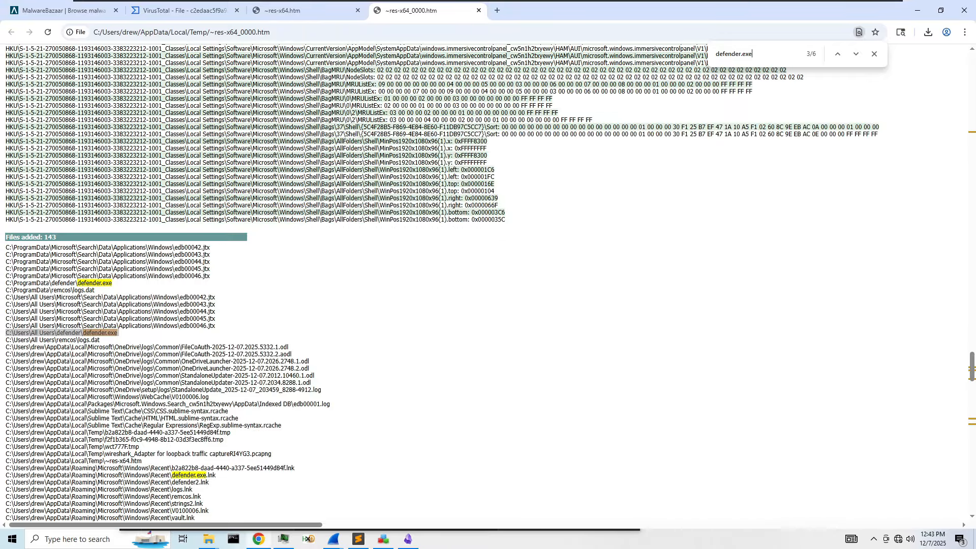
key(Return)
key(Return)
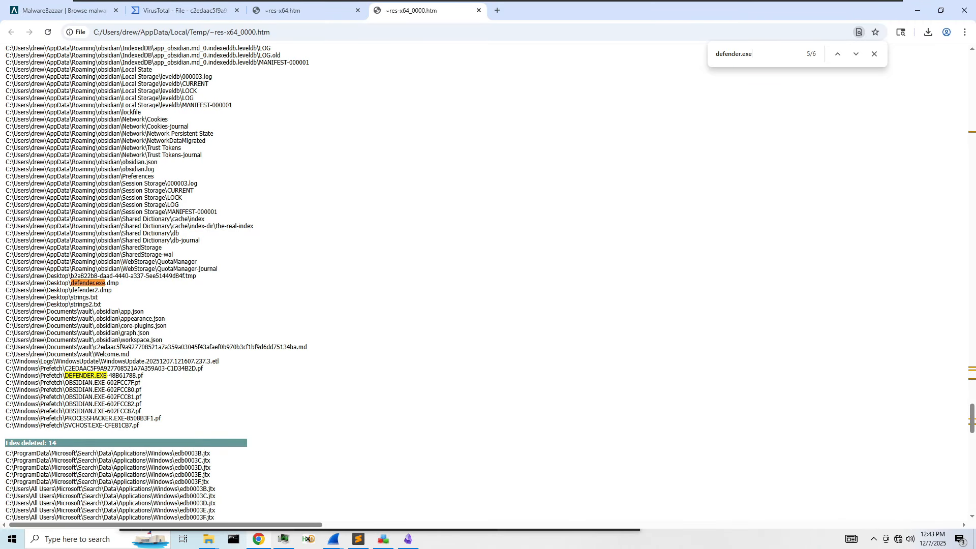
drag(159, 380, 0, 378)
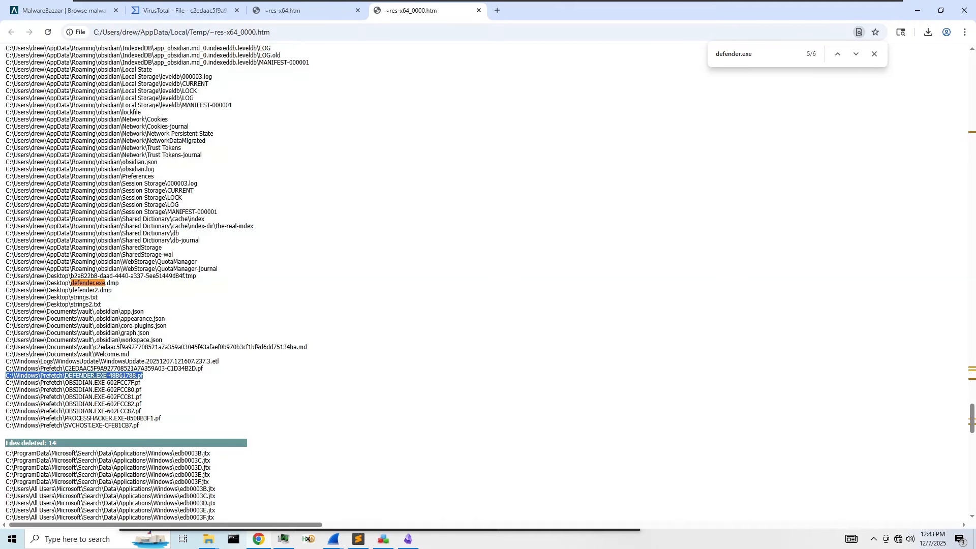
scroll(198, 396, down, 5)
click(739, 55)
key(Return)
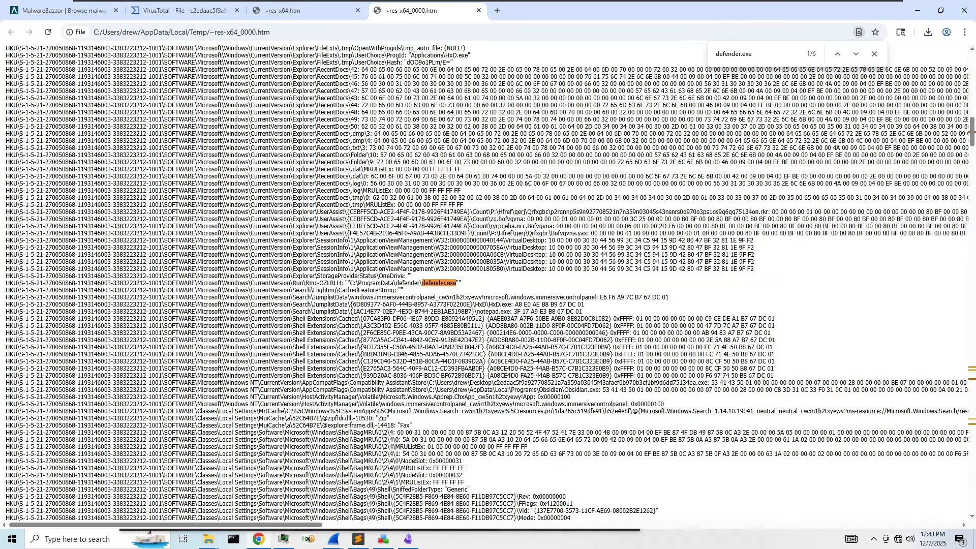
- Copy the Run\Rmc-OZLRLH registry line and paste it under the Persistance heading in Obsidian
drag(465, 283, 3, 284)
click(7, 283)
triple_click(7, 283)
key(ctrl+c)
click(360, 544)
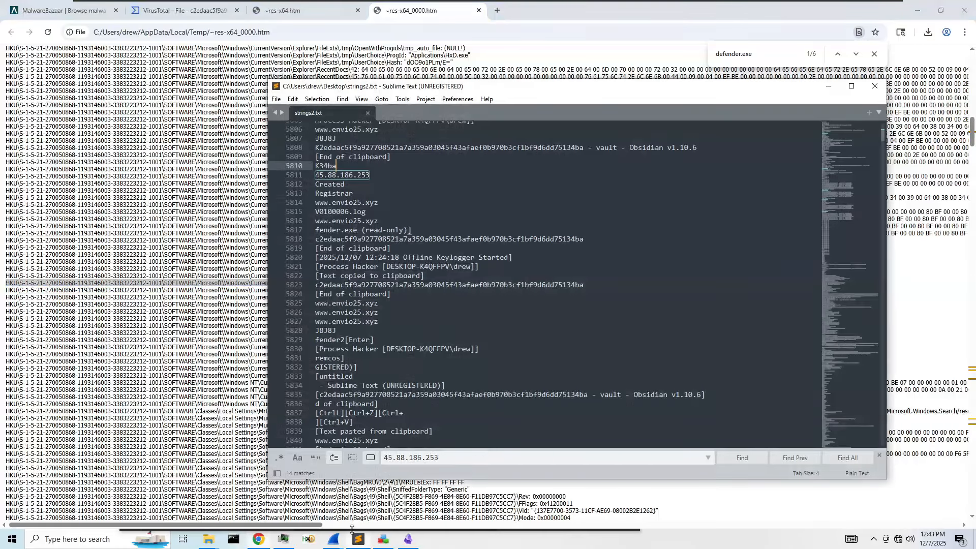
click(360, 544)
click(408, 541)
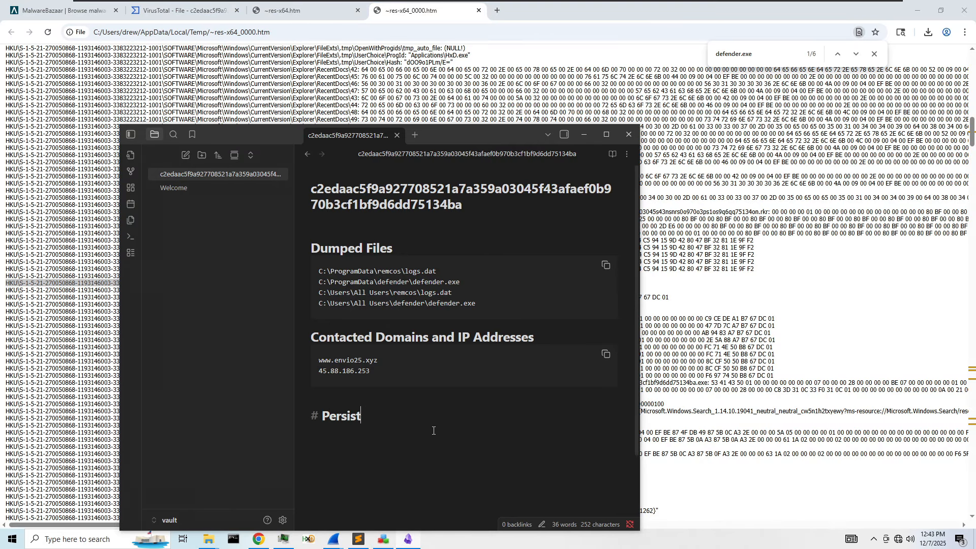
key(Return)
key(ctrl+v)
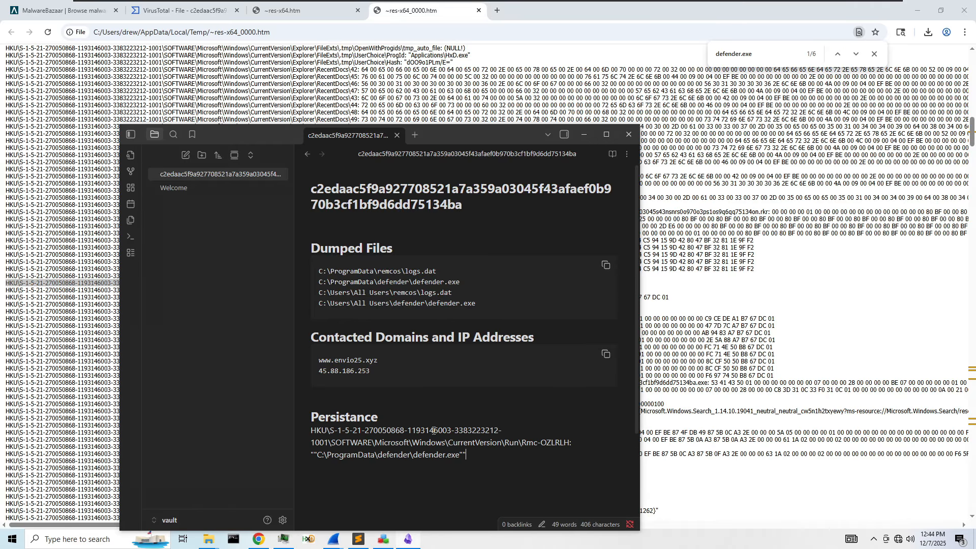
- Correct the heading spelling from Persistance to Persistence
right_click(341, 418)
click(468, 455)
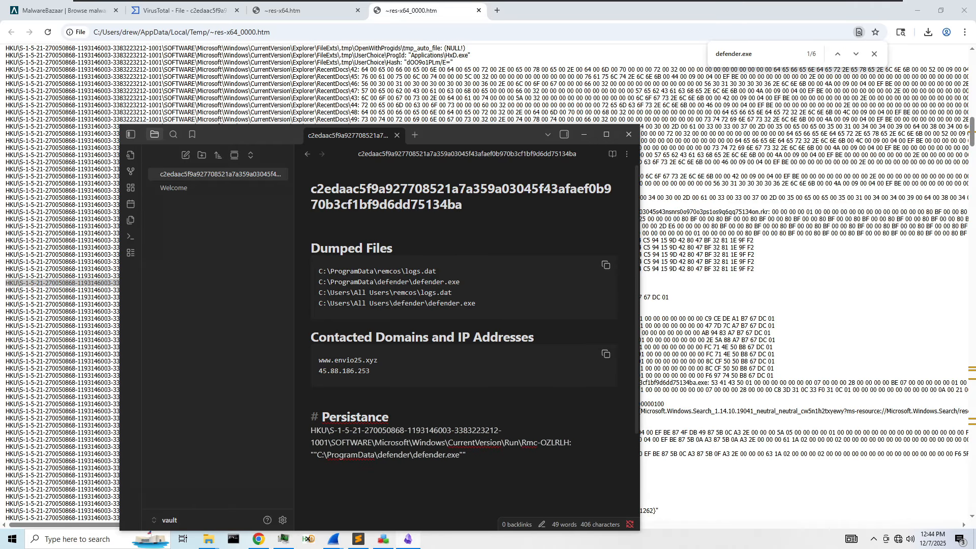
right_click(376, 416)
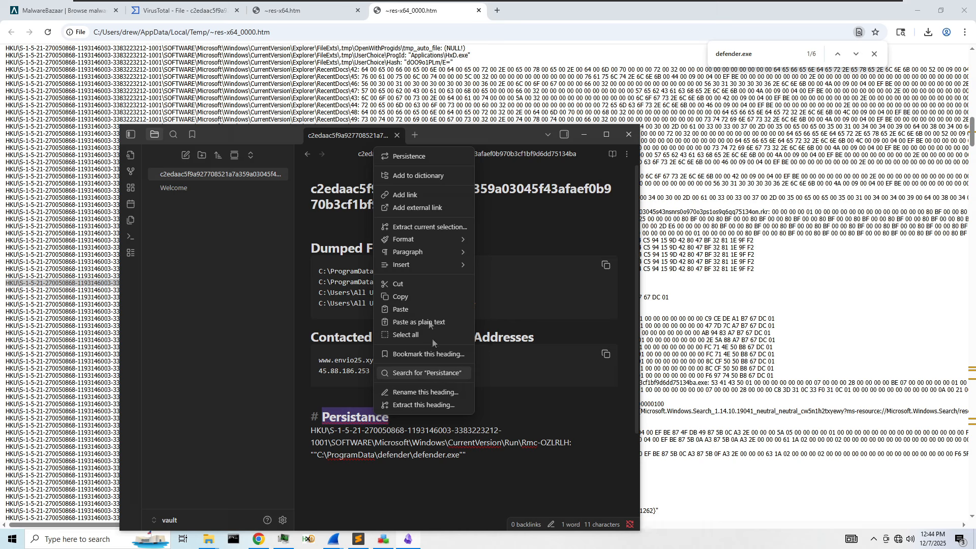
click(409, 156)
- Replace the pasted line with a '## Registry Keys' subheading followed by the pasted Run-key entry
drag(456, 455, 295, 429)
key(BackSpace)
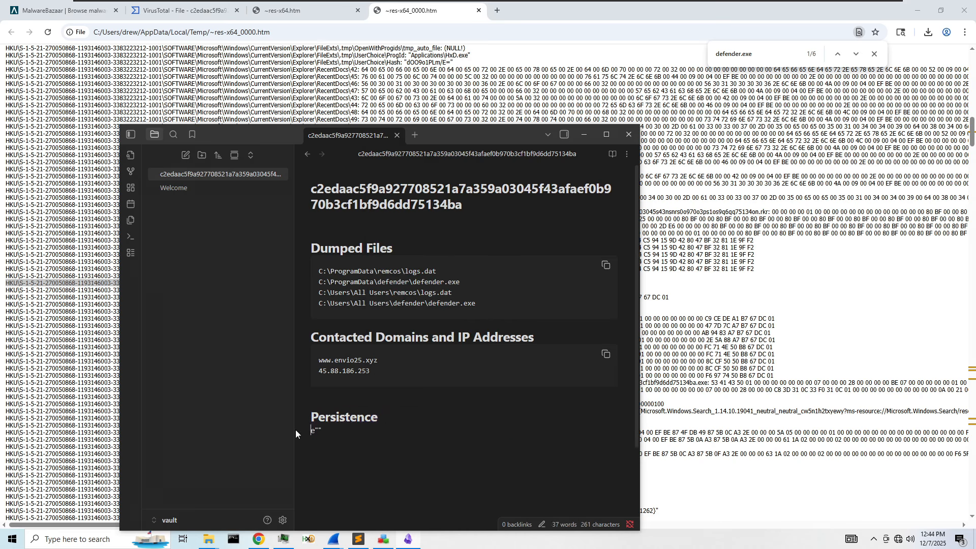
key(BackSpace)
key(BackSpace)
text(## Registry Keys)
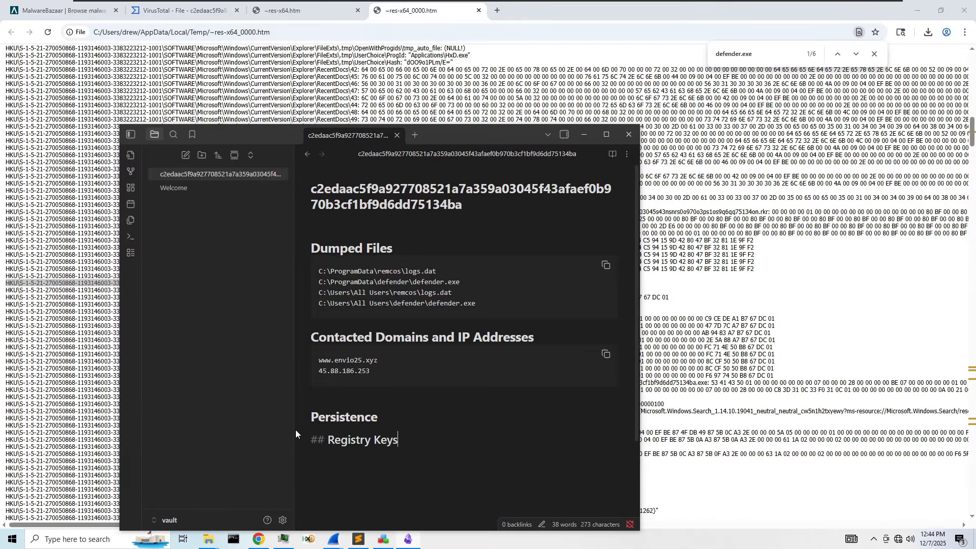
key(Return)
key(ctrl+v)
key(alt+Tab)
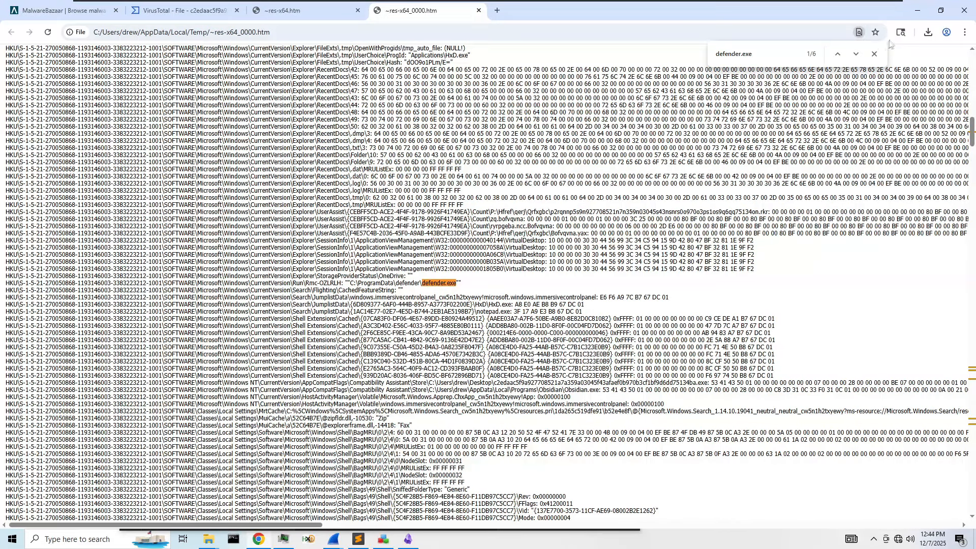
- Bring the loopback Wireshark capture forward and filter it with !icmp to hide ICMP packets
click(917, 10)
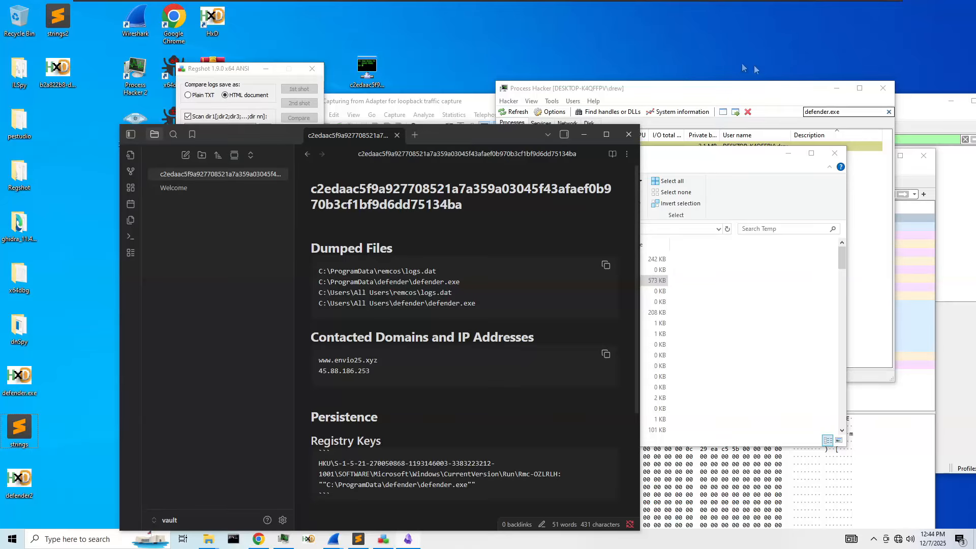
drag(721, 88, 321, 129)
drag(794, 109, 594, 108)
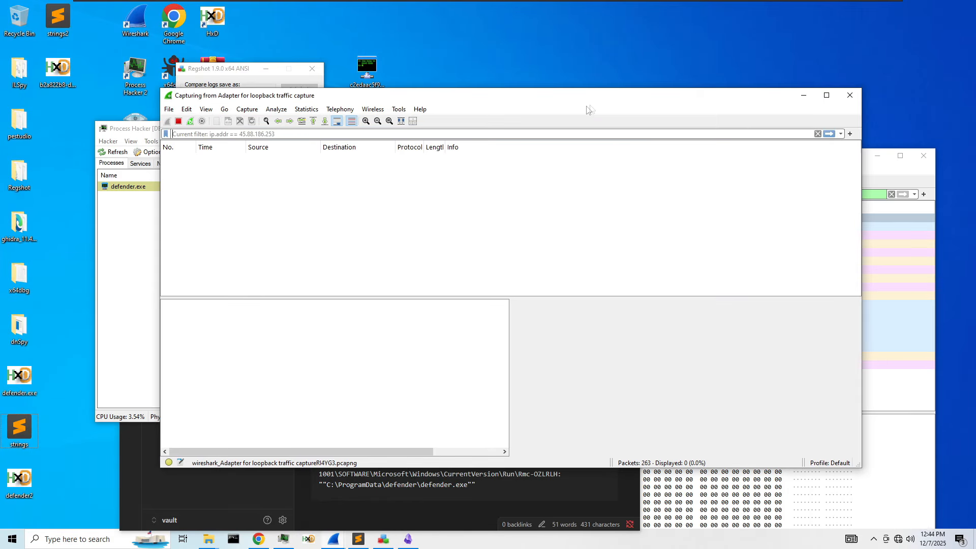
key(Return)
scroll(738, 219, down, 15)
scroll(737, 213, down, 20)
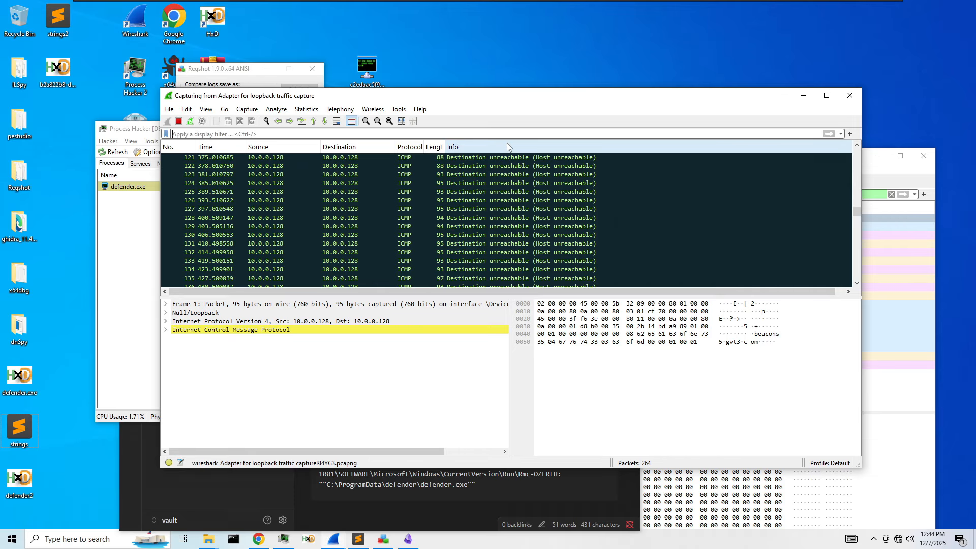
text(!icmp)
key(Return)
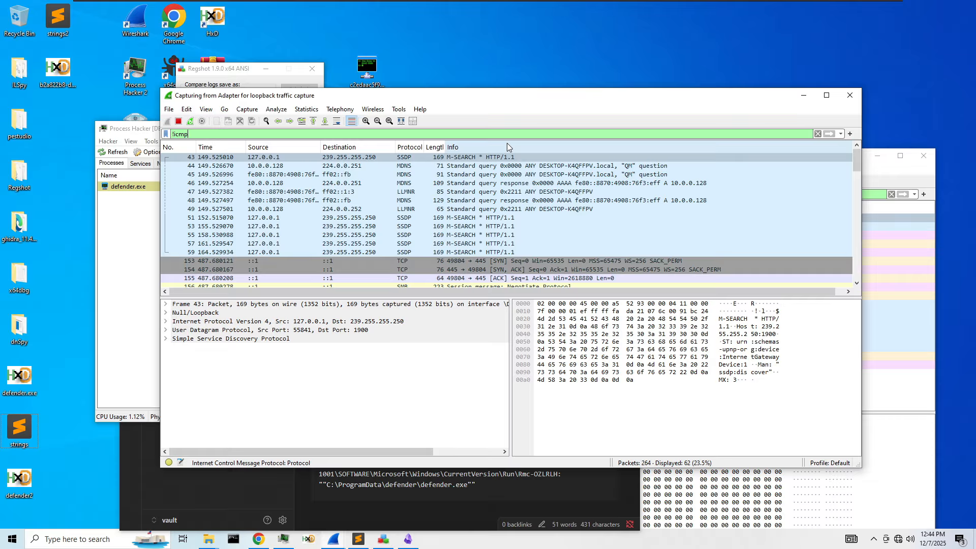
- Inspect packet 156's SMB Negotiate request and packet 184's SMB create request, expanding Frame and Null/Loopback
scroll(528, 203, down, 3)
click(532, 210)
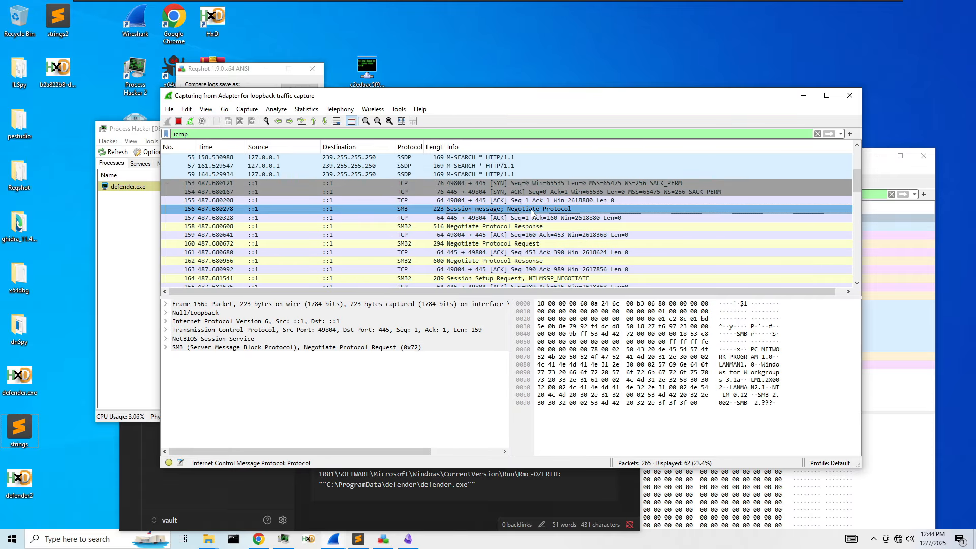
scroll(349, 203, down, 9)
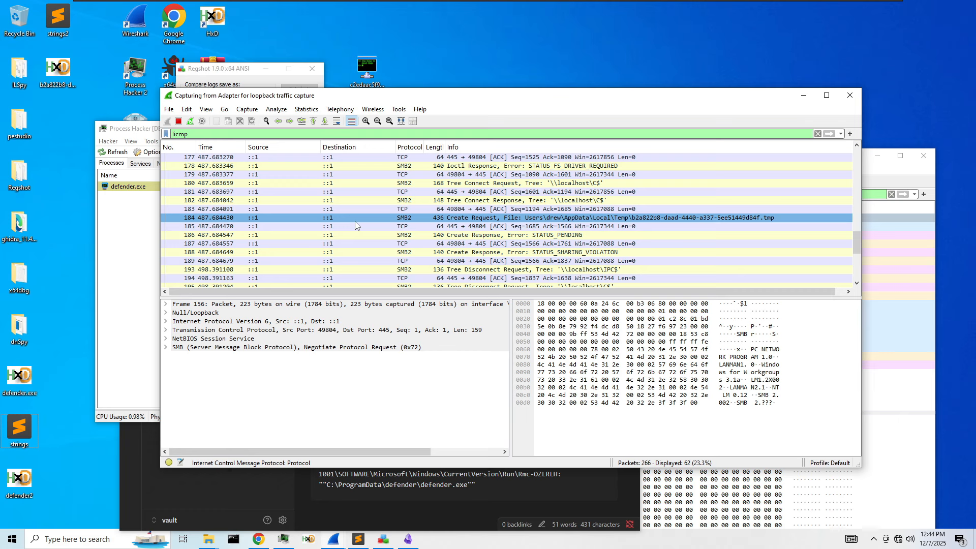
click(356, 222)
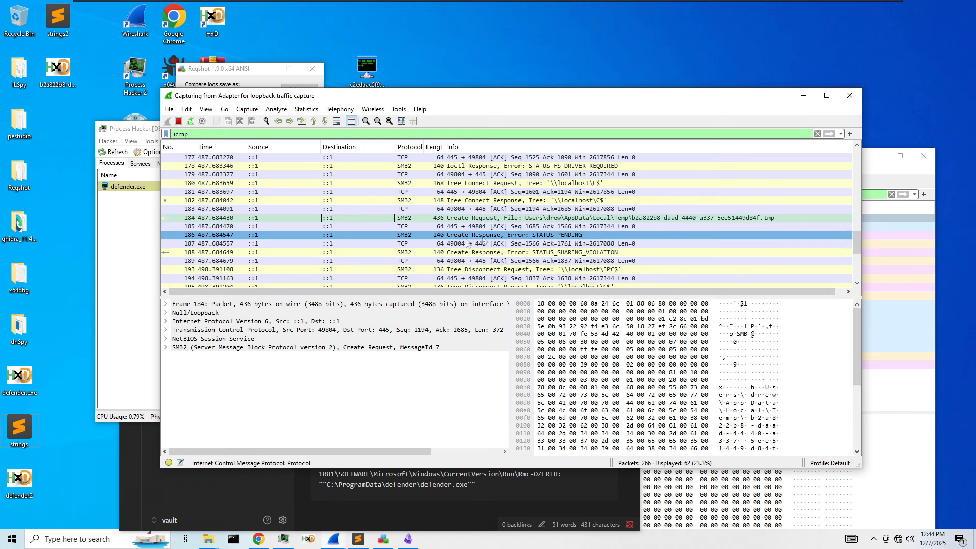
scroll(595, 221, down, 4)
scroll(595, 222, up, 3)
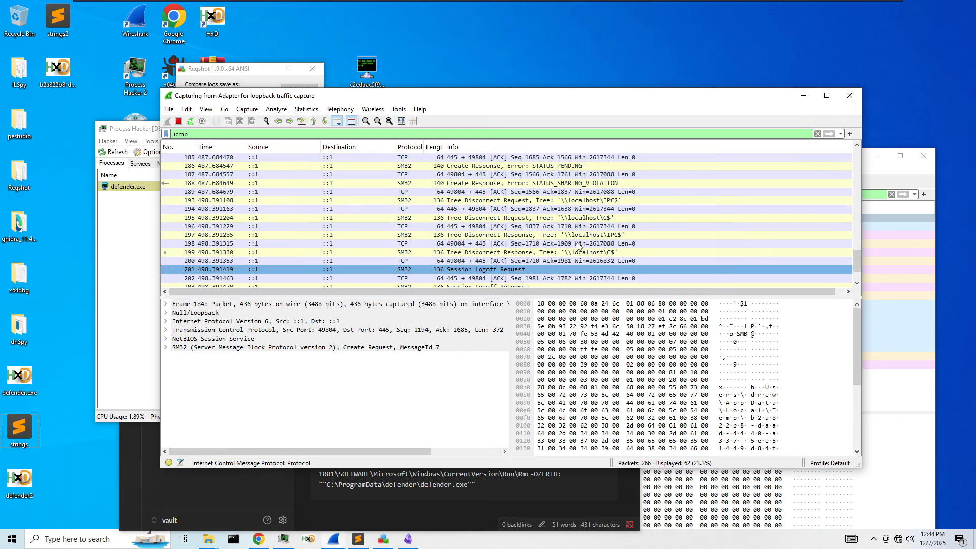
right_click(533, 202)
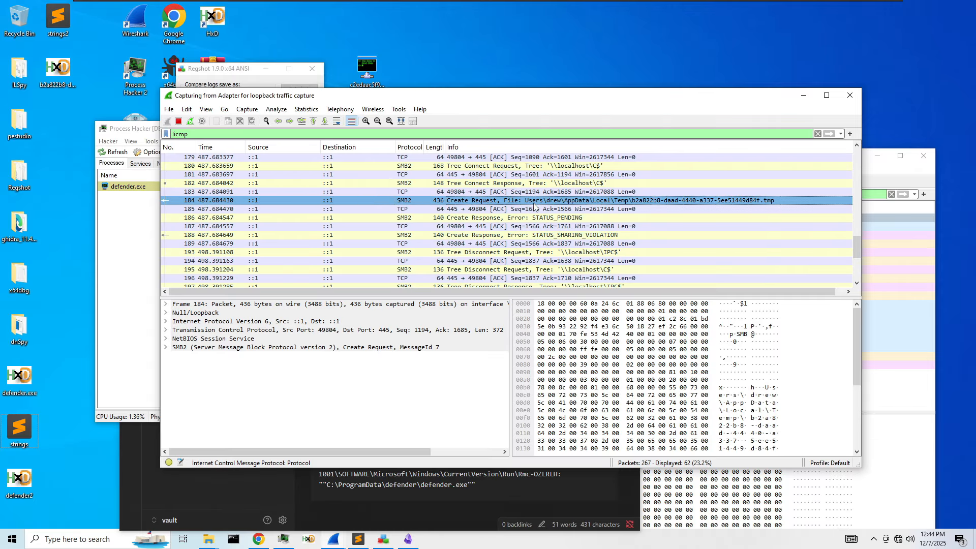
click(511, 201)
click(166, 312)
click(166, 304)
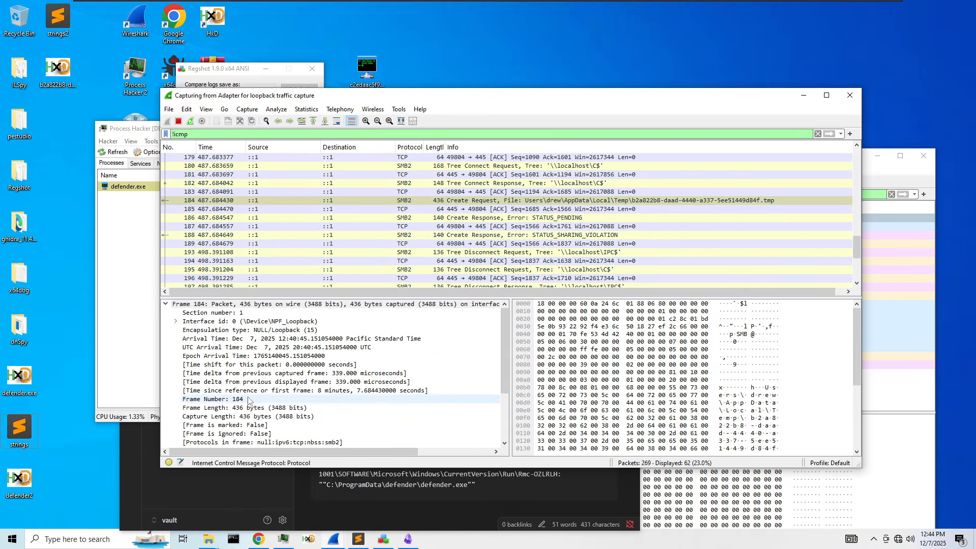
scroll(256, 397, down, 3)
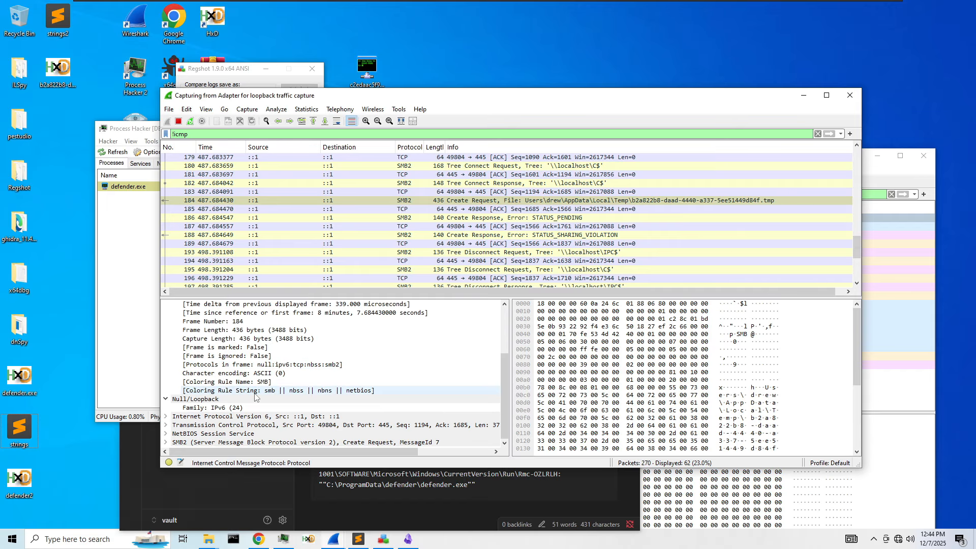
scroll(377, 280, down, 3)
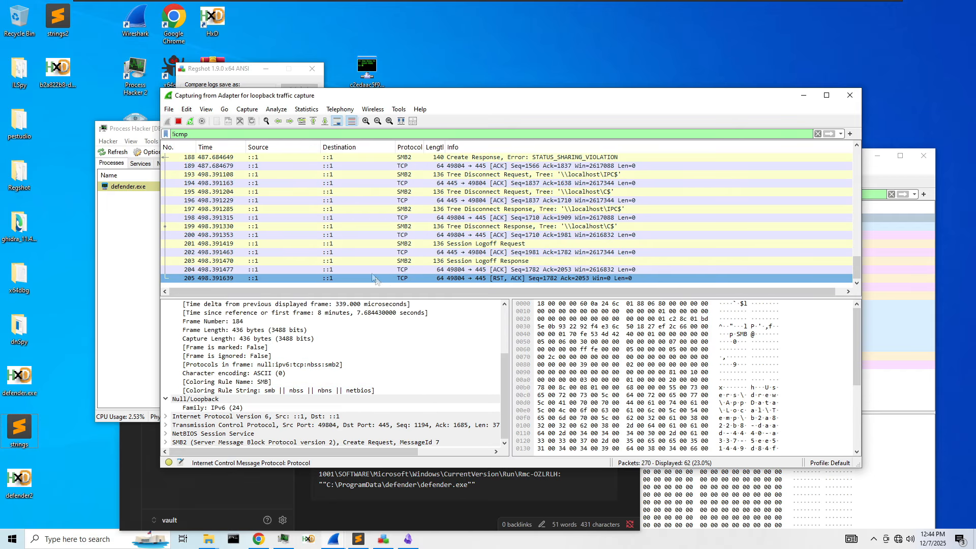
scroll(375, 278, up, 3)
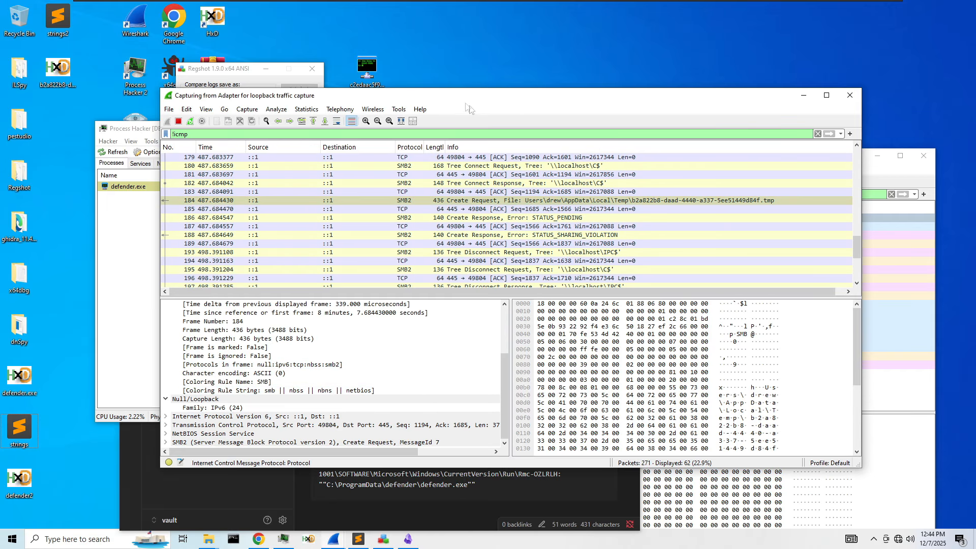
- Bring the Ethernet0 capture forward, minimize the loopback capture, and rearrange the windows
click(883, 240)
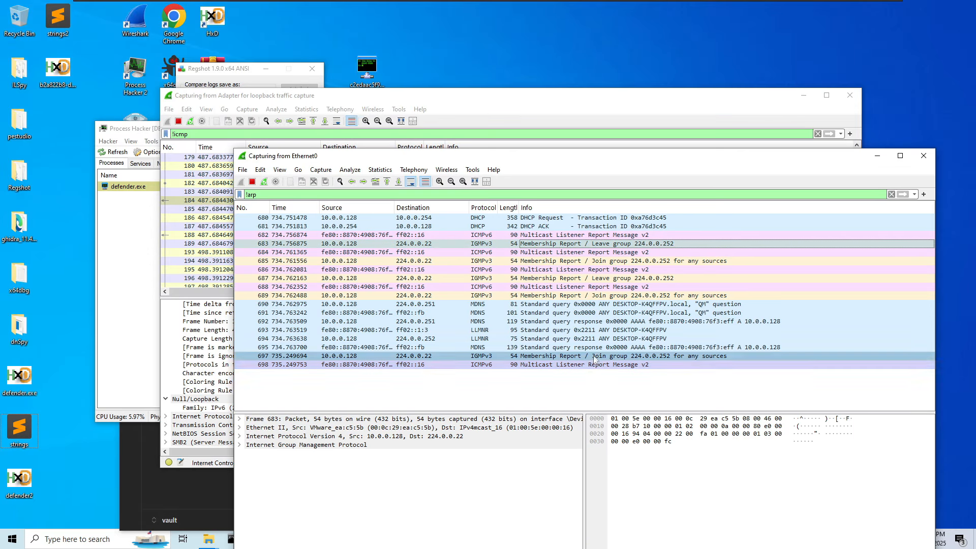
drag(447, 149, 514, 279)
click(436, 218)
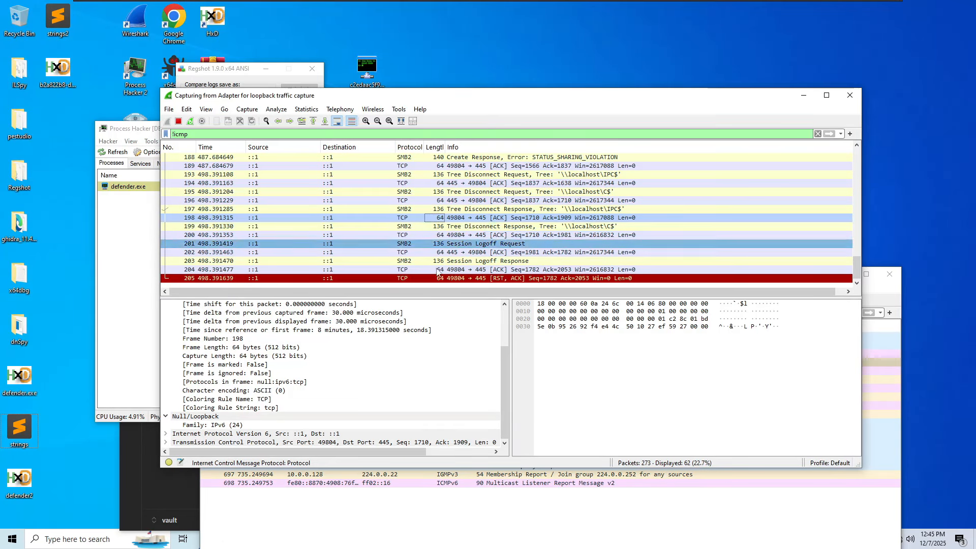
click(803, 96)
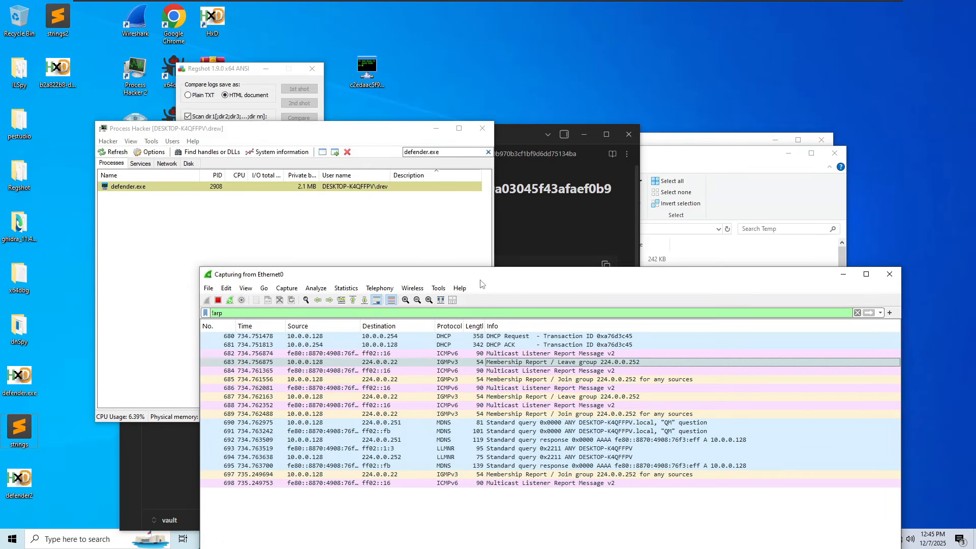
drag(482, 283, 586, 172)
drag(329, 134, 595, 127)
- Widen the PID and Private bytes columns for defender.exe in Process Hacker
right_click(602, 179)
click(587, 167)
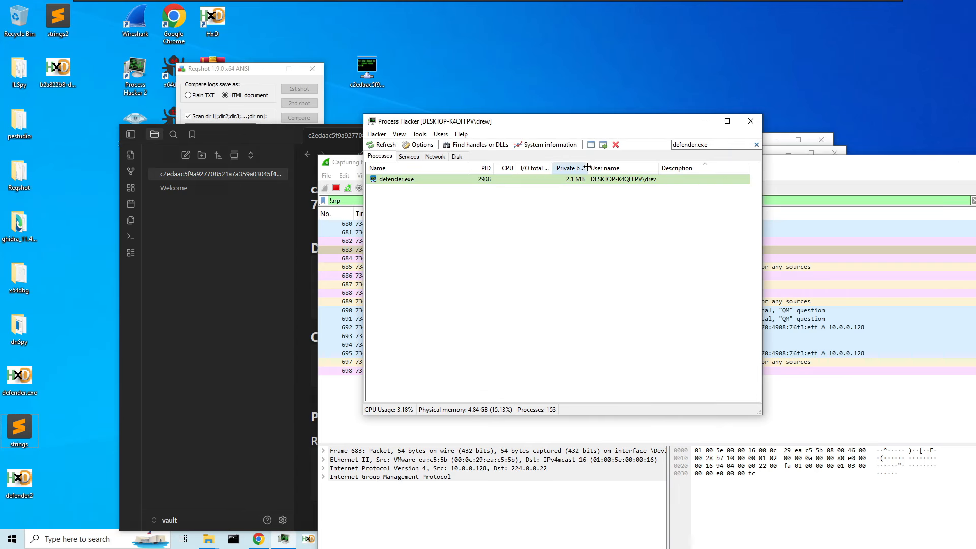
drag(587, 167, 637, 167)
drag(493, 168, 529, 168)
right_click(461, 183)
mouse_move(522, 300)
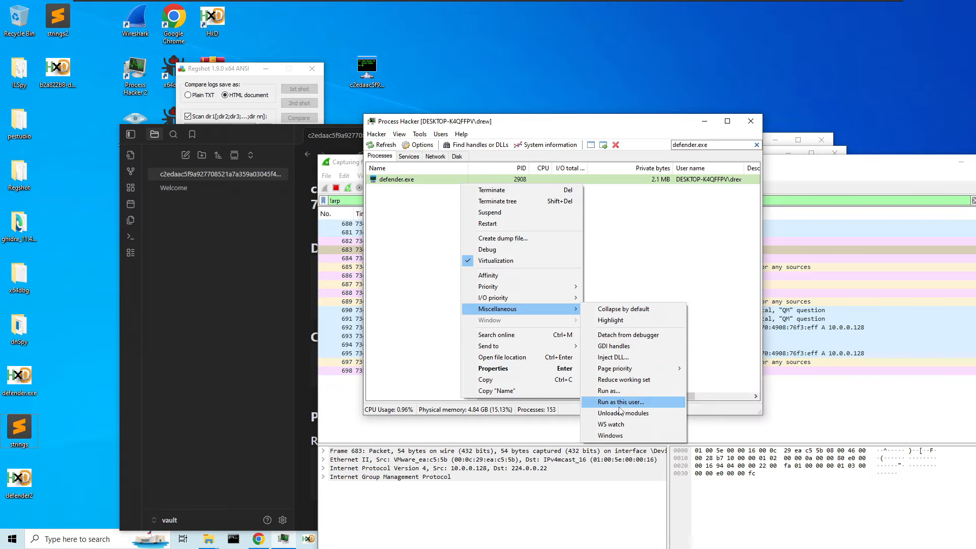
click(623, 249)
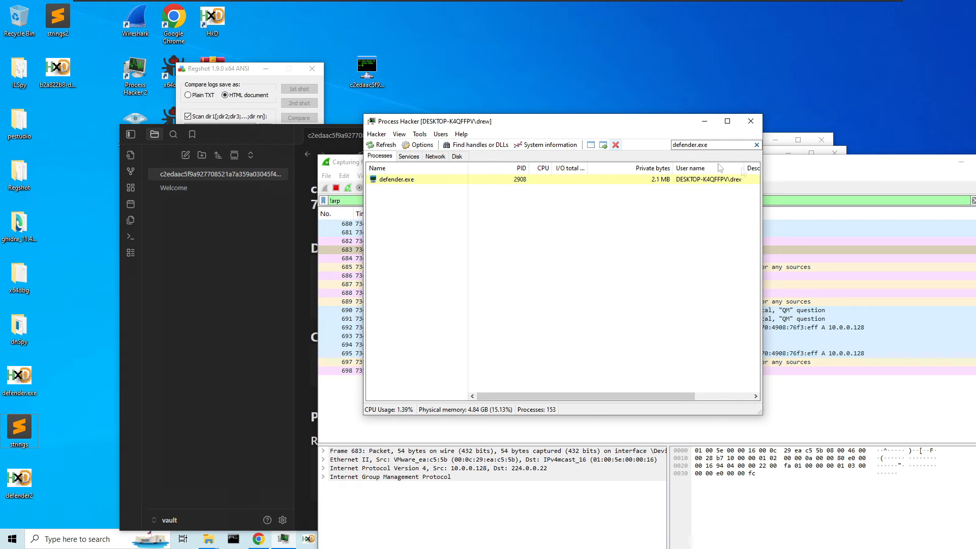
- Minimize Process Hacker, check the note's Persistence section, and bring the Temp folder window forward
click(709, 124)
click(301, 297)
scroll(367, 249, down, 4)
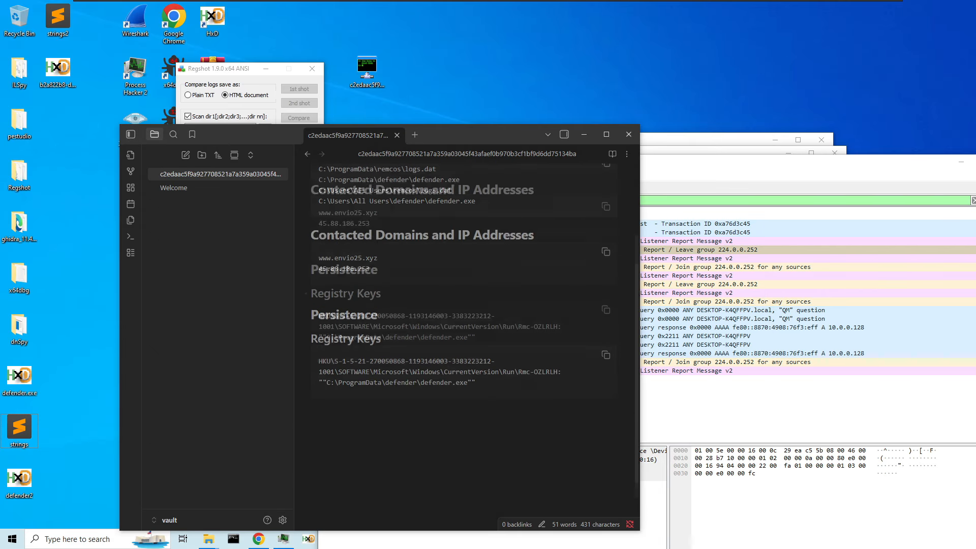
click(369, 246)
key(Up)
drag(917, 166, 642, 227)
click(685, 155)
scroll(534, 319, down, 6)
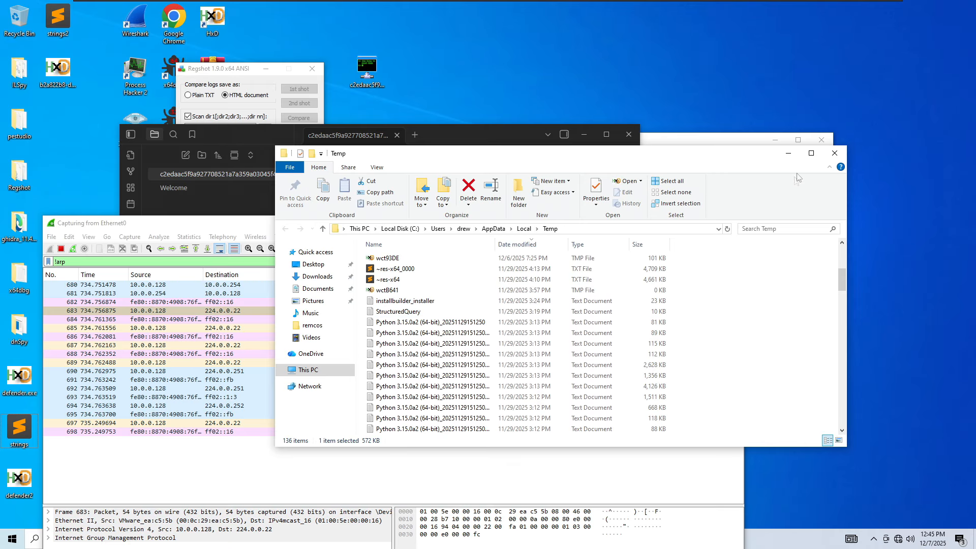
- Close the Temp and remcos folder windows and reposition the Obsidian, Regshot and Wireshark windows
click(835, 153)
click(797, 147)
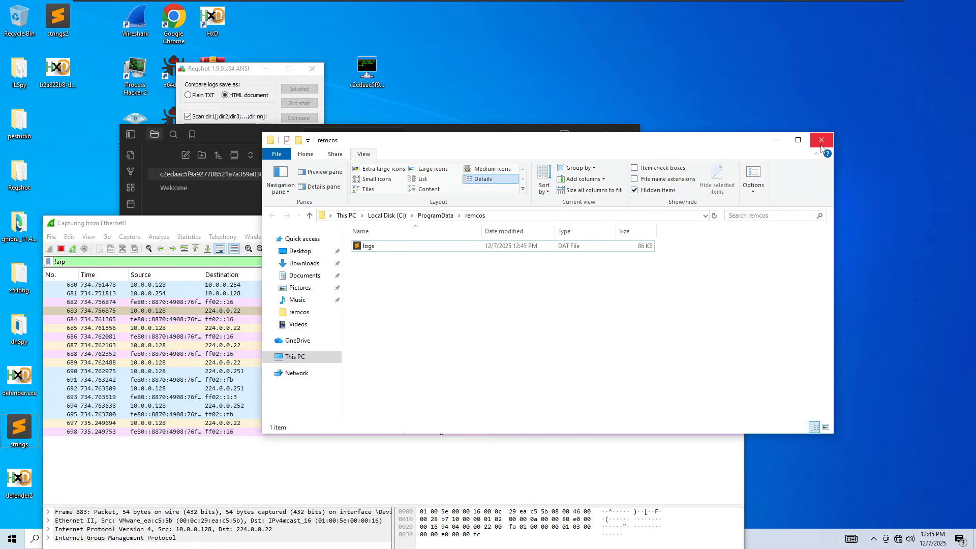
click(820, 146)
drag(560, 135, 742, 107)
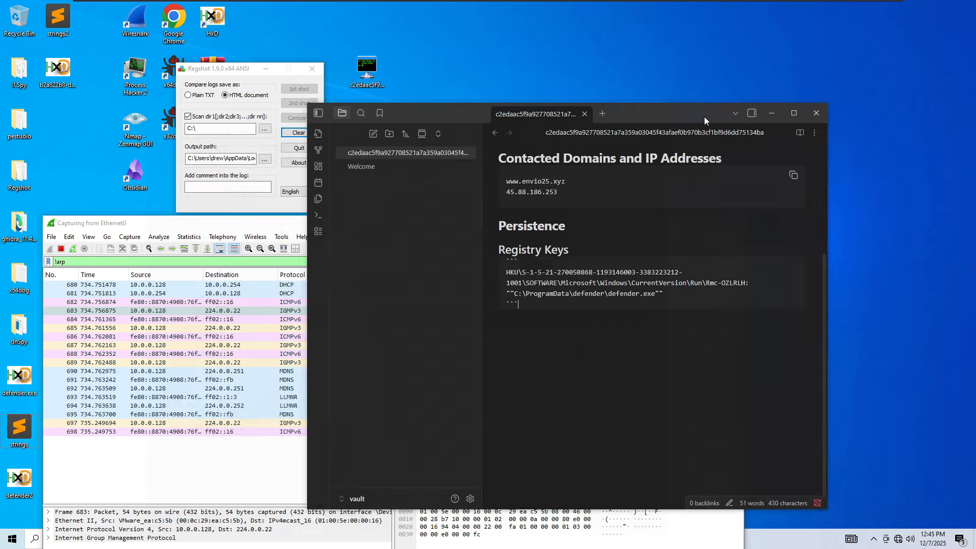
click(218, 73)
drag(221, 72, 524, 62)
drag(172, 225, 453, 79)
- Run ghidraRun from the ghidra_11.4.2_PUBLIC folder in File Explorer
click(99, 538)
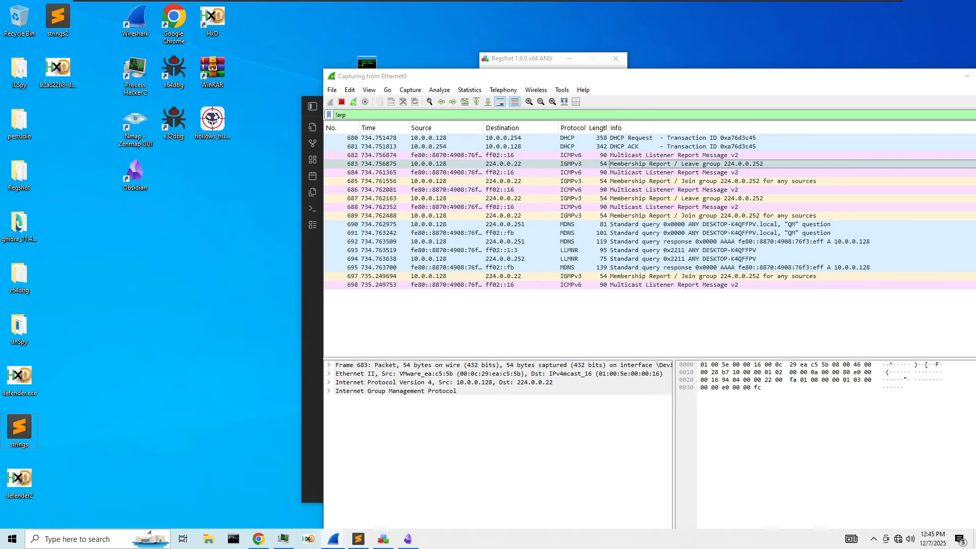
click(22, 200)
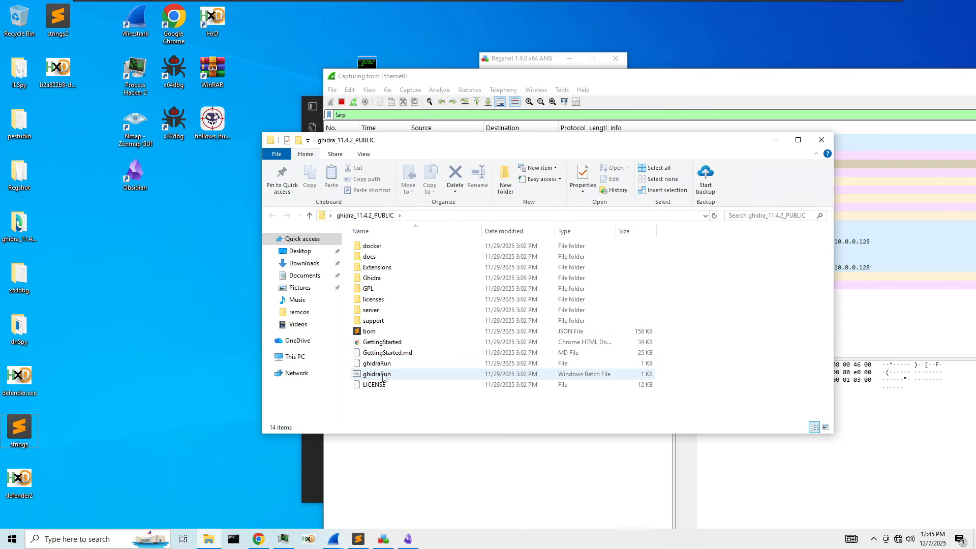
double_click(376, 374)
drag(667, 74, 433, 57)
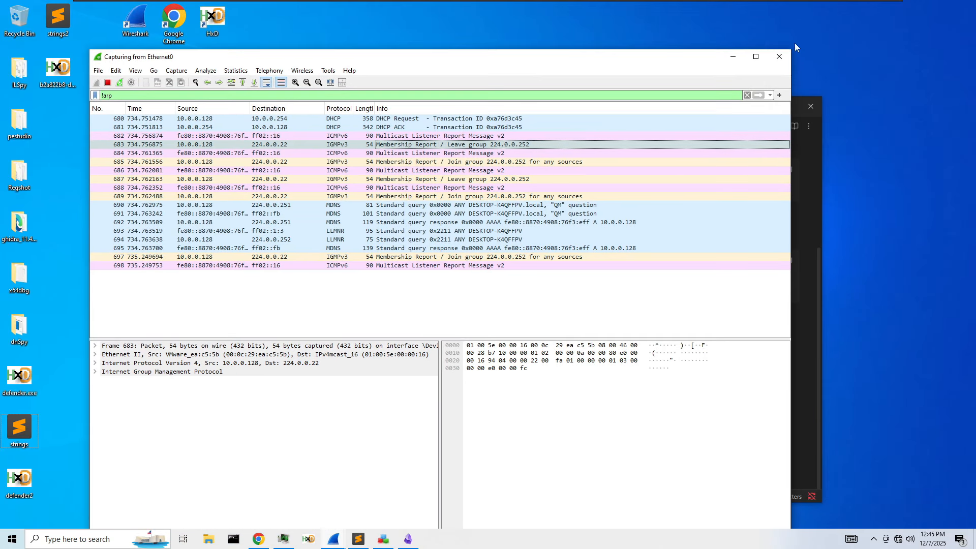
- Accept Ghidra's user agreement and dismiss the configuration error, tip of the day and Help window
click(733, 59)
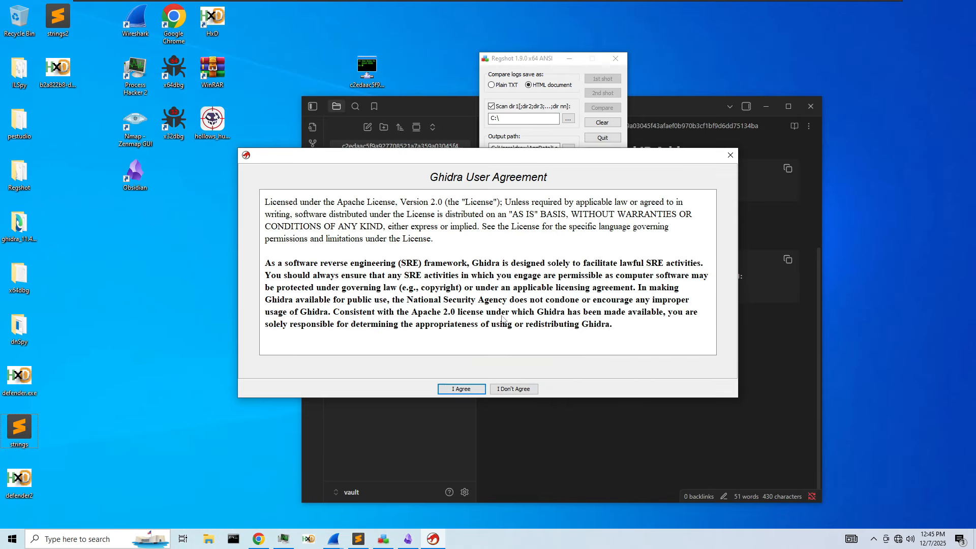
click(481, 389)
drag(539, 65, 675, 65)
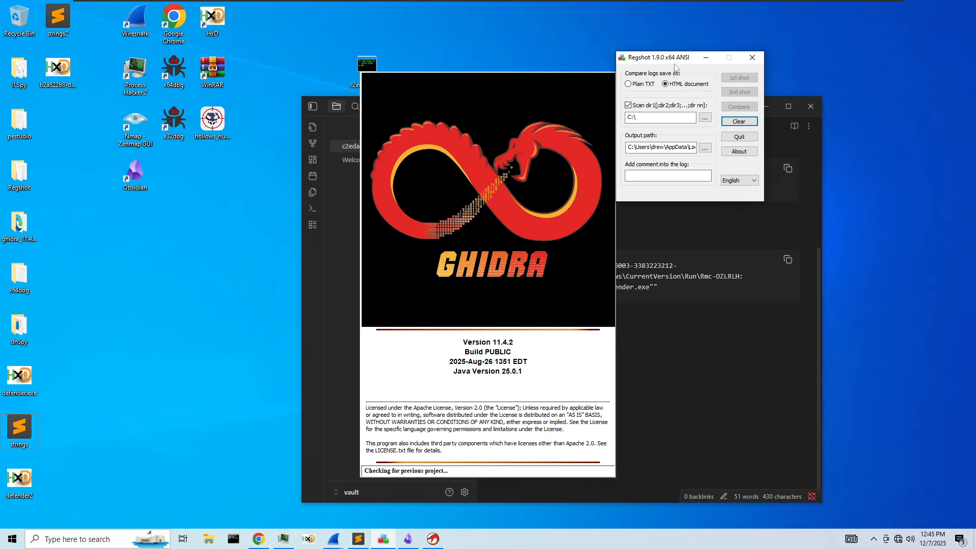
click(706, 57)
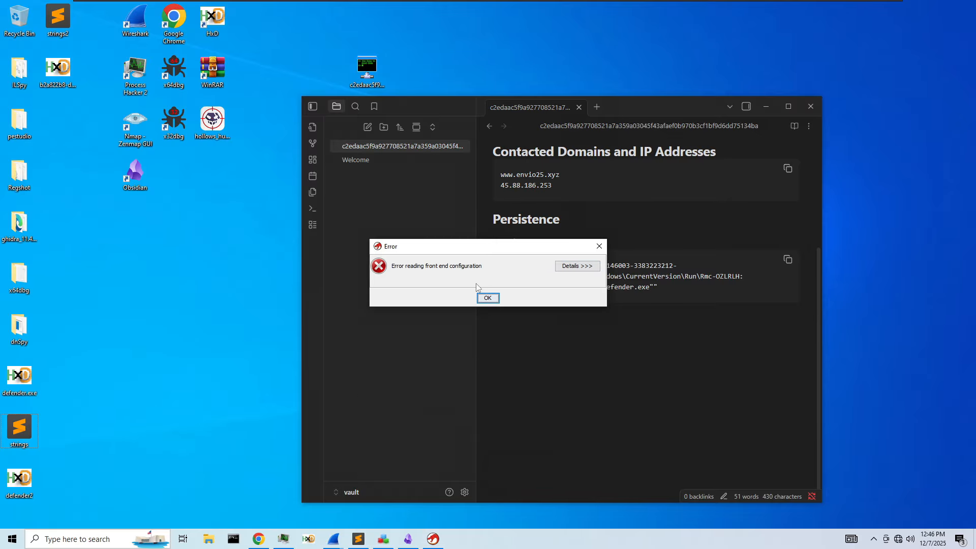
click(486, 297)
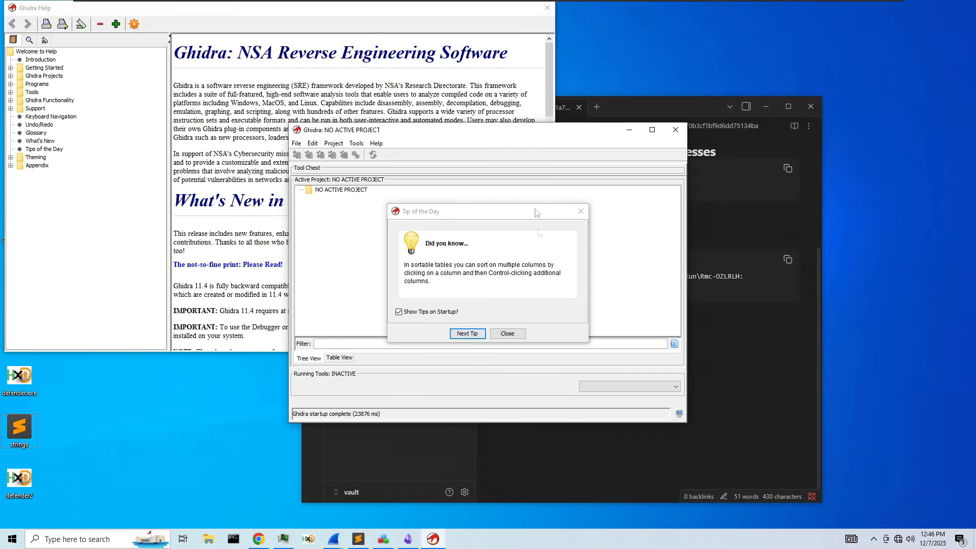
click(577, 213)
click(547, 8)
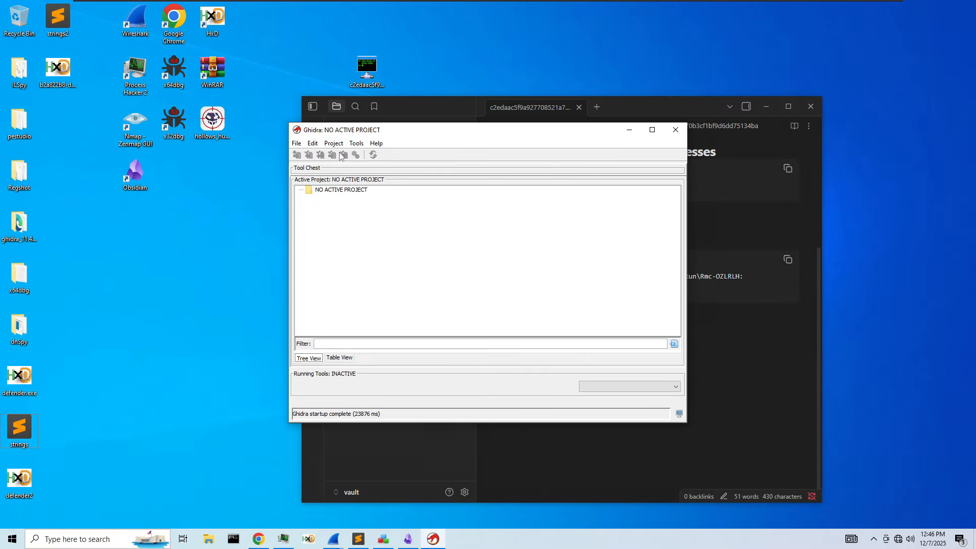
- Create a new Ghidra project named MALWARE
click(296, 145)
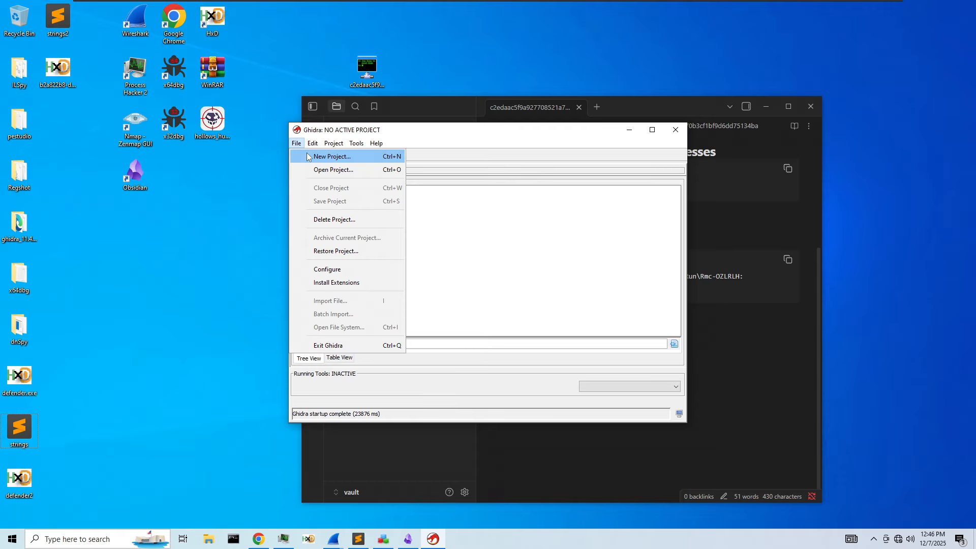
click(327, 155)
click(464, 363)
text(MALWARE)
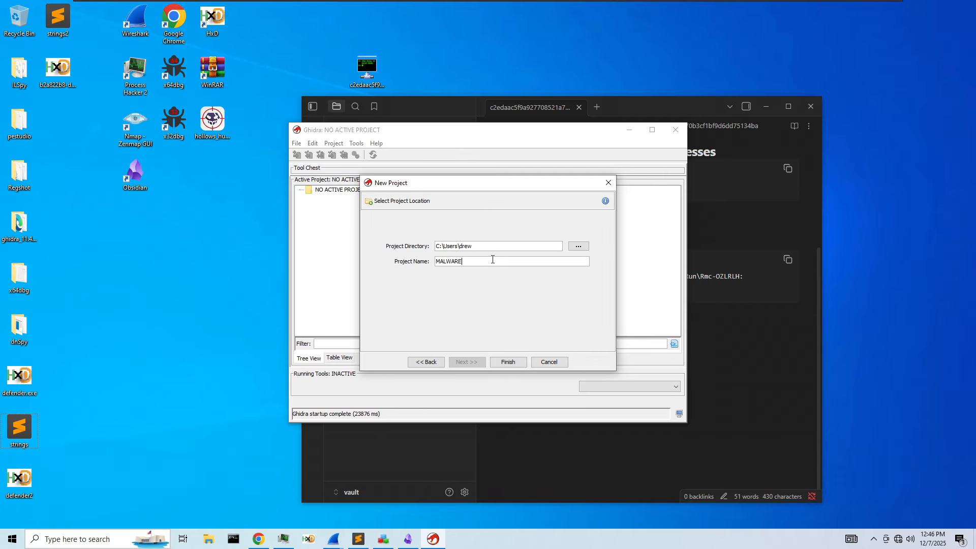
click(508, 362)
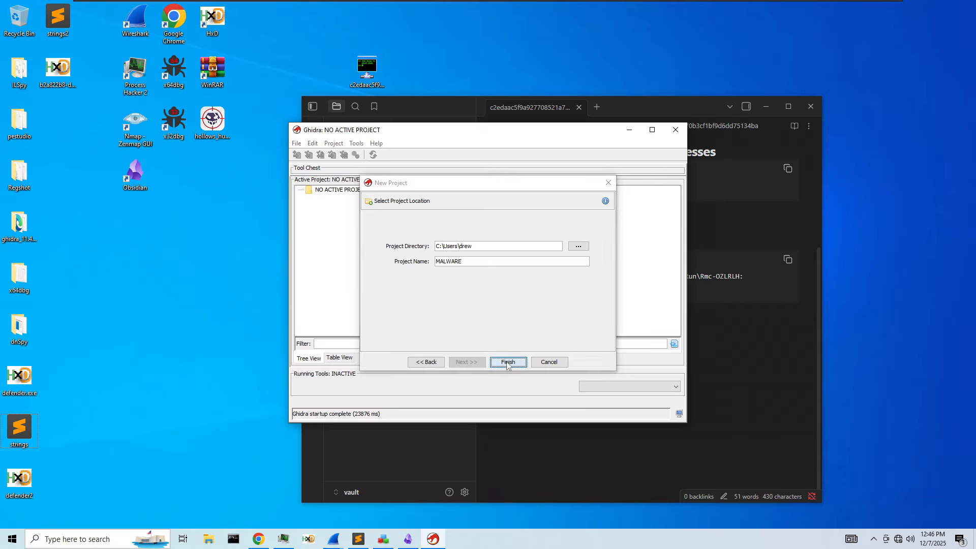
- Import all of Ghidra's default tools and launch the CodeBrowser
click(328, 143)
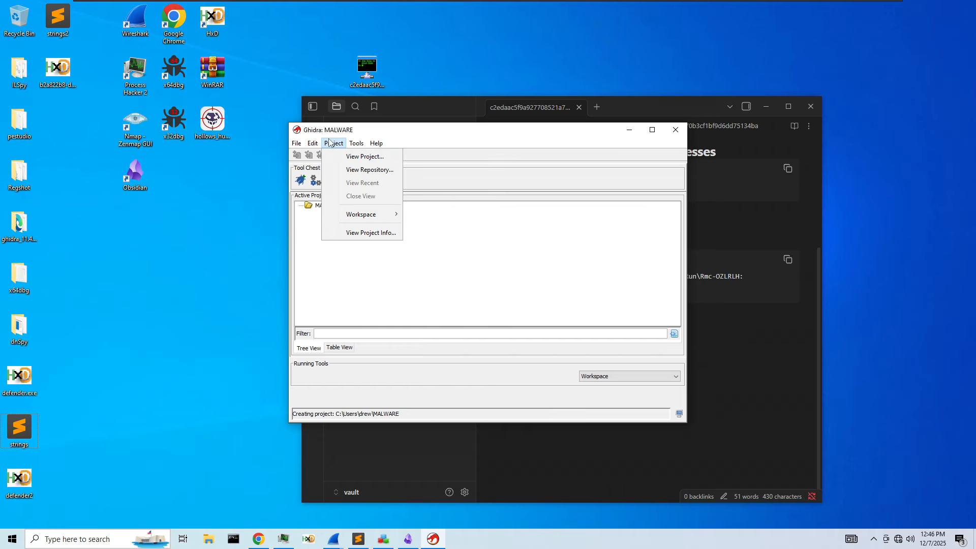
mouse_move(356, 144)
click(408, 222)
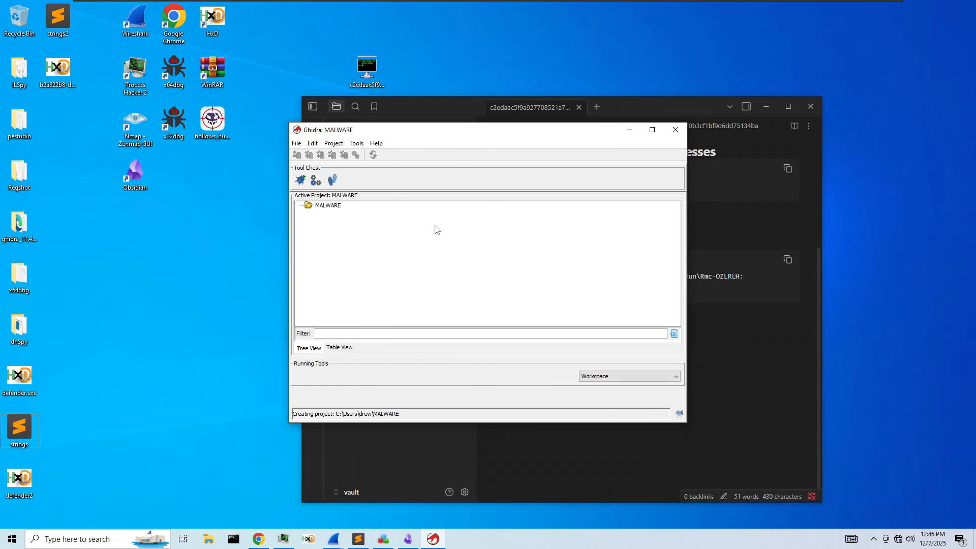
click(539, 236)
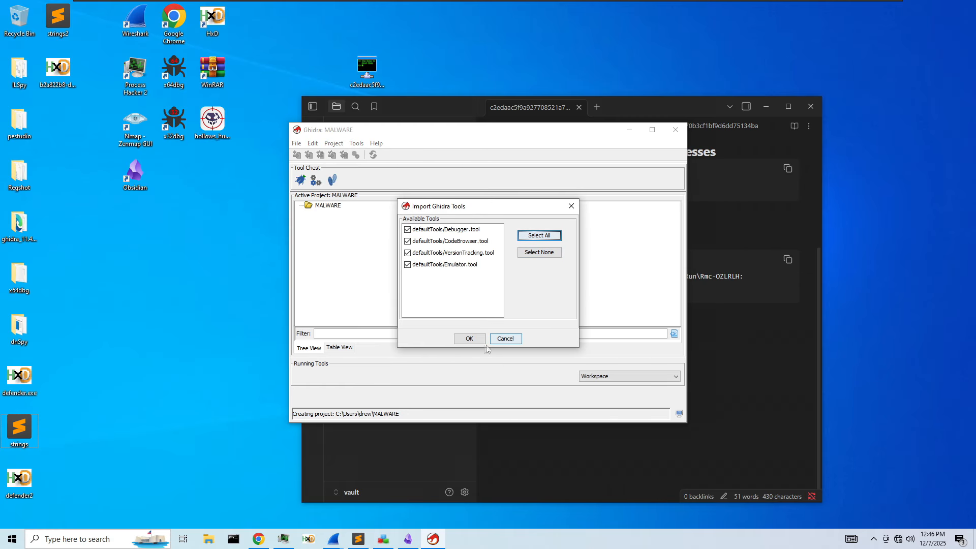
click(470, 339)
click(301, 180)
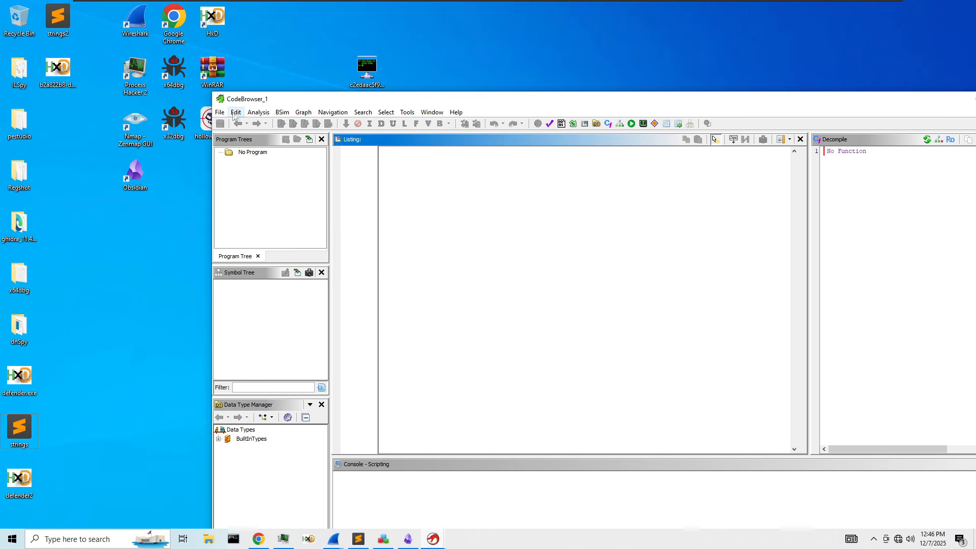
click(220, 112)
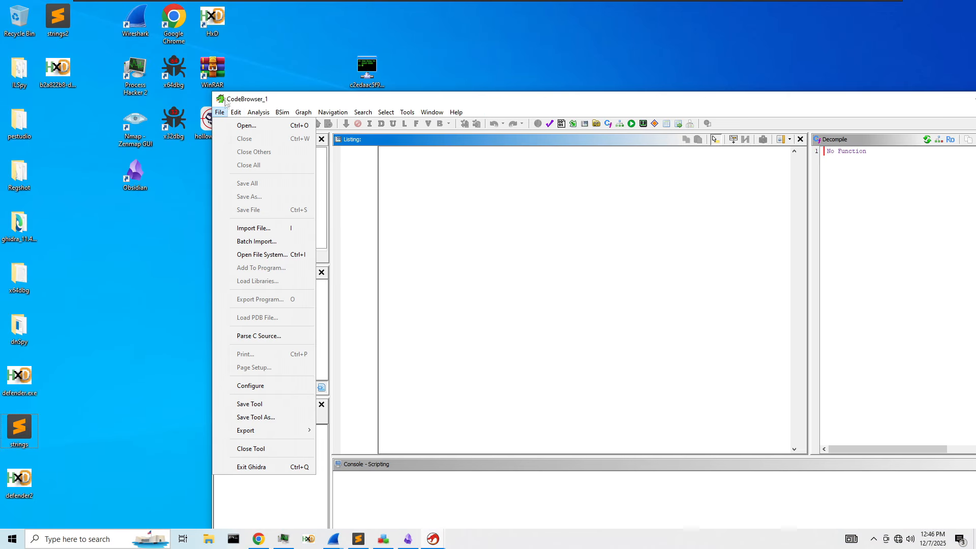
- Cancel the Import File chooser in CodeBrowser and open File Explorer's Quick access list
click(252, 229)
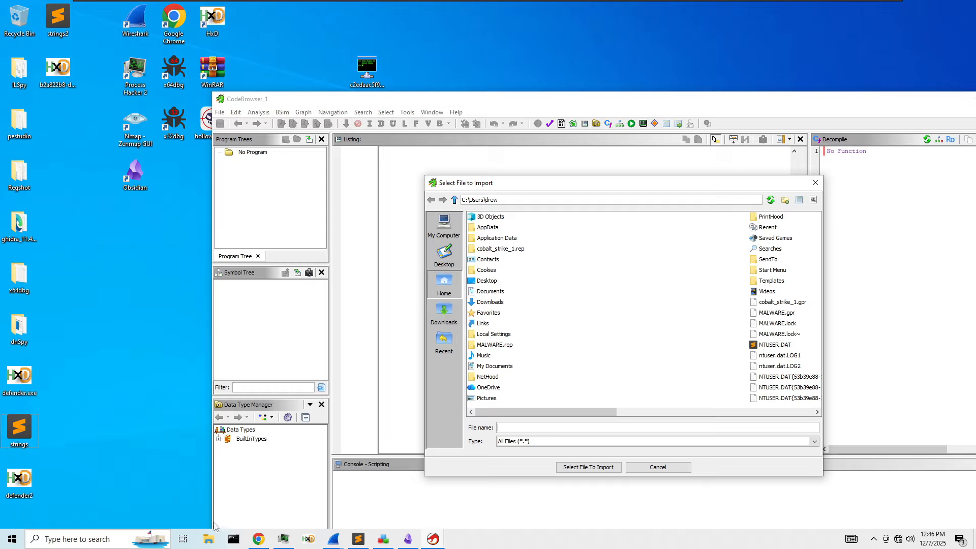
key(Escape)
click(202, 540)
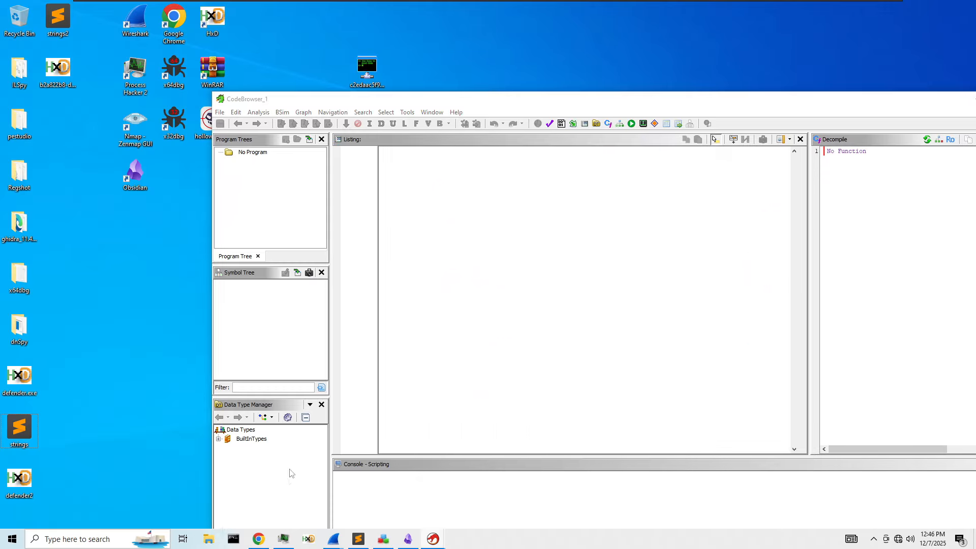
scroll(397, 354, down, 5)
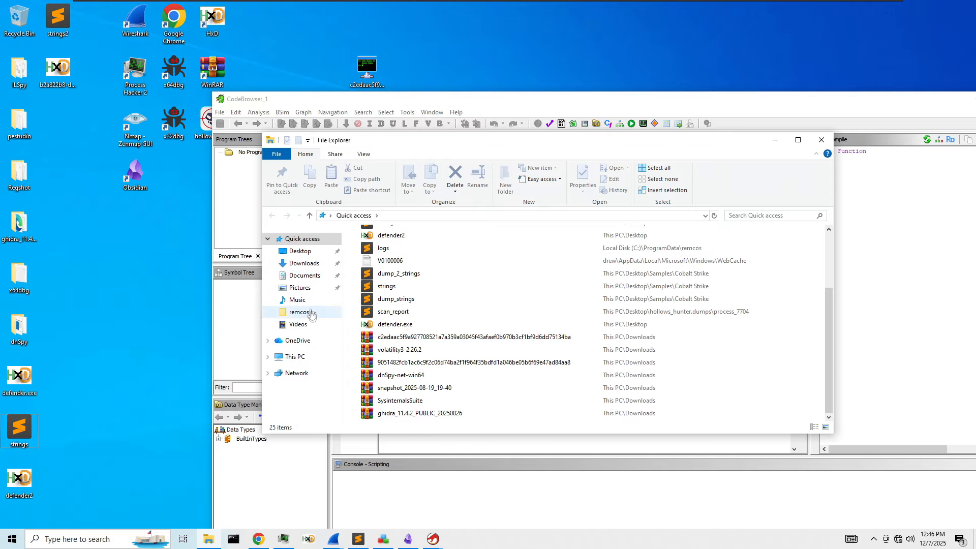
- Browse Explorer to ProgramData\defender and try dragging defender.exe onto Ghidra
click(297, 357)
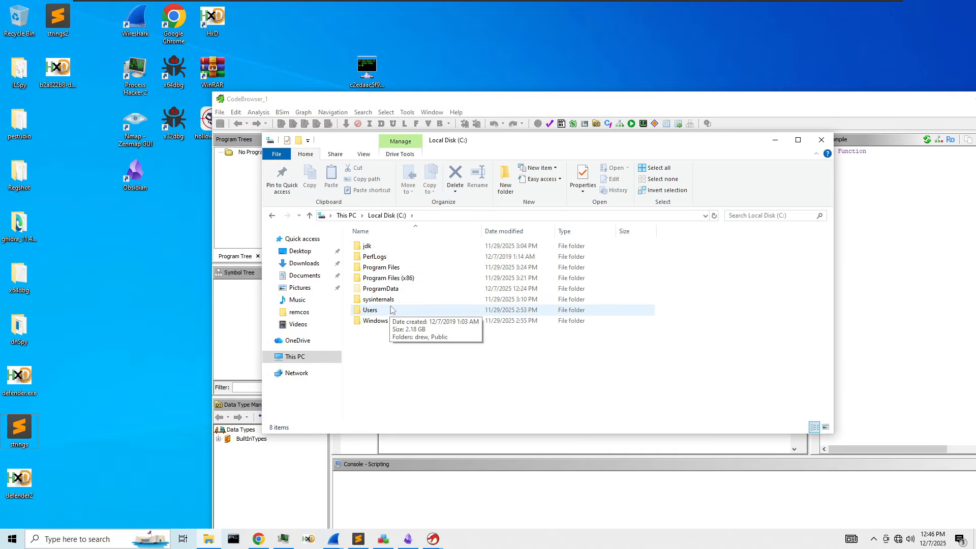
double_click(382, 288)
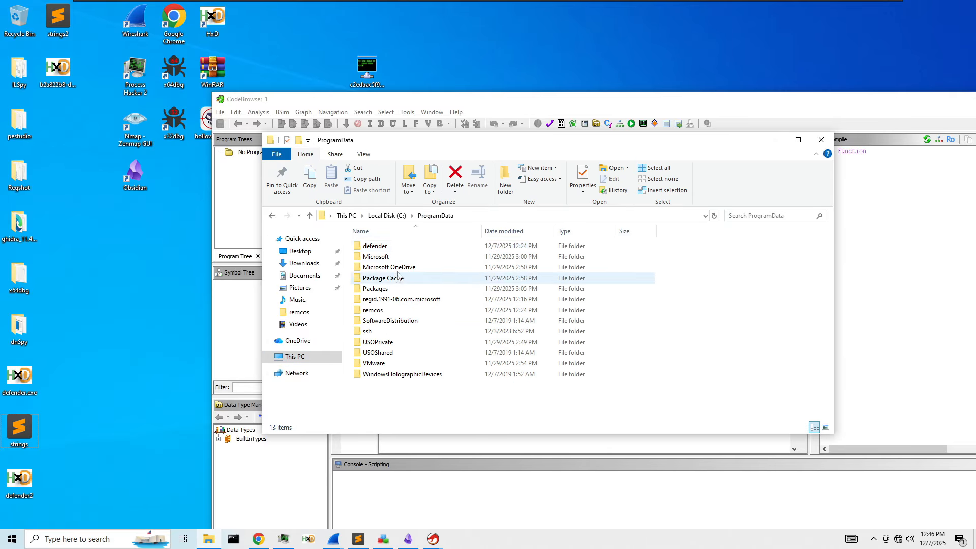
double_click(391, 249)
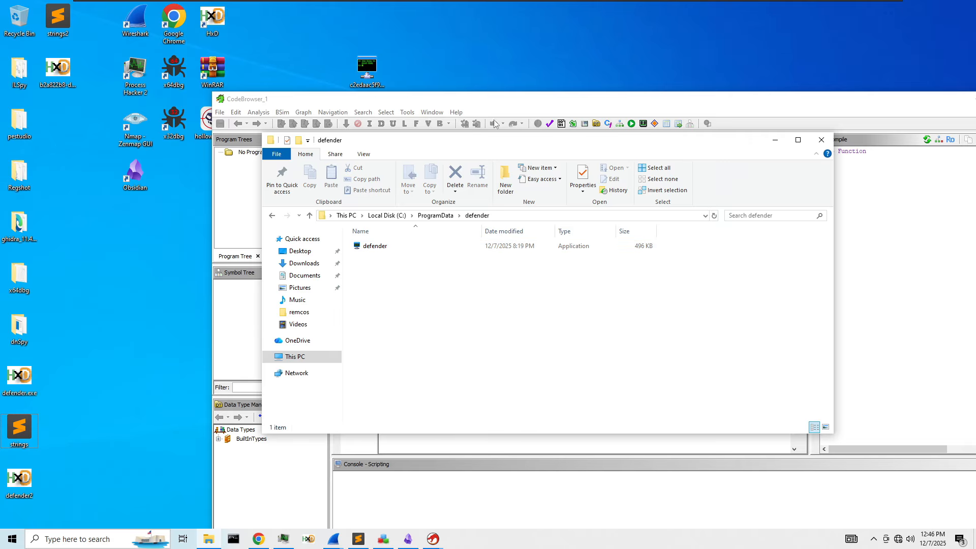
drag(481, 143, 618, 126)
drag(524, 232, 373, 235)
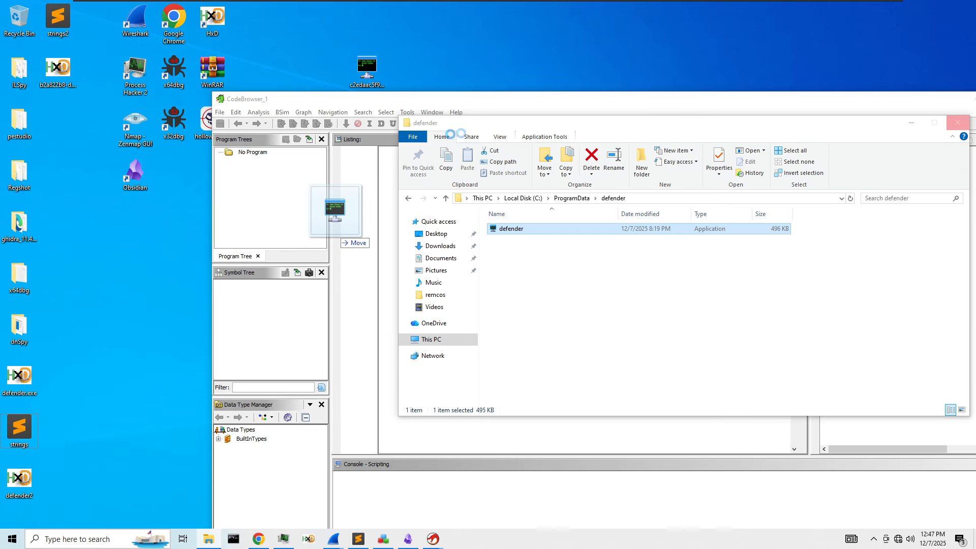
drag(478, 128, 375, 301)
- Switch between the CodeBrowser, Regshot and the frozen Explorer window, repositioning Explorer
click(377, 220)
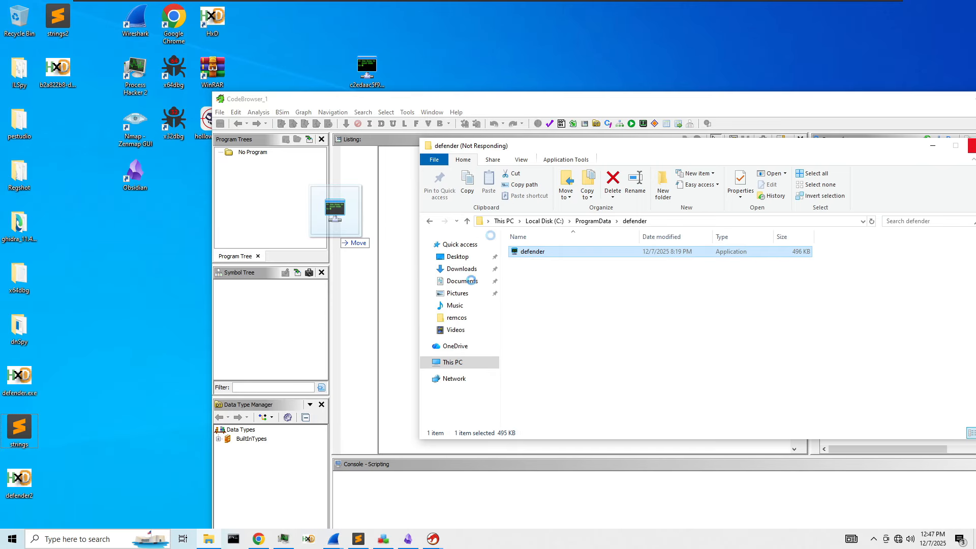
click(390, 542)
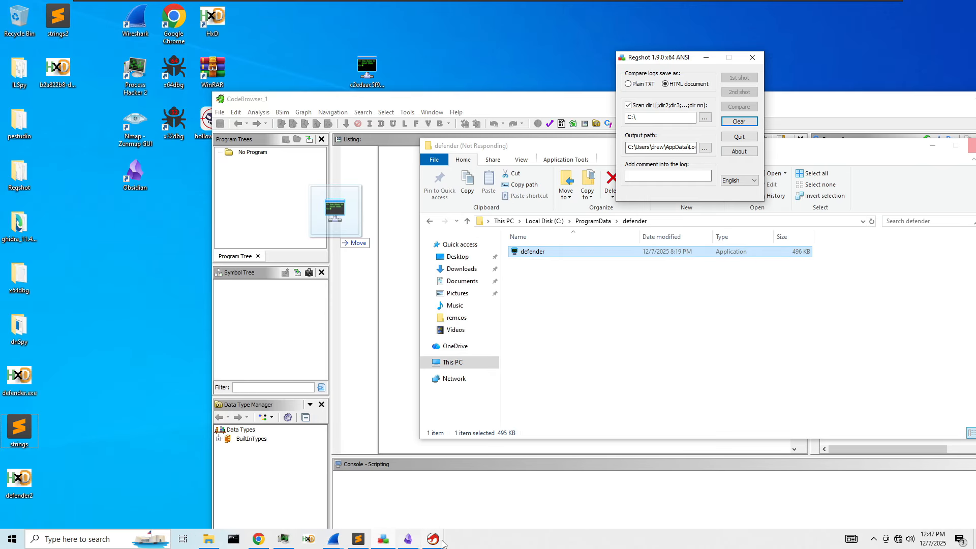
click(342, 275)
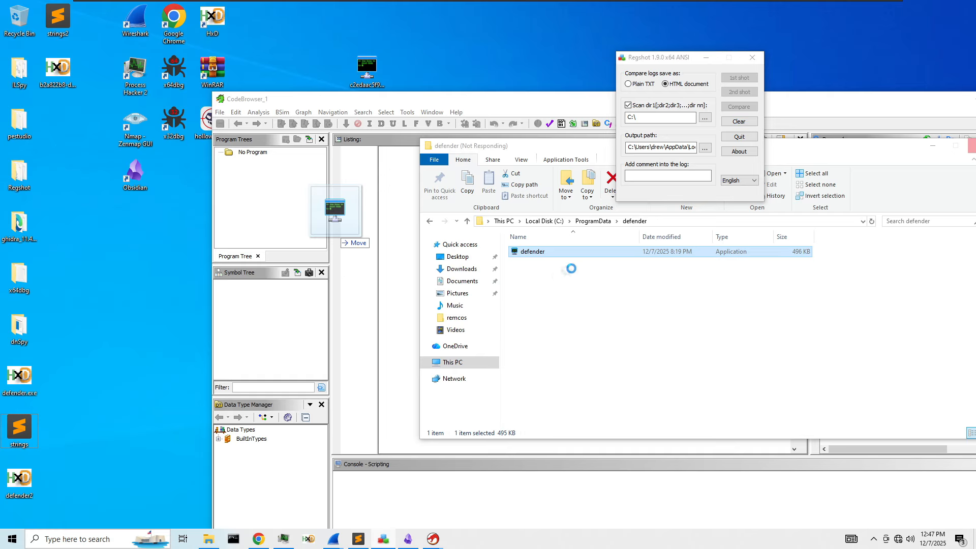
drag(529, 152, 354, 145)
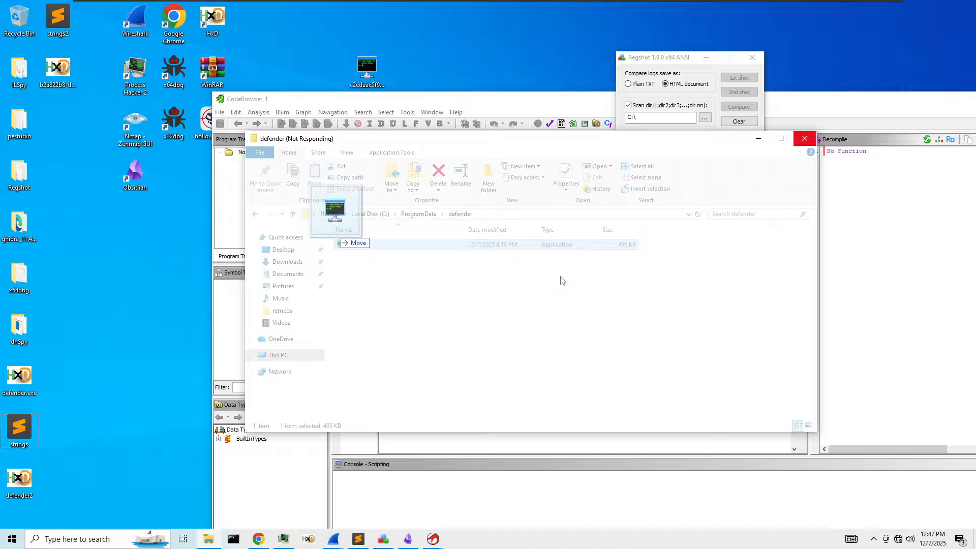
click(289, 541)
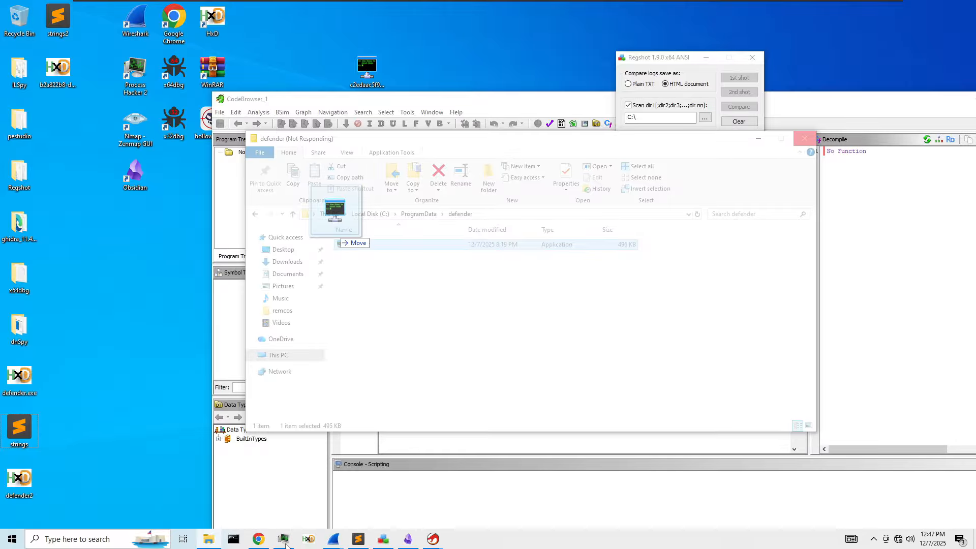
click(665, 145)
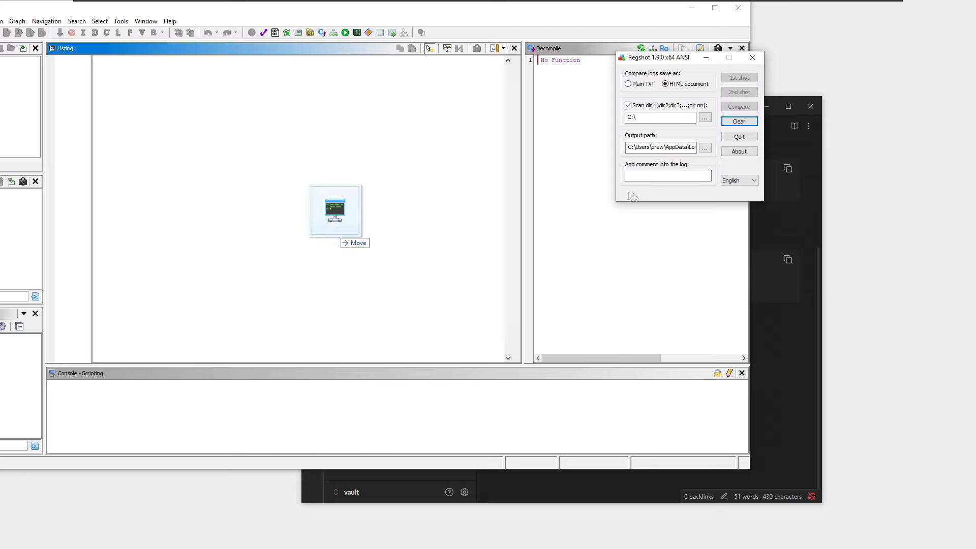
- Bring up Regshot, the Obsidian note and the loopback capture, then minimize the capture
click(720, 66)
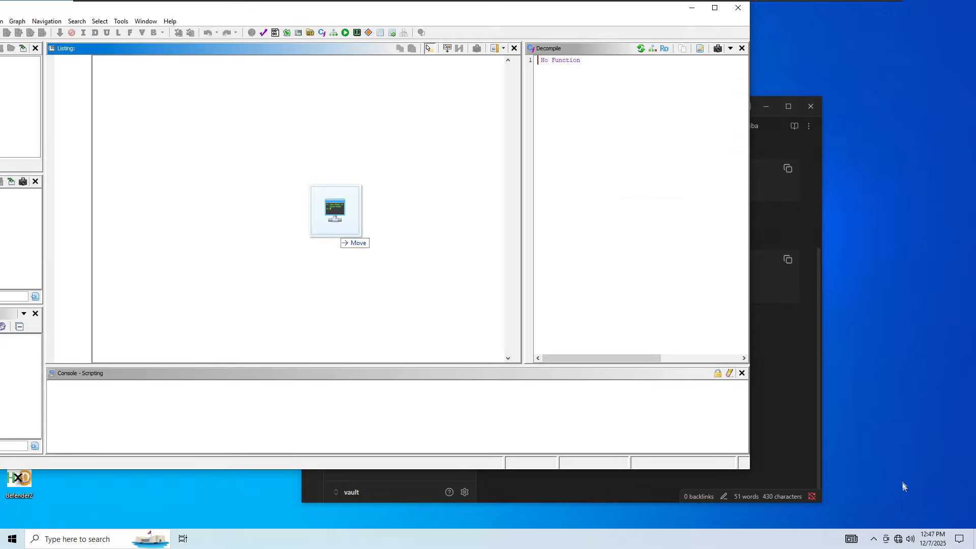
click(802, 400)
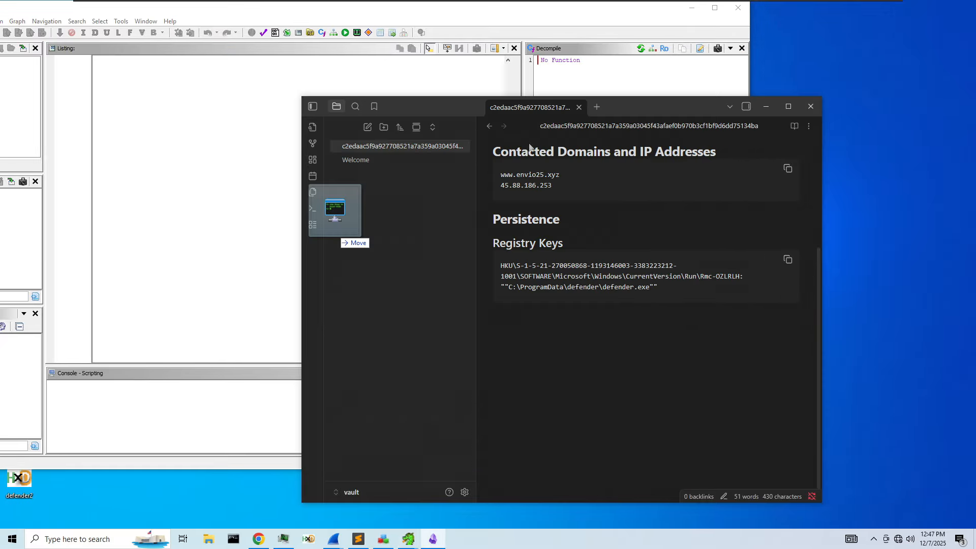
click(334, 539)
click(378, 486)
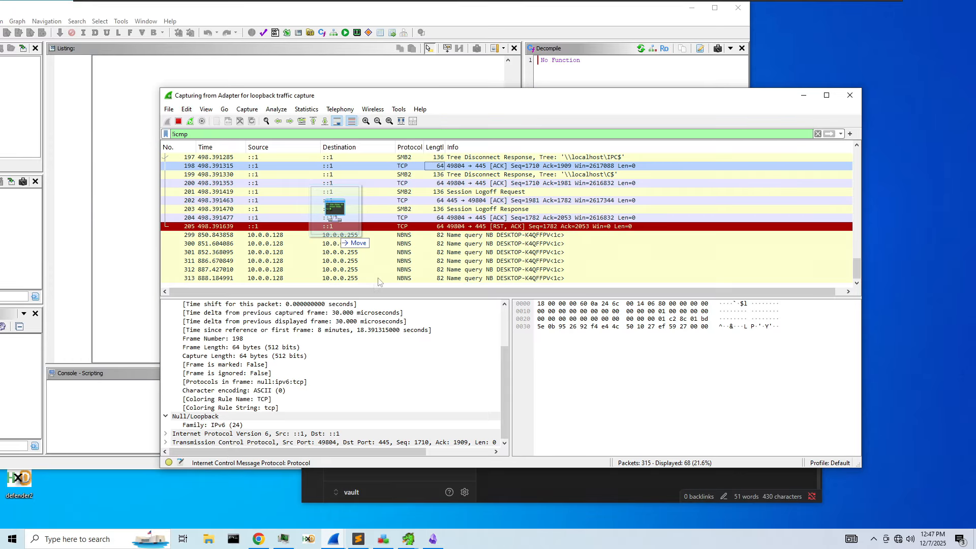
click(356, 218)
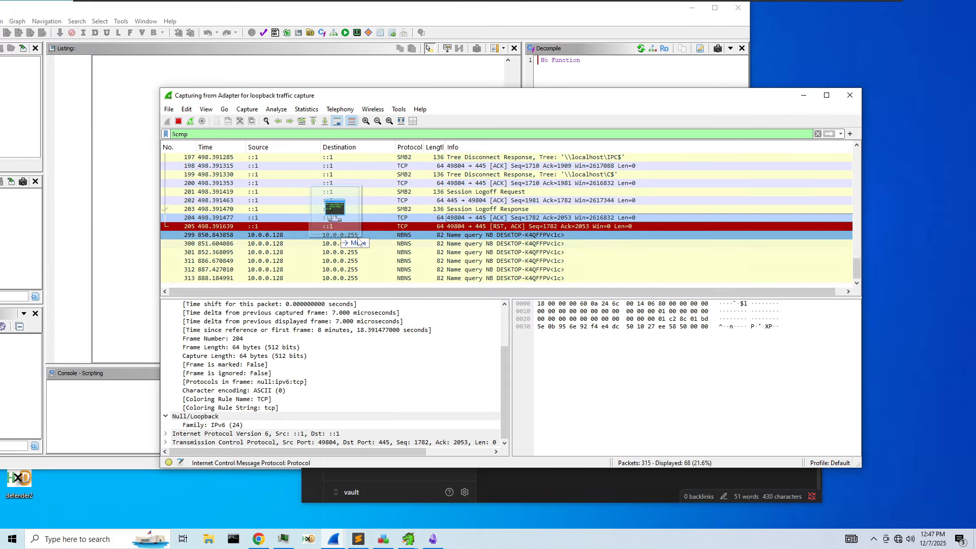
click(803, 95)
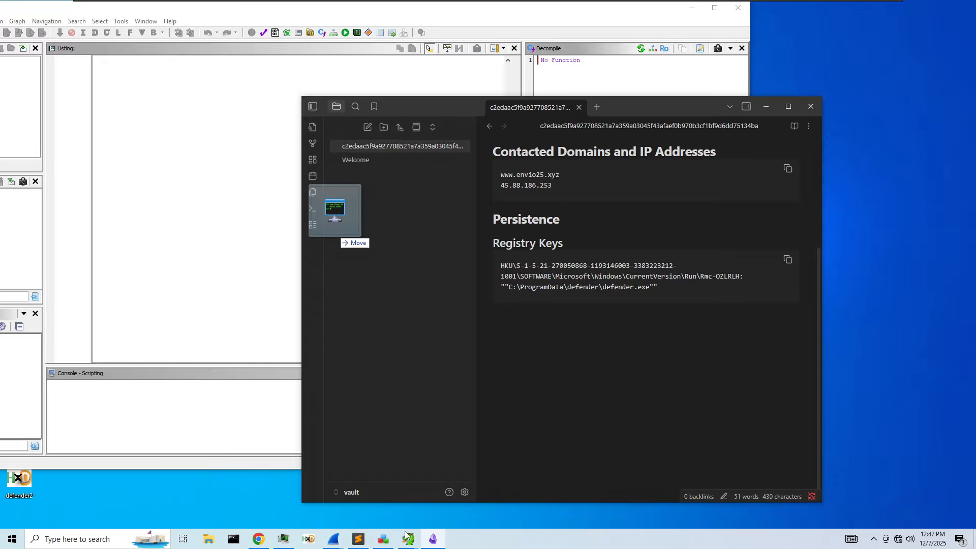
- Close strings2.txt, hide Regshot, and move the Ghidra CodeBrowser right and down
click(366, 541)
click(874, 86)
click(384, 546)
click(705, 59)
click(206, 545)
drag(202, 11, 381, 31)
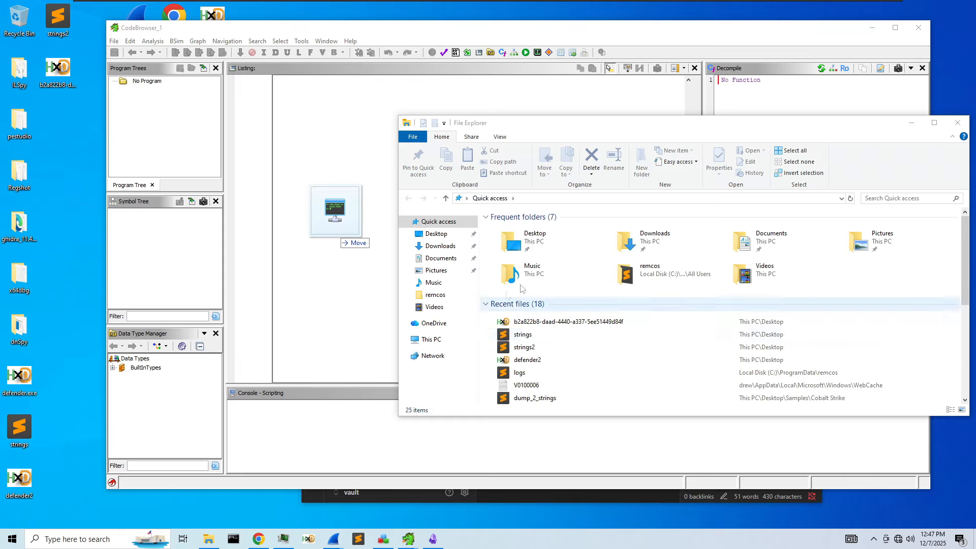
- Open C:\ProgramData\defender in Explorer and drag defender.exe onto the Ghidra listing
click(431, 340)
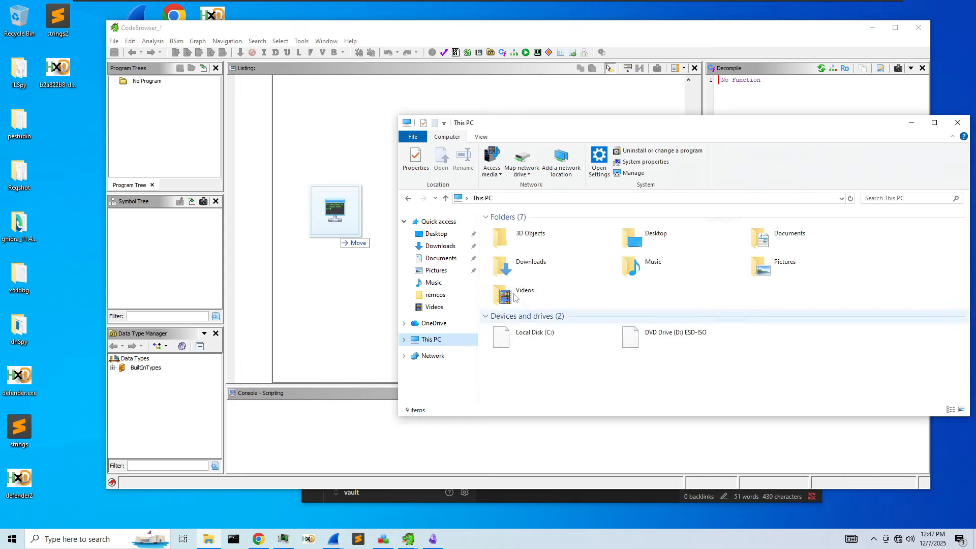
double_click(539, 336)
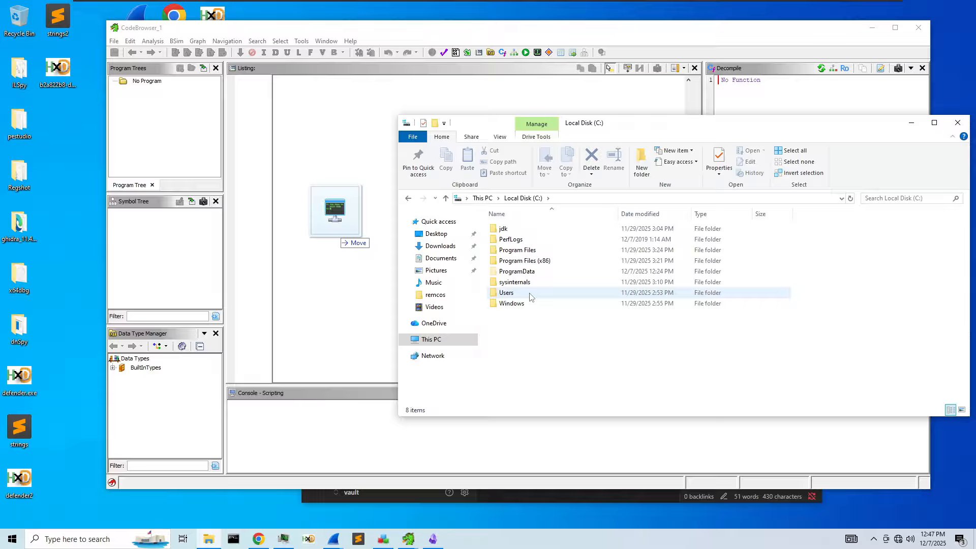
double_click(520, 273)
double_click(515, 230)
drag(517, 232, 350, 216)
click(353, 228)
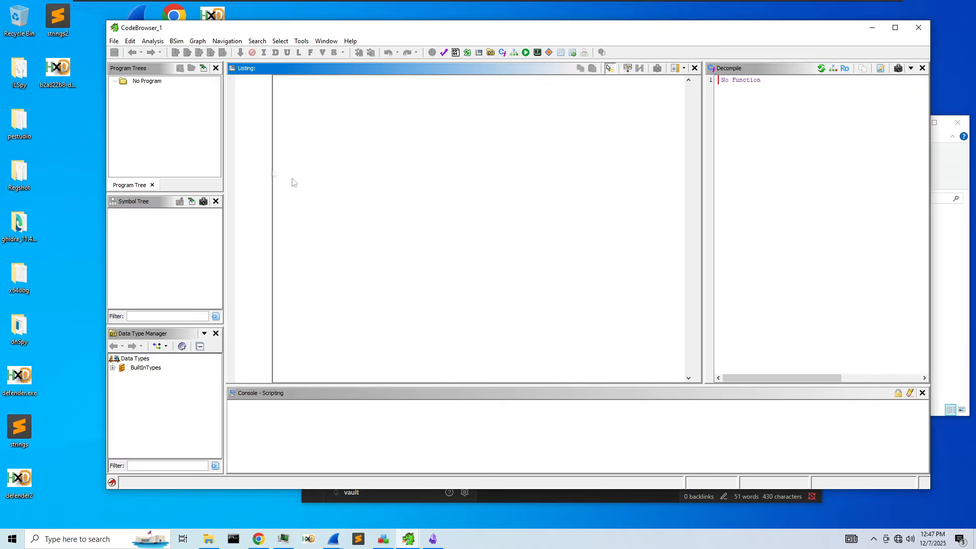
click(114, 40)
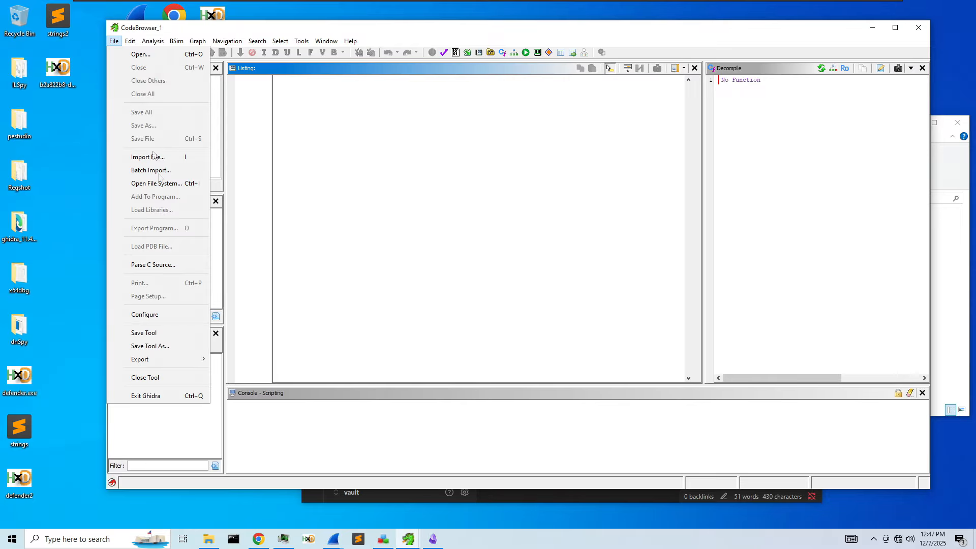
click(948, 291)
- Import defender.exe via File > Import File from the pasted ProgramData\defender path, default options
click(113, 40)
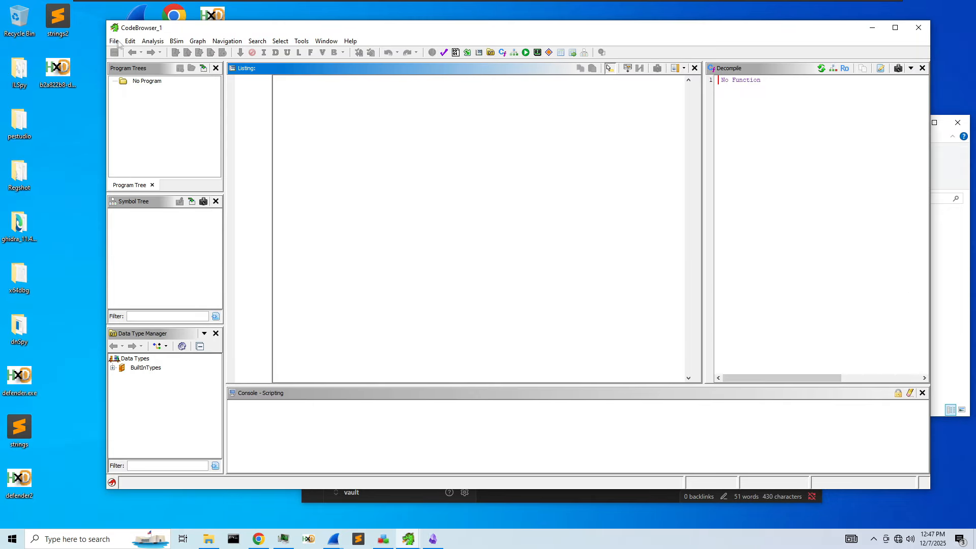
click(147, 156)
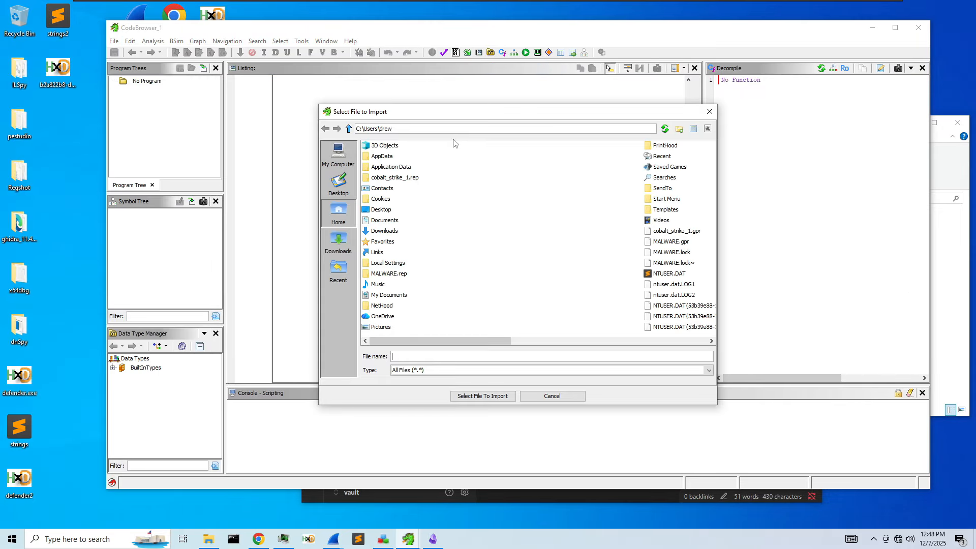
key(ctrl+a)
text(C:\ProgramData\defender)
key(Return)
double_click(392, 147)
click(503, 311)
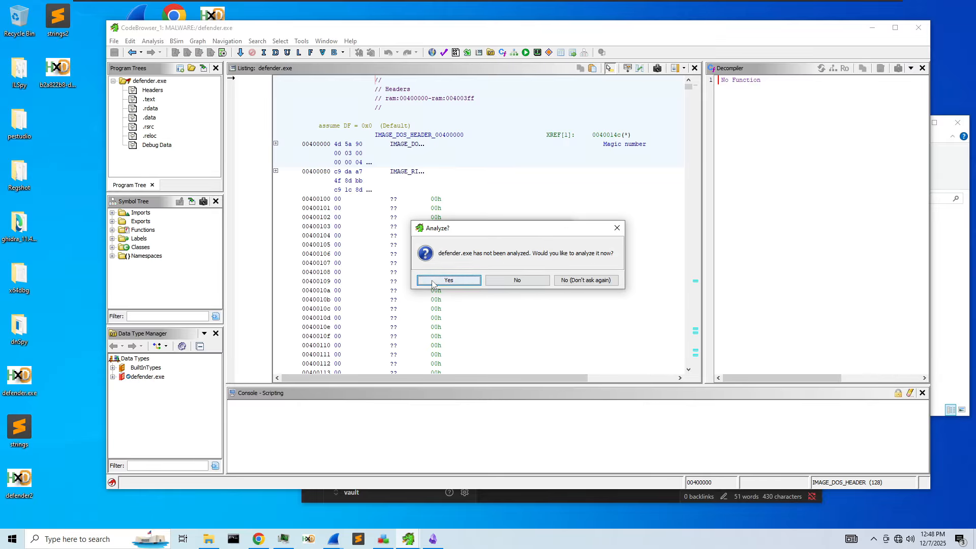
- Auto-analyze defender.exe with the default analyzers and dismiss the import summary
click(448, 280)
click(478, 396)
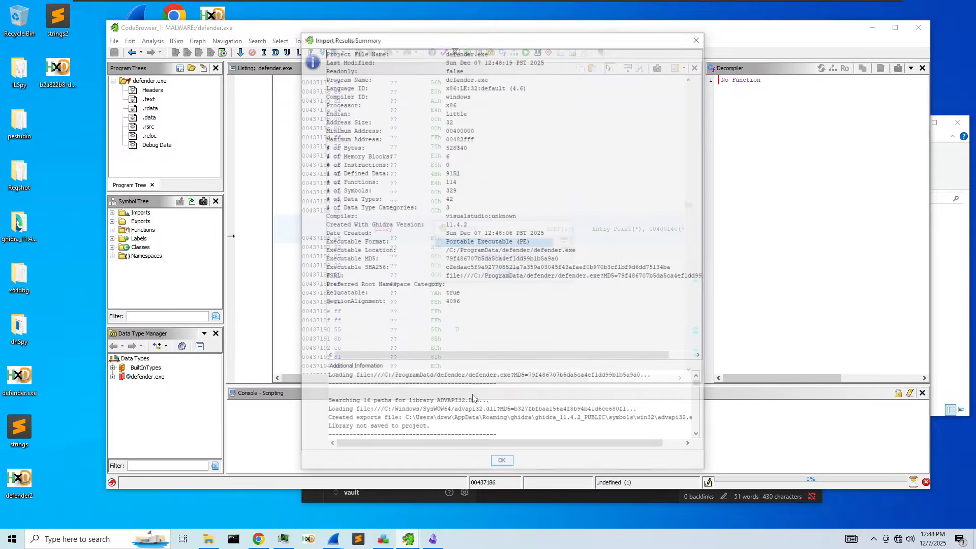
click(502, 464)
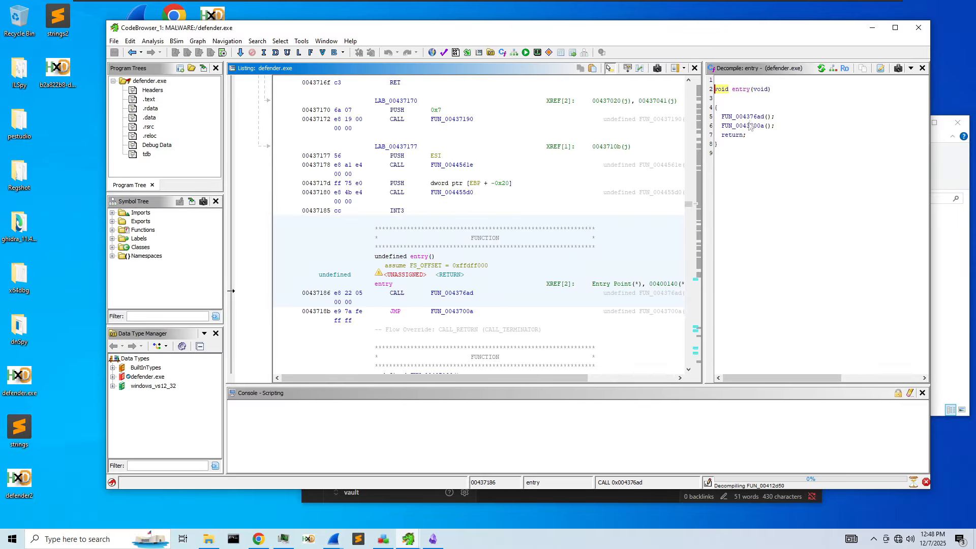
- Filter the Symbol Tree for 'Shelle', select ShellExecuteExA, and follow its reference to FUN_00419adc
click(157, 317)
text(Shelle)
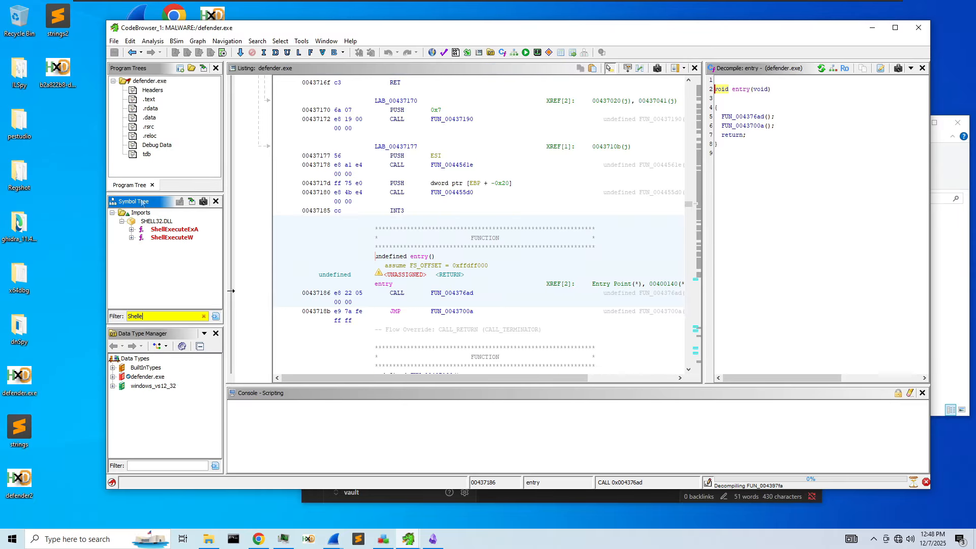
click(175, 230)
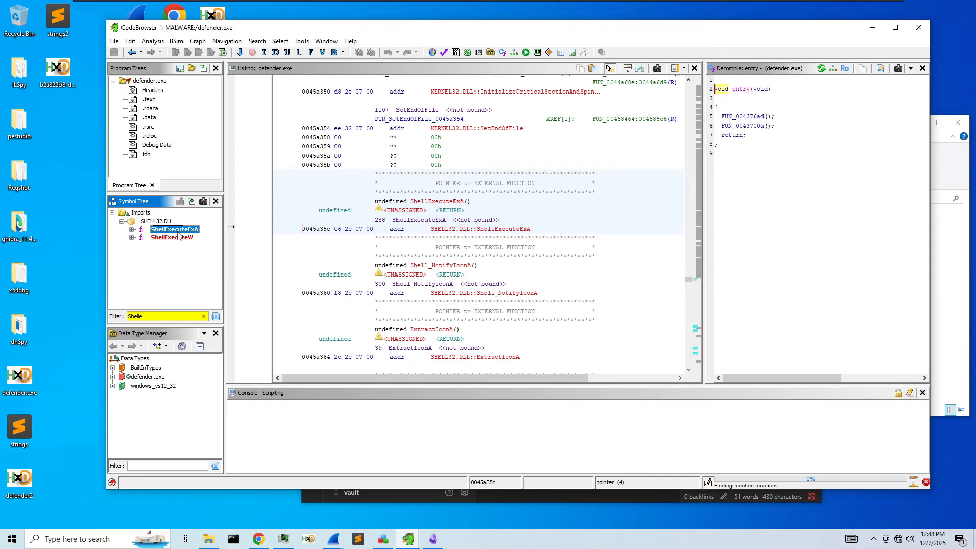
double_click(647, 33)
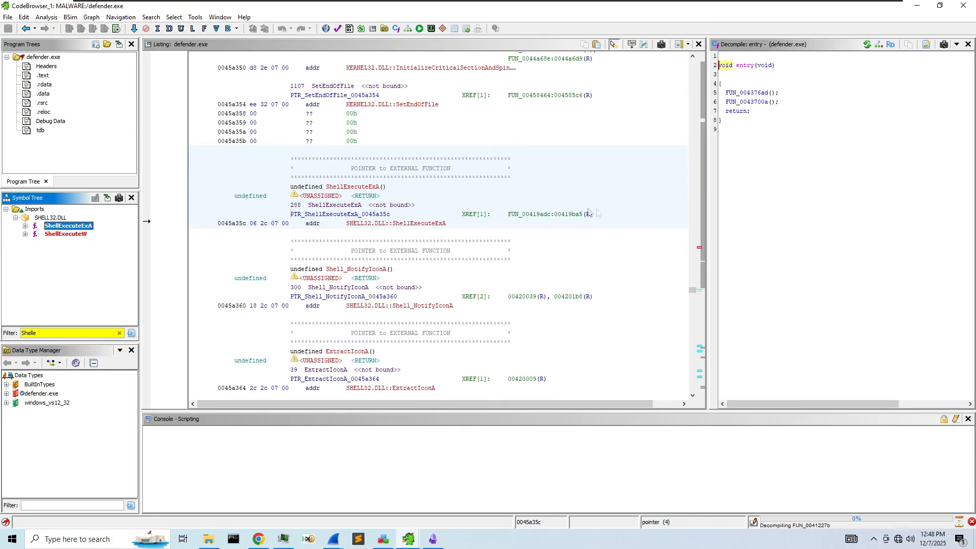
double_click(591, 220)
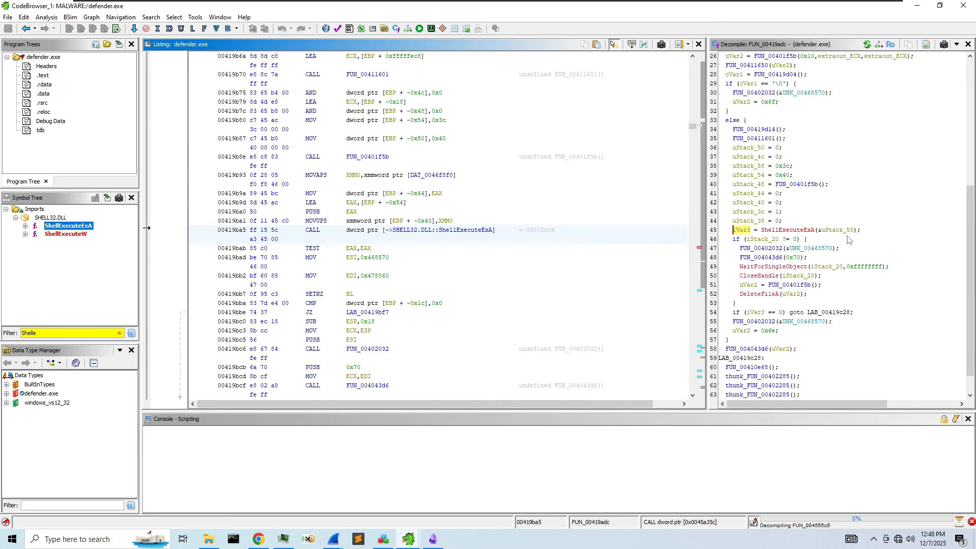
- Highlight uStack_58 passed to ShellExecuteExA in the decompiled FUN_00419adc
mouse_move(812, 233)
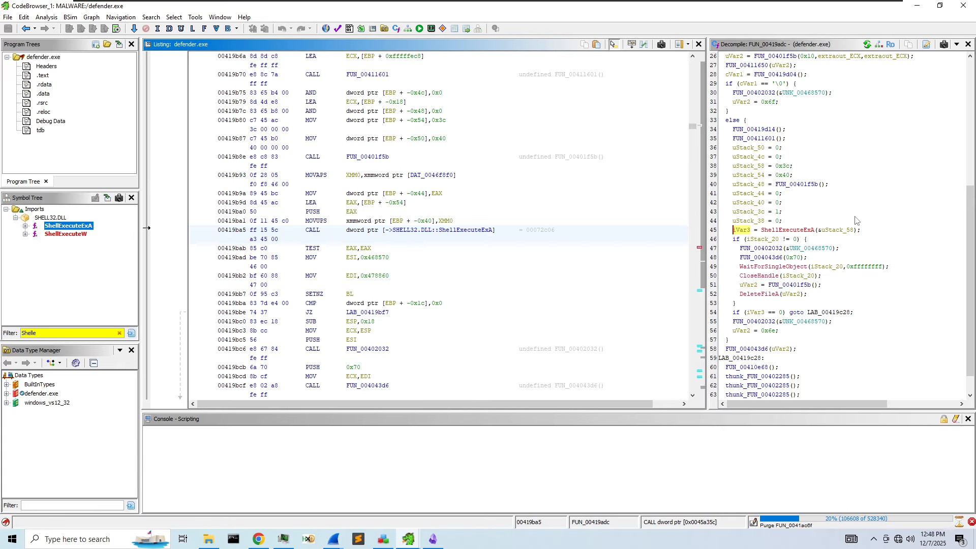
click(841, 231)
scroll(843, 233, up, 4)
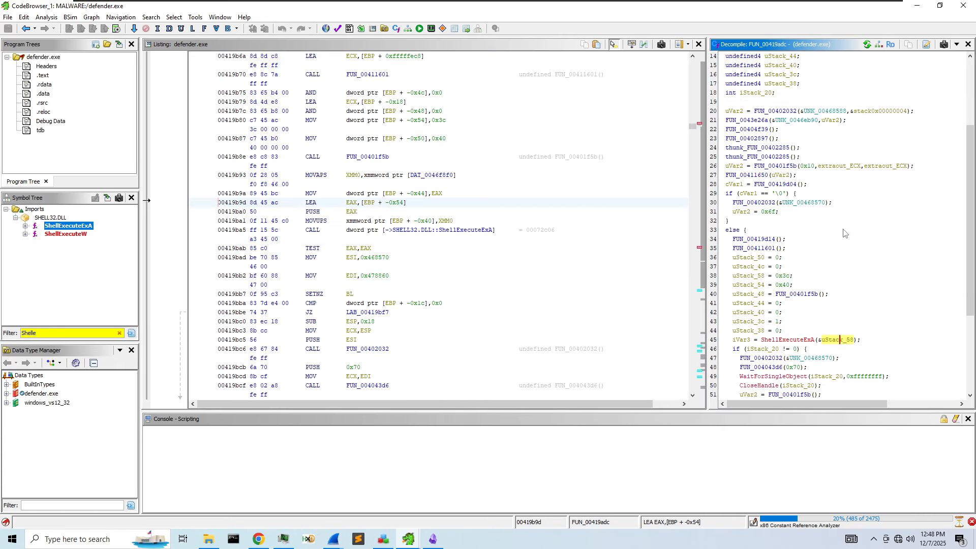
scroll(843, 233, up, 5)
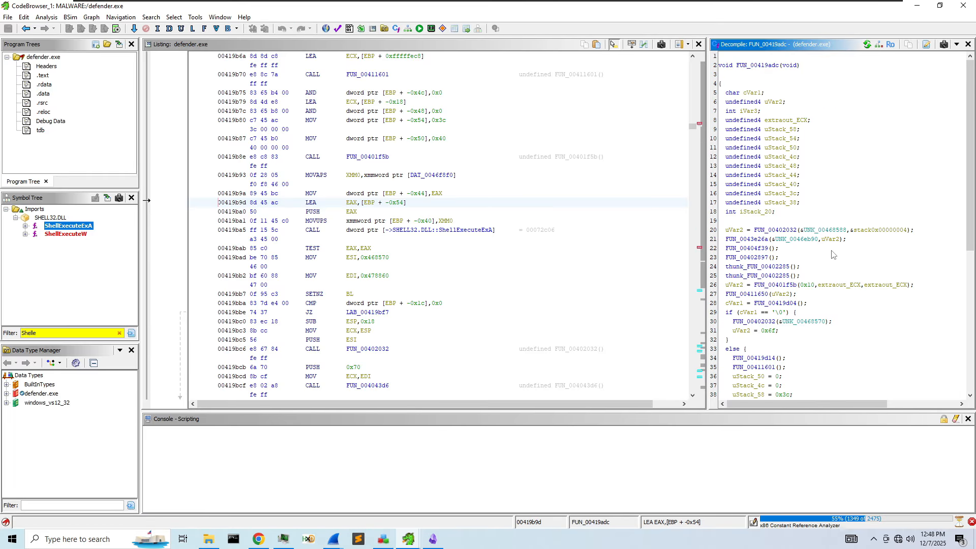
scroll(832, 254, down, 9)
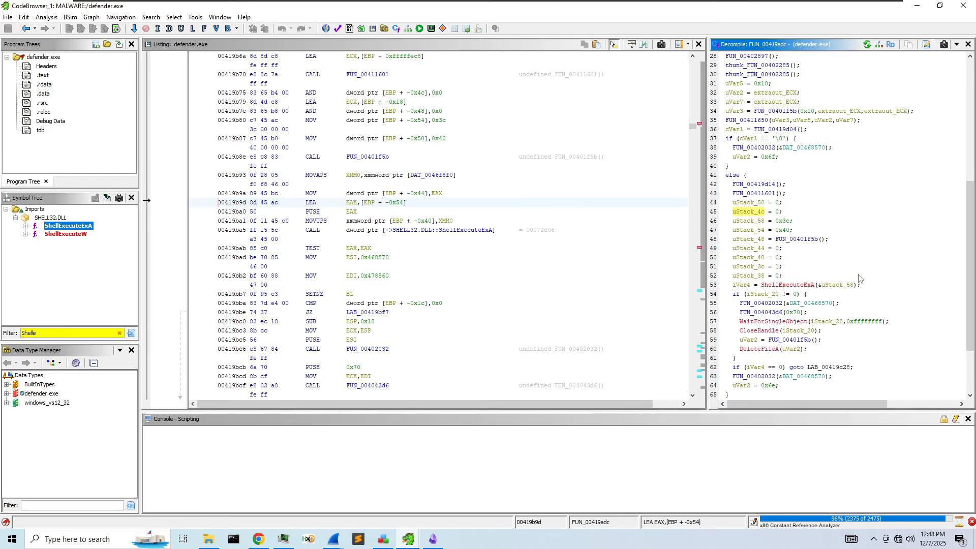
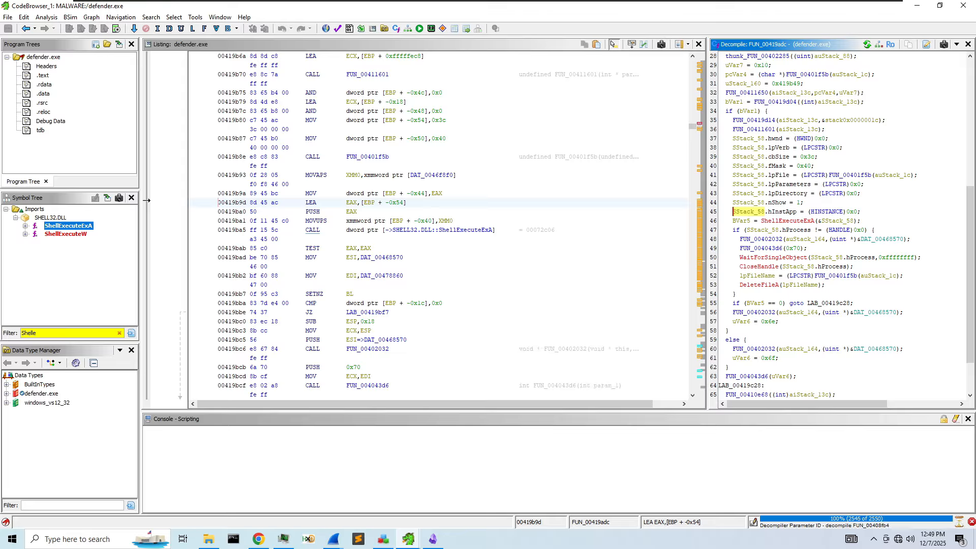
- Rename the ShellExecuteExA info structure SStack_58 to pExecInfo and dismiss the analysis dialogs
click(838, 212)
right_click(841, 212)
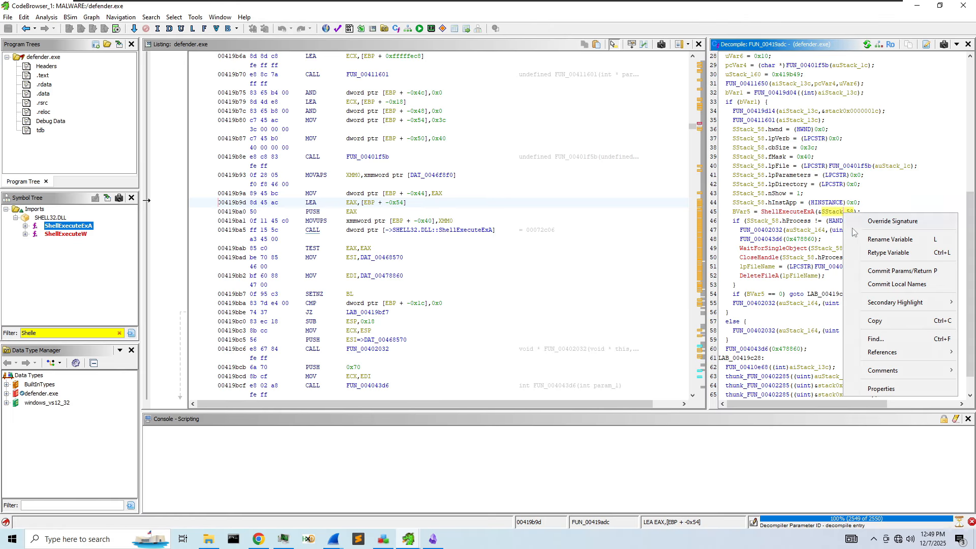
click(888, 243)
text(C:\ProgramData\defender)
drag(541, 258, 432, 249)
text(pE)
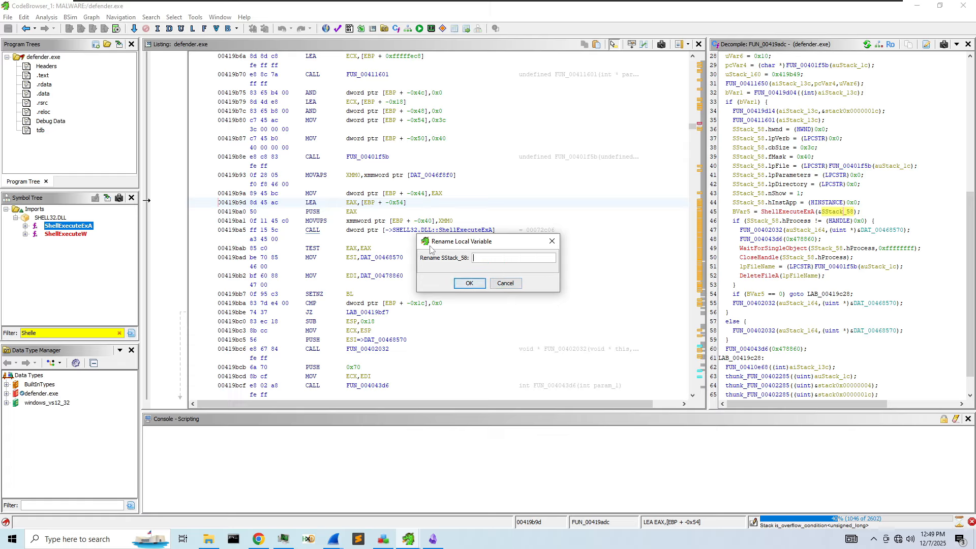
text(xecInfo)
key(Return)
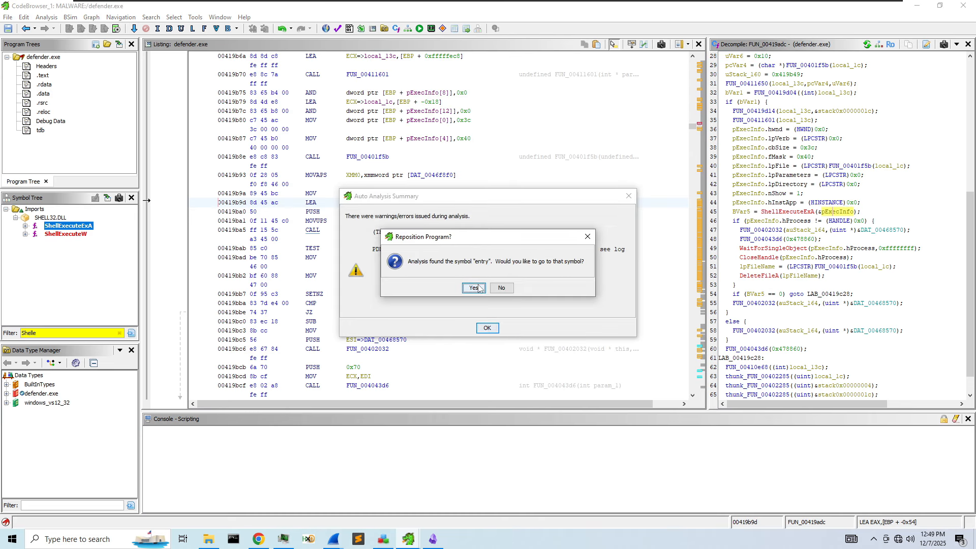
click(481, 289)
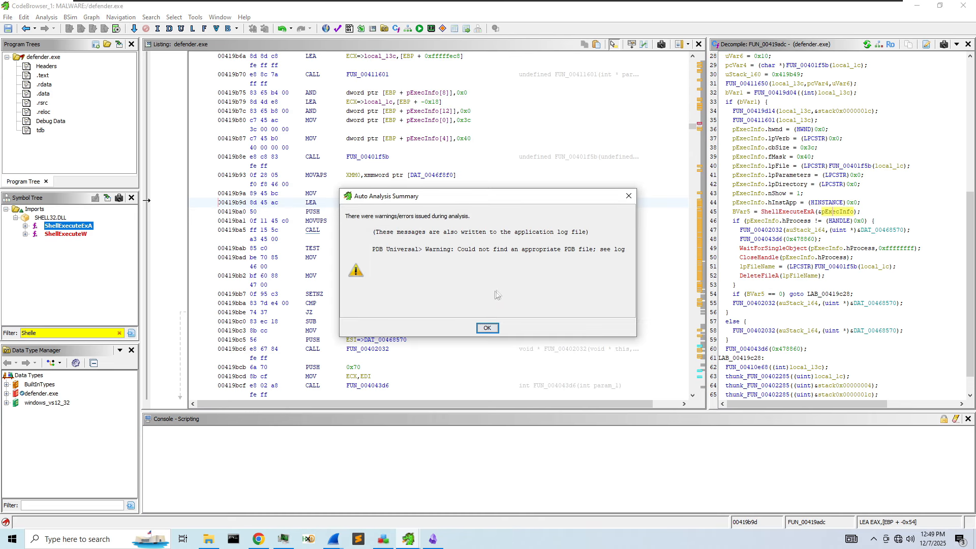
click(486, 328)
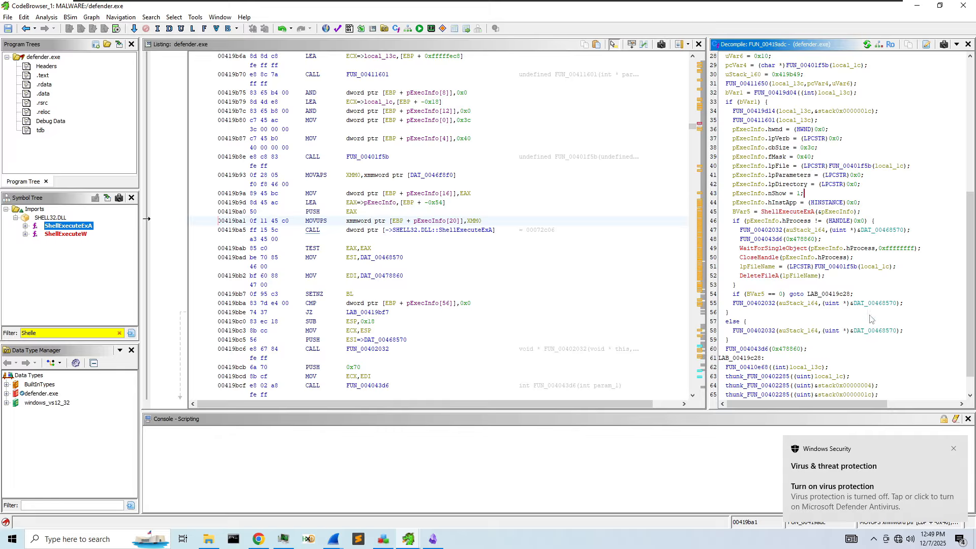
- Open FUN_00401f5b, the function that produces local_1c
scroll(864, 305, up, 1)
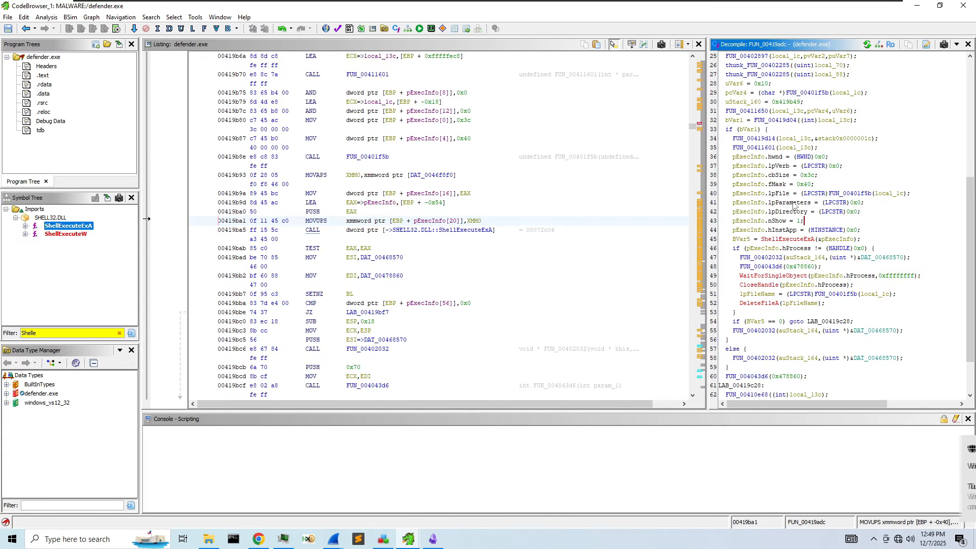
click(889, 195)
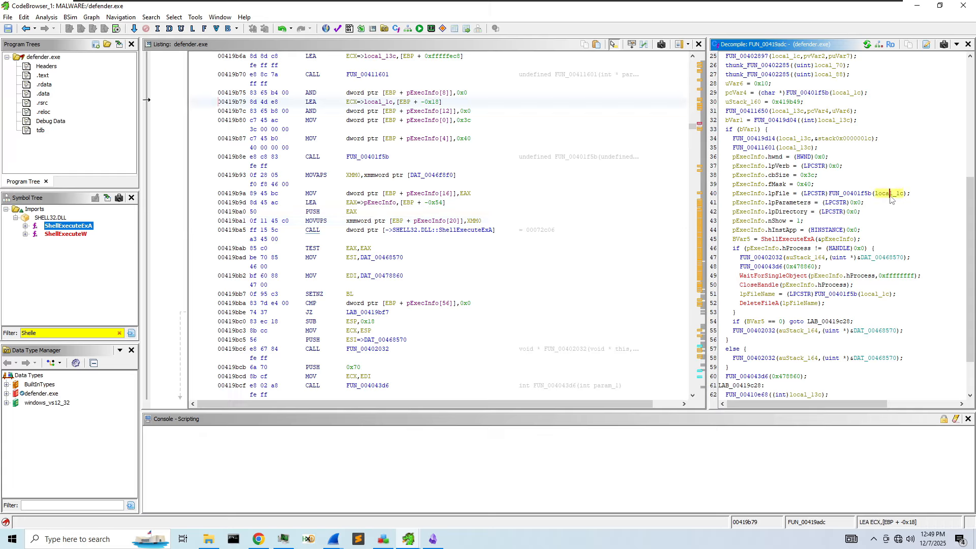
right_click(893, 194)
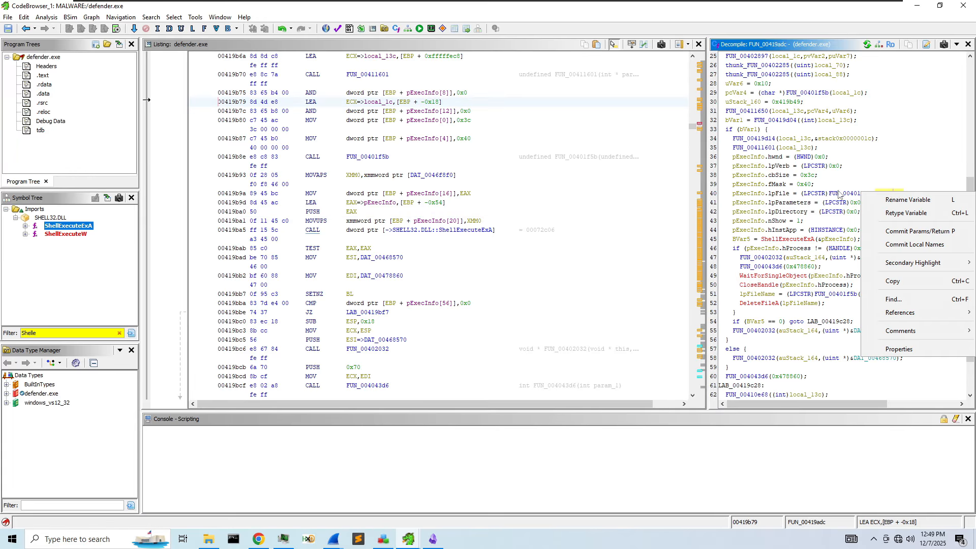
click(843, 197)
double_click(844, 197)
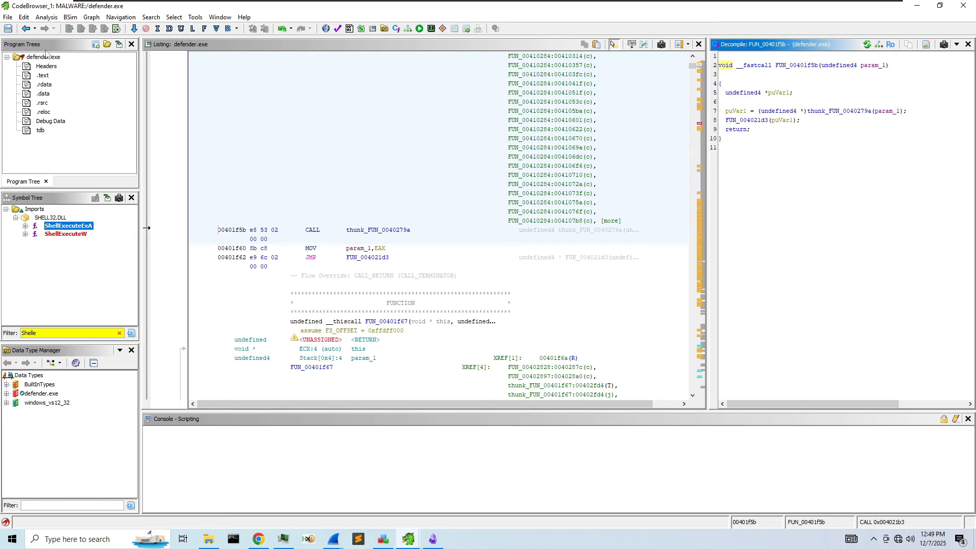
- Back in FUN_00419adc, rename local_1c to filename and show the ShellExecuteW import in the listing
click(26, 29)
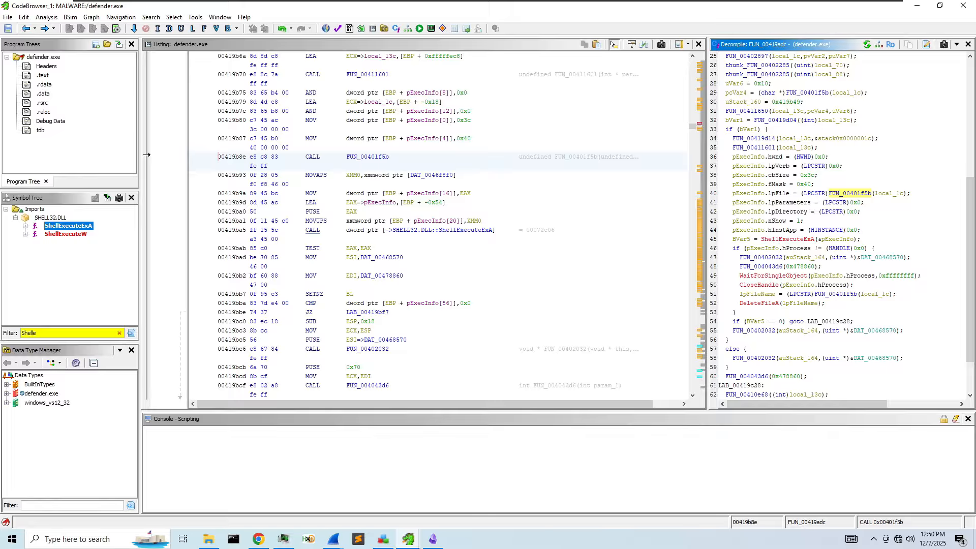
right_click(884, 194)
click(817, 198)
right_click(893, 193)
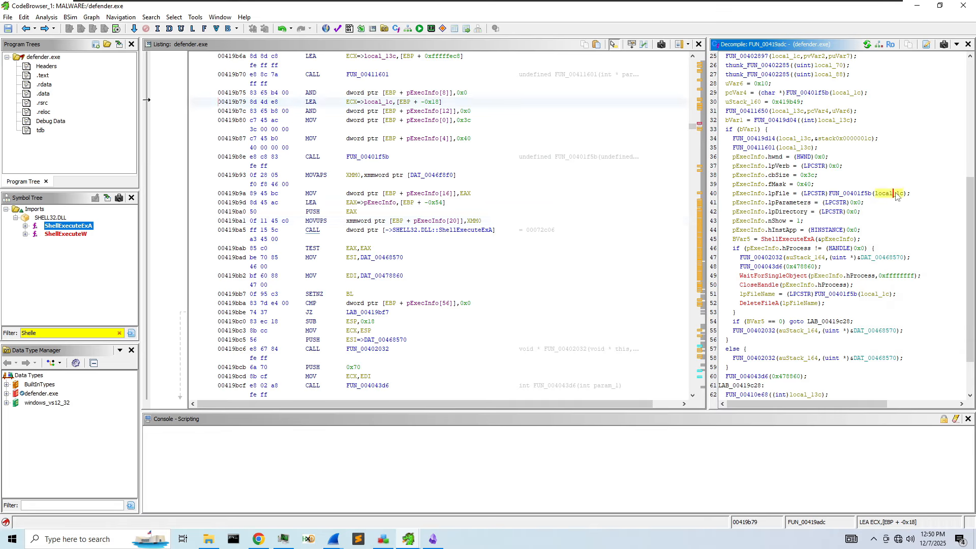
click(912, 201)
text(filename)
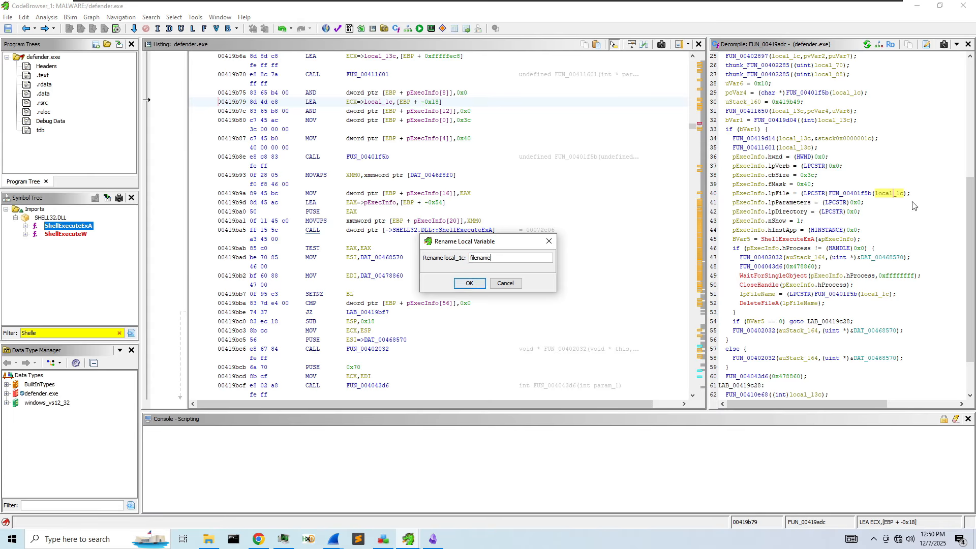
key(Return)
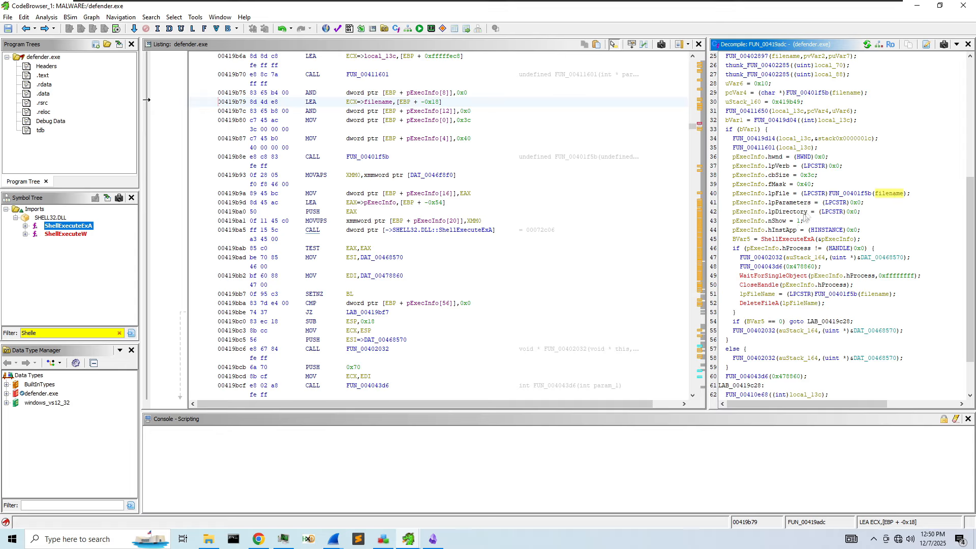
click(76, 235)
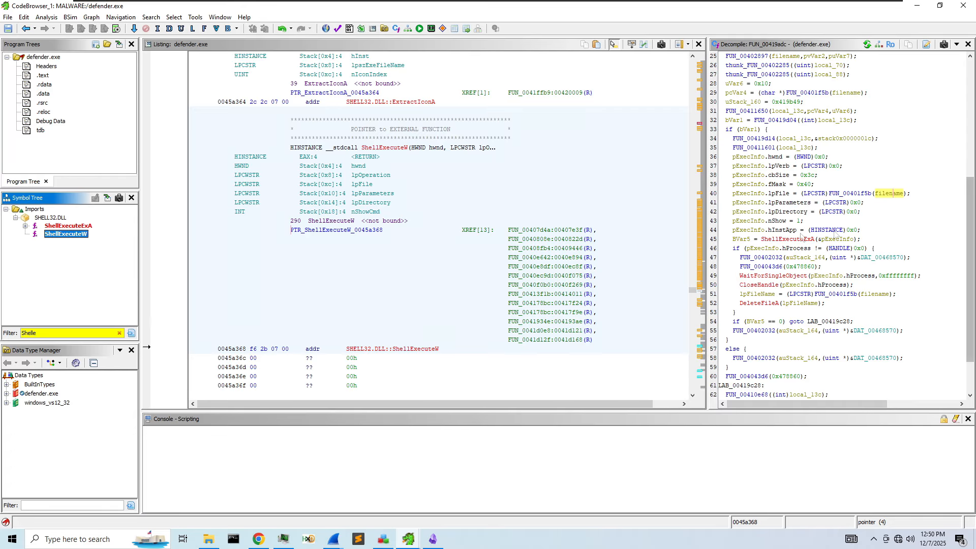
- Open the ShellExecuteW call in FUN_00407d4a, widen the decompiler, and rename pHVar9 to hInstance
double_click(551, 229)
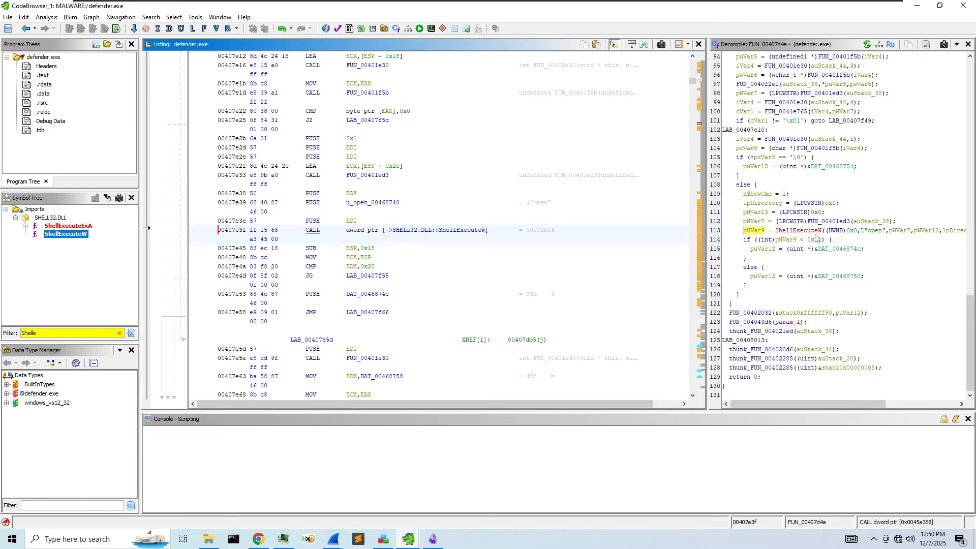
drag(706, 235, 563, 231)
click(728, 240)
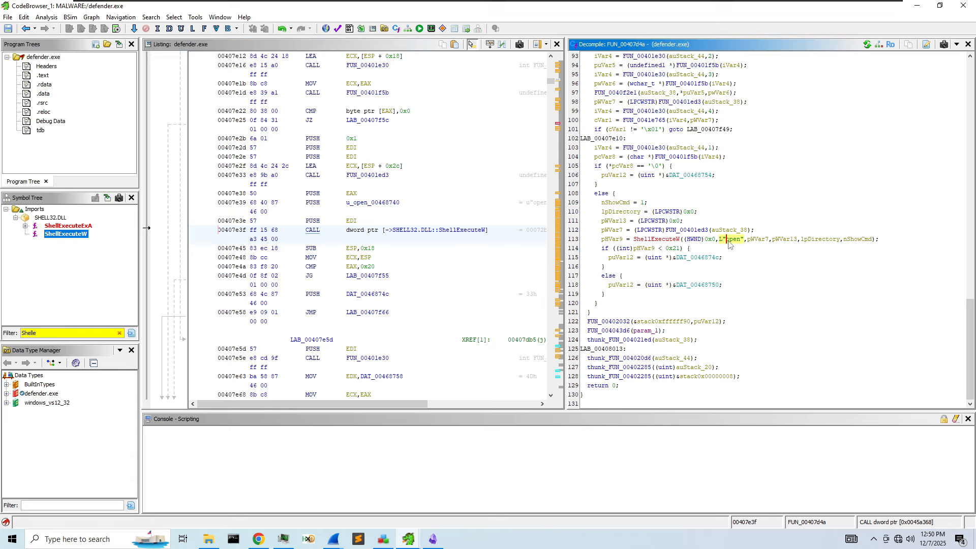
click(615, 240)
right_click(615, 242)
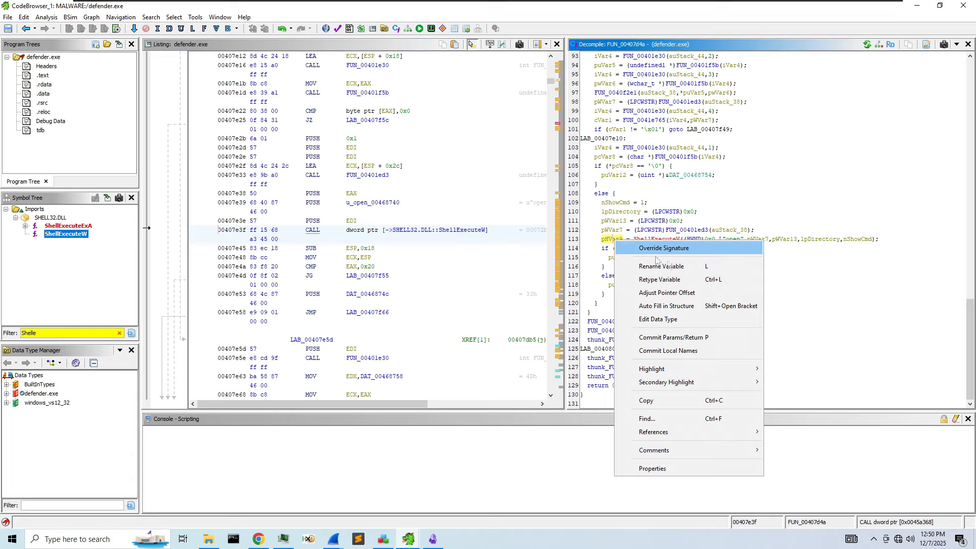
click(681, 264)
text(hInst)
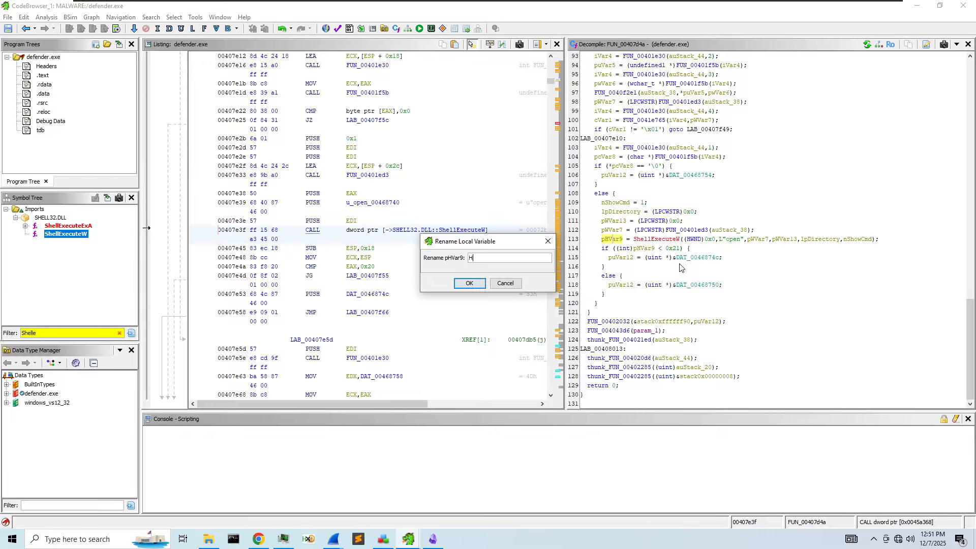
text(ance)
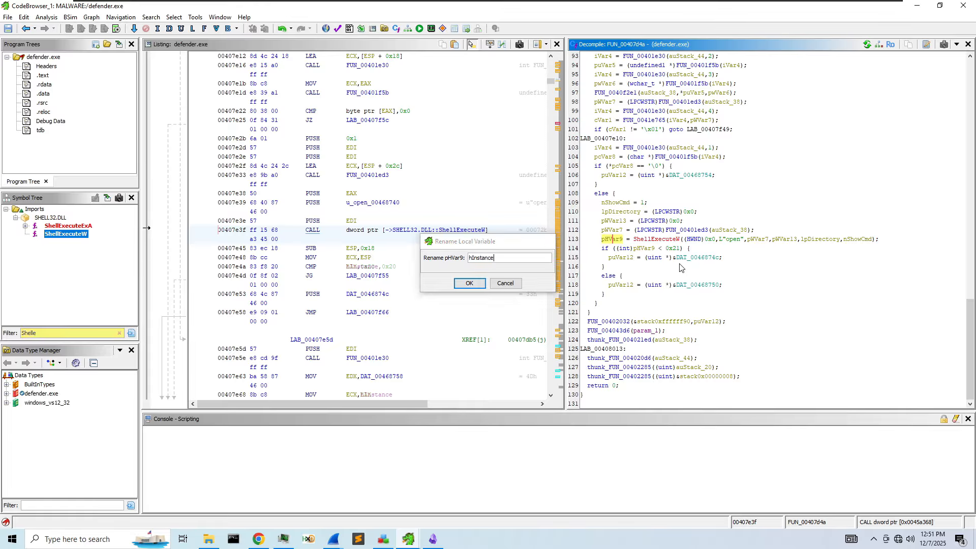
key(Return)
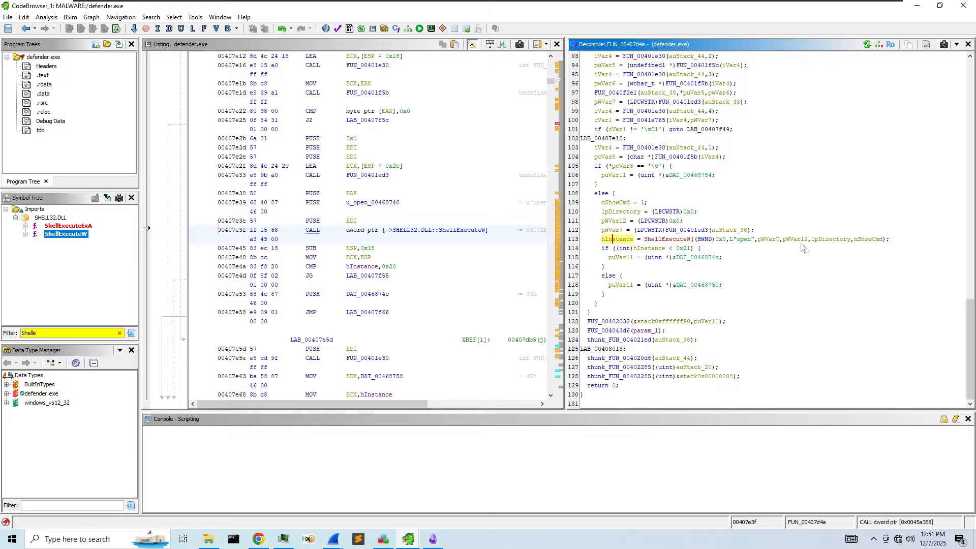
- Rename ShellExecuteW's file argument pWVar7 to filename and parameter argument pWVar11 to paramaters
mouse_move(770, 245)
right_click(766, 239)
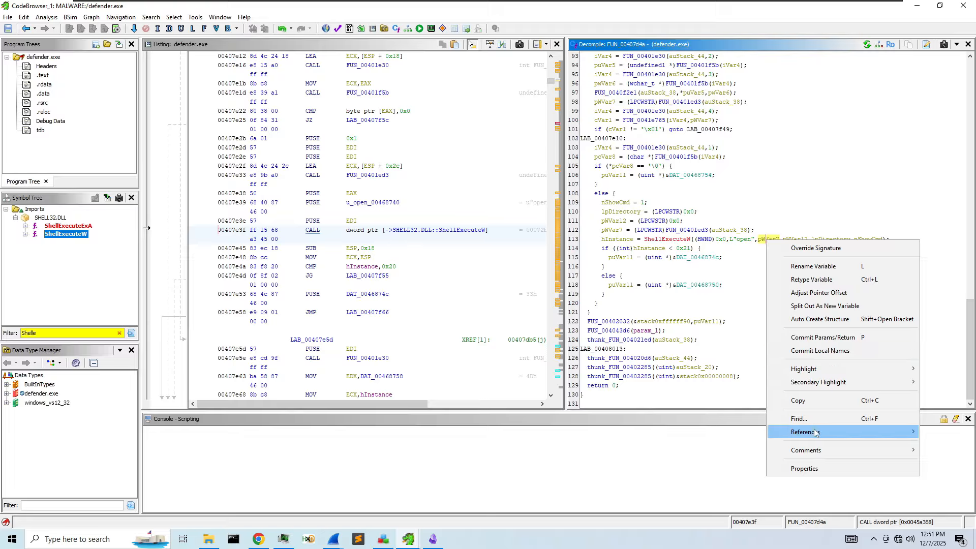
click(831, 267)
text(filename)
key(Return)
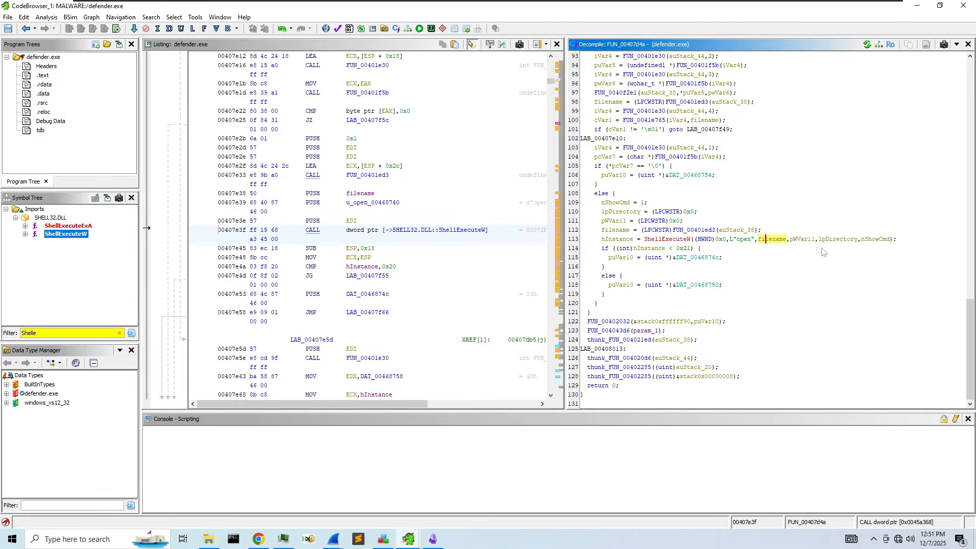
mouse_move(802, 244)
right_click(775, 241)
click(820, 227)
right_click(808, 241)
click(854, 267)
text(par)
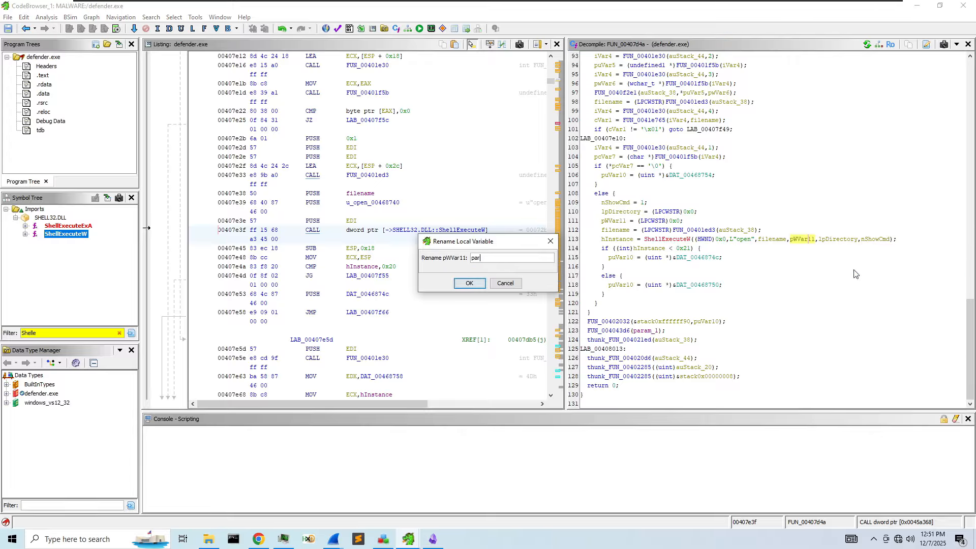
text(amaters)
key(Return)
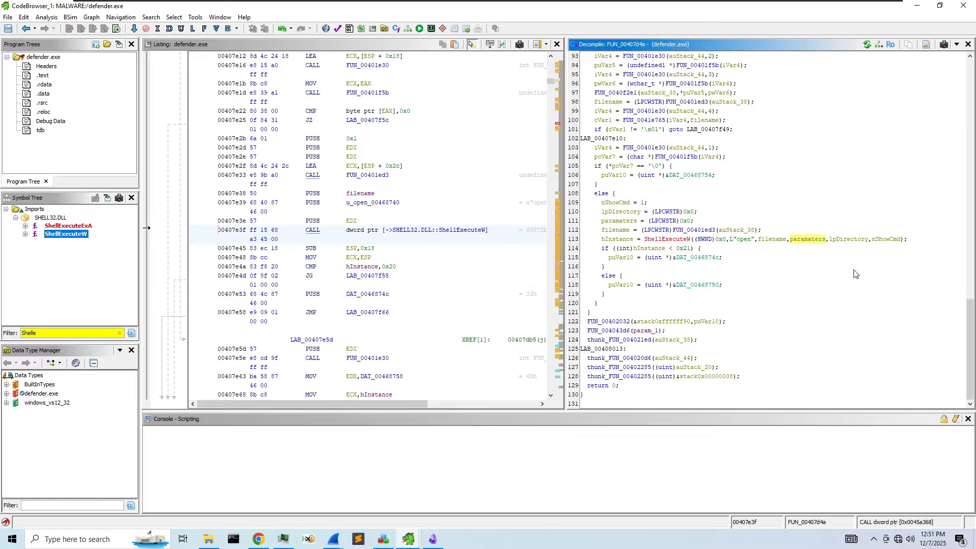
- Highlight nShowCmd and review the surrounding code in FUN_00407d4a
click(896, 243)
scroll(662, 247, up, 1)
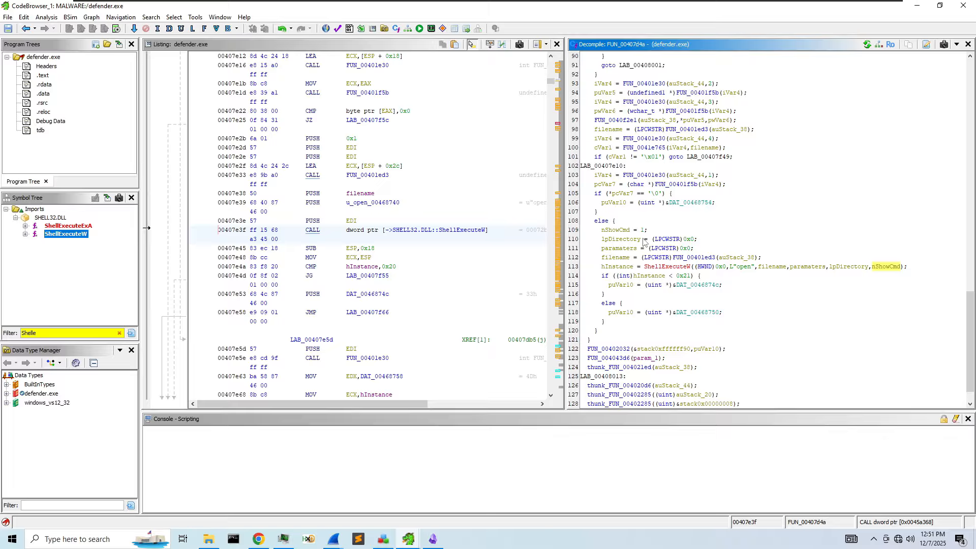
scroll(643, 243, down, 1)
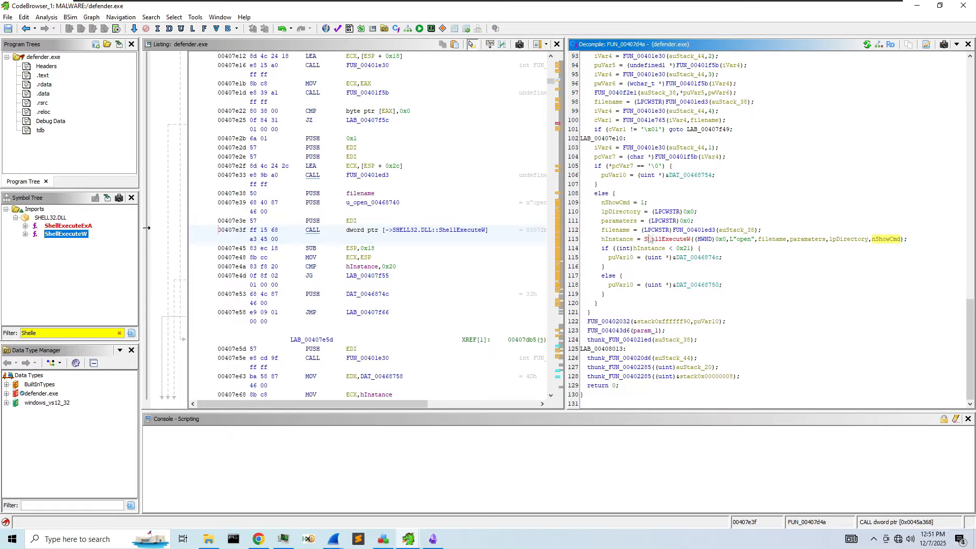
scroll(714, 282, up, 9)
scroll(716, 281, up, 3)
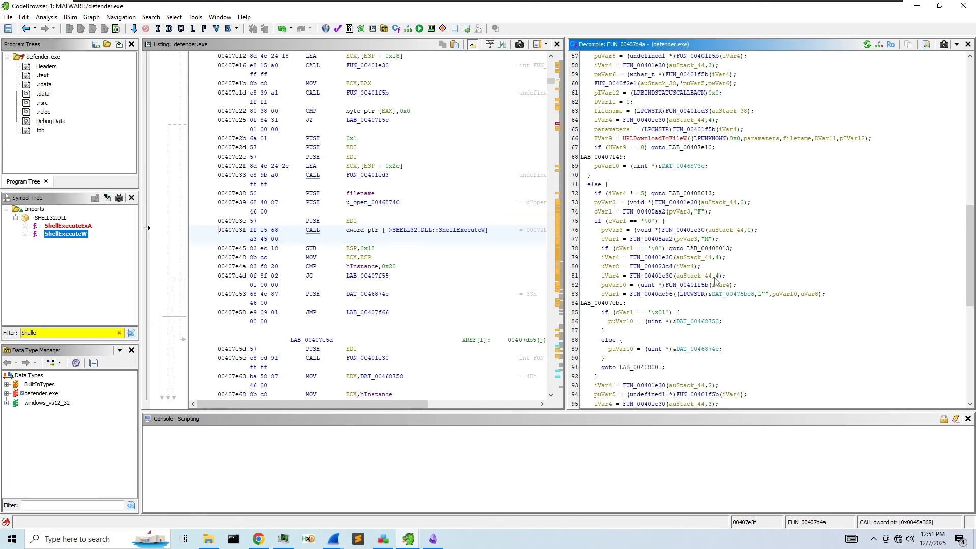
- Open the URLDownloadToFileW import entry and return to its call in FUN_00407d4a
click(659, 139)
scroll(735, 199, up, 2)
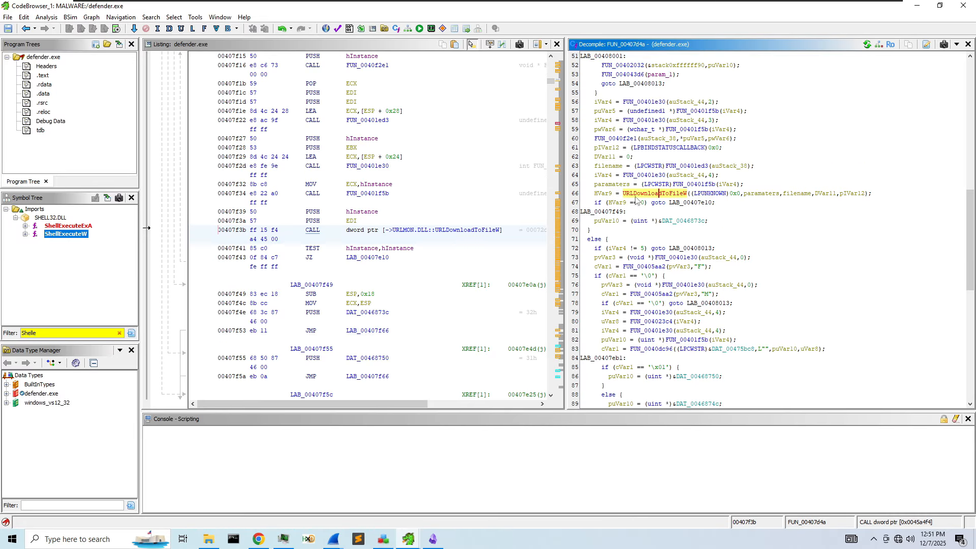
mouse_move(640, 200)
double_click(663, 195)
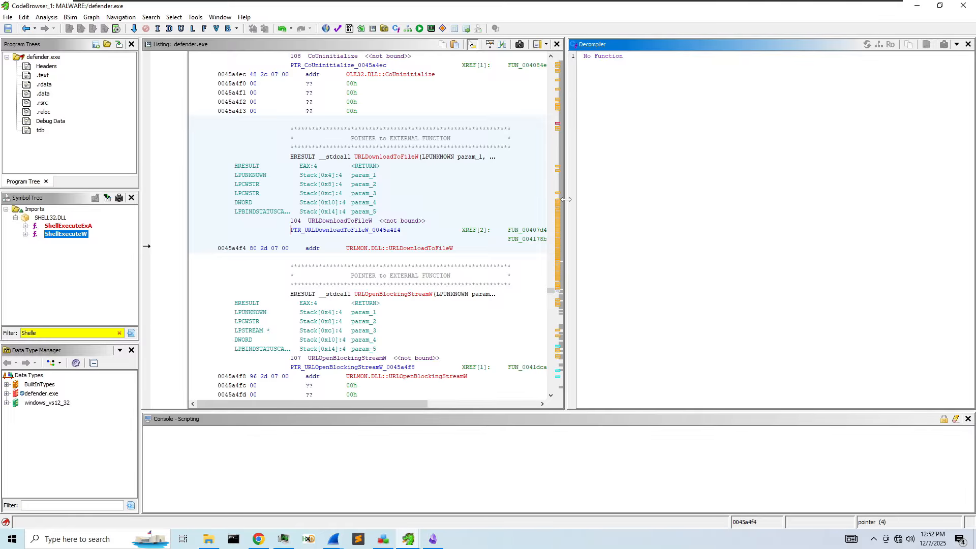
drag(566, 200, 699, 201)
double_click(570, 231)
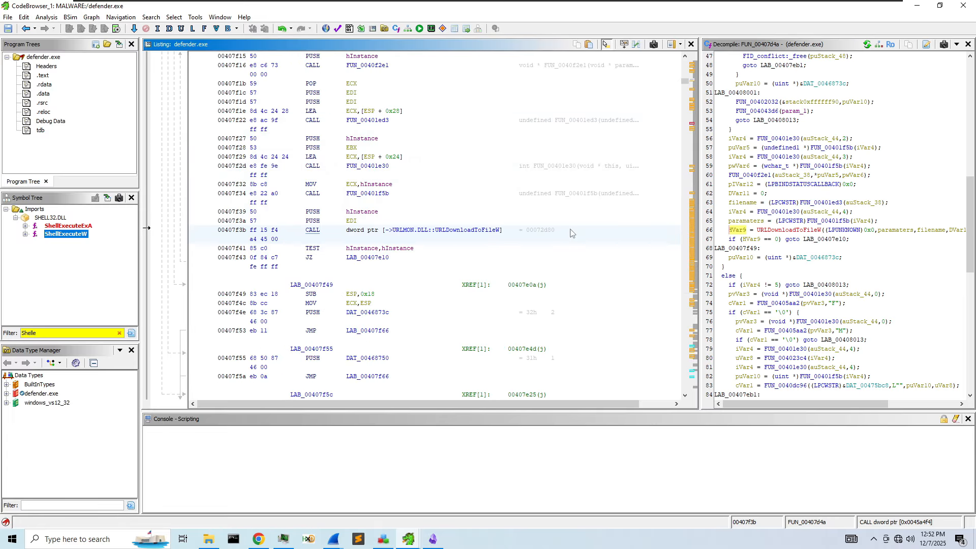
- Widen the decompiler to review the URLDownloadToFileW call, then give the listing more room
drag(696, 250, 475, 252)
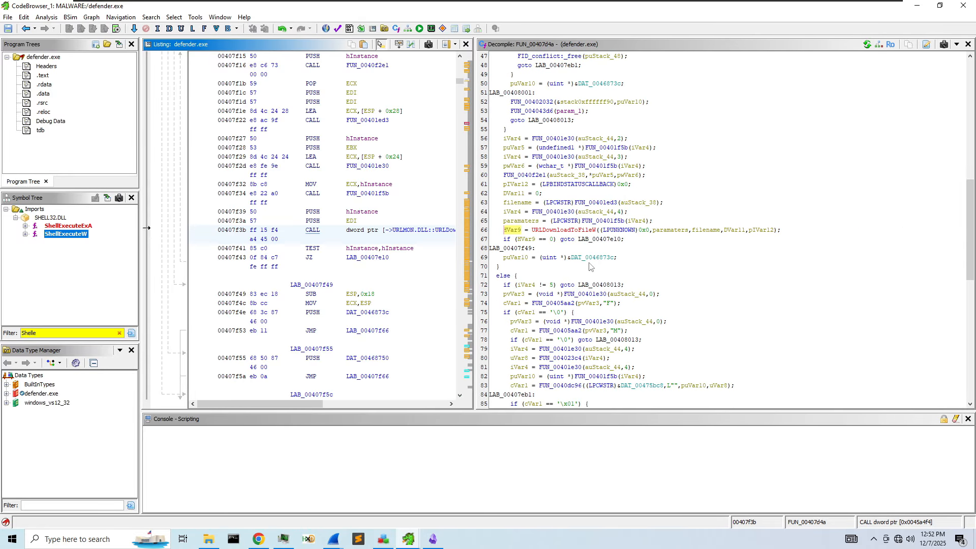
scroll(589, 267, up, 15)
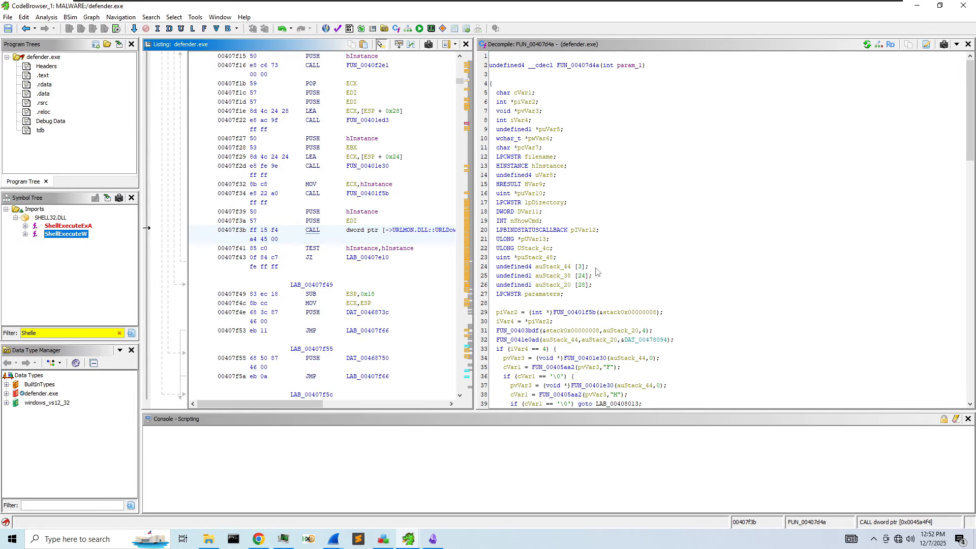
scroll(599, 268, down, 15)
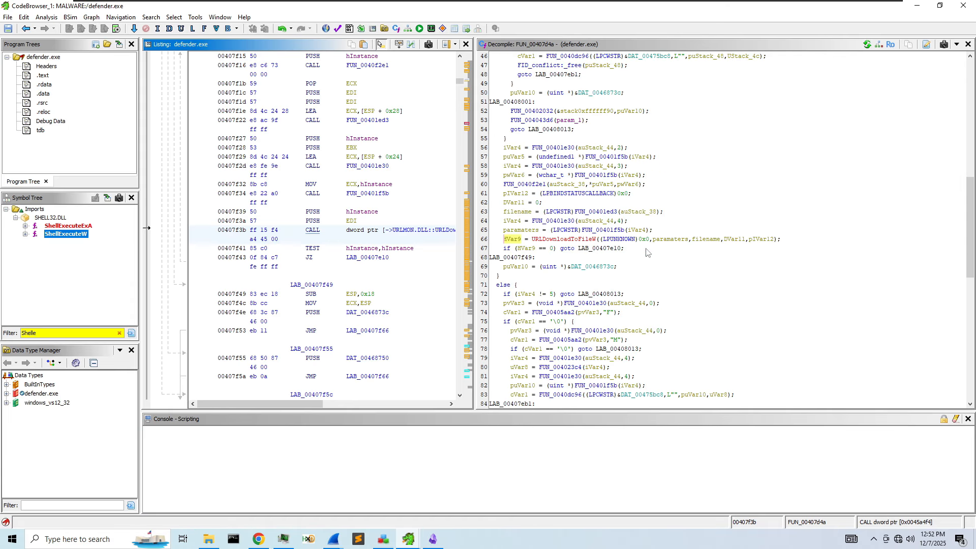
scroll(651, 252, down, 12)
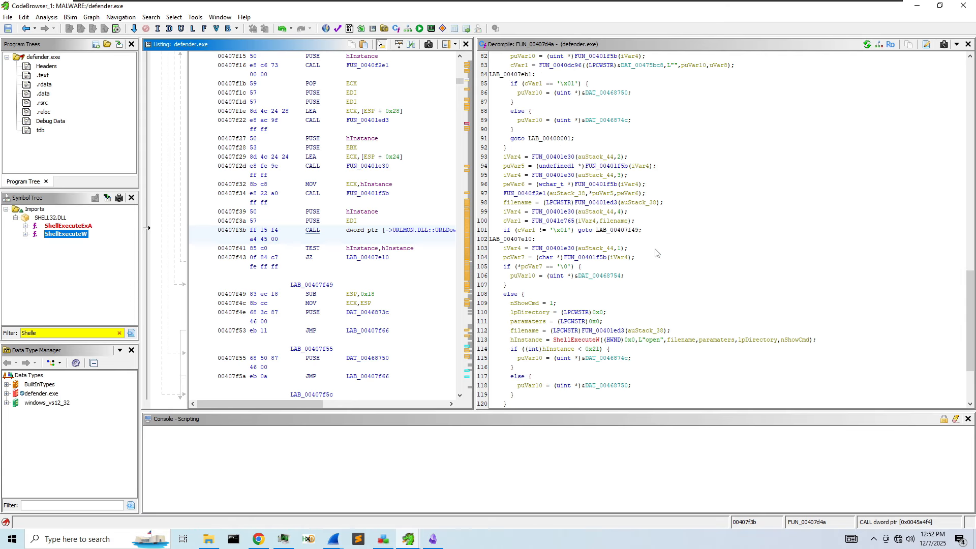
scroll(651, 252, up, 4)
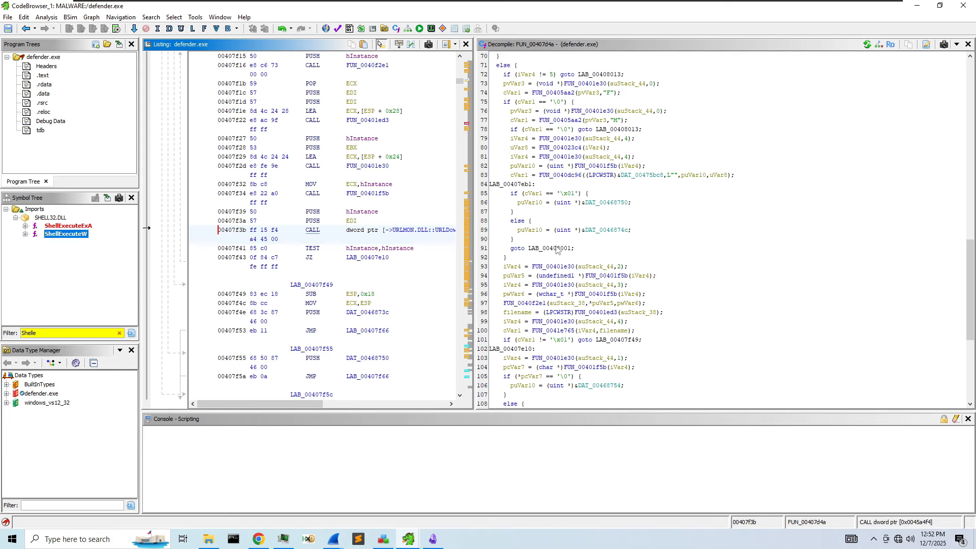
click(474, 217)
drag(474, 217, 745, 219)
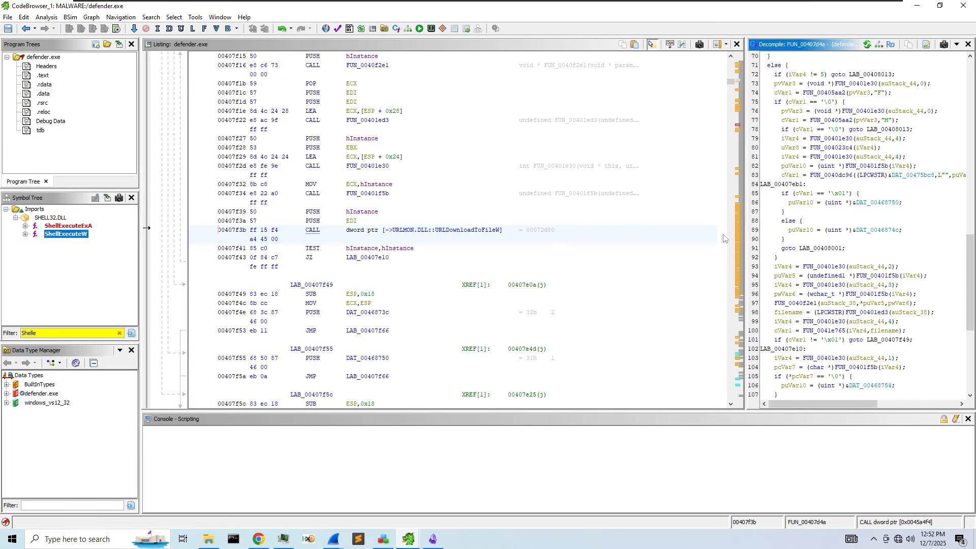
- Jump to the second URLDownloadToFileW call at 00418510 in FUN_004178bc and review its code
click(25, 29)
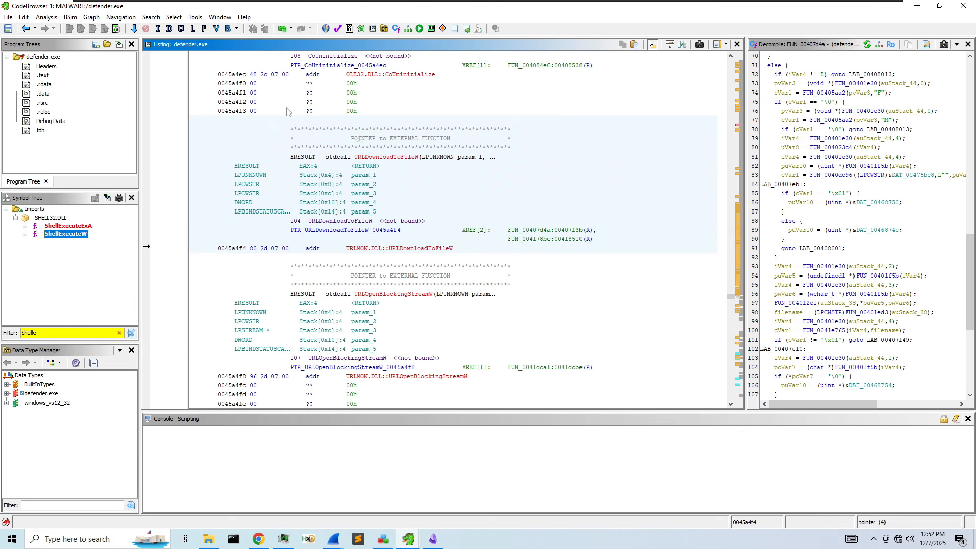
double_click(571, 235)
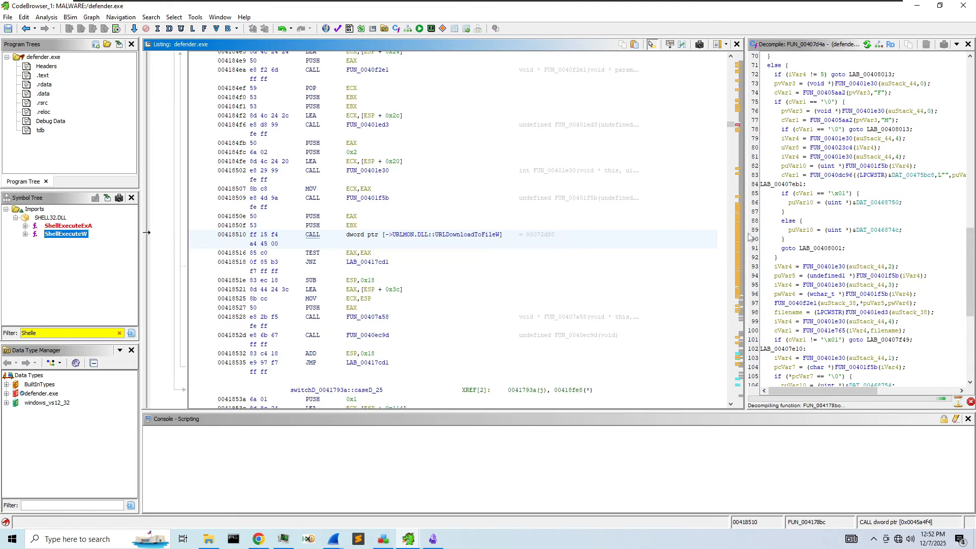
drag(745, 237, 537, 226)
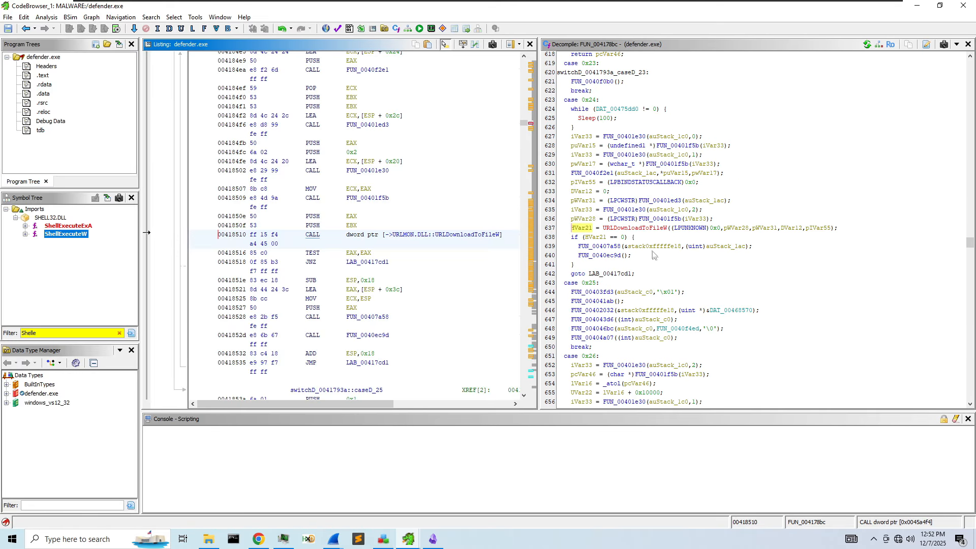
scroll(724, 264, up, 13)
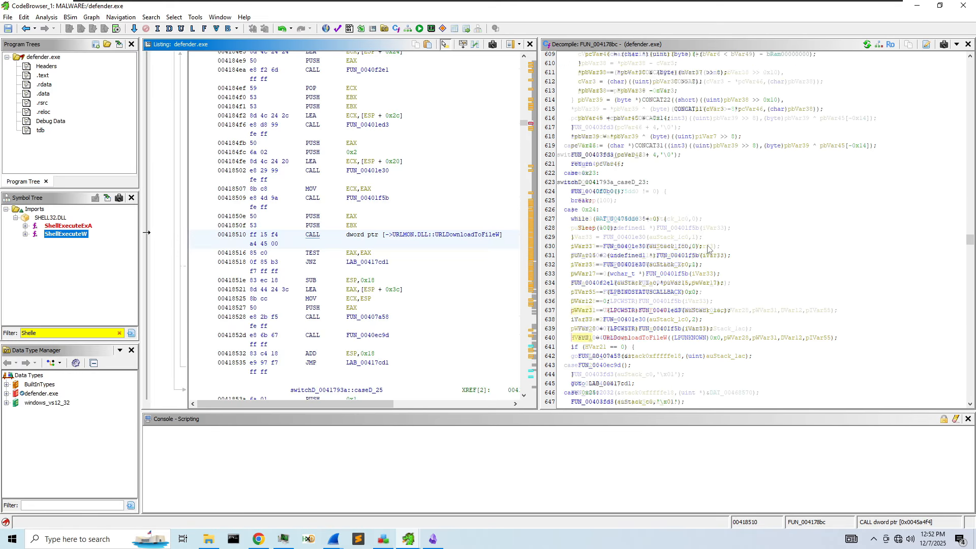
scroll(709, 247, up, 19)
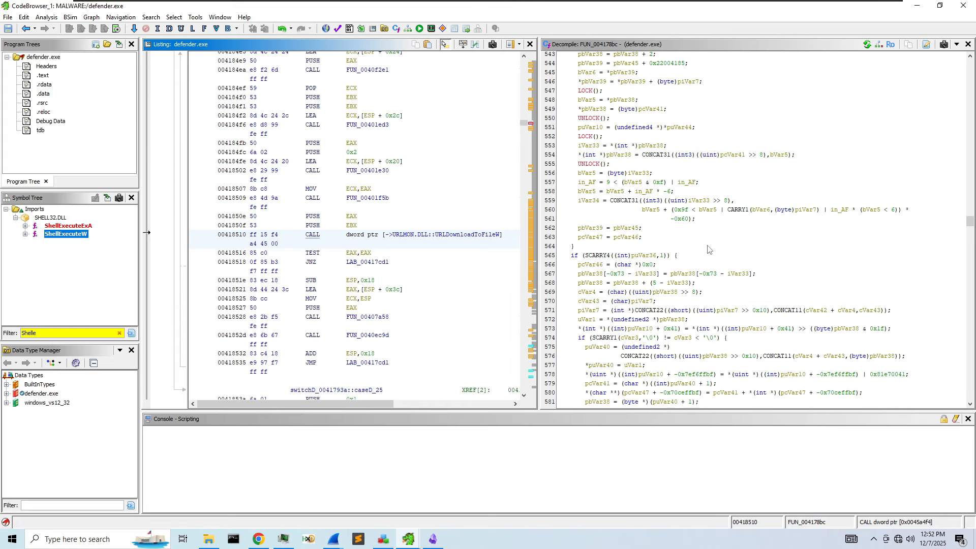
scroll(709, 248, up, 20)
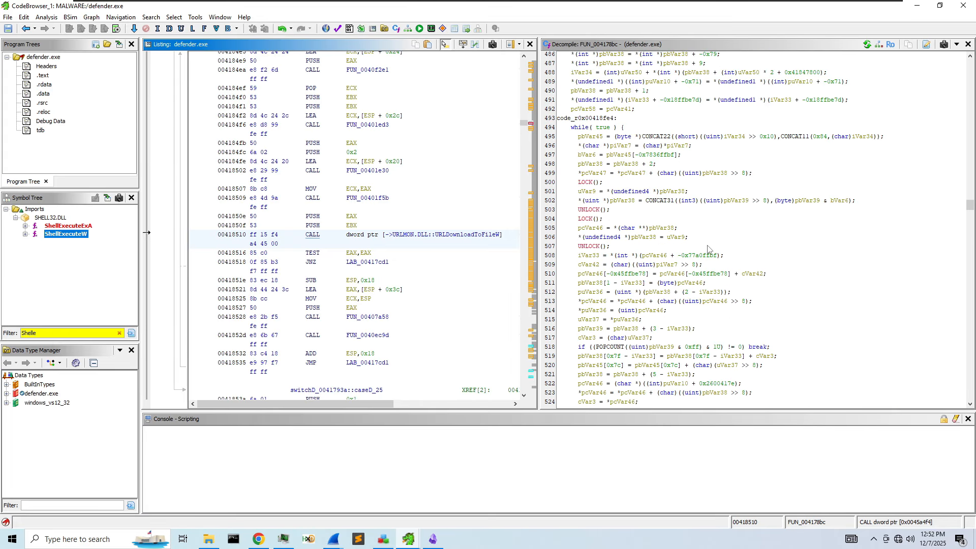
scroll(709, 249, down, 17)
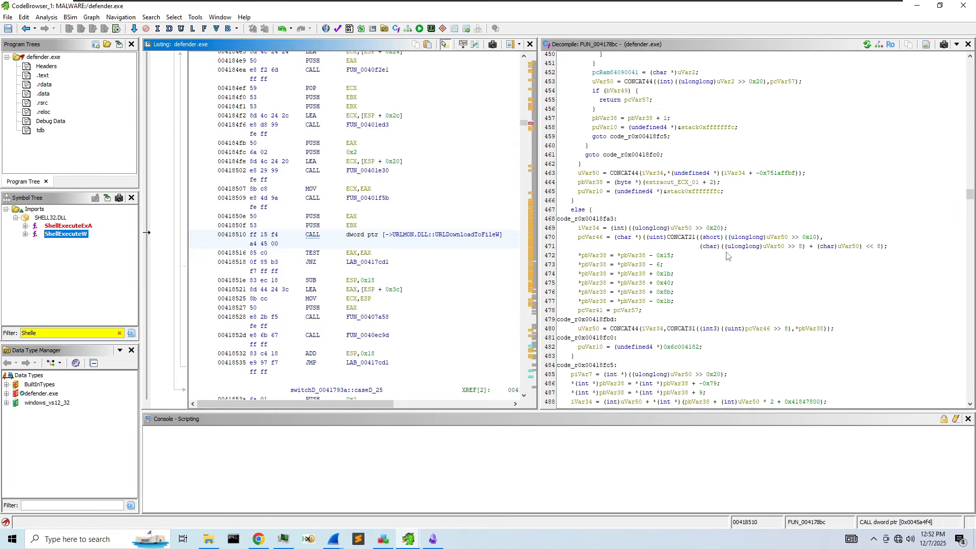
scroll(697, 298, down, 15)
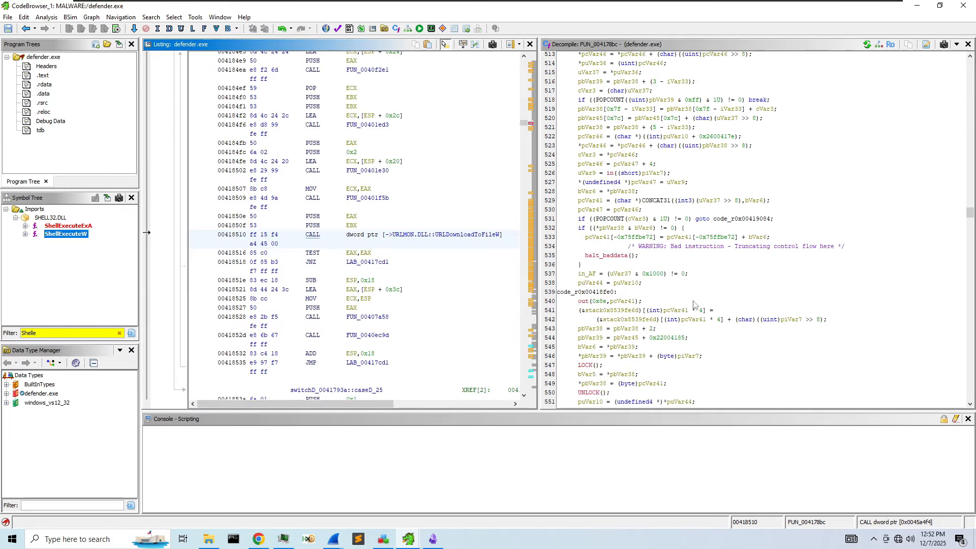
scroll(684, 314, down, 20)
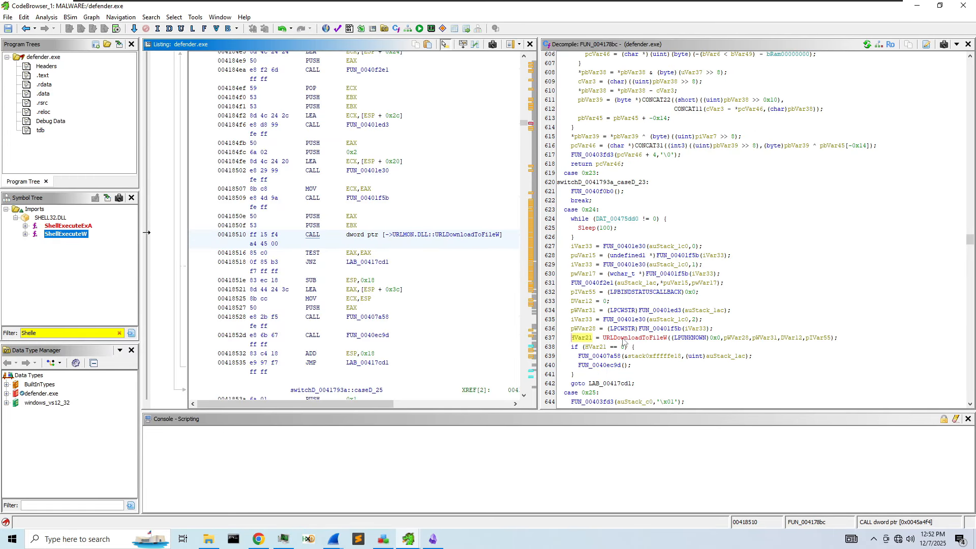
scroll(626, 340, down, 5)
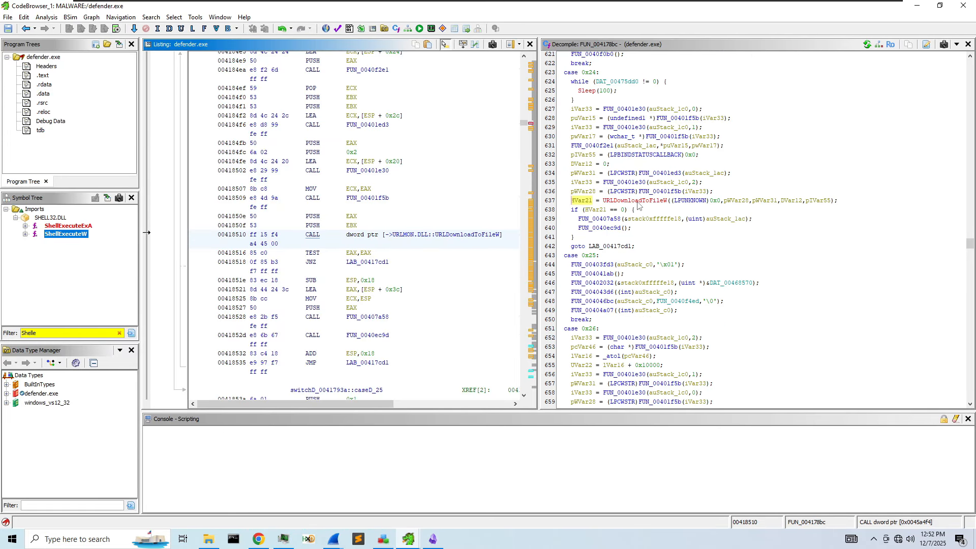
- Inspect the URLDownloadToFileW call's signature and argument values in case 0x24
mouse_move(640, 205)
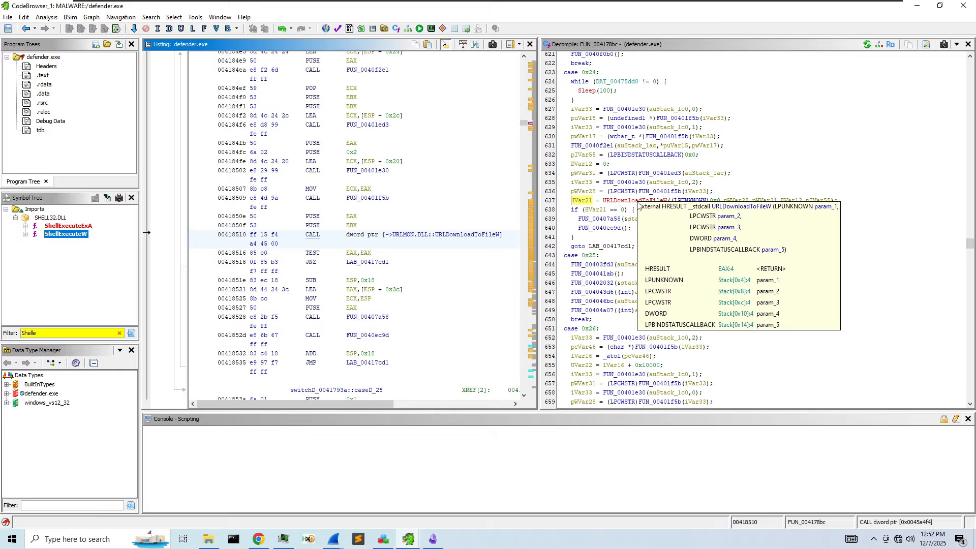
click(693, 201)
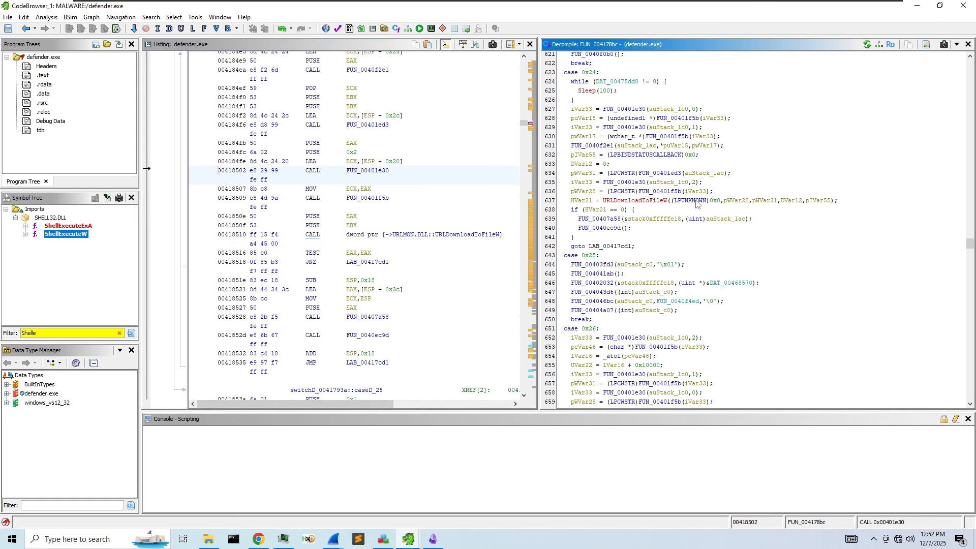
mouse_move(738, 206)
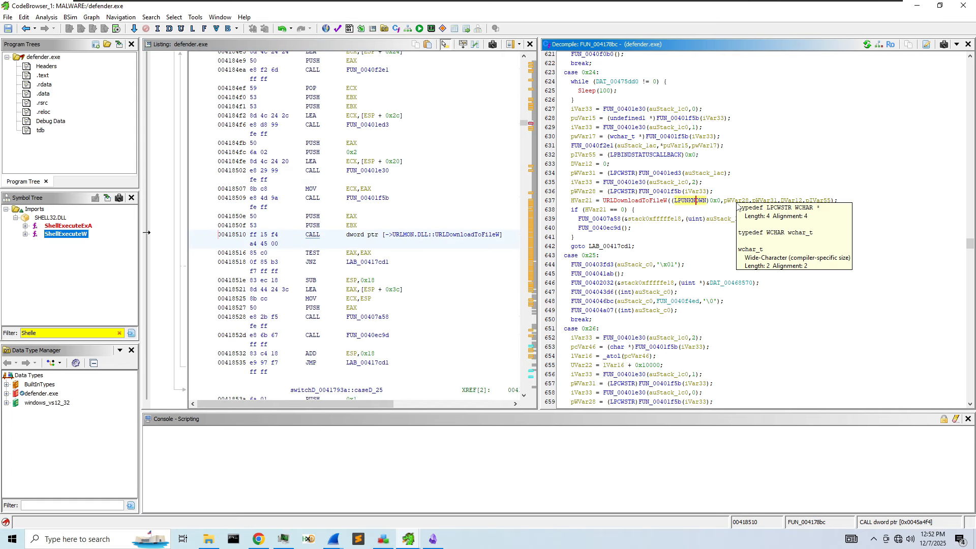
right_click(654, 201)
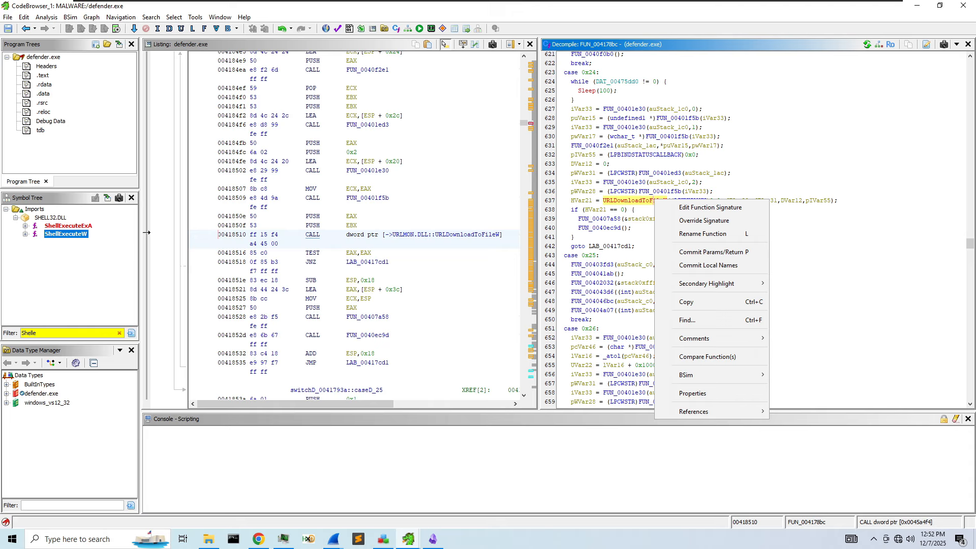
click(663, 174)
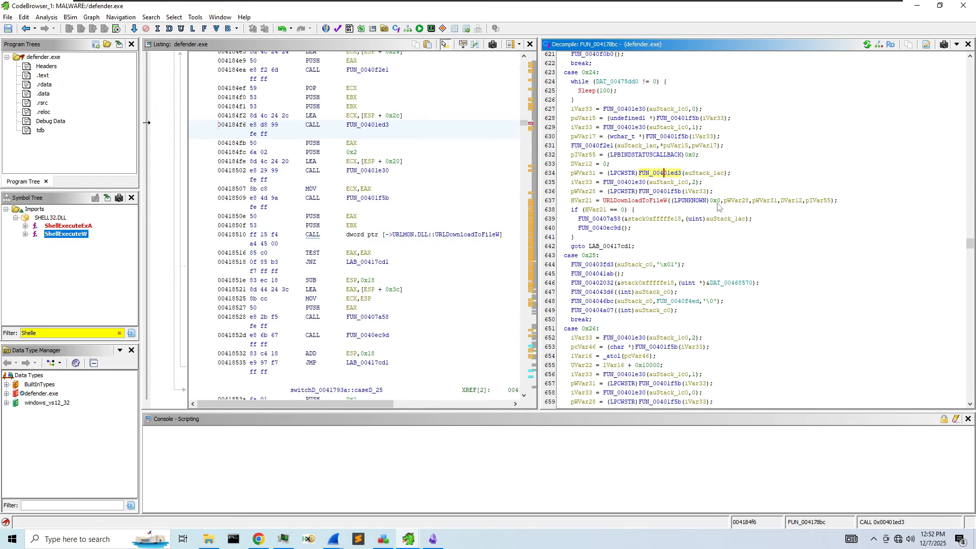
mouse_move(719, 205)
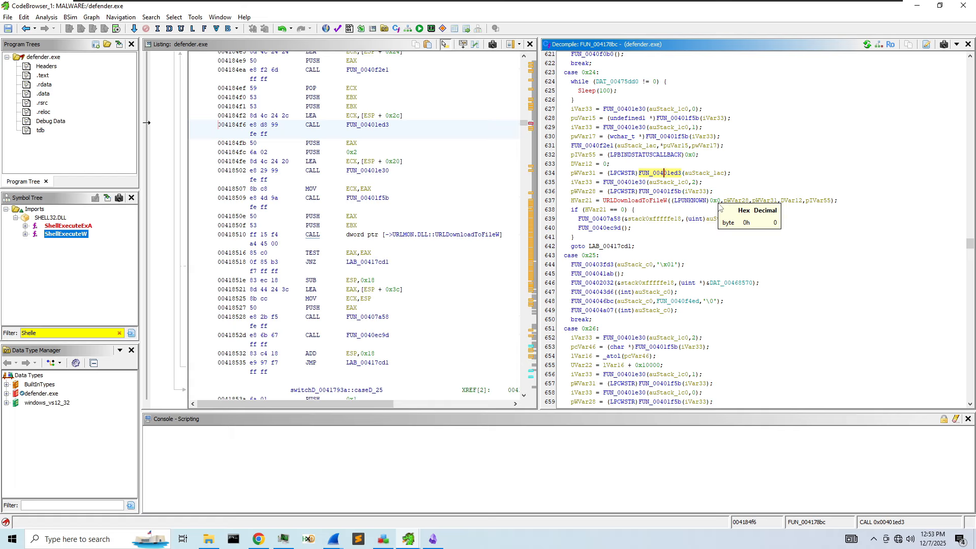
click(699, 200)
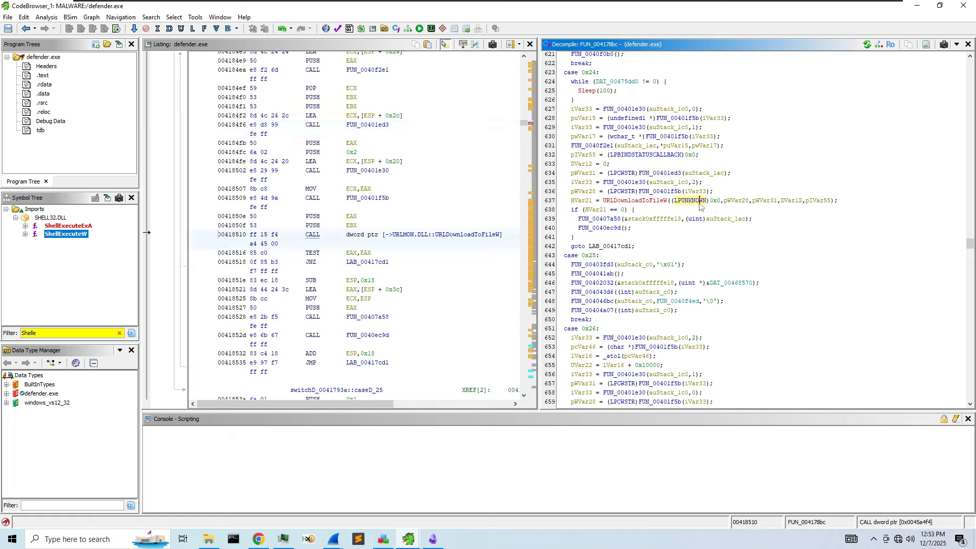
- Rename URLDownloadToFileW's arguments pWVar28 to szURL and pWVar30 to szFilename
right_click(735, 201)
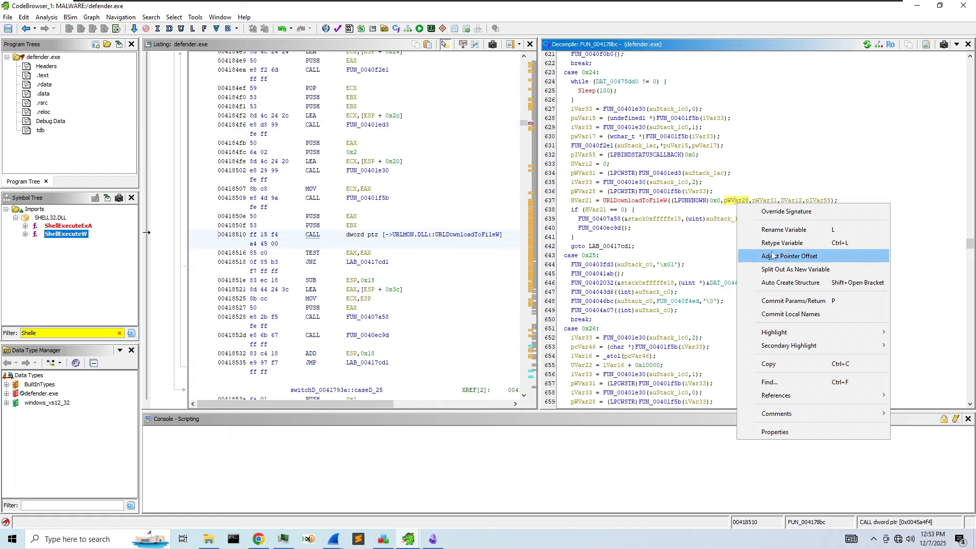
click(801, 230)
text(szURL)
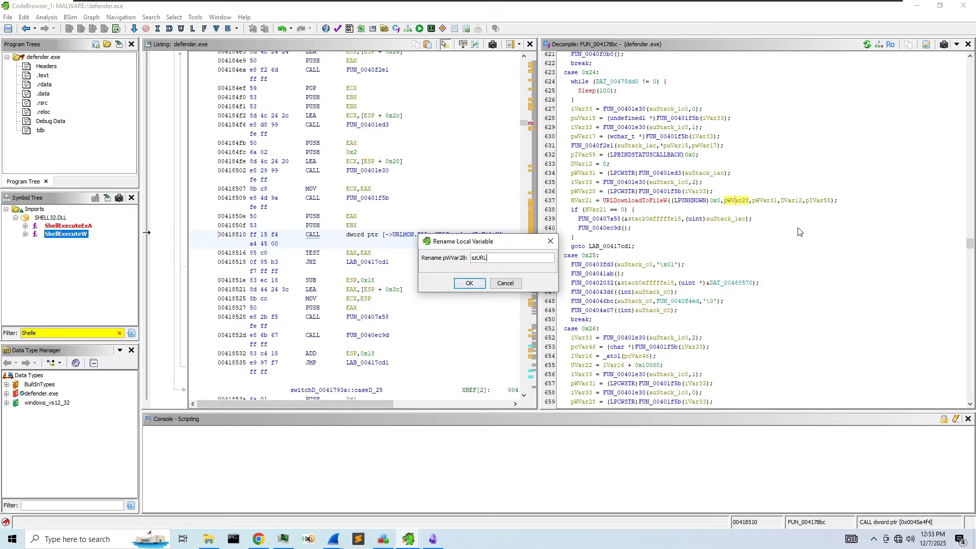
key(Return)
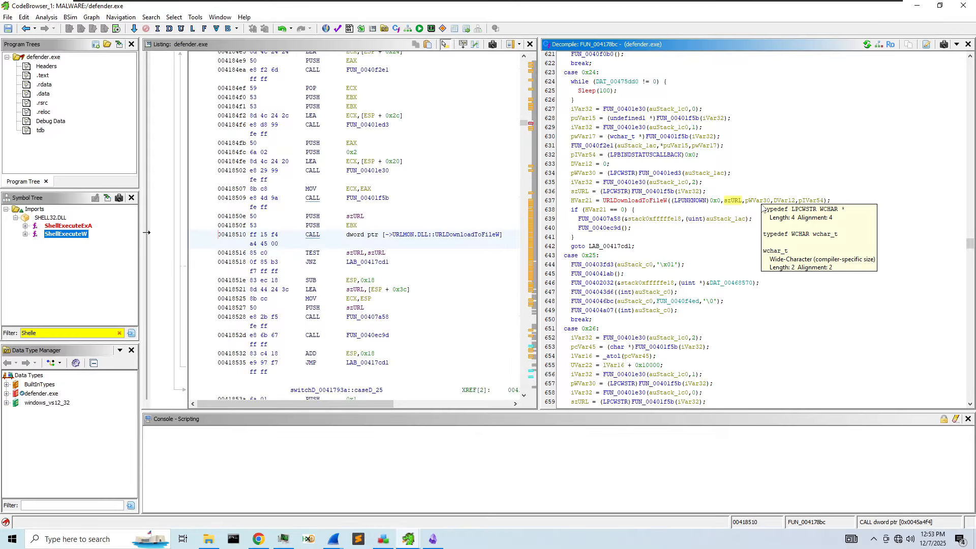
right_click(757, 201)
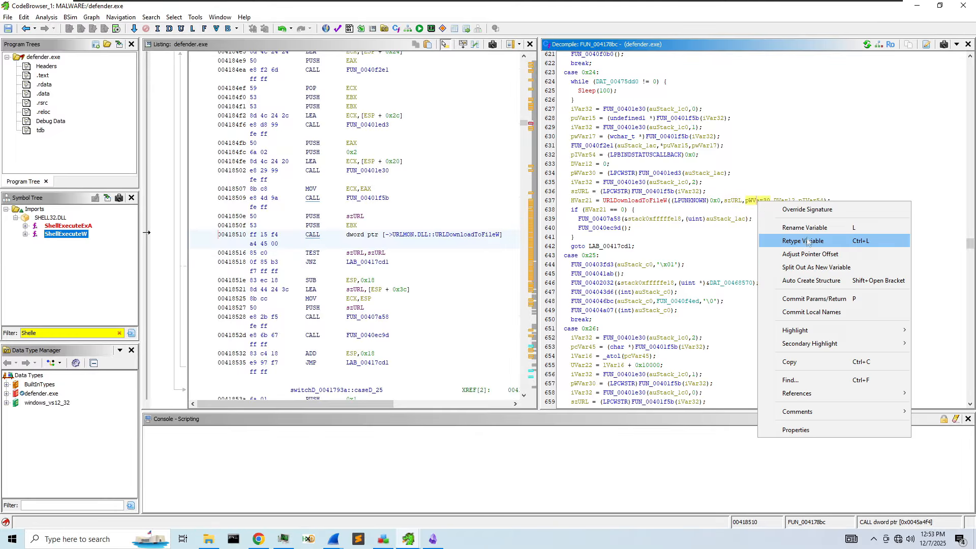
click(805, 228)
text(szF)
text(ilePath)
key(Return)
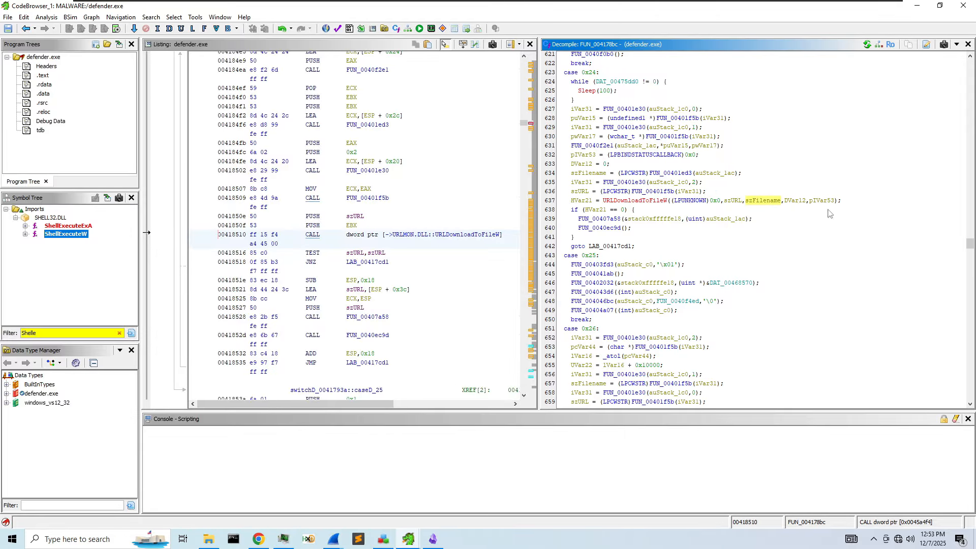
- Rename DVar12 to dwReserved, correcting the name after a typo
right_click(798, 201)
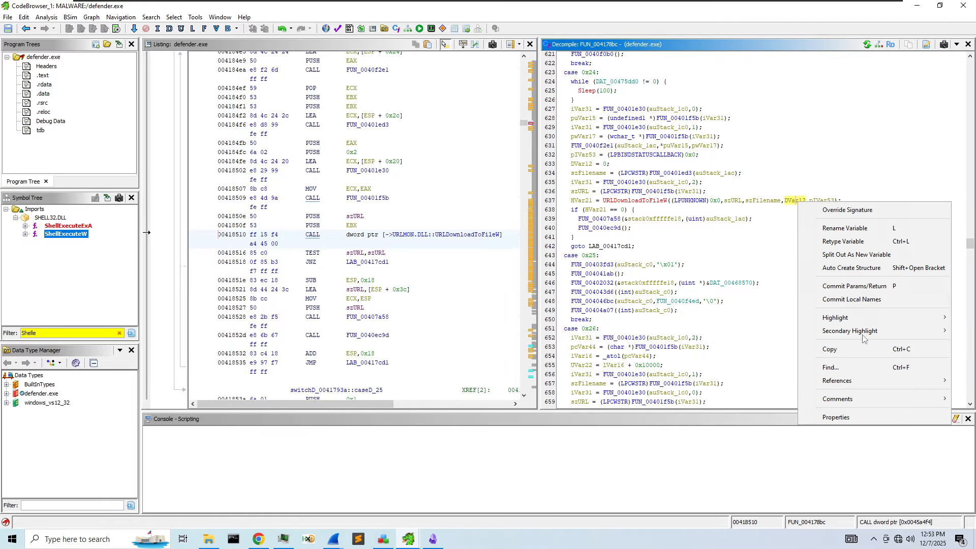
click(859, 229)
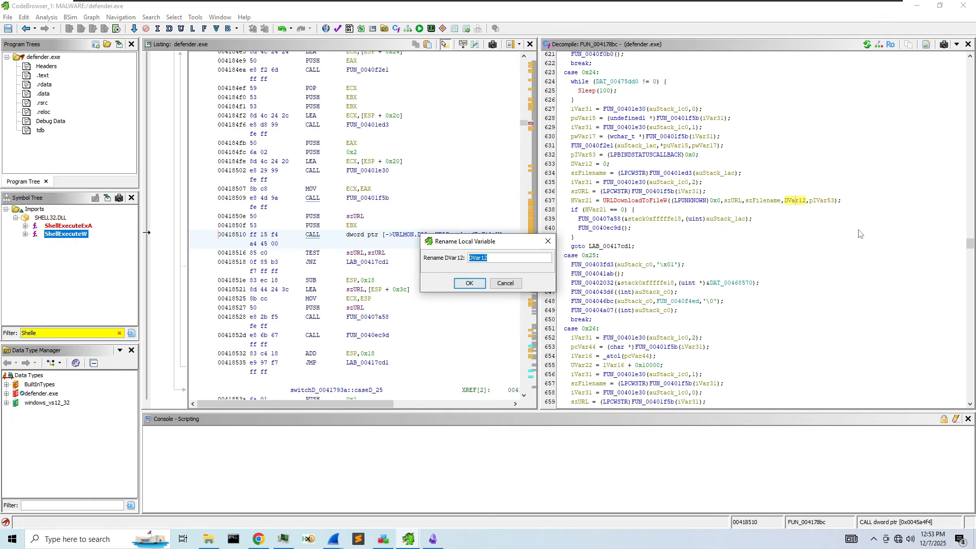
text(dwReserved)
key(Return)
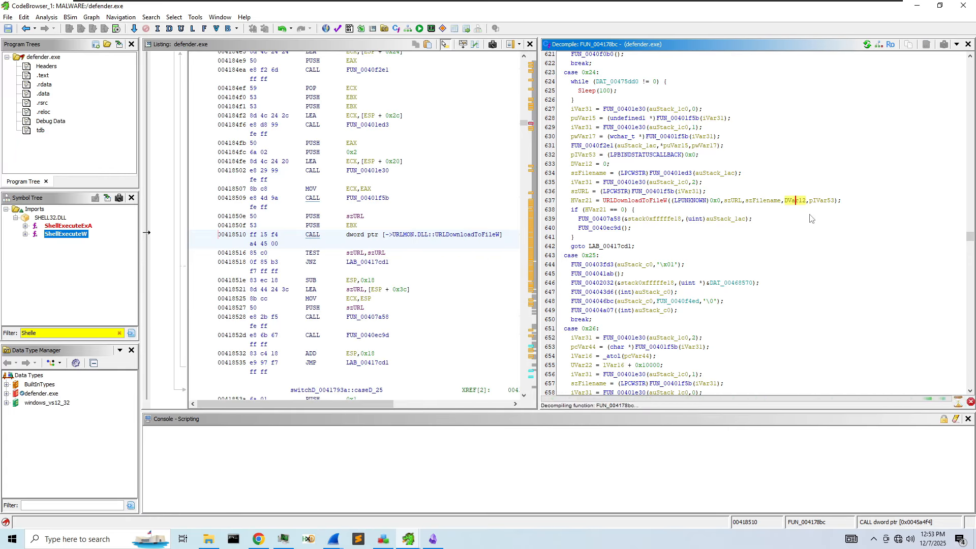
right_click(817, 200)
click(854, 227)
click(470, 283)
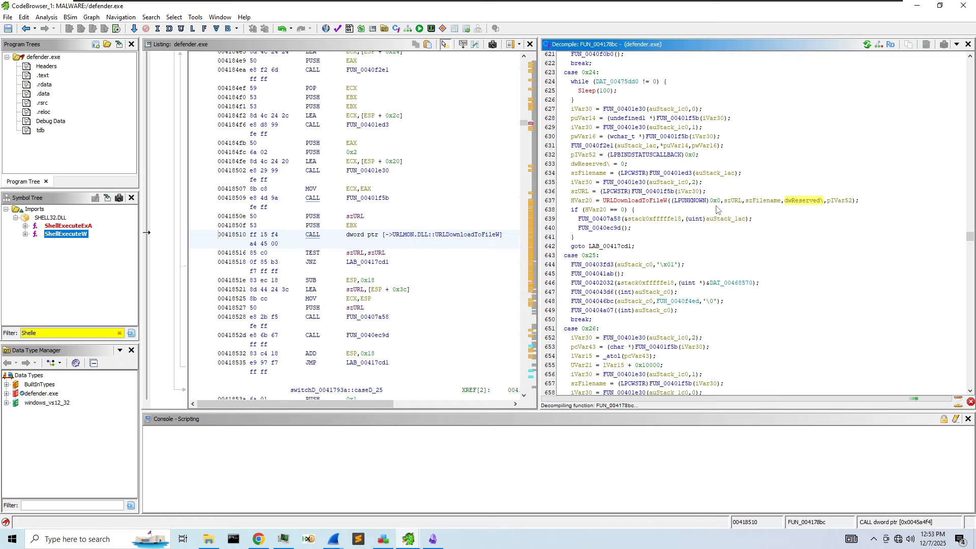
- Rename the return value HVar20 to hResult and highlight szFilename's uses
right_click(580, 201)
click(611, 225)
text(result)
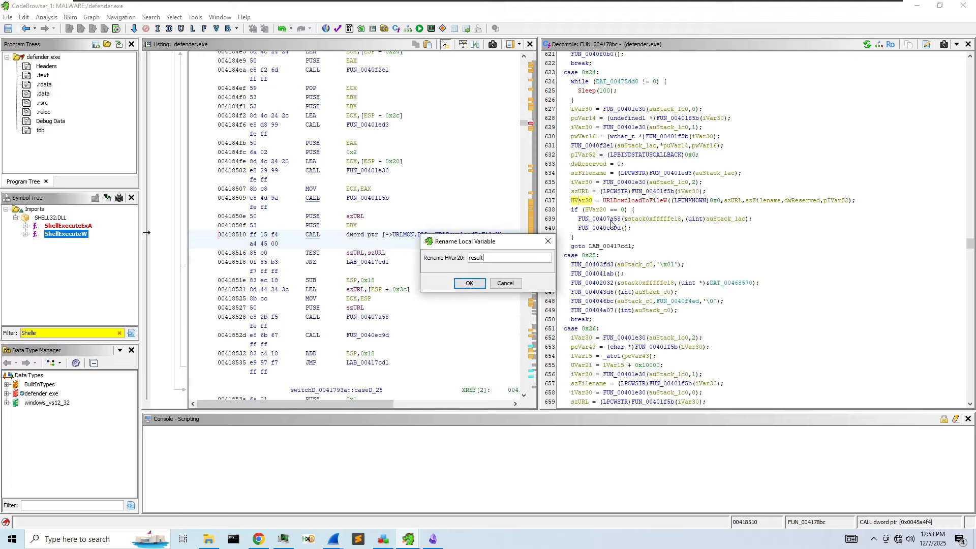
key(Home)
text(h)
key(Delete)
text(R)
key(Return)
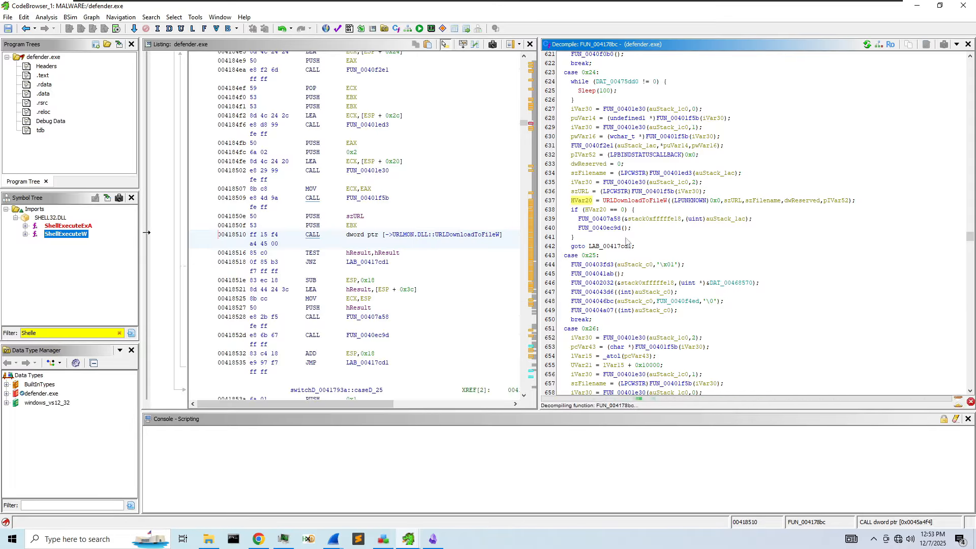
click(750, 204)
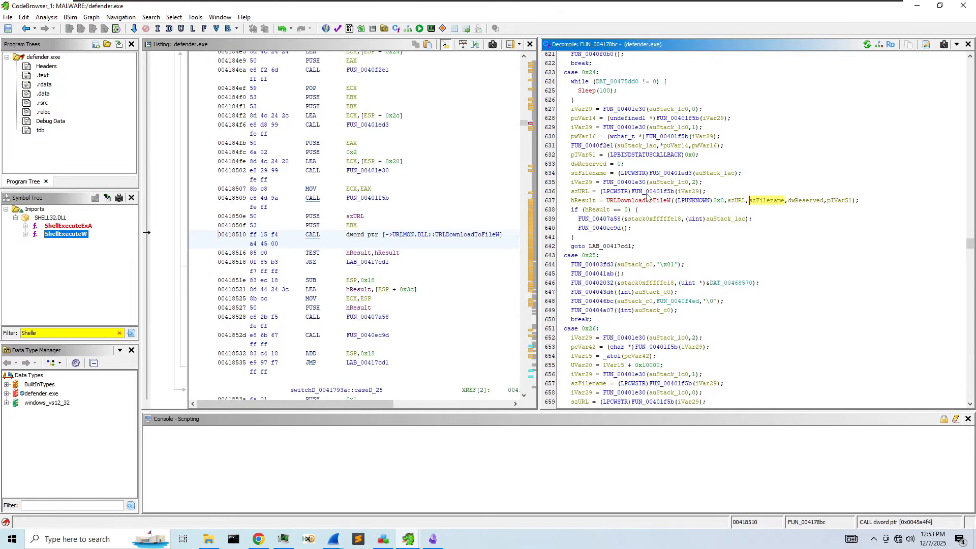
- Inspect FUN_00401f5b, called on line 636 to build szURL, then return to FUN_004178bc
click(685, 192)
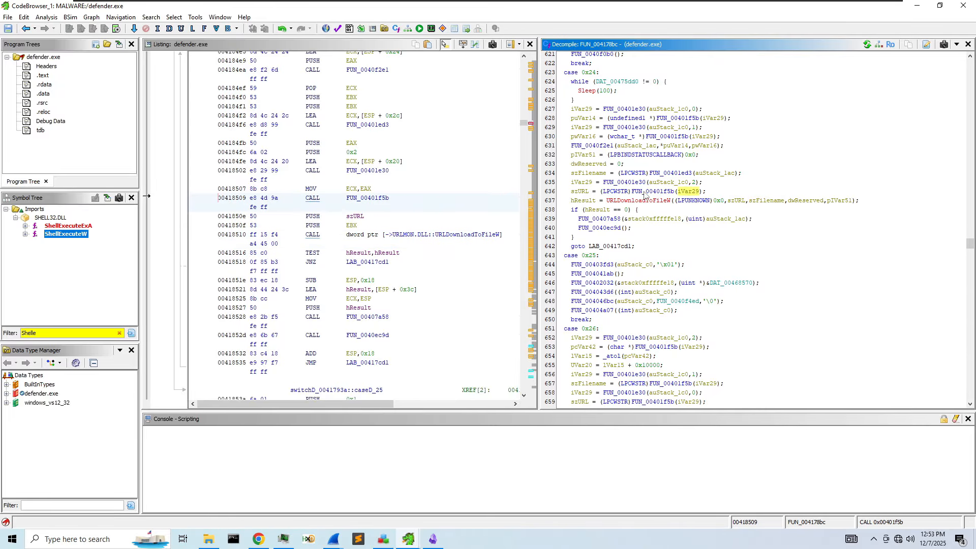
click(580, 192)
double_click(651, 192)
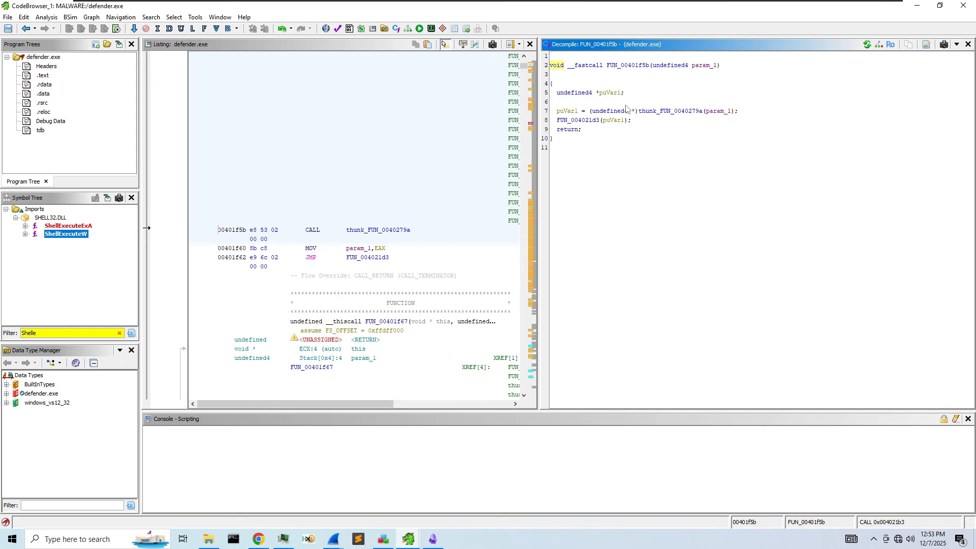
drag(537, 120, 664, 122)
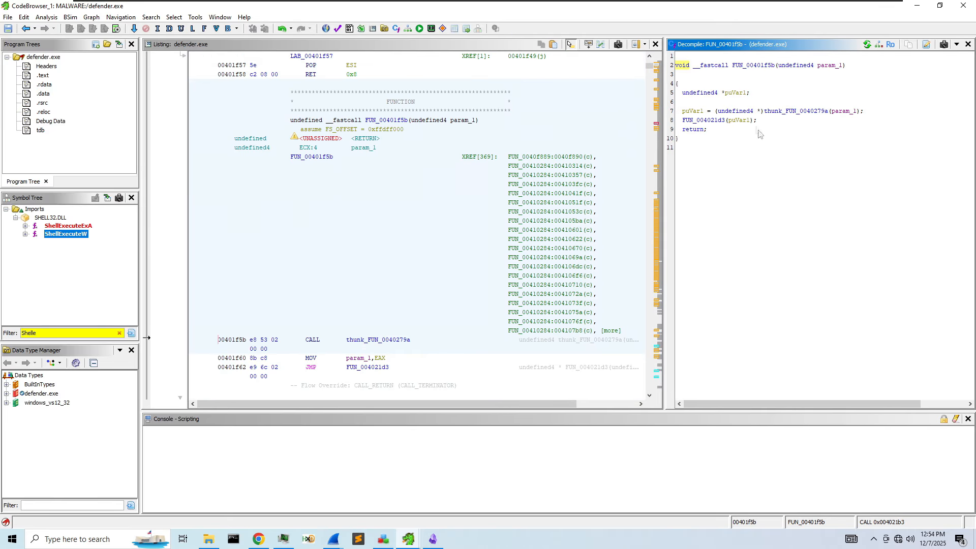
mouse_move(785, 119)
click(27, 28)
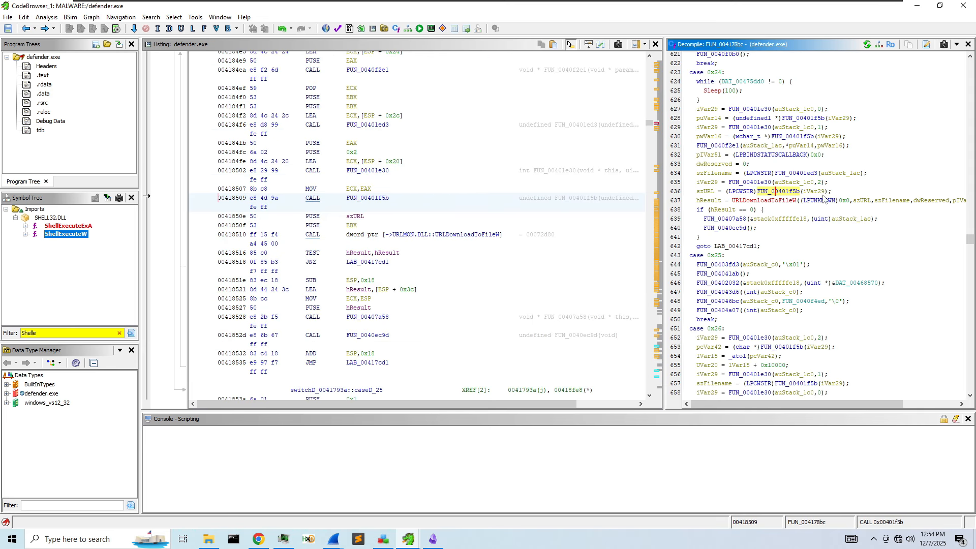
- Inspect FUN_00401e30 from line 635, return, and widen the decompiled code
click(807, 191)
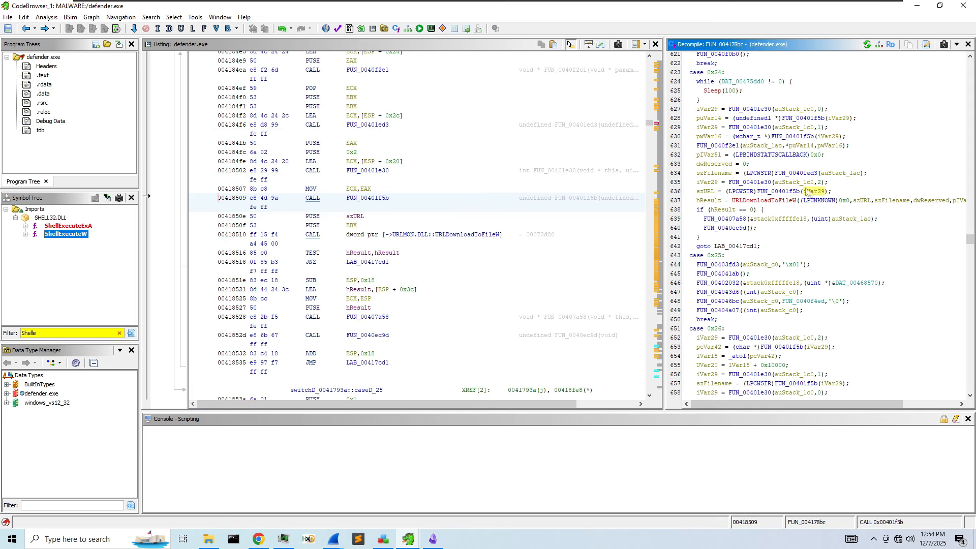
double_click(733, 182)
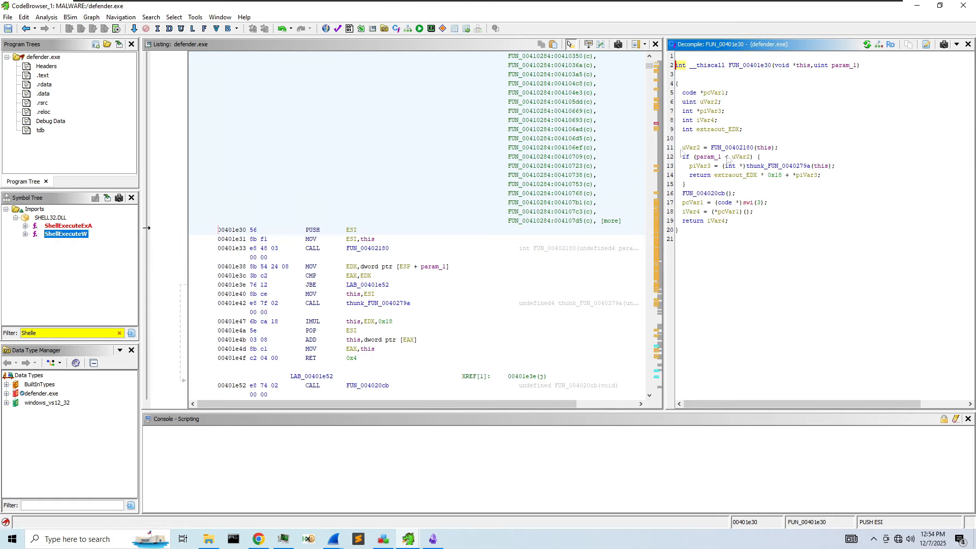
click(32, 28)
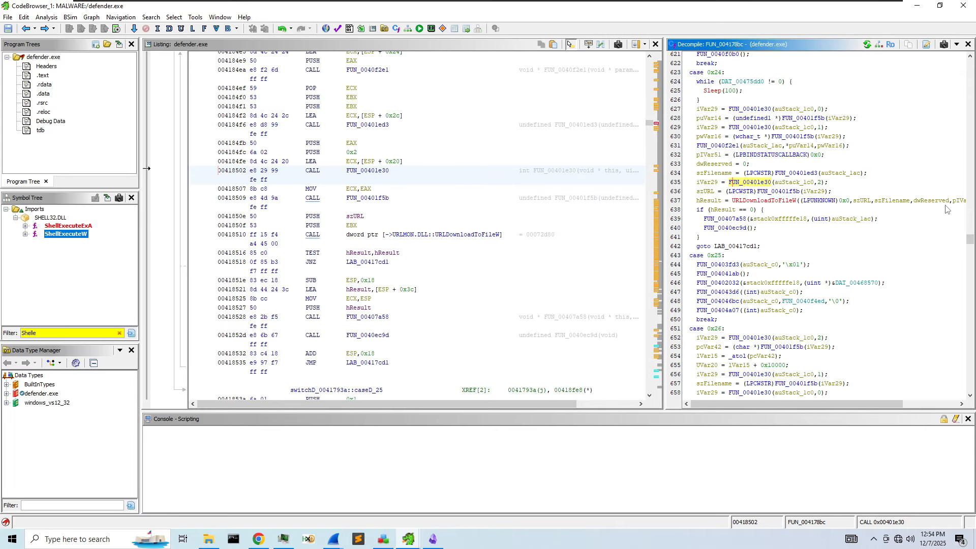
click(664, 198)
drag(664, 194, 412, 200)
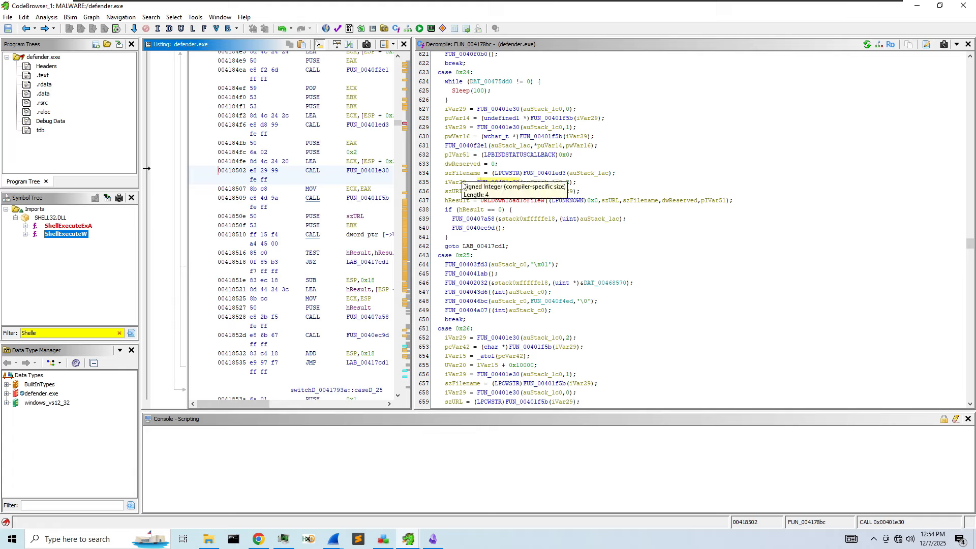
- Highlight szURL on line 637 and szFilename on line 634
click(609, 200)
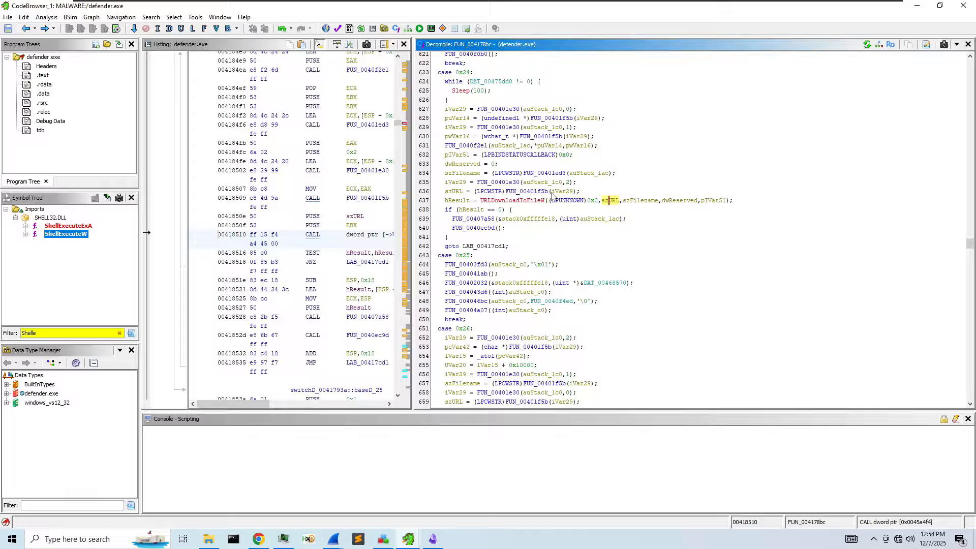
click(471, 173)
click(606, 201)
scroll(533, 206, up, 9)
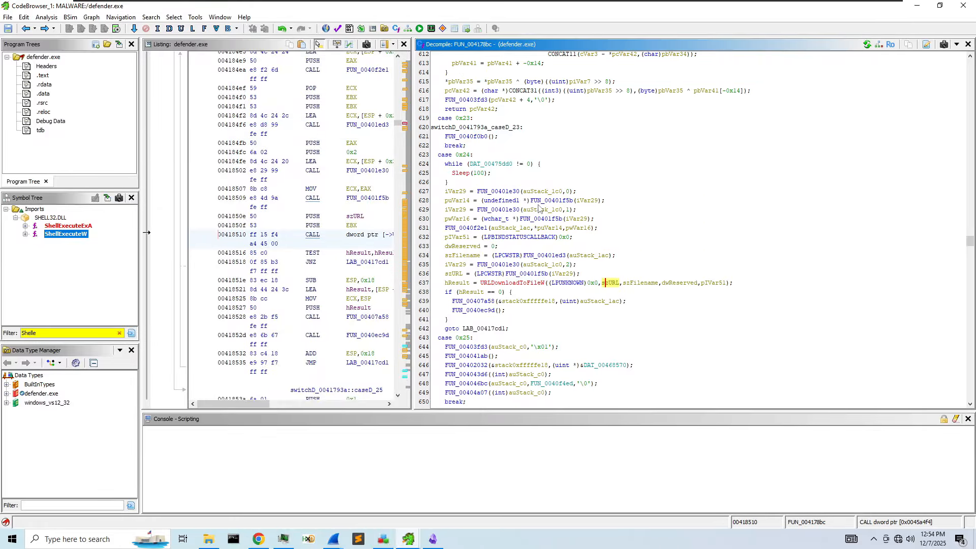
scroll(552, 201, up, 4)
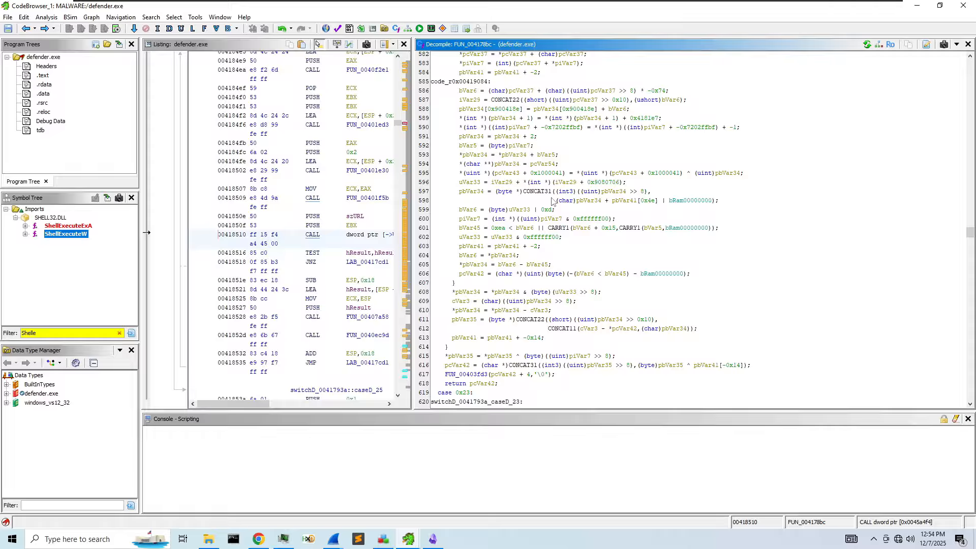
- Run a decompiler text search and undo the last edit, reverting hResult to HVar20
key(ctrl+f)
text(C:\ProgramData\defender)
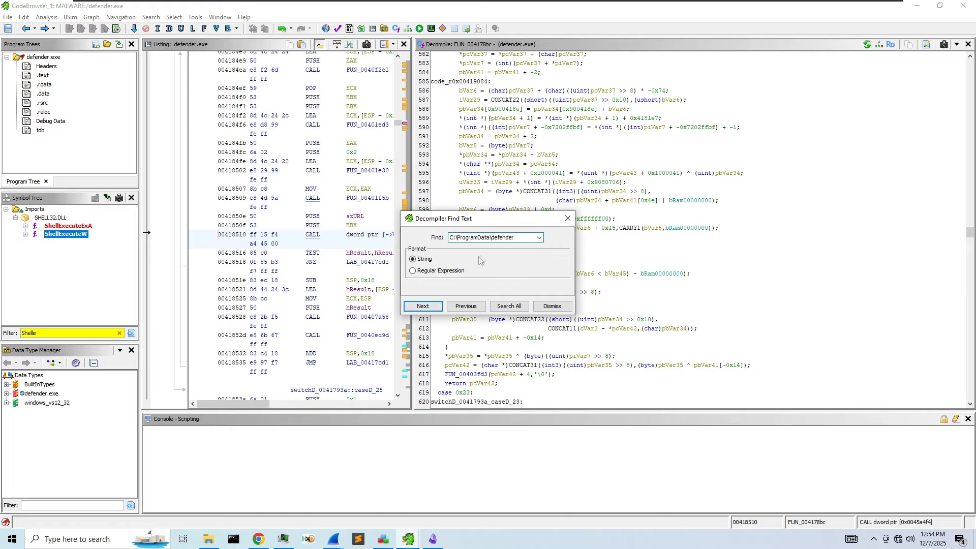
key(Return)
key(ctrl+a)
key(ctrl+z)
click(568, 219)
click(571, 226)
- Search the decompiled code for szURL, jumping past the MessageBoxW call to line 815
scroll(572, 232, down, 4)
key(ctrl+f)
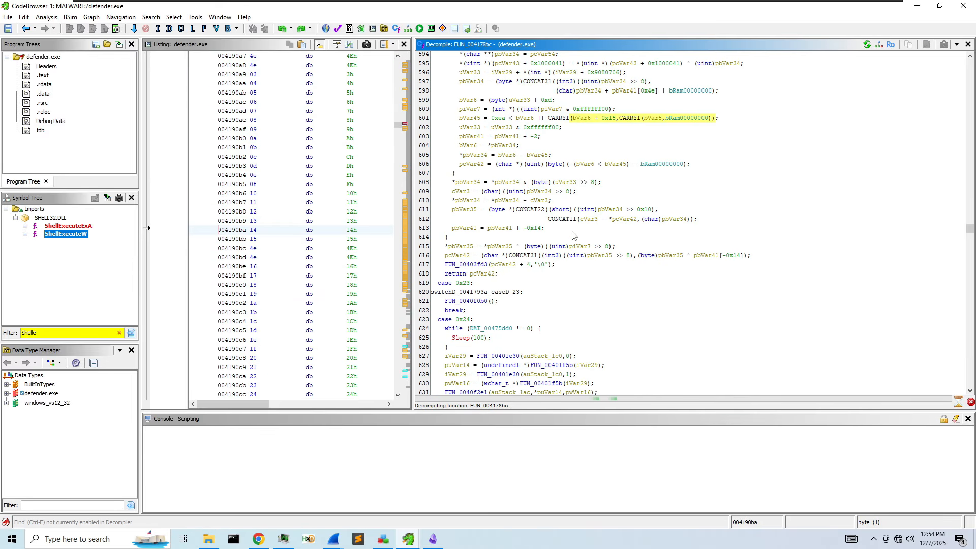
scroll(573, 235, down, 19)
scroll(553, 264, down, 1)
scroll(554, 310, up, 4)
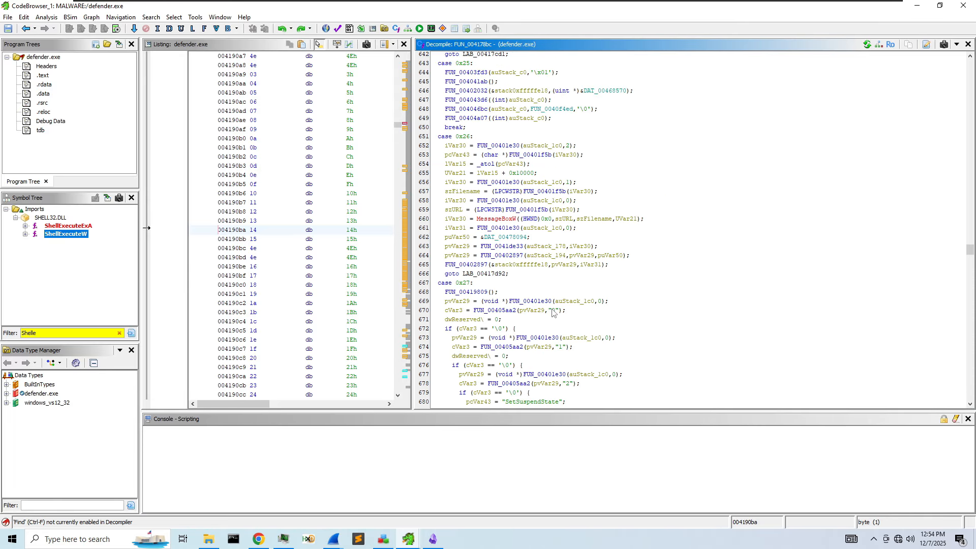
scroll(552, 311, up, 3)
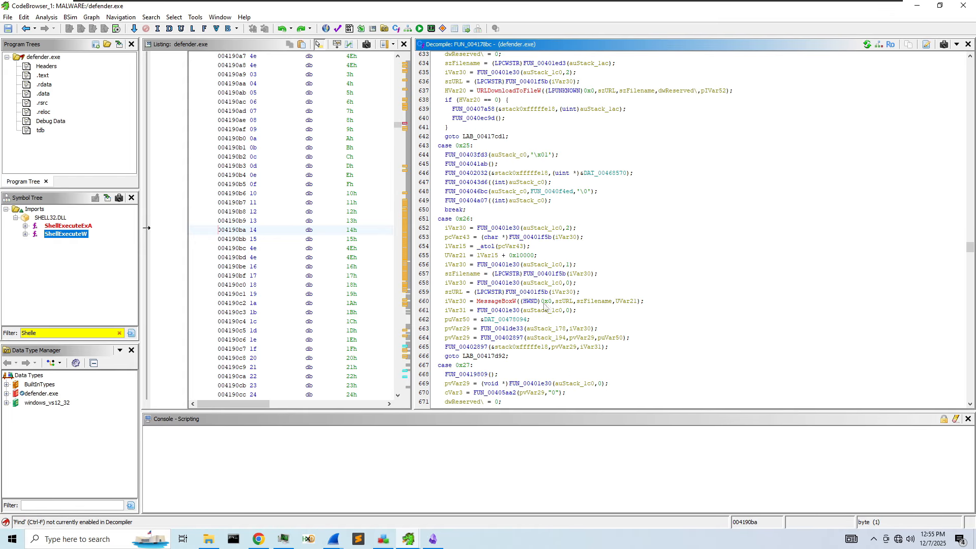
click(537, 306)
scroll(568, 306, up, 10)
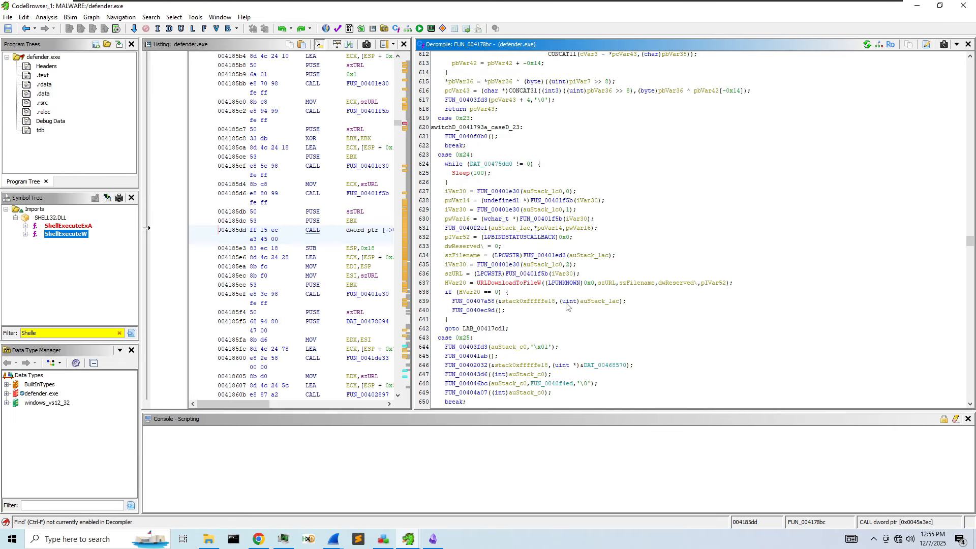
scroll(567, 306, up, 20)
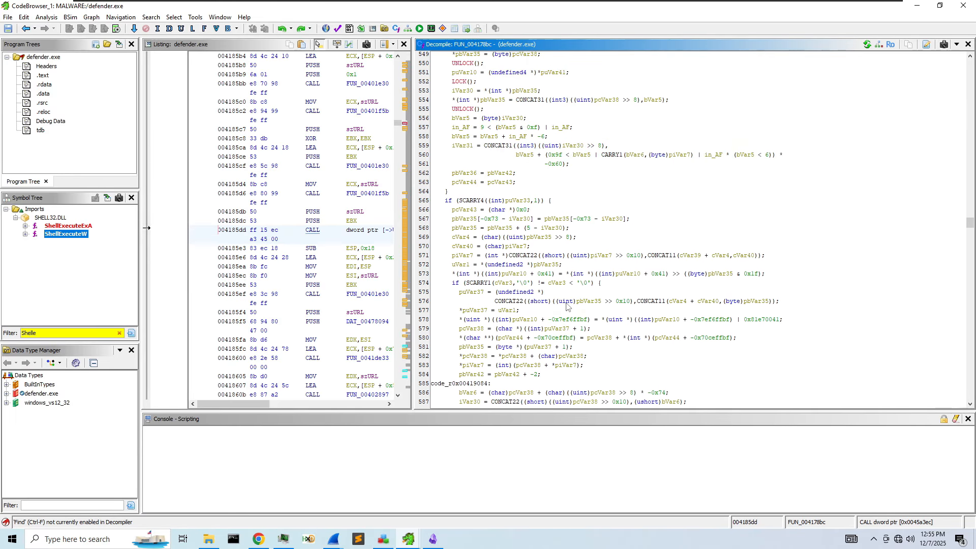
scroll(567, 306, down, 4)
key(ctrl+f)
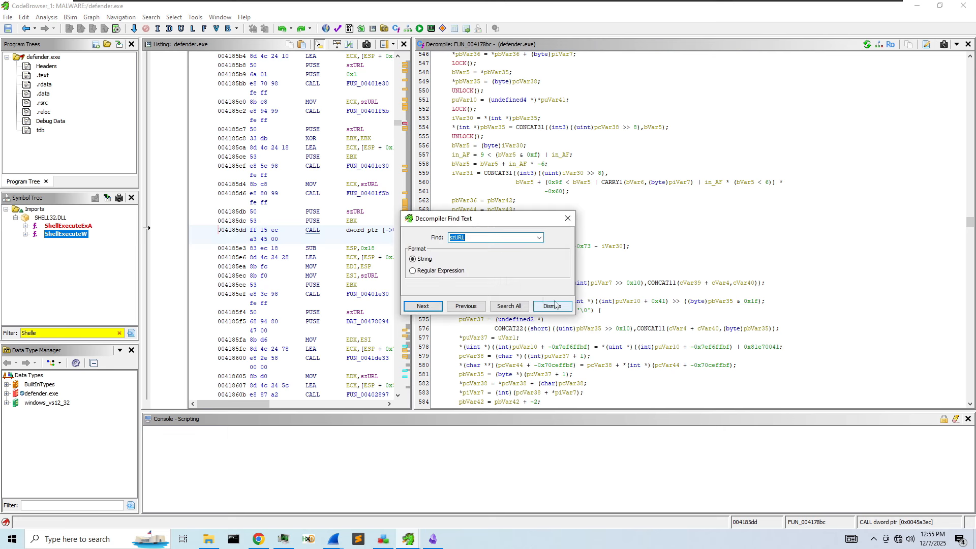
click(423, 306)
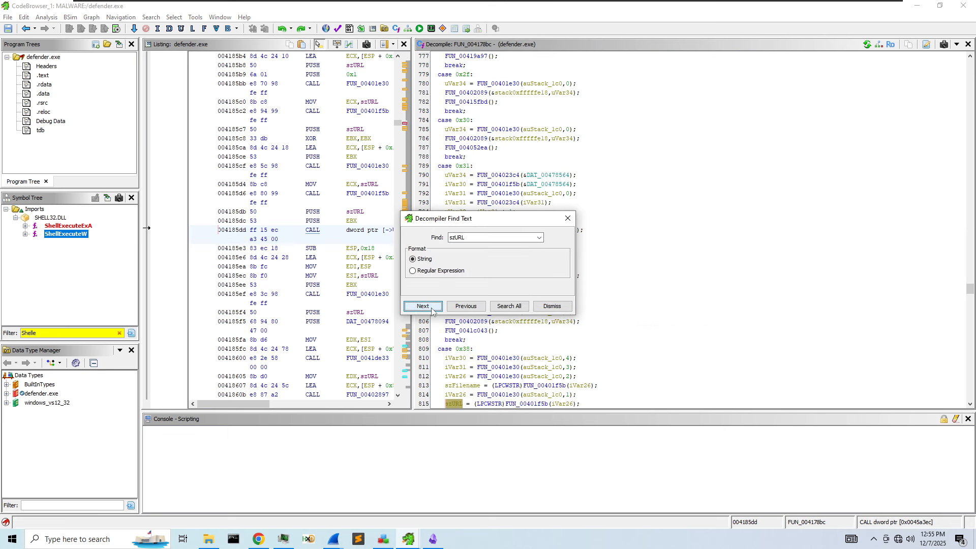
- Close the text search and reopen FUN_00401f5b, selecting its thunk_FUN_0040279a call
click(568, 218)
scroll(521, 301, down, 4)
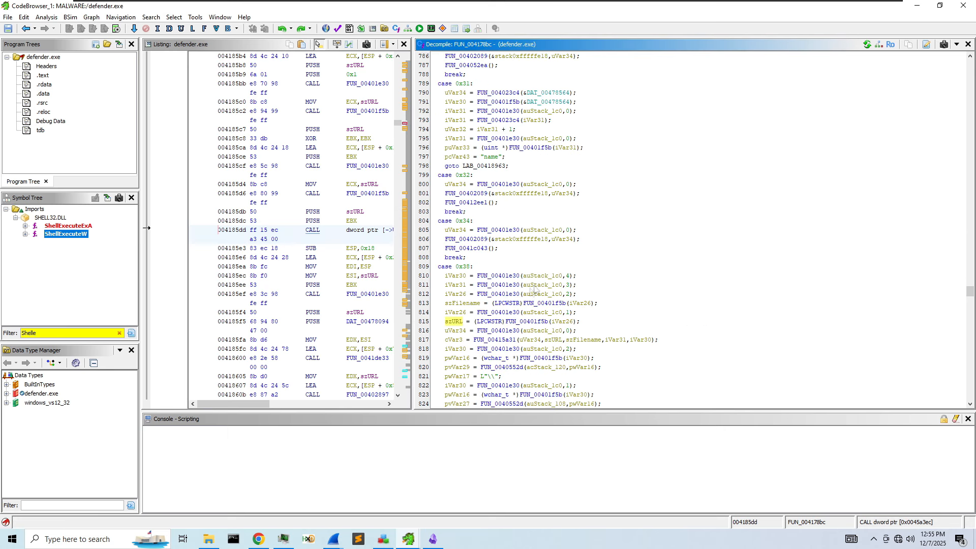
double_click(520, 295)
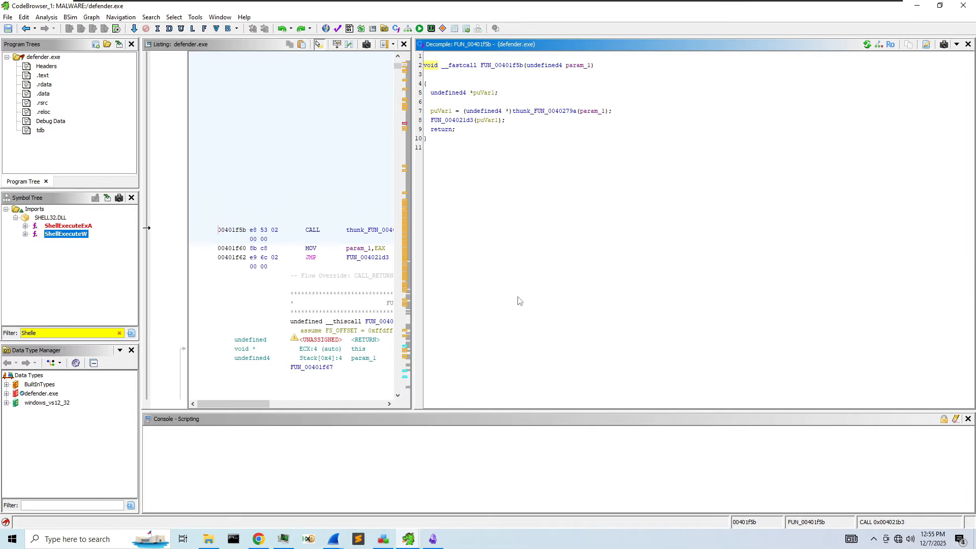
click(554, 112)
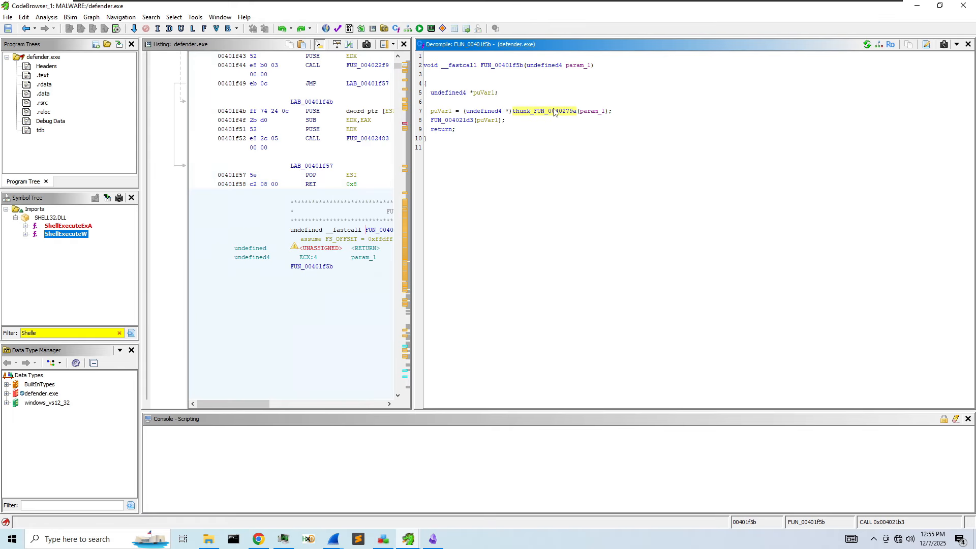
- Go back to FUN_004178bc, inspect the szURL and FUN_00401f5b calls on lines 813–815, then minimize Ghidra
click(25, 29)
click(26, 29)
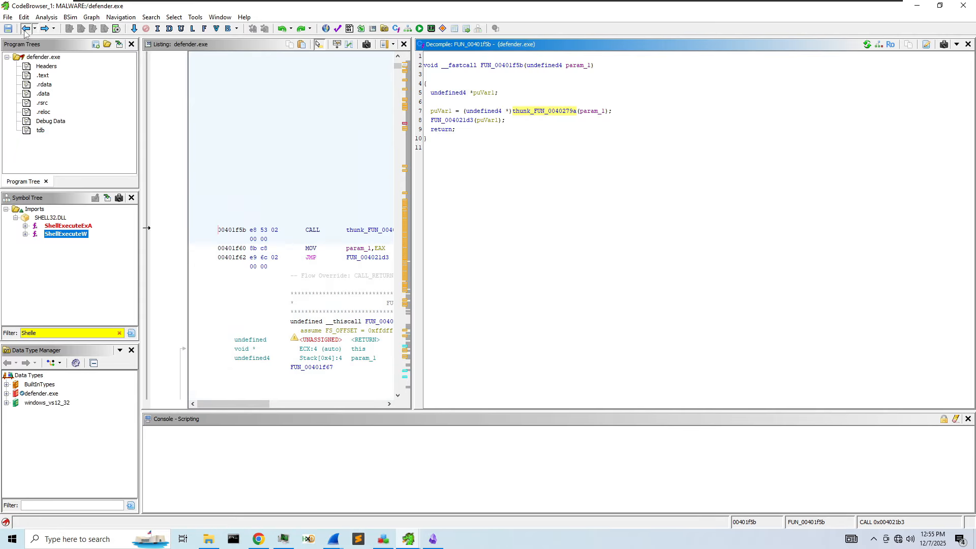
scroll(543, 284, down, 1)
click(455, 267)
click(540, 267)
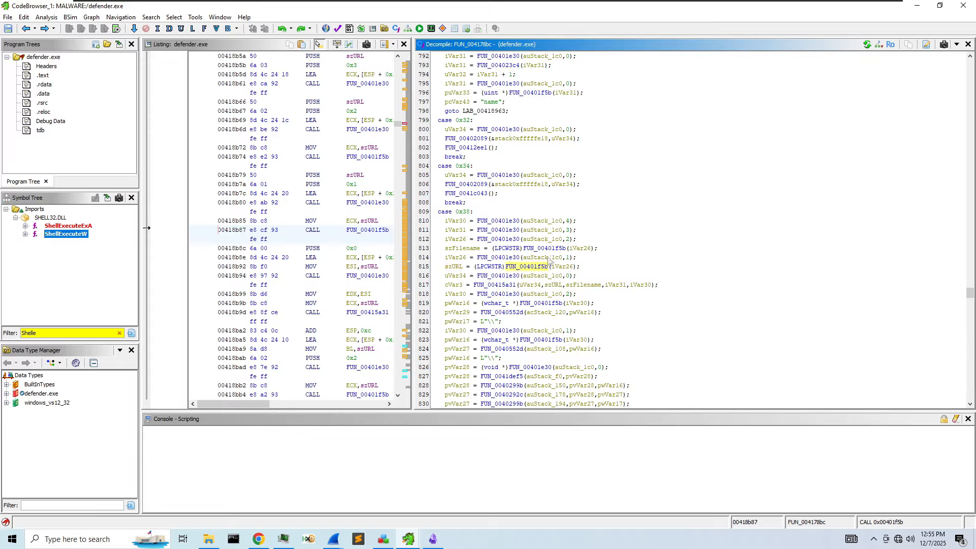
click(552, 249)
click(541, 249)
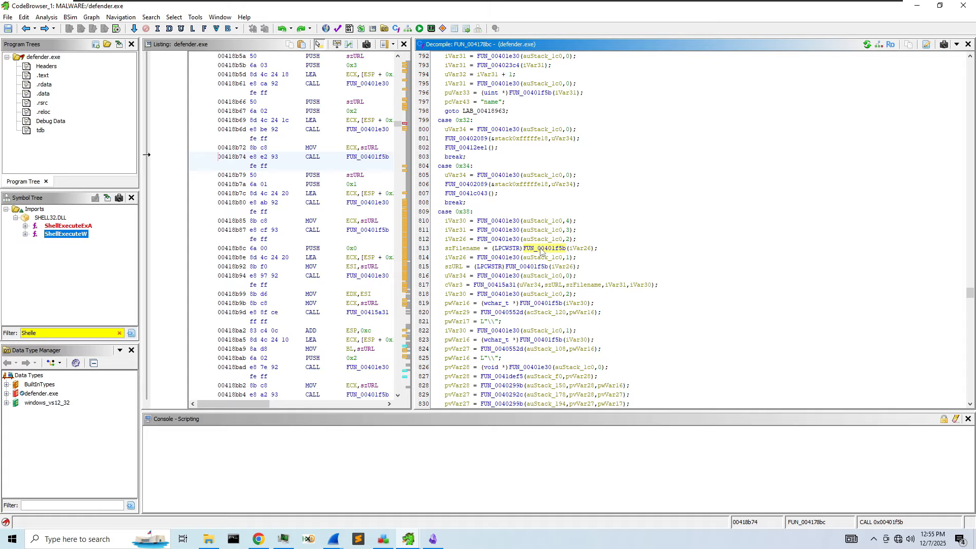
scroll(518, 259, down, 9)
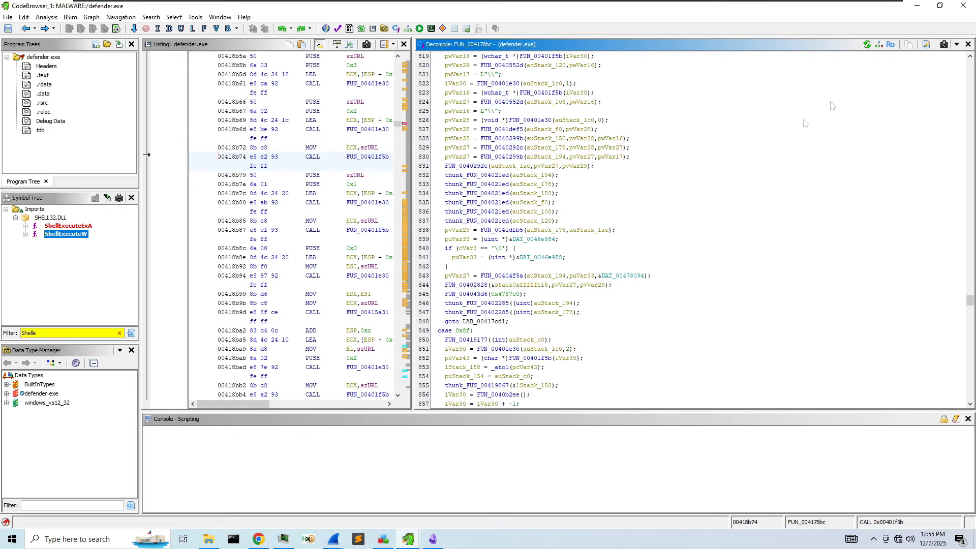
click(918, 11)
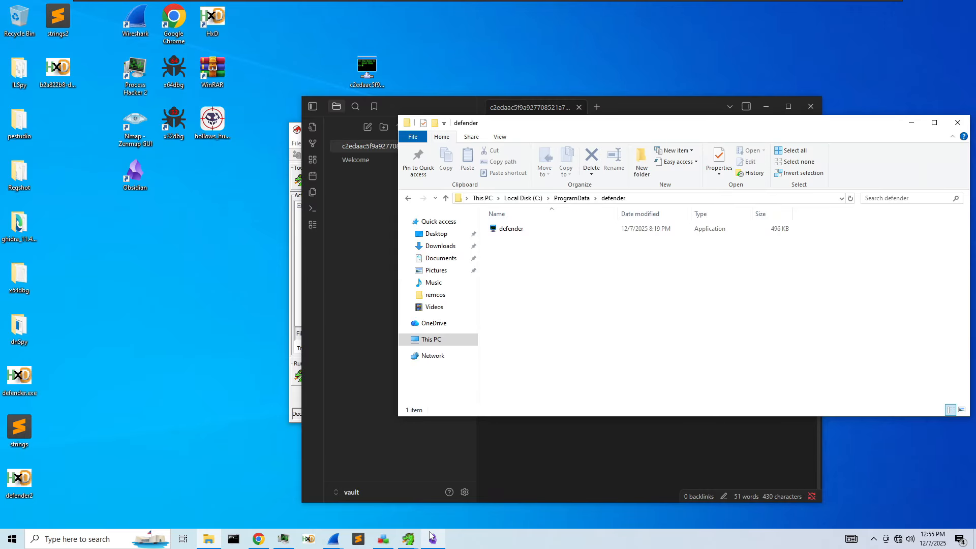
- Look through the loopback and Ethernet0 Wireshark packet captures
mouse_move(341, 539)
click(365, 500)
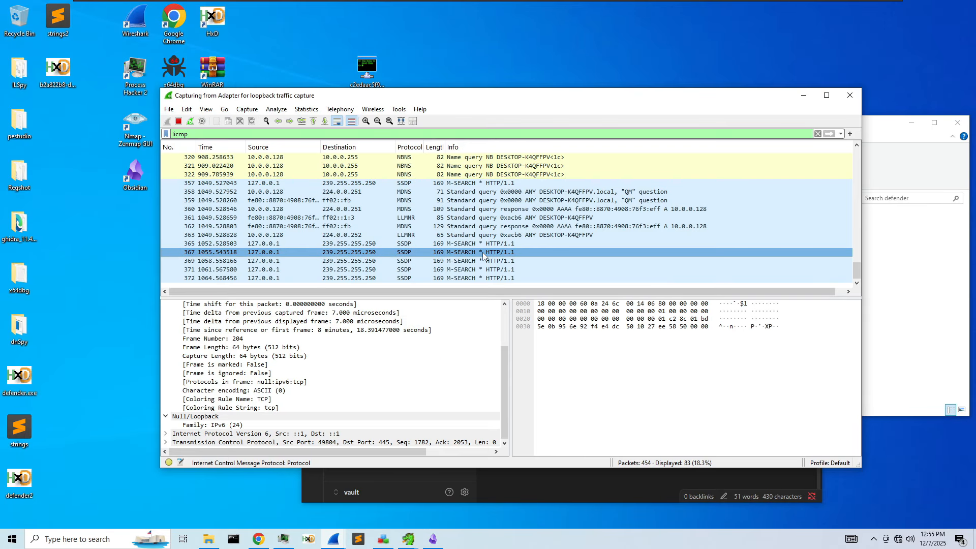
scroll(483, 256, up, 4)
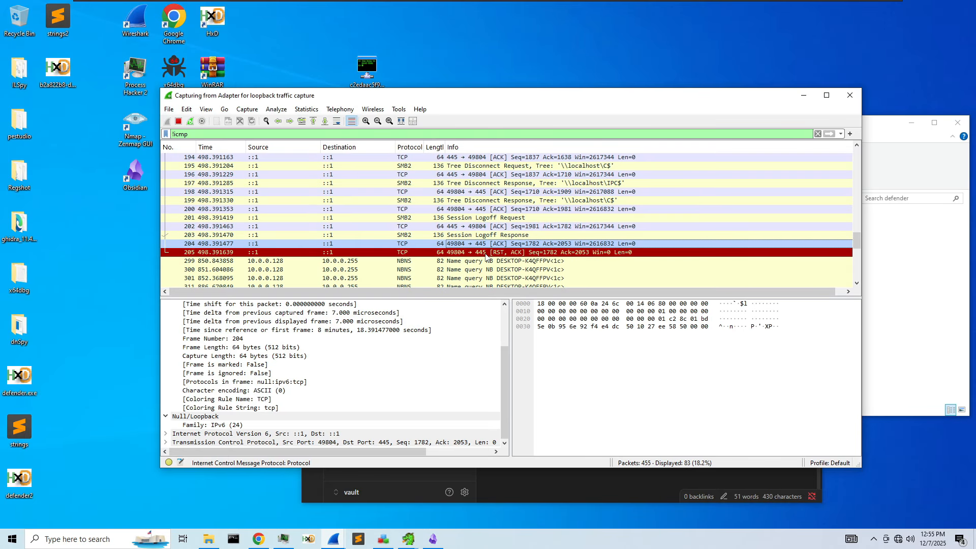
scroll(485, 256, down, 5)
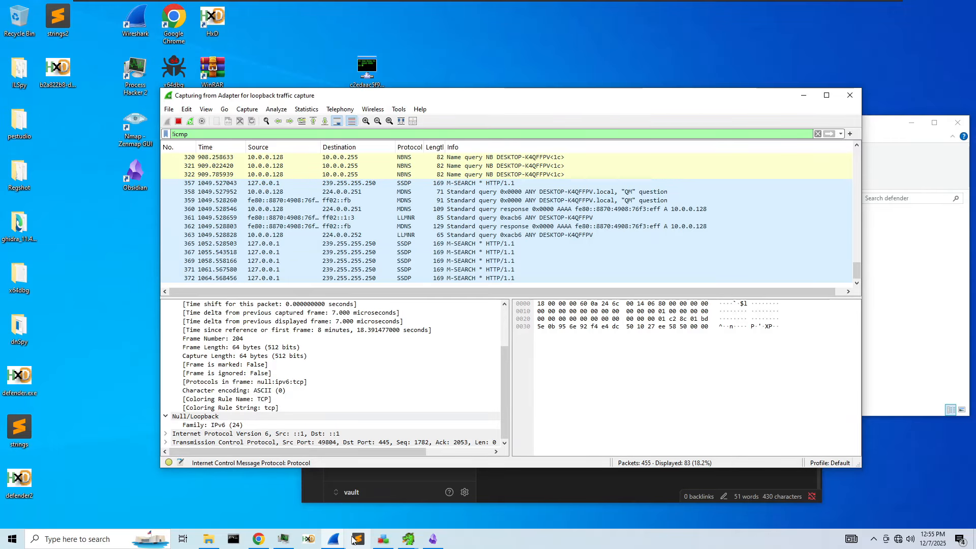
mouse_move(334, 539)
click(316, 518)
scroll(475, 301, up, 5)
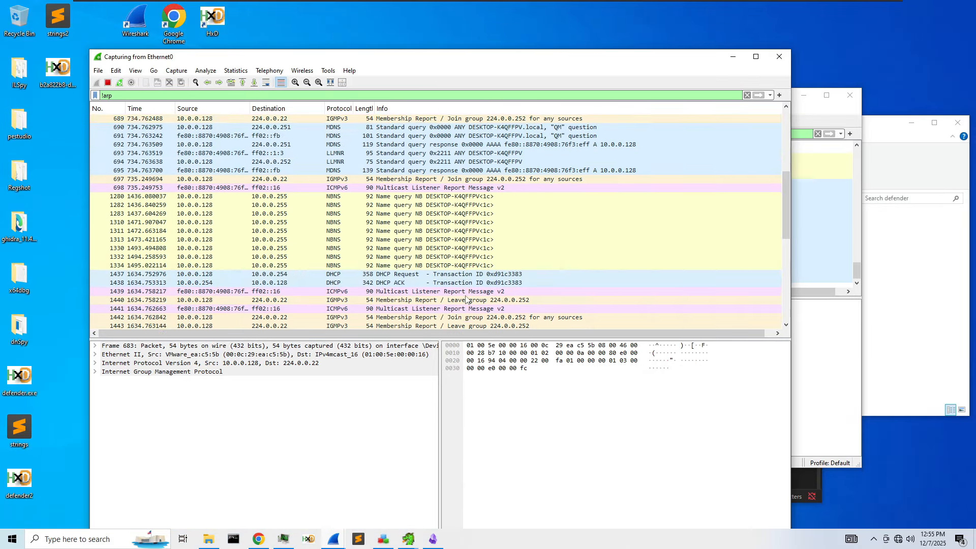
scroll(475, 301, down, 2)
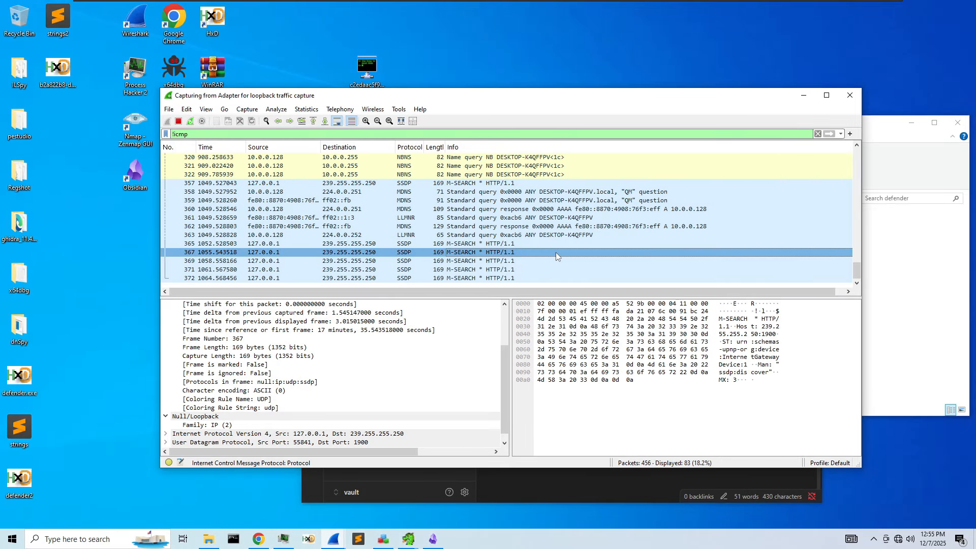
scroll(660, 185, up, 3)
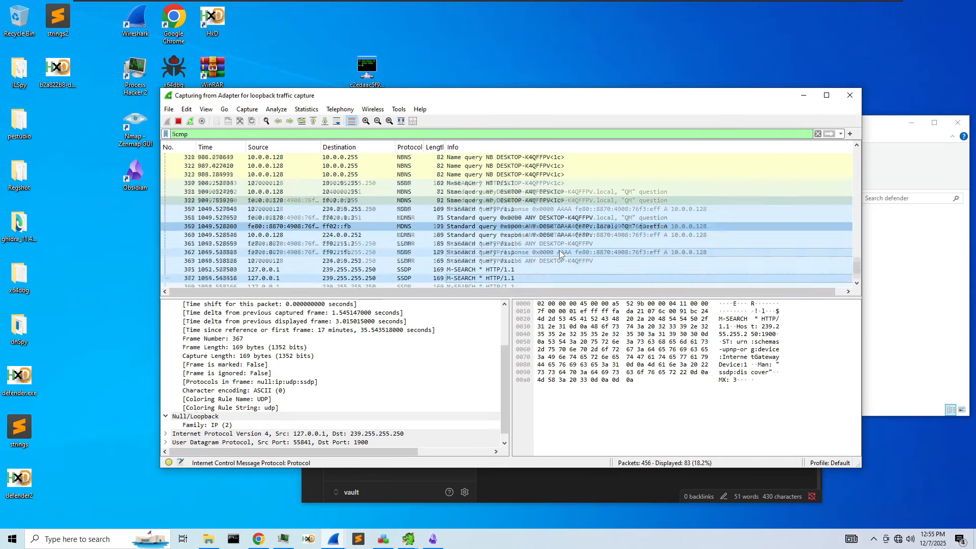
- Minimize Wireshark and the defender folder window, and bring Ghidra's CodeBrowser back
click(804, 95)
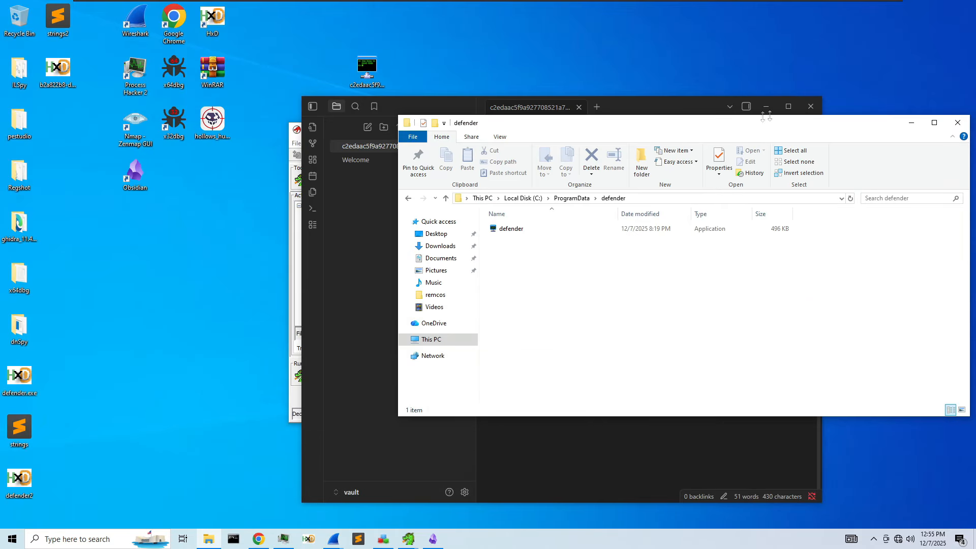
click(912, 123)
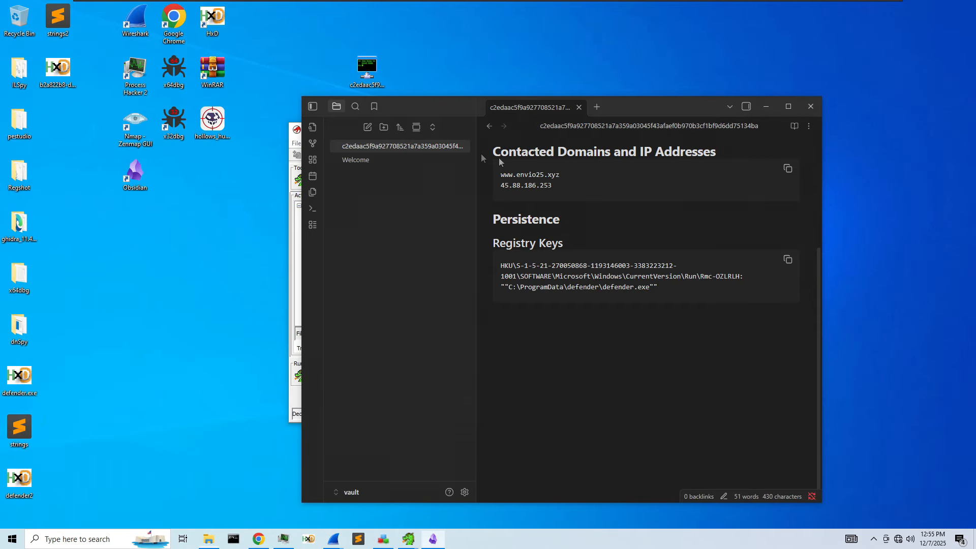
mouse_move(420, 535)
click(394, 518)
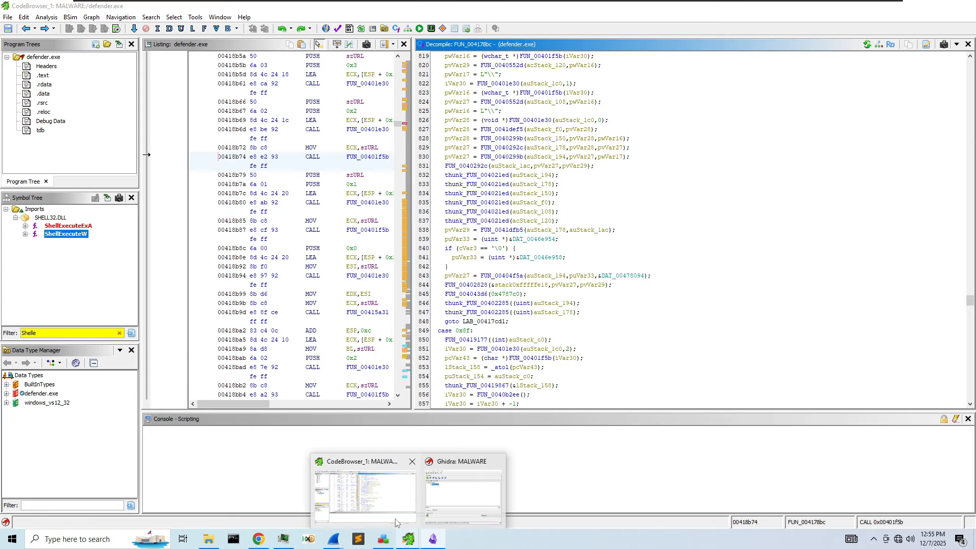
- Jump to the ShellExecuteW import, follow its call at 00407e3f into FUN_00407d4a, and widen the decompiler
scroll(569, 269, down, 14)
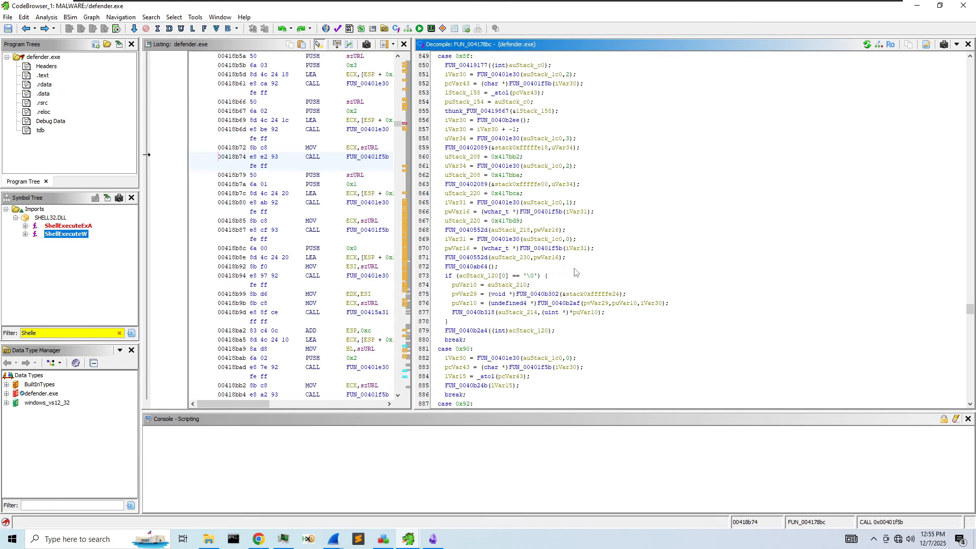
scroll(493, 285, down, 4)
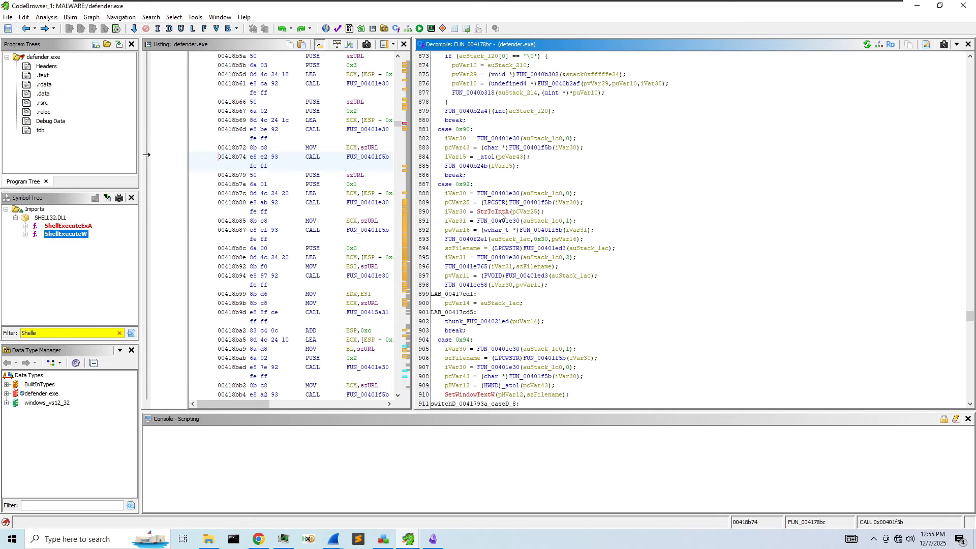
scroll(501, 220, down, 4)
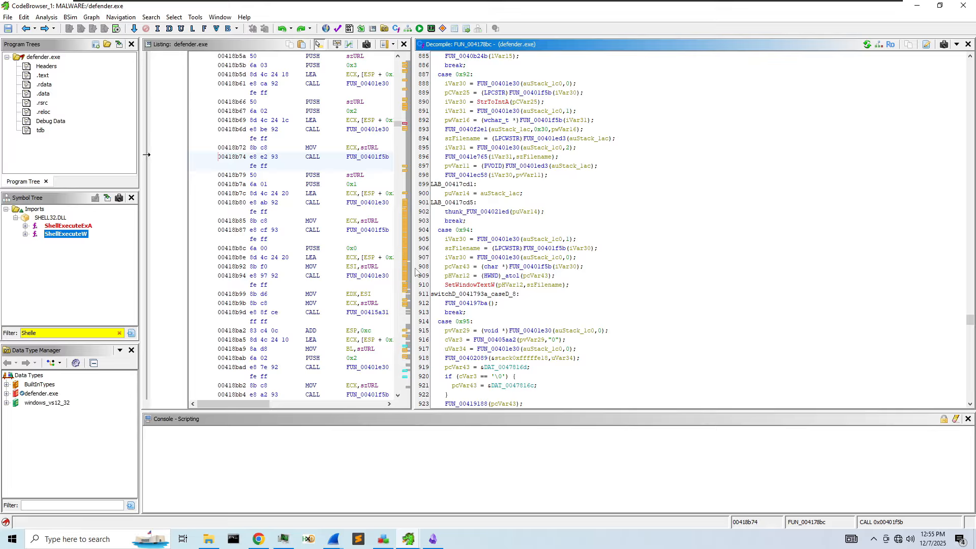
double_click(56, 234)
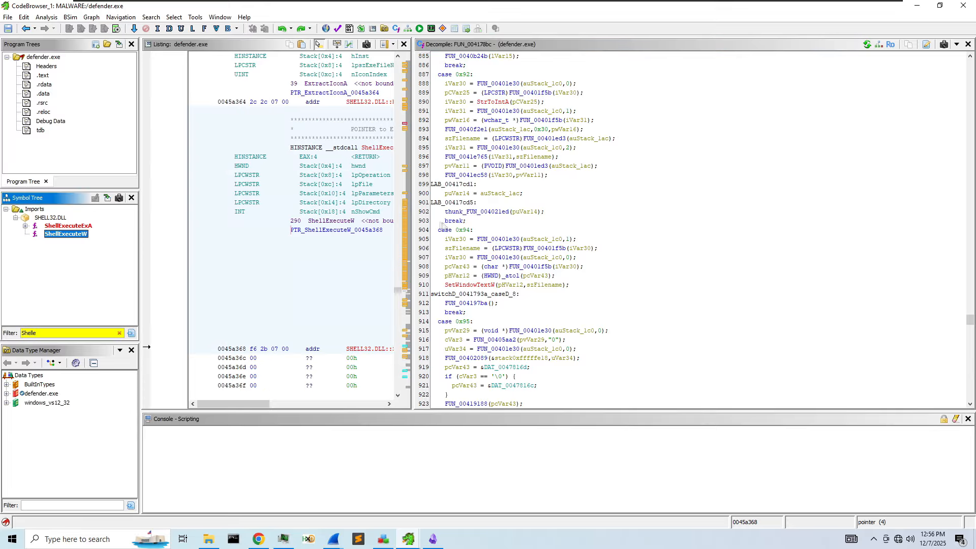
drag(412, 215, 717, 226)
double_click(550, 229)
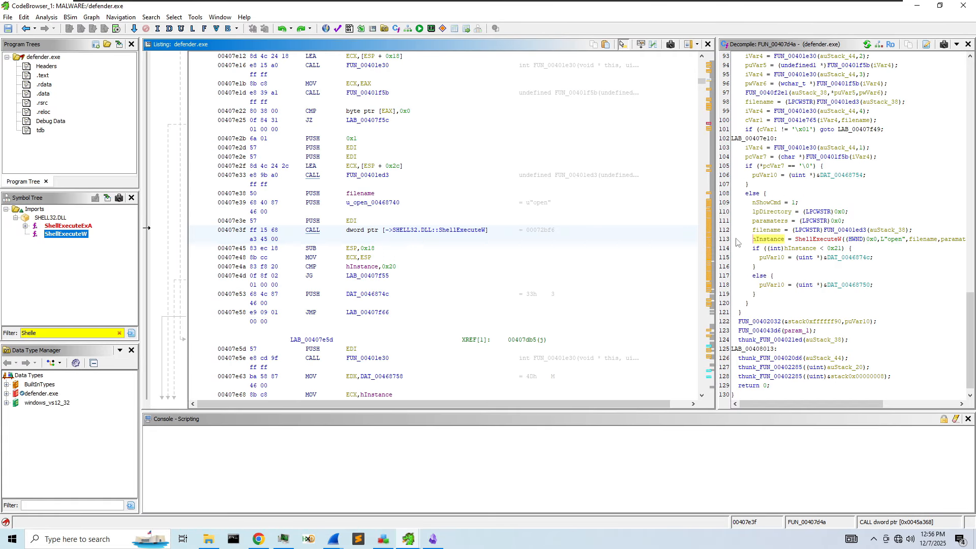
drag(716, 236, 540, 235)
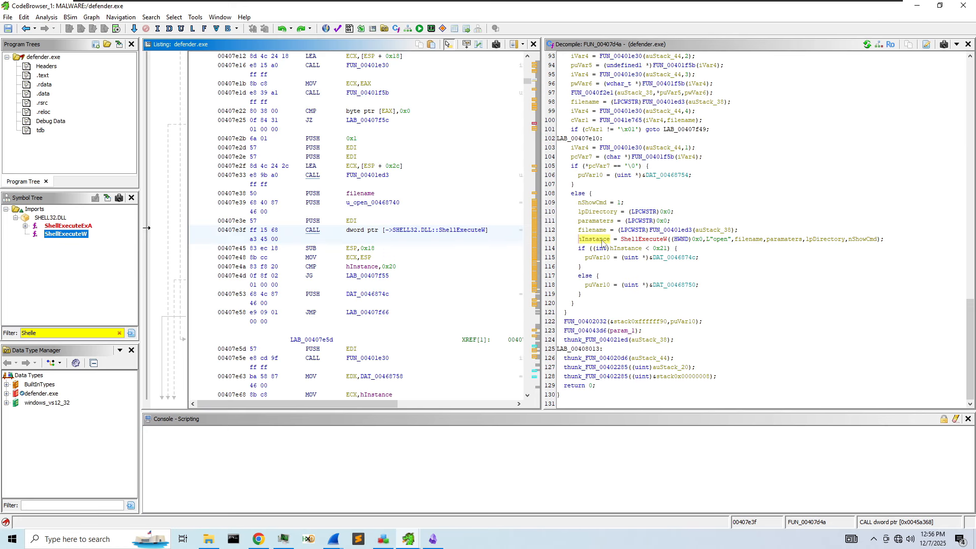
scroll(602, 243, up, 12)
scroll(723, 297, up, 8)
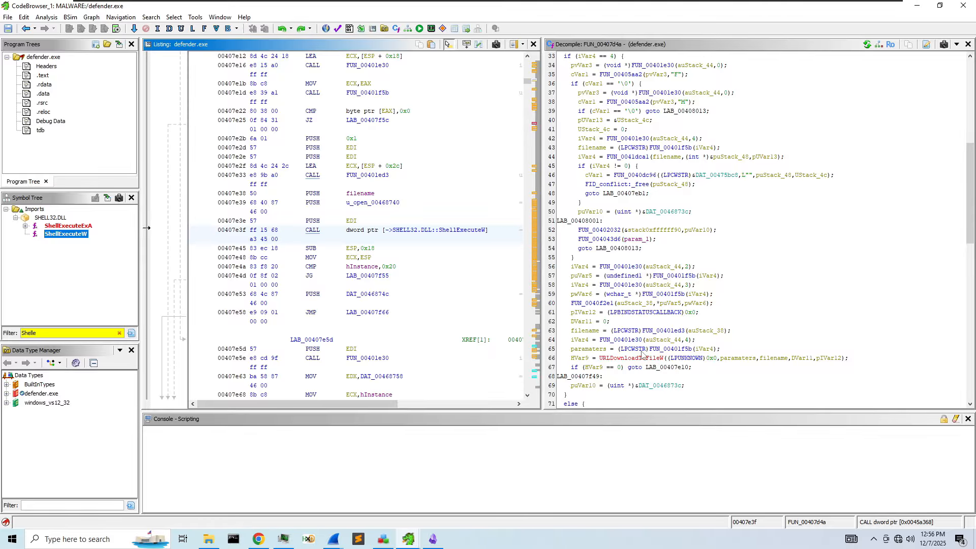
click(584, 362)
scroll(692, 351, down, 17)
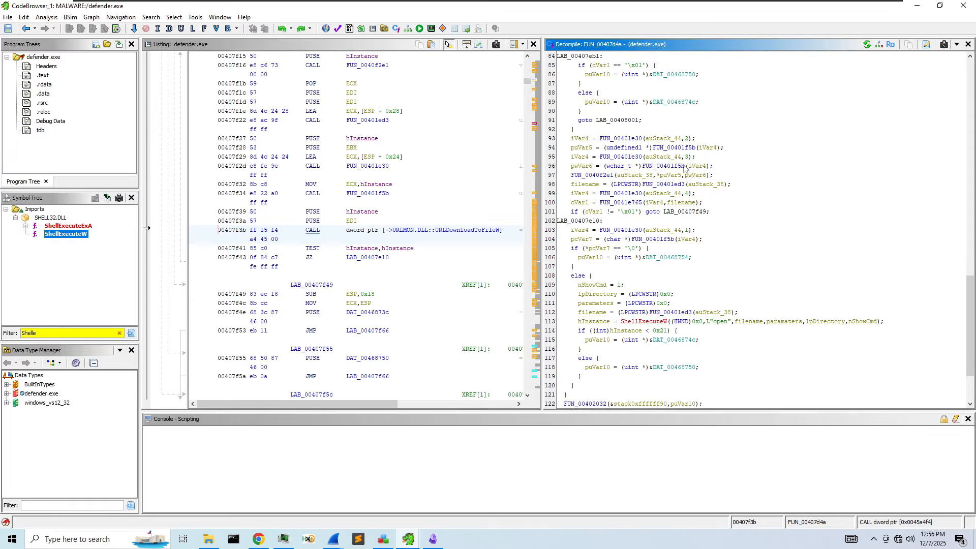
scroll(634, 323, up, 2)
scroll(635, 323, up, 6)
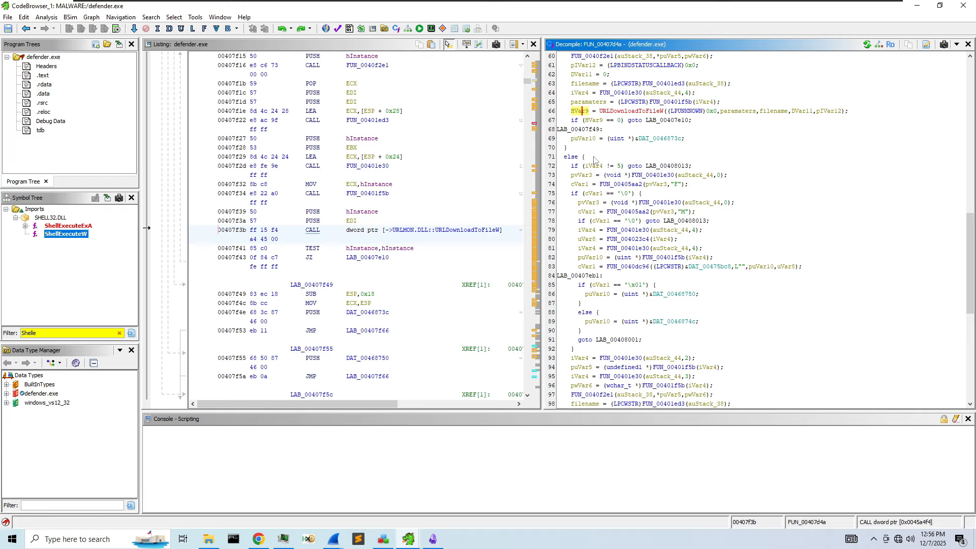
right_click(575, 108)
click(617, 94)
click(579, 111)
key(ctrl+f)
click(428, 306)
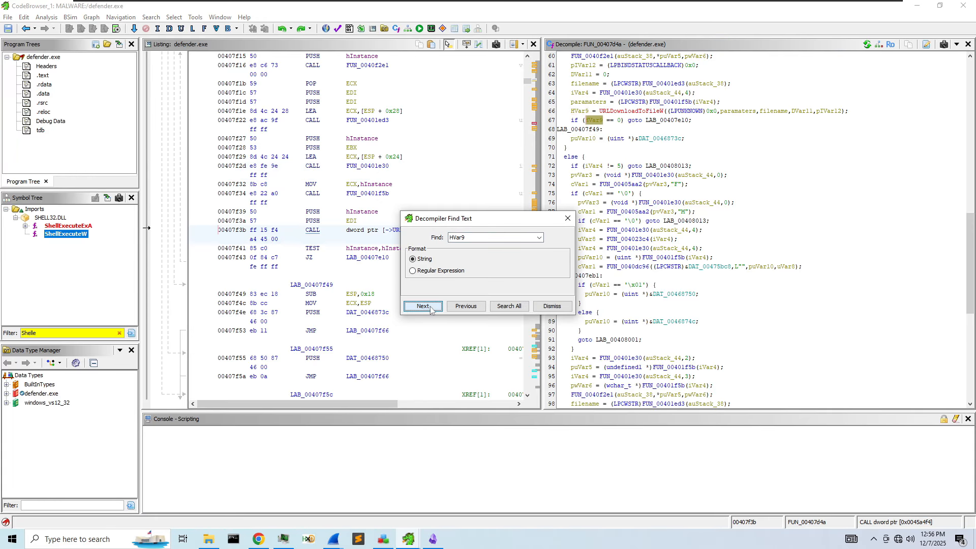
click(427, 306)
click(428, 306)
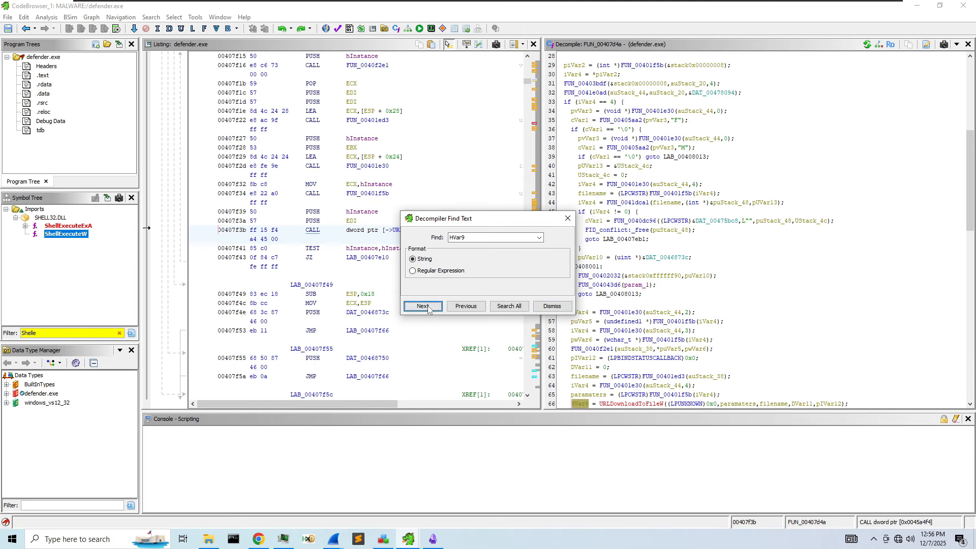
scroll(600, 302, down, 2)
click(423, 306)
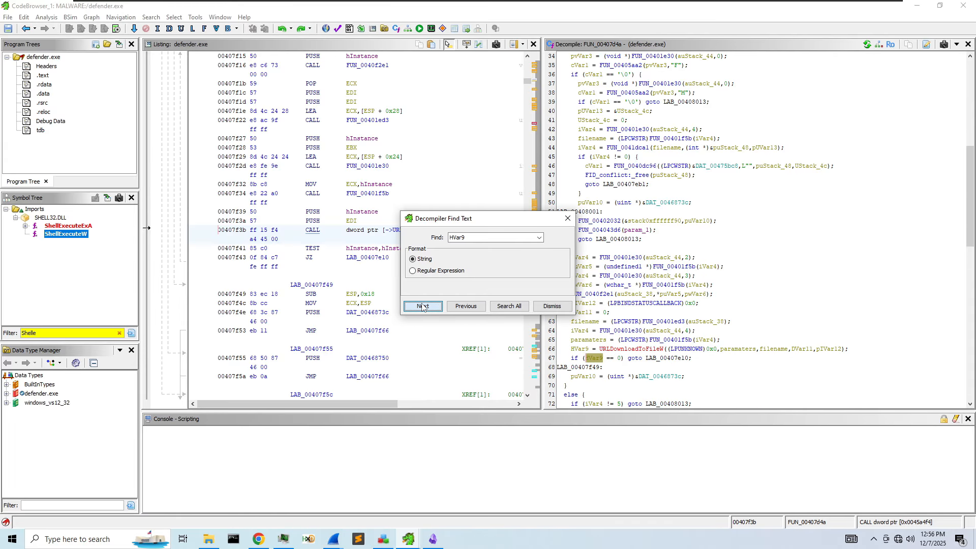
click(423, 306)
click(567, 218)
scroll(642, 248, down, 14)
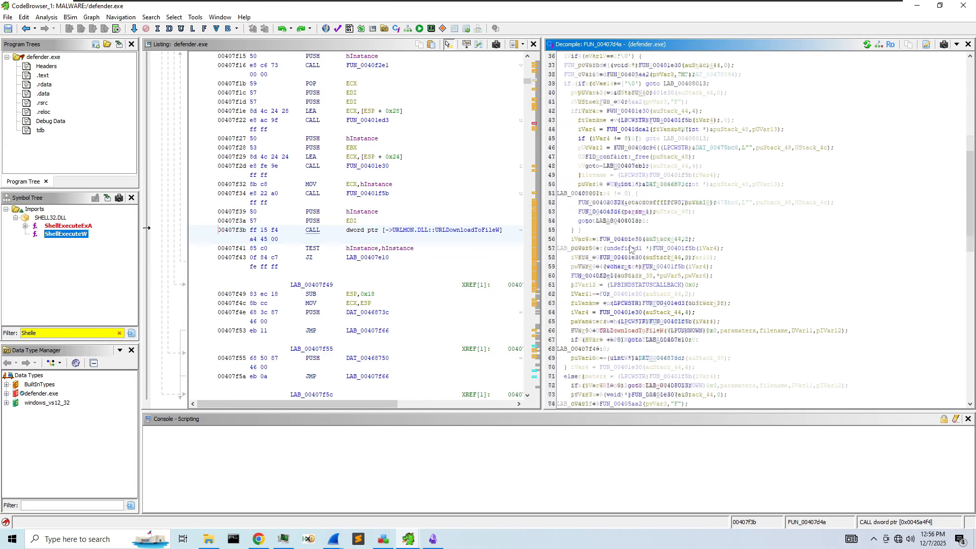
click(799, 139)
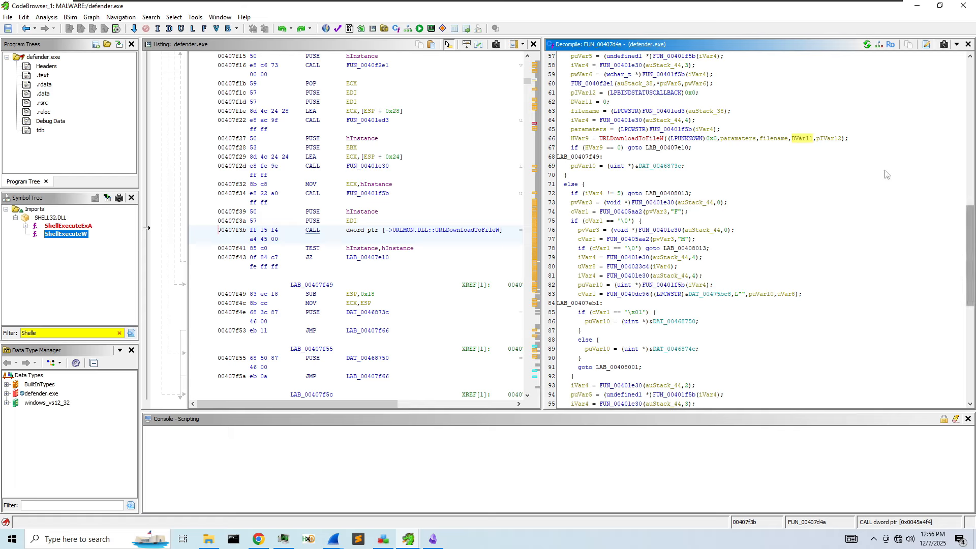
click(783, 140)
click(803, 140)
right_click(802, 141)
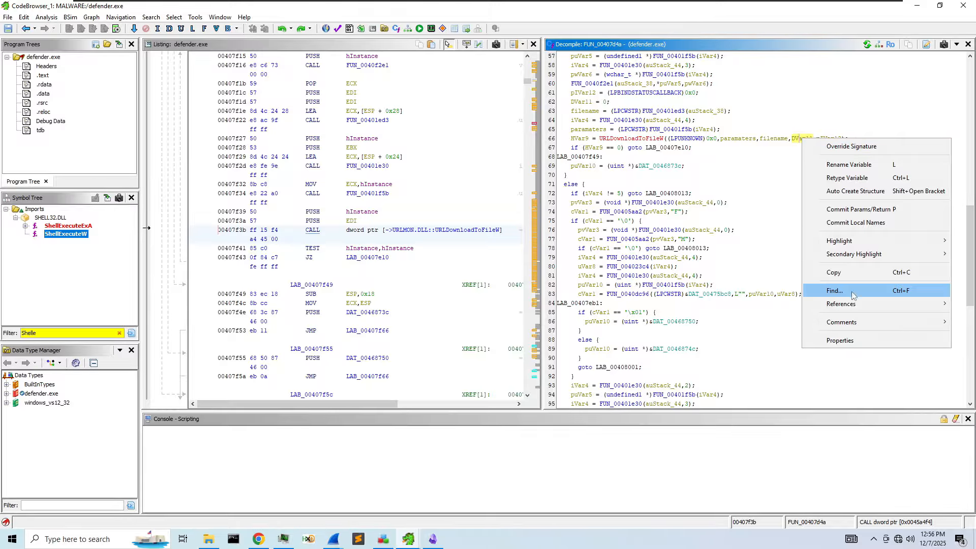
- Rename DVar11 to dwReserved and step through its occurrences with the decompiler text search
click(848, 164)
text(dw)
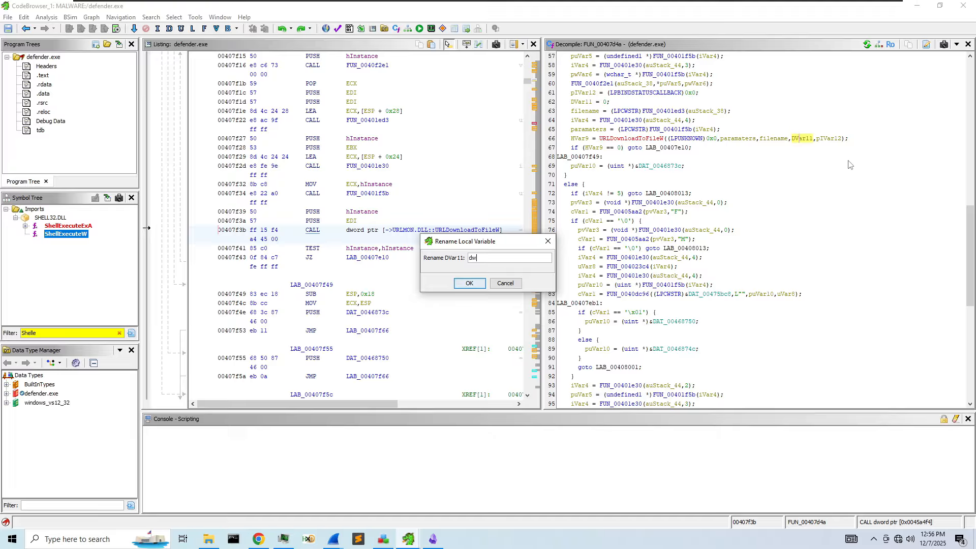
text(Reserver)
key(Return)
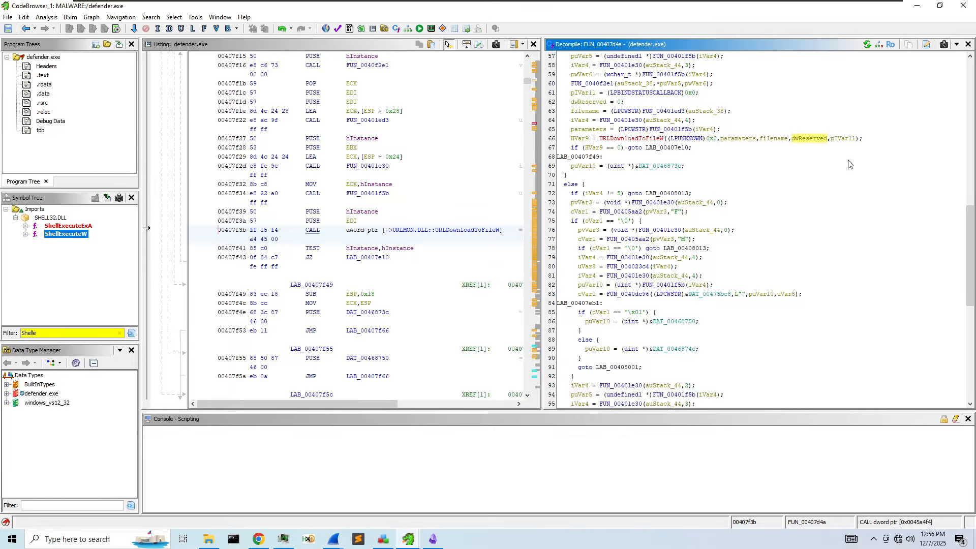
right_click(799, 143)
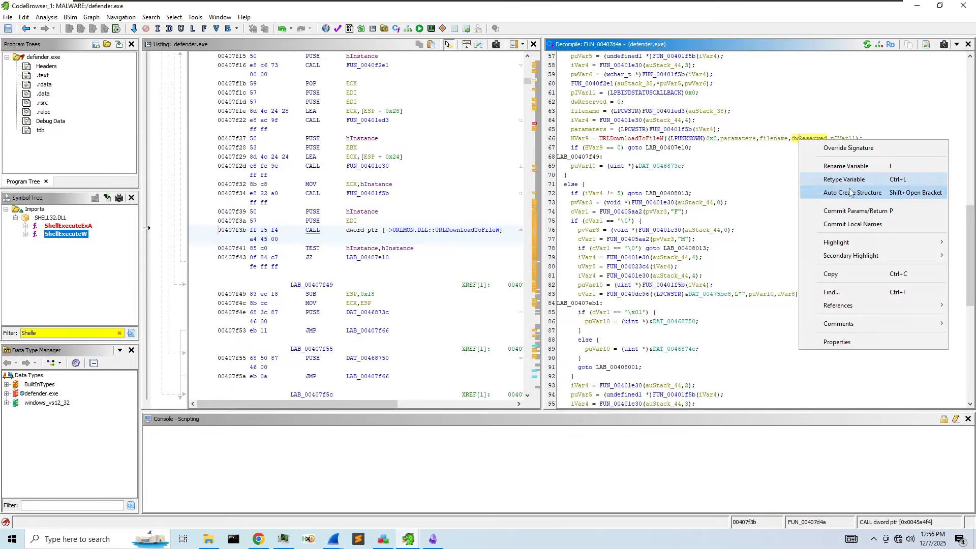
click(831, 274)
key(ctrl+f)
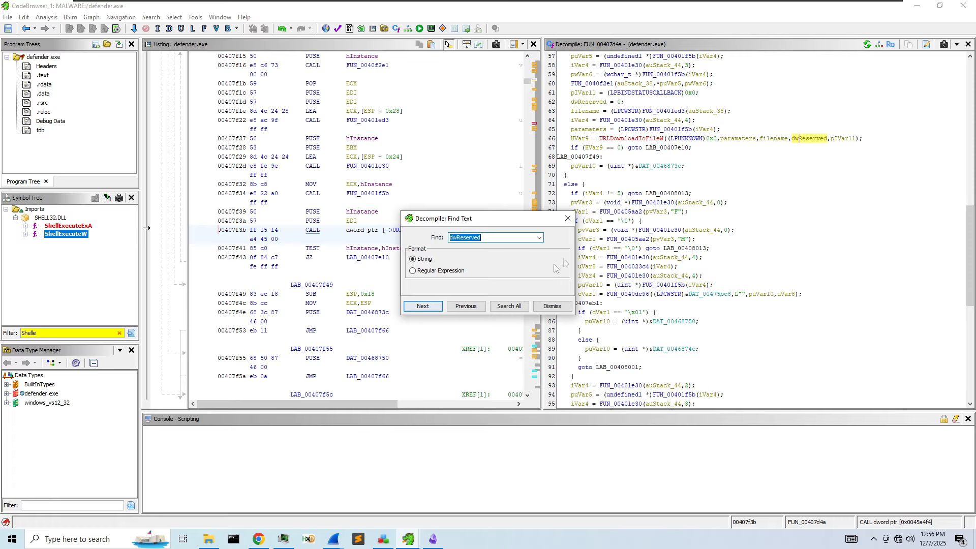
click(433, 307)
click(433, 307)
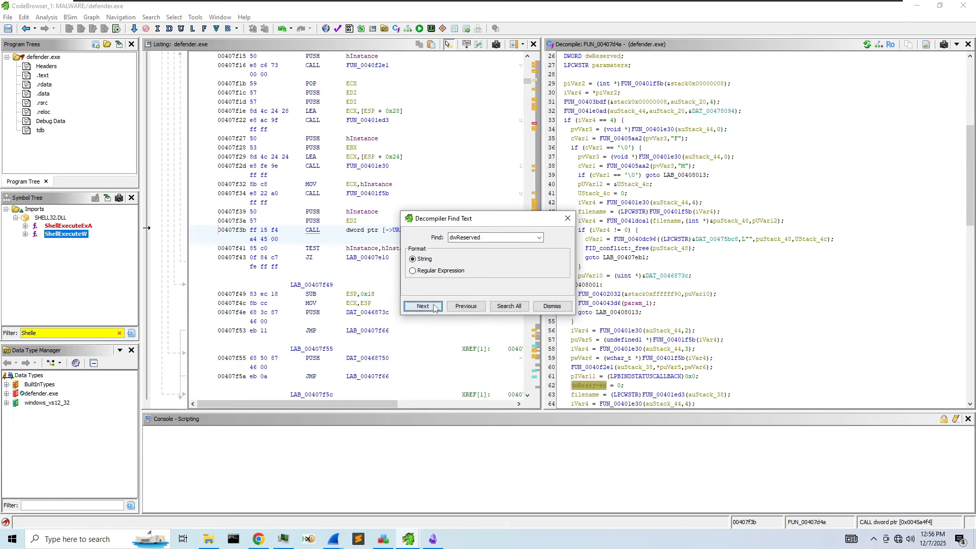
click(432, 308)
click(428, 306)
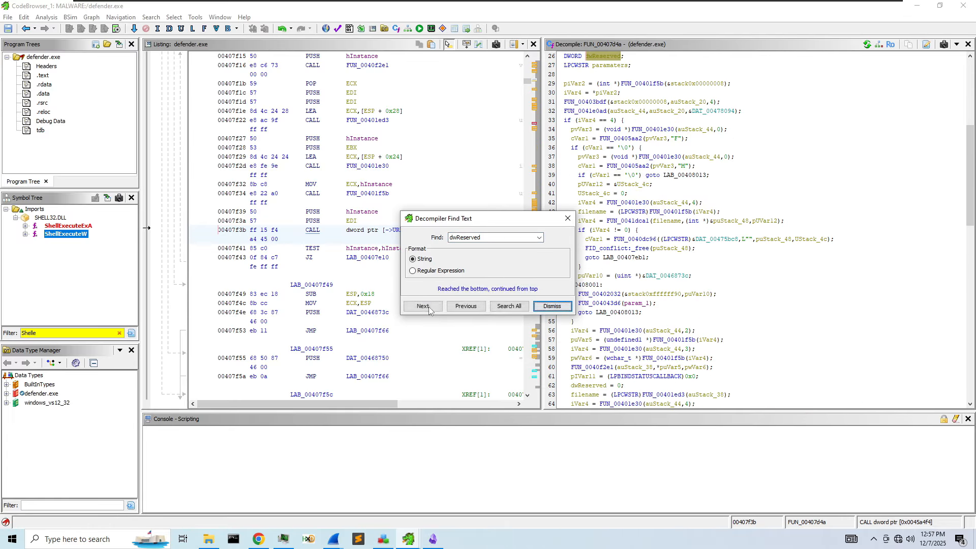
click(568, 218)
- Jump to LAB_00407e10 and rename pIVar11 in the URLDownloadToFileW call to lpfnCB
scroll(743, 293, down, 6)
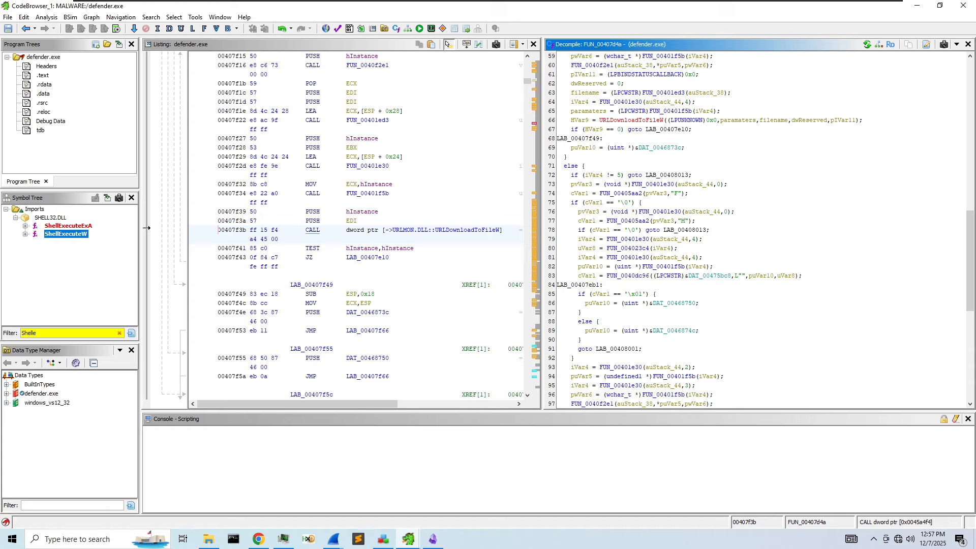
scroll(806, 314, up, 1)
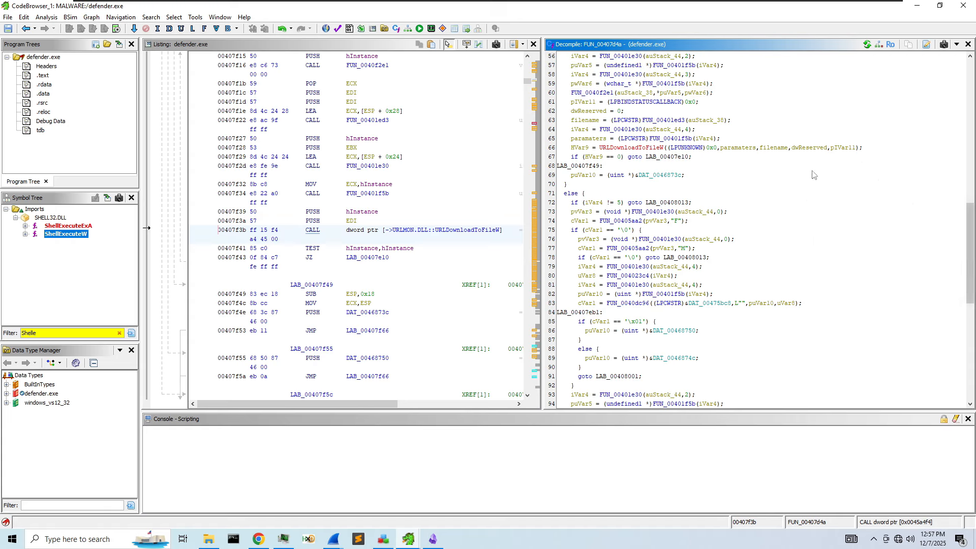
double_click(834, 159)
click(848, 148)
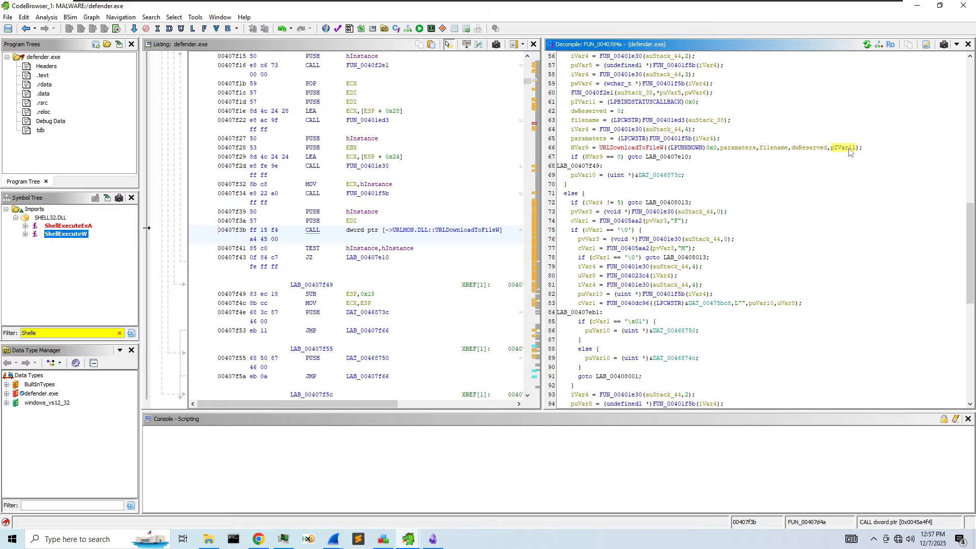
right_click(849, 149)
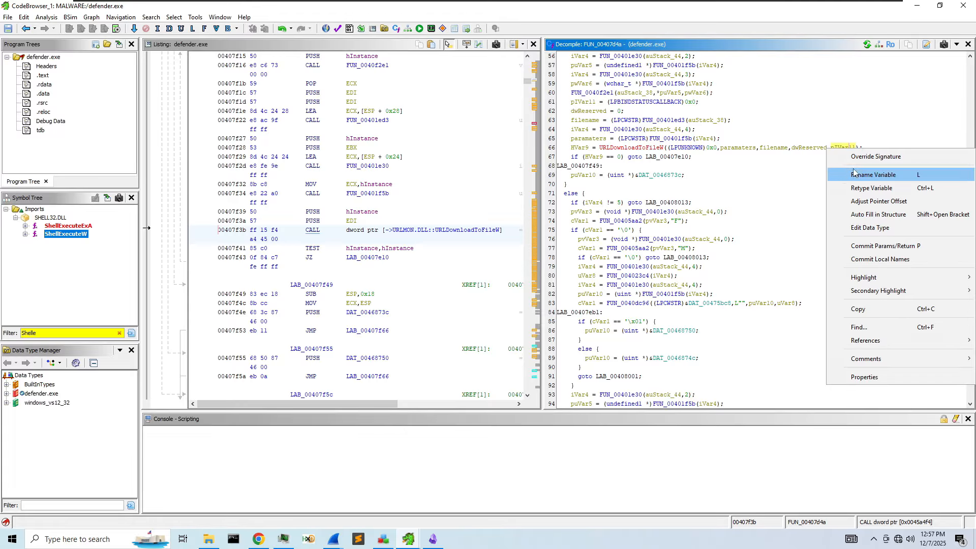
click(863, 177)
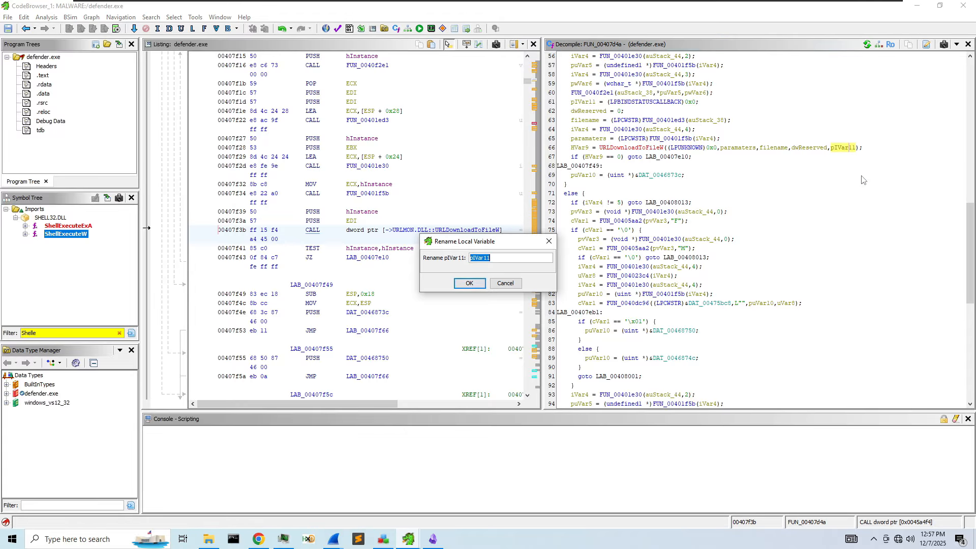
text(ppfnCB)
key(Return)
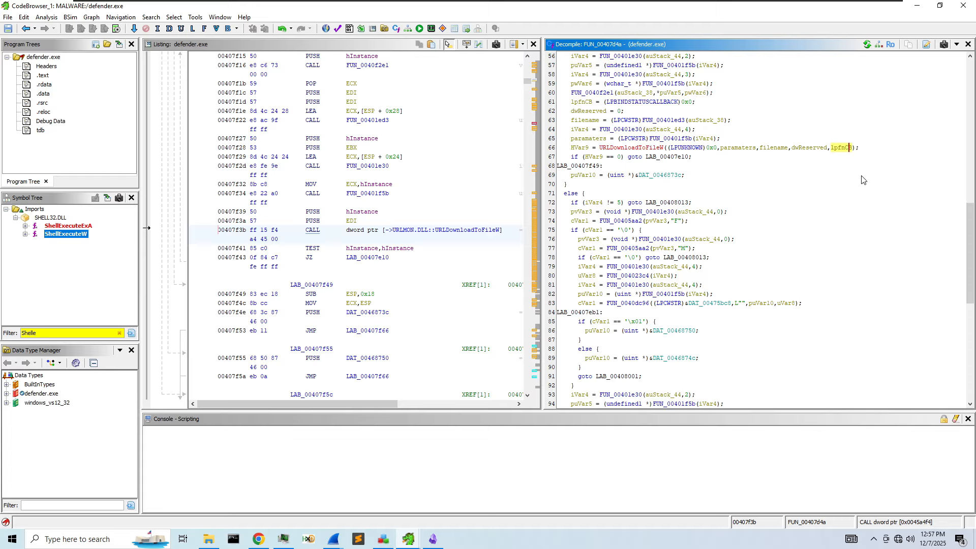
- Step through every lpfnCB occurrence in the decompiled code with the text search
click(633, 103)
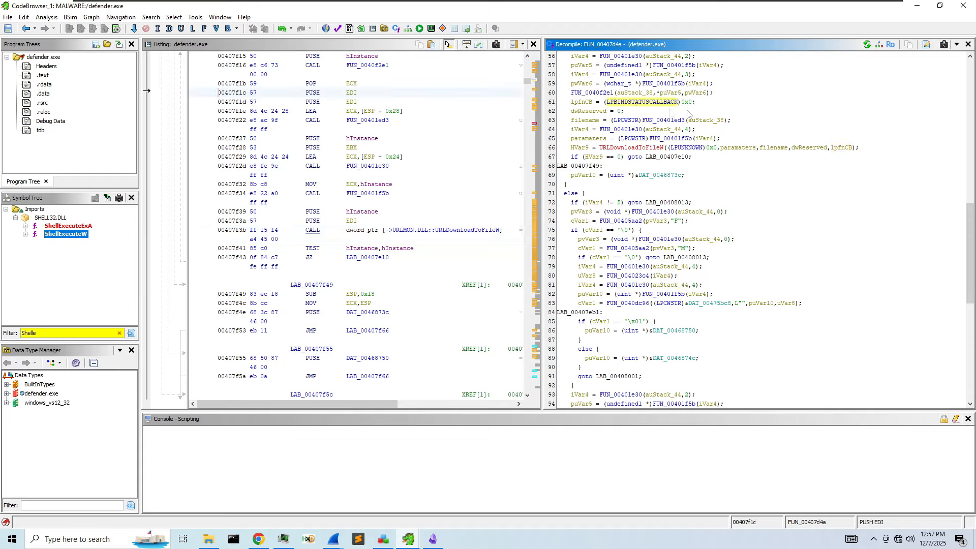
right_click(845, 148)
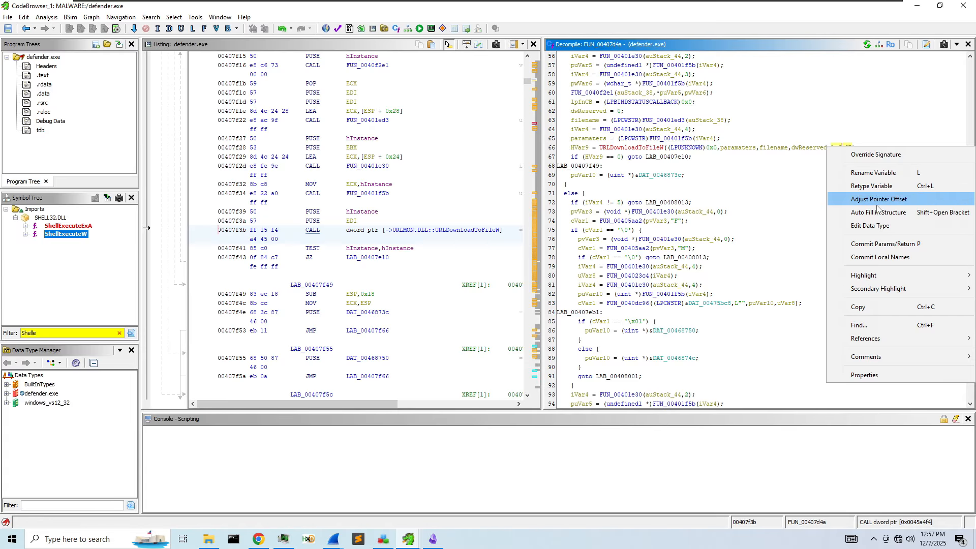
click(859, 324)
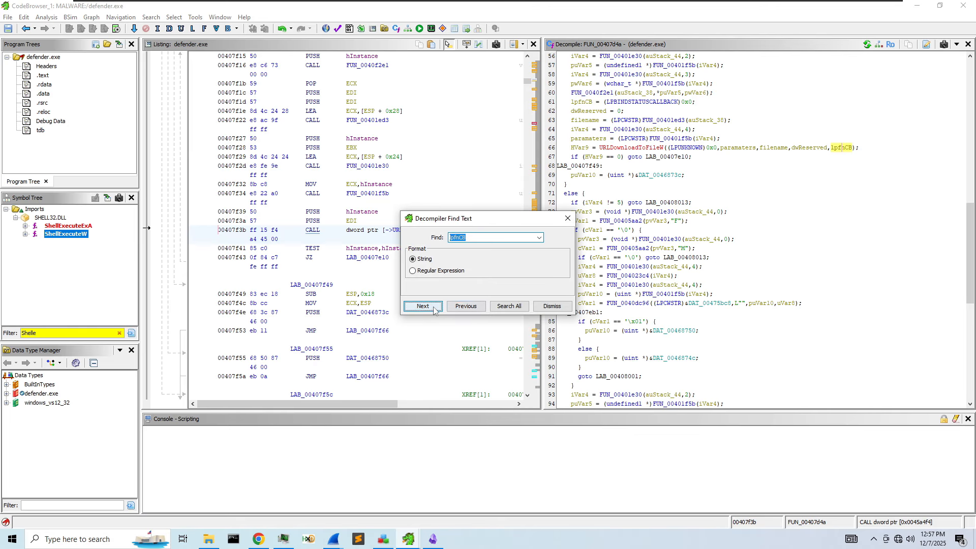
click(433, 307)
click(433, 307)
click(433, 307)
click(432, 307)
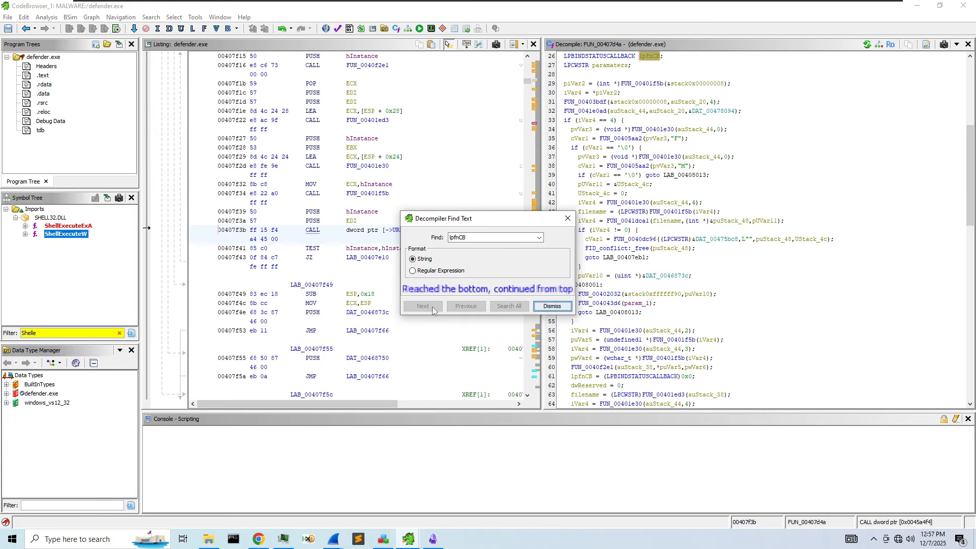
click(568, 218)
scroll(678, 271, down, 11)
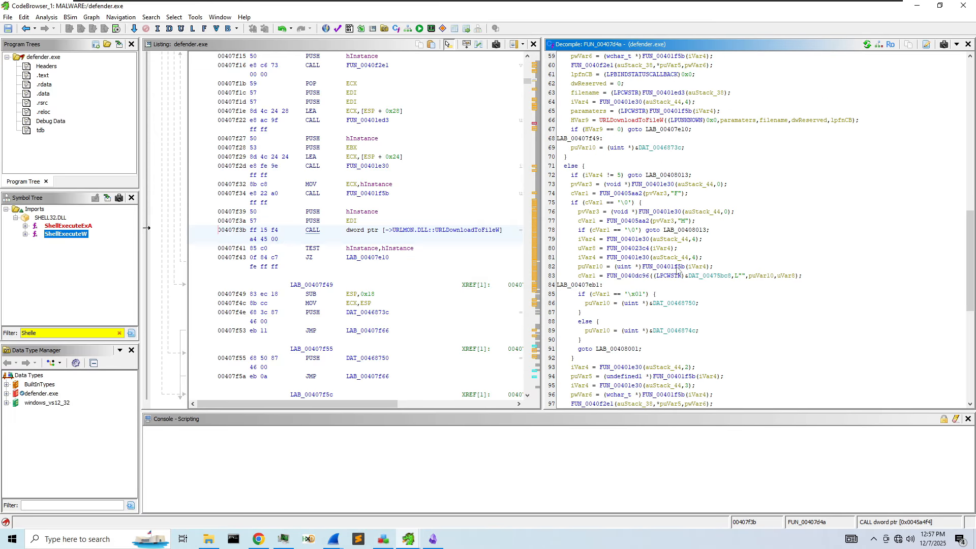
- Inspect the URLDownloadToFileW call on line 66, then clear the Symbol Tree import filter
click(650, 121)
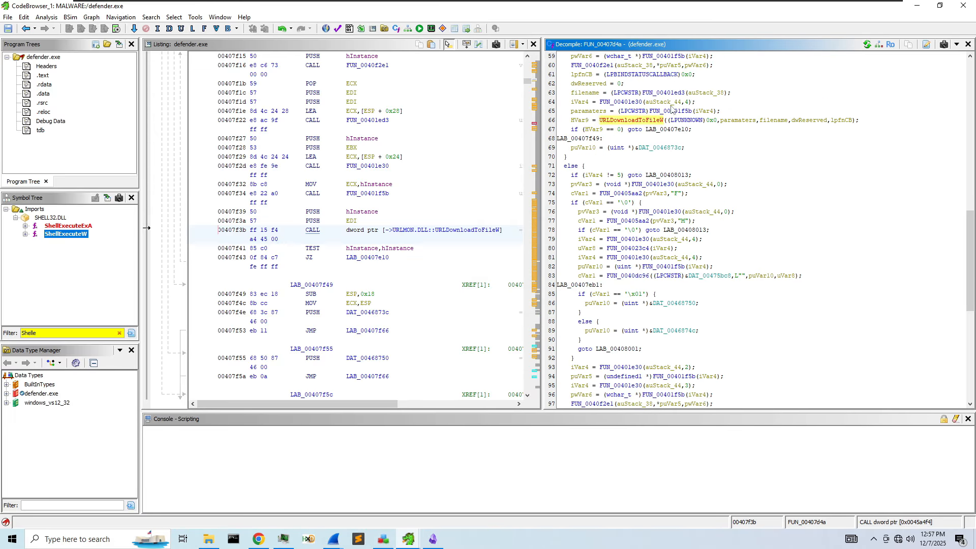
mouse_move(635, 124)
scroll(660, 213, down, 10)
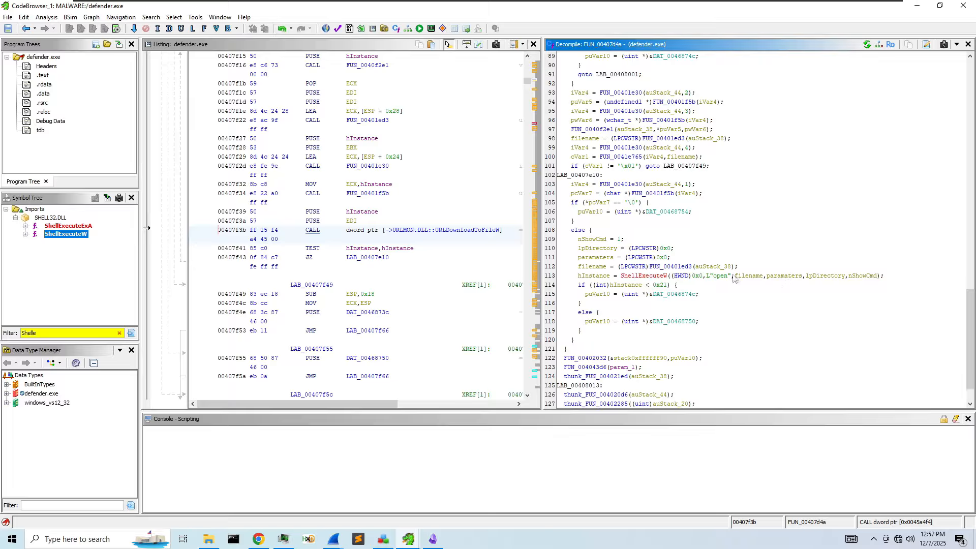
scroll(733, 278, up, 8)
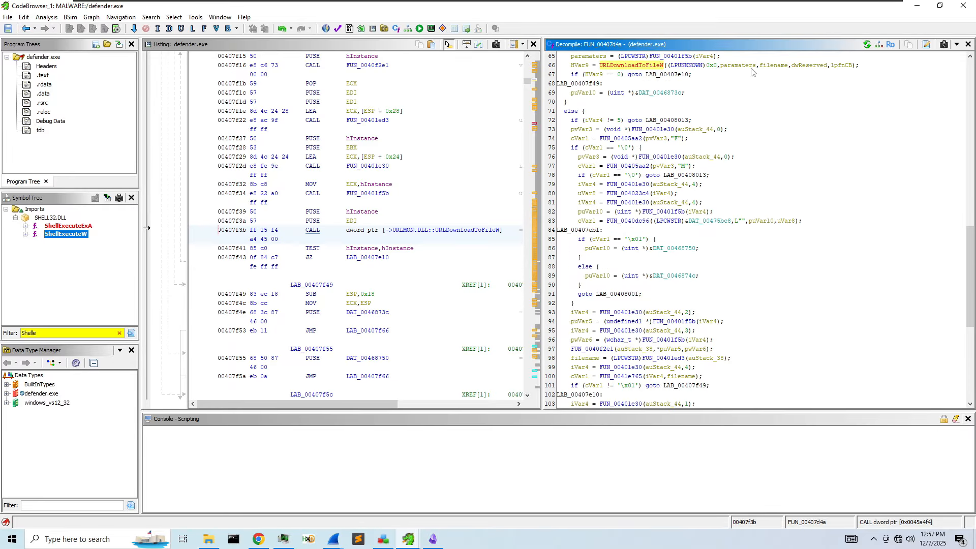
scroll(681, 81, down, 9)
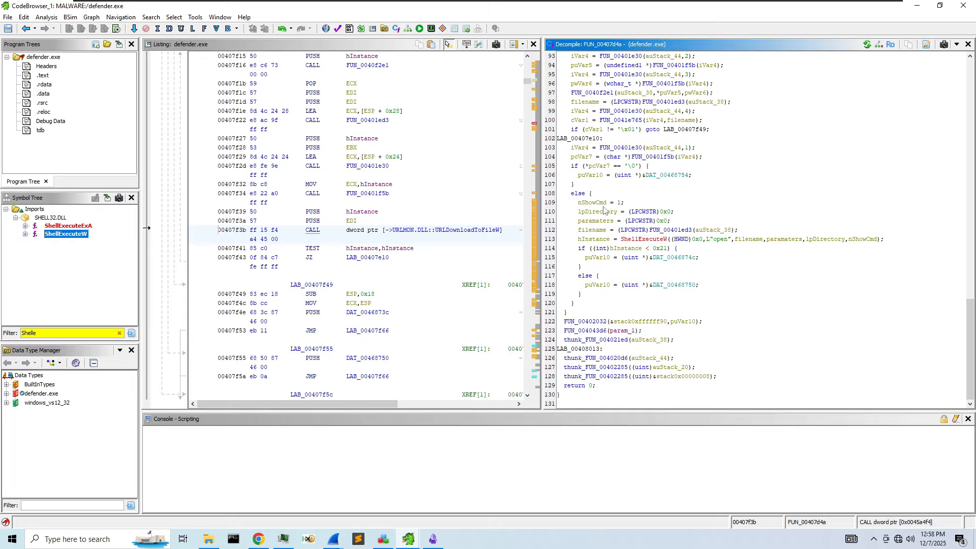
scroll(619, 210, up, 3)
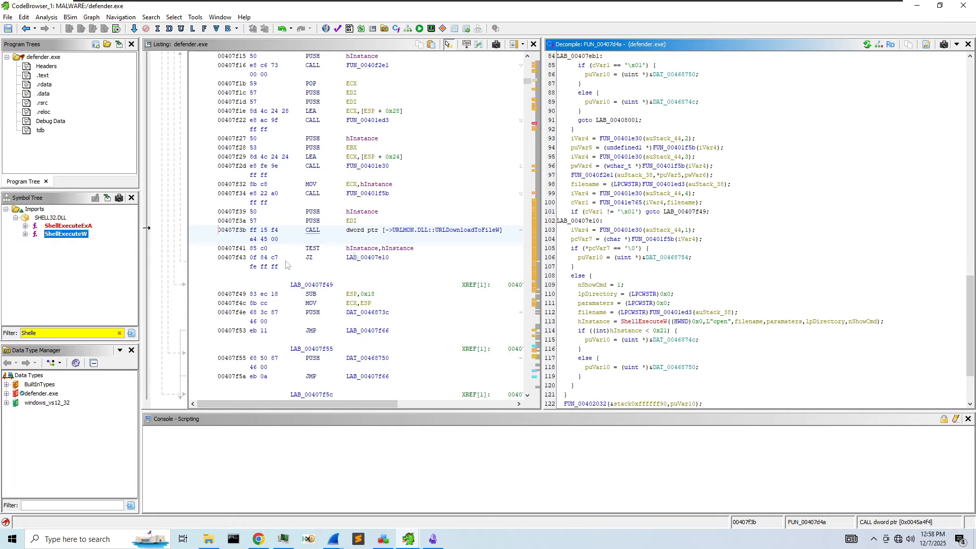
click(118, 333)
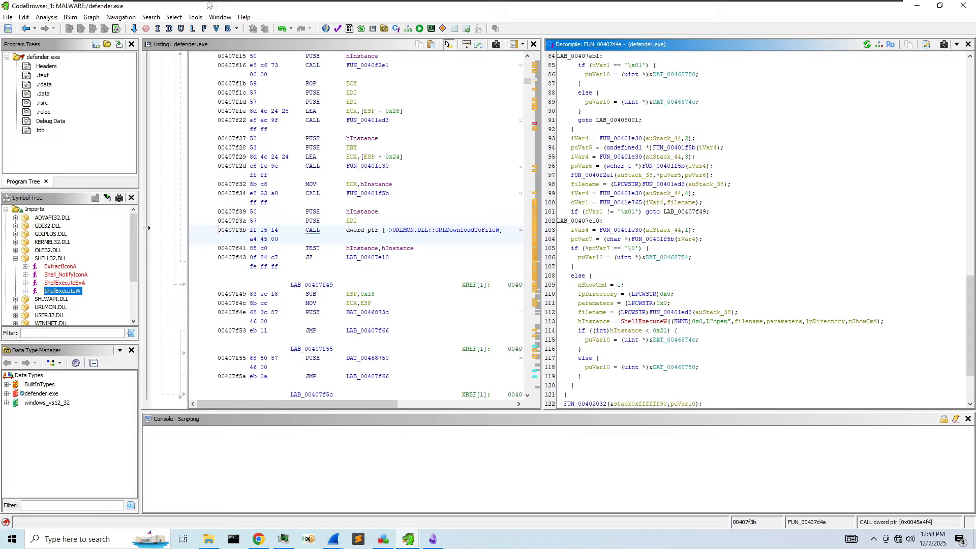
- Open Search > Program Text after briefly opening and closing the memory search
click(194, 17)
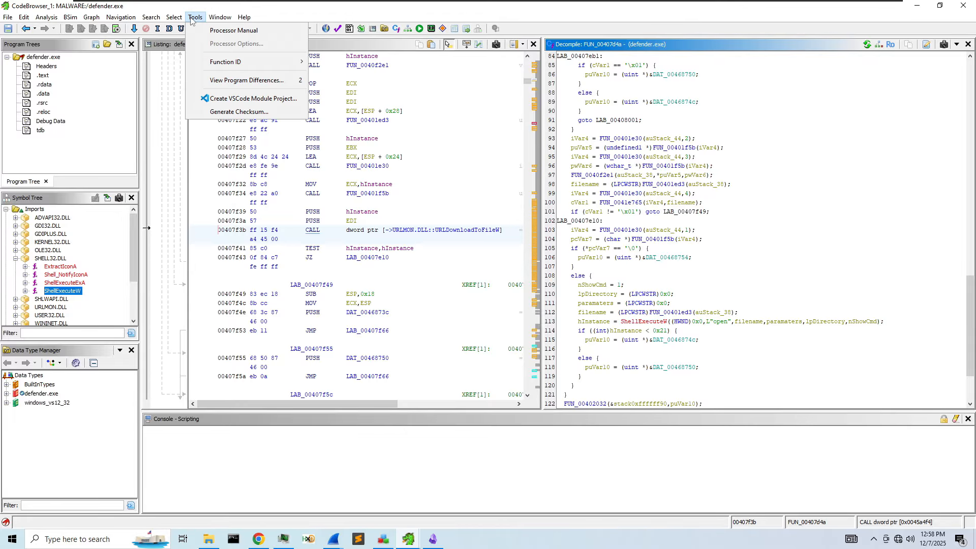
click(224, 29)
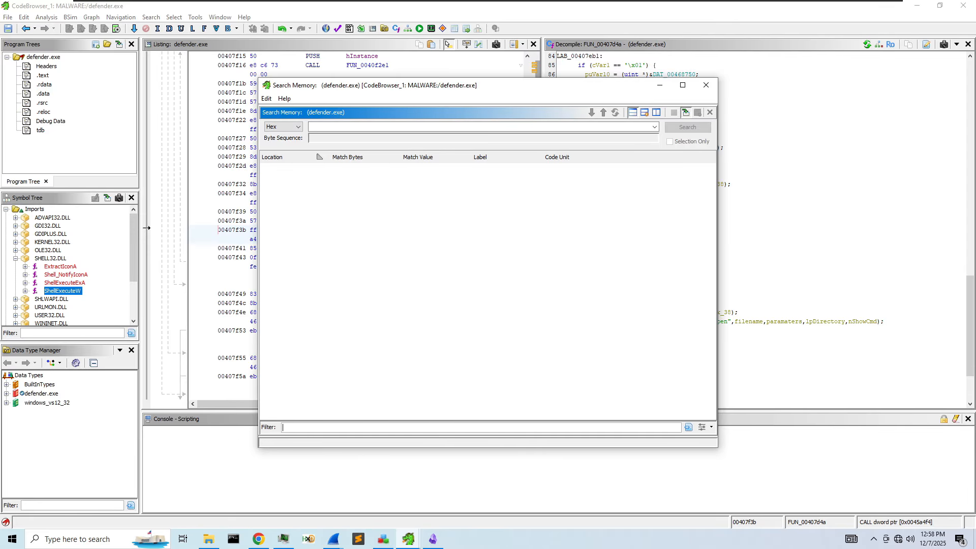
text(http://)
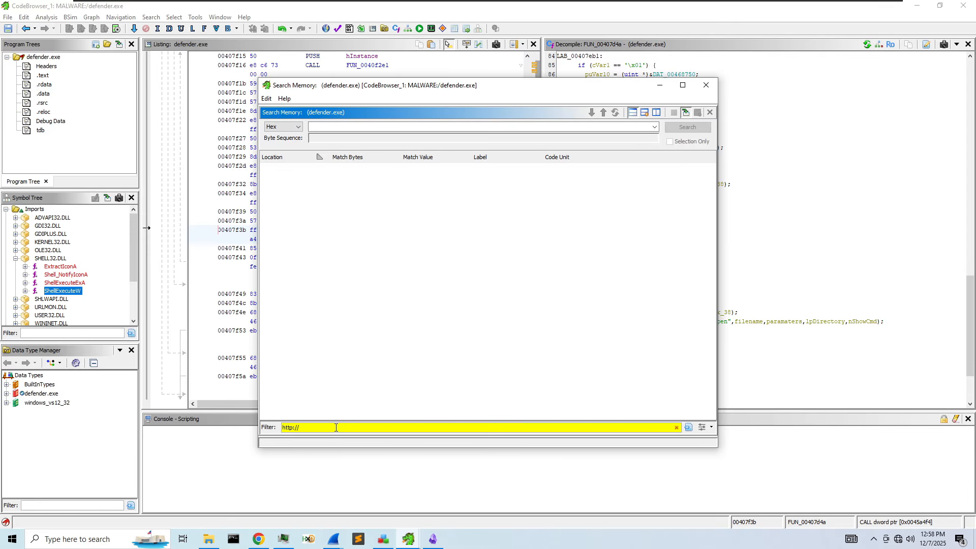
click(706, 85)
click(151, 17)
click(172, 69)
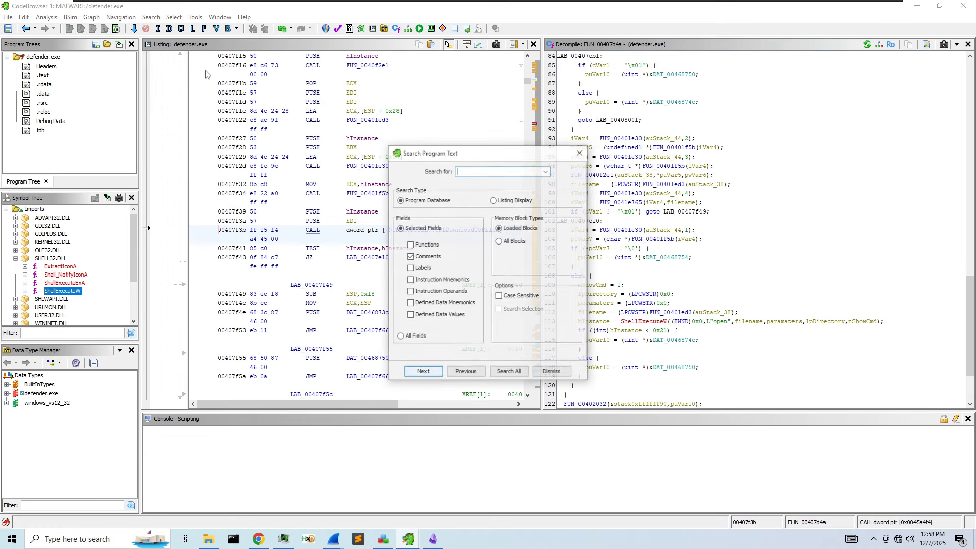
click(358, 540)
click(428, 542)
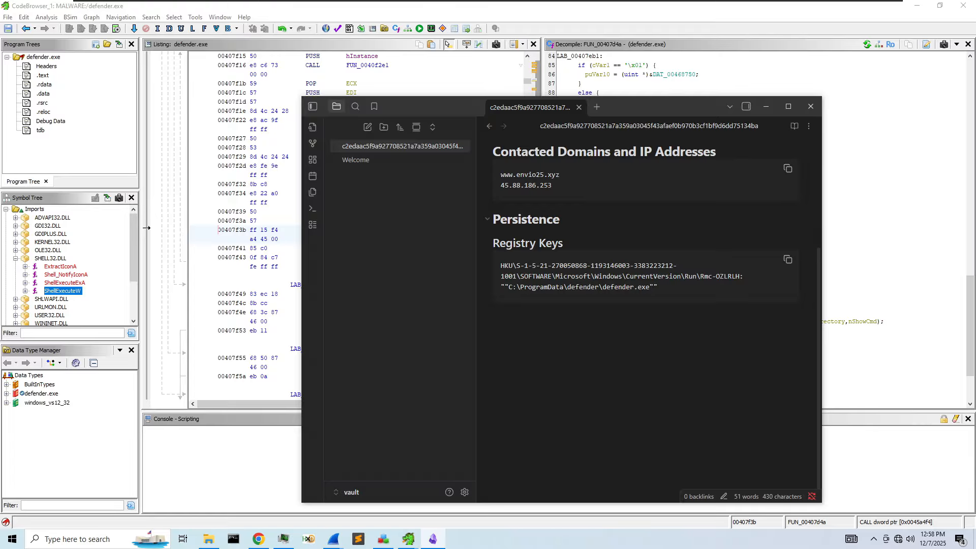
scroll(584, 229, up, 1)
drag(532, 225, 500, 225)
key(ctrl+c)
click(562, 226)
drag(420, 111, 609, 72)
click(477, 171)
key(ctrl+v)
double_click(476, 170)
click(477, 170)
drag(469, 170, 456, 171)
key(BackSpace)
- Search the listing display across all fields and blocks for envio25.xyz, then close the empty results
click(427, 336)
click(507, 242)
click(509, 372)
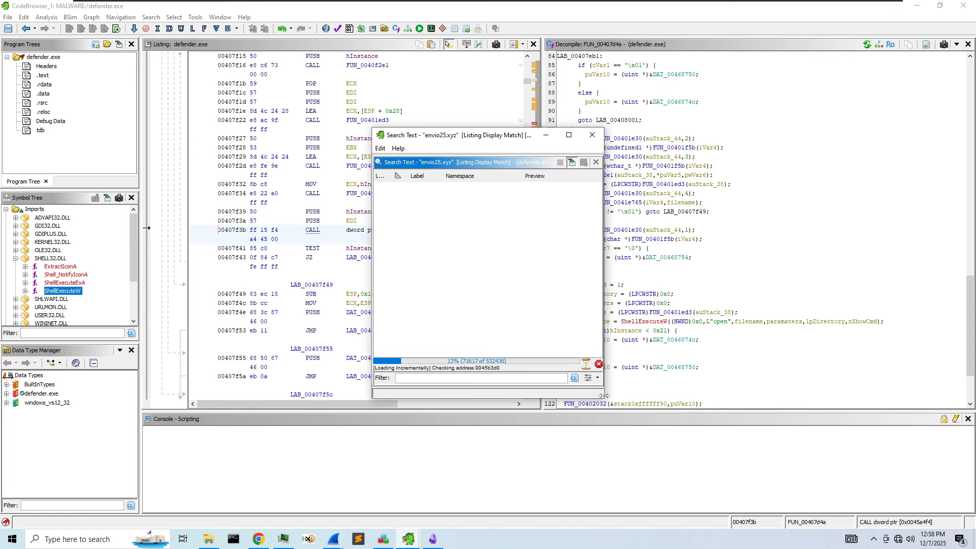
drag(608, 400, 787, 401)
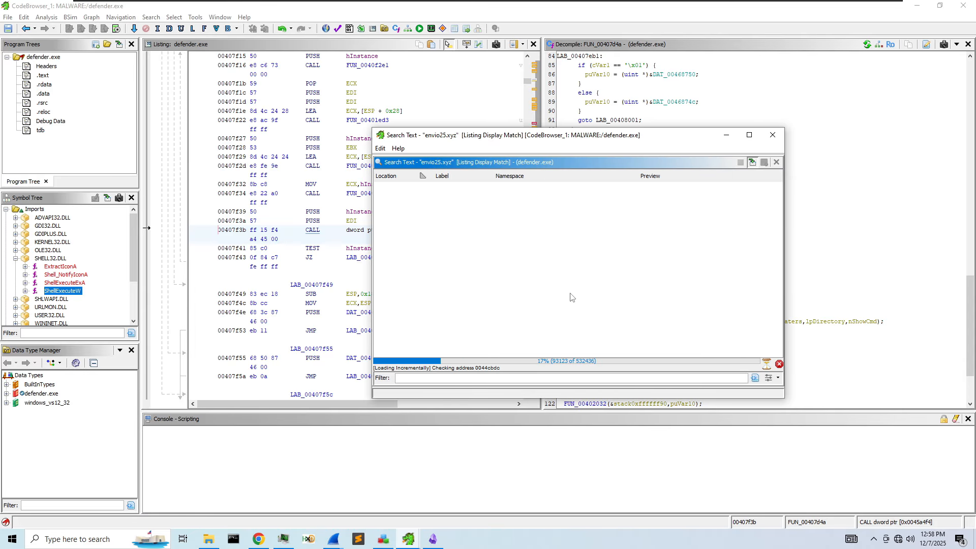
drag(550, 135, 449, 153)
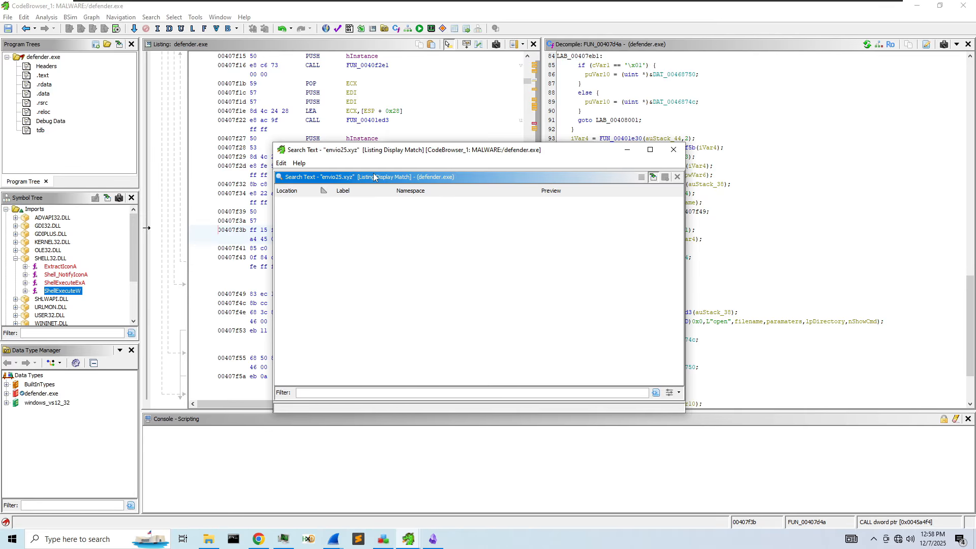
drag(458, 153, 515, 132)
click(726, 130)
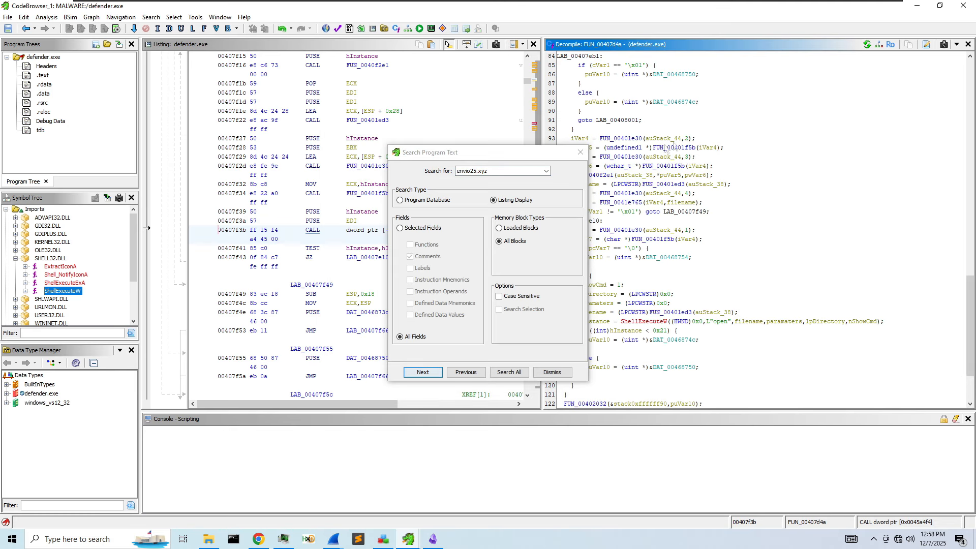
key(alt+Tab)
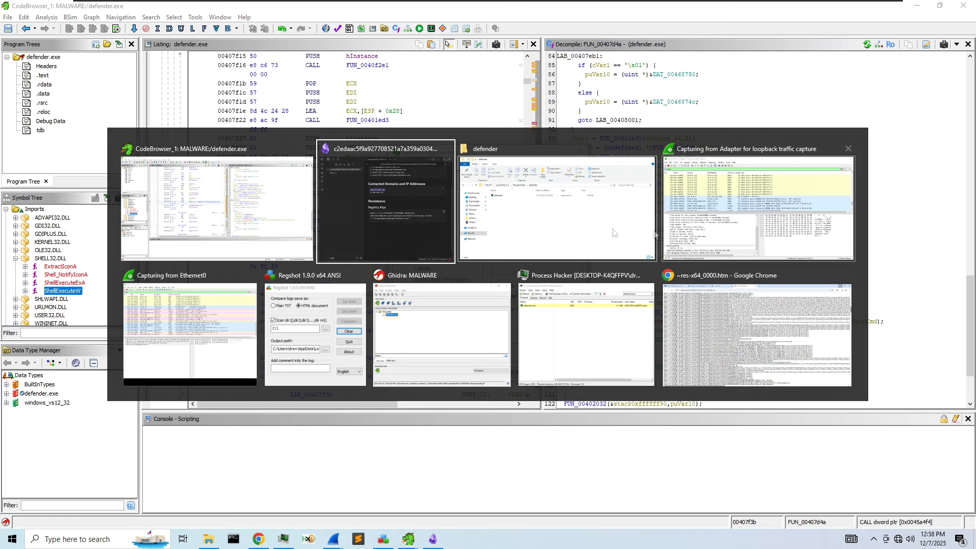
- Copy 45.88.186.253 from the notes, search the whole program for it, and close the empty results
click(371, 202)
key(shift+Home)
key(ctrl+c)
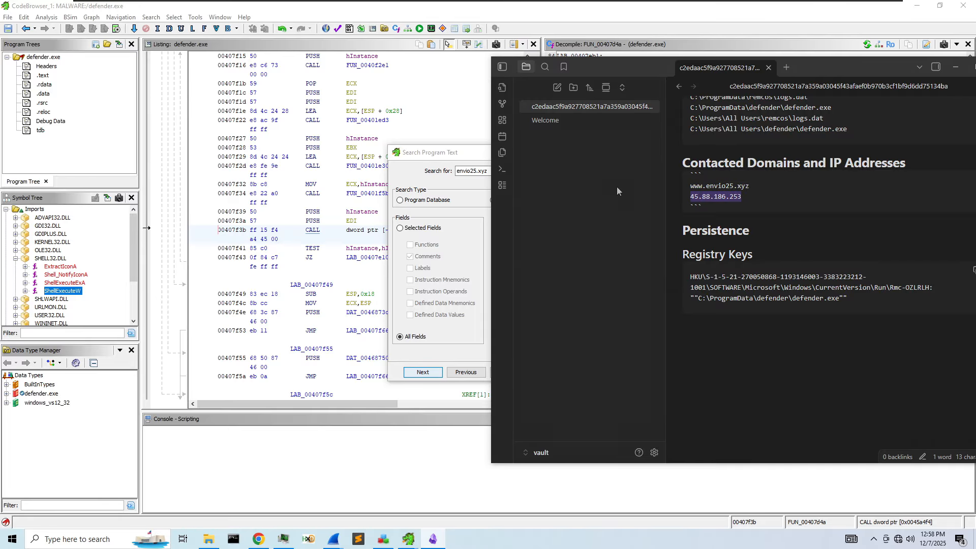
key(alt+Tab)
key(ctrl+a)
key(ctrl+v)
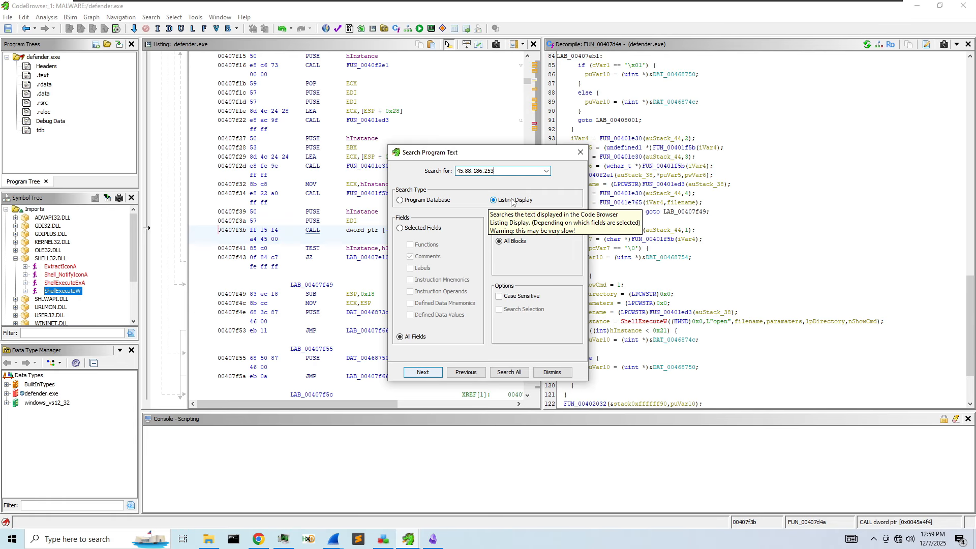
click(502, 372)
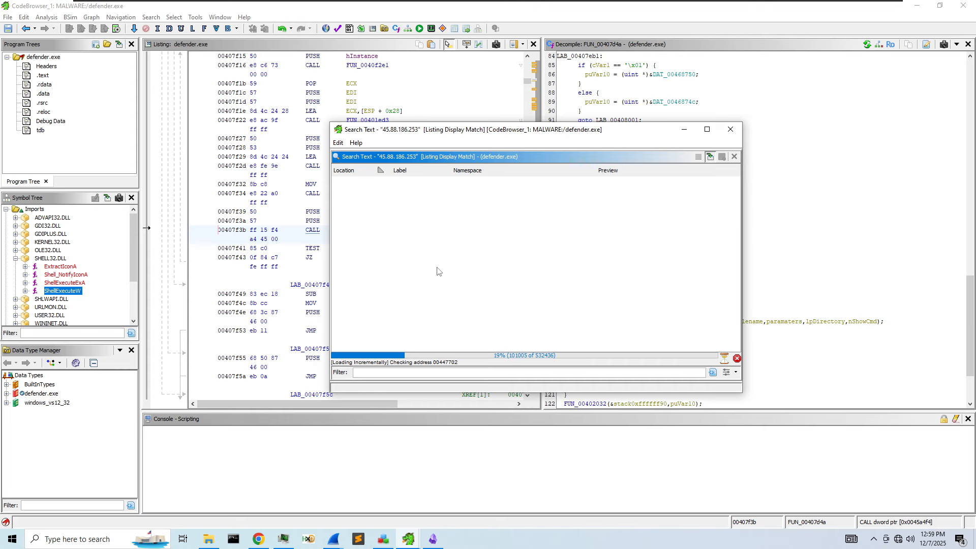
drag(431, 130, 566, 113)
click(868, 117)
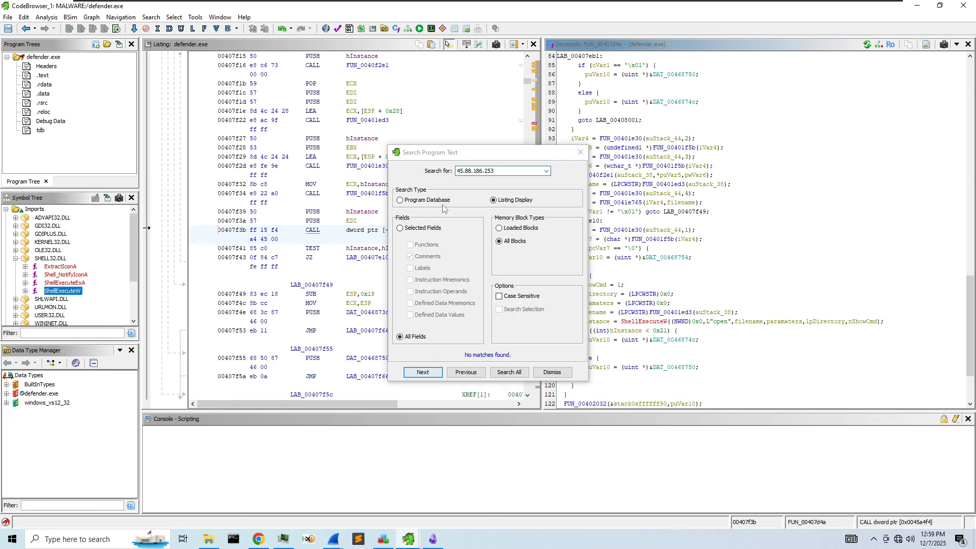
click(413, 337)
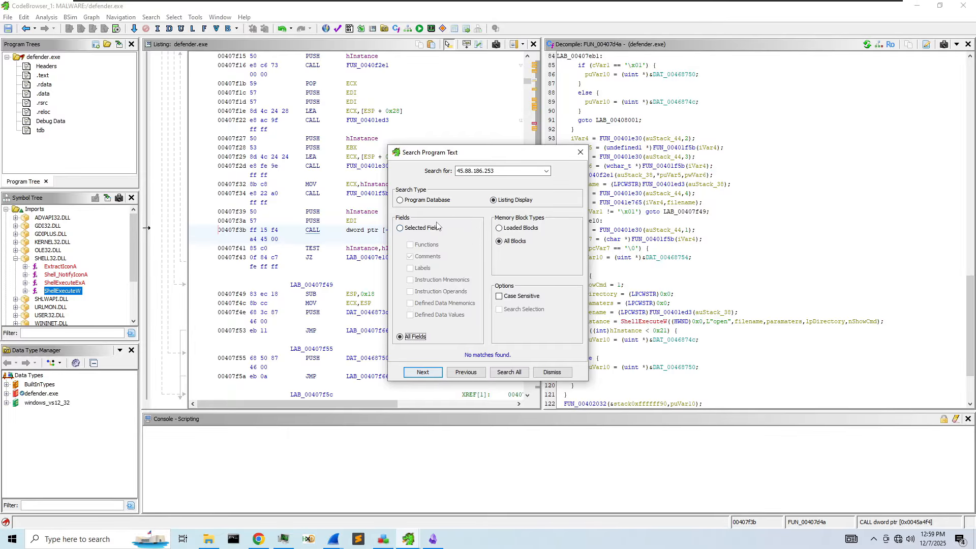
click(541, 171)
key(ctrl+a)
text(http)
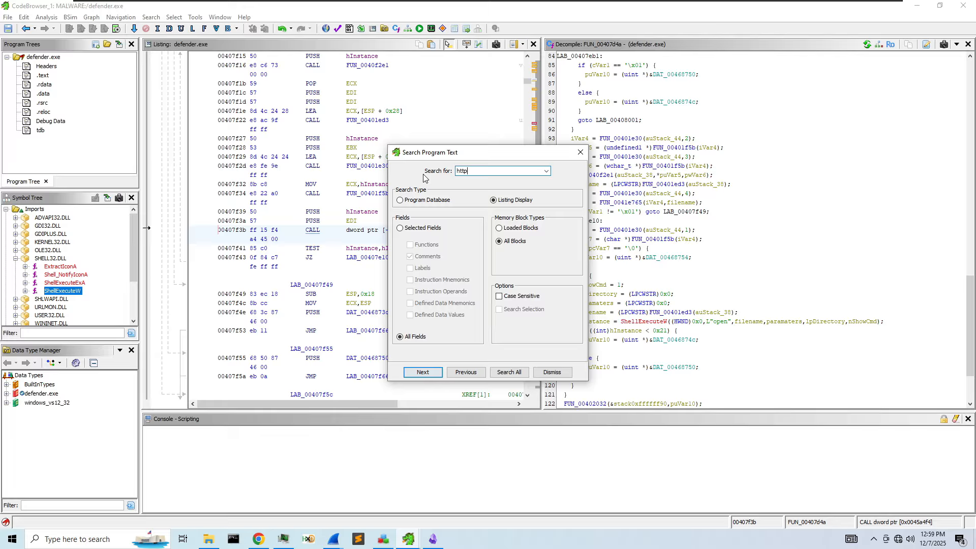
text(://)
click(507, 372)
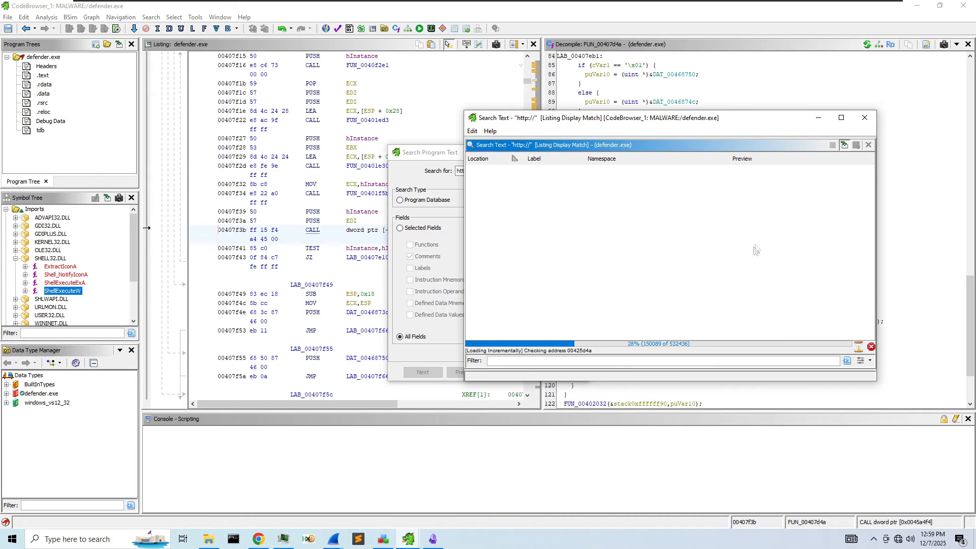
drag(631, 118, 387, 50)
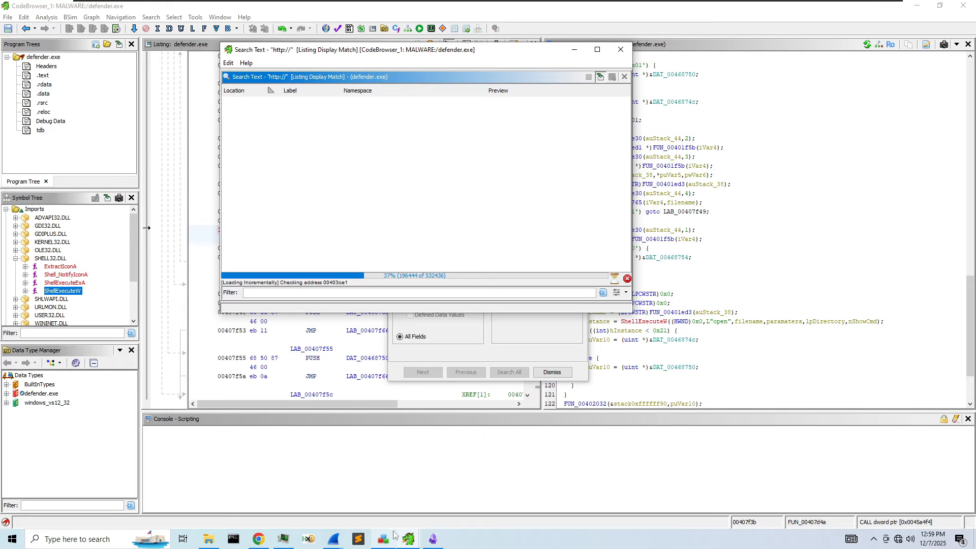
click(620, 49)
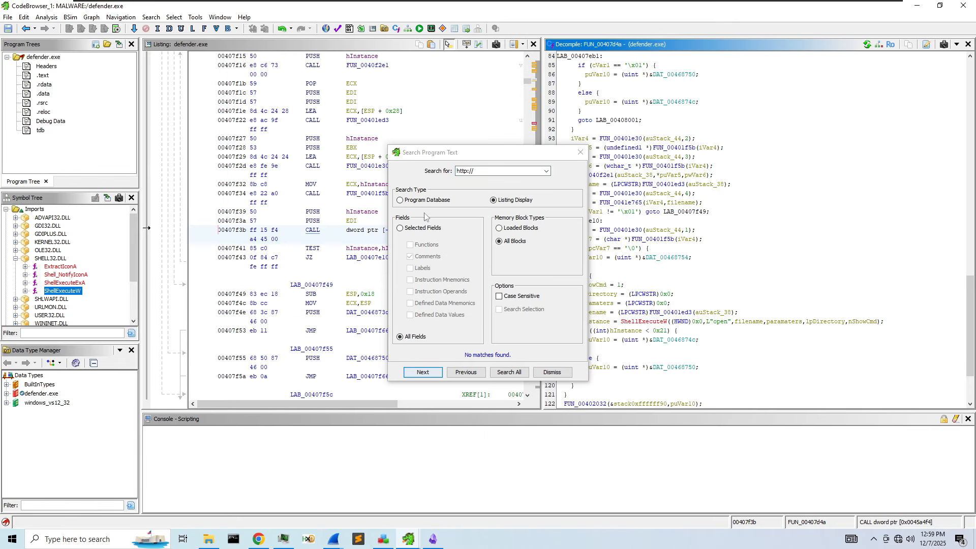
- Browse the .text, .rdata and .data sections, then follow the AdjustTokenPrivileges XREF into FUN_00419809
click(44, 76)
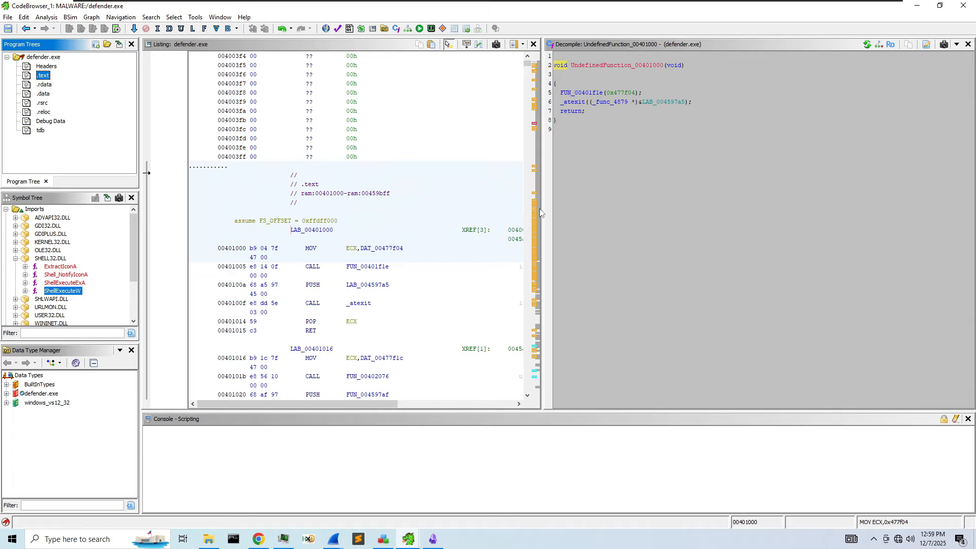
drag(541, 205, 672, 205)
scroll(503, 330, down, 6)
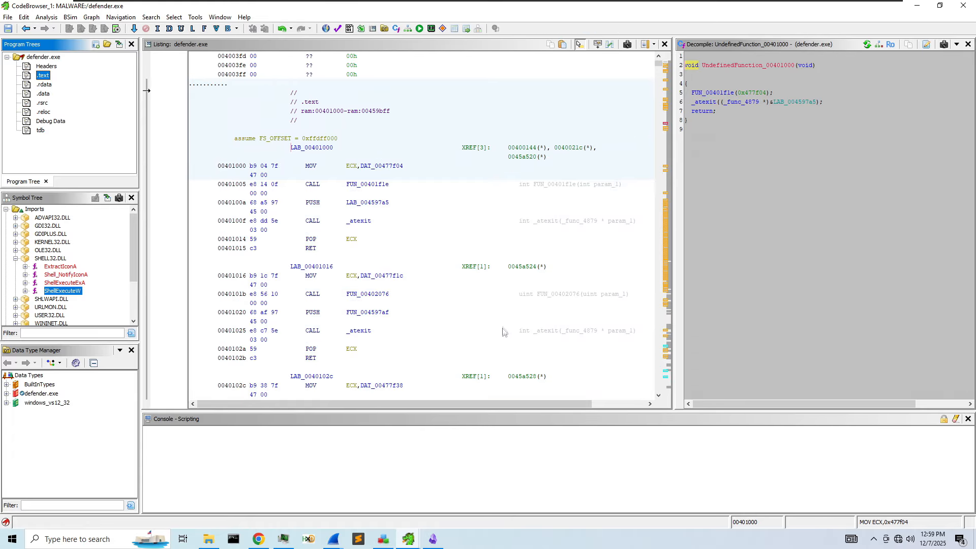
scroll(503, 331, down, 20)
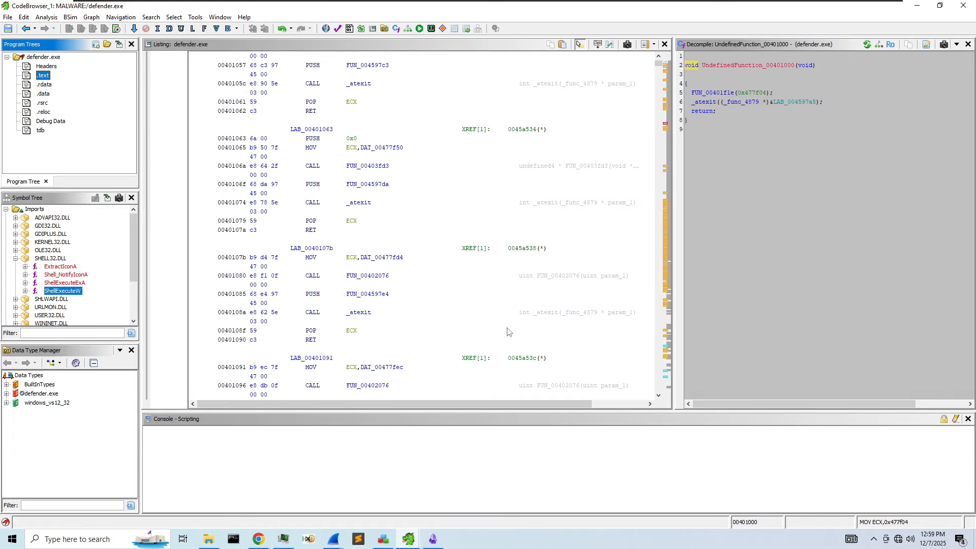
click(50, 86)
click(46, 96)
click(45, 85)
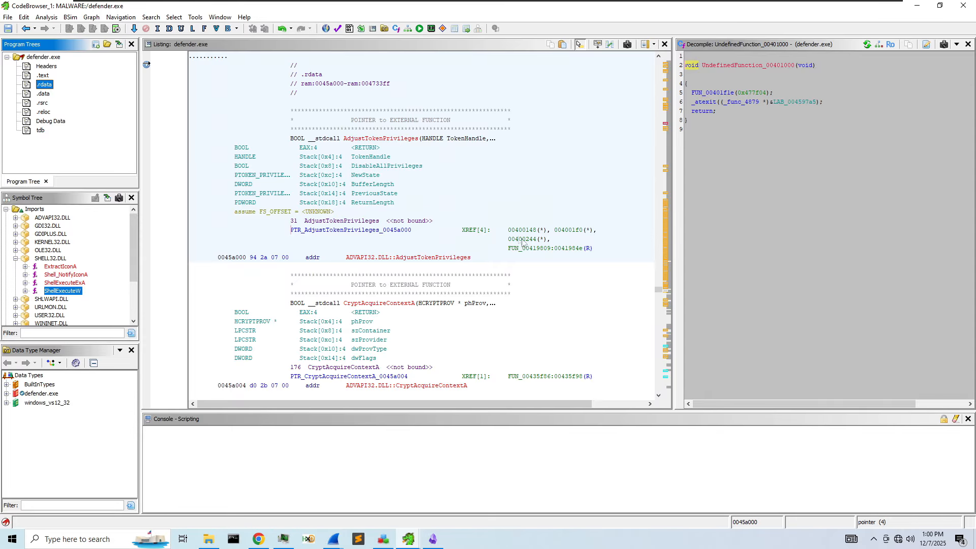
double_click(550, 248)
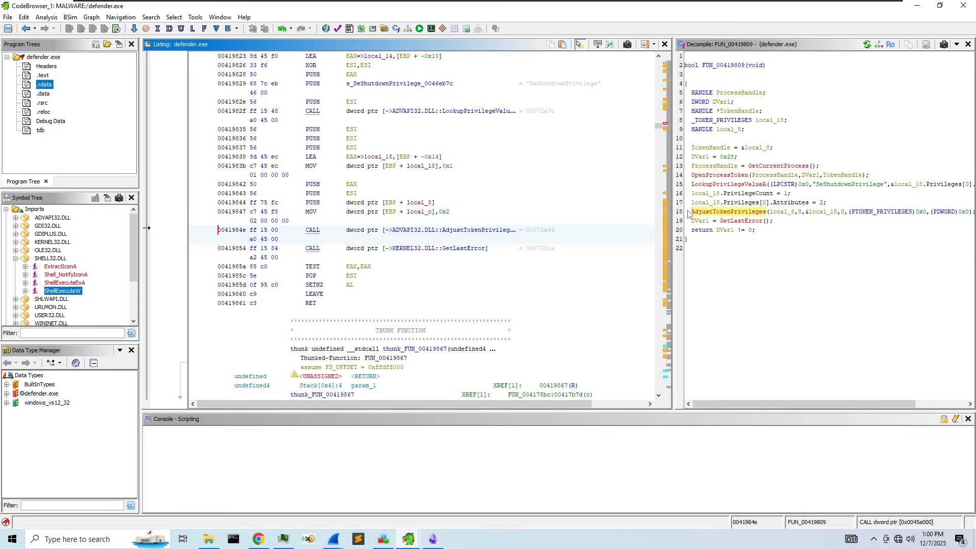
- Widen the decompiler pane and rename DVar1 to error
drag(671, 204, 491, 194)
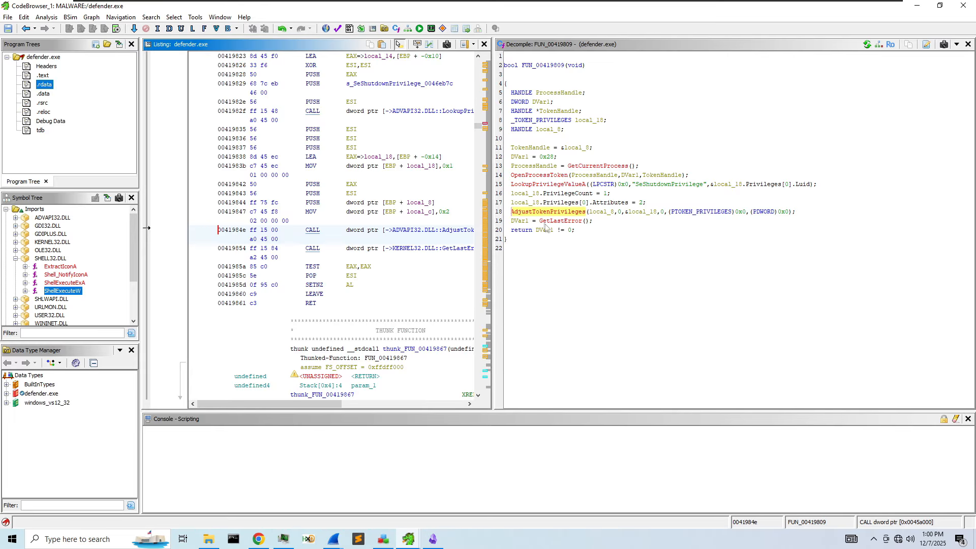
right_click(524, 221)
click(568, 249)
text(error)
key(Return)
right_click(518, 212)
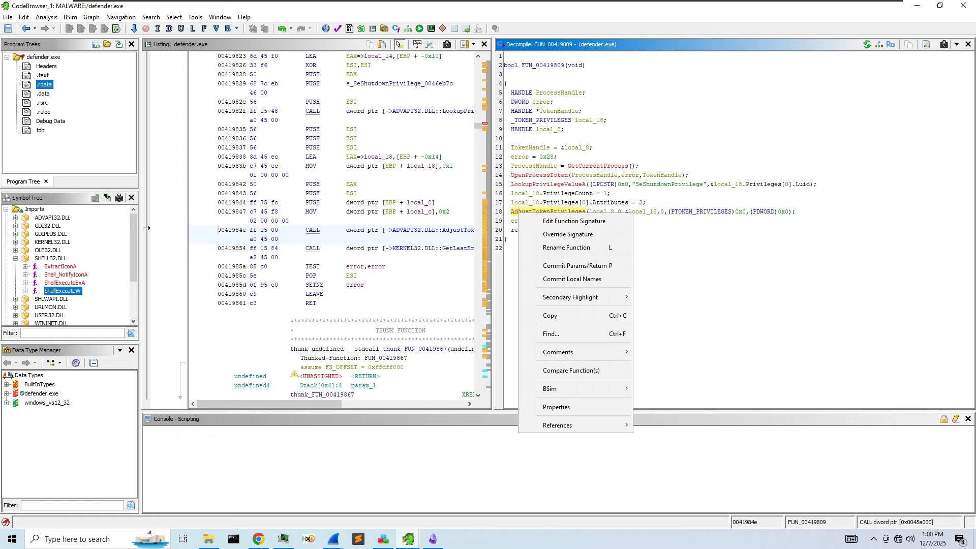
click(684, 259)
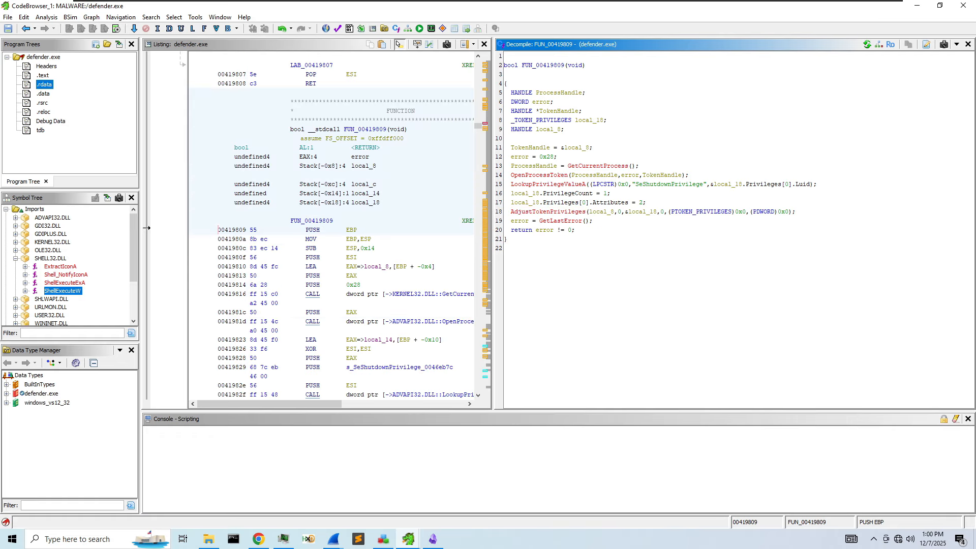
- Rename local_8 to tokenHandle and local_18 to newTokenState
click(604, 212)
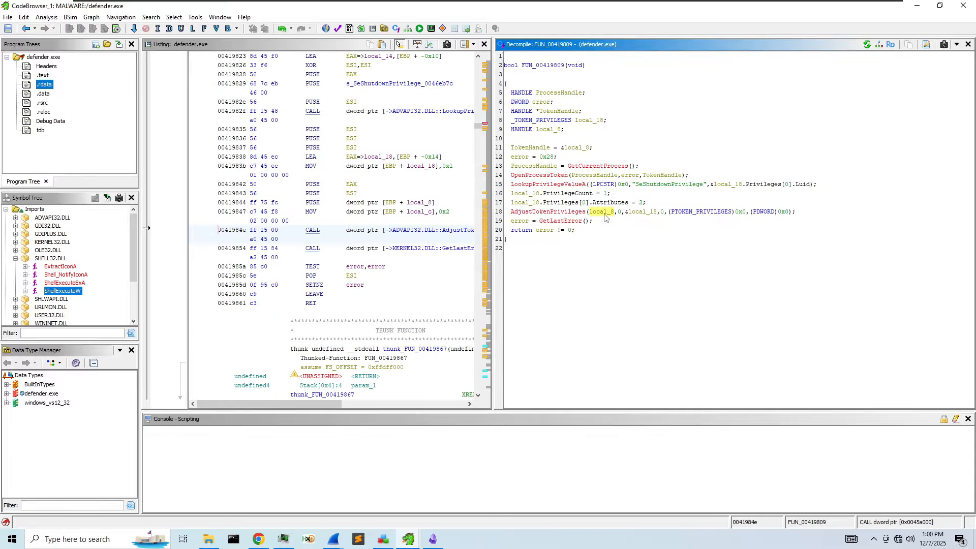
right_click(604, 212)
click(661, 240)
text(tokenHandle)
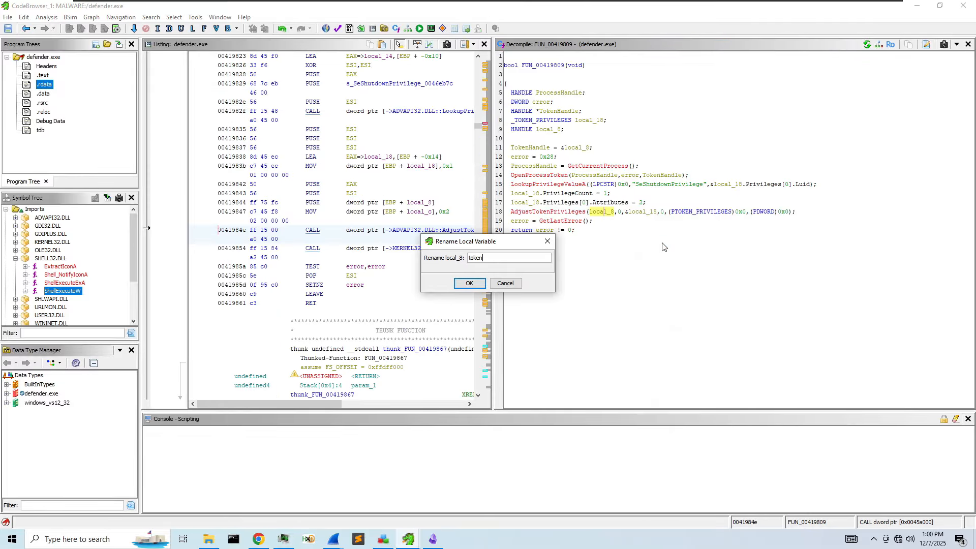
key(Return)
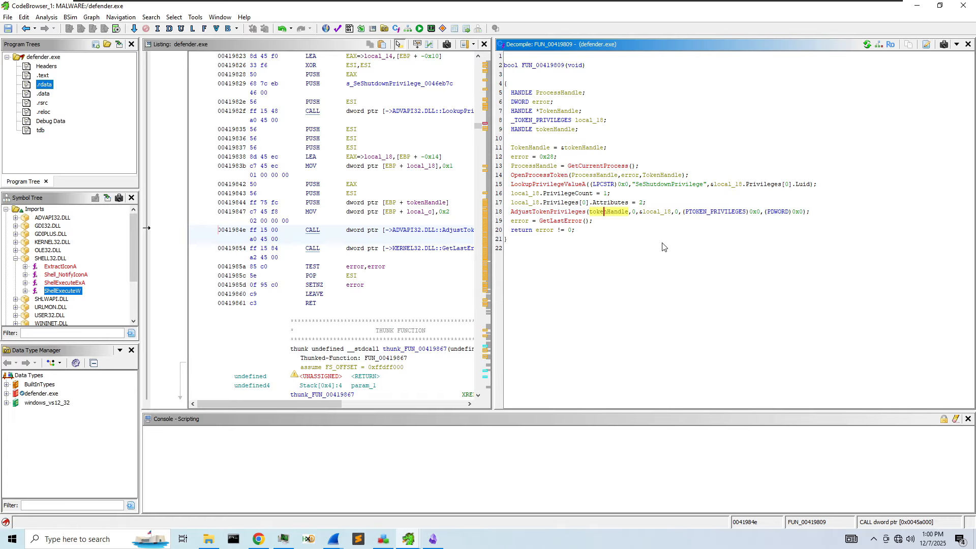
click(635, 214)
click(654, 214)
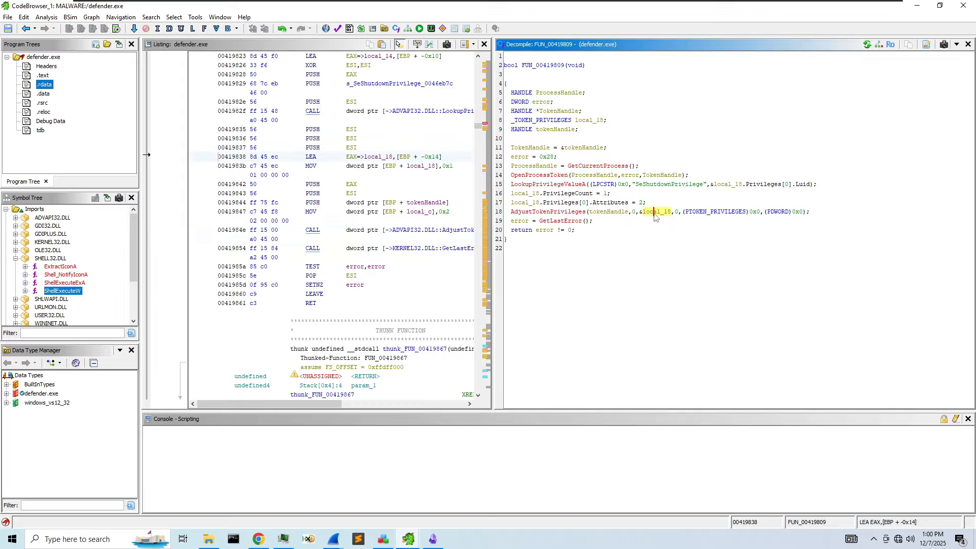
right_click(654, 215)
click(686, 241)
text(newTokenSt)
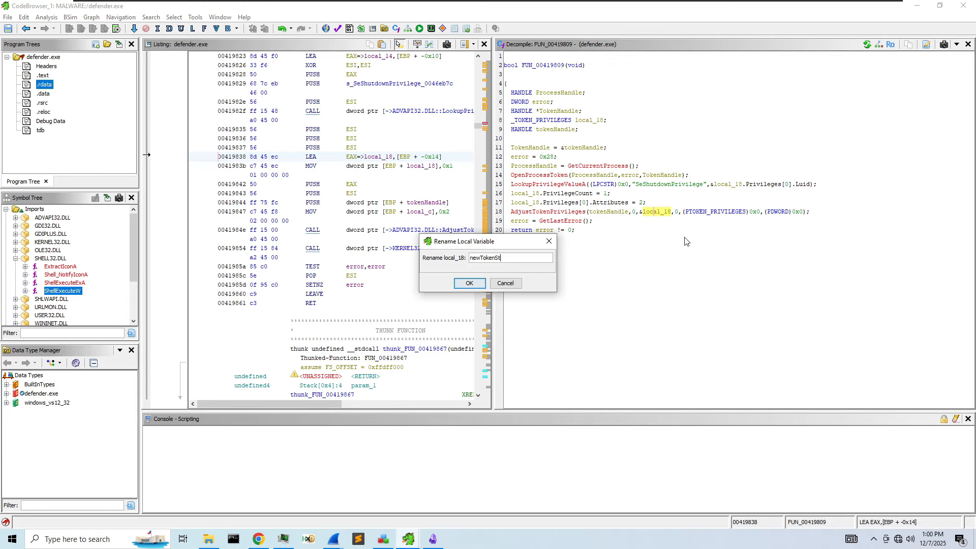
text(ate)
key(Return)
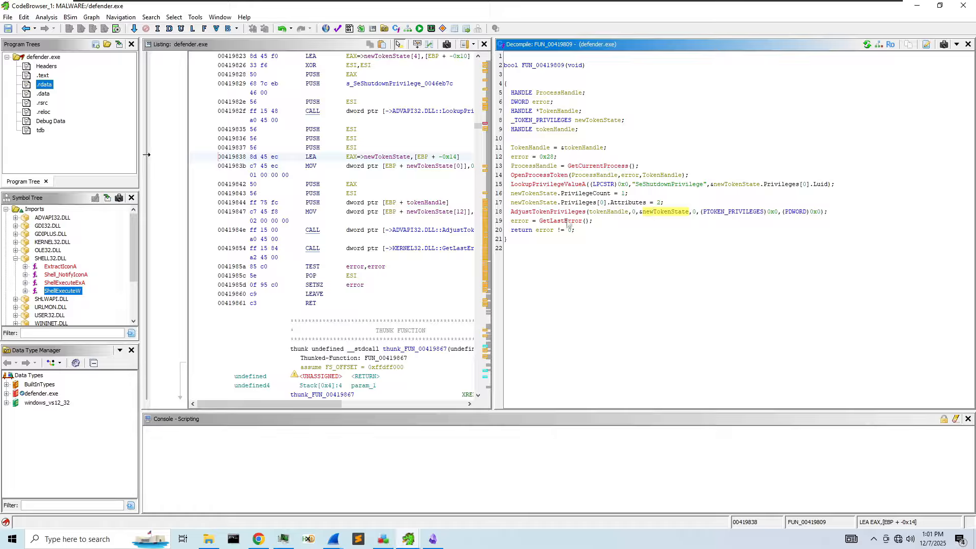
mouse_move(547, 70)
click(541, 65)
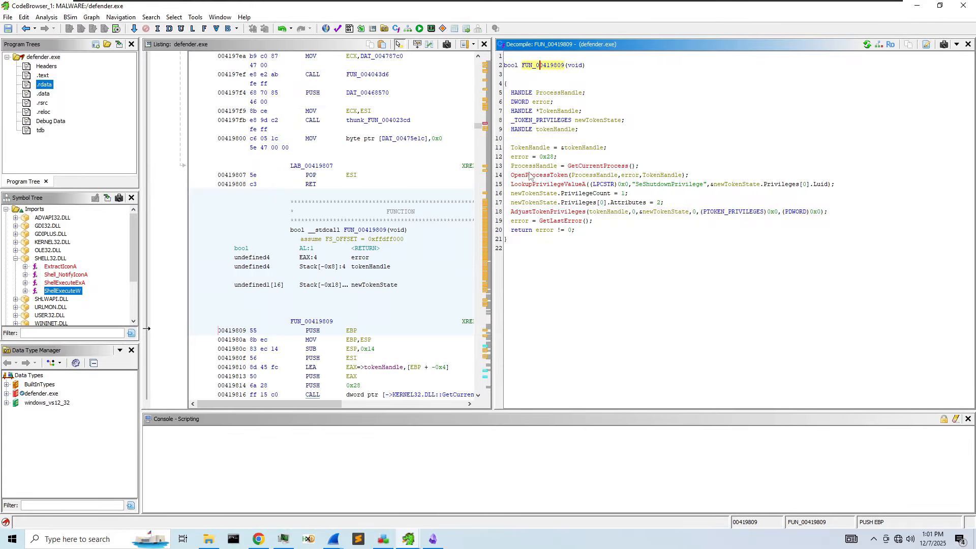
drag(491, 188, 574, 196)
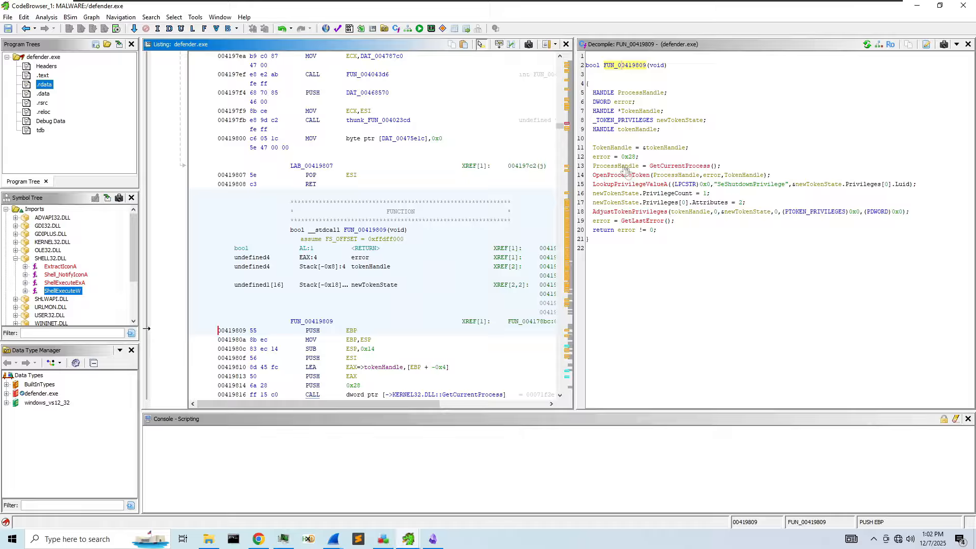
click(770, 185)
click(630, 195)
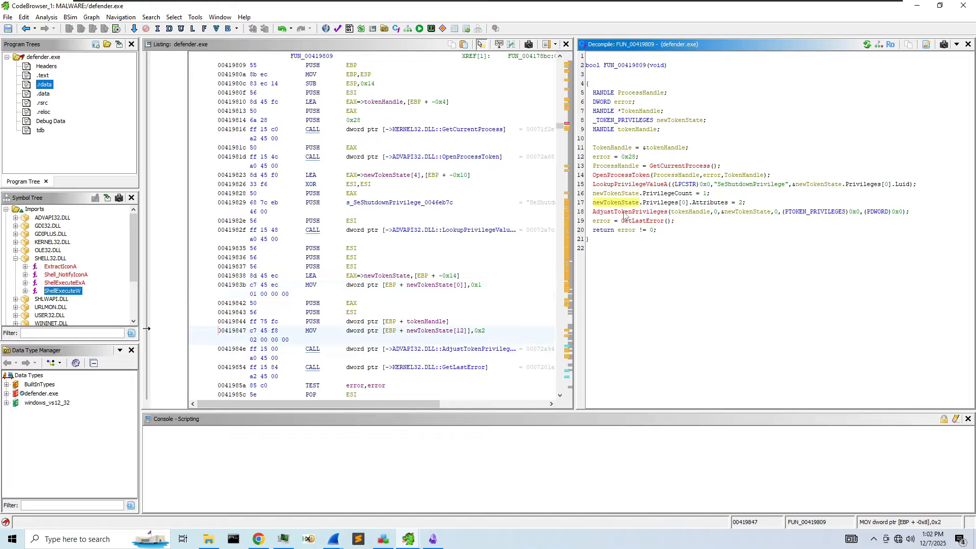
click(658, 186)
right_click(657, 188)
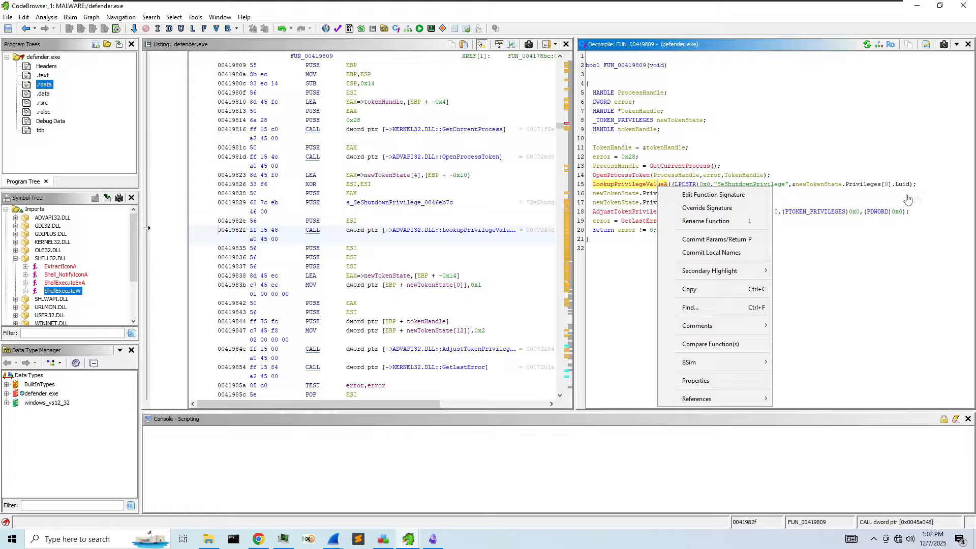
click(781, 169)
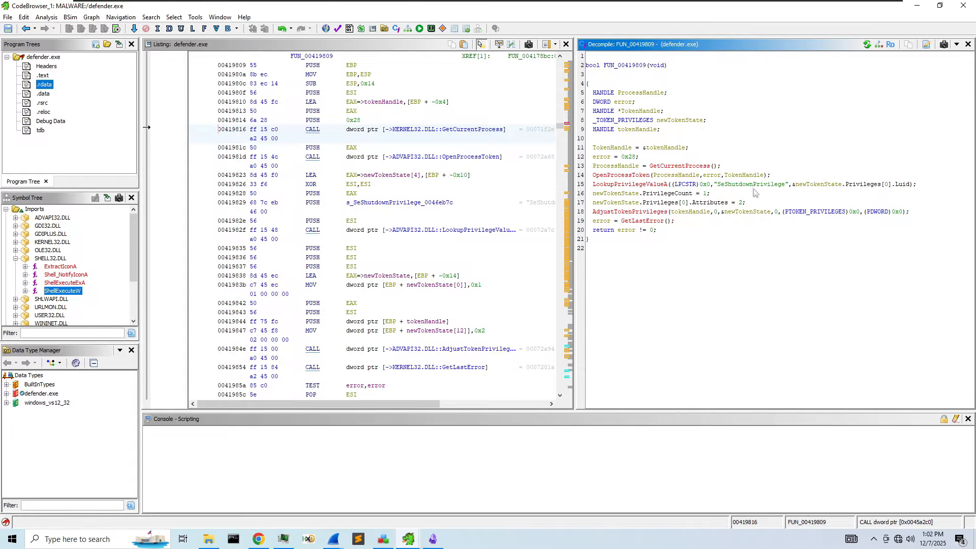
click(828, 184)
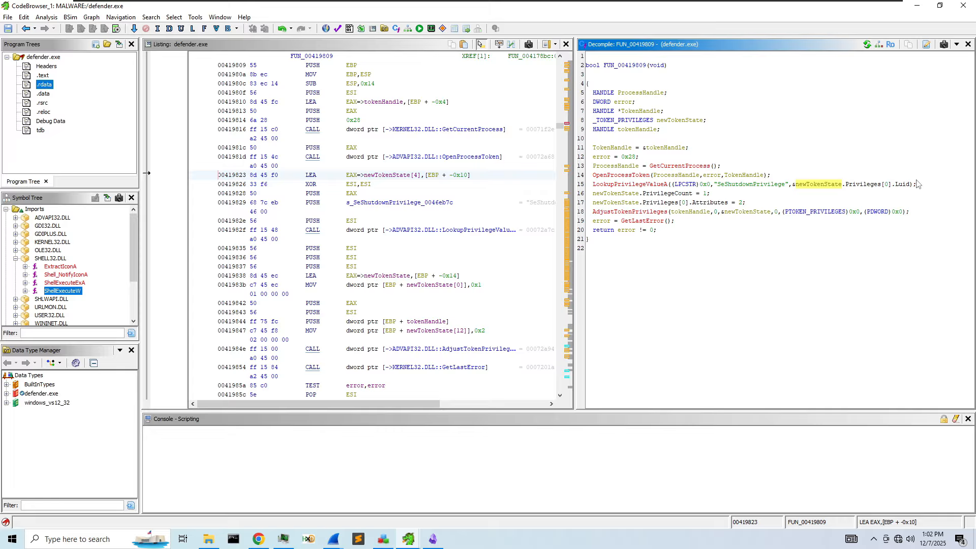
click(864, 184)
click(825, 185)
click(857, 185)
click(819, 185)
click(625, 64)
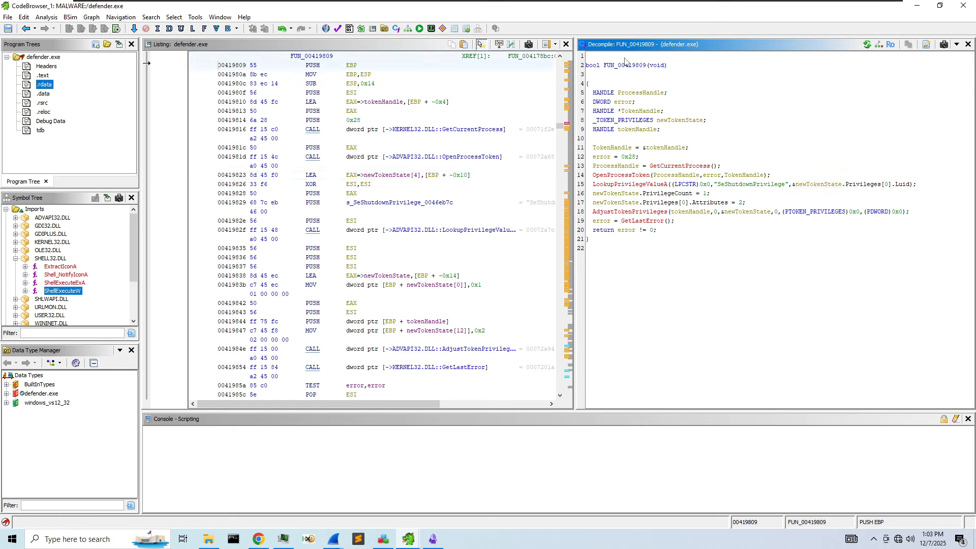
- Rename FUN_00419809 to giveShutdown, then widen the listing and follow its GetLastError reference
right_click(624, 64)
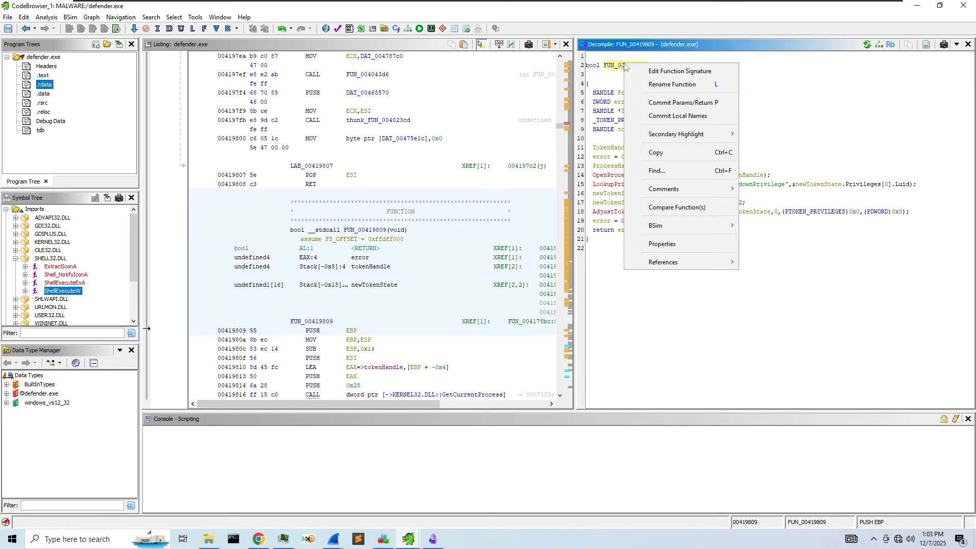
click(680, 84)
text(canSj)
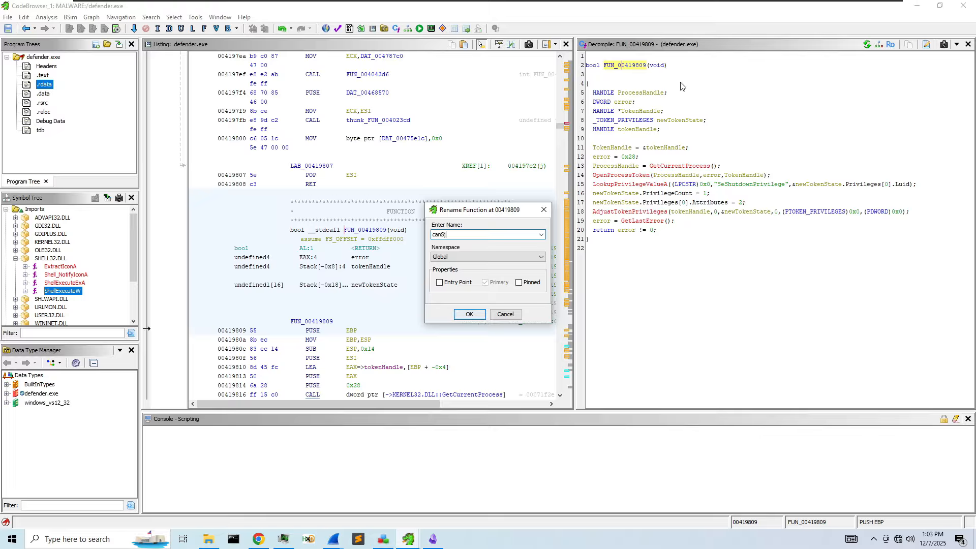
text(hyt)
key(ctrl+a)
key(BackSpace)
text(giveShutdown)
key(Return)
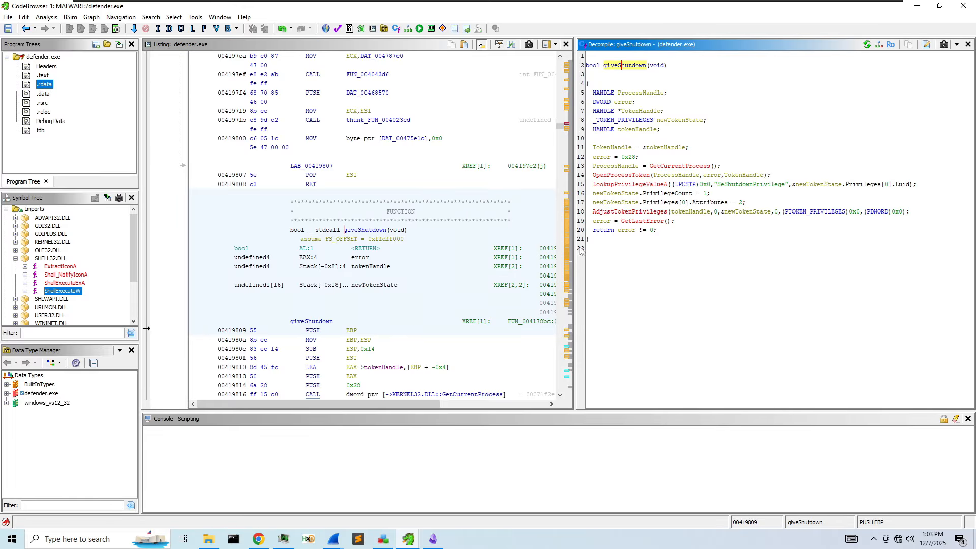
drag(574, 249, 691, 253)
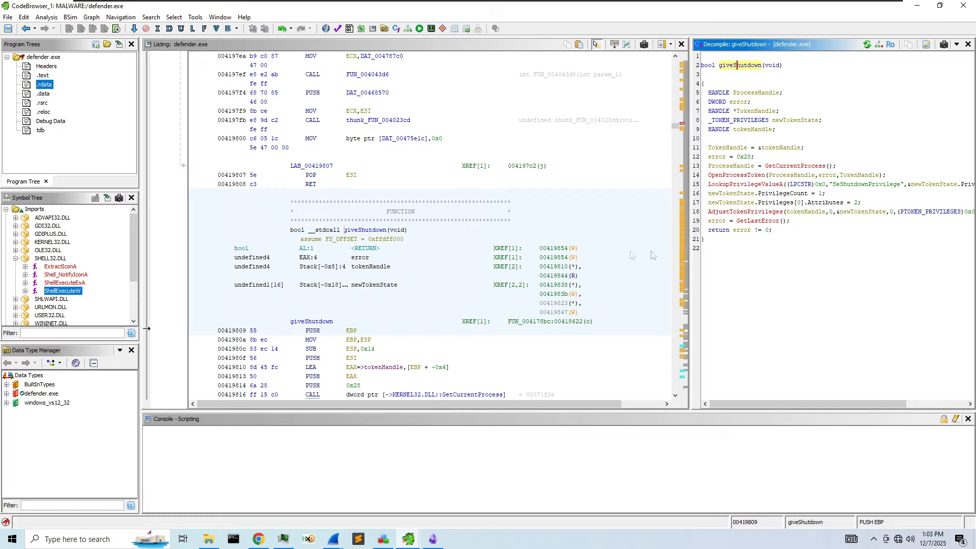
double_click(550, 250)
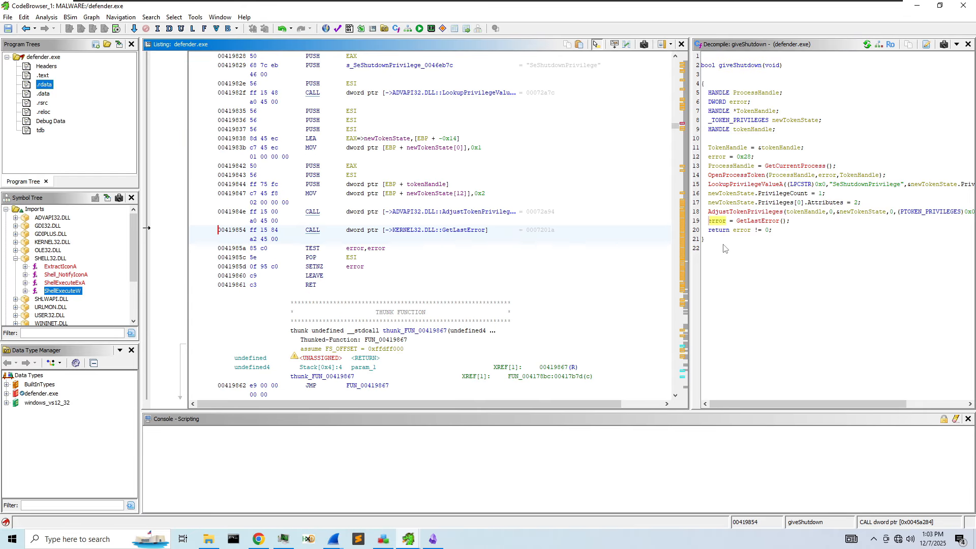
- Return to giveShutdown via history, open its caller FUN_004178bc, and widen the decompiler
click(35, 29)
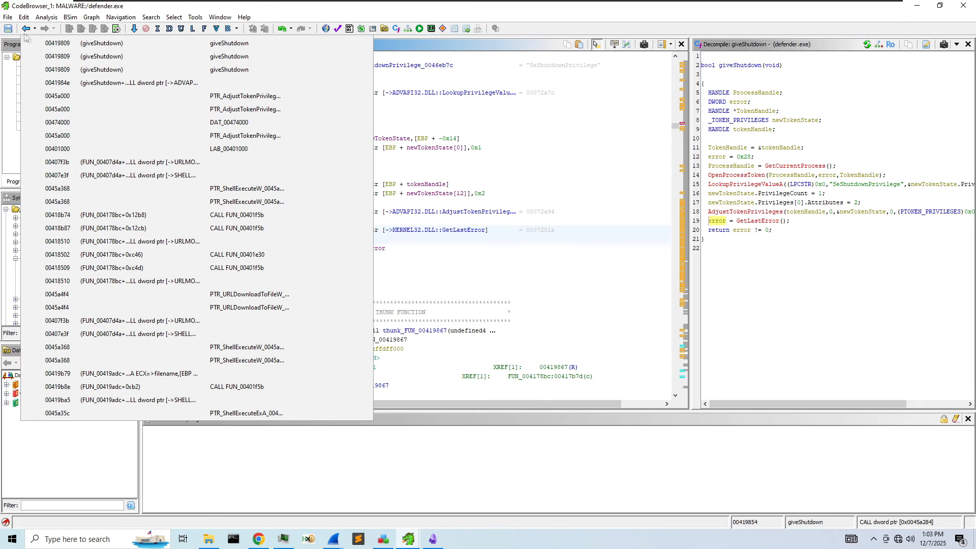
click(49, 44)
double_click(537, 321)
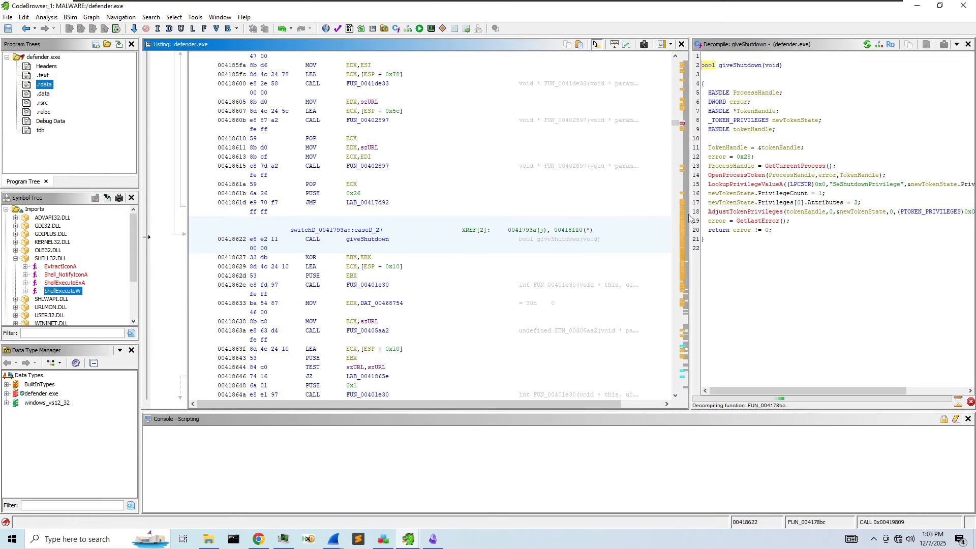
drag(690, 217, 466, 207)
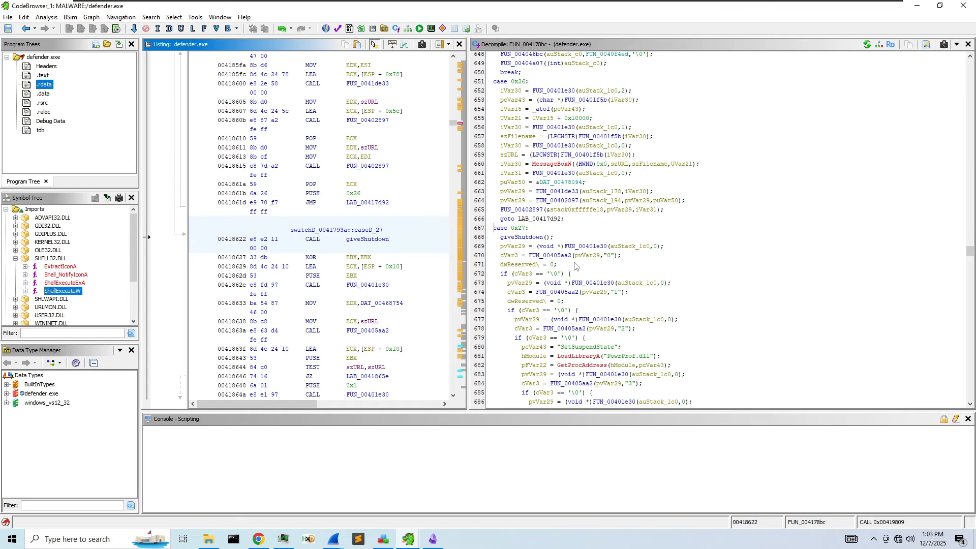
scroll(589, 279, up, 2)
scroll(589, 283, down, 10)
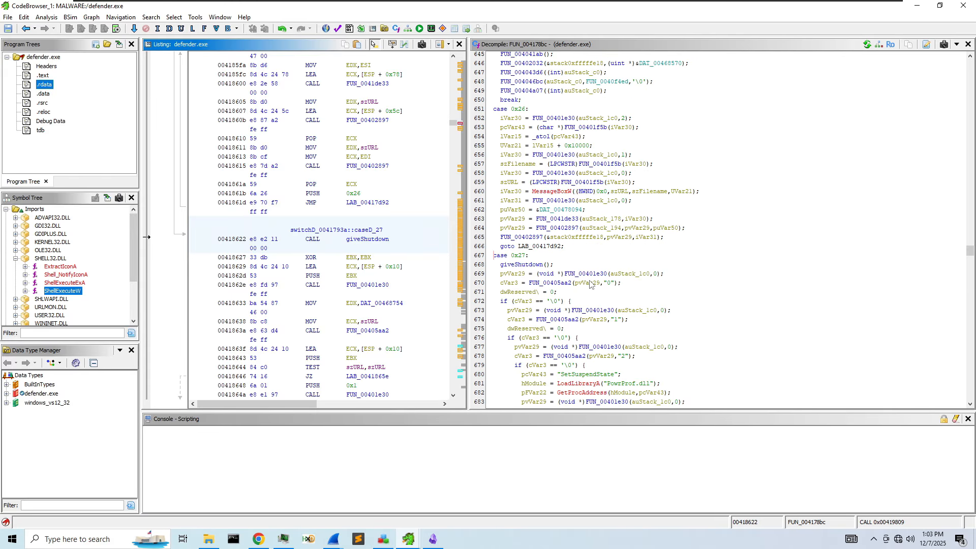
scroll(590, 284, down, 5)
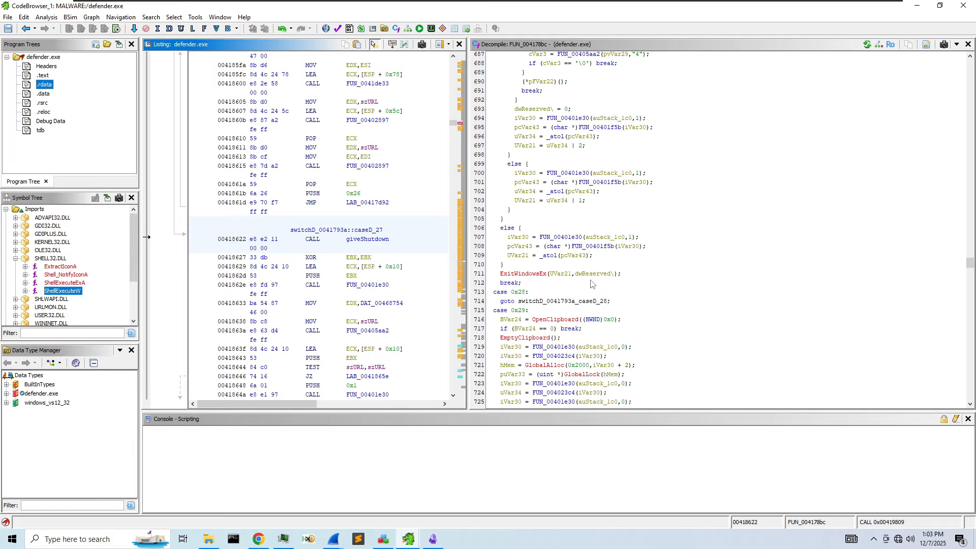
scroll(552, 332, down, 2)
scroll(568, 331, up, 4)
scroll(568, 332, up, 20)
scroll(569, 333, up, 20)
scroll(564, 332, up, 20)
scroll(561, 332, up, 20)
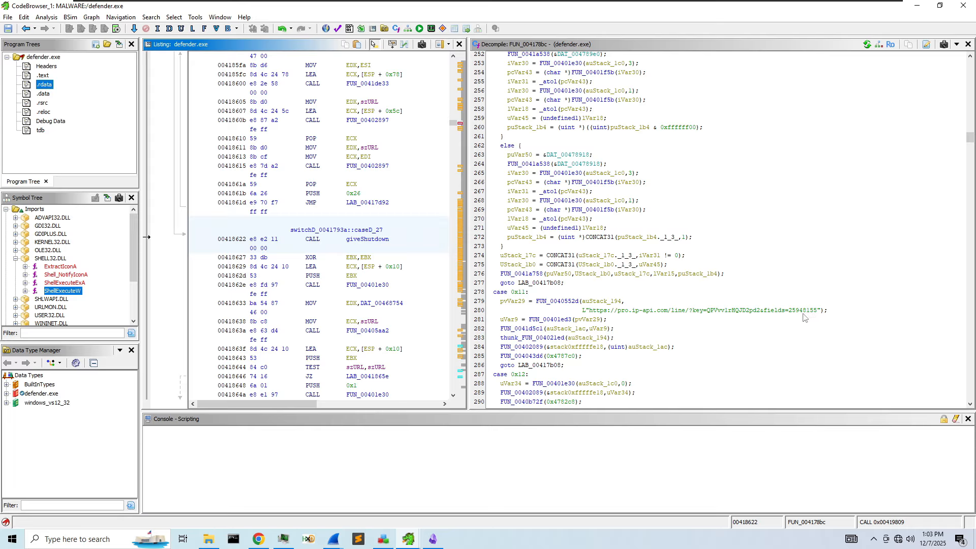
- Select and copy the pro.ip-api.com lookup URL string from the decompiled code
click(621, 312)
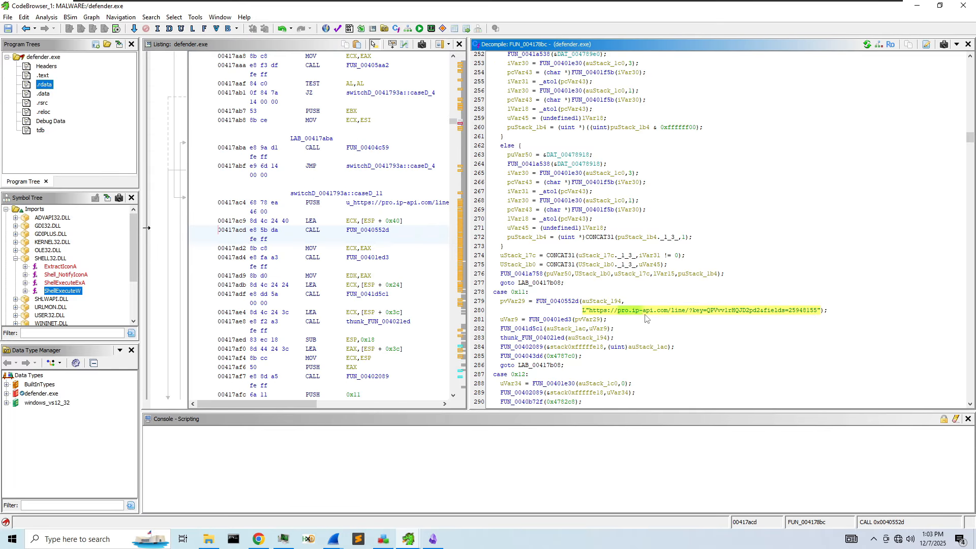
drag(813, 314, 814, 315)
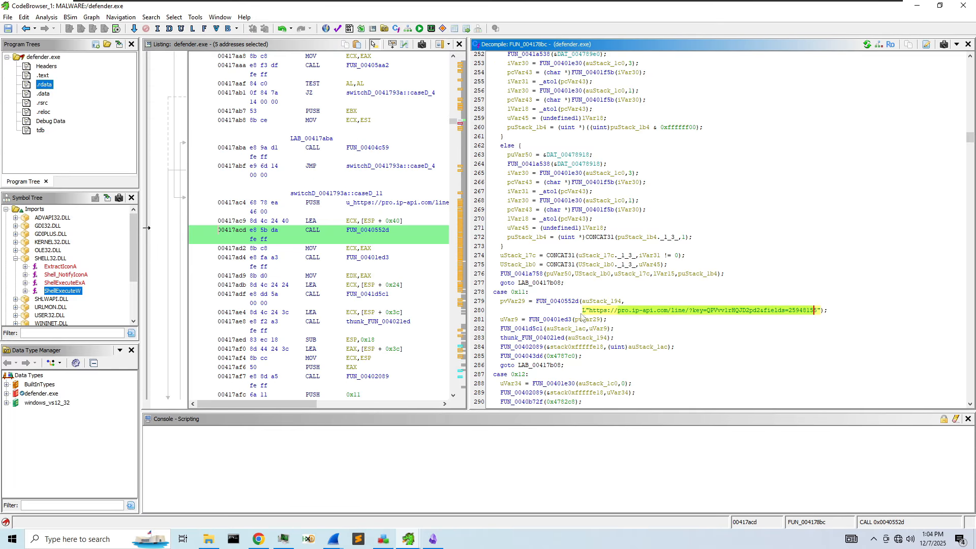
drag(590, 312, 817, 312)
right_click(816, 312)
click(854, 473)
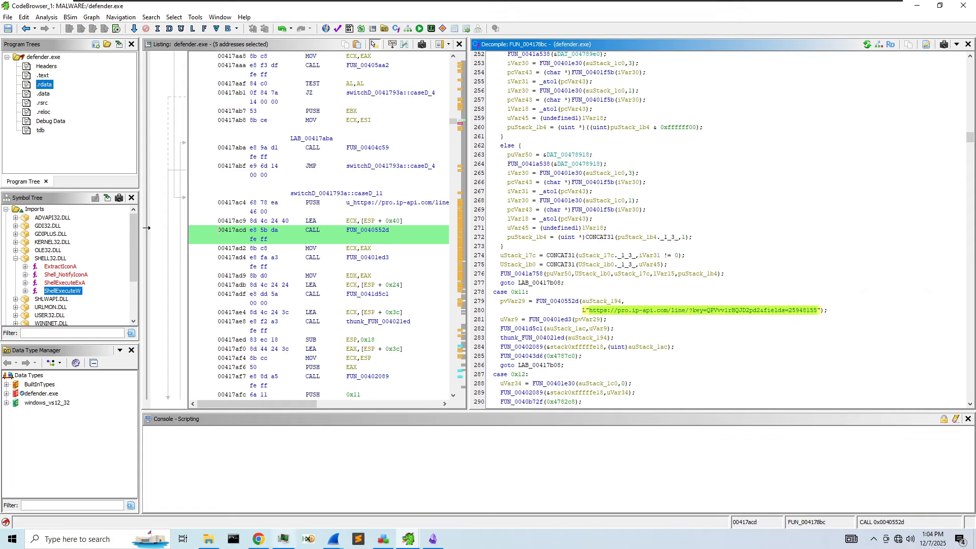
- Paste the ip-api URL into the Obsidian notes on a new line below the IP address
click(433, 539)
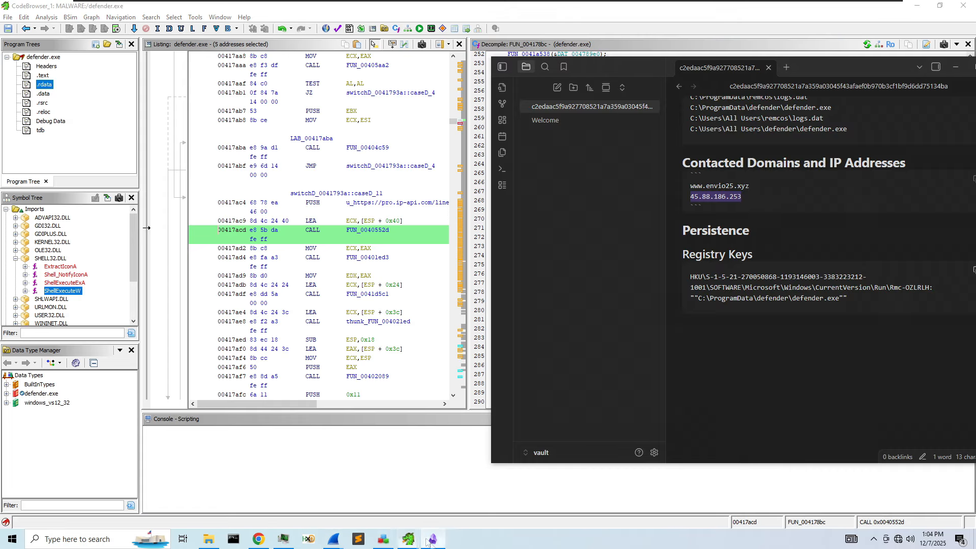
scroll(788, 295, up, 2)
click(789, 297)
key(Return)
key(ctrl+v)
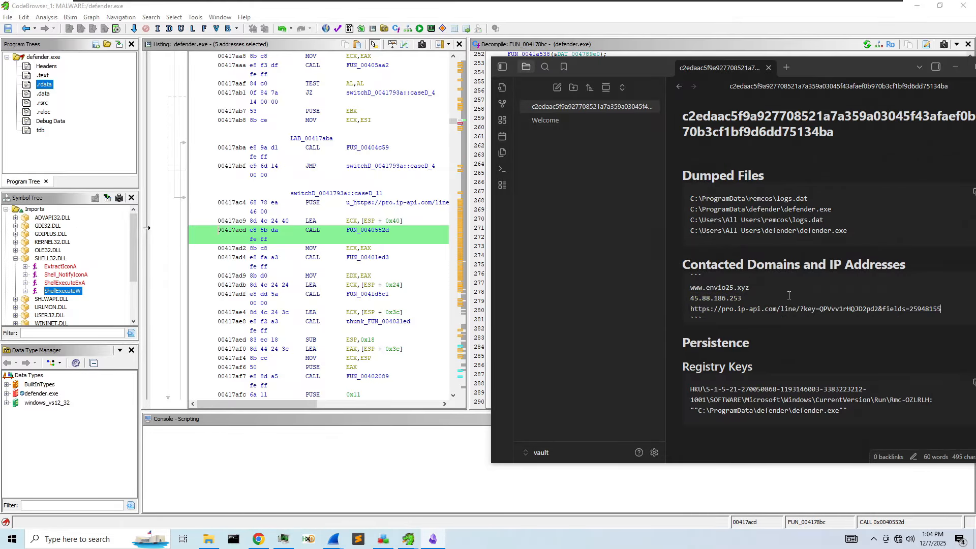
click(473, 293)
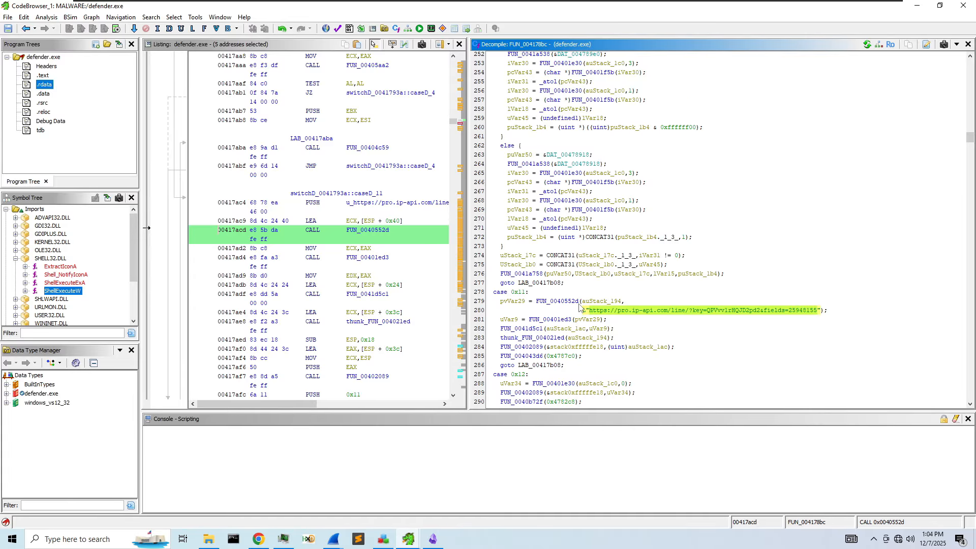
- Search the decompiled code for "shut" to jump to the shutdown case
scroll(561, 305, down, 1)
scroll(576, 309, down, 7)
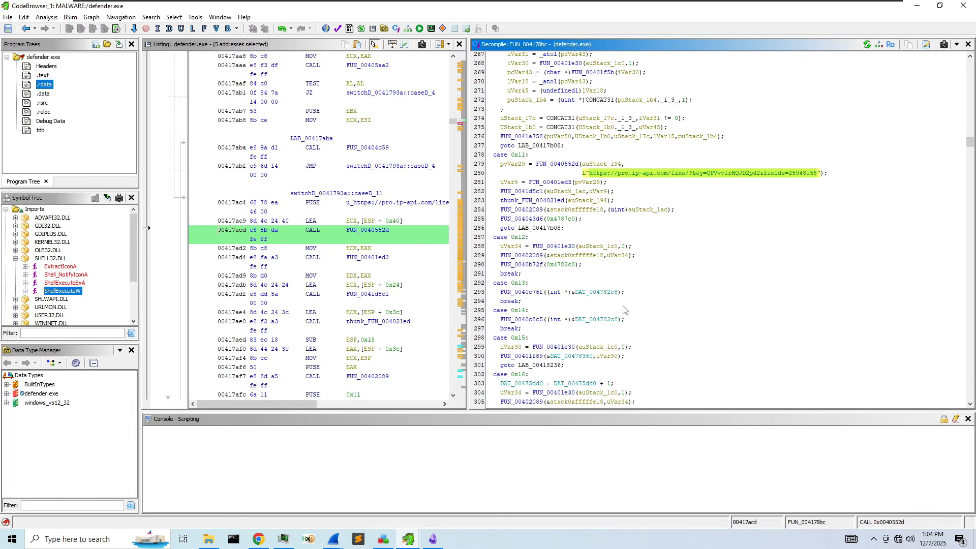
scroll(615, 303, up, 5)
scroll(613, 303, up, 13)
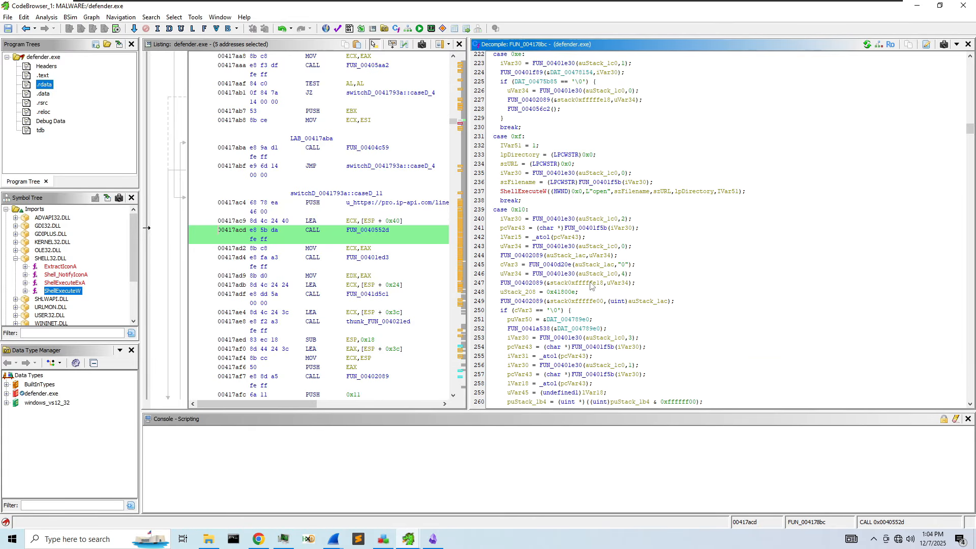
scroll(655, 262, up, 4)
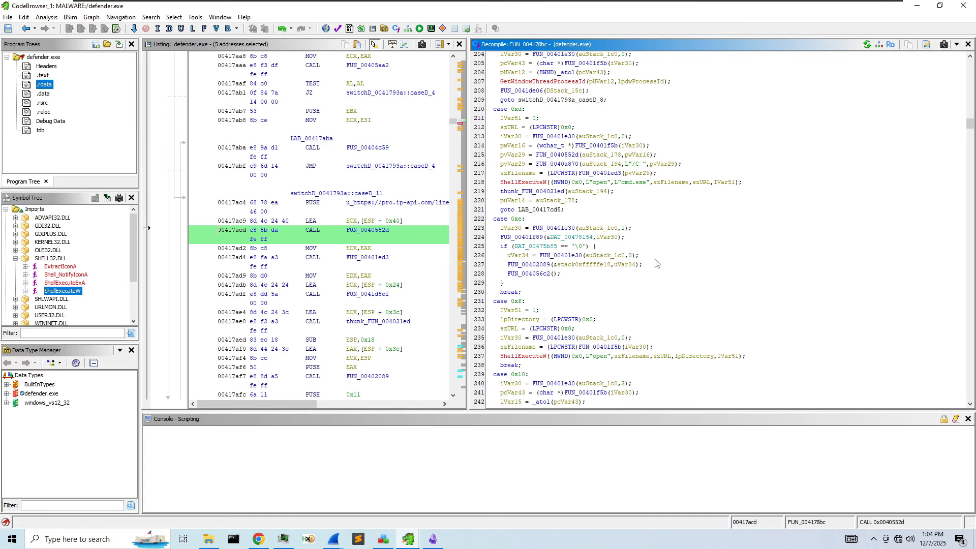
scroll(609, 255, up, 5)
scroll(595, 255, up, 10)
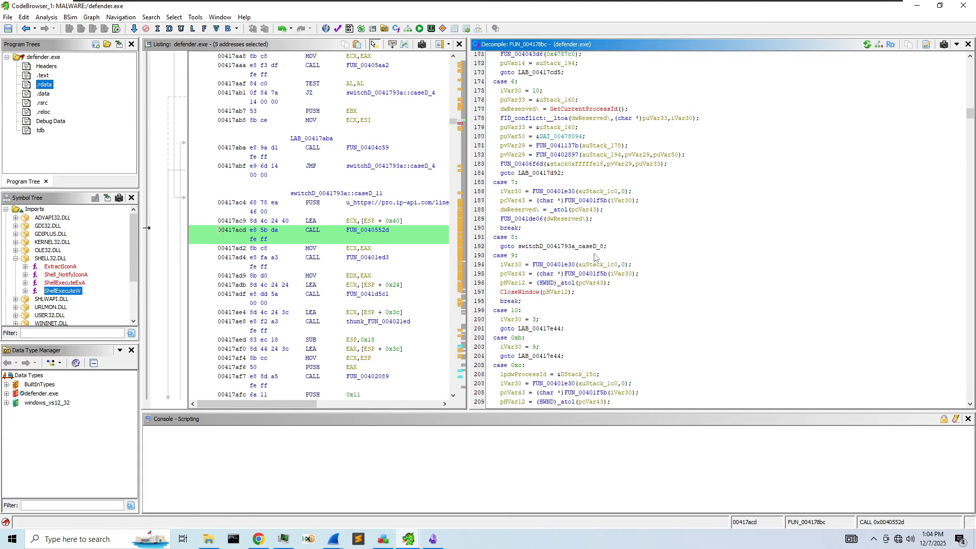
click(595, 257)
key(ctrl+f)
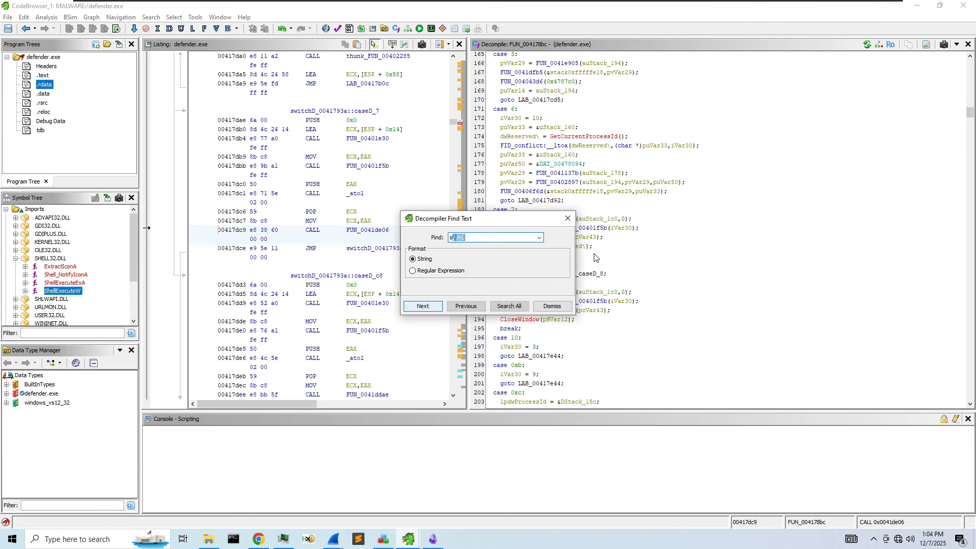
key(Return)
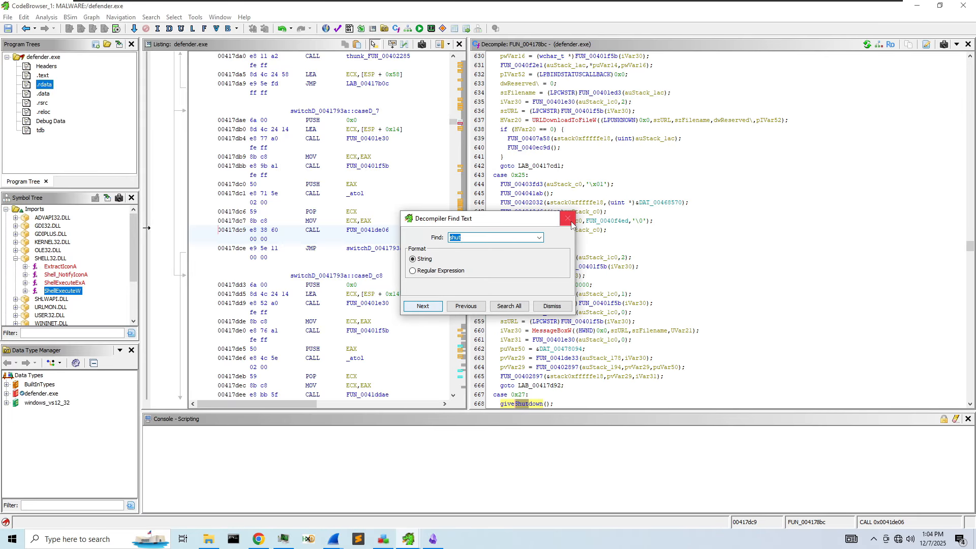
click(568, 218)
- Review case 0x27's giveShutdown call, PowrProf.dll loading and SetSuspendState lookup
scroll(544, 272, down, 6)
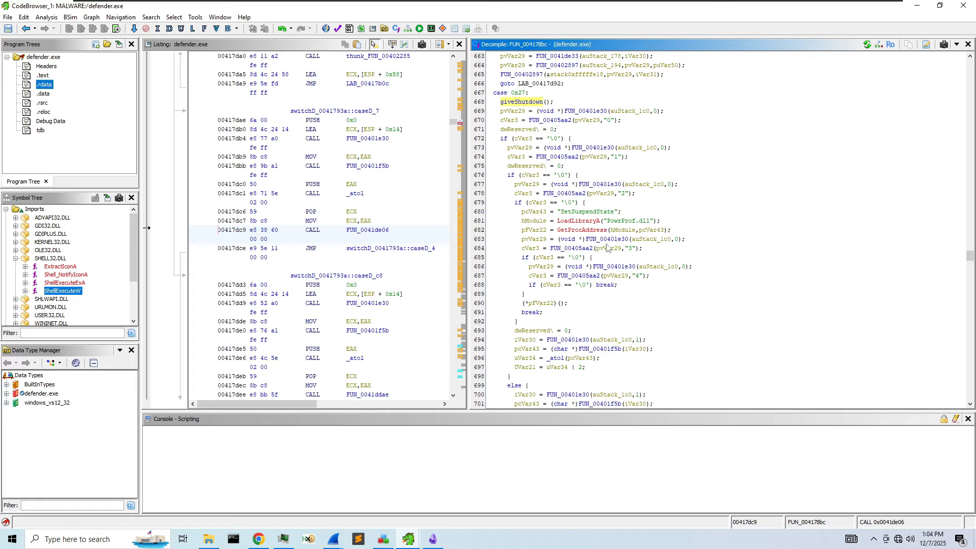
scroll(596, 276, down, 2)
scroll(604, 291, up, 3)
scroll(617, 298, down, 5)
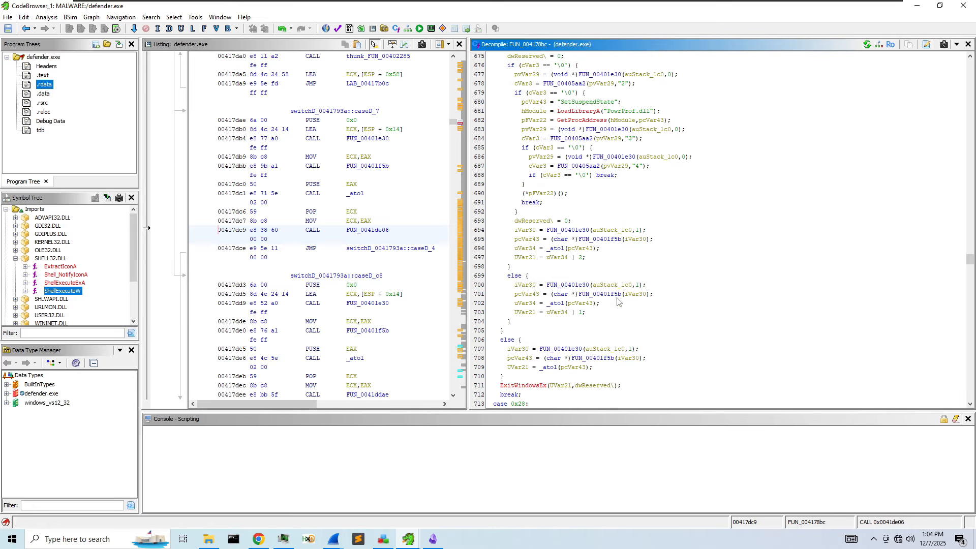
scroll(614, 313, up, 4)
scroll(569, 169, up, 4)
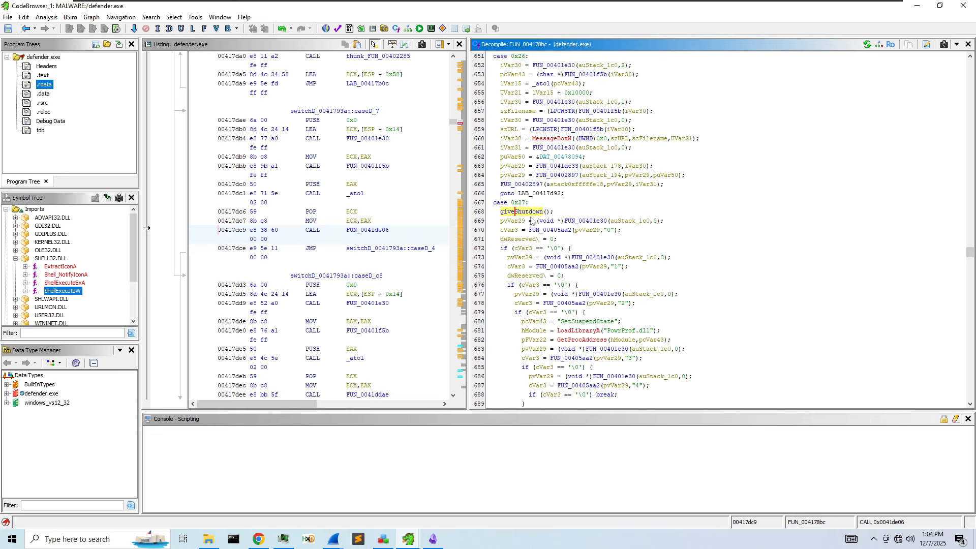
scroll(639, 231, down, 1)
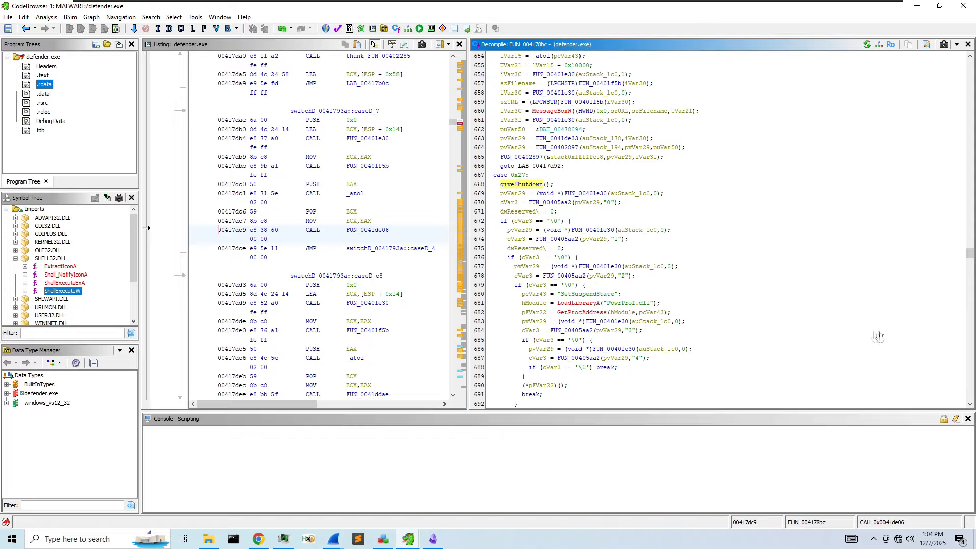
- Rename the PowrProf.dll handle hModule to hModulePowerSettings by appending PowerSettings
right_click(538, 304)
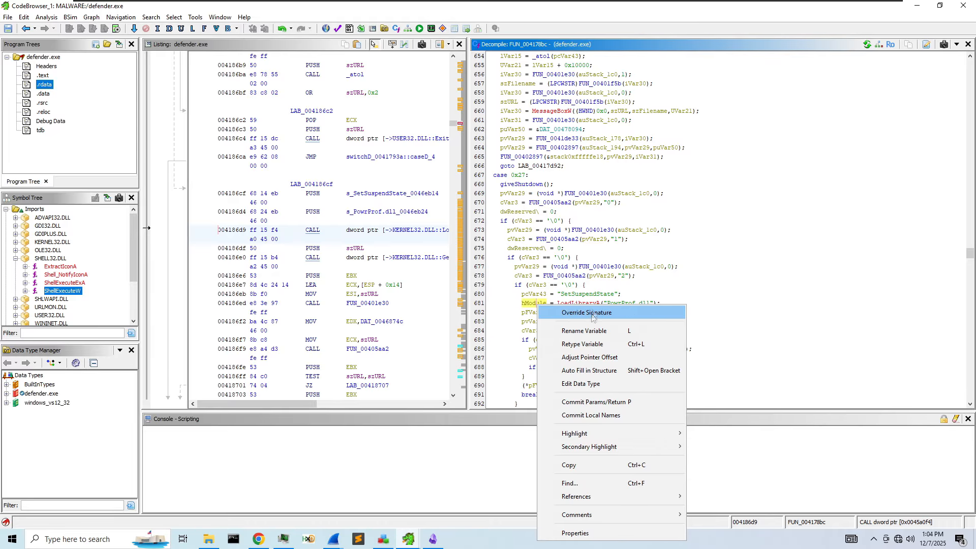
click(584, 331)
key(End)
text(Power)
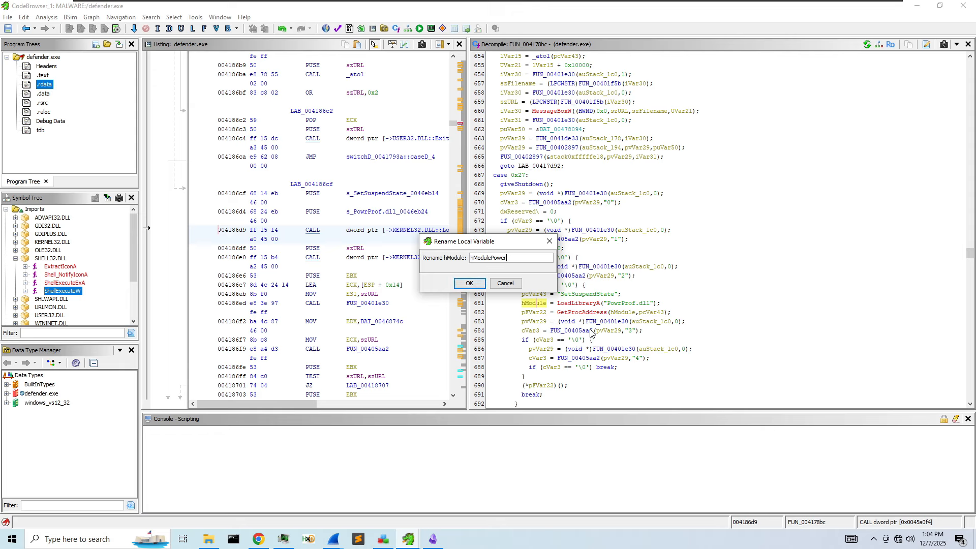
text(Settings)
key(Return)
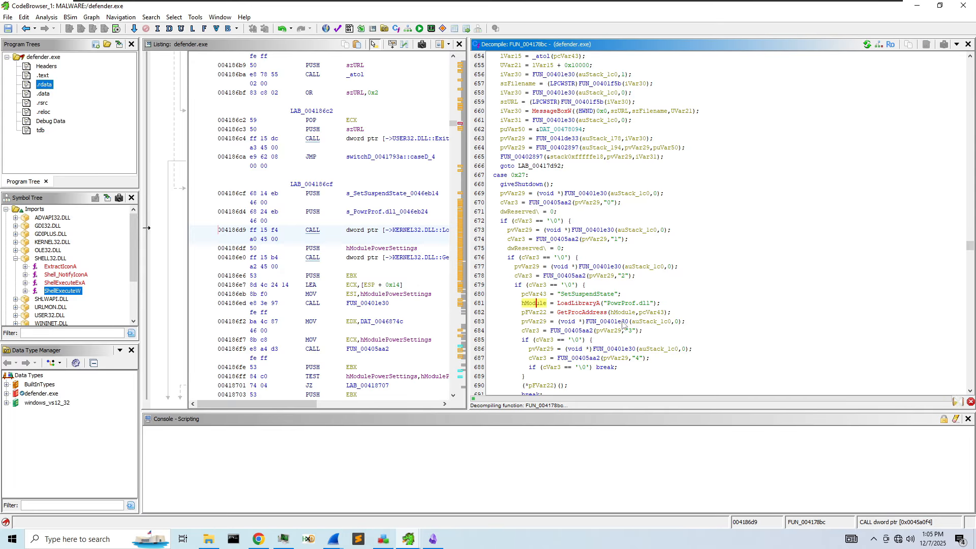
scroll(670, 287, down, 1)
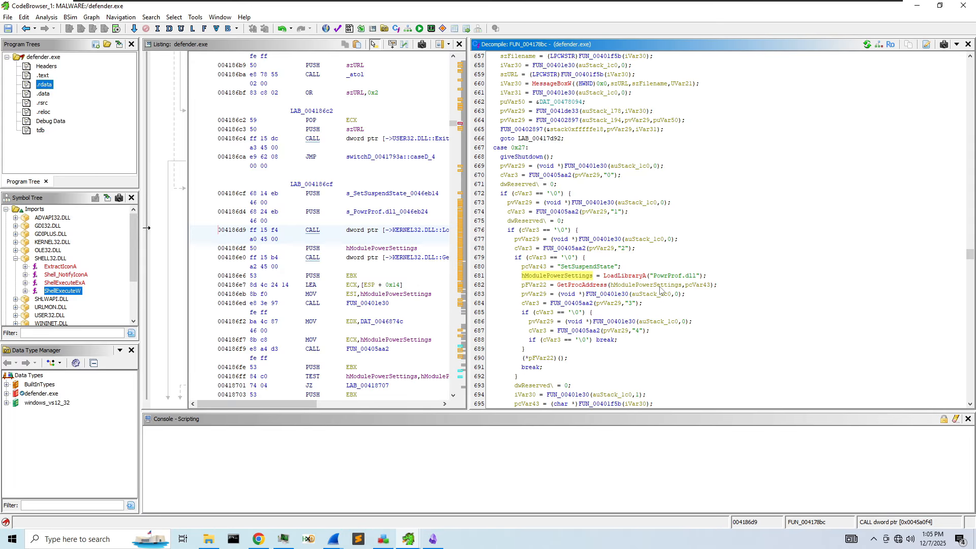
scroll(660, 290, down, 1)
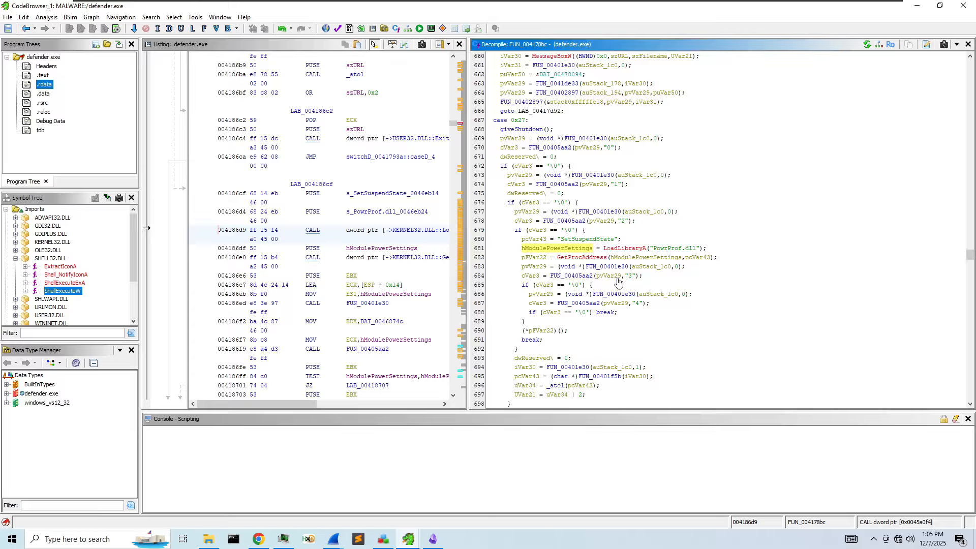
- Rename pcVar43 to functionOrdValue, replacing the draft name powerFunc
right_click(707, 258)
click(765, 285)
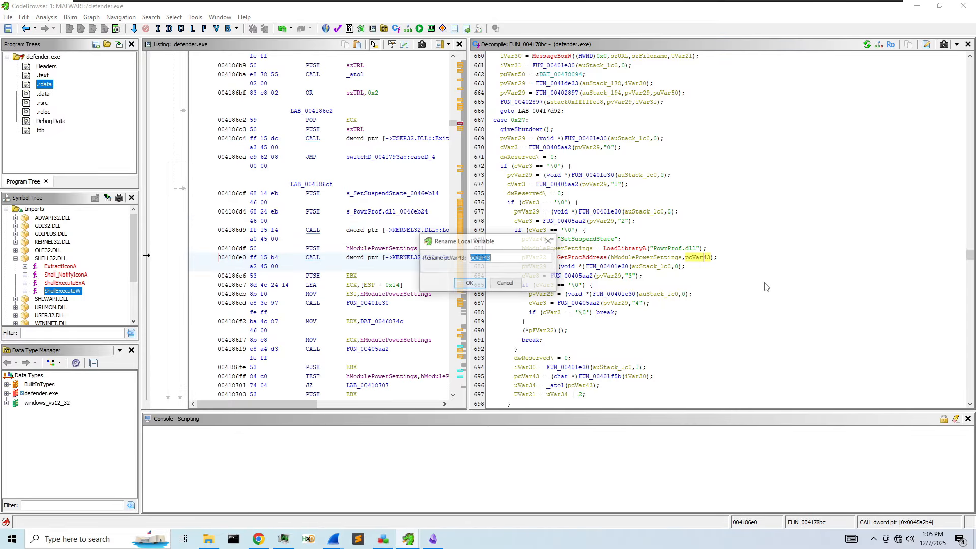
text(powerFunc)
key(ctrl+a)
key(BackSpace)
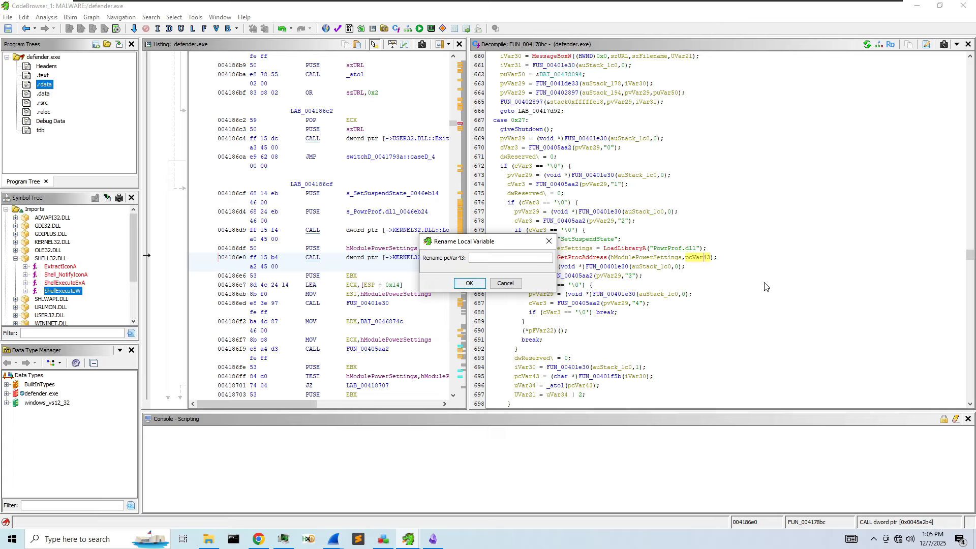
text(functionOrdValu)
key(Return)
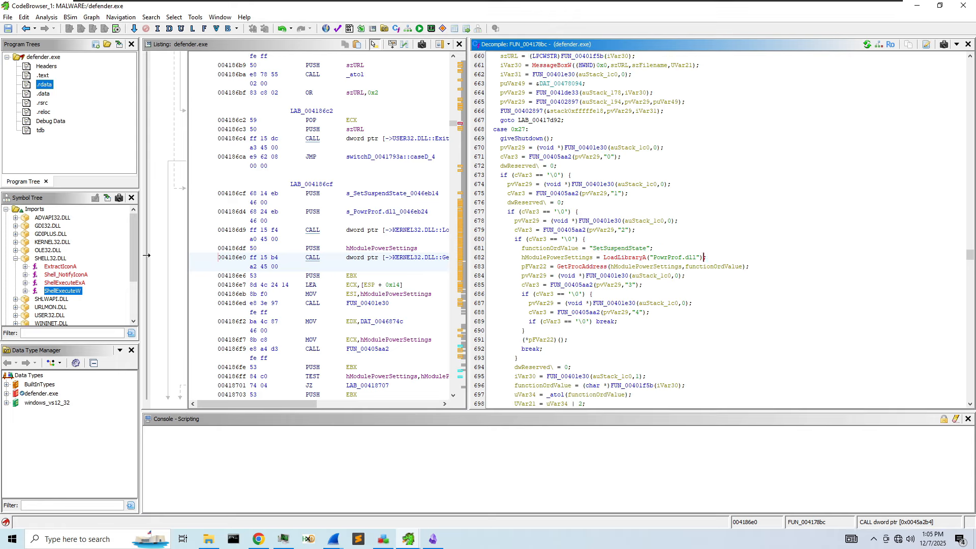
click(537, 266)
- Rename pFVar22 to functionAddress
right_click(536, 265)
click(584, 300)
text(function)
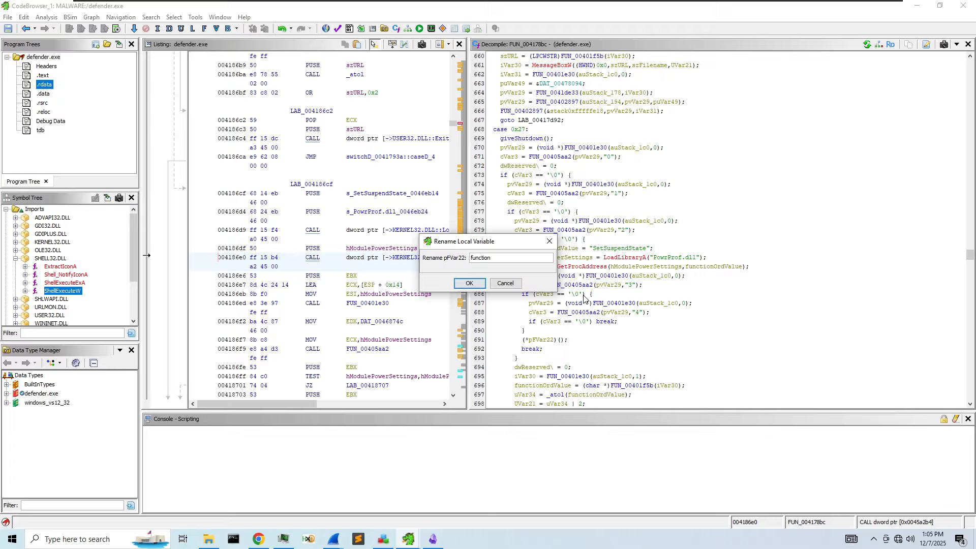
text(Adr)
key(BackSpace)
text(dress)
key(Return)
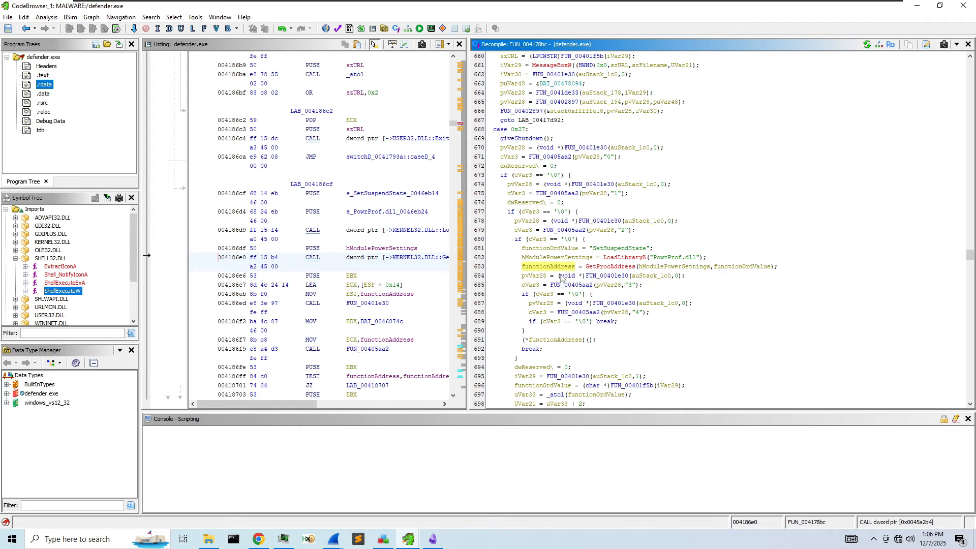
- Inspect the functionAddress call and the SetSuspendState string passed to GetProcAddress
click(547, 339)
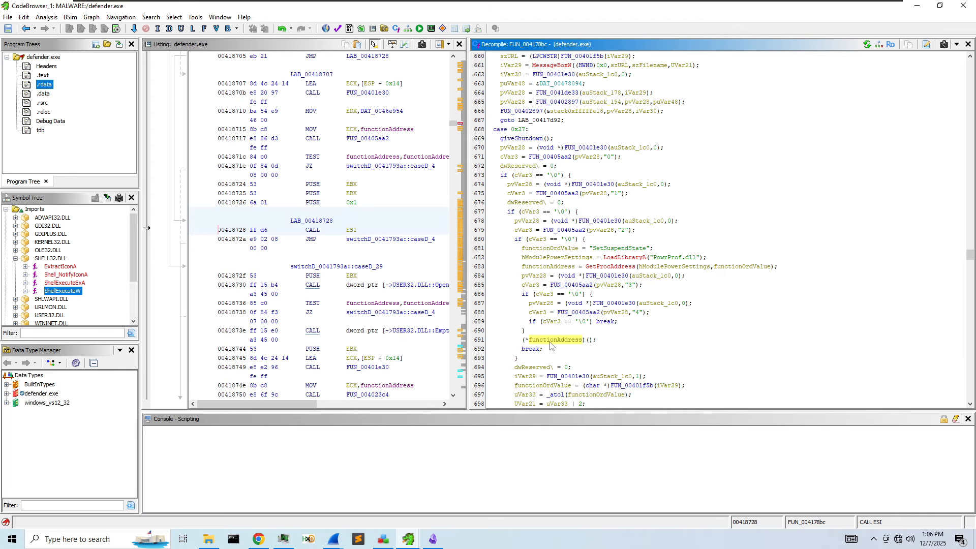
click(749, 267)
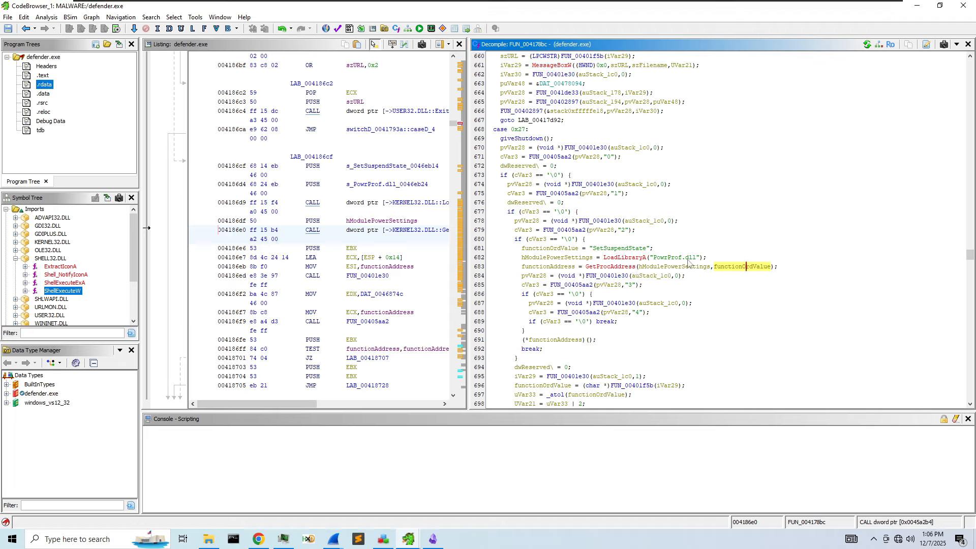
click(578, 250)
click(618, 250)
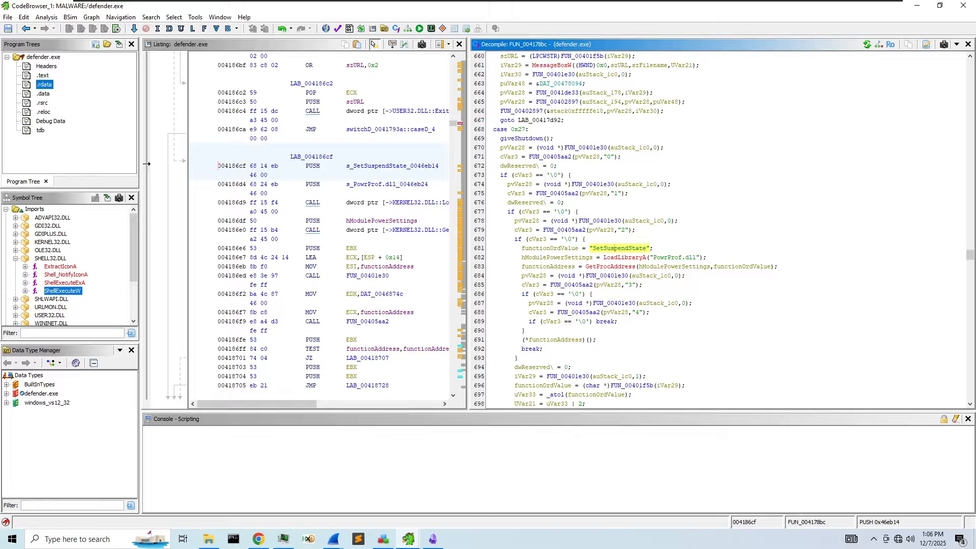
- Rename functionAddress to SetSuspendState
click(550, 341)
right_click(550, 344)
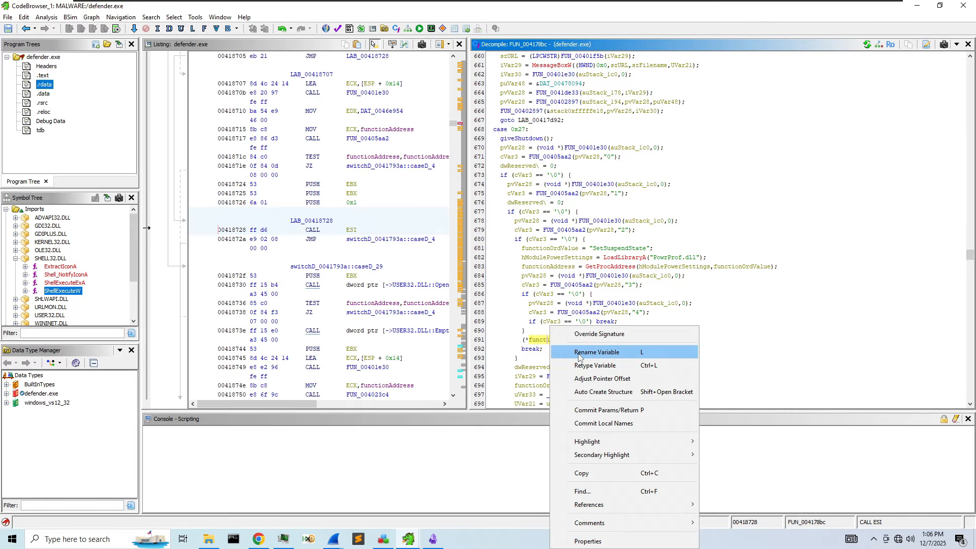
click(580, 354)
text(SetSuspen)
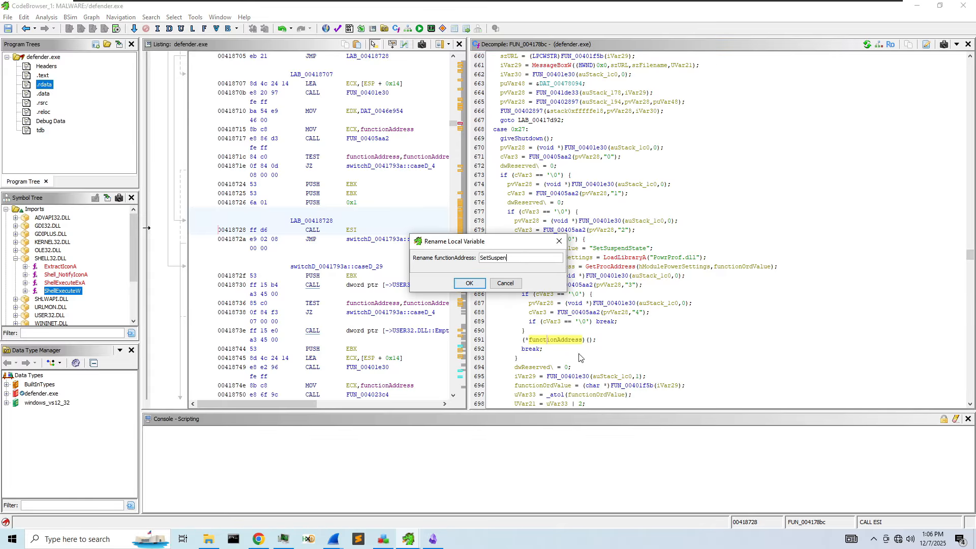
text(dState)
key(Return)
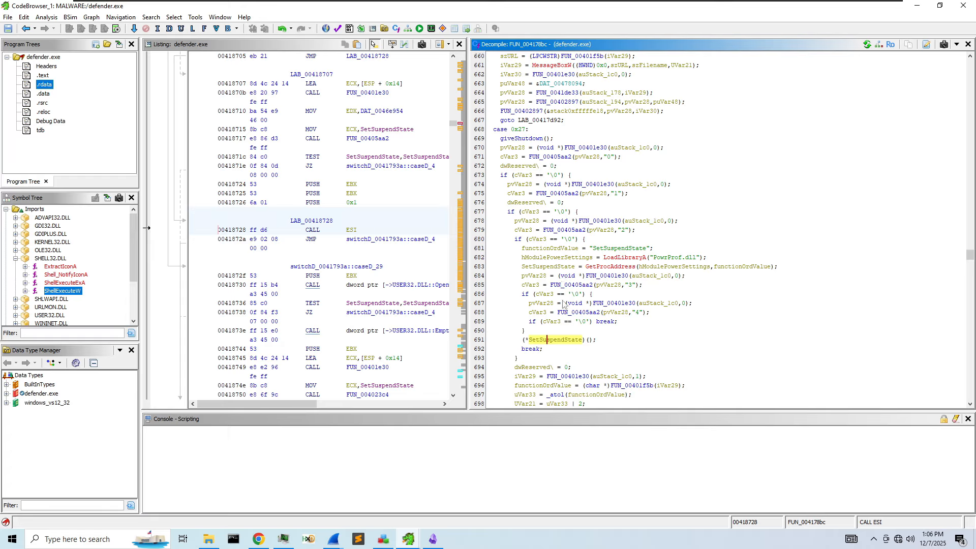
- Rename the SetSuspendState function-pointer variable to Shutdown
scroll(638, 323, down, 2)
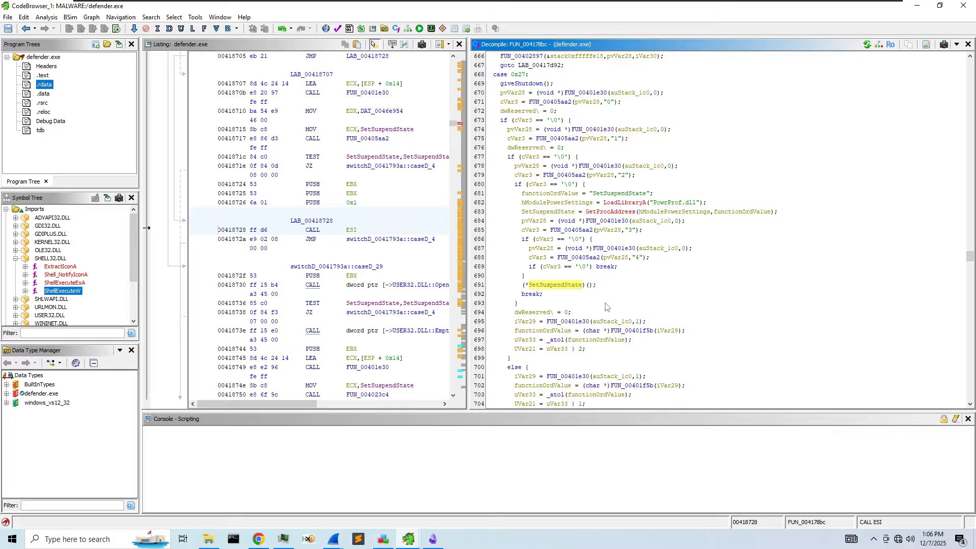
right_click(556, 286)
click(579, 307)
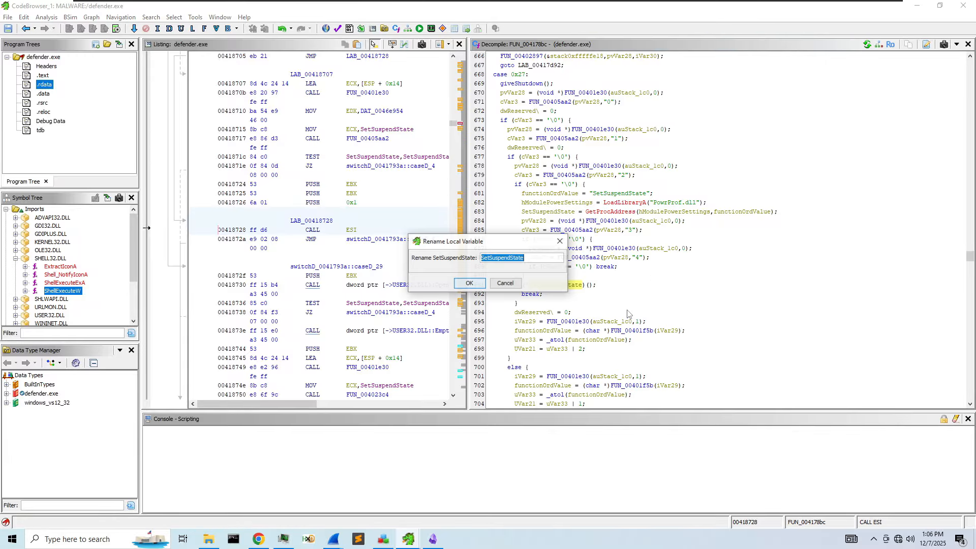
text(SAh)
key(BackSpace)
text(hutdown)
key(Return)
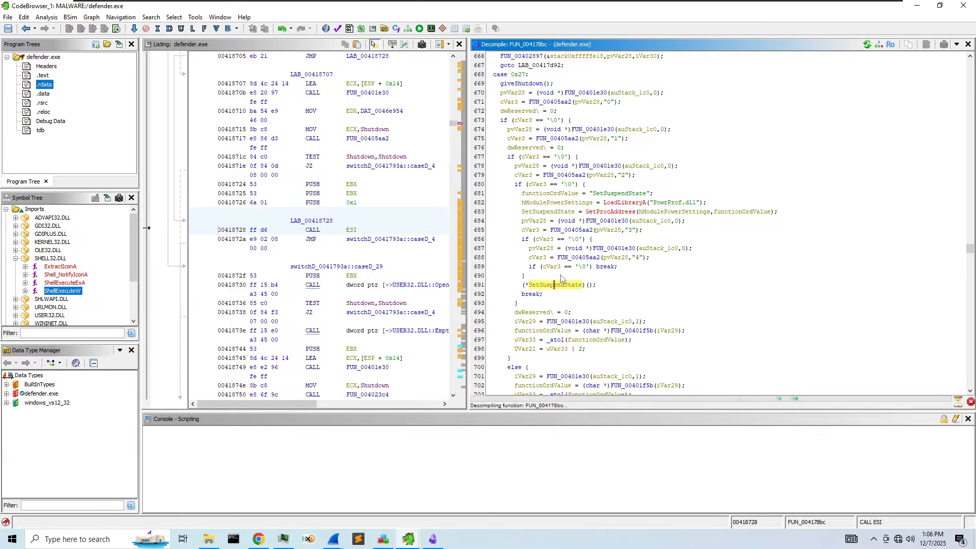
scroll(573, 222, up, 2)
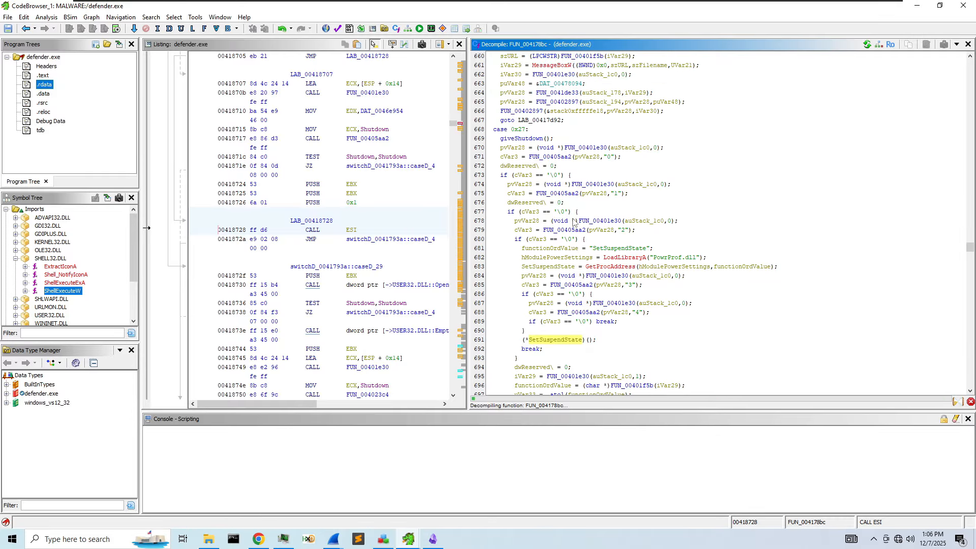
- Review the renamed case 0x27 shutdown branch, dismissing the case label's context menu
scroll(590, 333, down, 5)
scroll(586, 328, down, 2)
scroll(591, 333, up, 4)
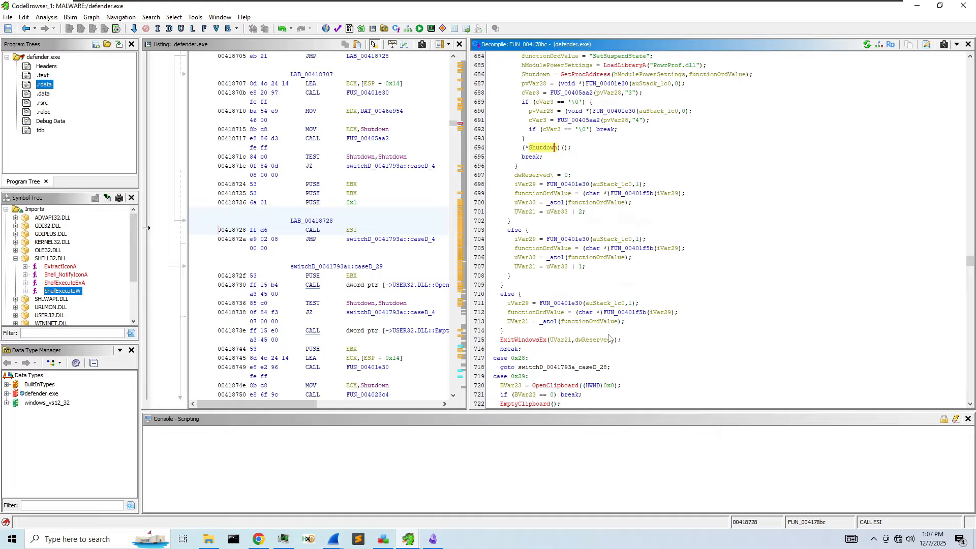
scroll(617, 214, up, 1)
scroll(608, 199, up, 4)
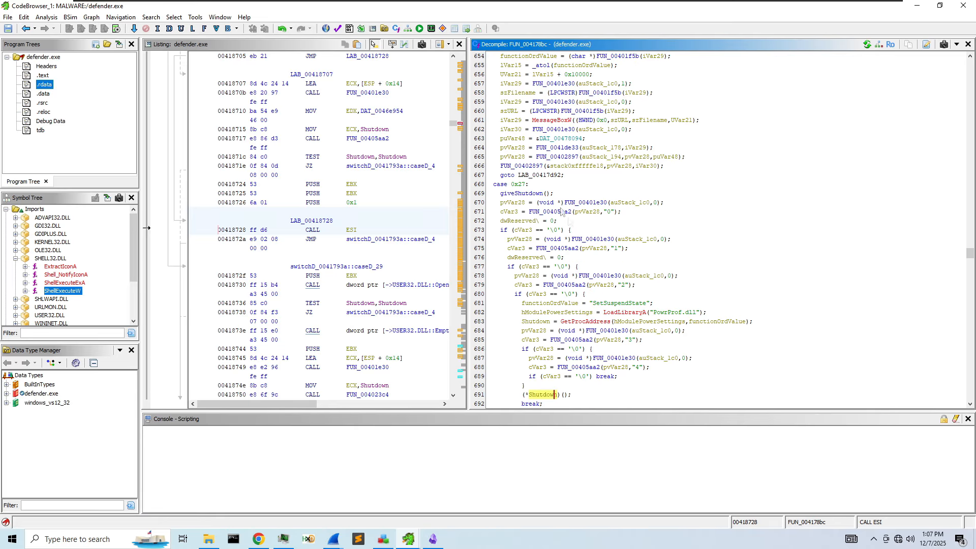
scroll(562, 212, up, 2)
click(518, 239)
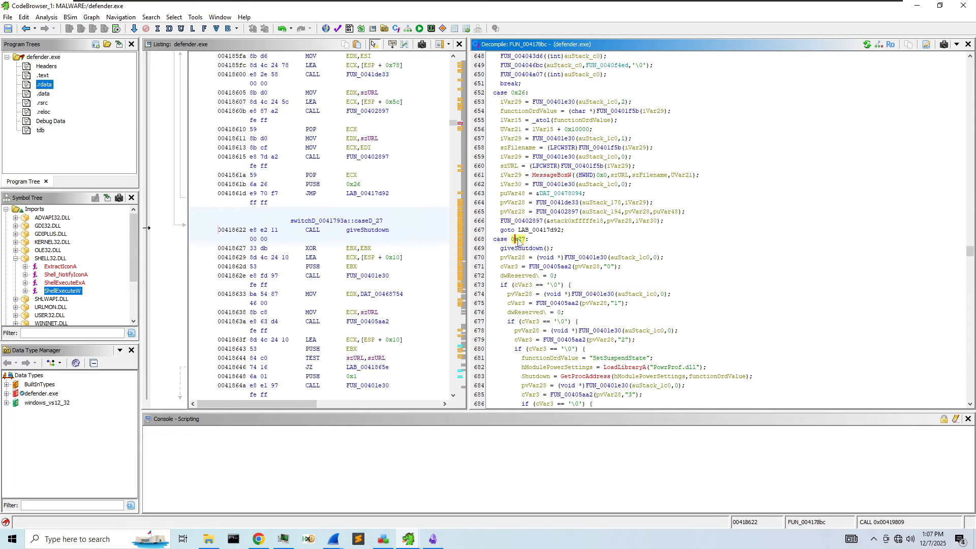
right_click(517, 239)
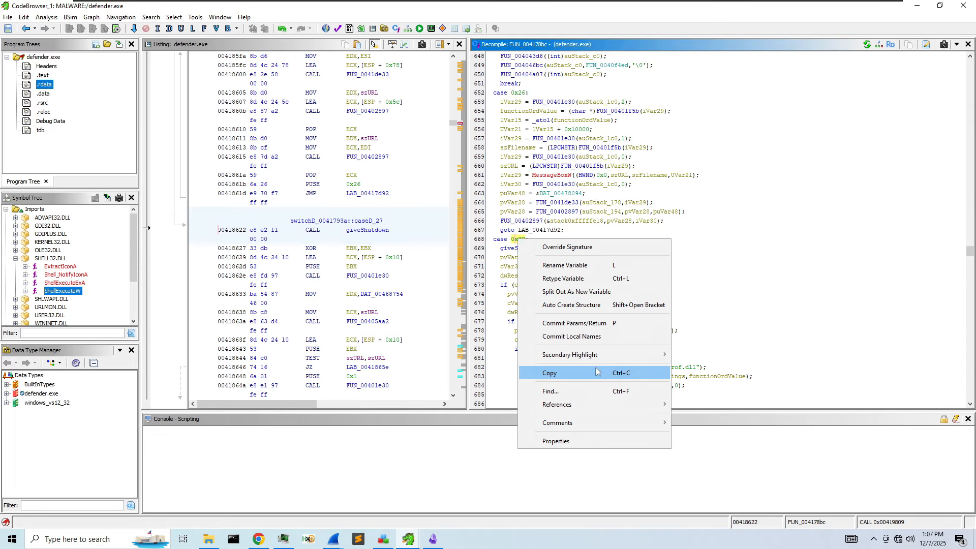
click(521, 221)
- Scroll past ExitWindowsEx to case 0x29's OpenClipboard clipboard code
scroll(576, 316, down, 3)
scroll(576, 316, down, 6)
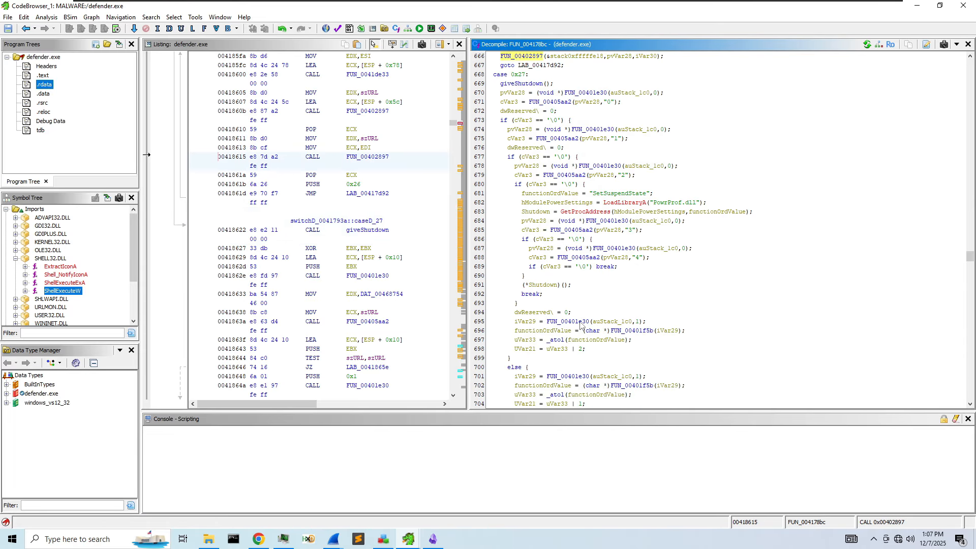
scroll(580, 324, down, 4)
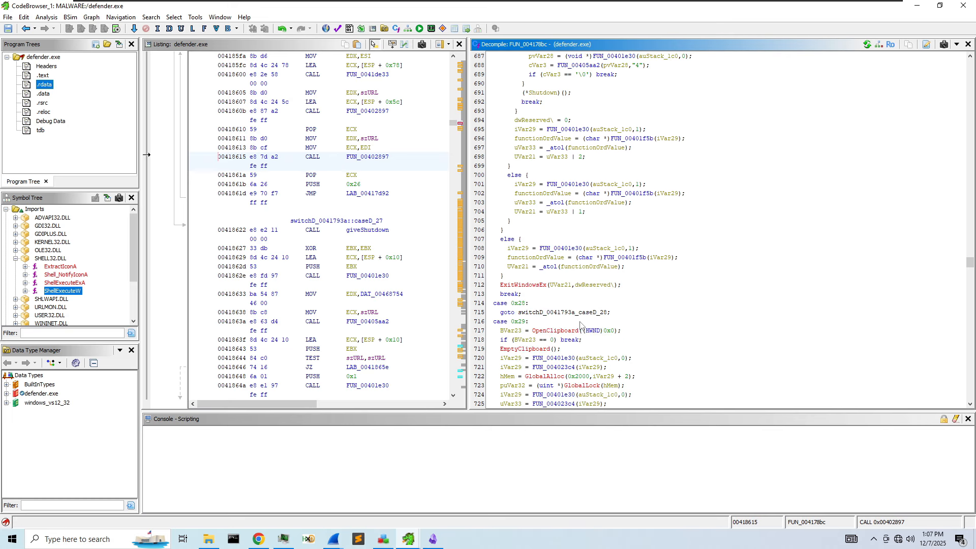
scroll(586, 306, down, 2)
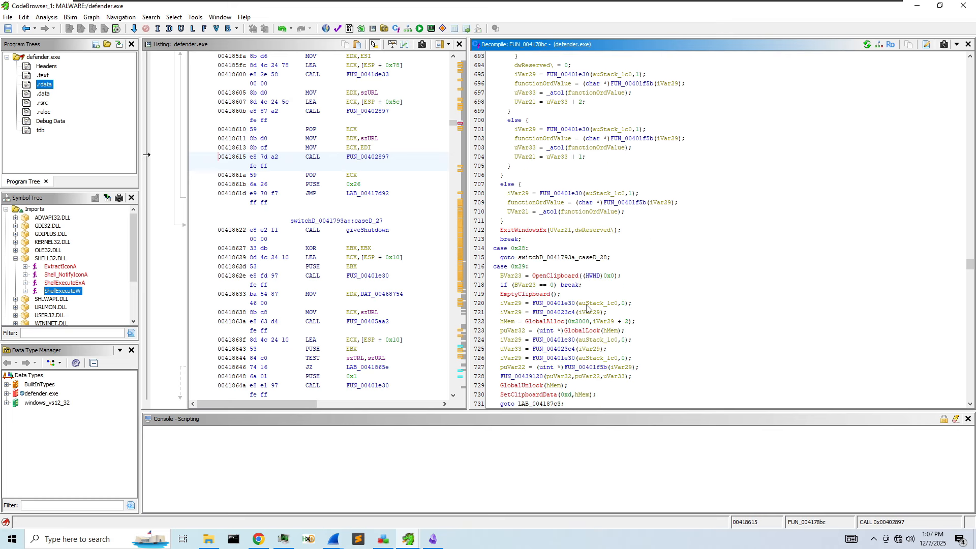
scroll(550, 284, up, 9)
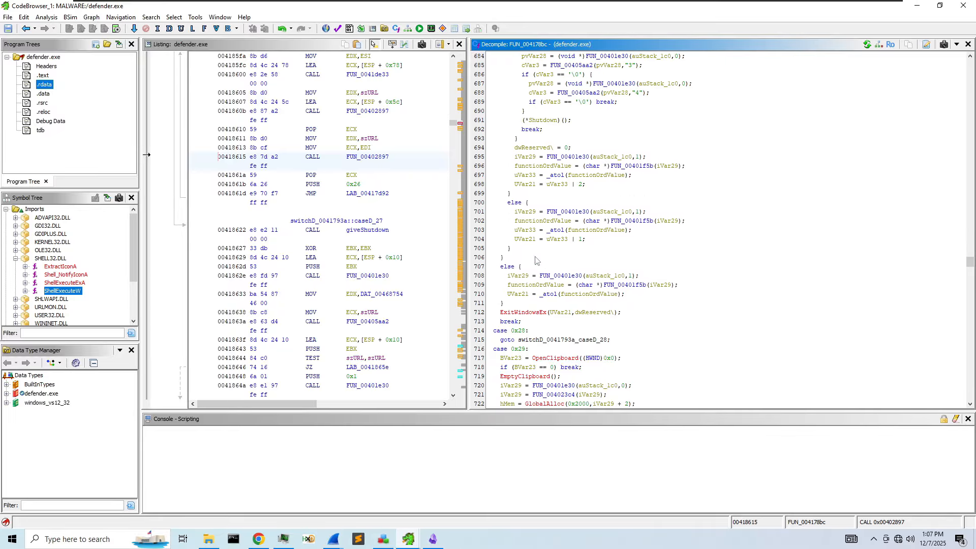
scroll(549, 290, up, 1)
scroll(577, 302, down, 2)
scroll(569, 299, down, 5)
scroll(564, 299, down, 4)
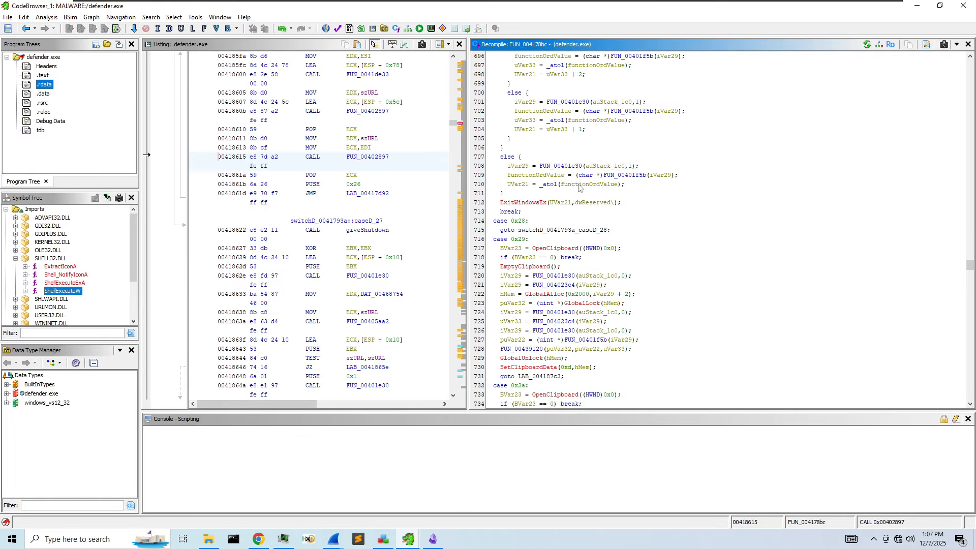
scroll(565, 240, down, 1)
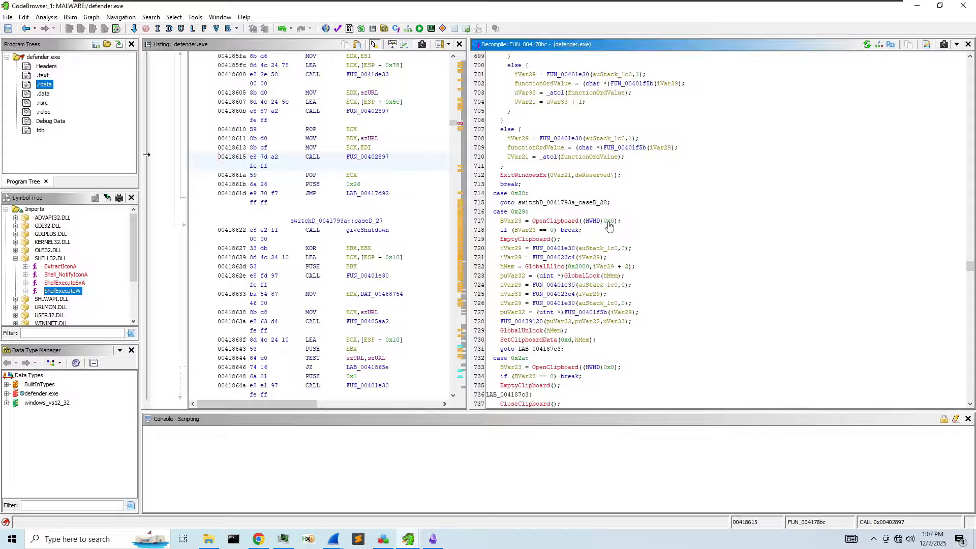
- Commit local names, then add pre-comment "NULL -> Opens Clipboard Associated with Current Task" on OpenClipboard
right_click(595, 222)
click(683, 288)
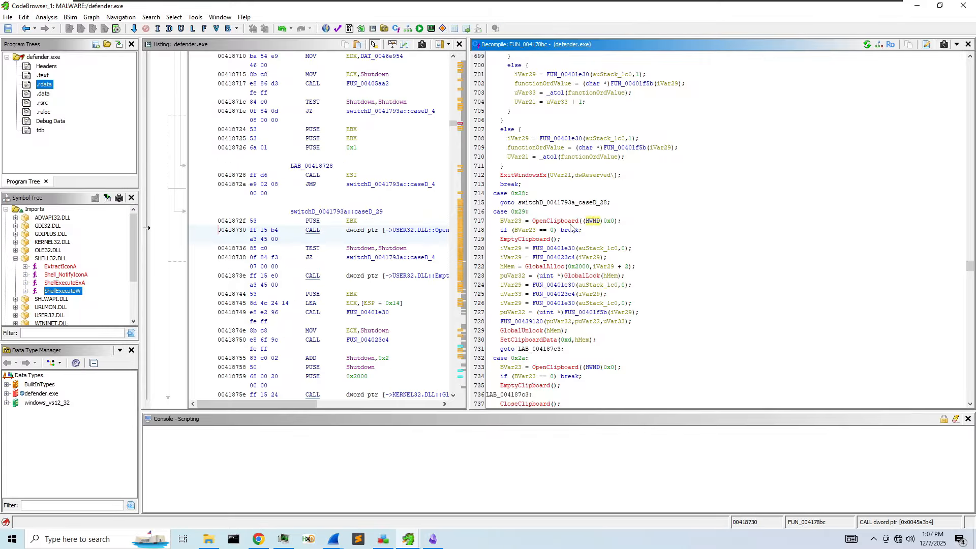
right_click(644, 226)
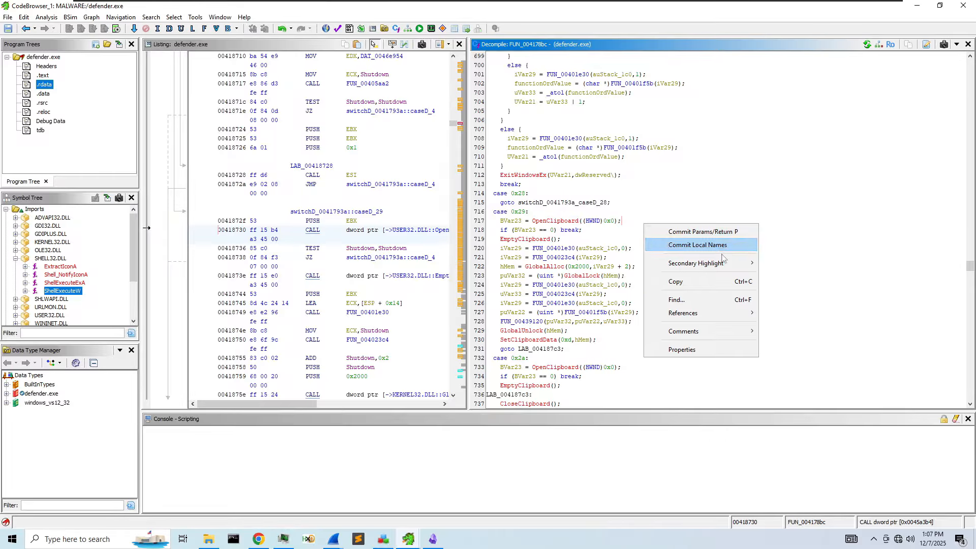
mouse_move(701, 333)
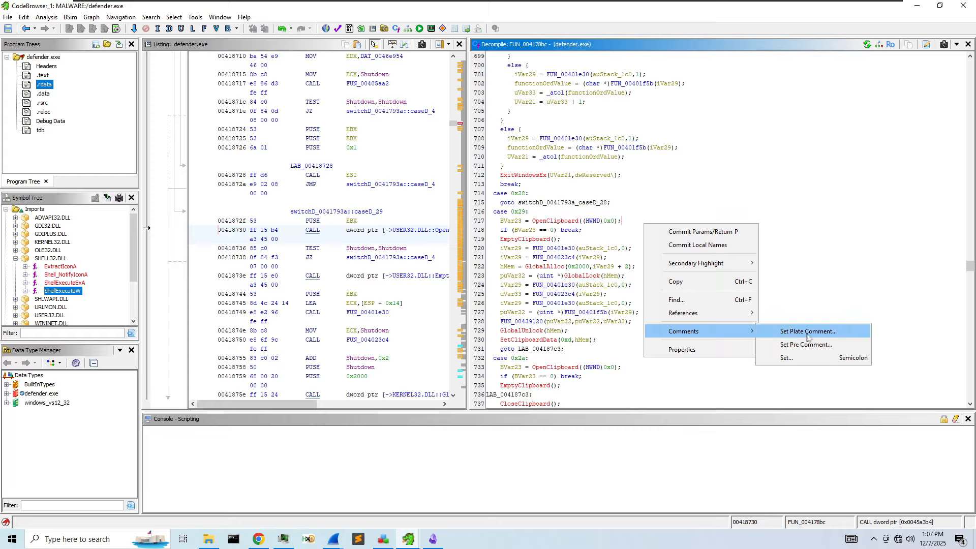
click(821, 350)
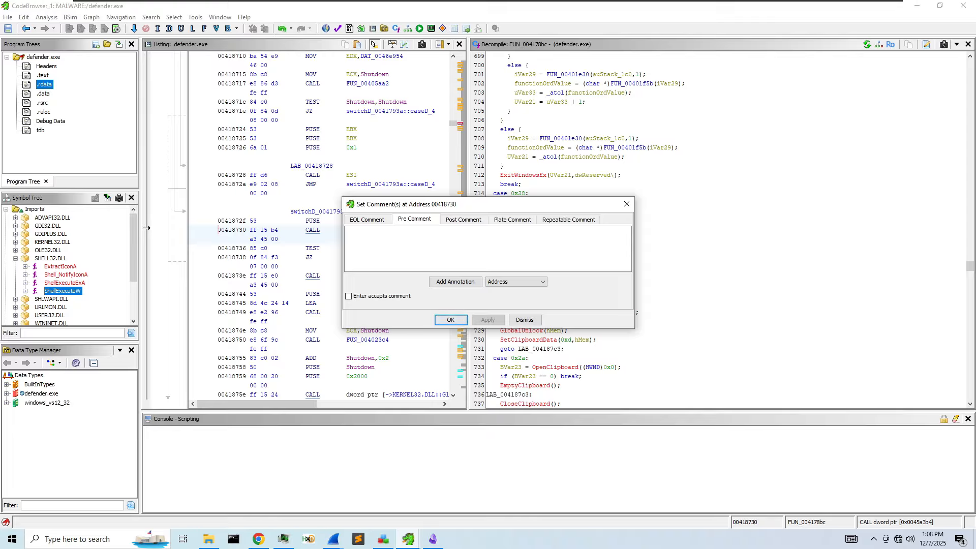
text(NULL -> Openms)
key(BackSpace)
key(BackSpace)
key(BackSpace)
text(s Clipboar)
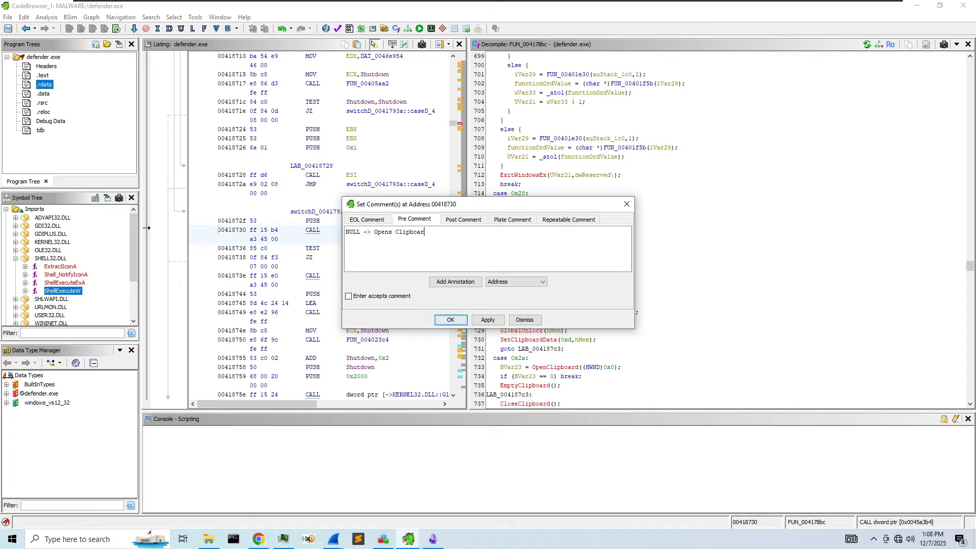
text(d Associated with Current Task)
key(Return)
click(485, 322)
click(523, 321)
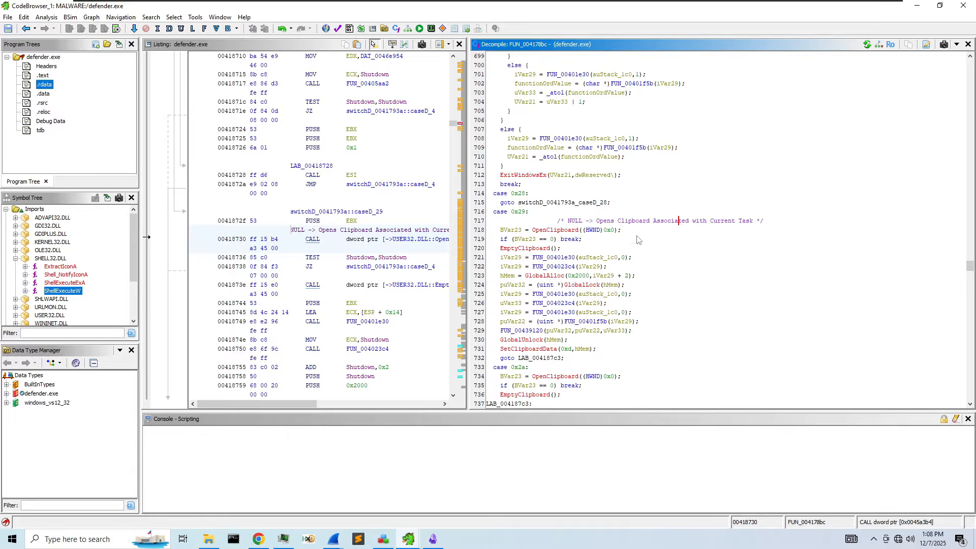
- Rename the OpenClipboard result variable BVar23 to bResult
mouse_move(529, 243)
right_click(508, 229)
click(535, 259)
text(resul)
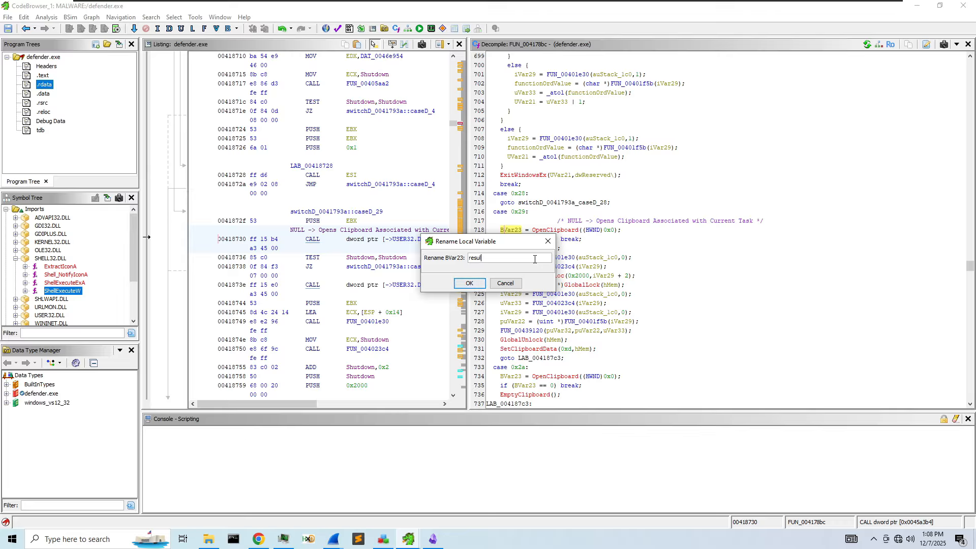
key(ctrl+a)
key(BackSpace)
text(bResult)
key(Return)
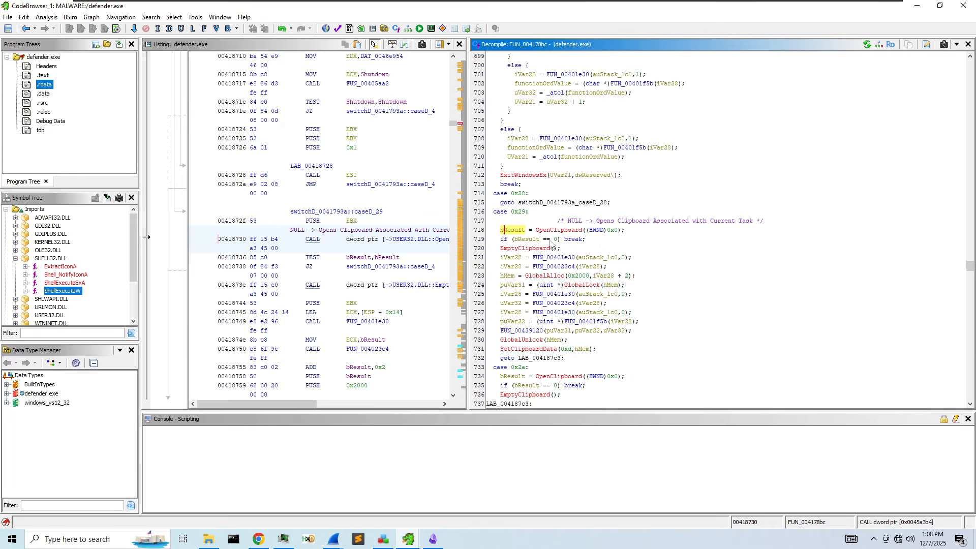
- Locate the SetClipboardData call at 004187a6, briefly pasting the ip-api URL into a Command Prompt
scroll(615, 260, down, 1)
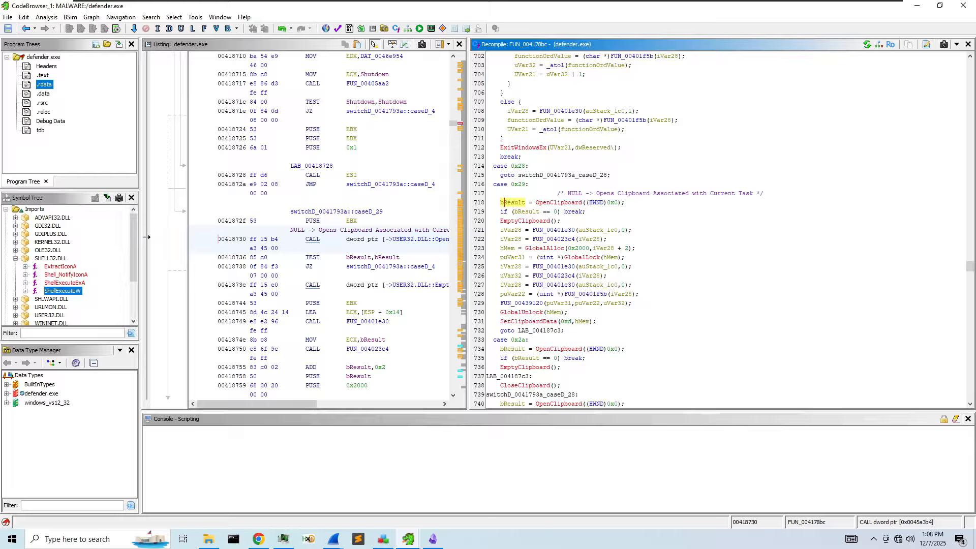
scroll(585, 218, down, 1)
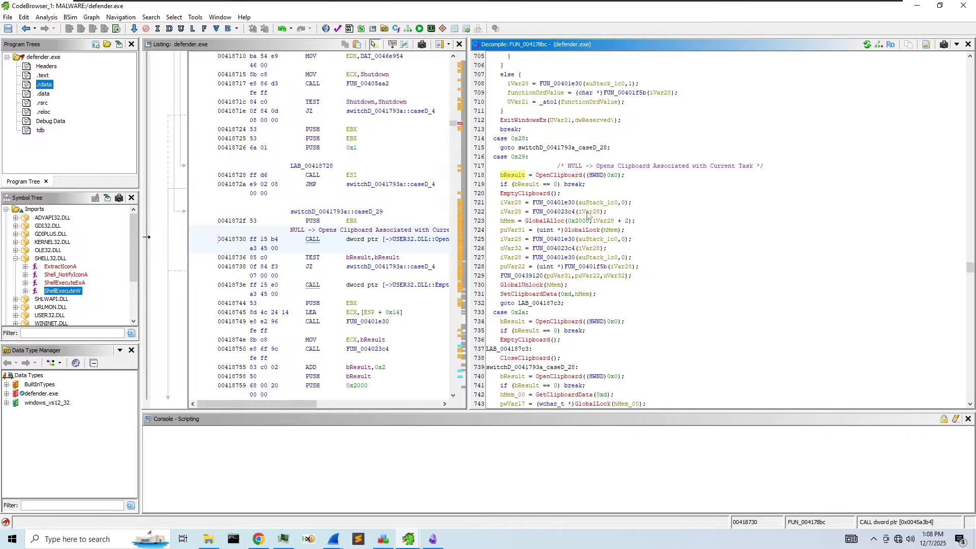
scroll(532, 213, down, 1)
scroll(557, 226, down, 1)
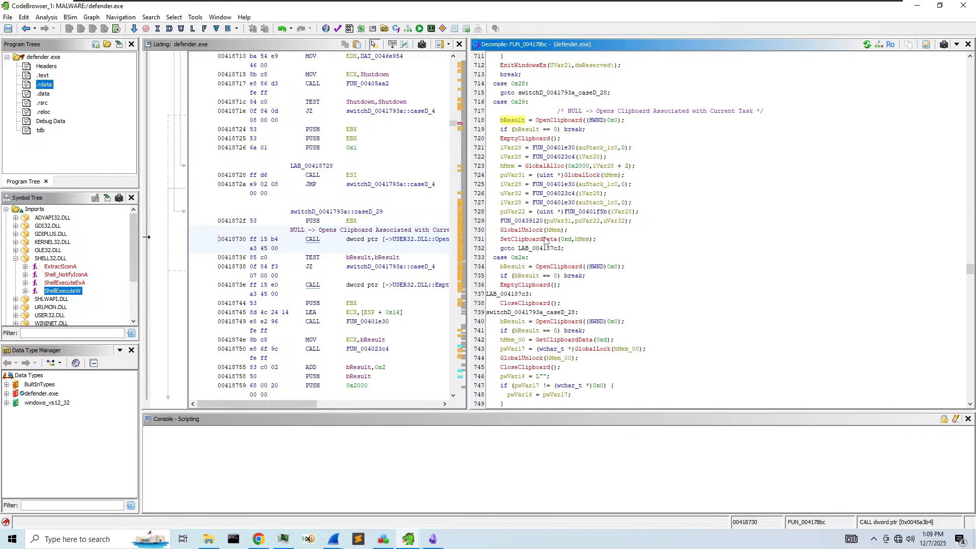
click(544, 240)
click(233, 540)
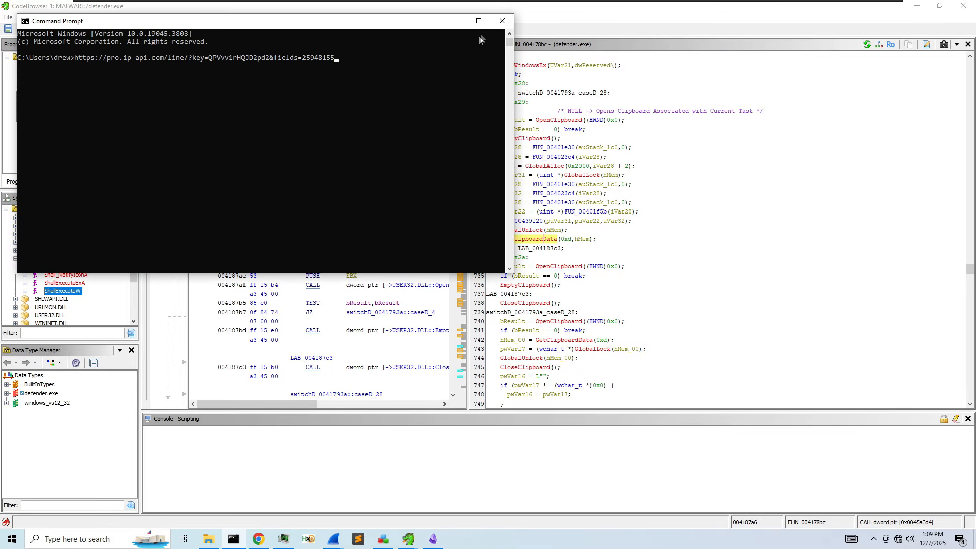
click(502, 20)
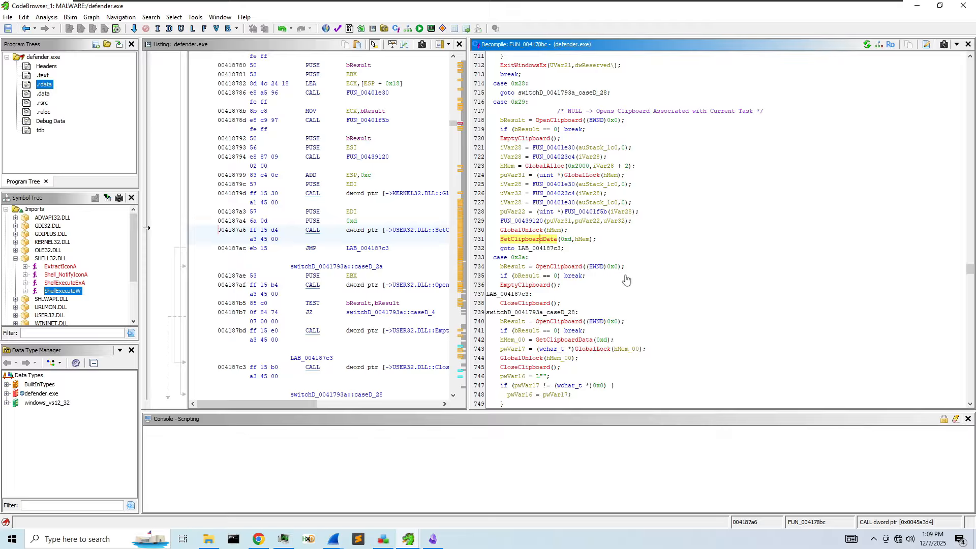
- Rename SetClipboardData's hMem argument to clipboardData, then review the surrounding code
click(584, 239)
right_click(587, 238)
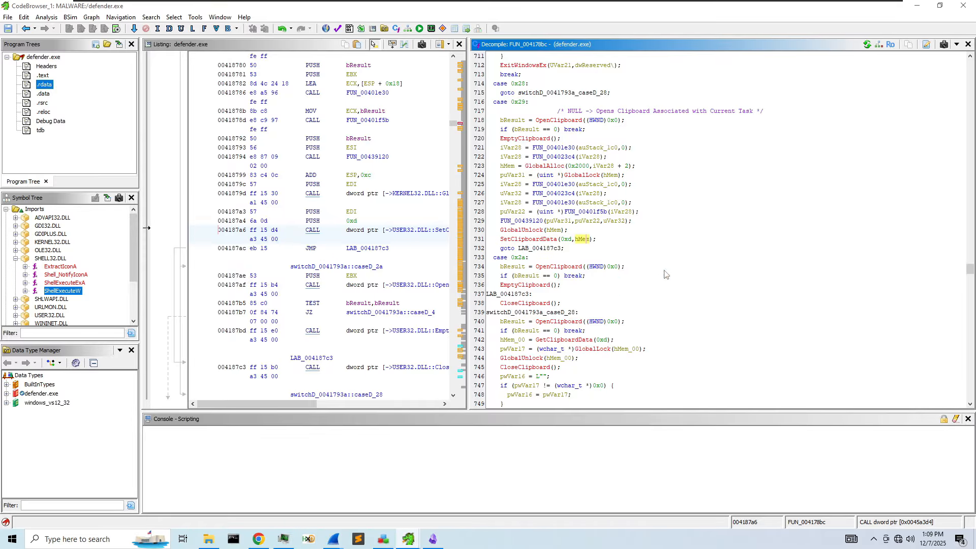
click(653, 266)
text(clipb)
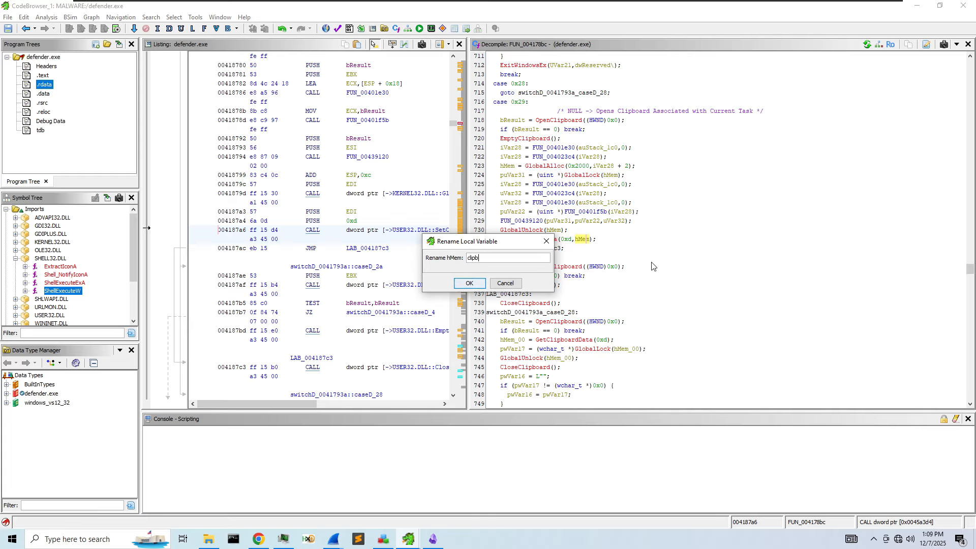
text(oardData)
key(Return)
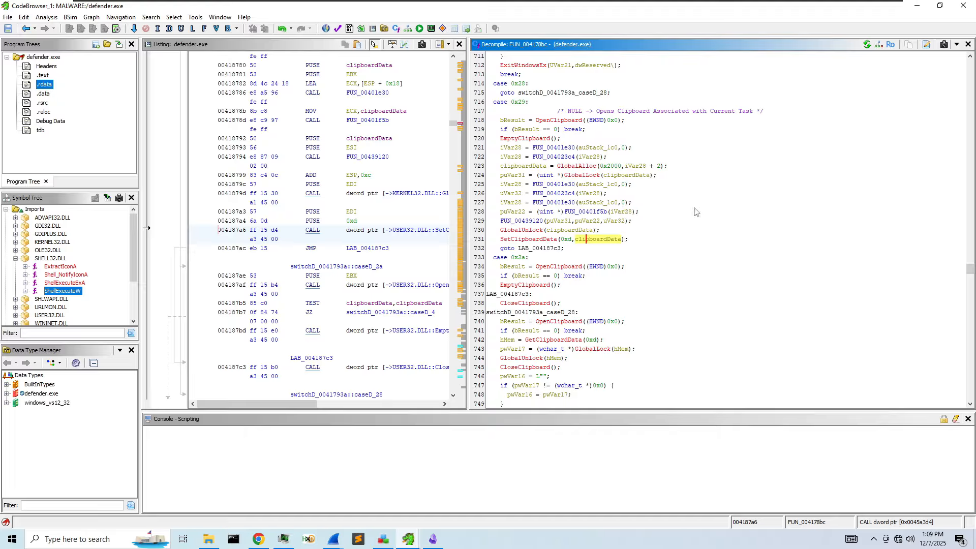
scroll(665, 228, down, 1)
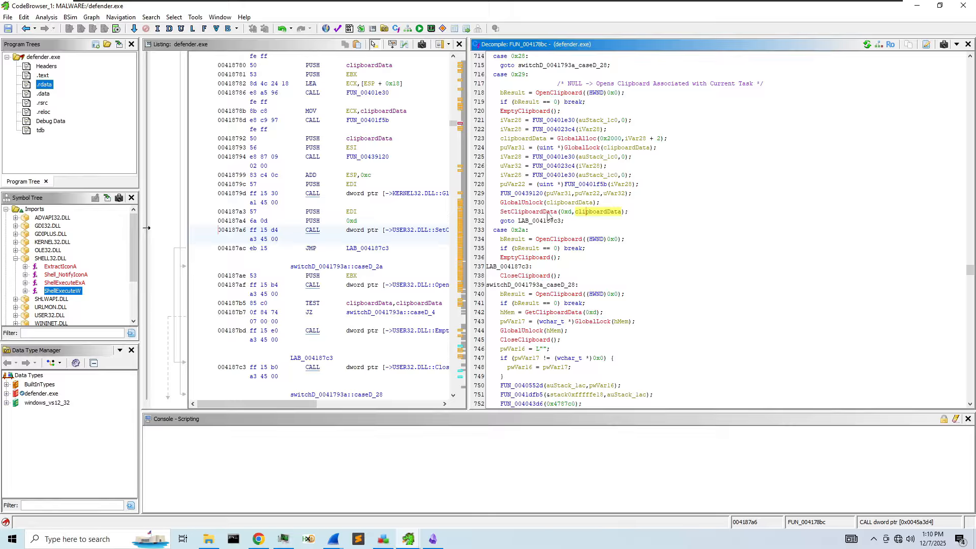
mouse_move(532, 208)
scroll(579, 148, up, 1)
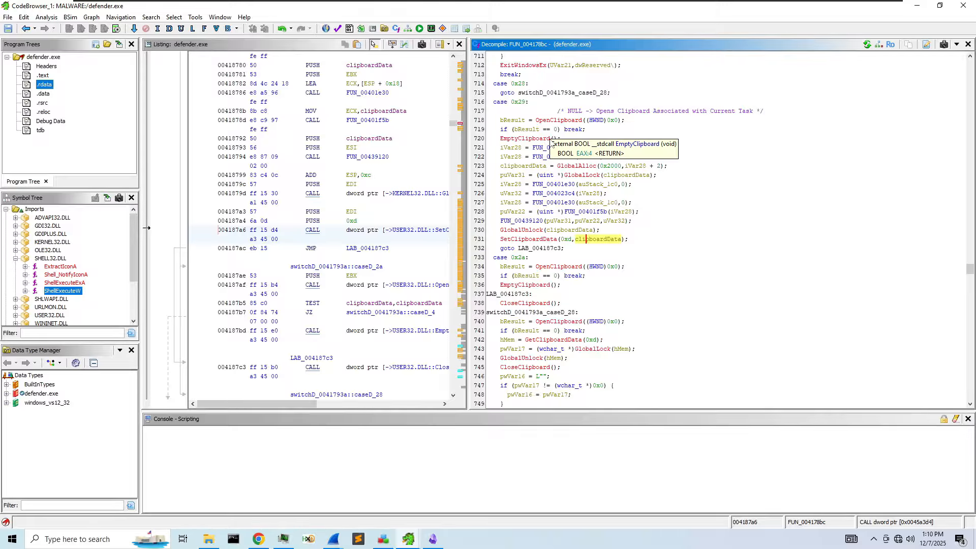
mouse_move(613, 171)
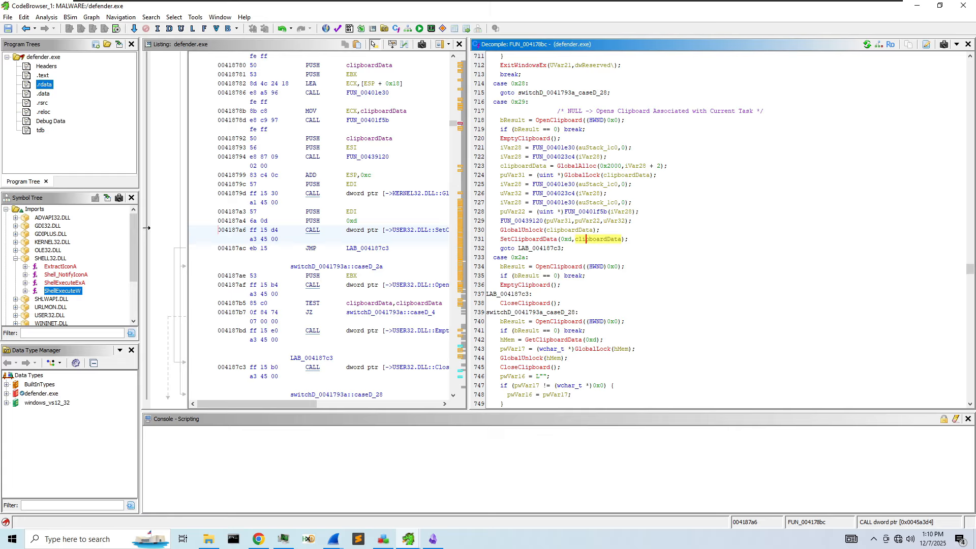
- Rename GlobalAlloc's size variable iVar28 to byteSize, then check the auStack_1c0 reference
click(636, 166)
right_click(636, 166)
click(691, 188)
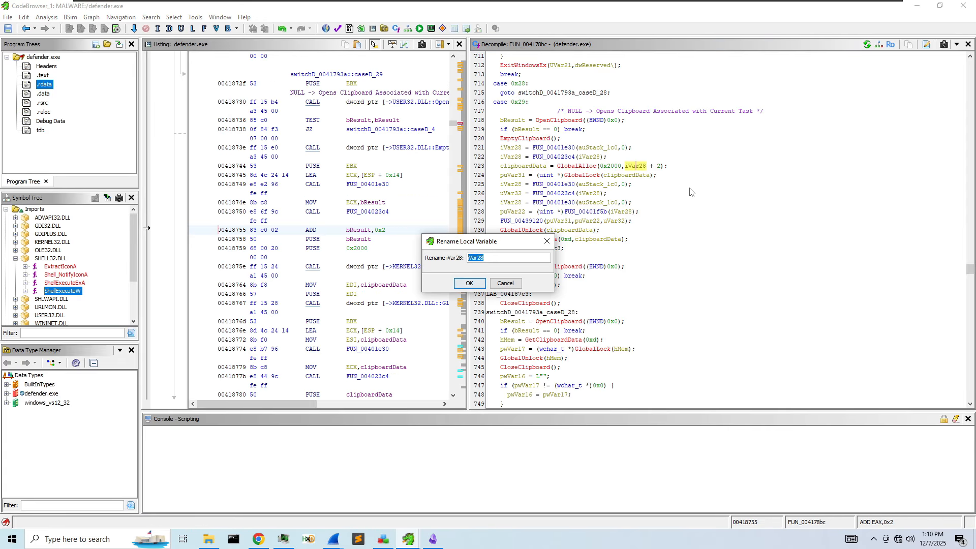
text(sizeOfBy)
key(BackSpace)
key(BackSpace)
key(BackSpace)
key(BackSpace)
key(BackSpace)
key(BackSpace)
key(BackSpace)
text(byteSize)
key(Return)
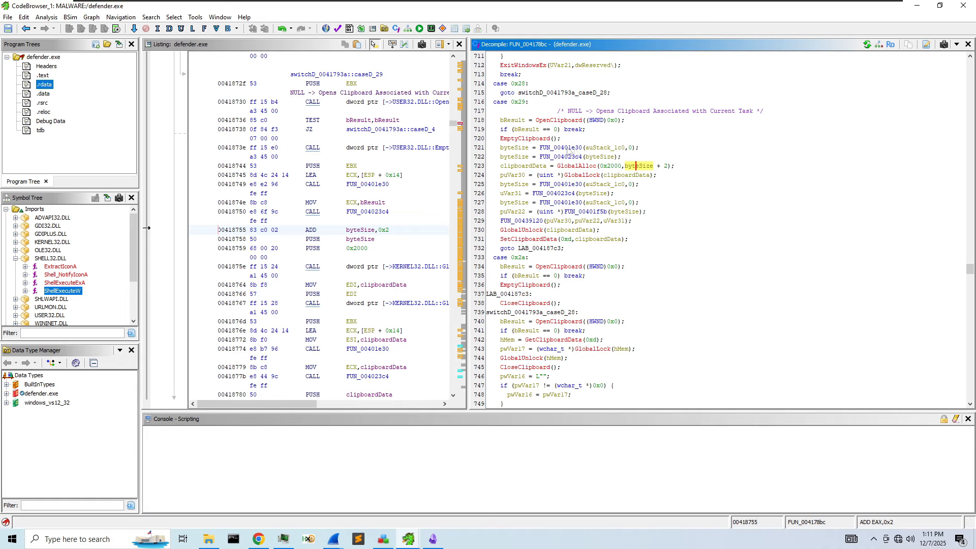
click(598, 186)
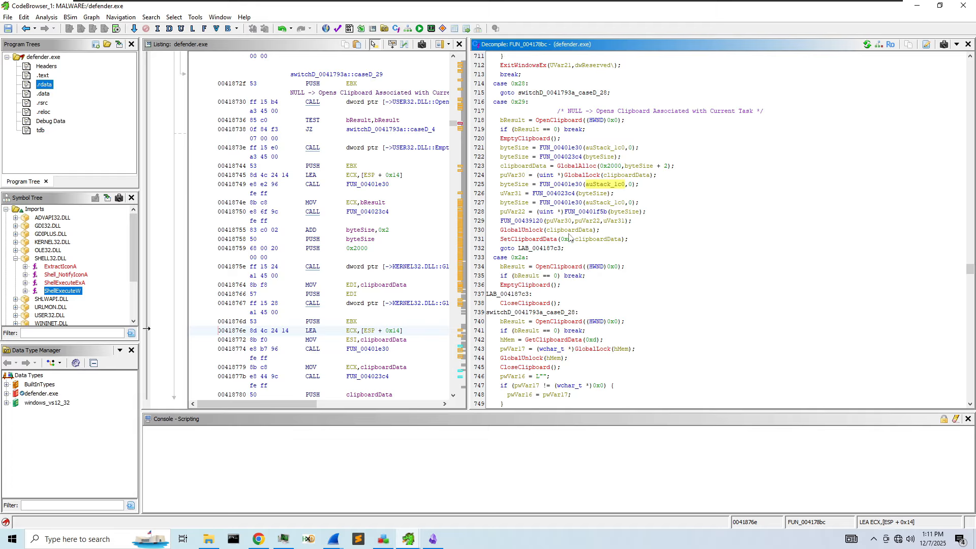
scroll(563, 276, down, 3)
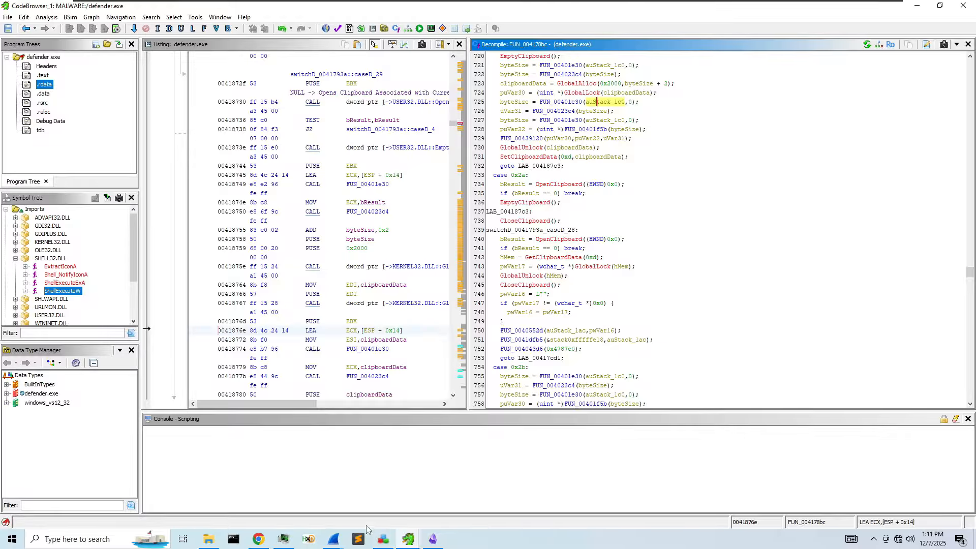
click(334, 539)
click(347, 514)
scroll(529, 244, down, 4)
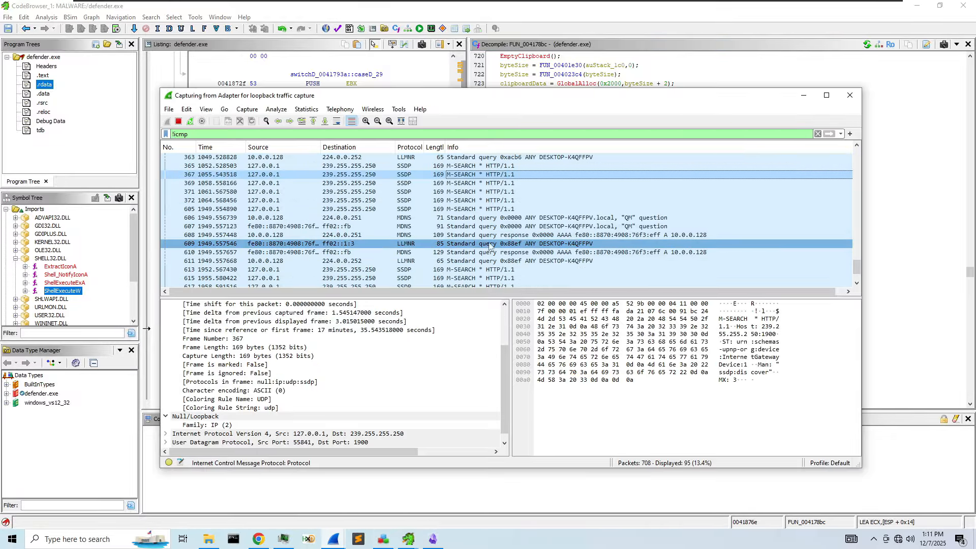
scroll(639, 261, up, 9)
scroll(639, 261, up, 4)
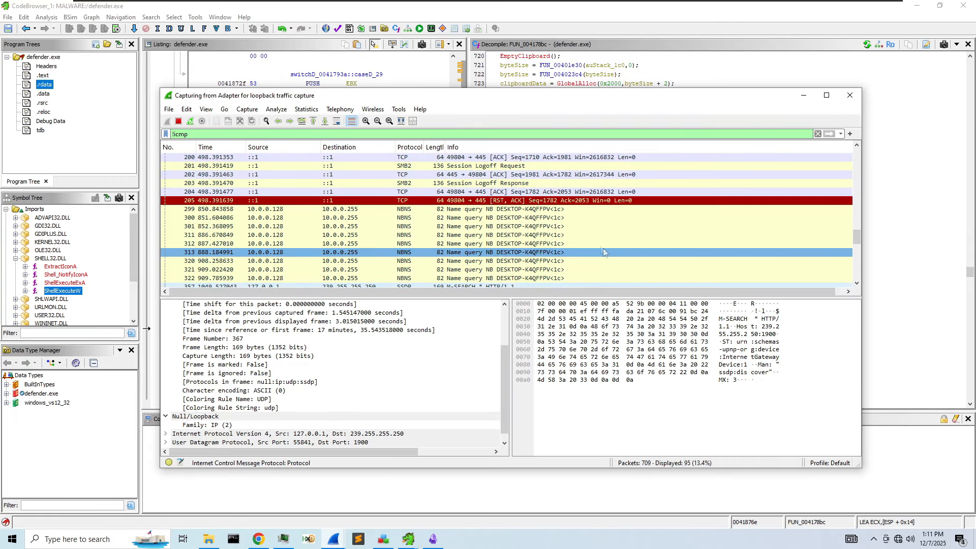
click(804, 95)
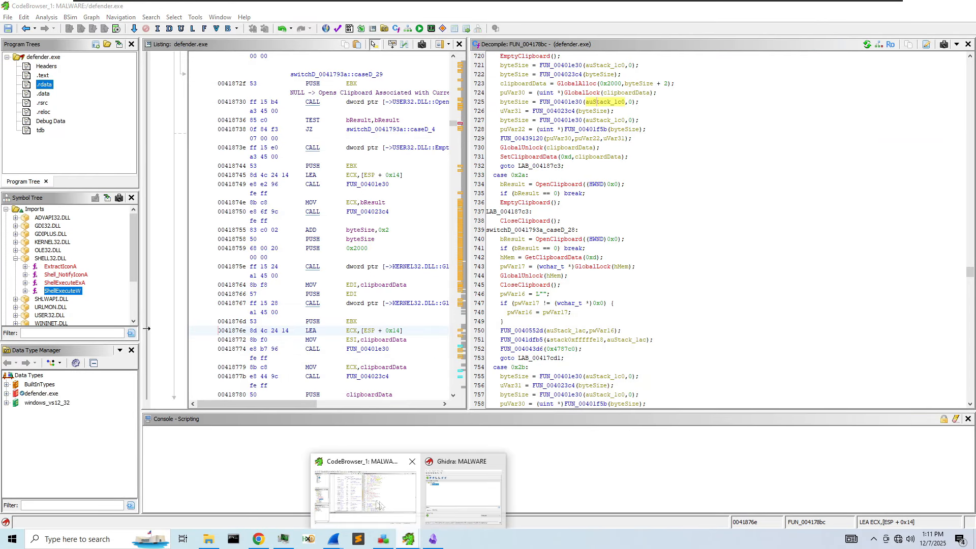
click(295, 508)
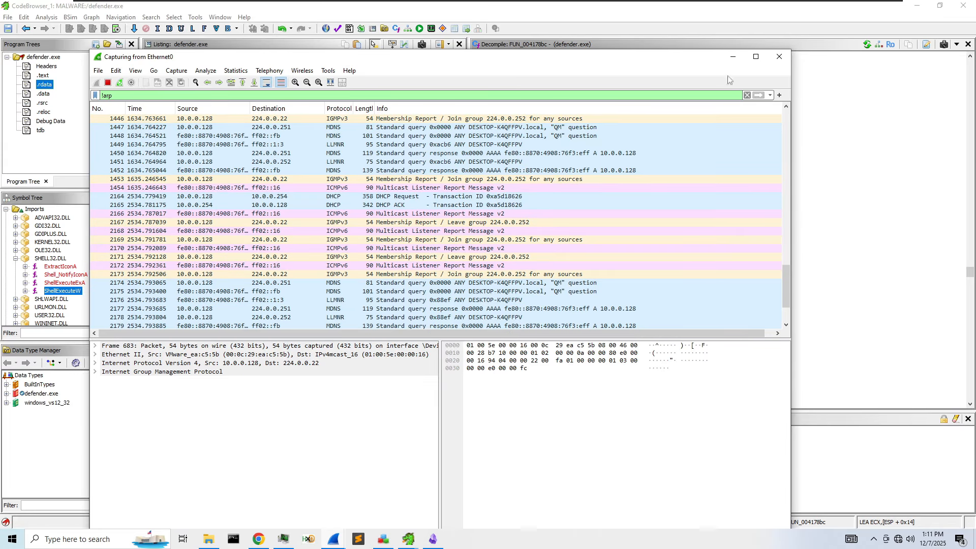
click(732, 56)
scroll(606, 260, up, 3)
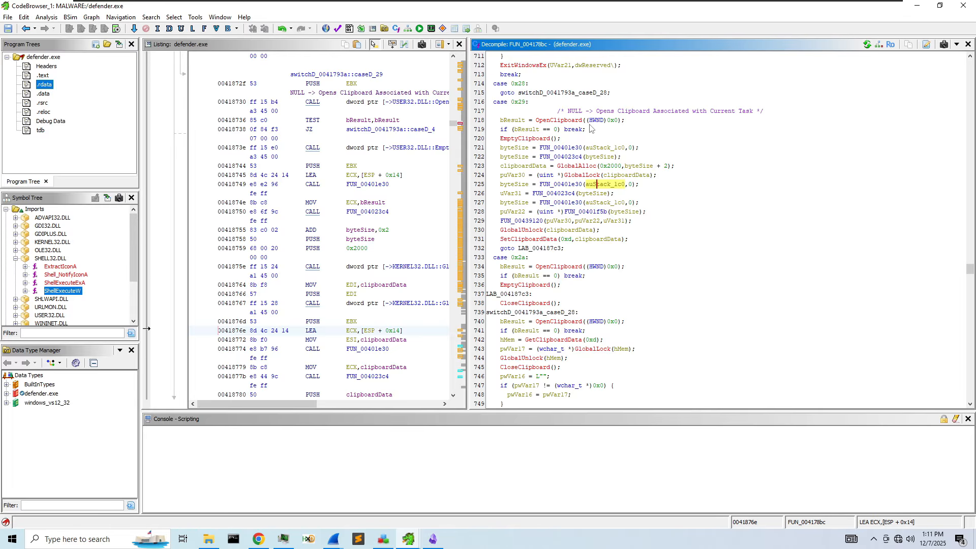
- Rename GetClipboardData's result hMem on line 742 to currentClipboardContent
right_click(505, 339)
click(584, 350)
key(BackSpace)
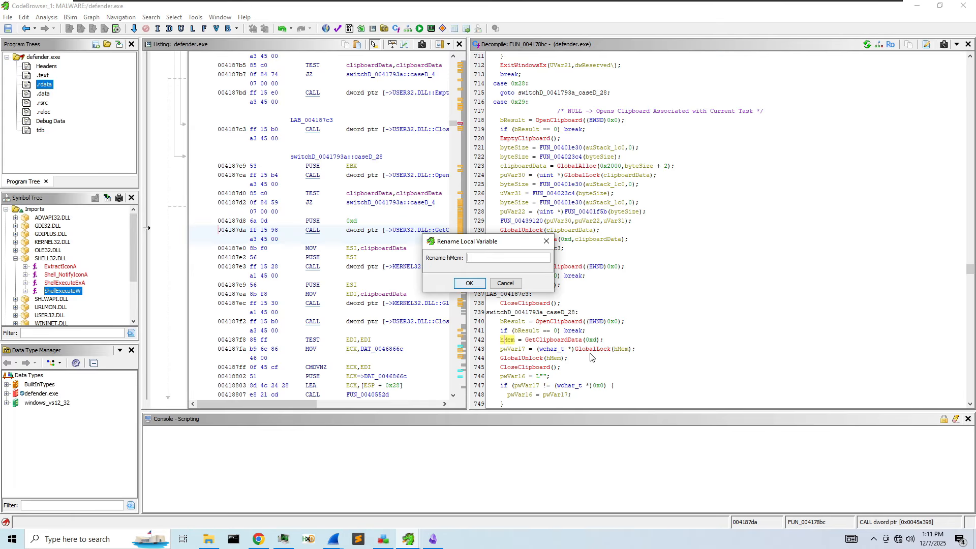
text(currentClipBooardContent)
key(Return)
- Scroll through the later switch cases showing byteSize in use, e.g. ShowWindow(pHVar12, byteSize)
scroll(663, 315, down, 3)
scroll(664, 315, down, 4)
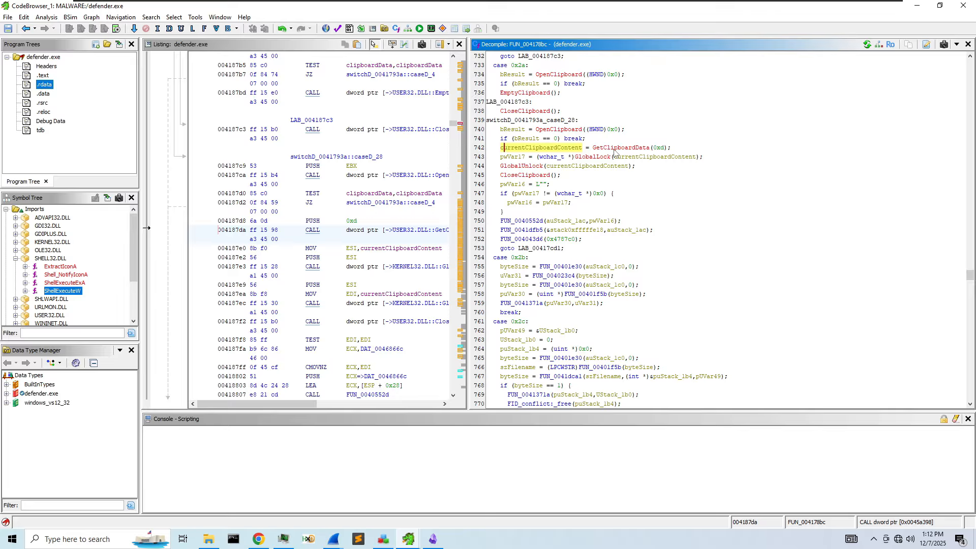
mouse_move(614, 153)
scroll(543, 185, down, 2)
scroll(529, 170, up, 1)
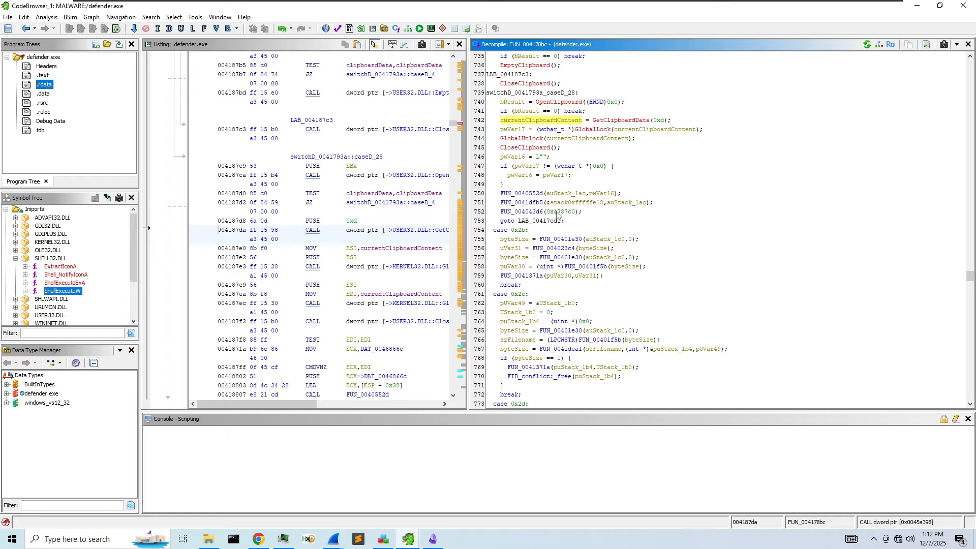
scroll(628, 215, down, 1)
scroll(628, 214, down, 2)
scroll(628, 214, up, 4)
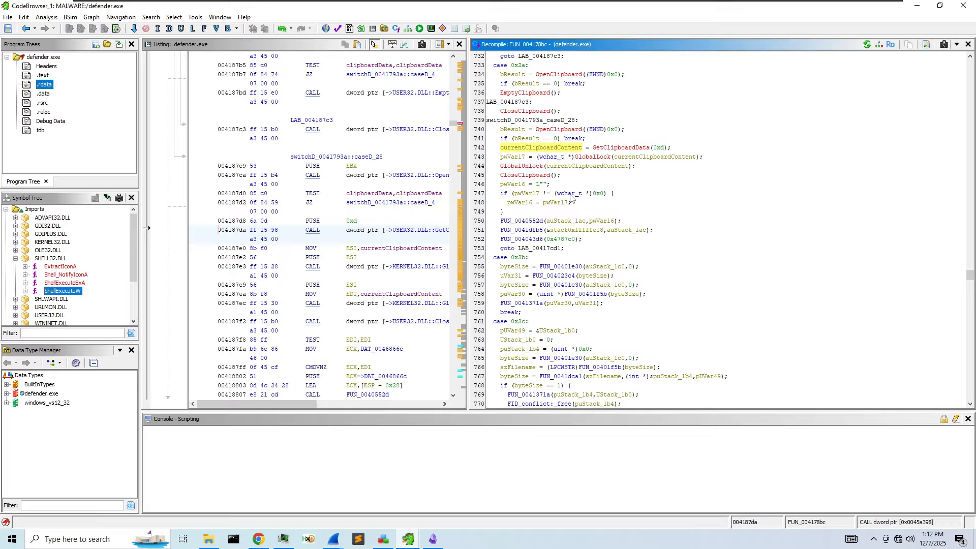
scroll(570, 193, up, 5)
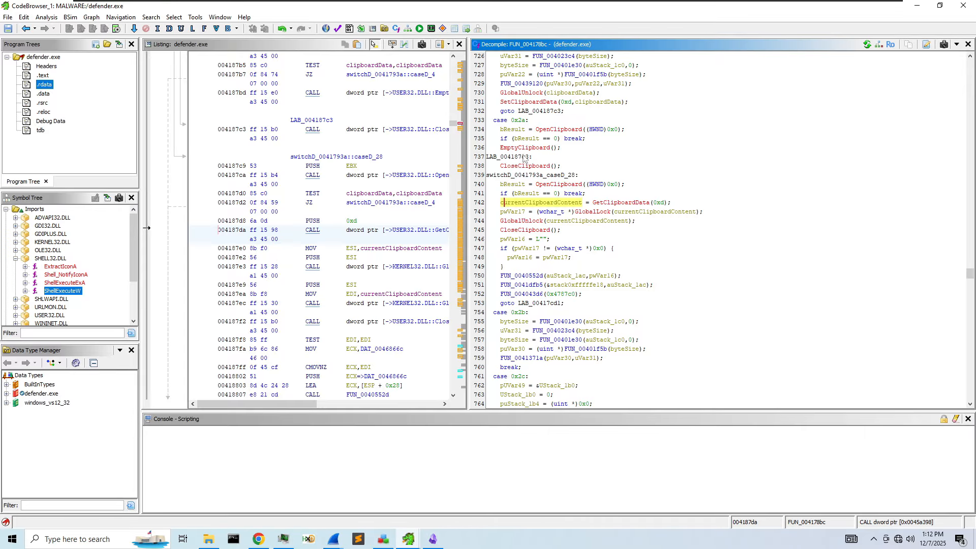
scroll(570, 193, up, 6)
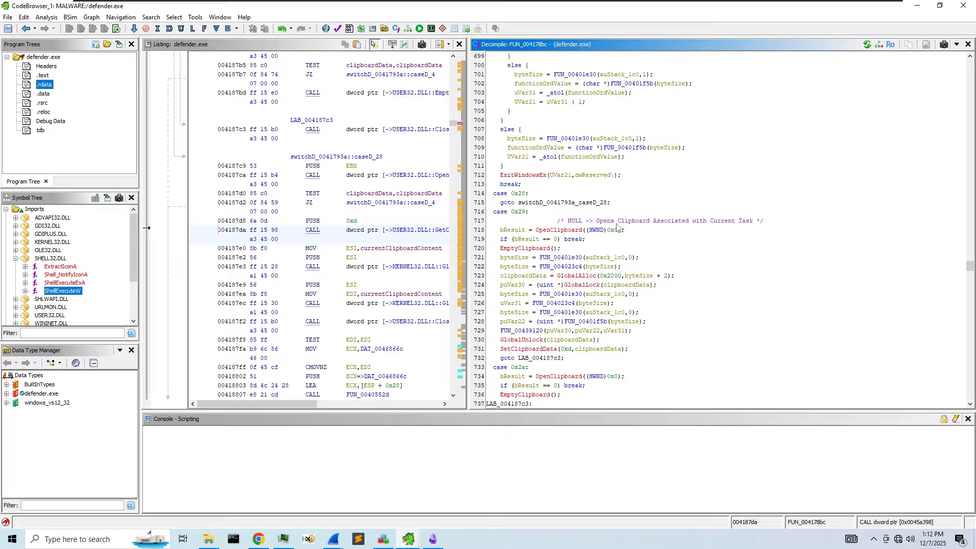
scroll(616, 227, down, 7)
scroll(563, 273, down, 5)
scroll(562, 273, down, 2)
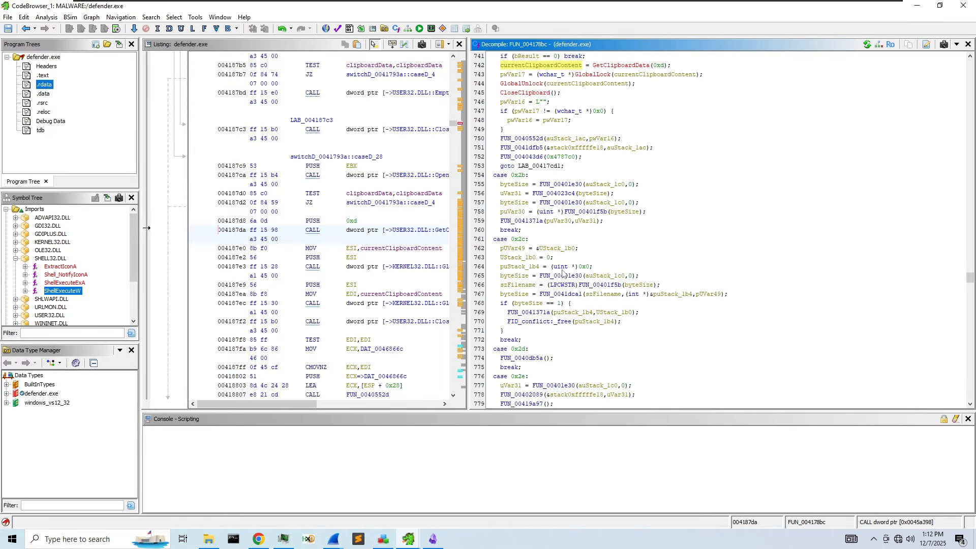
scroll(562, 273, down, 11)
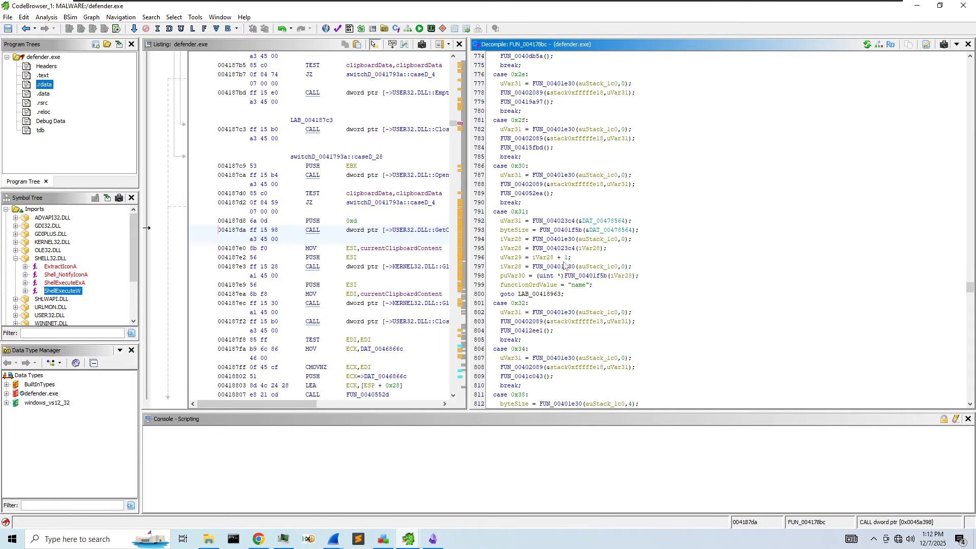
scroll(564, 264, down, 20)
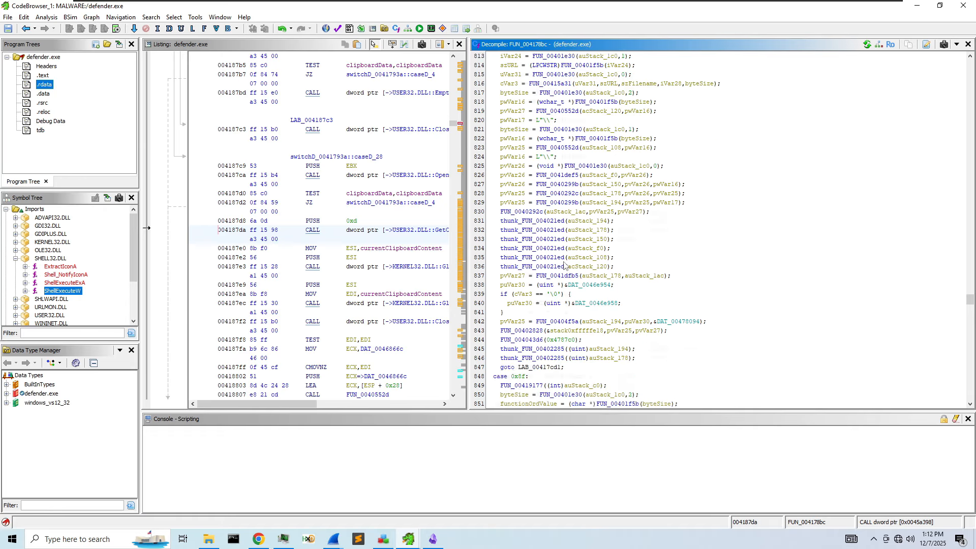
scroll(564, 265, down, 11)
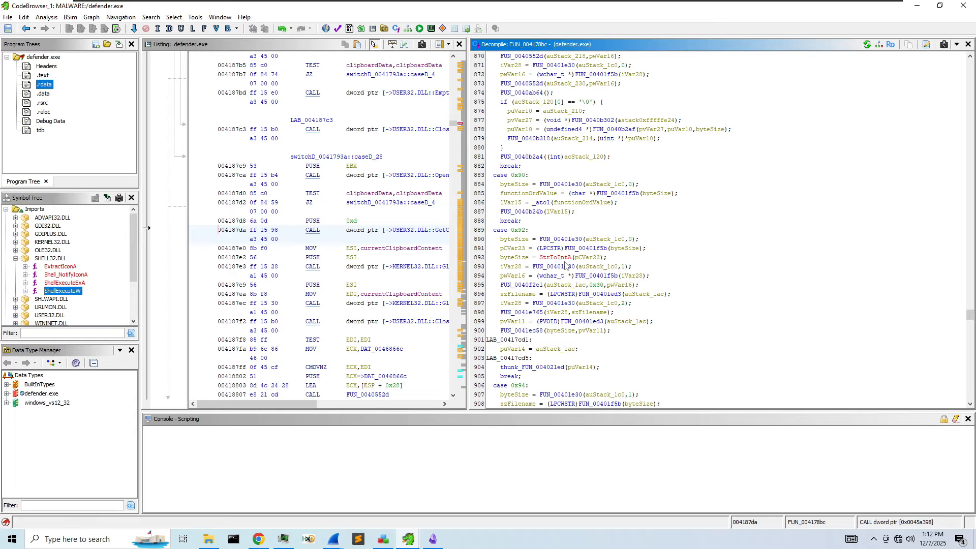
scroll(564, 265, down, 4)
scroll(566, 265, down, 20)
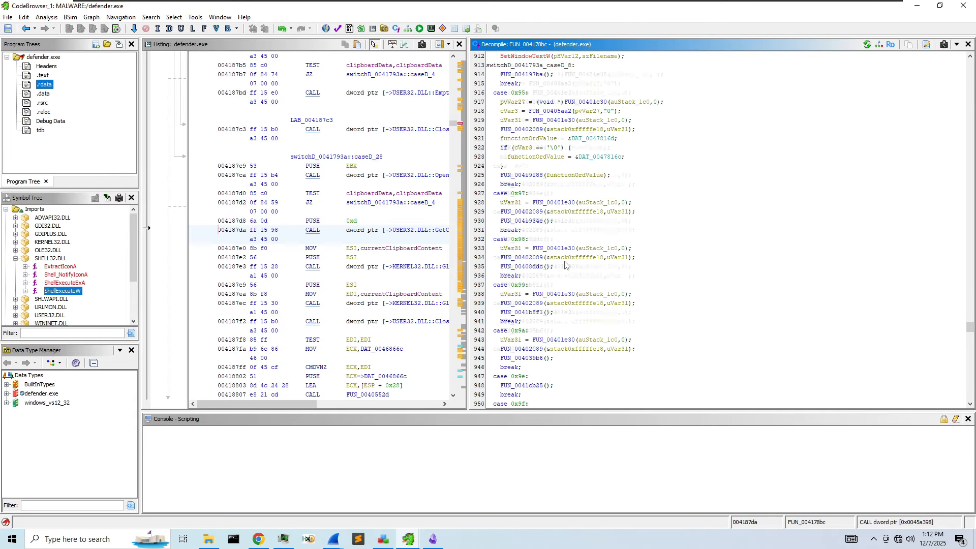
scroll(566, 264, down, 5)
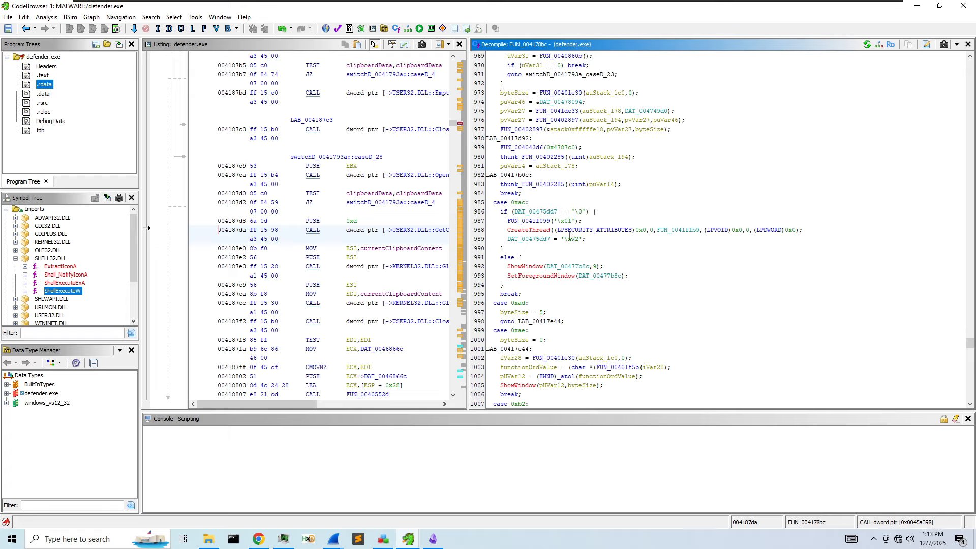
click(683, 232)
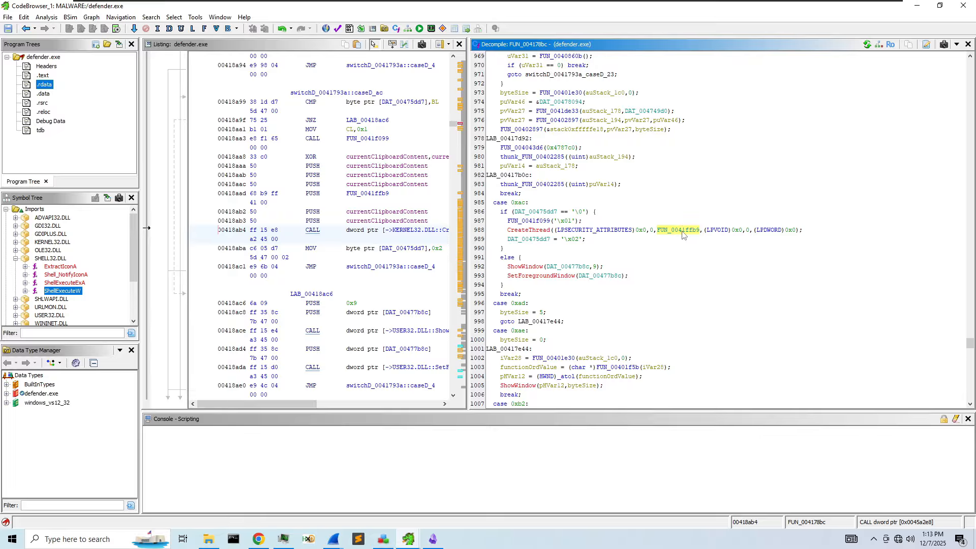
drag(471, 220, 439, 220)
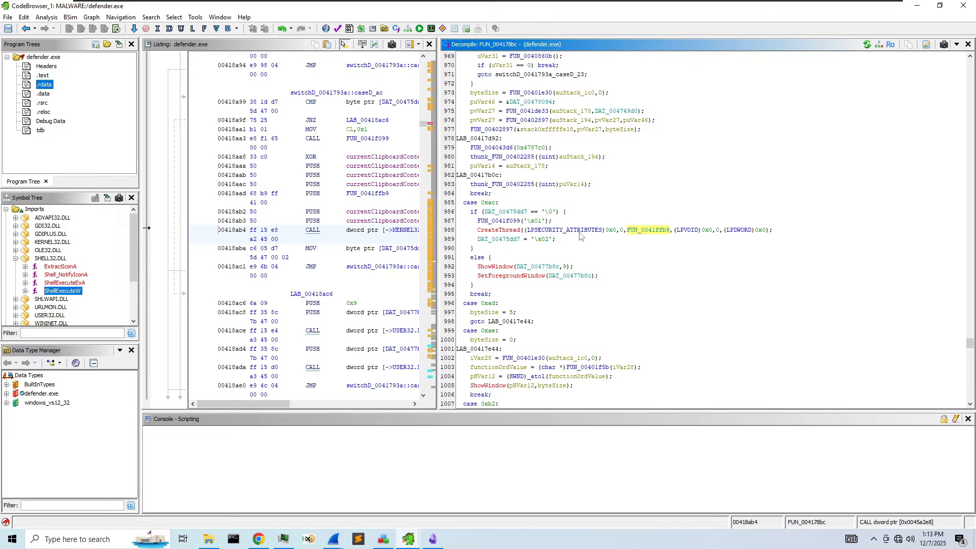
mouse_move(577, 235)
mouse_move(495, 209)
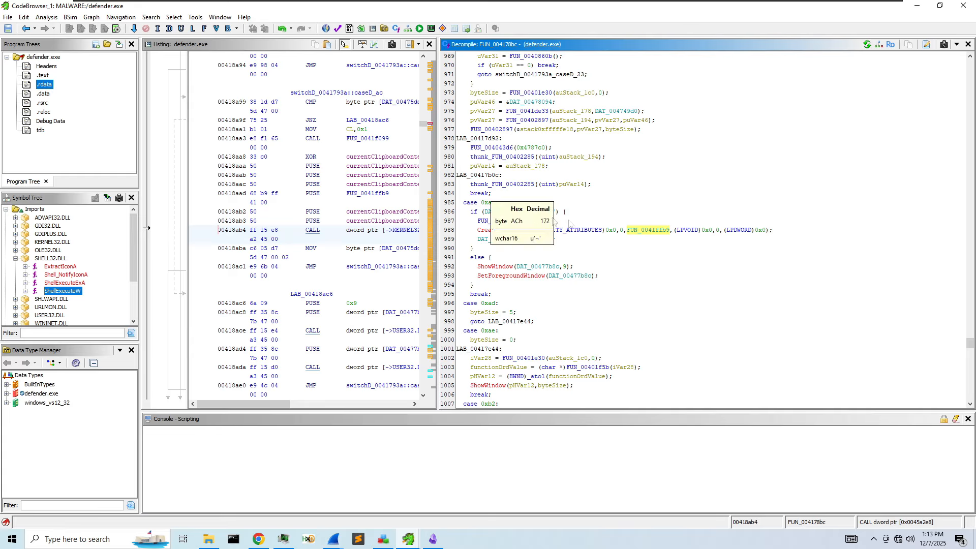
double_click(648, 231)
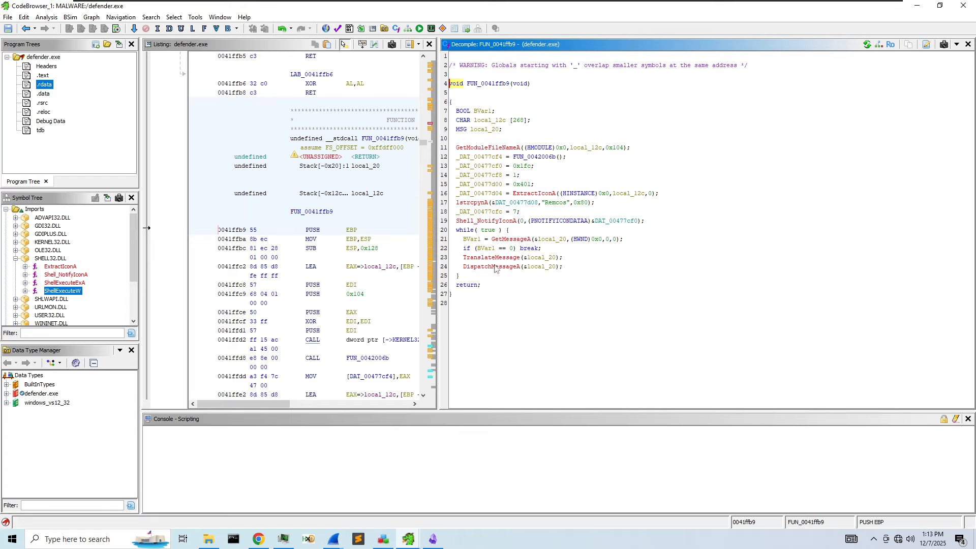
right_click(496, 85)
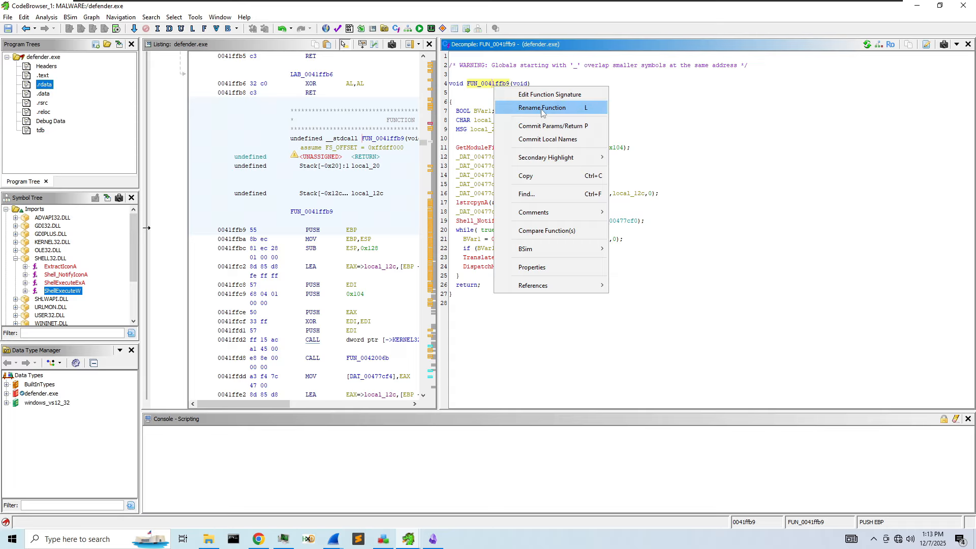
click(26, 29)
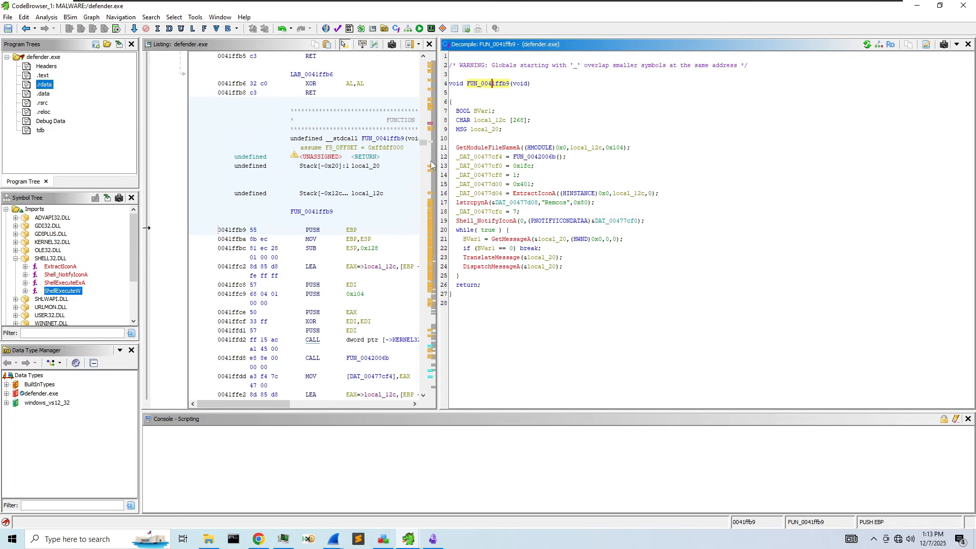
click(27, 29)
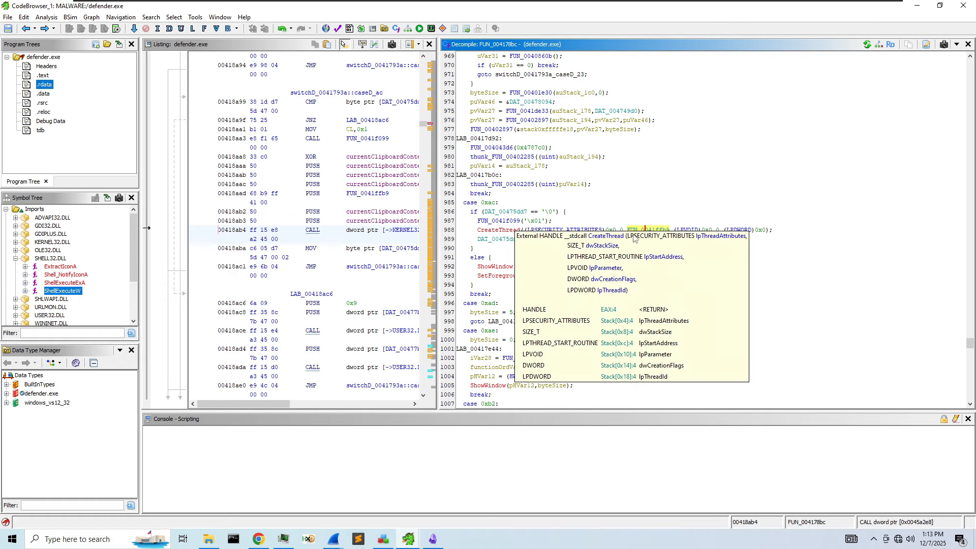
mouse_move(492, 234)
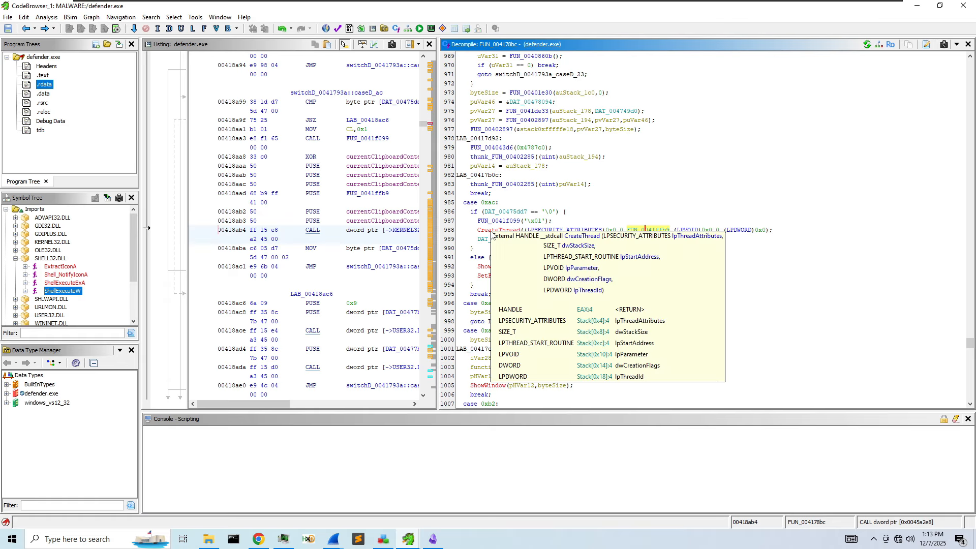
double_click(643, 230)
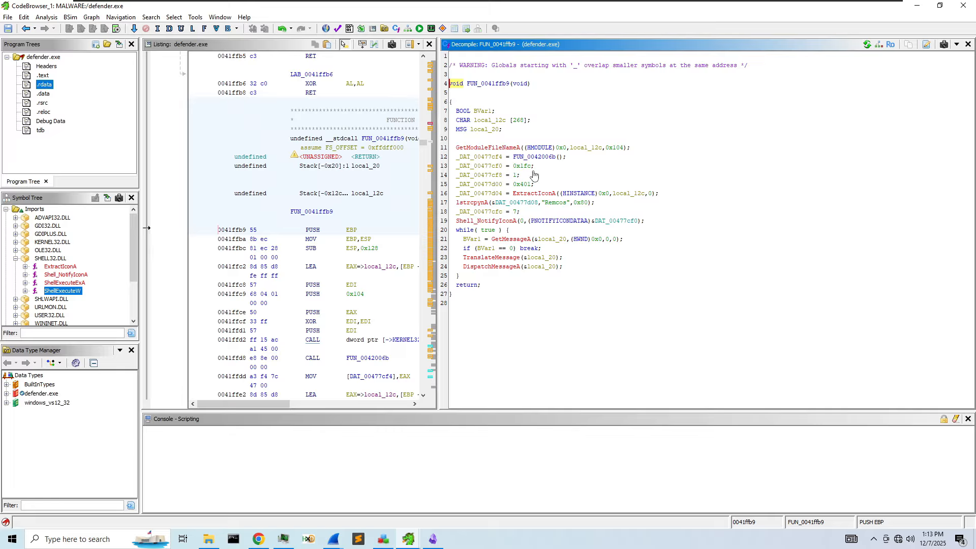
- Inspect the Shell_NotifyIconA call and its Remcos string against the strings2.txt notes
click(499, 222)
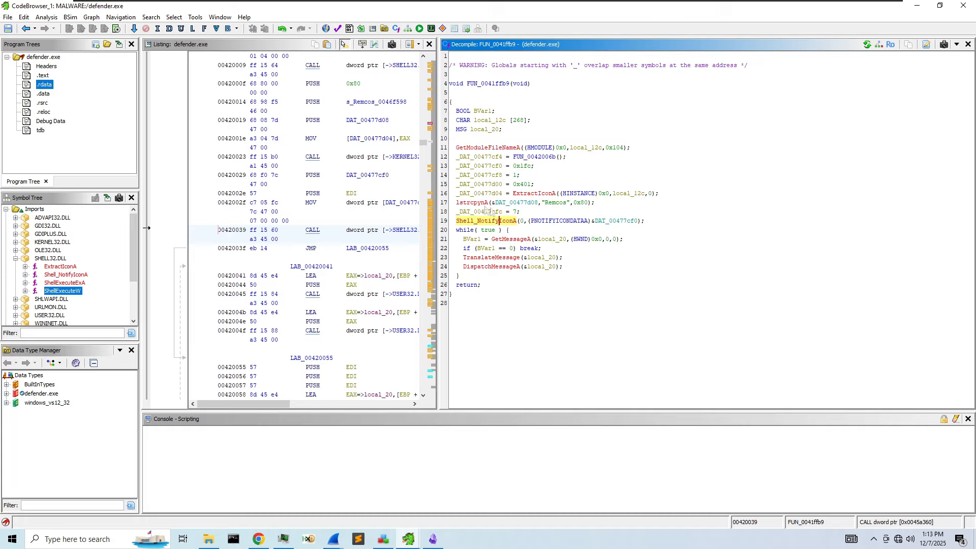
click(558, 206)
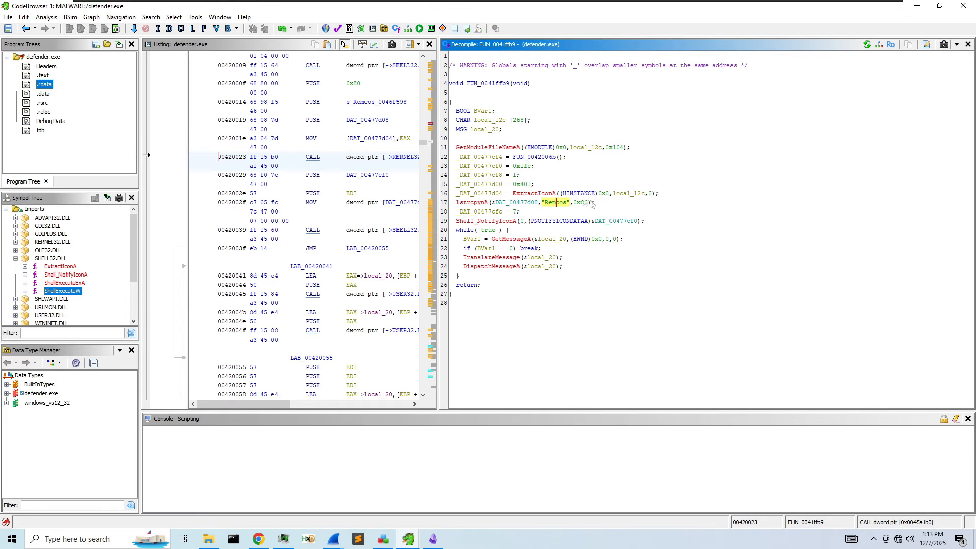
click(358, 539)
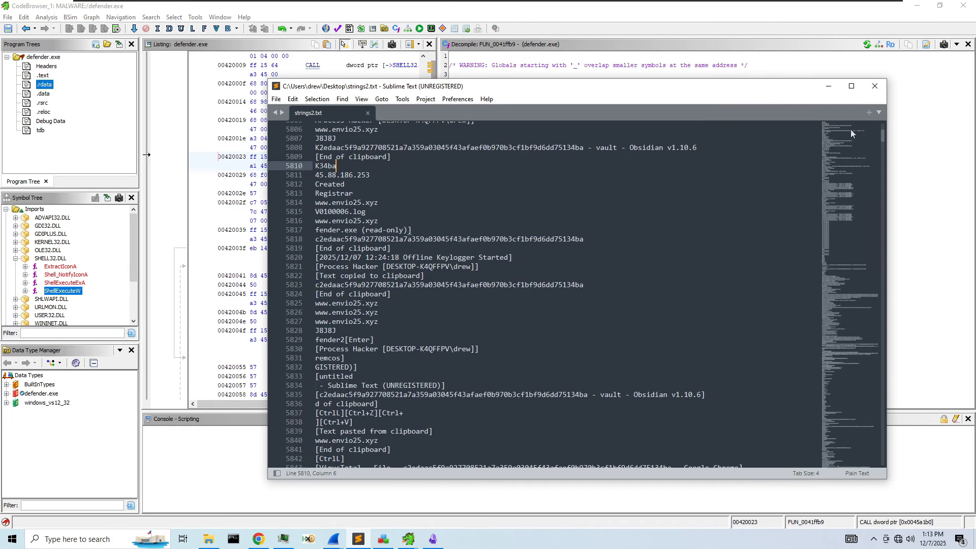
click(874, 86)
- Rename the thread function FUN_0041ffb9 to keyboardHook
click(501, 86)
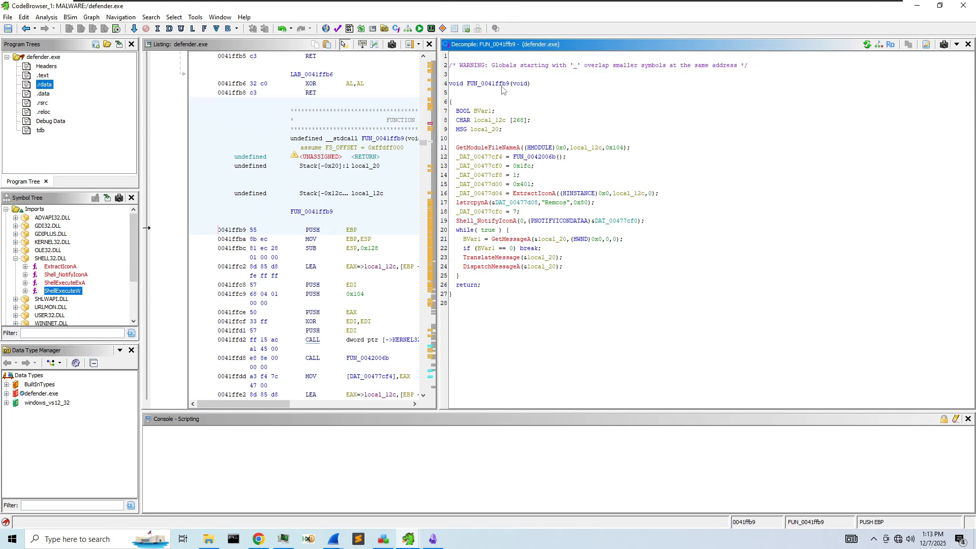
right_click(501, 87)
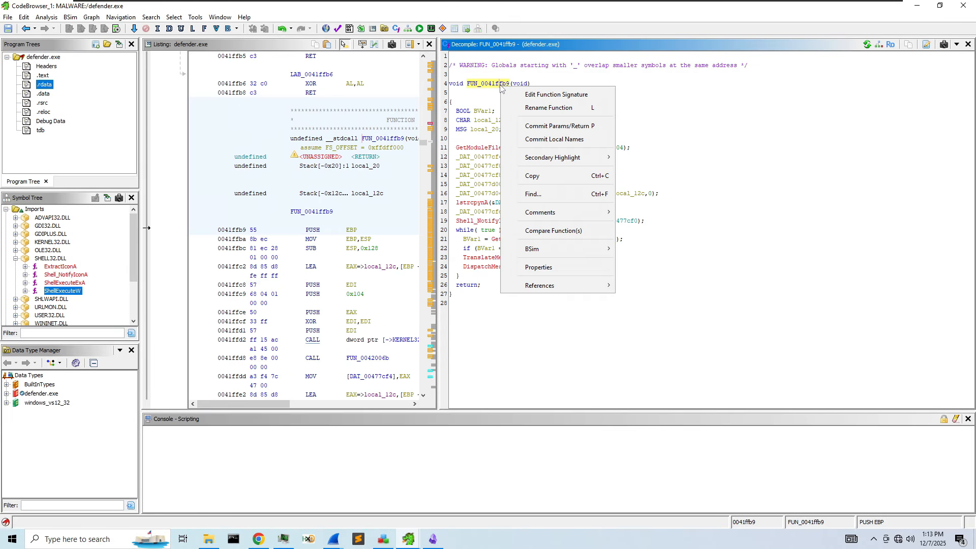
click(561, 108)
text(keyboarwd)
key(BackSpace)
key(BackSpace)
text(dHook)
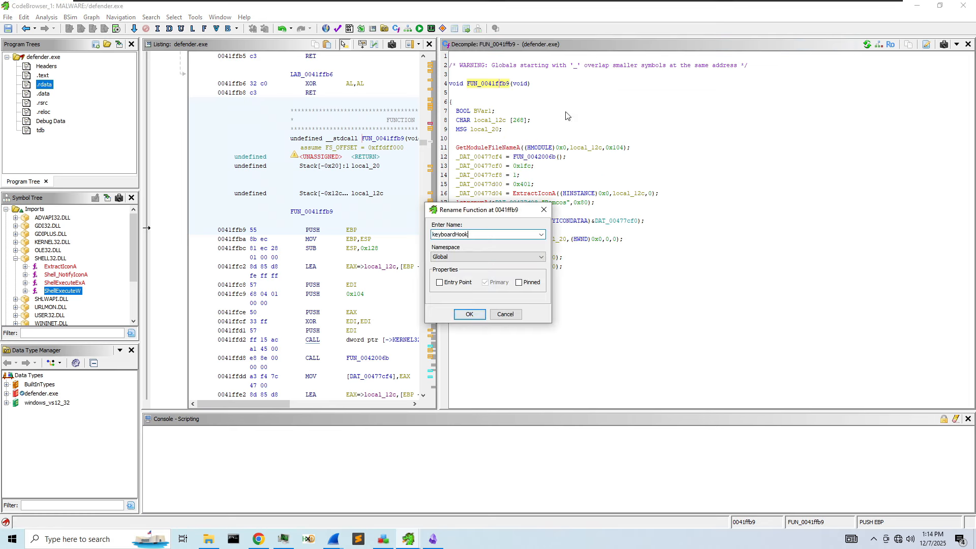
key(Return)
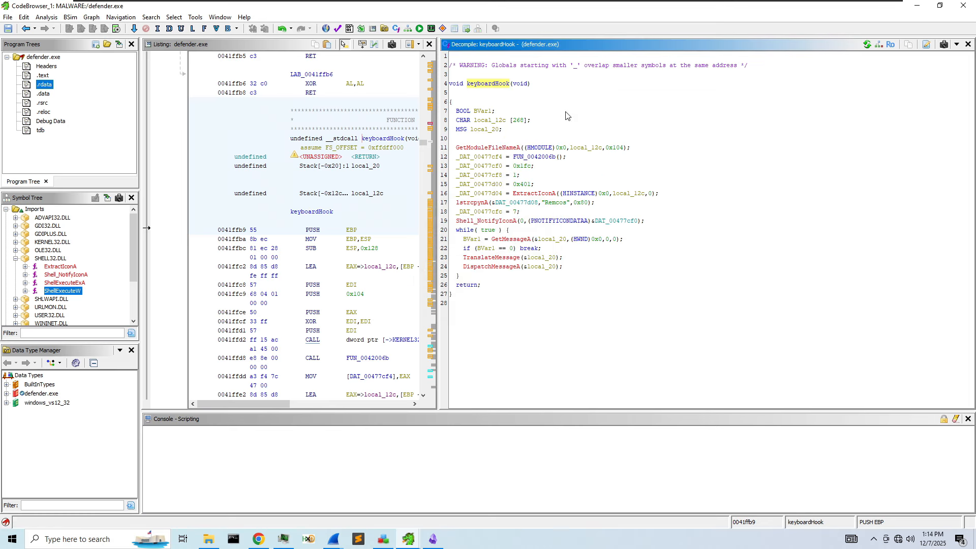
- Examine the ExtractIconA and GetModuleFileNameA calls and the local_12c buffer's declaration
click(549, 193)
click(504, 149)
click(583, 148)
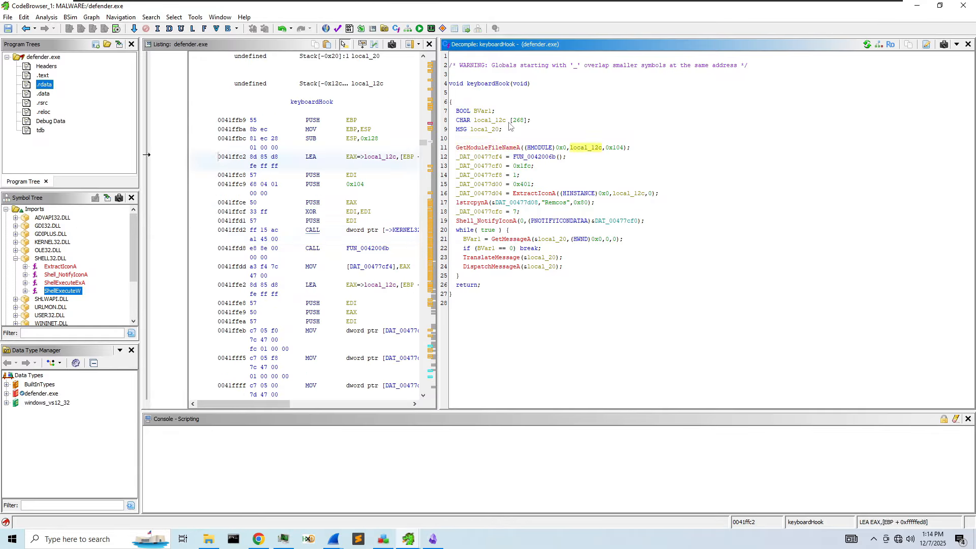
click(488, 121)
click(501, 149)
click(485, 204)
click(545, 202)
click(497, 203)
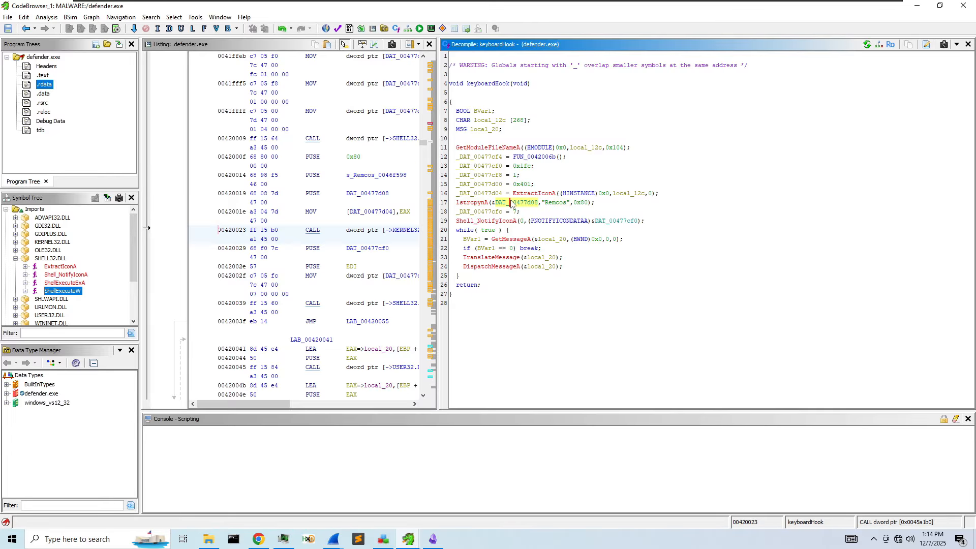
click(481, 204)
double_click(500, 203)
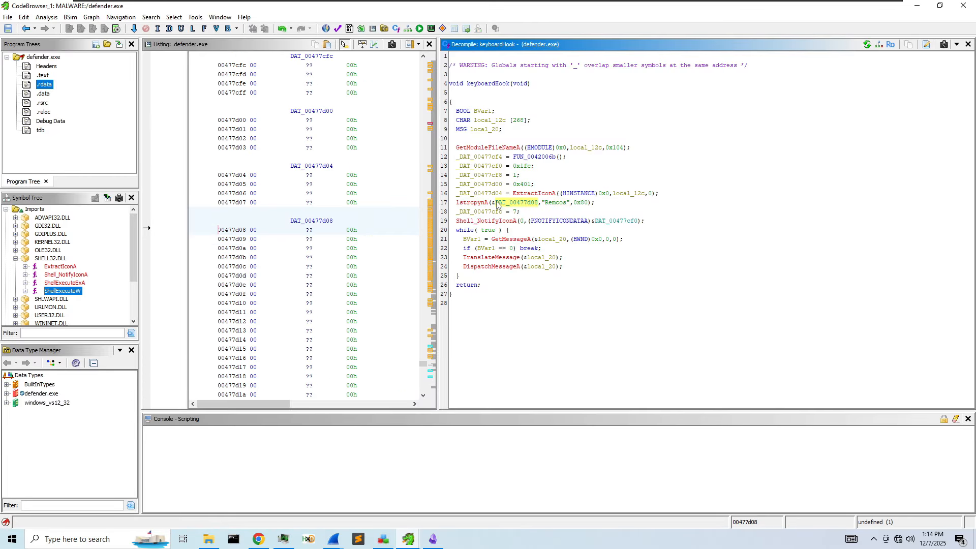
drag(438, 197, 625, 198)
scroll(444, 224, up, 5)
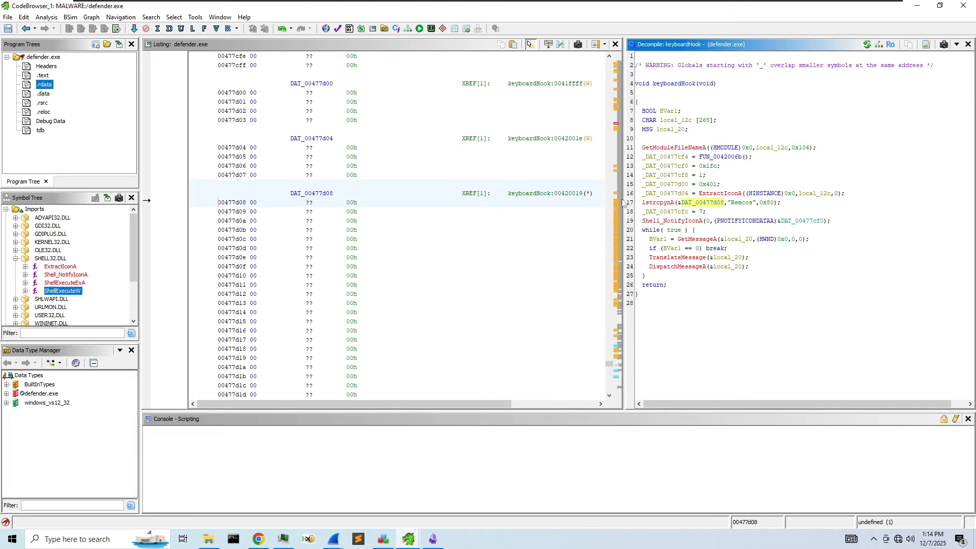
drag(624, 203, 475, 200)
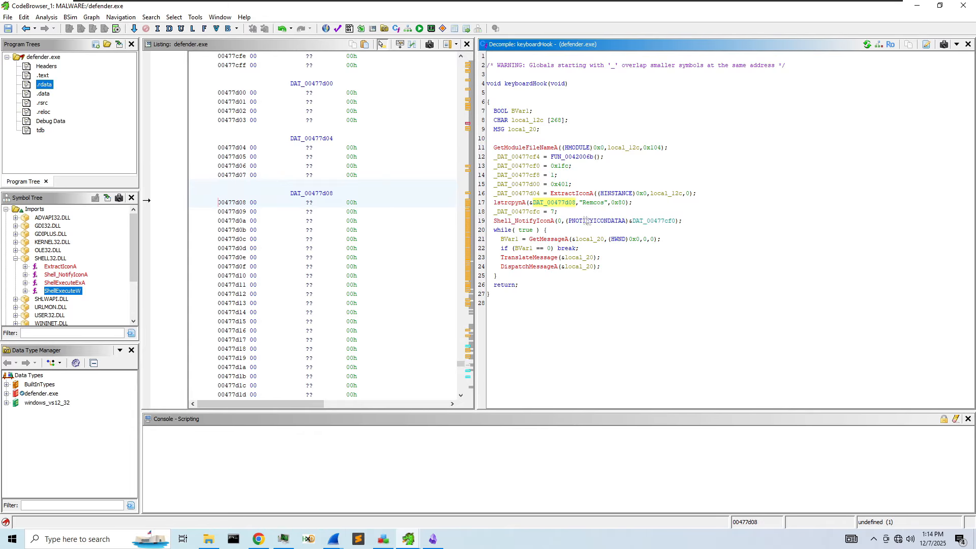
click(654, 223)
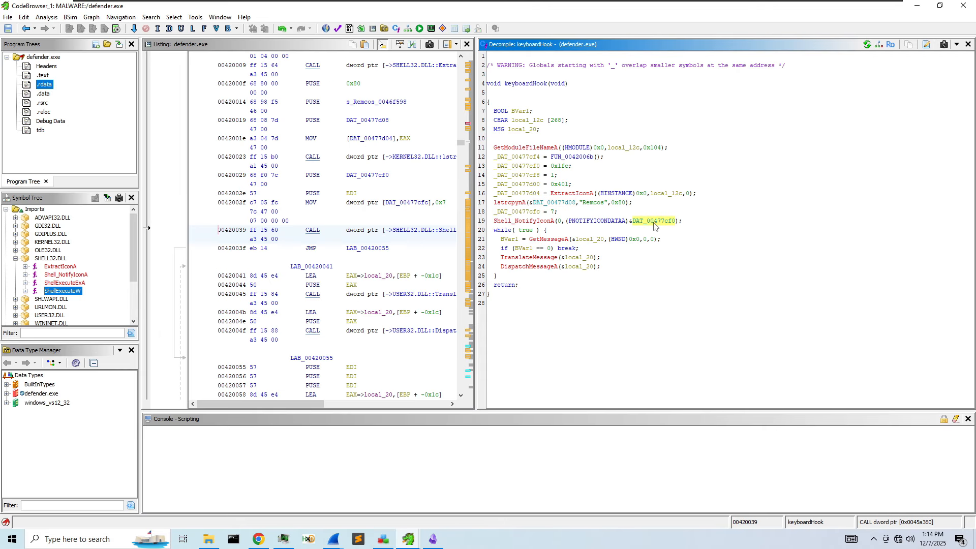
click(532, 224)
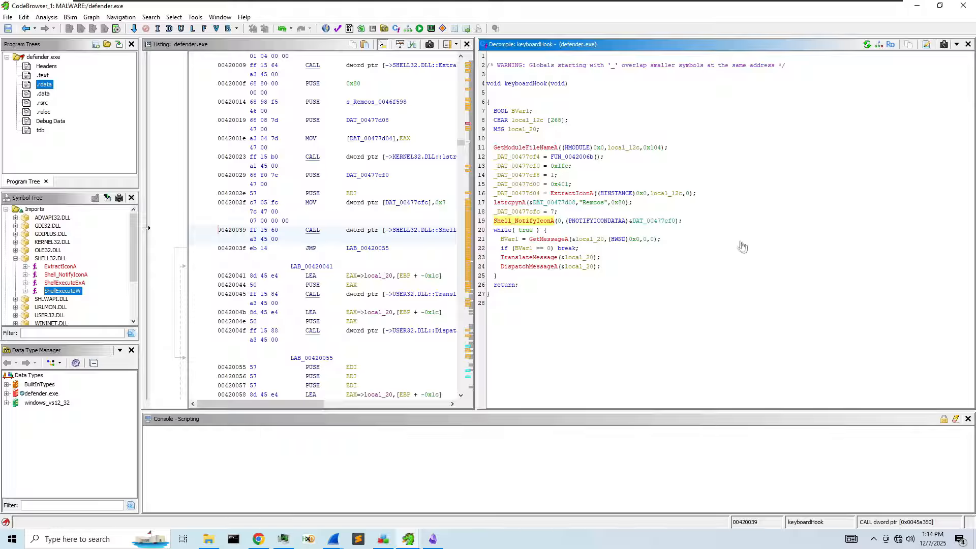
click(651, 227)
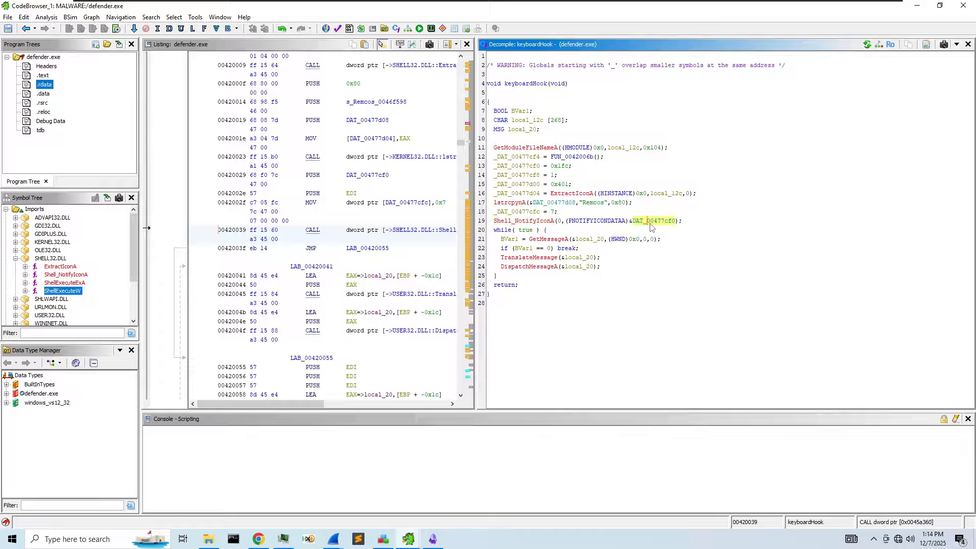
right_click(646, 223)
click(605, 227)
click(562, 223)
- Set the pre comment 'Adds a notification to the taskbar' on the line-19 Shell_NotifyIconA call
right_click(566, 220)
click(545, 221)
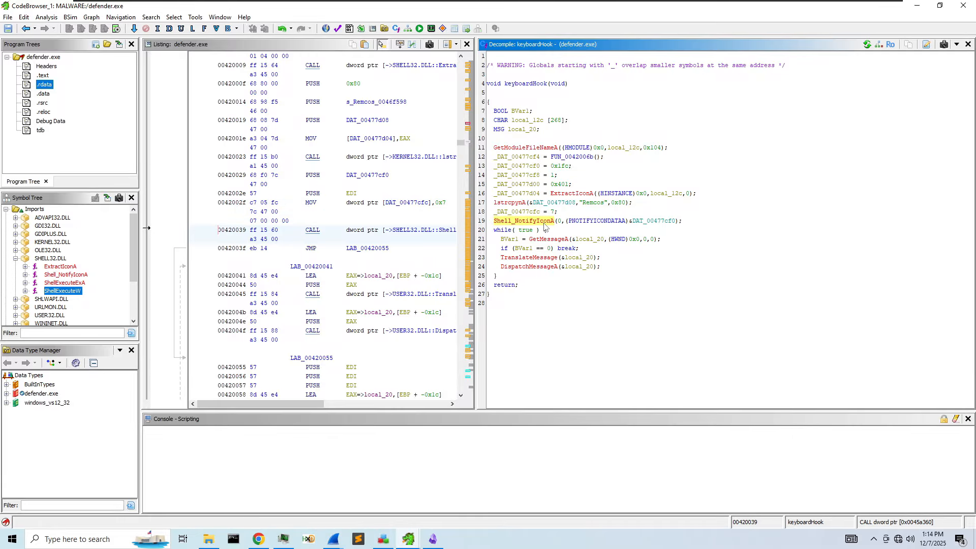
right_click(546, 221)
mouse_move(607, 361)
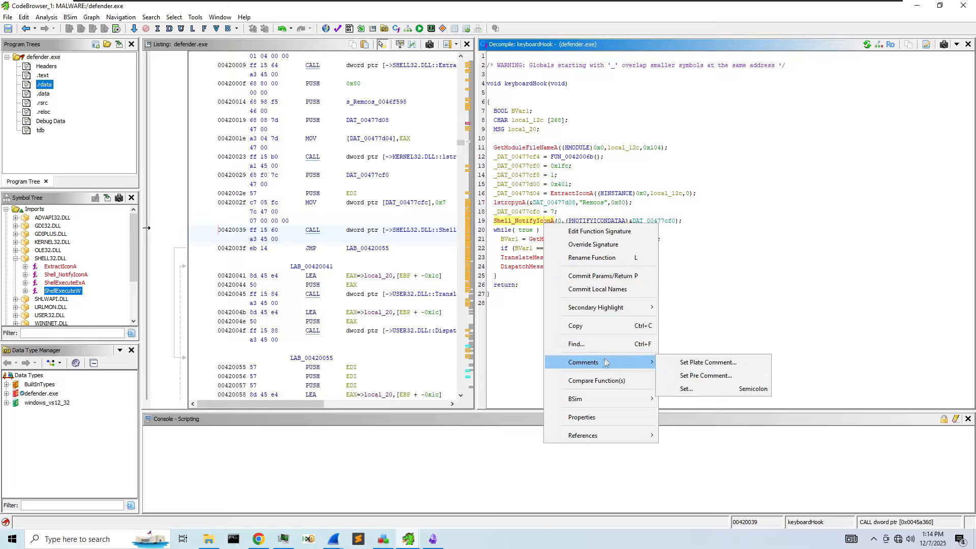
click(707, 375)
text(Adds a com)
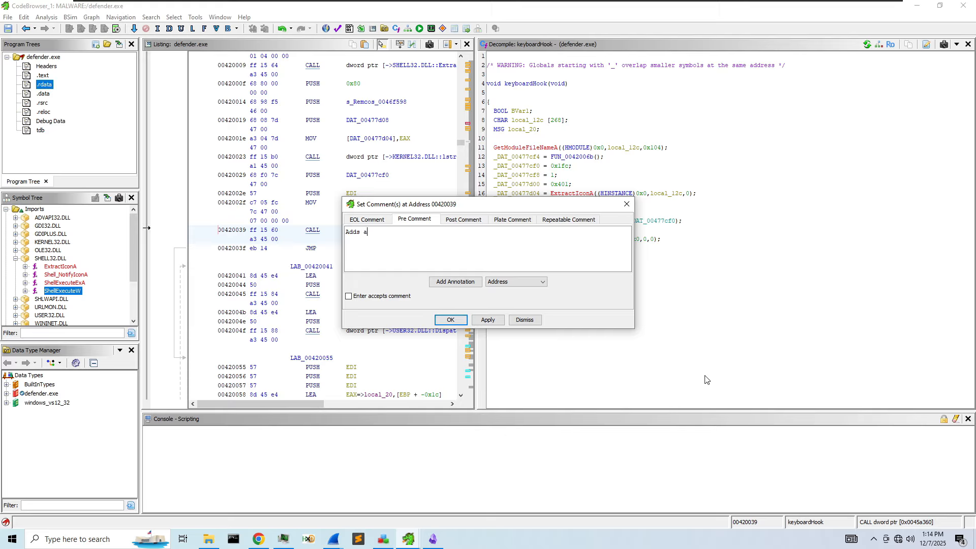
key(BackSpace)
key(BackSpace)
key(BackSpace)
text(notification to the status bar)
double_click(452, 231)
text(task)
click(488, 320)
click(525, 320)
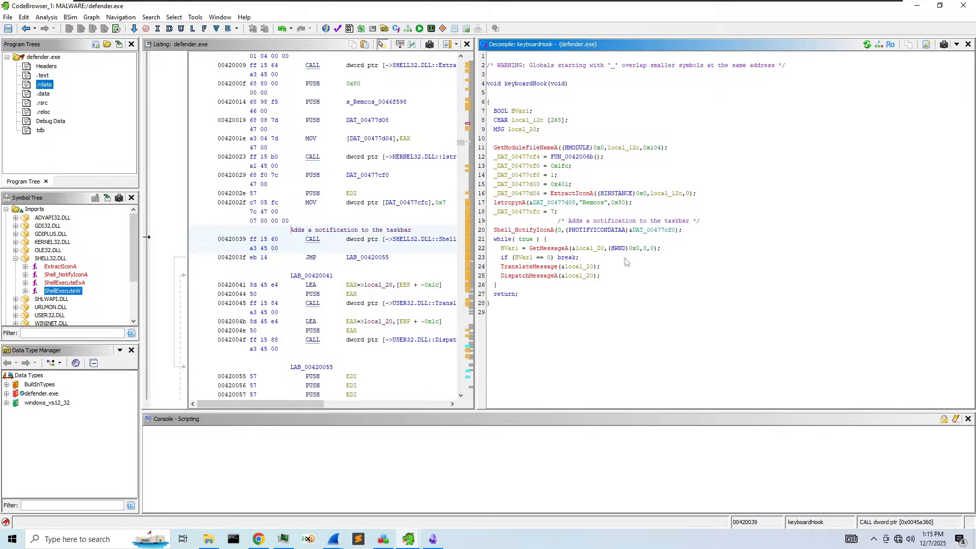
- Rename the global DAT_00477cf0 to taskbarMessage
right_click(654, 230)
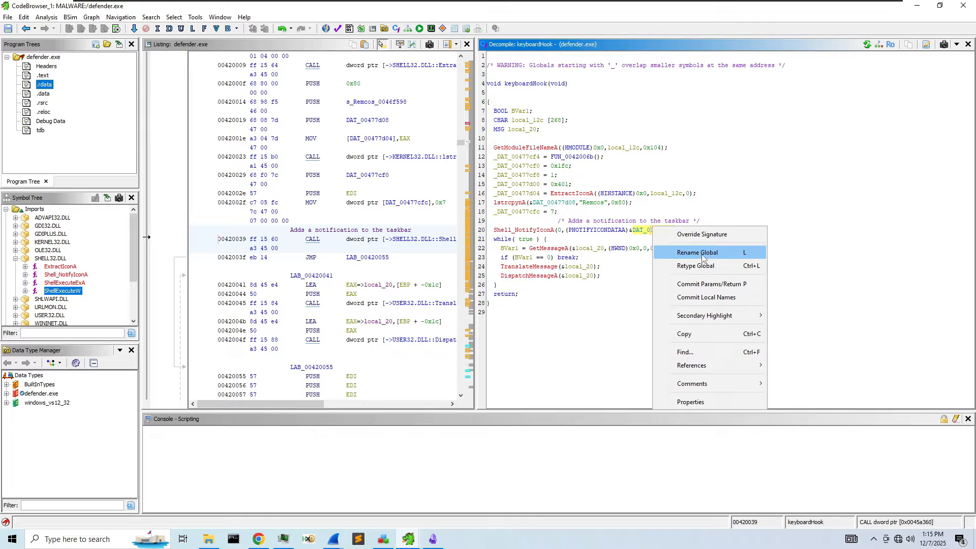
click(696, 250)
key(BackSpace)
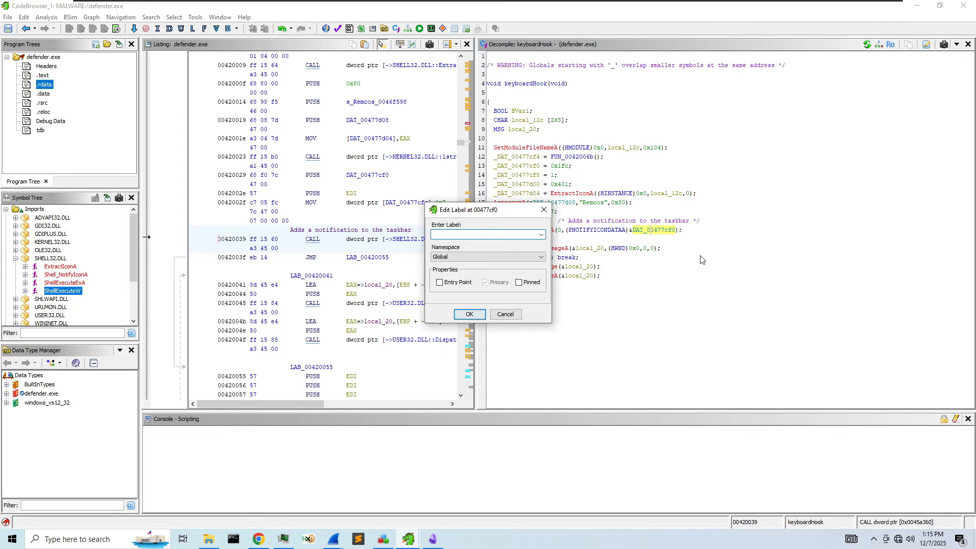
text(taskbarMessage)
key(Return)
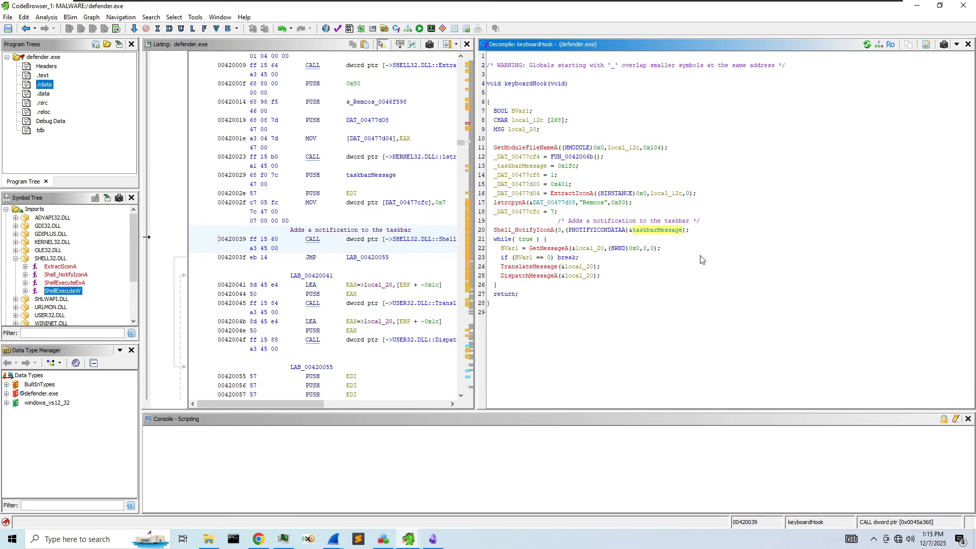
- Check the 0x1fc constant's alternative representations and inspect the ExtractIconA call
right_click(568, 167)
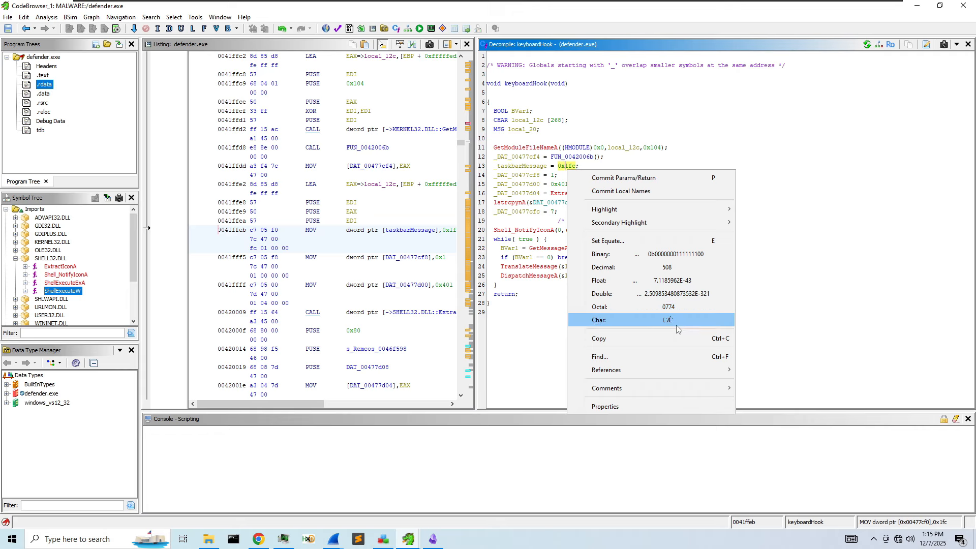
click(777, 285)
click(561, 194)
click(576, 194)
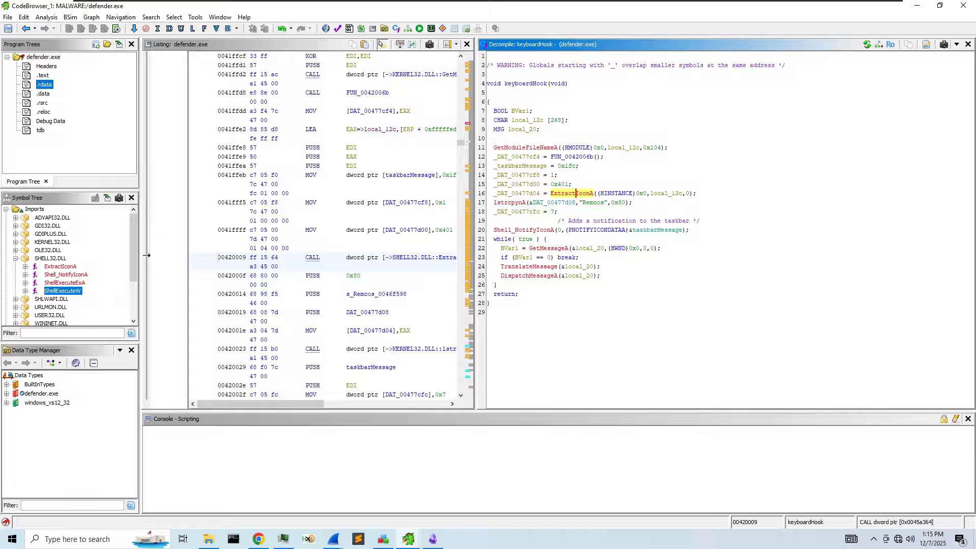
- Rename the local_12c buffer on line 16 to exeFileName
right_click(618, 196)
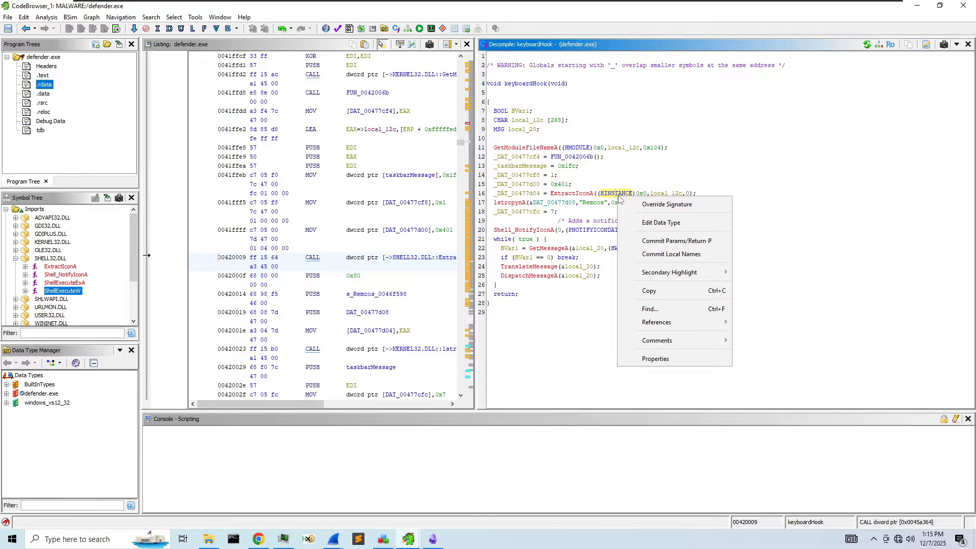
click(551, 196)
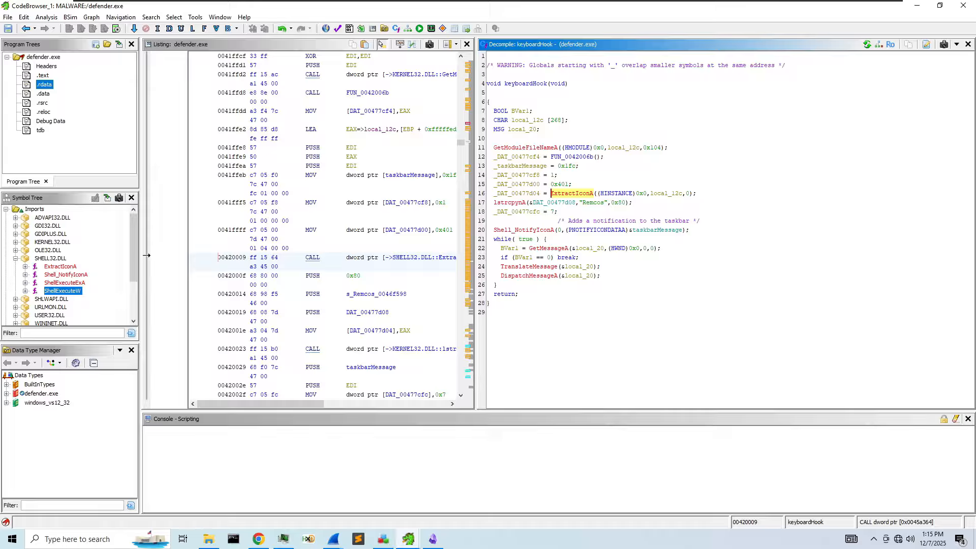
click(658, 194)
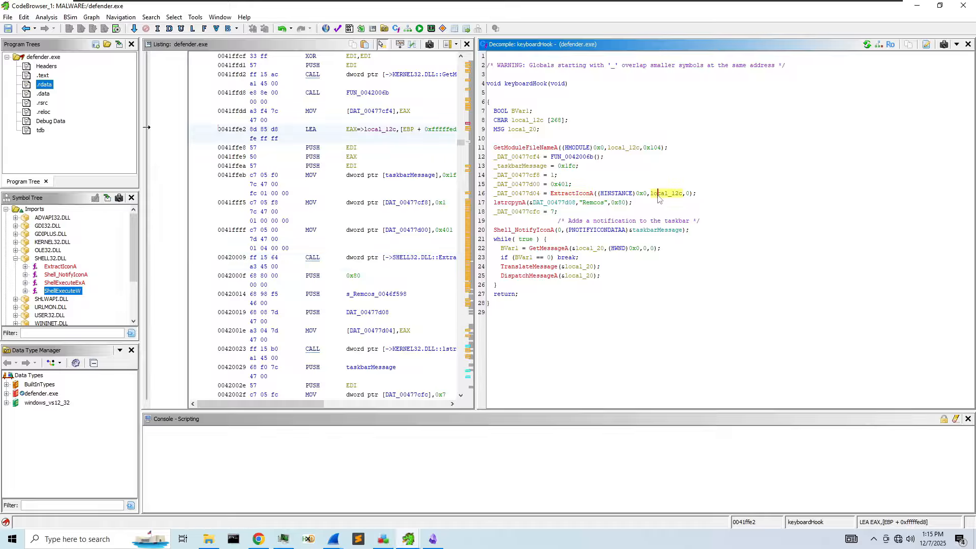
right_click(658, 198)
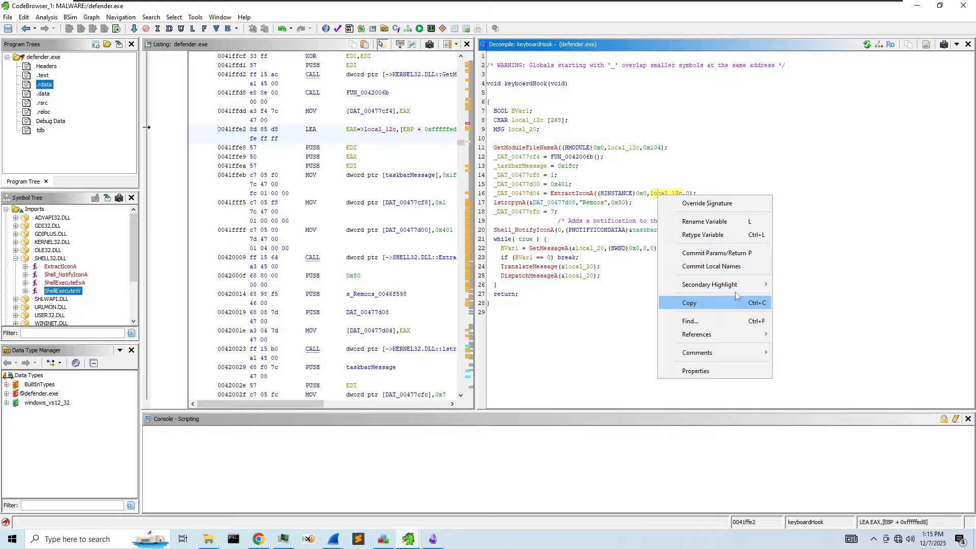
click(720, 222)
text(exeF)
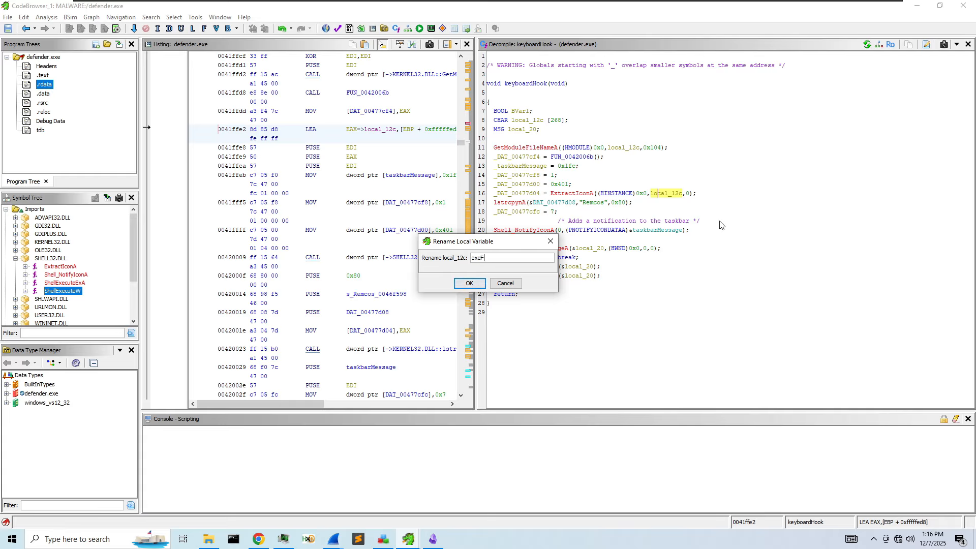
text(ileName)
key(Return)
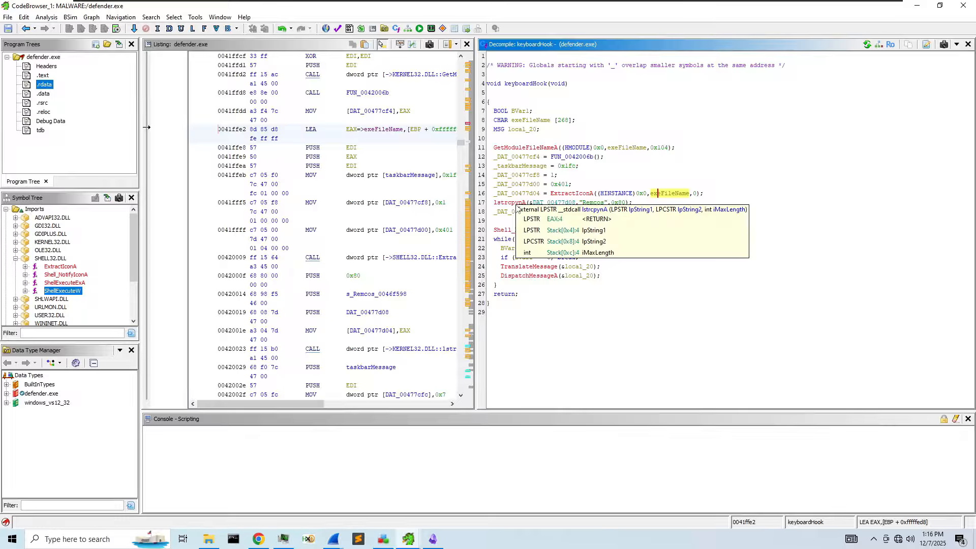
- Rename the global _DAT_00477d04 holding ExtractIconA's result to iconHandle
mouse_move(621, 206)
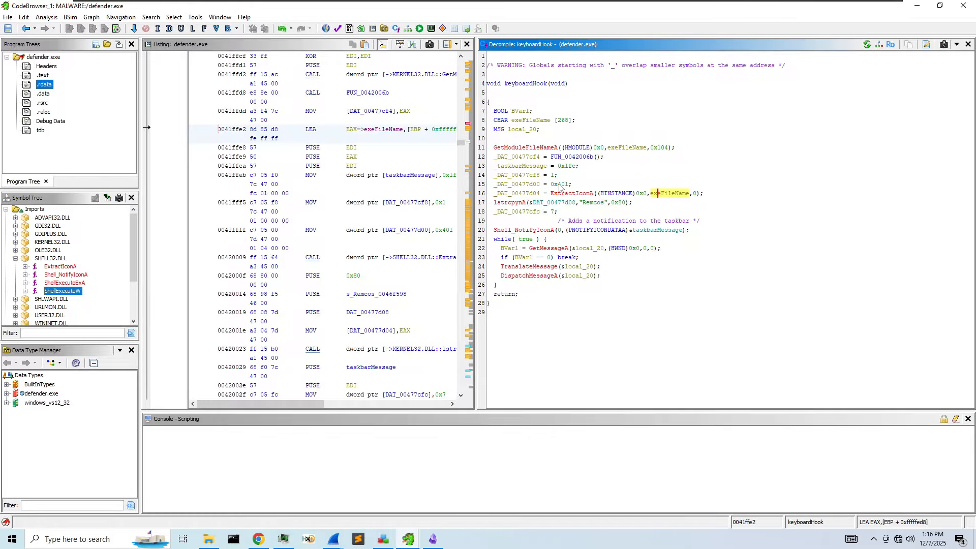
mouse_move(560, 188)
right_click(516, 193)
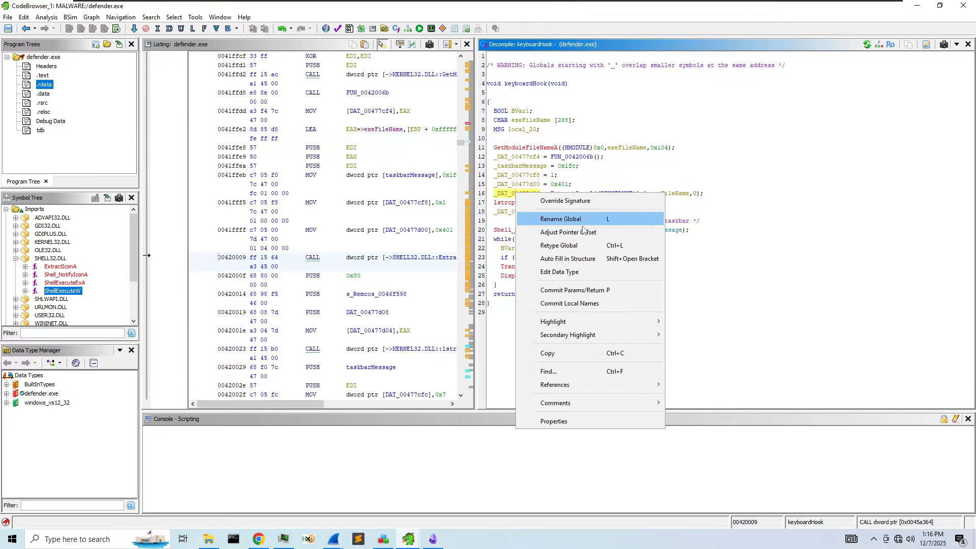
click(578, 223)
text(ic)
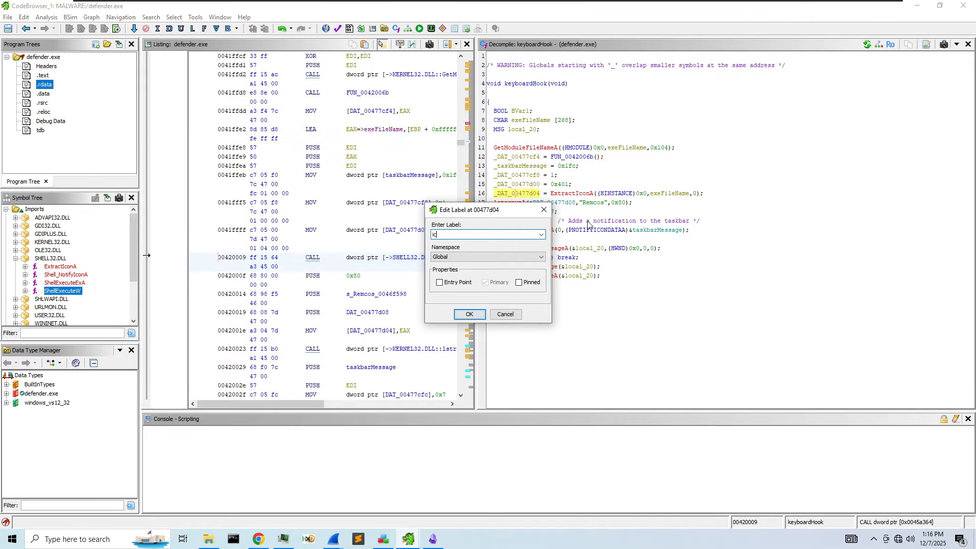
text(onHandle)
key(Return)
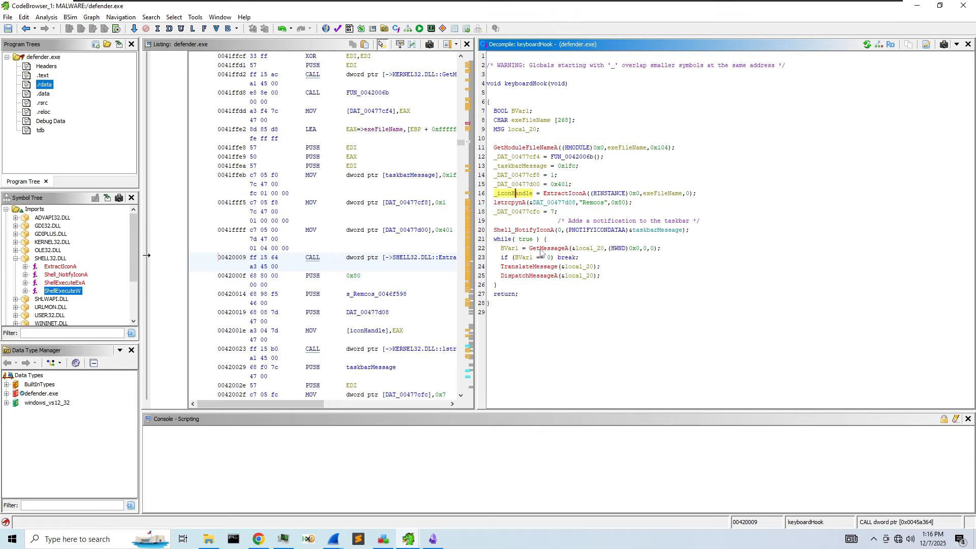
mouse_move(542, 253)
right_click(511, 249)
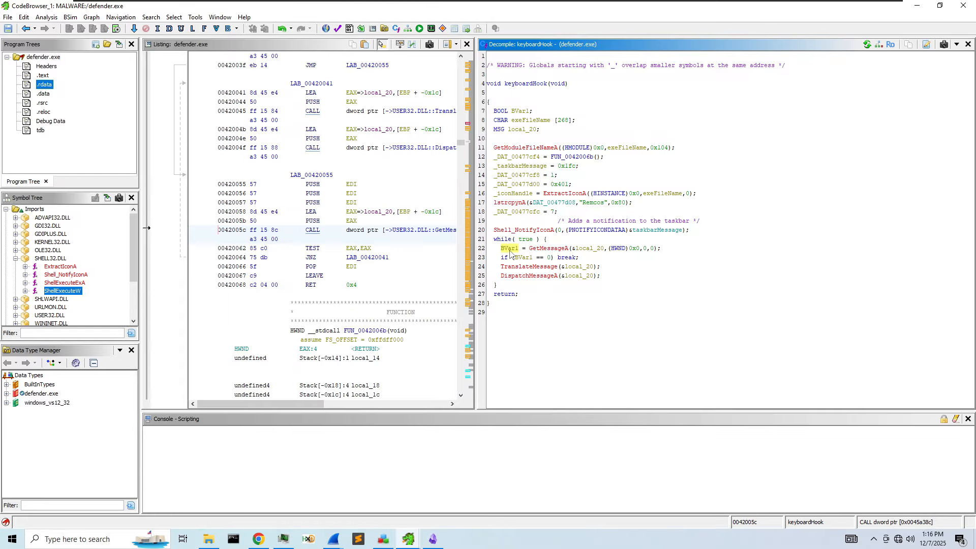
- Rename the GetMessageA result BVar1 to isQuit
click(556, 277)
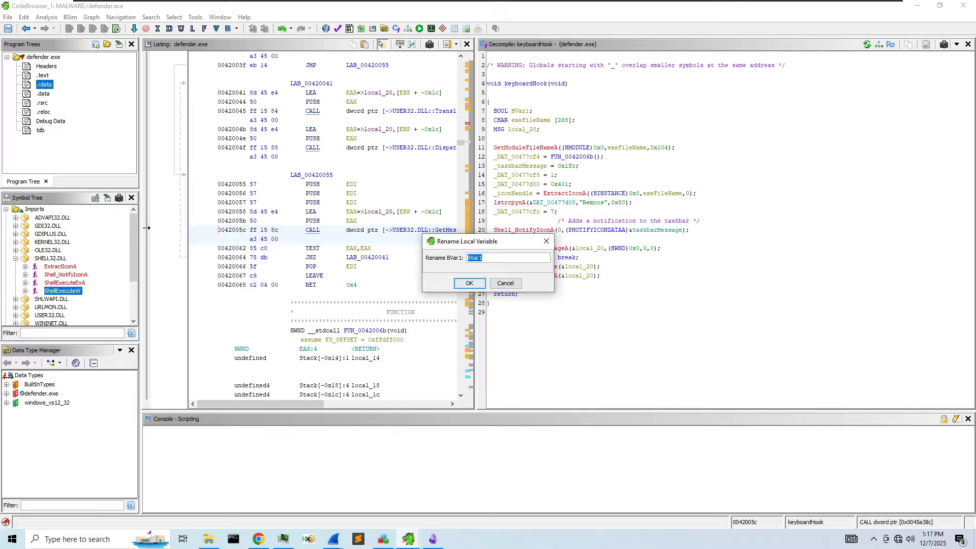
drag(474, 244, 365, 215)
text(isQut)
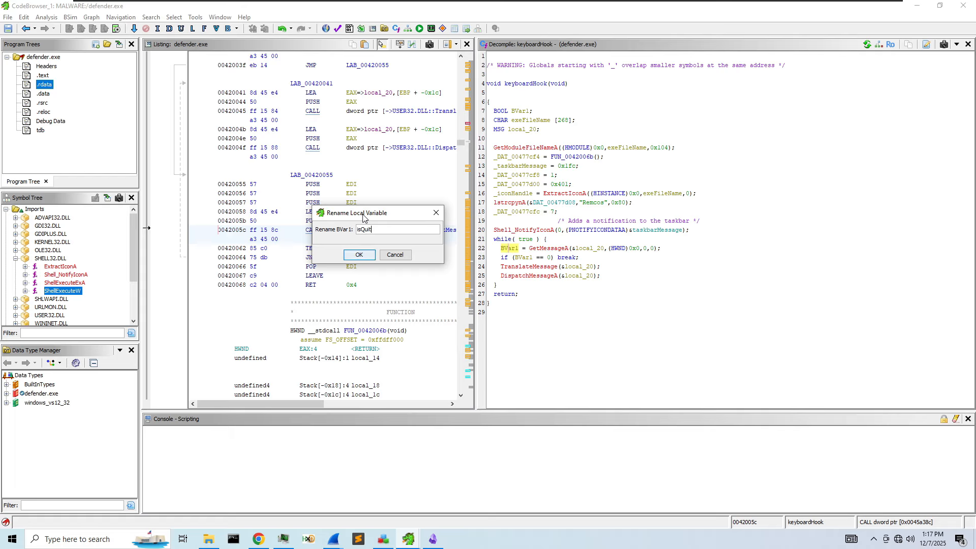
key(Return)
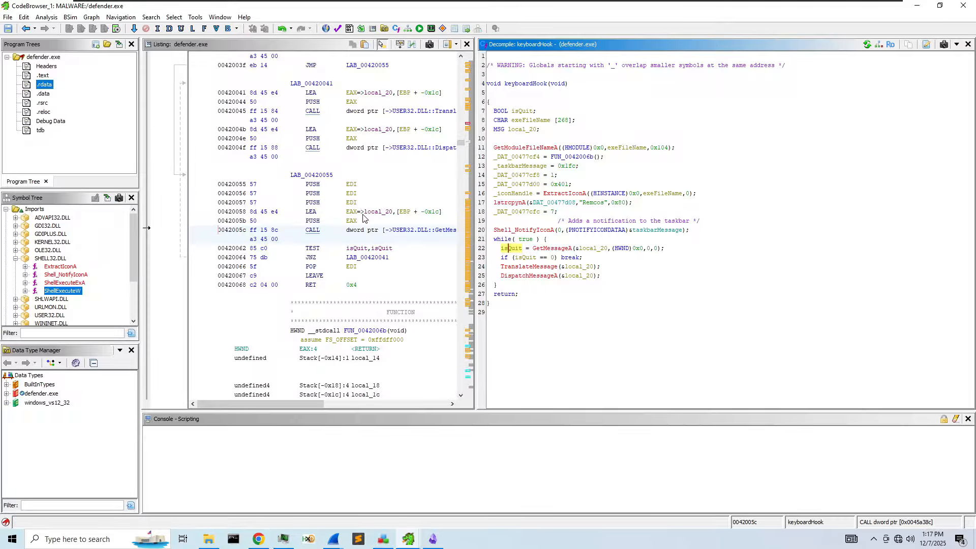
click(572, 202)
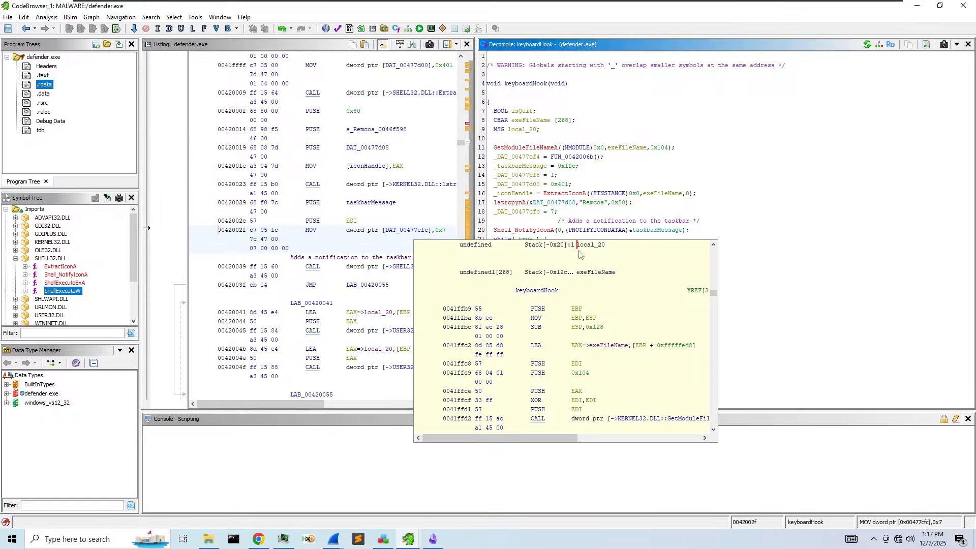
click(734, 336)
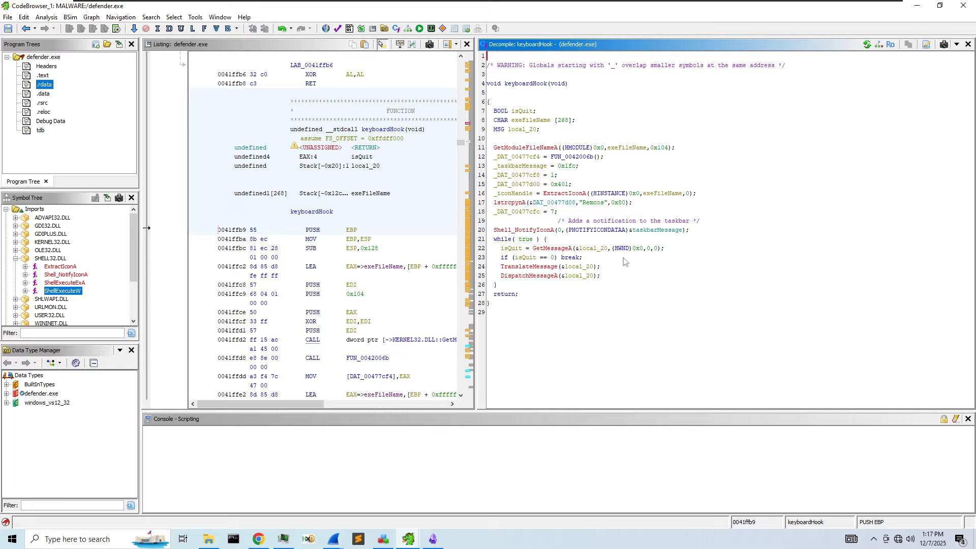
- Rename the MSG local local_20 to msgStructure and check line 23's TEST instruction
click(589, 248)
right_click(590, 248)
click(626, 280)
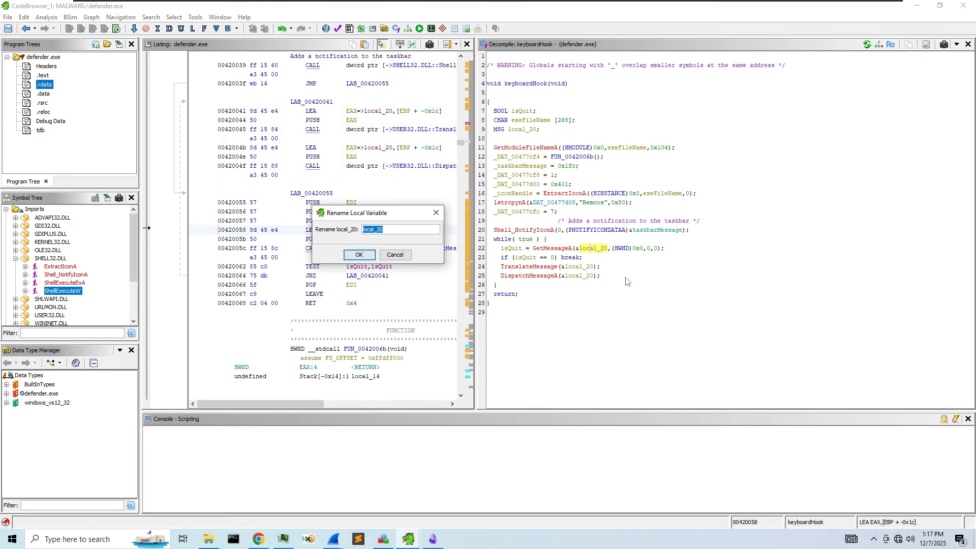
text(msgStructure)
key(Return)
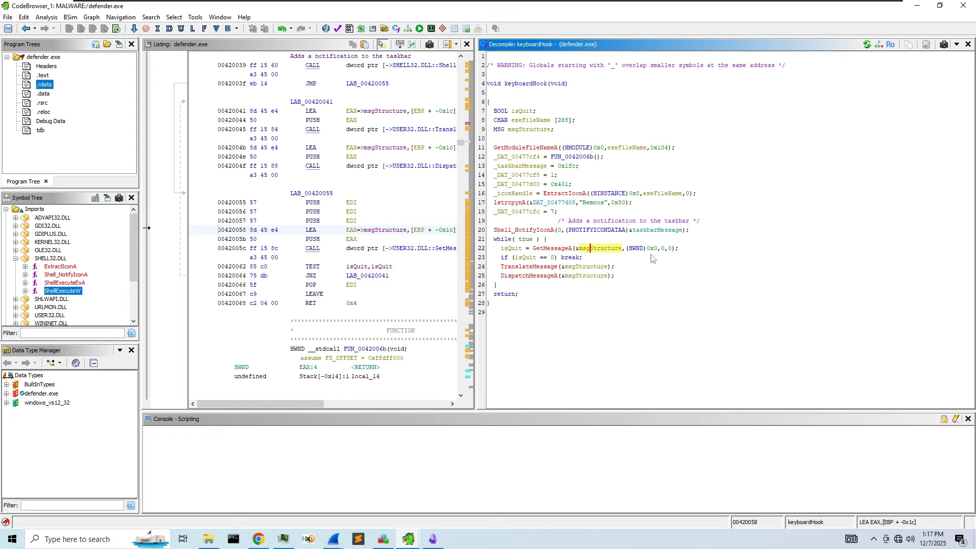
click(588, 258)
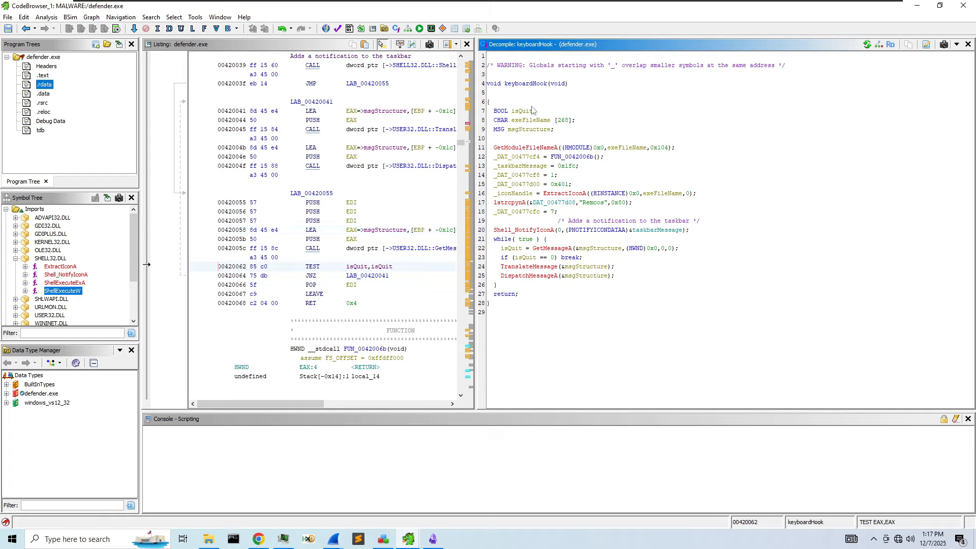
right_click(559, 203)
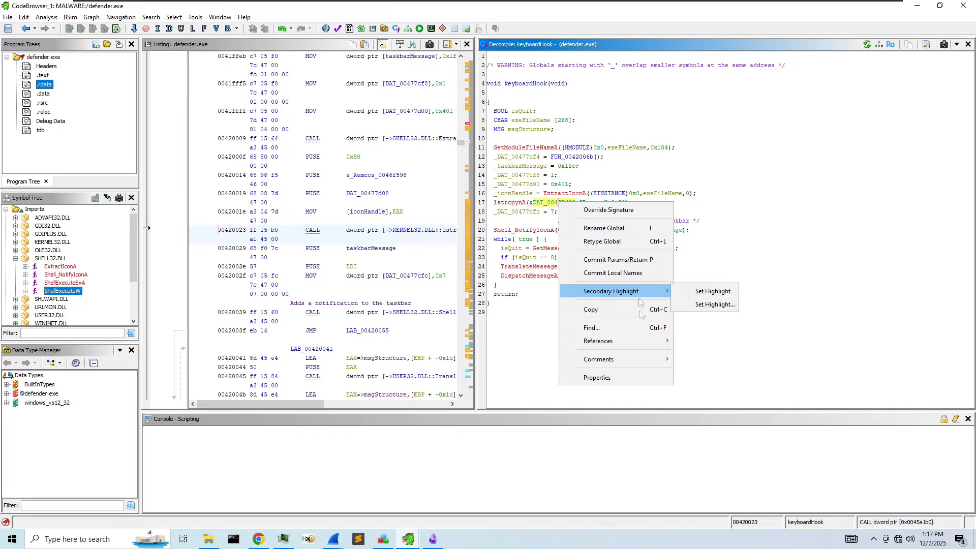
mouse_move(635, 341)
click(716, 340)
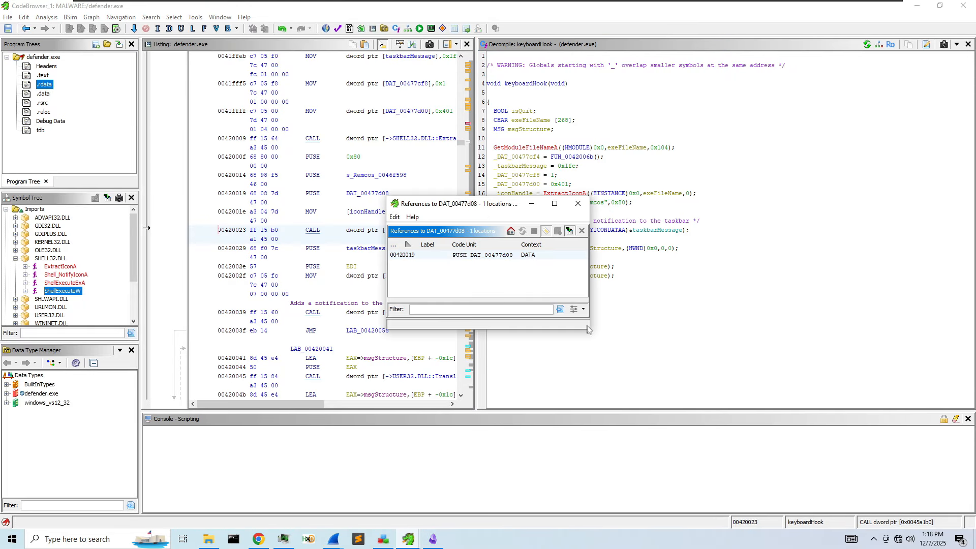
click(527, 259)
drag(493, 206, 401, 207)
click(484, 206)
double_click(559, 203)
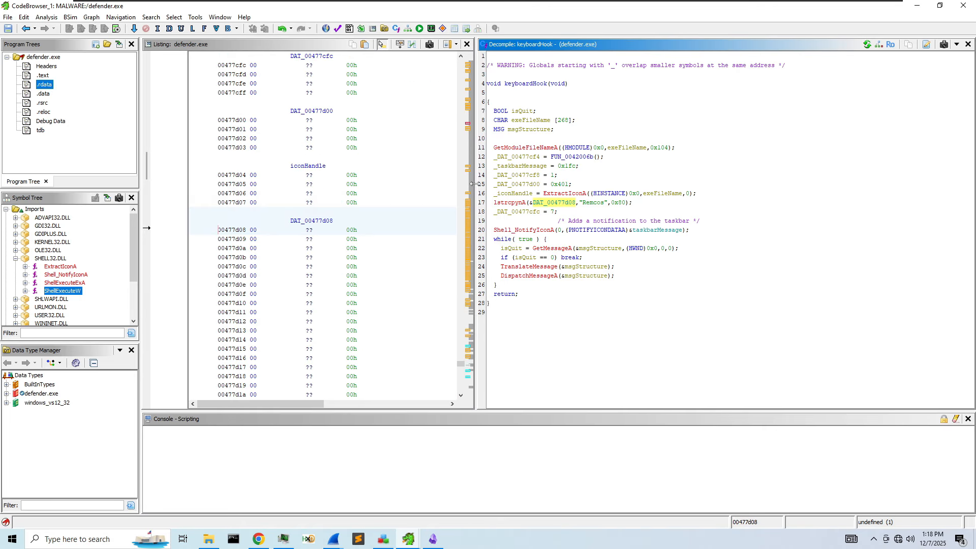
click(468, 183)
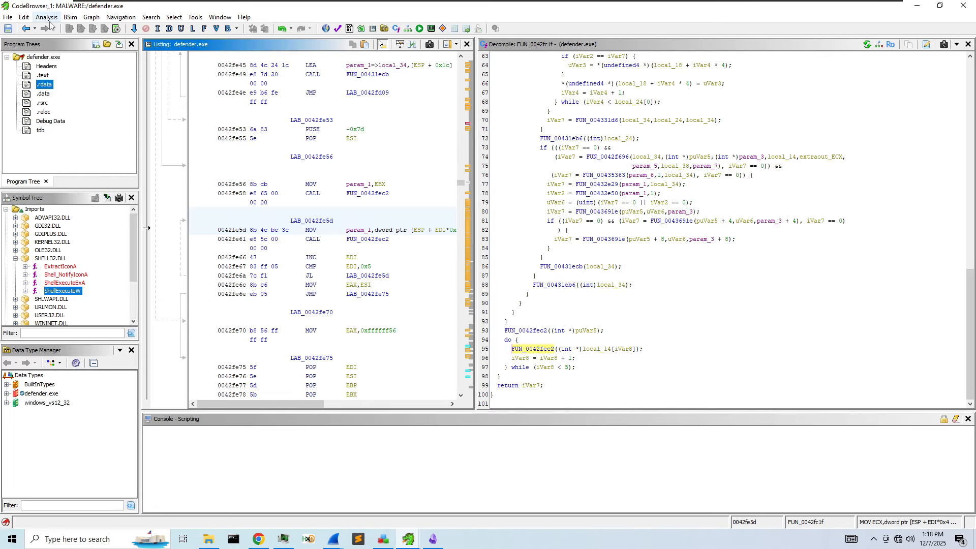
click(26, 28)
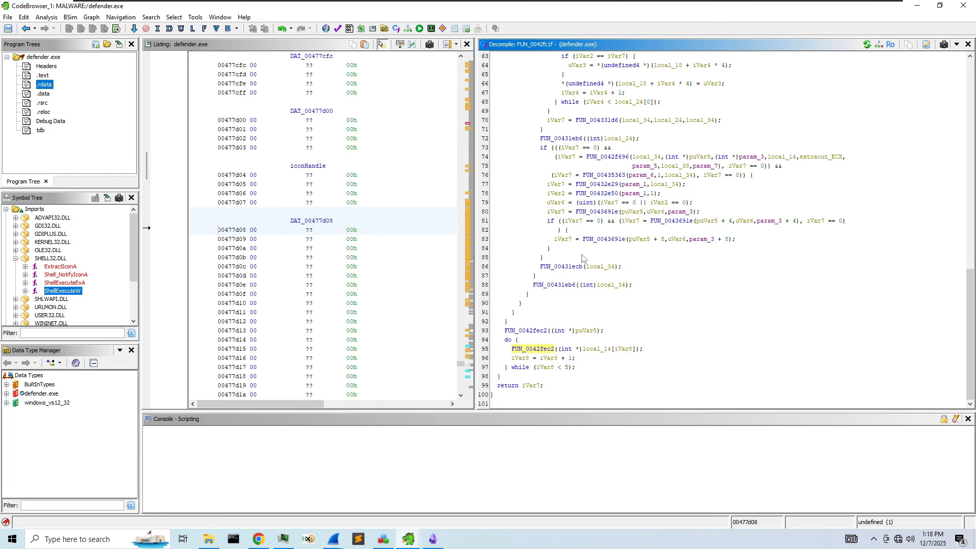
click(26, 28)
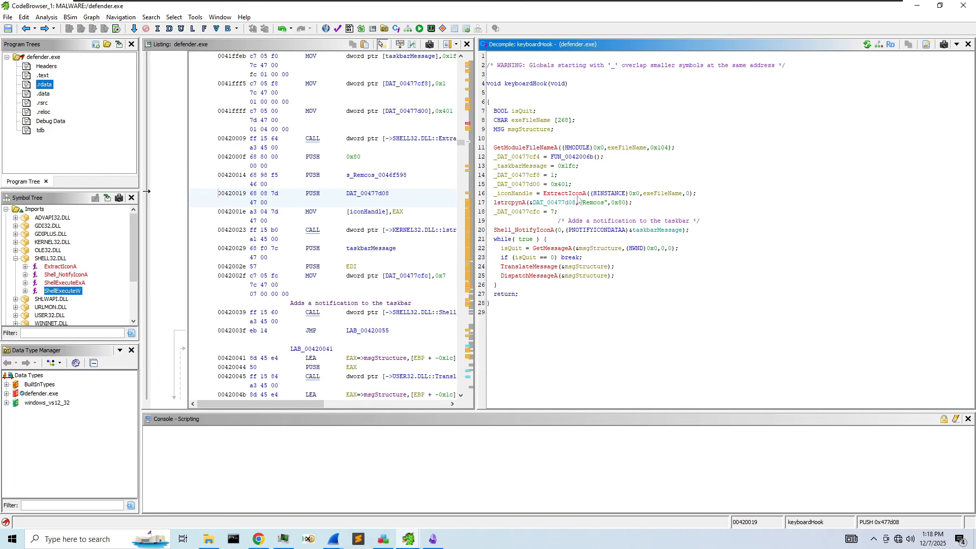
double_click(562, 202)
drag(473, 181, 463, 203)
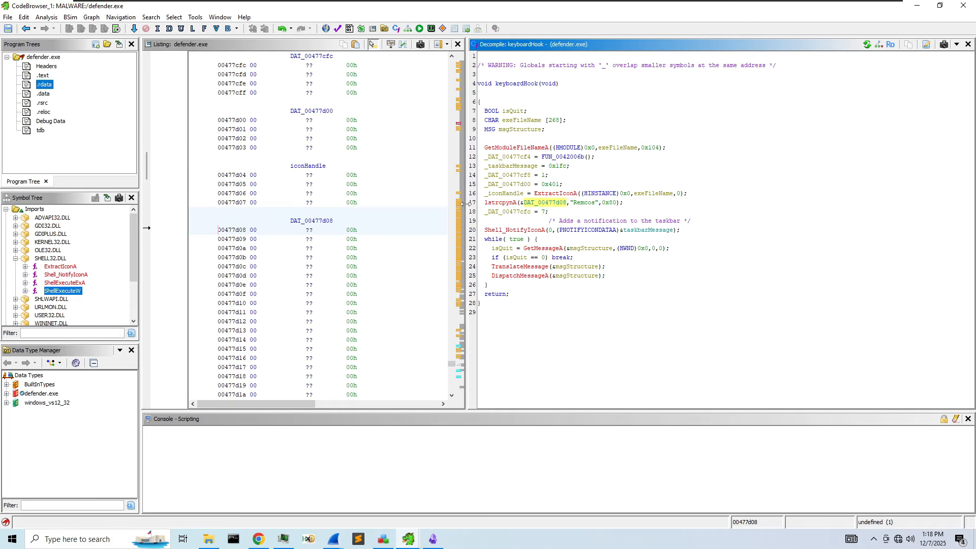
click(513, 203)
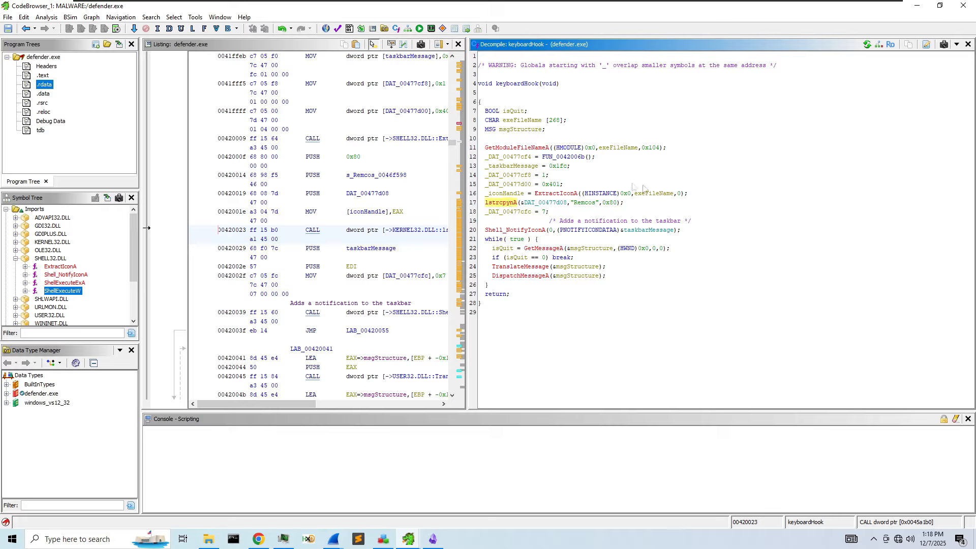
click(553, 203)
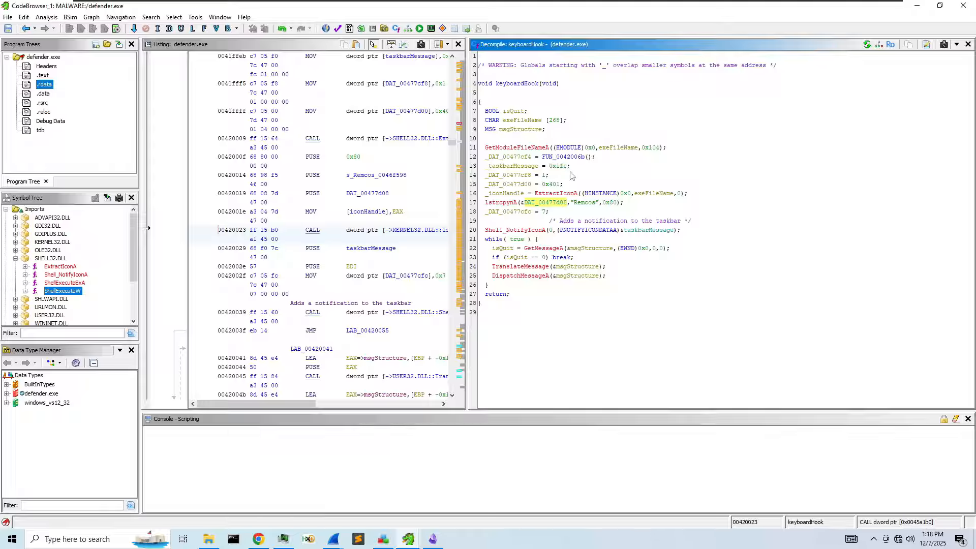
- Find keyboardHook's callers and jump to the code launching it as a thread
click(27, 31)
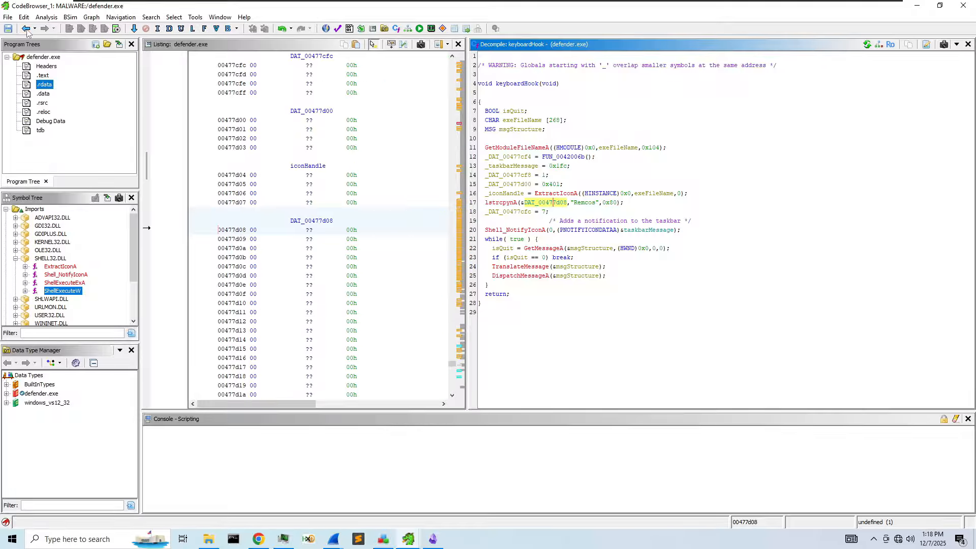
click(27, 30)
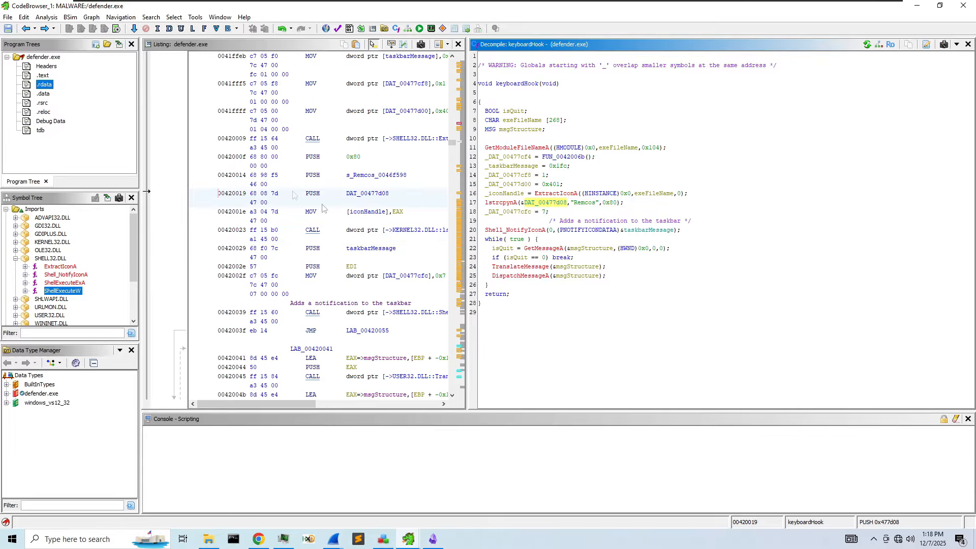
click(514, 84)
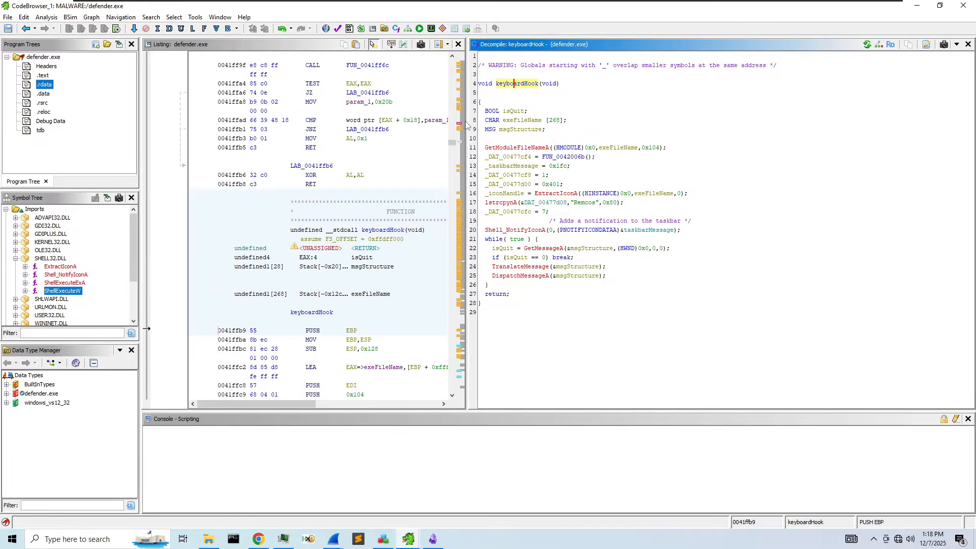
drag(464, 122, 716, 122)
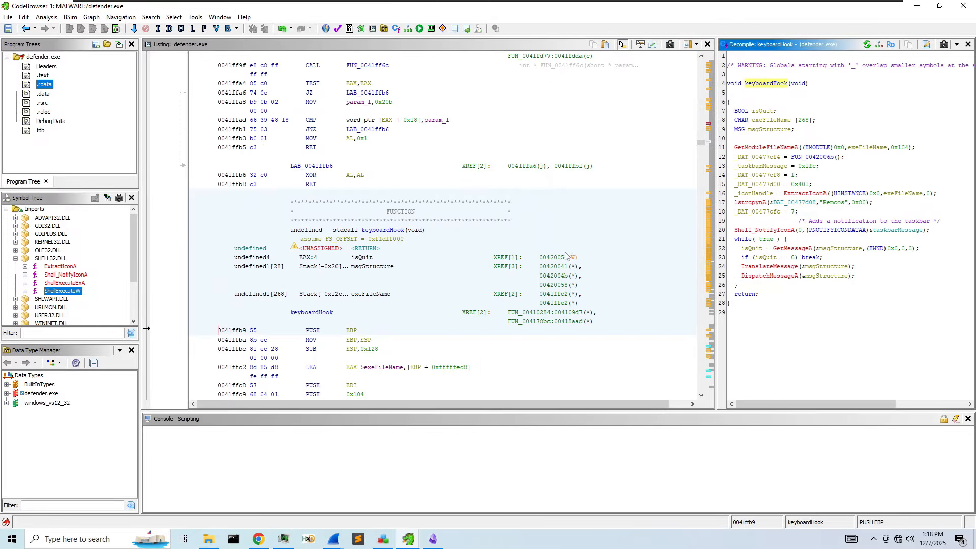
double_click(554, 313)
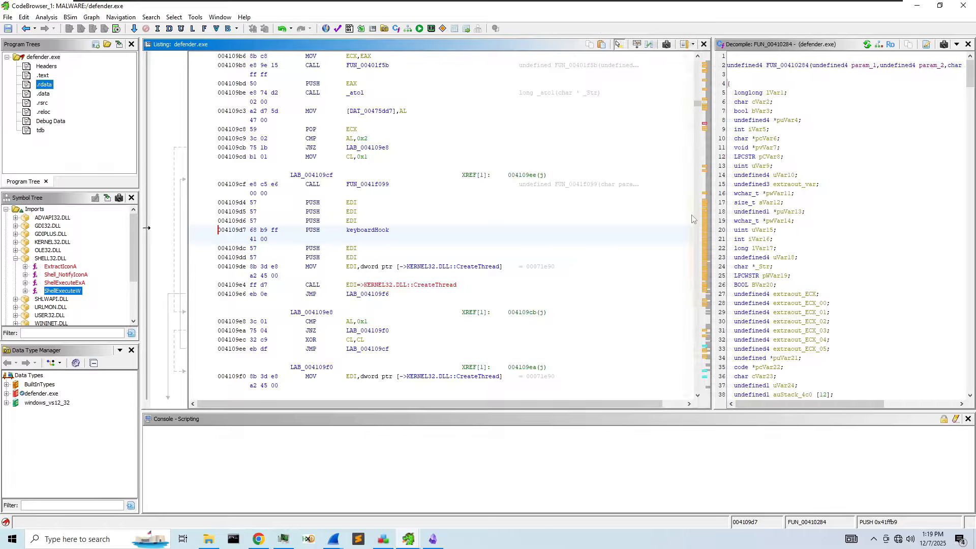
- Return to the PUSH keyboardHook CreateThread call site at 00418aad in FUN_004178bc
drag(712, 218, 573, 224)
scroll(679, 252, down, 15)
scroll(679, 253, down, 12)
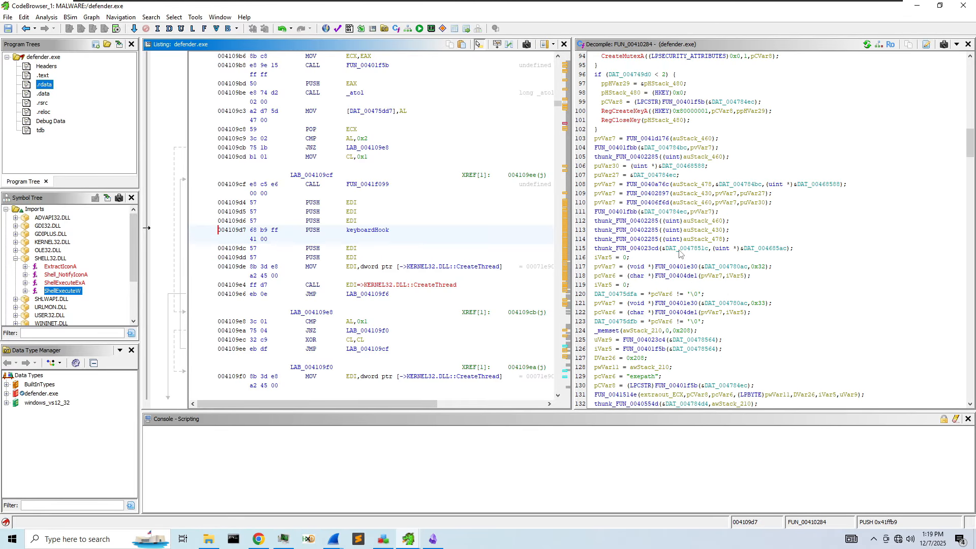
scroll(691, 239, down, 7)
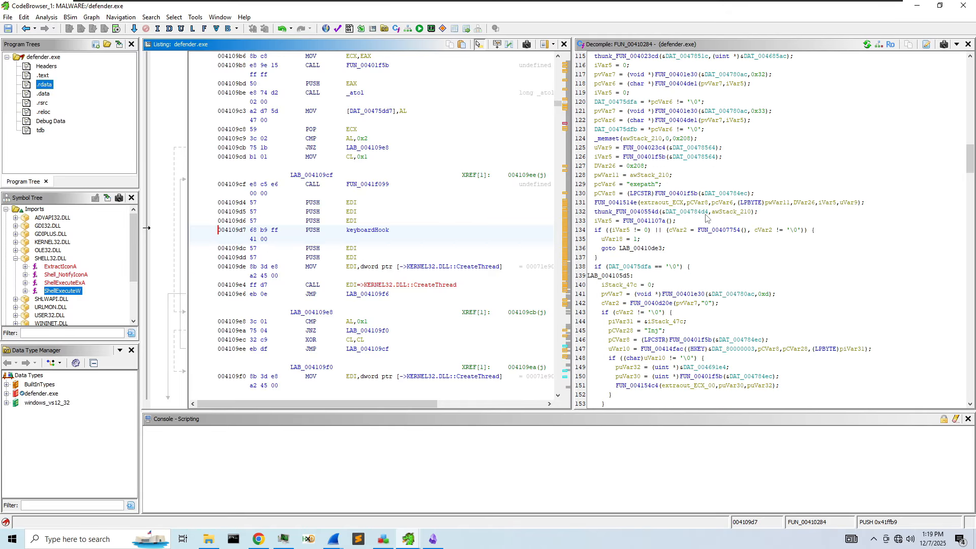
scroll(770, 245, down, 10)
scroll(773, 244, down, 13)
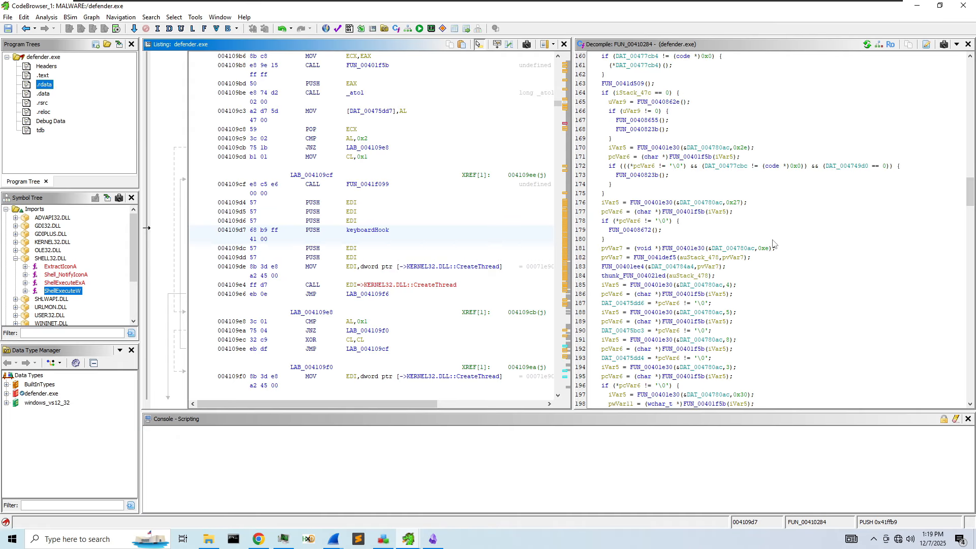
click(29, 29)
click(29, 29)
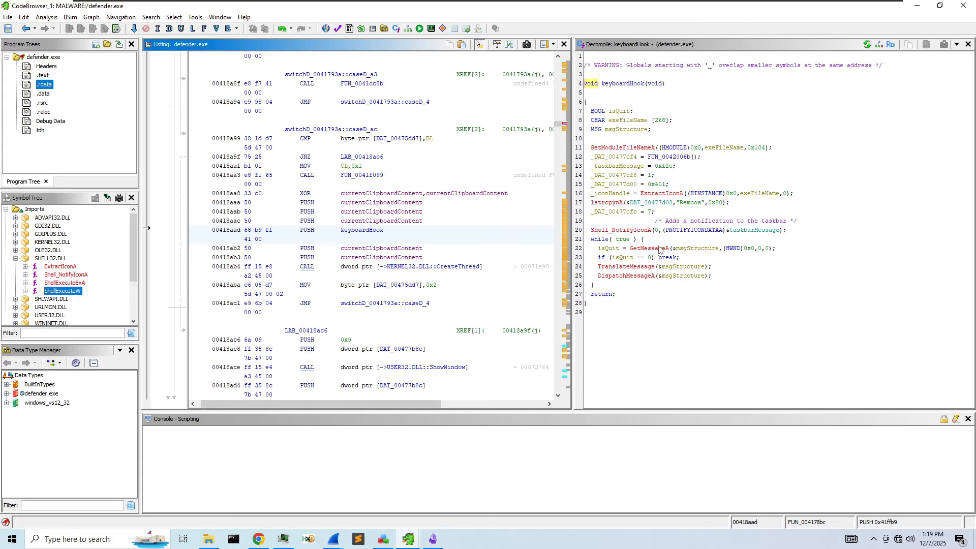
- Widen the Decompile pane and scroll FUN_004178bc's command switch, returning to its signature
drag(572, 203, 447, 223)
scroll(532, 228, down, 4)
scroll(531, 230, down, 20)
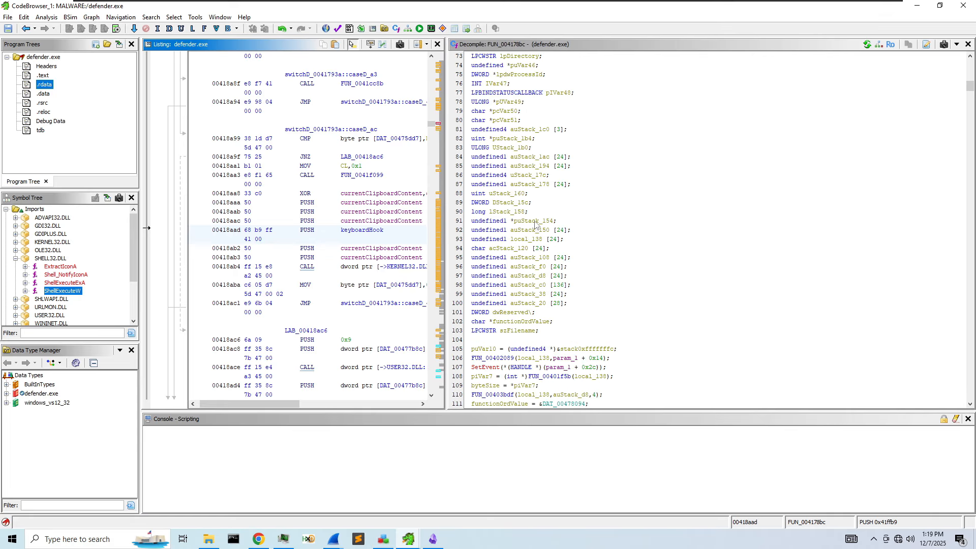
scroll(535, 223, down, 14)
scroll(758, 275, down, 14)
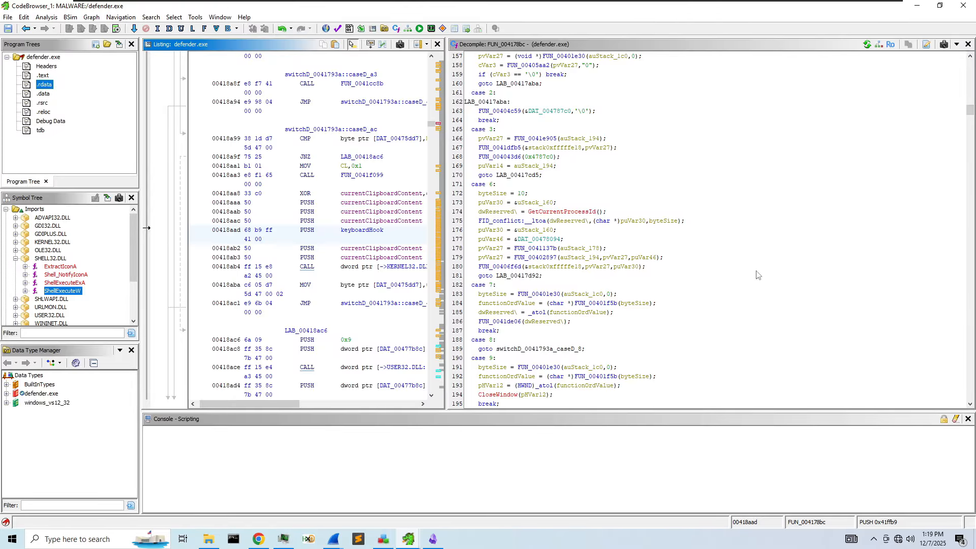
scroll(757, 275, down, 6)
scroll(756, 273, down, 4)
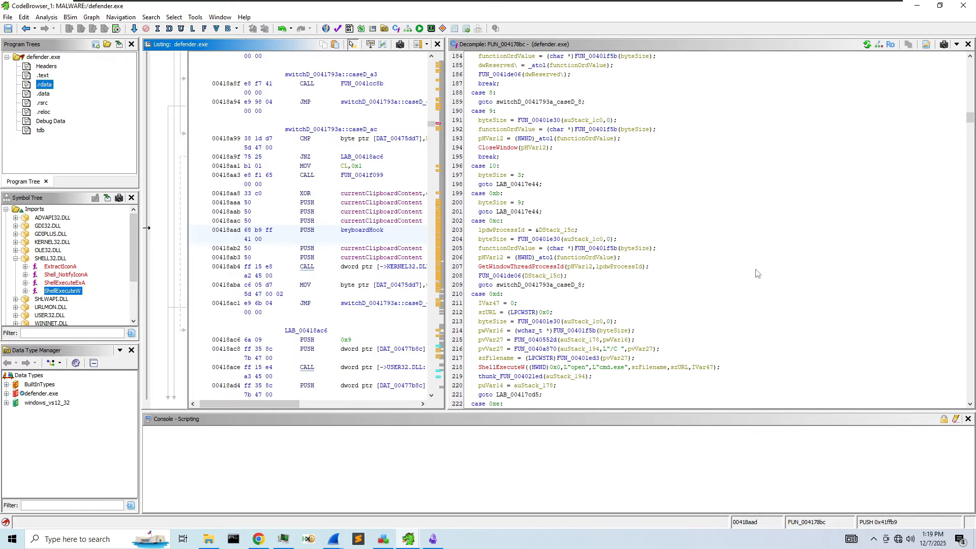
scroll(726, 242, down, 5)
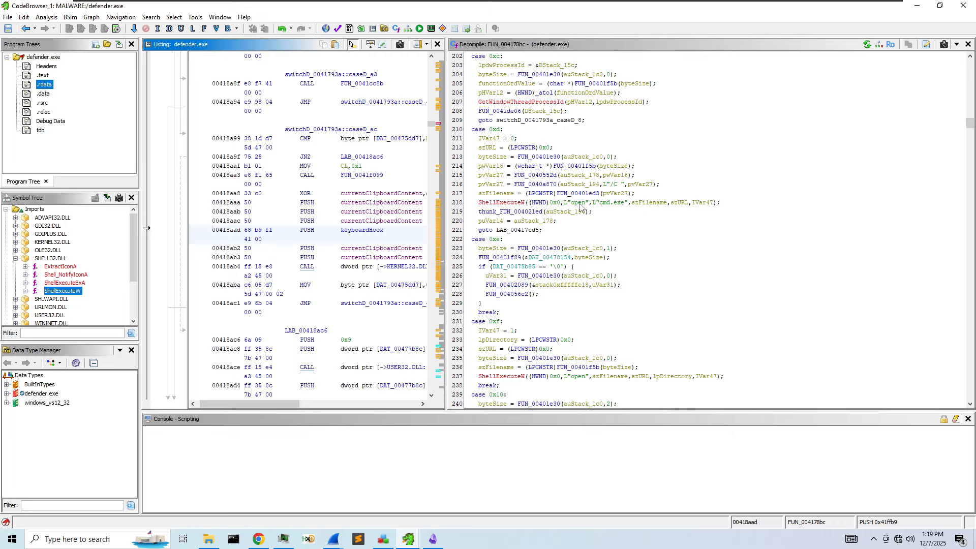
scroll(665, 210, down, 4)
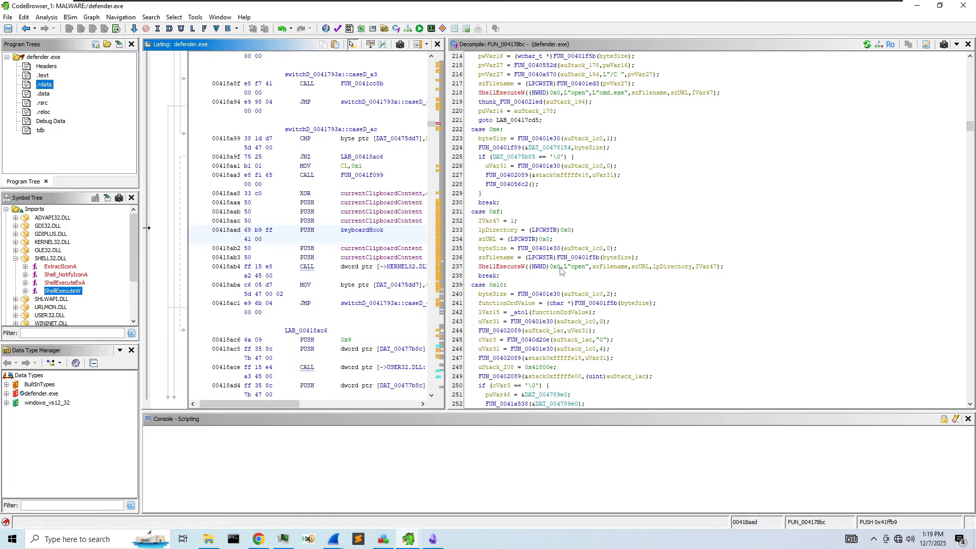
scroll(622, 271, down, 20)
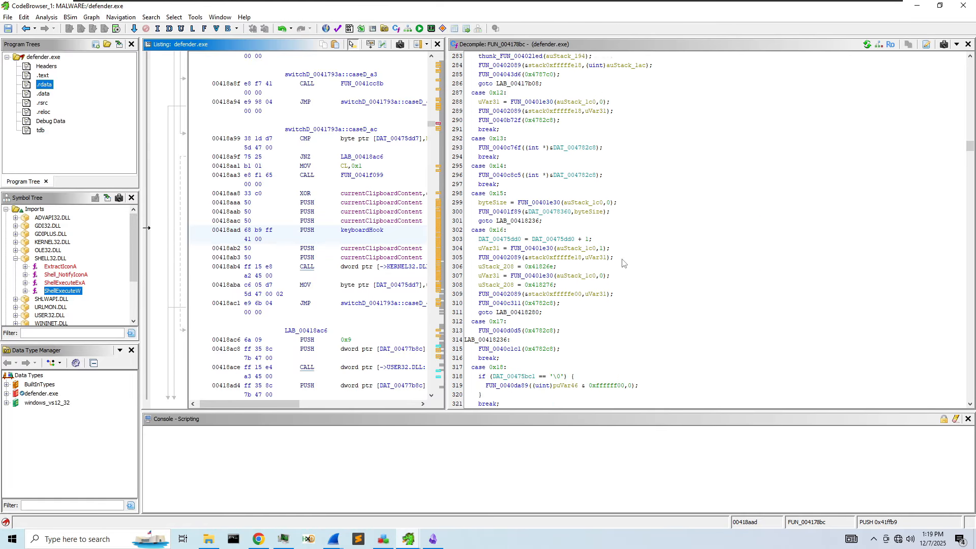
scroll(622, 258, down, 6)
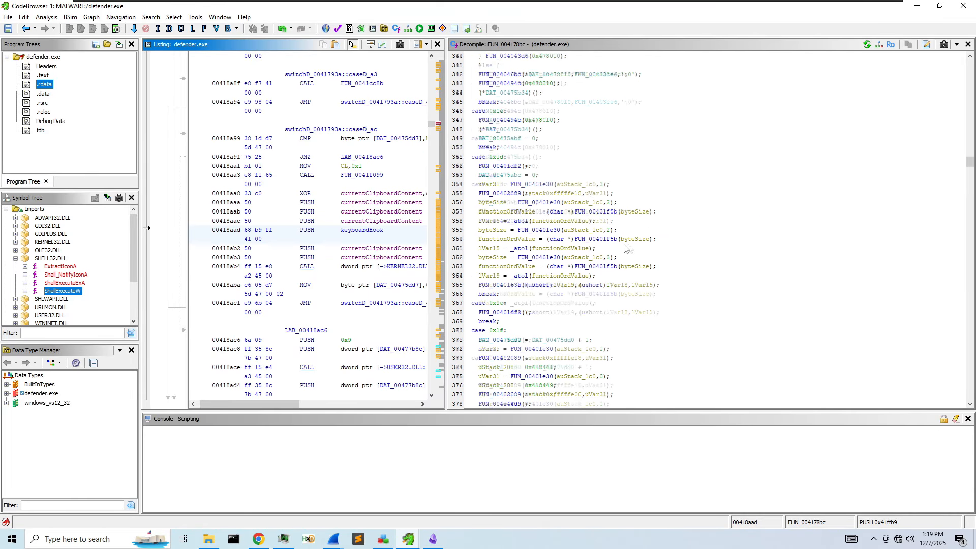
drag(970, 157, 971, 66)
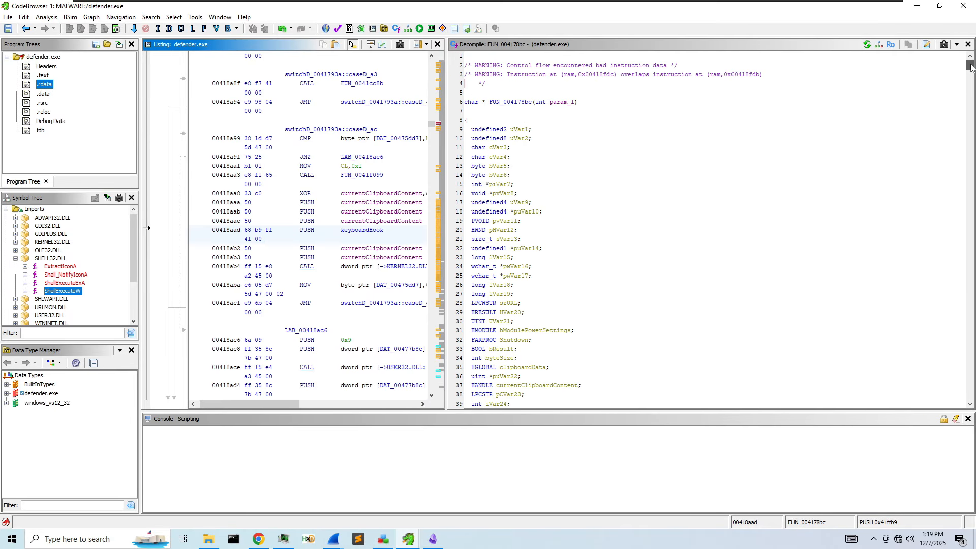
- Read down FUN_004178bc's switch cases to case 0x8f and select its line to sync the Listing
scroll(663, 148, down, 20)
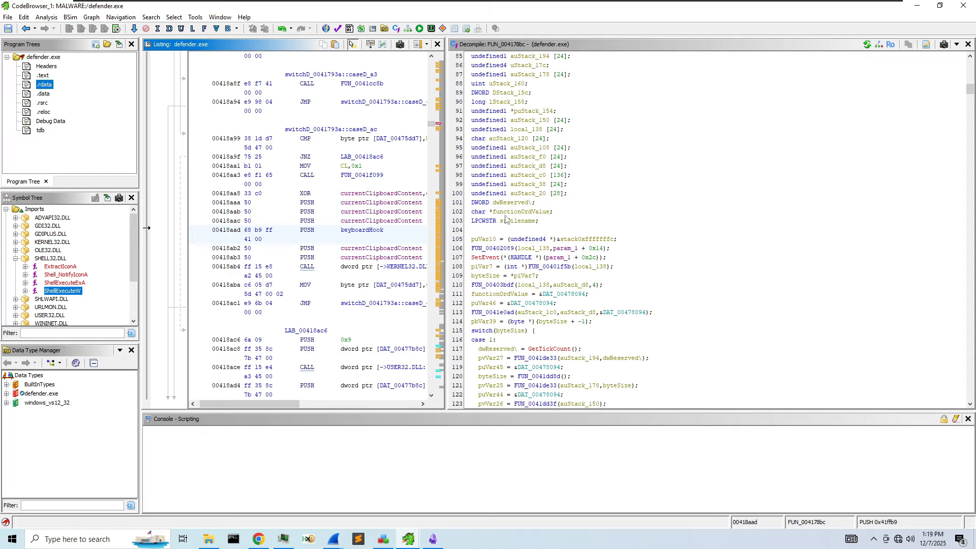
scroll(526, 269, down, 3)
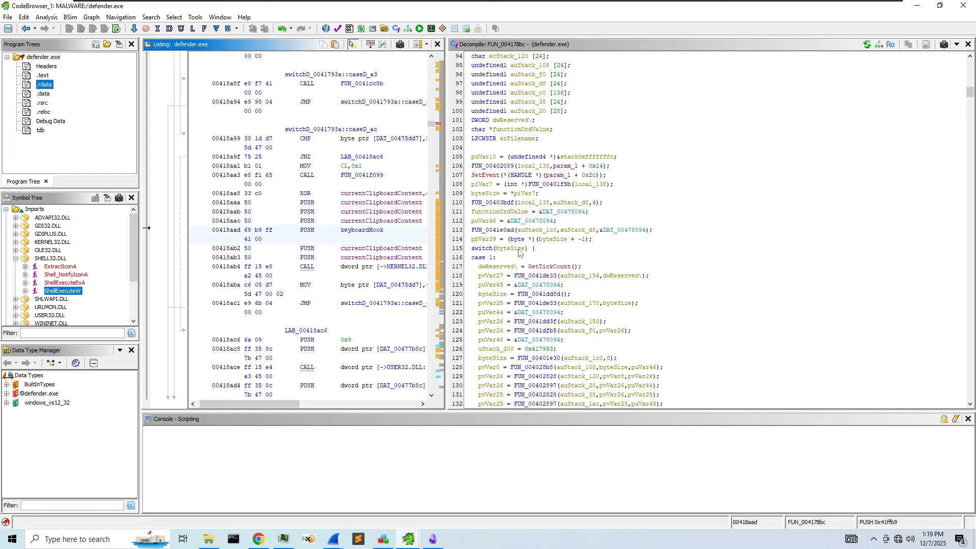
scroll(509, 175, up, 15)
scroll(537, 176, up, 16)
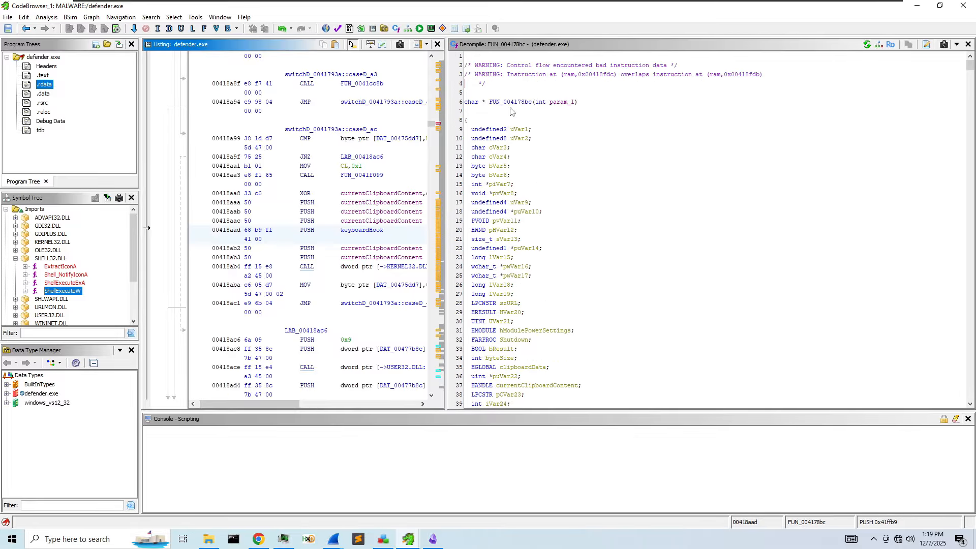
scroll(619, 268, down, 14)
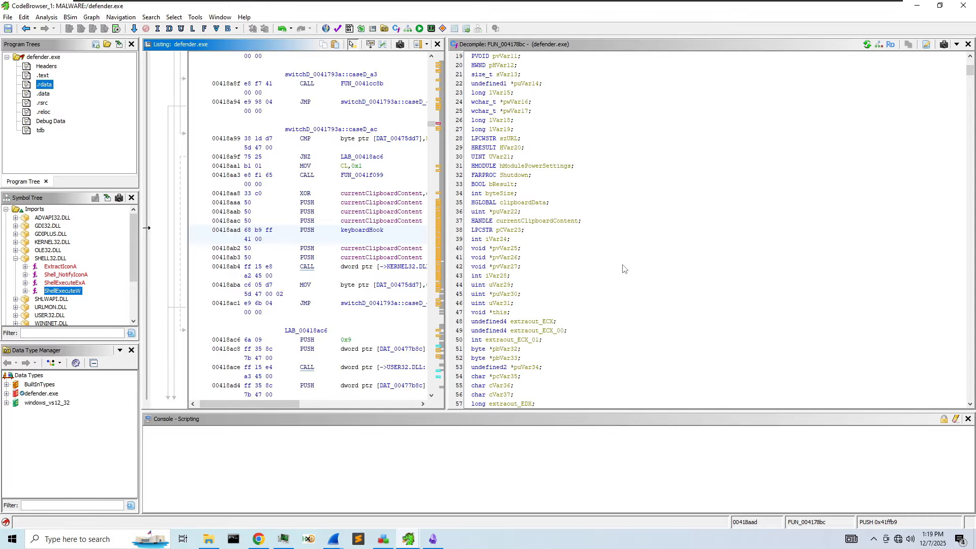
scroll(620, 268, down, 18)
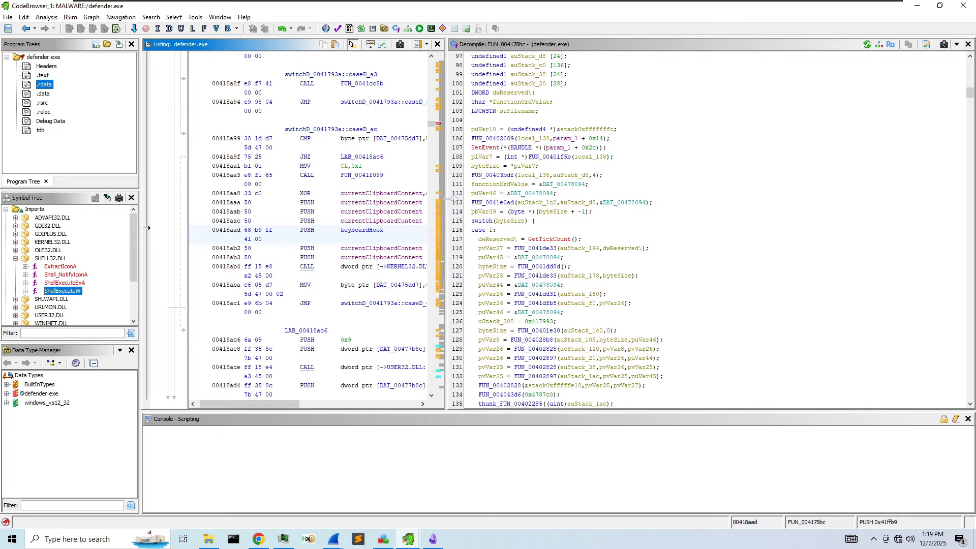
scroll(519, 267, down, 19)
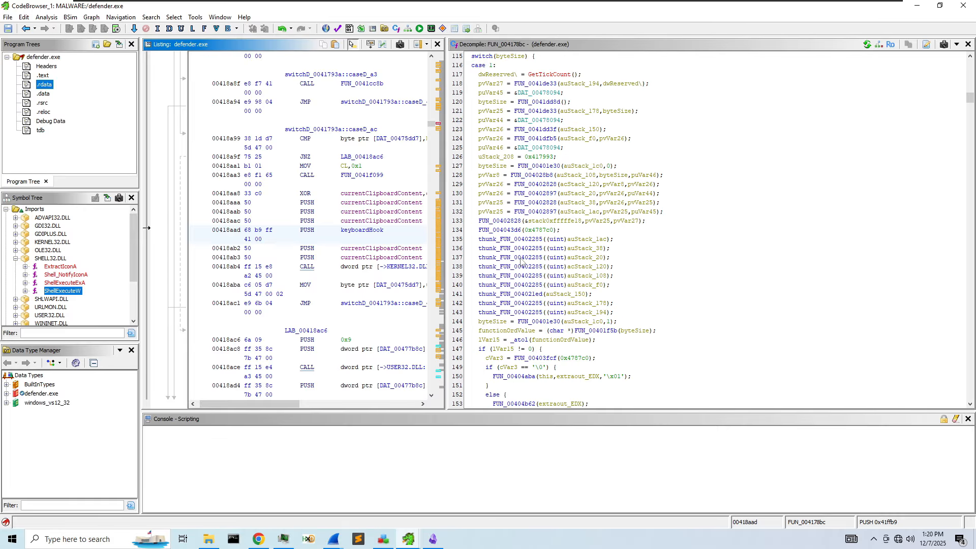
scroll(522, 258, down, 20)
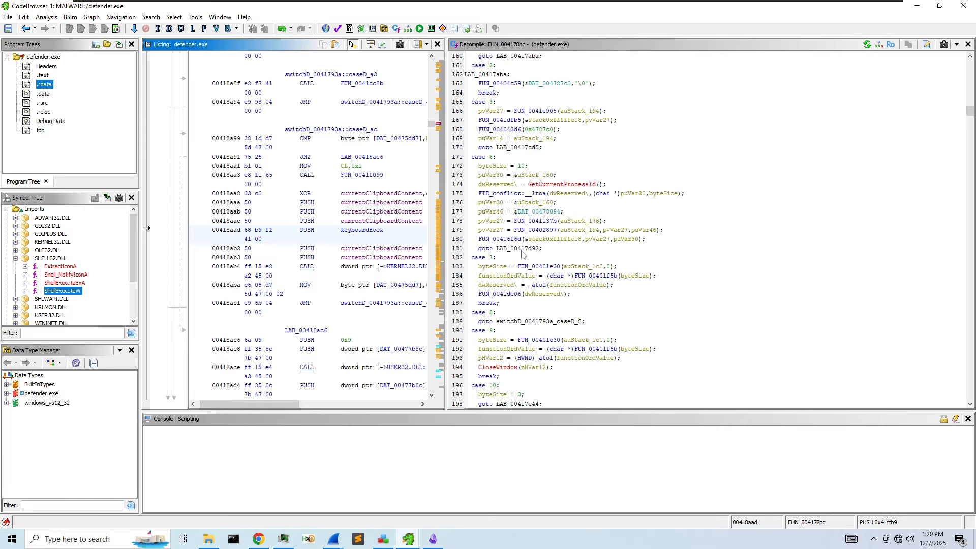
scroll(522, 252, down, 20)
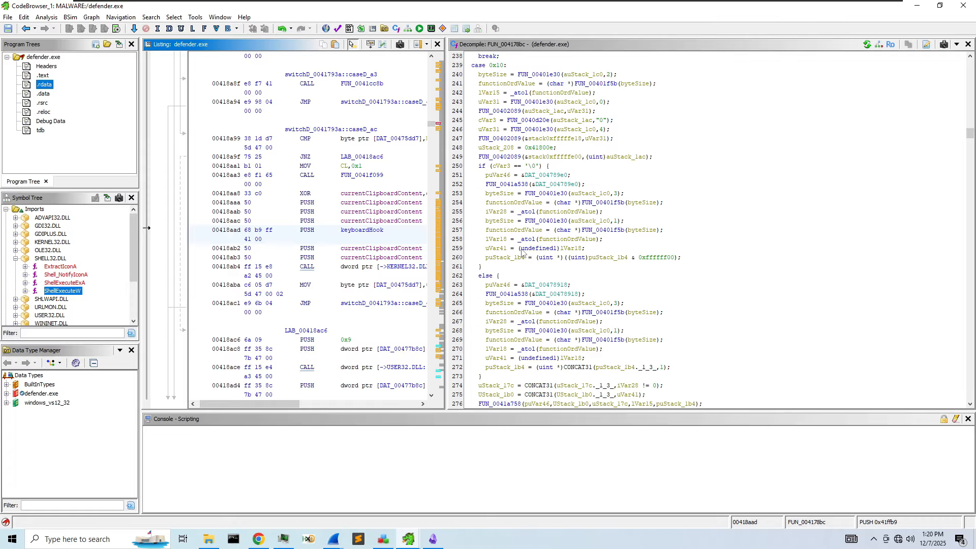
scroll(519, 247, down, 16)
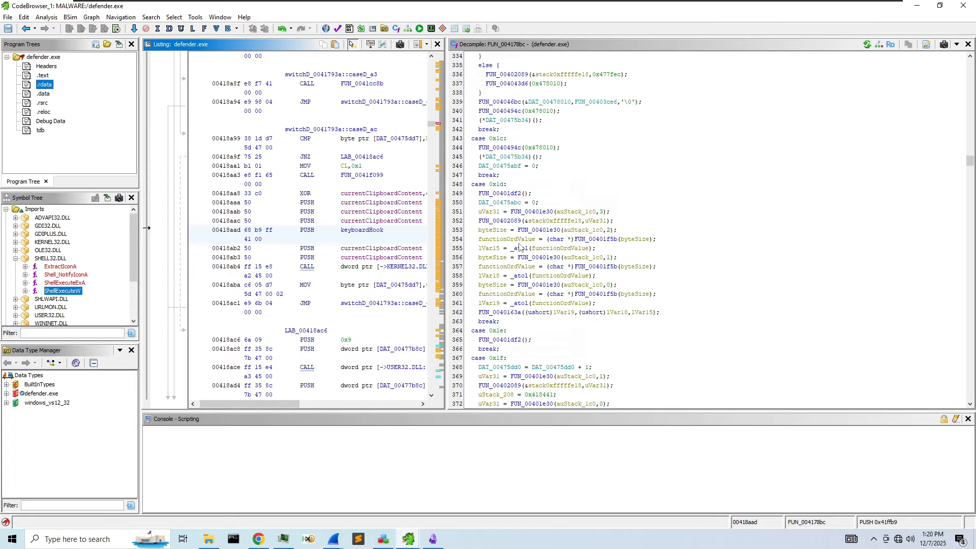
scroll(514, 234, down, 12)
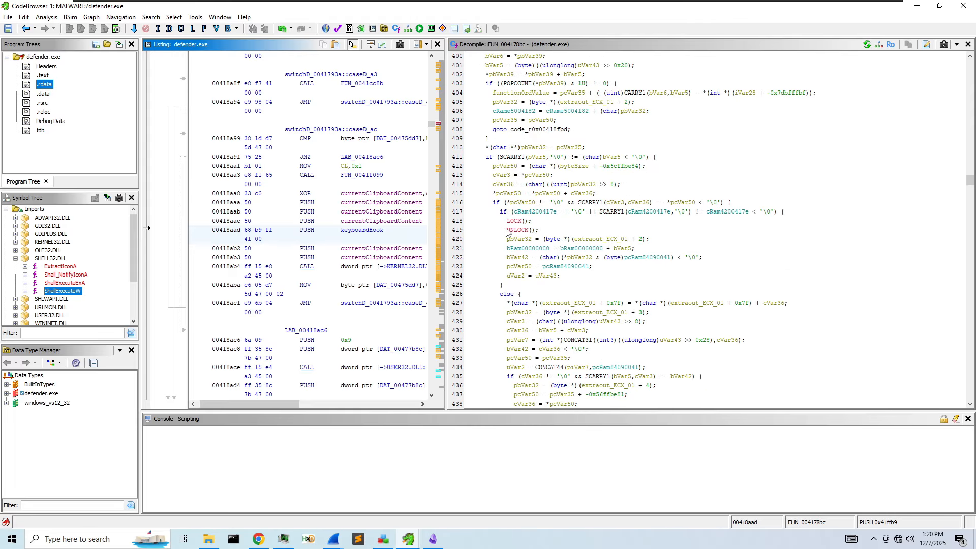
scroll(605, 219, down, 20)
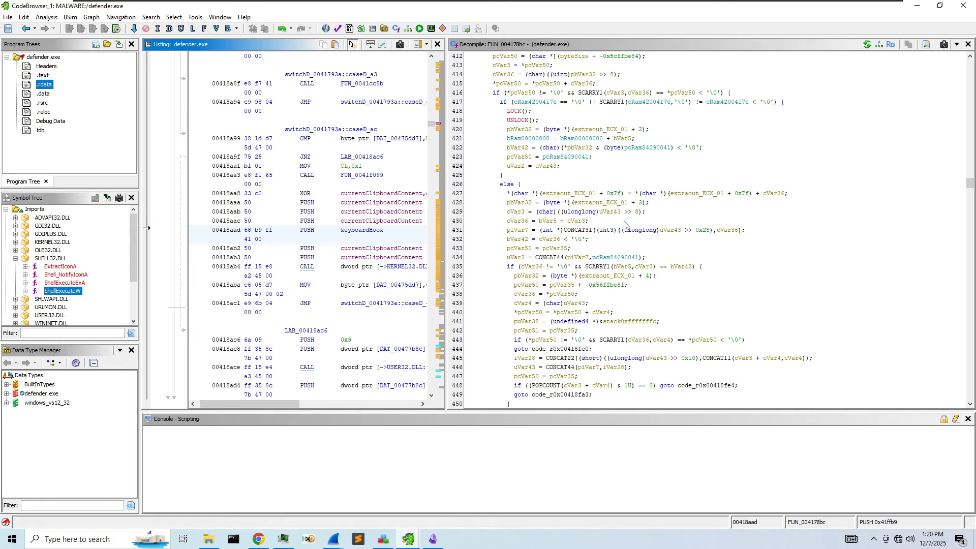
scroll(619, 233, down, 19)
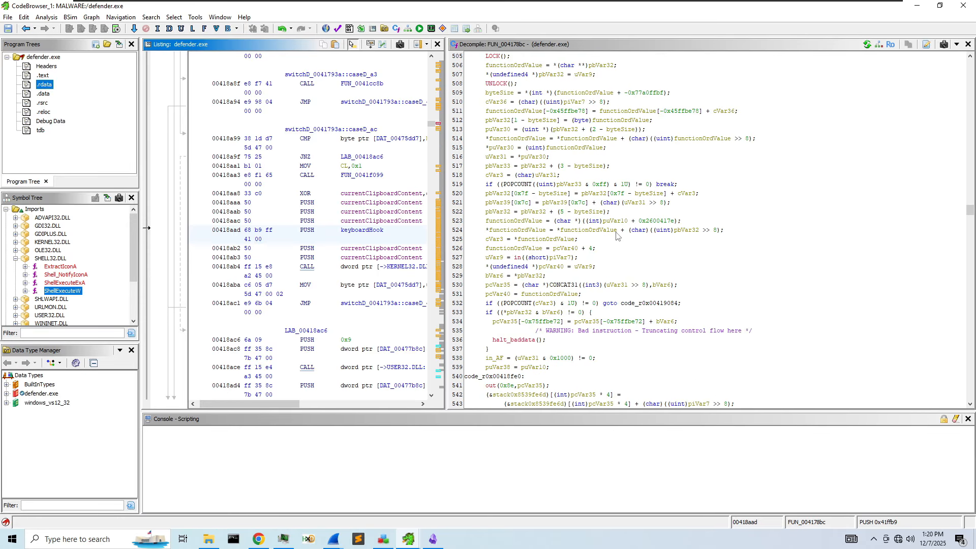
scroll(616, 235, down, 19)
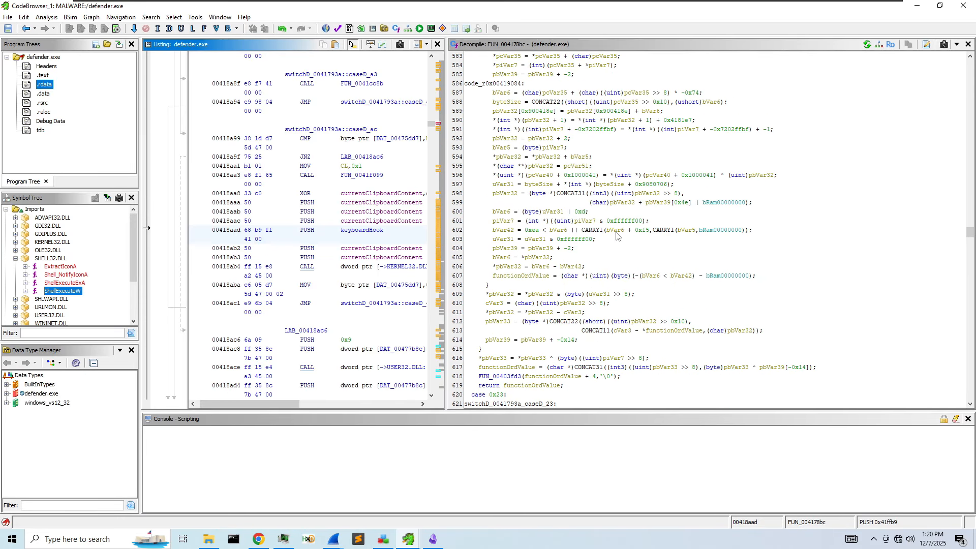
scroll(616, 237, down, 17)
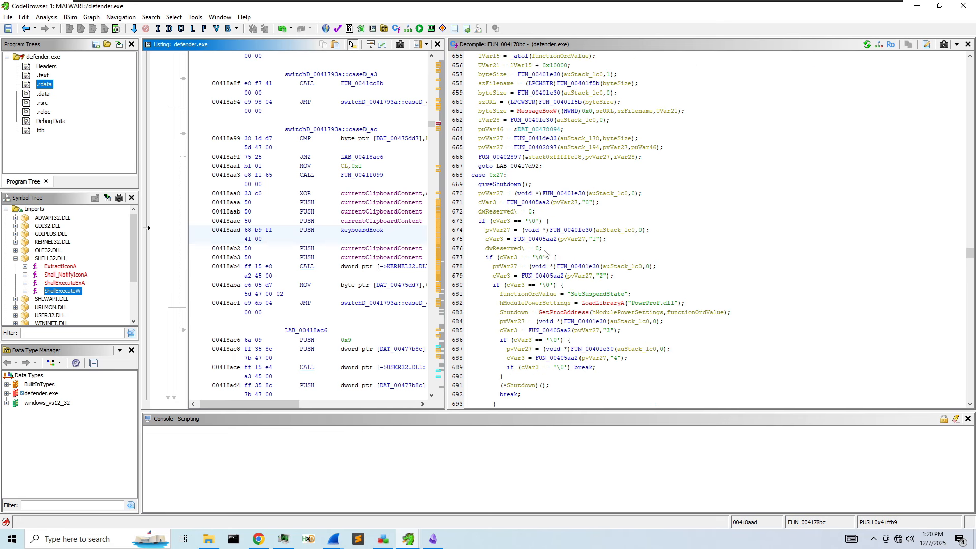
scroll(578, 264, down, 5)
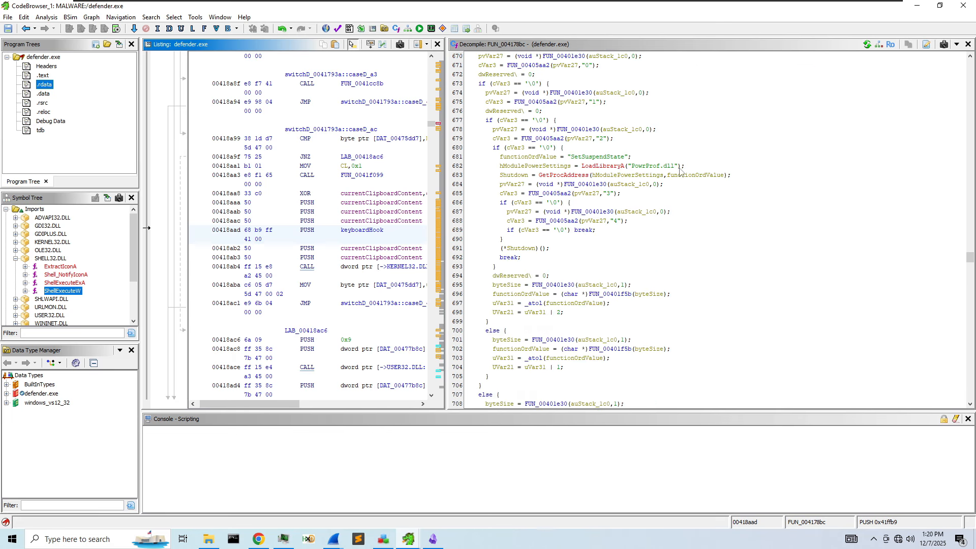
scroll(680, 172, down, 10)
scroll(525, 220, down, 11)
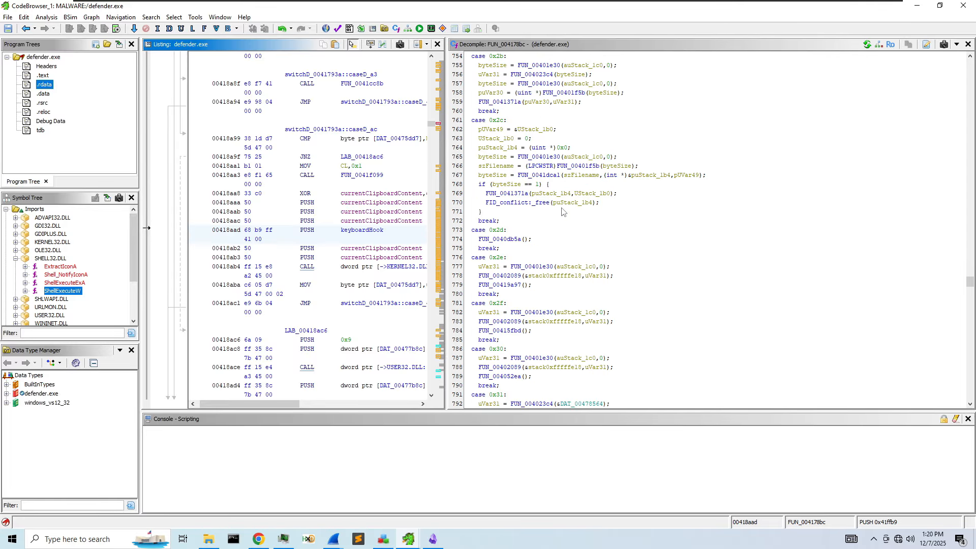
scroll(546, 189, up, 3)
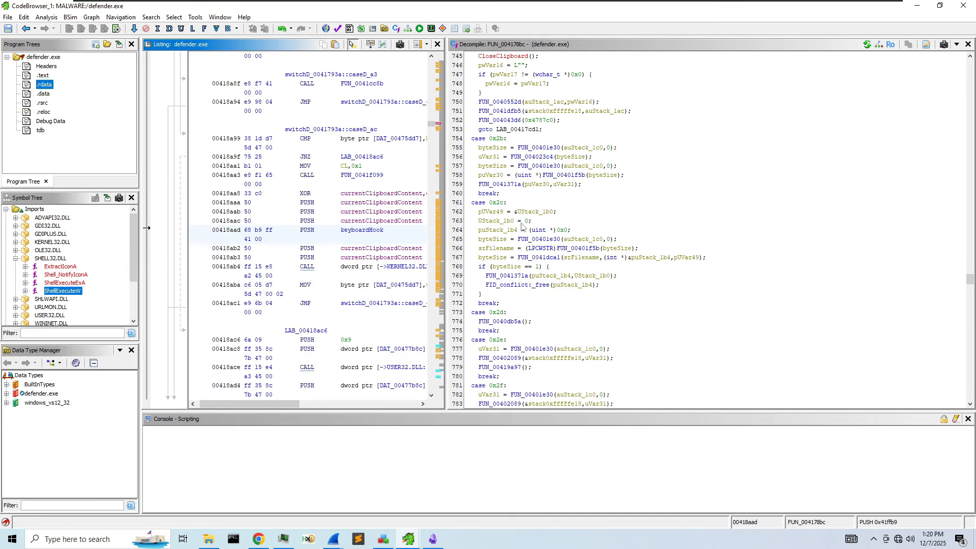
scroll(523, 228, up, 3)
scroll(534, 263, down, 1)
scroll(536, 259, down, 7)
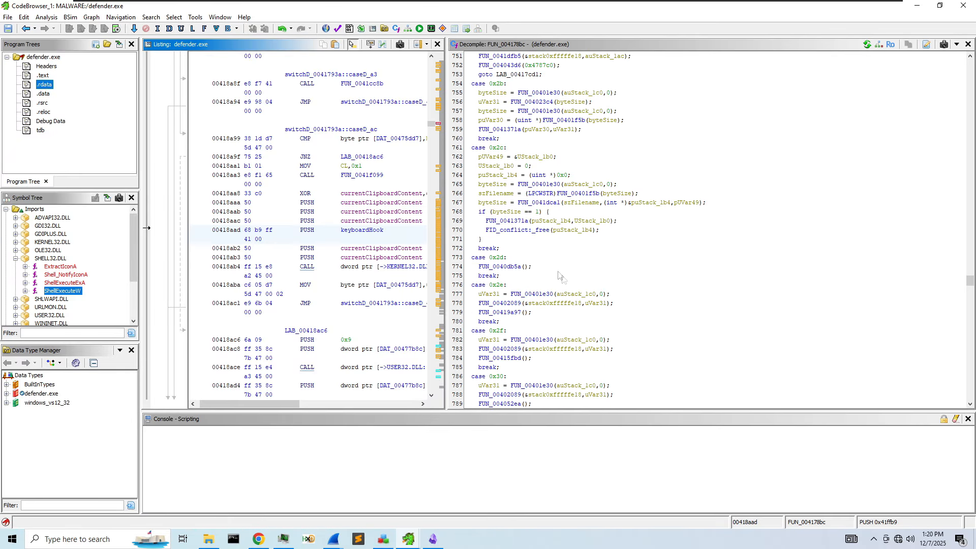
scroll(539, 246, down, 13)
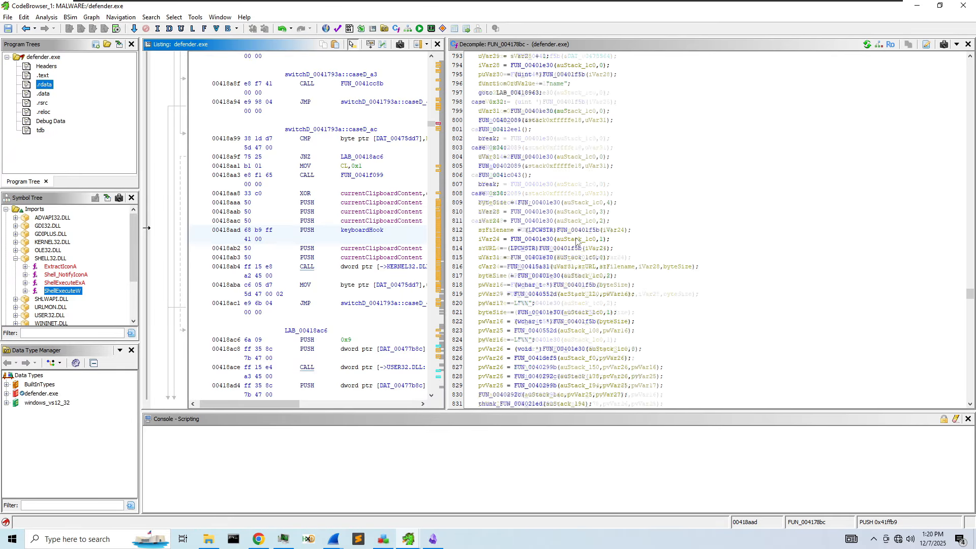
scroll(567, 224, down, 11)
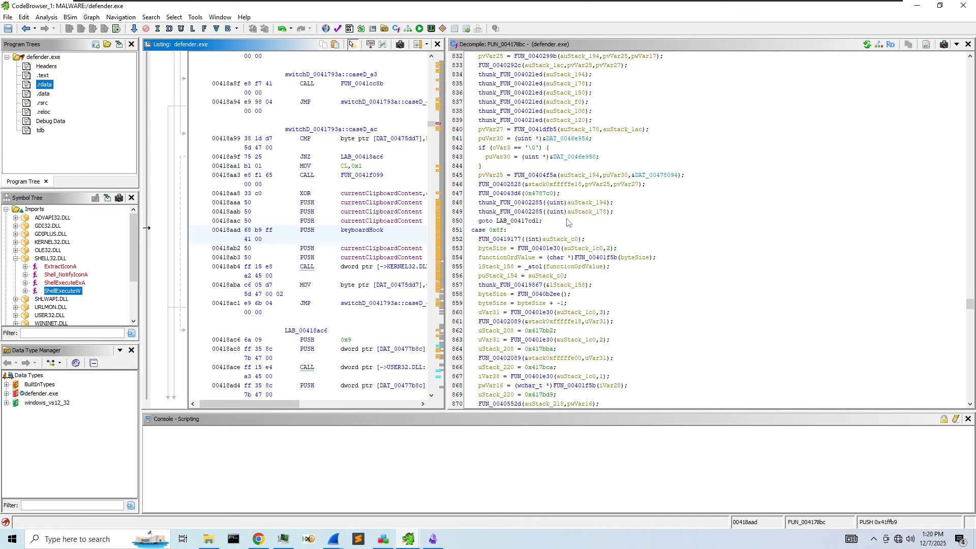
scroll(569, 238, down, 7)
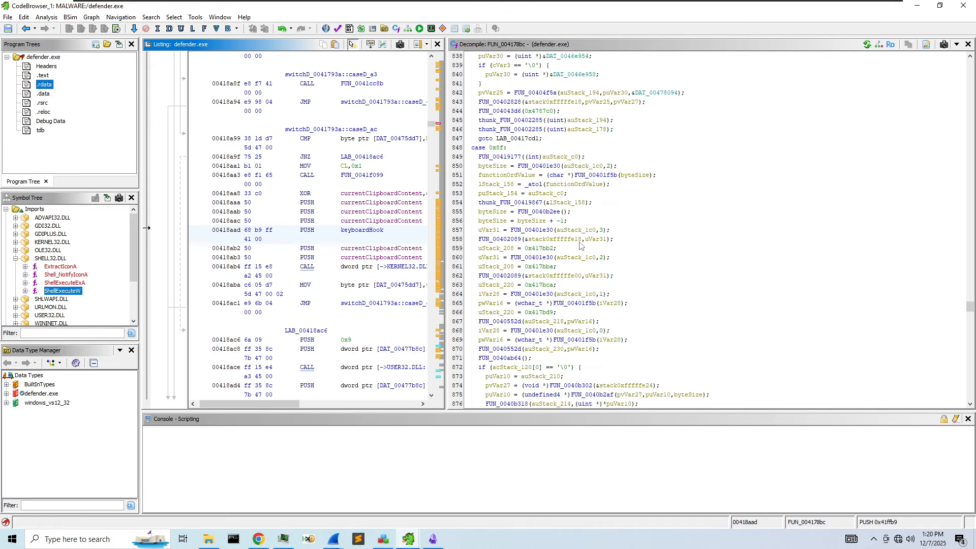
click(681, 215)
- Search the decompiled code for 'keyboard' to find the keyboardHook thread start
key(ctrl+f)
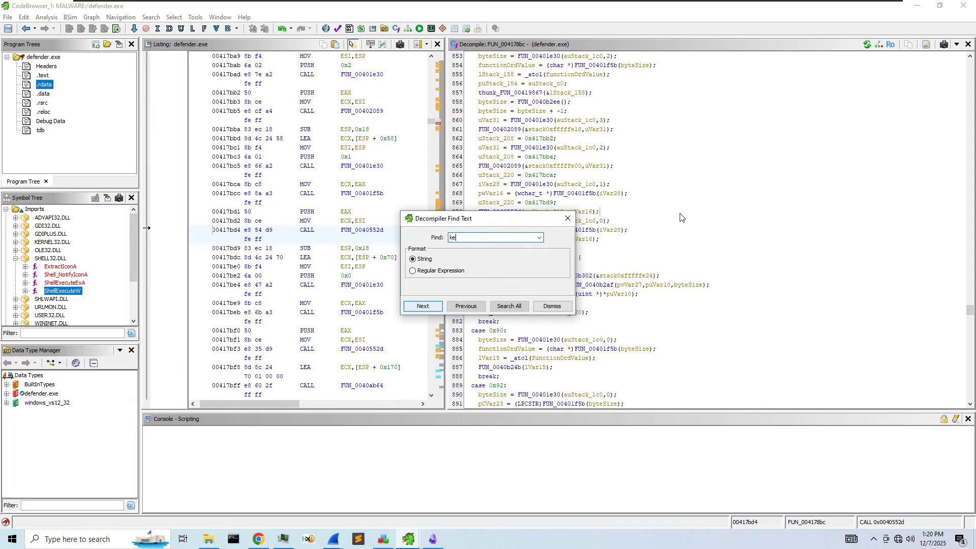
key(Return)
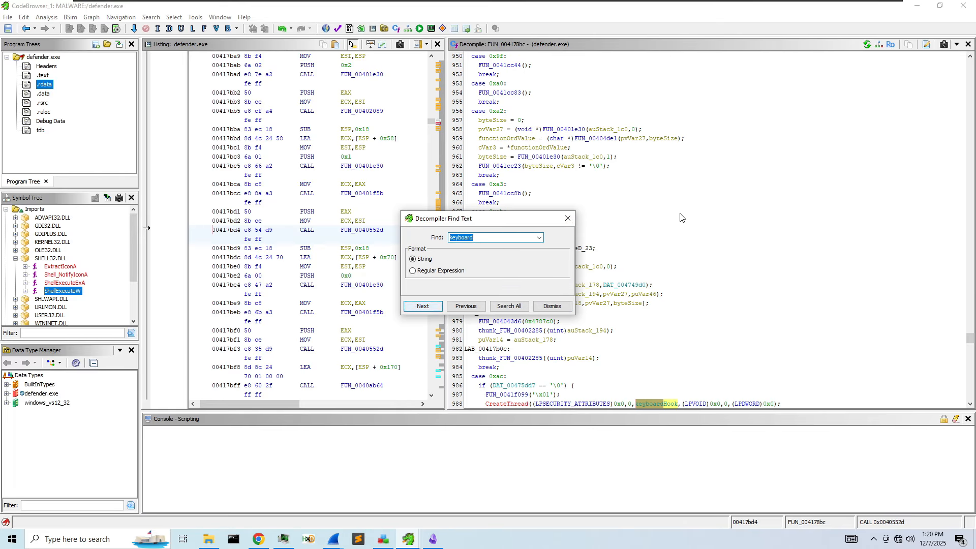
key(Escape)
- Review the switch cases that follow, down to case 0xcc setting 'okmode'
scroll(582, 243, down, 5)
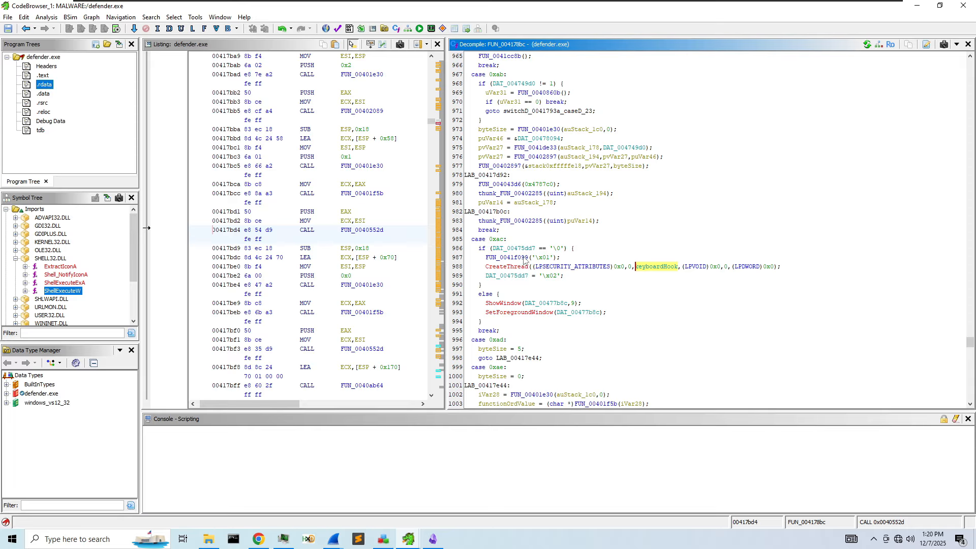
scroll(581, 257, down, 3)
scroll(581, 258, down, 3)
scroll(580, 239, down, 3)
scroll(580, 239, down, 15)
scroll(584, 254, down, 5)
scroll(627, 255, down, 3)
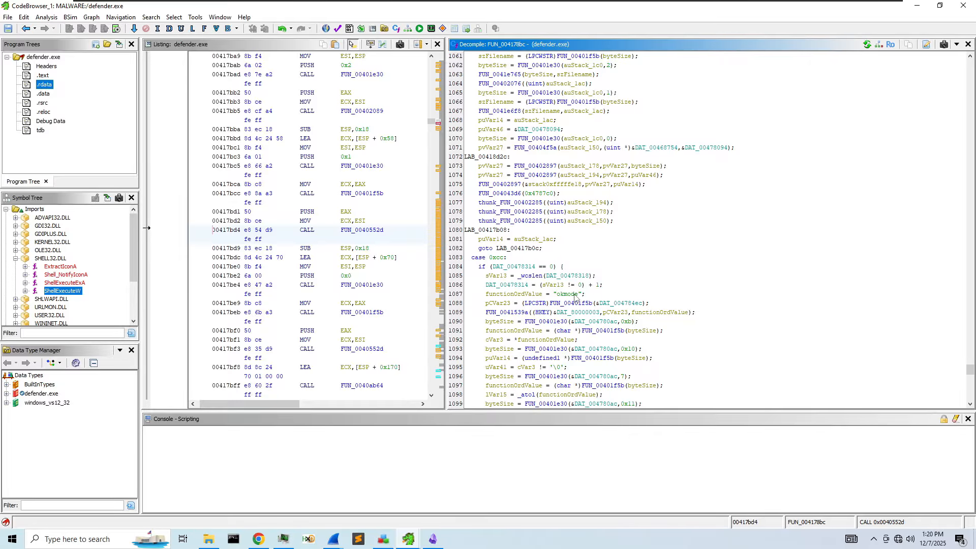
scroll(574, 300, down, 4)
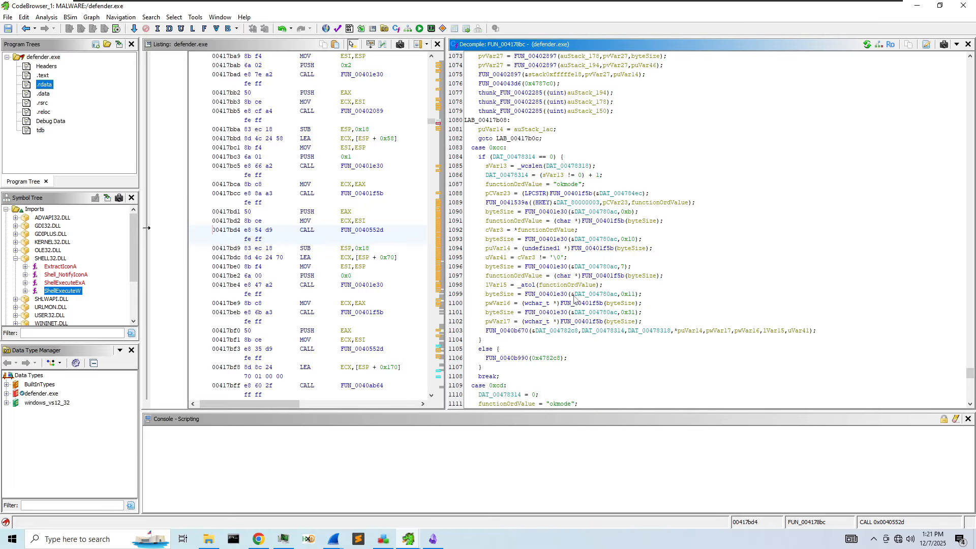
scroll(575, 301, down, 4)
scroll(543, 277, down, 8)
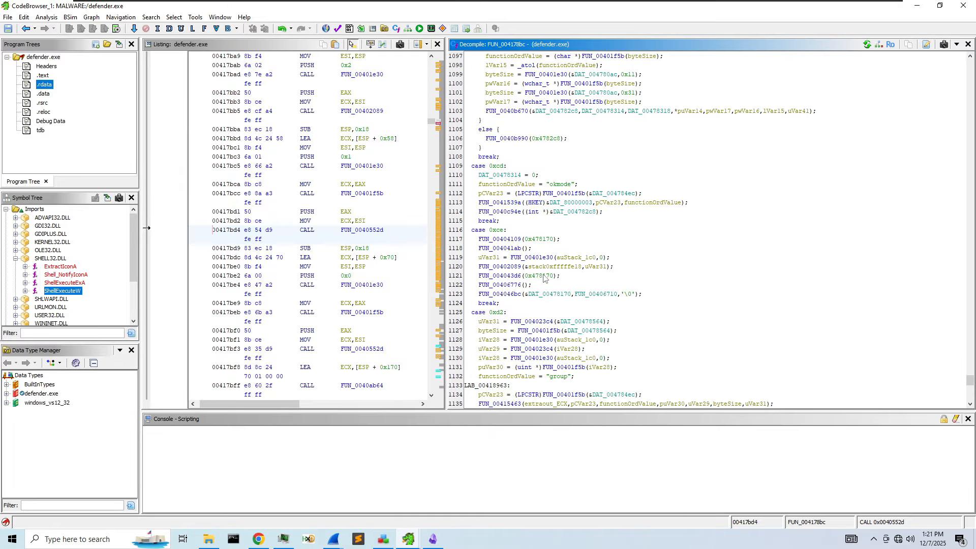
scroll(556, 288, up, 20)
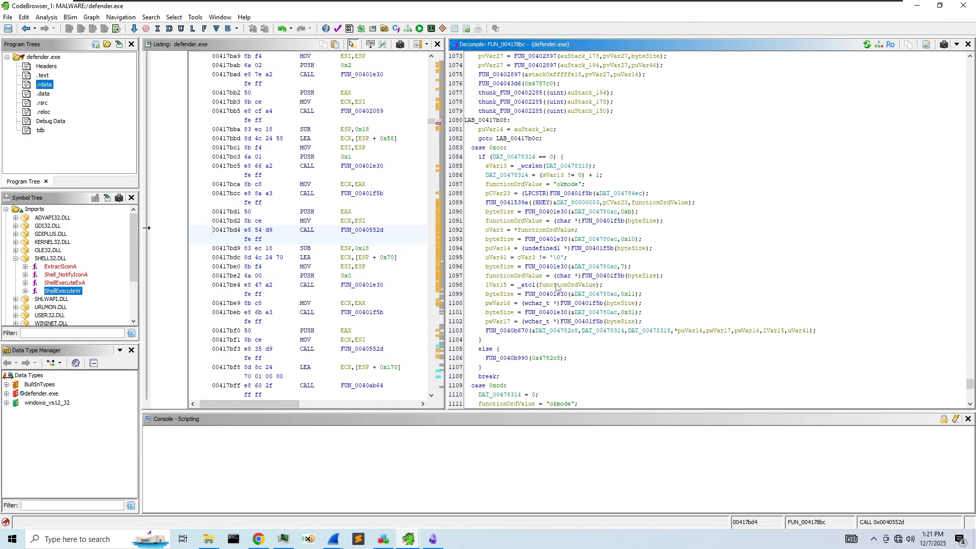
- Go back up to case 0x11's pro.ip-api.com URL and open FUN_0040552d, which receives it
scroll(556, 288, up, 20)
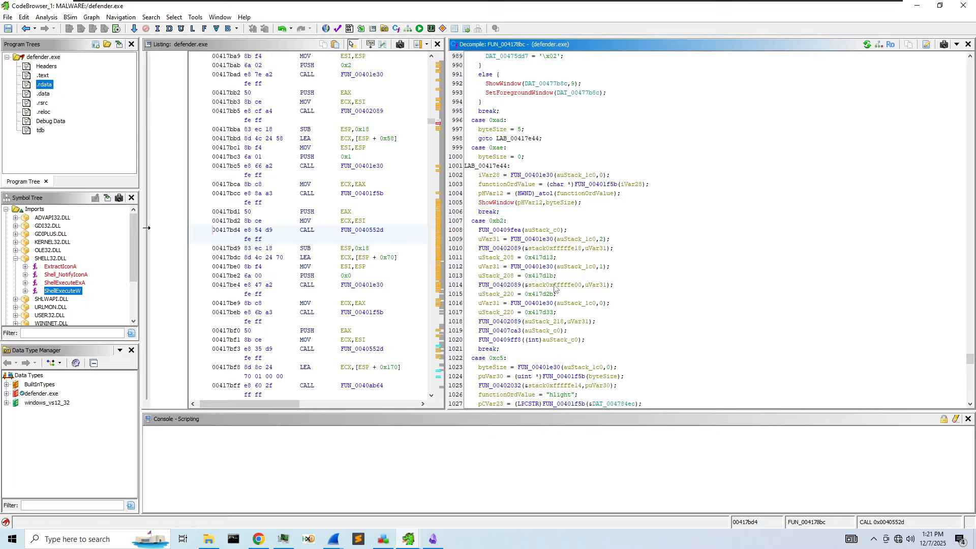
scroll(557, 288, up, 14)
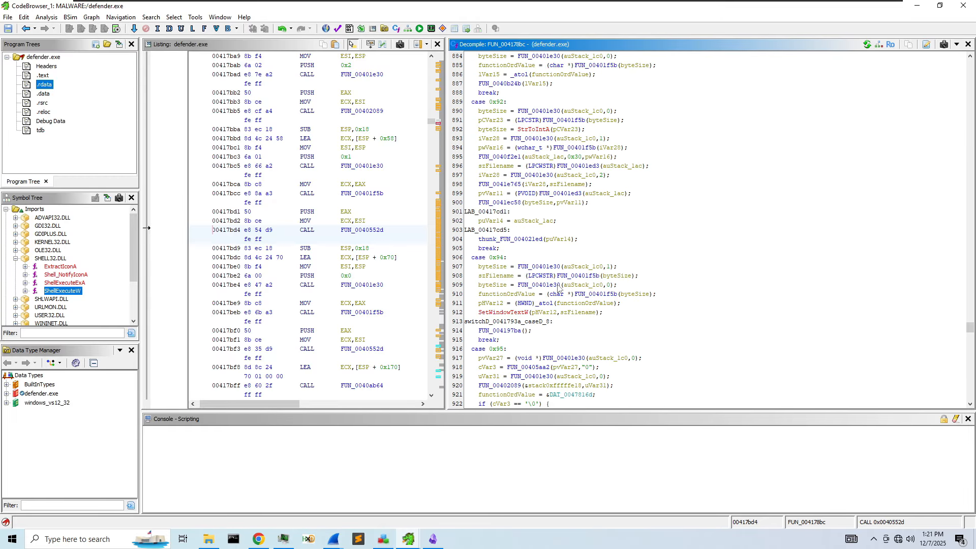
scroll(555, 288, up, 20)
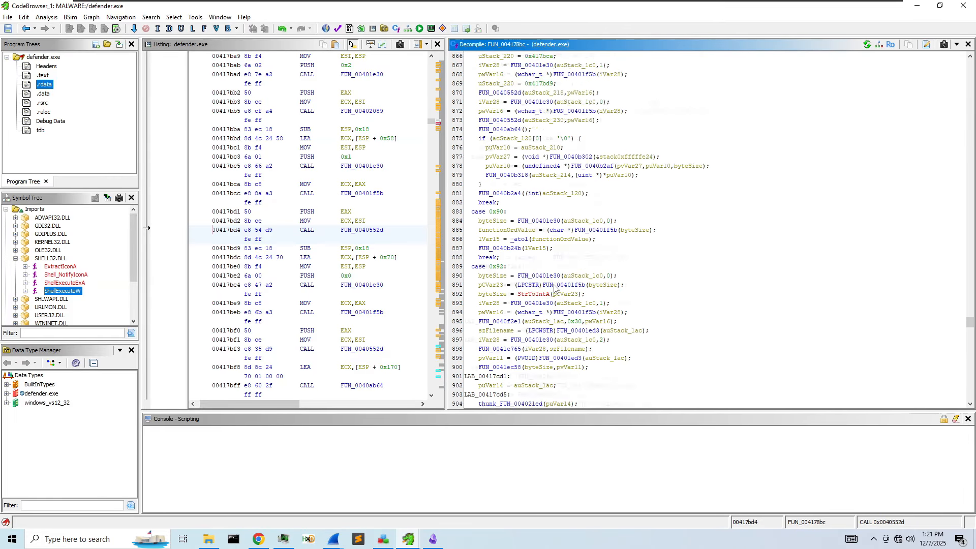
scroll(551, 288, up, 10)
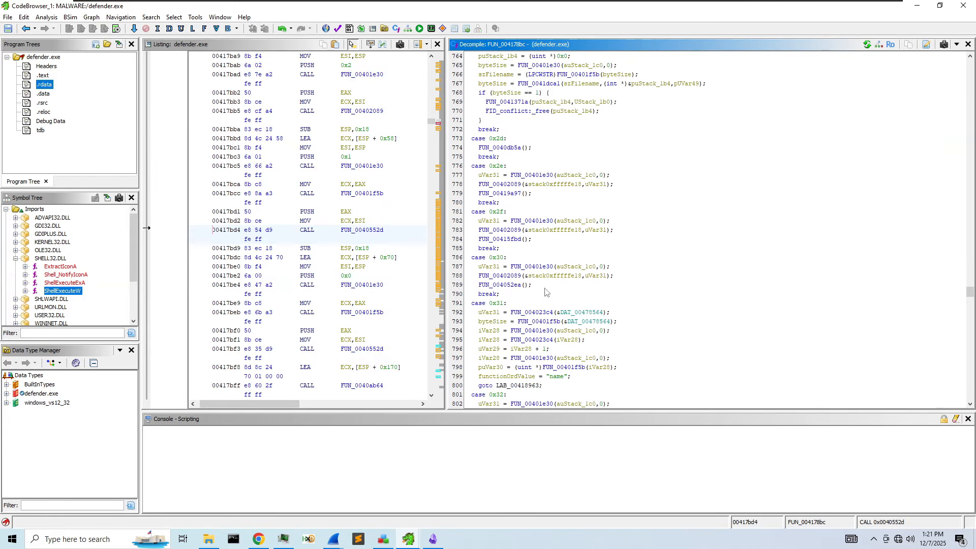
scroll(706, 295, up, 8)
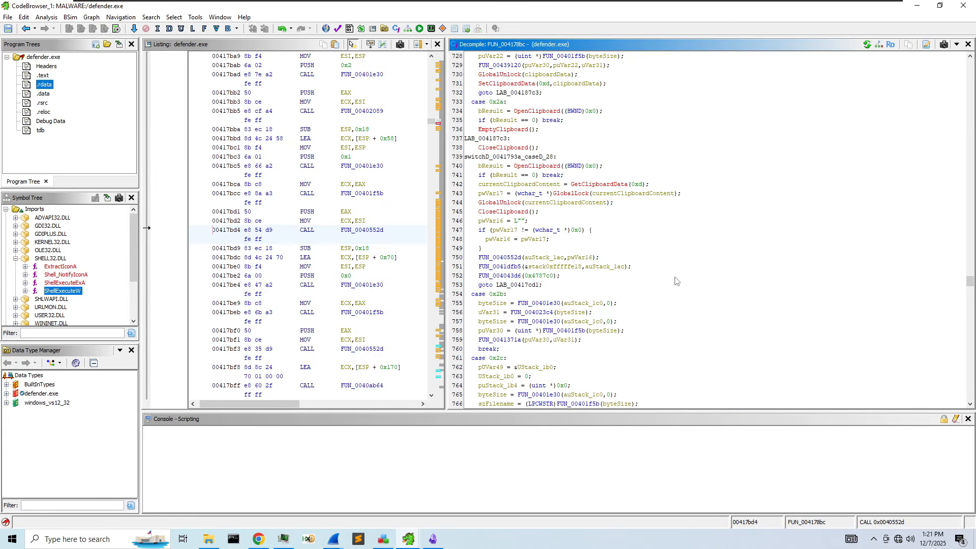
scroll(676, 281, up, 15)
scroll(676, 281, up, 5)
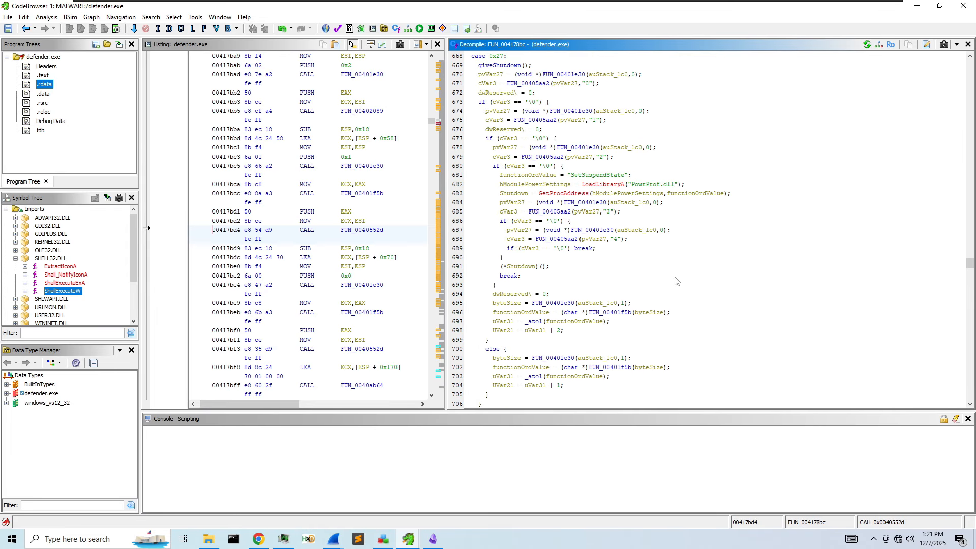
scroll(676, 281, up, 11)
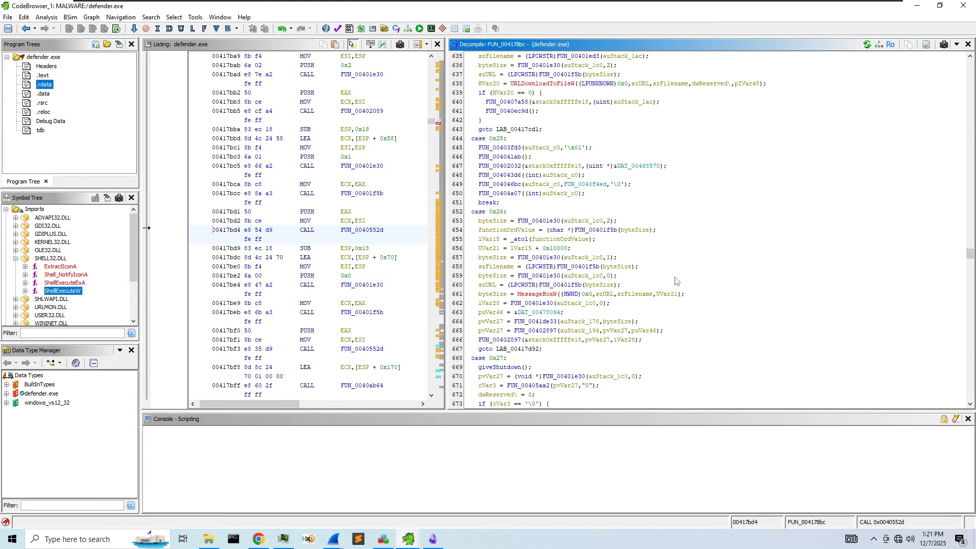
scroll(676, 281, up, 20)
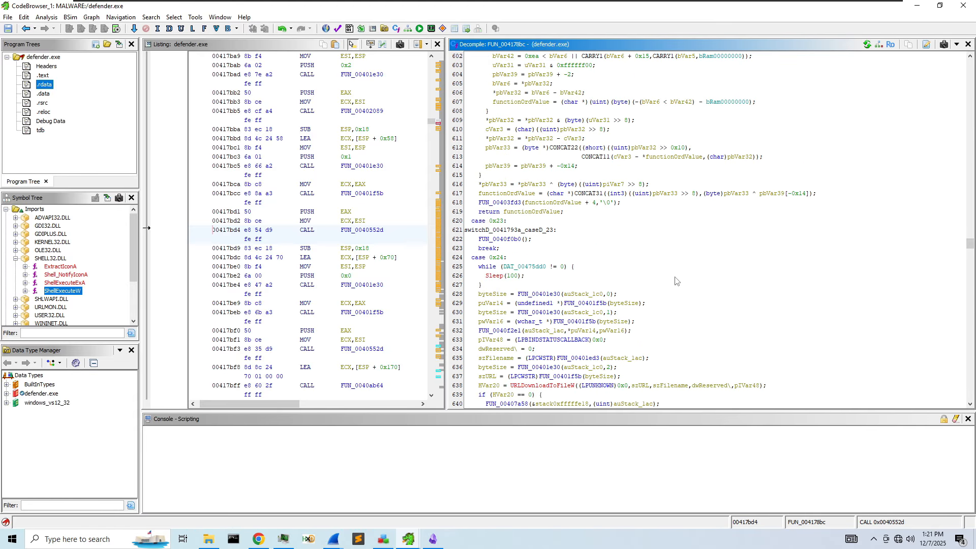
scroll(675, 281, up, 20)
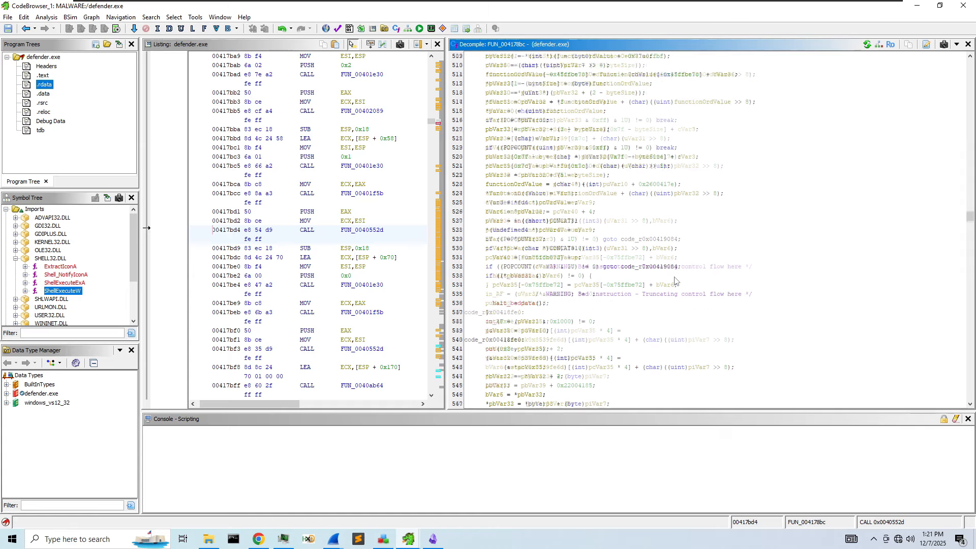
scroll(675, 281, up, 20)
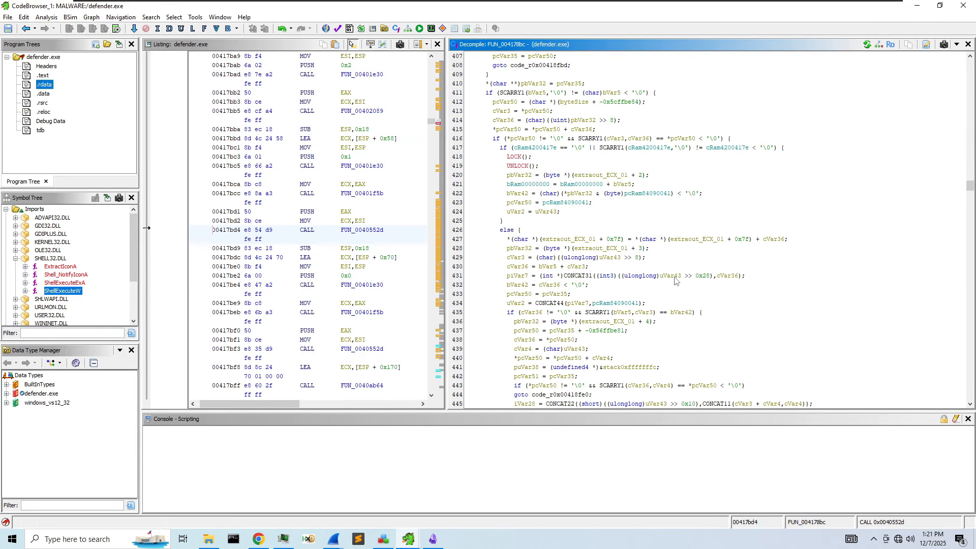
scroll(675, 279, up, 12)
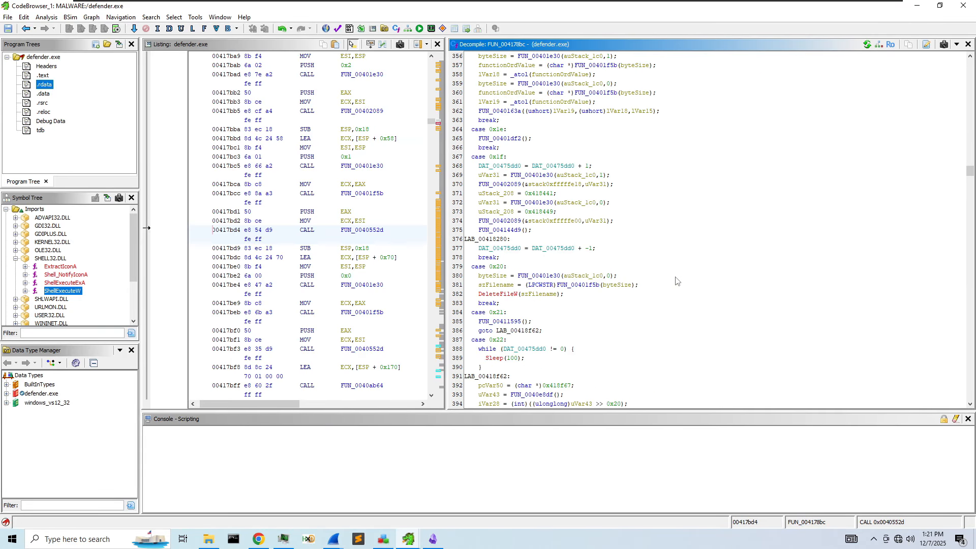
scroll(537, 304, up, 20)
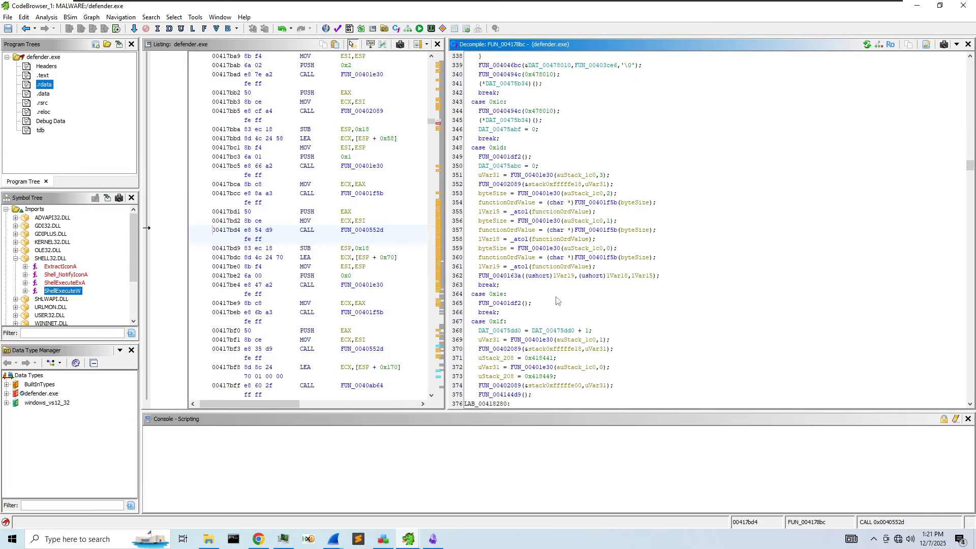
scroll(557, 300, up, 10)
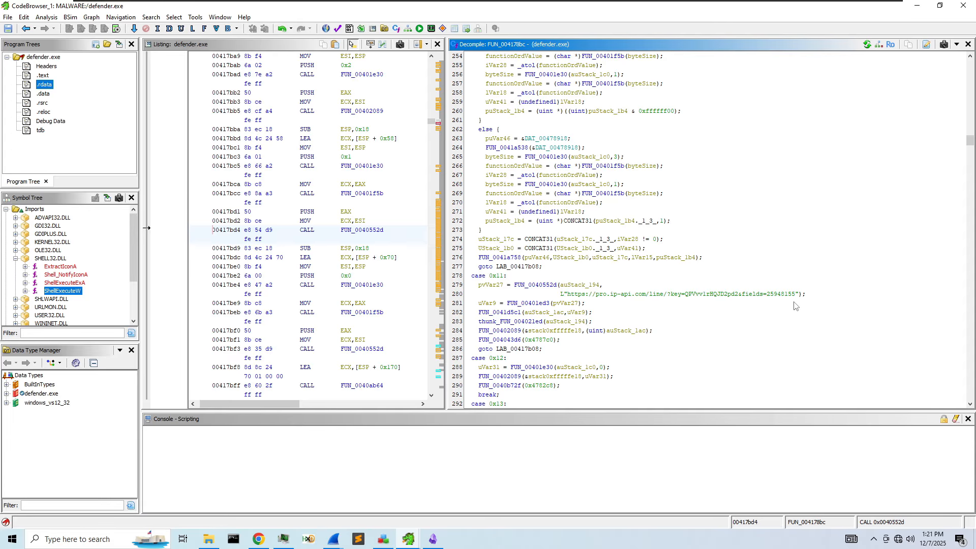
double_click(543, 285)
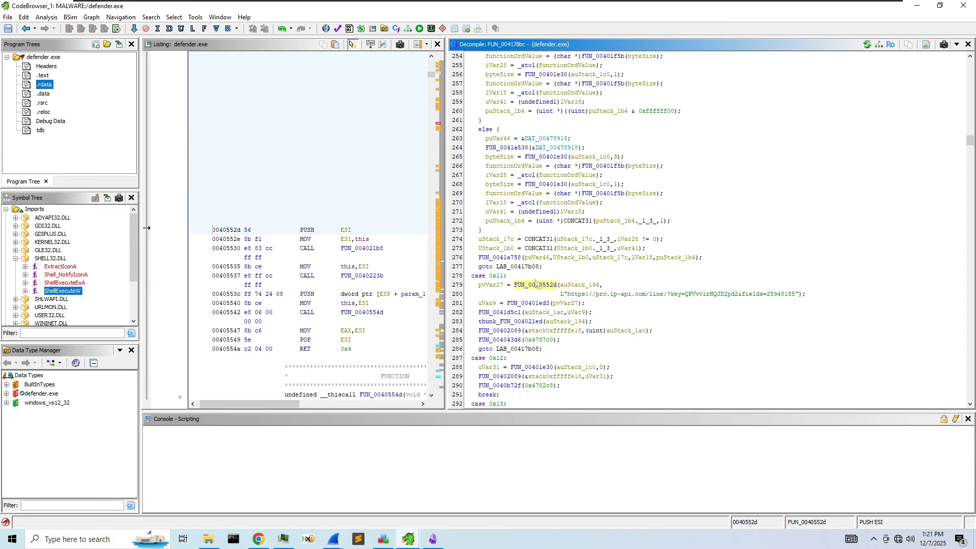
- Return to FUN_004178bc and inspect szFilename in case 0xd's ShellExecuteW cmd.exe call
key(alt+Left)
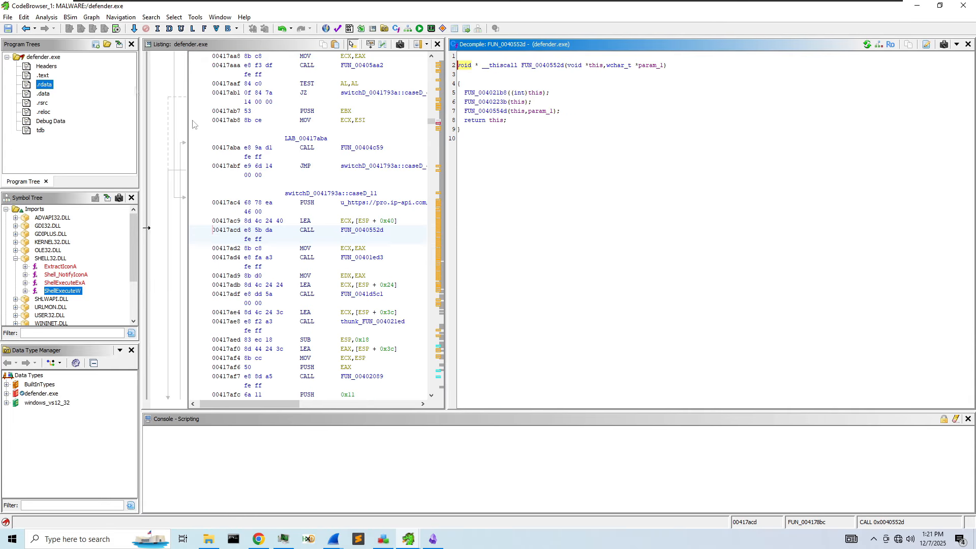
scroll(607, 273, up, 8)
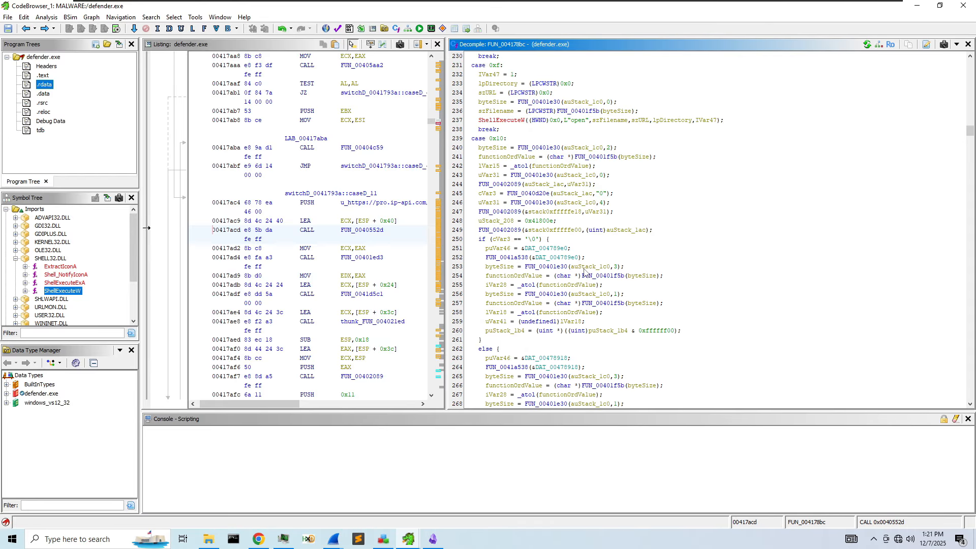
scroll(585, 273, up, 6)
scroll(585, 273, up, 5)
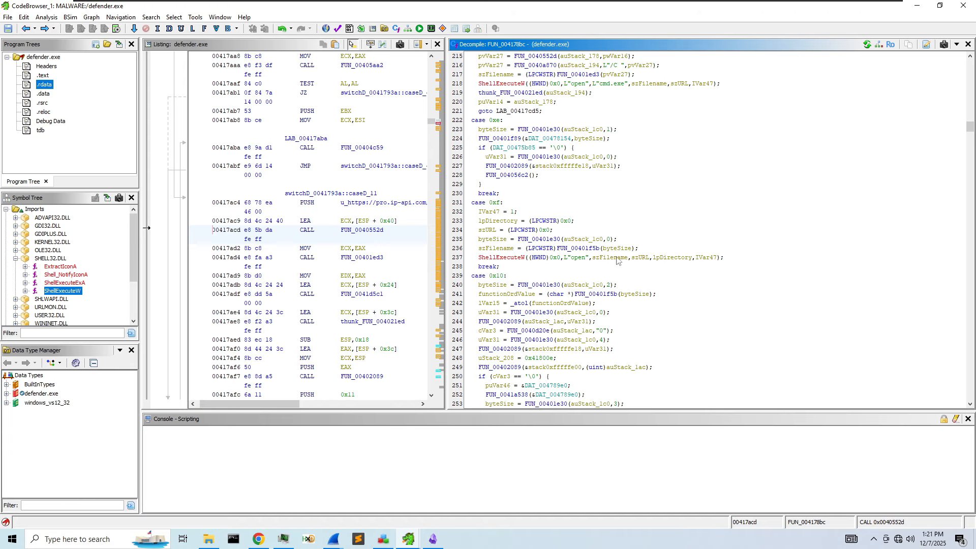
scroll(501, 204, up, 1)
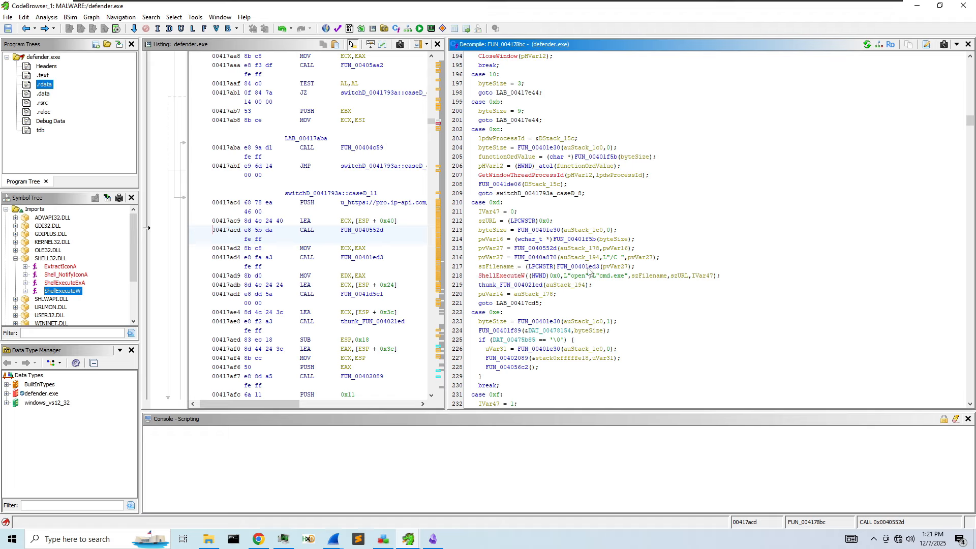
mouse_move(590, 273)
click(640, 276)
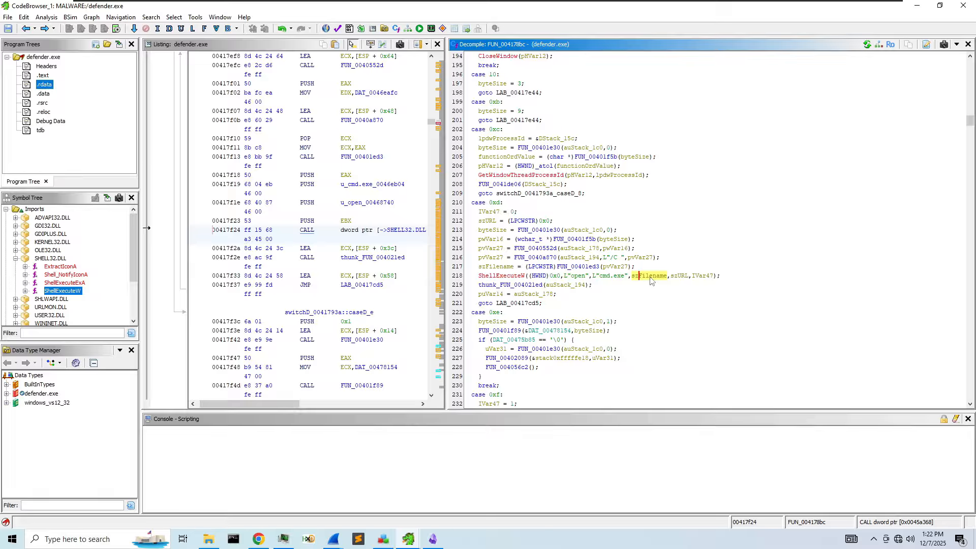
mouse_move(652, 280)
mouse_move(508, 269)
double_click(575, 267)
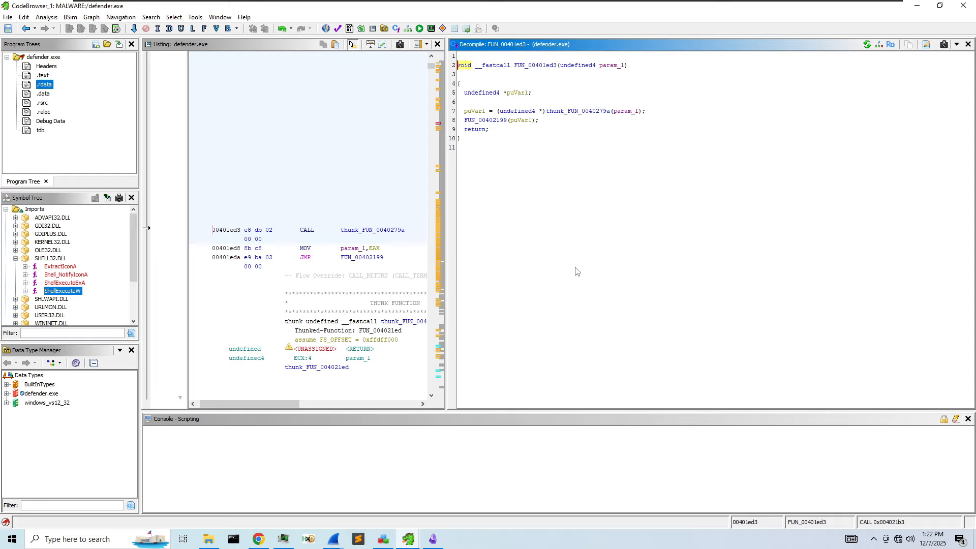
click(25, 29)
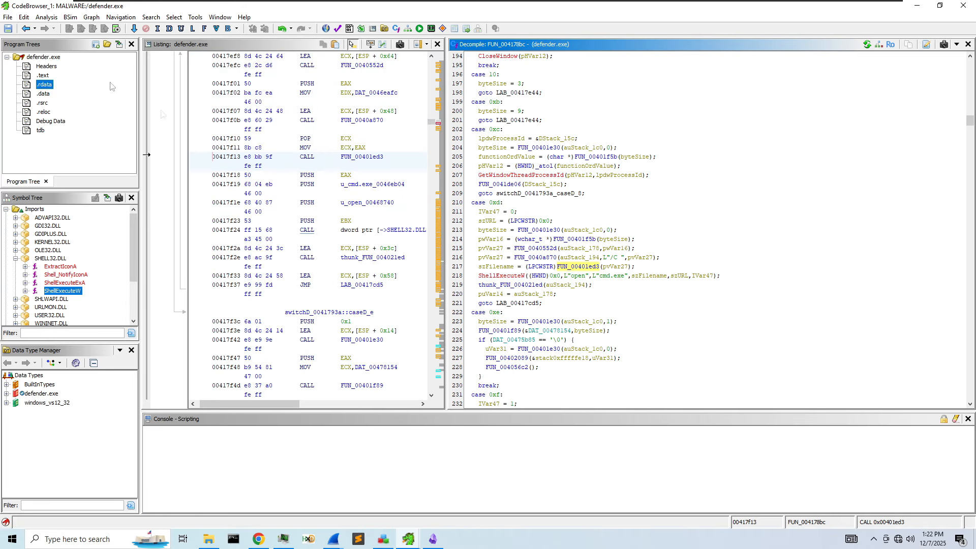
double_click(575, 267)
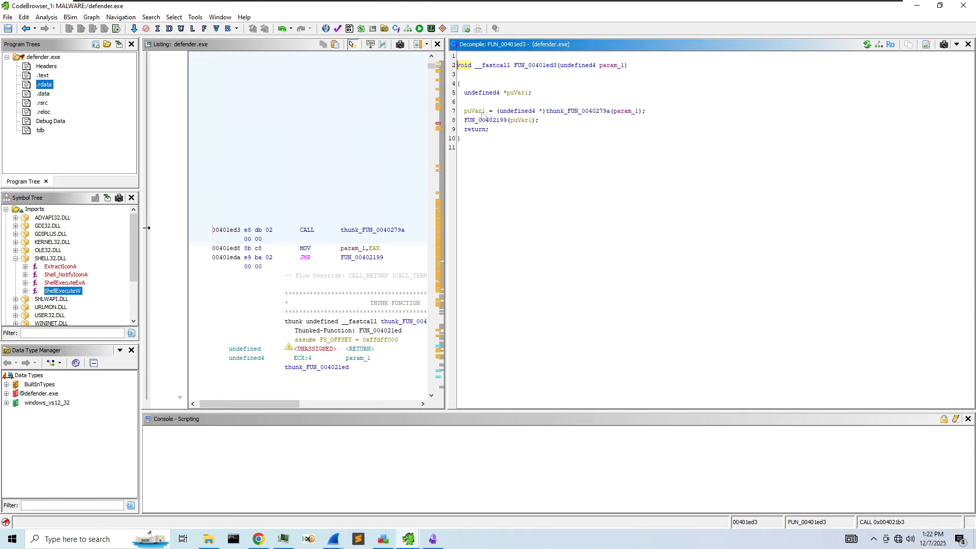
double_click(575, 111)
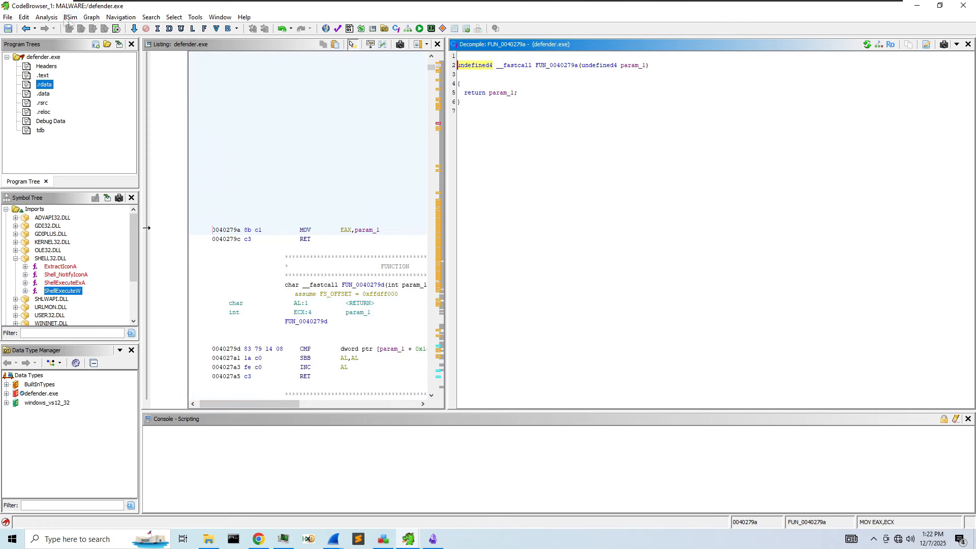
click(26, 29)
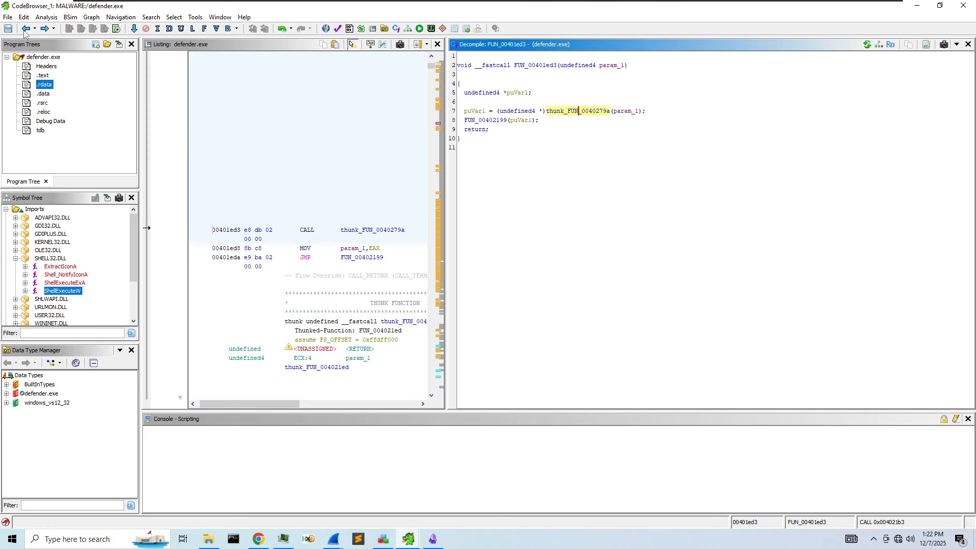
click(26, 29)
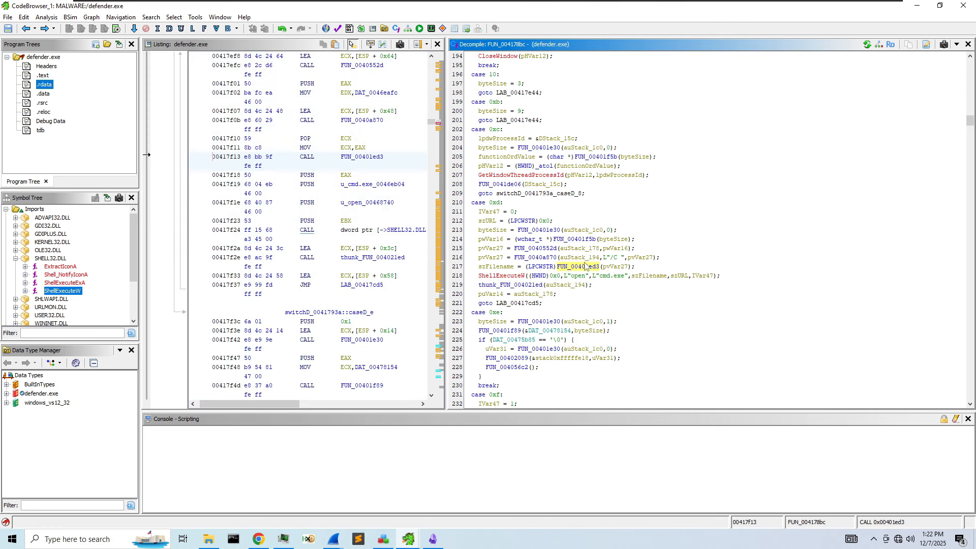
click(614, 258)
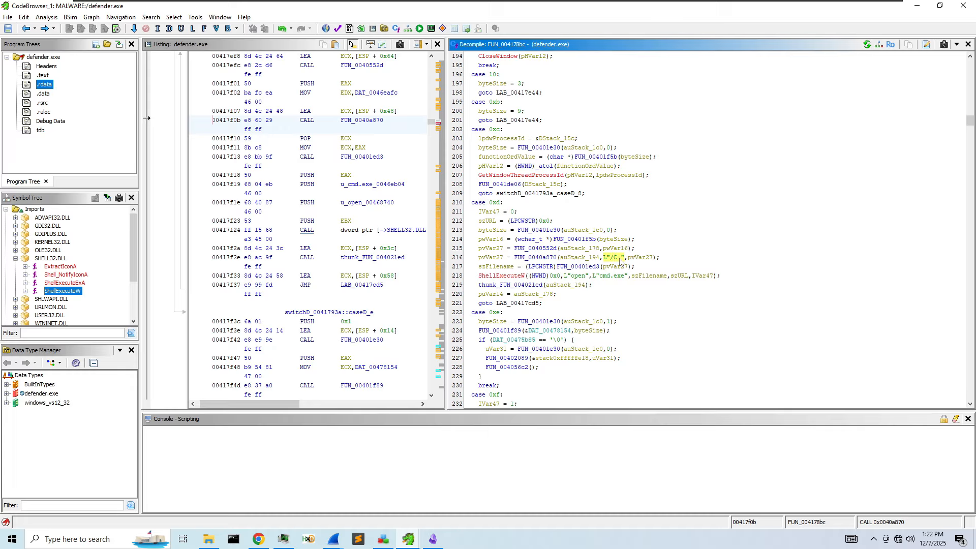
click(639, 259)
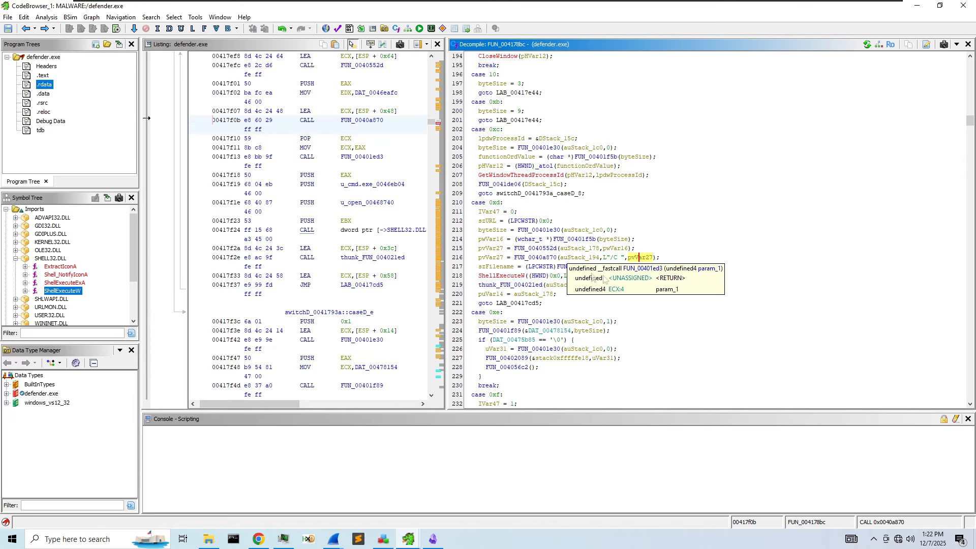
- Rename pvVar27 in the cmd.exe case to 'command', then highlight szFilename's uses
right_click(645, 258)
click(692, 285)
text(command)
key(Return)
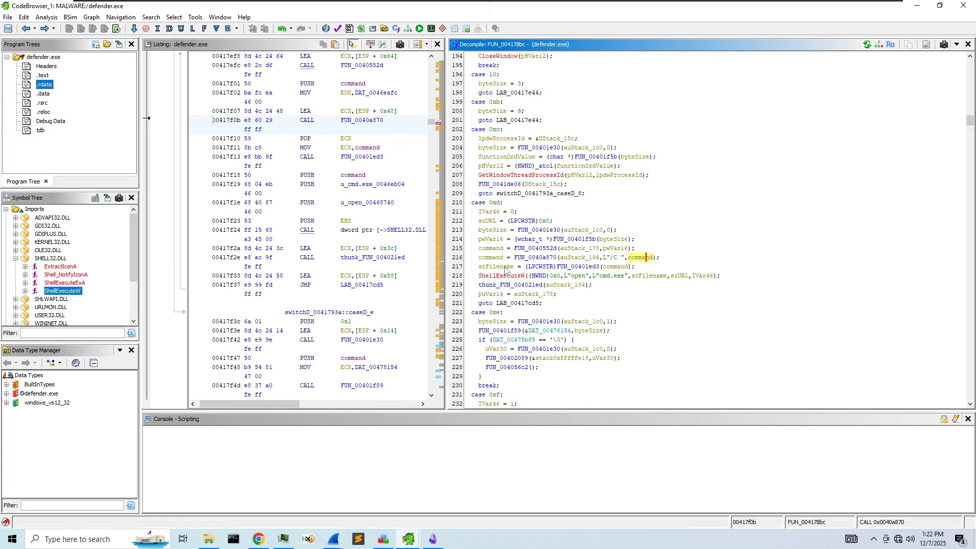
click(650, 275)
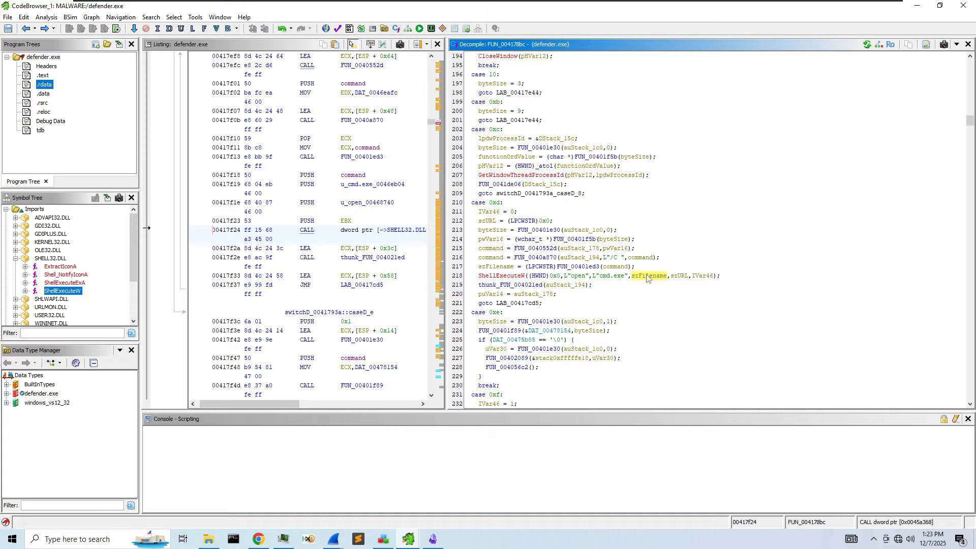
- Split szFilename into new variables 'cmdParamaters' (line 217) and 'currentDirectory' (ShellExecuteW argument)
right_click(492, 268)
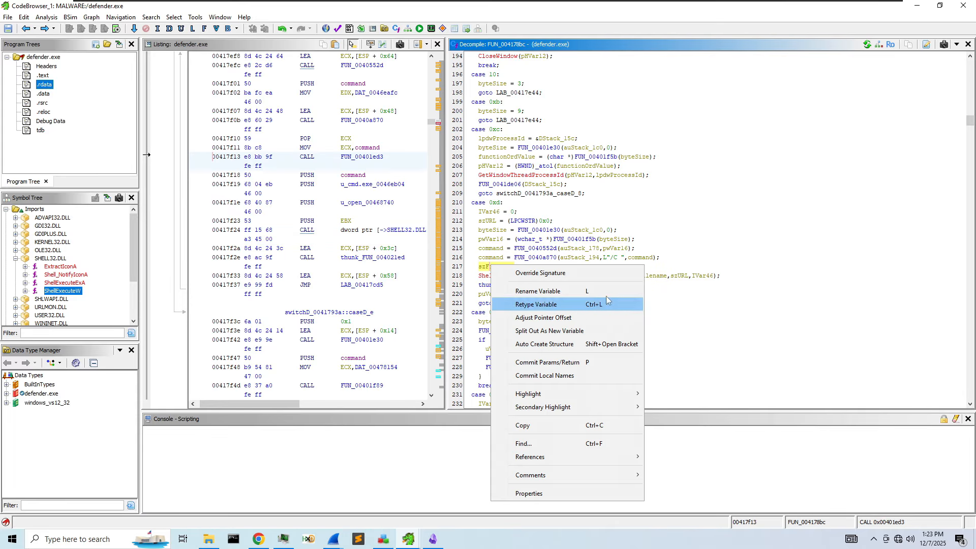
click(562, 331)
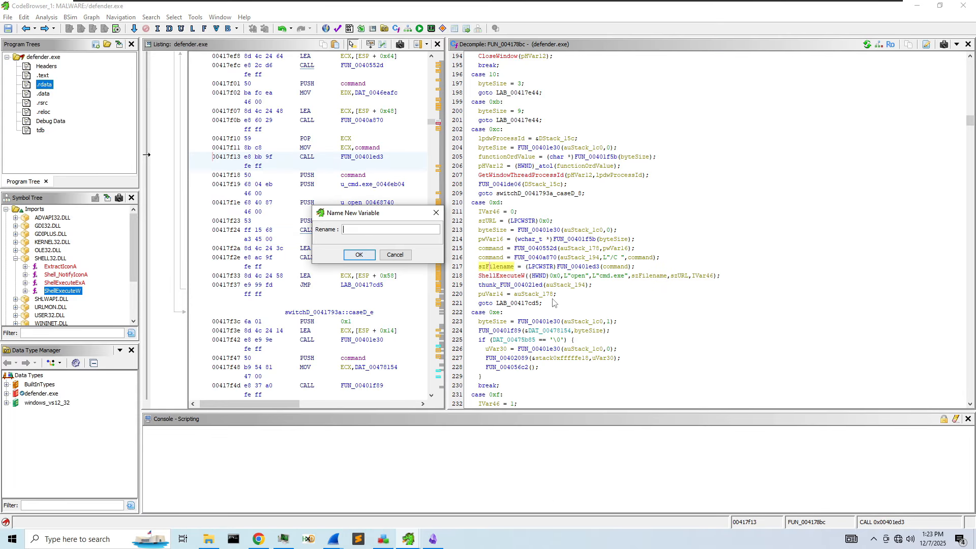
text(cmdParamaters)
key(Return)
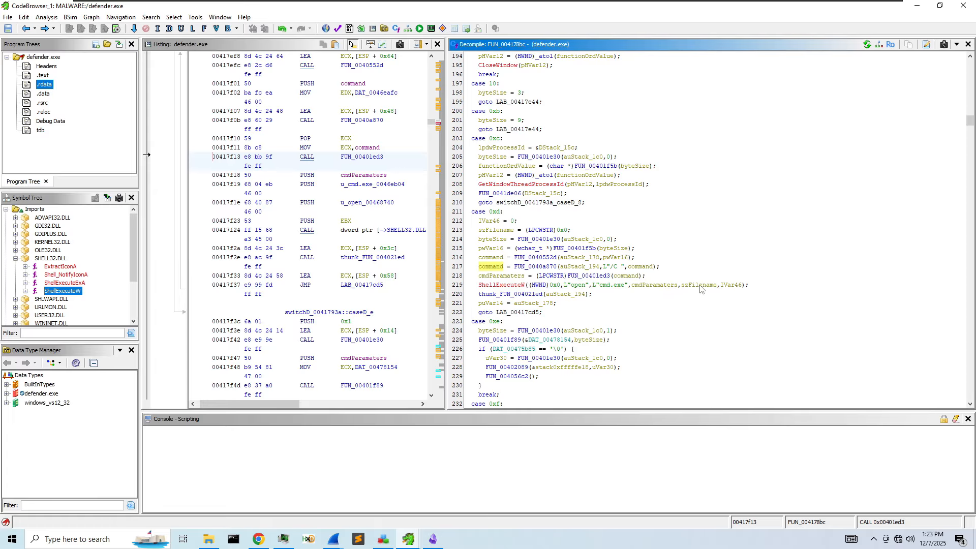
mouse_move(702, 288)
right_click(716, 287)
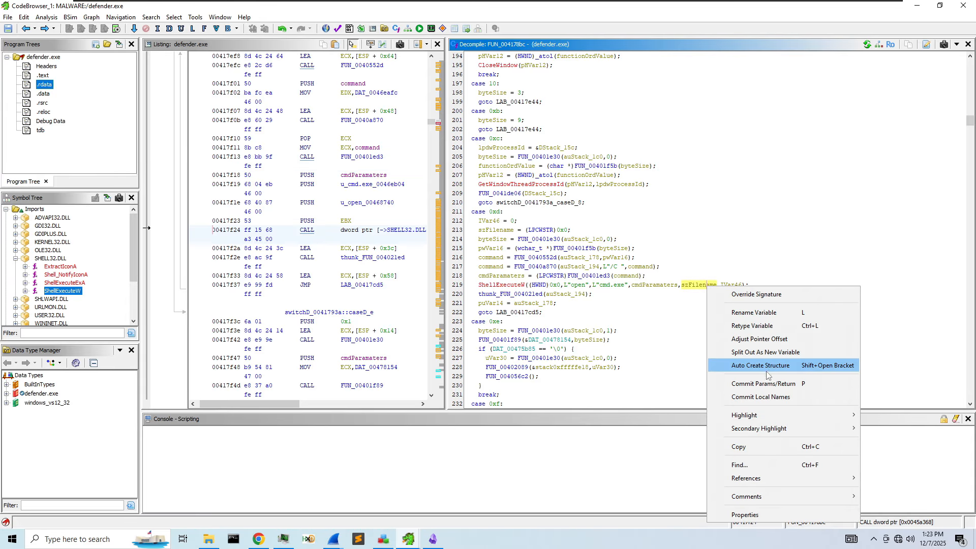
click(783, 354)
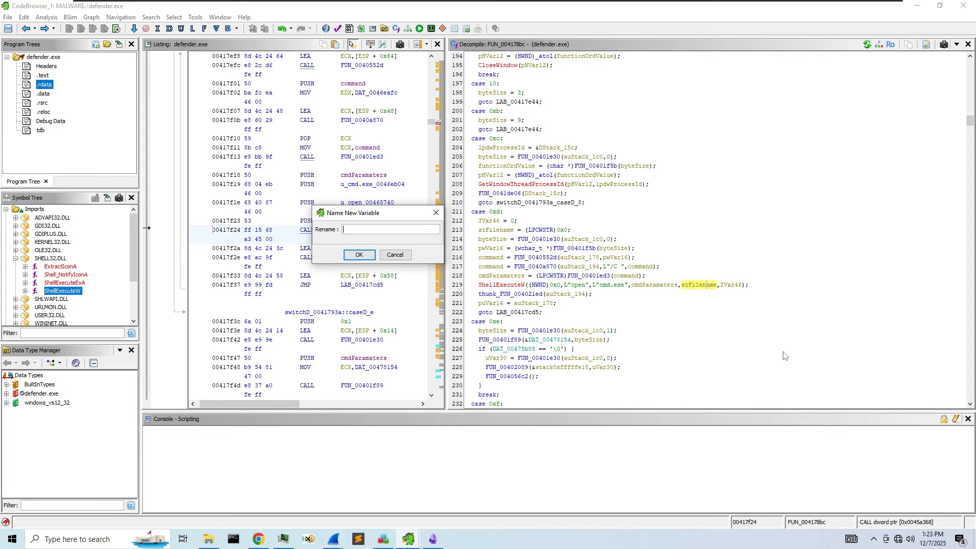
text(currentDirectory)
key(Return)
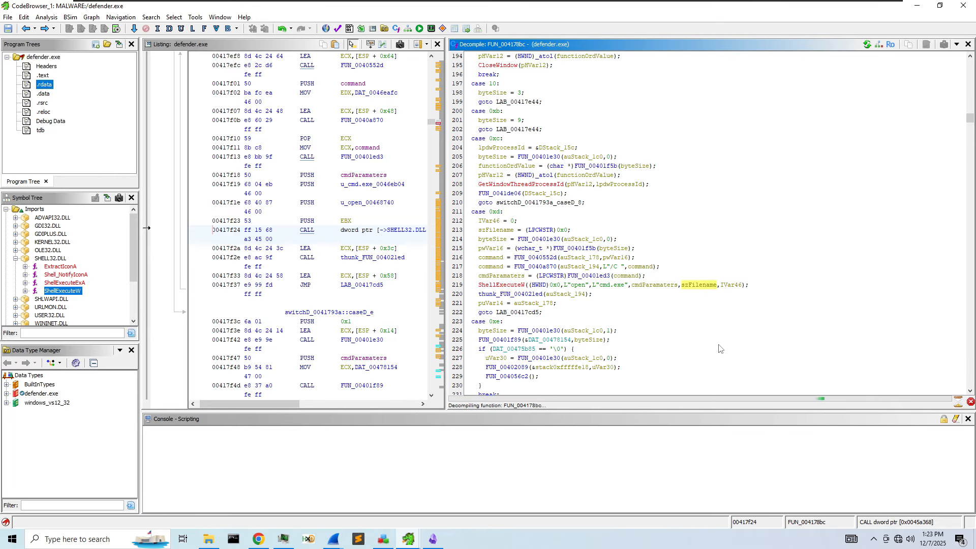
- Inspect the thunk_FUN_004021ed call and auStack_194 passed to FUN_0040a870
click(526, 303)
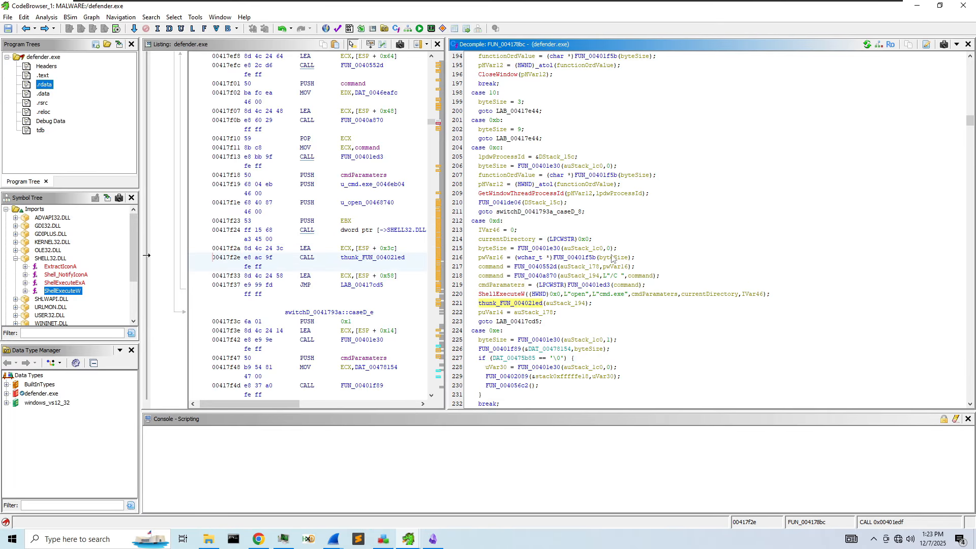
scroll(612, 259, down, 1)
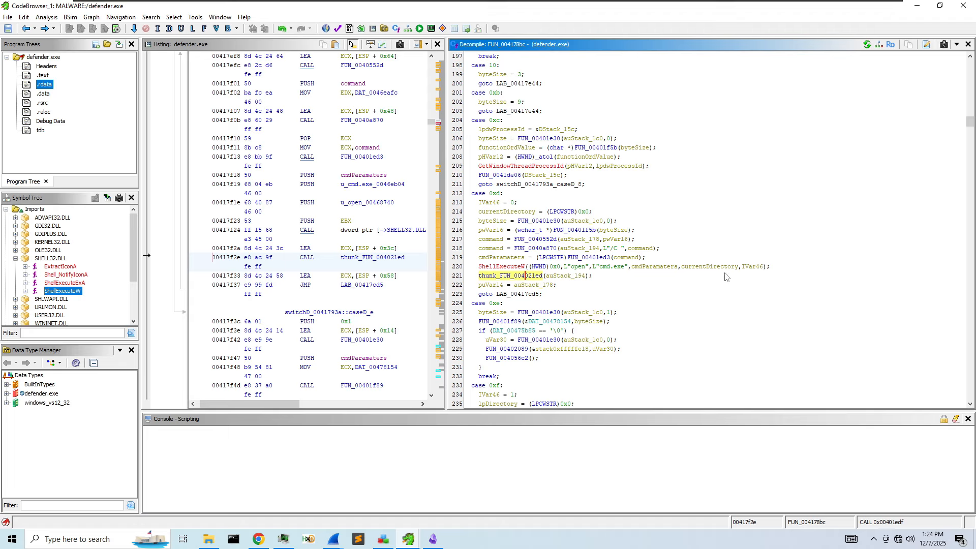
click(571, 250)
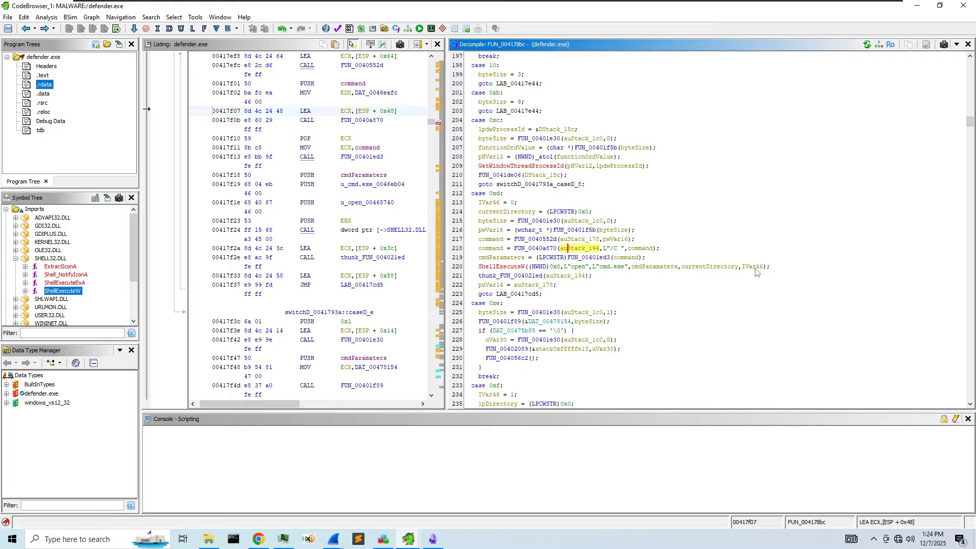
- Rename IVar46, the last ShellExecuteW argument, to 'nShowCmd'
mouse_move(756, 272)
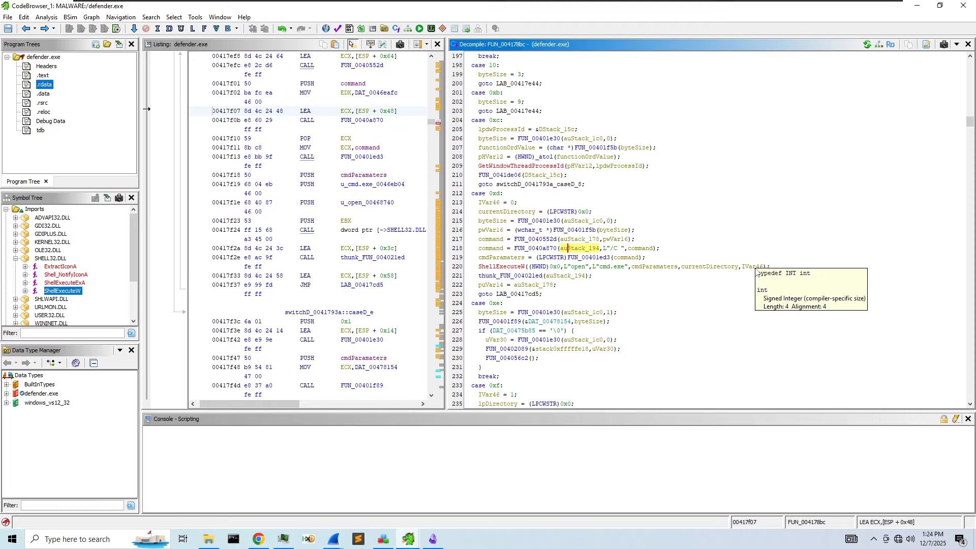
click(756, 272)
right_click(756, 271)
click(782, 272)
text(nShowCmd)
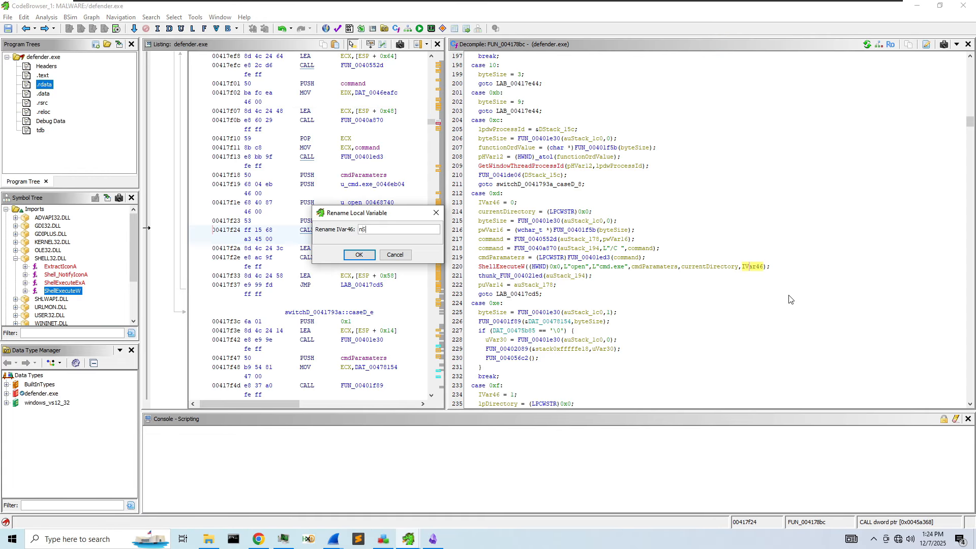
key(Return)
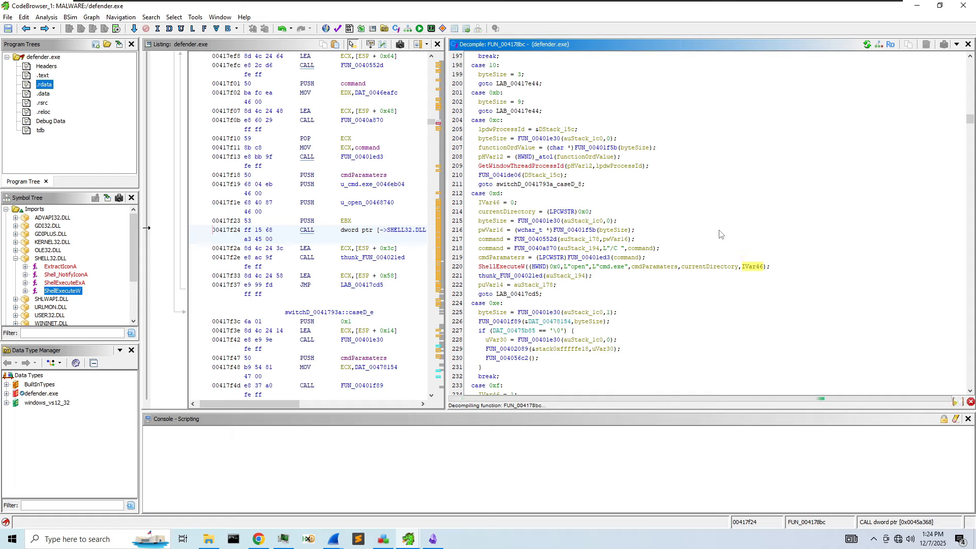
double_click(584, 257)
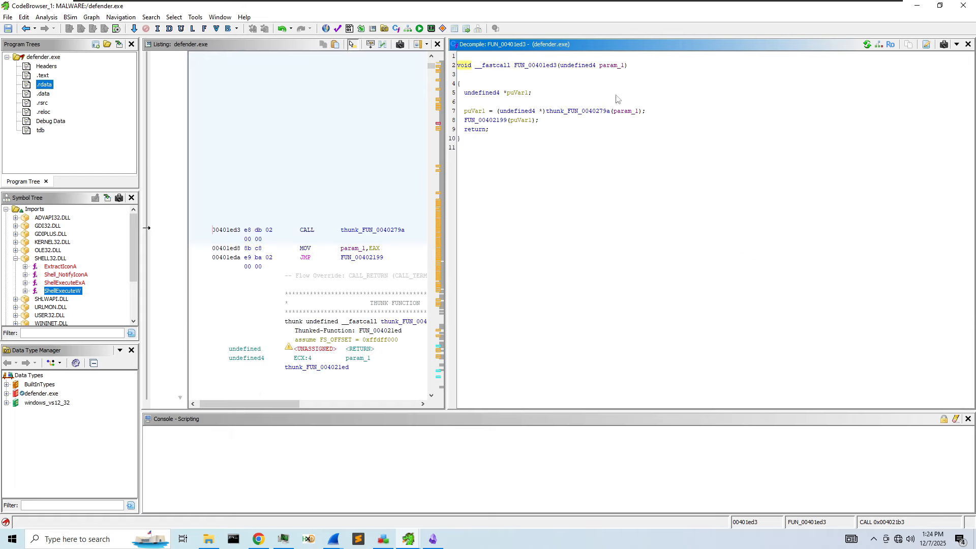
click(25, 29)
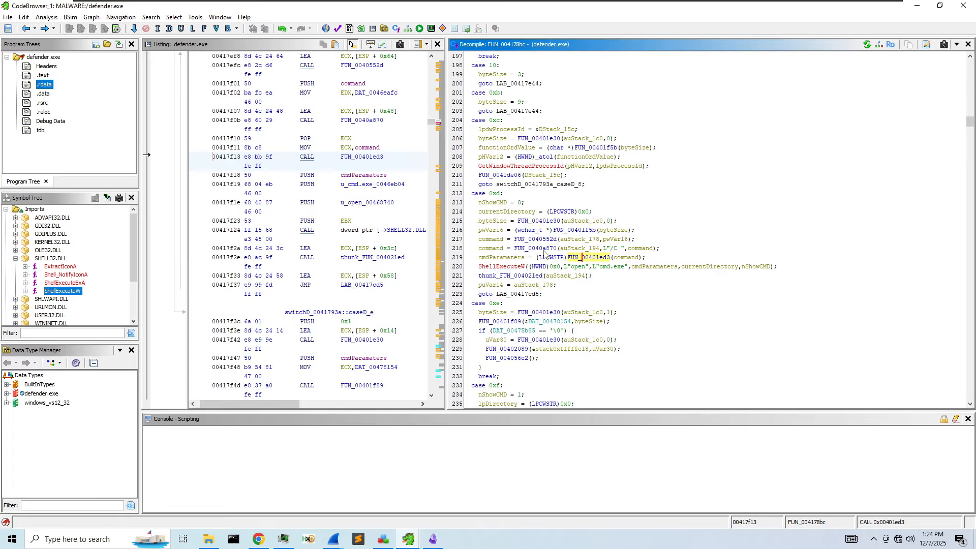
double_click(543, 249)
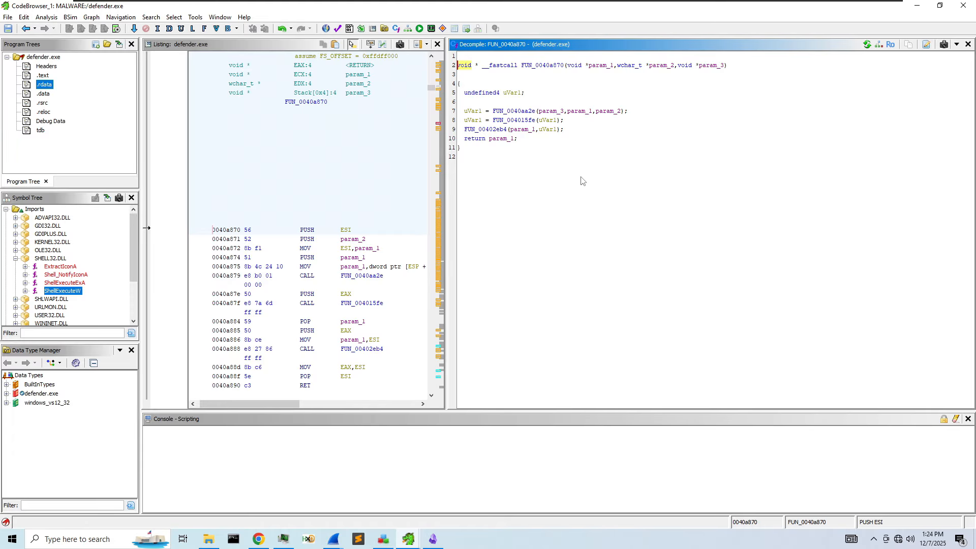
click(25, 29)
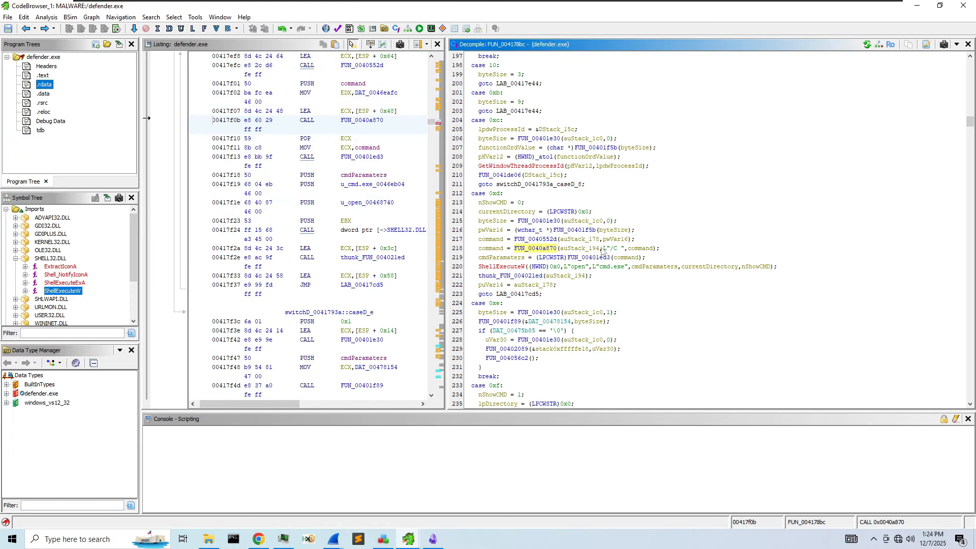
scroll(698, 260, down, 1)
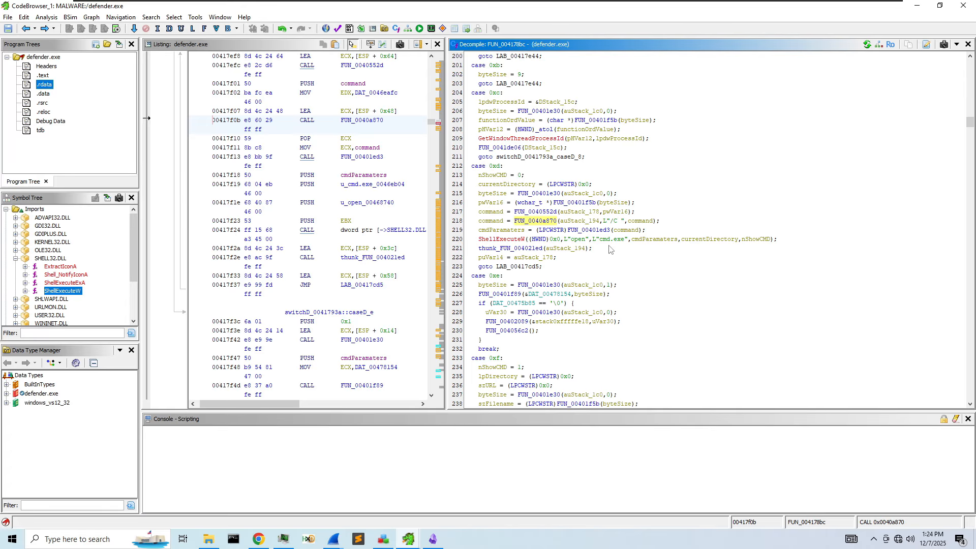
scroll(589, 249, up, 3)
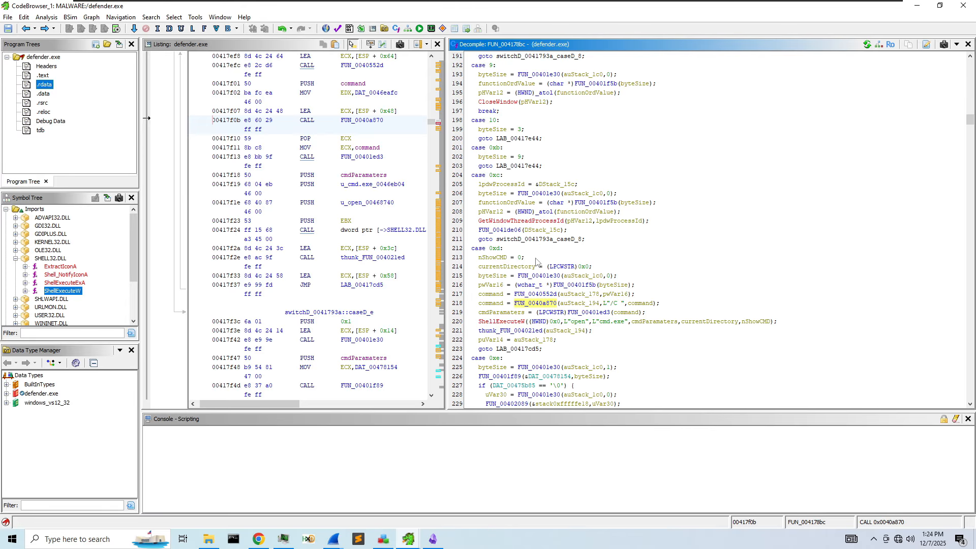
scroll(539, 303, up, 1)
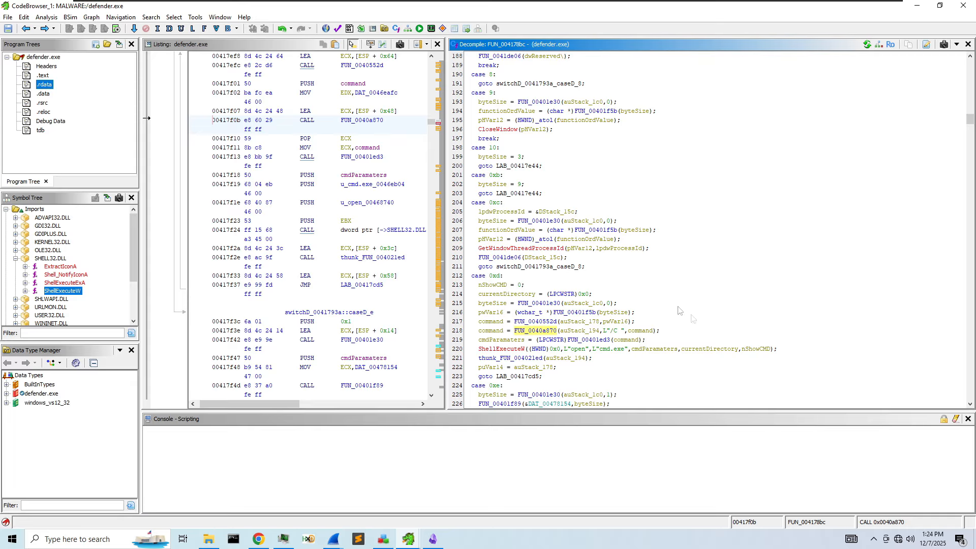
scroll(528, 293, up, 1)
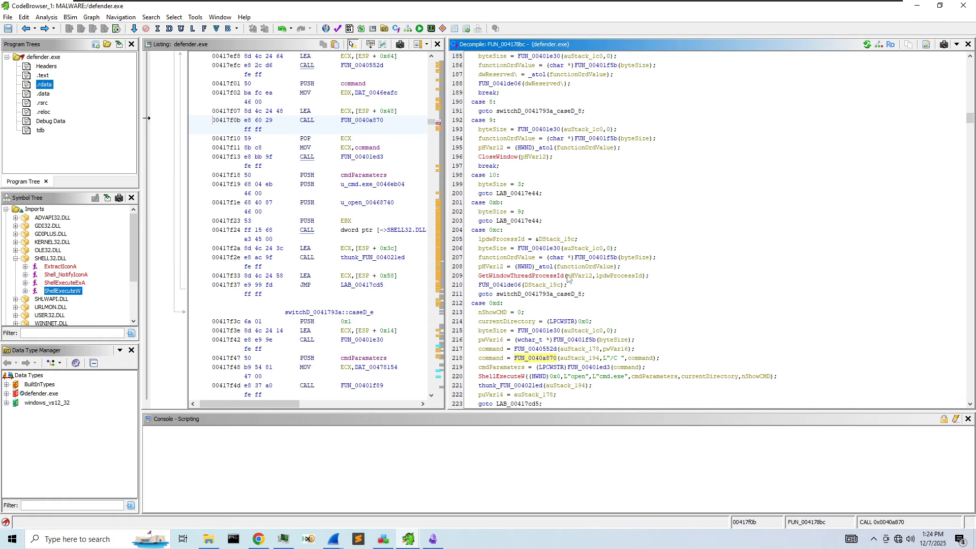
scroll(518, 271, up, 4)
scroll(524, 272, up, 1)
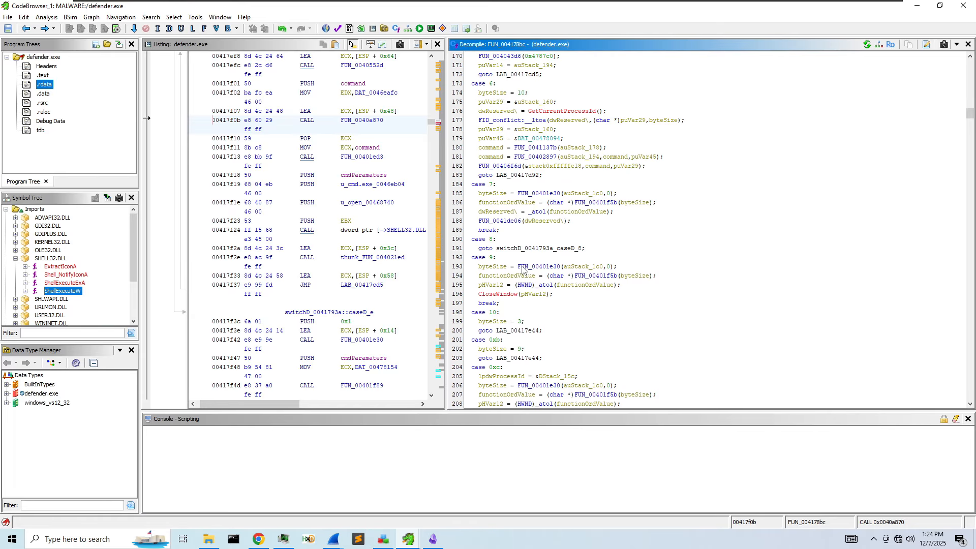
scroll(570, 182, up, 2)
scroll(569, 182, up, 20)
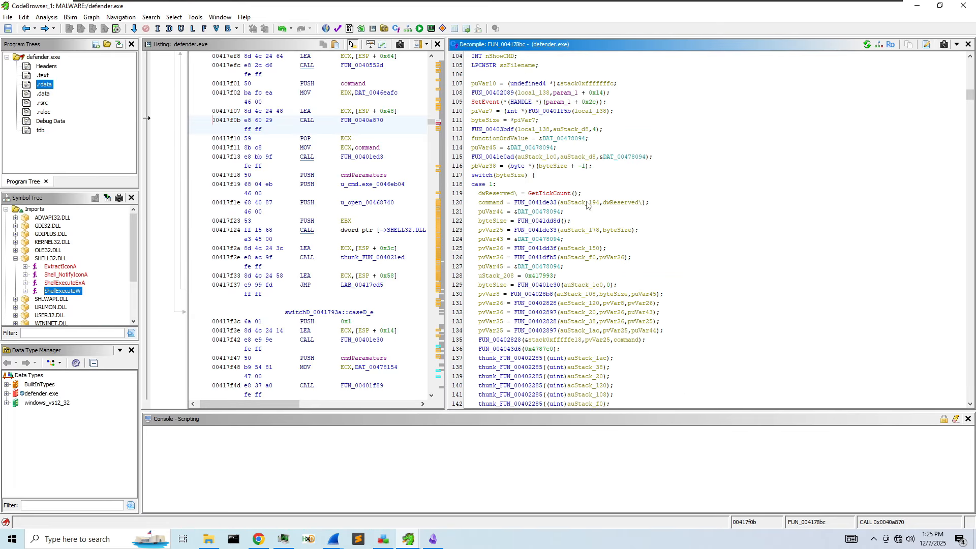
scroll(587, 204, up, 20)
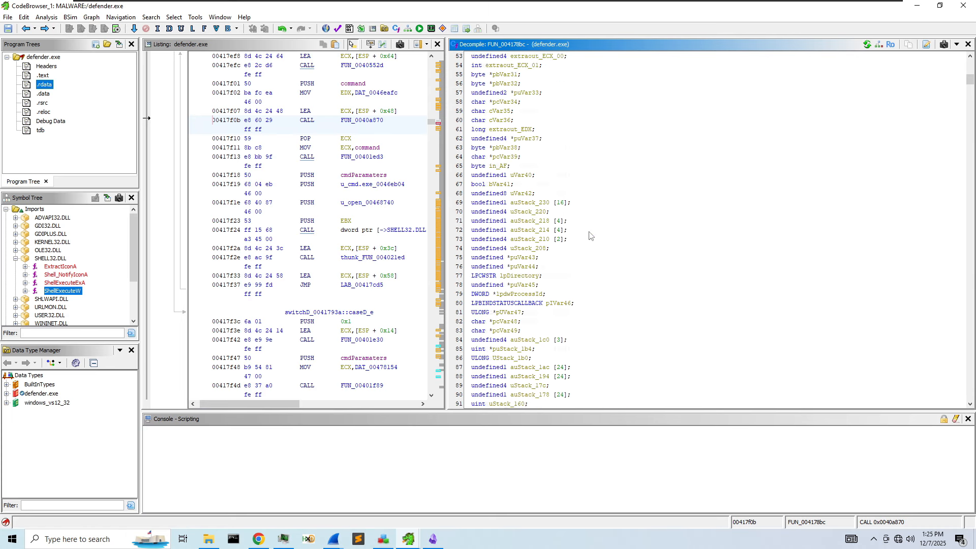
scroll(589, 235, up, 11)
scroll(589, 235, down, 20)
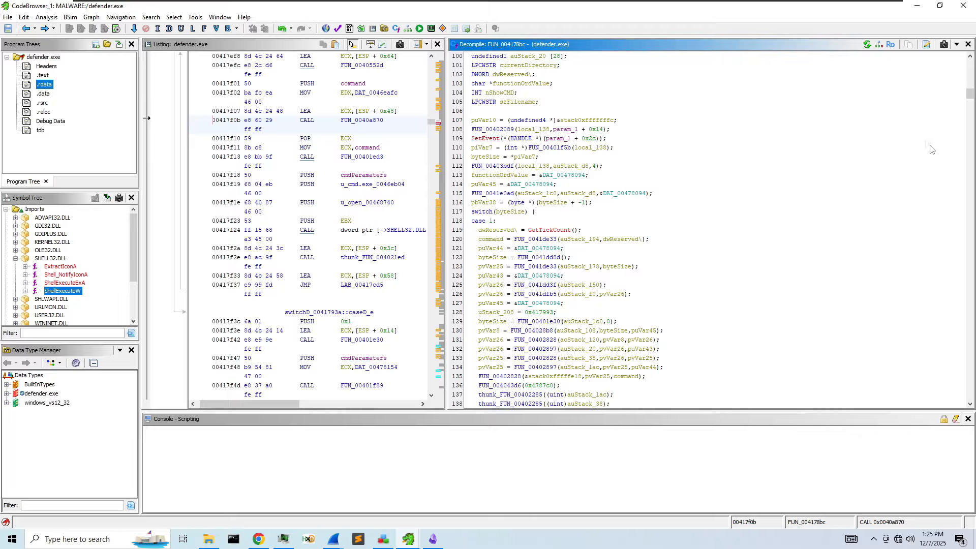
click(54, 20)
mouse_move(174, 17)
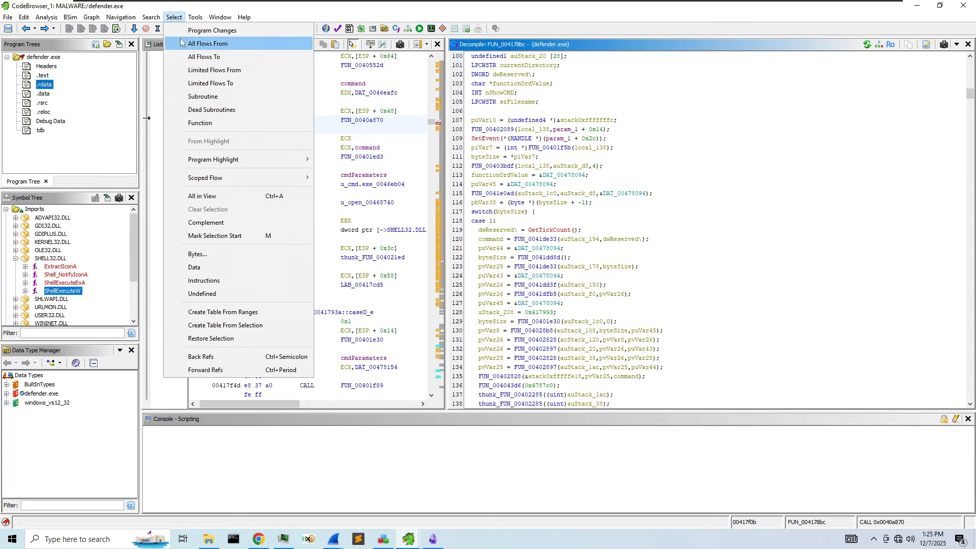
click(193, 70)
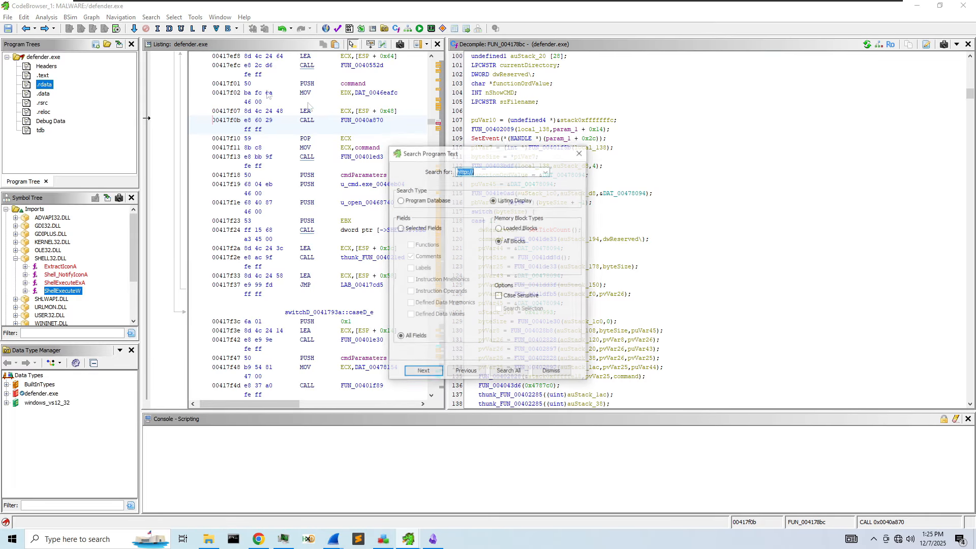
key(Left)
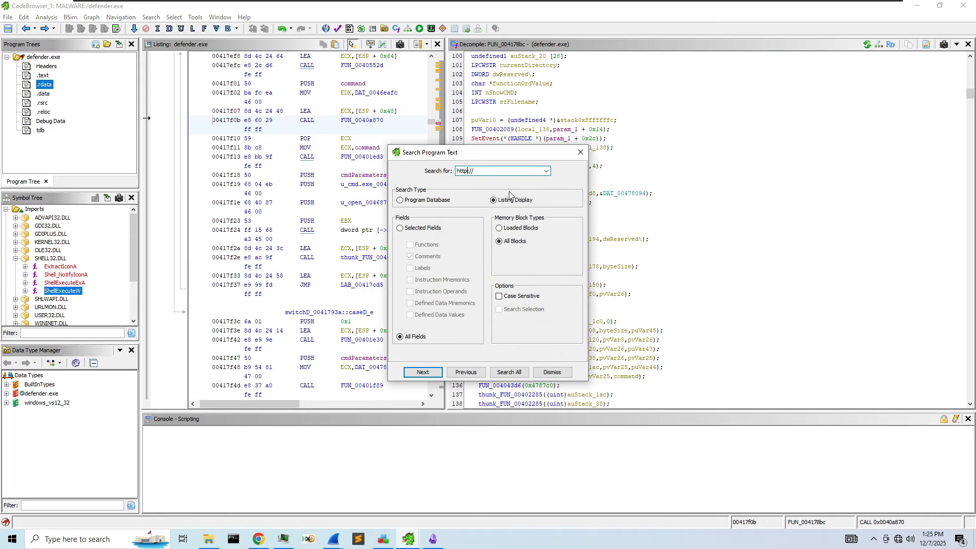
click(509, 372)
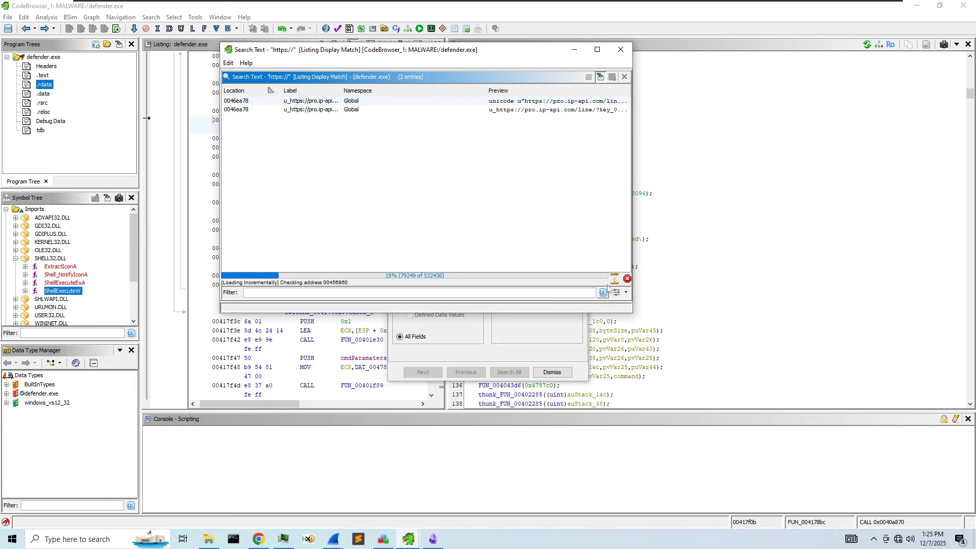
- Widen the results, go to the URL string at 0046ea78, and close the results window
drag(630, 311, 872, 388)
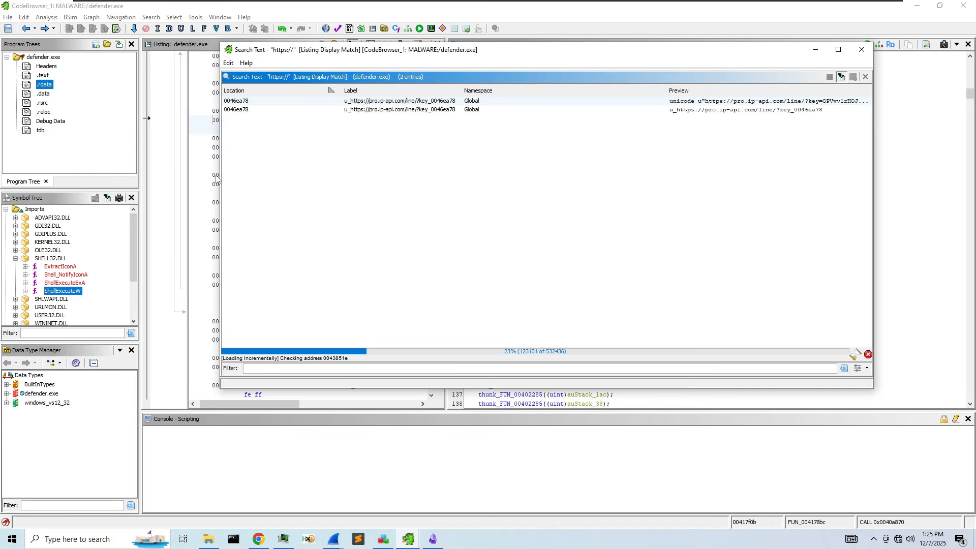
drag(218, 176, 115, 174)
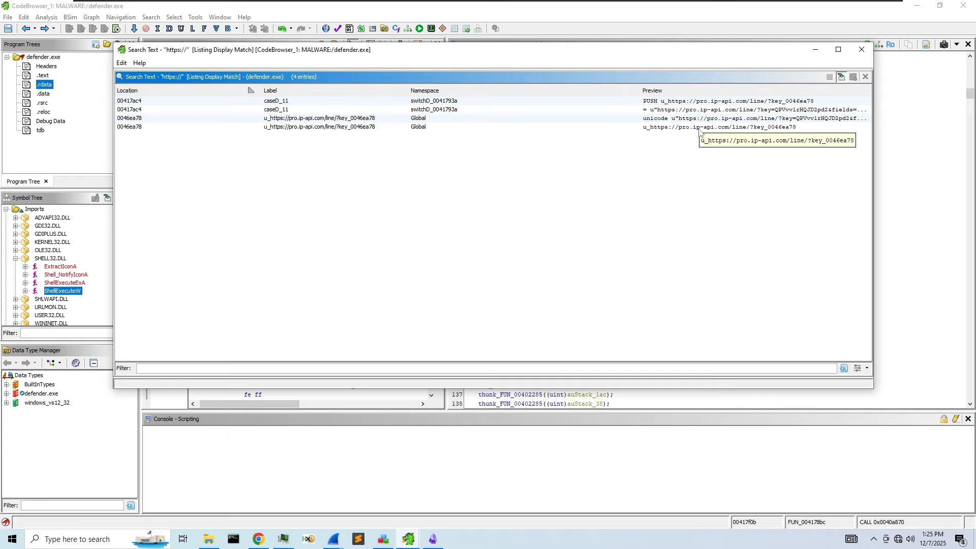
click(700, 129)
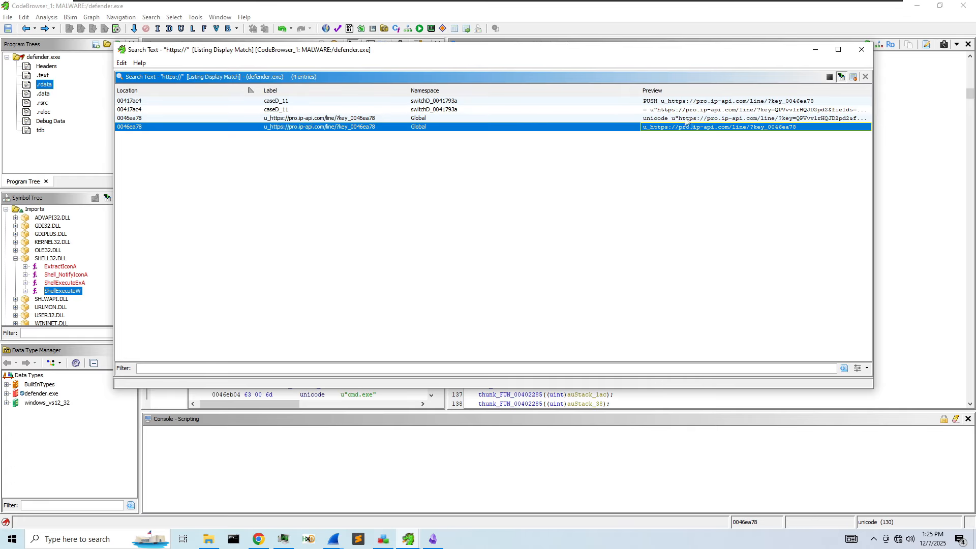
click(856, 56)
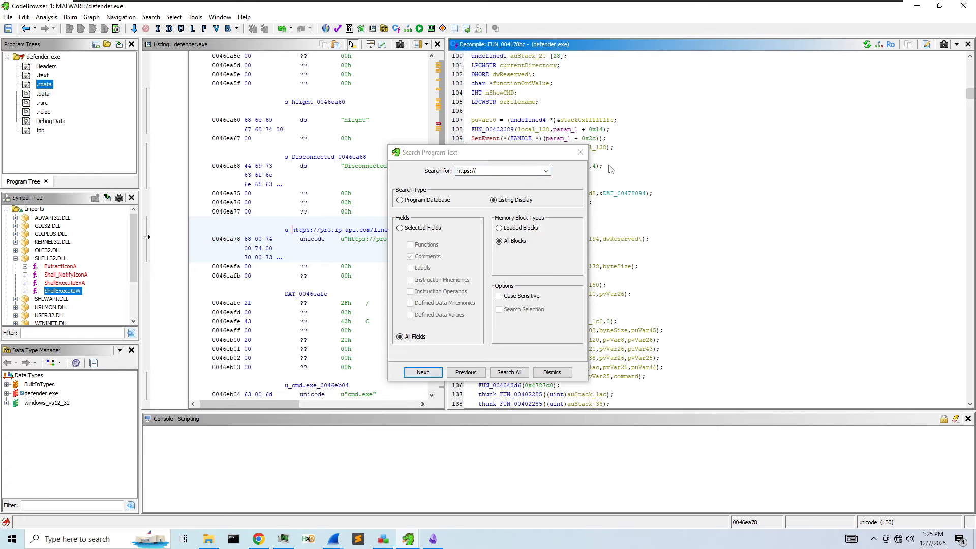
- Follow the 0046ea78 URL string's XREF to the PUSH at 00417ac4 in case 0x11, then return to the string
click(573, 151)
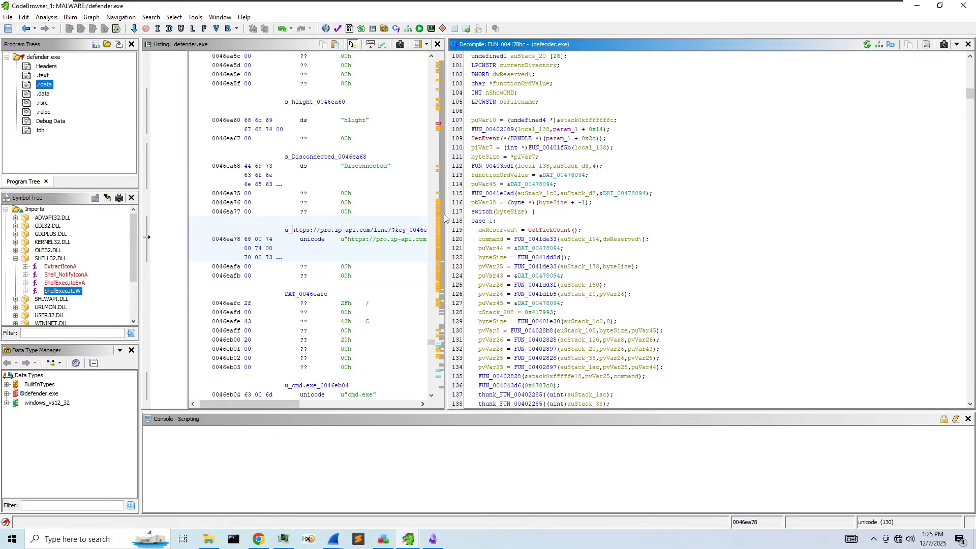
drag(445, 215, 692, 214)
click(404, 233)
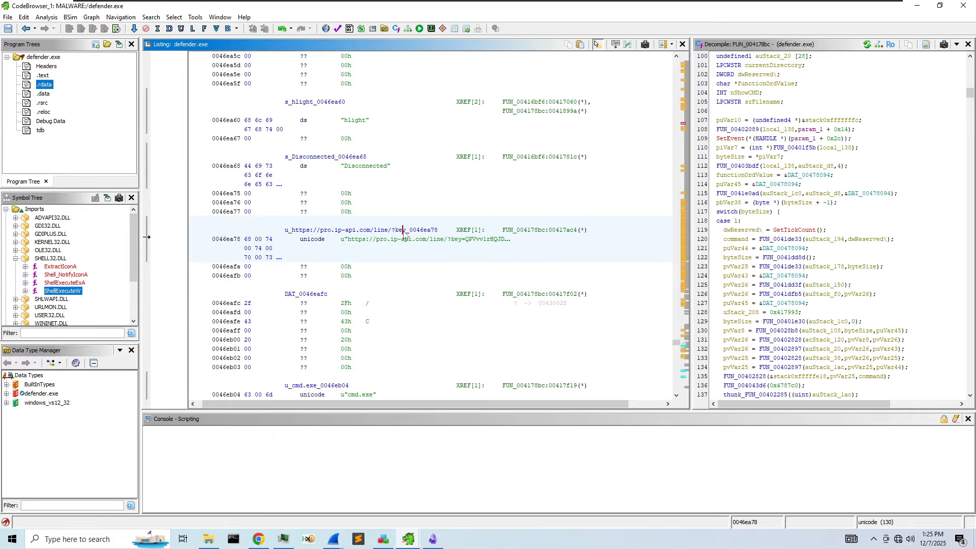
double_click(559, 231)
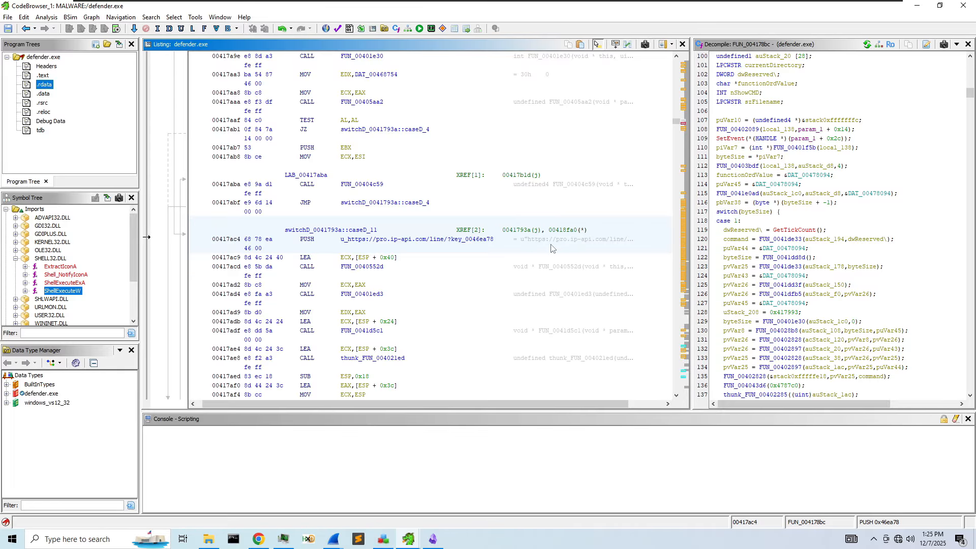
double_click(423, 241)
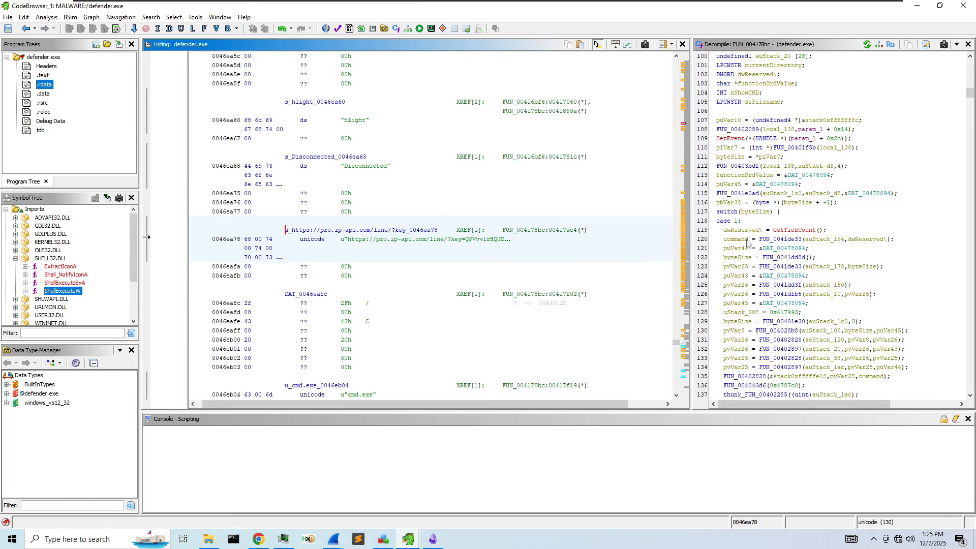
key(alt+Left)
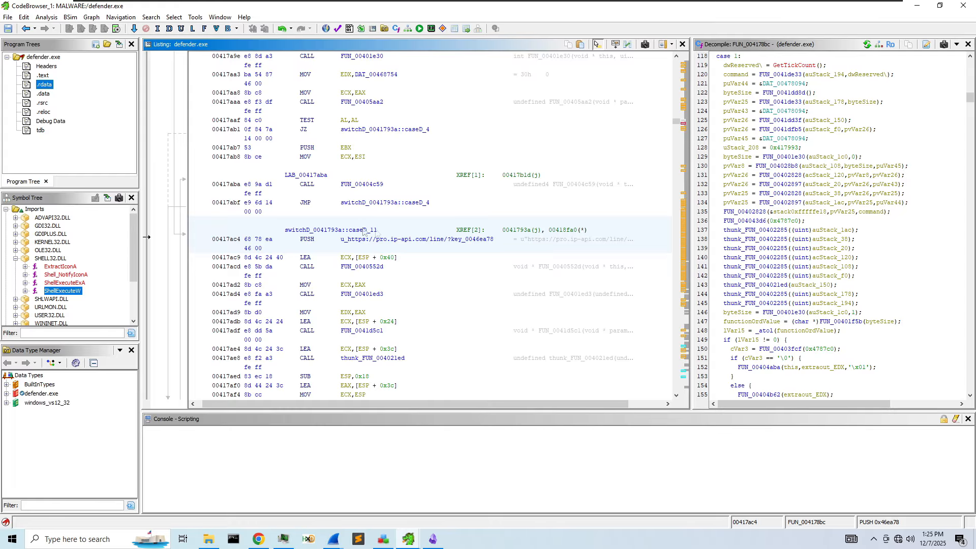
double_click(422, 241)
right_click(336, 232)
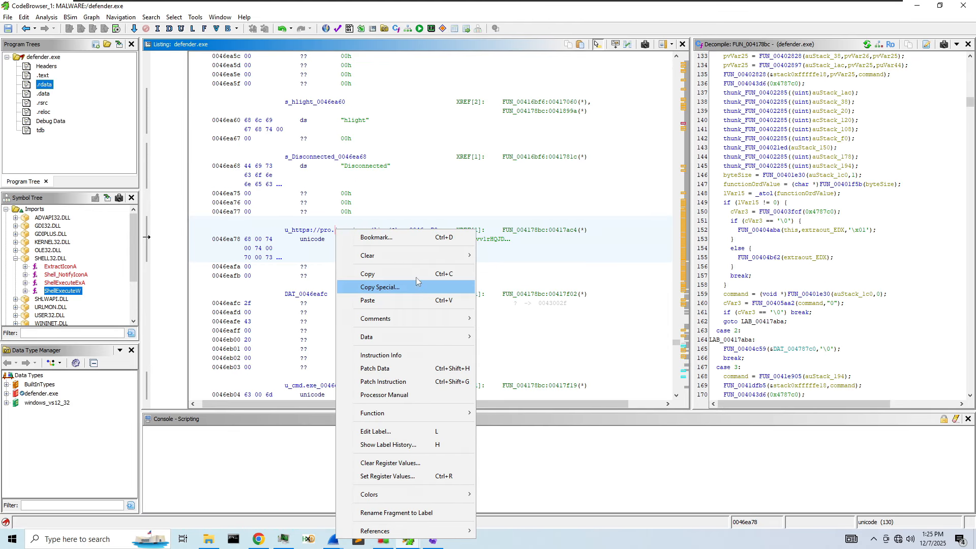
click(678, 251)
- Filter the Symbol Tree for thrd, ftp, tcp and send, then clear the filter
scroll(77, 290, down, 3)
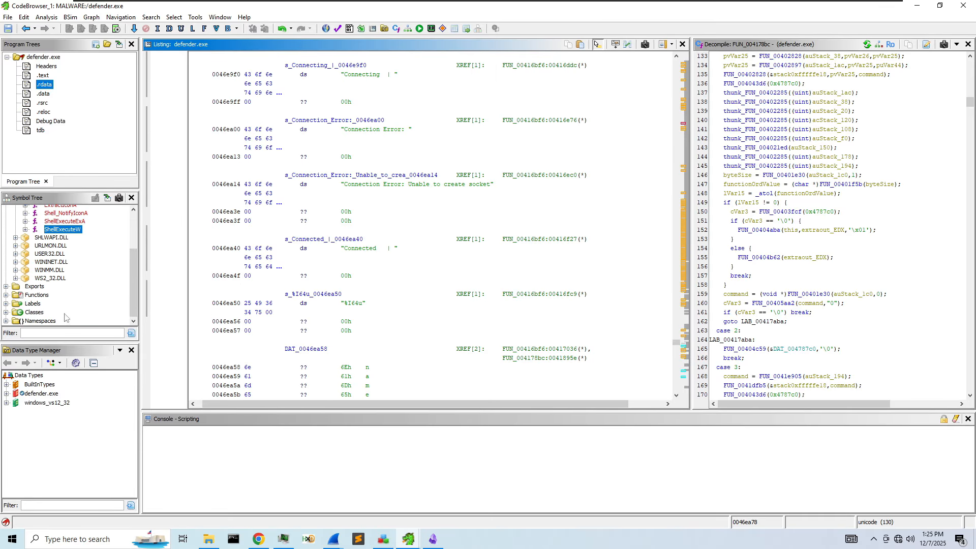
click(57, 332)
text(thrd)
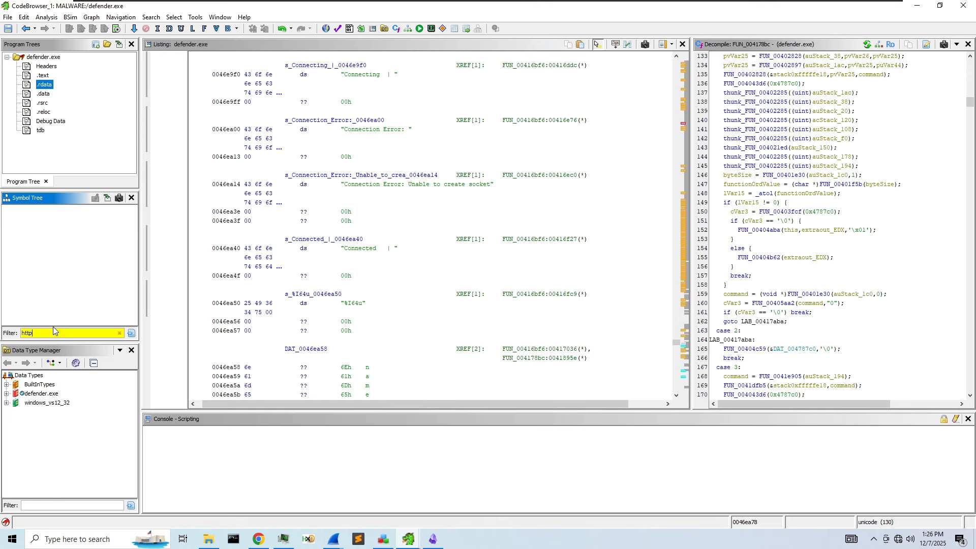
key(BackSpace)
key(BackSpace)
key(BackSpace)
key(BackSpace)
text(f)
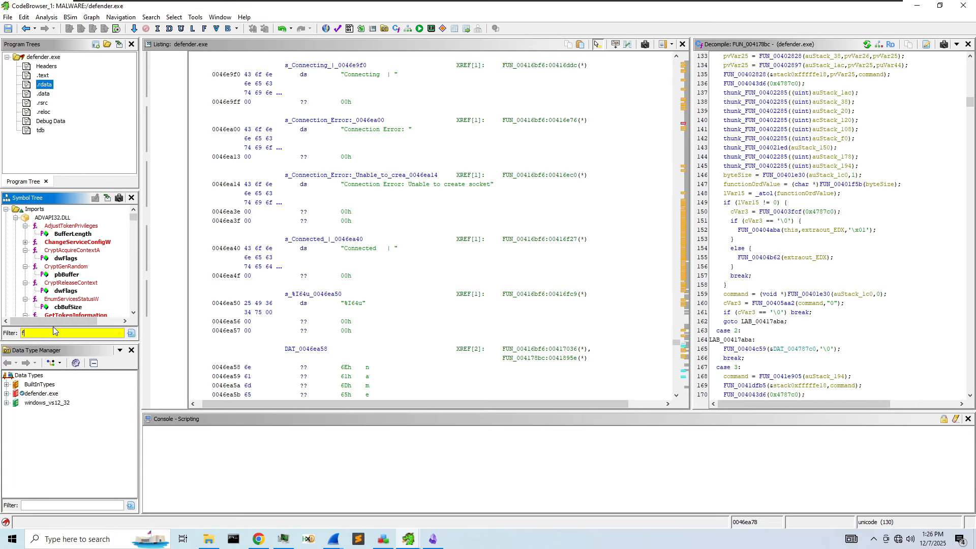
text(tpt)
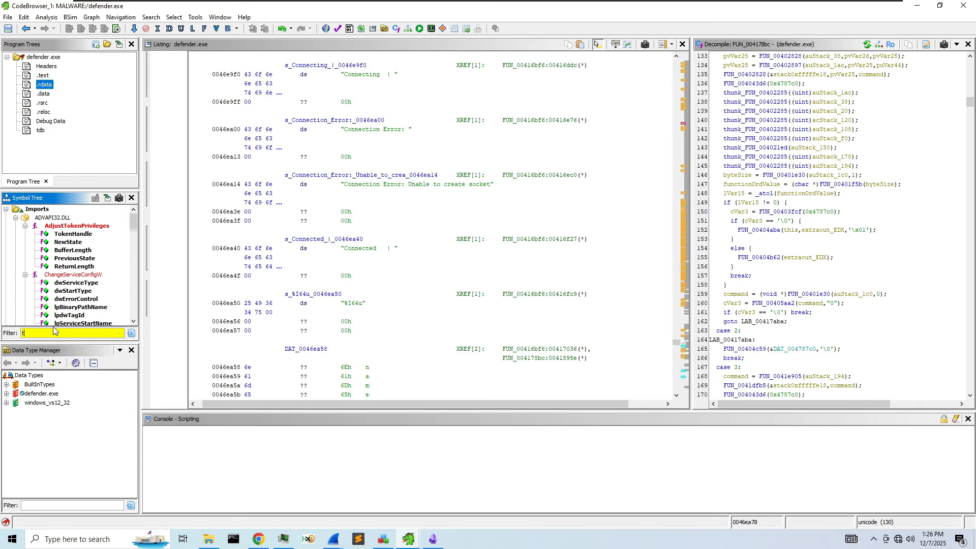
text(cpsend)
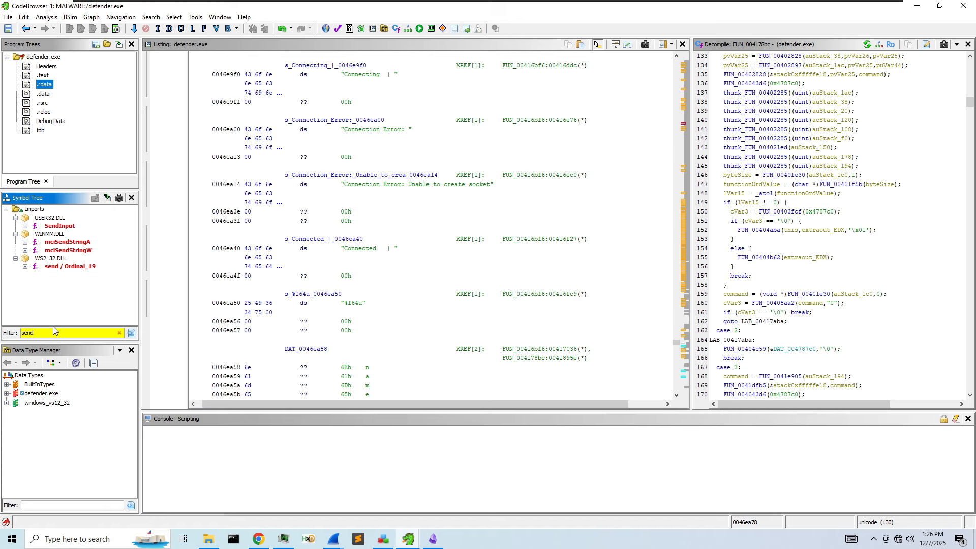
key(BackSpace)
key(BackSpace)
key(BackSpace)
key(BackSpace)
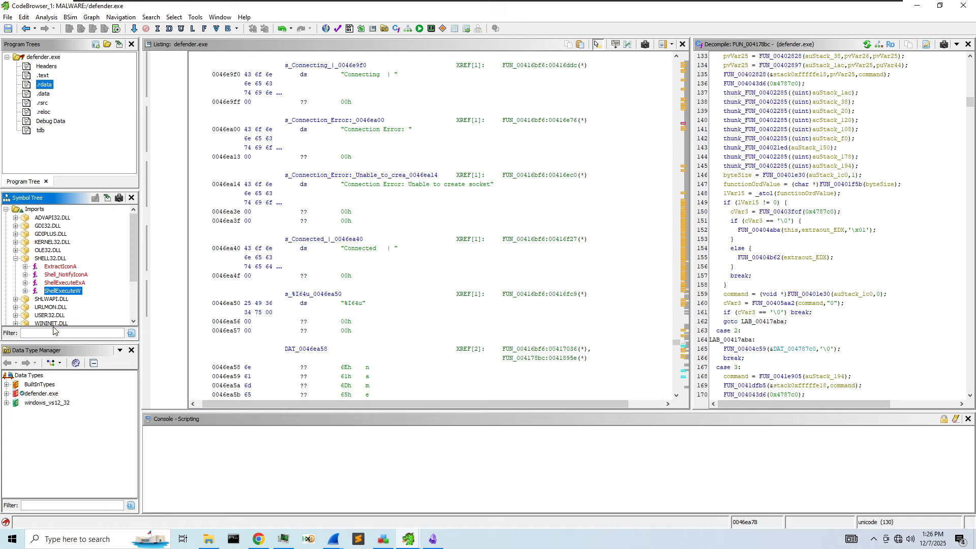
- Expand the KERNEL32.DLL, WINMM.DLL and USER32.DLL import lists
click(16, 242)
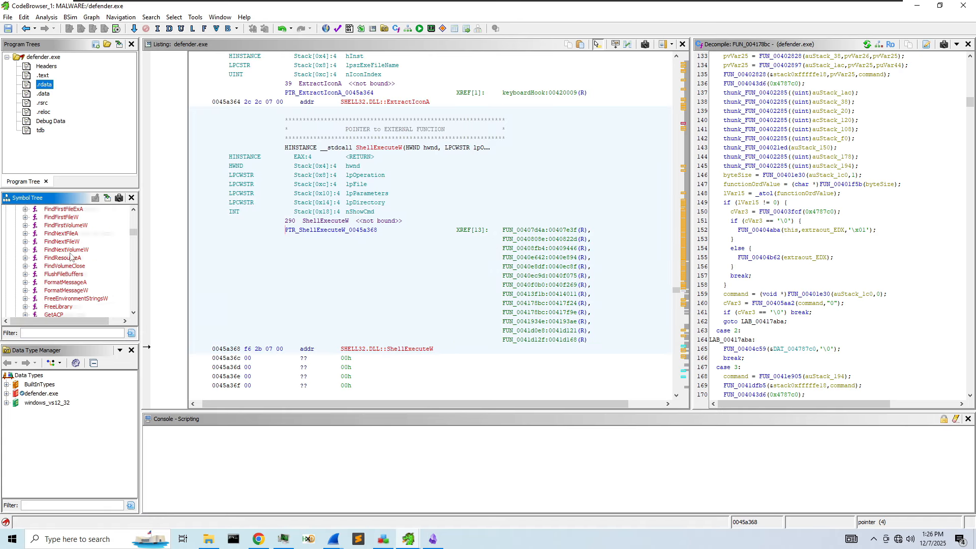
drag(139, 258, 299, 259)
scroll(177, 282, down, 10)
scroll(177, 281, down, 15)
scroll(177, 281, down, 12)
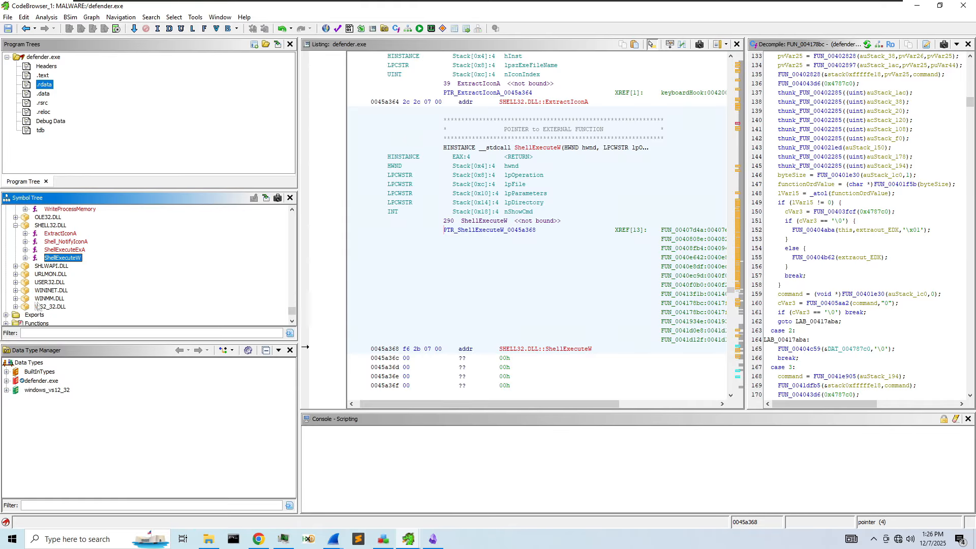
click(16, 299)
scroll(26, 300, down, 3)
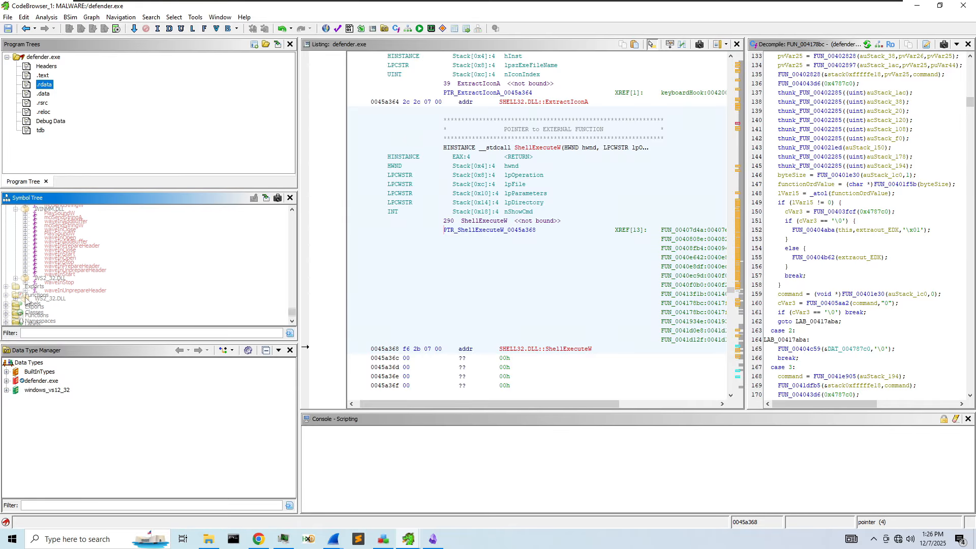
scroll(25, 298, up, 3)
click(14, 266)
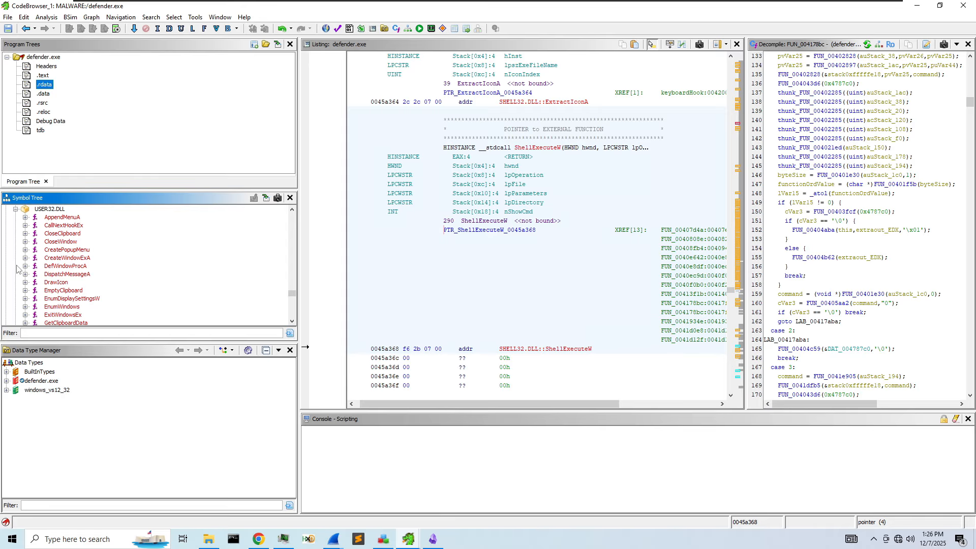
- Follow the EnumWindows import to its caller FUN_004197ba and inspect its callback FUN_004194a3
double_click(68, 307)
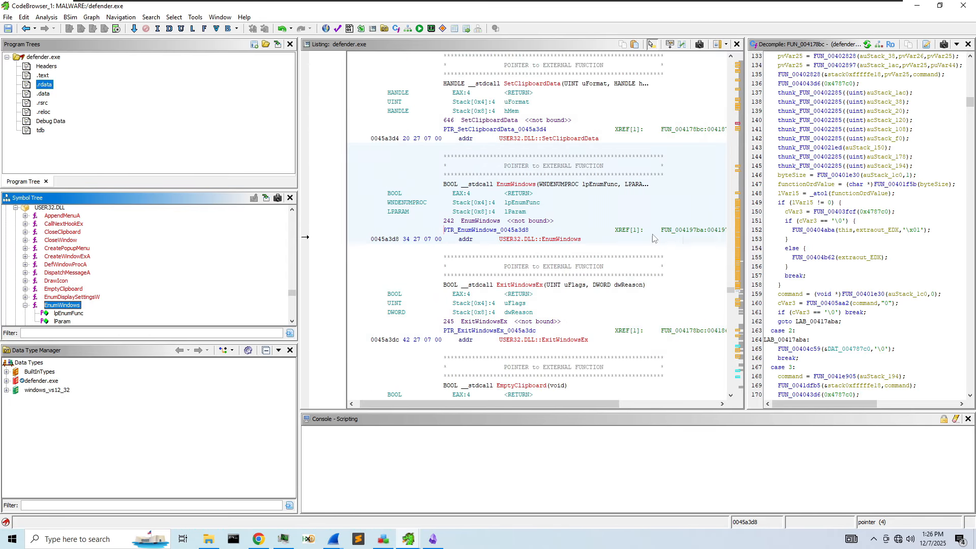
double_click(706, 230)
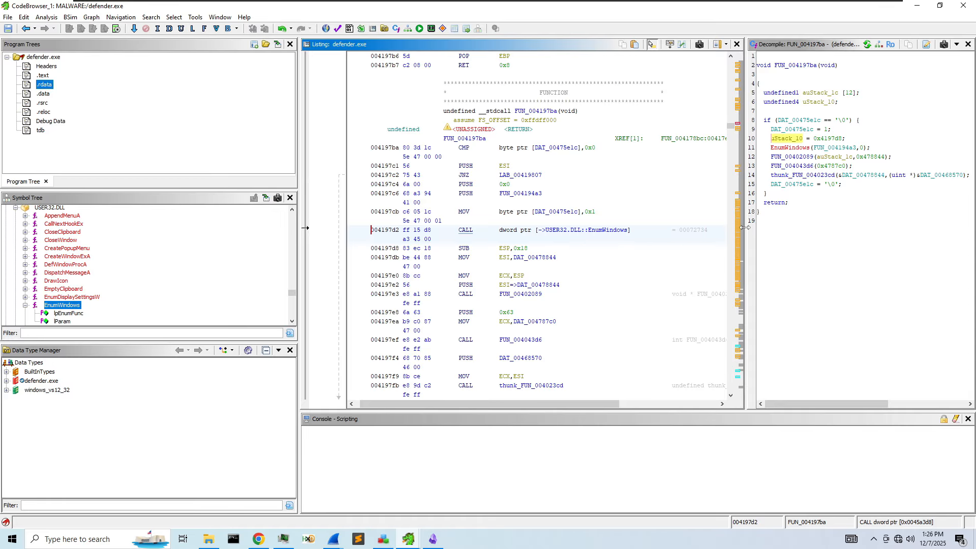
drag(743, 227, 586, 213)
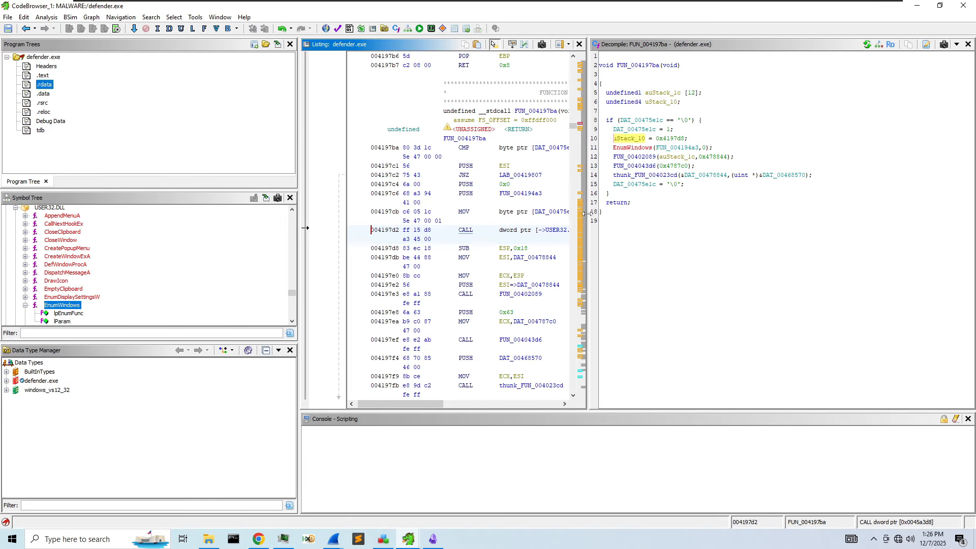
double_click(665, 147)
scroll(683, 278, down, 1)
scroll(666, 318, up, 1)
scroll(665, 317, down, 9)
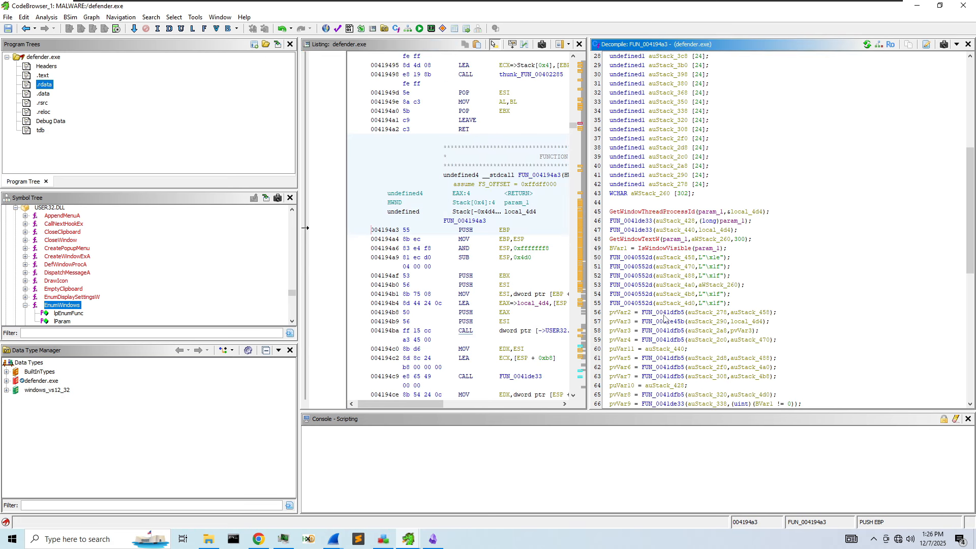
scroll(664, 318, down, 3)
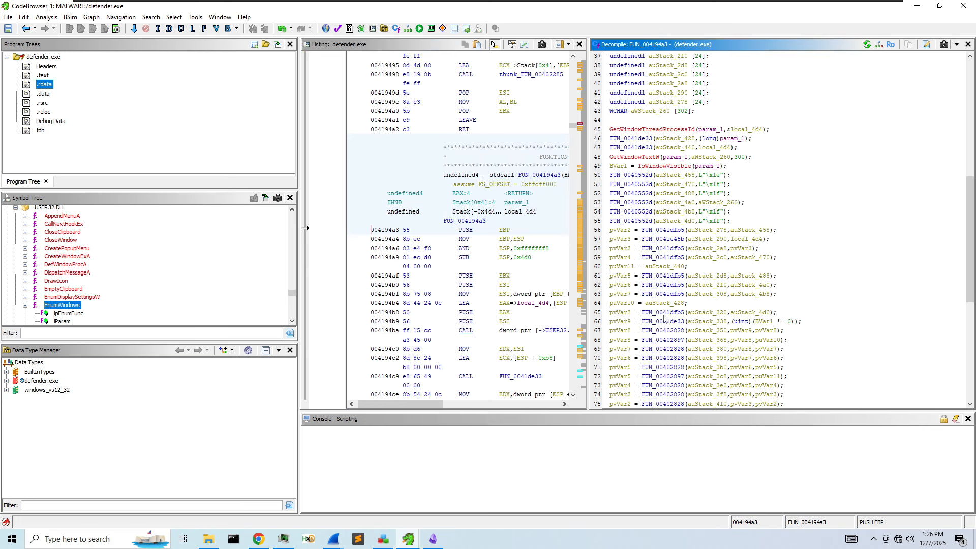
scroll(691, 242, down, 10)
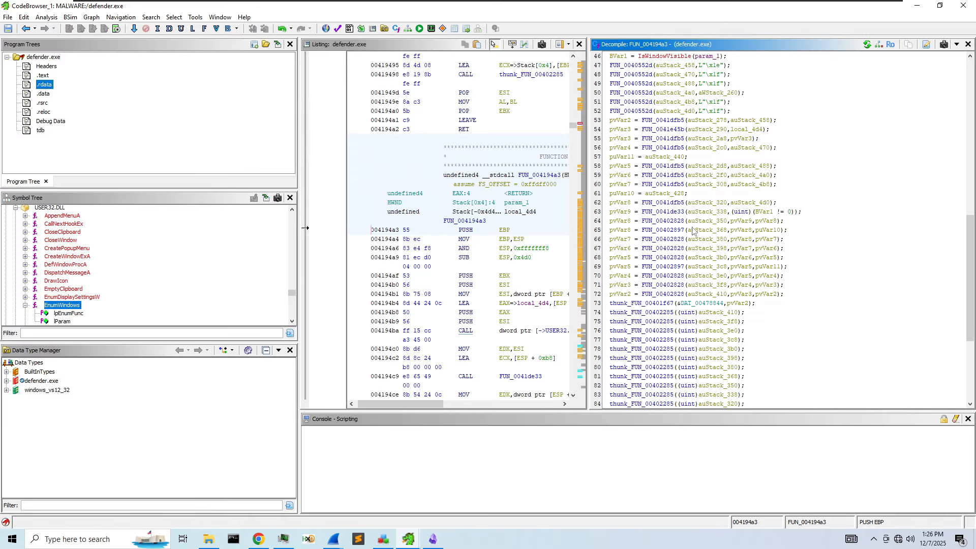
scroll(700, 286, up, 11)
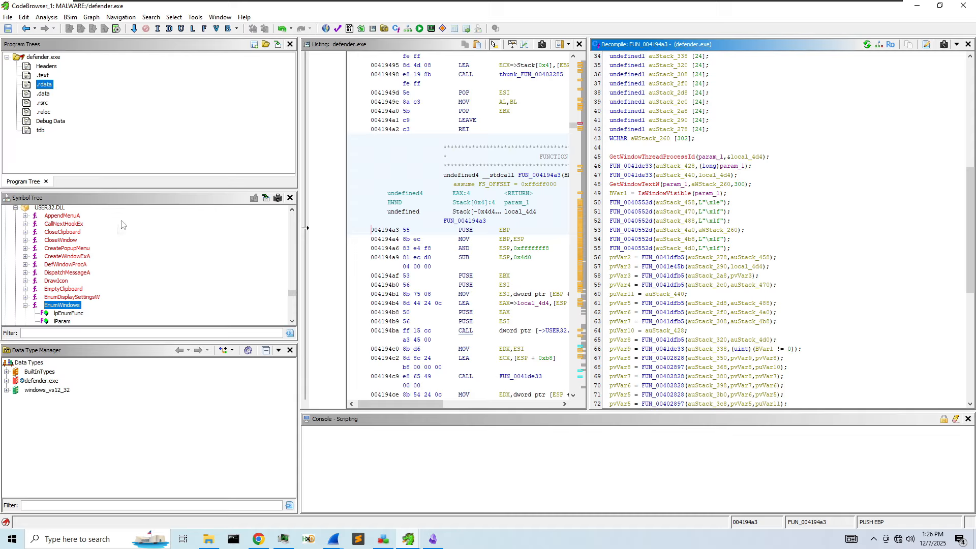
- Follow the mouse_event import's reference to its only caller, FUN_0041b424
click(26, 305)
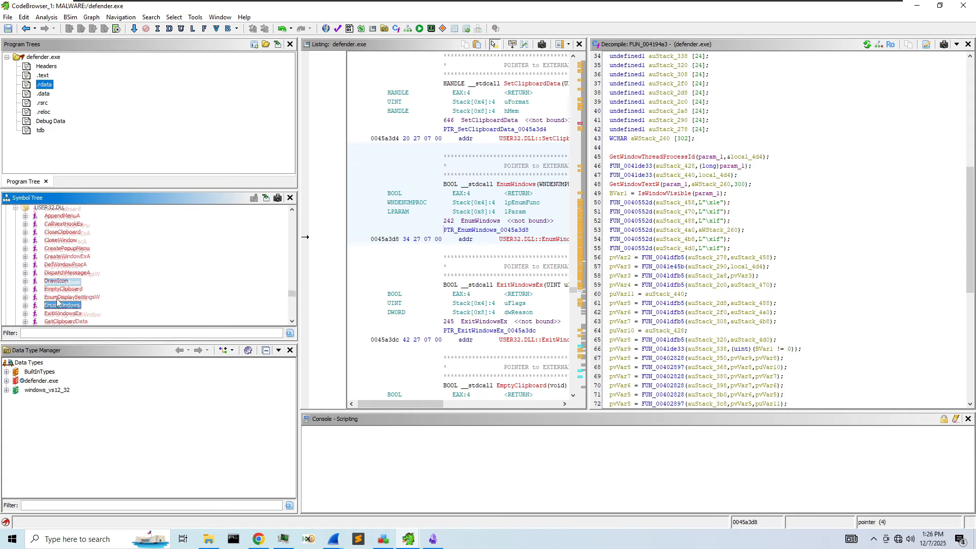
scroll(60, 301, down, 5)
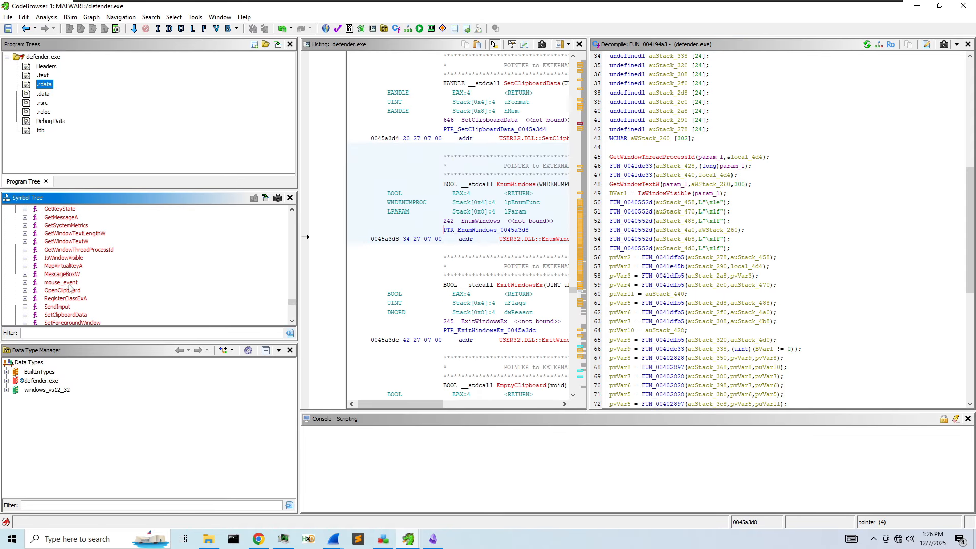
click(57, 282)
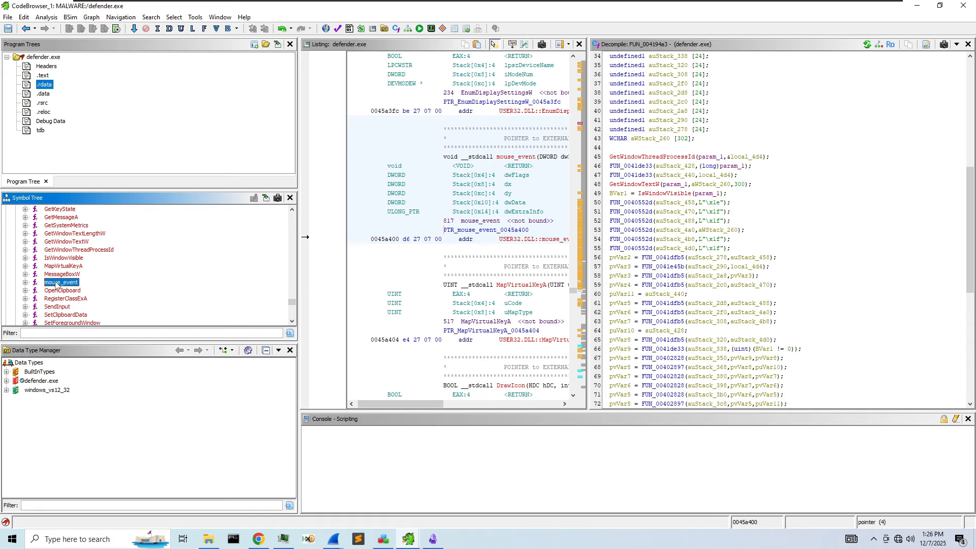
double_click(56, 283)
drag(588, 239, 781, 240)
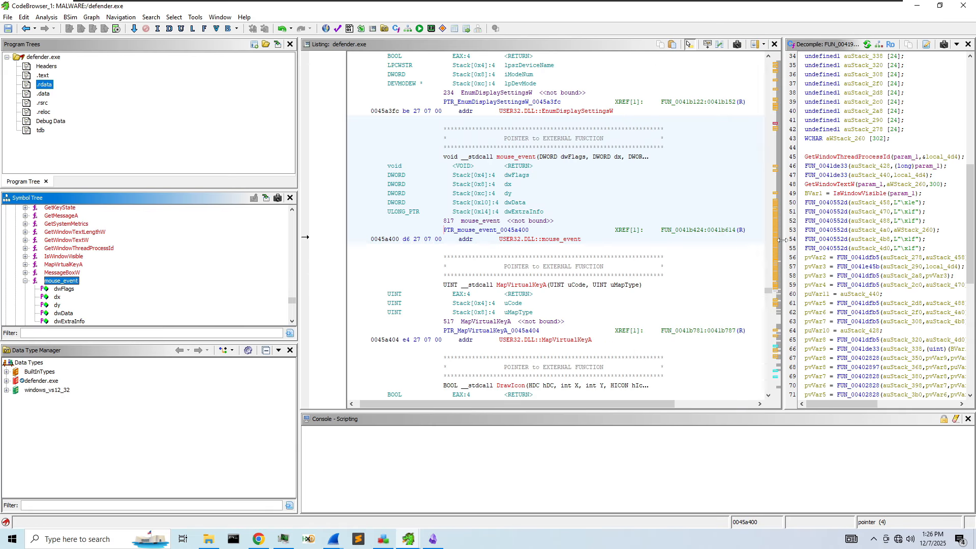
double_click(715, 237)
drag(789, 239, 521, 244)
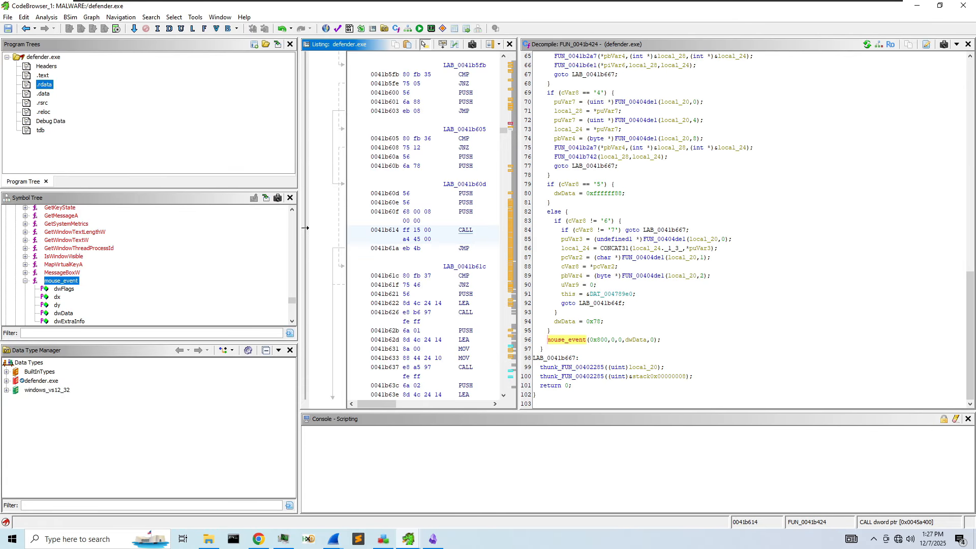
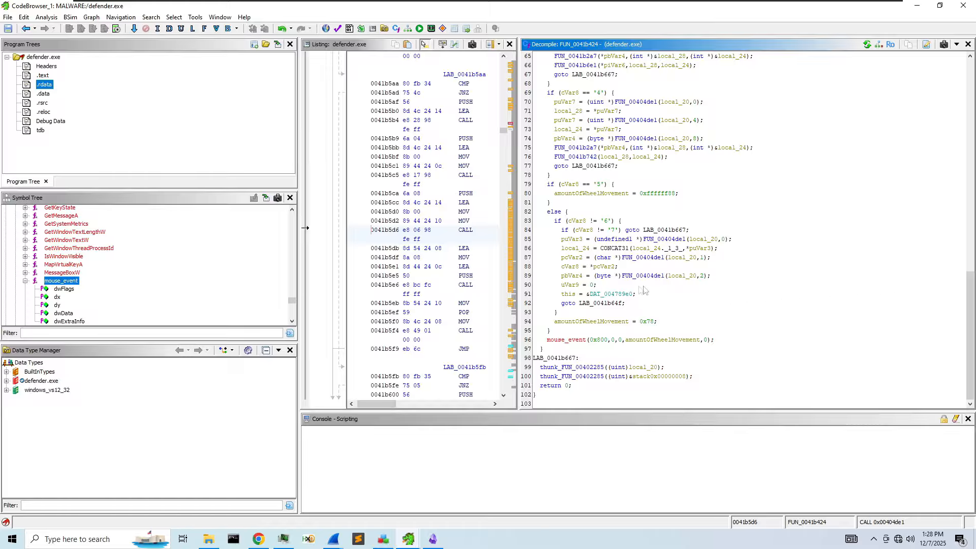
- Scroll through the decompiled FUN_0041b424 and jump to the mouse_event import entry
mouse_move(646, 326)
scroll(651, 206, up, 10)
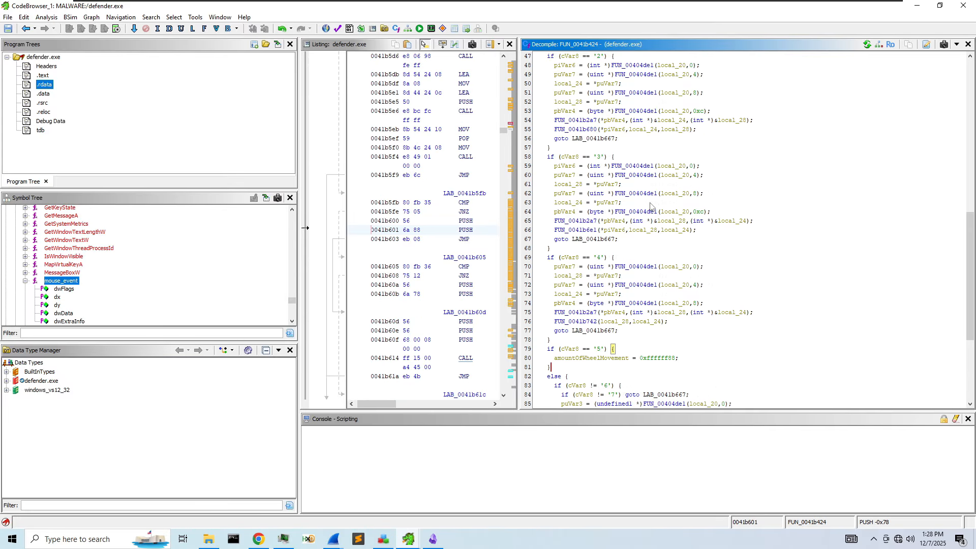
scroll(650, 206, up, 10)
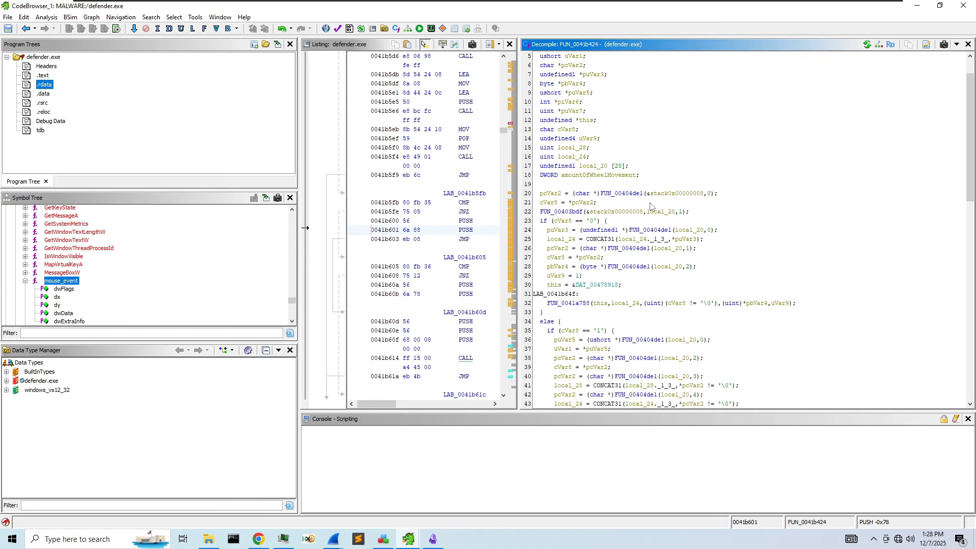
scroll(650, 206, up, 2)
scroll(650, 206, down, 4)
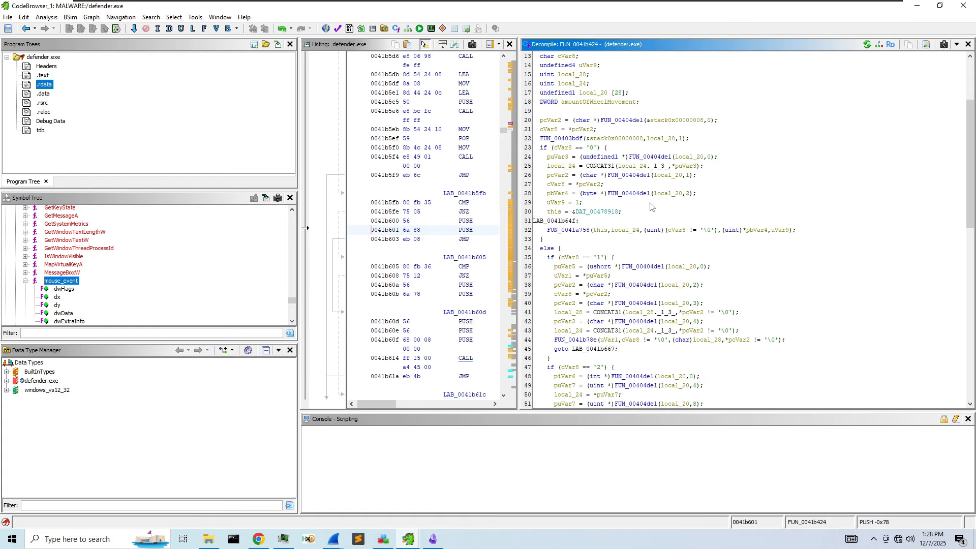
scroll(651, 206, down, 17)
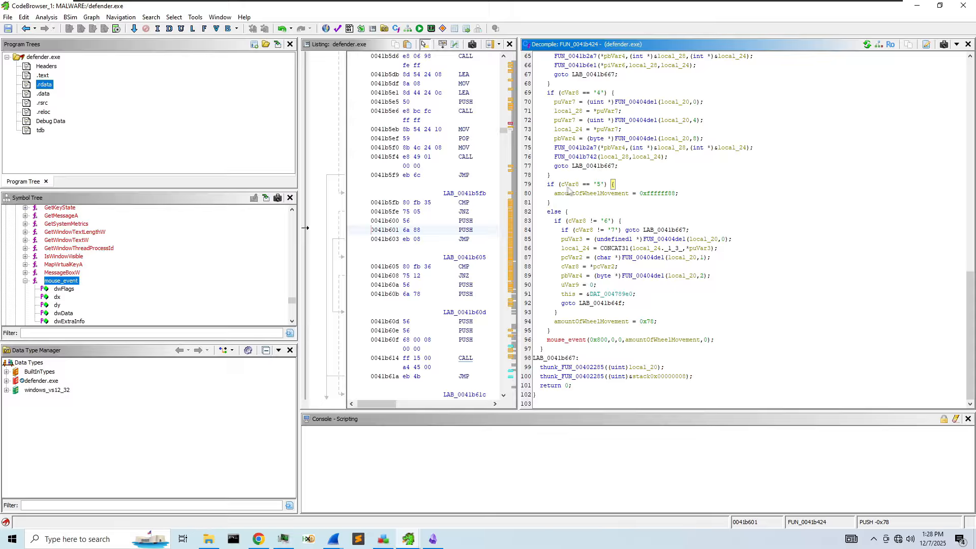
scroll(59, 300, down, 1)
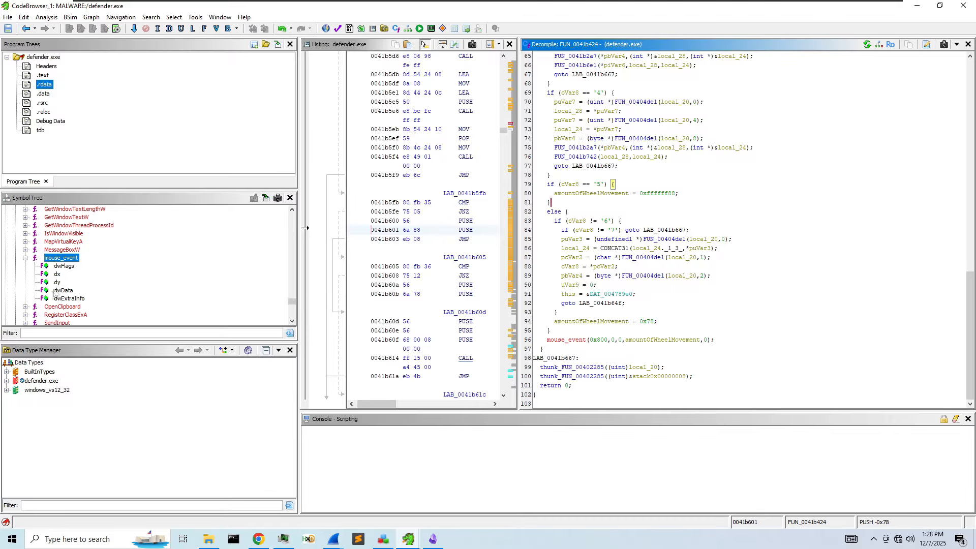
click(60, 267)
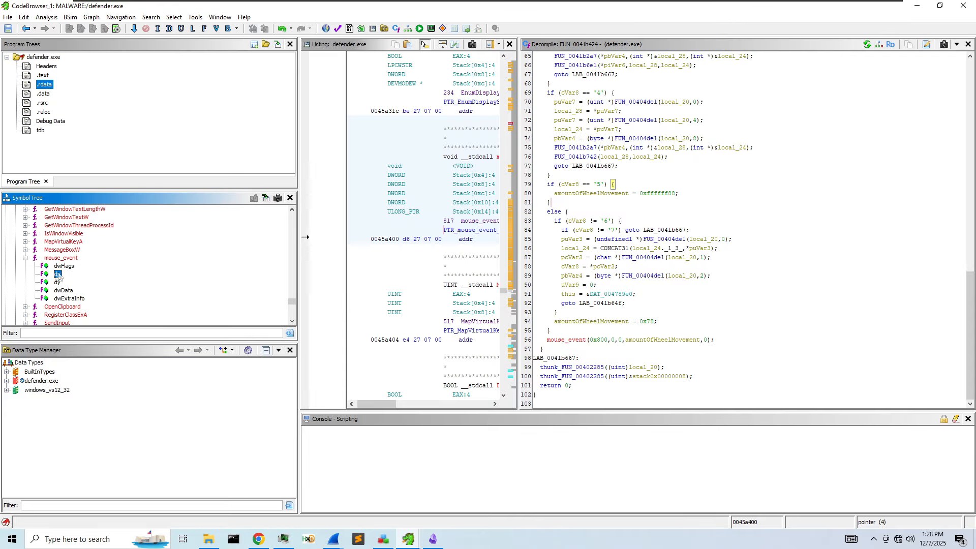
- Inspect the parameters of MessageBoxW and IsWindowVisible in the Symbol Tree
click(25, 249)
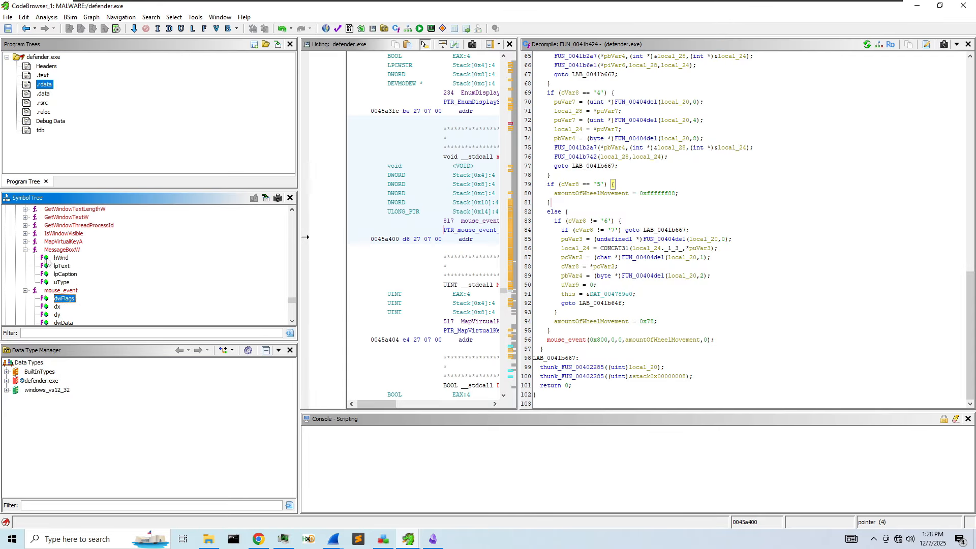
click(25, 233)
scroll(72, 269, down, 1)
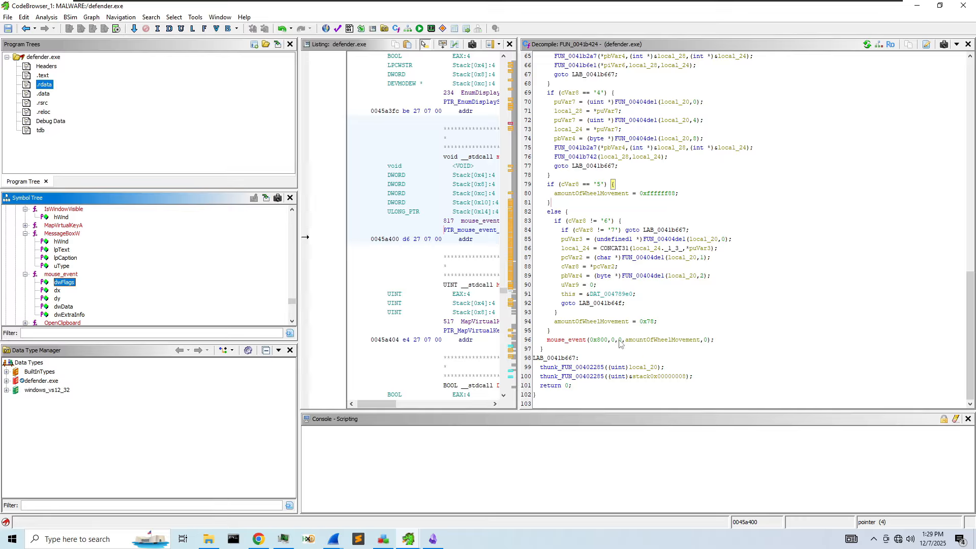
scroll(67, 277, down, 3)
scroll(64, 273, down, 1)
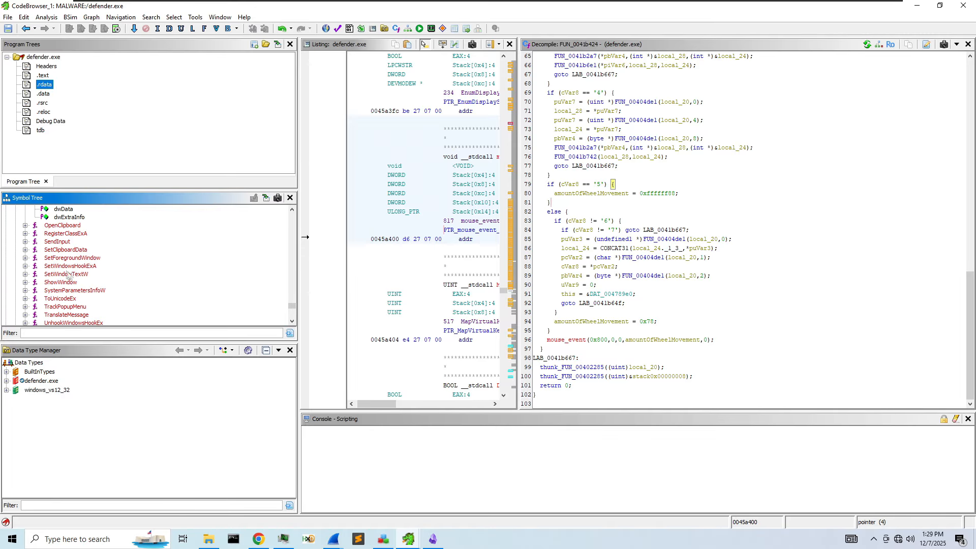
scroll(64, 265, down, 3)
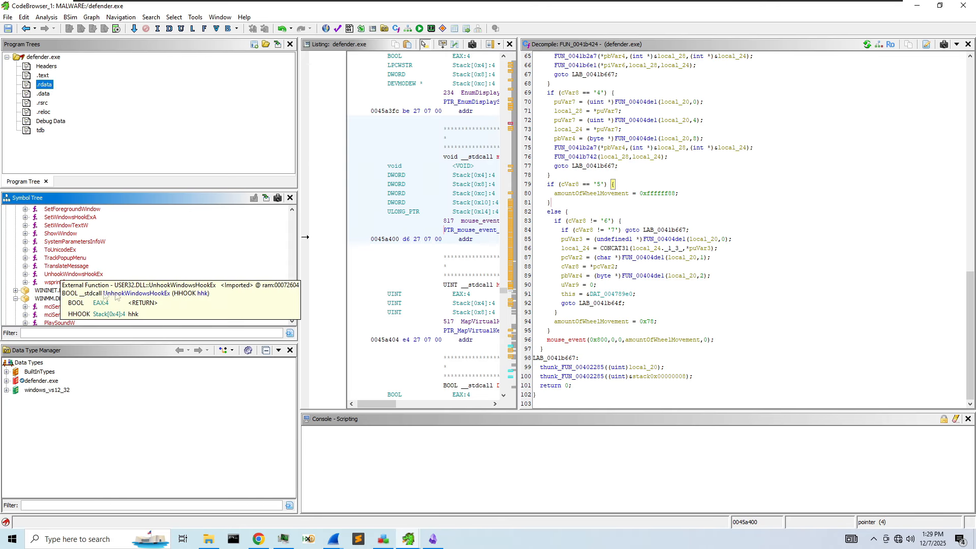
scroll(134, 294, down, 3)
- Show GetCursorPos at 0045a41c with its lpPoint parameter, widening the listing
scroll(135, 294, up, 8)
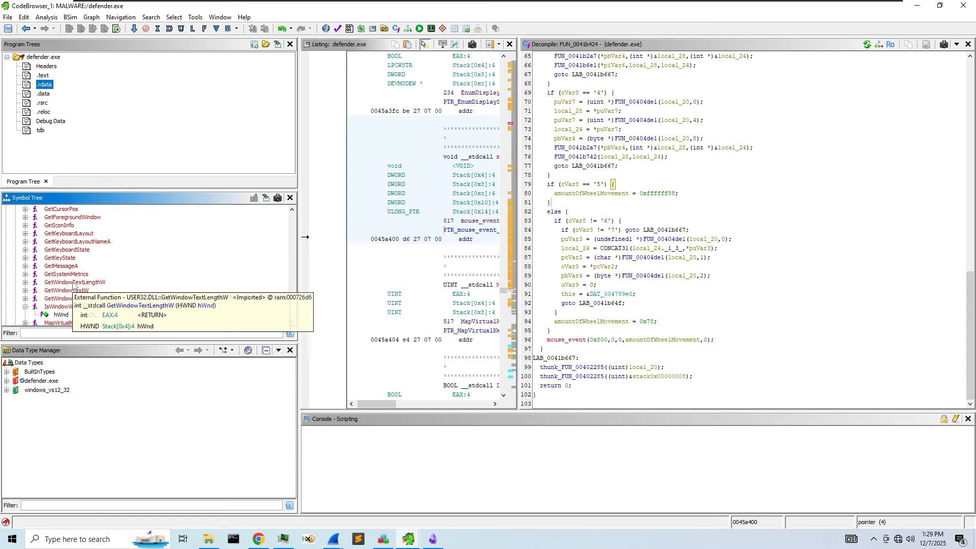
scroll(72, 264, up, 2)
scroll(71, 234, up, 2)
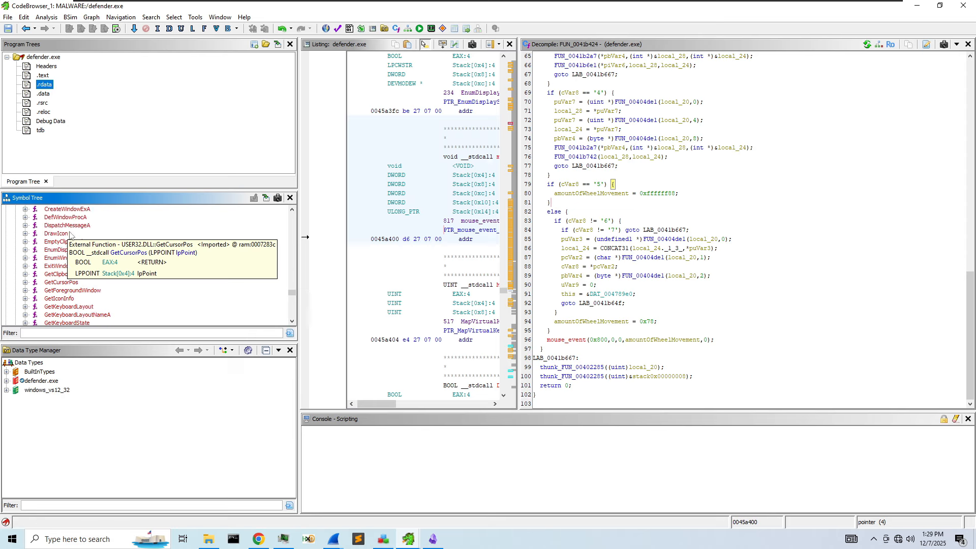
click(61, 283)
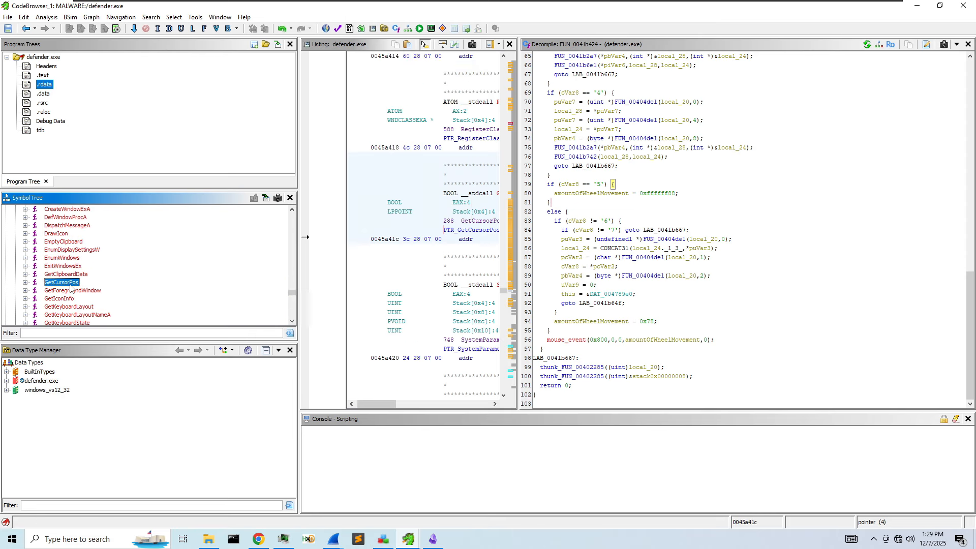
click(71, 286)
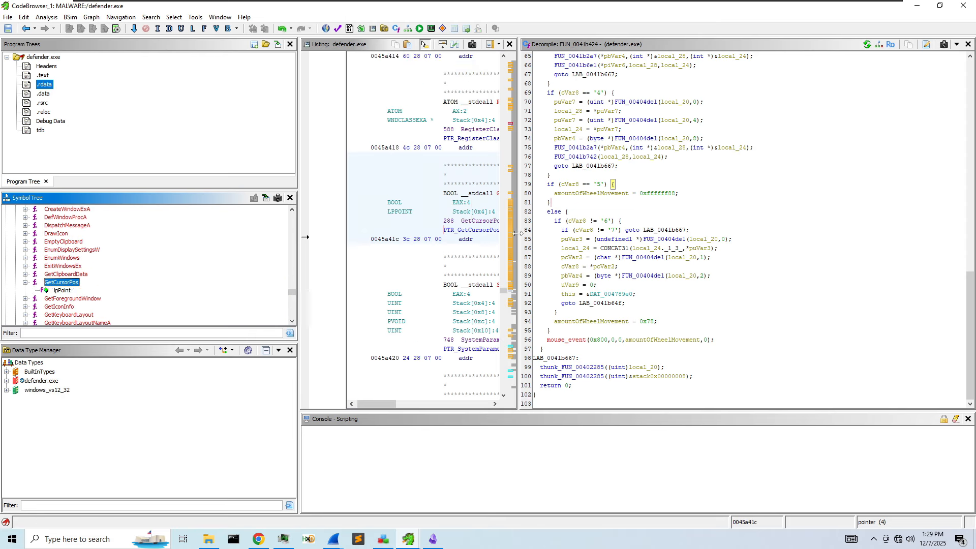
drag(519, 238, 723, 246)
- Go to the GetCursorPos caller FUN_004200ea and rename local_c to cursorPOS
double_click(714, 232)
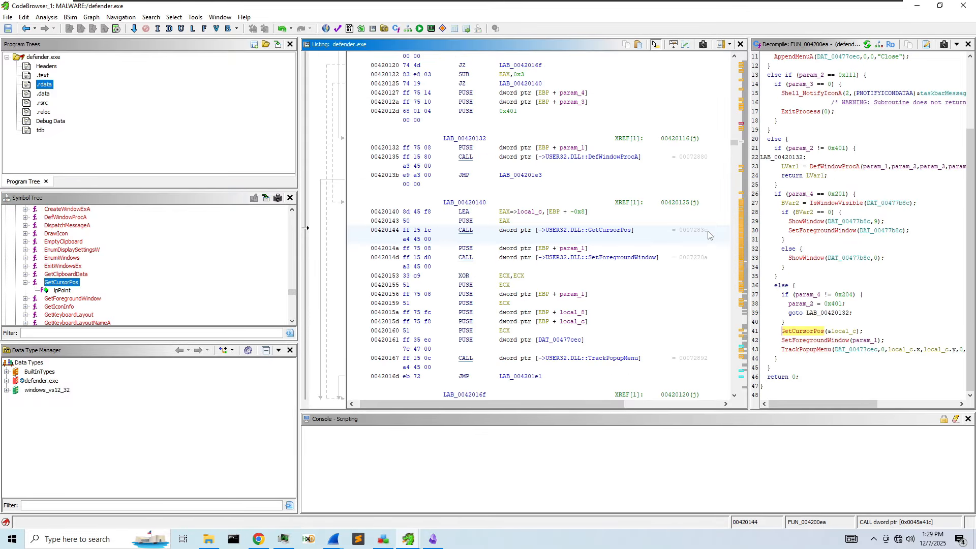
drag(748, 235, 589, 233)
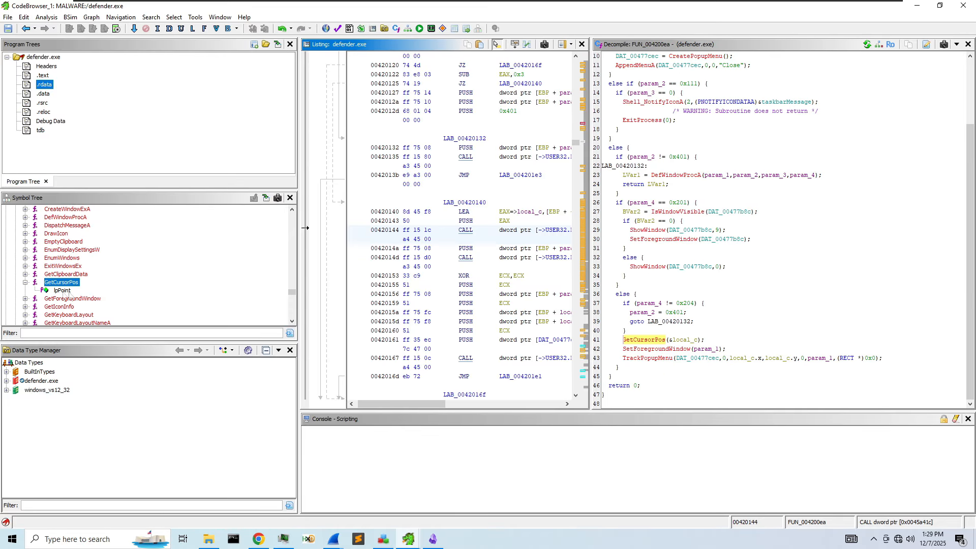
right_click(688, 339)
click(739, 367)
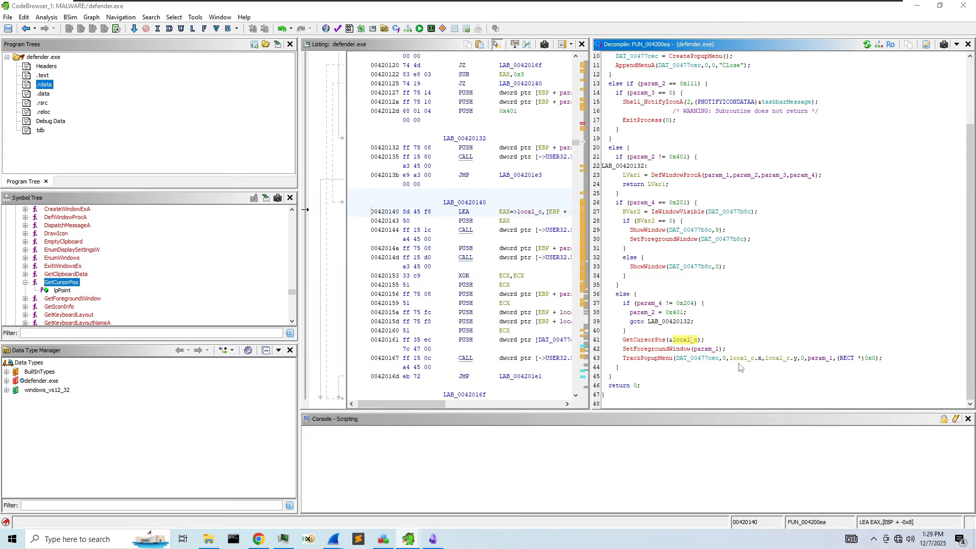
text(cursor)
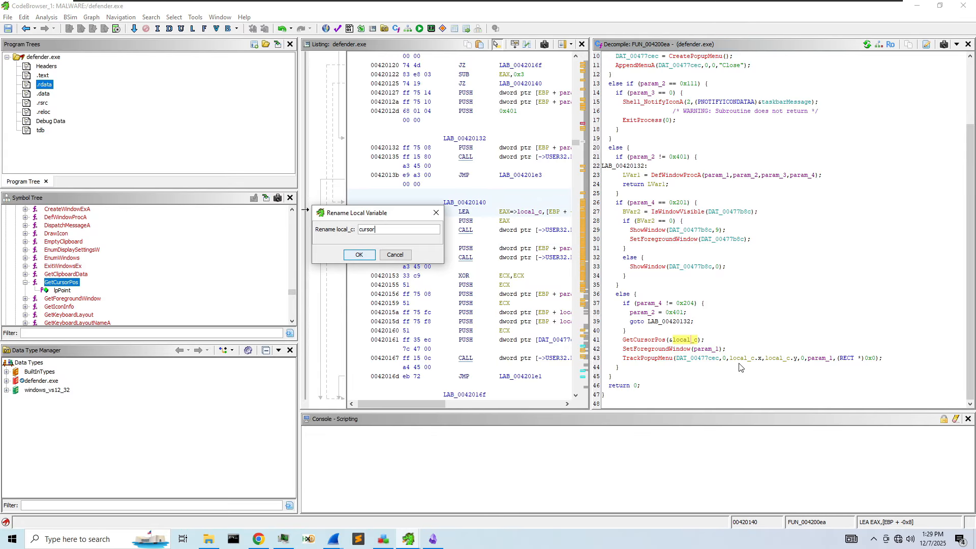
text(POS)
key(Return)
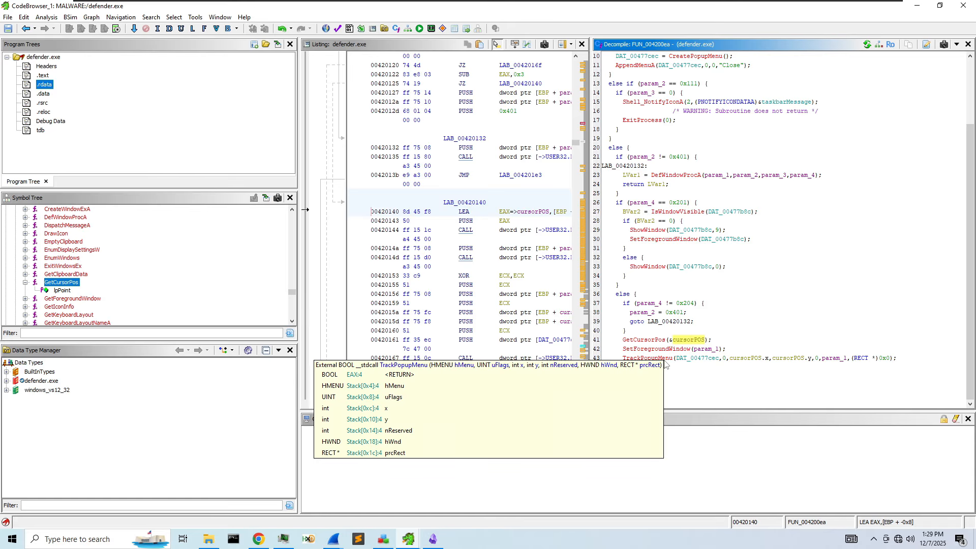
- Dismiss the Windows Security notifications and rename BVar2 to isVisable
scroll(678, 291, up, 3)
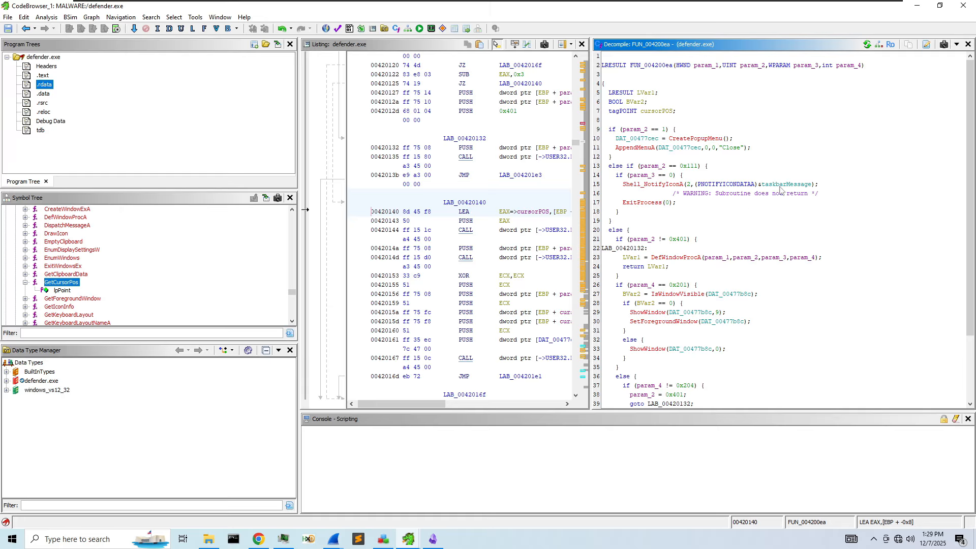
click(960, 538)
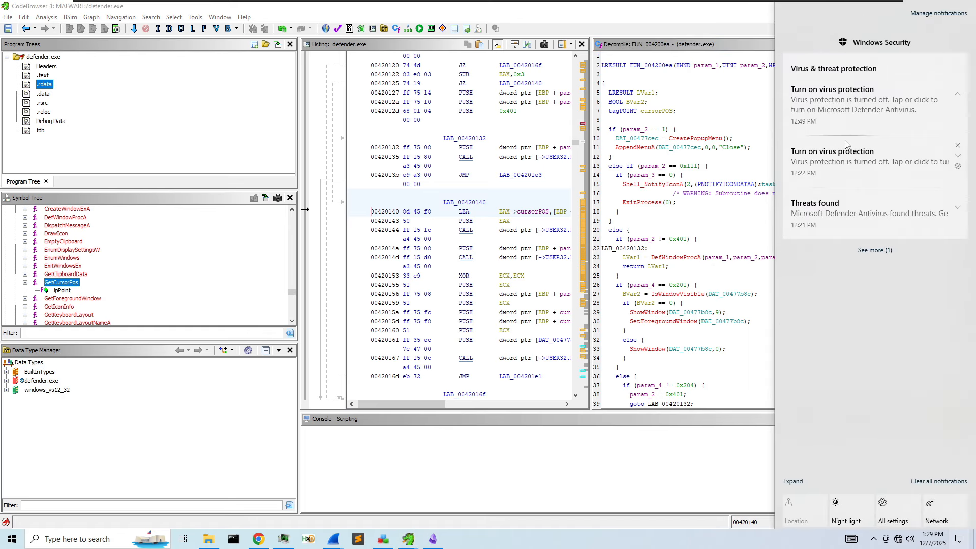
click(897, 247)
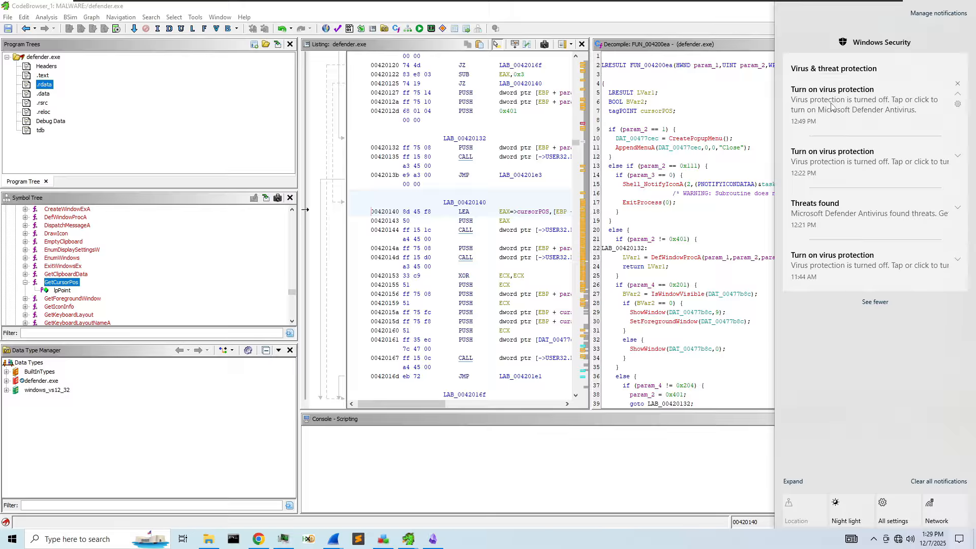
click(704, 274)
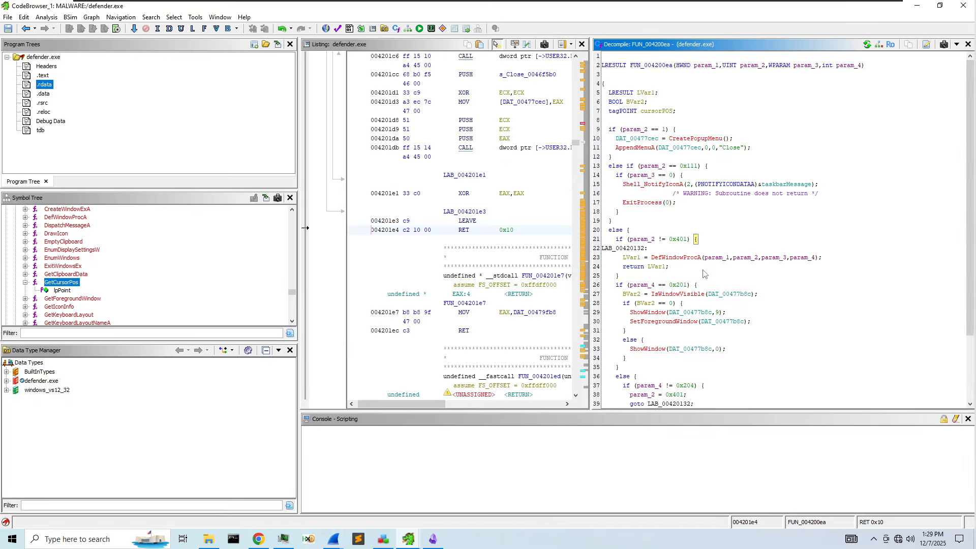
right_click(641, 294)
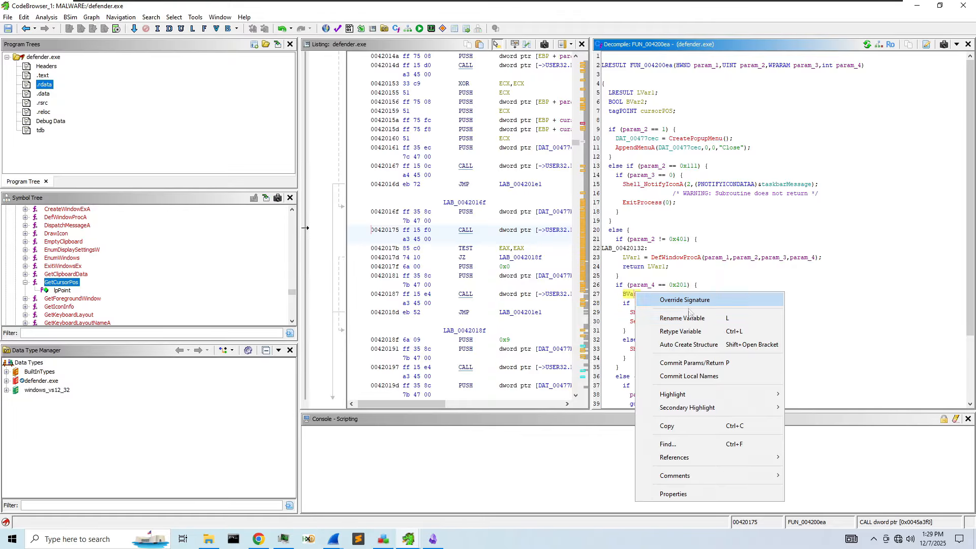
click(683, 317)
text(isVisa)
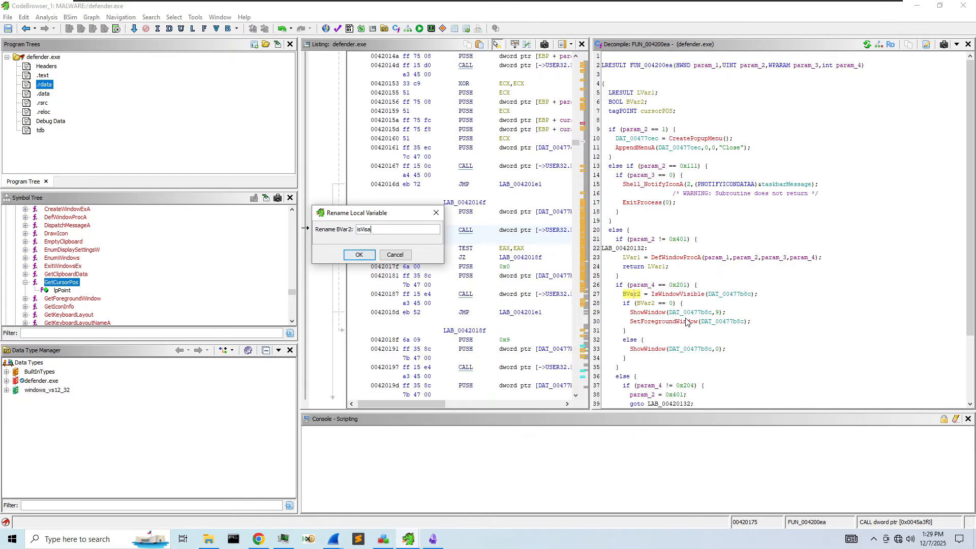
text(ble)
key(Return)
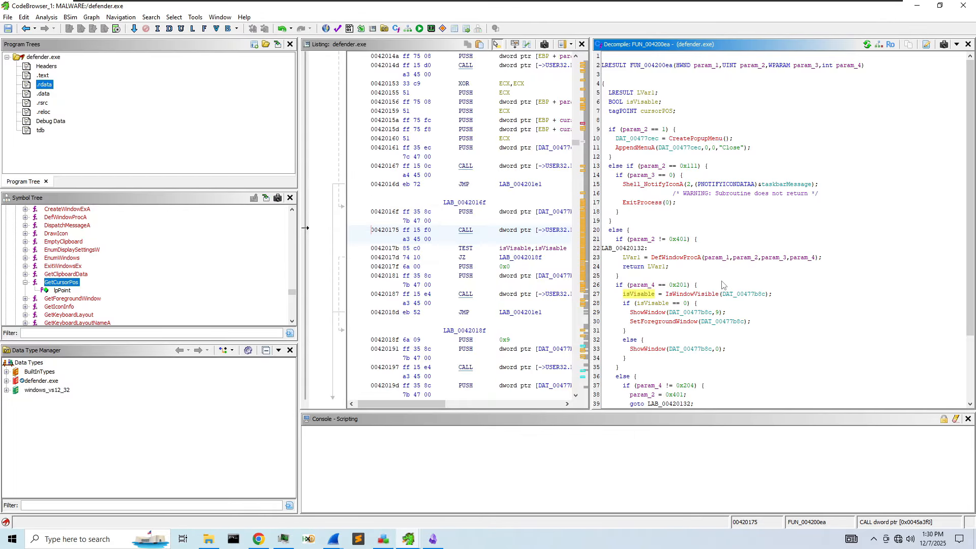
- Check where LVar1 is used, then filter the Symbol Tree for 'CreatePopup'
click(638, 259)
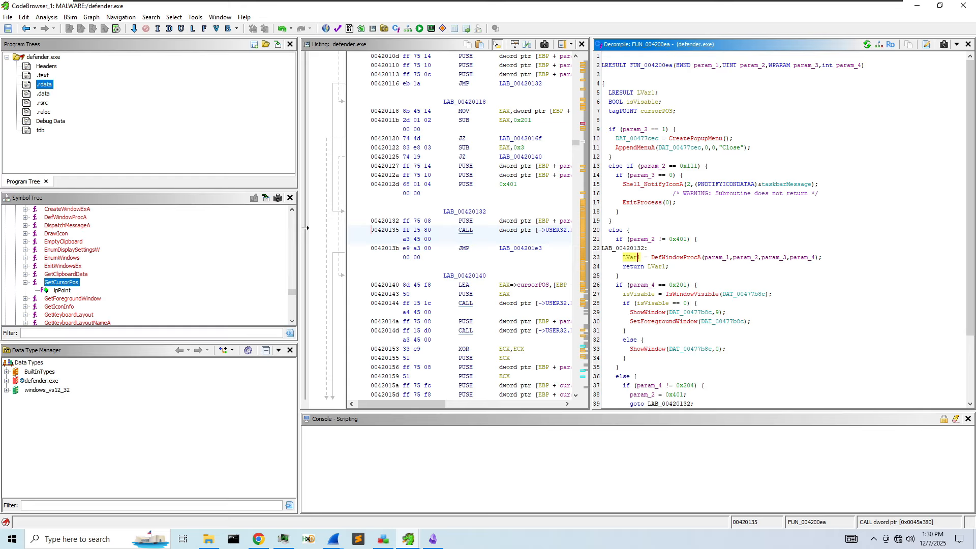
click(86, 332)
text(CreatePopup)
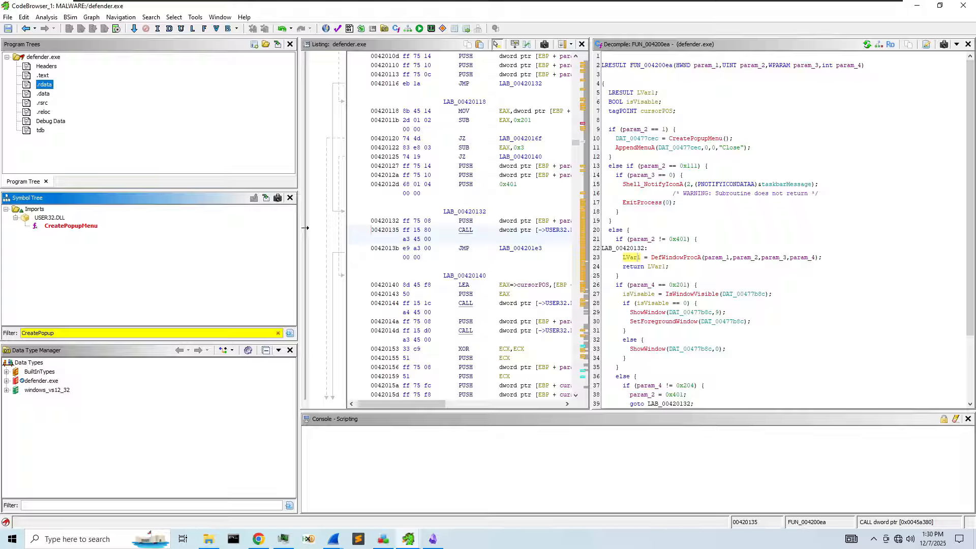
- Rename the global DAT_00477cec to popupHandle
right_click(627, 138)
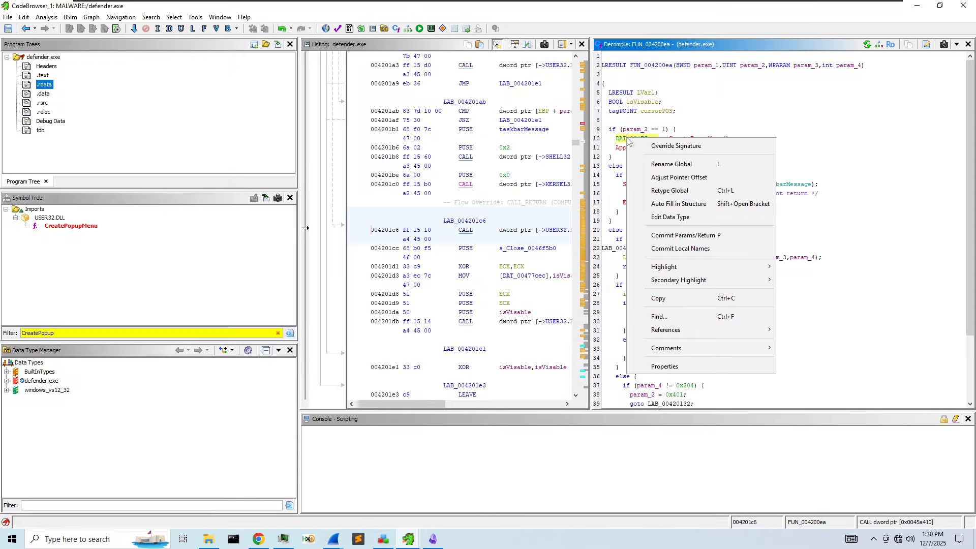
click(681, 164)
text(context)
key(ctrl+a)
text(popupHandle)
key(Return)
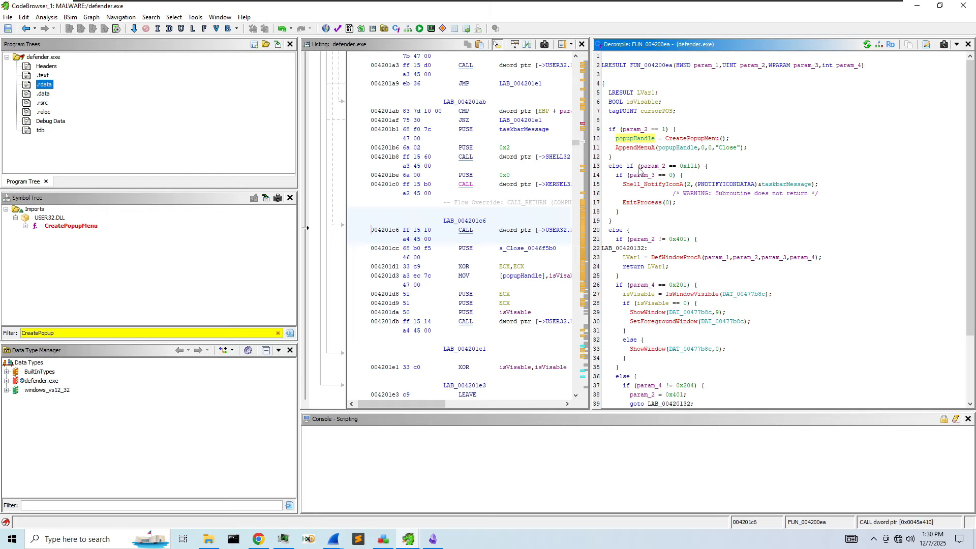
- Inspect the param_2 comparison with 0x111 and its number formats, leaving it unchanged
click(642, 130)
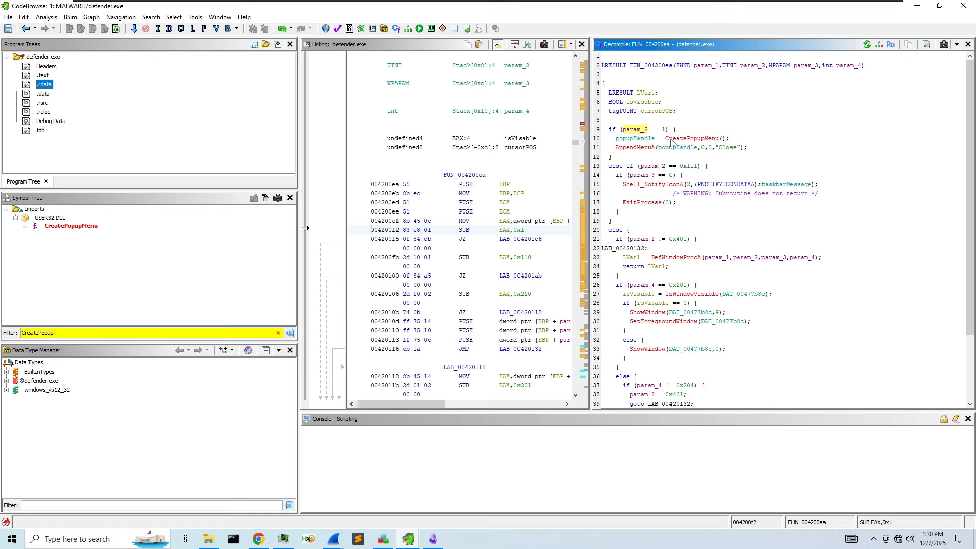
click(689, 168)
right_click(690, 169)
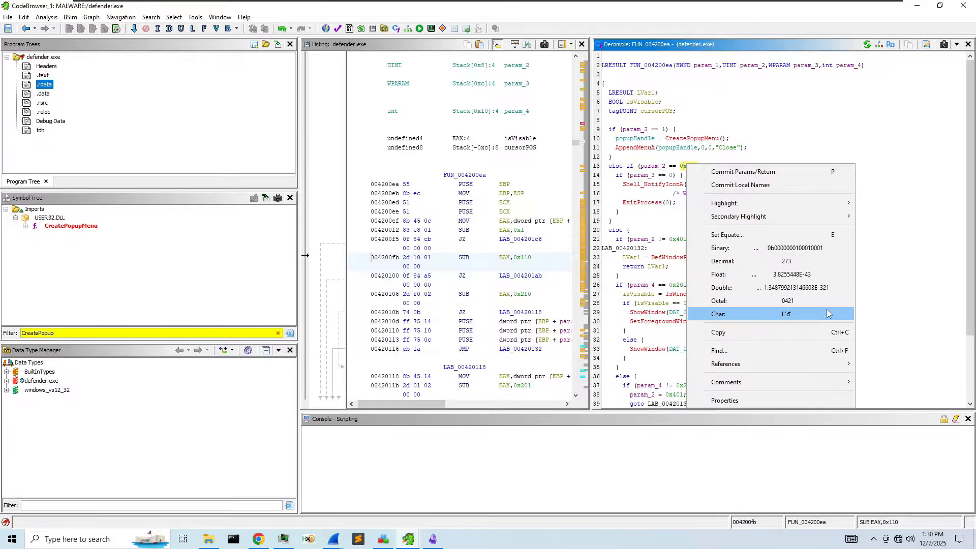
click(732, 138)
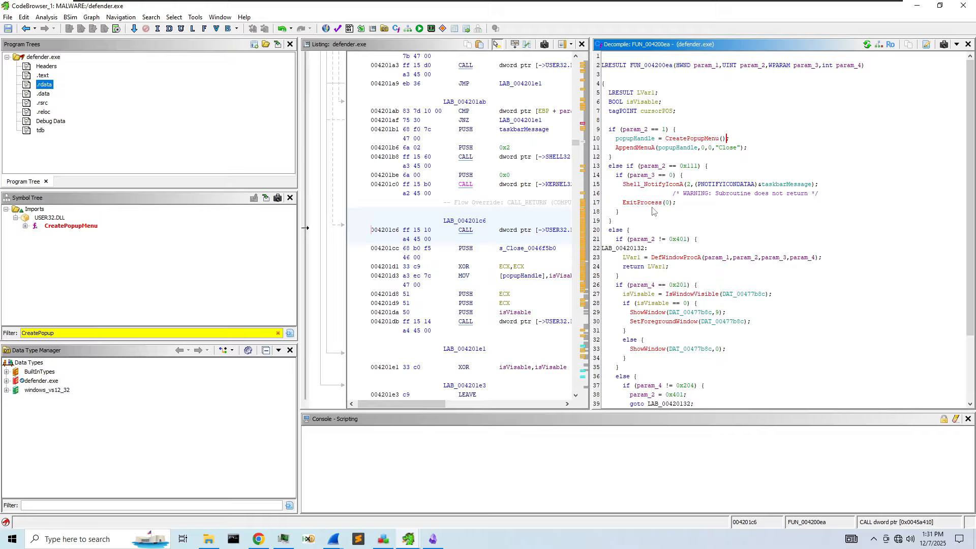
scroll(655, 216, down, 1)
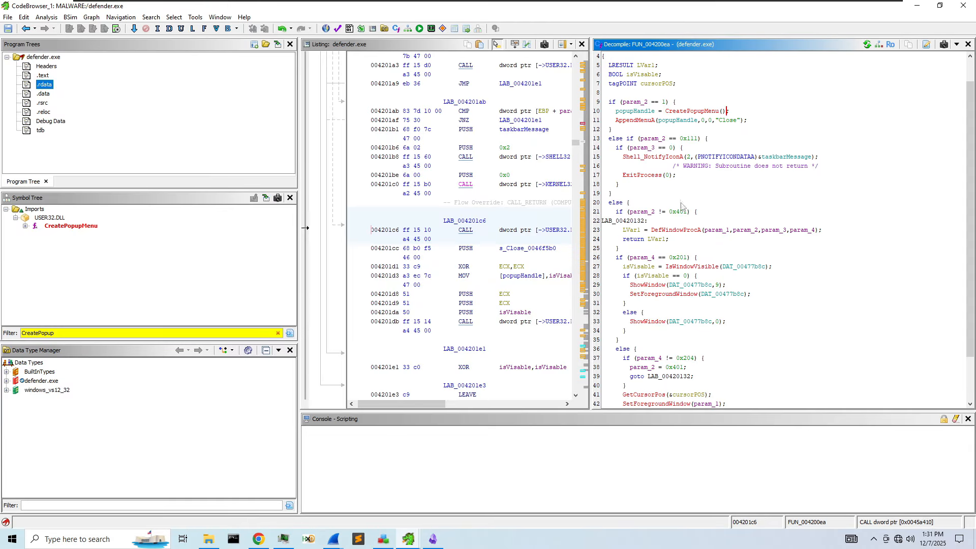
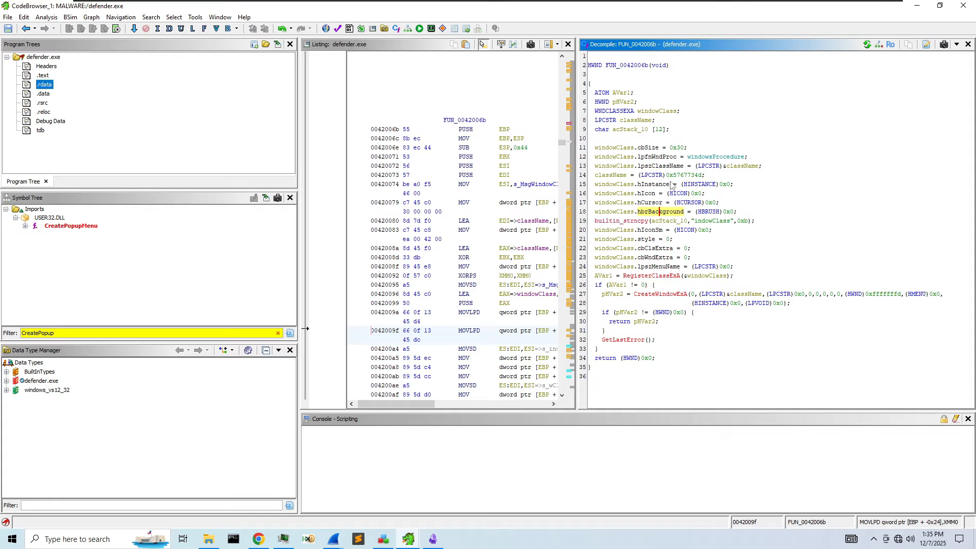
- Rename function FUN_0042006b to createWindow
click(773, 232)
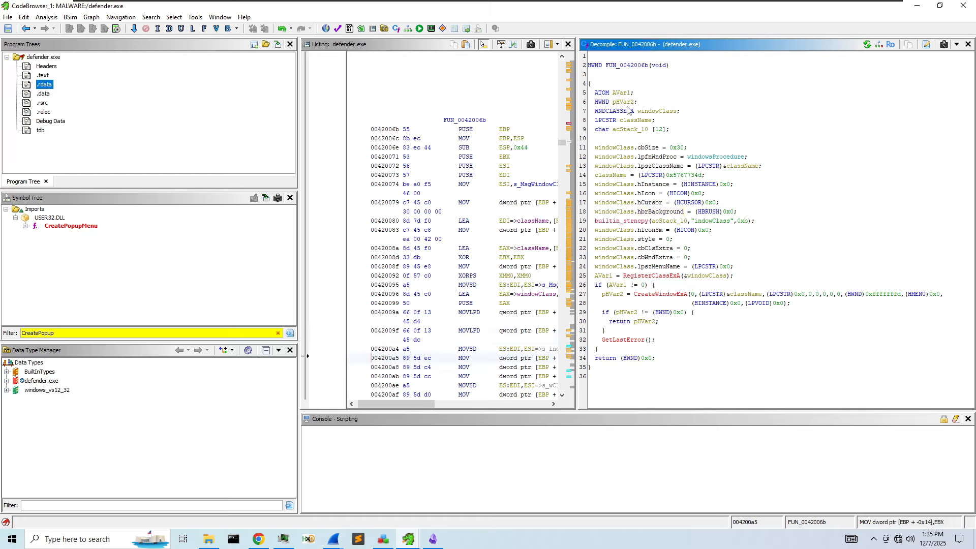
right_click(633, 66)
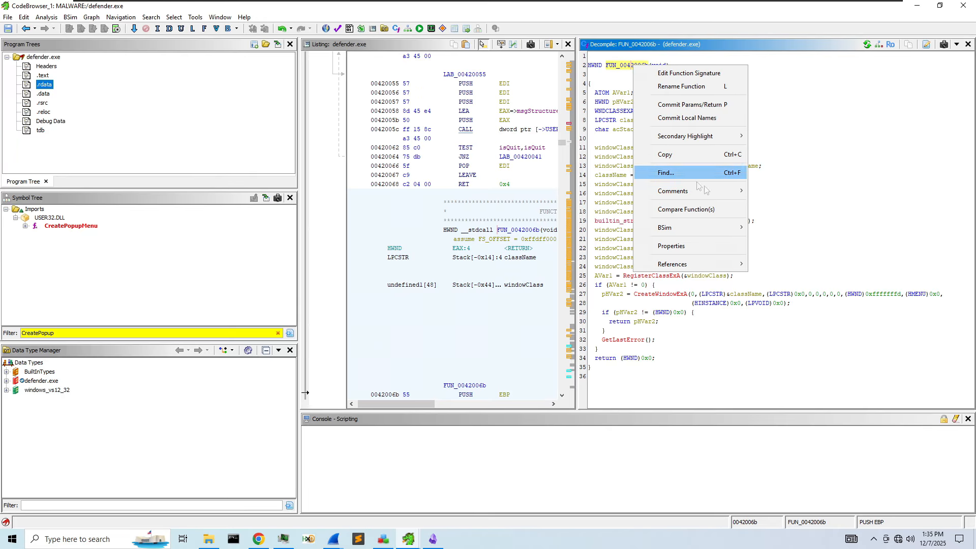
click(681, 87)
text(createWindow)
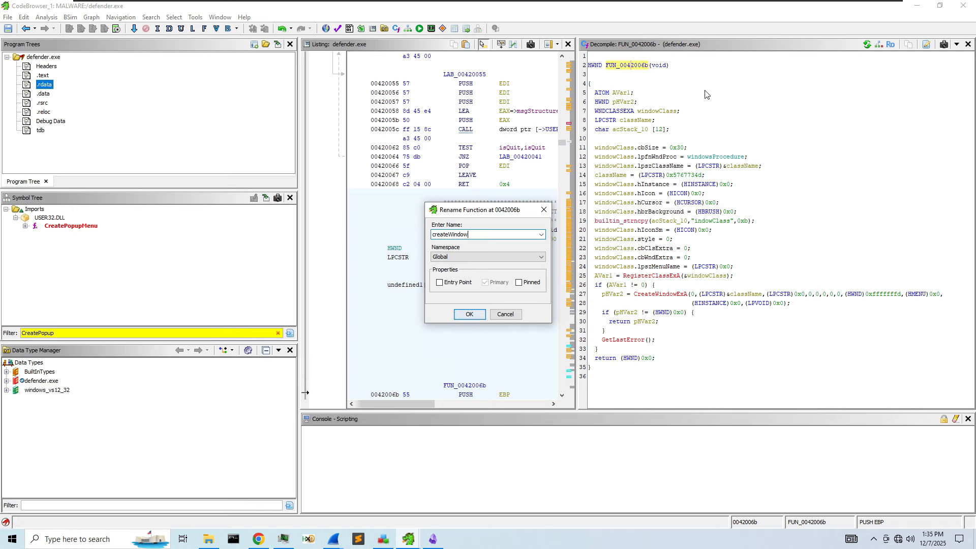
key(Return)
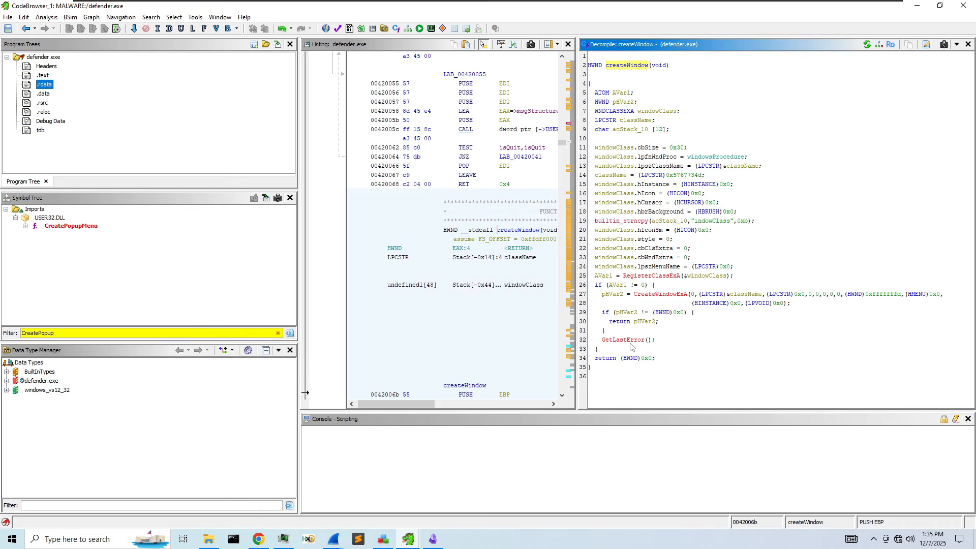
- Follow createWindow's reference into keyboardHook and widen the decompiled code view
click(621, 66)
drag(577, 194, 804, 204)
scroll(723, 298, down, 1)
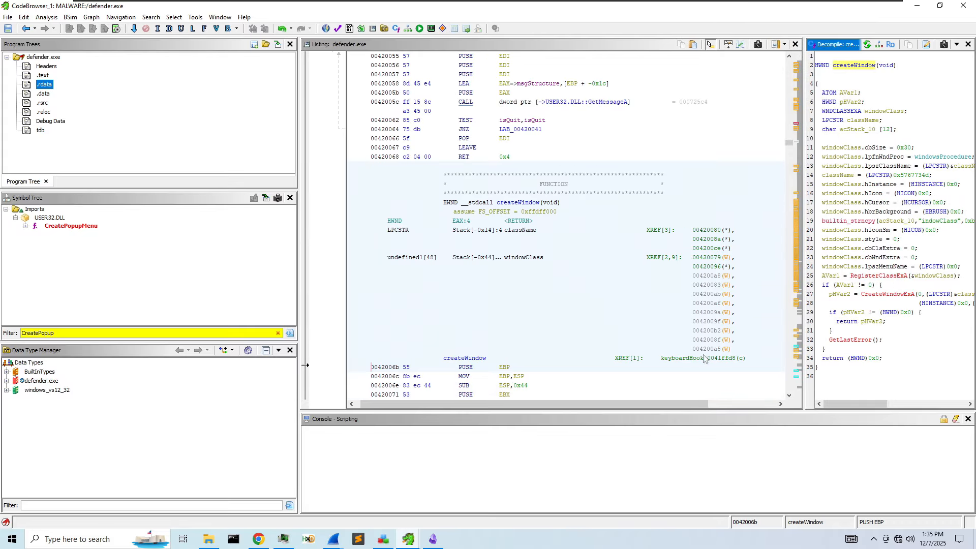
mouse_move(709, 364)
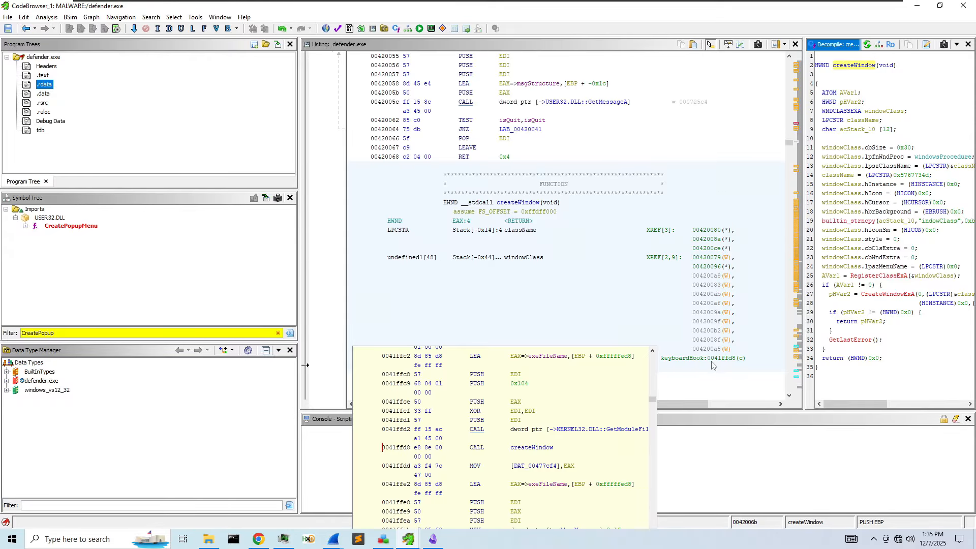
double_click(712, 360)
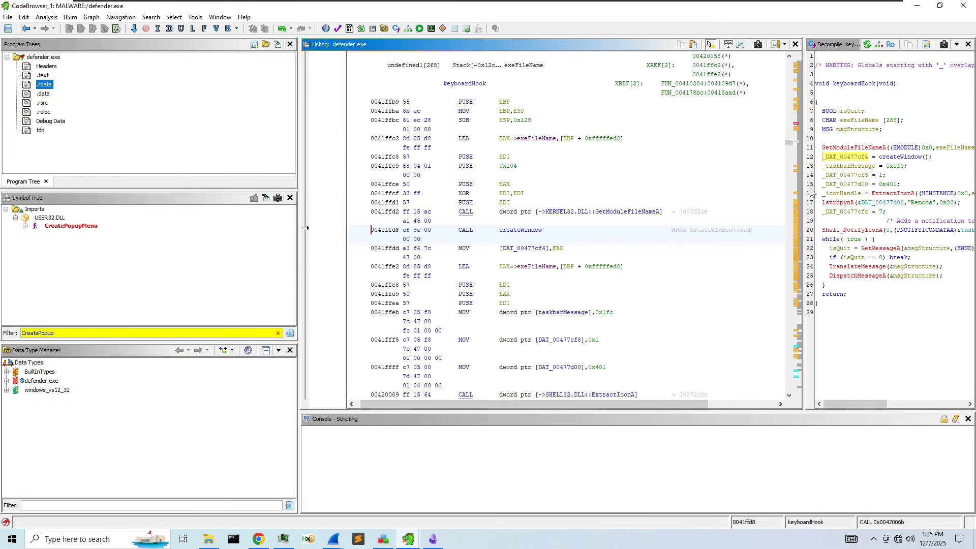
drag(805, 188, 495, 184)
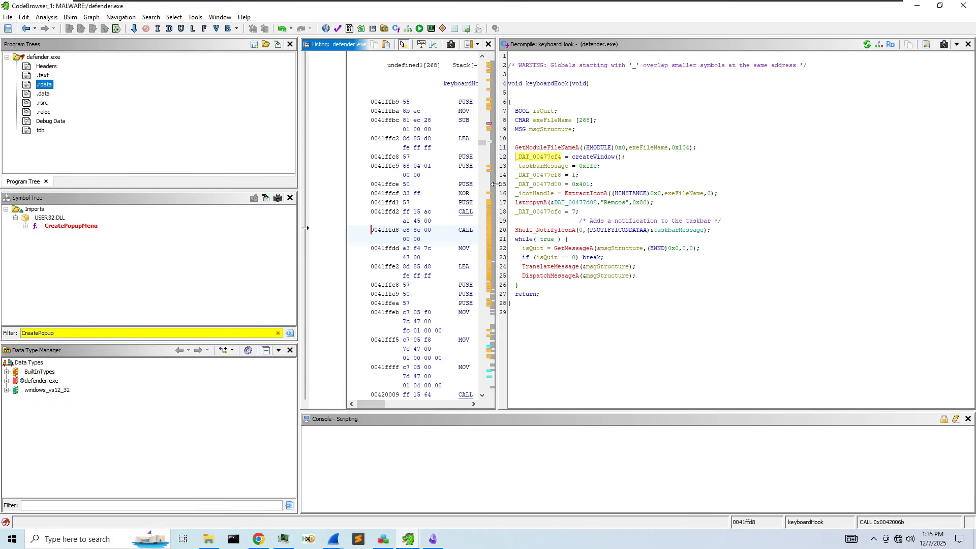
double_click(602, 157)
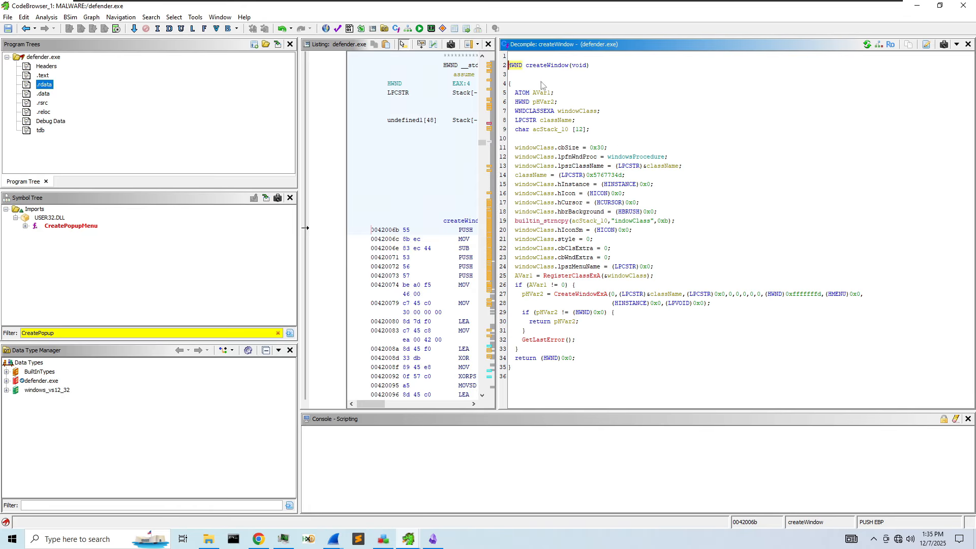
click(24, 29)
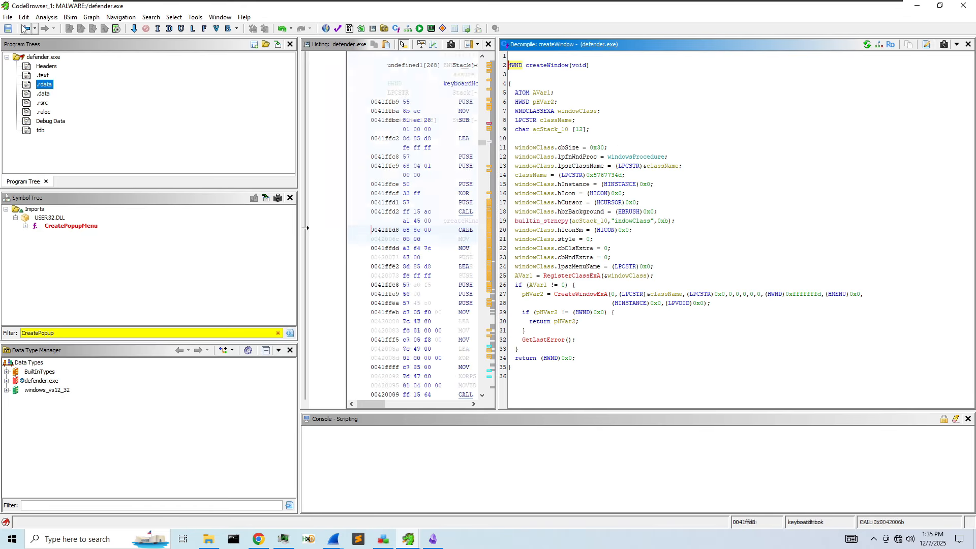
- Rename the global _DAT_00477cf4 holding createWindow's result to _createdWindow
right_click(540, 159)
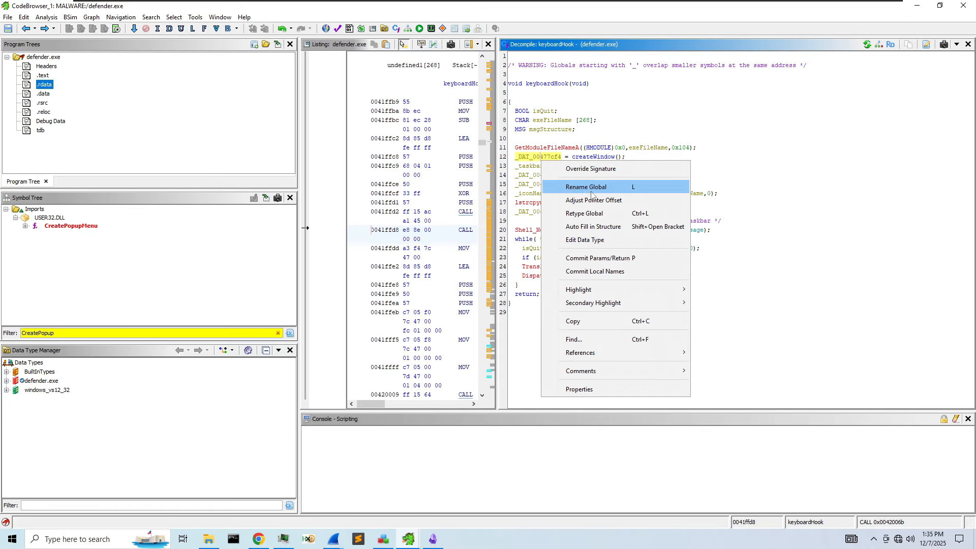
click(591, 195)
text(createdWindow)
key(Return)
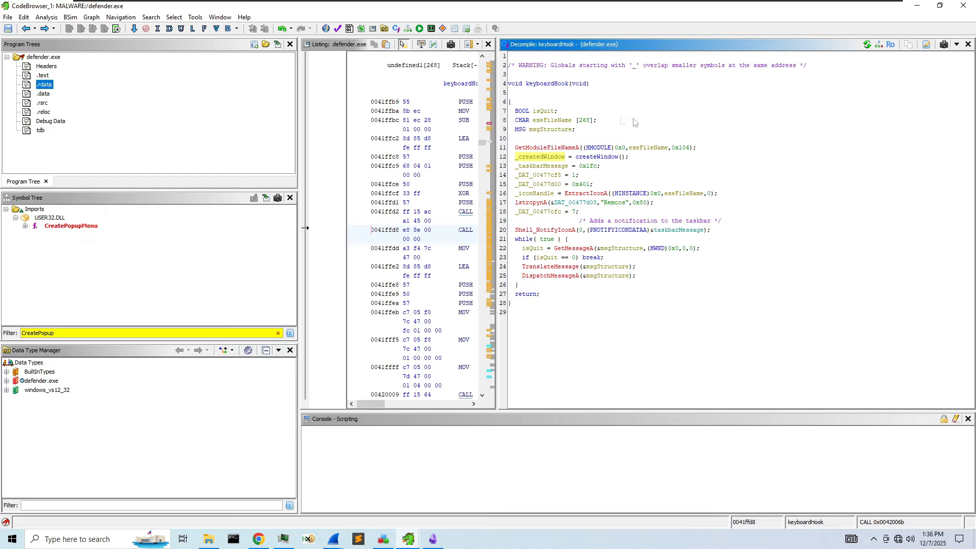
double_click(598, 158)
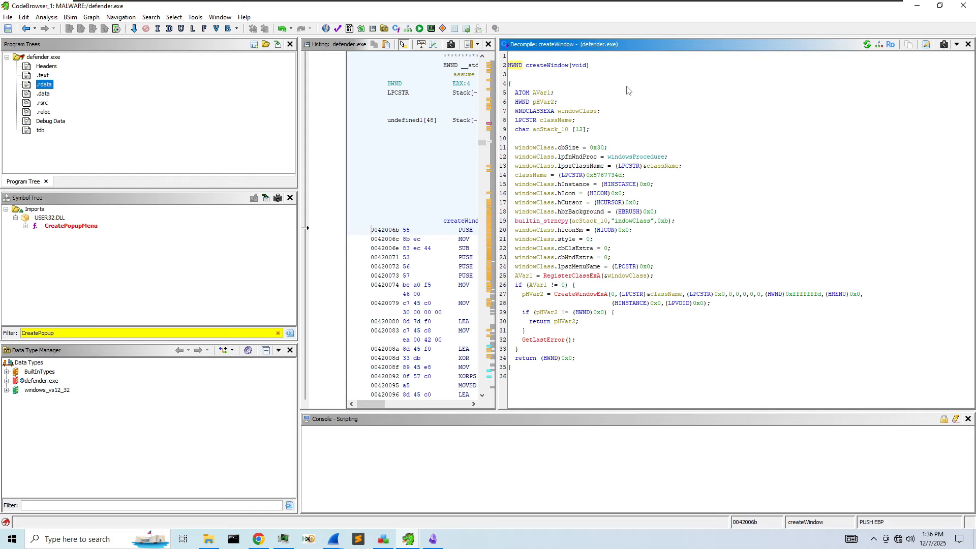
- View the 0x5767734d constant's alternative decimal and character representations
right_click(605, 175)
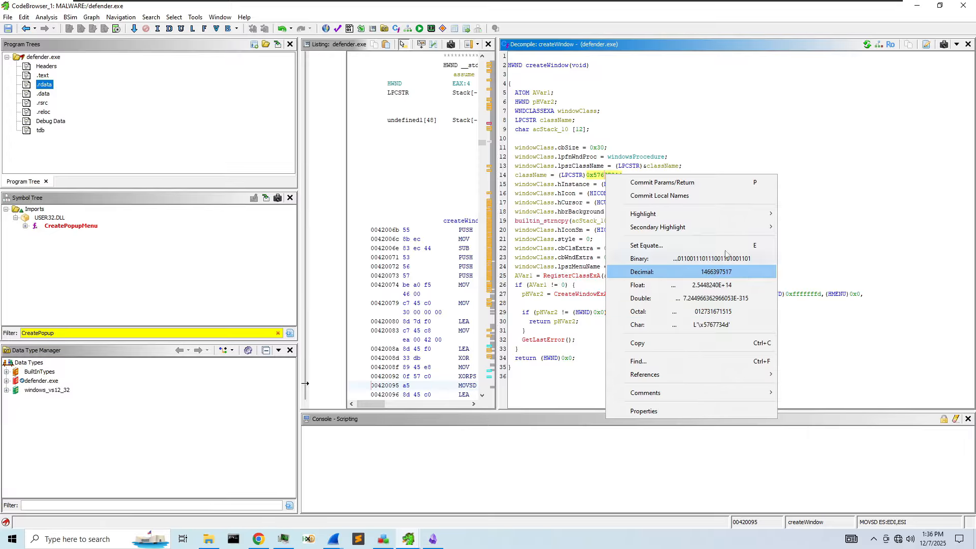
click(576, 157)
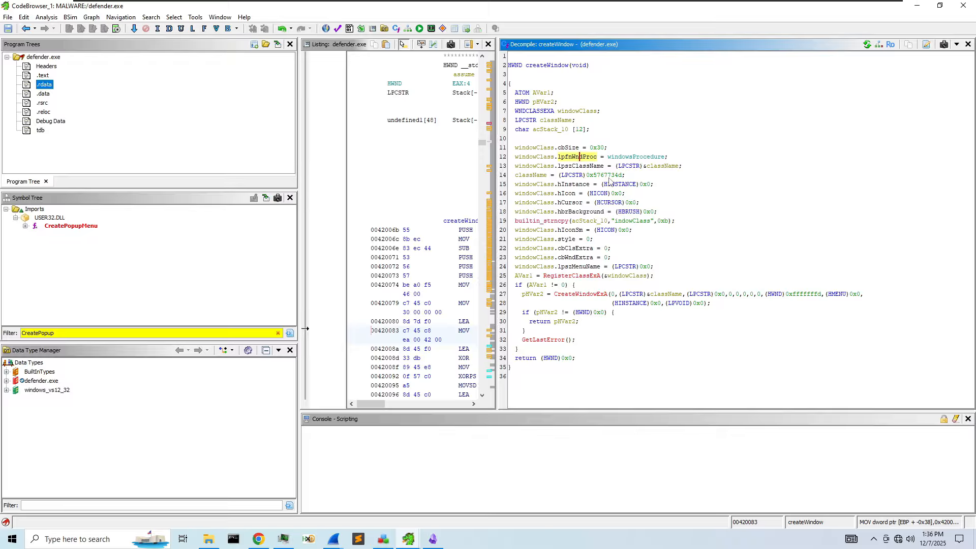
mouse_move(610, 181)
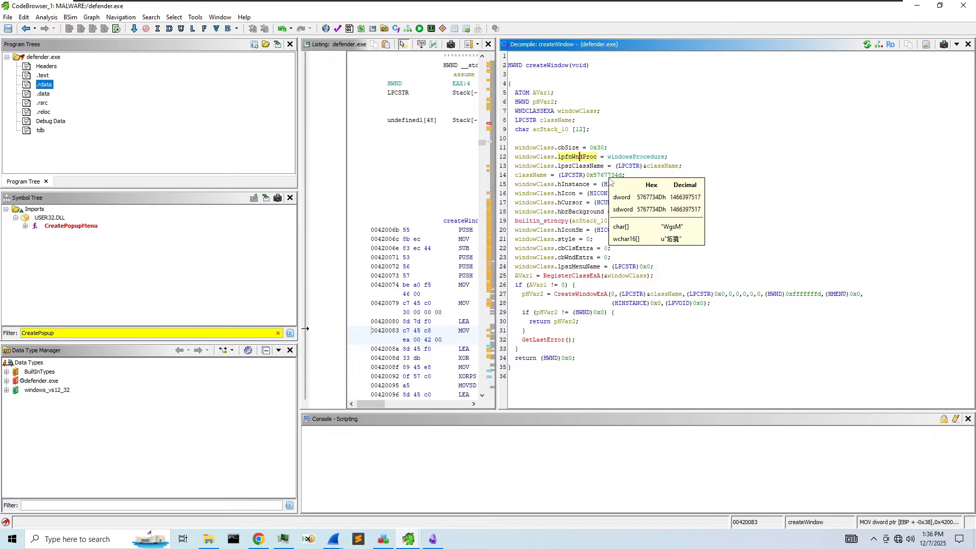
right_click(606, 176)
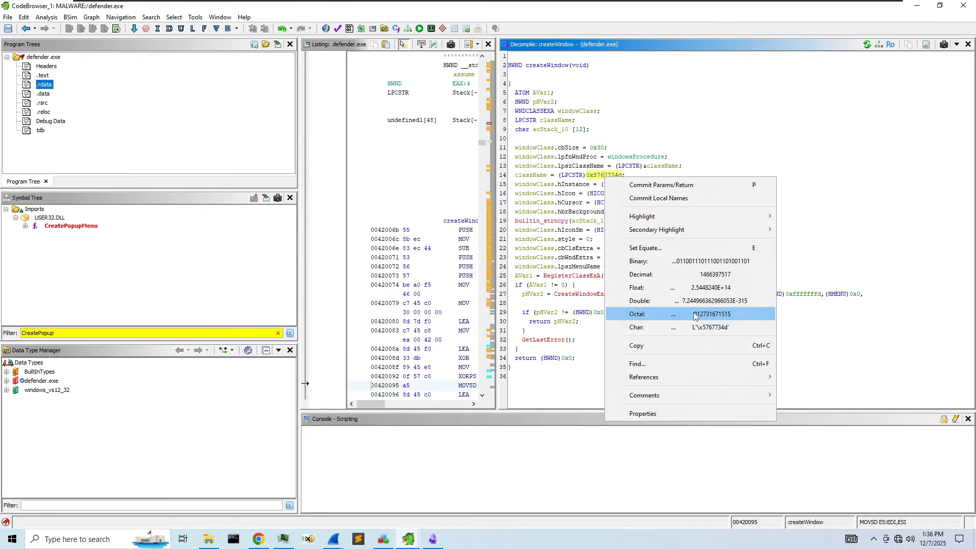
click(573, 206)
- Open the decompiler display Properties from the constant's menu, then close them
right_click(599, 179)
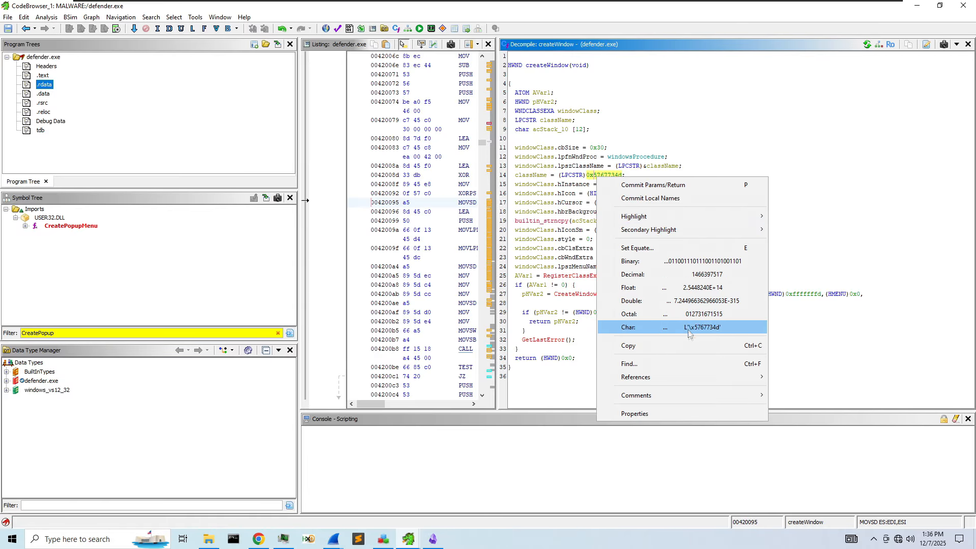
mouse_move(702, 398)
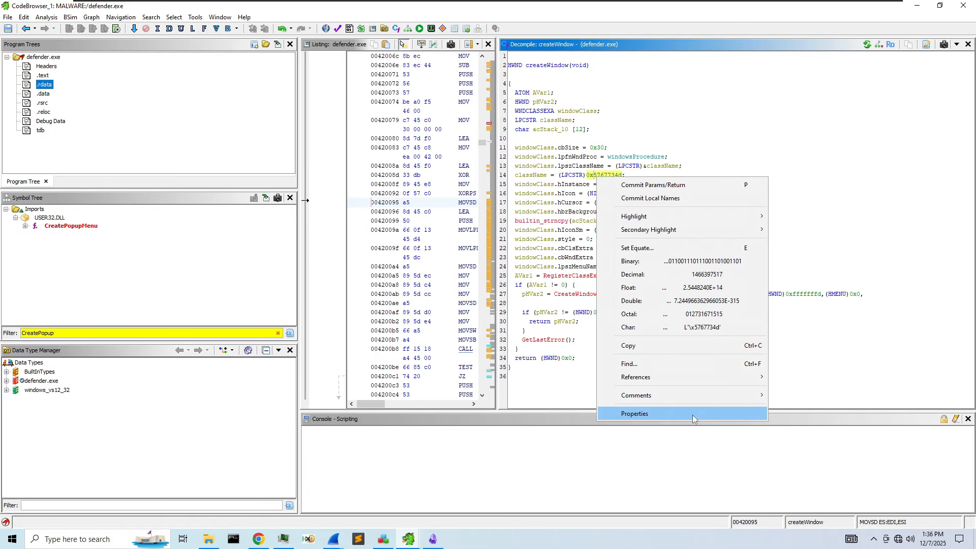
click(692, 416)
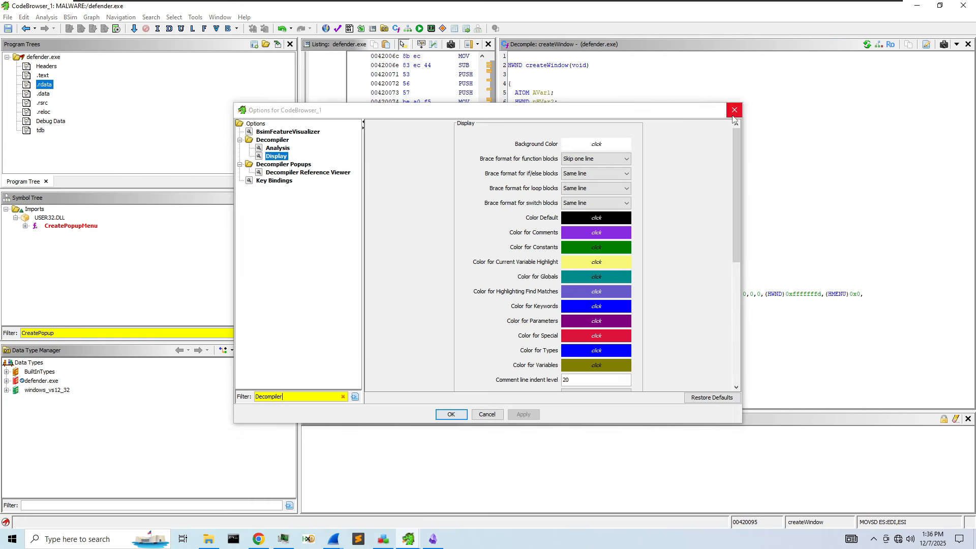
key(Escape)
click(308, 538)
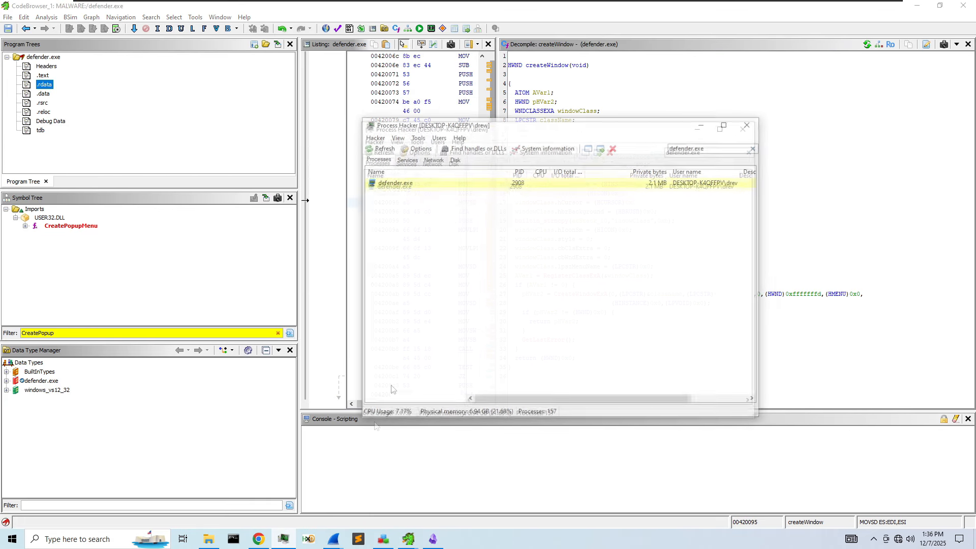
- Filter Process Hacker to 'defe' and open the defender.exe process properties
text(W)
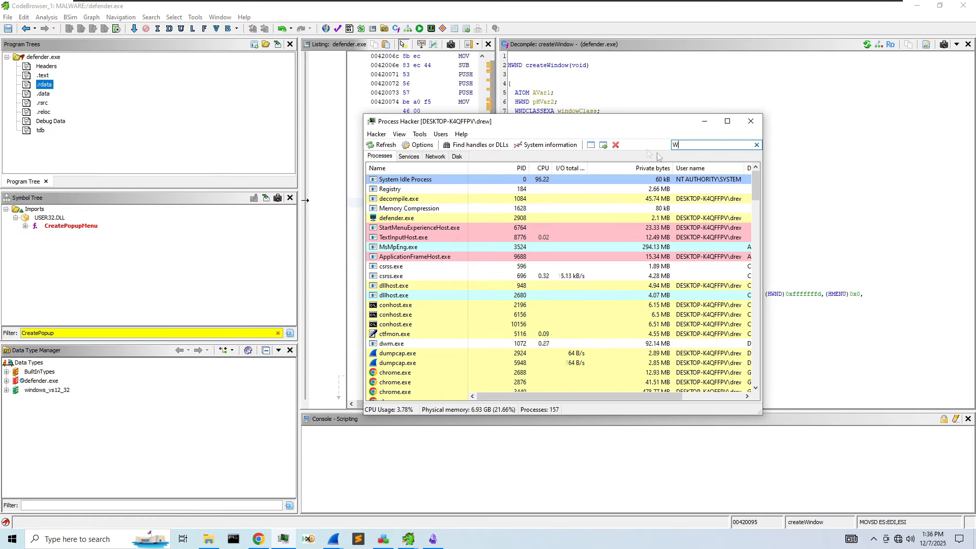
click(813, 186)
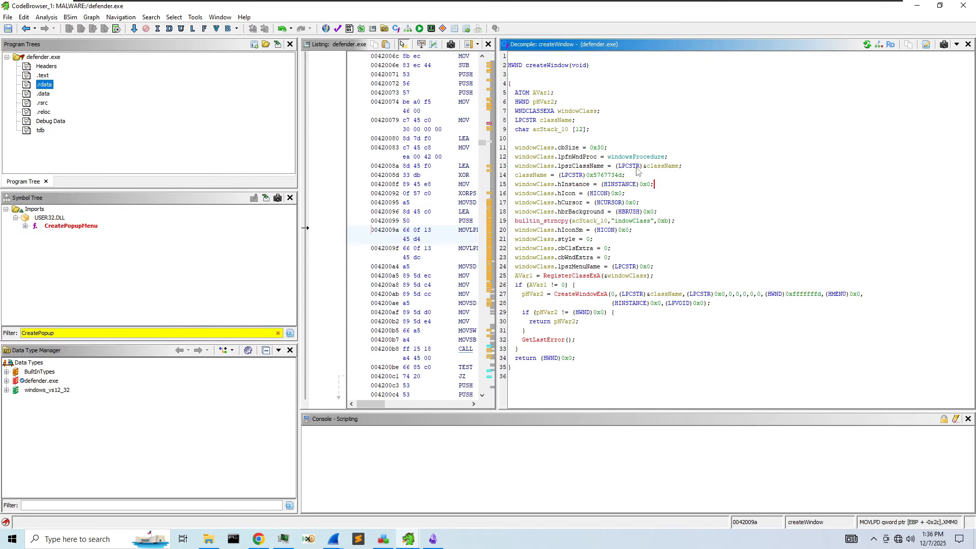
key(alt+Tab)
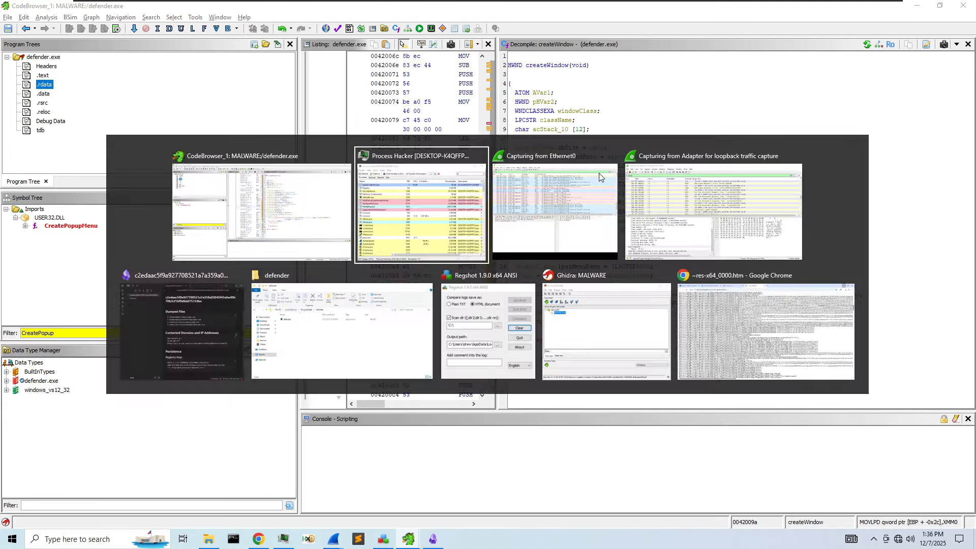
text(g)
key(ctrl+a)
text(defe)
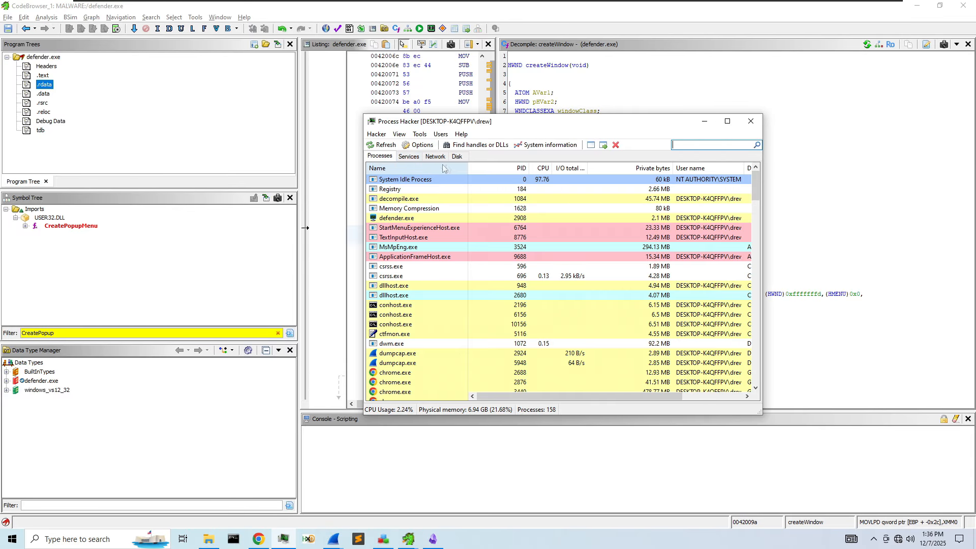
mouse_move(421, 185)
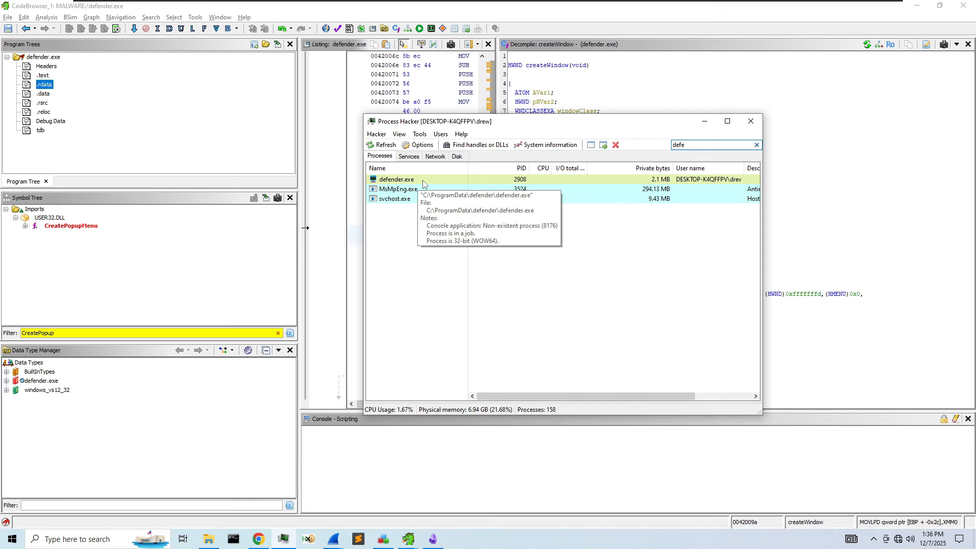
right_click(422, 182)
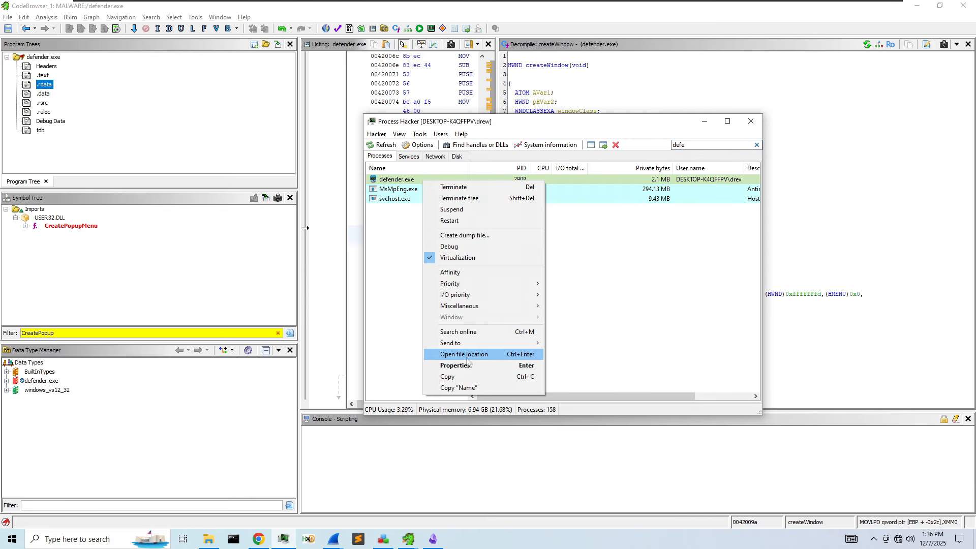
click(467, 364)
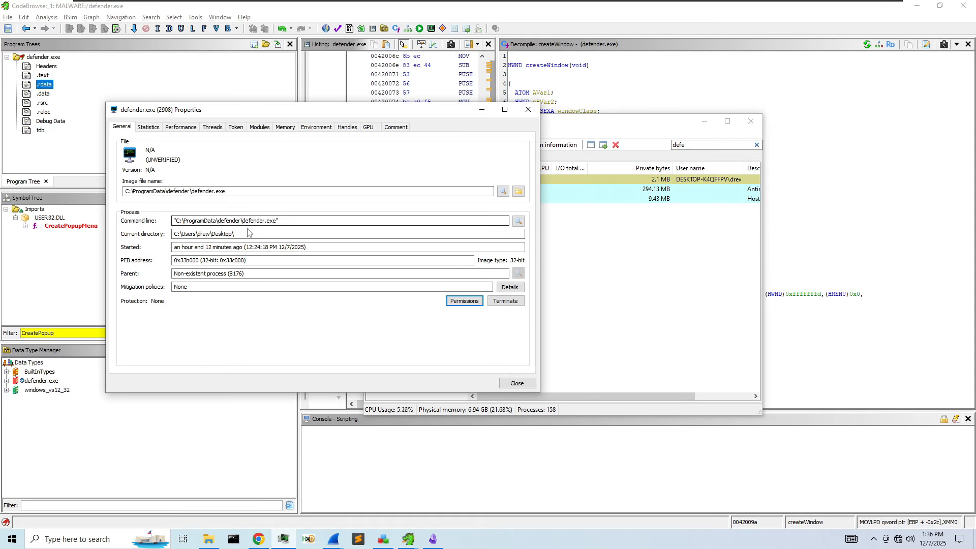
- Review defender.exe's performance, threads and token privileges such as SeShutdownPrivilege
click(181, 127)
click(210, 127)
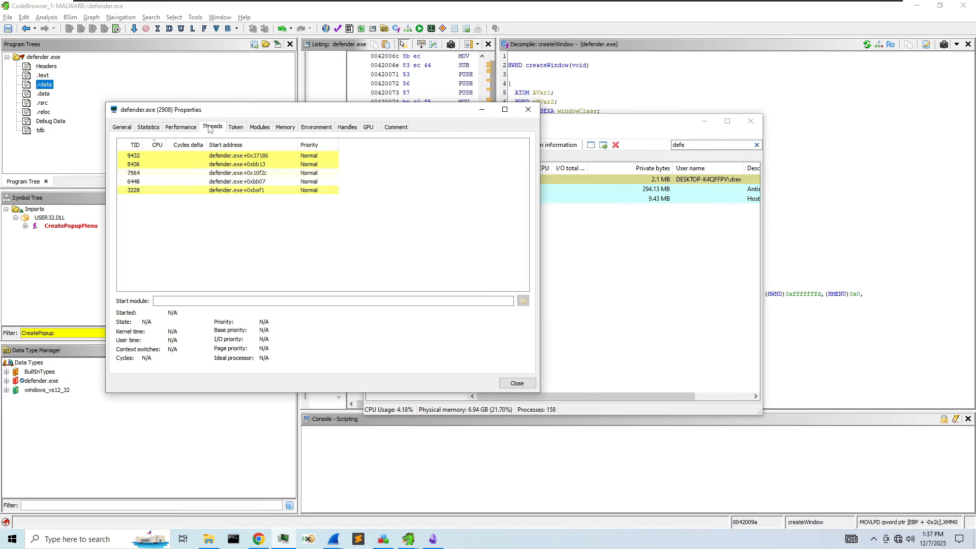
click(235, 127)
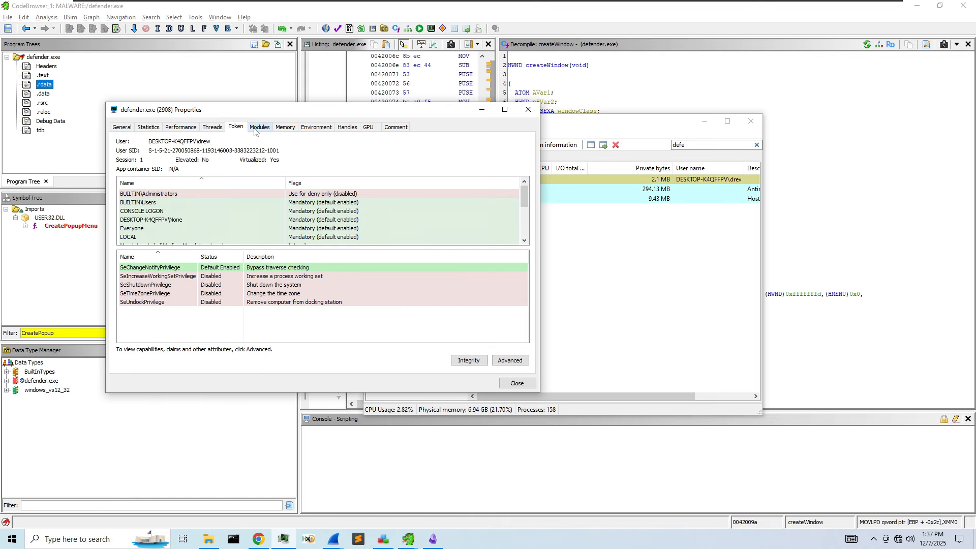
right_click(224, 288)
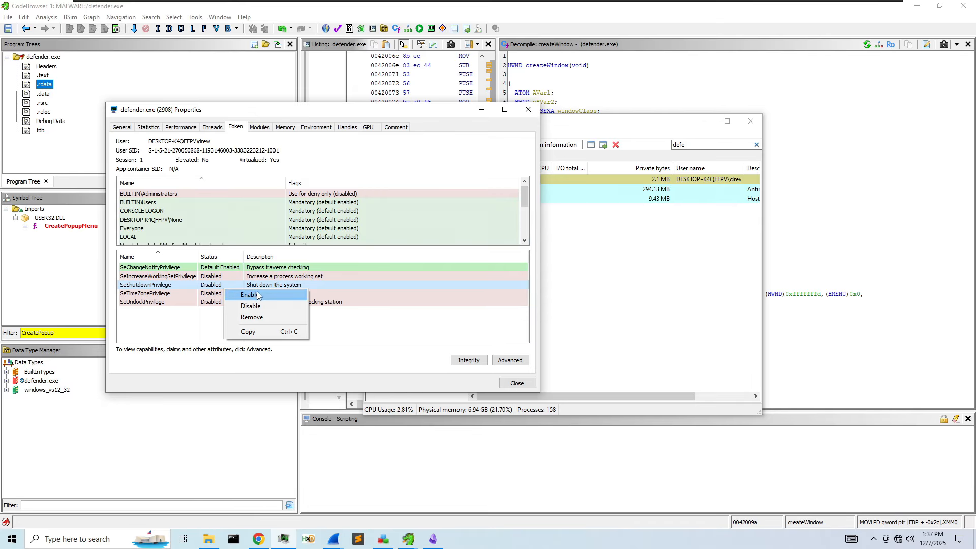
click(206, 320)
scroll(223, 229, down, 2)
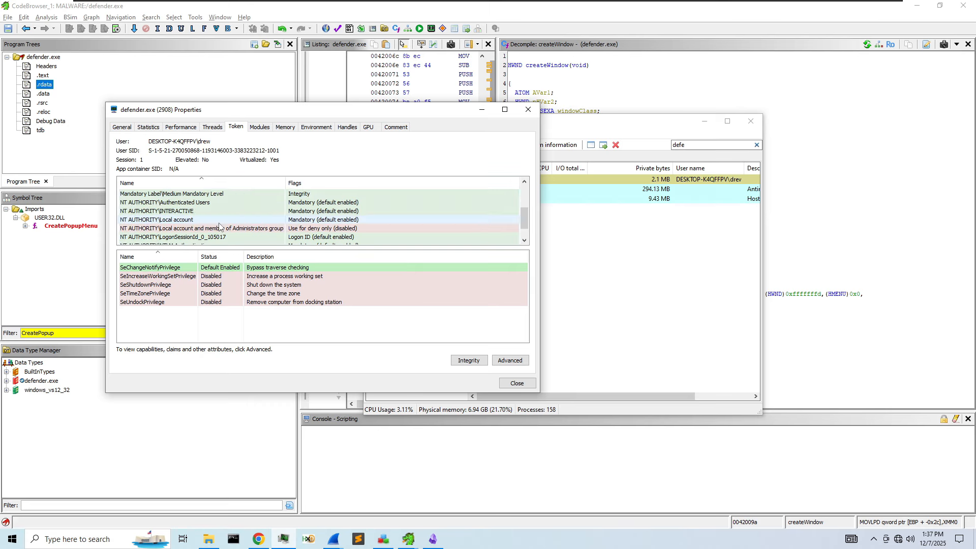
- Review defender.exe's loaded modules, memory regions, environment variables and open handles
click(260, 127)
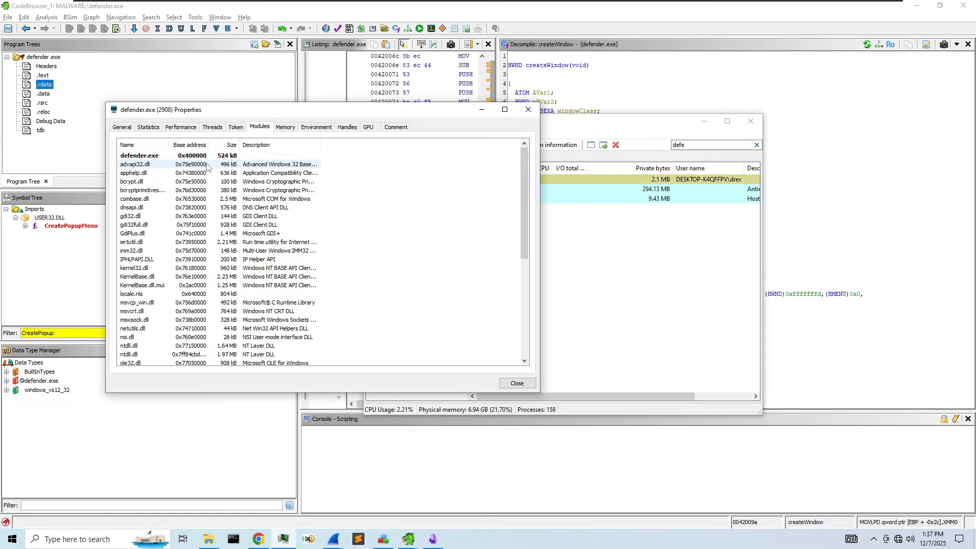
scroll(204, 176, down, 2)
click(286, 130)
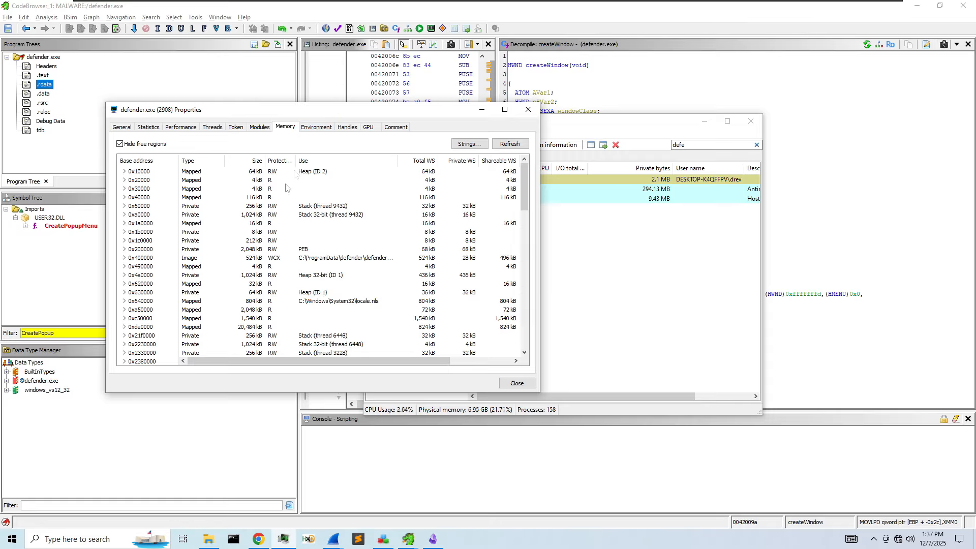
click(314, 128)
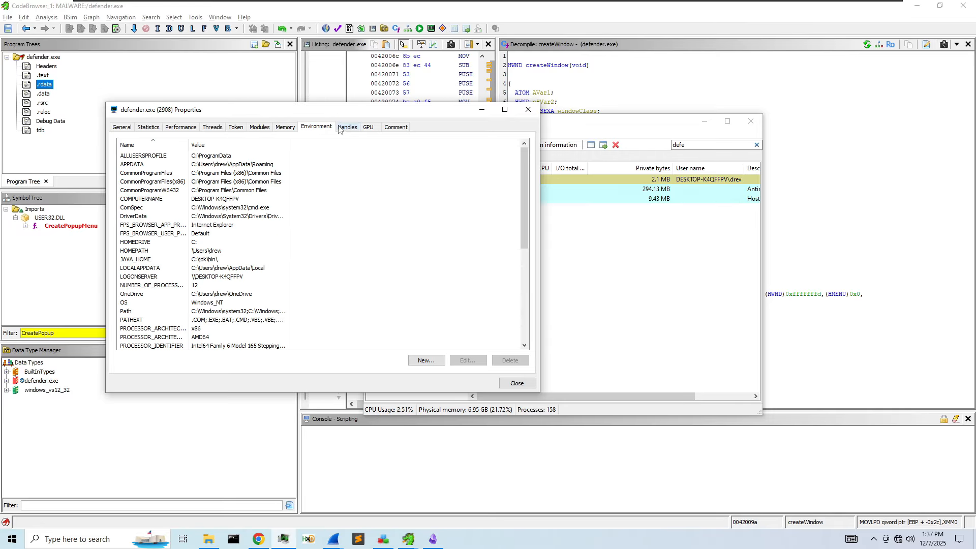
click(341, 128)
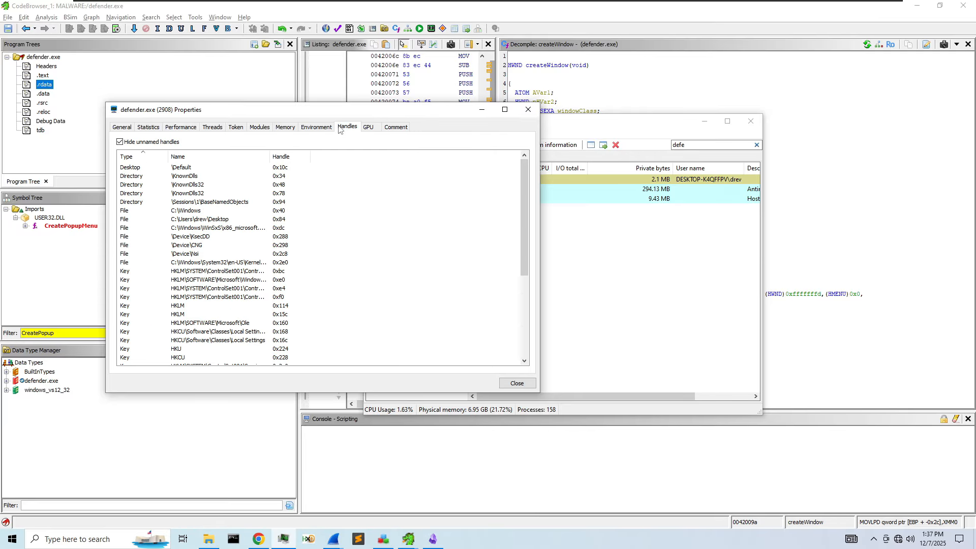
scroll(256, 219, down, 5)
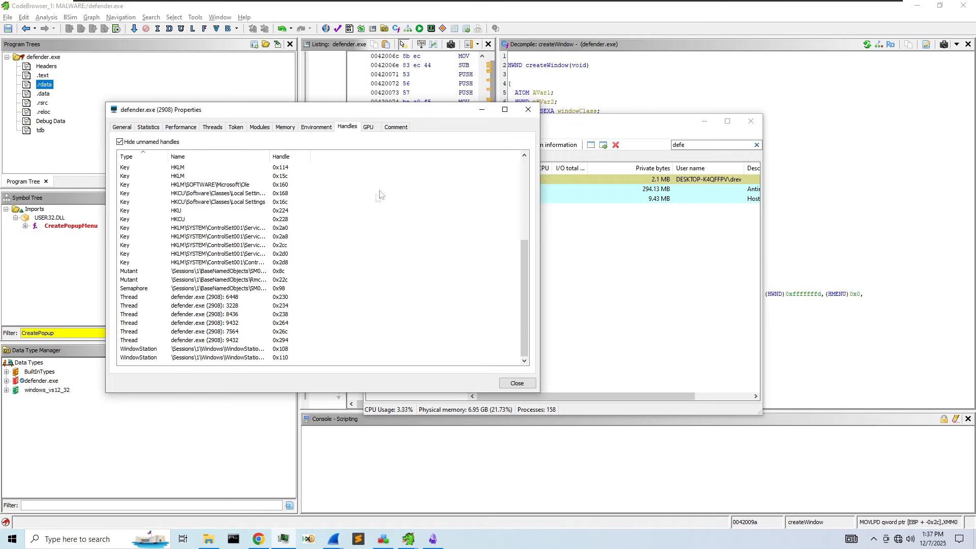
scroll(260, 282, up, 5)
- Check the GPU and Comment tabs, then close defender.exe's properties
click(369, 127)
click(395, 127)
click(376, 203)
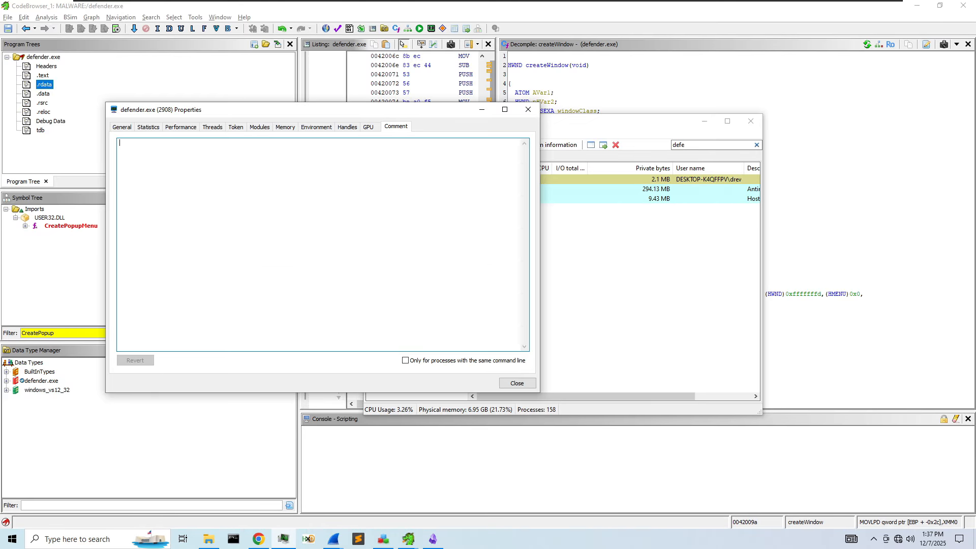
click(528, 109)
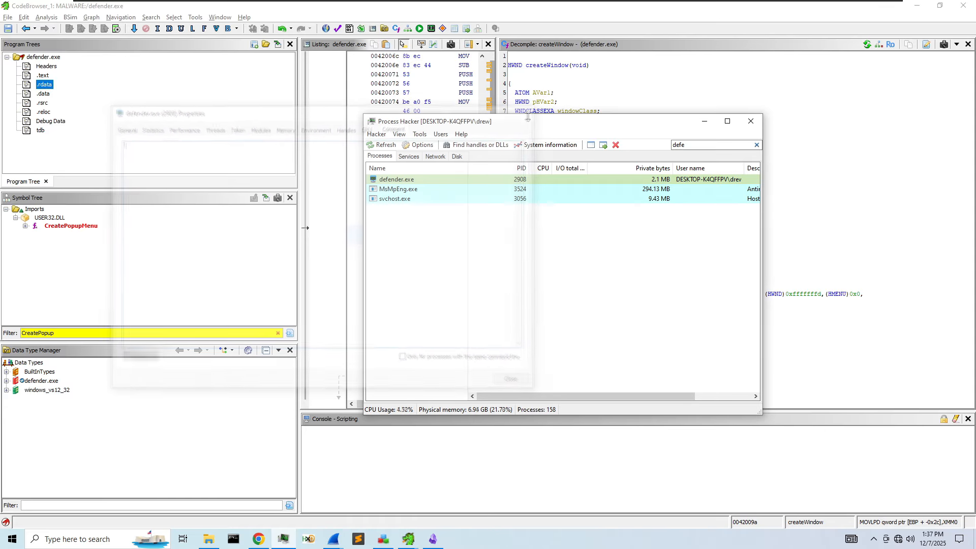
click(781, 219)
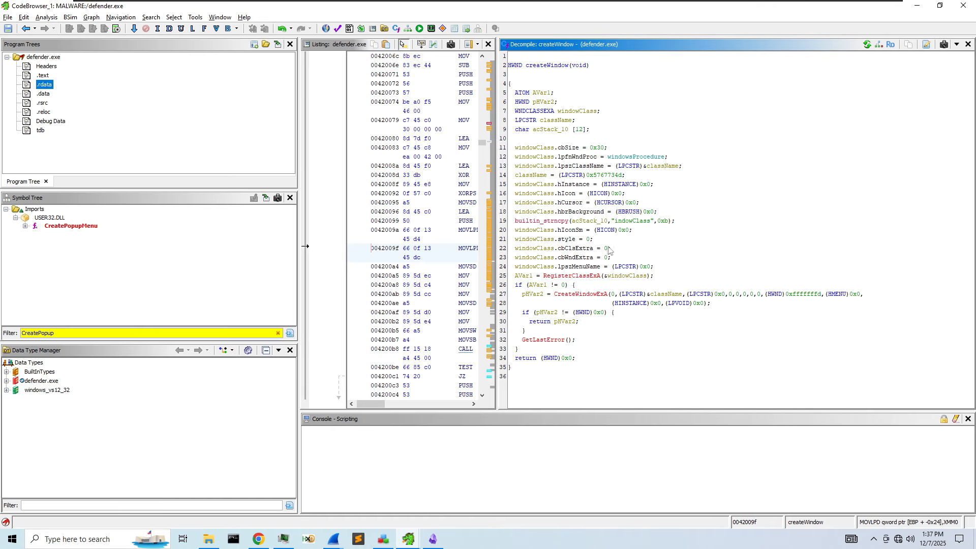
- Jump the listing to createWindow, widen it, and follow the reference to keyboardHook
click(559, 66)
drag(497, 188, 632, 172)
scroll(536, 263, up, 2)
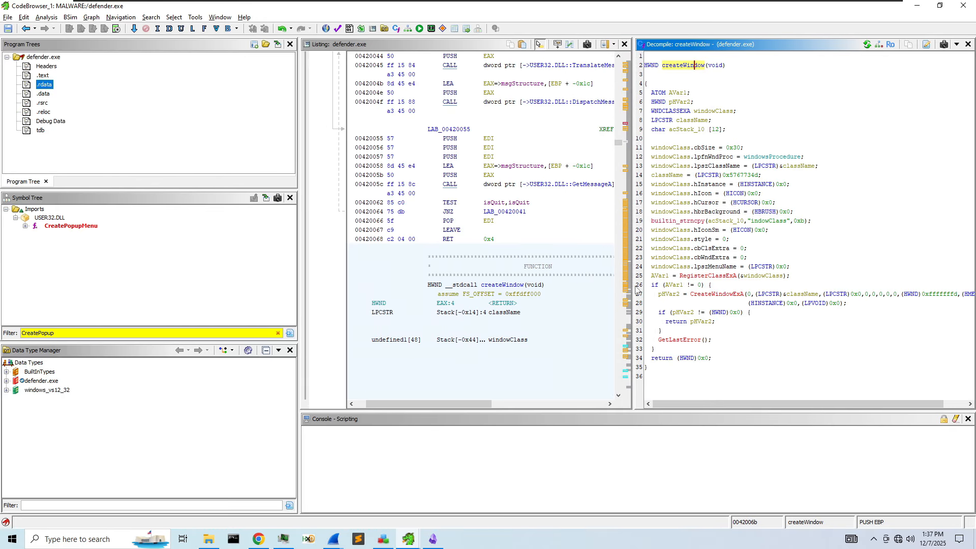
drag(631, 261, 854, 269)
scroll(701, 290, down, 5)
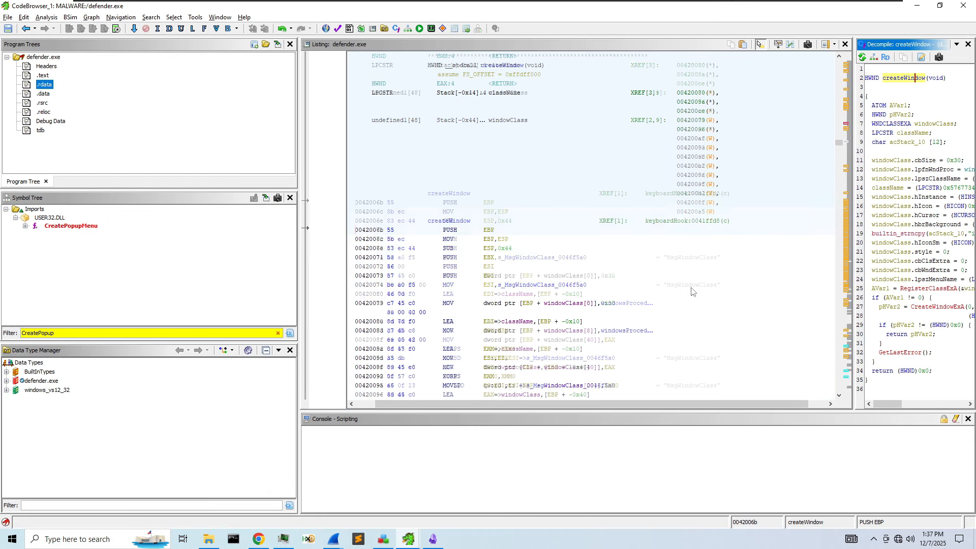
double_click(674, 195)
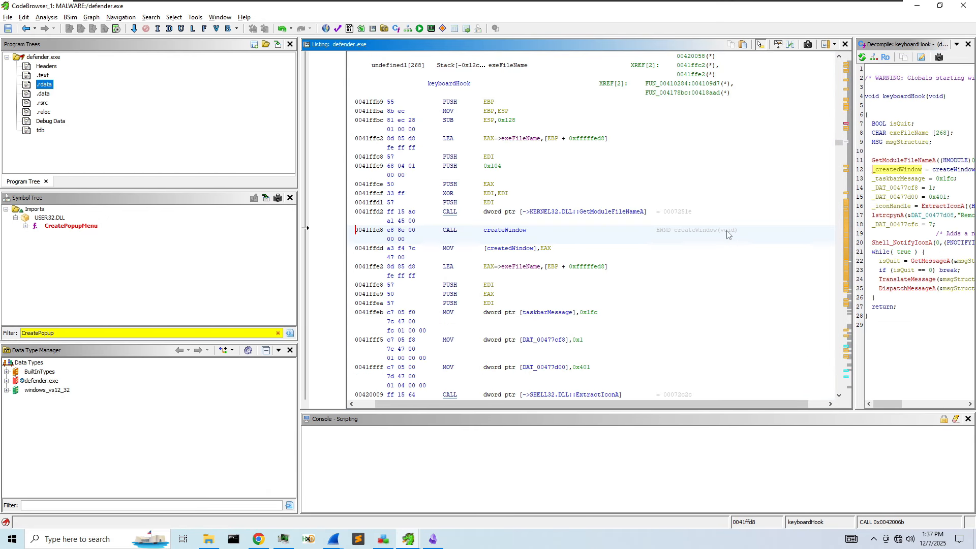
- Go to FUN_00410284, which starts keyboardHook, and scroll to its RegCreateKeyA call
click(909, 98)
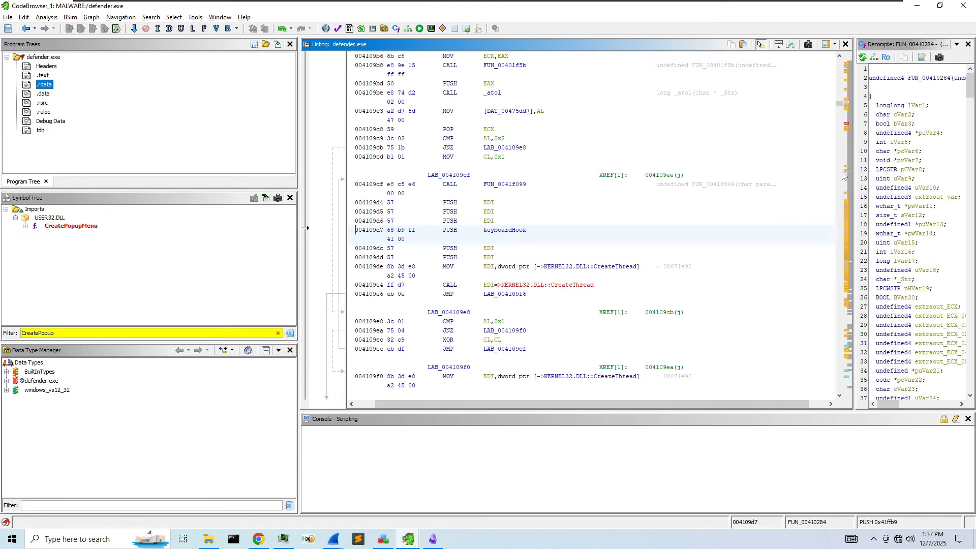
drag(857, 175, 548, 204)
scroll(628, 225, down, 13)
scroll(630, 228, down, 1)
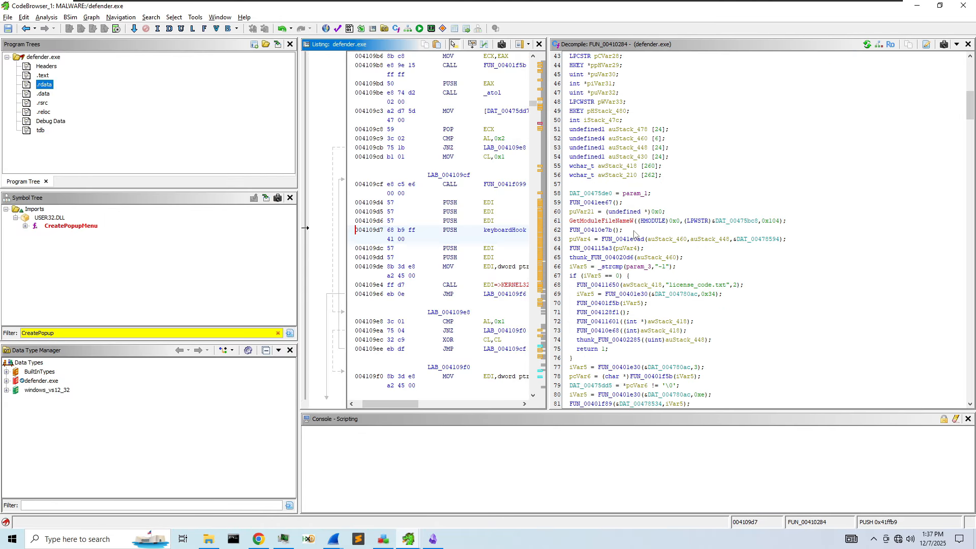
scroll(634, 233, down, 8)
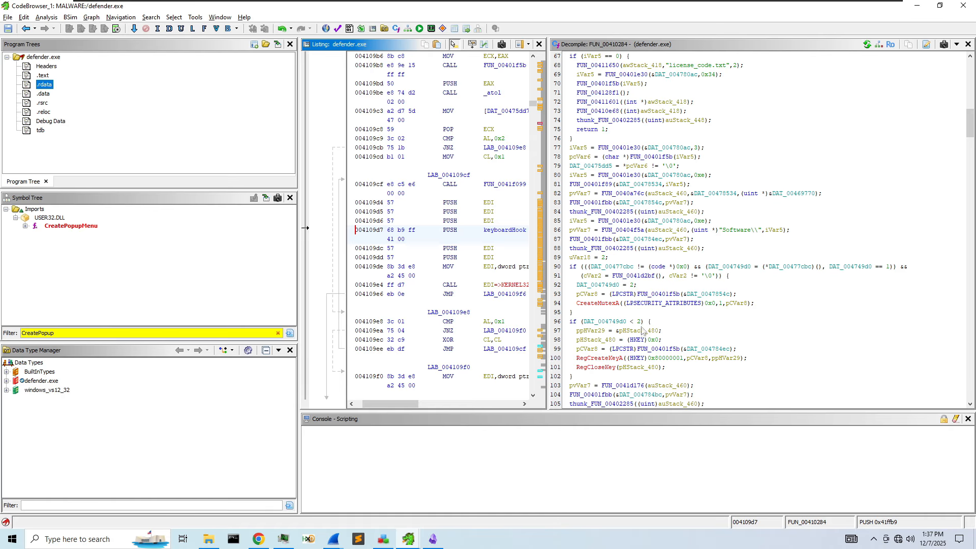
scroll(644, 329, down, 1)
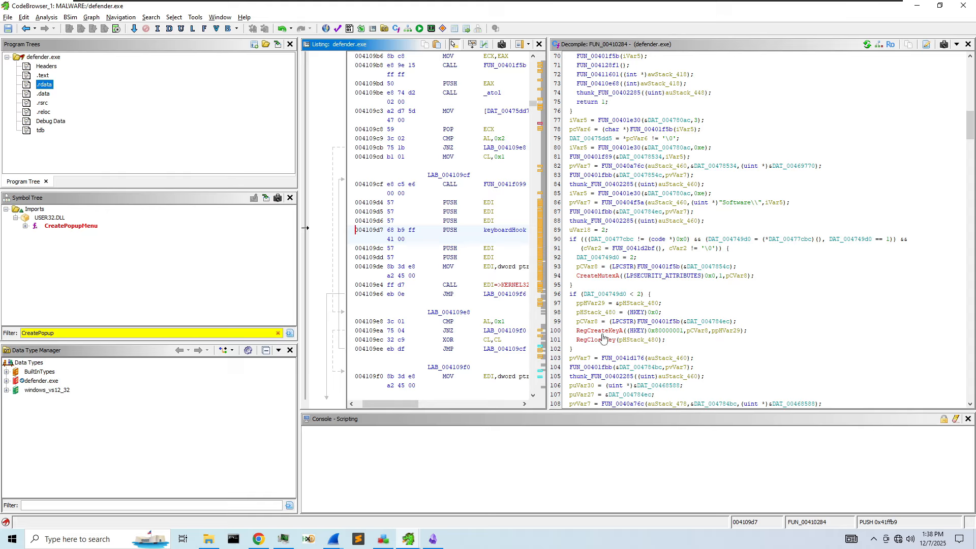
mouse_move(662, 335)
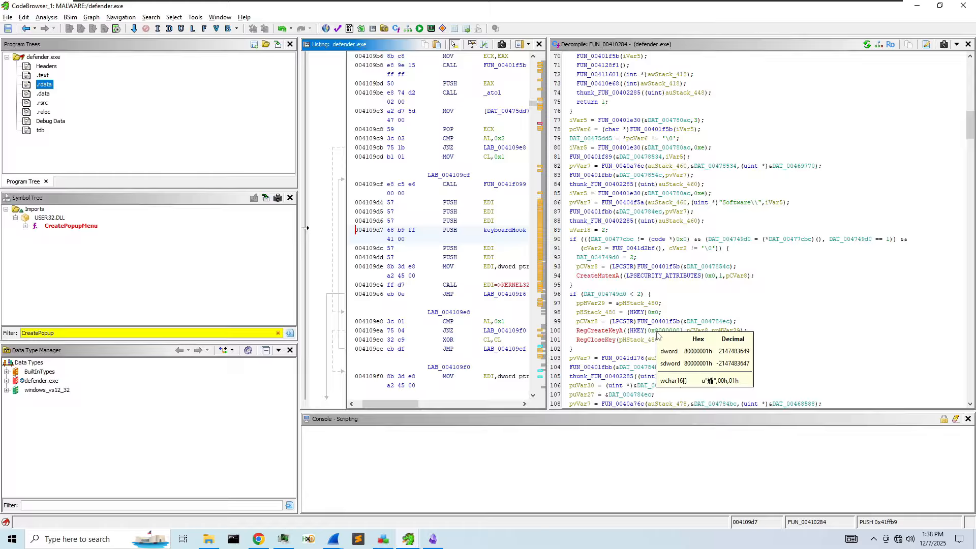
scroll(690, 297, down, 1)
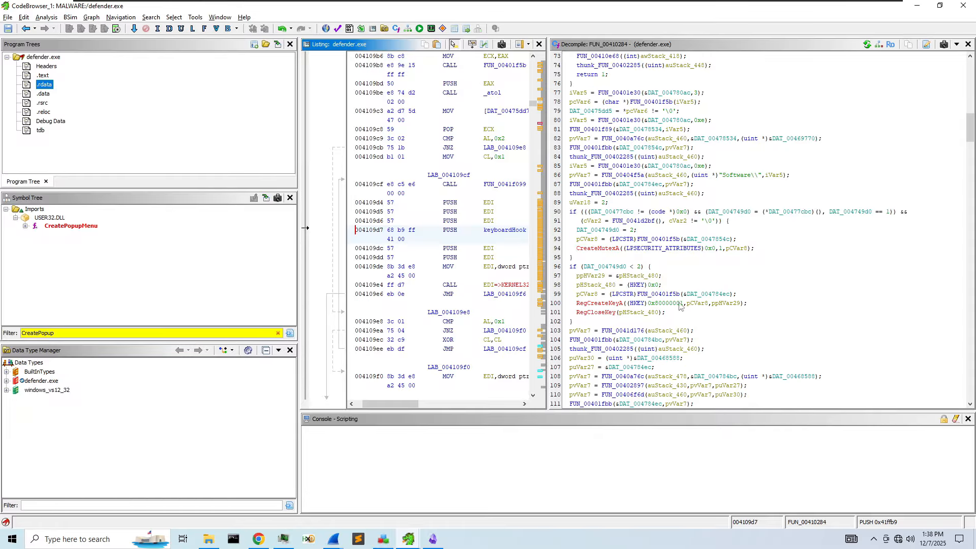
mouse_move(679, 305)
right_click(706, 303)
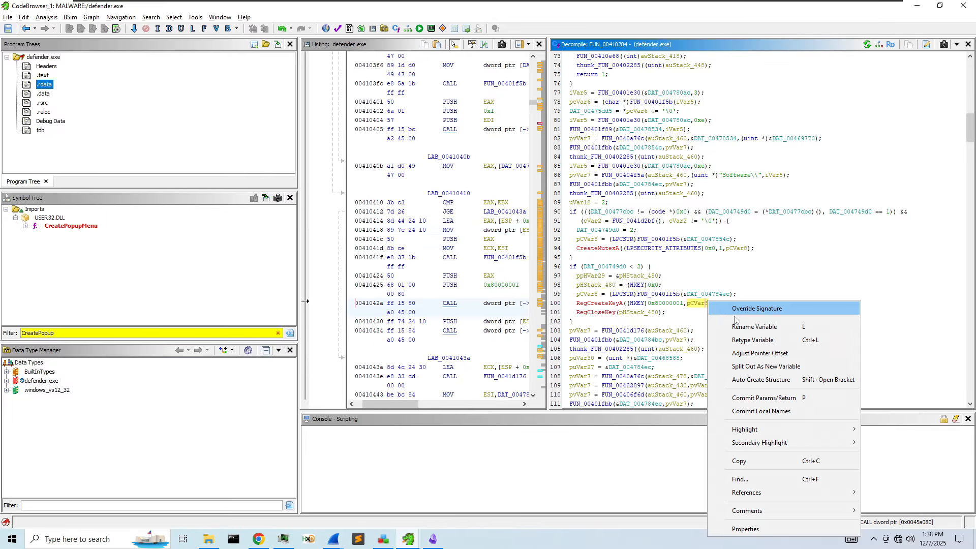
- Rename pCVar8 to subKey and ppHVar28 to result
click(769, 334)
text(subKey)
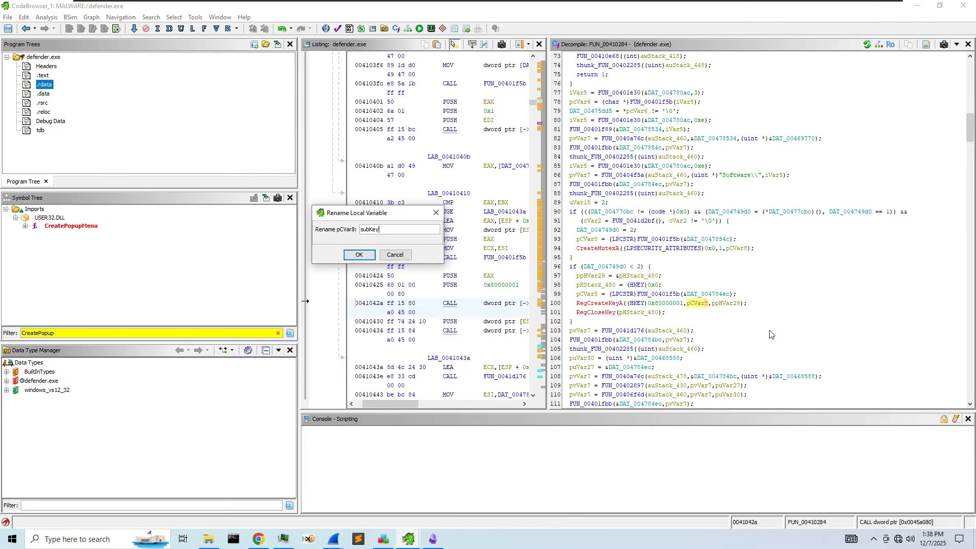
key(Return)
click(726, 304)
right_click(732, 308)
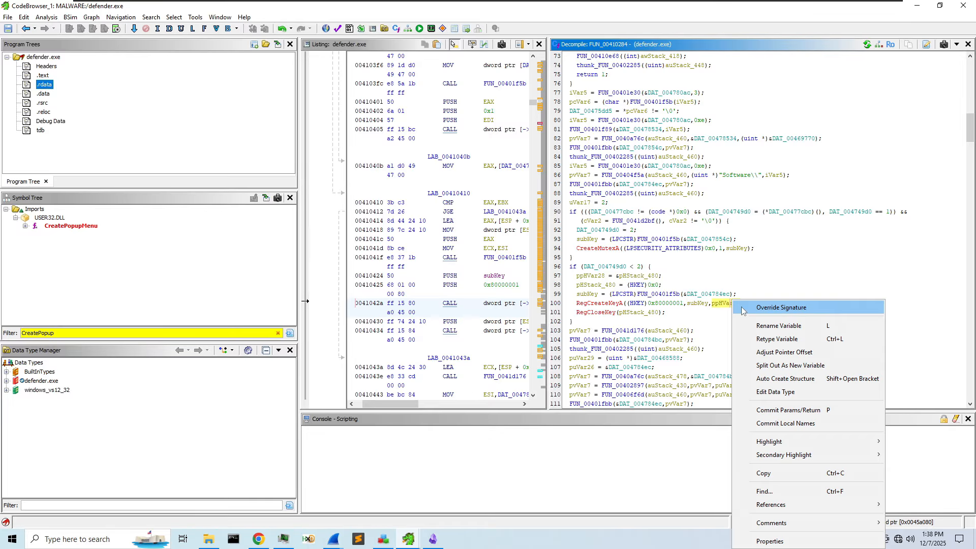
click(764, 326)
text(result)
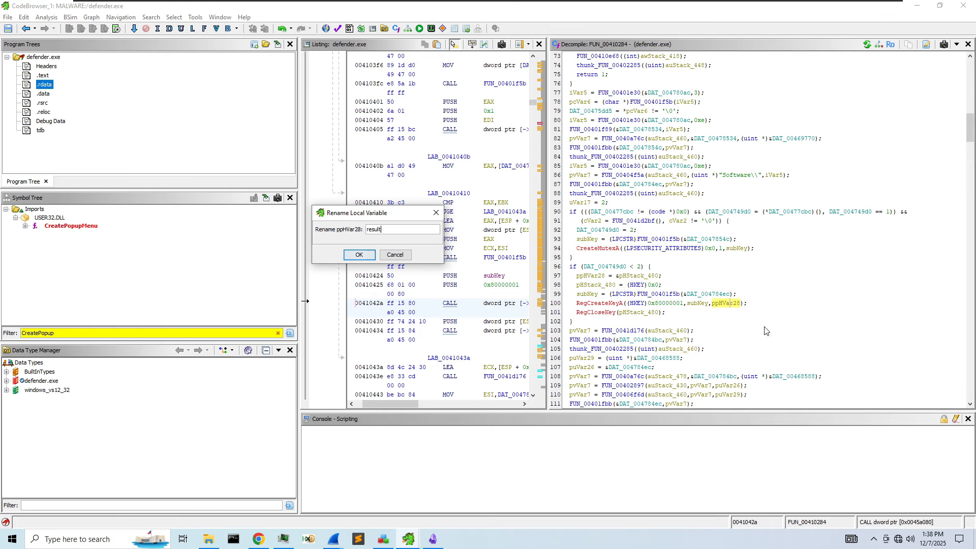
key(Return)
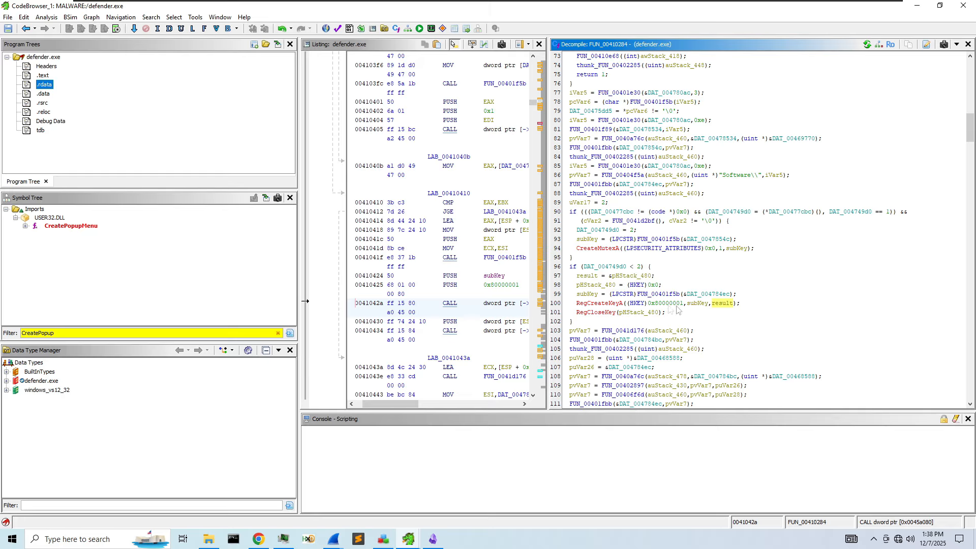
- Inspect the HKEY 0x80000001 constant and the RegCloseKey call in the listing
click(663, 304)
click(635, 305)
click(661, 303)
click(637, 311)
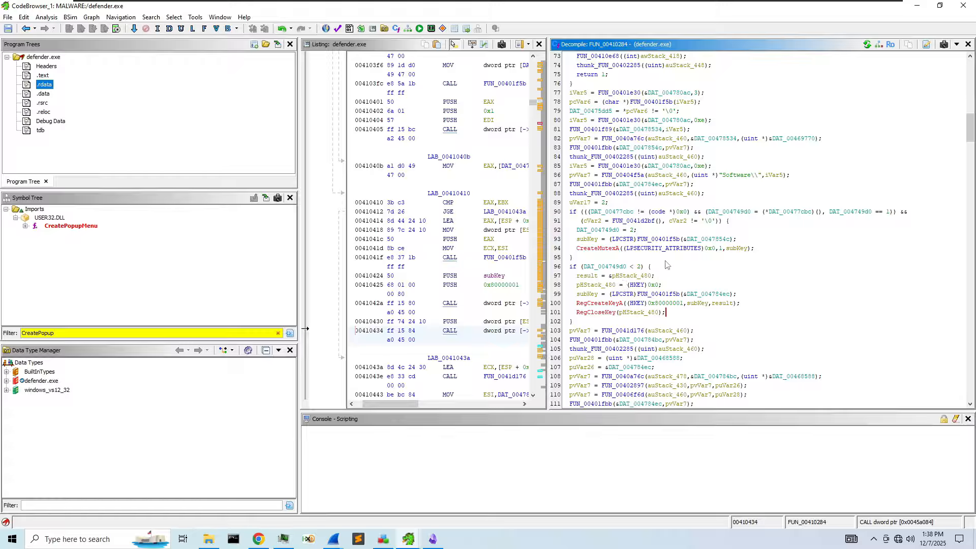
- Scroll through FUN_00410284 to subKey's RegCreateKeyA use and start a text search for subKey
scroll(668, 264, down, 1)
click(698, 276)
scroll(660, 265, up, 10)
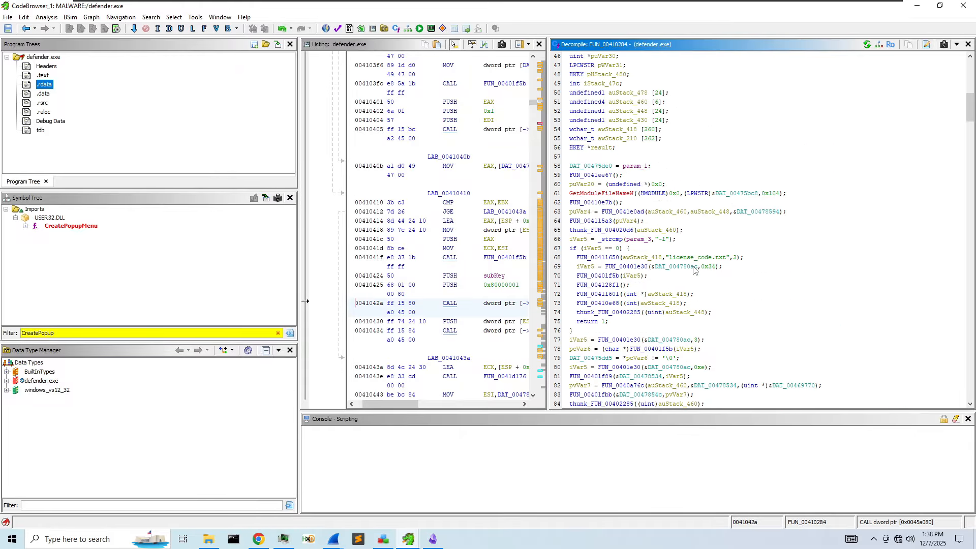
scroll(694, 269, up, 15)
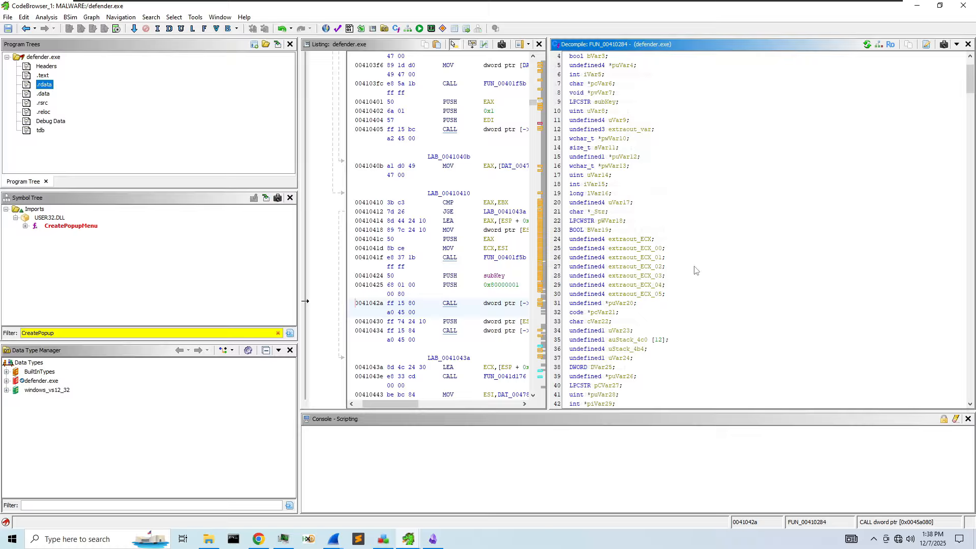
scroll(695, 270, down, 13)
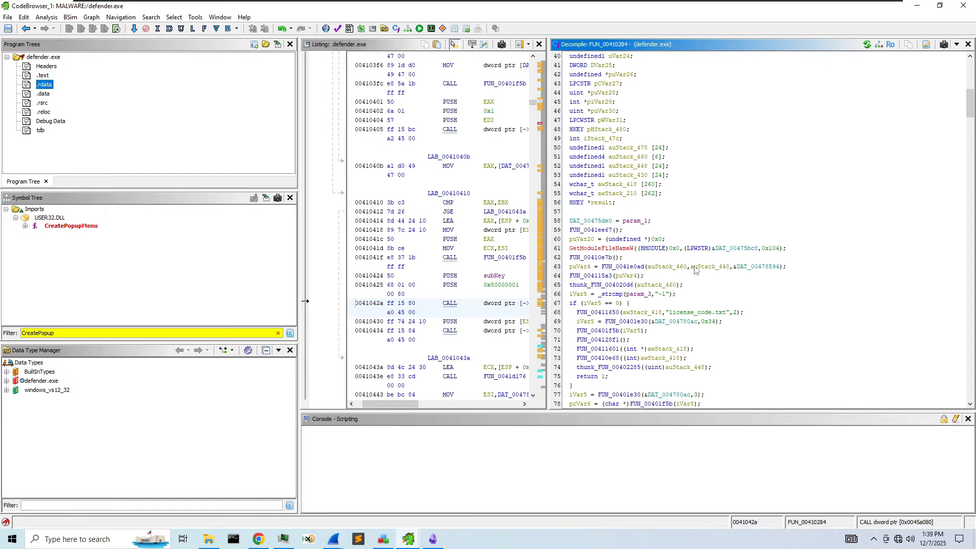
scroll(690, 273, down, 3)
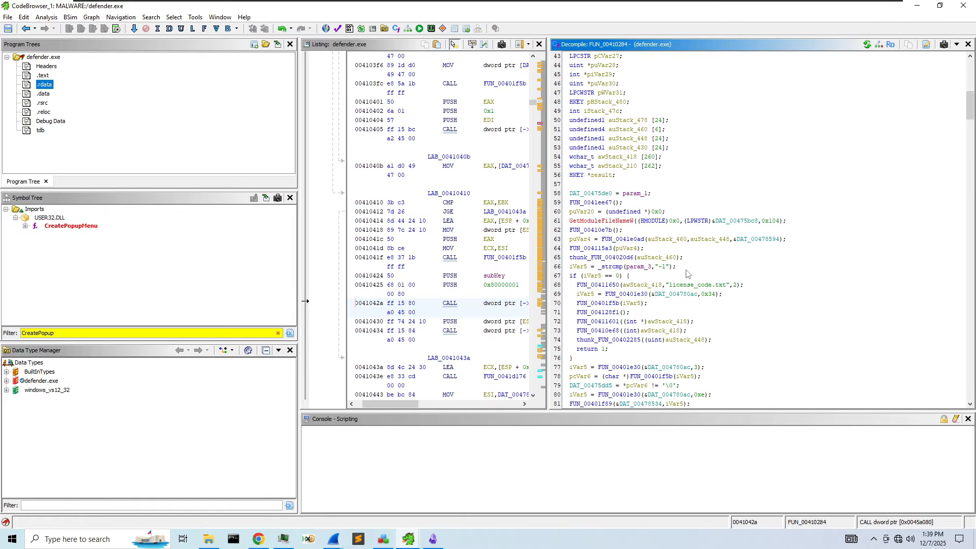
scroll(686, 279, down, 2)
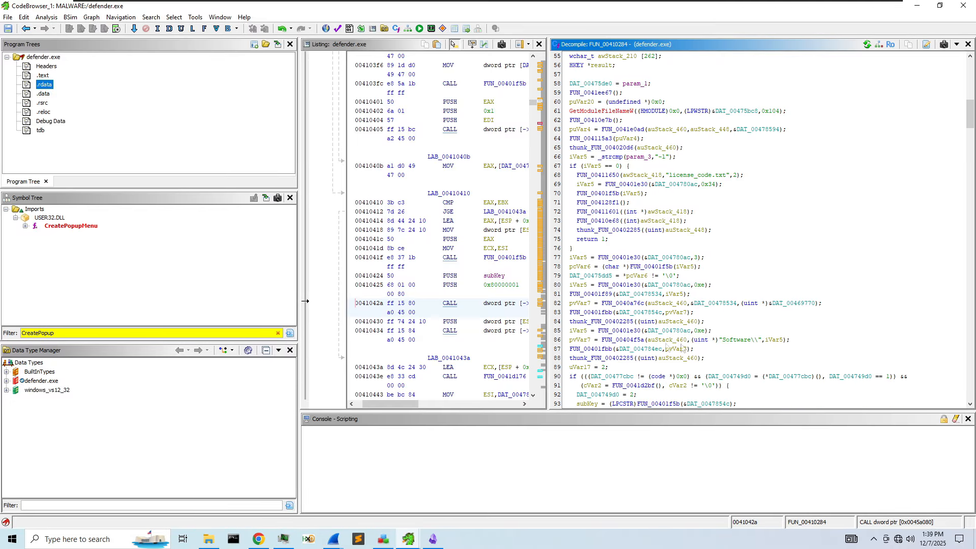
scroll(740, 345, down, 3)
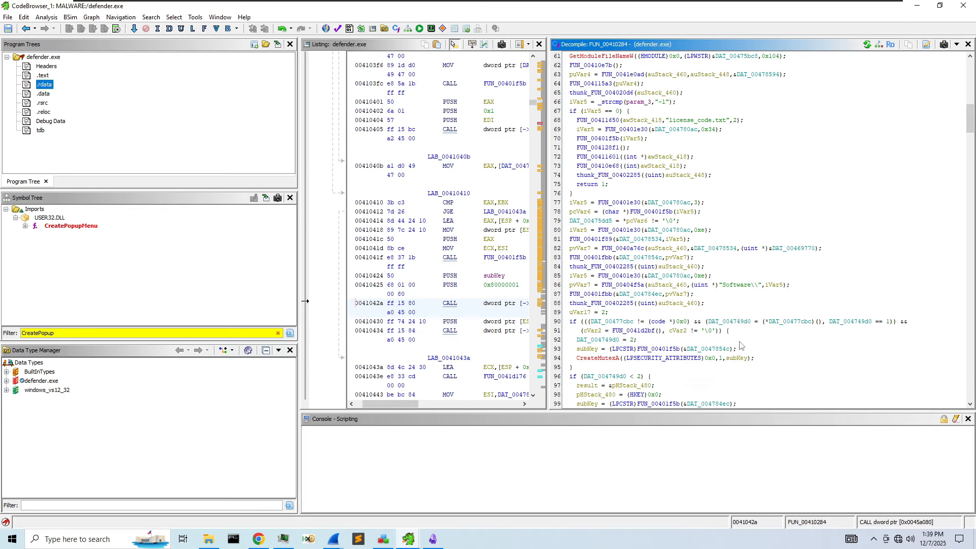
scroll(740, 345, down, 2)
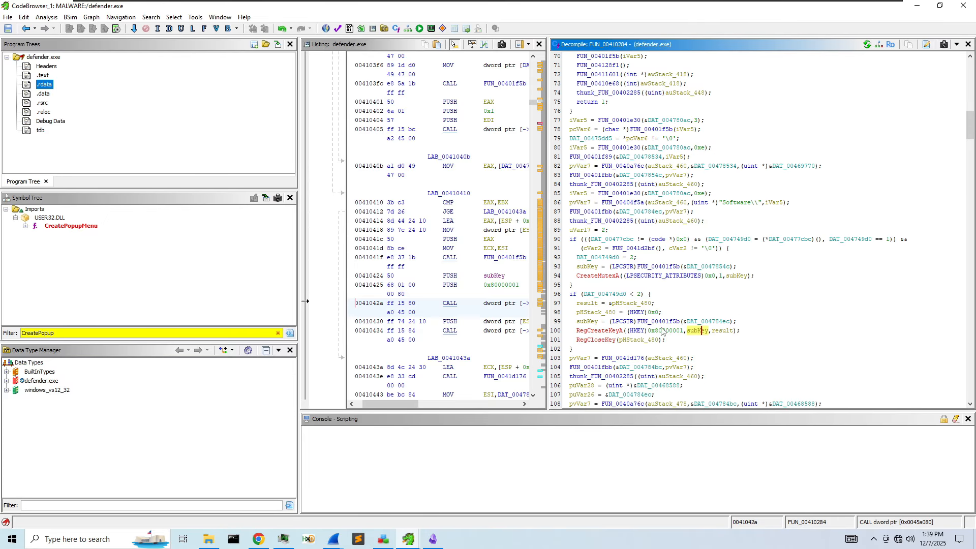
right_click(695, 332)
click(724, 491)
- Step the subKey search through matches on lines 131, 146, 249 and 271
click(433, 307)
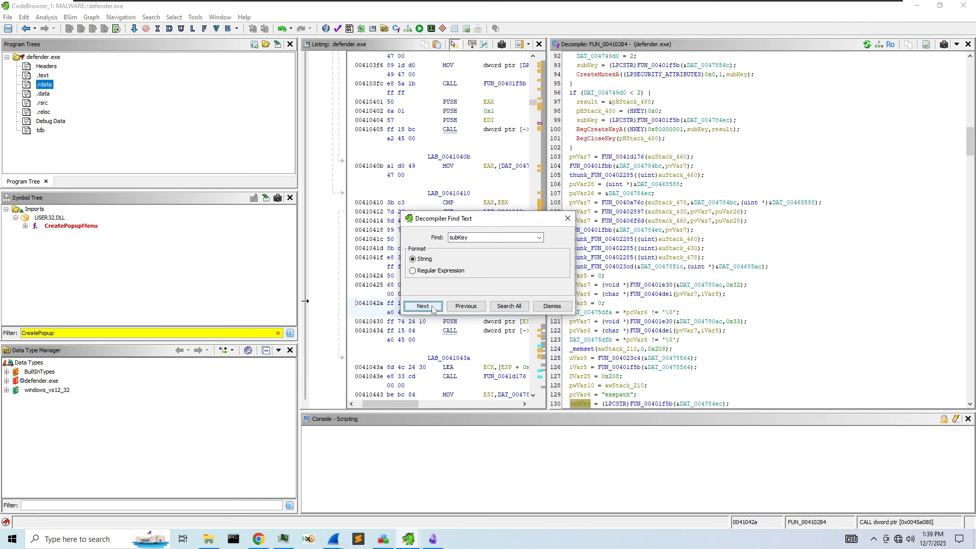
scroll(696, 325, down, 2)
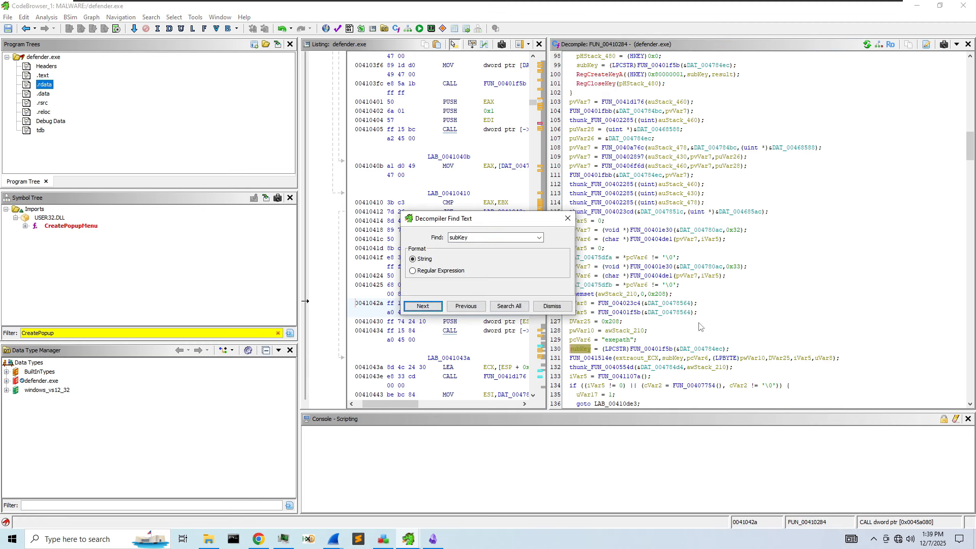
scroll(699, 326, down, 1)
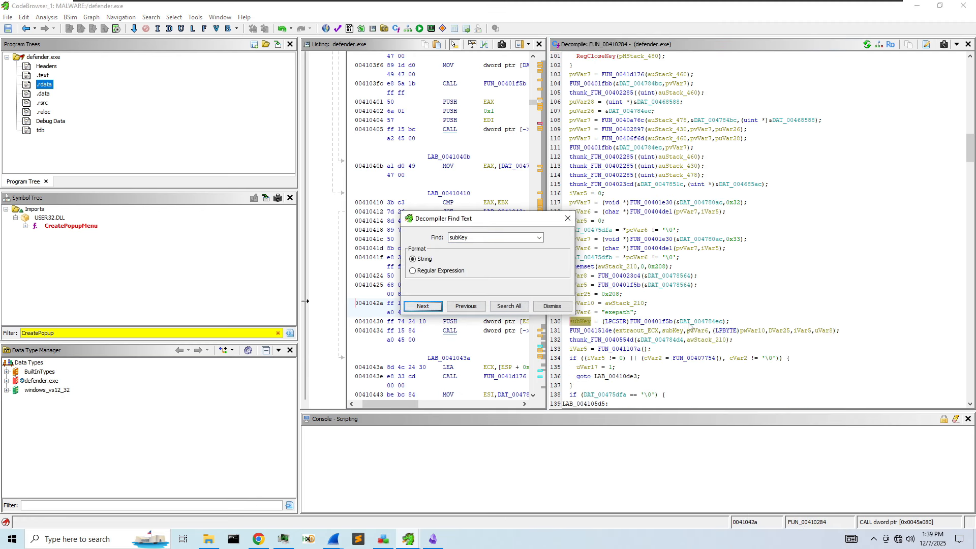
click(426, 308)
click(426, 308)
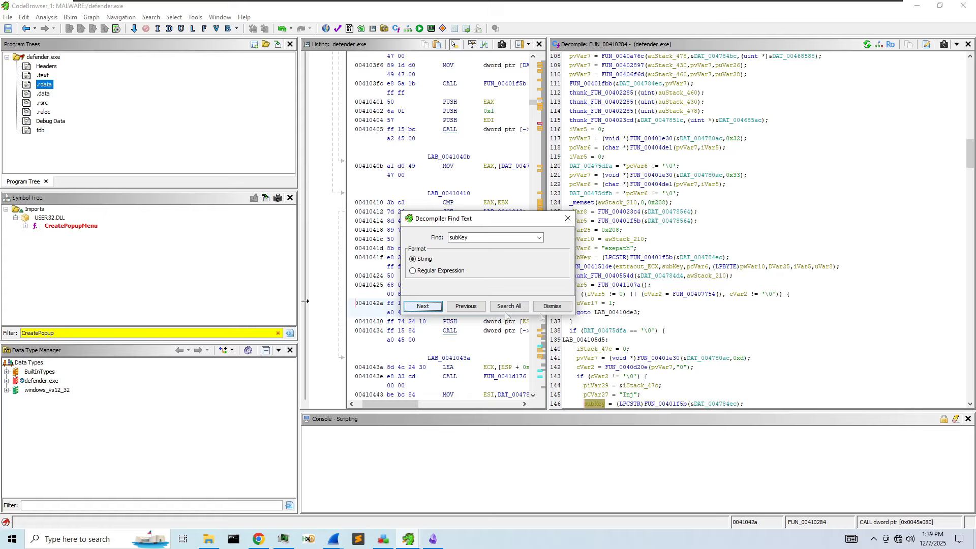
click(426, 306)
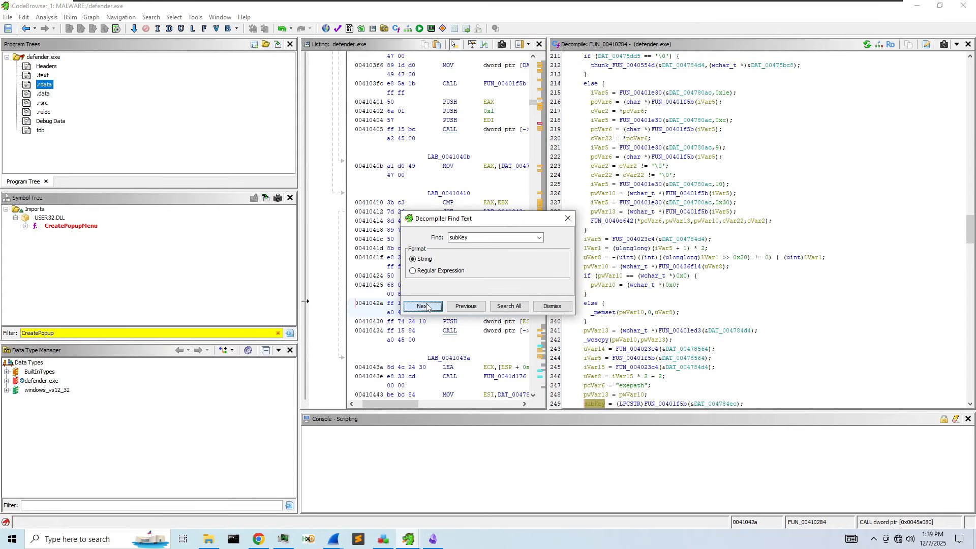
scroll(650, 326, down, 4)
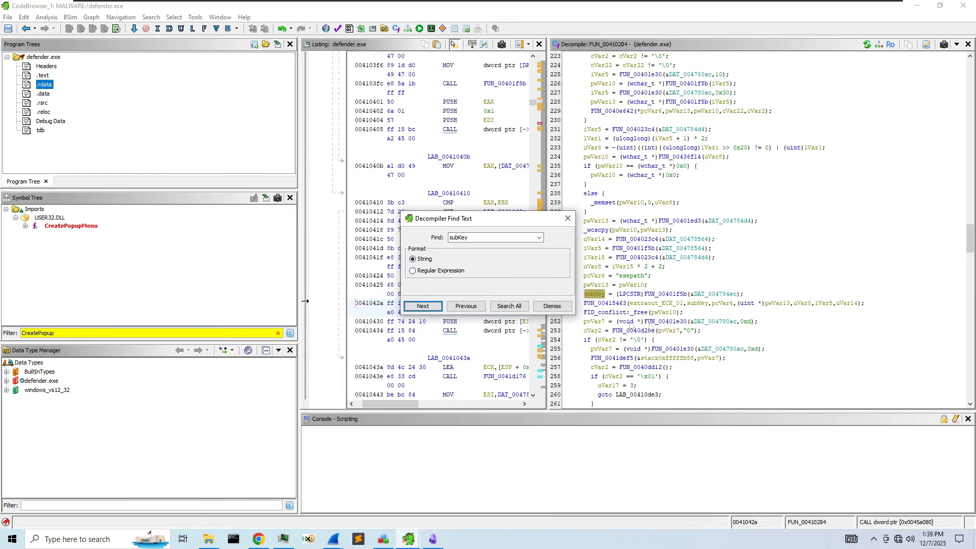
click(423, 306)
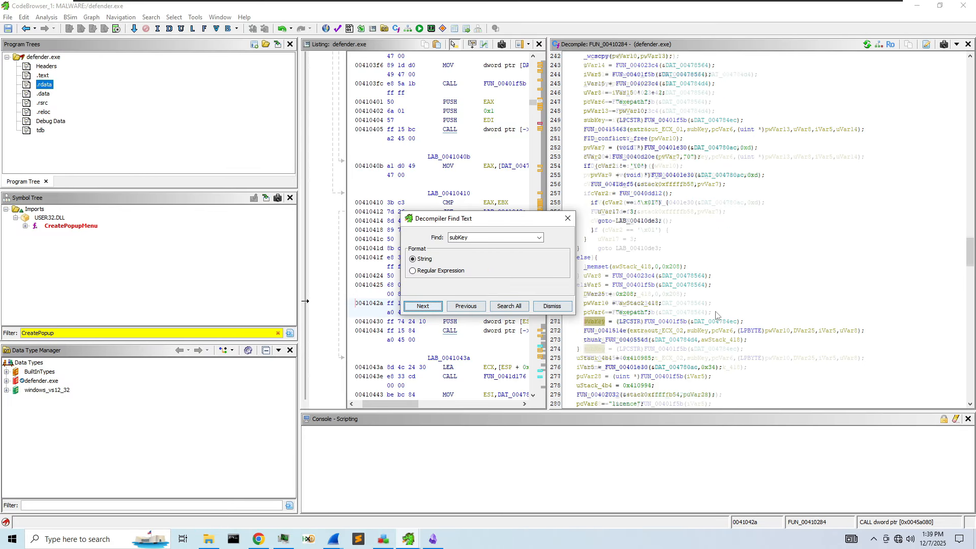
- Move the search dialog aside and continue through lines 272, 282 and 284 to 332
drag(494, 224, 382, 159)
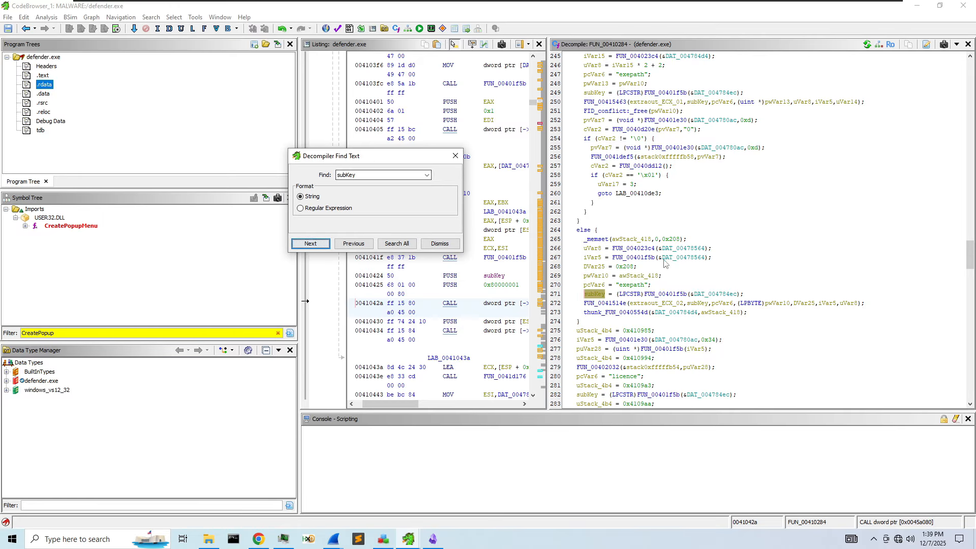
click(310, 244)
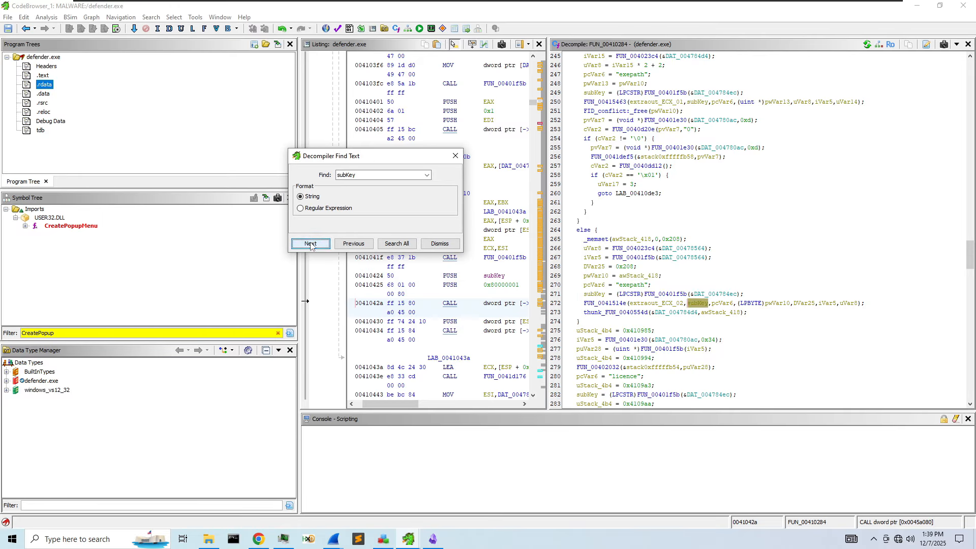
click(311, 245)
click(311, 245)
click(311, 244)
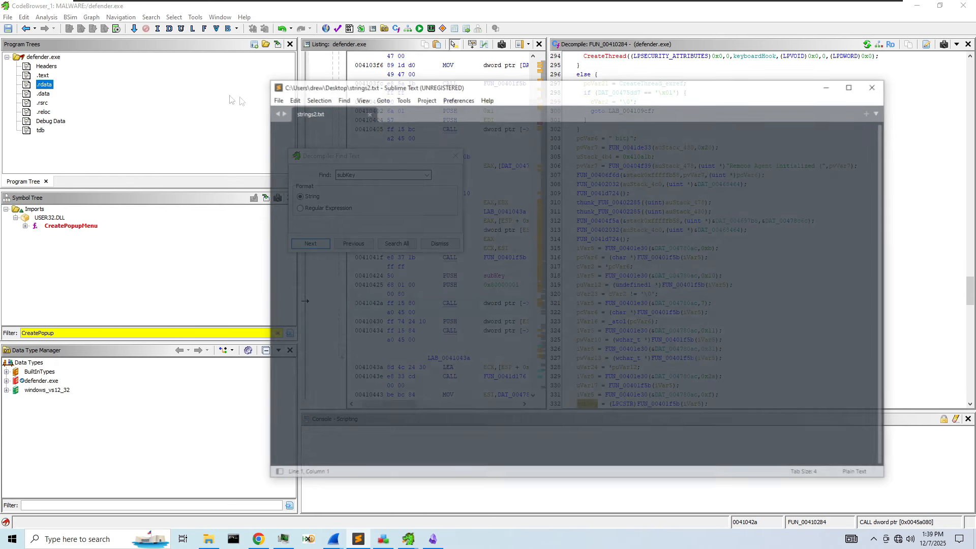
- Search strings2.txt for 'exepath' and copy the search term
click(345, 183)
key(ctrl+f)
text(exec)
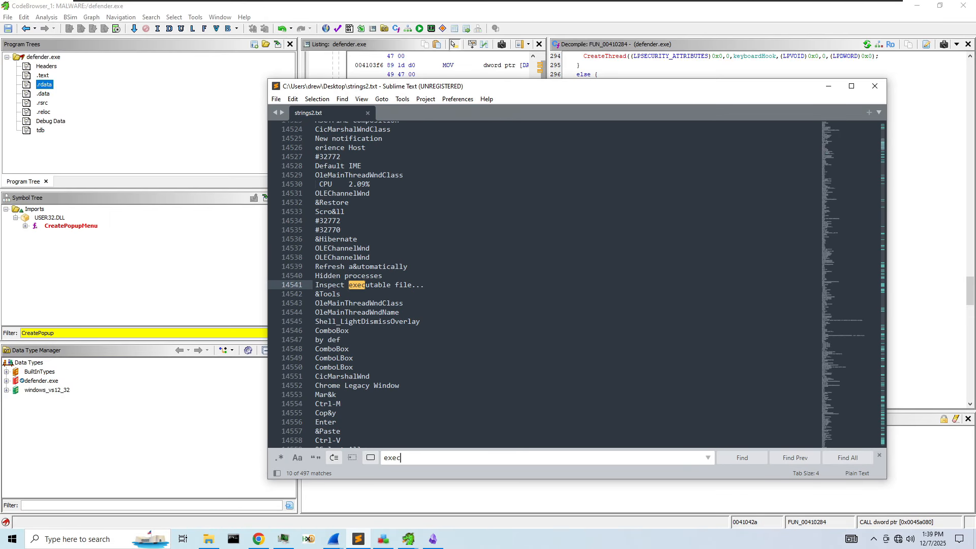
key(BackSpace)
text(path)
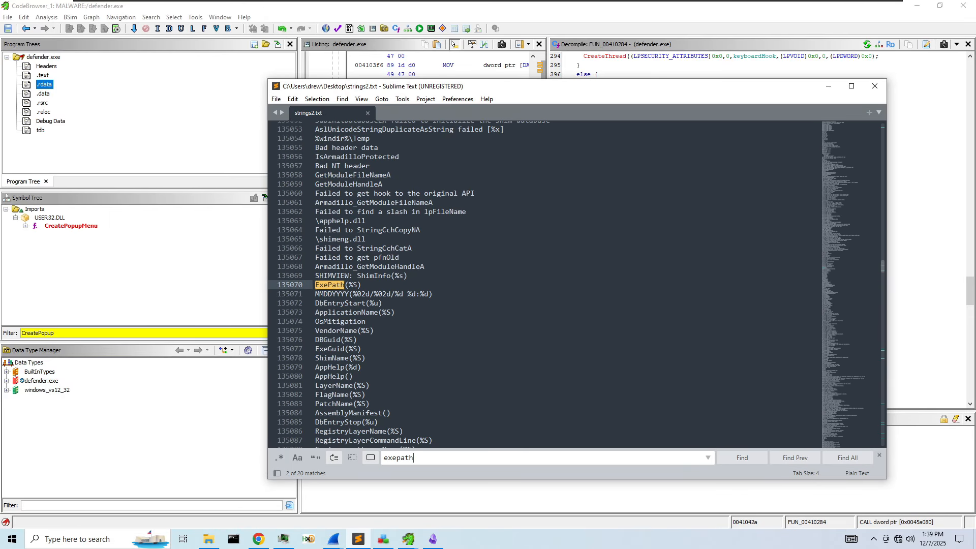
key(Return)
key(Return)
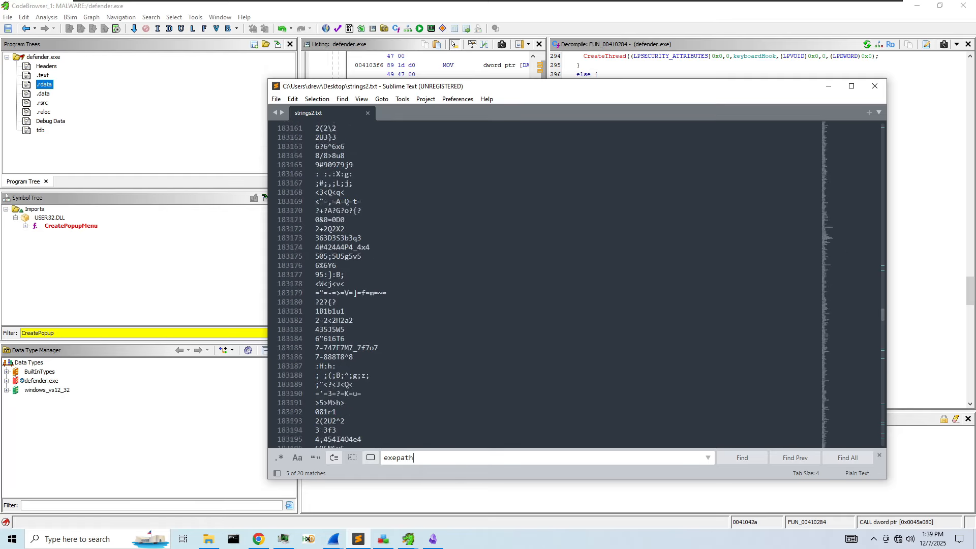
- Step through the 'exepath' matches in strings.txt, then move the editor aside to reveal Ghidra
key(Return)
key(ctrl+a)
key(ctrl+c)
- Open strings.txt from the Desktop in Sublime Text
click(276, 99)
click(293, 120)
click(308, 179)
click(440, 261)
double_click(383, 324)
key(Return)
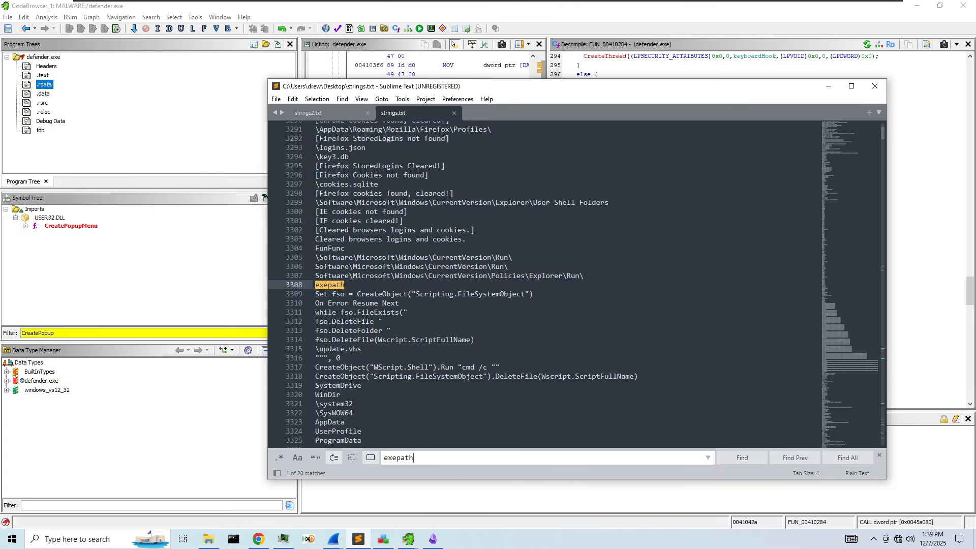
scroll(543, 285, down, 1)
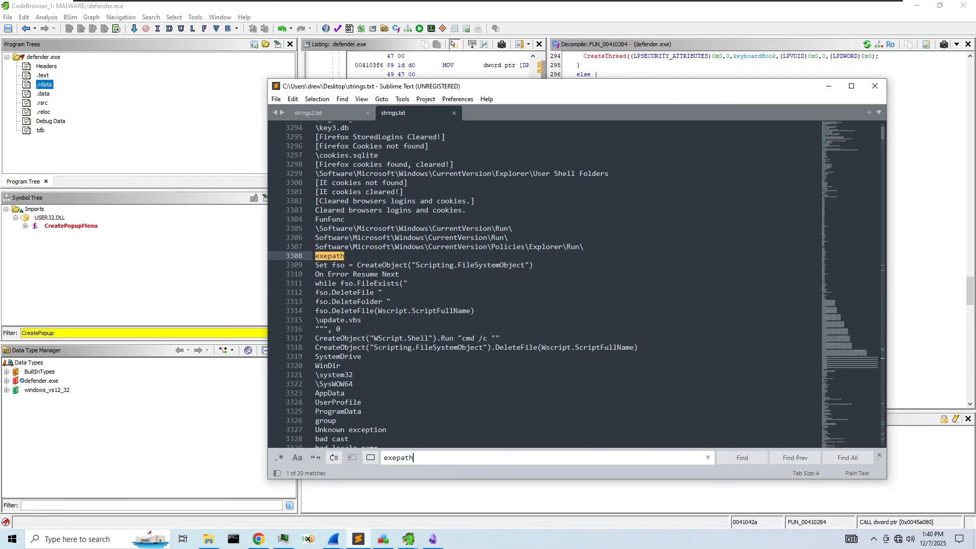
scroll(544, 285, down, 1)
scroll(544, 284, down, 1)
key(Return)
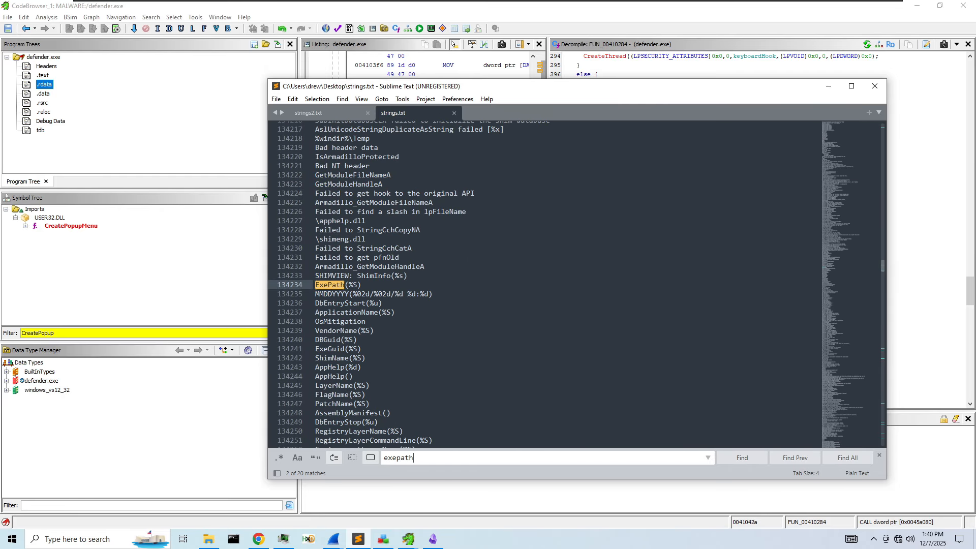
key(Return)
key(Return)
key(Return)
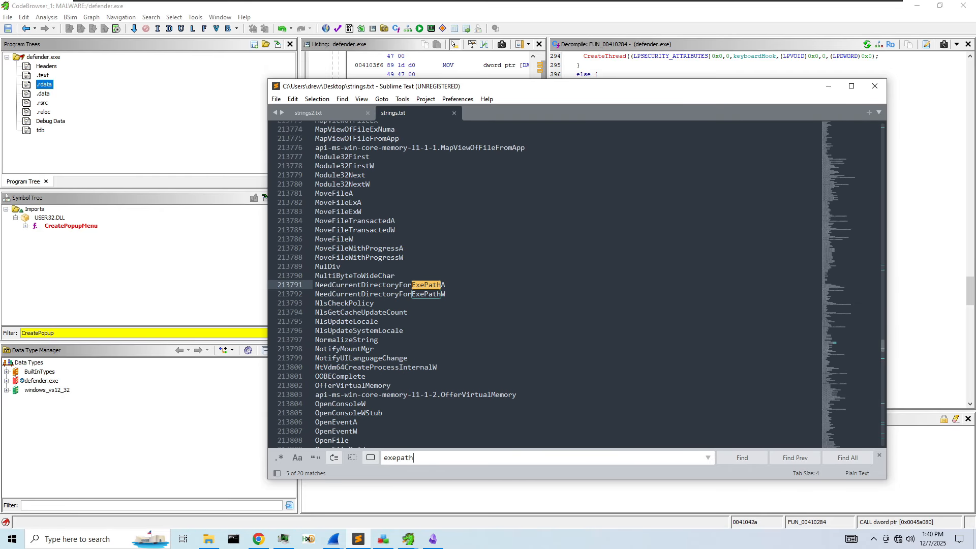
drag(694, 115, 301, 96)
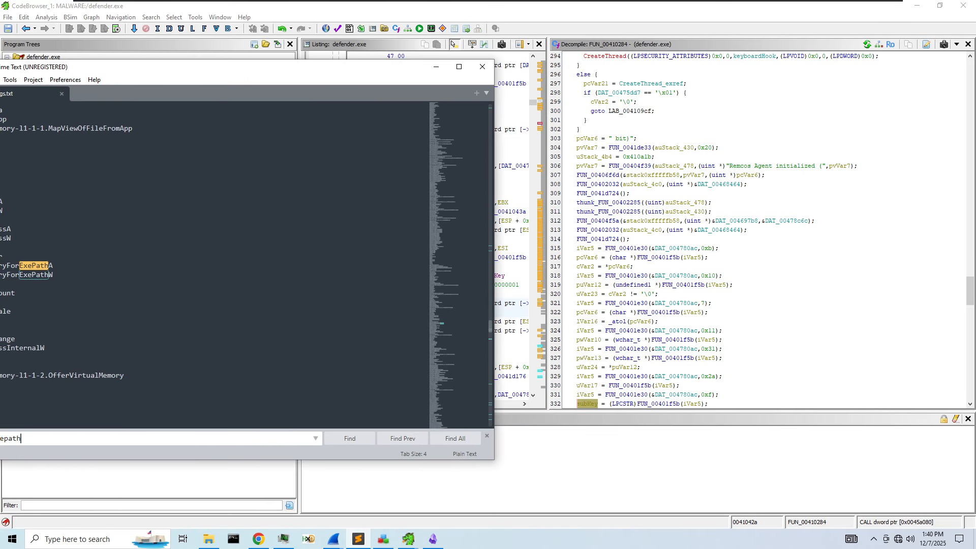
click(733, 170)
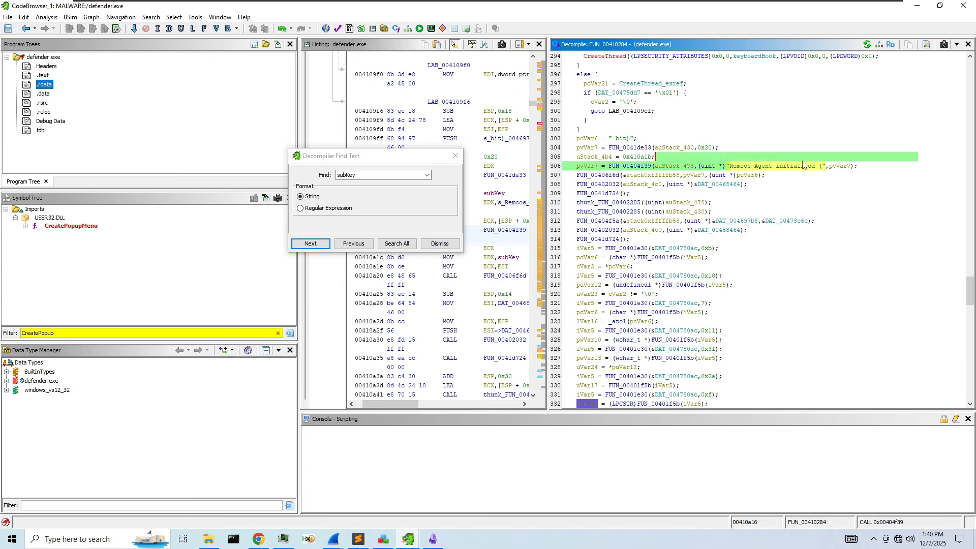
- Copy 'Remcos Agent initialized' from the decompiler and find it in strings.txt, at line 3340
right_click(813, 167)
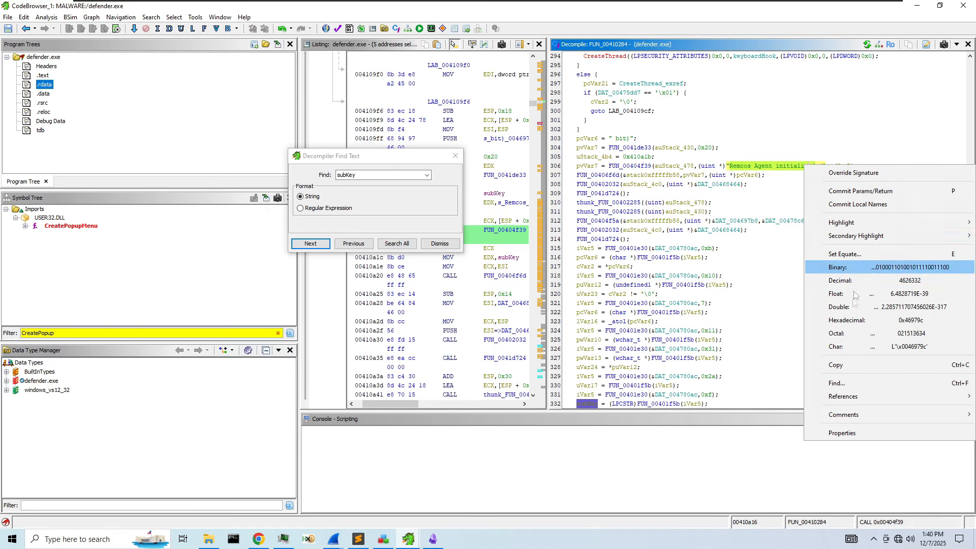
click(849, 363)
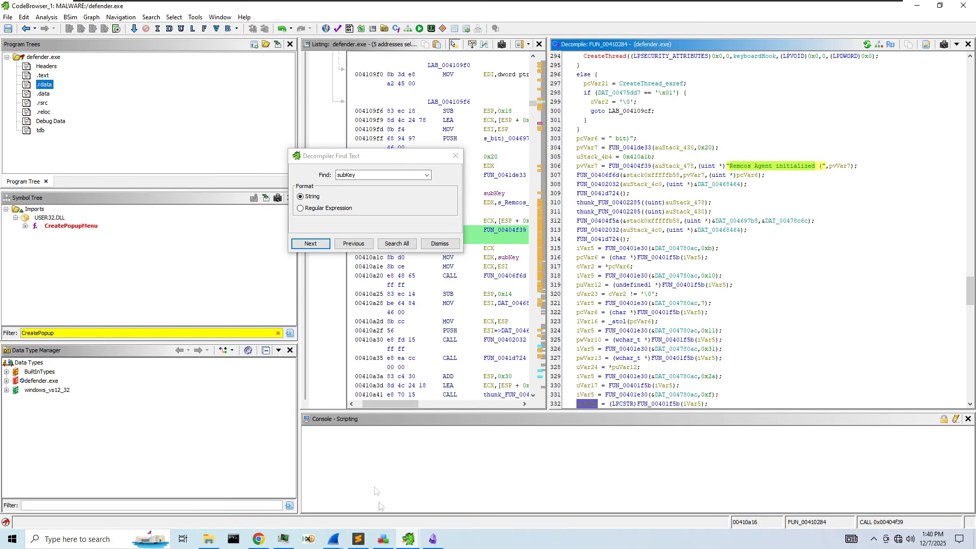
click(373, 533)
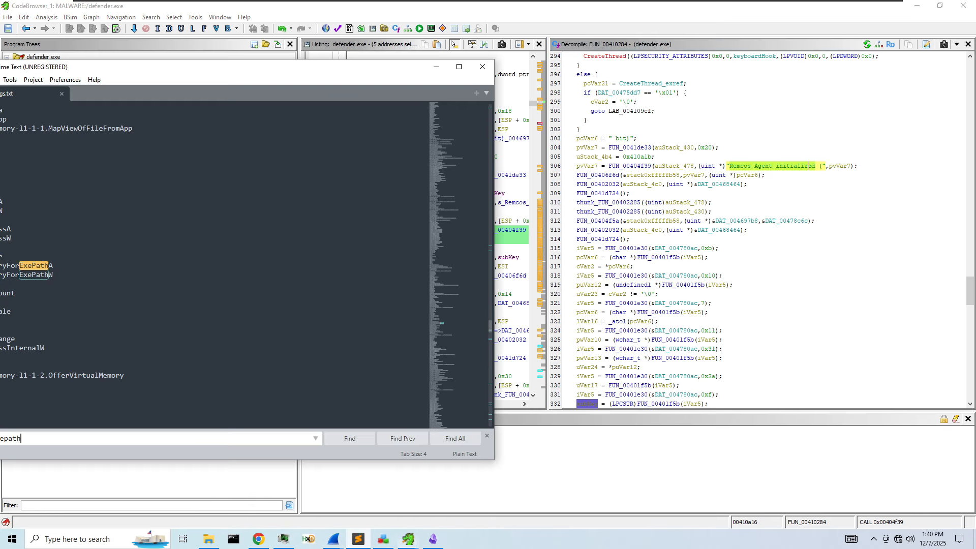
click(204, 97)
key(alt+Tab)
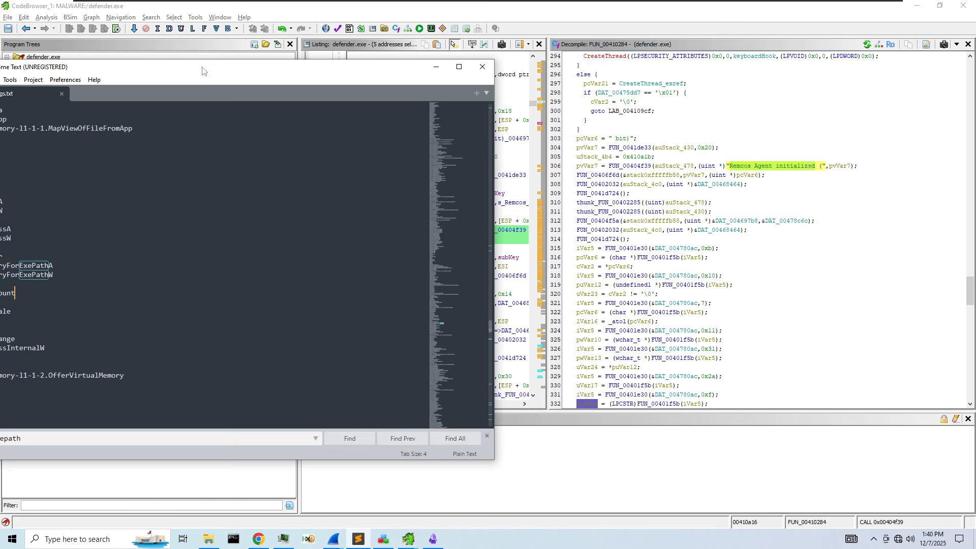
drag(205, 69, 483, 58)
key(ctrl+f)
key(ctrl+v)
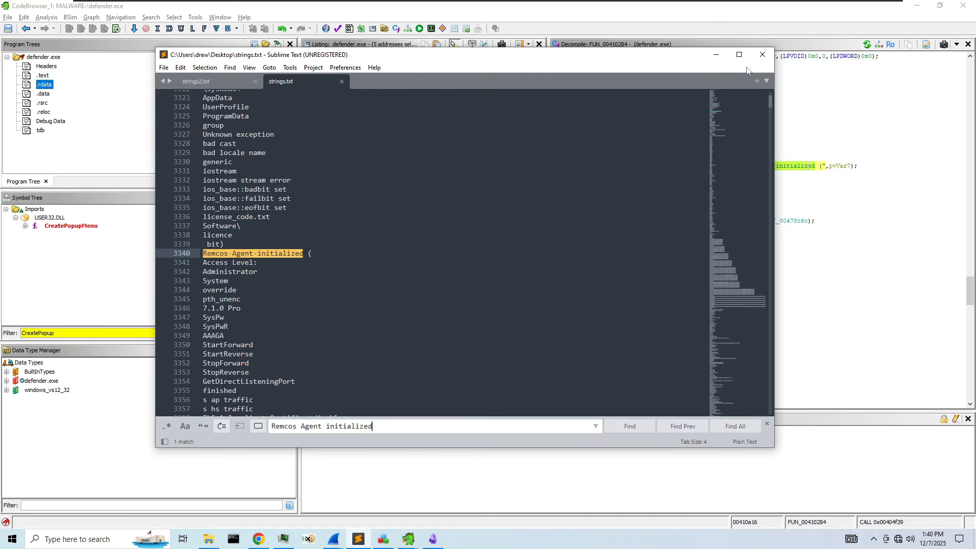
- Close Sublime Text and the decompiler search, then open FUN_00404f39 called on line 306
click(763, 54)
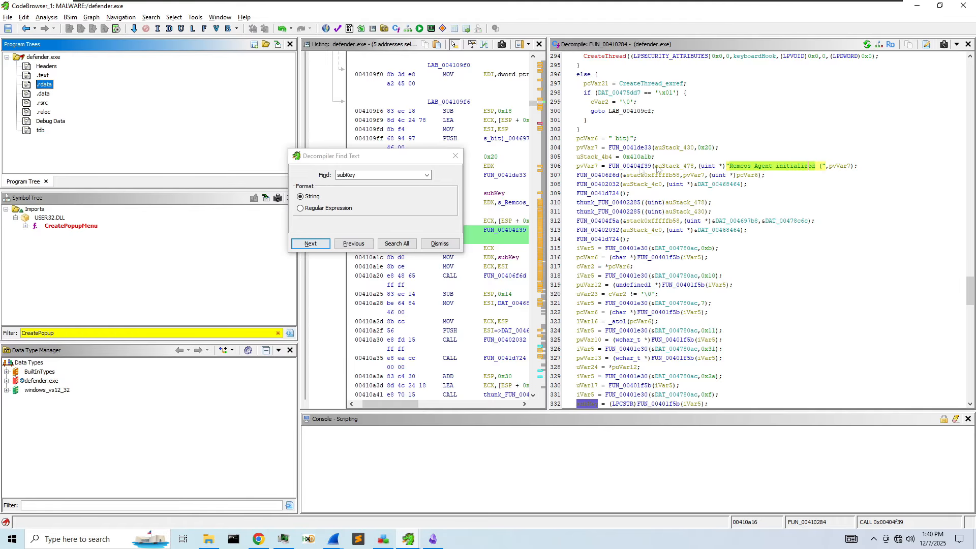
click(455, 155)
double_click(634, 167)
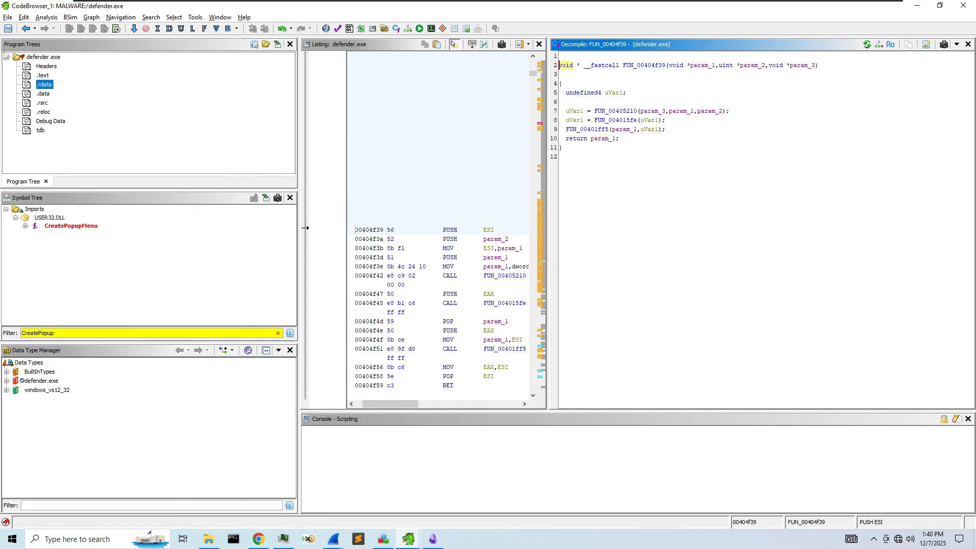
- Return to FUN_00410284 and read its decompiled code down to the end and back up
click(25, 29)
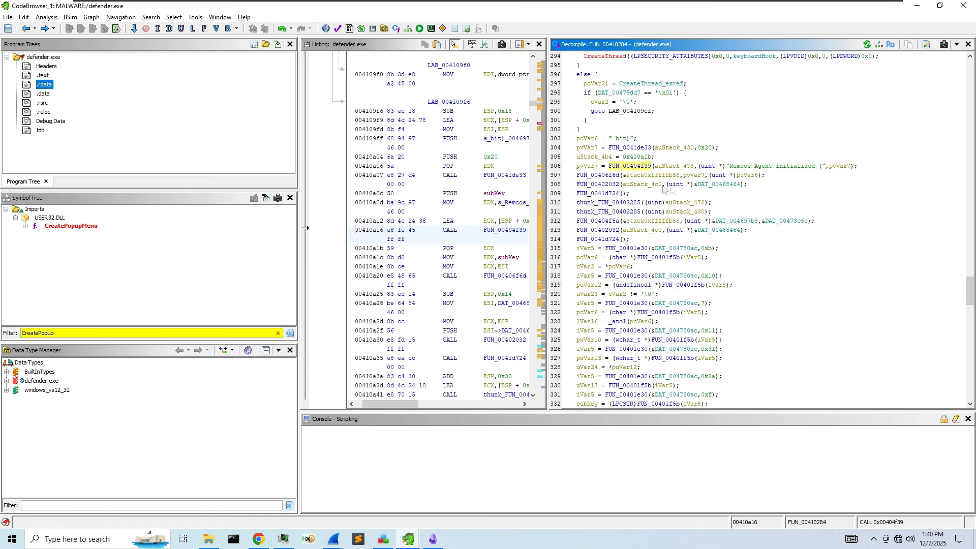
scroll(734, 179, down, 6)
scroll(734, 178, down, 5)
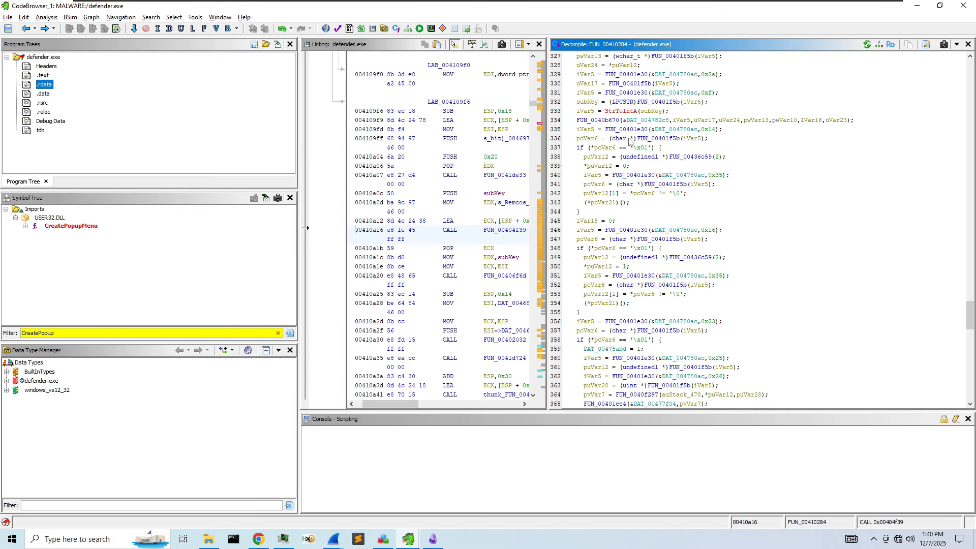
scroll(630, 142, down, 20)
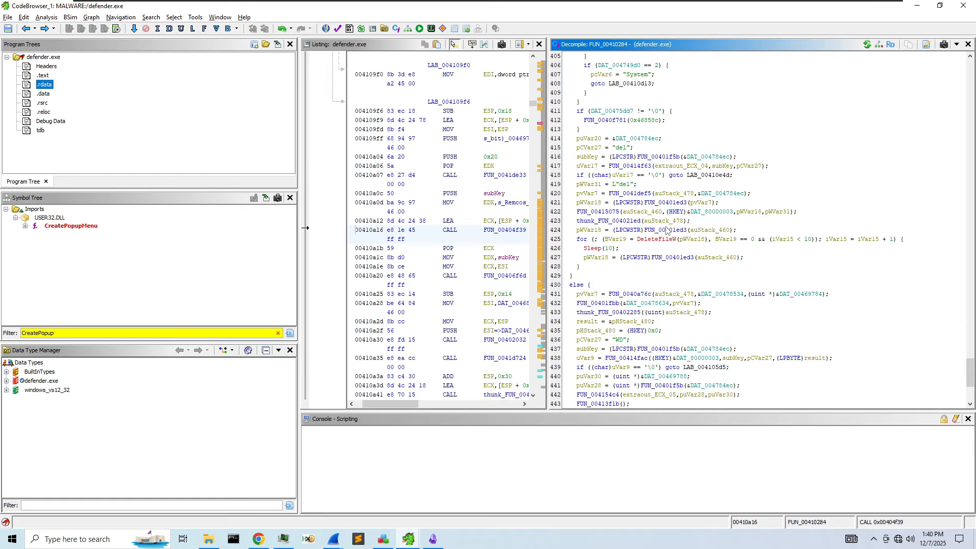
scroll(721, 252, down, 1)
scroll(736, 260, down, 5)
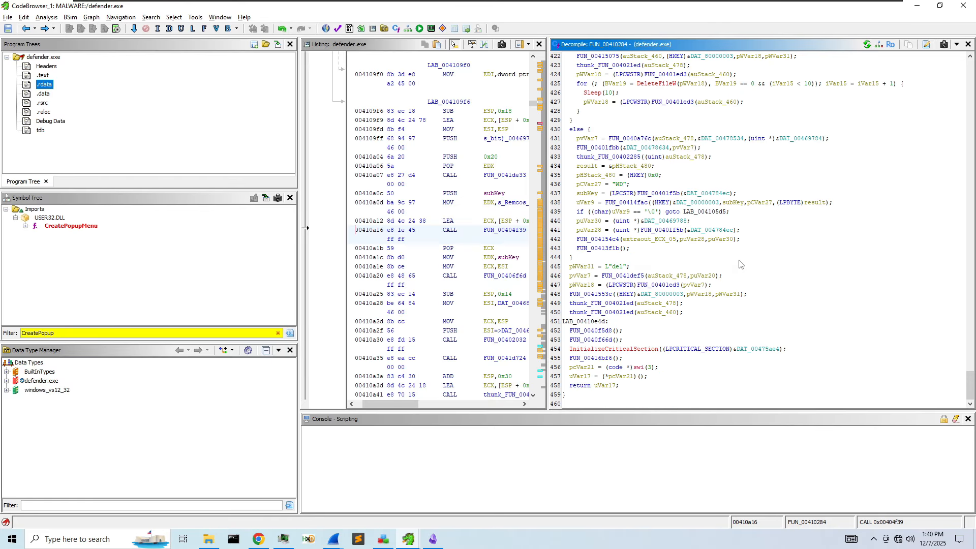
scroll(620, 131, up, 2)
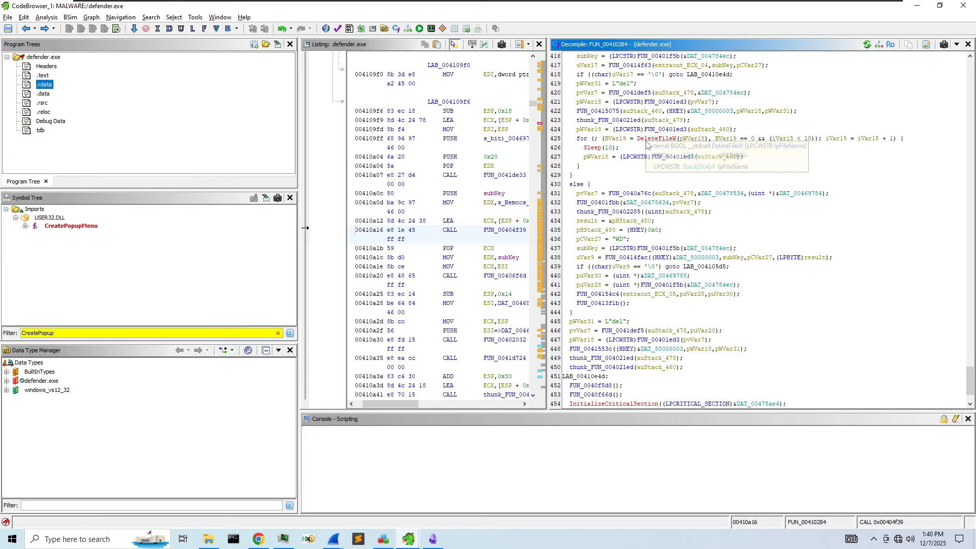
scroll(696, 142, up, 5)
scroll(696, 142, up, 20)
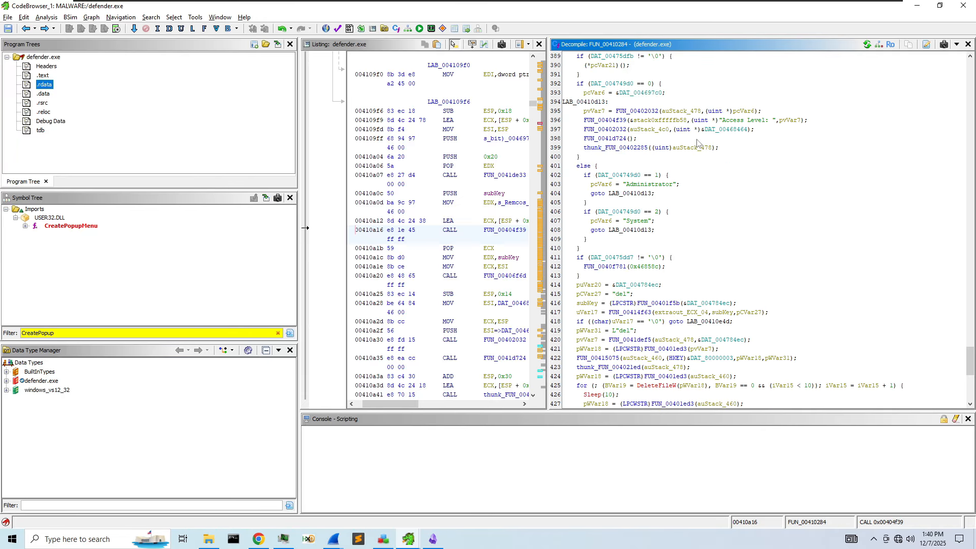
scroll(696, 142, up, 8)
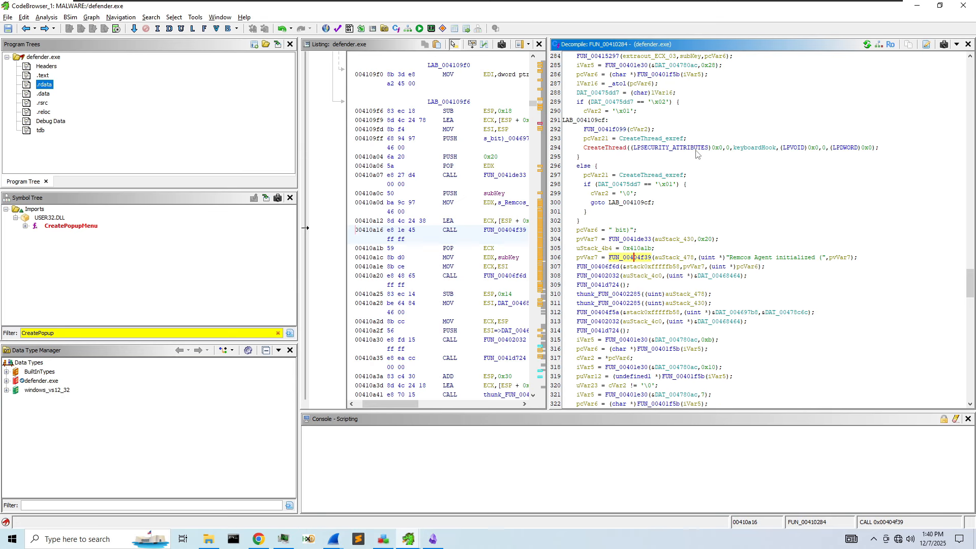
scroll(757, 150, up, 20)
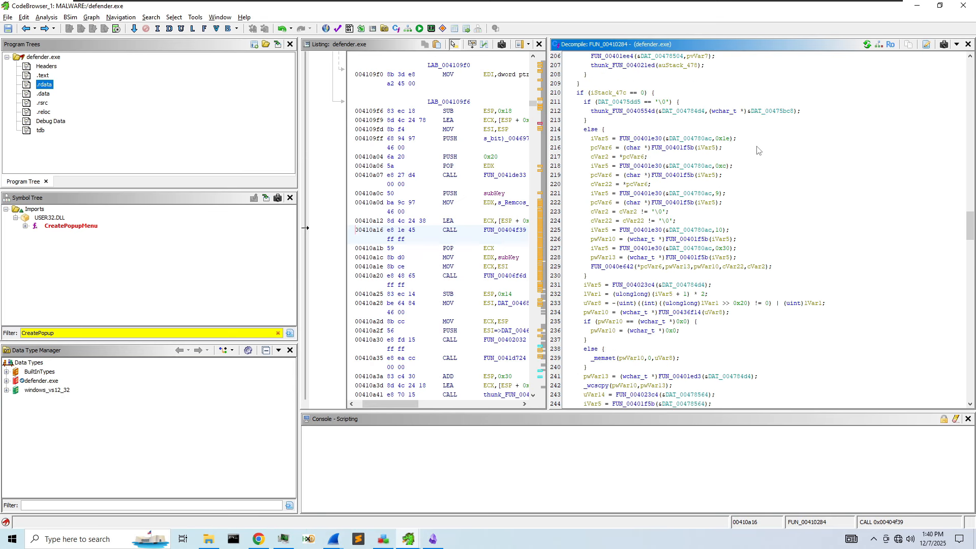
scroll(757, 150, up, 20)
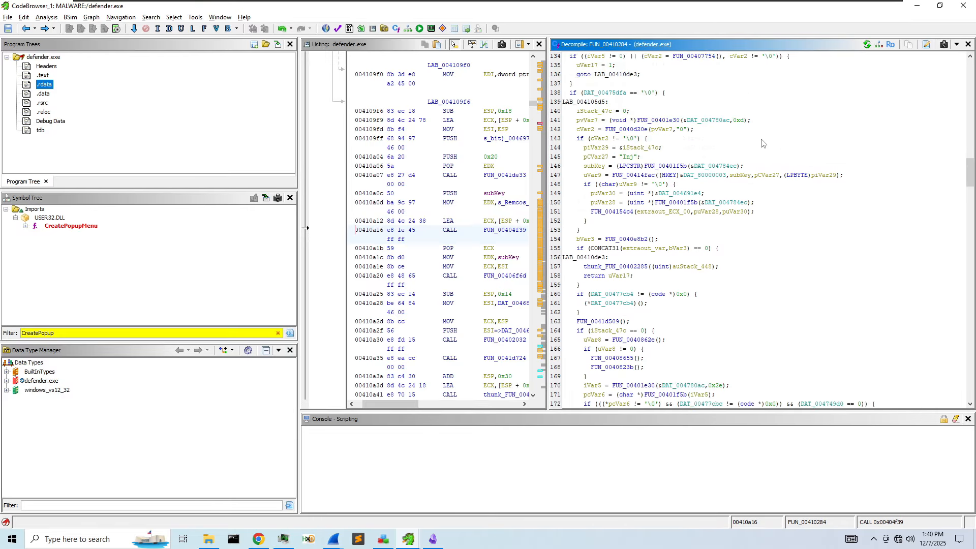
scroll(762, 143, up, 8)
scroll(763, 143, up, 13)
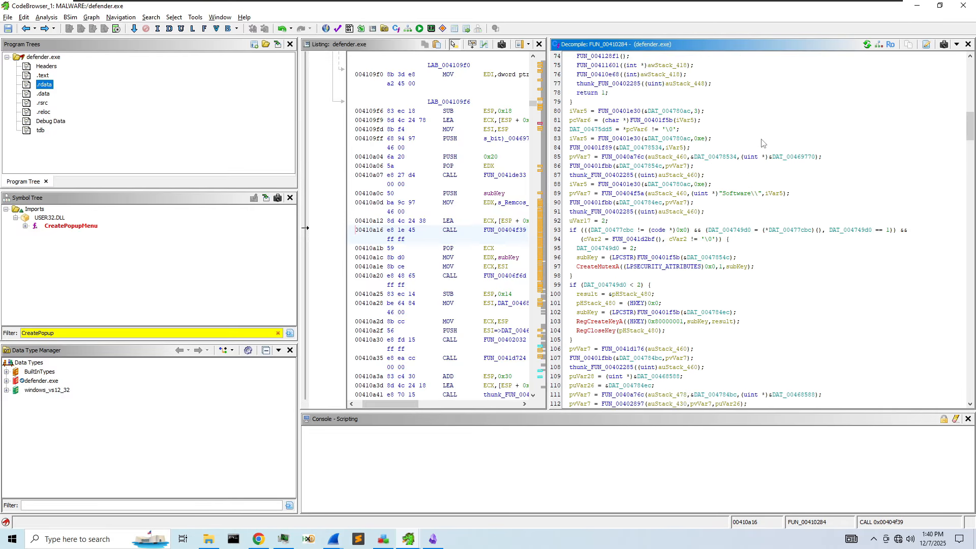
scroll(709, 192, up, 6)
scroll(709, 192, up, 17)
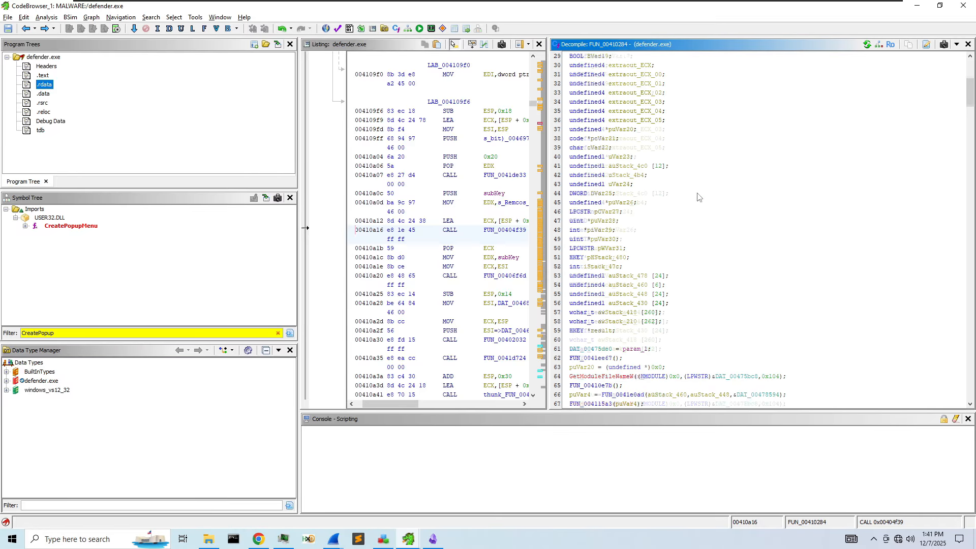
- Scroll back down to the 'Remcos Agent initialized' call and widen the Listing pane
scroll(691, 203, down, 16)
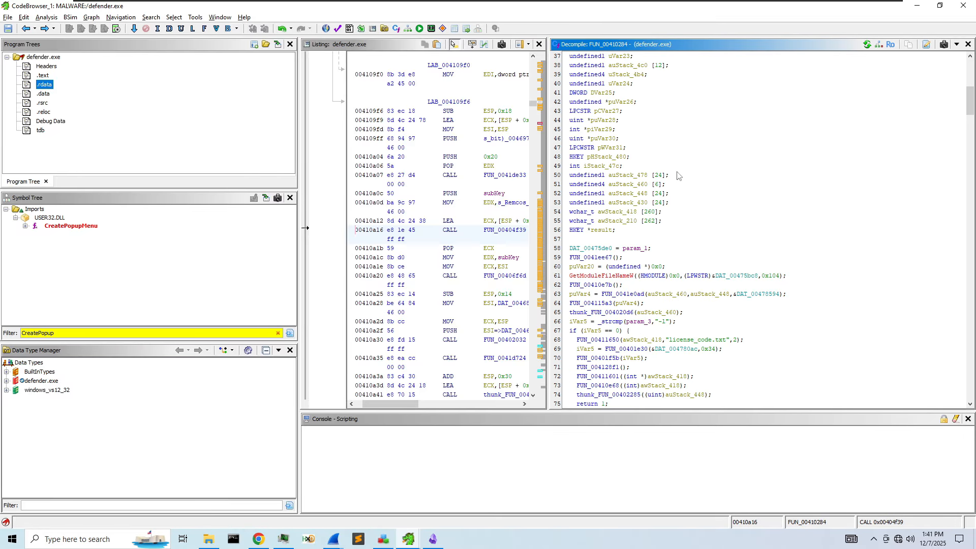
scroll(677, 176, down, 9)
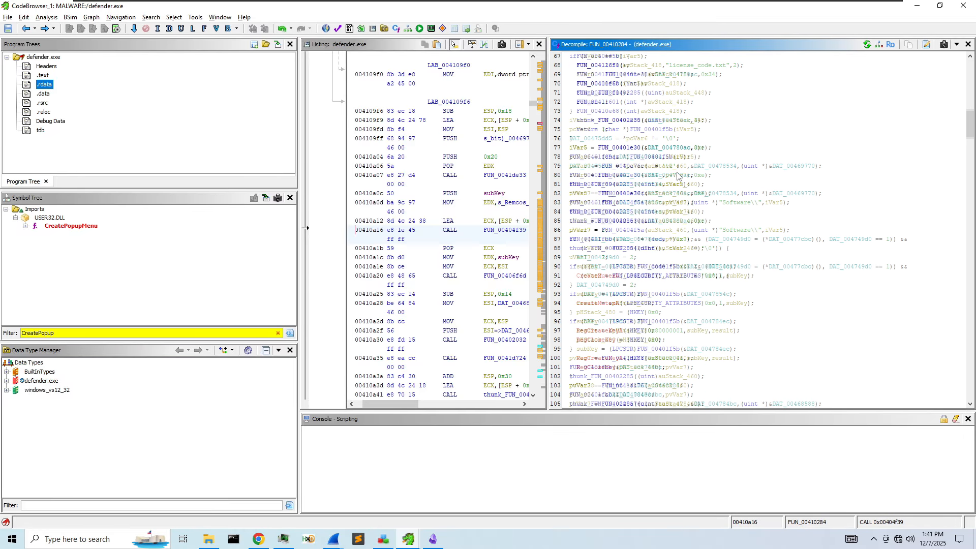
scroll(679, 181, down, 6)
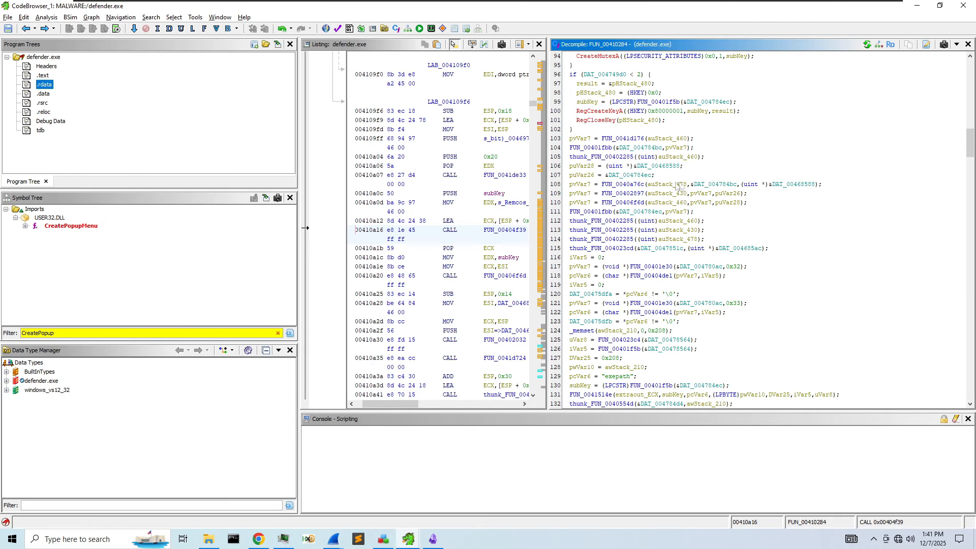
drag(548, 160, 703, 167)
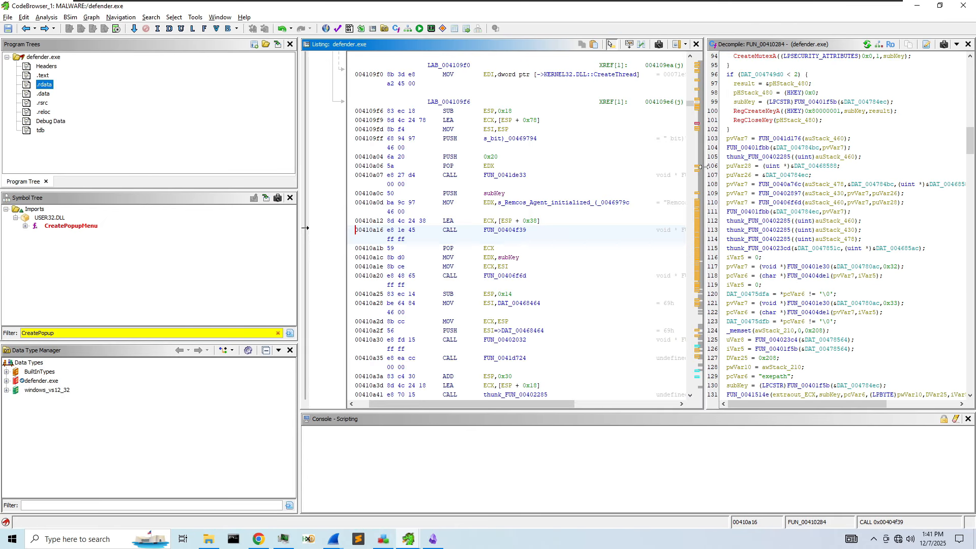
- Search all program text for 'Remcos', listing 16 matches
click(553, 167)
key(ctrl+shift+e)
text(Remco)
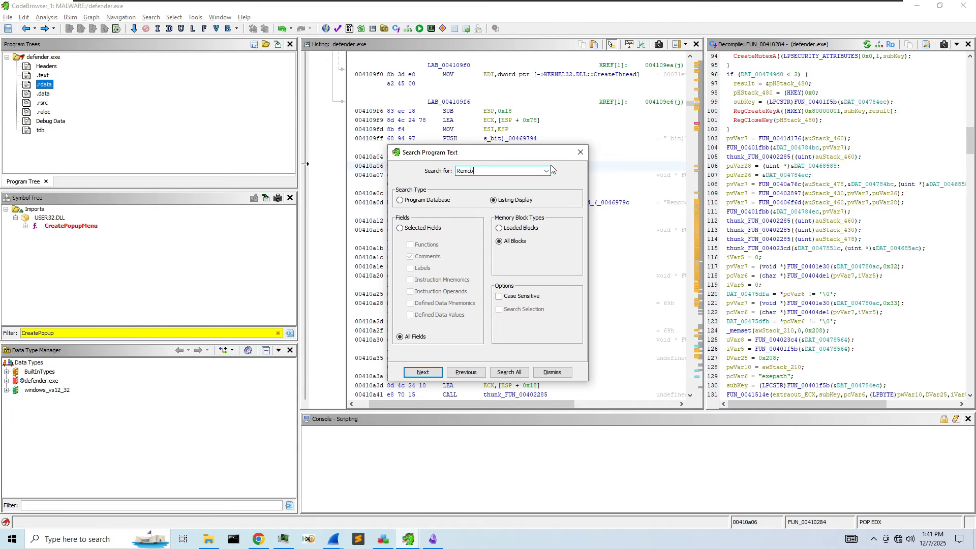
click(509, 372)
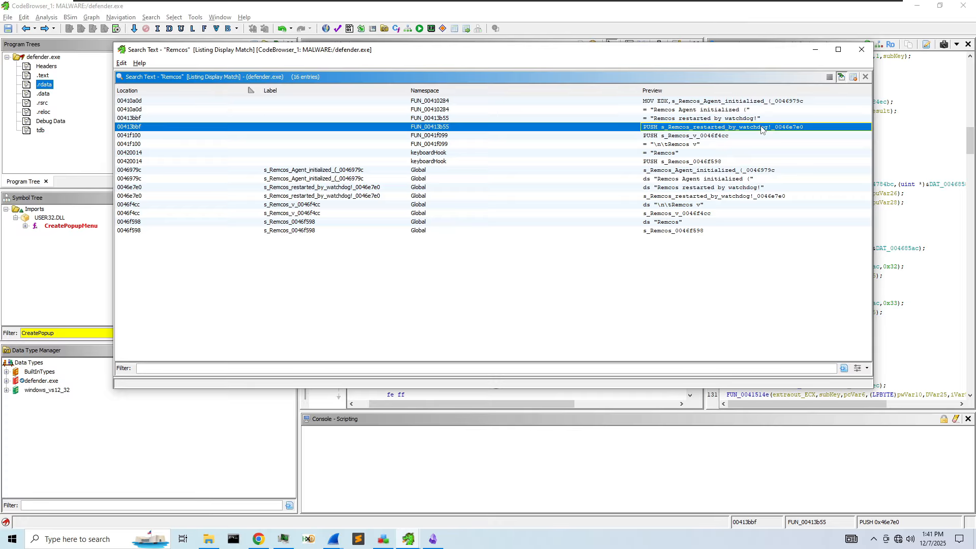
- Jump to the 'Remcos restarted by watchdog!' reference in FUN_00413b55 and close the results
click(762, 127)
drag(751, 54, 459, 62)
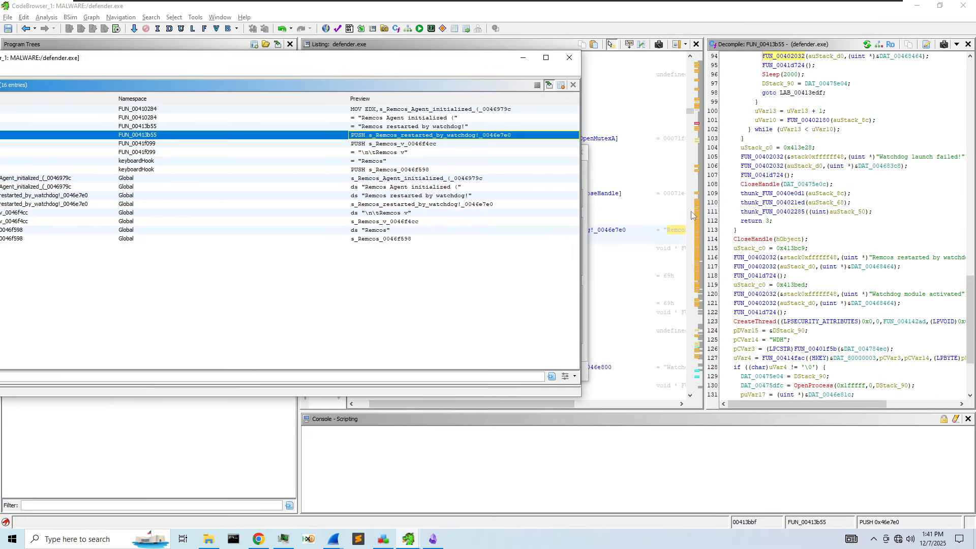
drag(704, 204, 590, 203)
click(581, 152)
scroll(702, 177, up, 4)
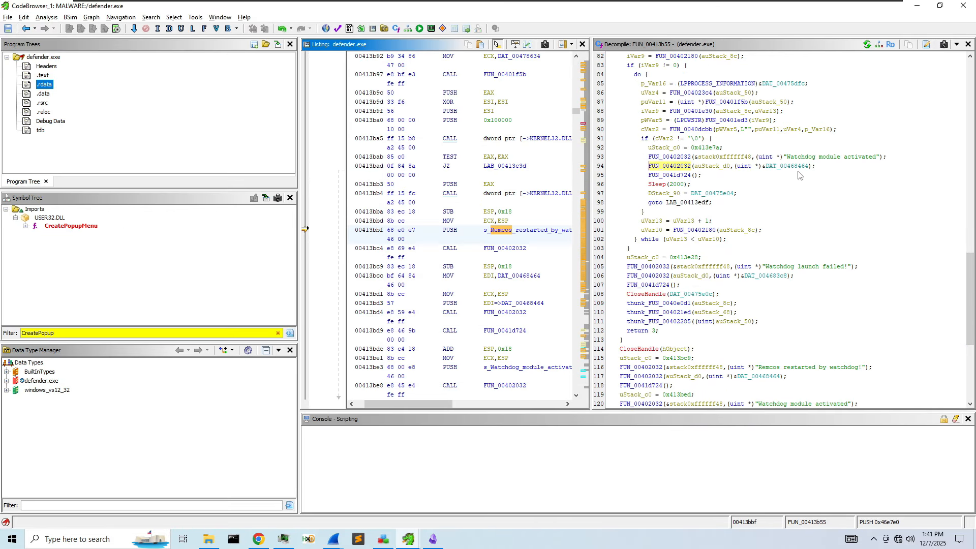
- Scroll through FUN_00413b55's code building system32 paths to svchost.exe, rmclient.exe, sc.exe and fsutil.exe
scroll(813, 182, down, 8)
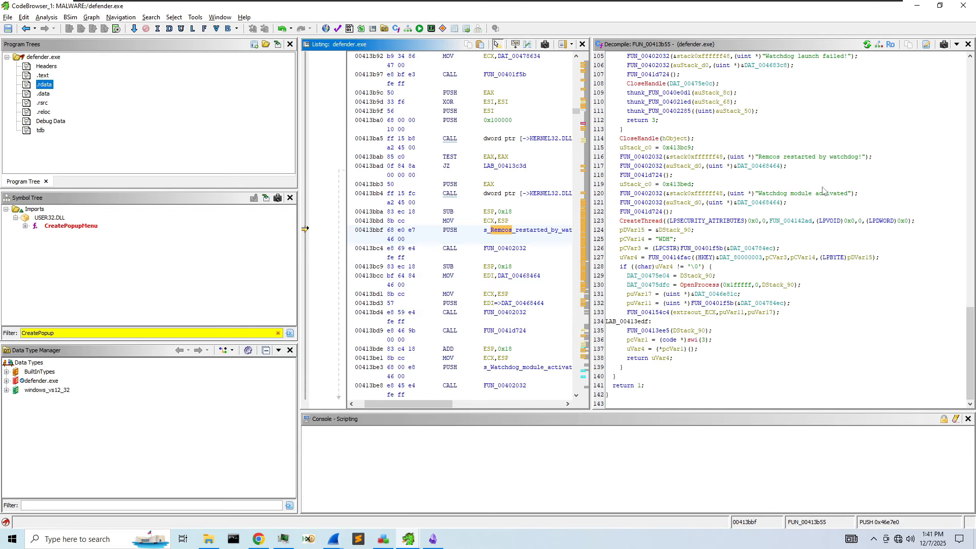
scroll(824, 190, up, 20)
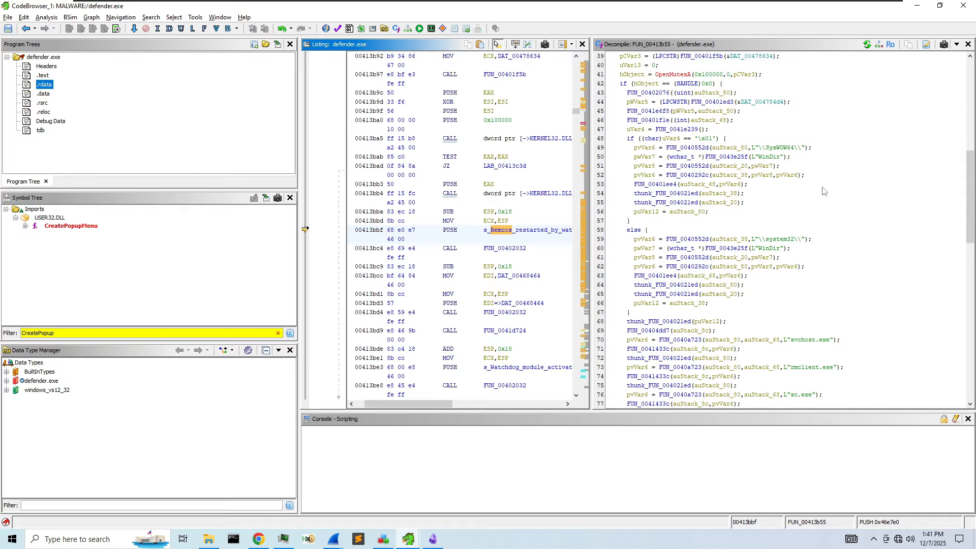
scroll(767, 252, up, 5)
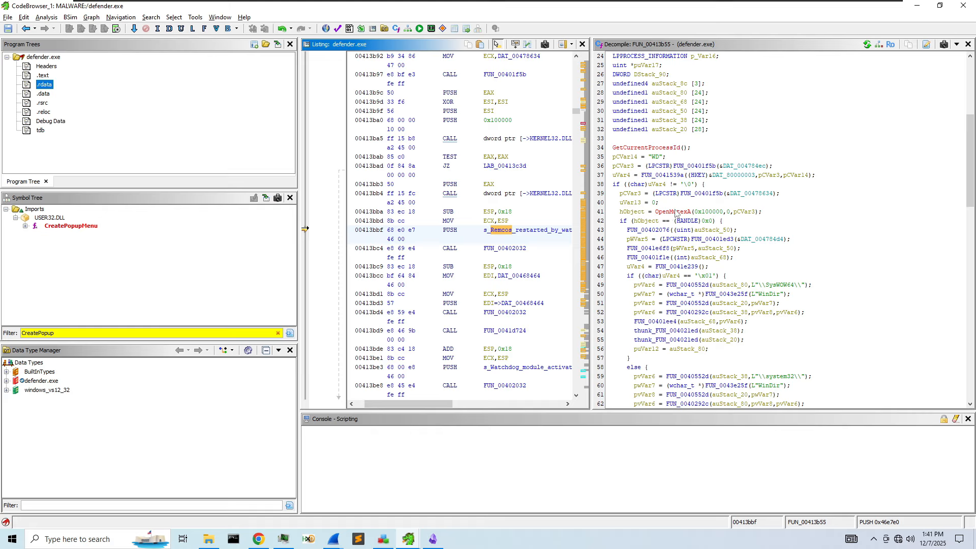
scroll(677, 202, up, 8)
scroll(677, 202, down, 5)
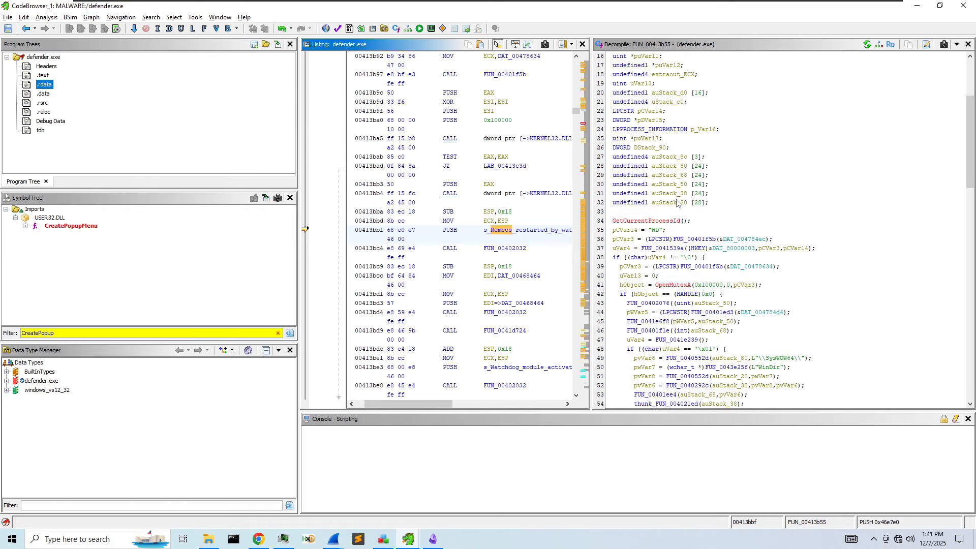
scroll(677, 202, down, 7)
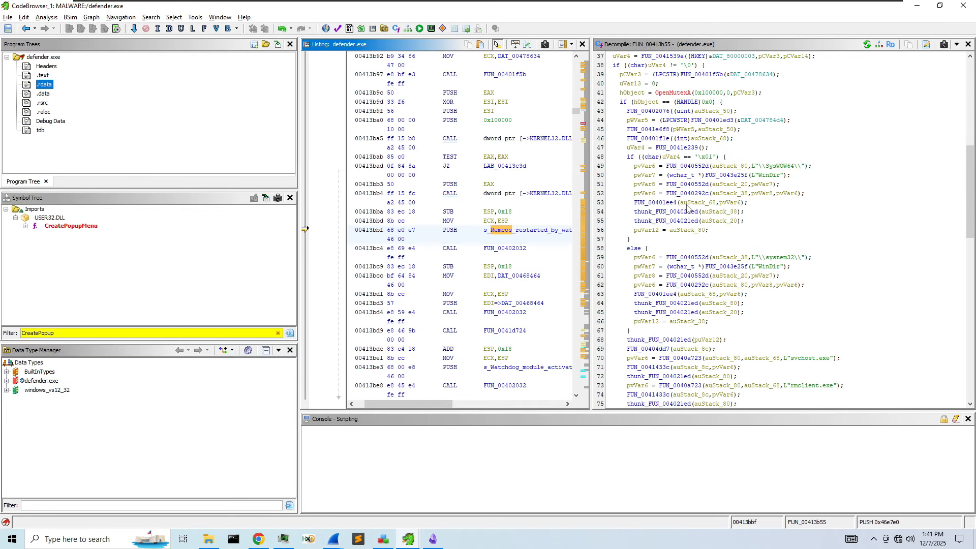
scroll(686, 208, down, 4)
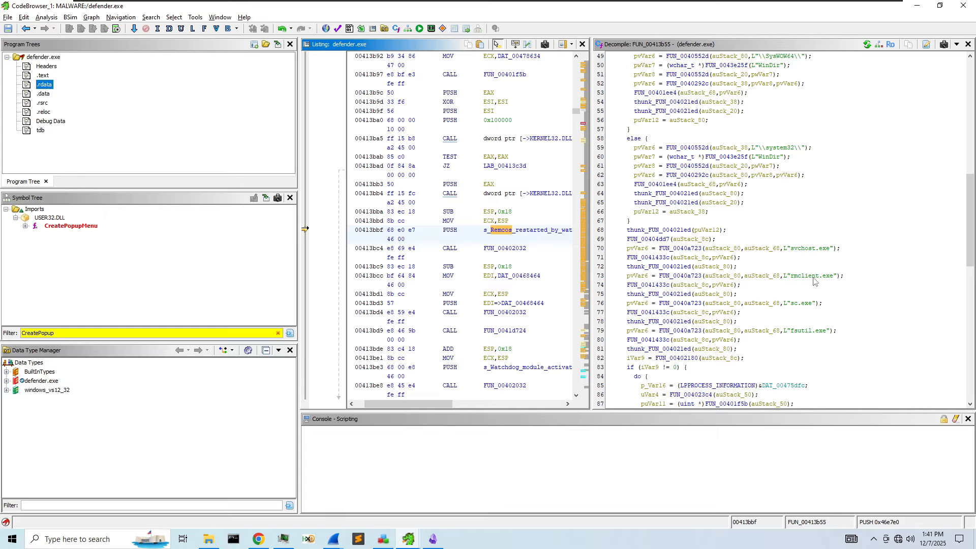
click(216, 536)
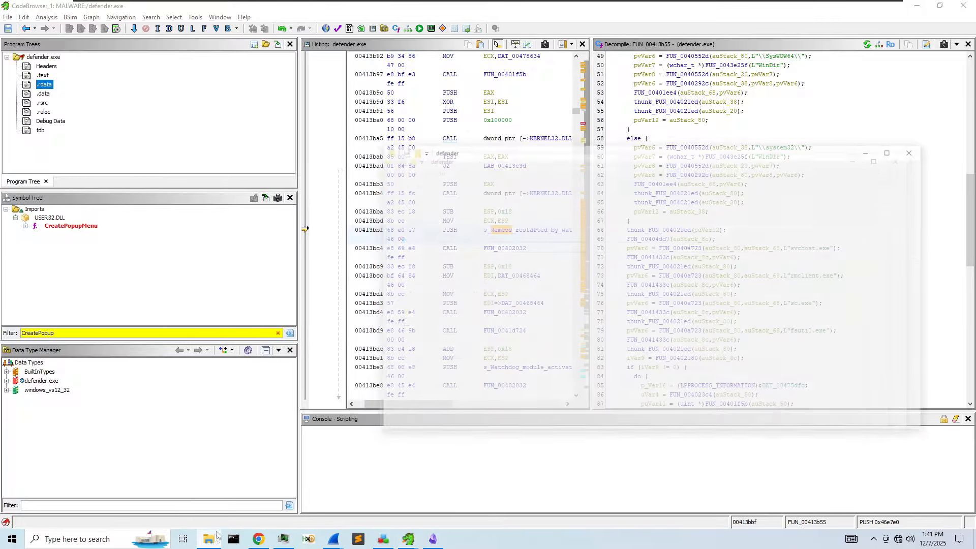
- Search Local Disk (C:) for 'rmclient', finding 14 mostly rmclient.dll items, then return to Ghidra
click(433, 339)
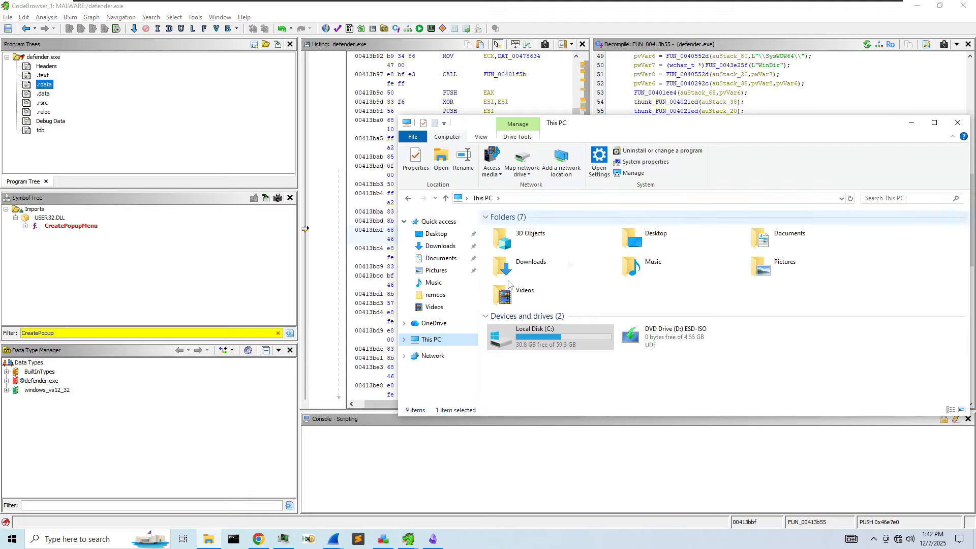
double_click(539, 335)
click(900, 198)
text(rmclient)
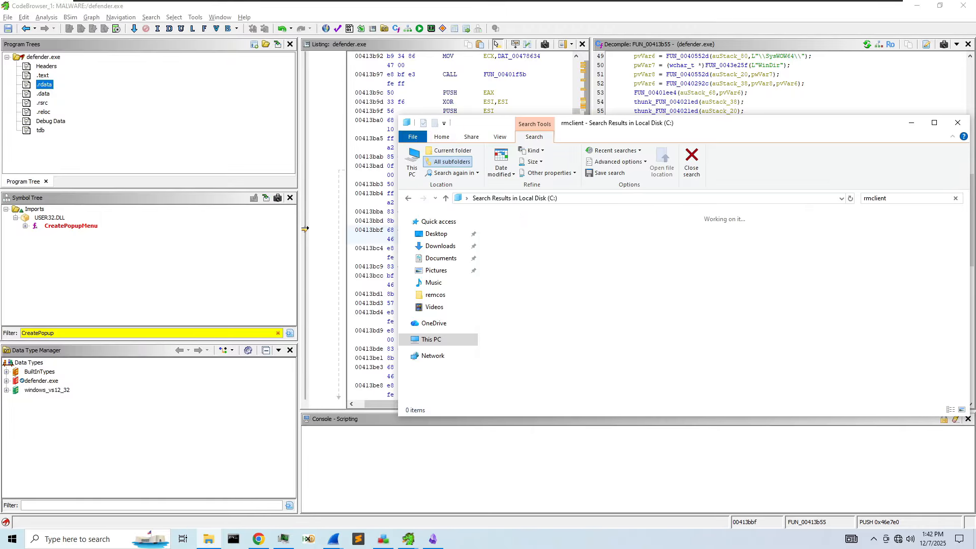
drag(661, 125, 487, 98)
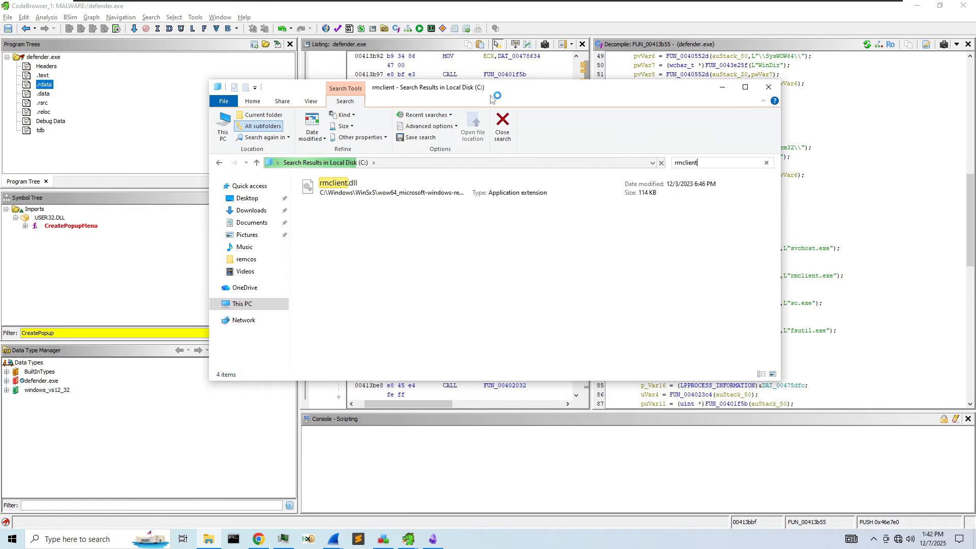
drag(431, 90, 303, 74)
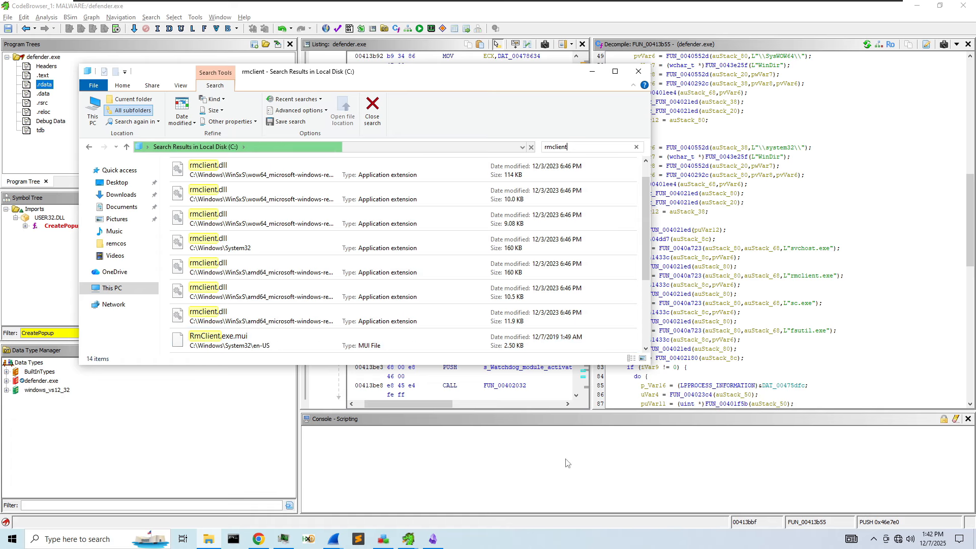
click(856, 314)
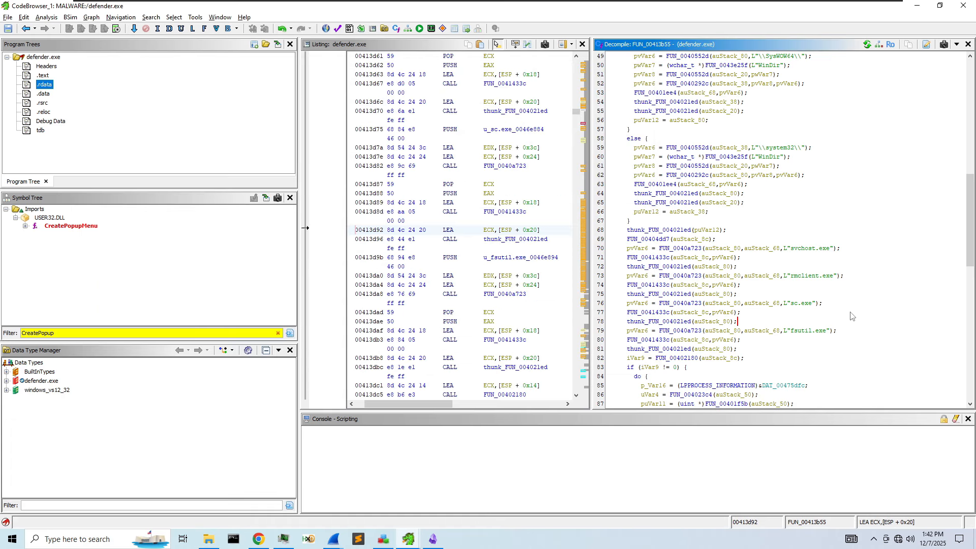
- Peek into FUN_0040a723 from line 70, then go back to FUN_00413b55
scroll(781, 308, down, 1)
double_click(699, 223)
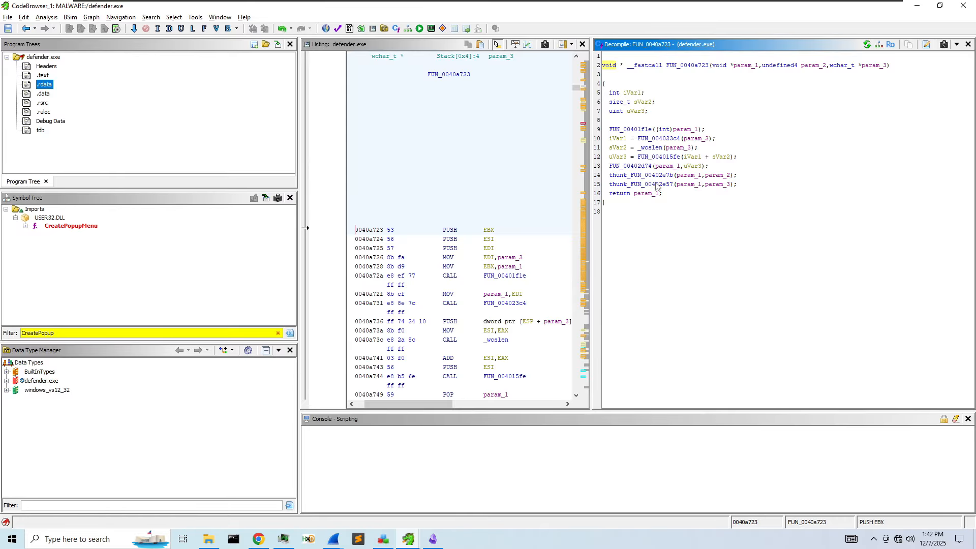
click(34, 29)
click(26, 29)
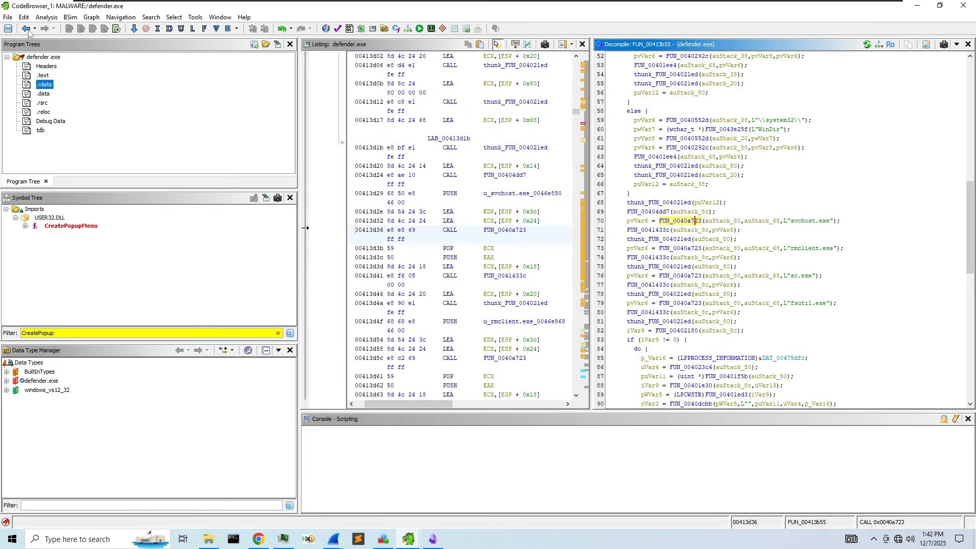
- Follow the CreateThread function FUN_004142ad, then open its called function FUN_004043d6
scroll(757, 218, down, 4)
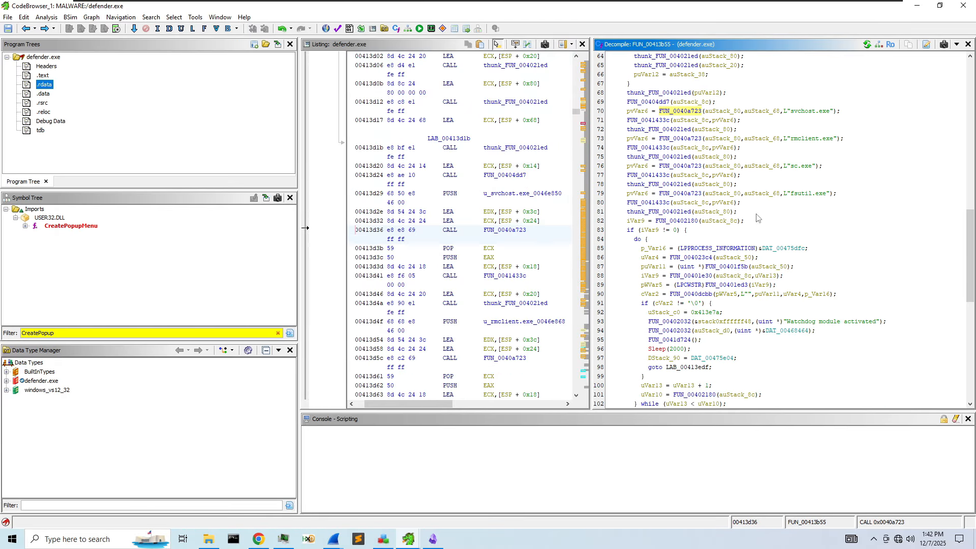
scroll(768, 288, down, 8)
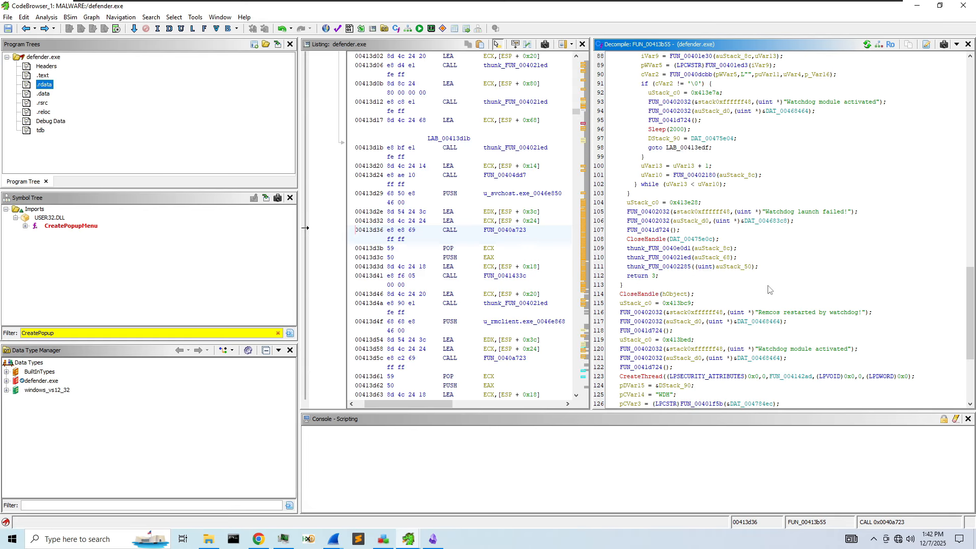
scroll(768, 288, down, 2)
double_click(774, 324)
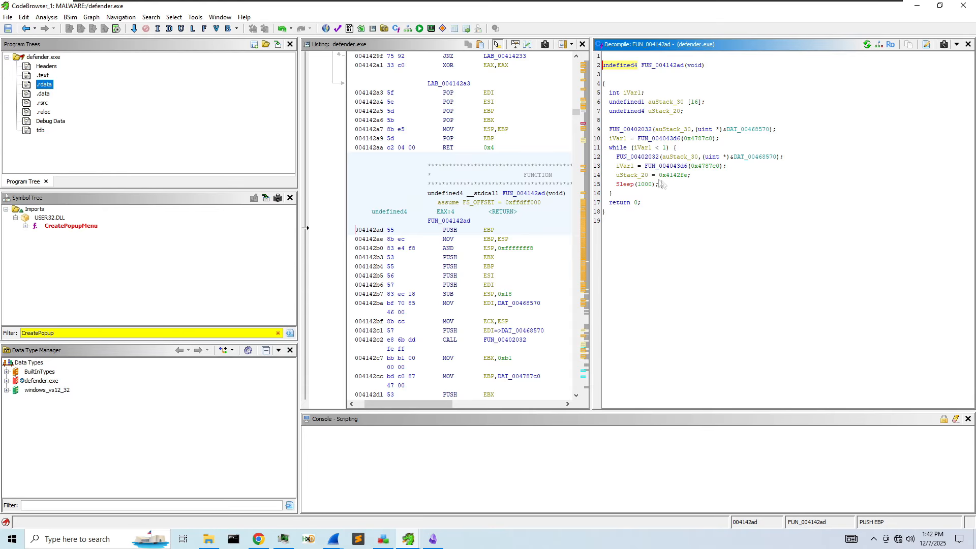
mouse_move(675, 179)
double_click(650, 139)
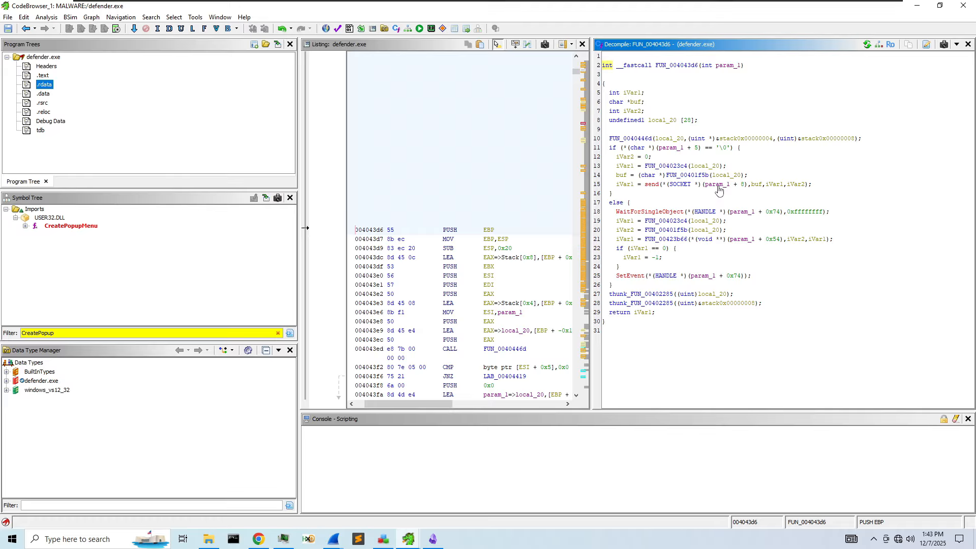
- Rename param_1, the send call's socket argument, to 'socket'
mouse_move(718, 189)
drag(666, 185, 717, 185)
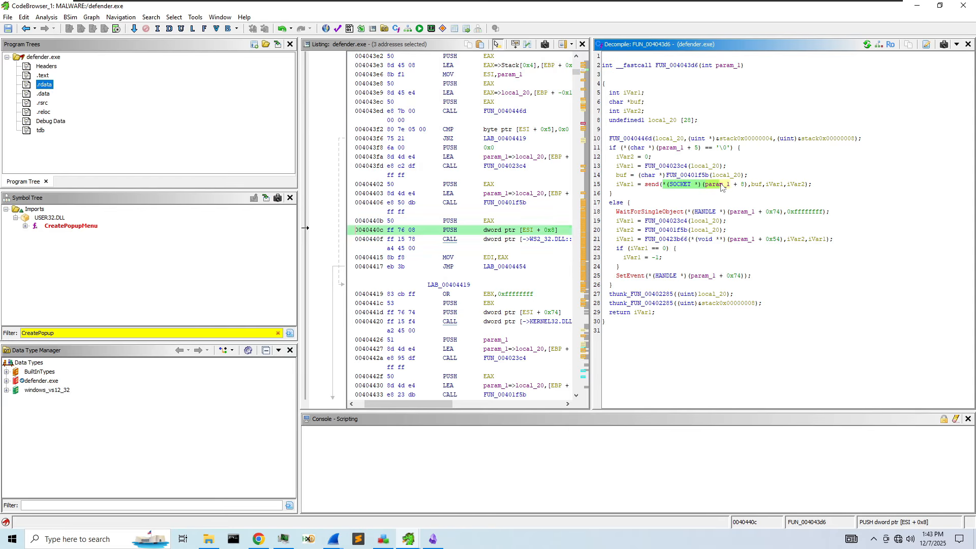
click(717, 186)
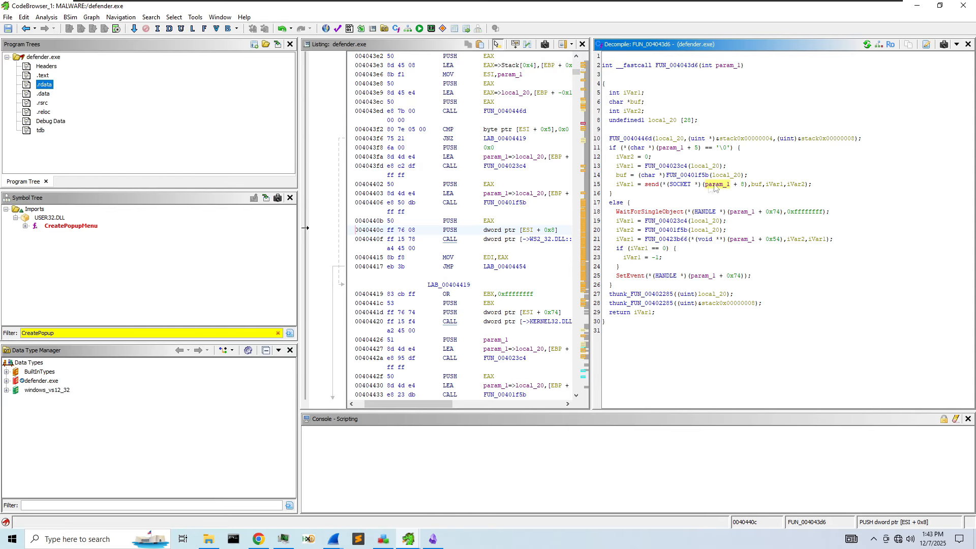
right_click(717, 186)
click(767, 212)
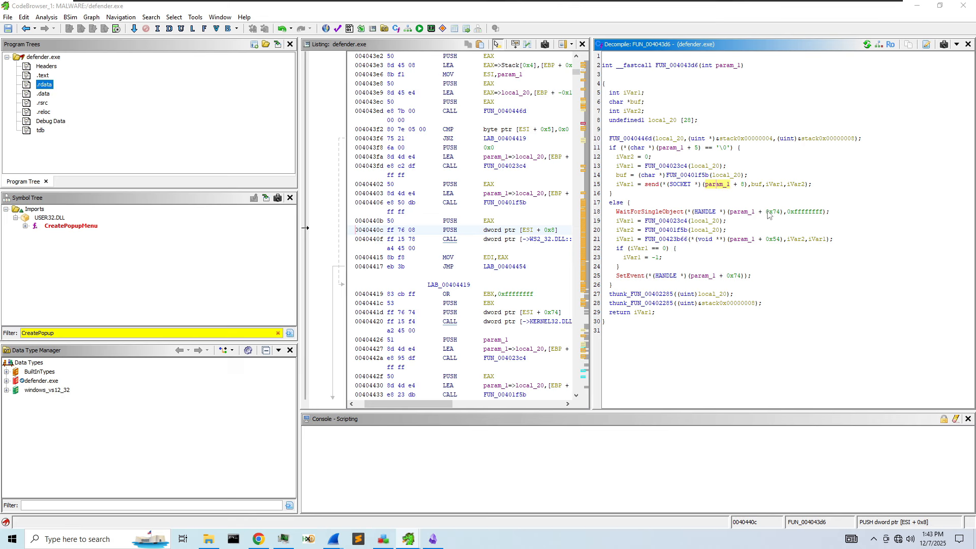
text(socket)
key(Return)
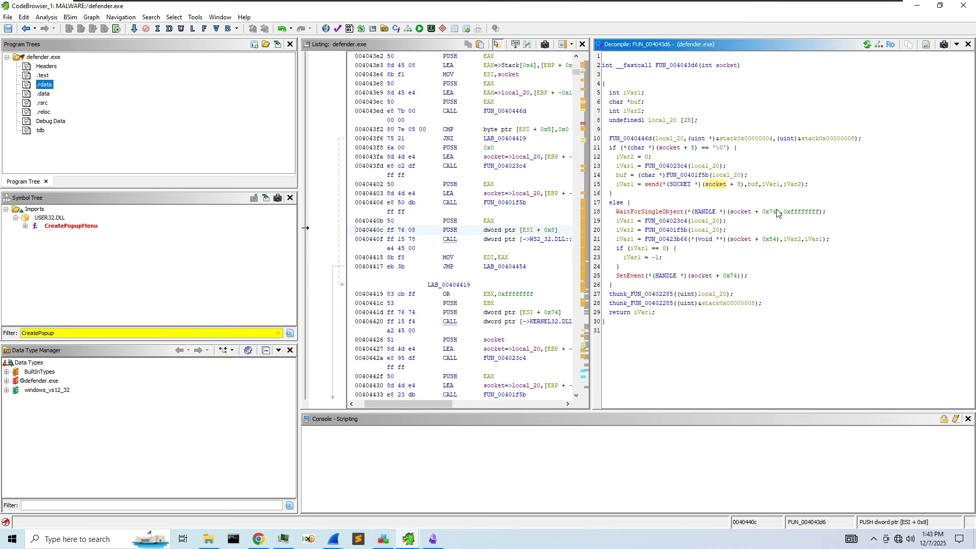
- Rename the send call's iVar1 to 'len' and its flags variable to 'Flags'
drag(739, 186, 664, 186)
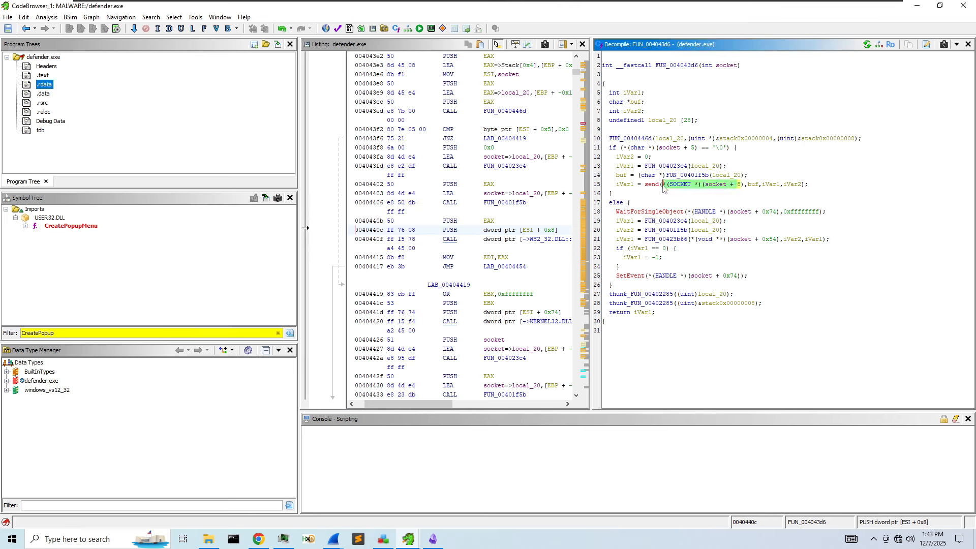
click(746, 186)
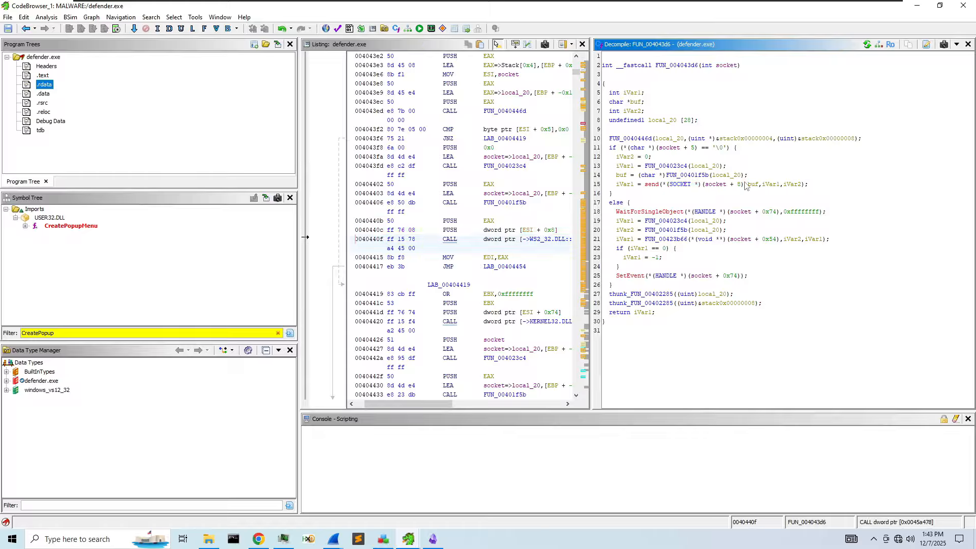
right_click(772, 185)
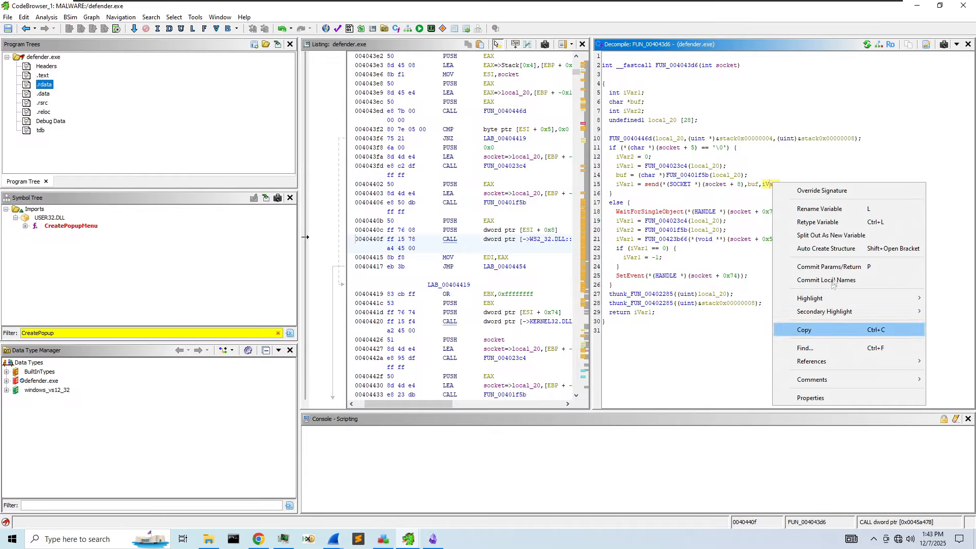
click(832, 213)
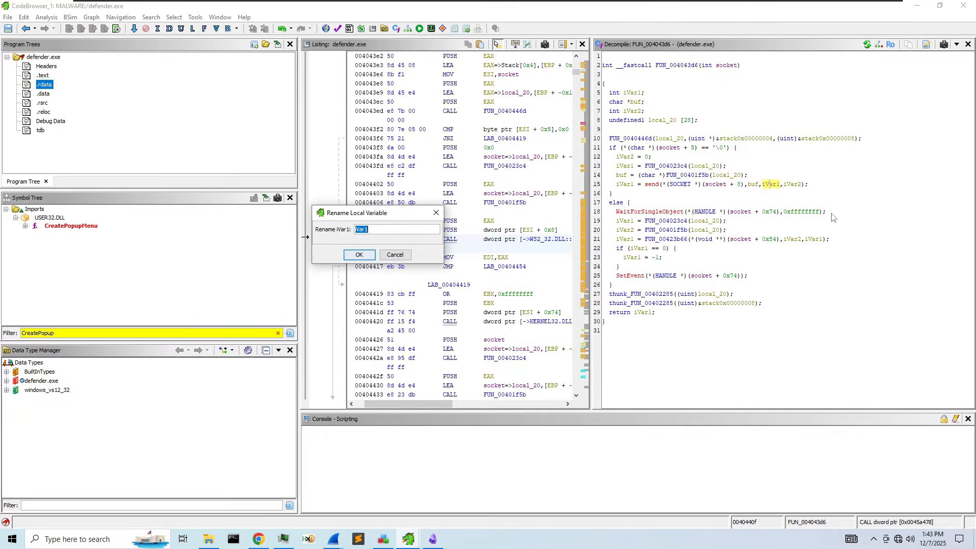
text(len)
key(Return)
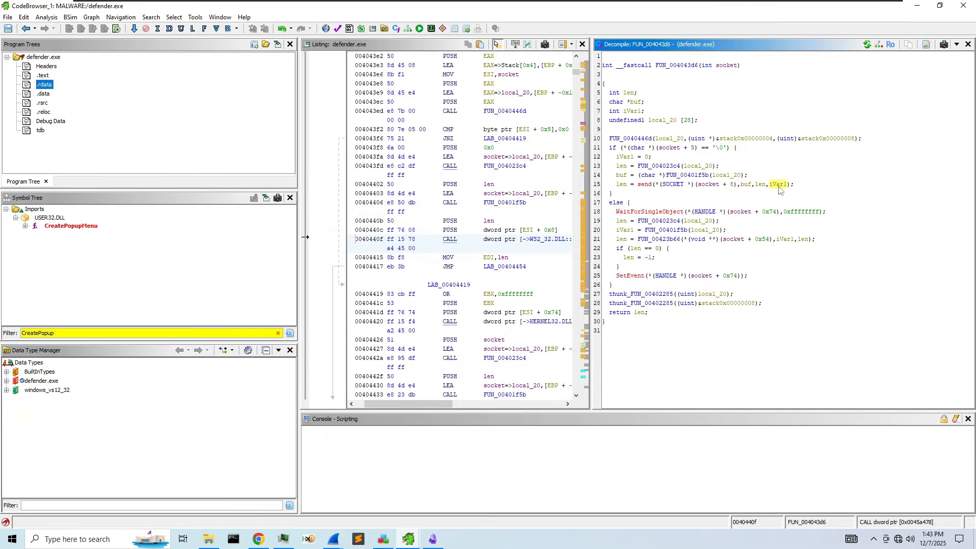
right_click(778, 187)
click(829, 213)
text(Fla)
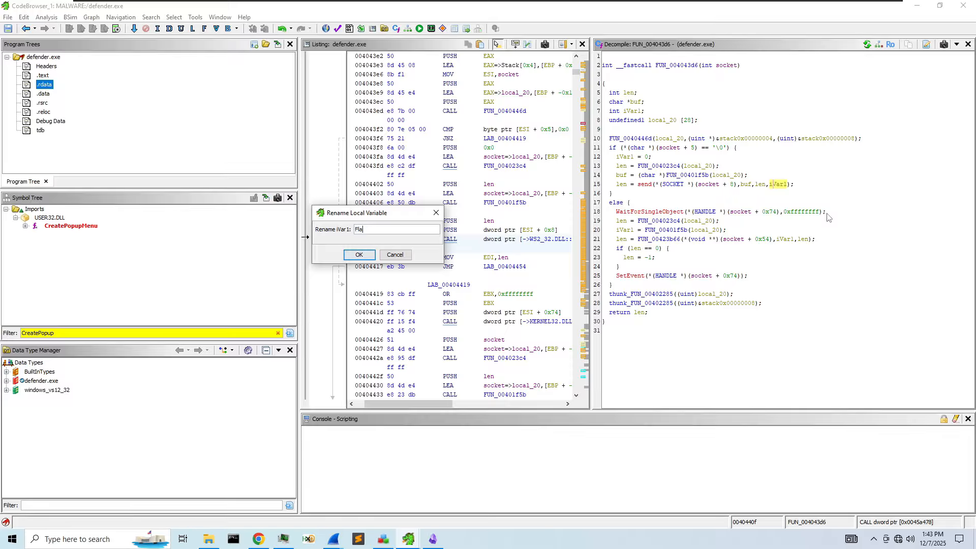
text(gs)
key(Return)
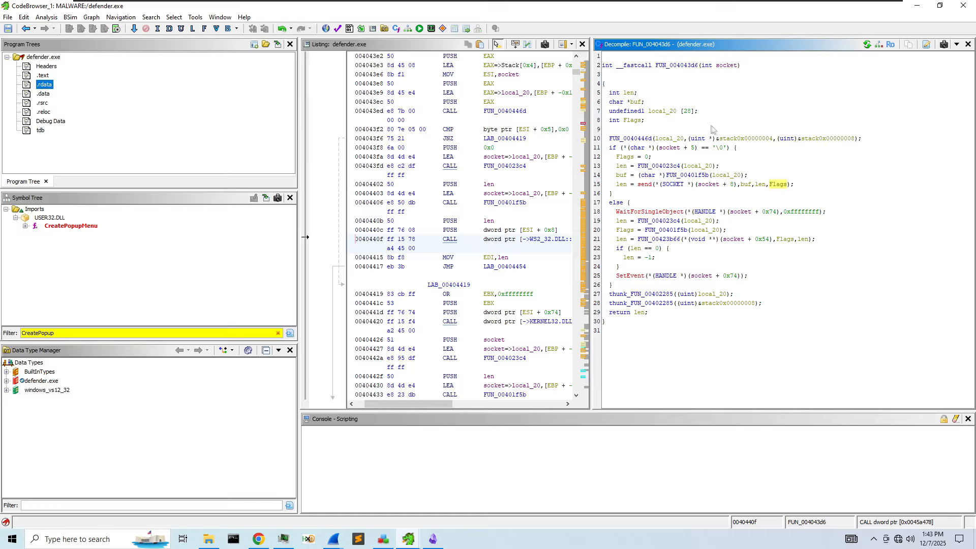
- Rename function FUN_004043d6 to 'DoSocket' and navigate back to its caller
click(688, 65)
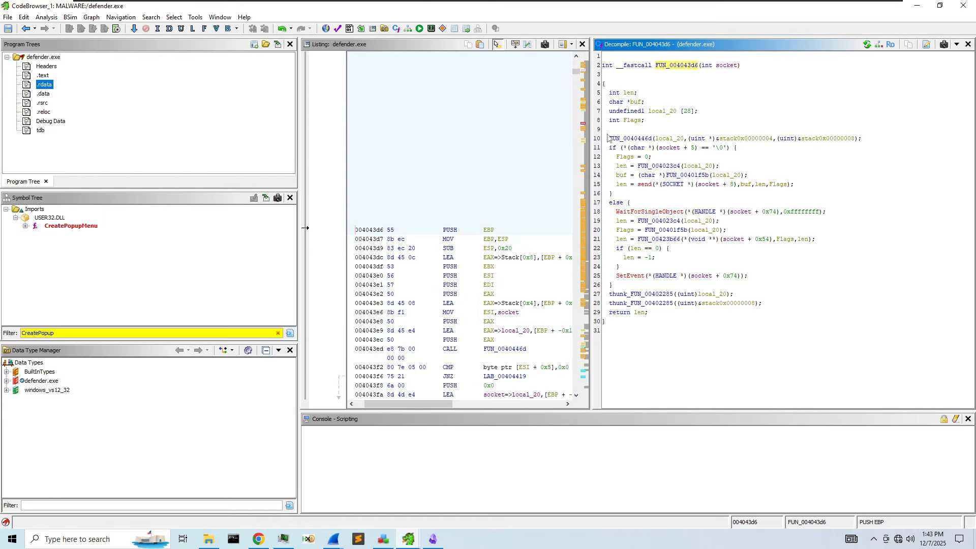
drag(595, 139, 788, 139)
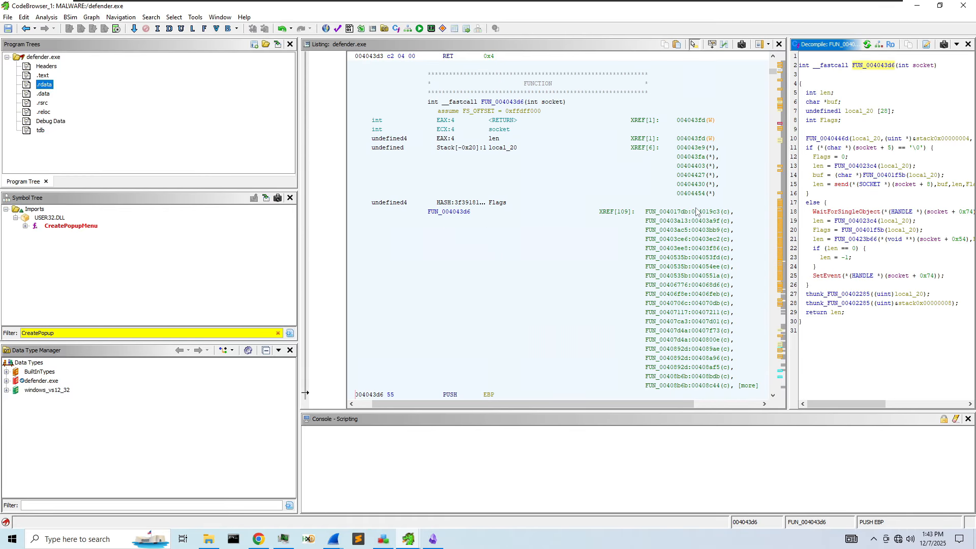
mouse_move(697, 215)
right_click(872, 66)
click(895, 127)
right_click(883, 70)
click(921, 92)
text(Do)
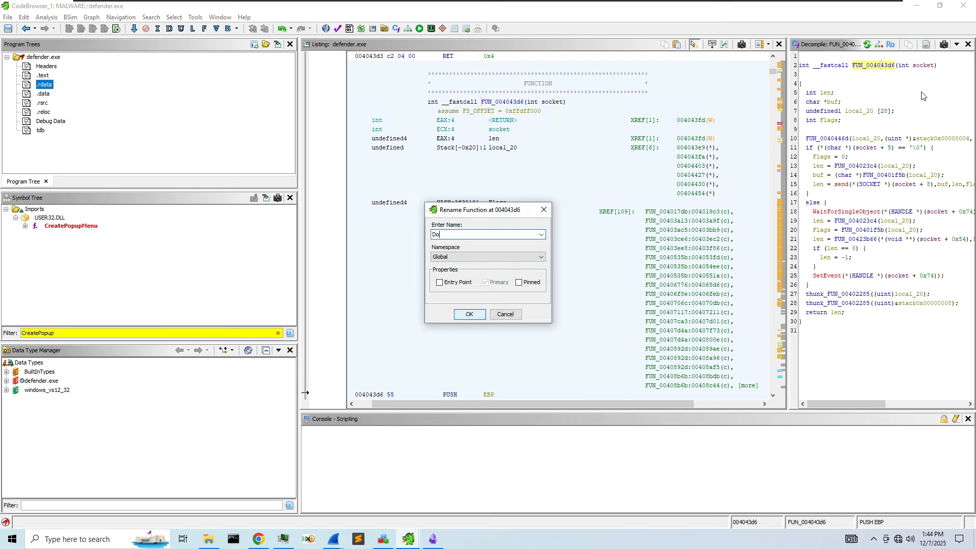
text(Socket)
key(Return)
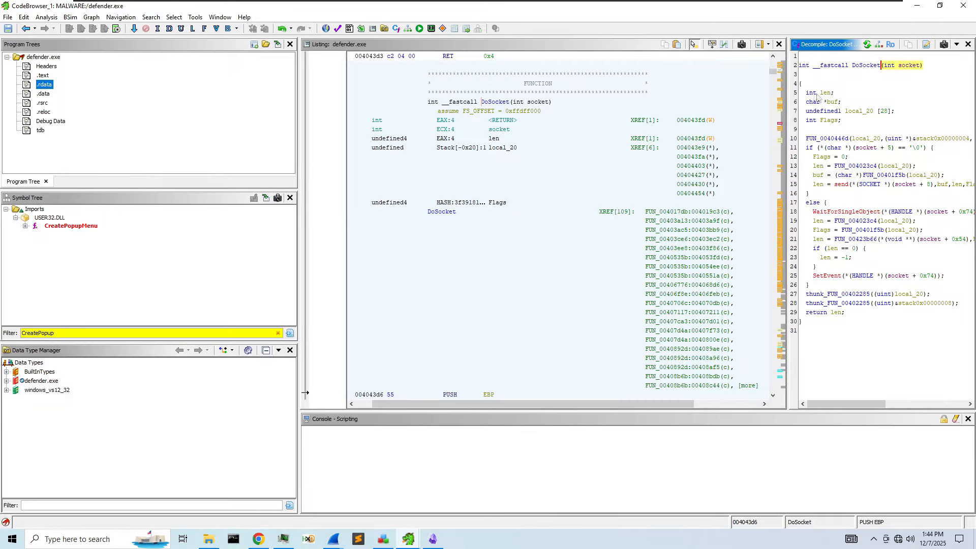
drag(787, 85, 689, 84)
click(27, 29)
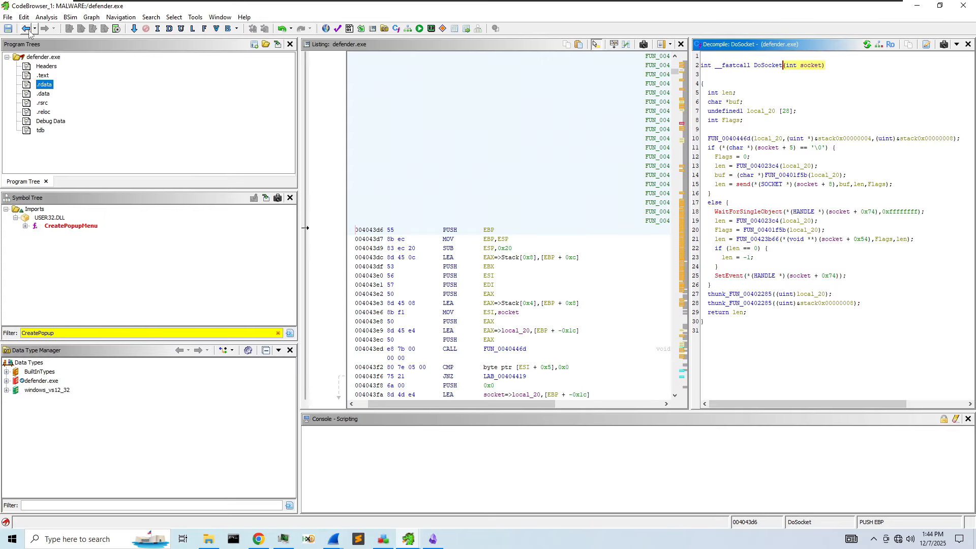
click(29, 32)
- Return to FUN_004142ad and check alternate representations of the constant 0x4787c0
click(27, 29)
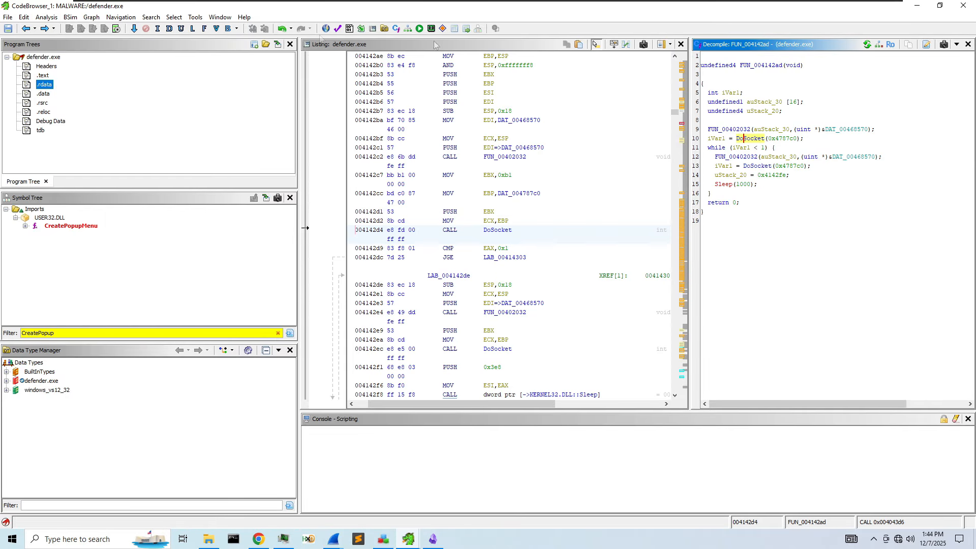
right_click(779, 137)
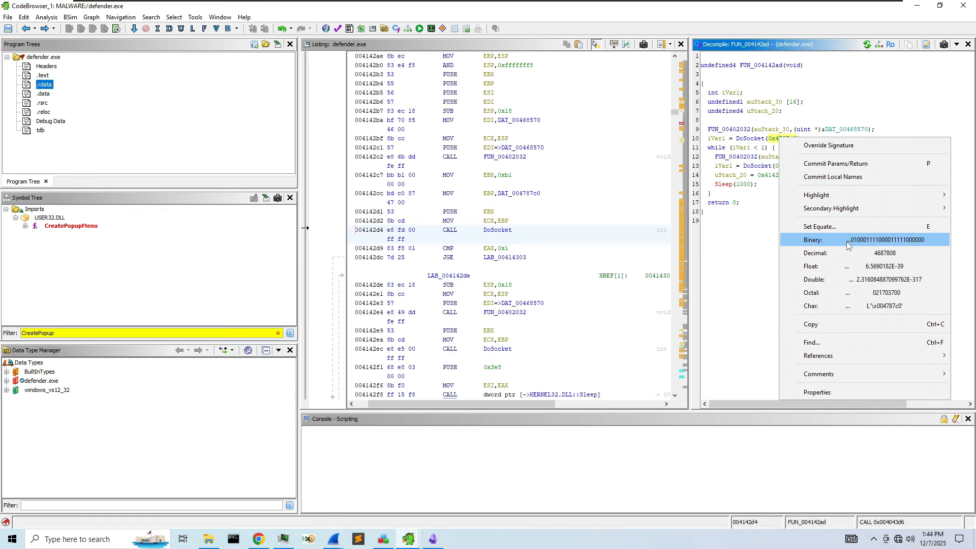
click(792, 137)
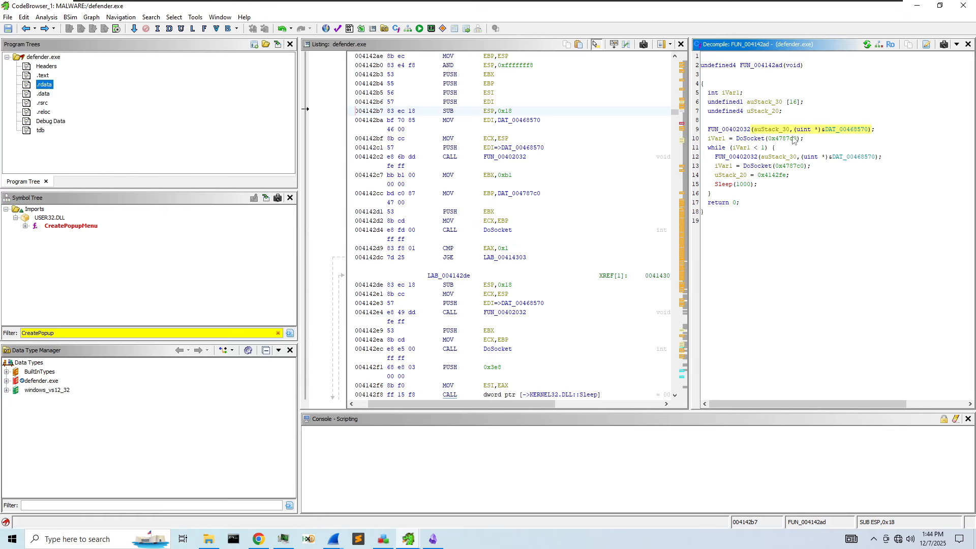
mouse_move(794, 141)
mouse_move(757, 143)
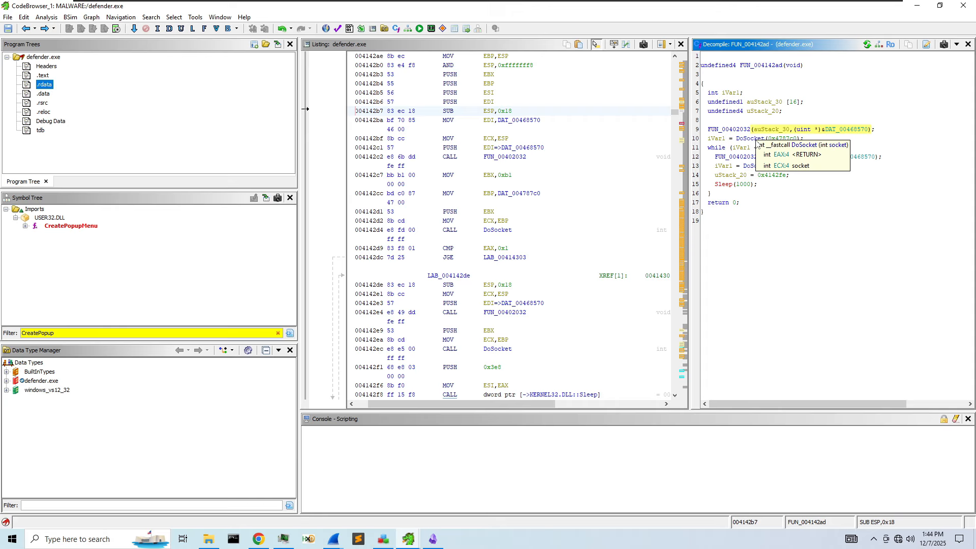
- Open DoSocket and start retyping its socket parameter, then cancel the change
click(766, 140)
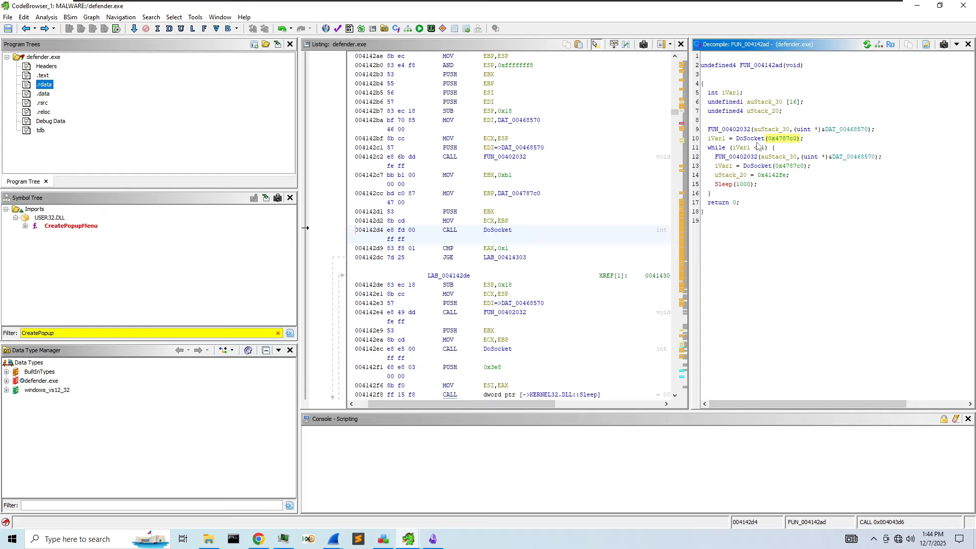
double_click(762, 142)
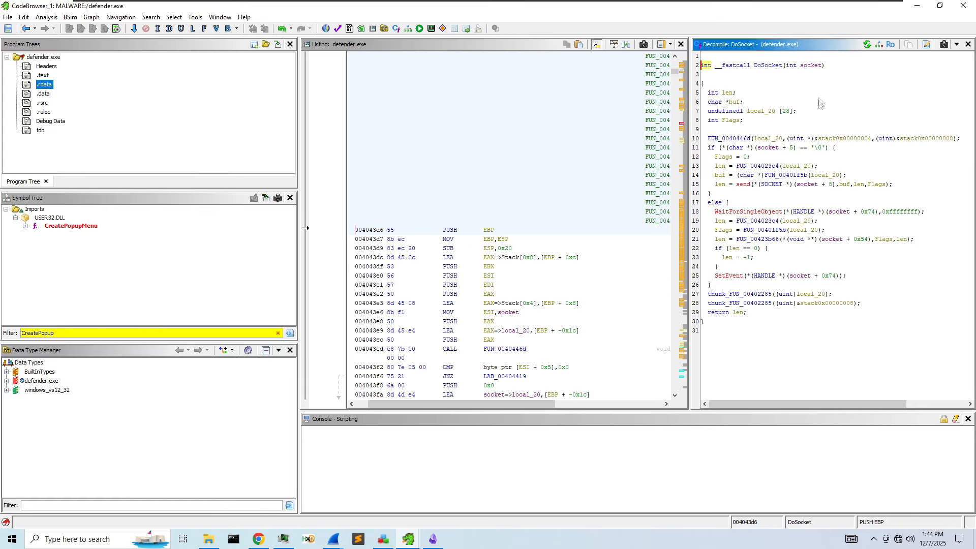
right_click(808, 66)
click(805, 184)
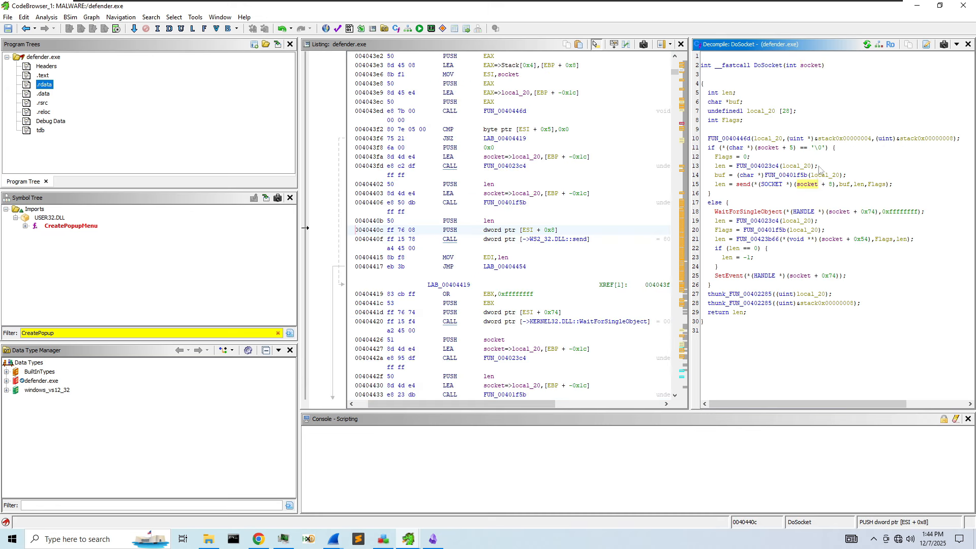
right_click(813, 67)
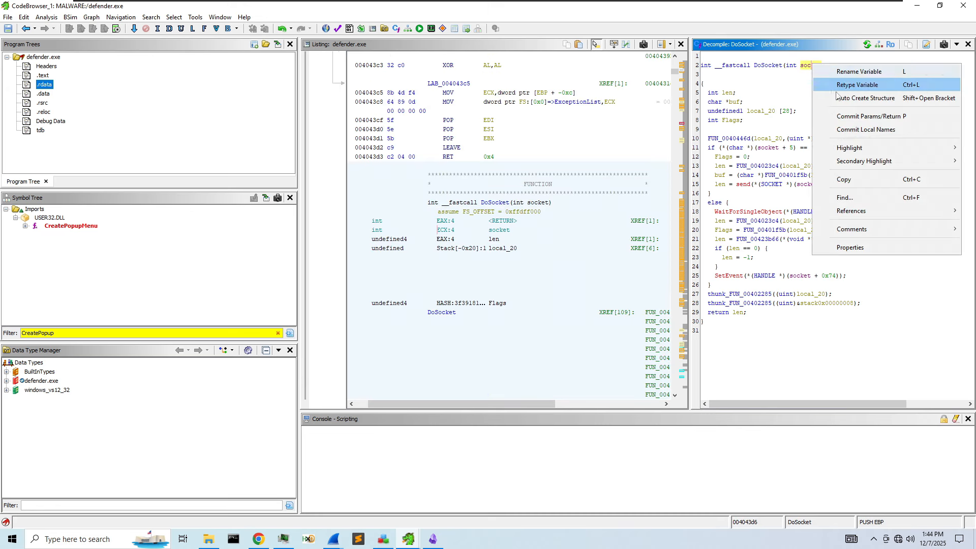
click(884, 85)
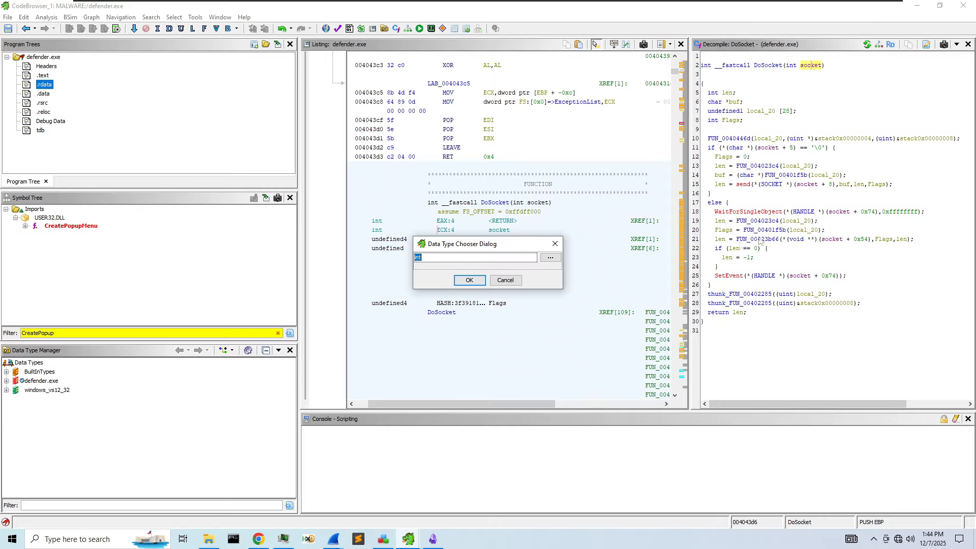
click(555, 243)
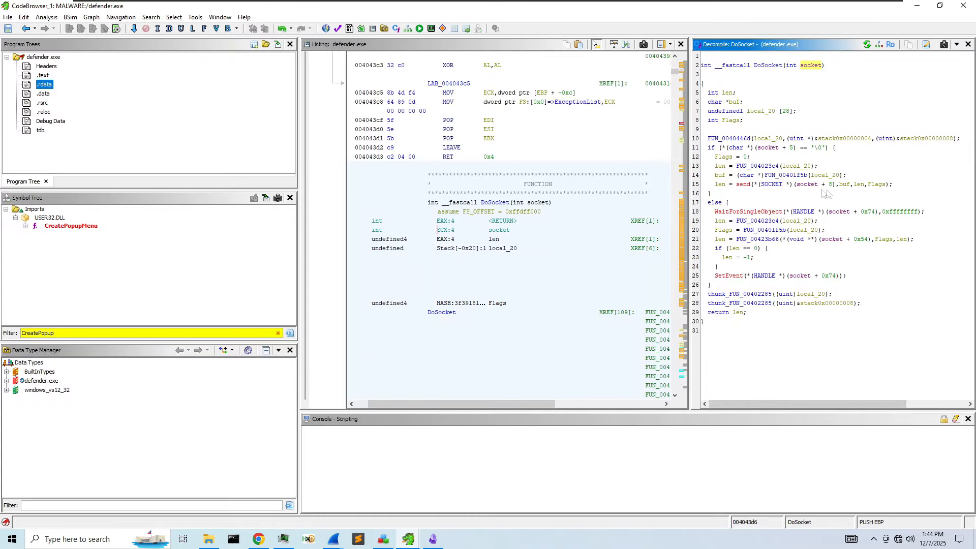
- Navigate back to the CreateThread call launching FUN_004142ad, then close the CodeBrowser
click(25, 29)
click(26, 29)
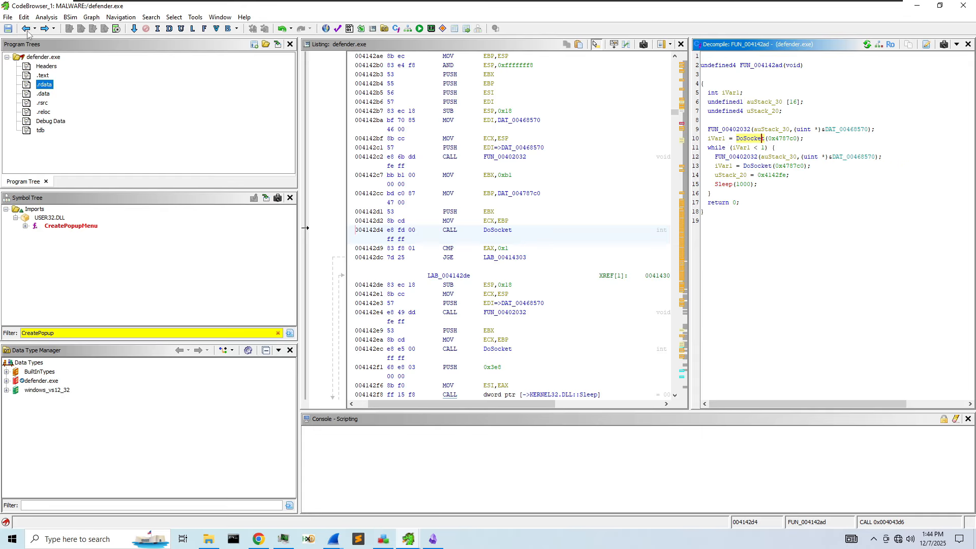
click(28, 32)
click(29, 32)
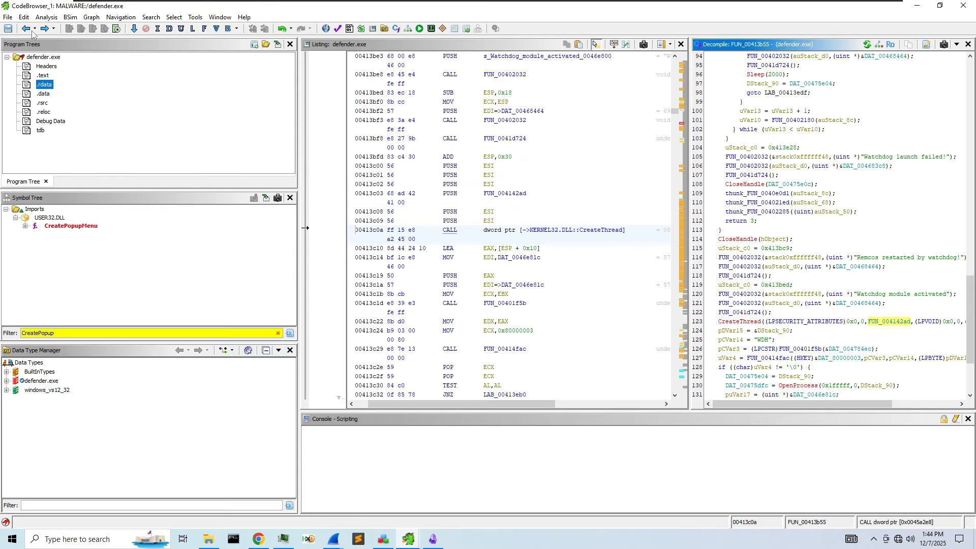
click(524, 221)
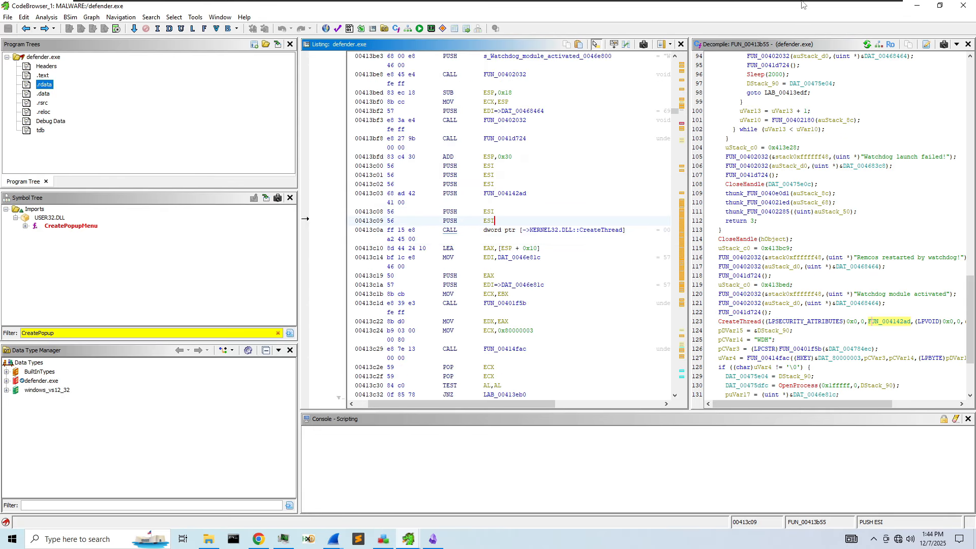
click(964, 5)
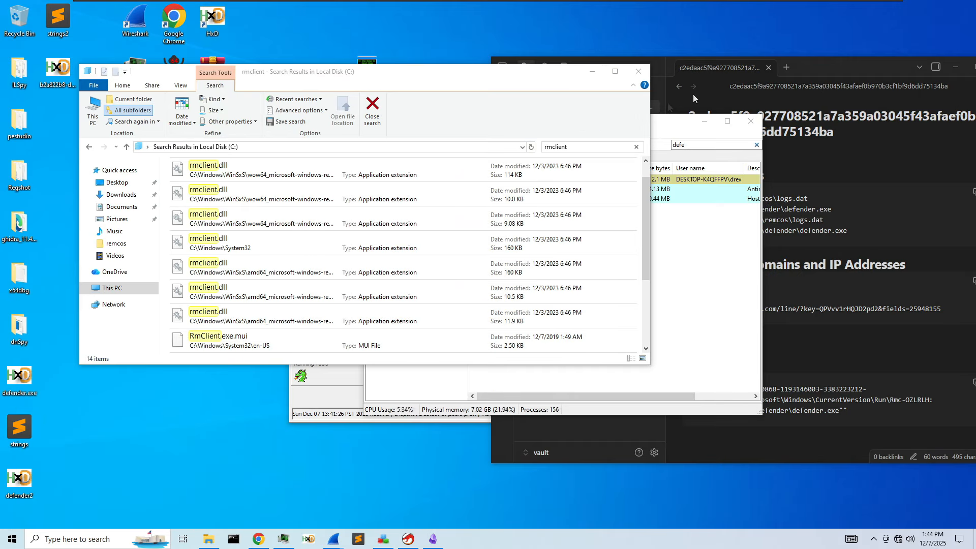
- Close the rmclient search results and bring the Ethernet0 Wireshark capture forward
click(639, 71)
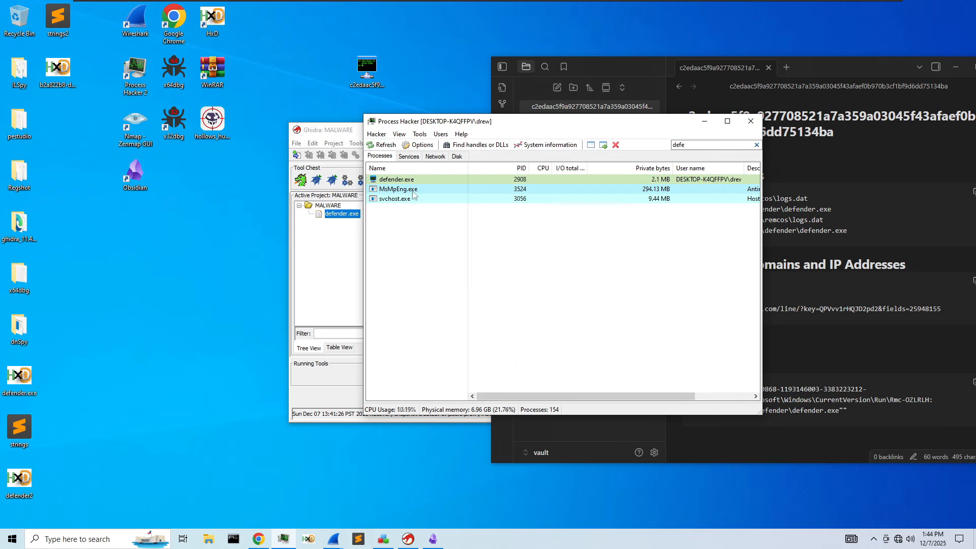
click(279, 483)
scroll(504, 260, up, 1)
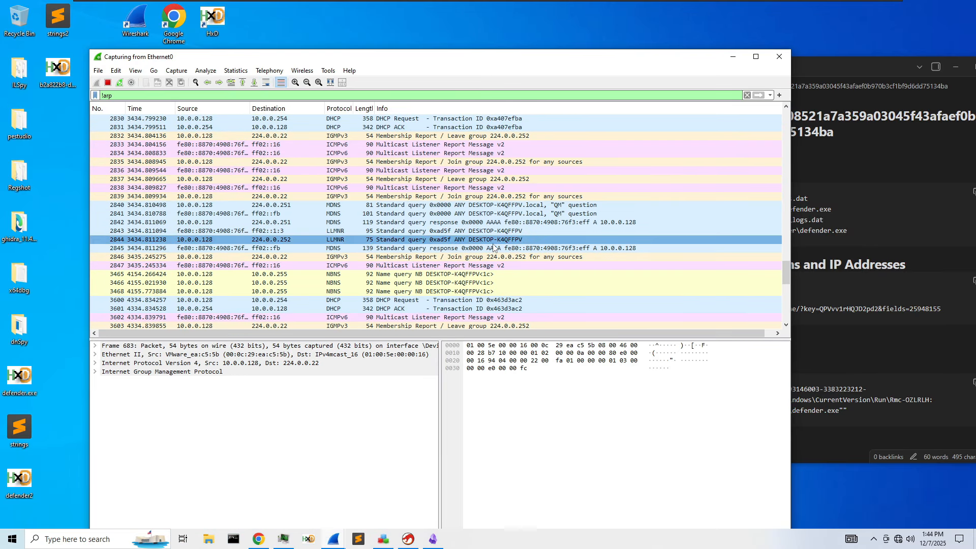
scroll(493, 248, down, 1)
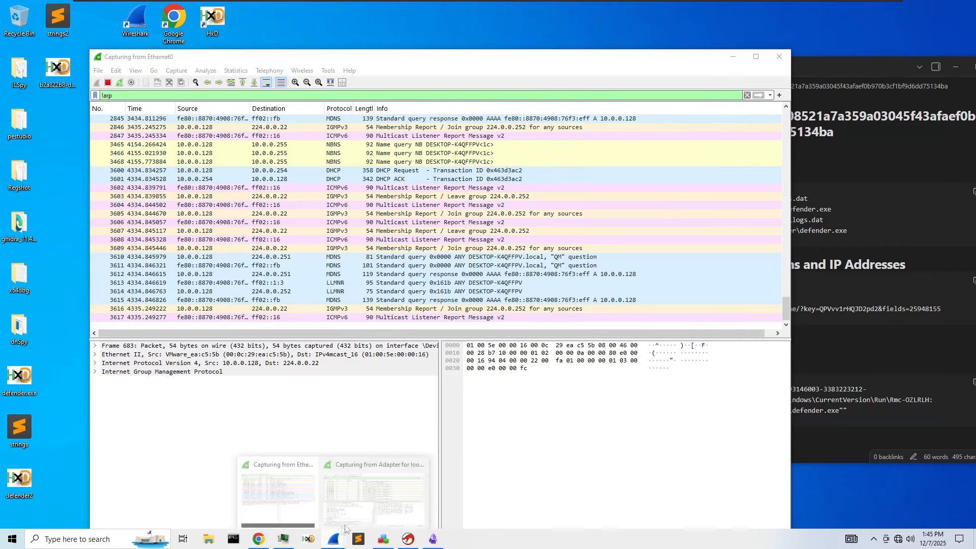
- Switch to the !icmp-filtered loopback capture showing SMB2 tree connects to localhost IPC$ and C$
mouse_move(334, 539)
click(381, 471)
scroll(424, 252, down, 5)
scroll(424, 252, up, 5)
scroll(455, 246, down, 5)
scroll(456, 246, down, 15)
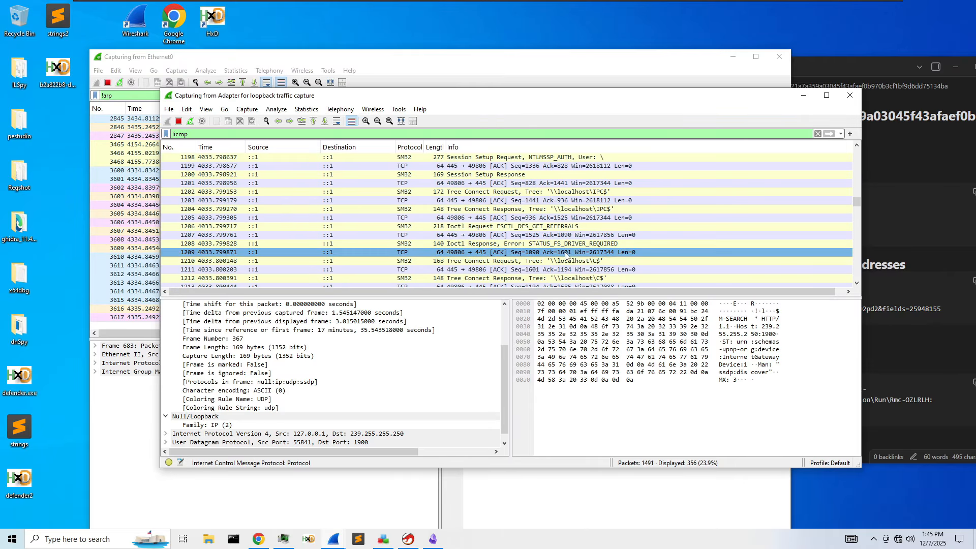
- Inspect SMB2 packets 1210, 1224, 1236, the 1238 Create Request and the 1242 GetInfo request
click(595, 262)
scroll(623, 273, down, 5)
click(643, 254)
scroll(642, 253, down, 4)
click(640, 252)
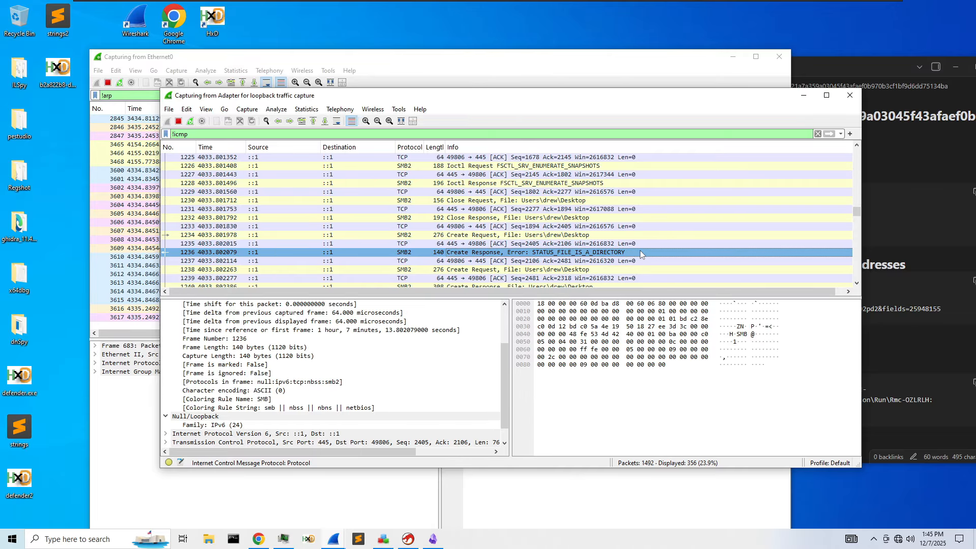
click(630, 269)
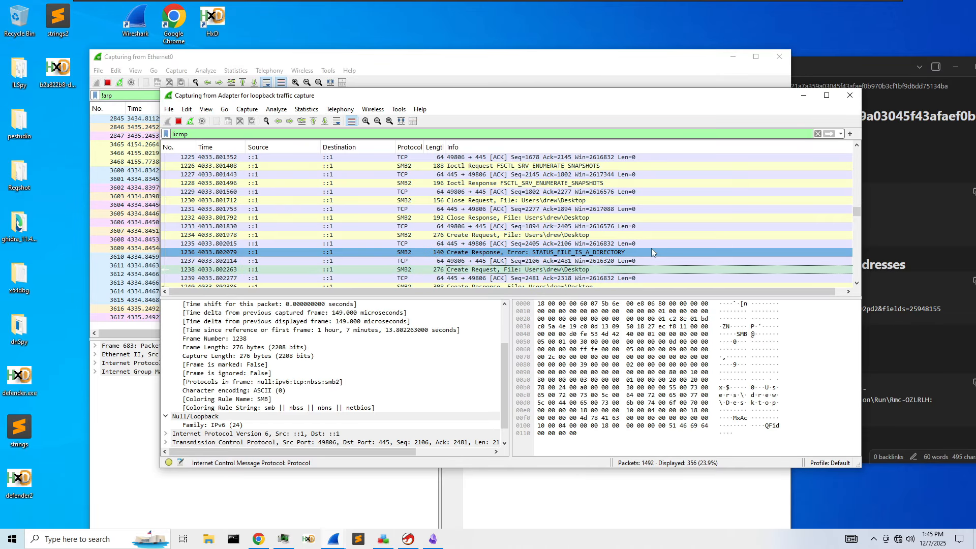
scroll(656, 250, down, 2)
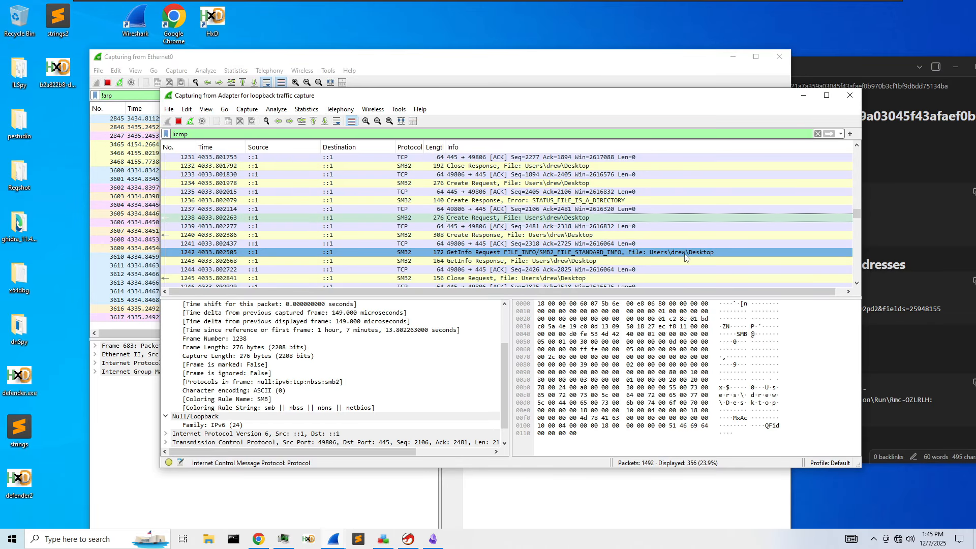
click(685, 254)
- Inspect packet 1407, the Close Response in 1364 and the error response in 1353
scroll(659, 225, down, 3)
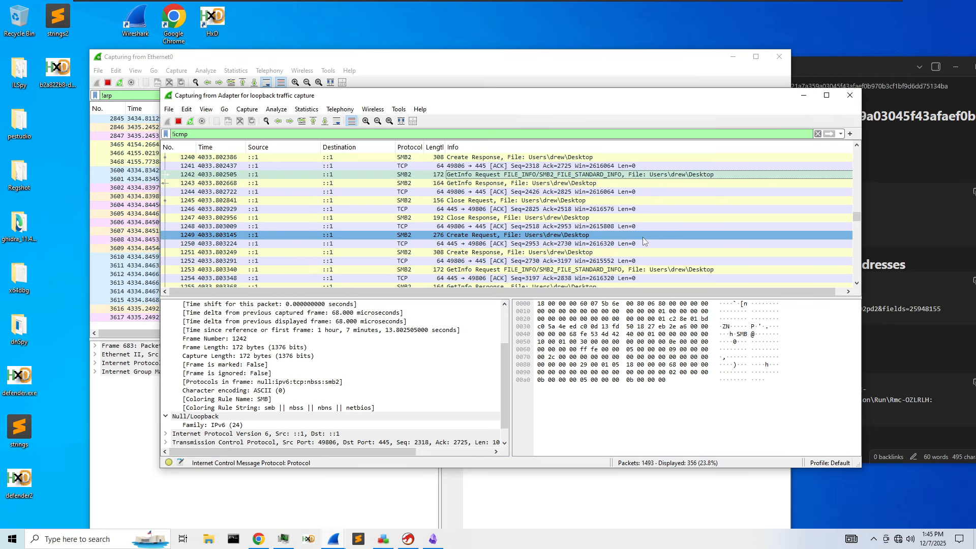
scroll(642, 237, down, 6)
scroll(642, 237, down, 5)
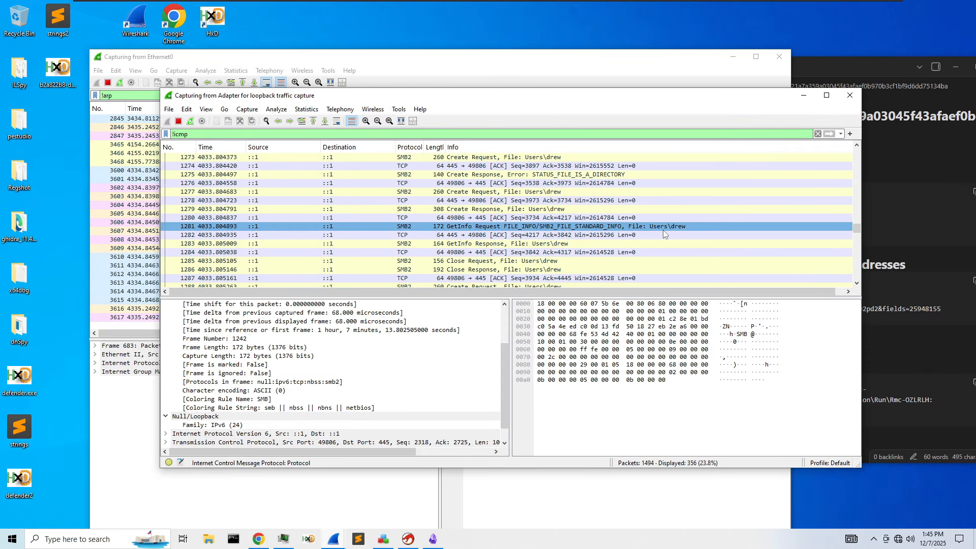
scroll(663, 229, down, 5)
scroll(663, 233, down, 10)
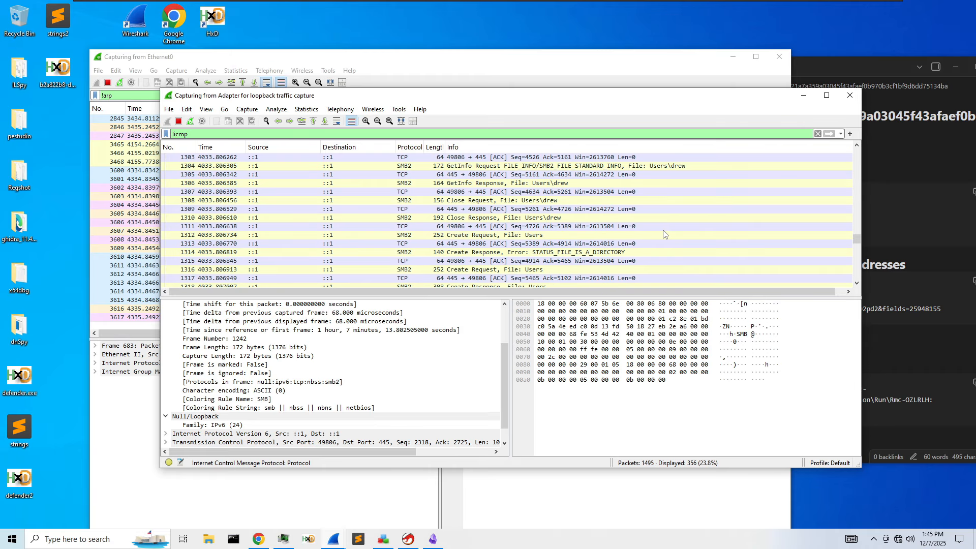
scroll(663, 229, down, 6)
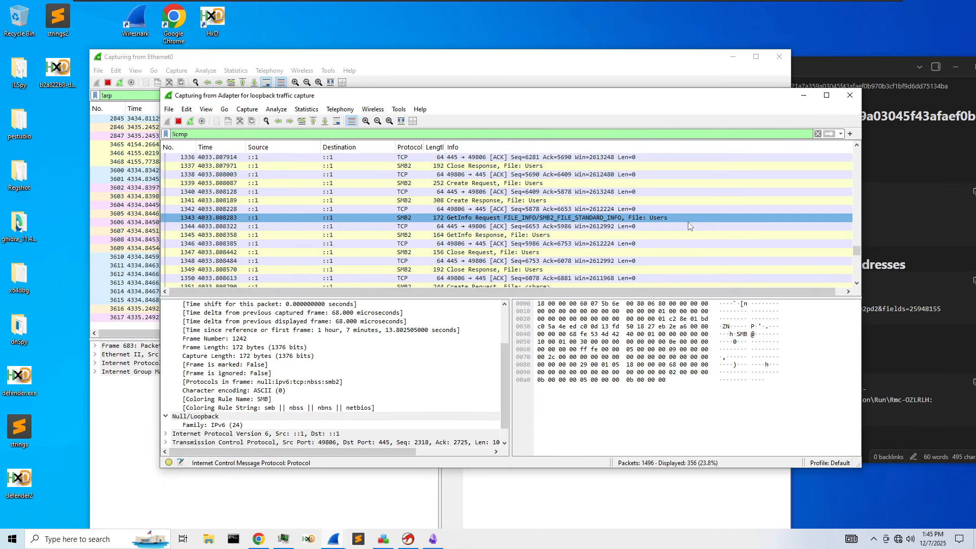
scroll(689, 226, down, 17)
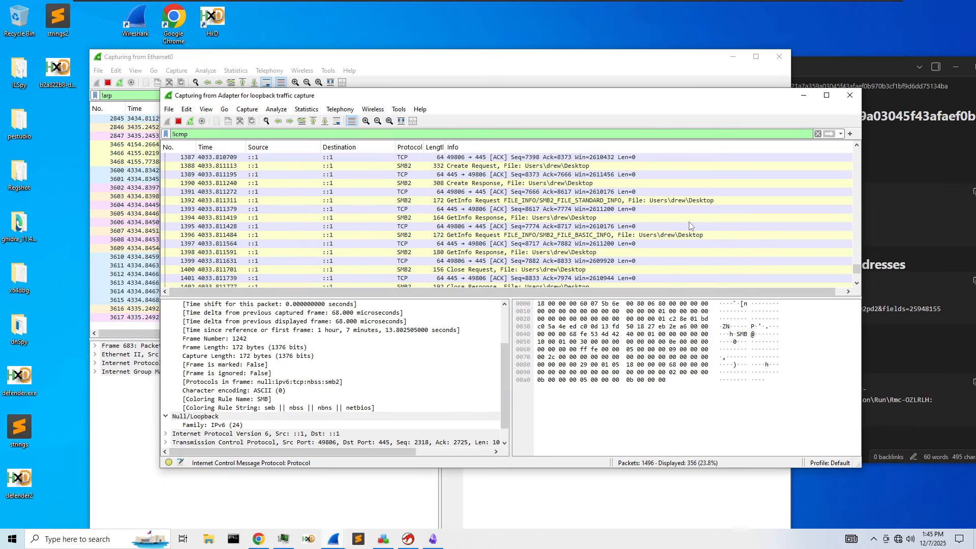
scroll(688, 225, down, 5)
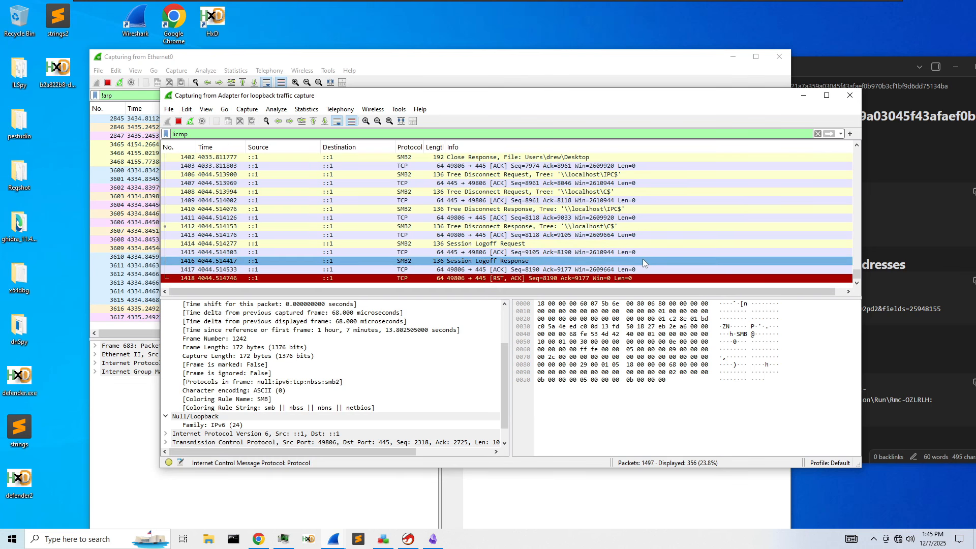
scroll(610, 249, up, 2)
click(545, 234)
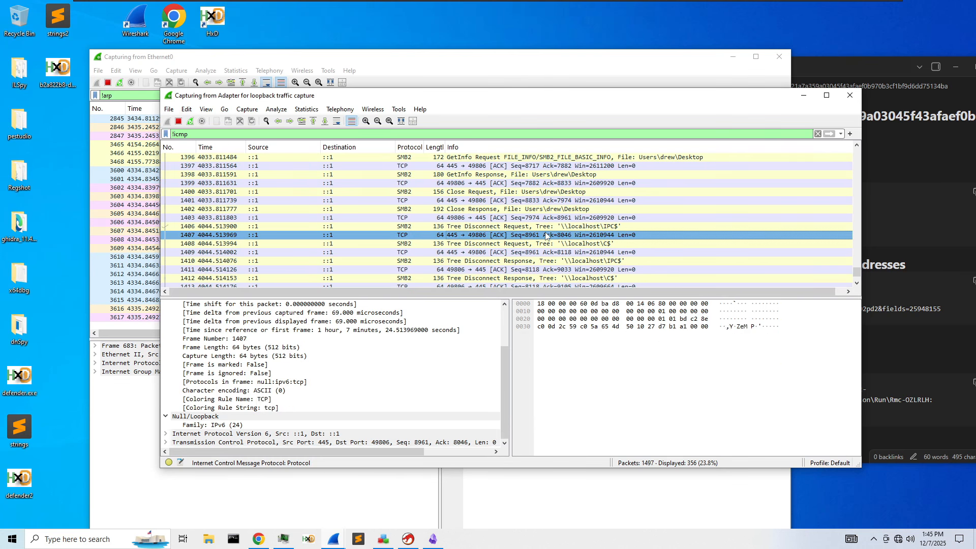
scroll(338, 318, up, 1)
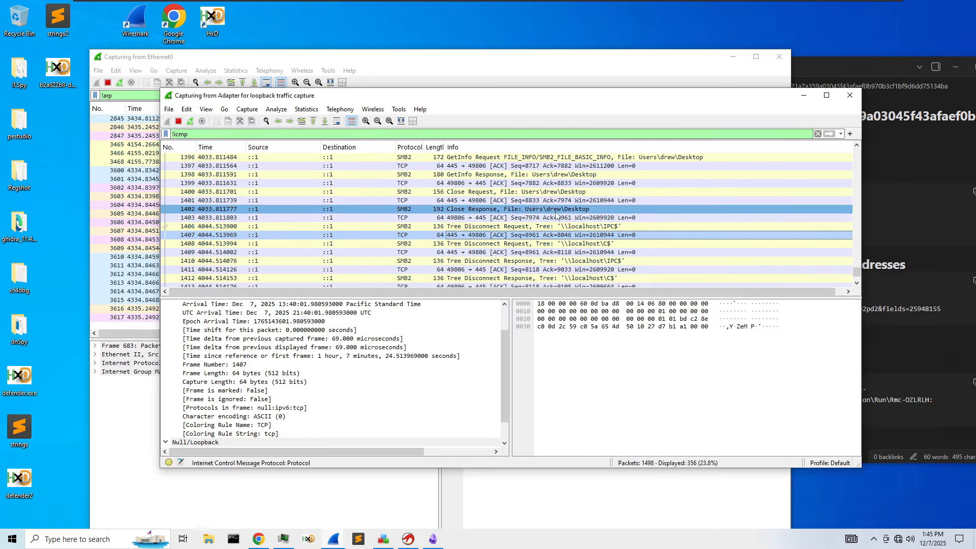
scroll(557, 214, up, 1)
scroll(557, 213, up, 12)
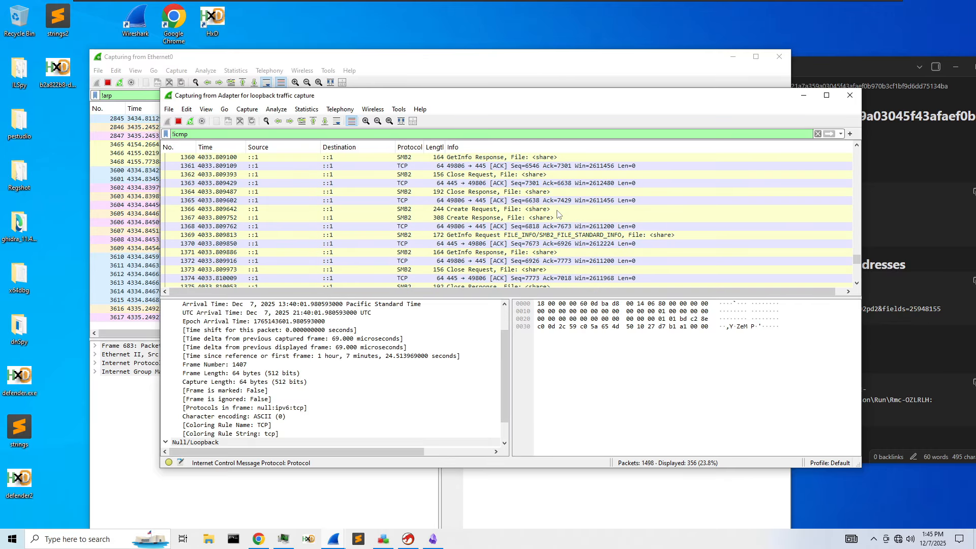
click(554, 217)
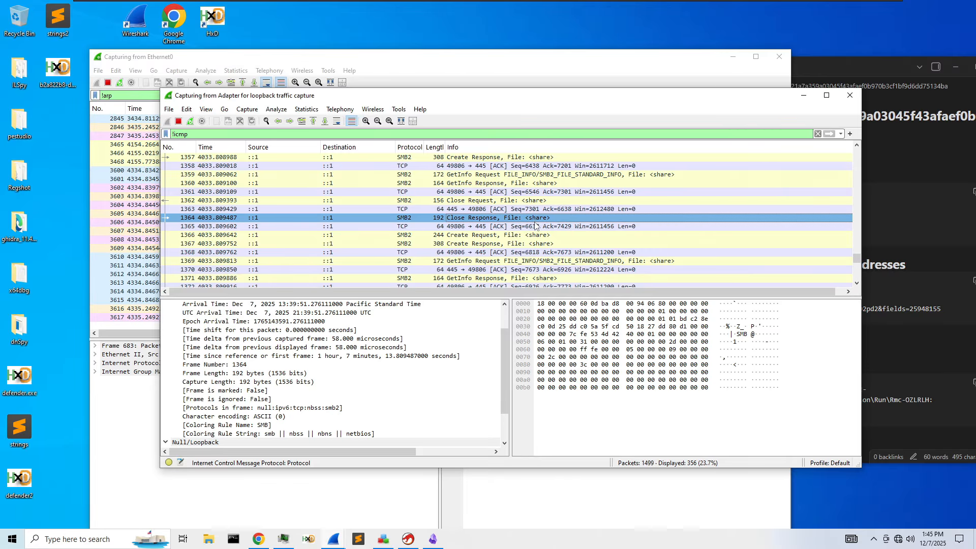
scroll(535, 226, up, 1)
scroll(600, 202, up, 2)
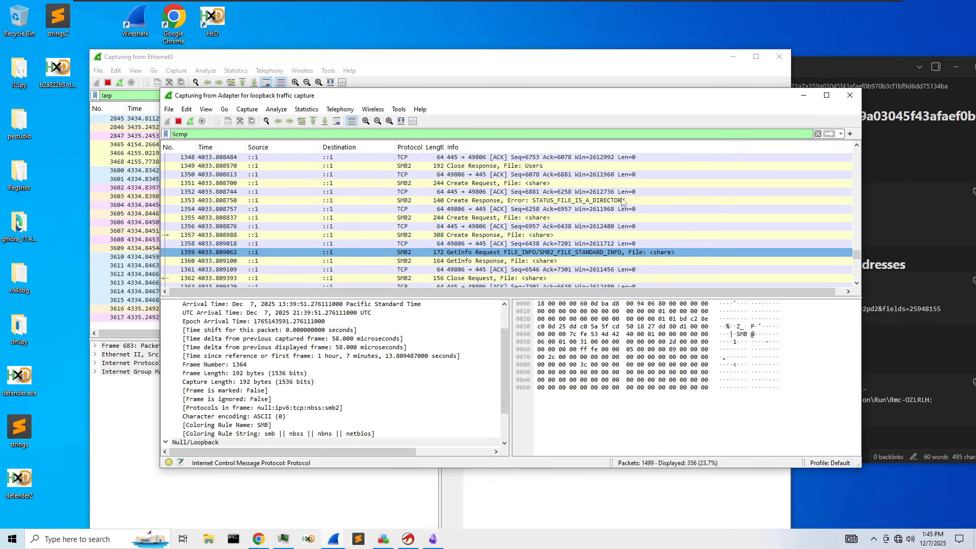
click(576, 202)
- Follow the TCP conversation of packet 1304
scroll(569, 202, up, 12)
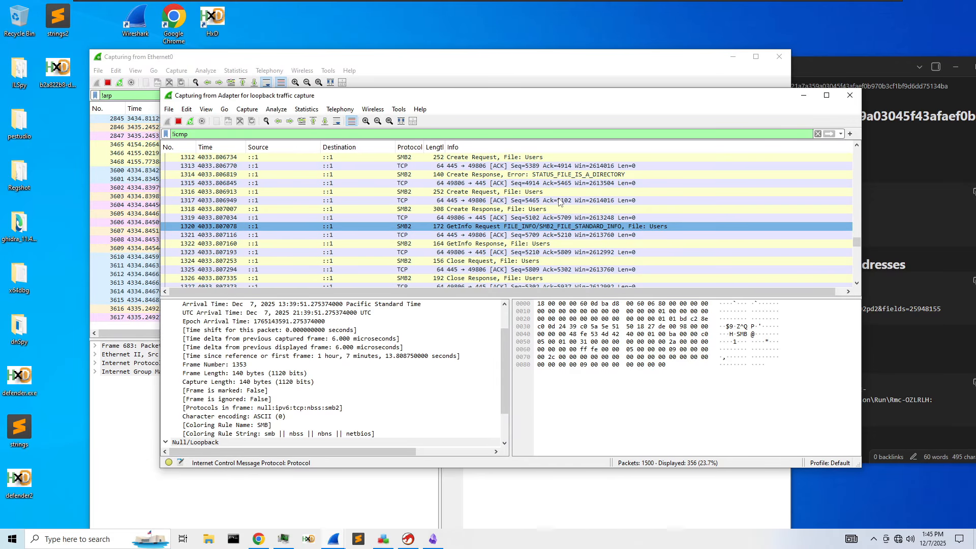
scroll(559, 203, up, 3)
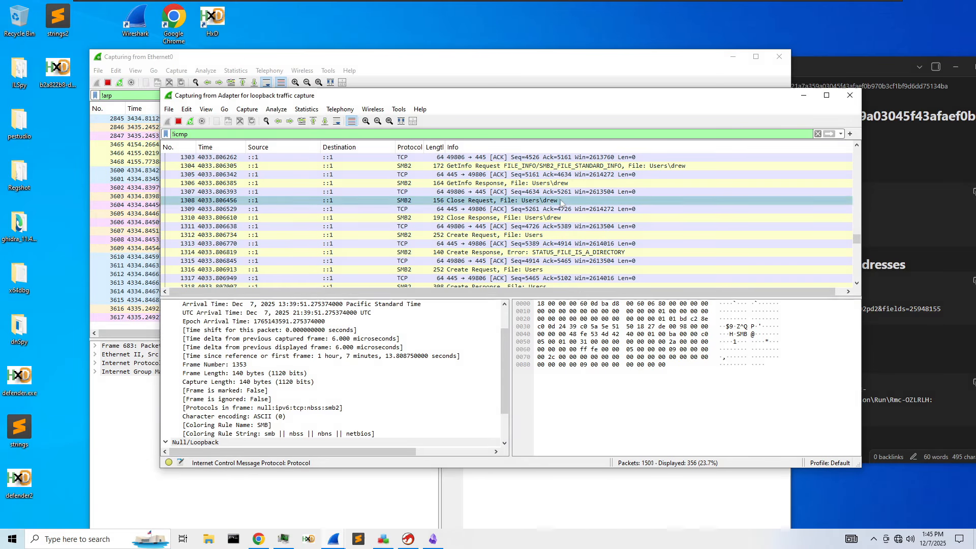
right_click(596, 171)
mouse_move(631, 304)
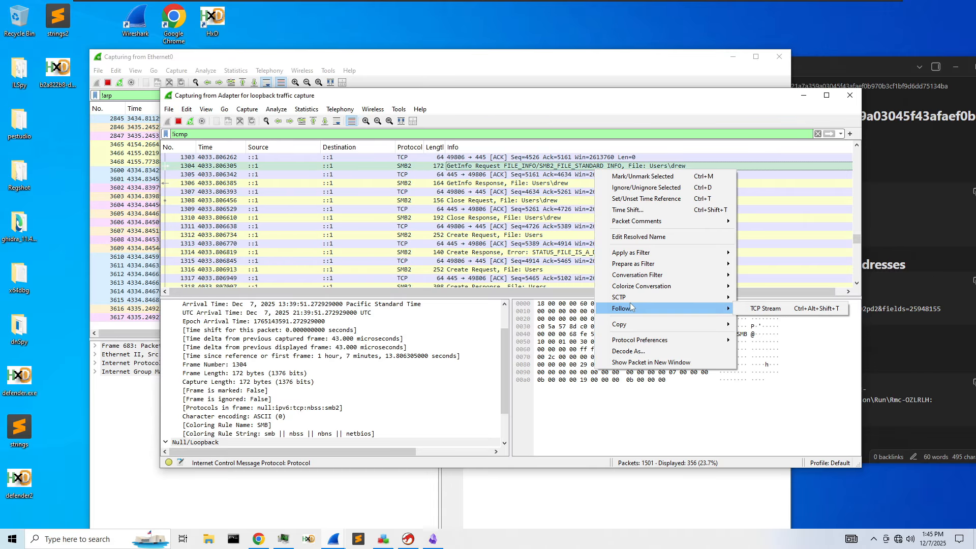
click(764, 308)
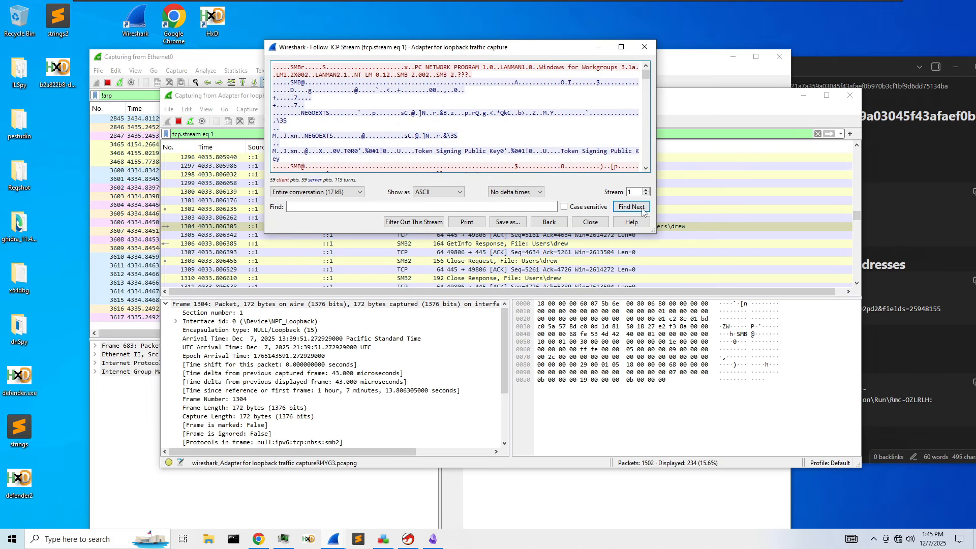
- Read TCP stream 1 in an enlarged Follow window, close it, and minimize both Wireshark captures
drag(654, 231, 860, 424)
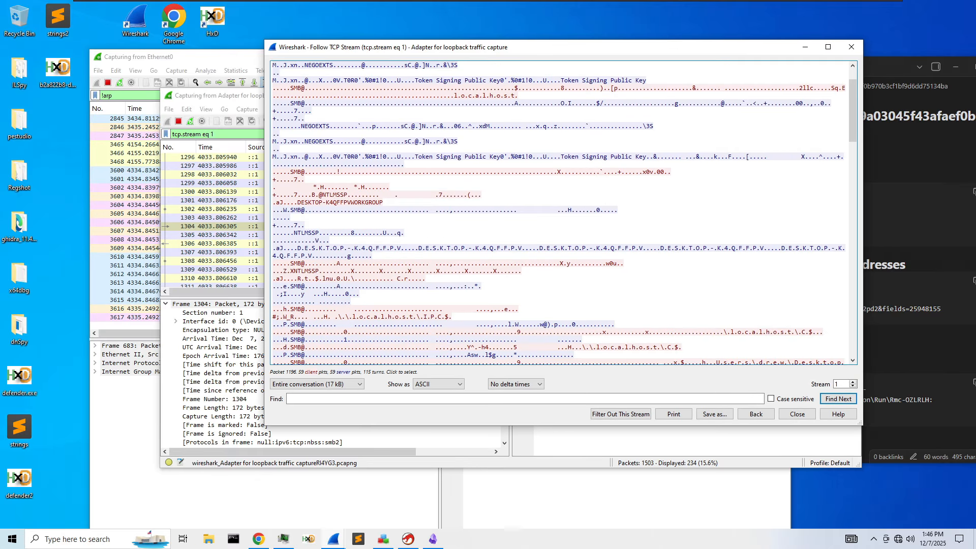
scroll(559, 211, down, 5)
scroll(559, 211, down, 15)
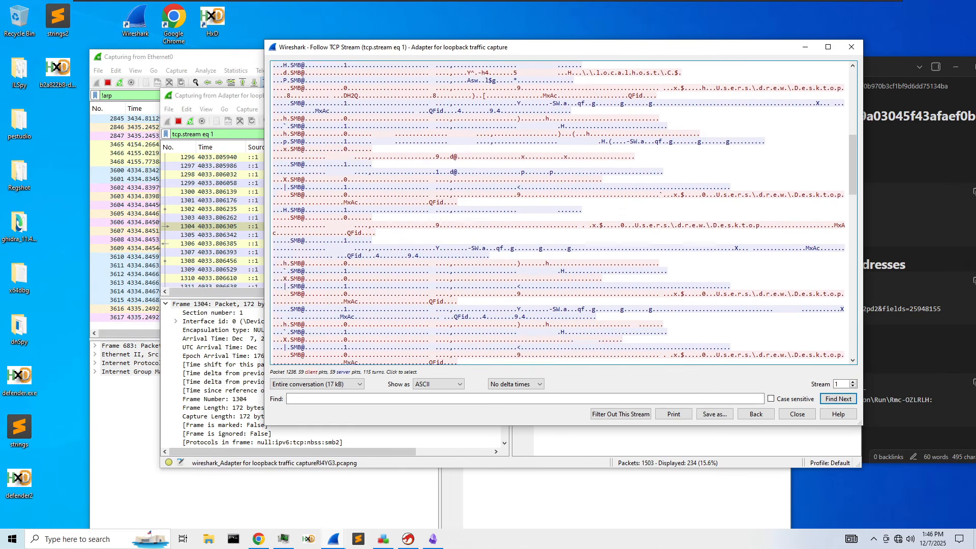
scroll(559, 211, down, 15)
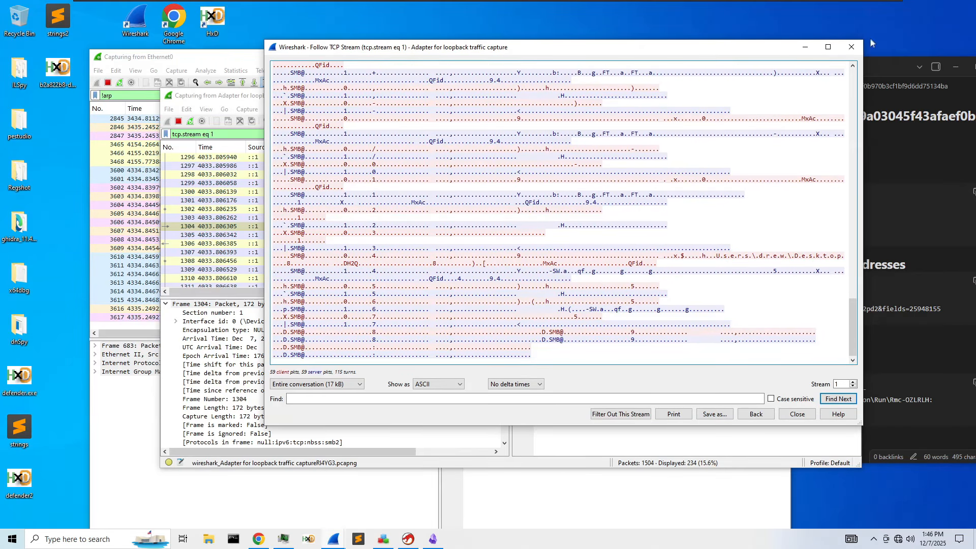
click(851, 47)
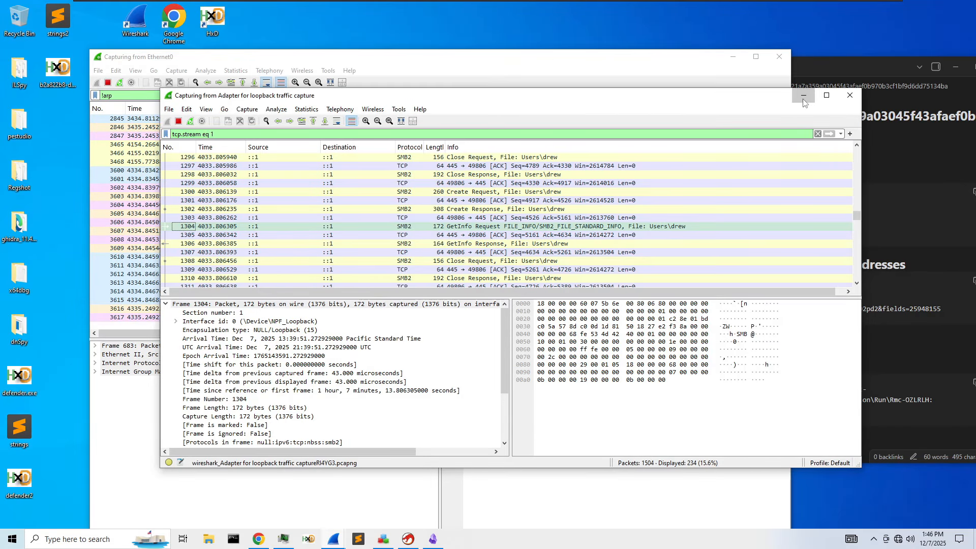
click(803, 96)
click(732, 56)
- Maximize the Obsidian notes and select the pro.ip-api.com URL line under Contacted Domains
drag(800, 74, 588, 13)
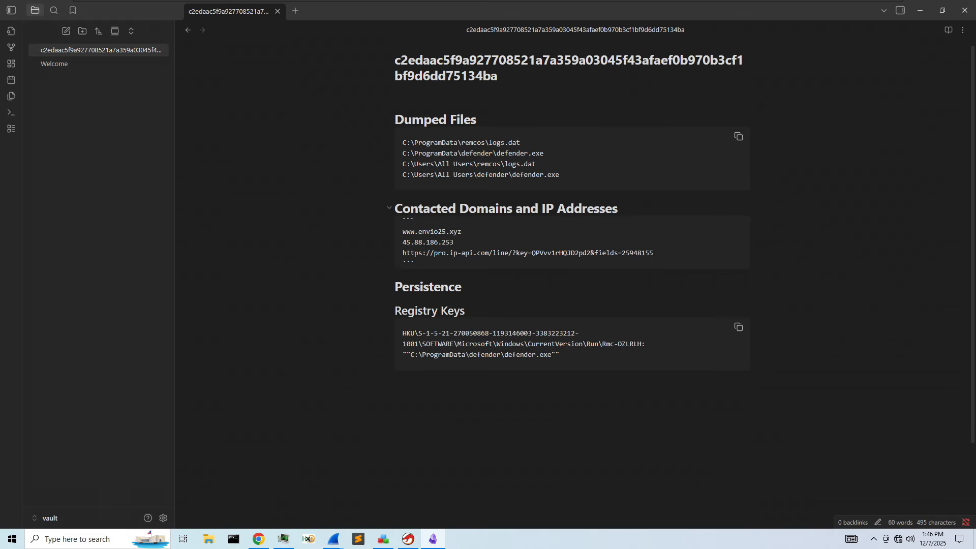
drag(655, 254, 389, 254)
click(489, 253)
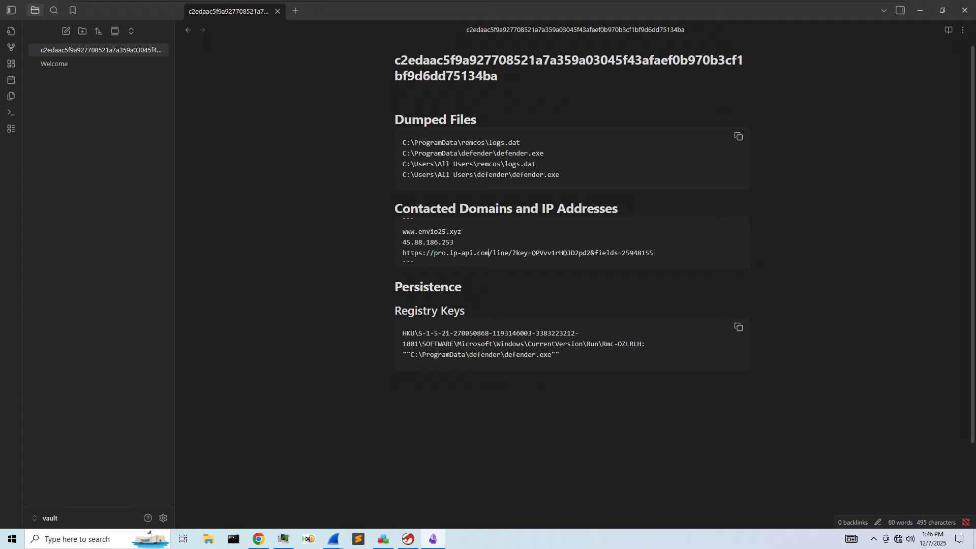
drag(675, 254, 383, 252)
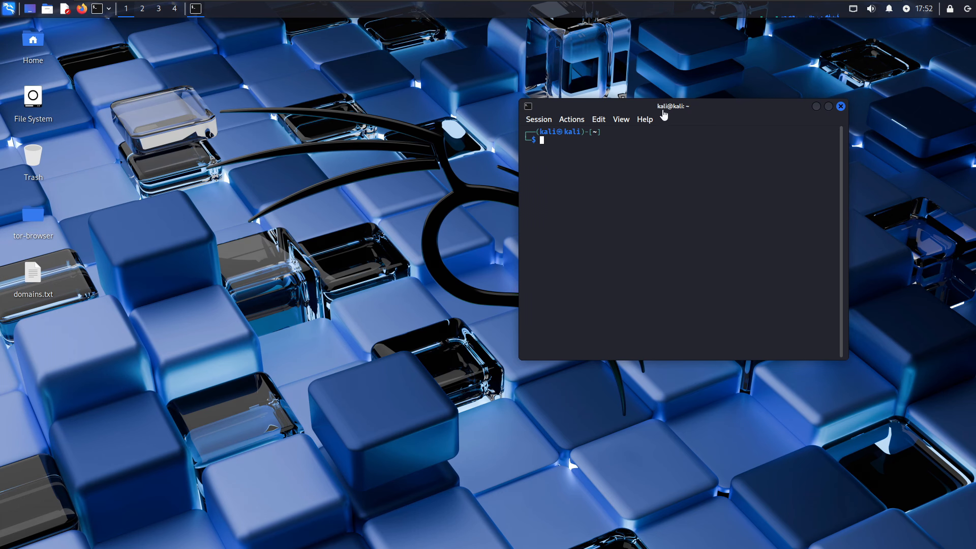
drag(664, 115, 527, 120)
- Change the terminal into the Desktop folder
text(cat df)
key(Tab)
key(BackSpace)
key(BackSpace)
text(D)
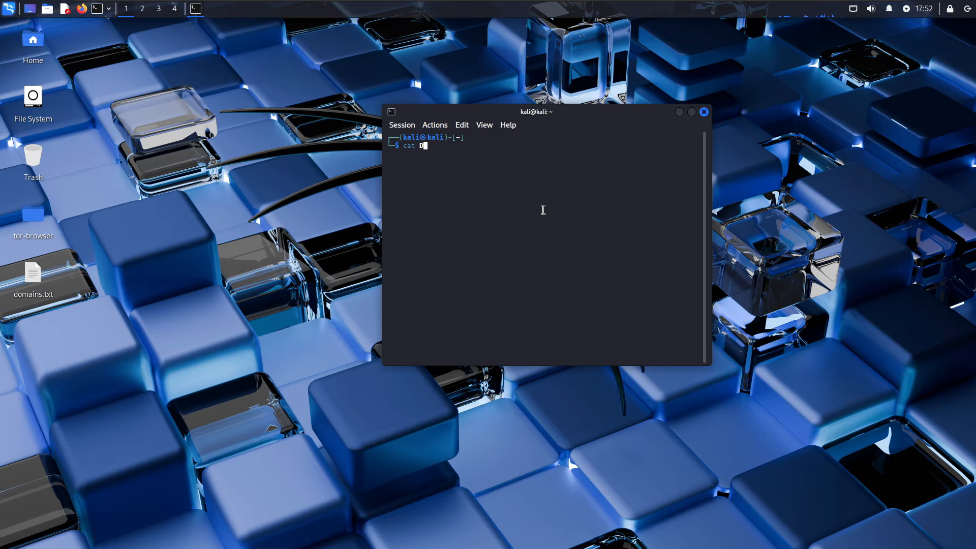
text(o)
key(Tab)
key(Tab)
key(ctrl+c)
key(BackSpace)
key(BackSpace)
key(BackSpace)
key(BackSpace)
key(BackSpace)
text(cd)
key(Right)
key(Return)
- Print domains.txt, then launch start-tor-browser.desktop from the tor-browser folder
text(cat)
key(Right)
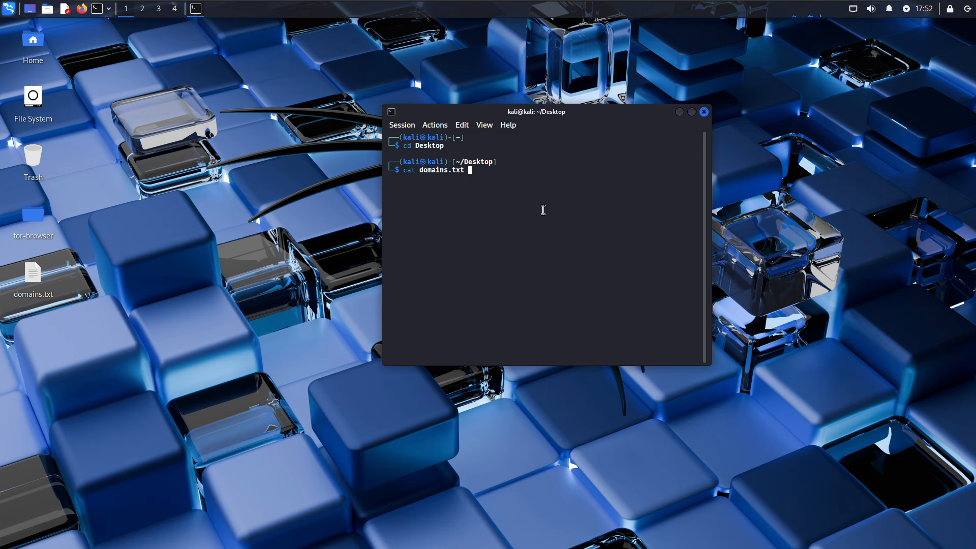
key(Return)
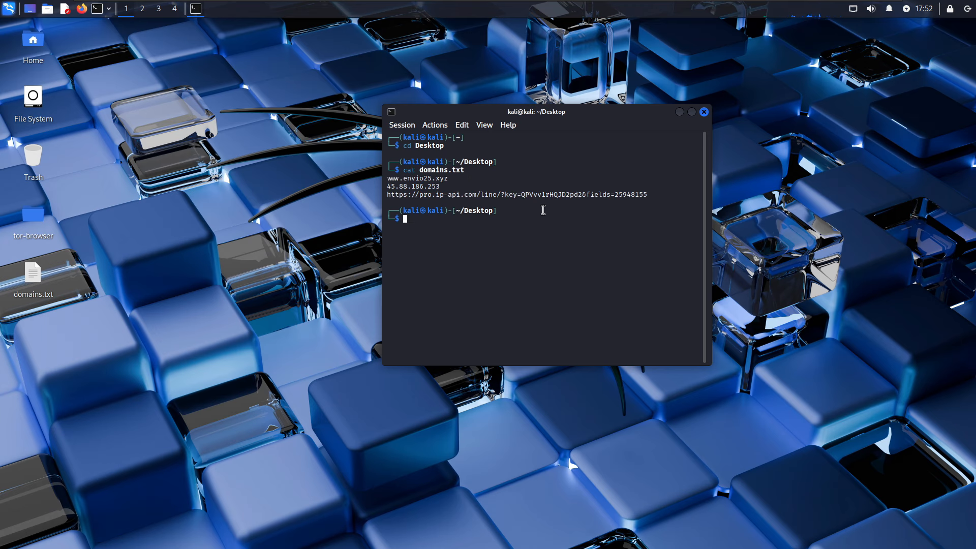
double_click(31, 208)
double_click(516, 220)
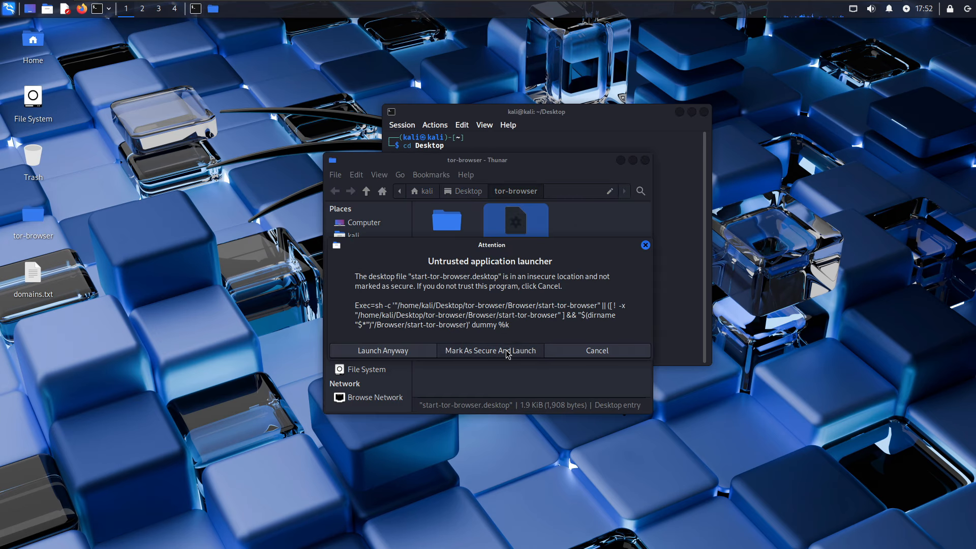
- Mark the Tor Browser launcher as trusted and connect to the Tor network
click(508, 351)
click(620, 161)
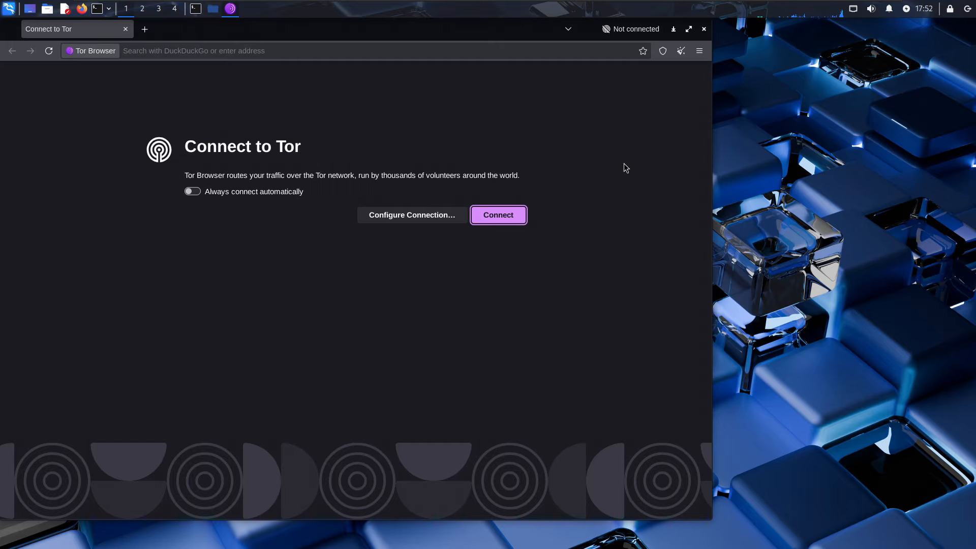
click(523, 210)
drag(233, 28, 636, 77)
click(392, 249)
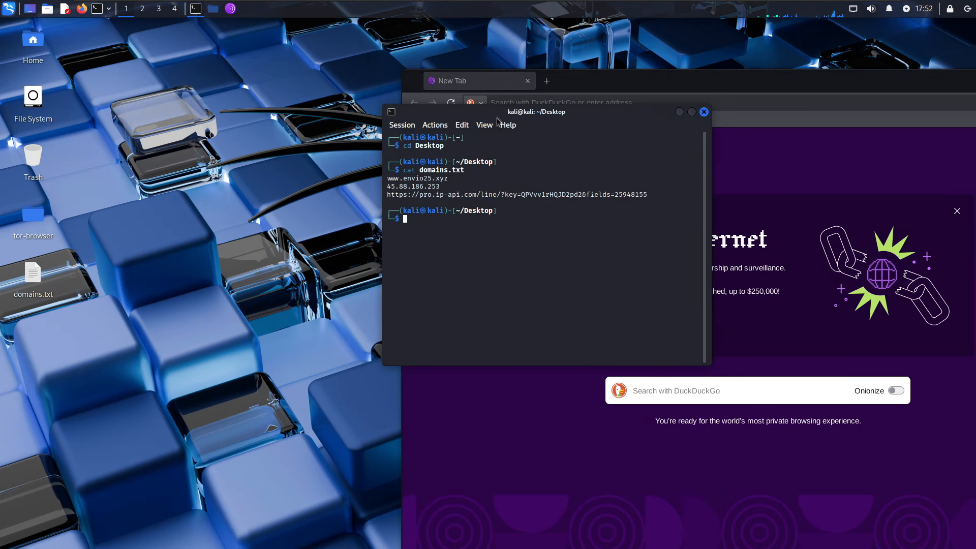
drag(501, 112, 250, 93)
- Copy the pro.ip-api.com lookup URL from the terminal and load it in Tor Browser
double_click(235, 176)
right_click(235, 177)
triple_click(227, 174)
right_click(228, 173)
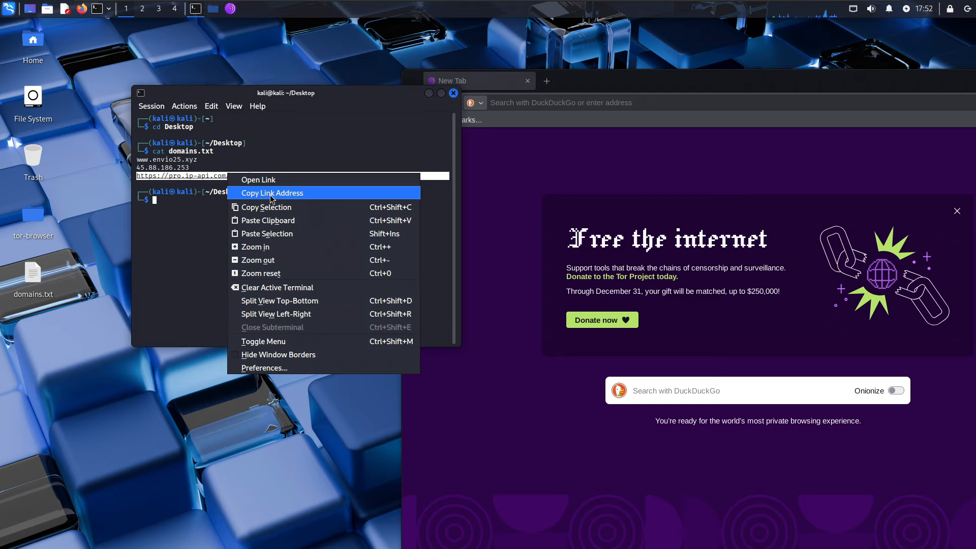
click(272, 193)
click(570, 104)
key(ctrl+v)
key(Return)
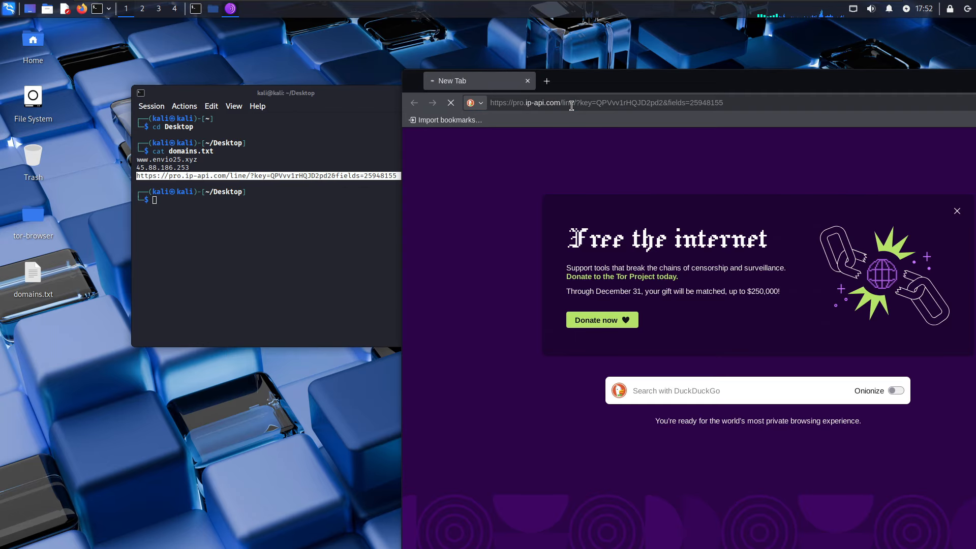
drag(651, 74, 512, 39)
click(195, 220)
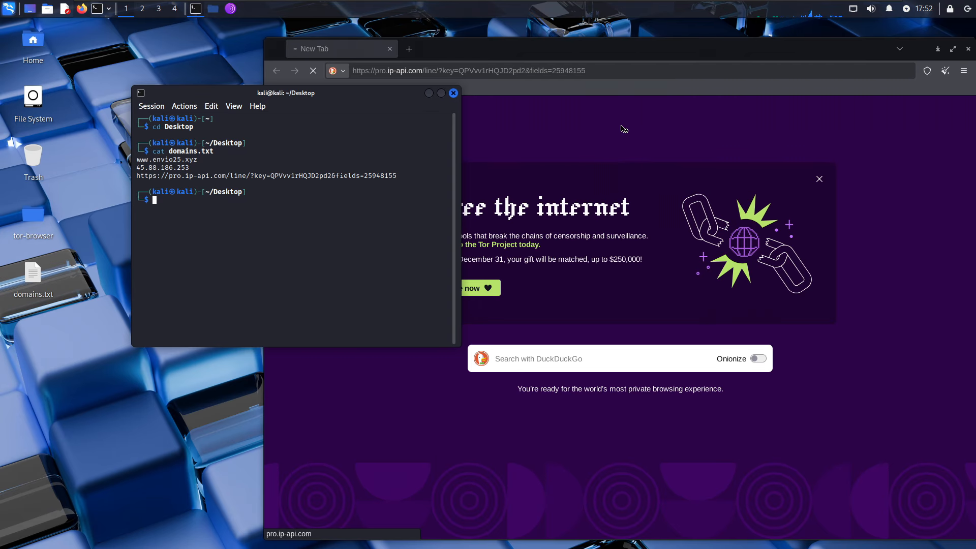
drag(515, 53, 372, 35)
click(614, 82)
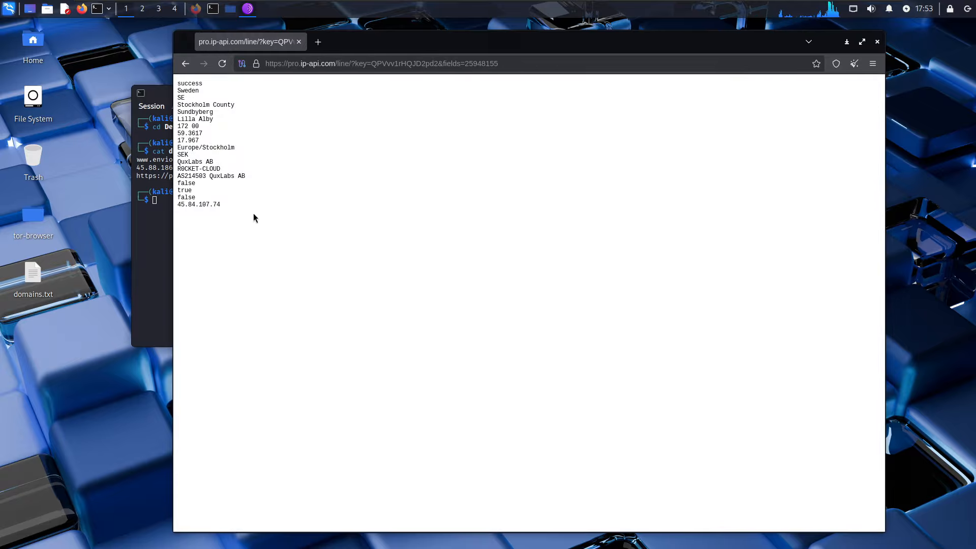
- Highlight the lookup results: Stockholm/Sundbyberg, Sweden, QuxLabs AB and IP 45.84.107.74
drag(254, 218, 244, 121)
click(232, 195)
drag(233, 209, 201, 143)
click(222, 149)
drag(237, 228, 208, 106)
click(199, 112)
click(234, 112)
drag(430, 33, 535, 32)
click(219, 144)
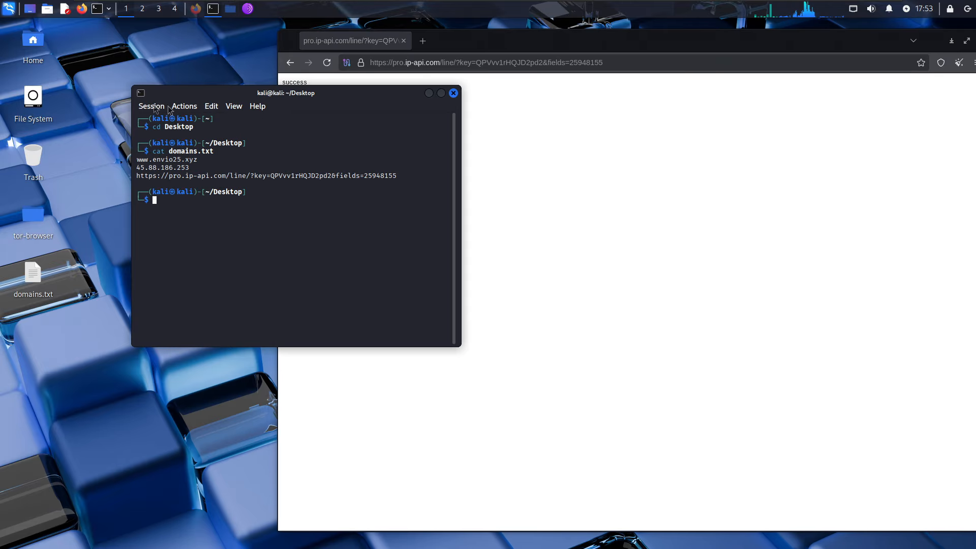
click(198, 14)
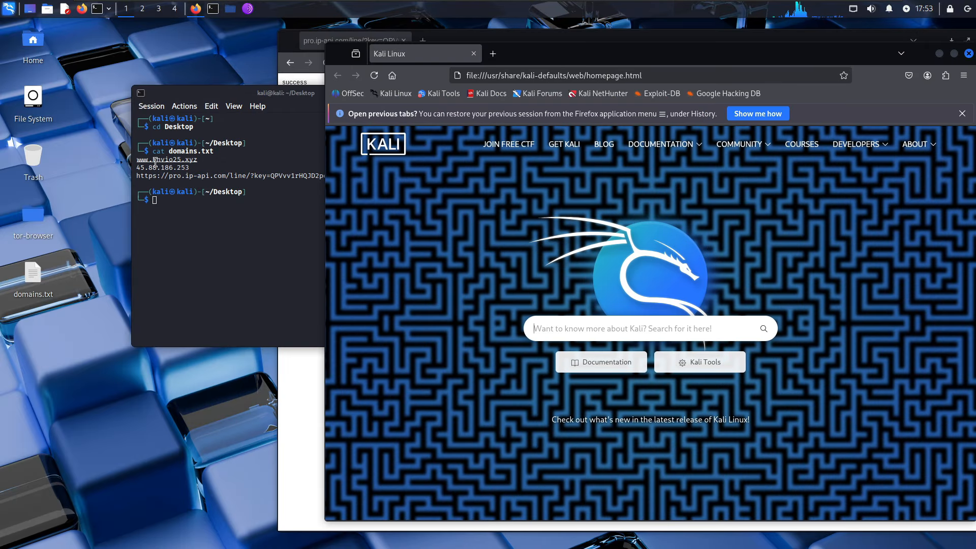
click(155, 162)
right_click(155, 163)
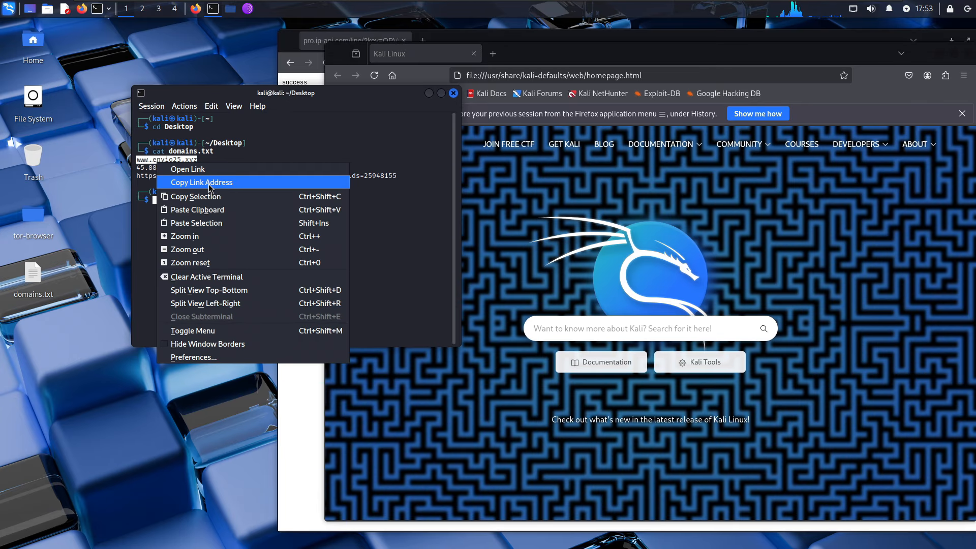
click(210, 182)
click(545, 76)
text(virustotal)
key(Return)
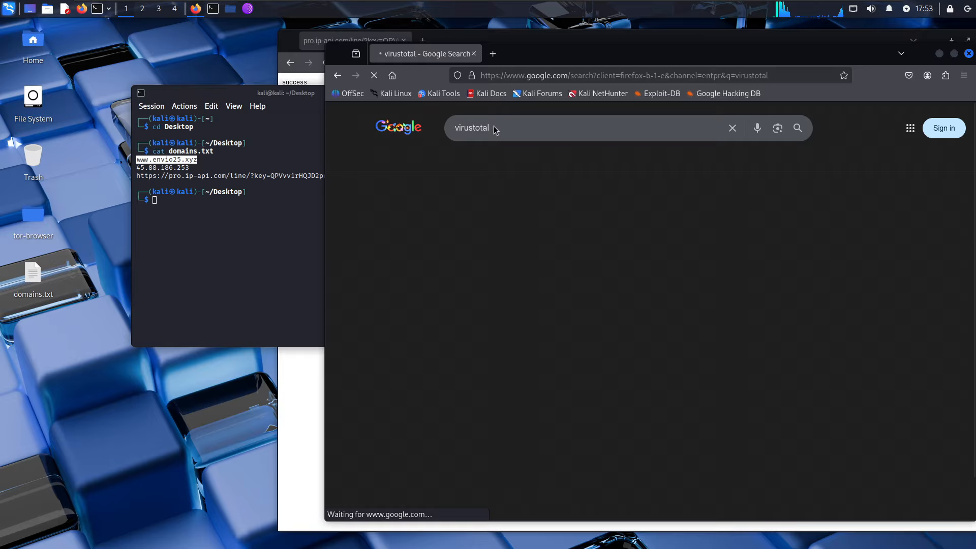
- Search Google for wayback machine and dnsdumpster in new tabs, then return to the Wayback tab
key(ctrl+t)
text(wa)
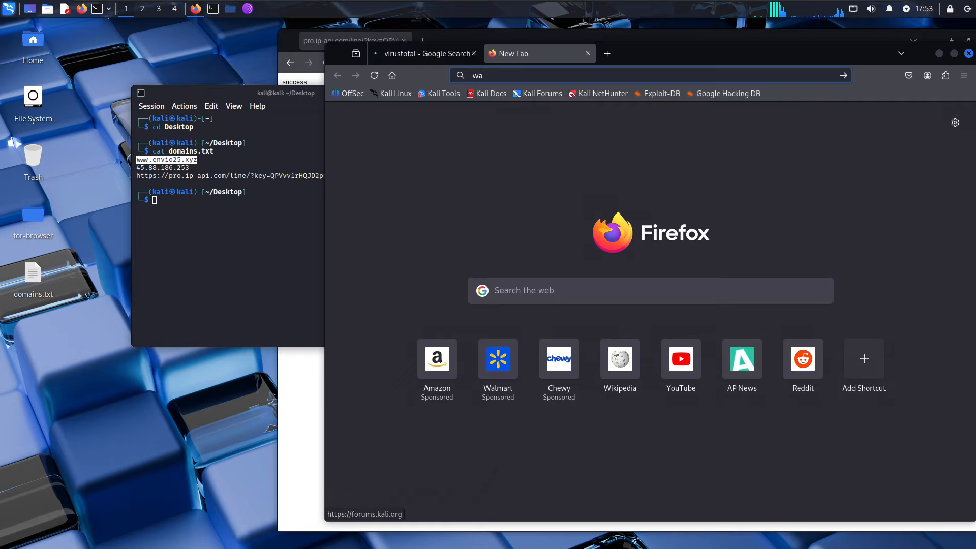
text(yback mach)
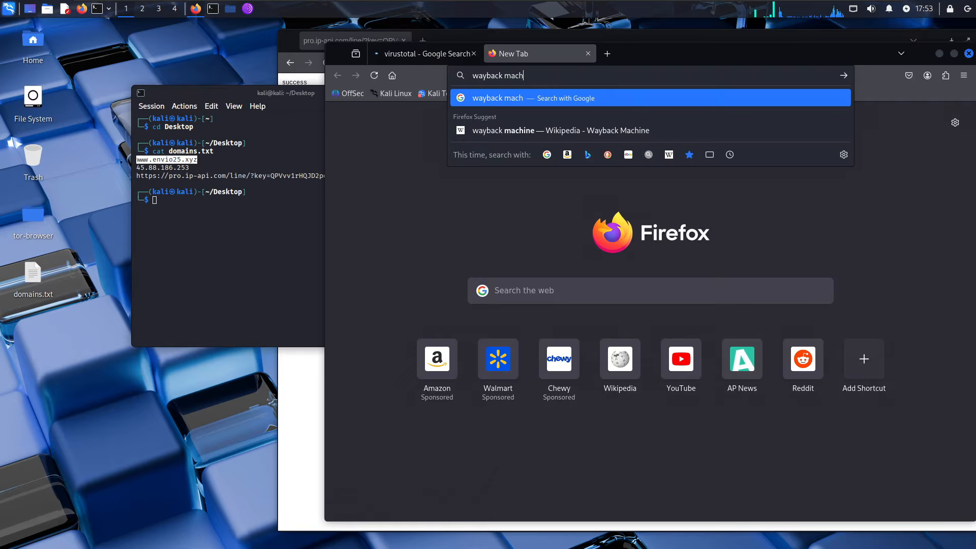
text(ine)
key(Return)
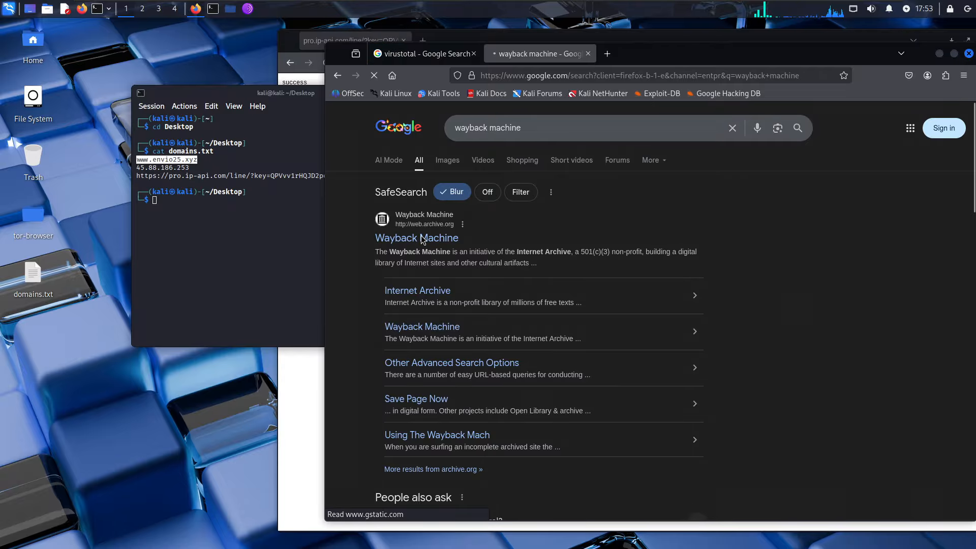
click(607, 54)
text(dns)
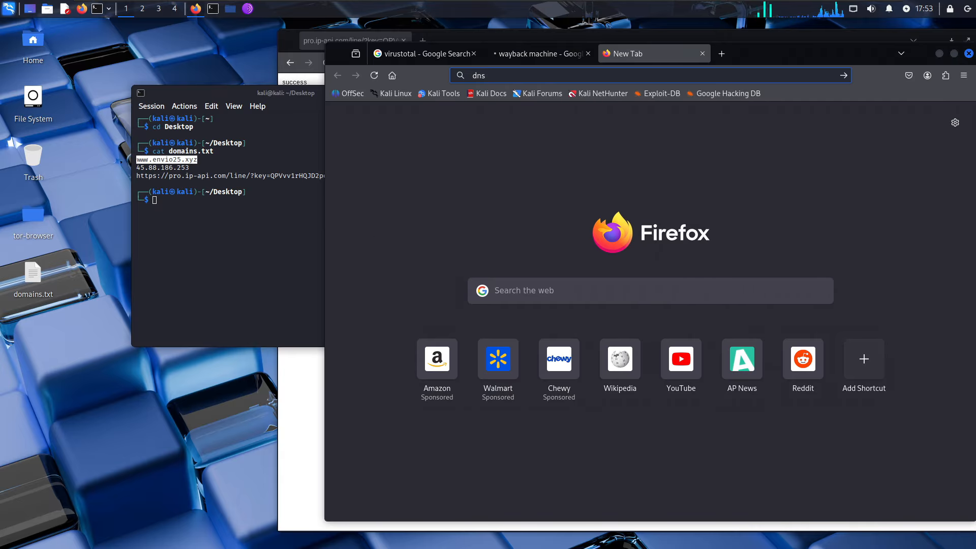
text(dumpster)
key(Return)
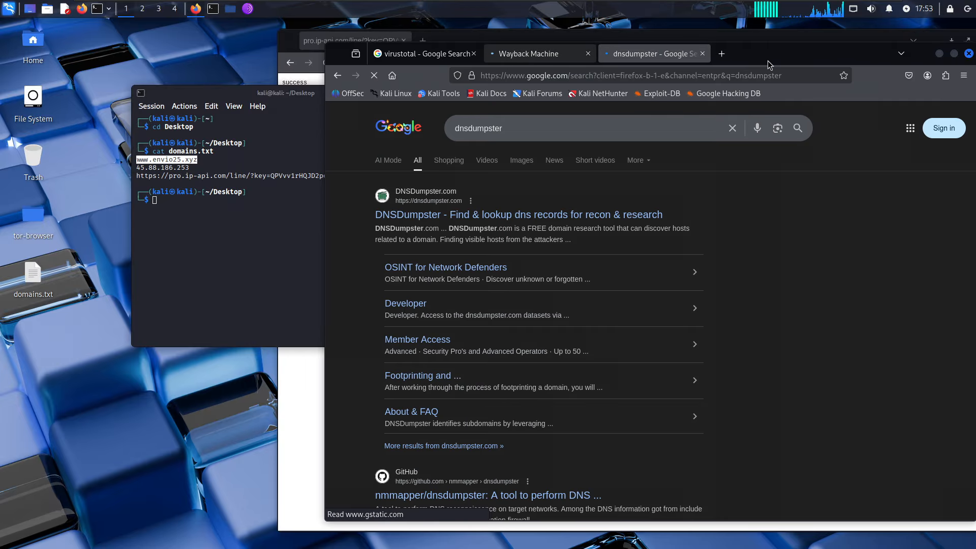
drag(735, 67, 594, 66)
key(ctrl+shift+Tab)
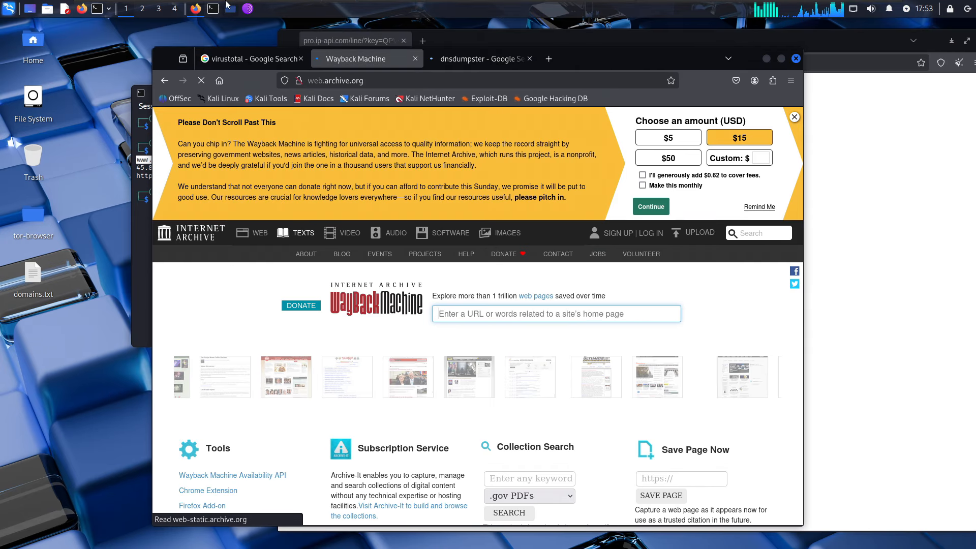
click(165, 6)
click(195, 145)
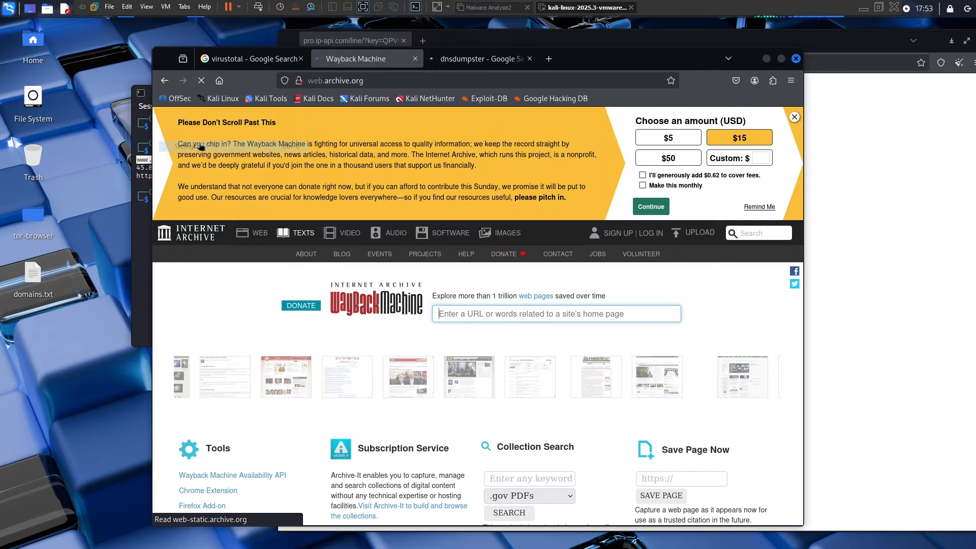
- Review the virtual machine's Processors settings and close the dialog unchanged
click(396, 149)
click(405, 140)
click(364, 148)
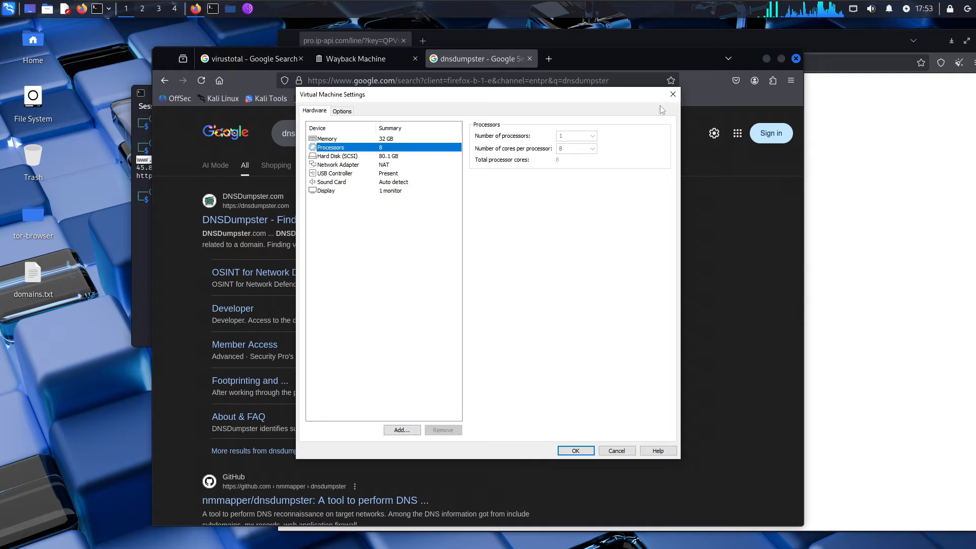
click(672, 94)
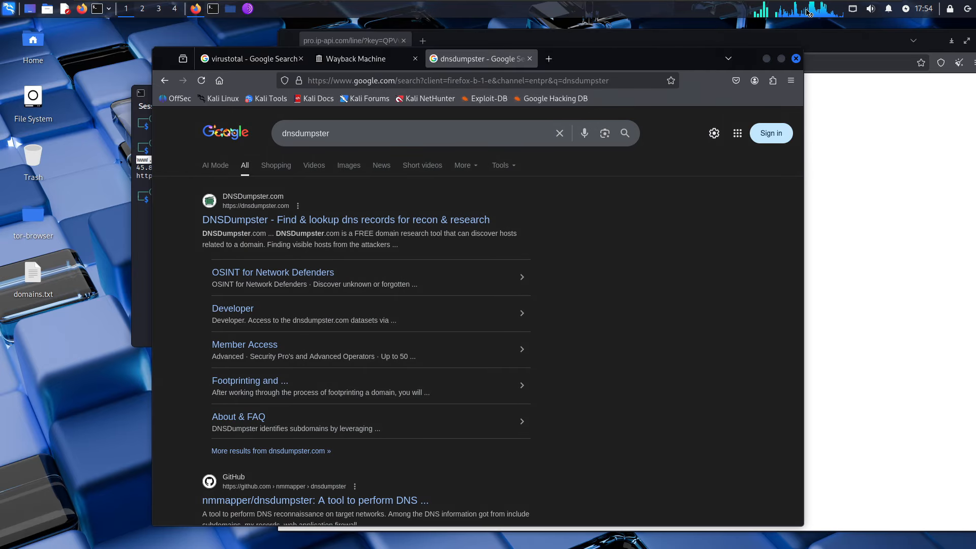
- Close the Task Manager and open the DNSDumpster result from the Google search
drag(608, 54, 608, 54)
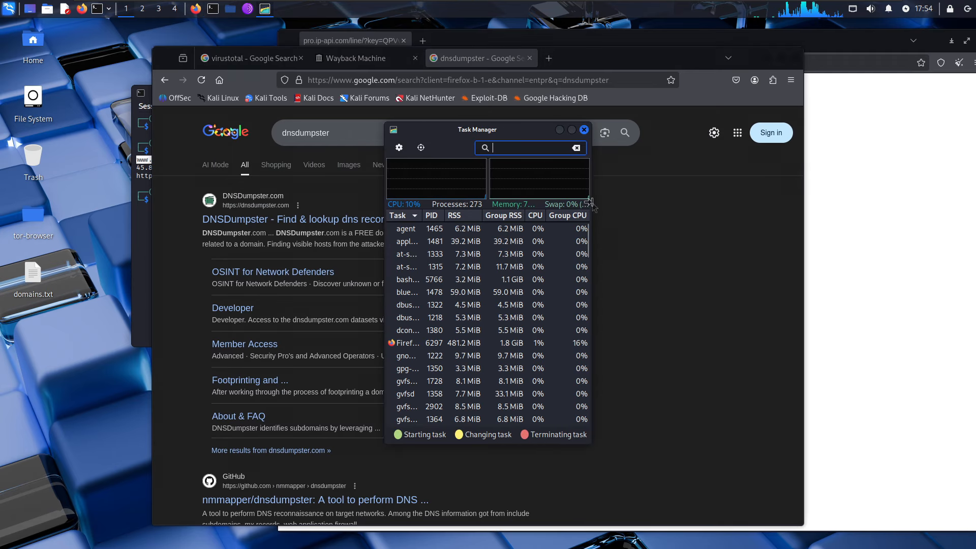
drag(588, 202, 724, 202)
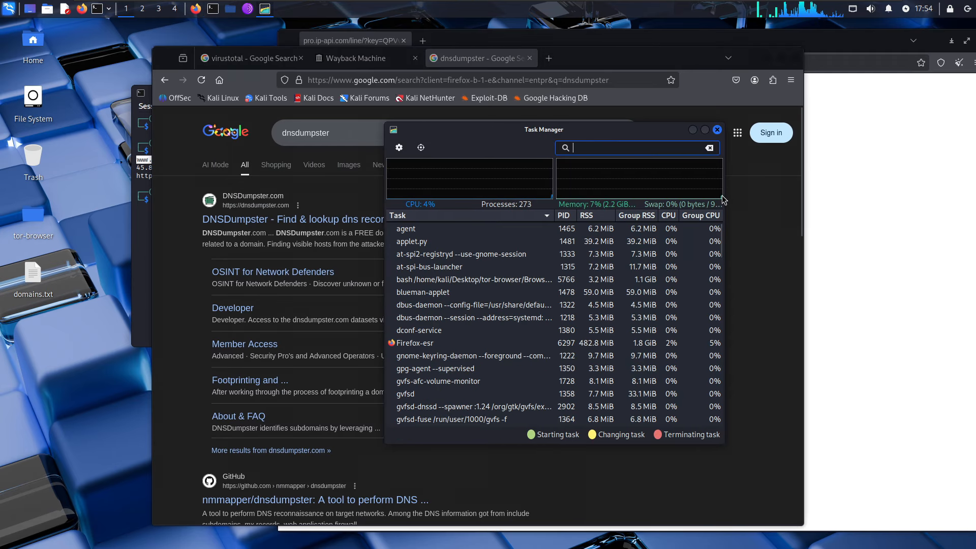
click(717, 130)
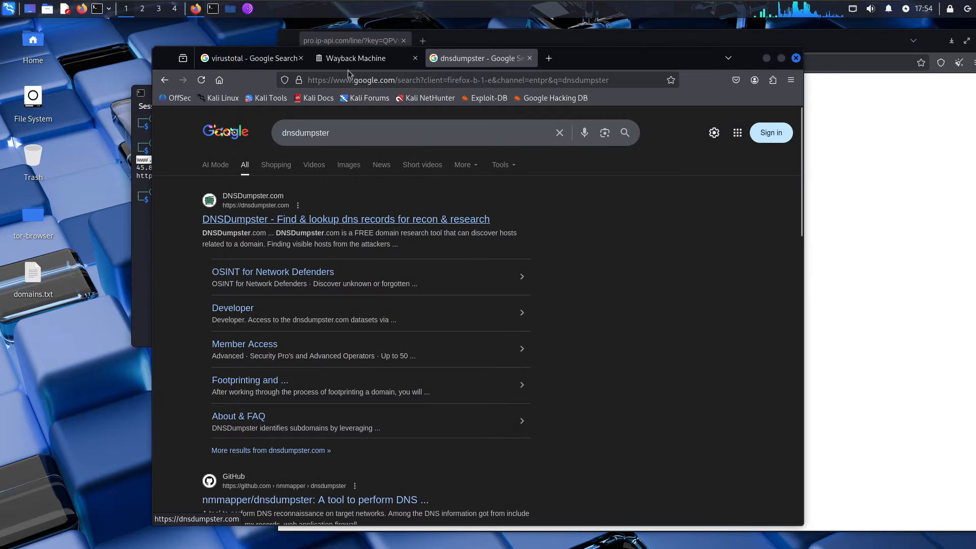
click(314, 216)
key(ctrl+Page_Up)
scroll(314, 215, down, 2)
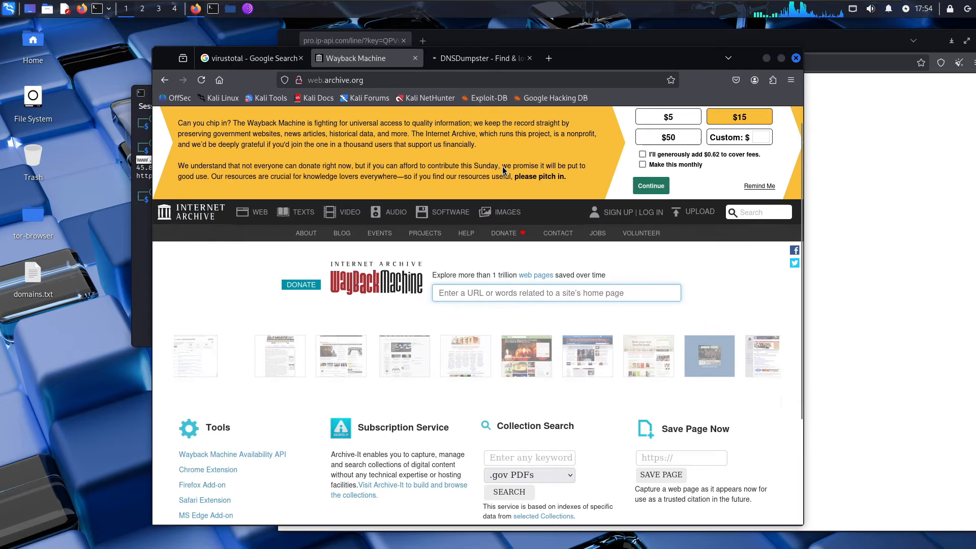
key(ctrl+v)
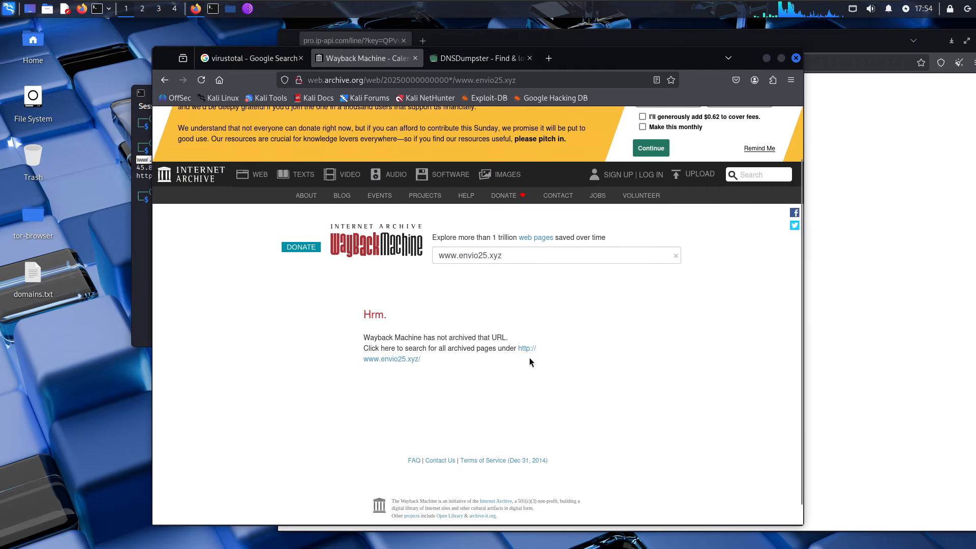
scroll(523, 315, down, 1)
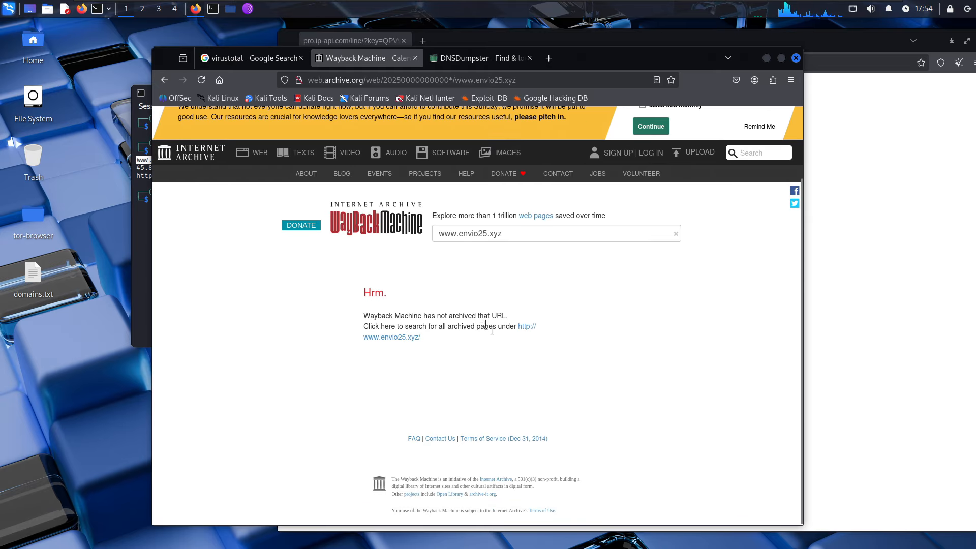
click(544, 230)
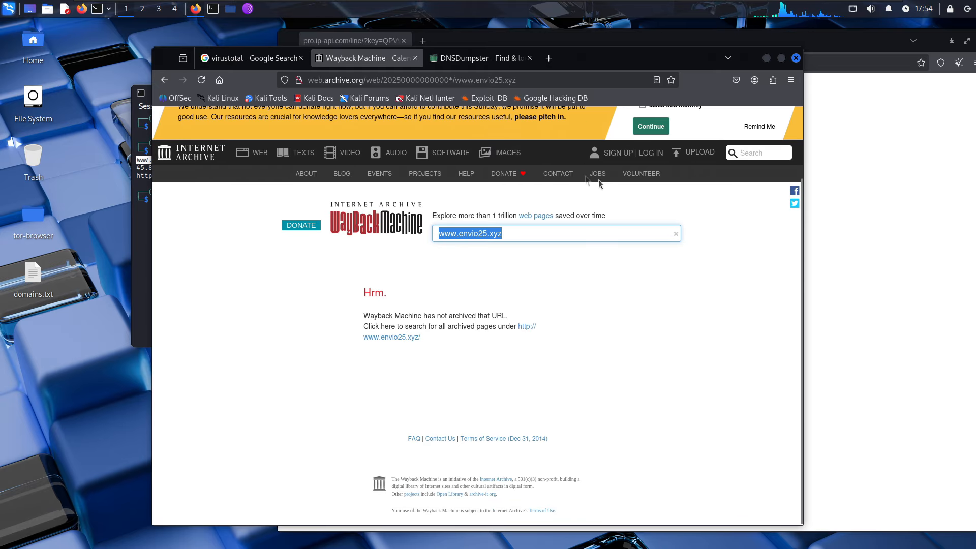
click(758, 152)
key(ctrl+v)
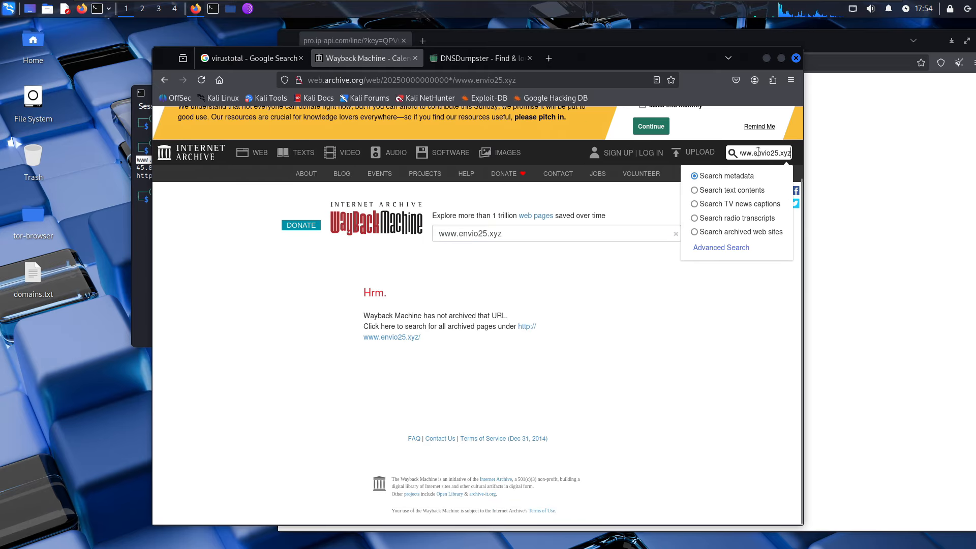
key(Return)
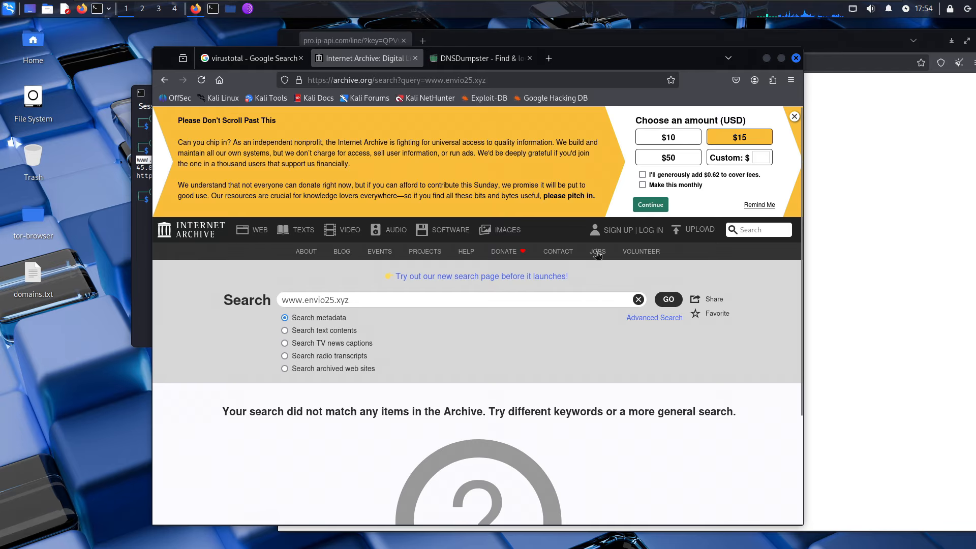
click(164, 80)
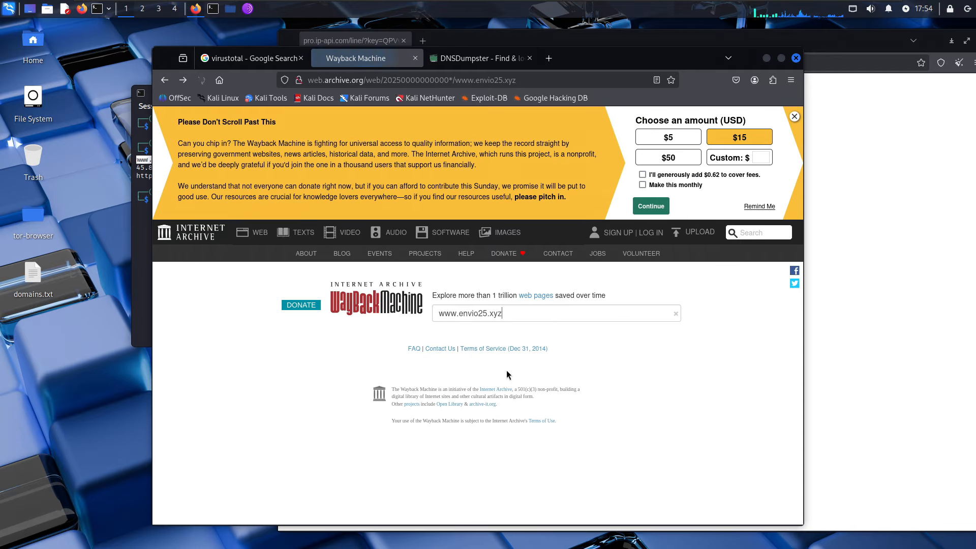
scroll(422, 372, down, 2)
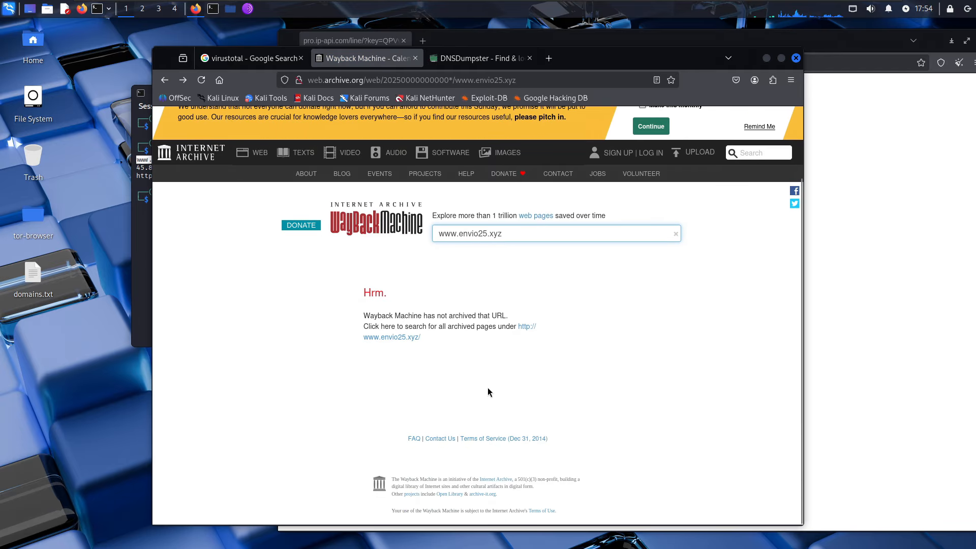
click(436, 234)
text(ht)
text(tp://)
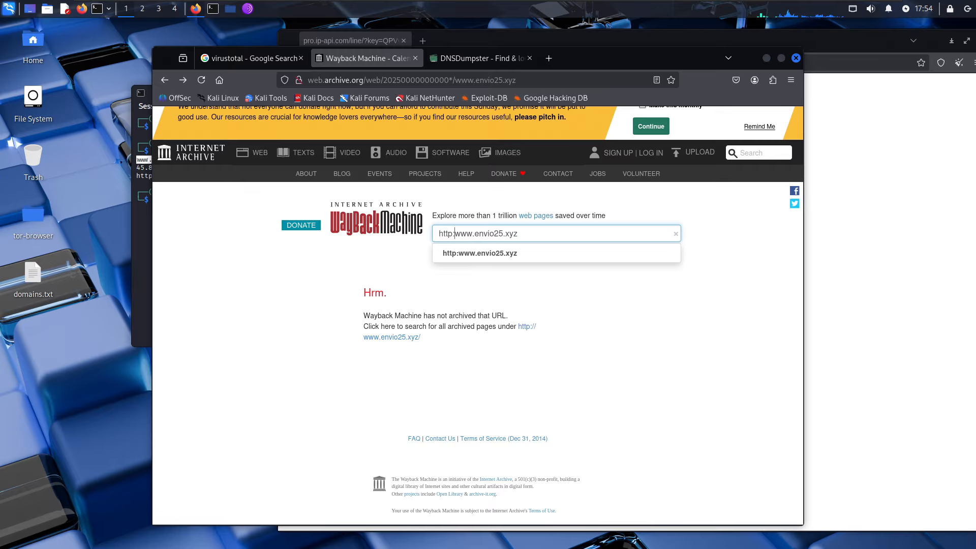
key(Return)
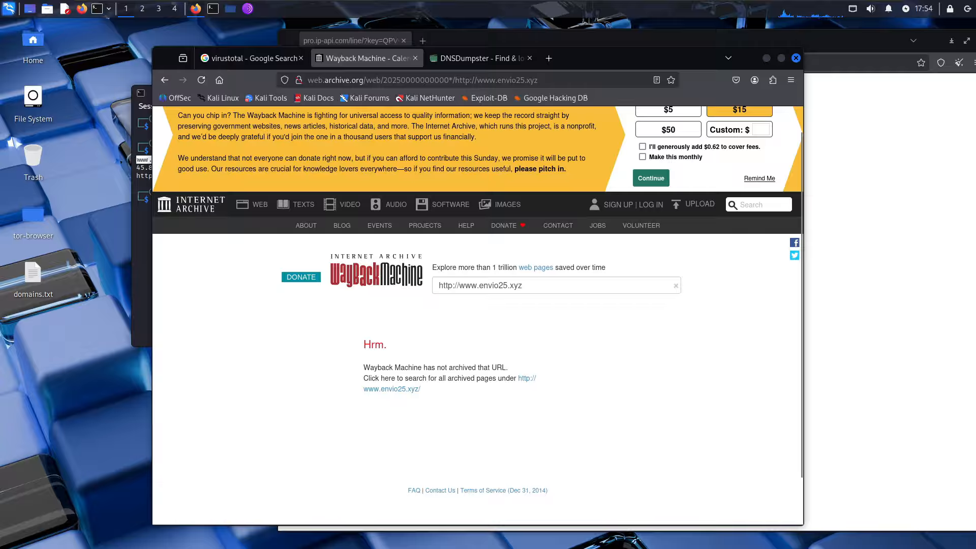
triple_click(544, 233)
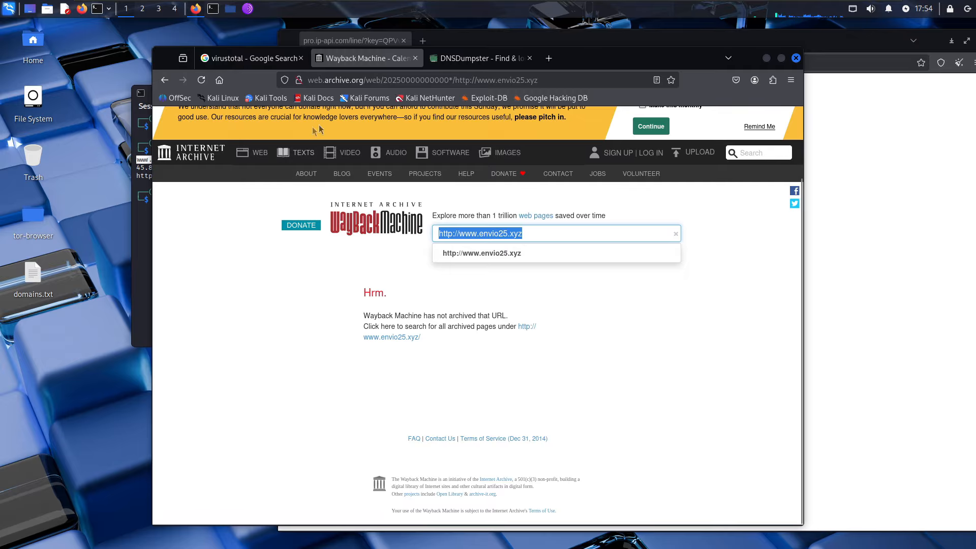
click(611, 337)
click(483, 63)
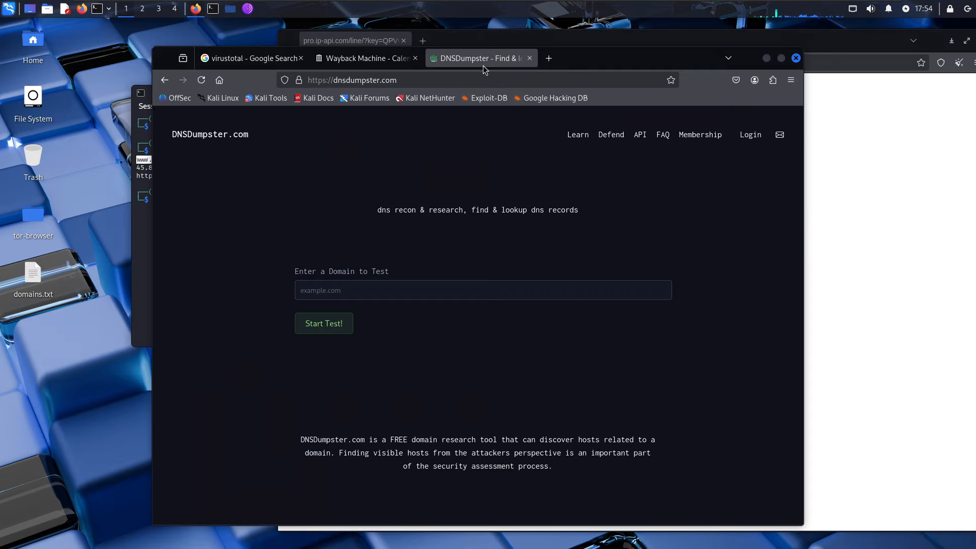
- Copy the domain from the terminal notes into DNSDumpster's domain field
click(343, 286)
click(144, 226)
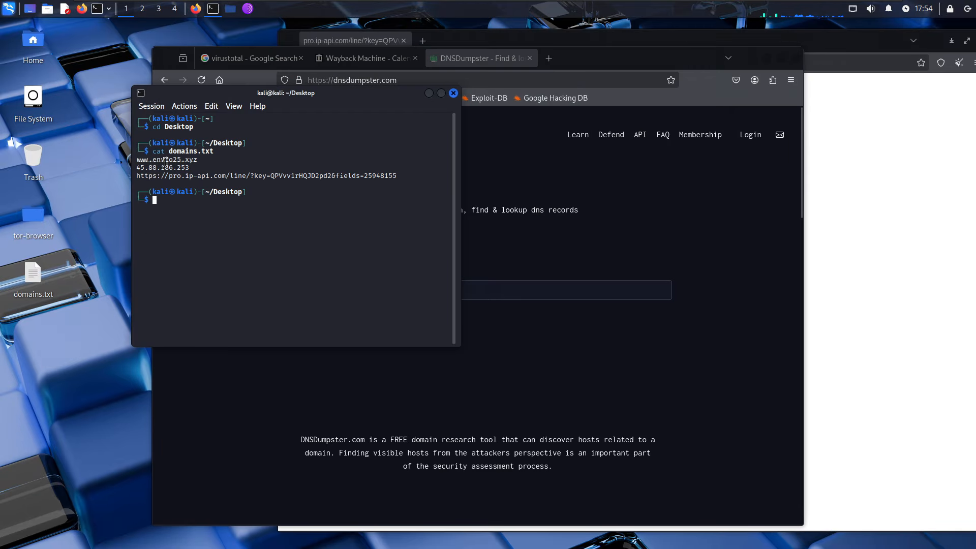
drag(156, 160, 201, 160)
right_click(201, 160)
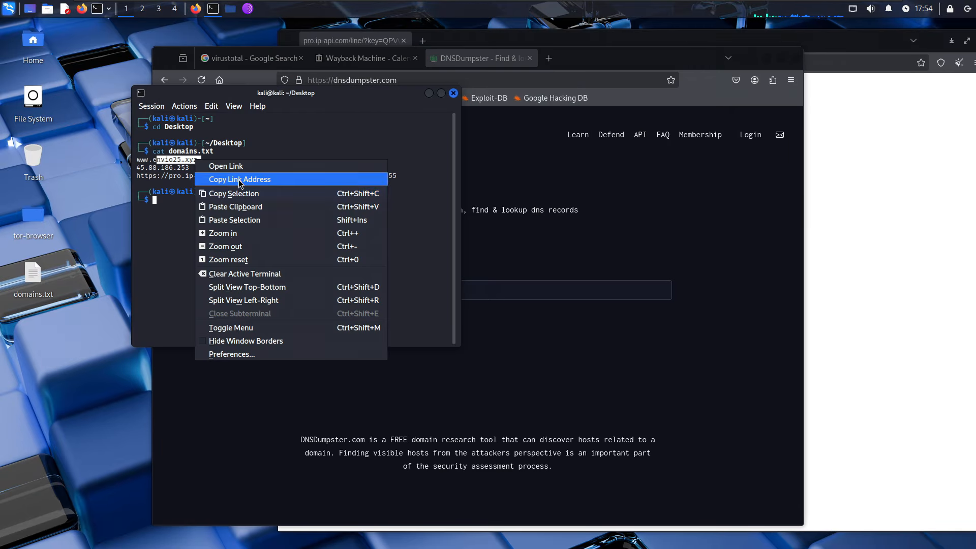
click(239, 180)
click(534, 286)
key(ctrl+v)
key(ctrl+b)
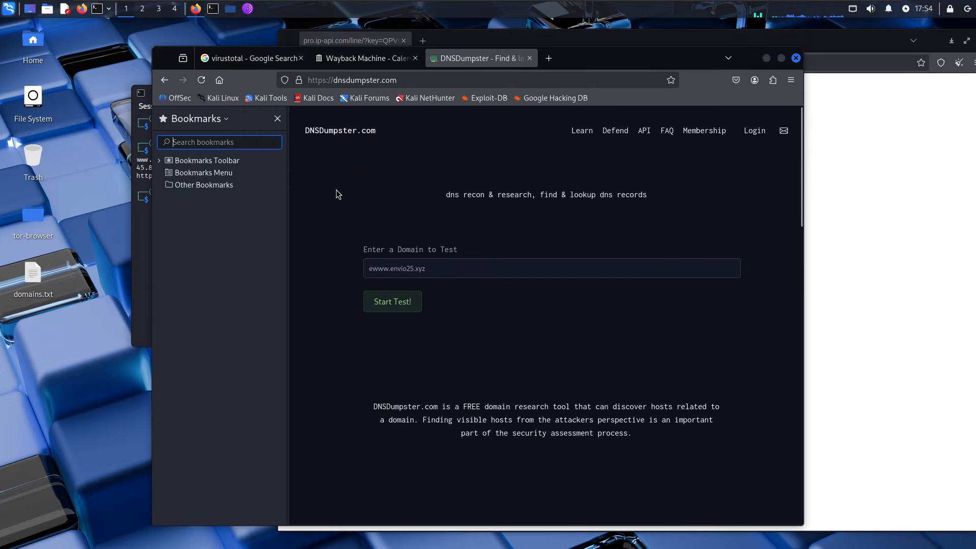
- Trim the pasted entry down to envio25.xyz, undoing an accidental deletion
drag(388, 271, 375, 272)
key(BackSpace)
key(BackSpace)
key(BackSpace)
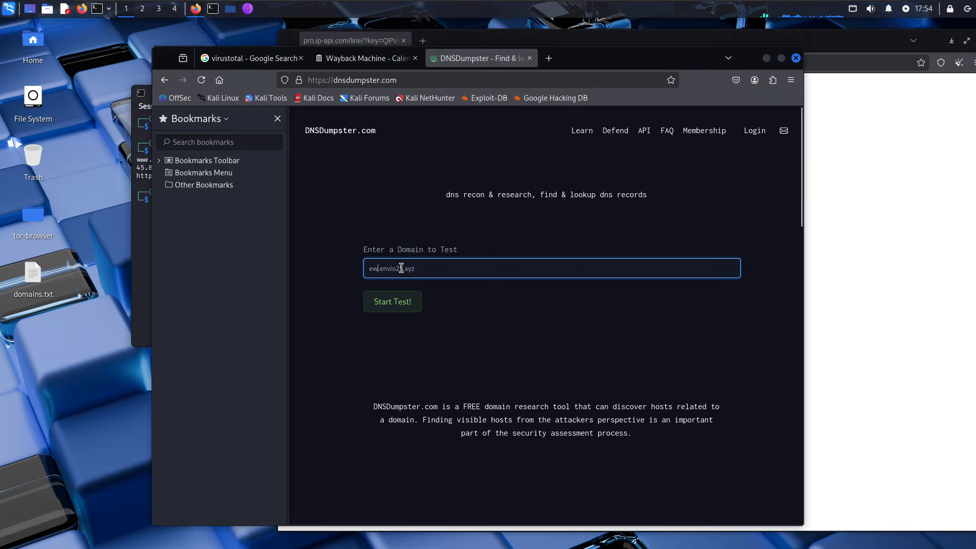
key(BackSpace)
click(277, 118)
key(ctrl+z)
click(305, 288)
- Run the DNSDumpster test for envio25.xyz and scroll through its DNS records
click(322, 323)
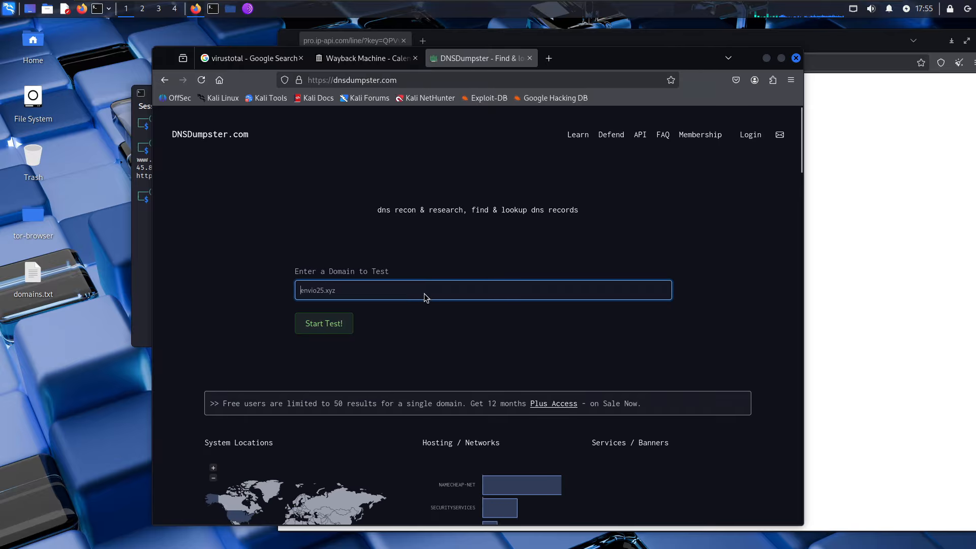
scroll(425, 287, down, 10)
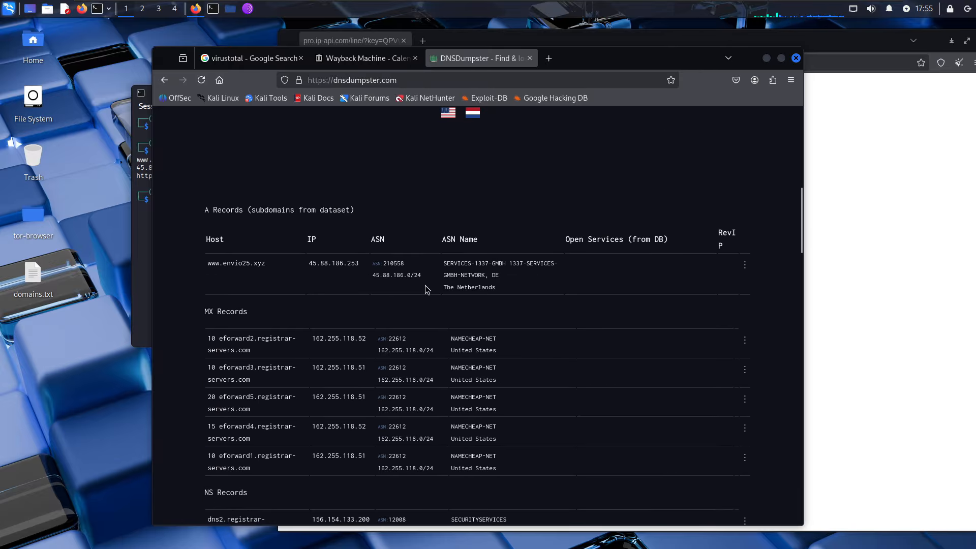
scroll(425, 285, down, 3)
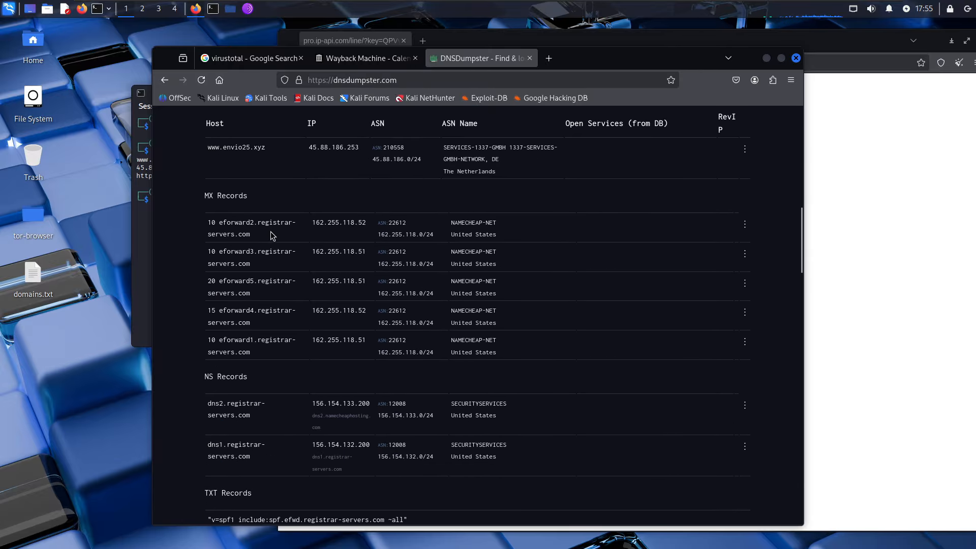
scroll(445, 279, down, 3)
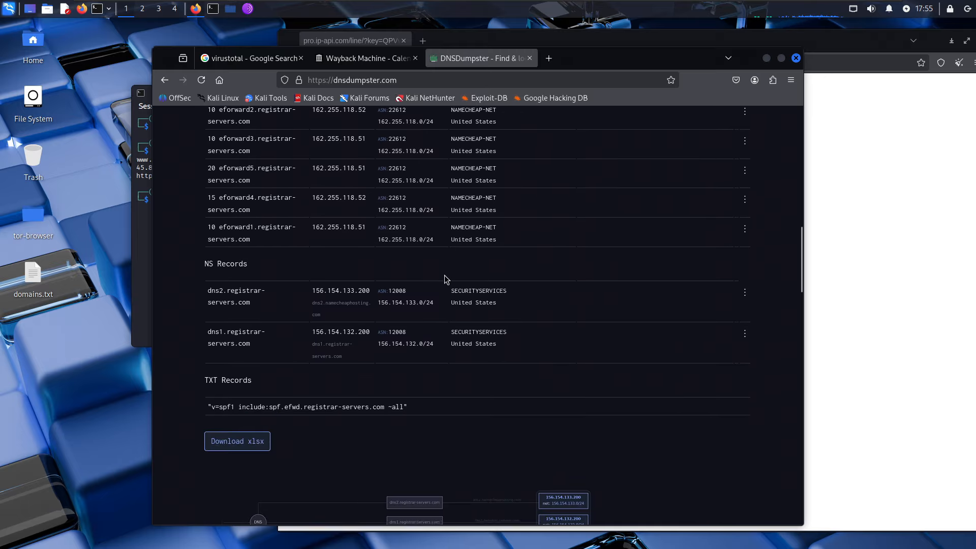
scroll(297, 307, down, 3)
scroll(305, 307, down, 3)
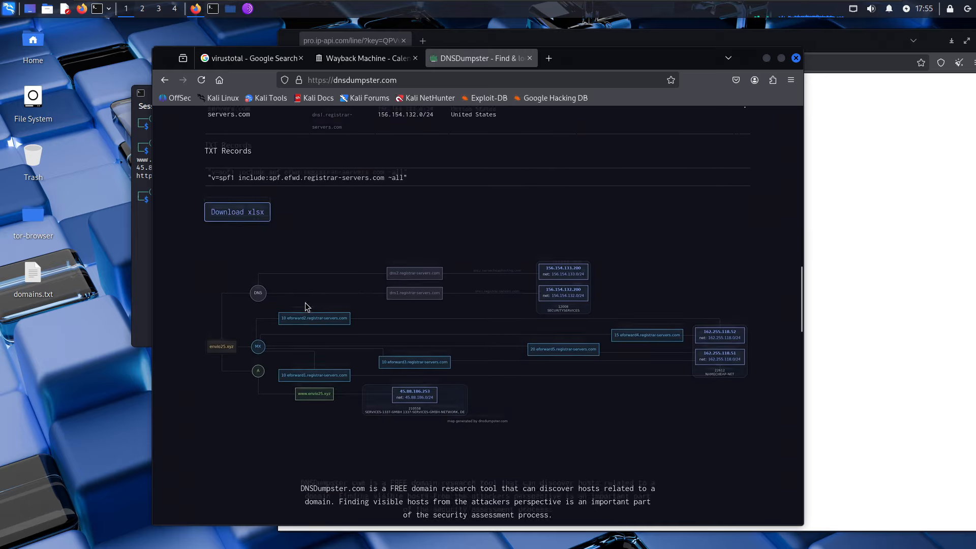
- Inspect the SPF TXT record, then scroll back to the top of the results
drag(440, 178, 205, 166)
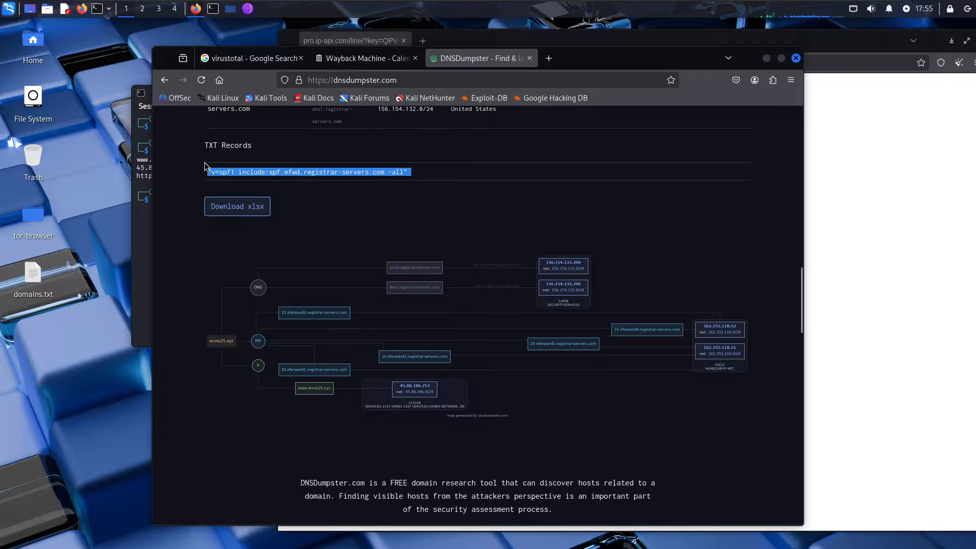
click(333, 184)
scroll(400, 201, down, 3)
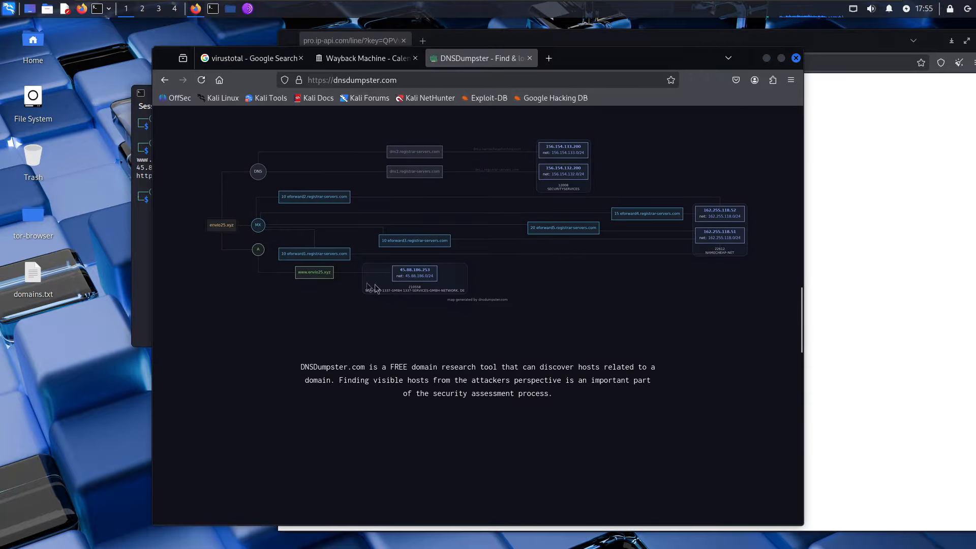
scroll(459, 352, up, 1)
scroll(460, 353, up, 3)
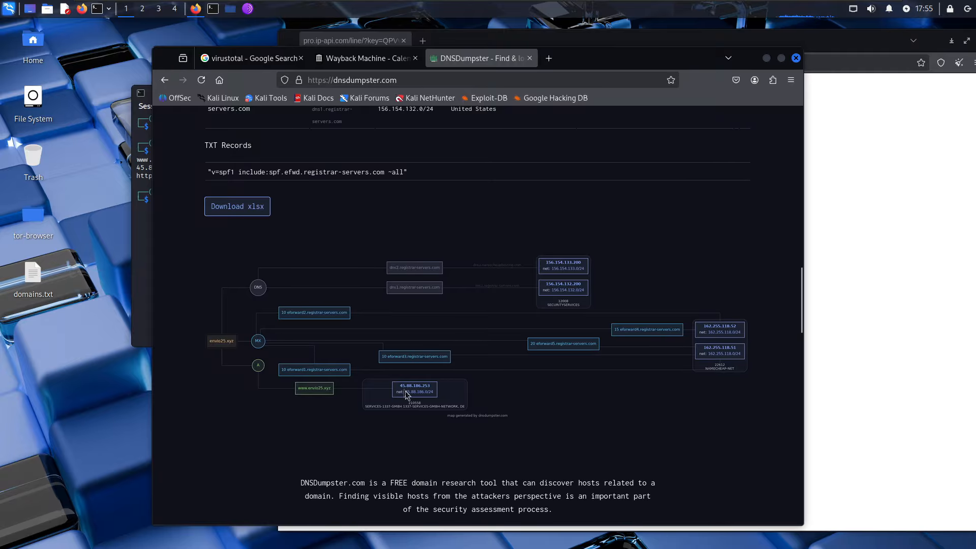
scroll(376, 377, up, 20)
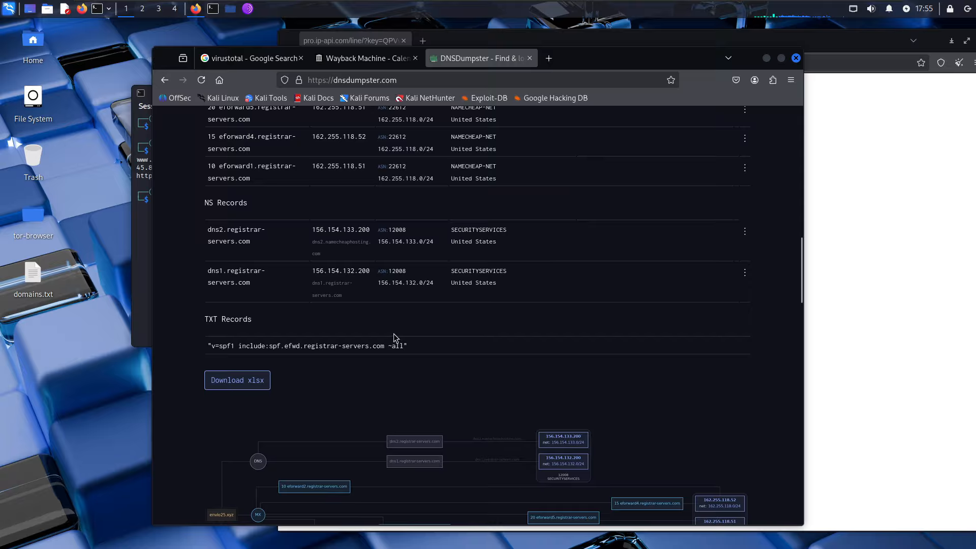
scroll(376, 377, up, 5)
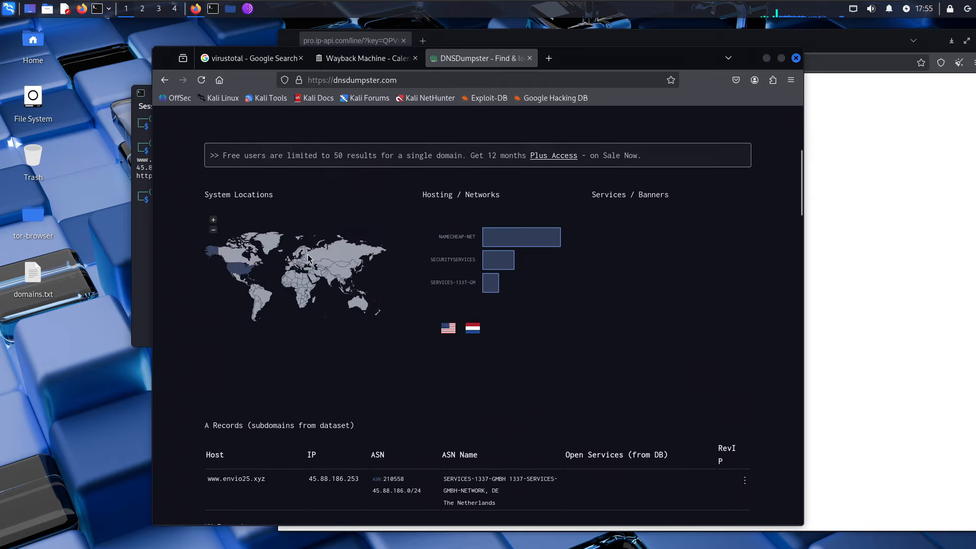
click(358, 58)
- Copy the IP 45.88.186.253 from the terminal notes
click(249, 60)
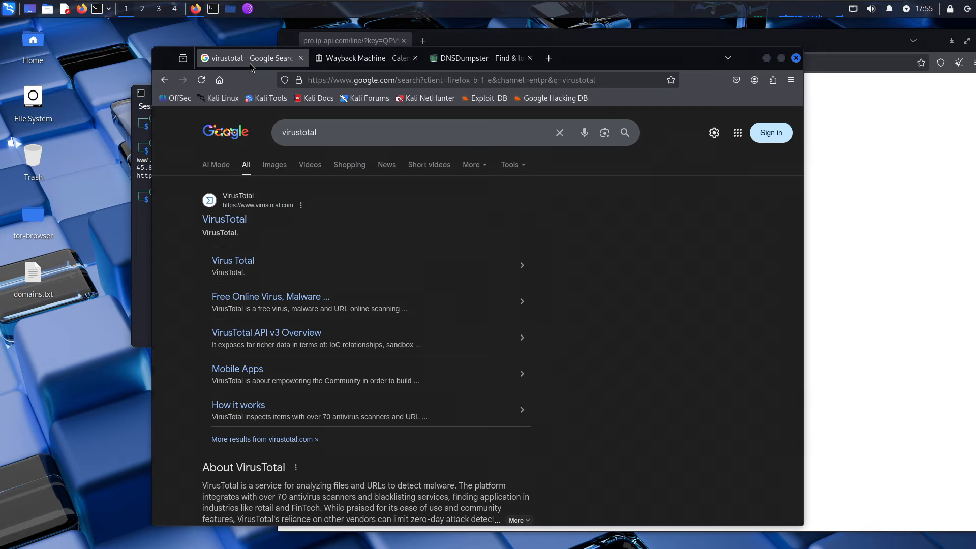
click(226, 219)
click(145, 168)
double_click(154, 168)
right_click(154, 169)
click(172, 175)
- Search the web for 'reverse ip lookup' in a new tab
click(577, 60)
key(ctrl+t)
text(reverse)
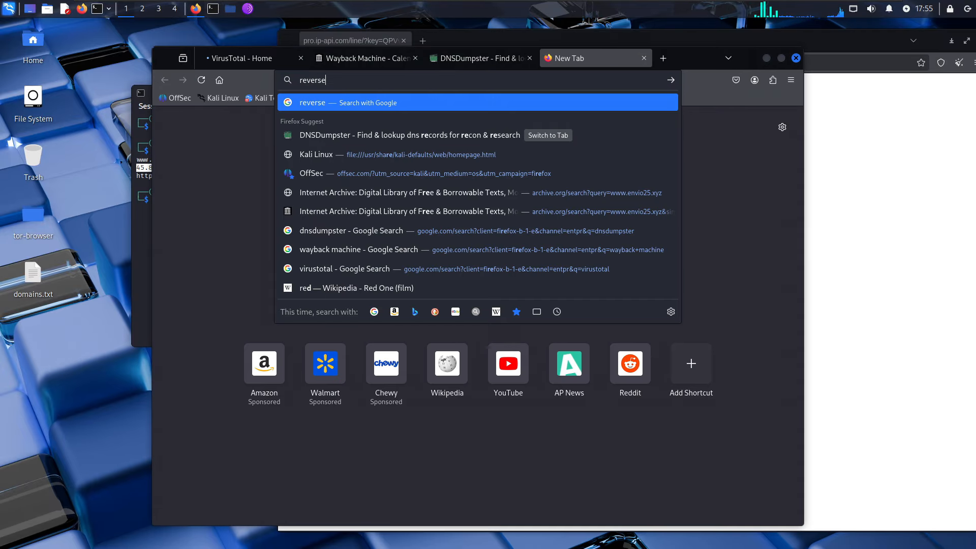
text( ip lookup)
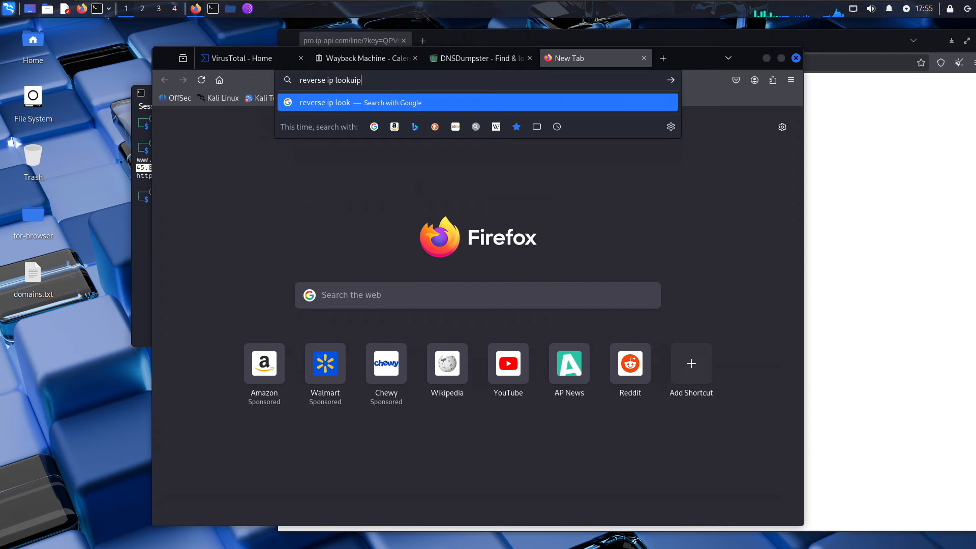
key(Return)
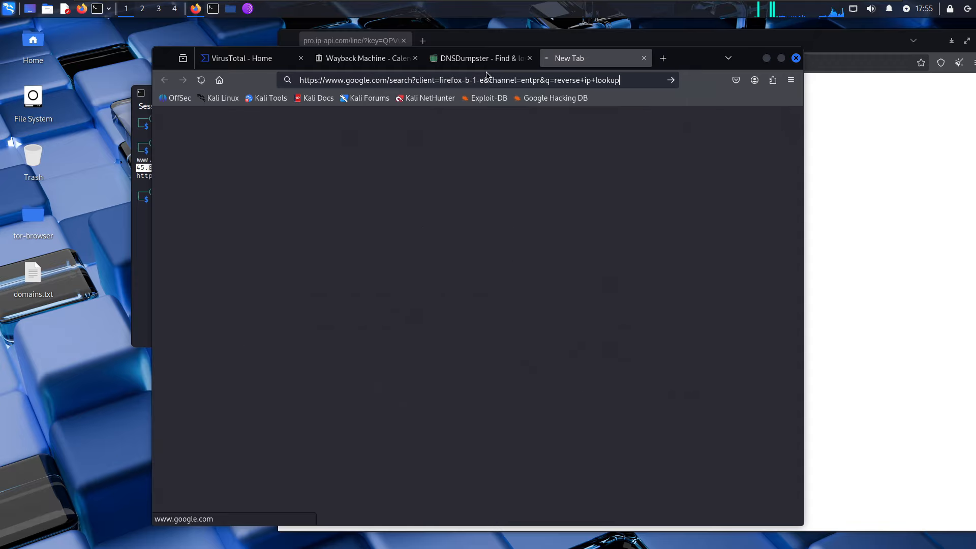
click(480, 65)
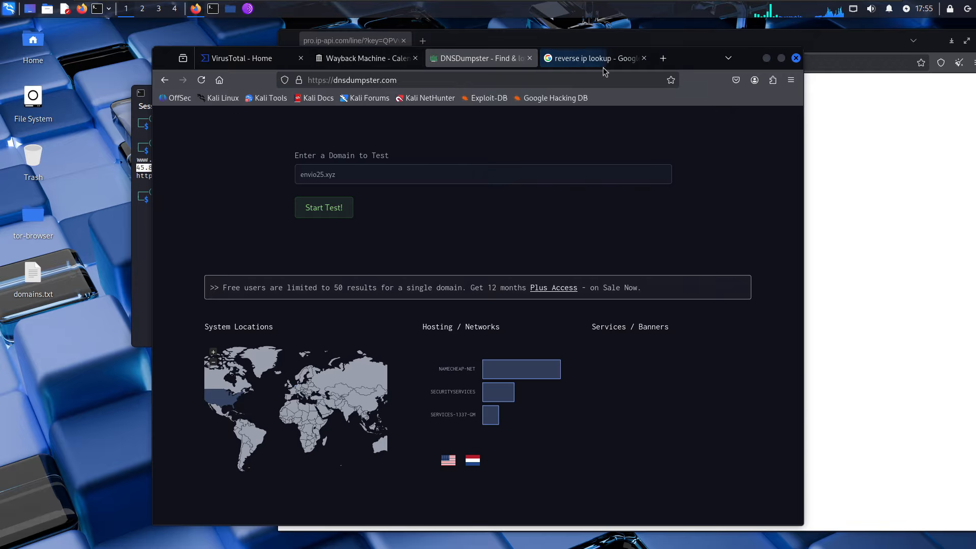
- Find Shodan through a web search and look up 45.88.186.253 there
click(662, 58)
text(shodan)
key(Return)
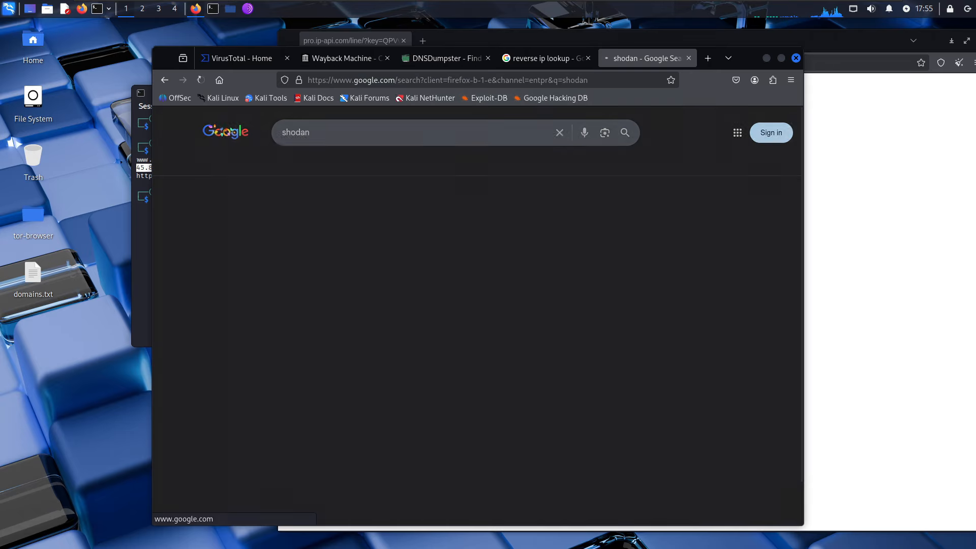
click(249, 222)
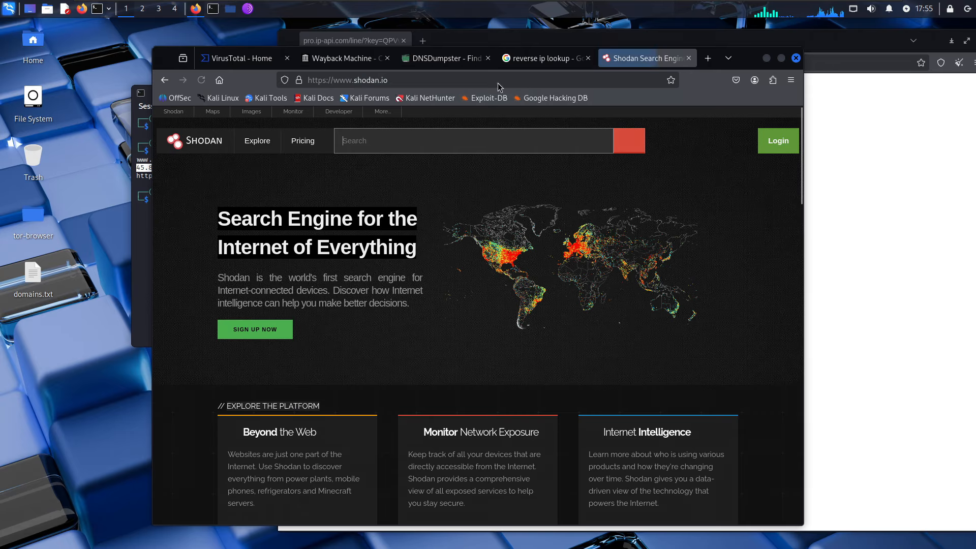
click(433, 140)
key(ctrl+v)
click(635, 146)
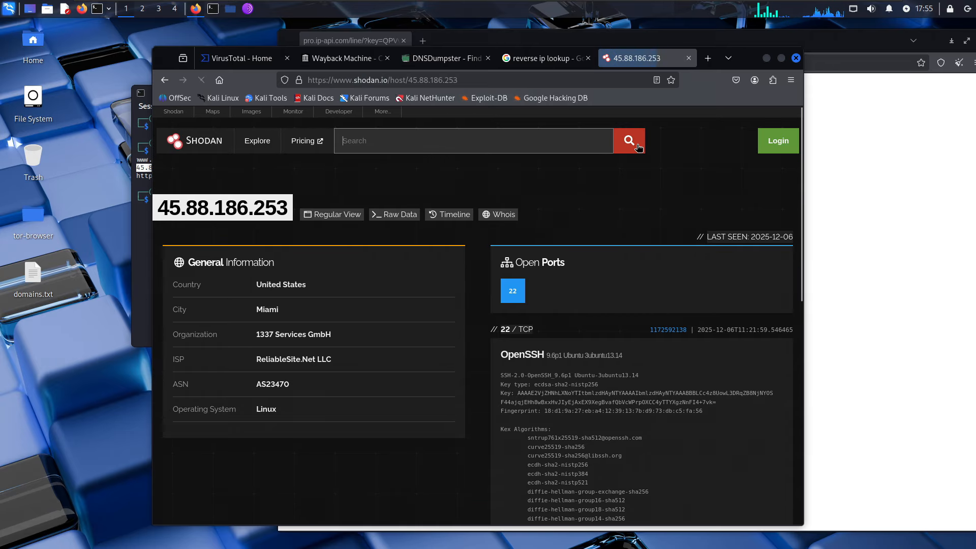
- Compare Shodan's results with the DNSDumpster, Wayback Machine and MxToolbox reverse IP pages
scroll(454, 264, down, 3)
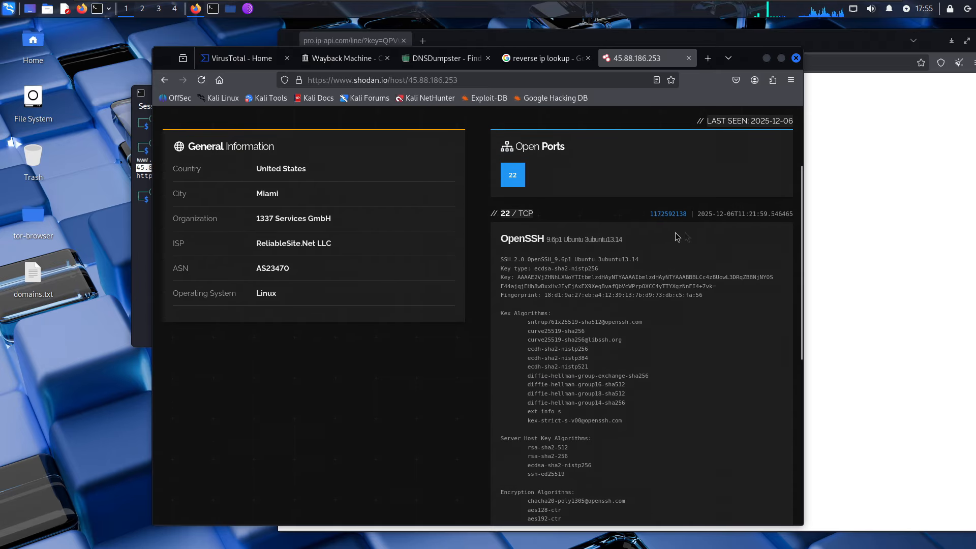
scroll(674, 220, down, 3)
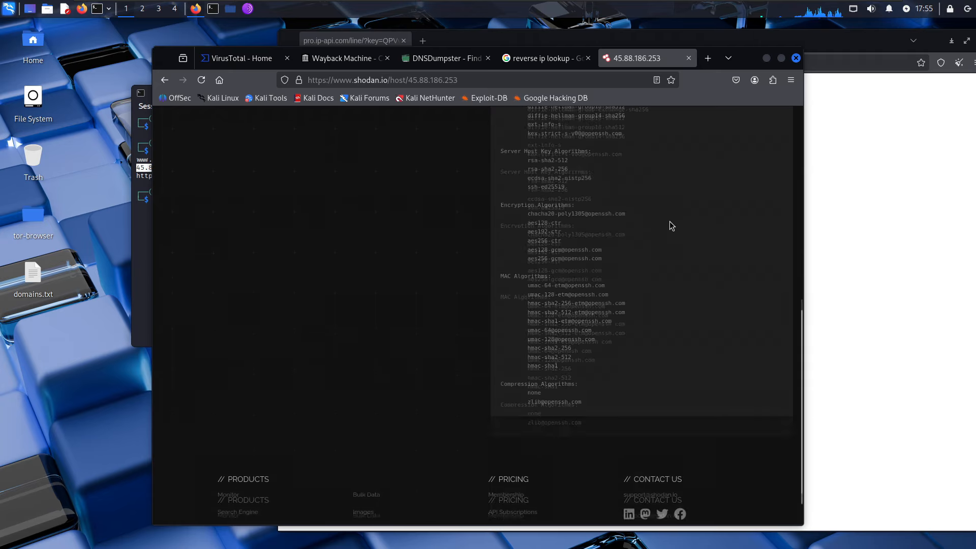
scroll(669, 221, up, 4)
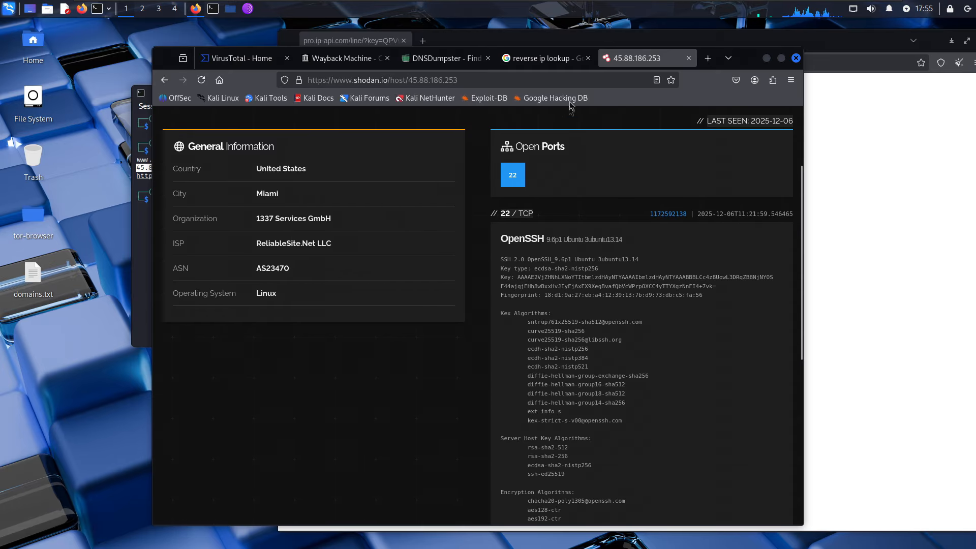
click(557, 59)
click(424, 60)
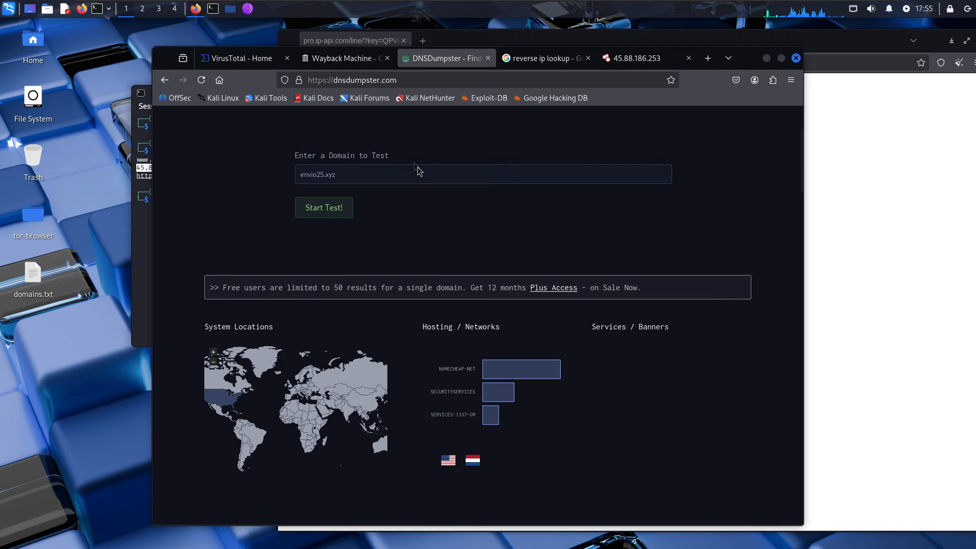
scroll(418, 172, up, 2)
scroll(390, 225, down, 10)
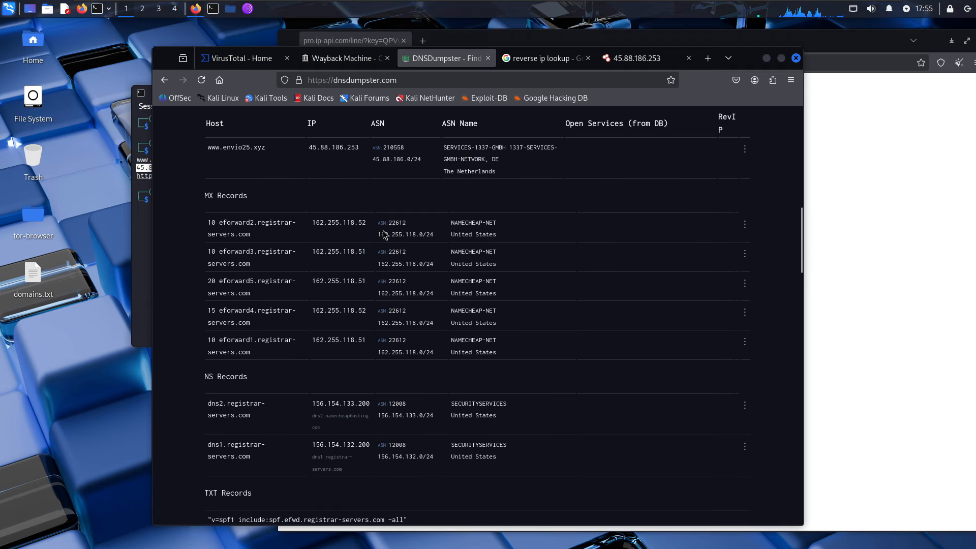
click(345, 59)
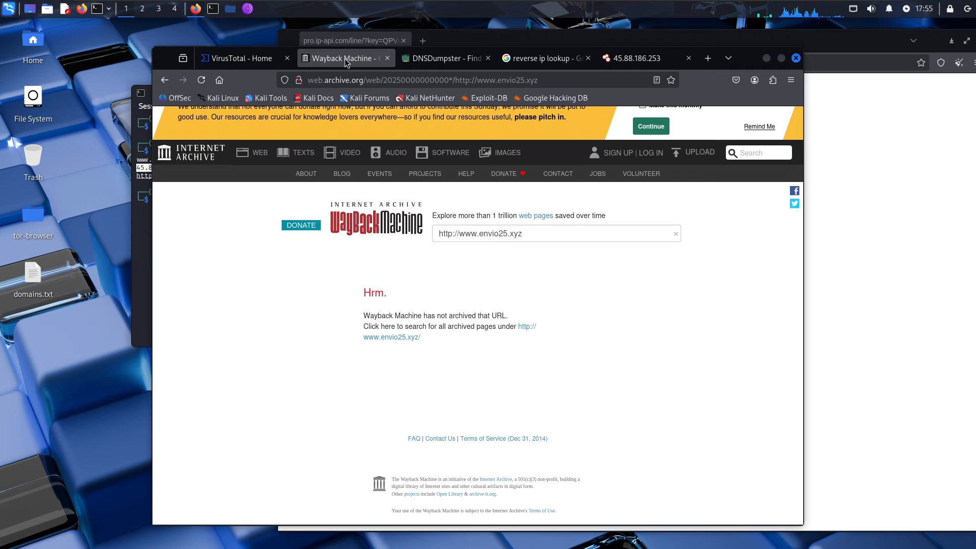
click(528, 62)
click(449, 64)
click(506, 59)
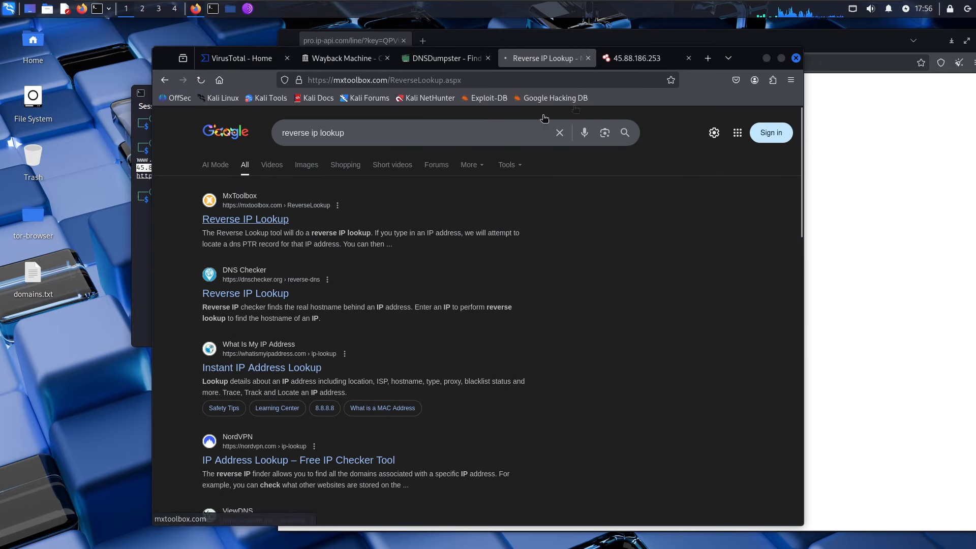
- View 1337 Services GmbH's other hosts, return, and select the organization name
click(637, 58)
scroll(351, 199, up, 3)
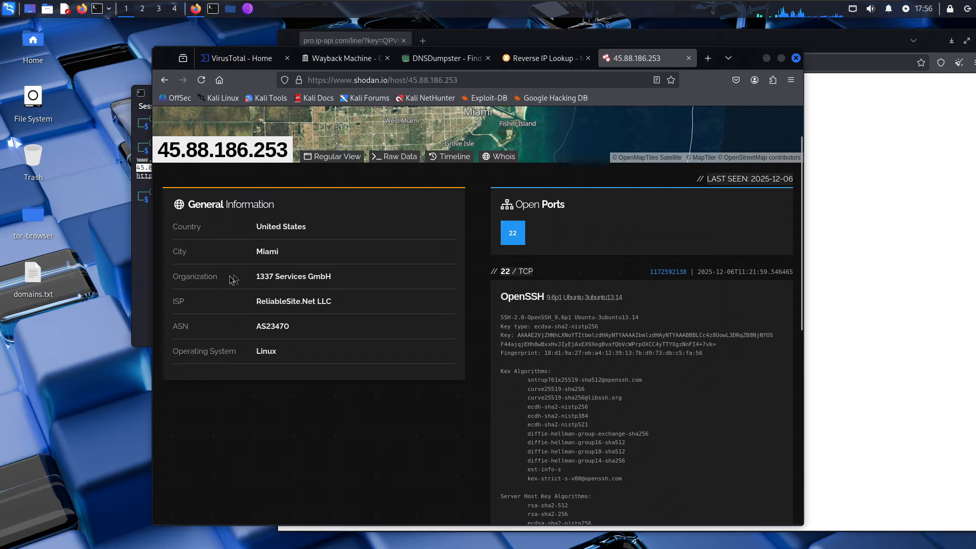
click(291, 278)
click(165, 80)
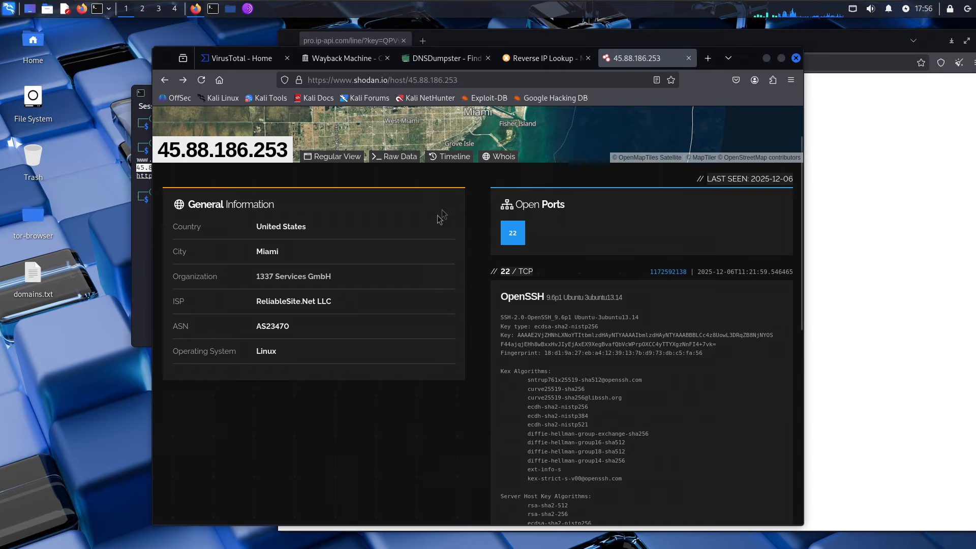
drag(335, 277, 256, 275)
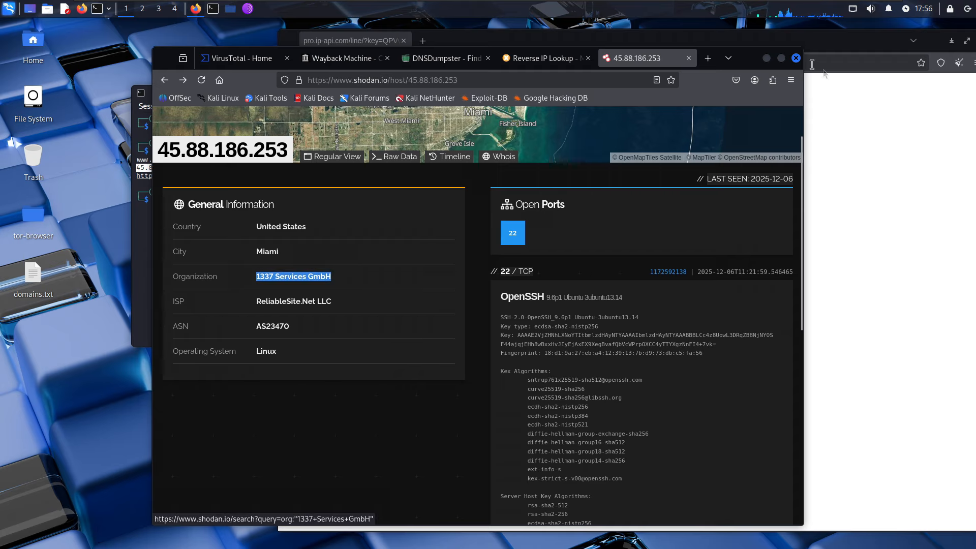
click(708, 60)
- Search Google for the exact phrase "1337 Services GmbH"
text(")
key(ctrl+v)
text(")
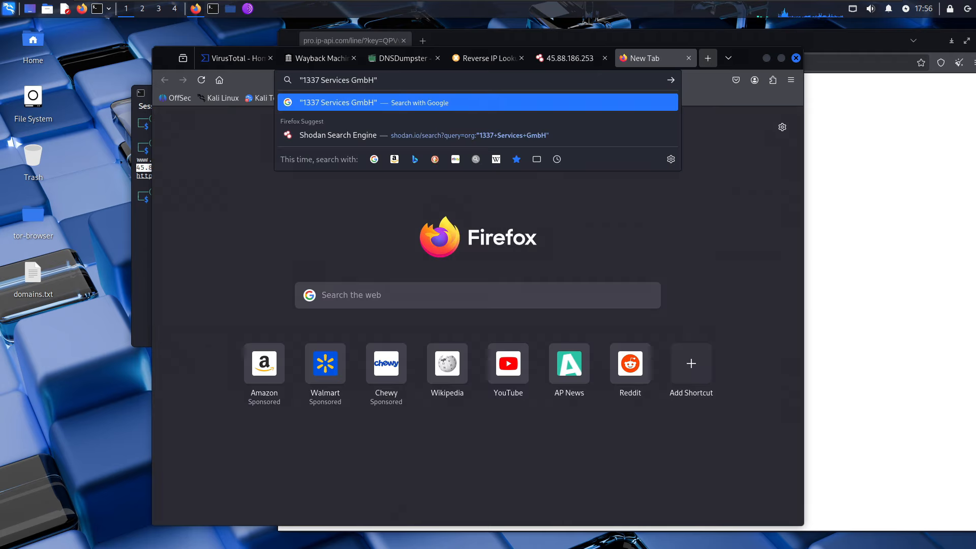
key(Return)
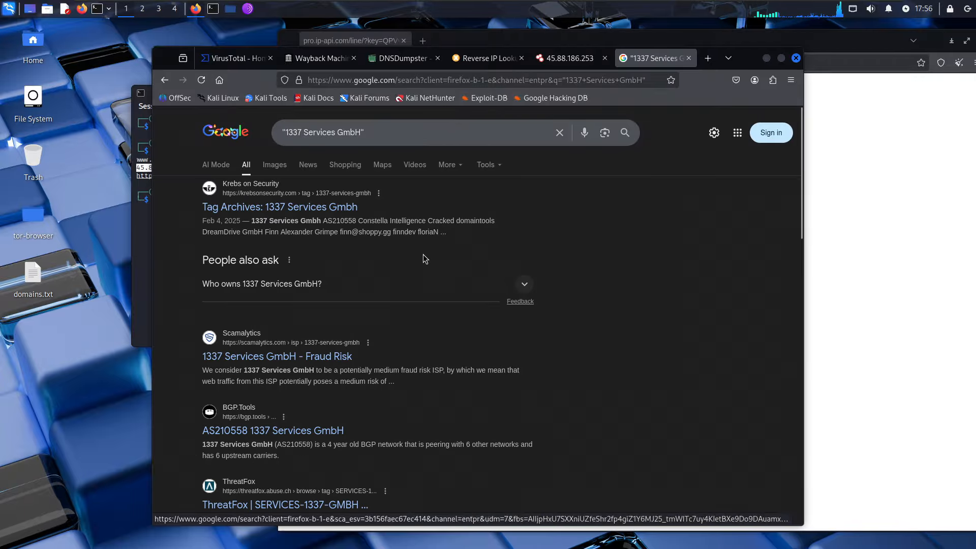
scroll(320, 356, down, 2)
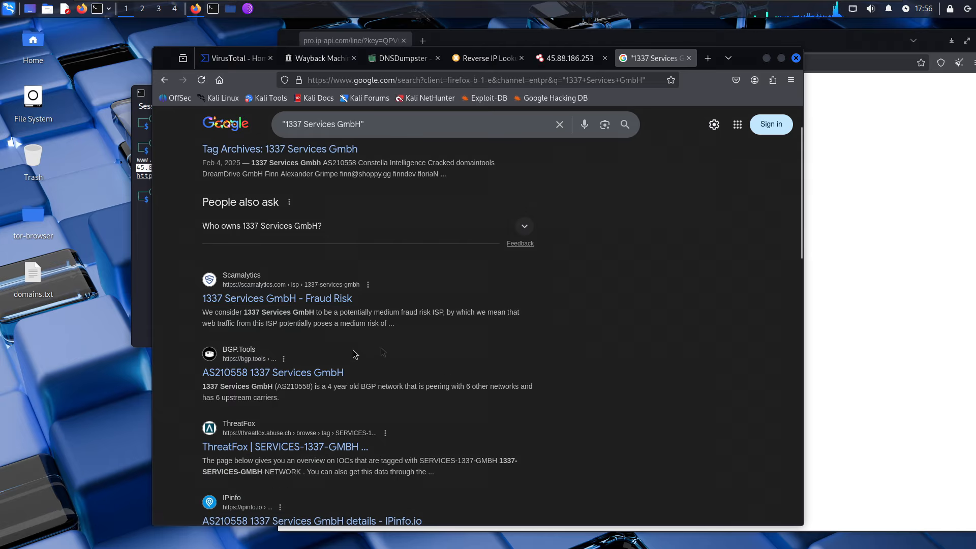
scroll(618, 358, down, 2)
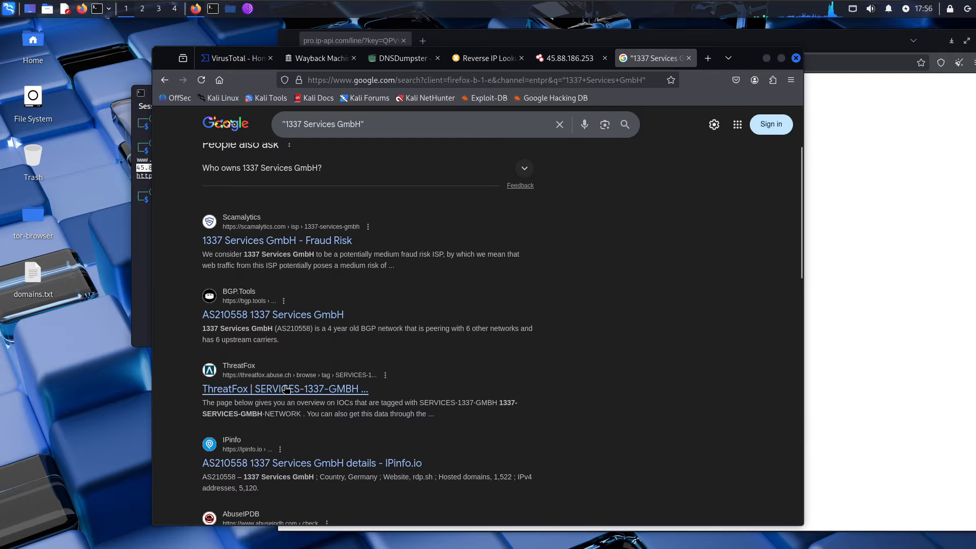
- Open the ThreatFox and AbuseIPDB results in background tabs, briefly checking a LinkedIn result
middle_click(285, 388)
scroll(305, 402, down, 4)
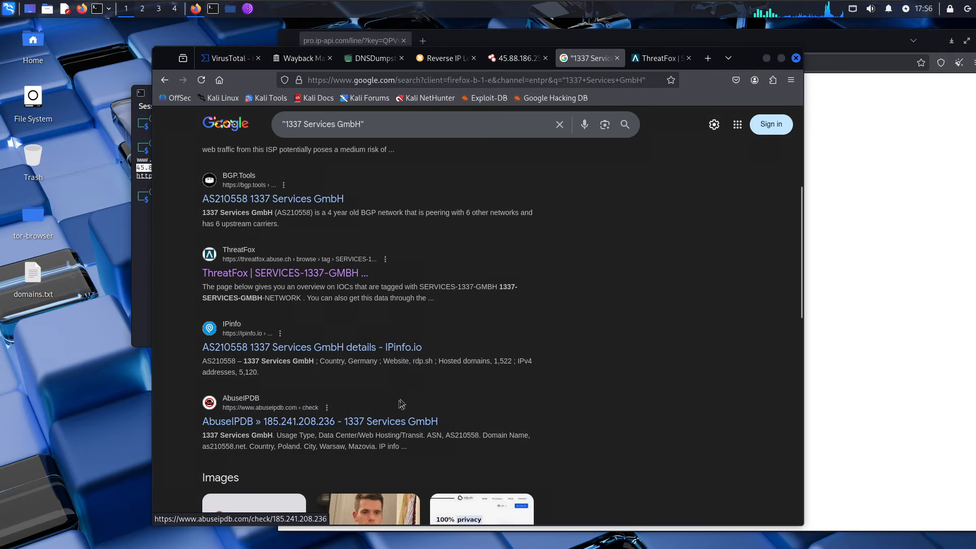
middle_click(383, 422)
scroll(386, 422, down, 4)
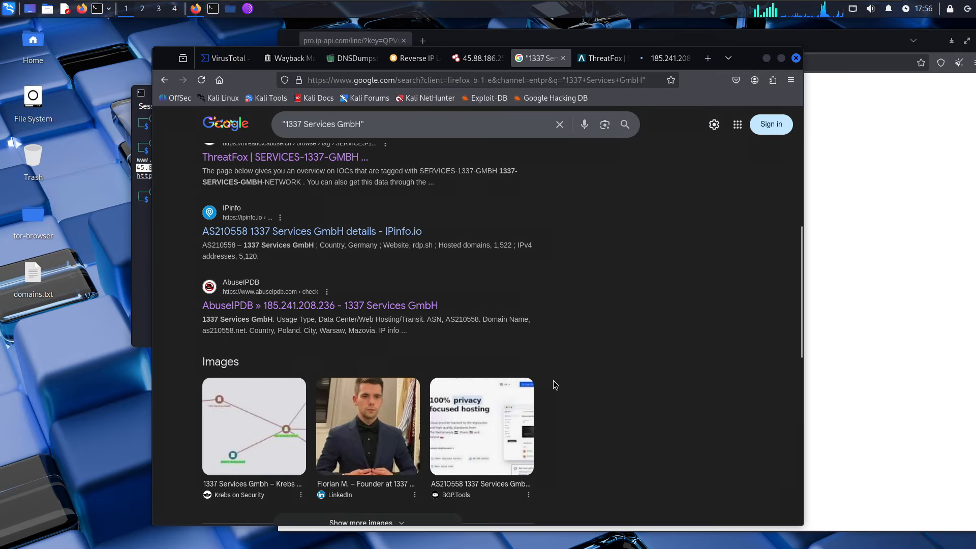
click(360, 489)
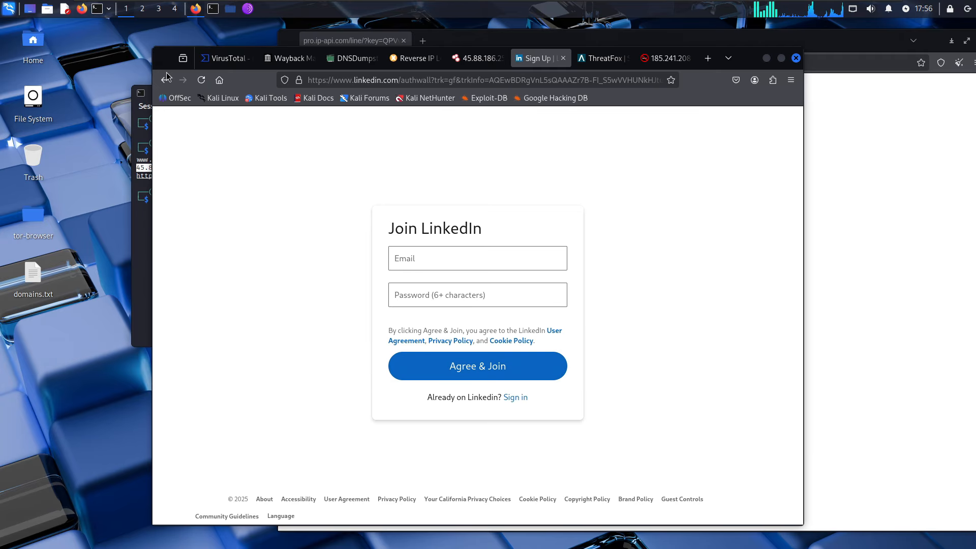
key(alt+Left)
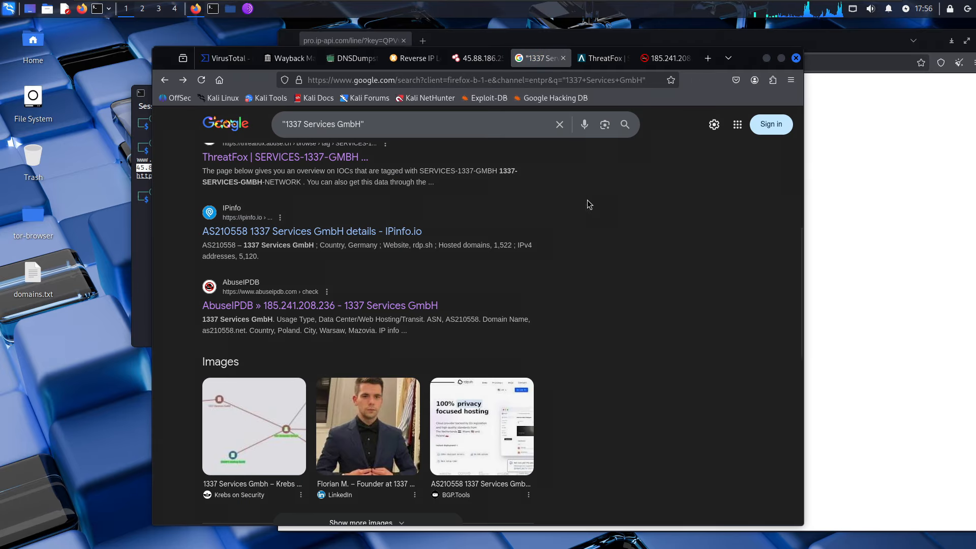
scroll(587, 200, down, 5)
click(366, 173)
- Scroll through the SERVICES-1337-GMBH tag's IOC table of mostly AsyncRAT addresses and back up
click(628, 59)
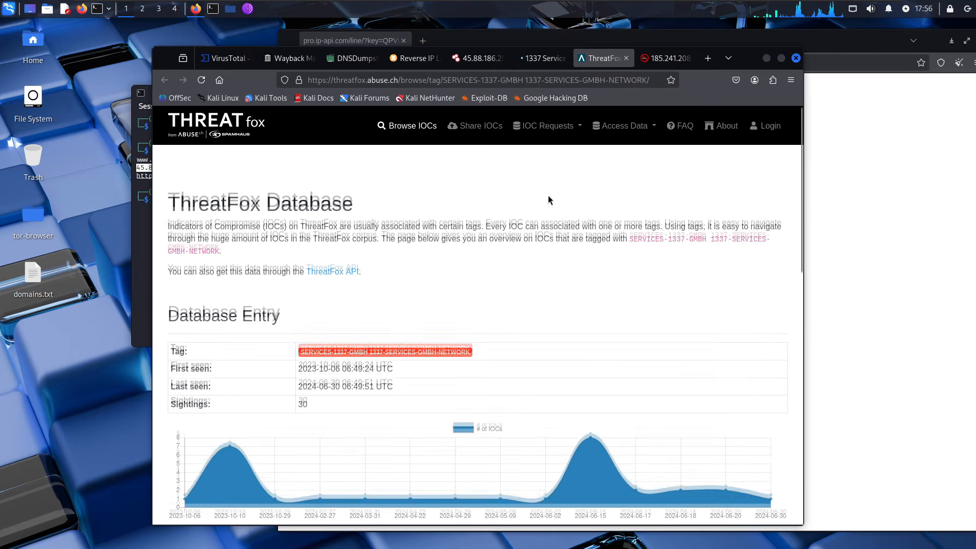
scroll(279, 209, up, 1)
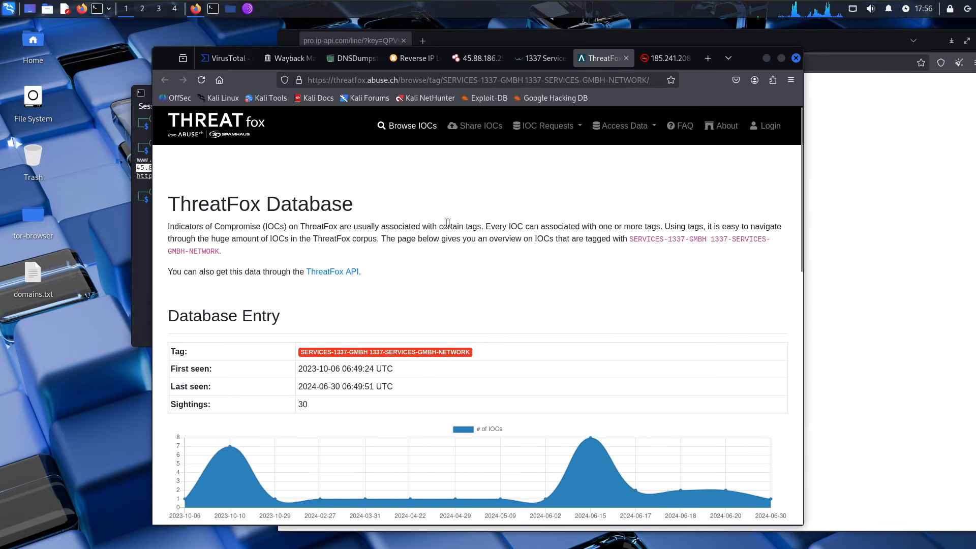
scroll(656, 228, down, 7)
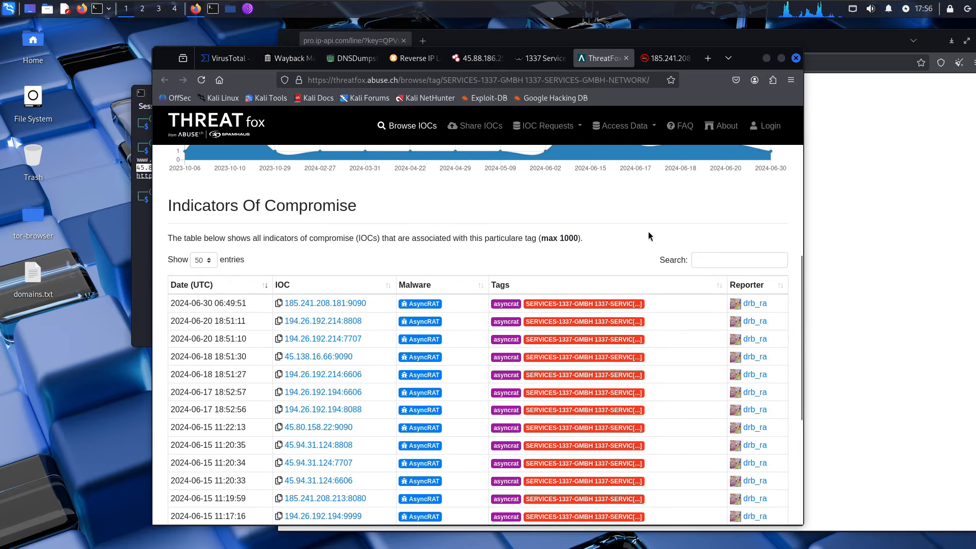
scroll(648, 230, down, 2)
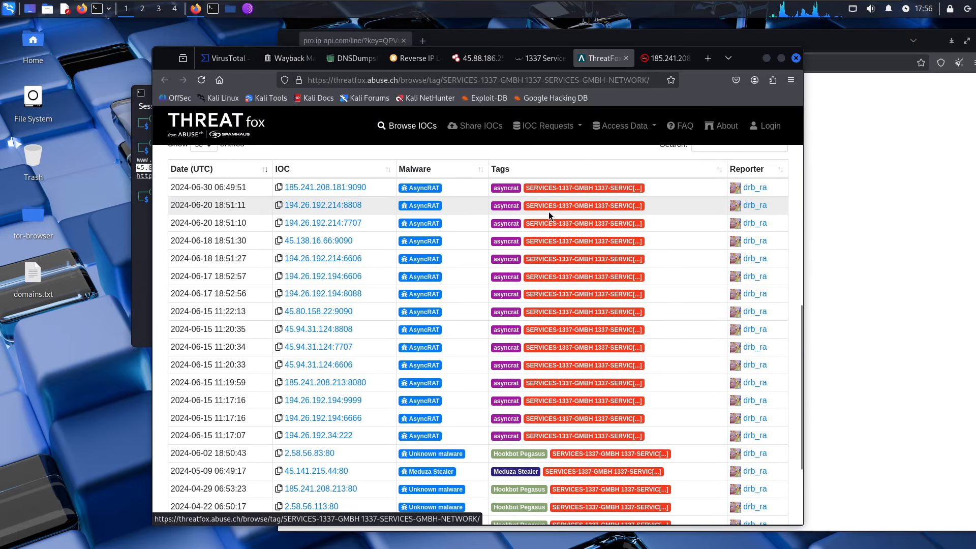
scroll(548, 212, down, 2)
scroll(568, 265, up, 2)
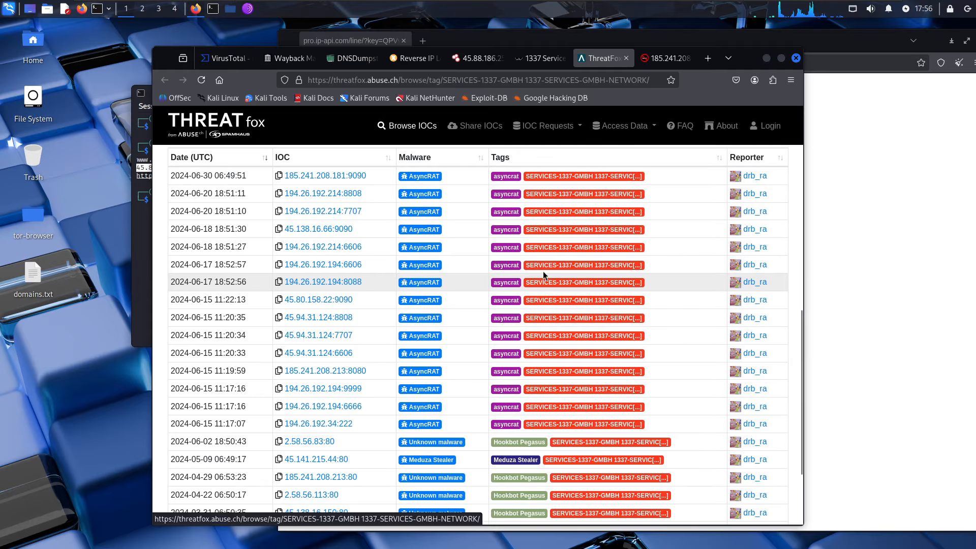
scroll(417, 319, up, 1)
scroll(418, 319, up, 8)
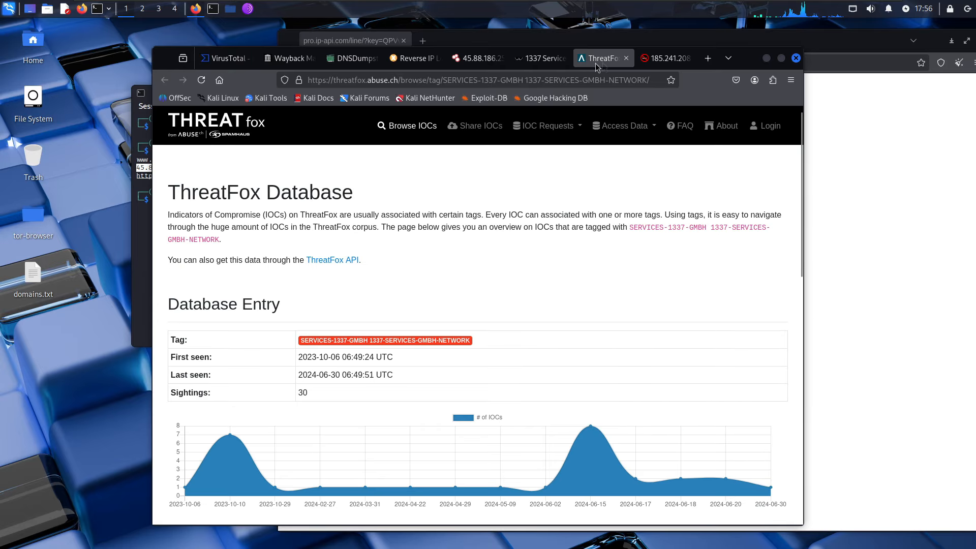
click(667, 59)
scroll(512, 184, down, 2)
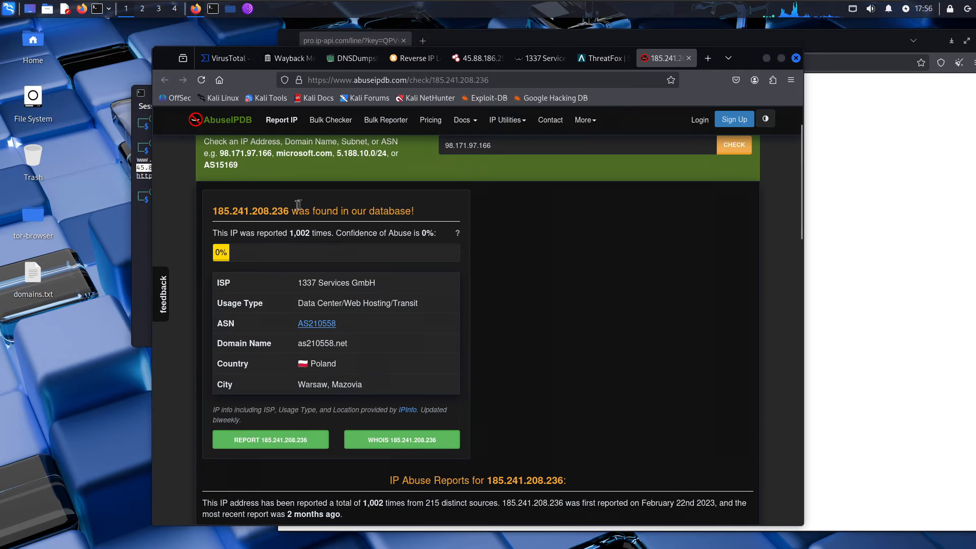
- Check 45.88.186.253 on AbuseIPDB (one report, 0% confidence) and open its report form
scroll(333, 215, up, 2)
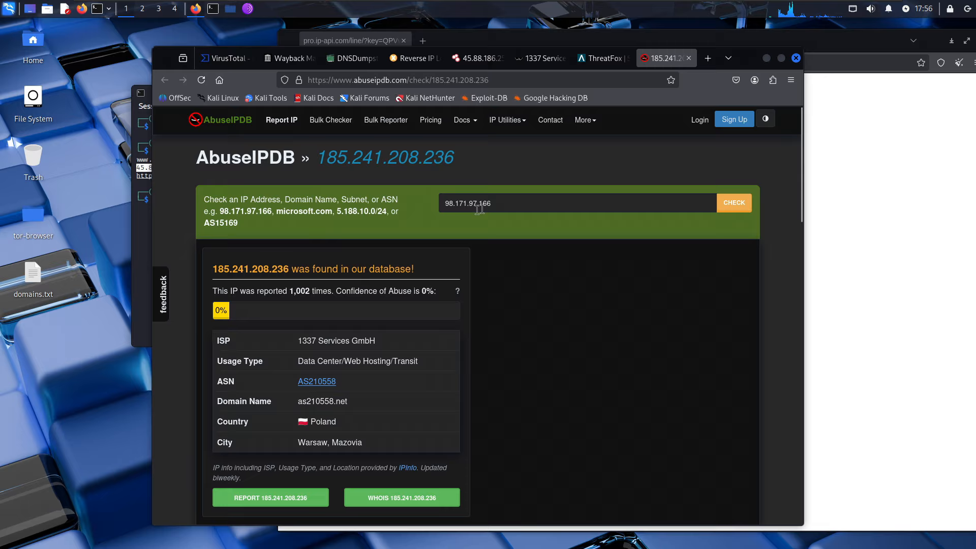
right_click(138, 174)
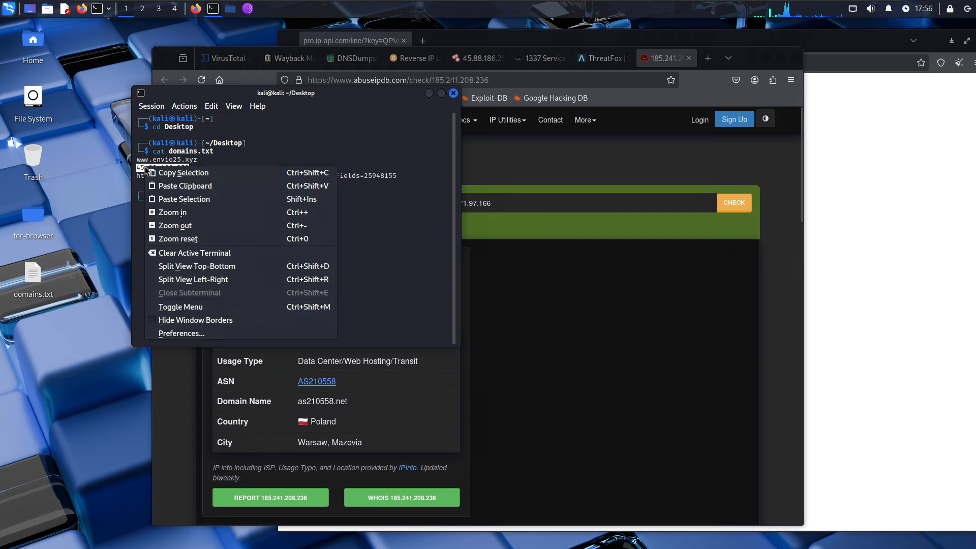
click(152, 170)
click(583, 201)
key(ctrl+v)
click(732, 205)
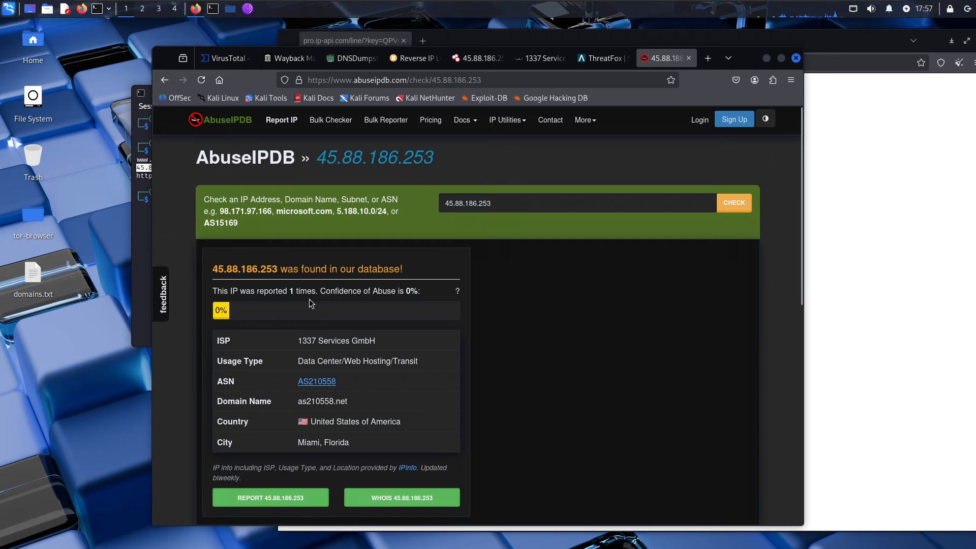
scroll(312, 304, down, 2)
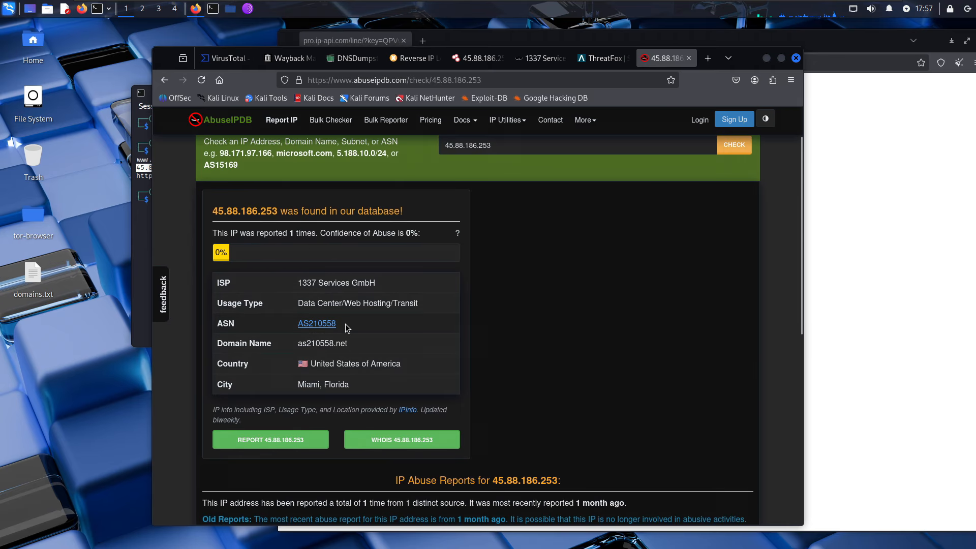
click(297, 447)
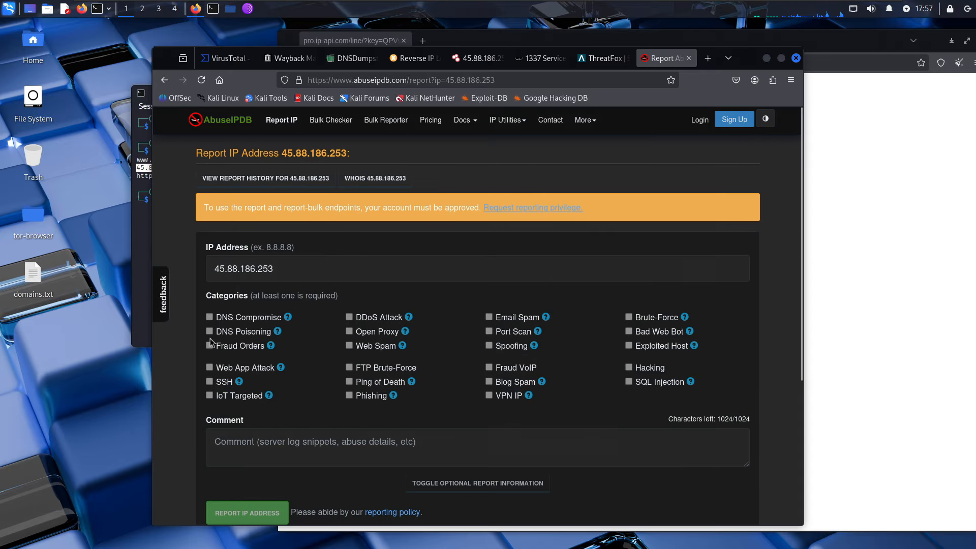
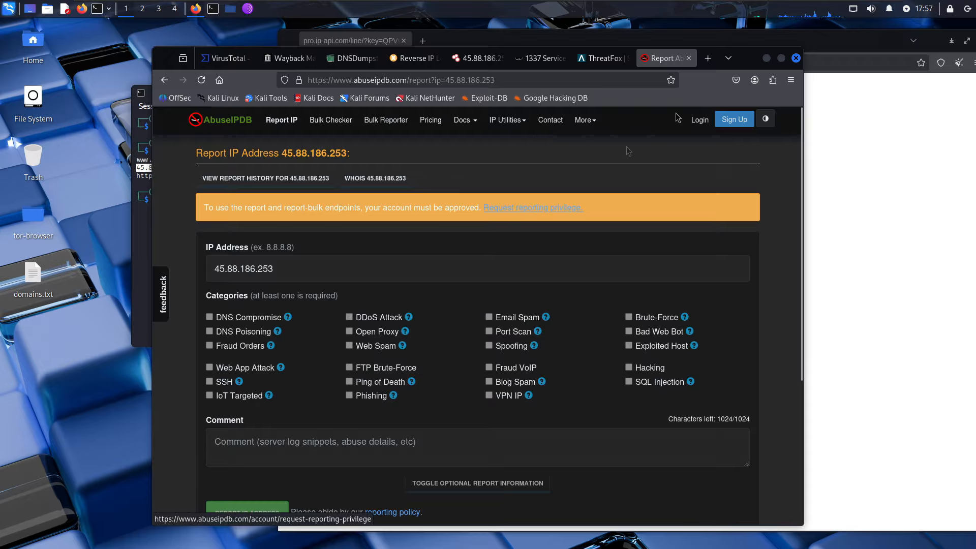
- Scroll the AbuseIPDB report form for 45.88.186.253, then close its tab without filing a report
scroll(540, 232, down, 4)
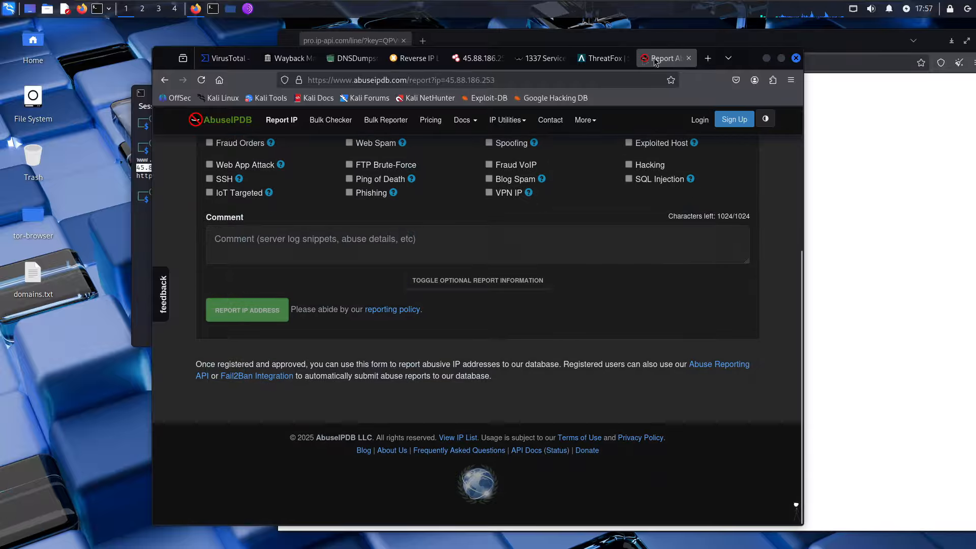
click(689, 59)
- Read the KrebsOnSecurity article about 1337 Services, then close it
click(583, 59)
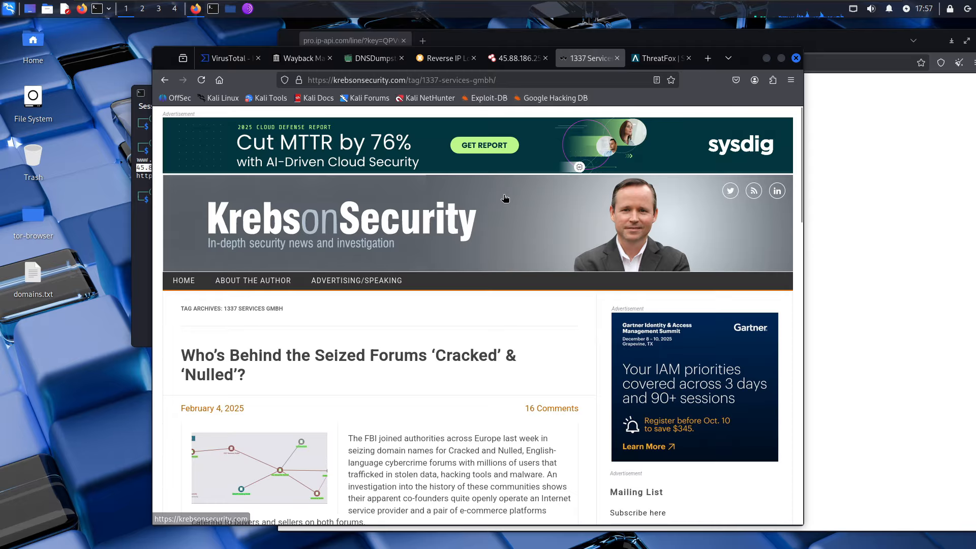
scroll(335, 216, down, 2)
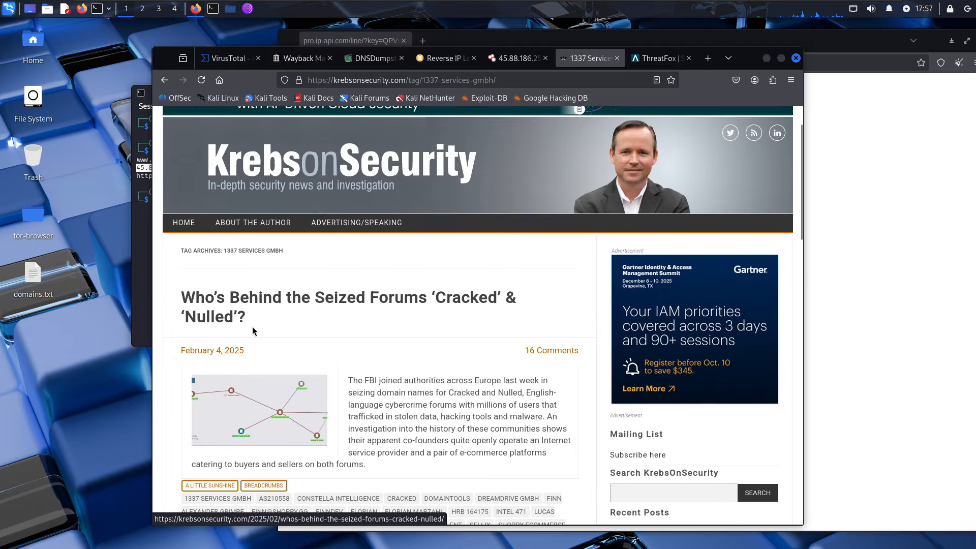
scroll(315, 320, down, 2)
scroll(305, 305, down, 2)
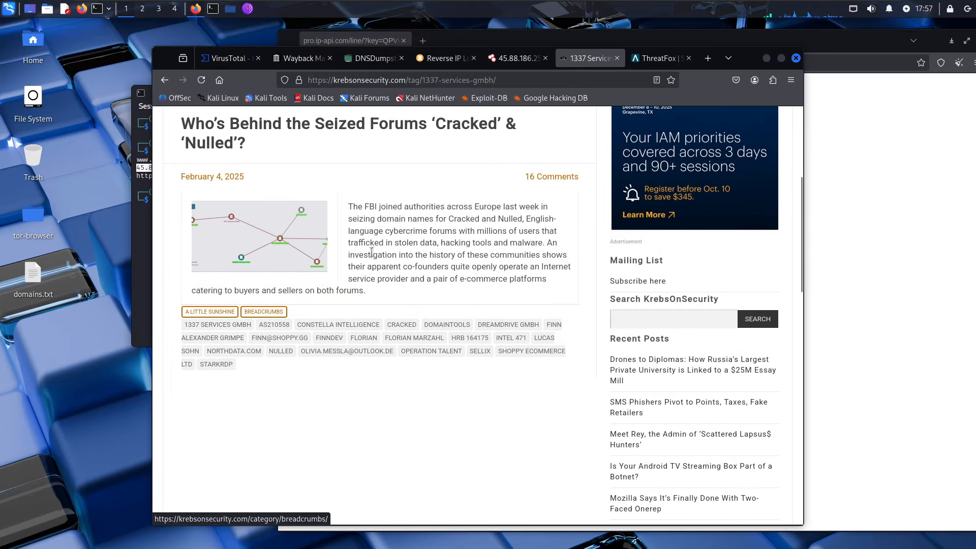
scroll(422, 259, down, 3)
scroll(409, 260, up, 7)
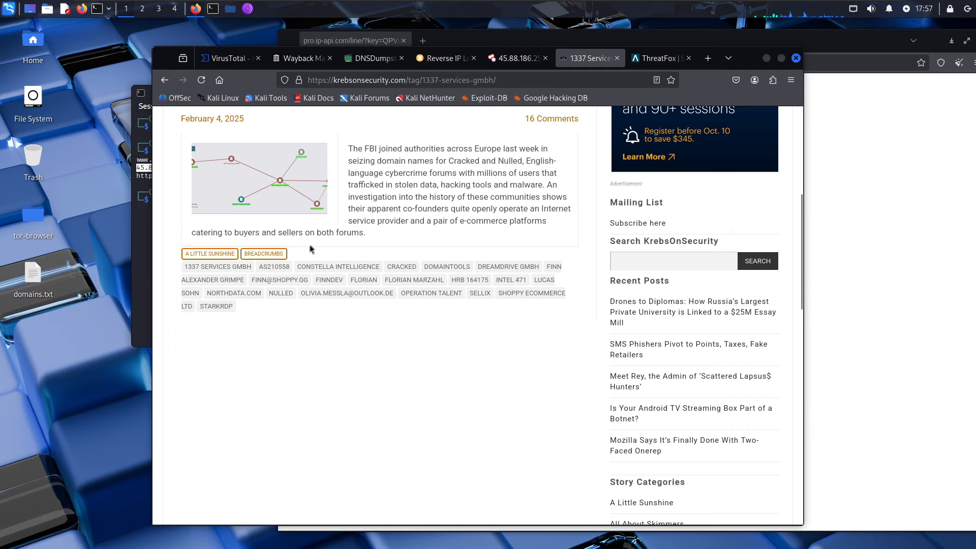
click(617, 60)
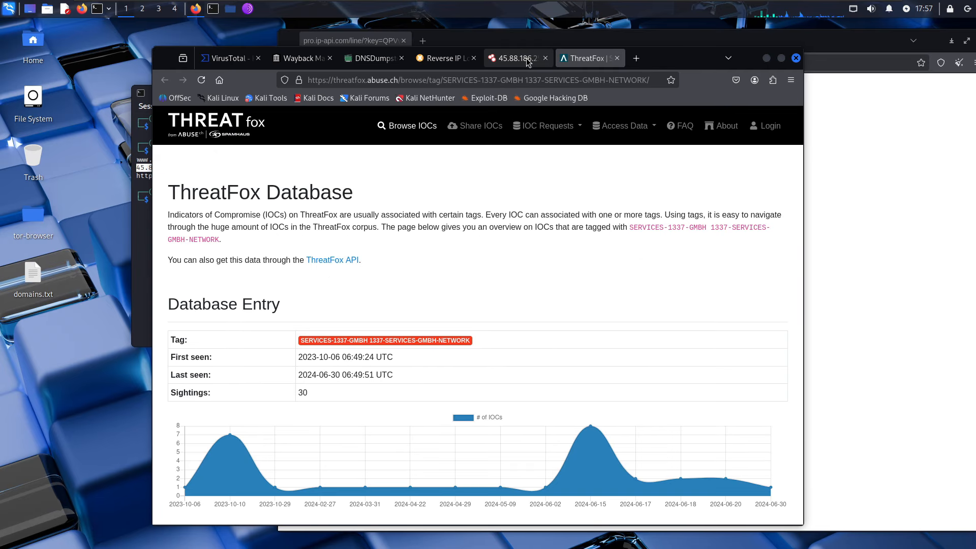
- Review the Shodan host record for 45.88.186.253: 1337 Services GmbH, Miami, port 22
click(518, 58)
scroll(593, 249, down, 5)
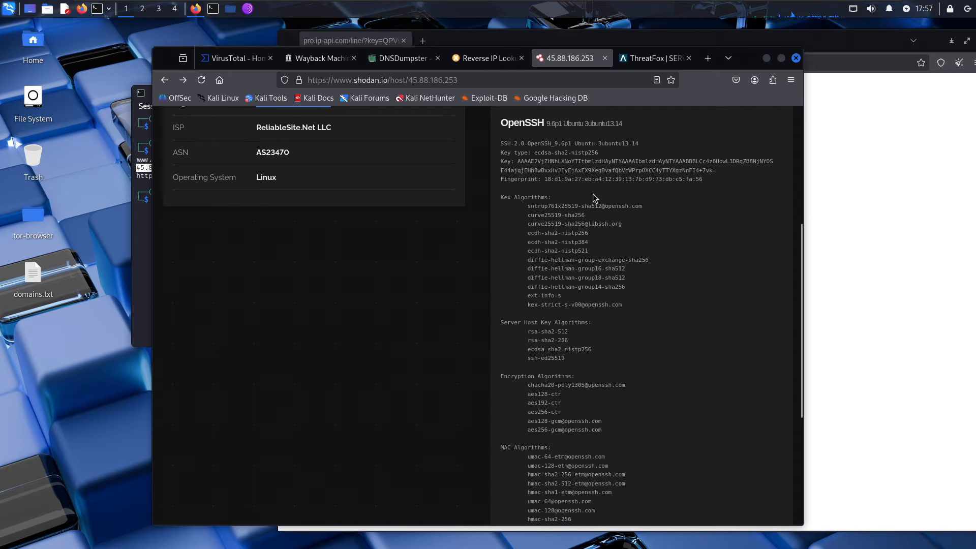
scroll(592, 193, down, 4)
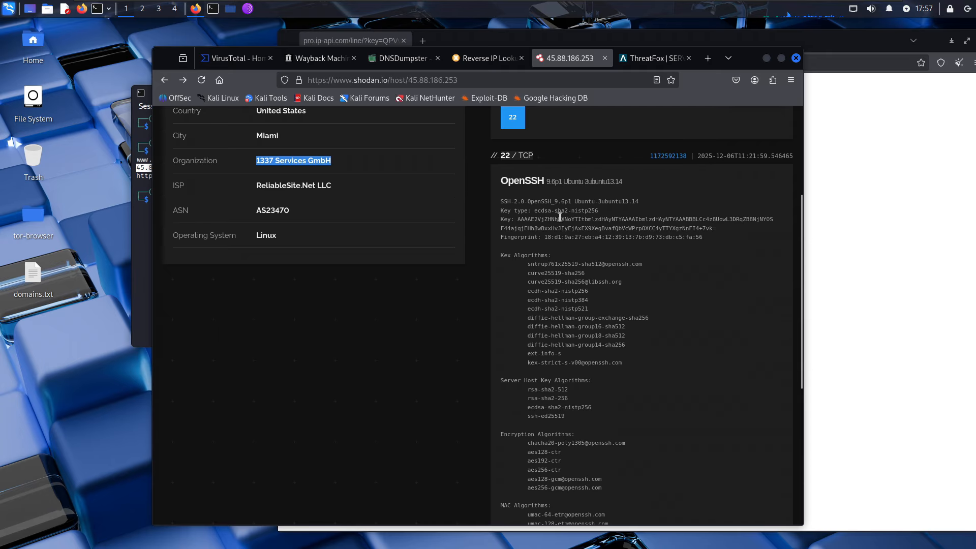
scroll(545, 219, up, 4)
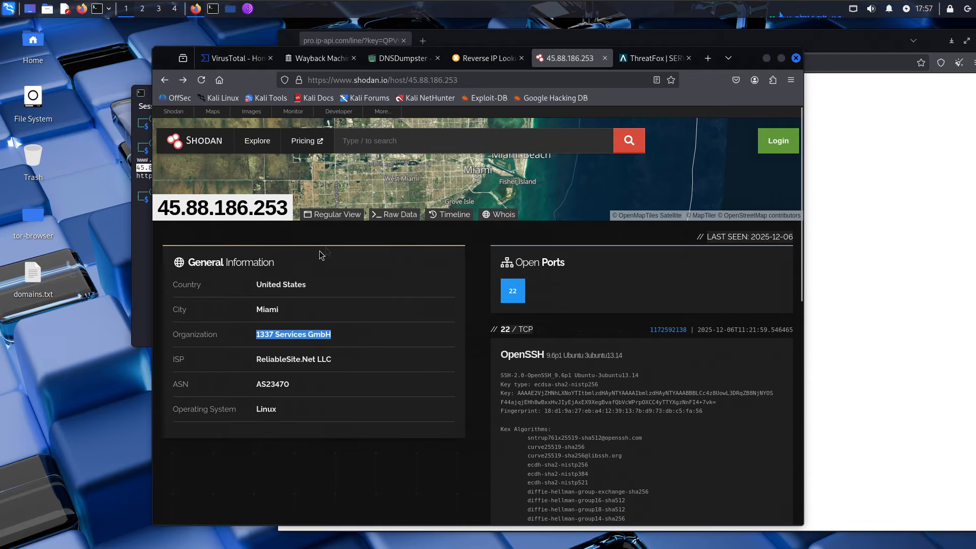
- Run an MXToolbox reverse DNS lookup on 45.88.186.253 and close the results
click(468, 63)
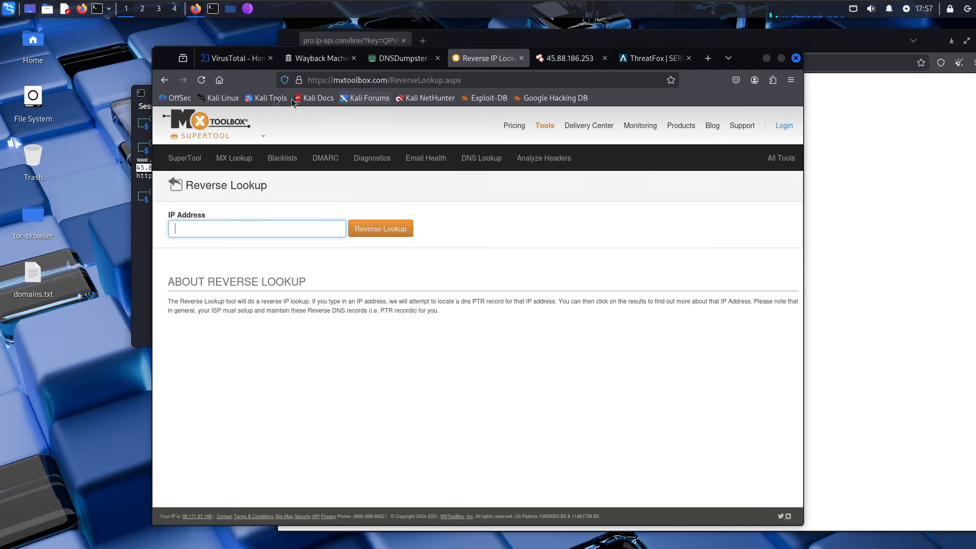
click(391, 229)
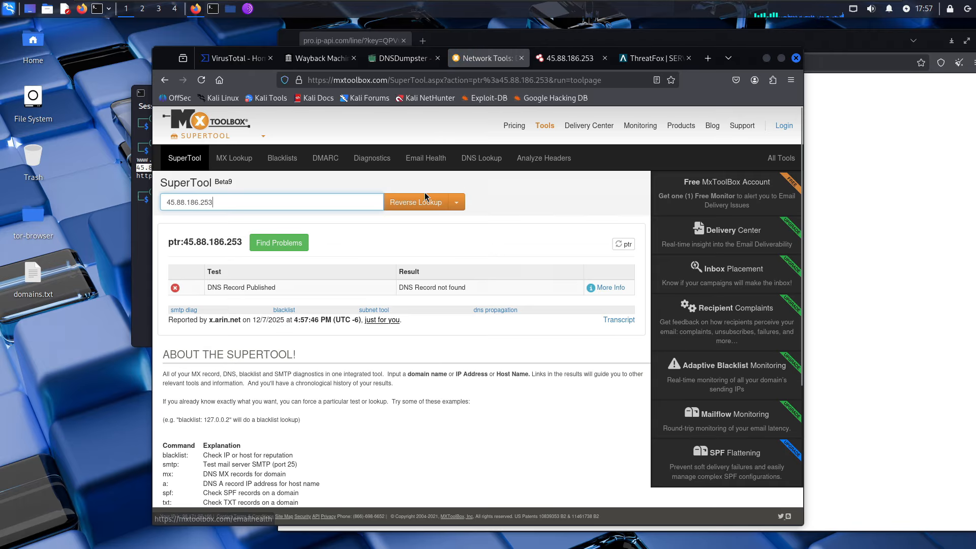
click(521, 60)
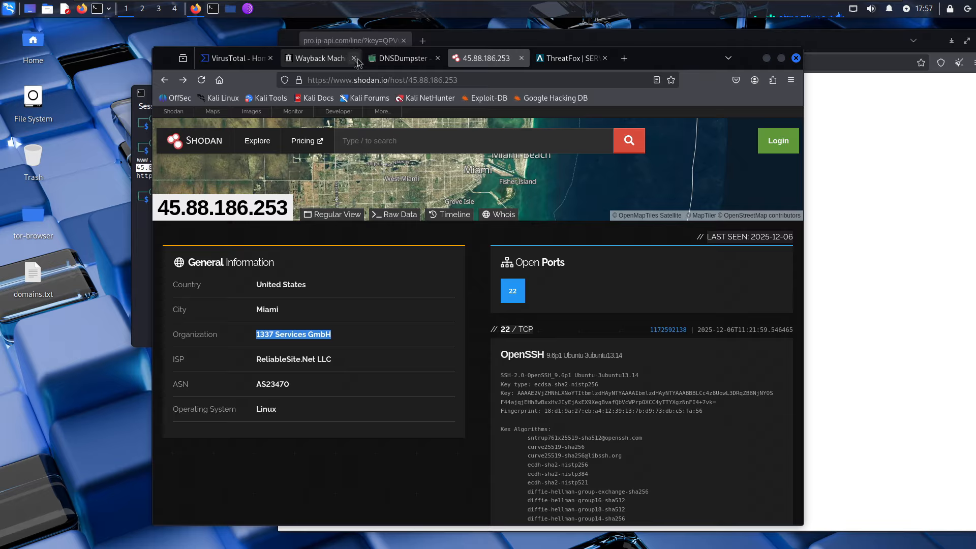
click(401, 58)
click(140, 176)
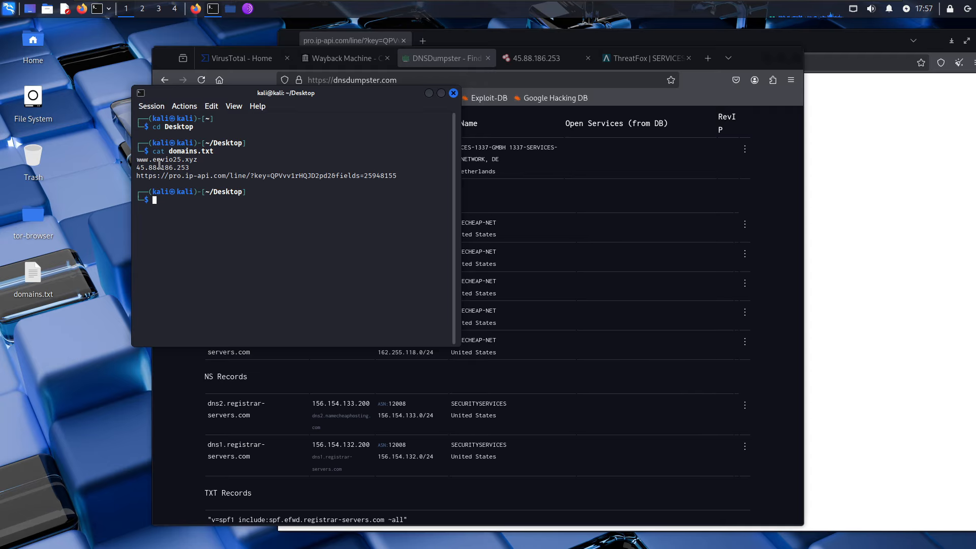
drag(201, 160, 148, 161)
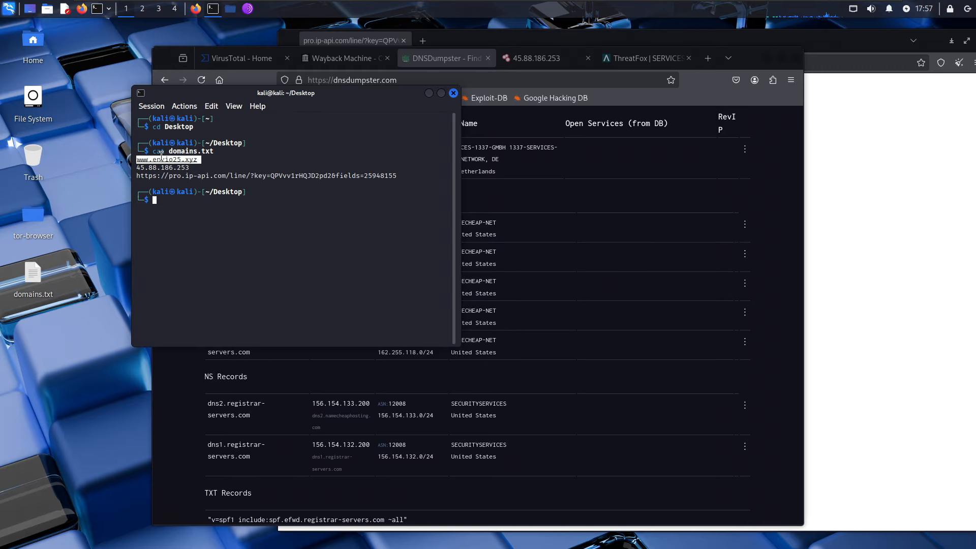
right_click(161, 156)
click(209, 189)
click(613, 154)
scroll(560, 172, up, 10)
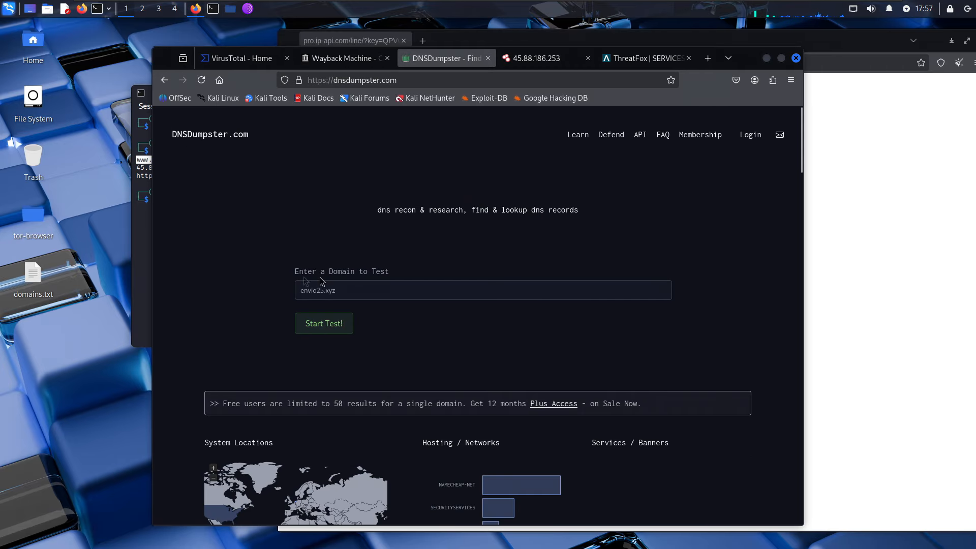
click(141, 237)
click(541, 77)
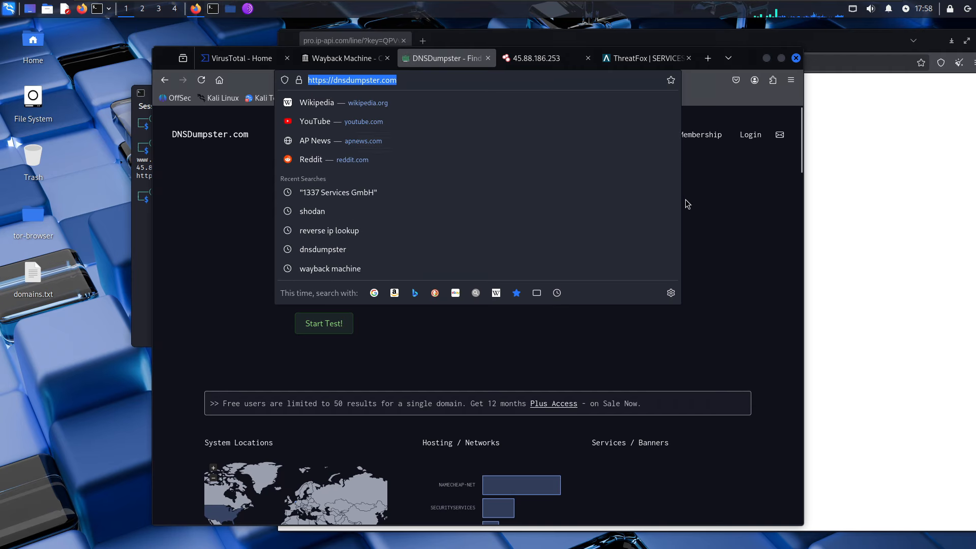
click(251, 22)
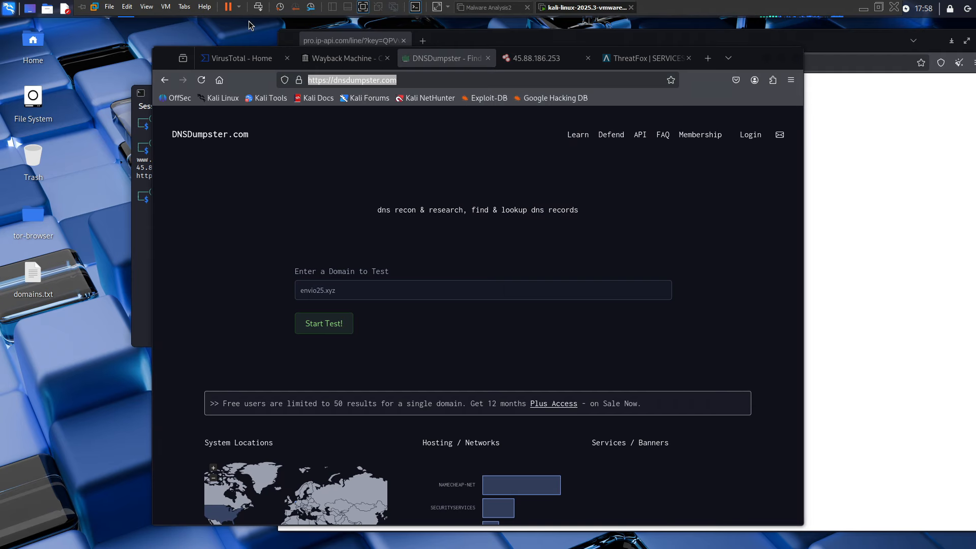
click(541, 60)
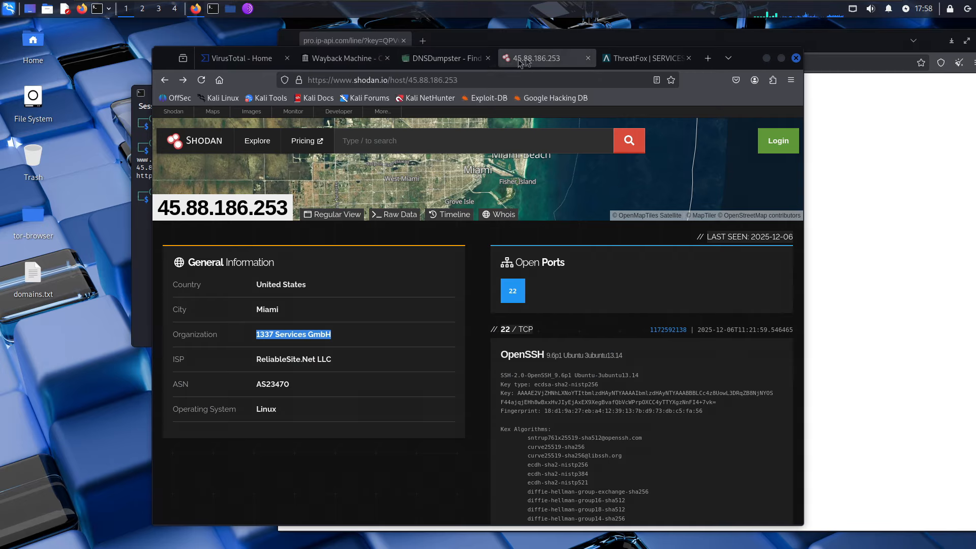
- Search Shodan for envio25.xyz, which returns no results
click(144, 158)
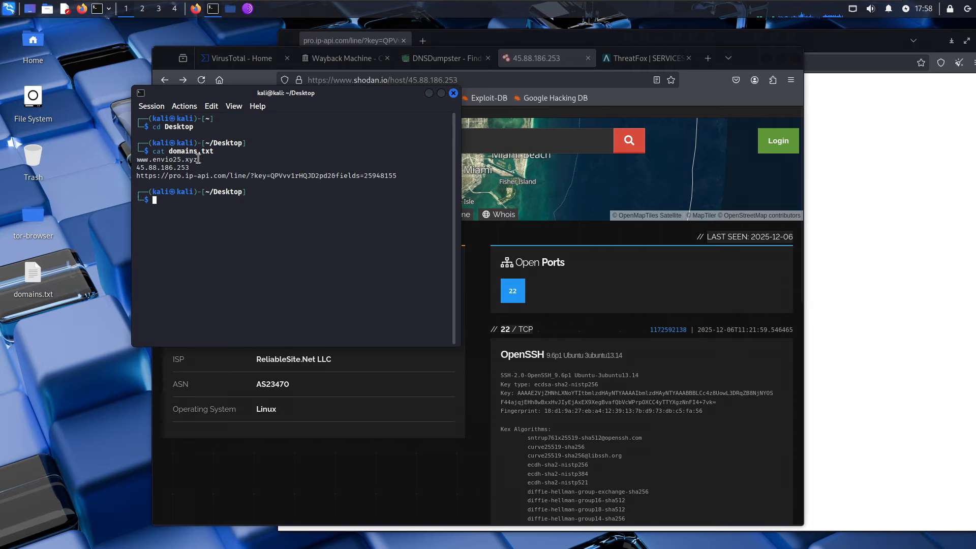
right_click(152, 160)
click(192, 195)
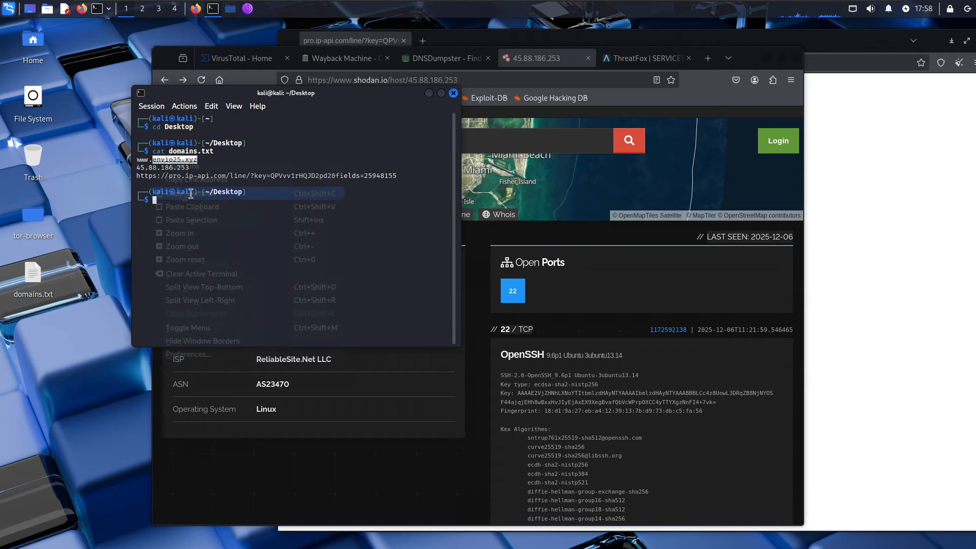
click(513, 147)
key(ctrl+v)
click(630, 151)
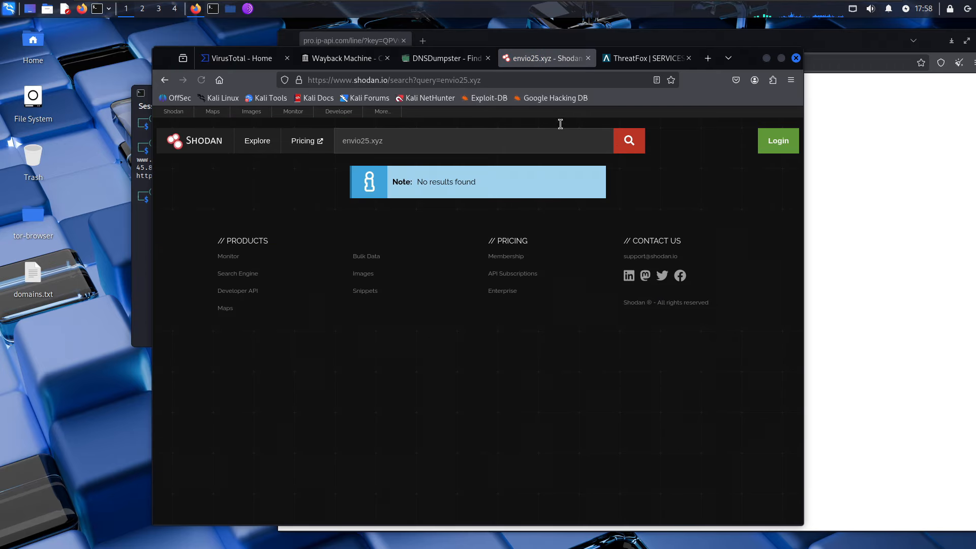
- Copy the envio25.xyz query and begin a web search for 'domain 2 ip'
drag(392, 135, 342, 135)
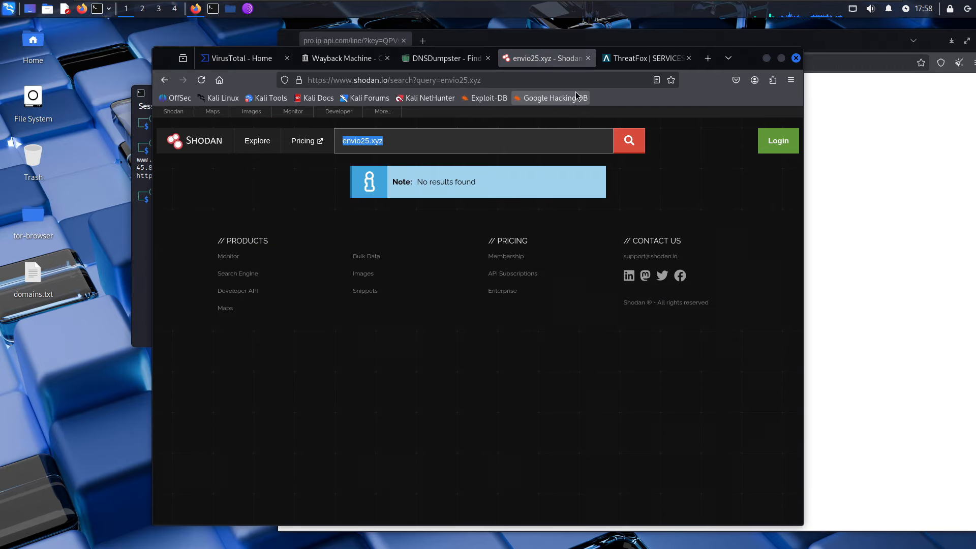
key(ctrl+Tab)
click(527, 80)
text(domain)
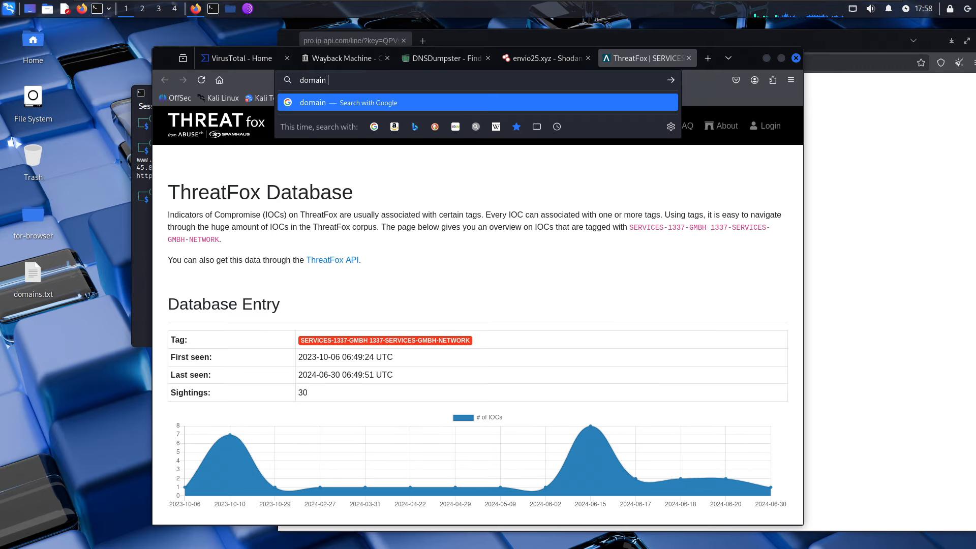
text( 2 ip)
- Find Domain To IP Converter and convert envio25.xyz with it
key(Return)
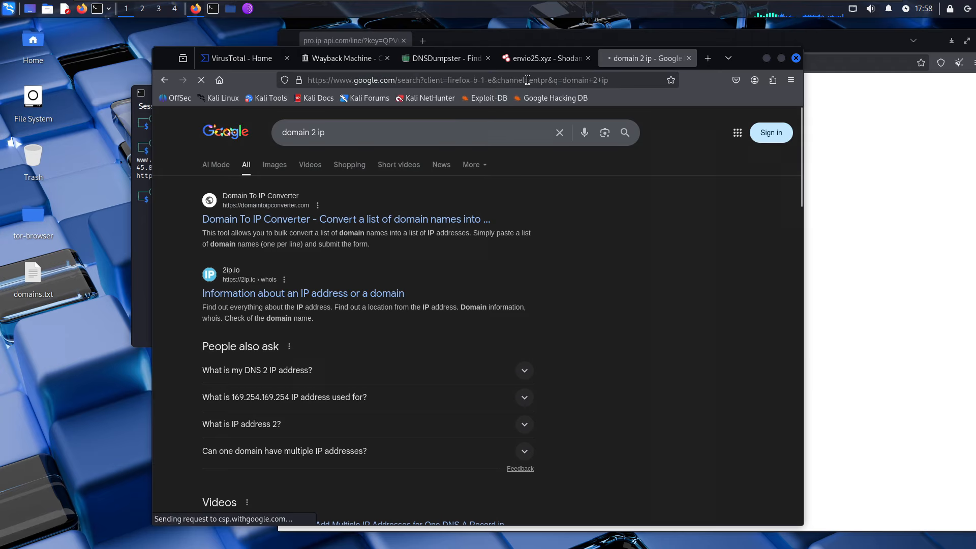
click(282, 220)
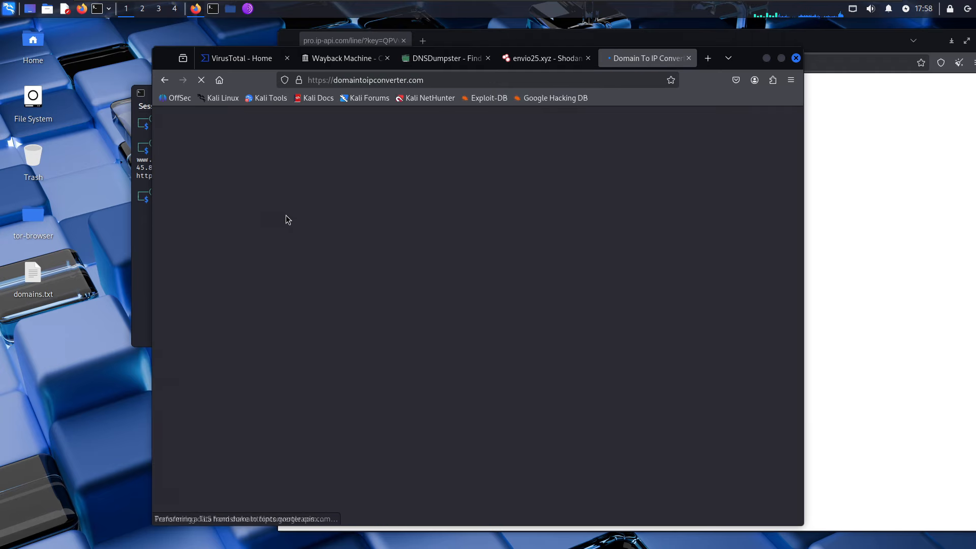
click(327, 269)
key(ctrl+v)
click(246, 345)
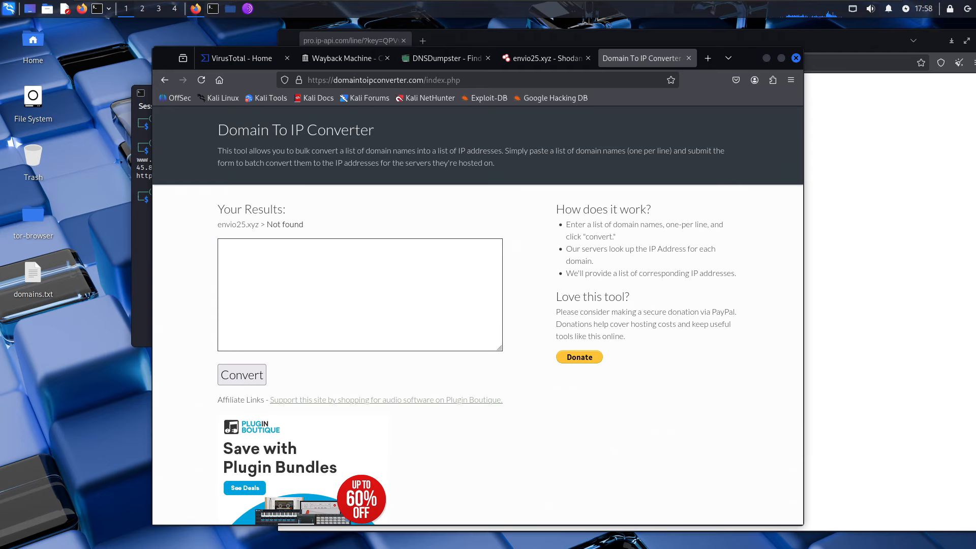
- Re-enter the domain and rerun the conversion, which reports envio25.xyz as Not found
click(274, 263)
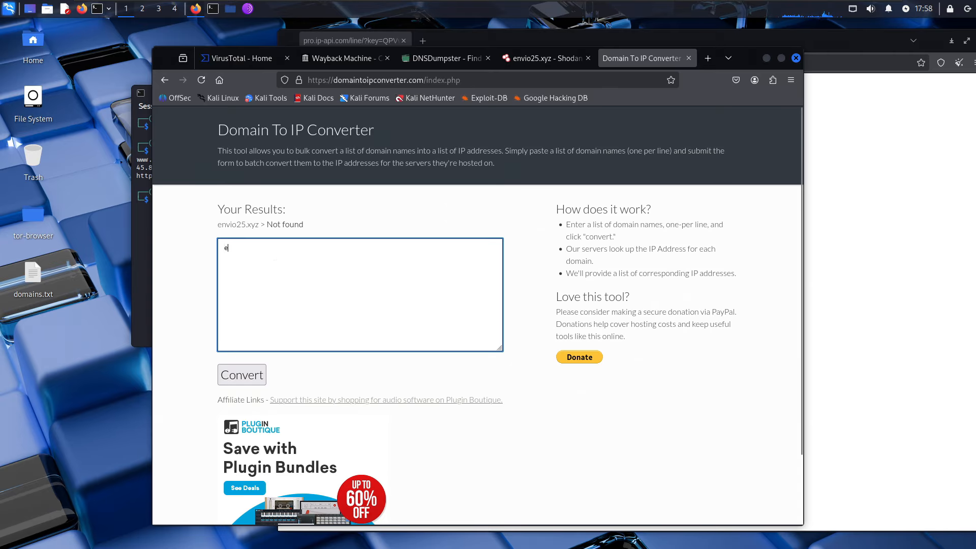
text(envio25.xyz)
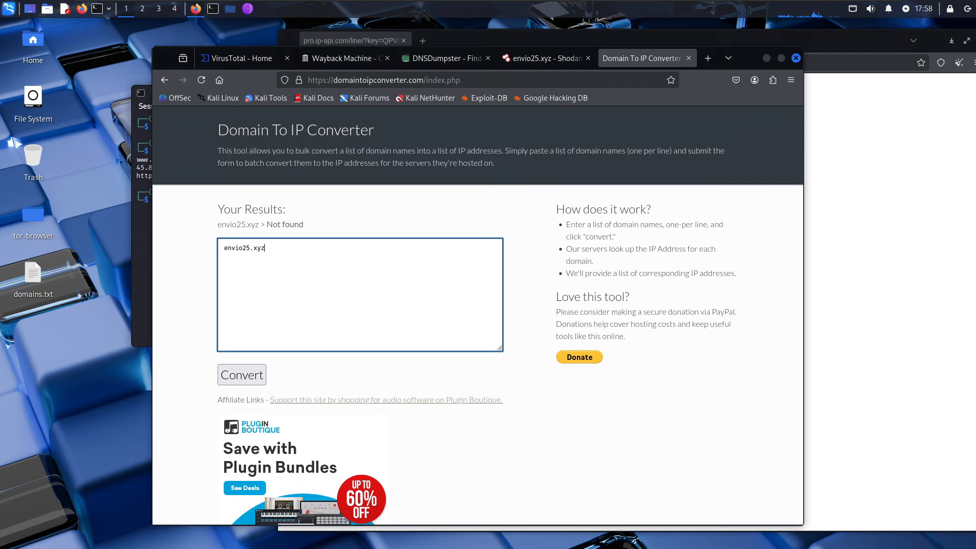
key(ctrl+a)
click(241, 374)
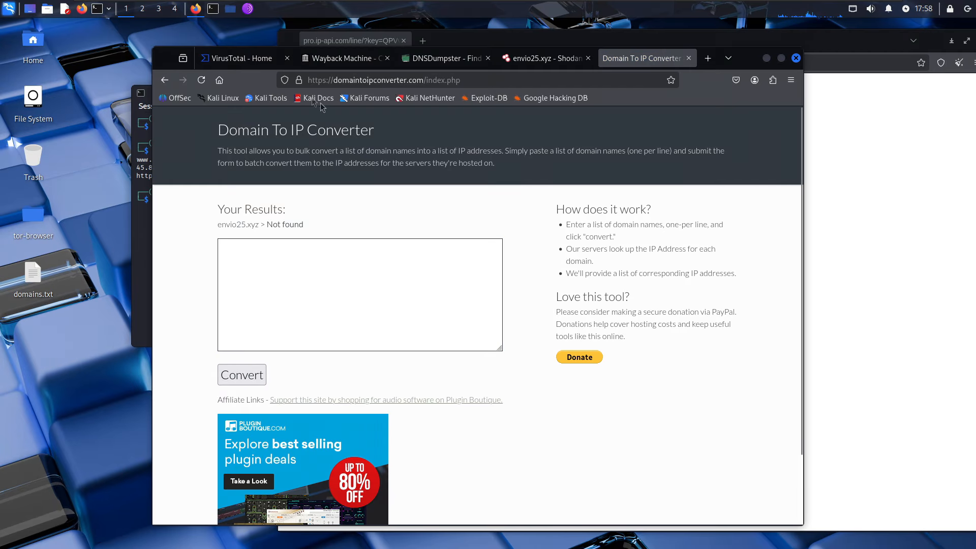
click(363, 80)
- Google "envio25.xyz", back out of the securefeed warning, and include omitted results
text("envio25.xyz")
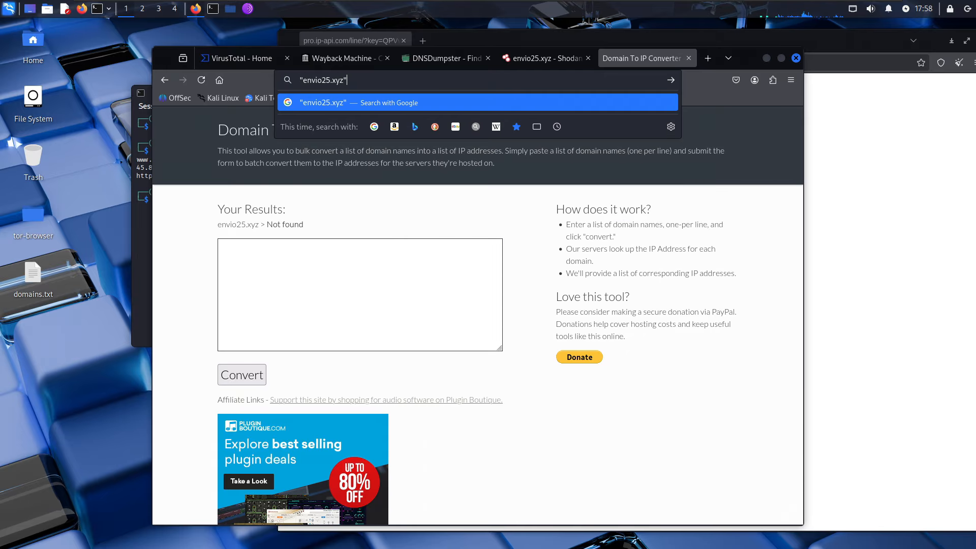
key(Return)
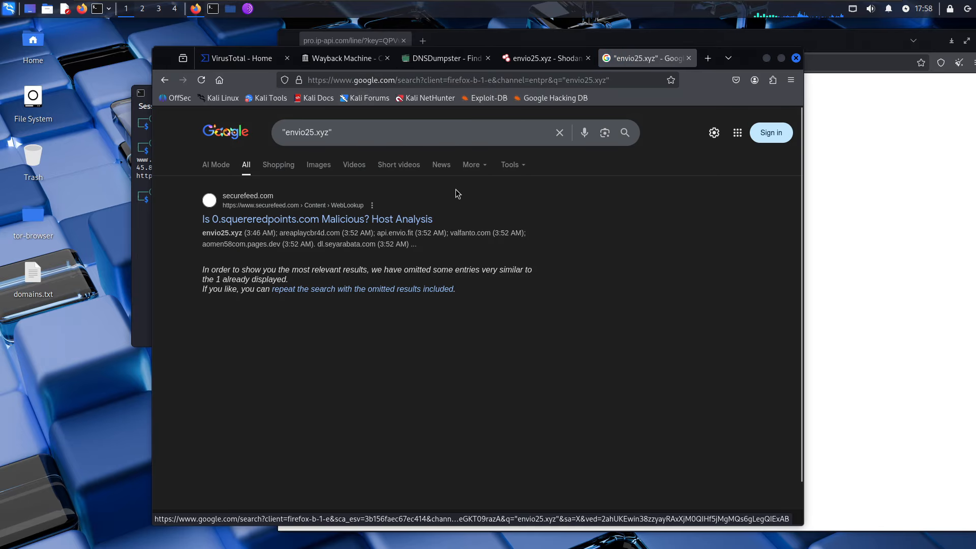
click(384, 221)
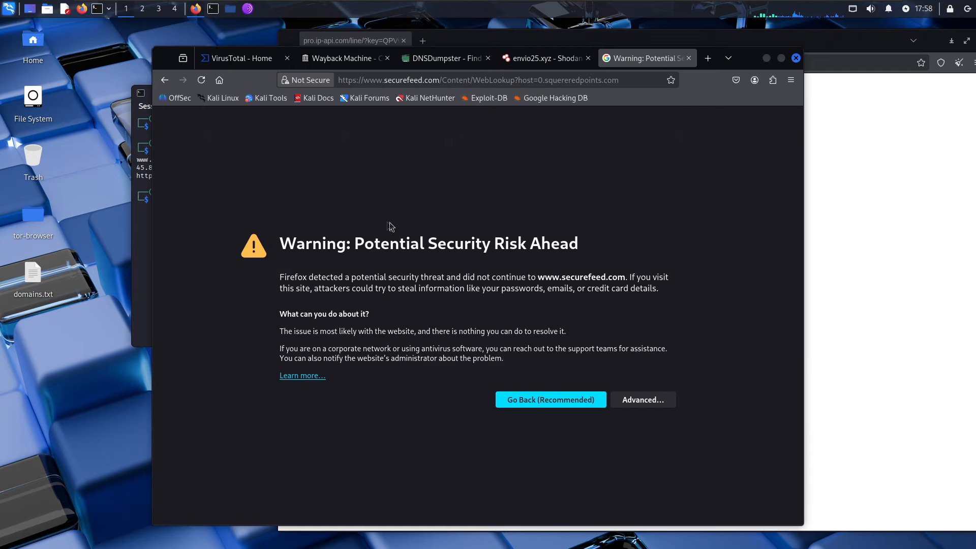
click(164, 80)
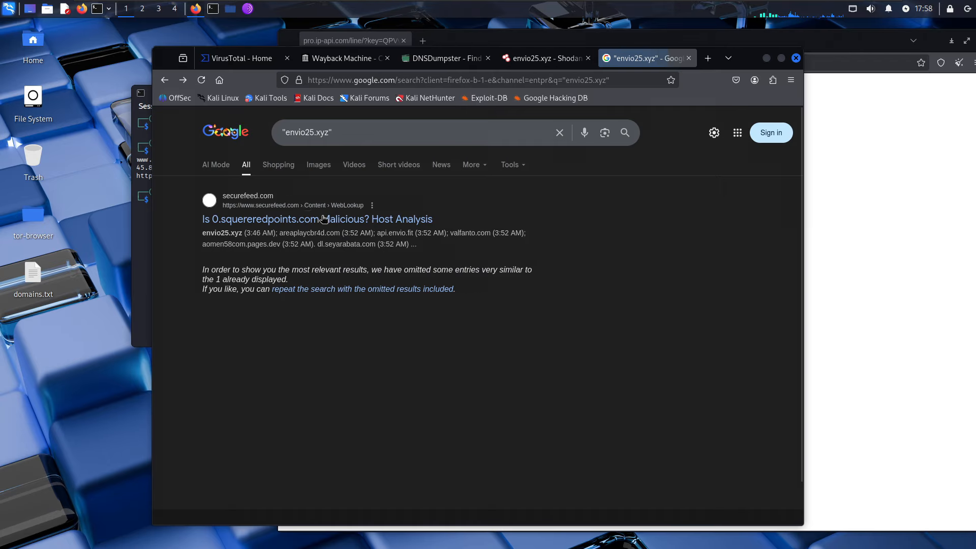
click(382, 295)
scroll(380, 294, down, 3)
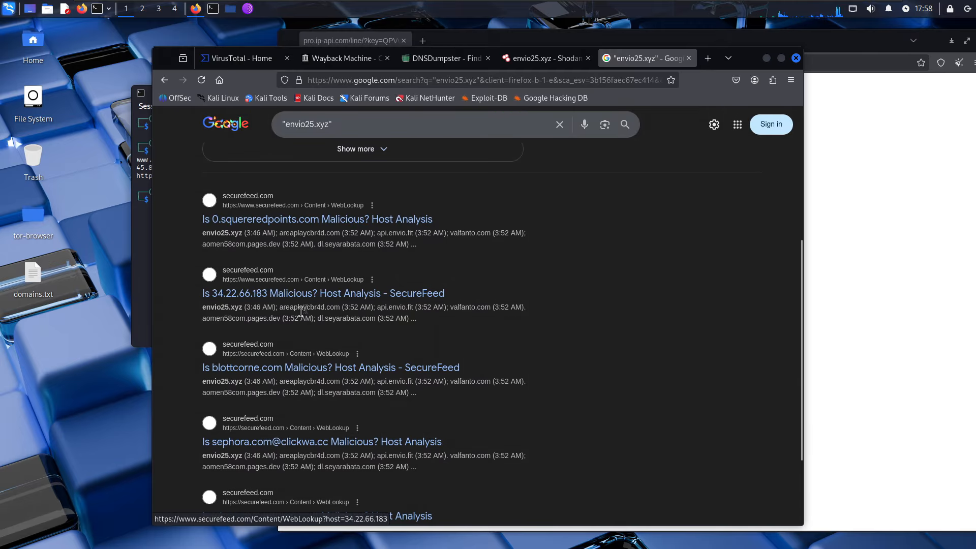
scroll(332, 233, down, 3)
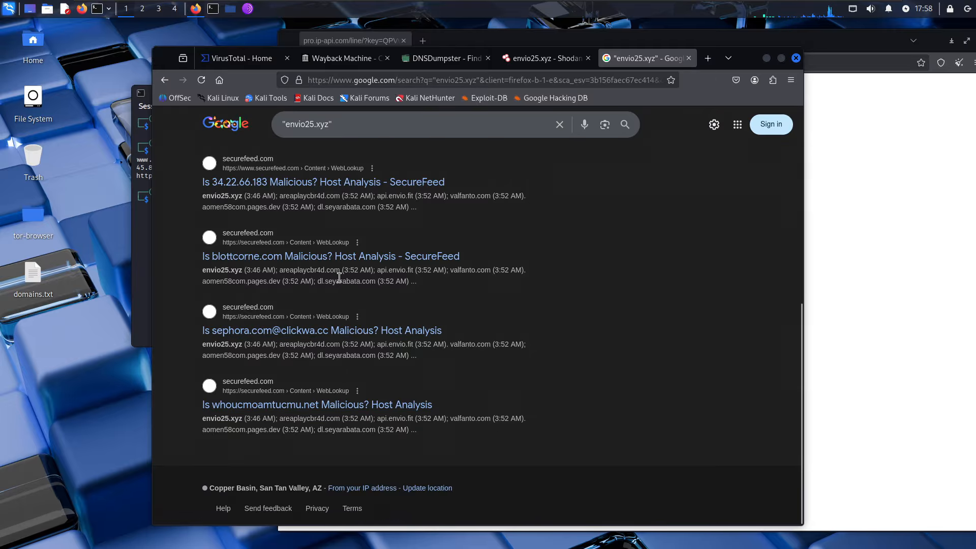
scroll(356, 269, up, 5)
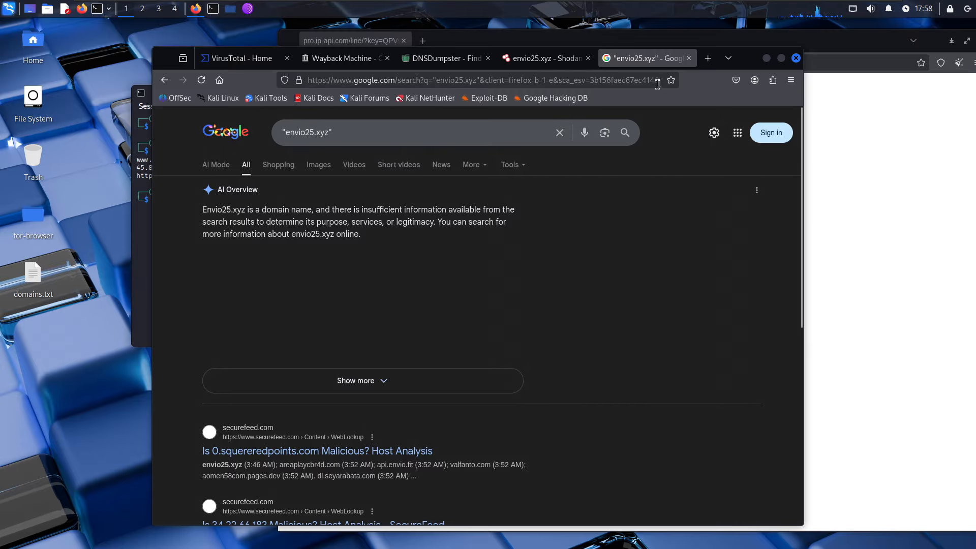
- Google 45.88.186.253 from the notes, paging to the second results page and back
click(136, 229)
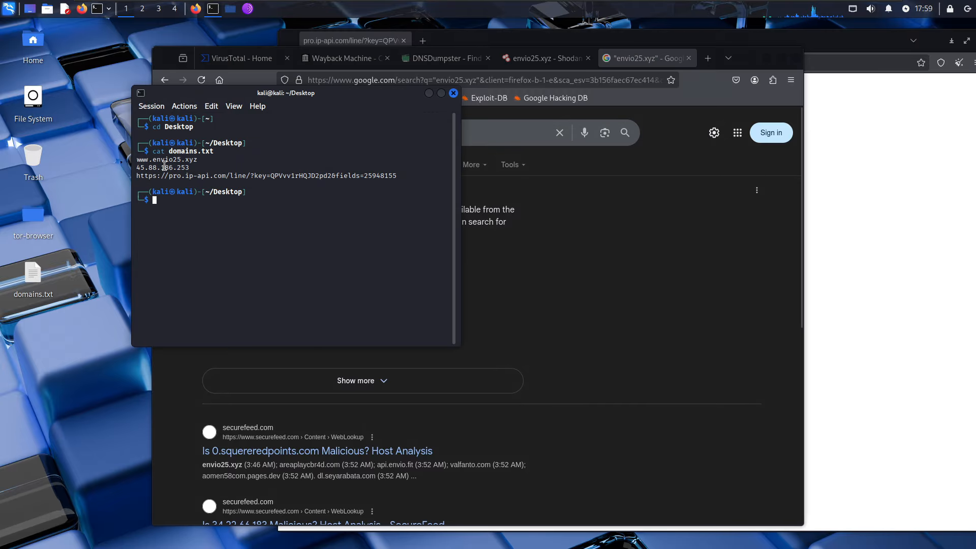
double_click(165, 167)
right_click(164, 167)
click(193, 167)
click(331, 137)
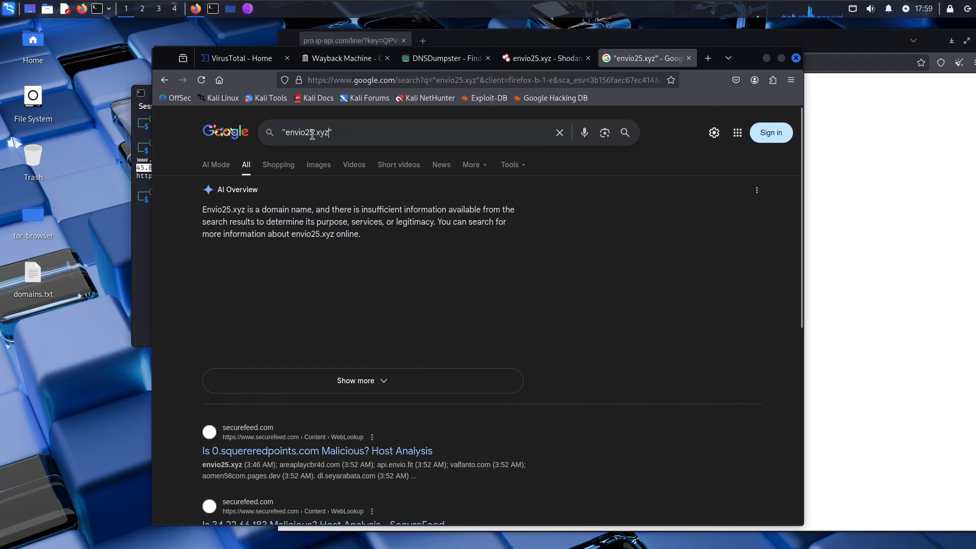
key(ctrl+v)
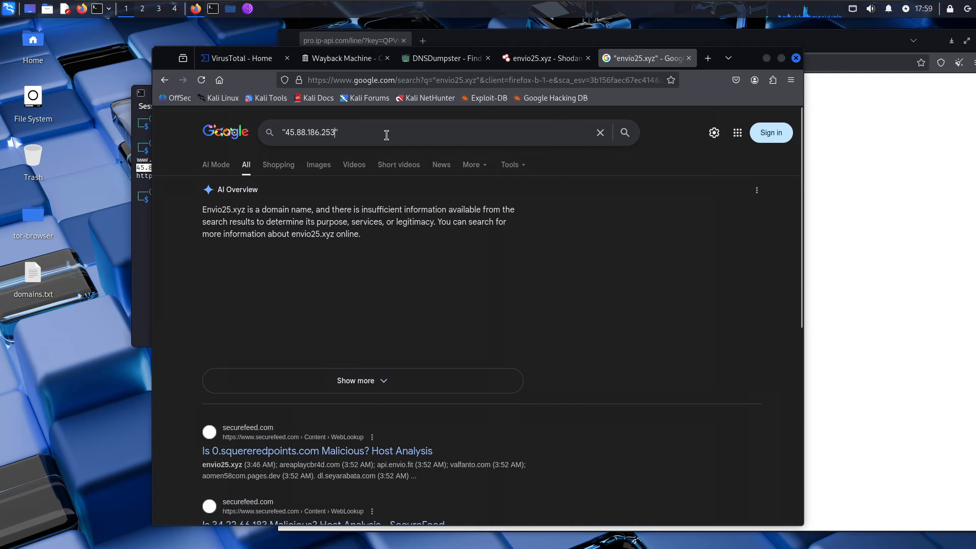
key(Return)
scroll(356, 178, down, 4)
scroll(356, 177, down, 6)
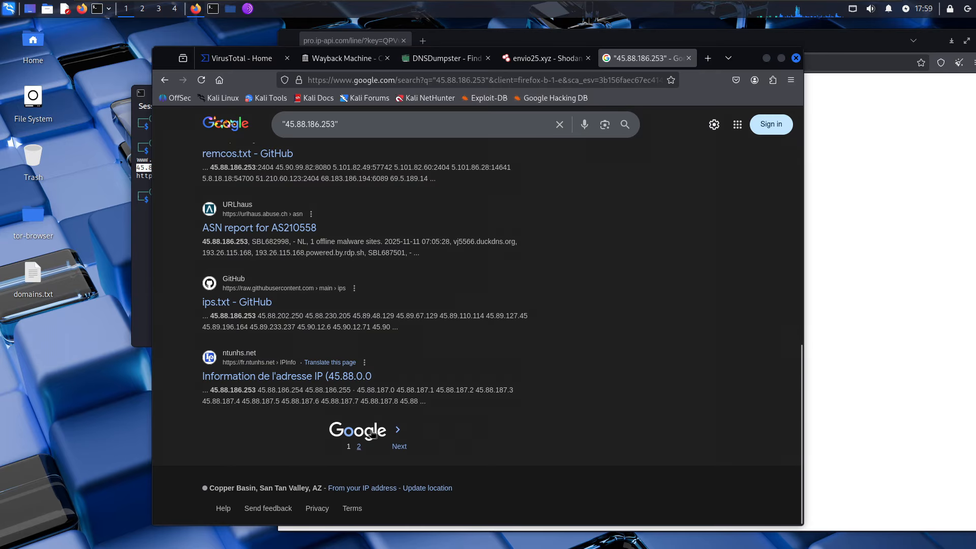
click(360, 446)
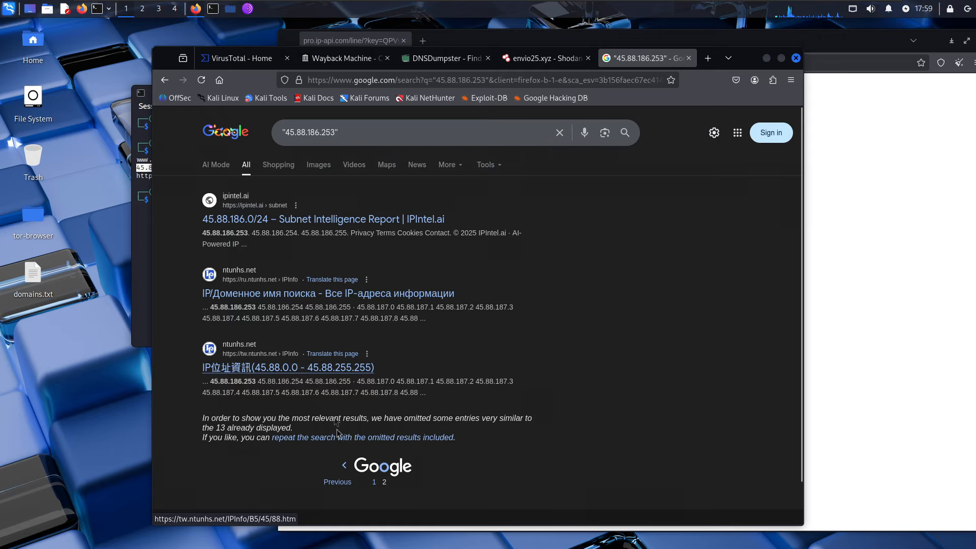
click(374, 483)
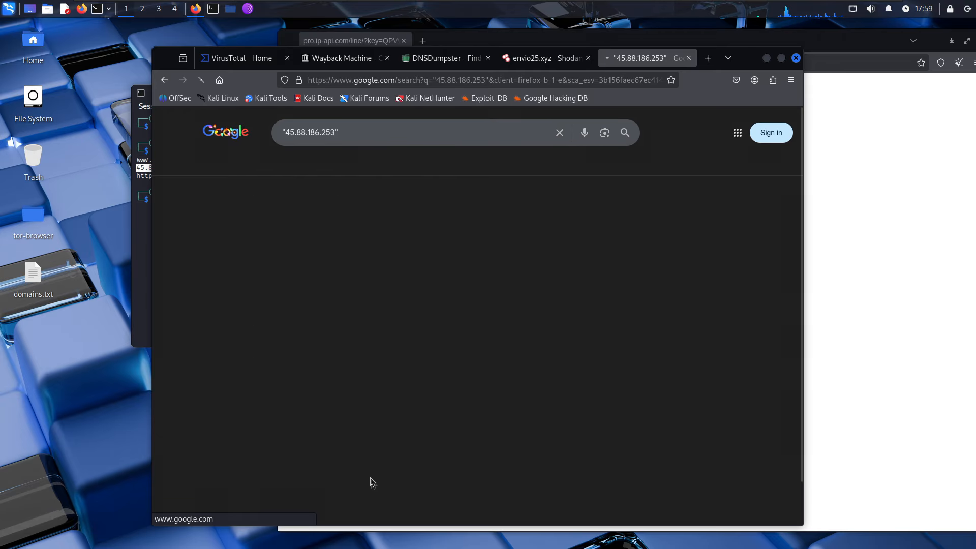
- Search Google for the bare ip-api key from the notes, find no matches, and close the tab
click(136, 236)
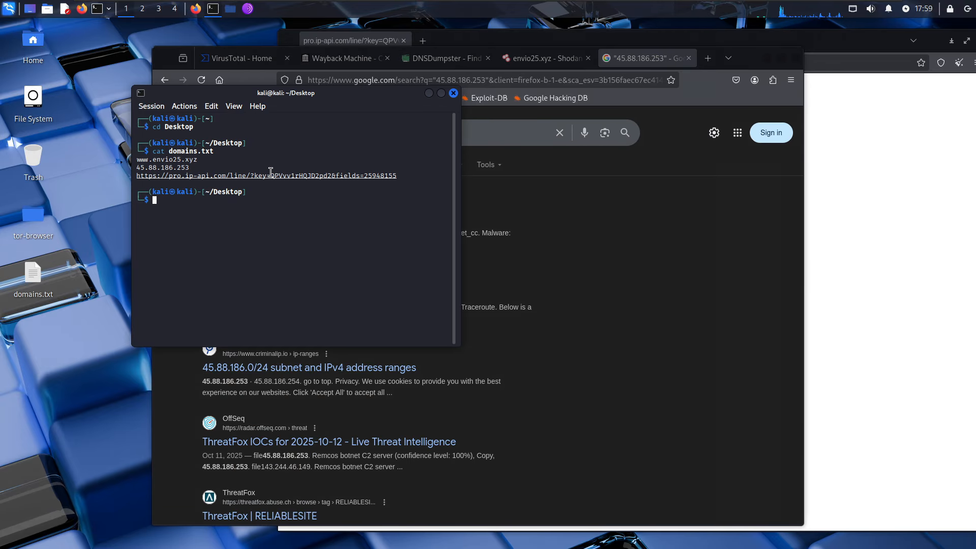
drag(270, 175, 329, 171)
right_click(332, 174)
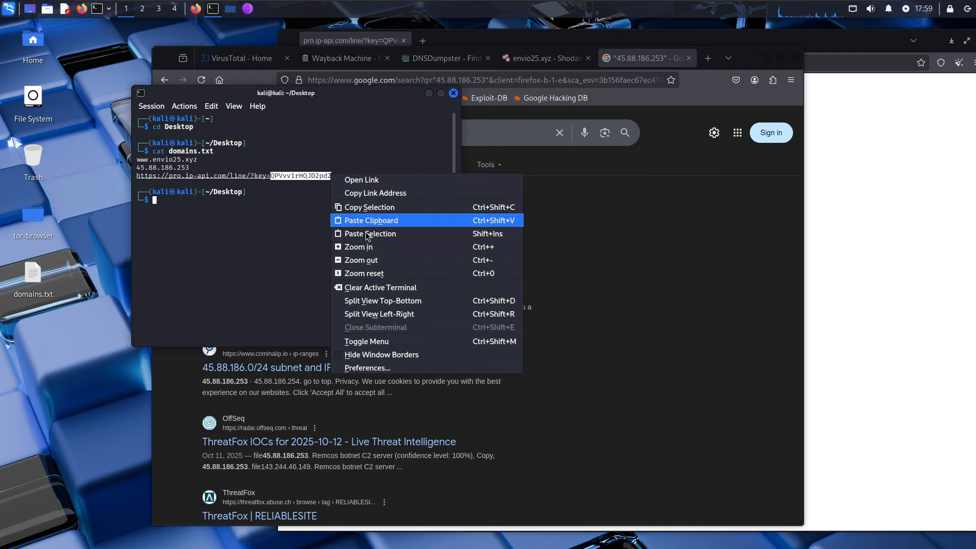
click(393, 193)
click(501, 131)
key(ctrl+a)
key(ctrl+v)
drag(494, 133, 468, 132)
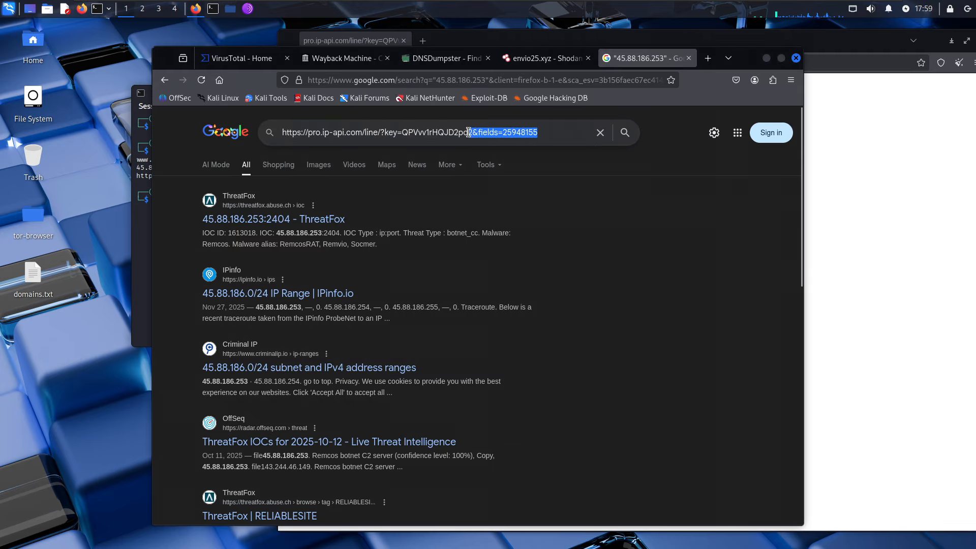
key(BackSpace)
drag(402, 133, 257, 133)
key(BackSpace)
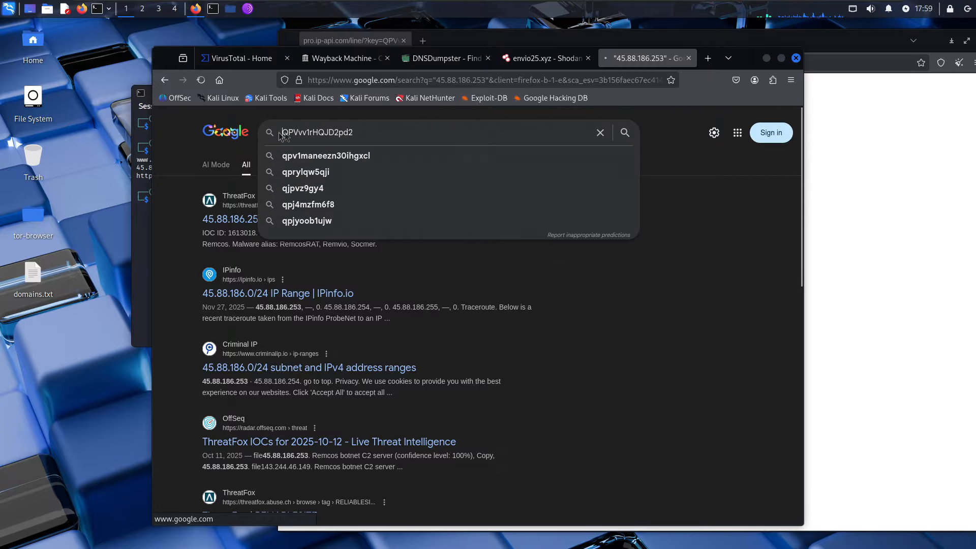
key(Return)
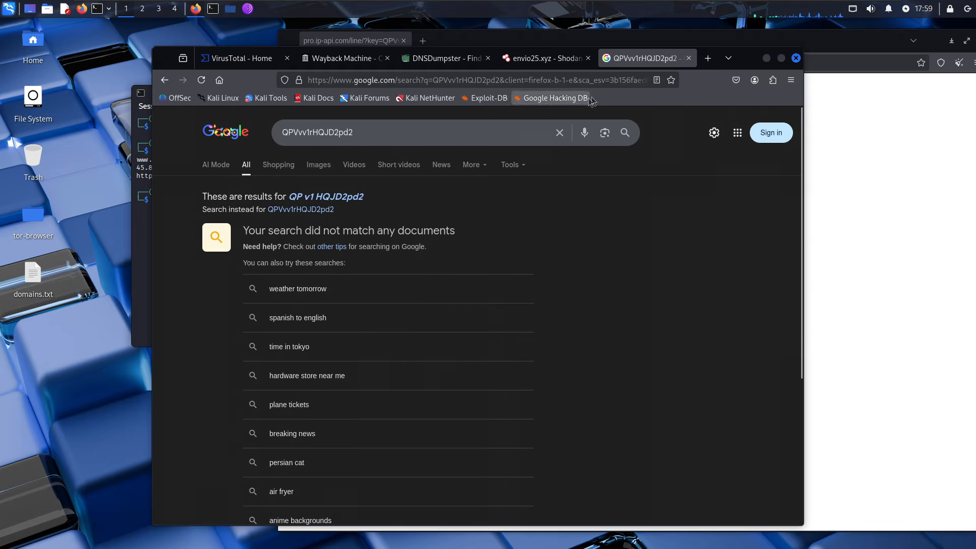
click(689, 58)
- Copy the IP and revisit the DNSDumpster and Wayback Machine pages, where envio25.xyz was never archived
click(408, 136)
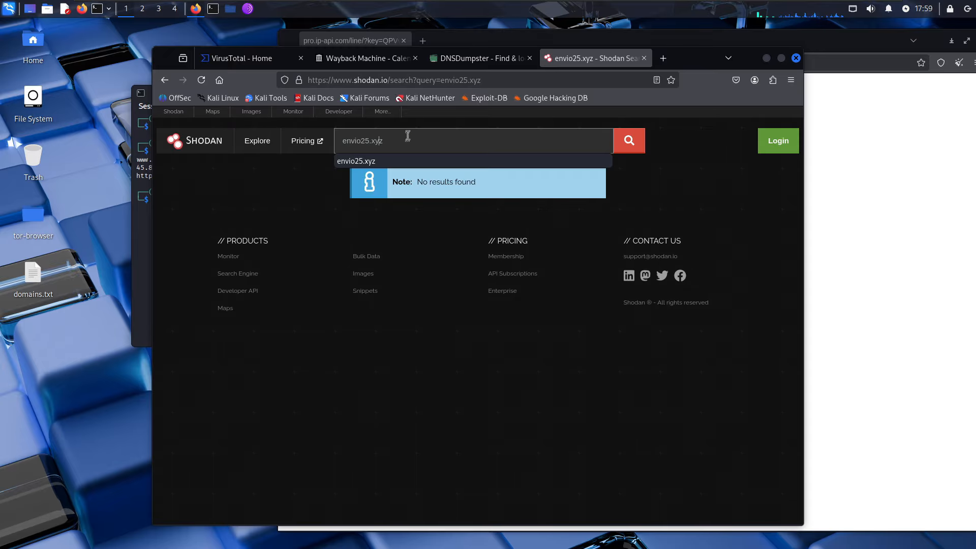
click(450, 81)
click(145, 195)
right_click(159, 169)
click(178, 174)
click(505, 59)
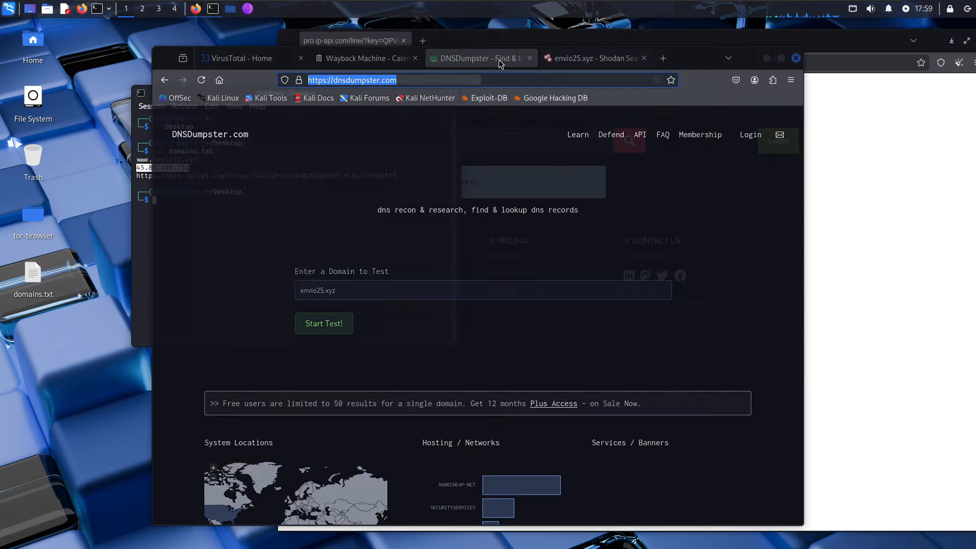
triple_click(366, 288)
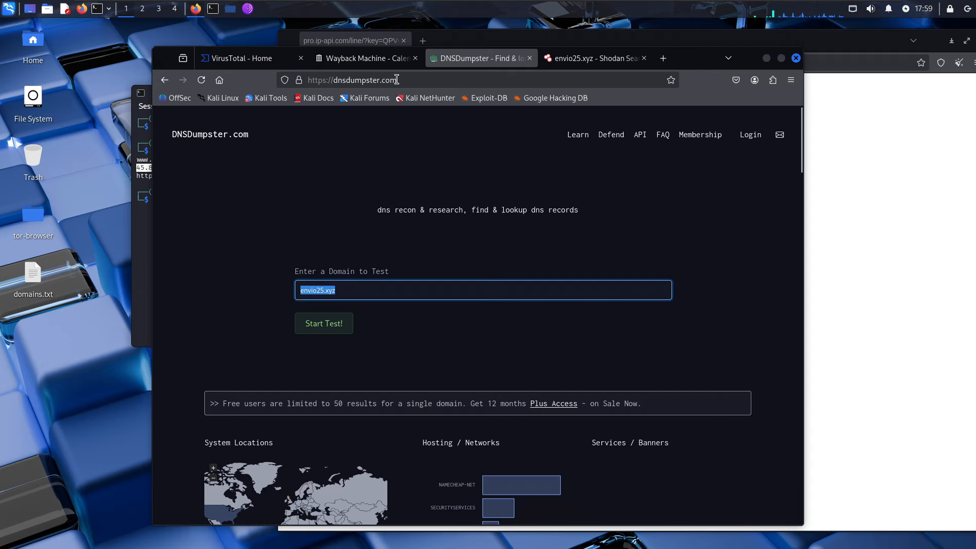
click(344, 60)
click(488, 233)
drag(489, 232, 478, 231)
- Search the web for 'online web proxy'
click(420, 80)
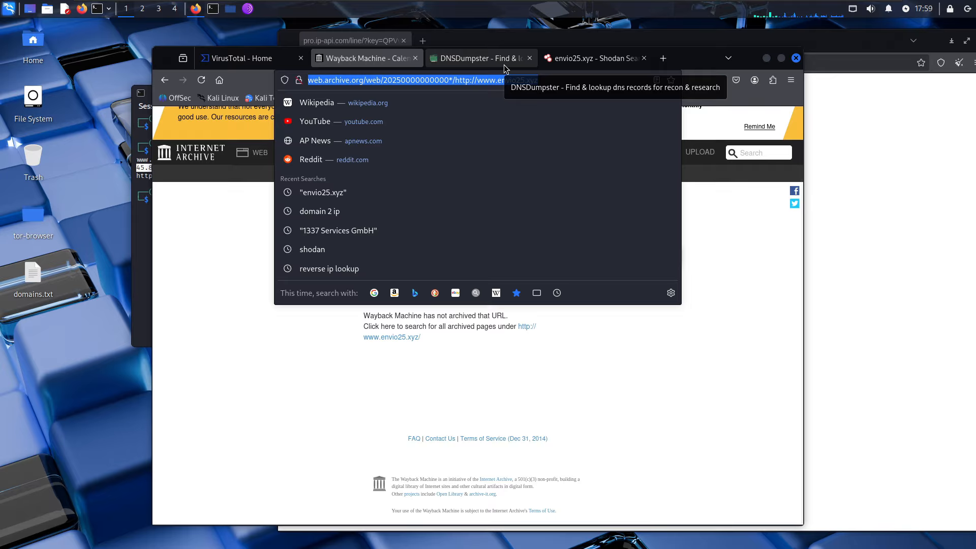
text(RE)
key(BackSpace)
key(BackSpace)
text(reverse)
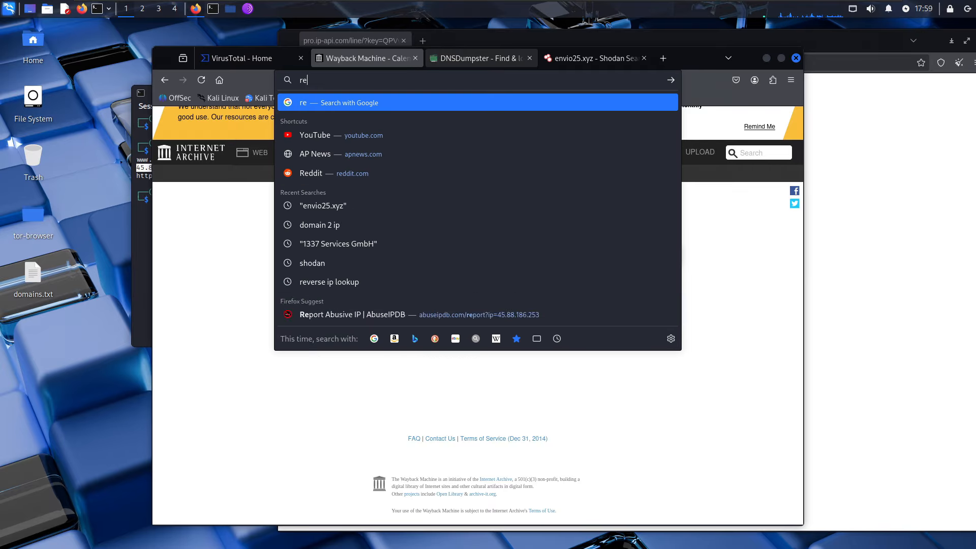
key(ctrl+a)
key(BackSpace)
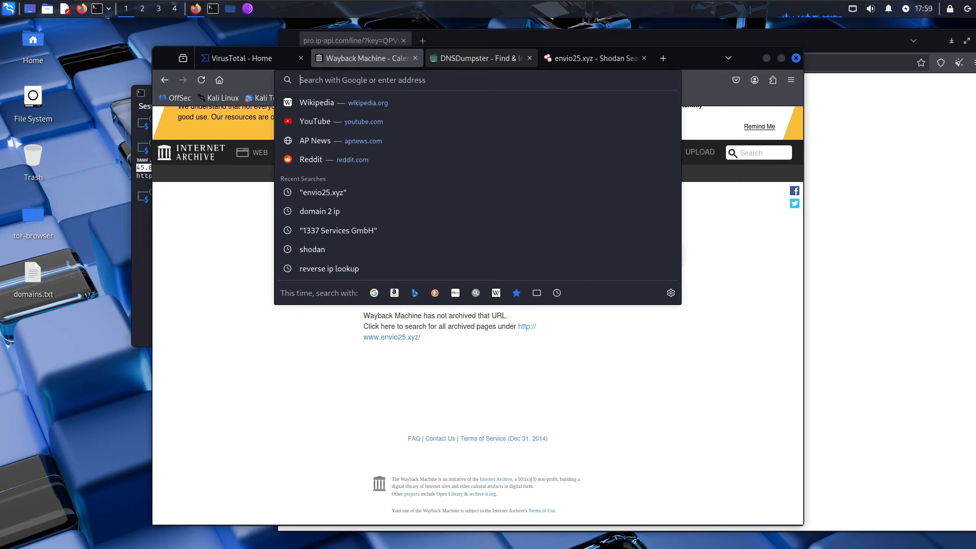
text(online we)
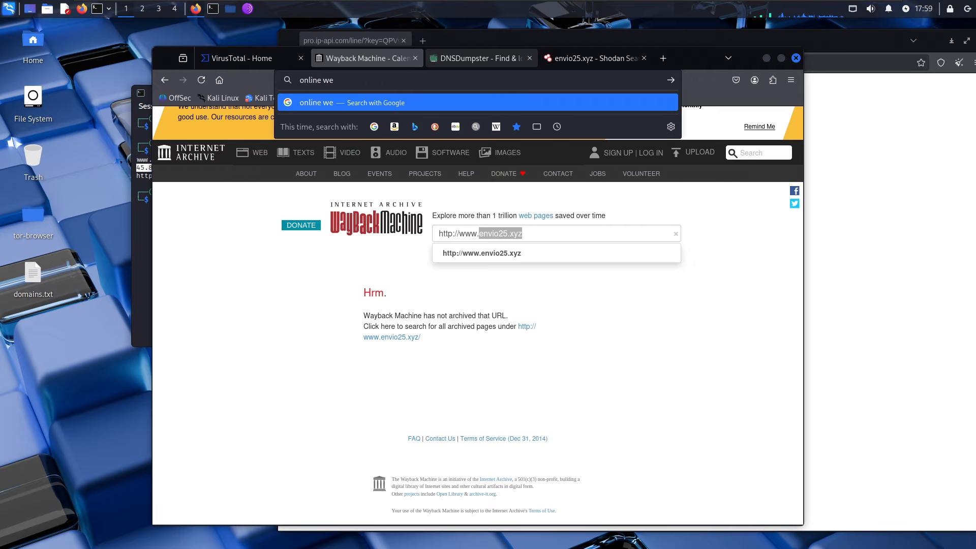
text(b proxy)
key(Return)
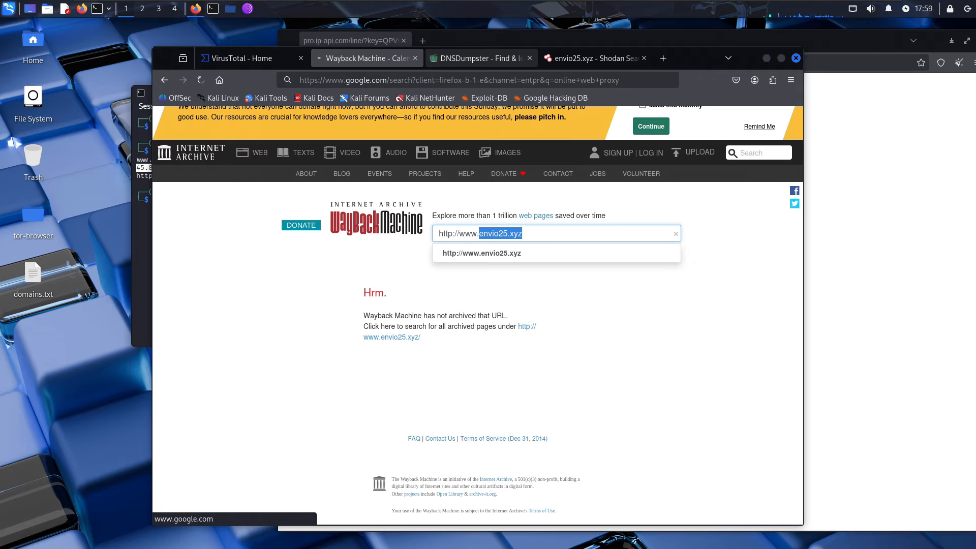
- Open envio25.xyz through CroxyProxy, which reports that the request failed
click(372, 225)
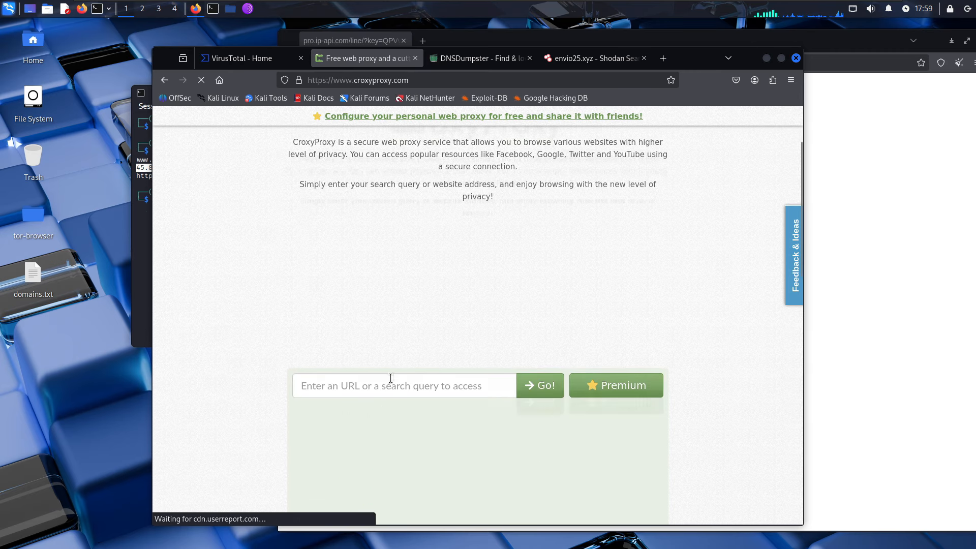
click(390, 378)
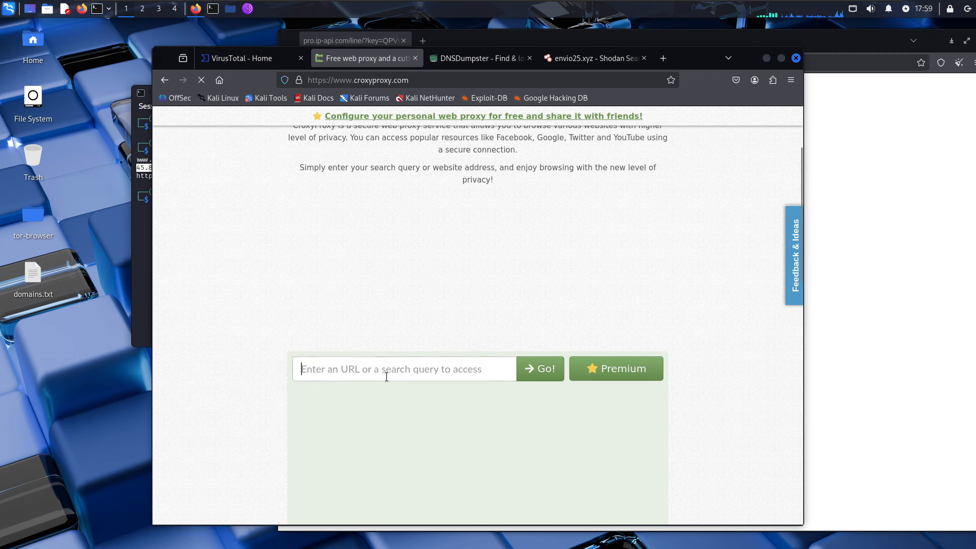
key(ctrl+v)
key(Return)
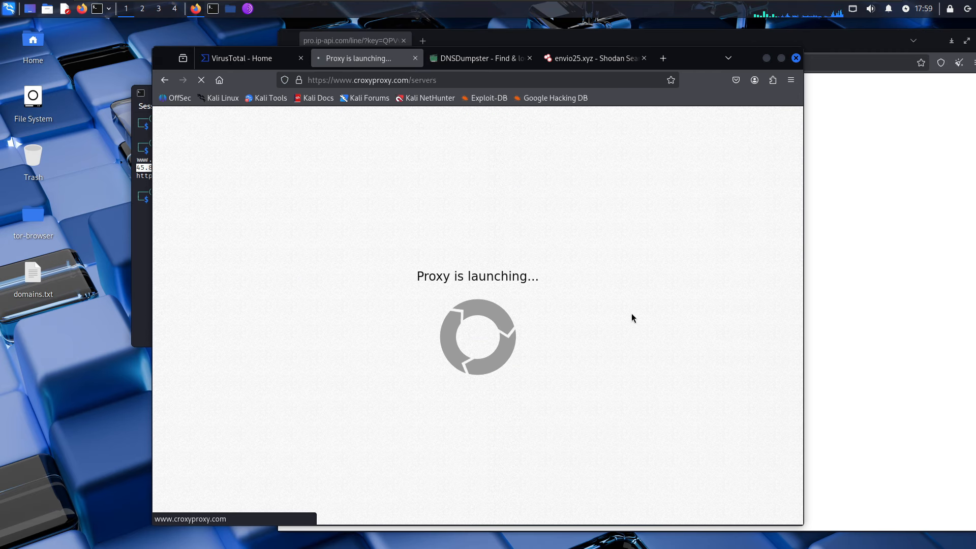
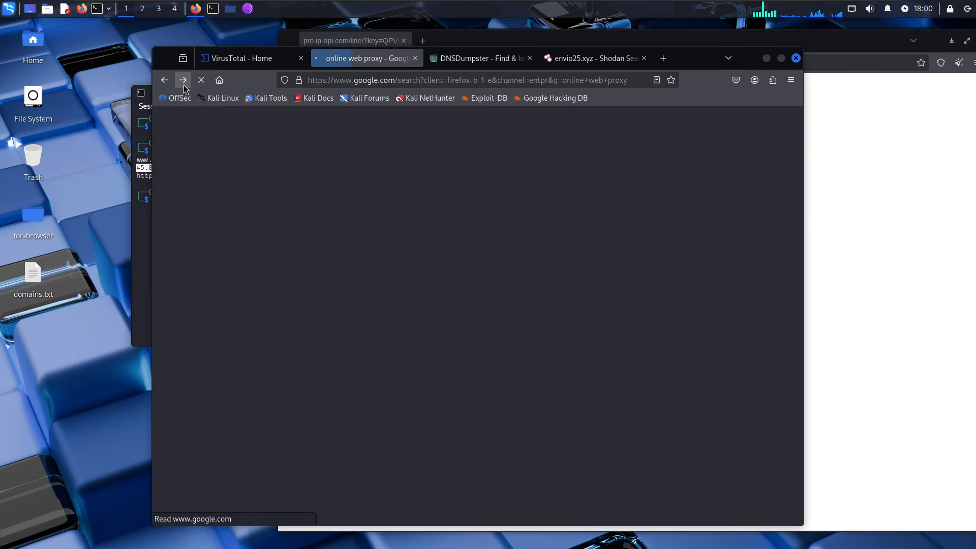
click(269, 220)
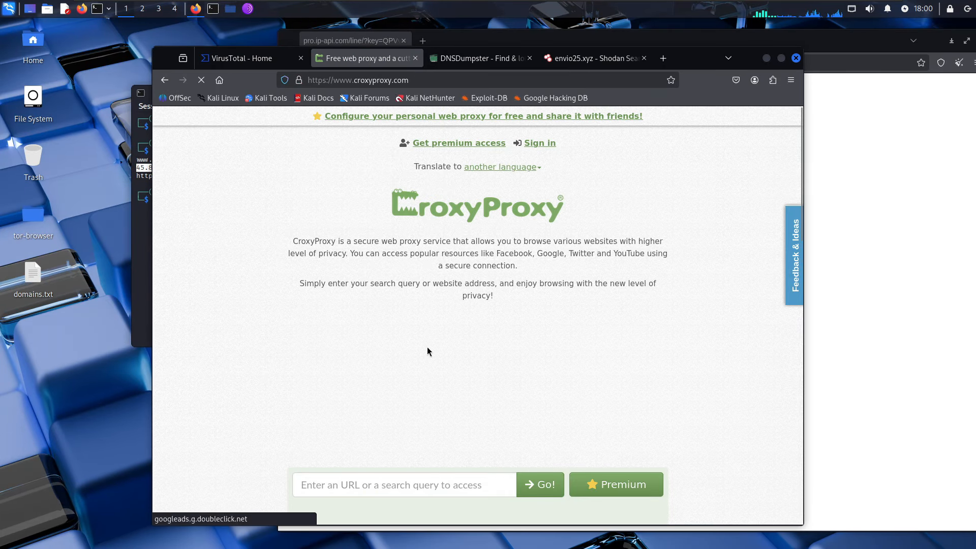
click(373, 256)
text(http)
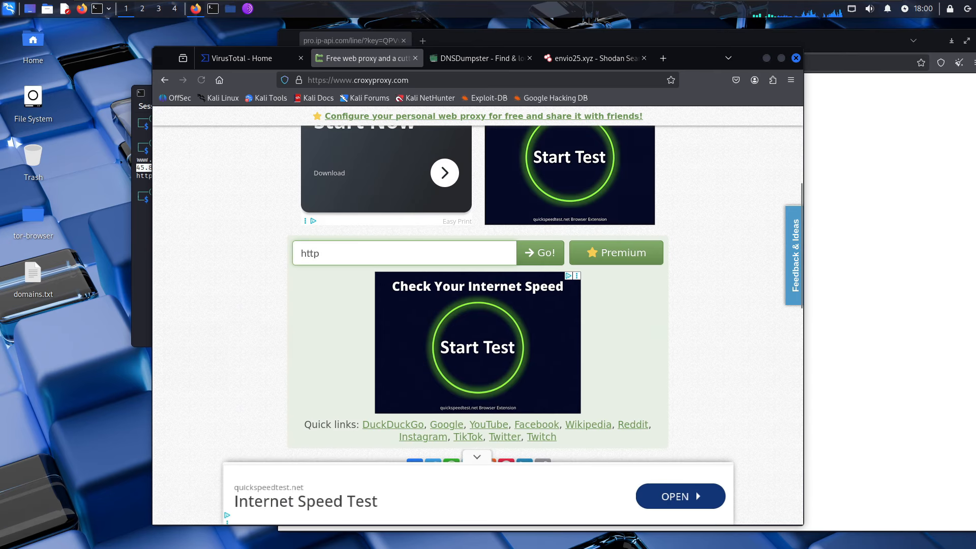
text(://)
text(envio25.xyz)
key(ctrl+a)
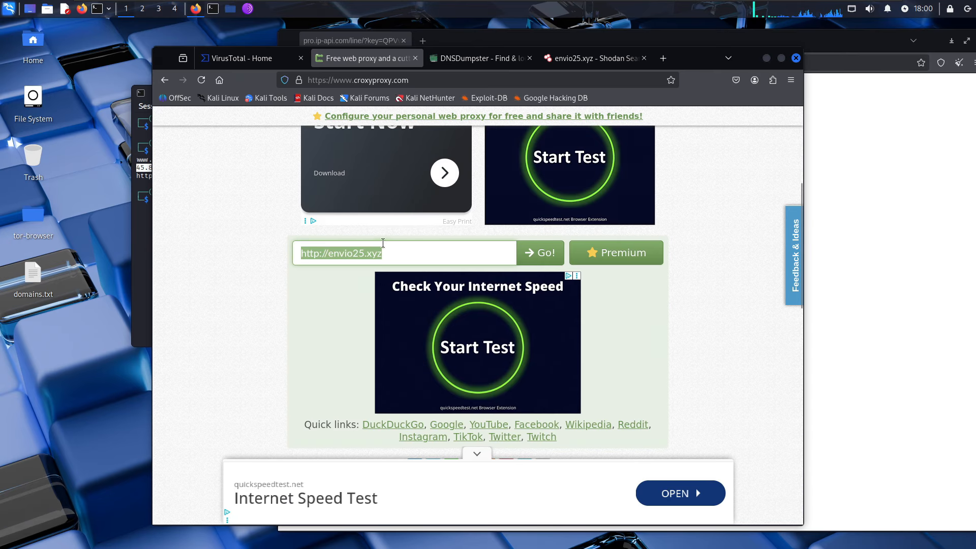
click(540, 261)
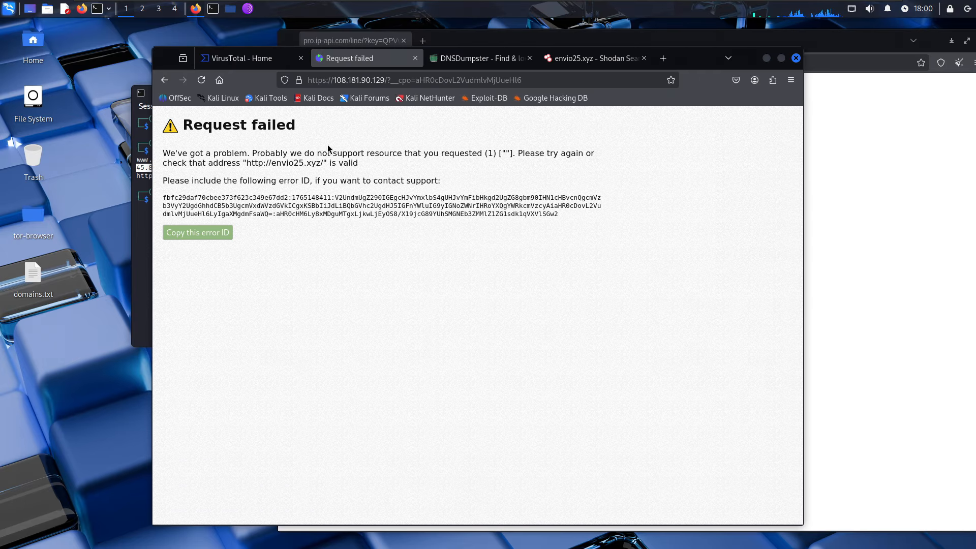
- Search Google for 'online nmap'
drag(275, 163, 323, 165)
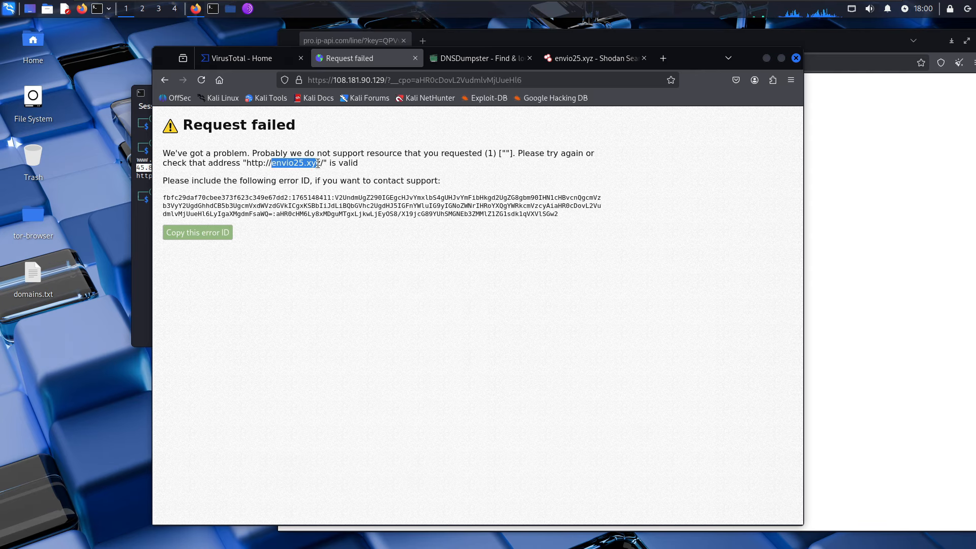
click(353, 77)
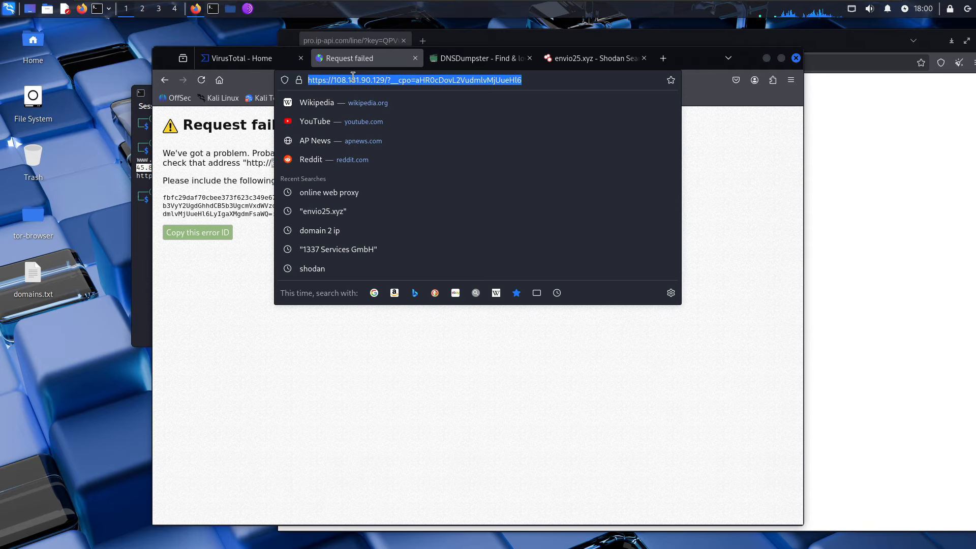
text(onlinen nm)
key(BackSpace)
text(nmap)
key(Return)
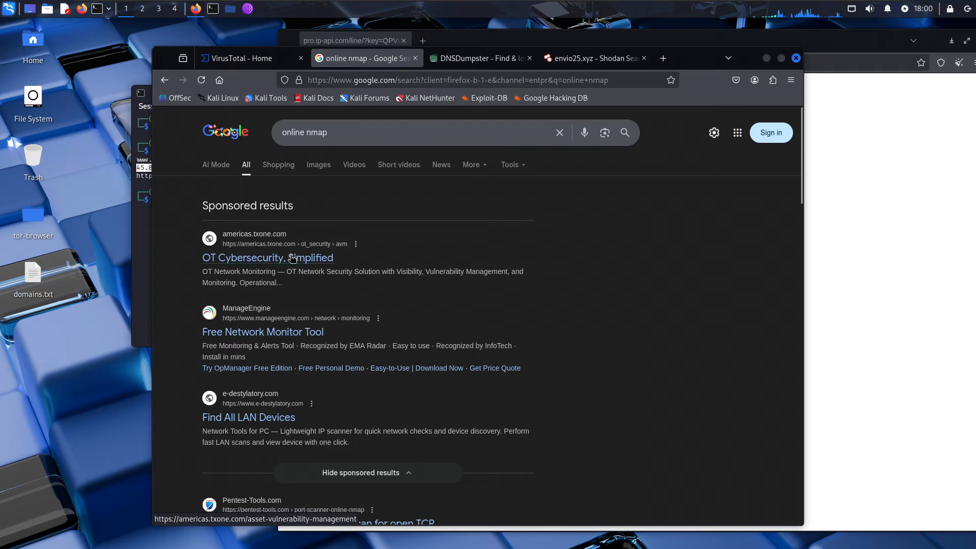
- Set up a Pentest-Tools Nmap scan of envio25.xyz without service version detection, confirming authorization
scroll(293, 260, down, 3)
click(336, 352)
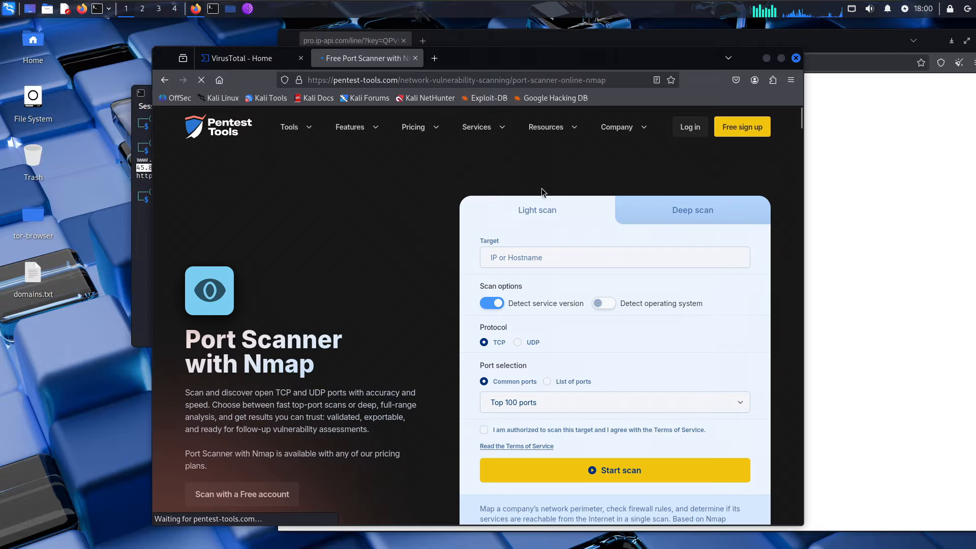
scroll(675, 288, down, 3)
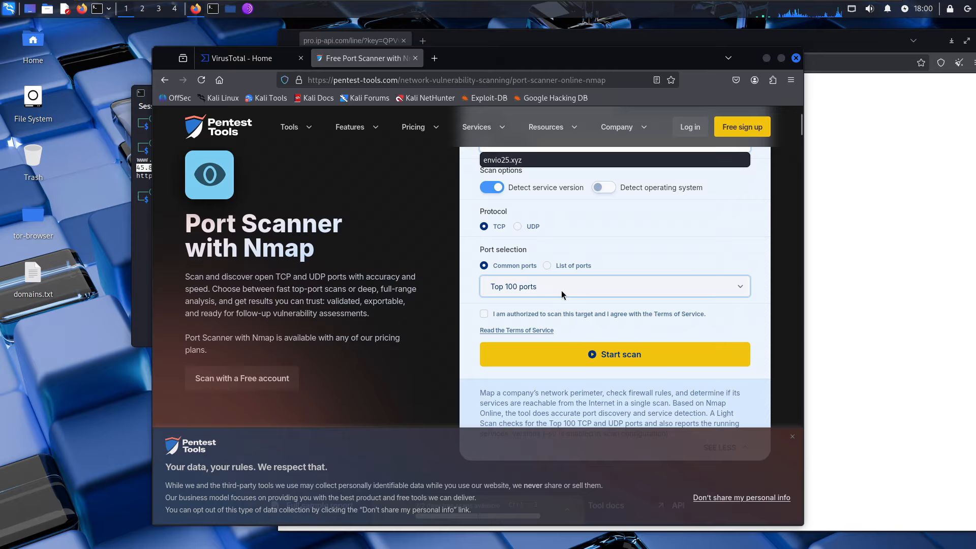
click(632, 214)
click(493, 188)
scroll(630, 244, up, 2)
scroll(588, 300, down, 1)
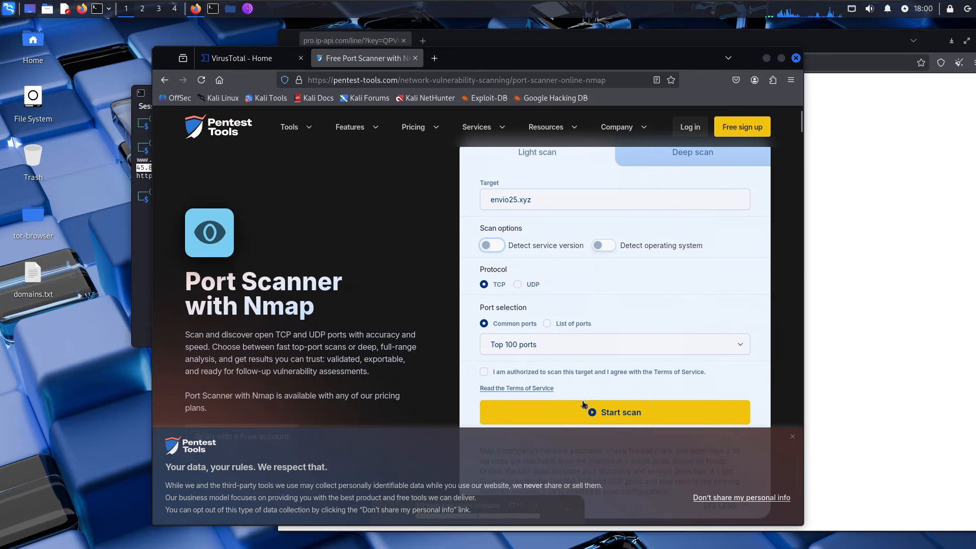
click(532, 373)
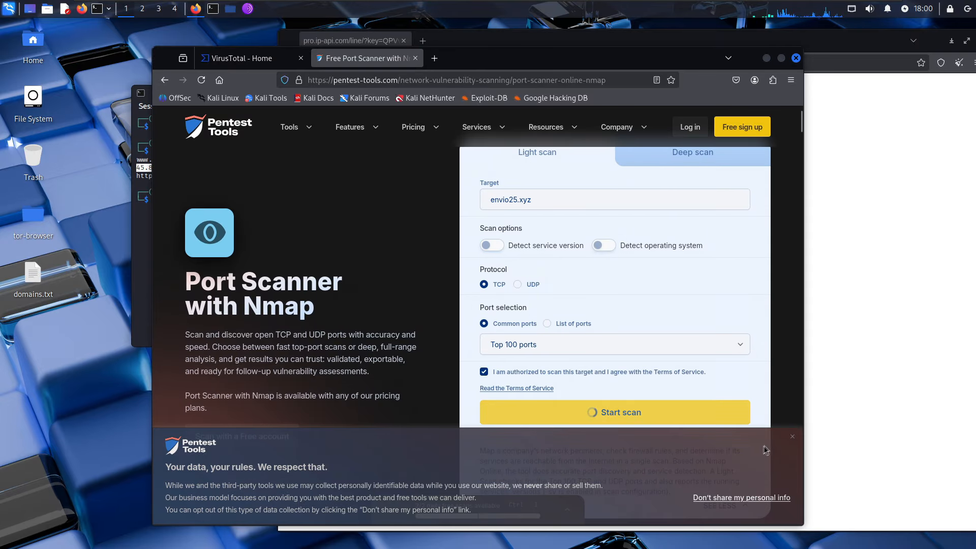
click(792, 436)
- Copy envio25.xyz from the failed scan, close the scanner, and paste it into VirusTotal search
scroll(698, 315, down, 2)
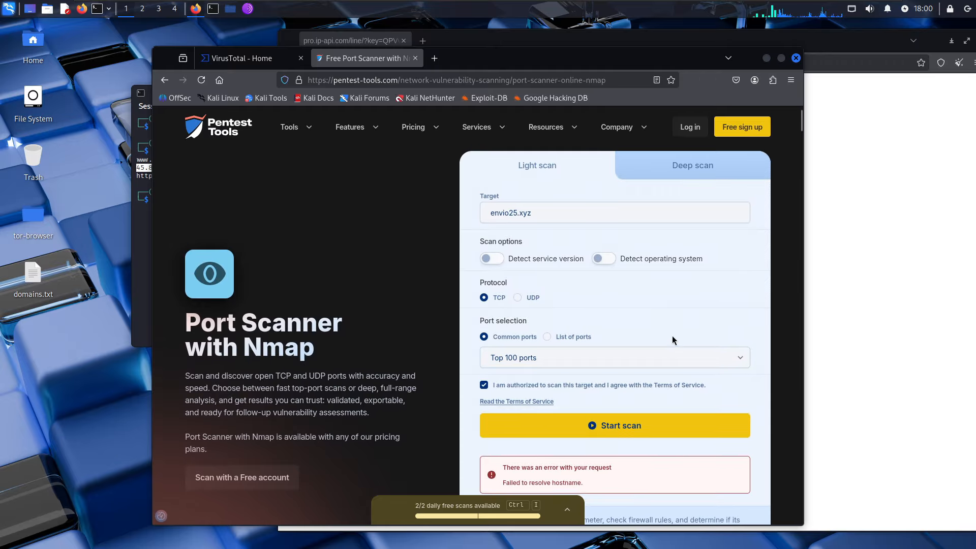
scroll(655, 346, down, 2)
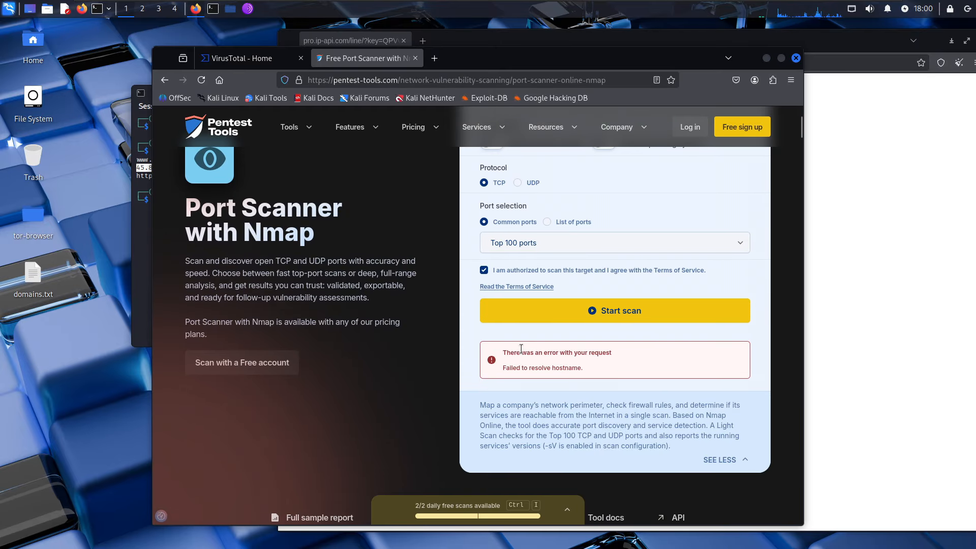
scroll(523, 347, up, 2)
click(558, 214)
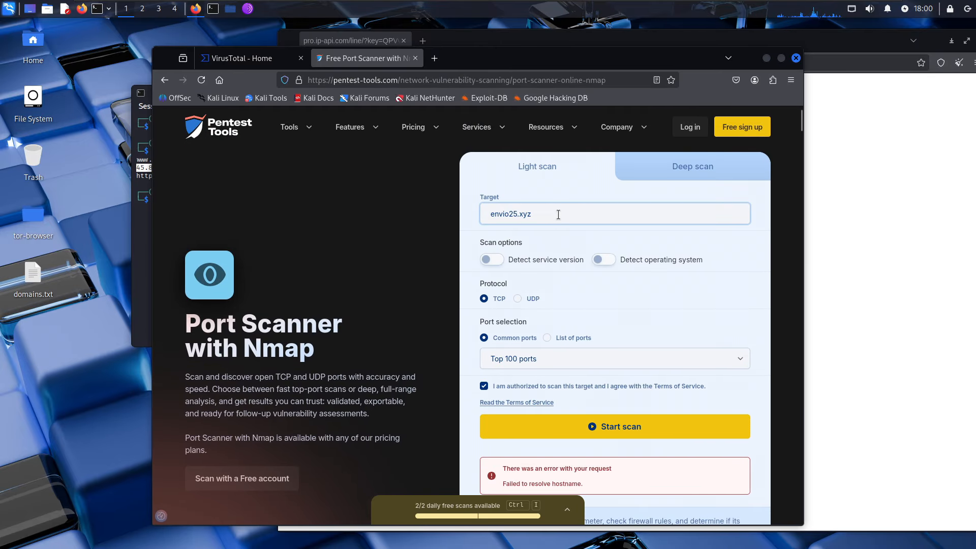
drag(558, 214, 453, 199)
key(ctrl+c)
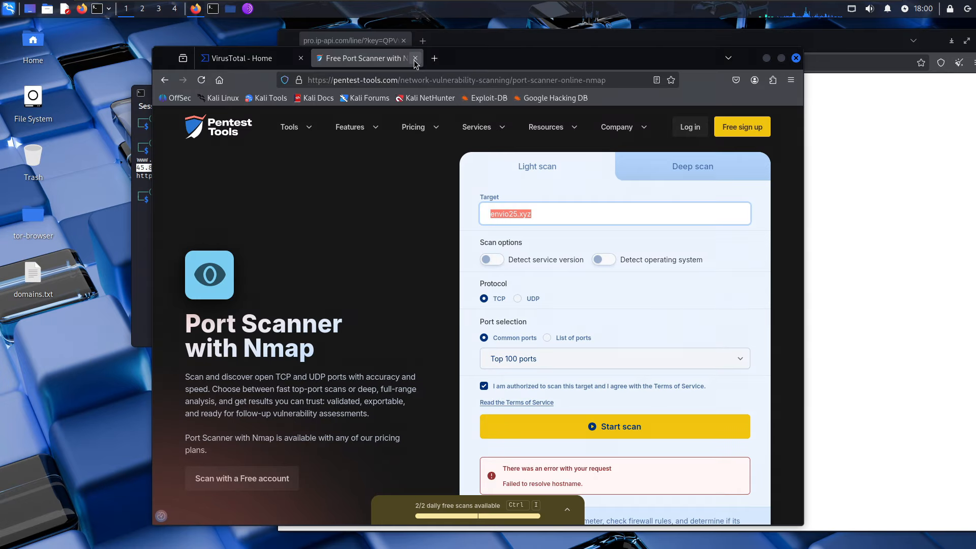
click(416, 58)
middle_click(356, 113)
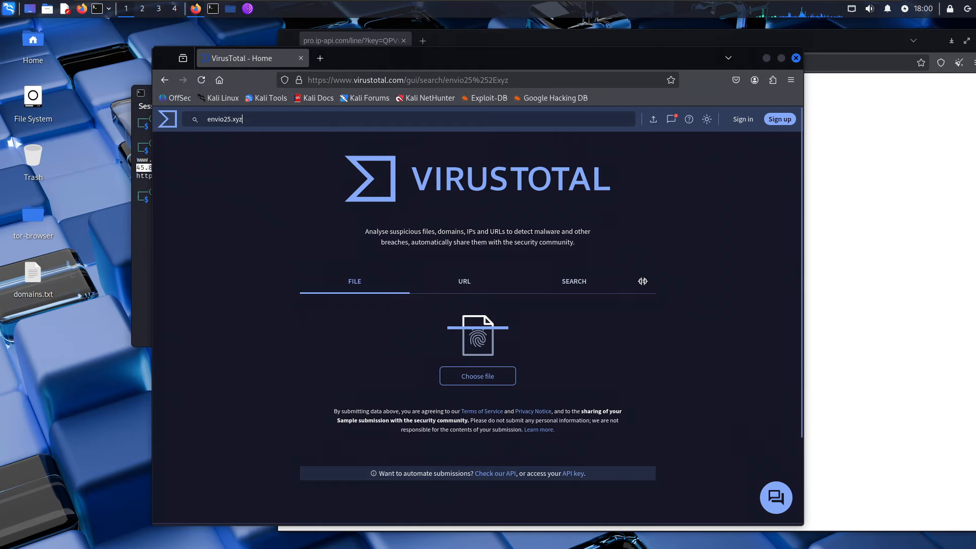
- Look up envio25.xyz on VirusTotal and review its categories and DNS records
key(Return)
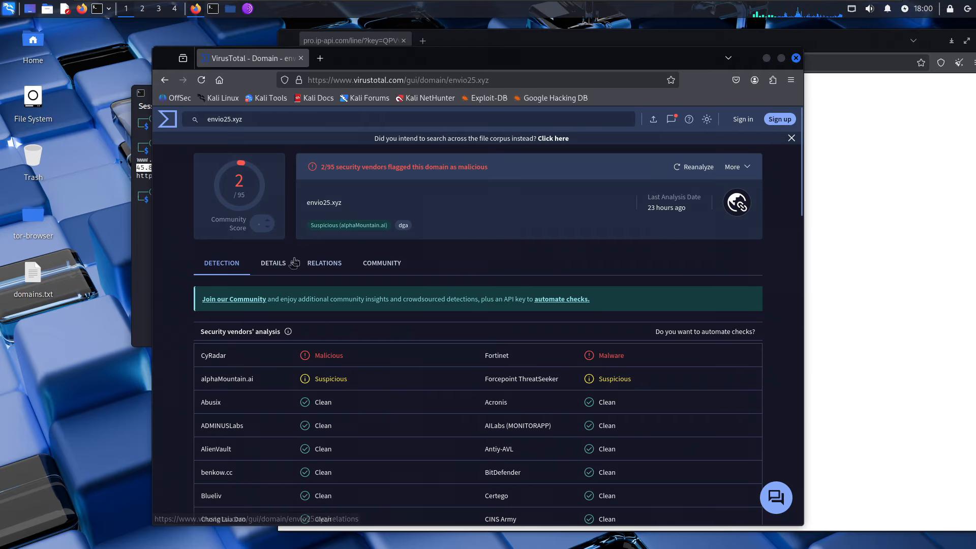
click(294, 265)
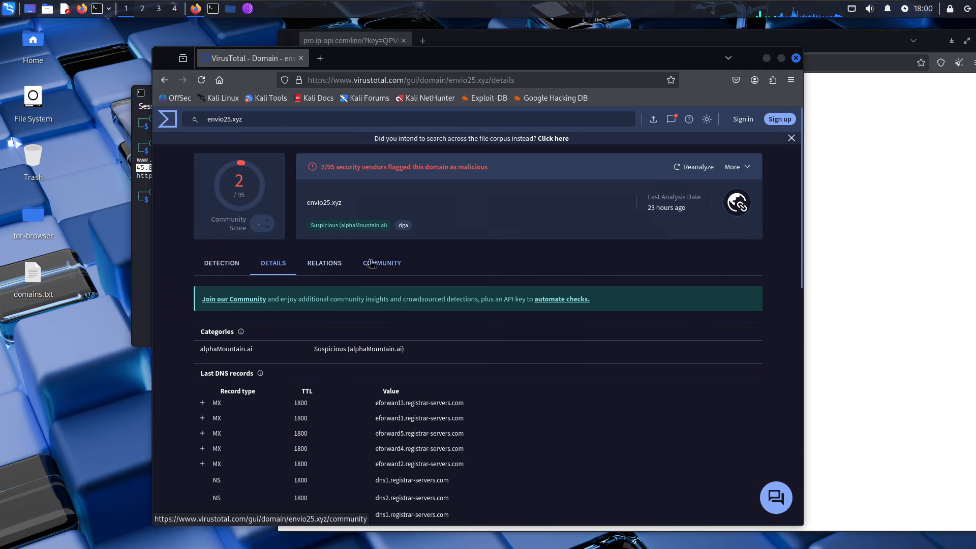
scroll(402, 261, down, 2)
scroll(442, 284, down, 2)
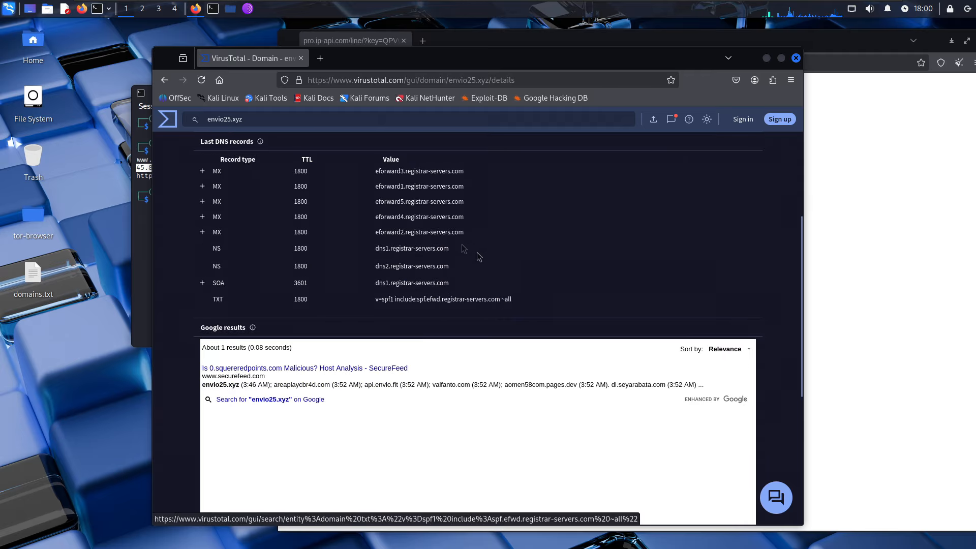
scroll(460, 311, down, 3)
scroll(455, 311, up, 2)
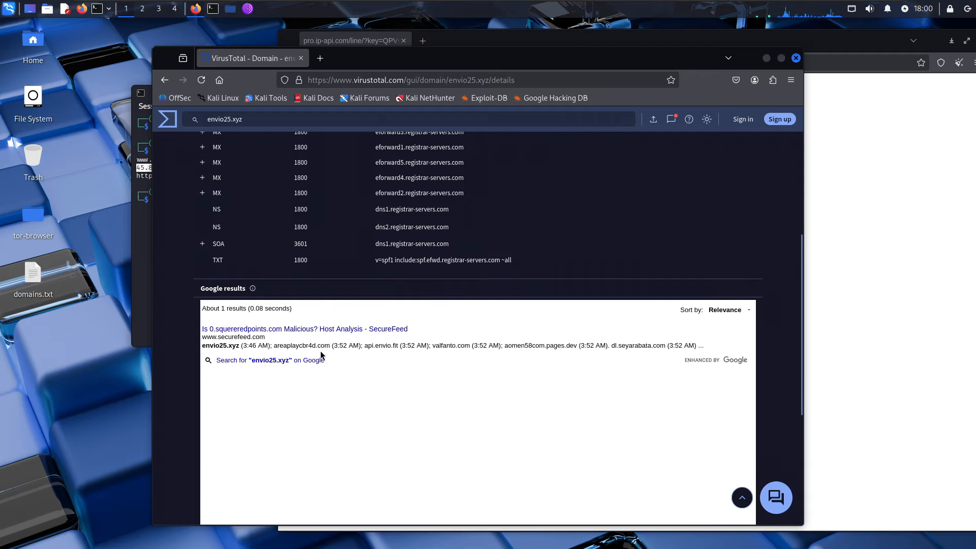
scroll(298, 270, up, 5)
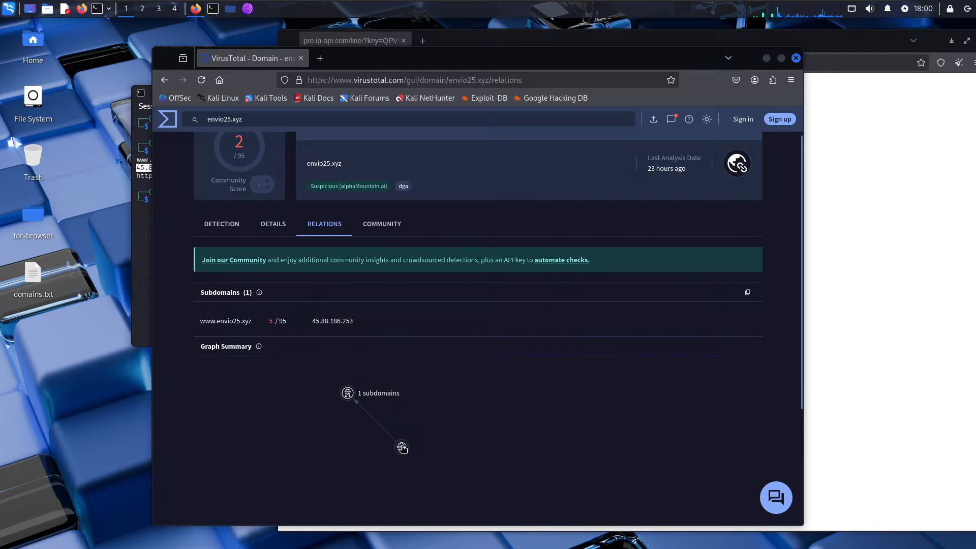
- Reload the envio25.xyz report after the graph's sign-in prompt and view its relations and subdomains
click(491, 440)
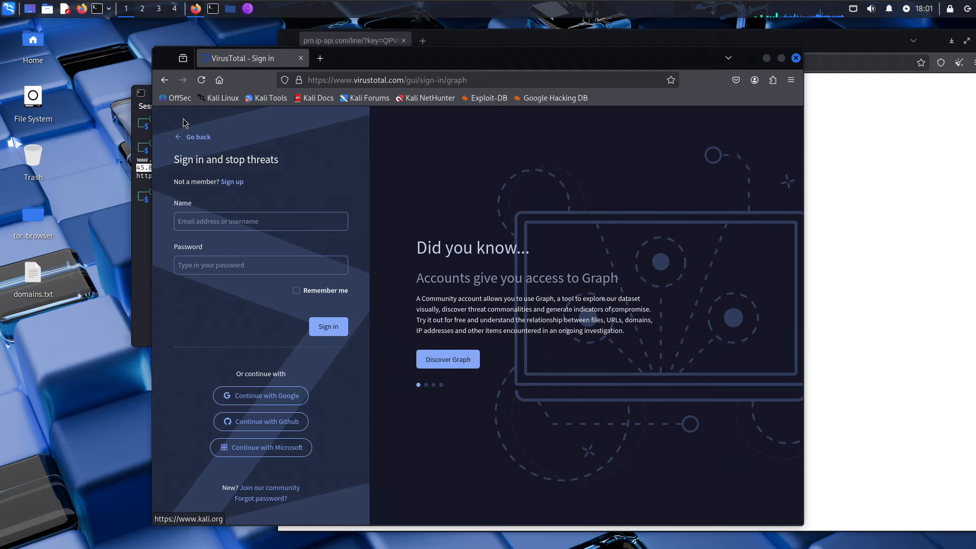
click(191, 139)
click(292, 120)
key(ctrl+v)
key(Return)
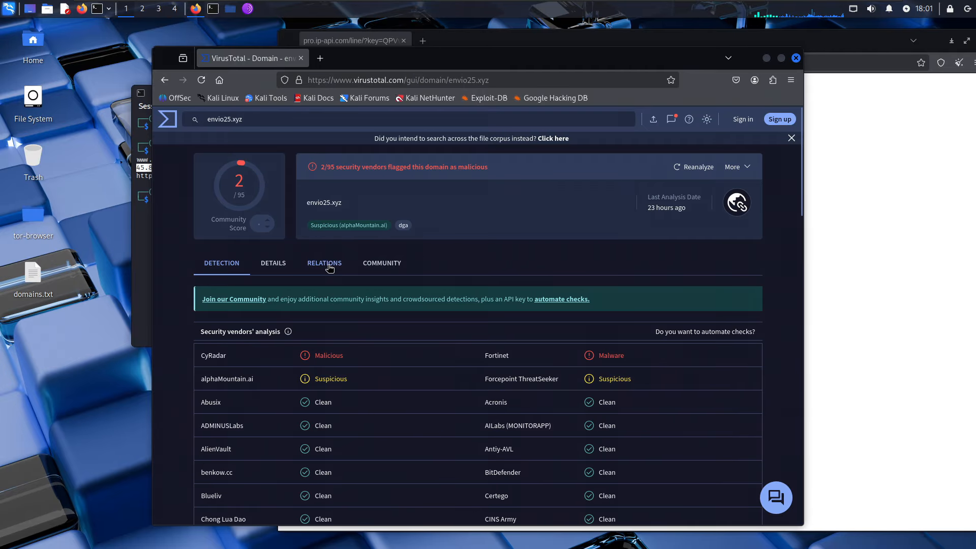
click(324, 263)
scroll(513, 310, down, 2)
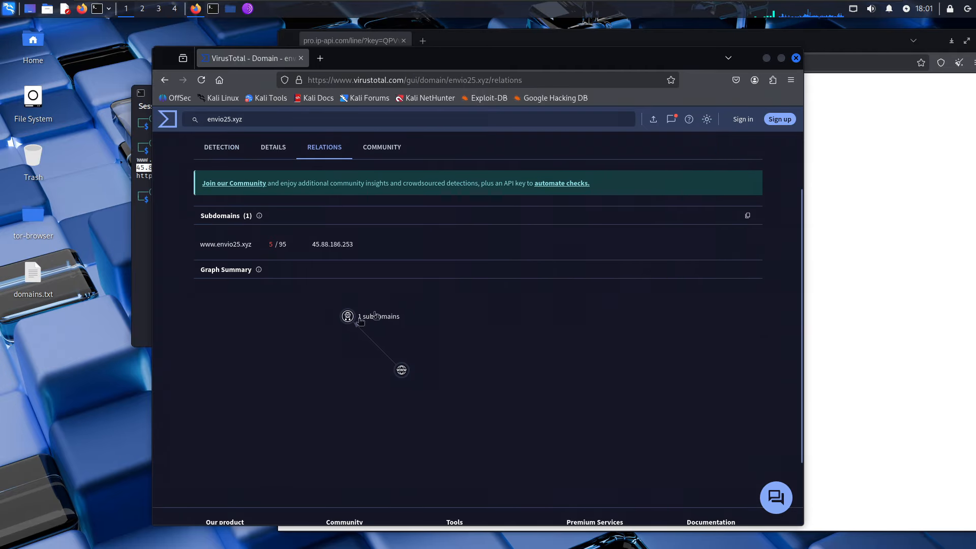
- Copy 45.88.186.253 from the terminal's domains.txt and look it up on VirusTotal
click(146, 176)
double_click(151, 167)
right_click(154, 165)
click(164, 171)
click(564, 292)
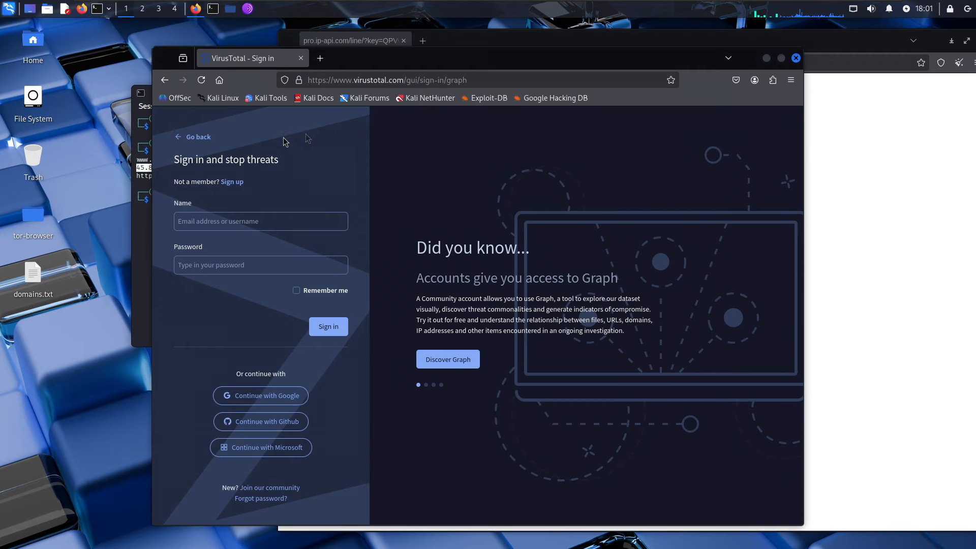
click(192, 137)
click(387, 121)
key(ctrl+v)
key(Return)
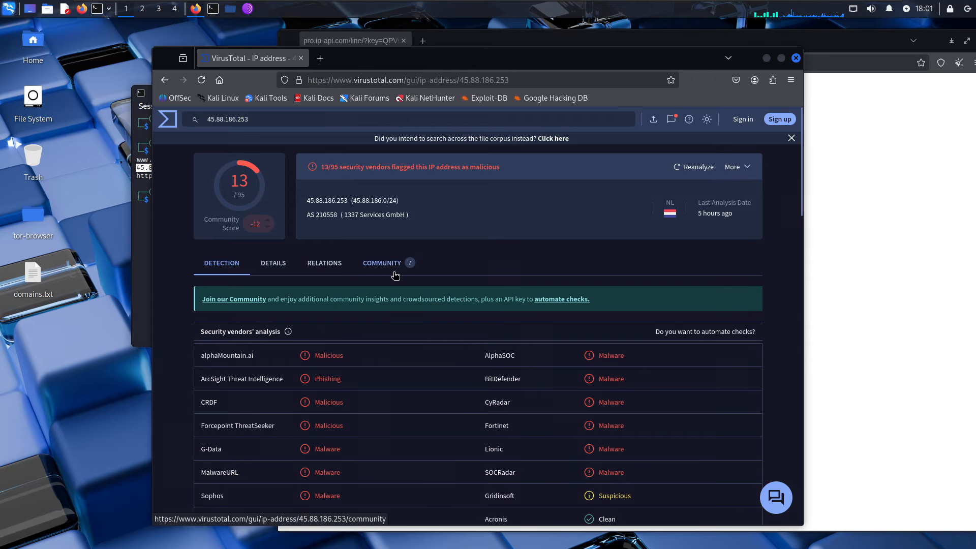
- Review the community votes and comments on 45.88.186.253
click(395, 276)
scroll(305, 285, down, 3)
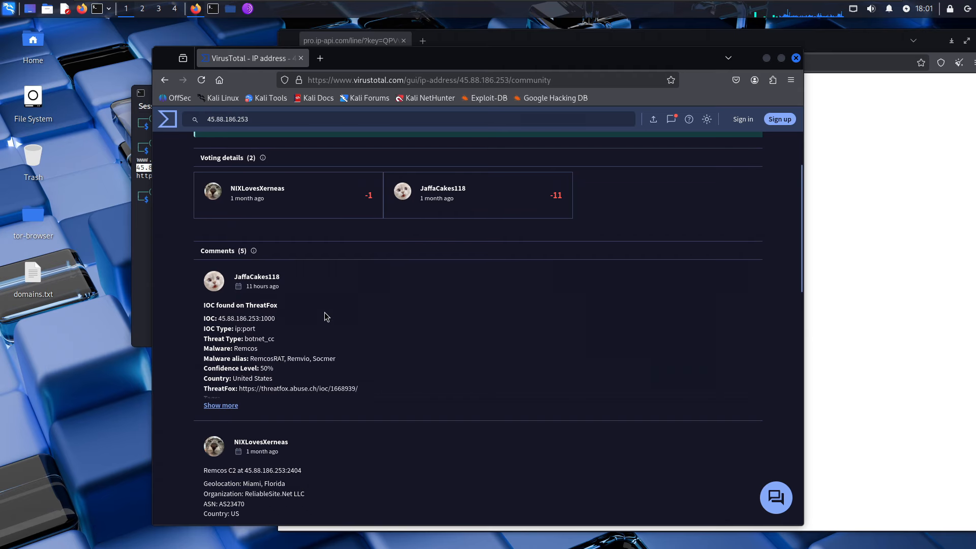
scroll(291, 313, down, 2)
scroll(298, 318, up, 5)
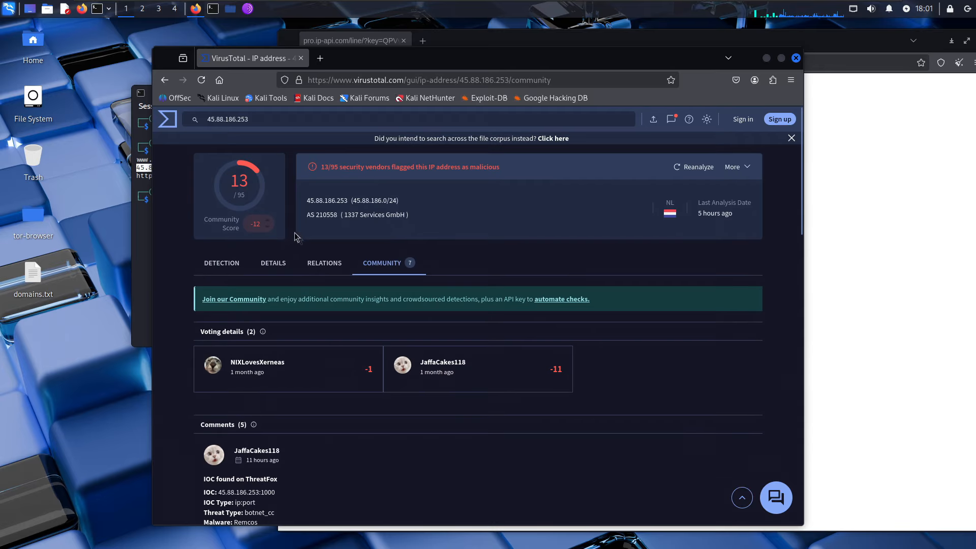
- Browse the IP's passive DNS resolutions and communicating files under Relations
click(314, 264)
scroll(664, 299, down, 3)
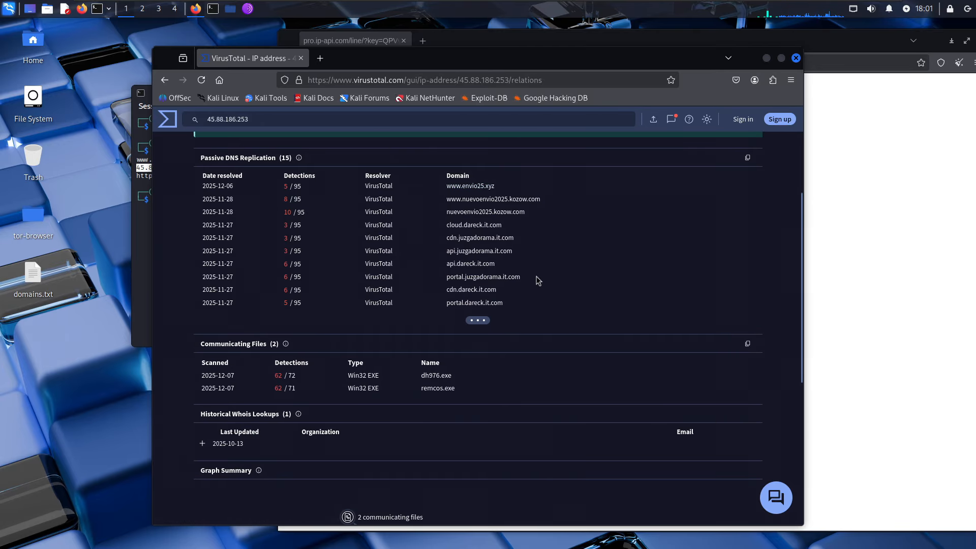
scroll(476, 331, down, 2)
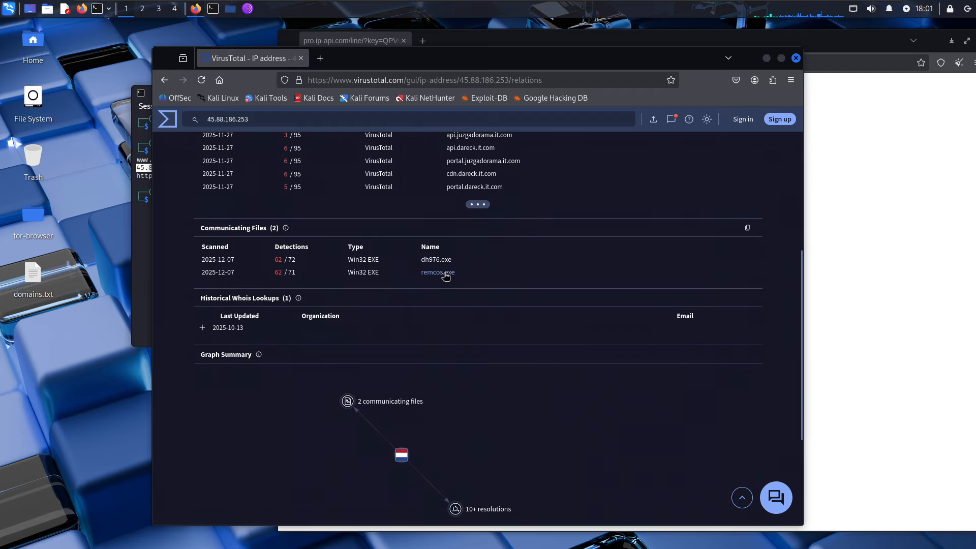
scroll(447, 272, down, 2)
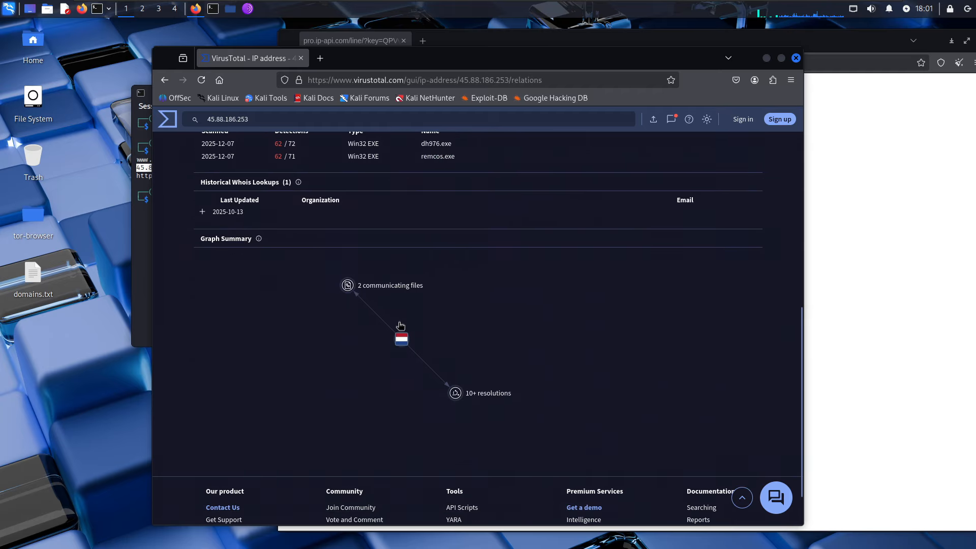
scroll(268, 322, up, 5)
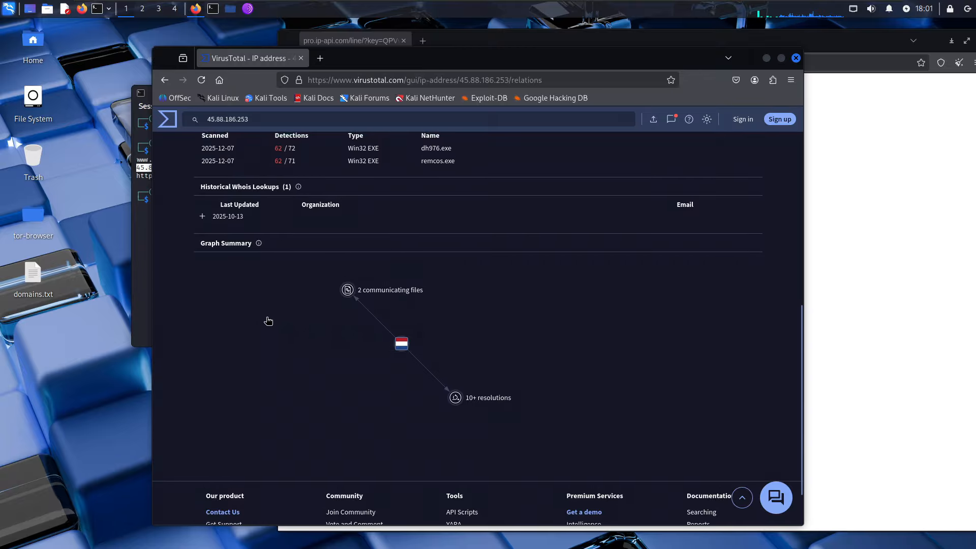
scroll(349, 290, down, 5)
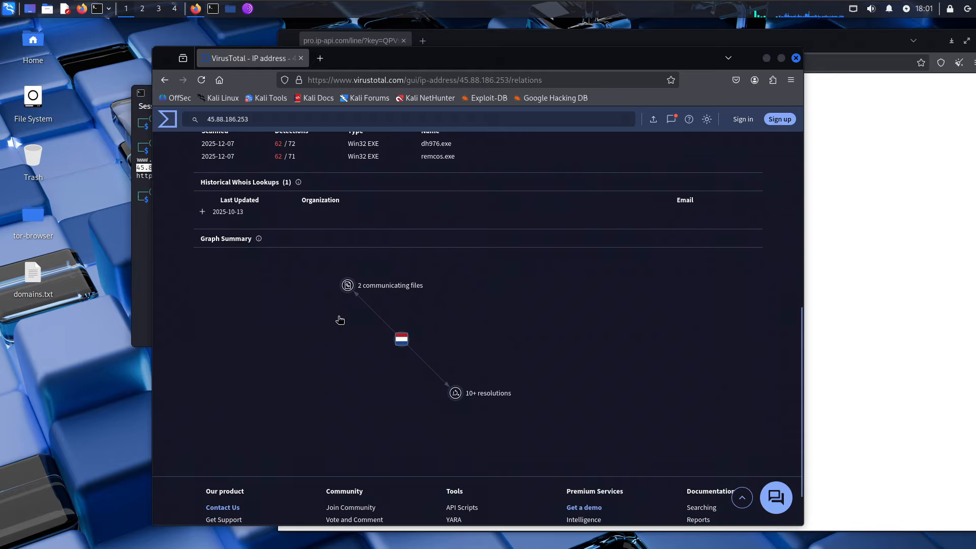
- Expand and read the 2025-10-13 Historical Whois record for the IP
click(202, 212)
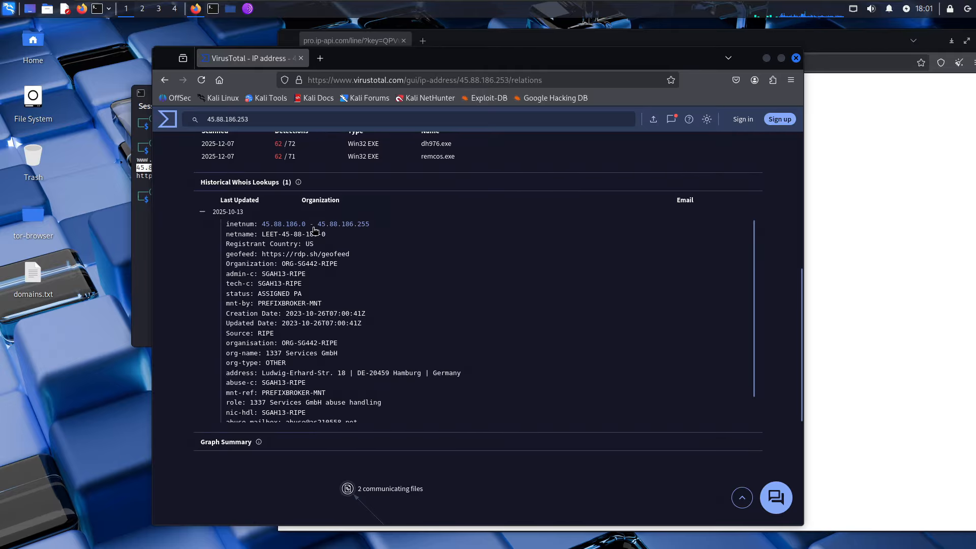
scroll(318, 321, down, 1)
scroll(317, 321, down, 1)
scroll(315, 399, down, 3)
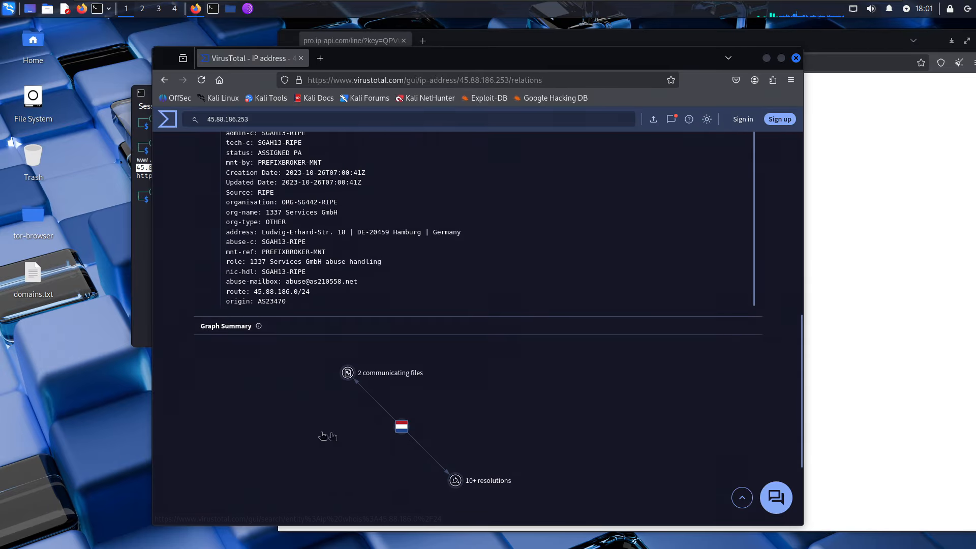
scroll(356, 406, down, 3)
scroll(340, 310, up, 5)
scroll(339, 310, up, 6)
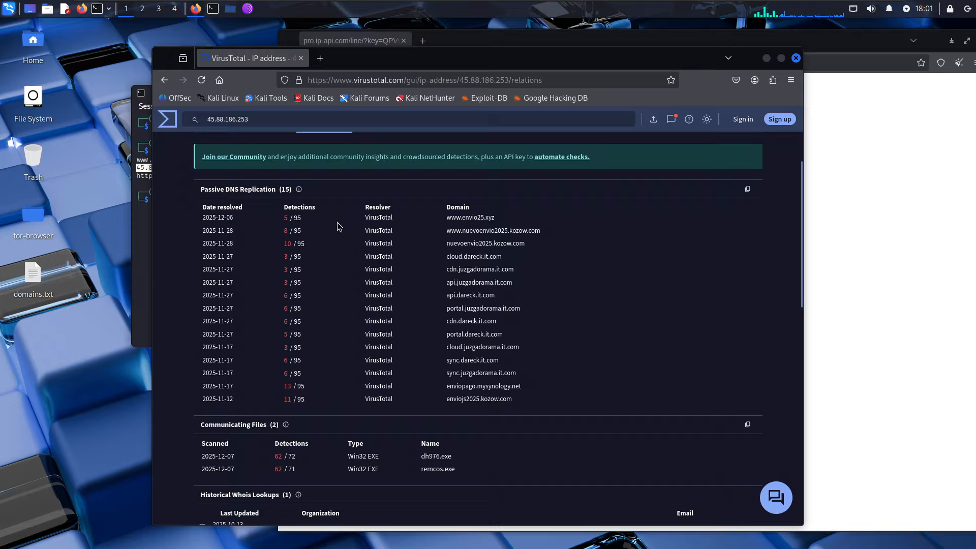
scroll(332, 293, down, 5)
- Return to the VirusTotal home page with the IP pasted in search, then close the browser window
click(400, 395)
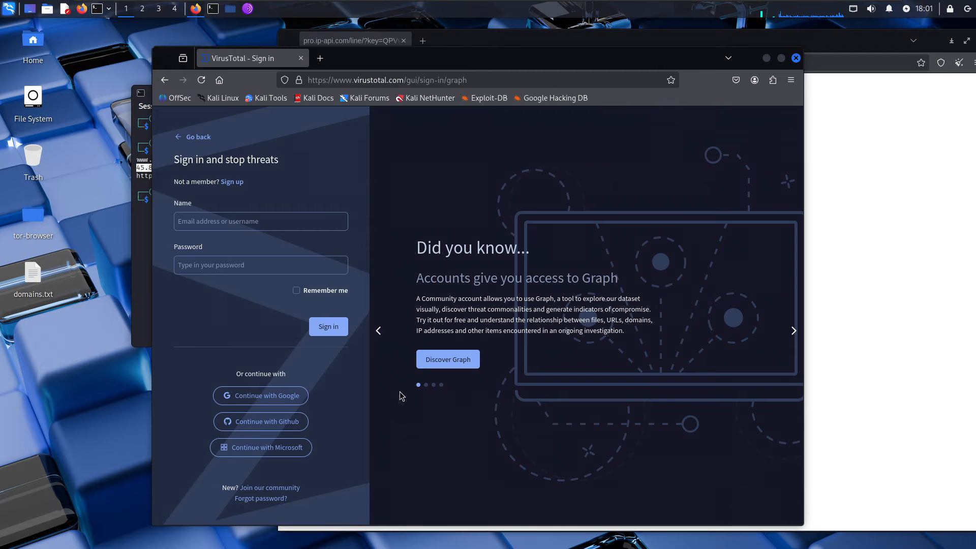
click(198, 137)
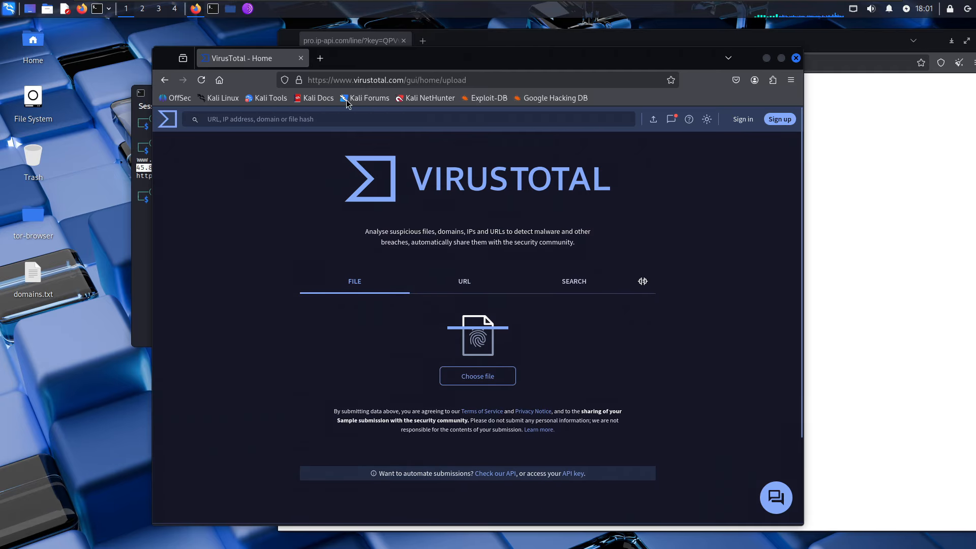
key(ctrl+v)
drag(337, 57, 428, 45)
click(465, 72)
click(902, 47)
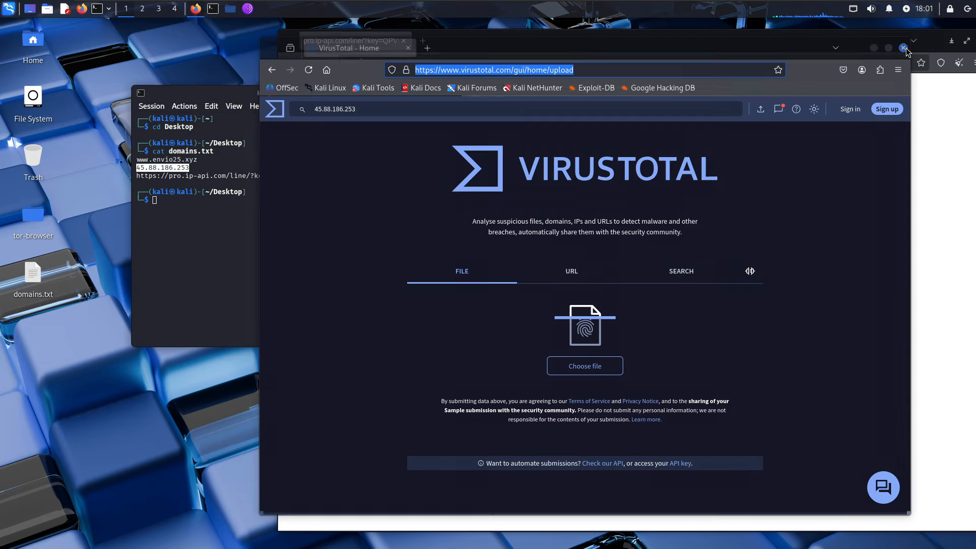
triple_click(307, 175)
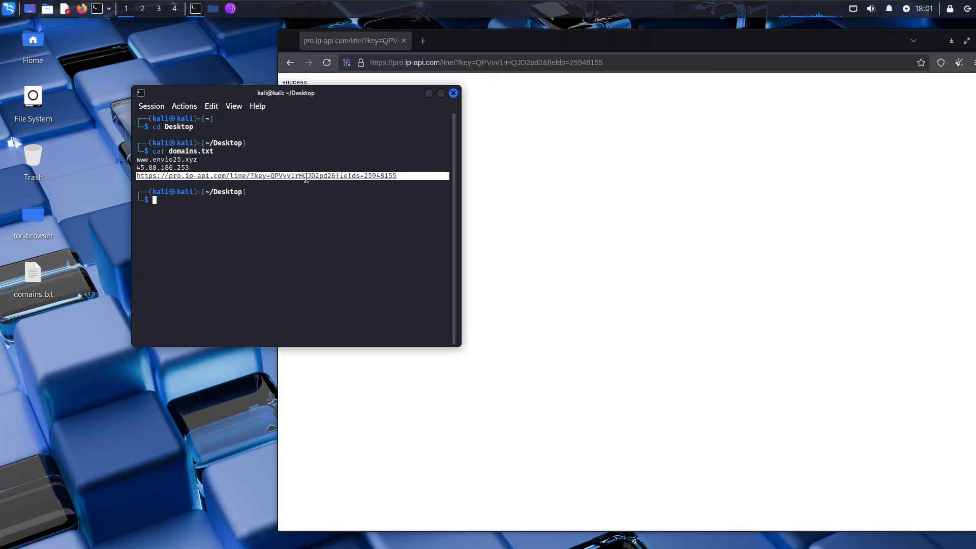
double_click(164, 167)
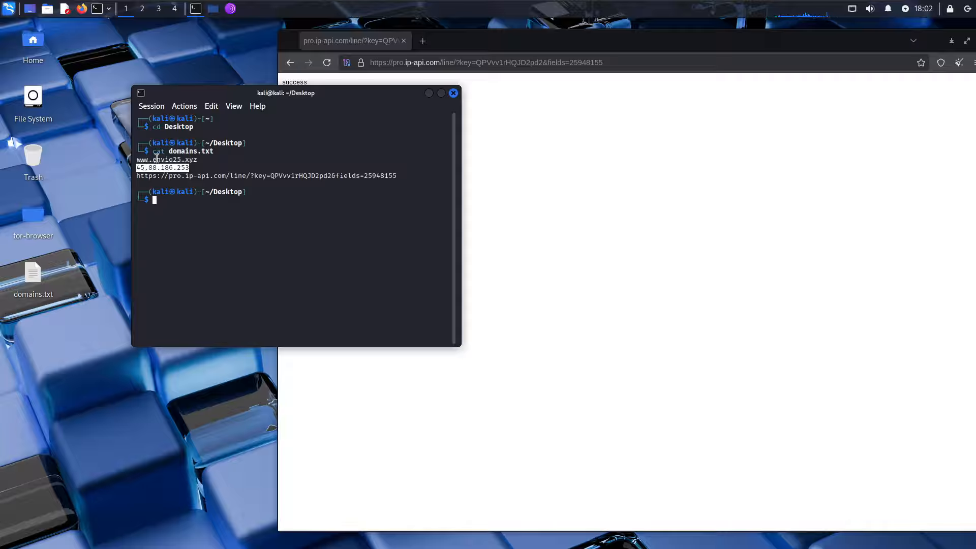
double_click(194, 160)
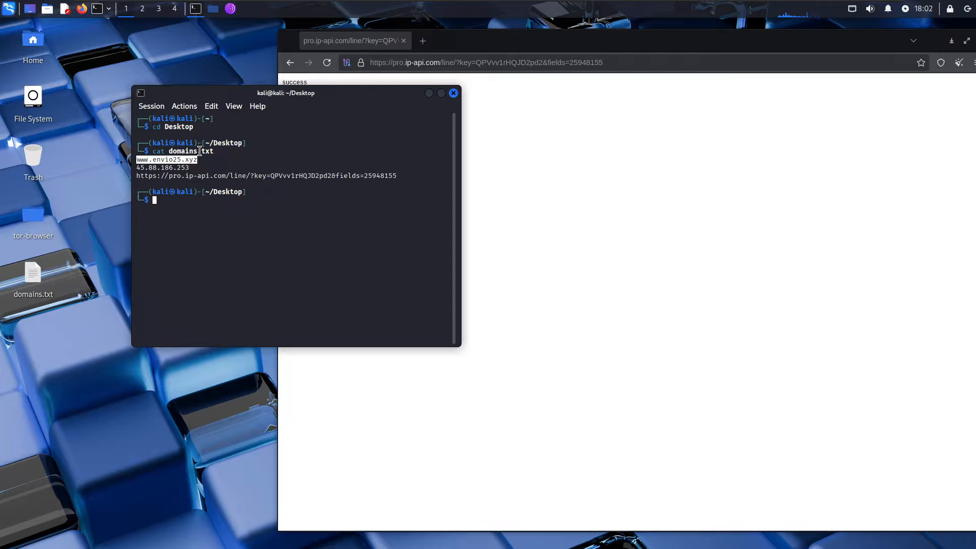
drag(315, 93, 544, 81)
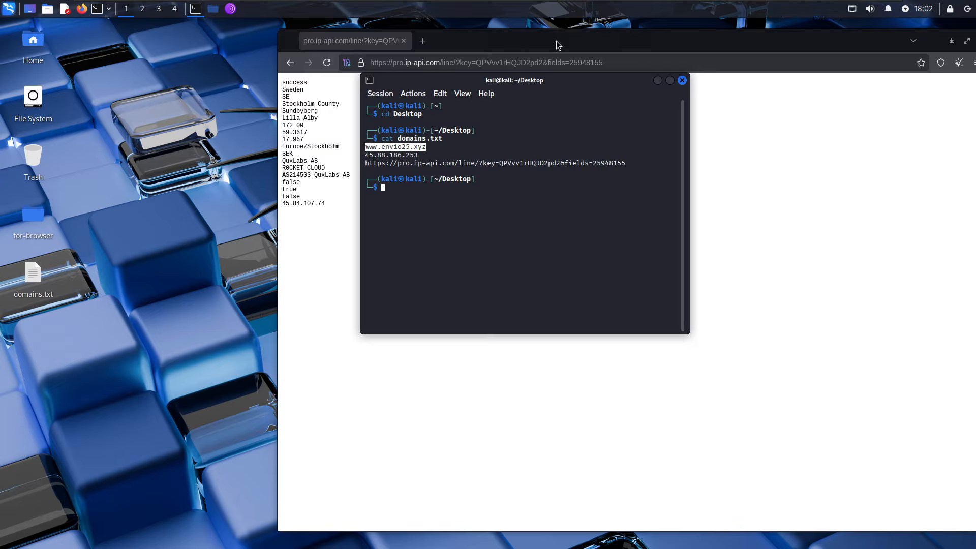
drag(535, 90, 450, 88)
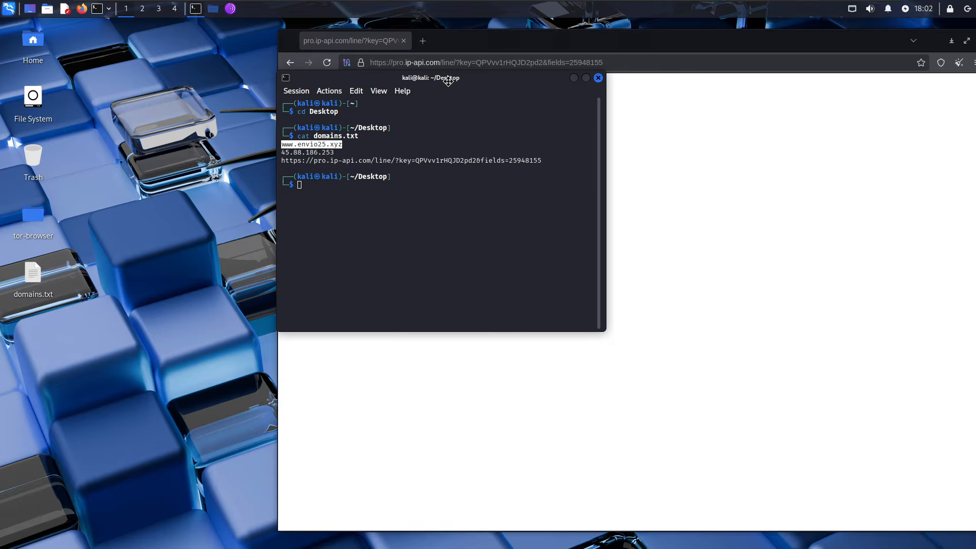